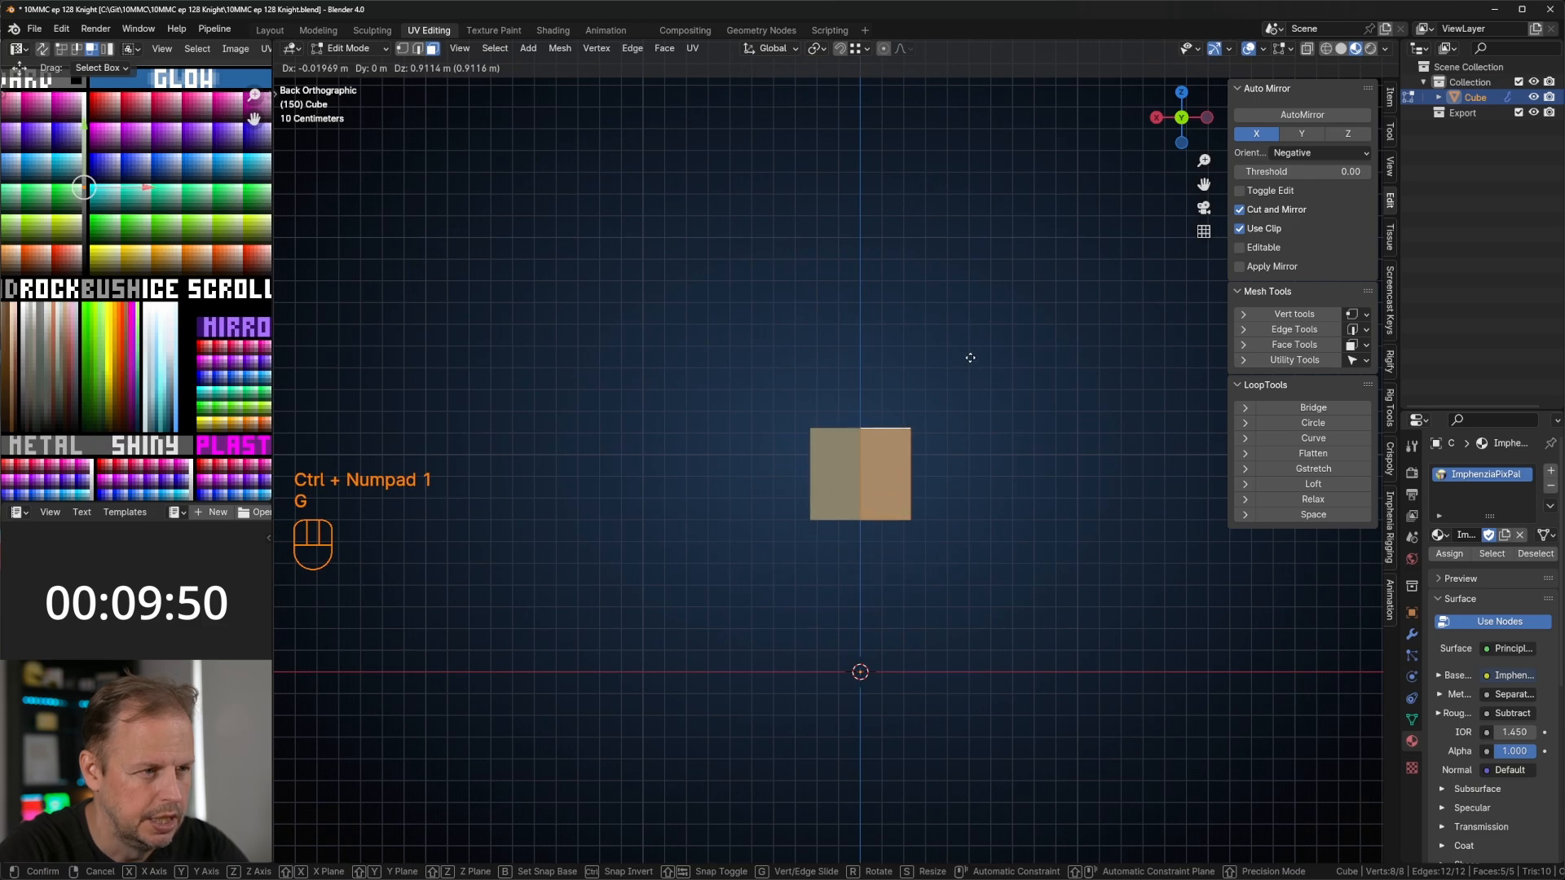
# Step: Place the mirrored cube above the origin at hip height and scale it down to 0.713
pyautogui.click(970, 358)
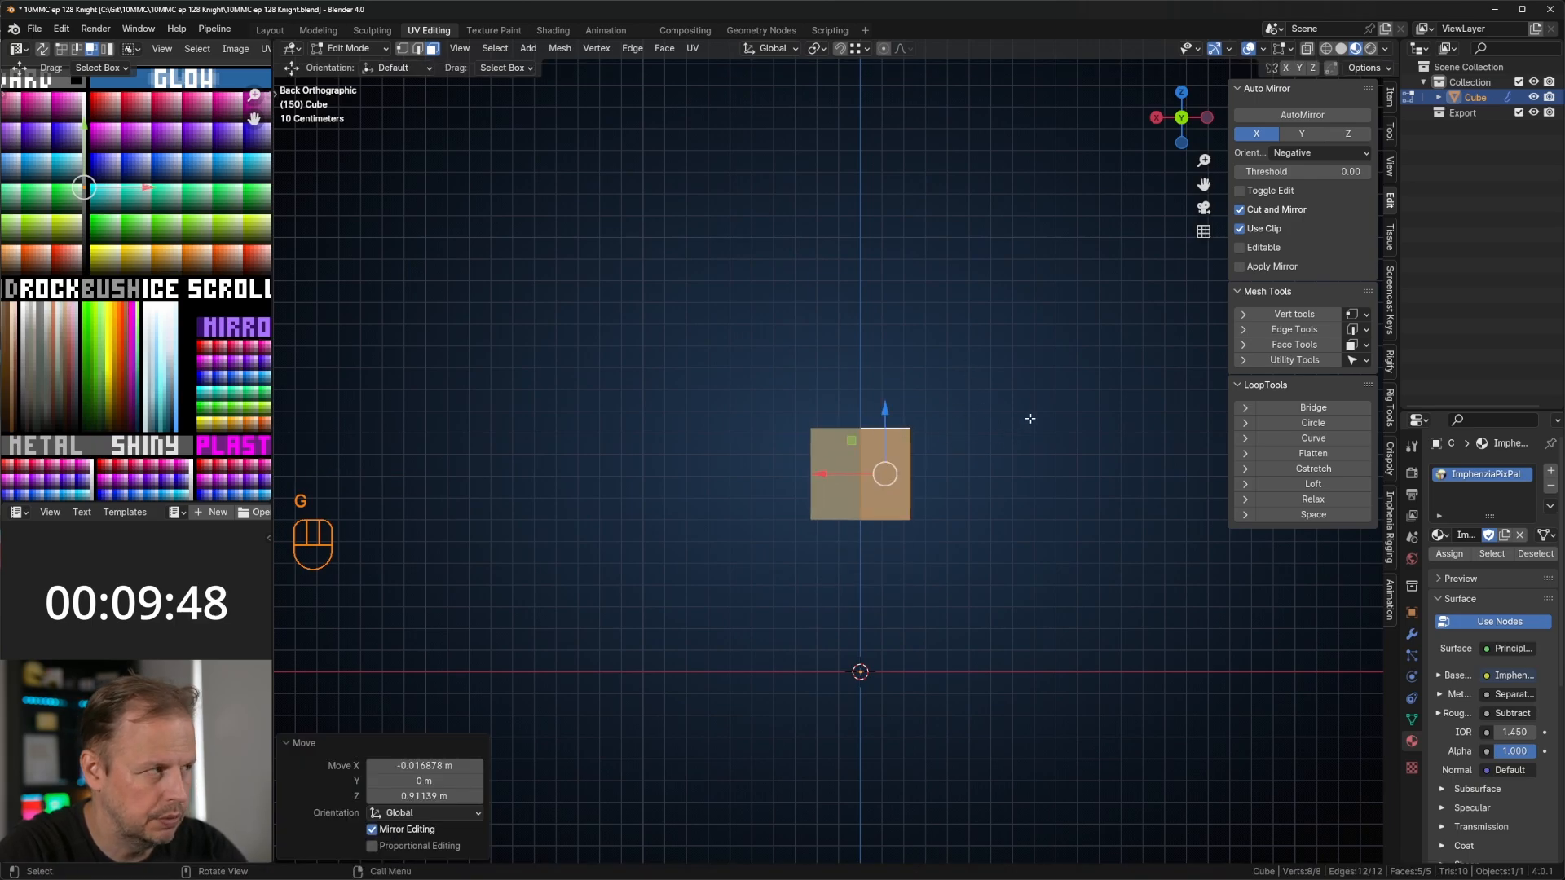
pyautogui.press('g')
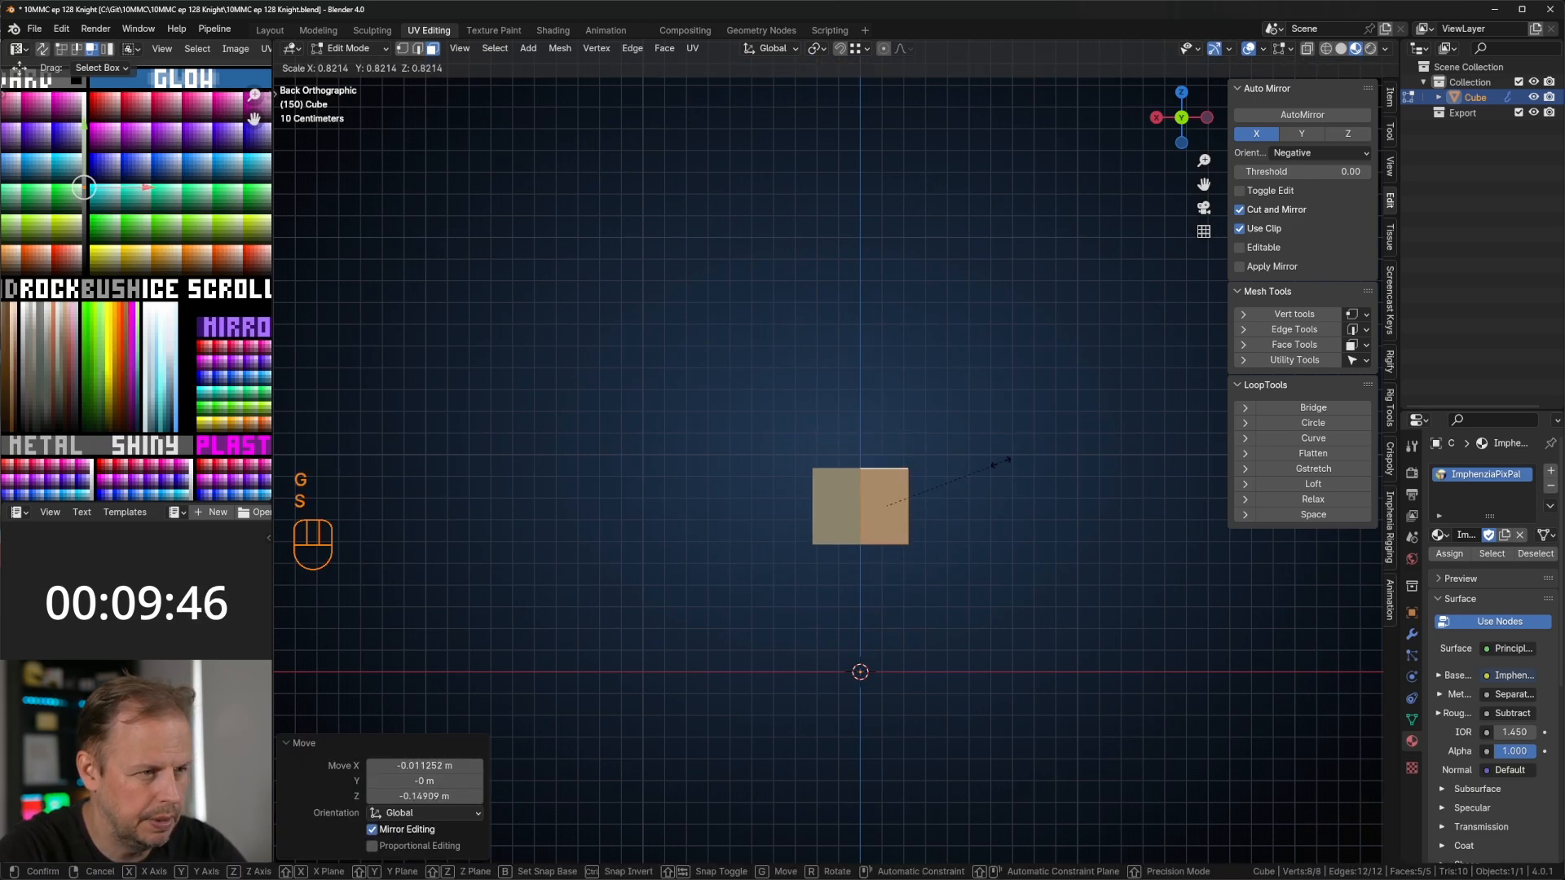
pyautogui.click(981, 470)
pyautogui.press('g')
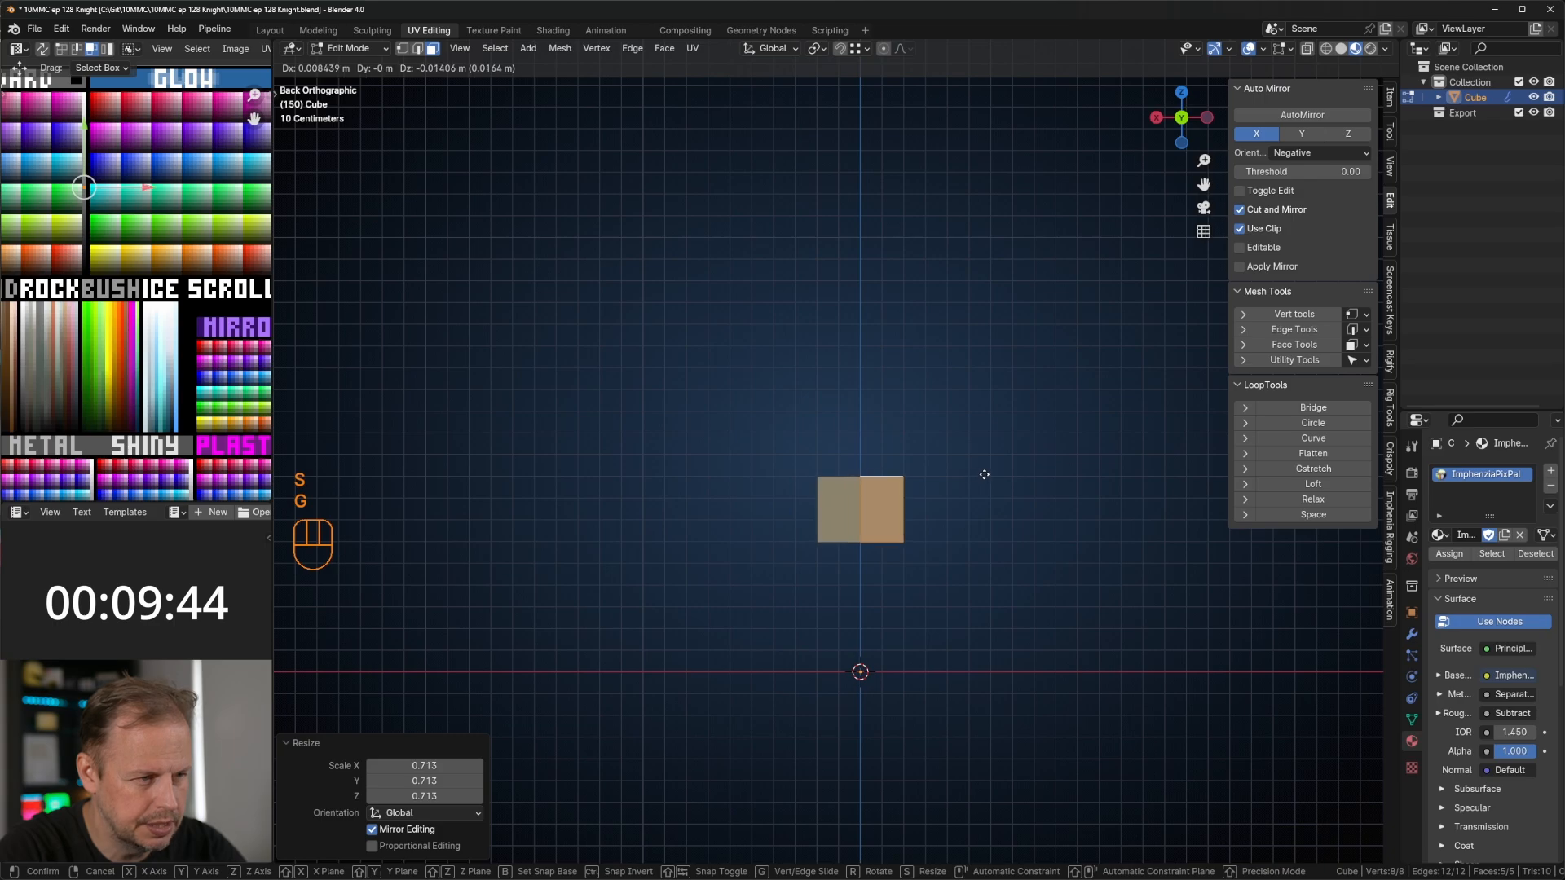
pyautogui.click(991, 474)
# Step: Cut a horizontal edge loop near the block's base and move the lower outer edge inward to form a slanted hip face
pyautogui.moveTo(991, 473); pyautogui.dragTo(840, 461, button='middle')
pyautogui.hotkey('ctrl', 'r')
pyautogui.click(807, 561)
pyautogui.click(811, 558)
pyautogui.press('2')
pyautogui.click(832, 499)
pyautogui.press('g')
pyautogui.click(869, 489)
# Step: Scale the whole pelvis block along the Y axis to adjust its depth
pyautogui.press('3')
pyautogui.click(895, 482)
pyautogui.press('a')
pyautogui.press('s')
pyautogui.press('y')
pyautogui.click(794, 508)
# Step: Extrude the slanted hip face into the start of a leg and scale its end to 0.588
pyautogui.click(815, 456)
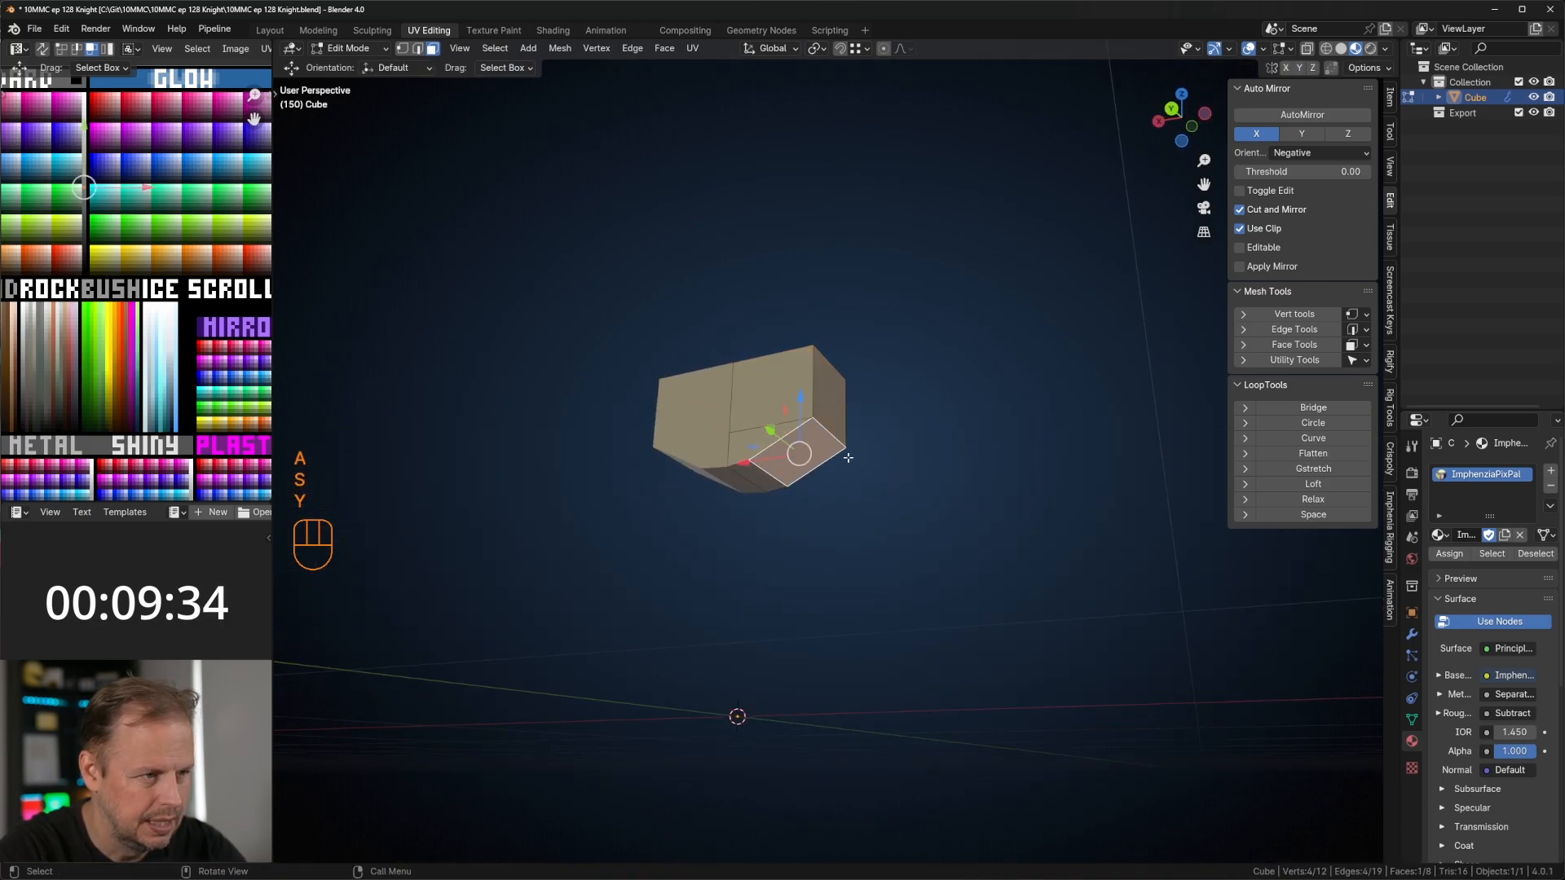
pyautogui.press('e')
pyautogui.click(879, 494)
pyautogui.press('s')
pyautogui.click(855, 499)
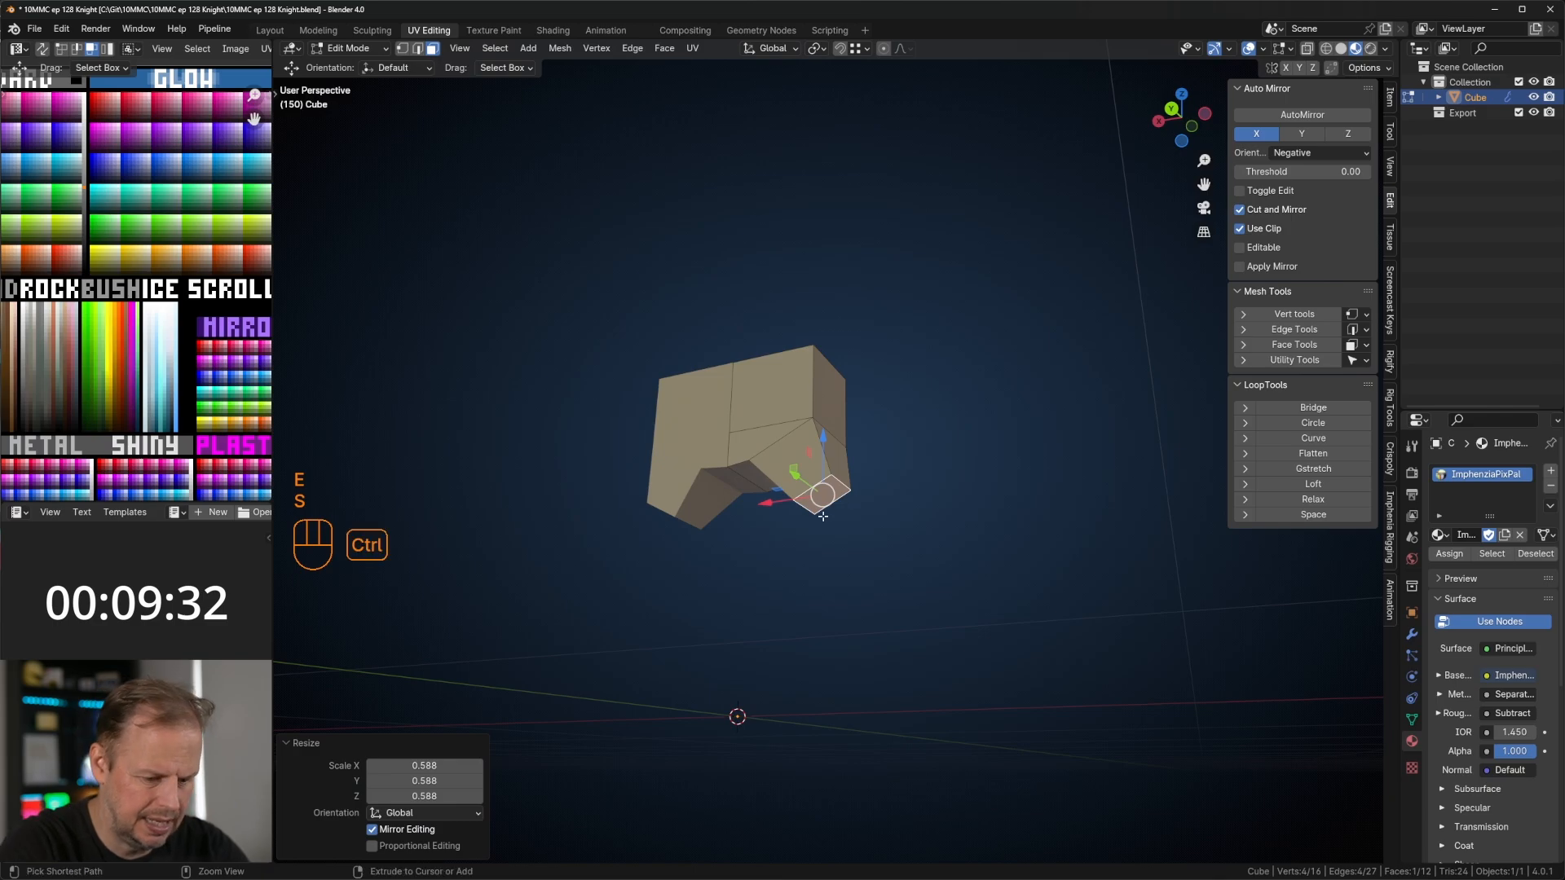
# Step: In back view, rotate the leg's end face 17.1°, shrink it and move it inward by about 0.15 m
pyautogui.press('ctrl+KP_1')
pyautogui.press('r')
pyautogui.click(994, 619)
pyautogui.press('s')
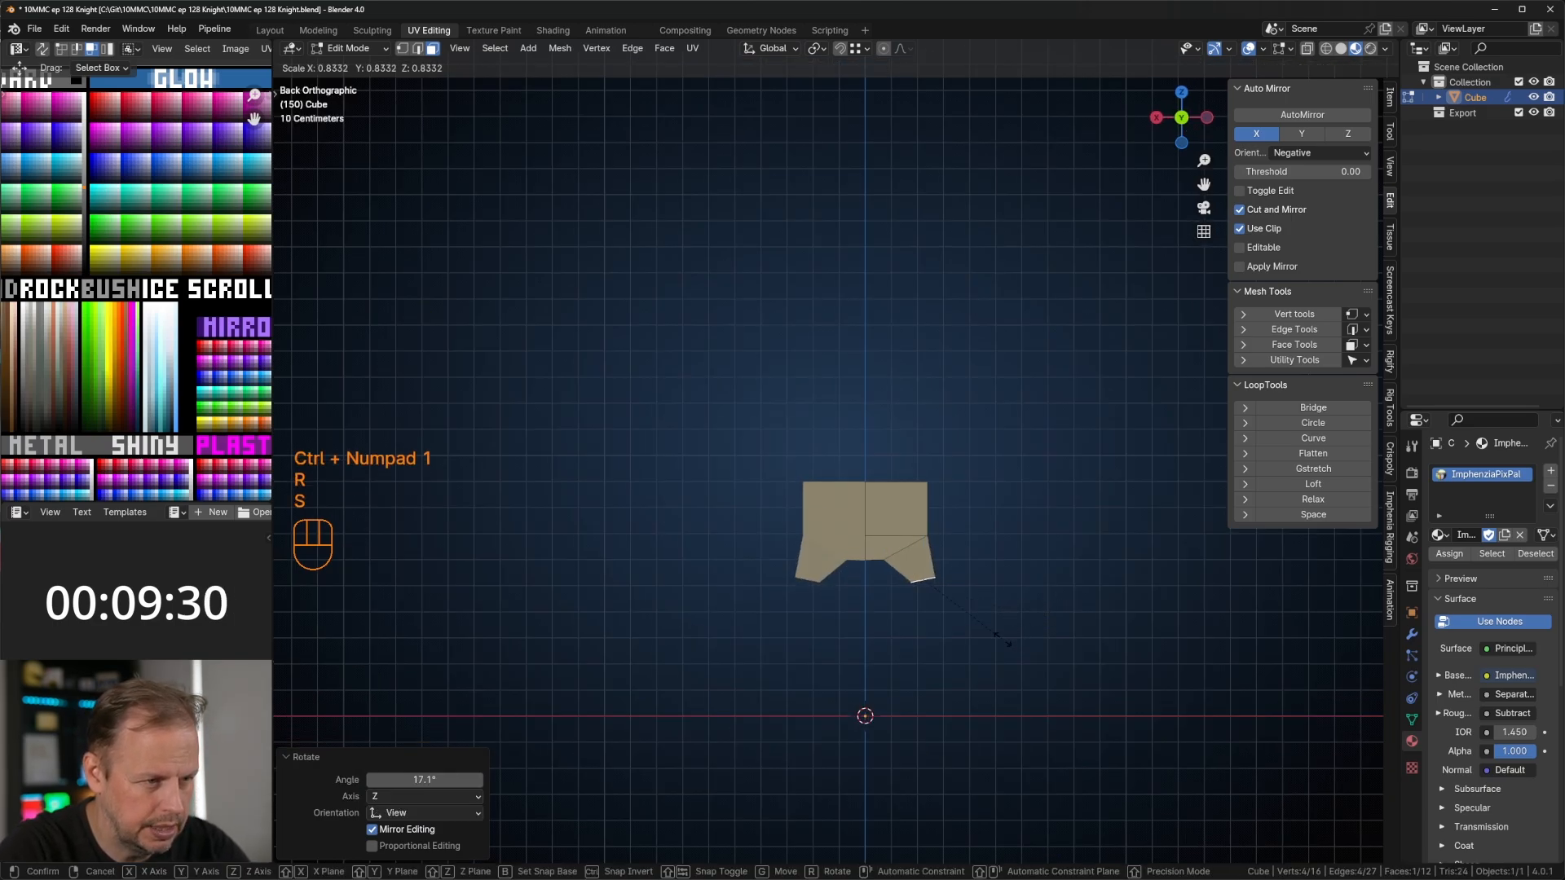
pyautogui.click(992, 639)
pyautogui.press('g')
pyautogui.click(1033, 632)
# Step: Enlarge the leg's end face, shift it outward about 0.08 m and rotate it closer to level to shape the thigh
pyautogui.press('s')
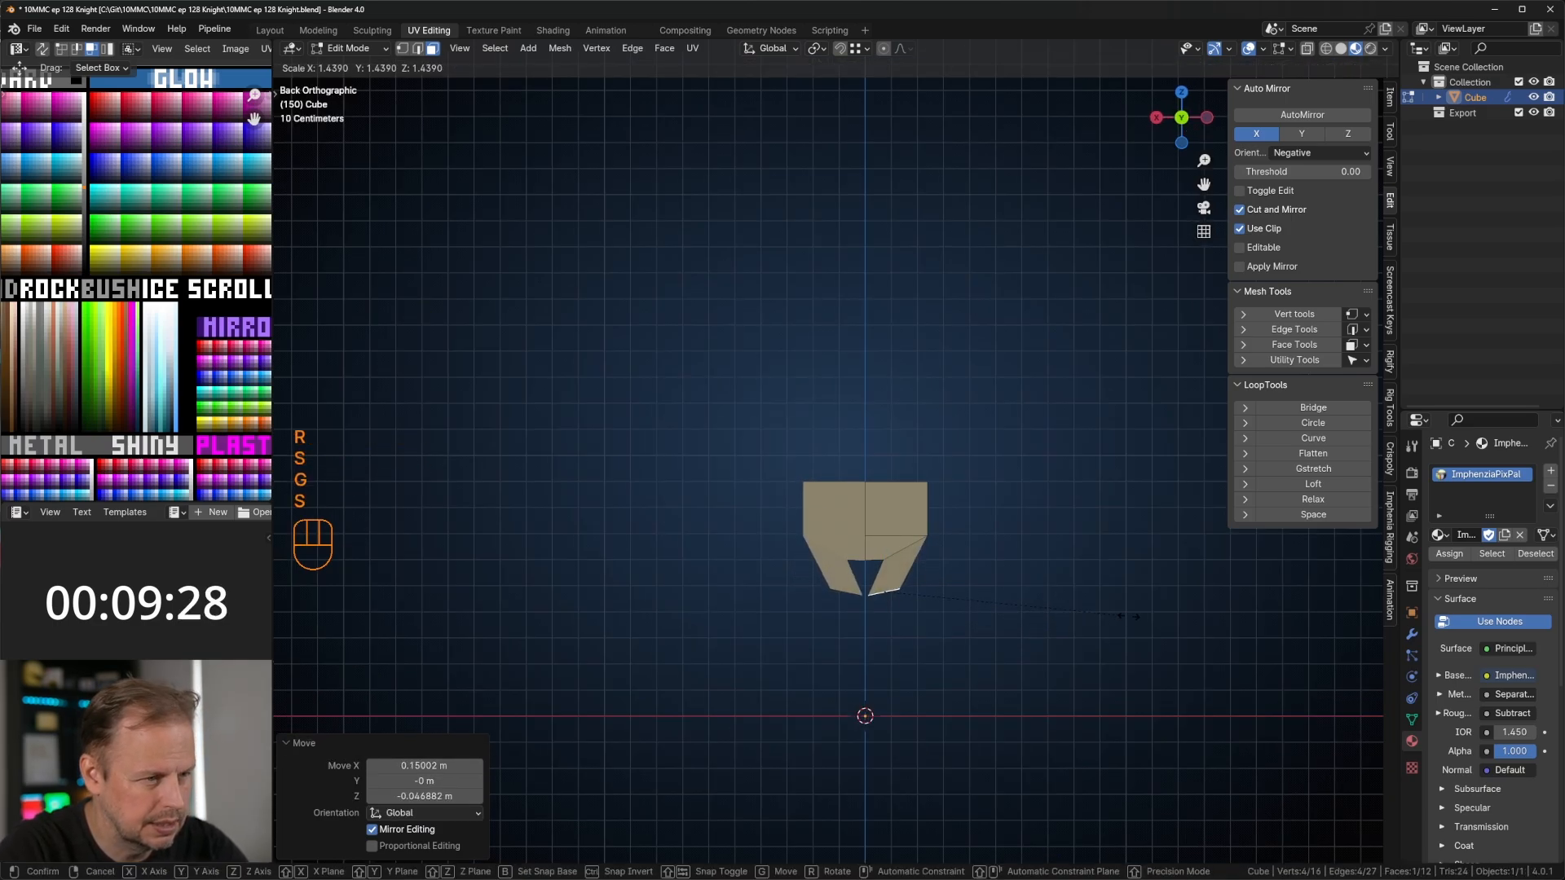
pyautogui.click(1158, 618)
pyautogui.press('g')
pyautogui.click(1153, 610)
pyautogui.press('r')
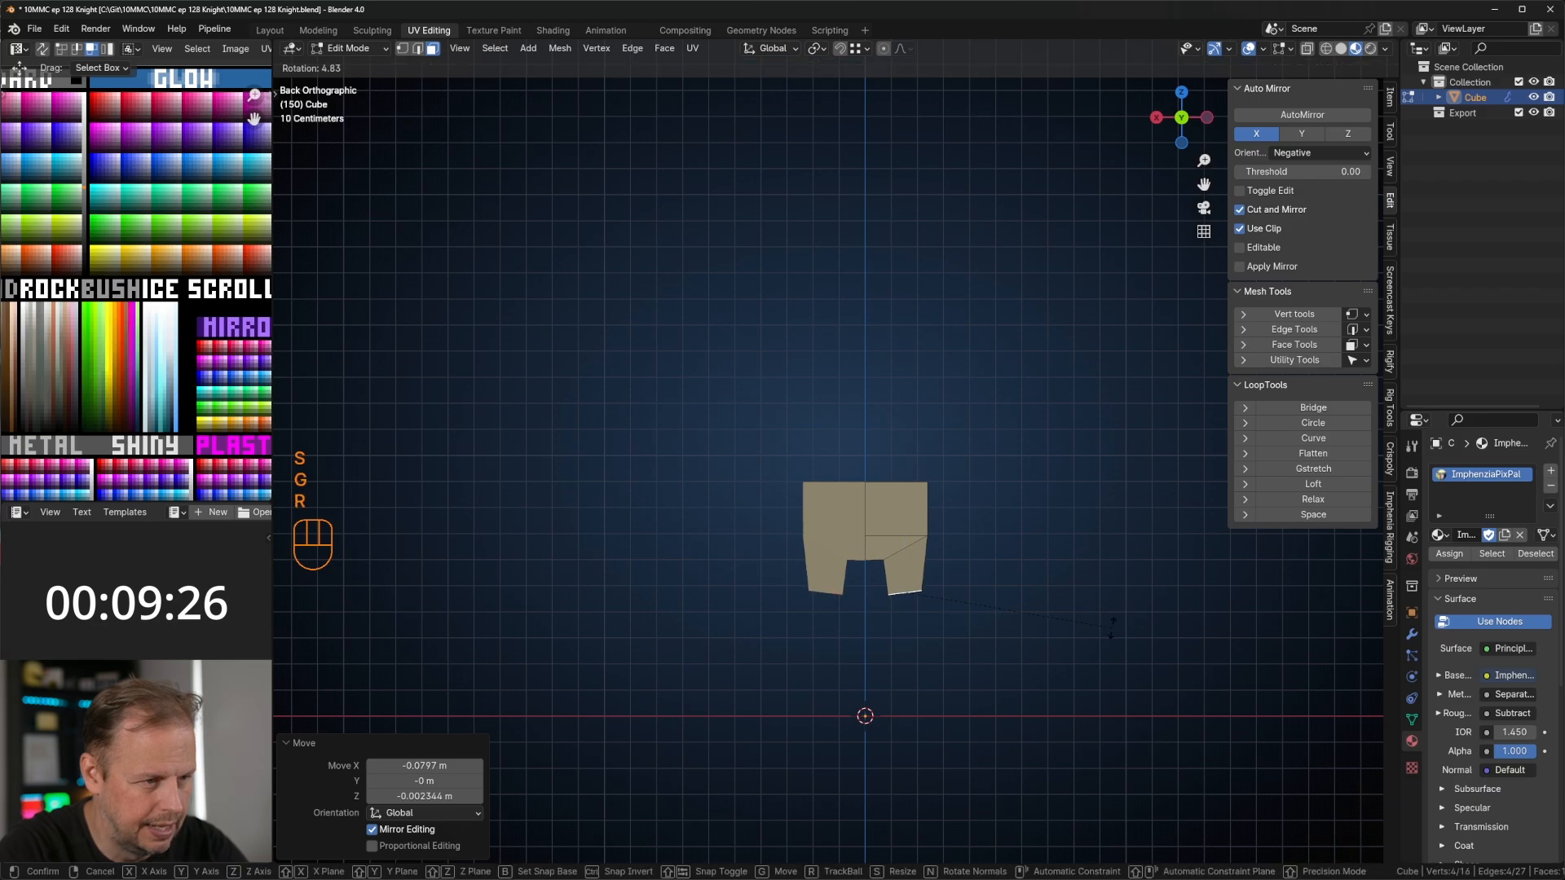
pyautogui.click(1100, 633)
pyautogui.press('g')
pyautogui.click(1097, 630)
# Step: Extrude the thigh down about 0.168 m for the lower leg, and shrink, level and reposition its end face
pyautogui.press('e')
pyautogui.click(1100, 667)
pyautogui.press('s')
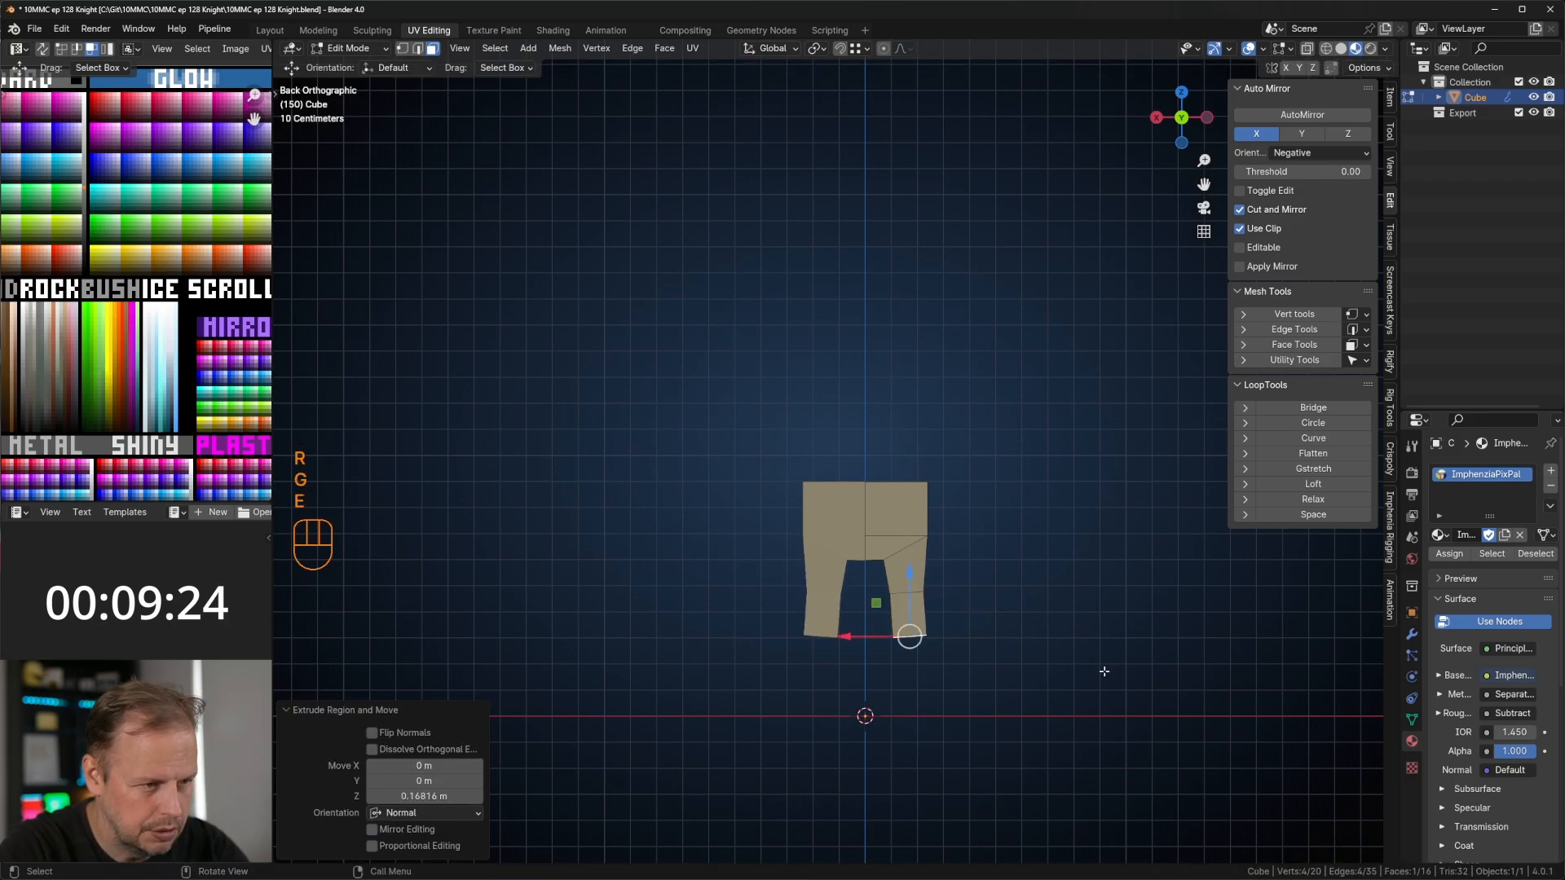
pyautogui.click(1083, 667)
pyautogui.press('r')
pyautogui.click(1078, 685)
pyautogui.press('g')
pyautogui.click(1080, 682)
# Step: Extrude a short boot cuff flared to 1.375, and extend the boot down to the ground in two segments
pyautogui.press('e')
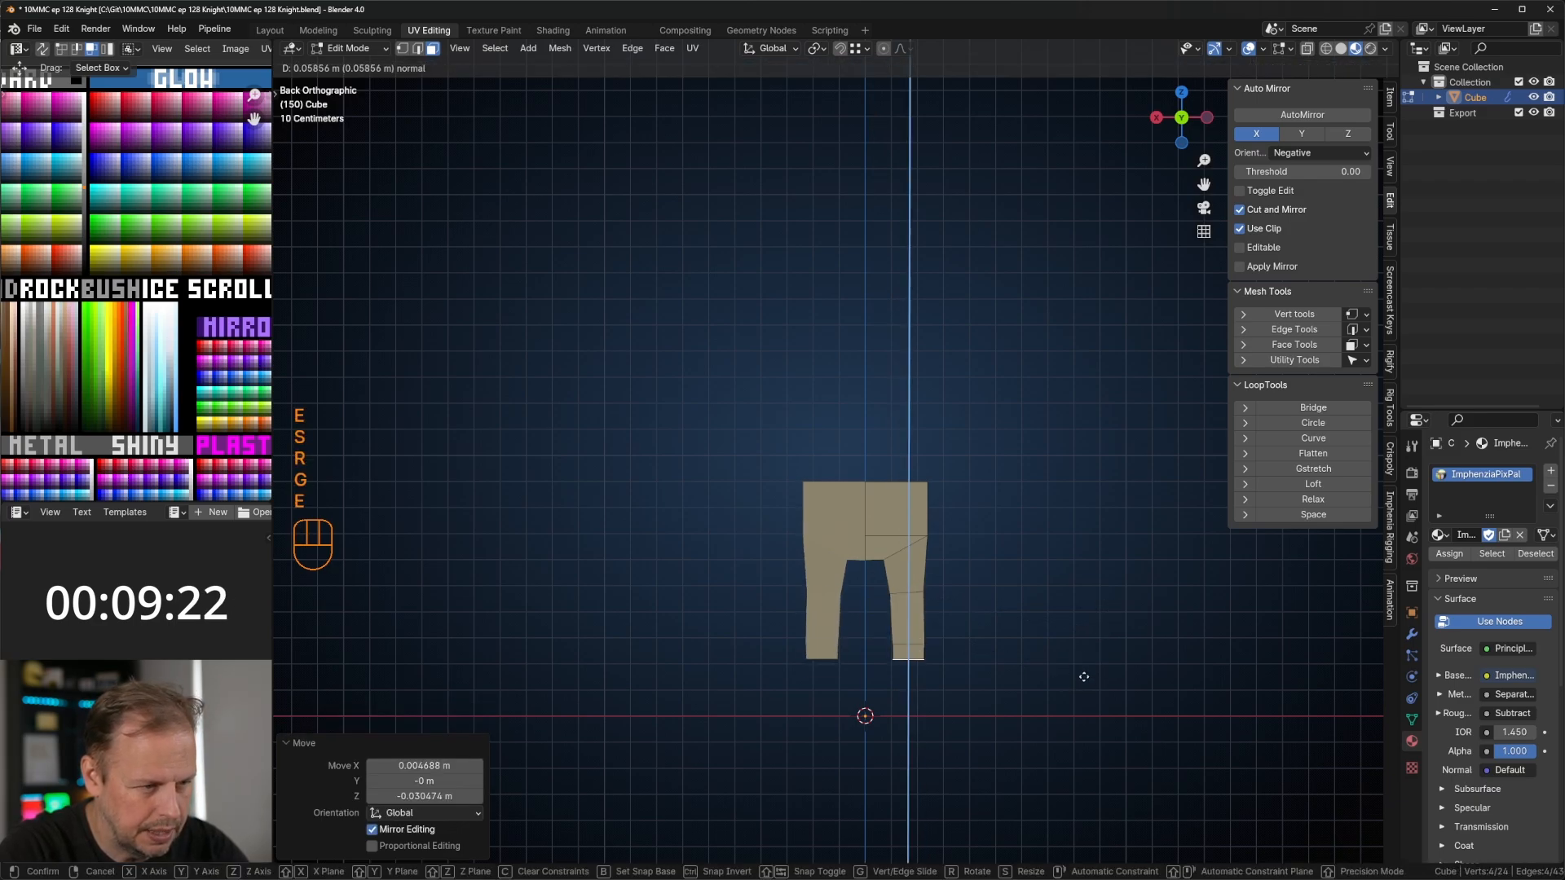
pyautogui.click(1084, 669)
pyautogui.press('s')
pyautogui.click(1153, 671)
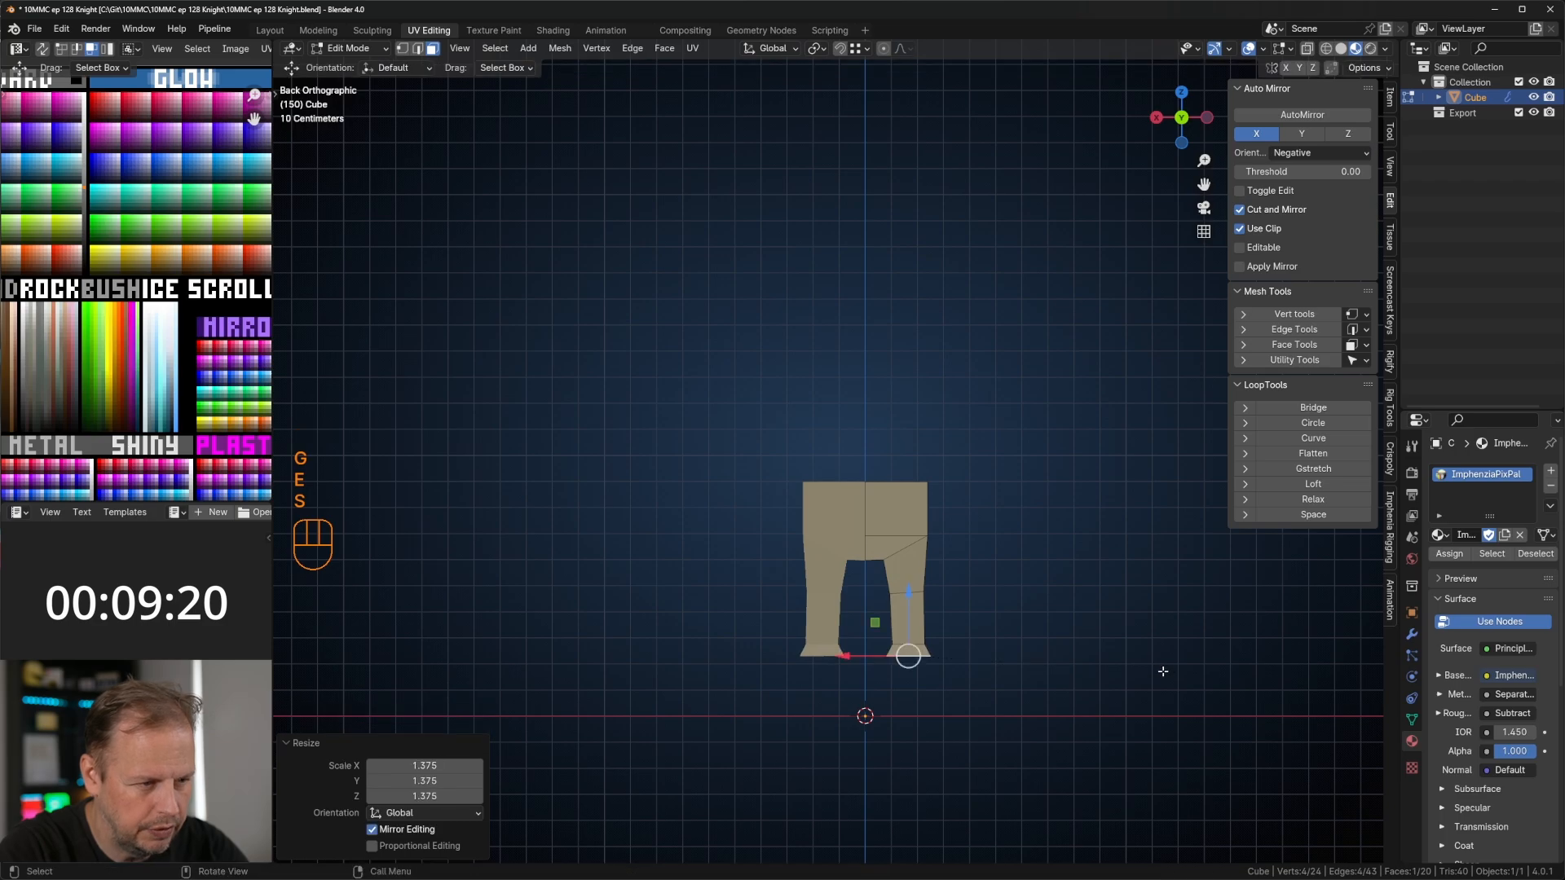
pyautogui.press('e')
pyautogui.click(1174, 740)
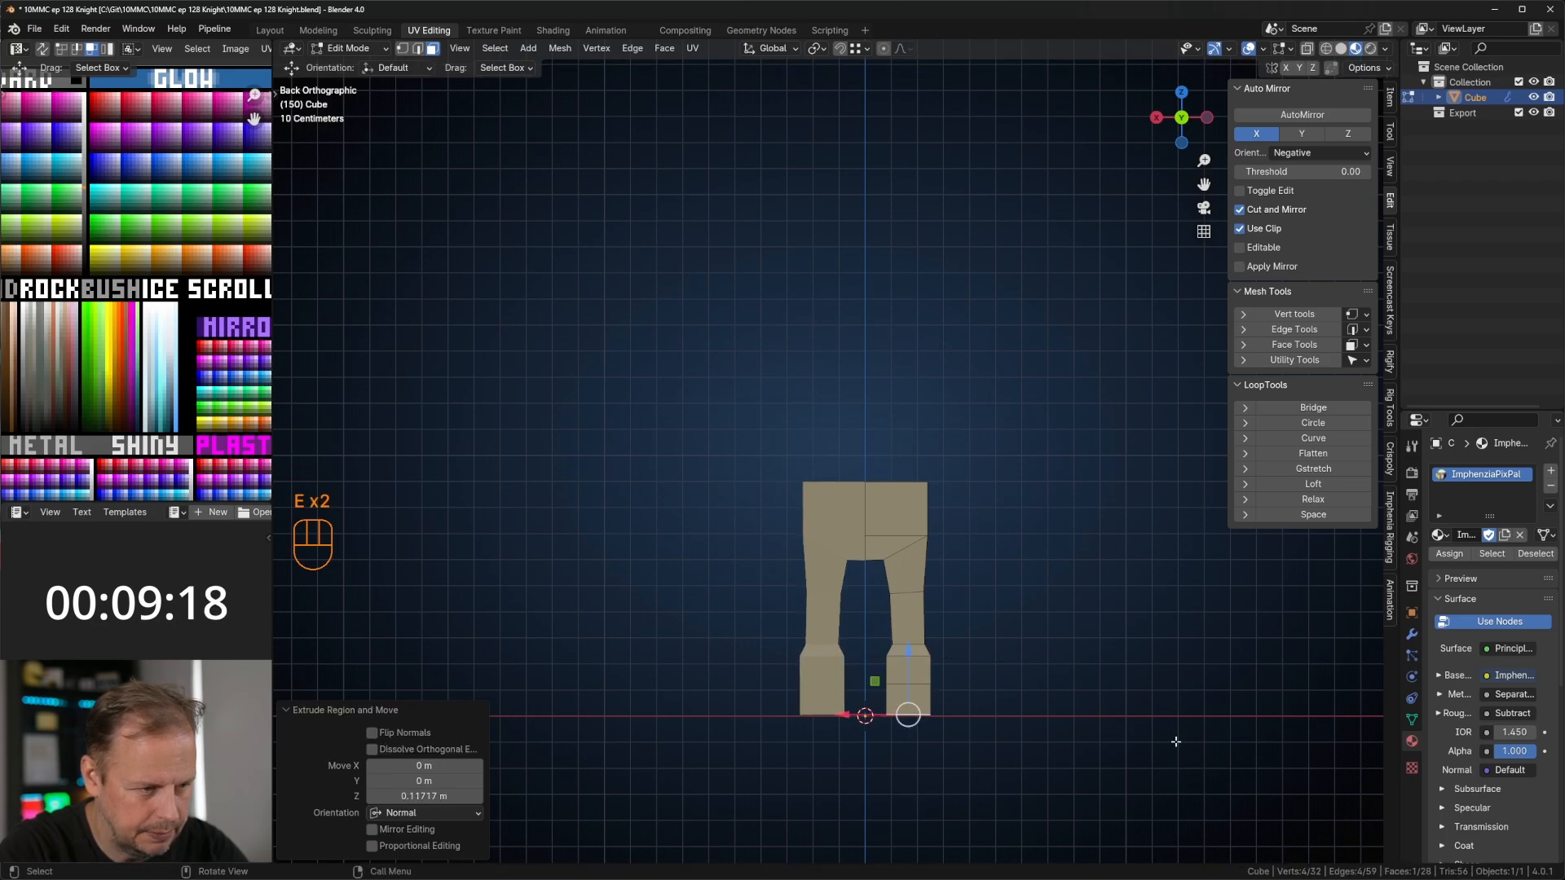
# Step: Extrude the lower front face of the boot forward to form the foot
pyautogui.moveTo(1163, 673); pyautogui.dragTo(1092, 607, button='middle')
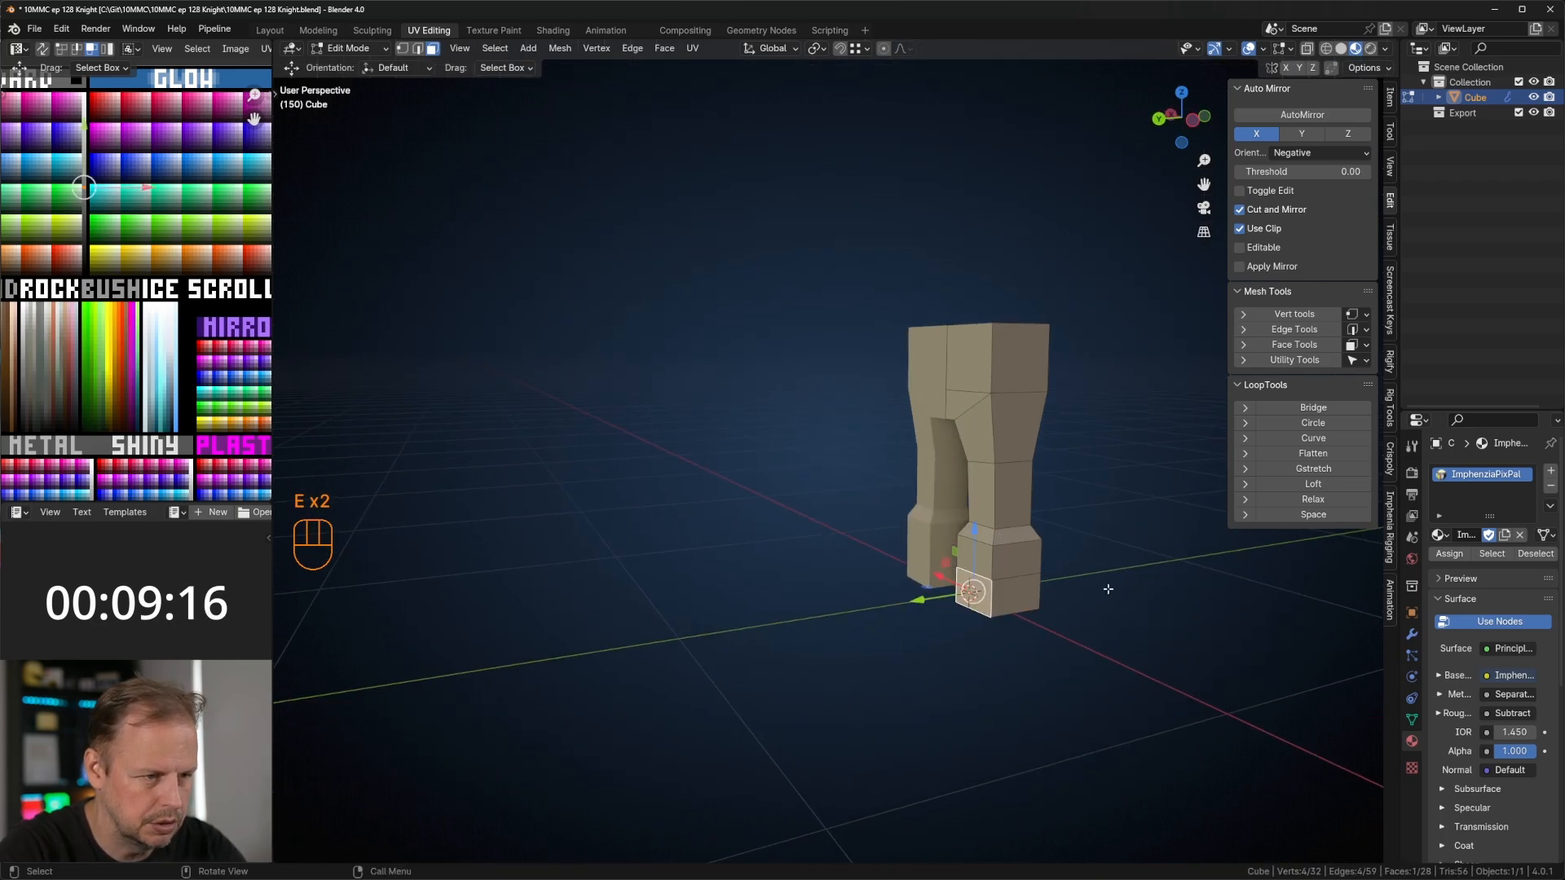
pyautogui.press('e')
pyautogui.click(1084, 597)
# Step: Extrude the pelvis's top face upward for the torso and scale it to 0.729
pyautogui.moveTo(1078, 520); pyautogui.dragTo(1025, 552, button='middle')
pyautogui.click(925, 534)
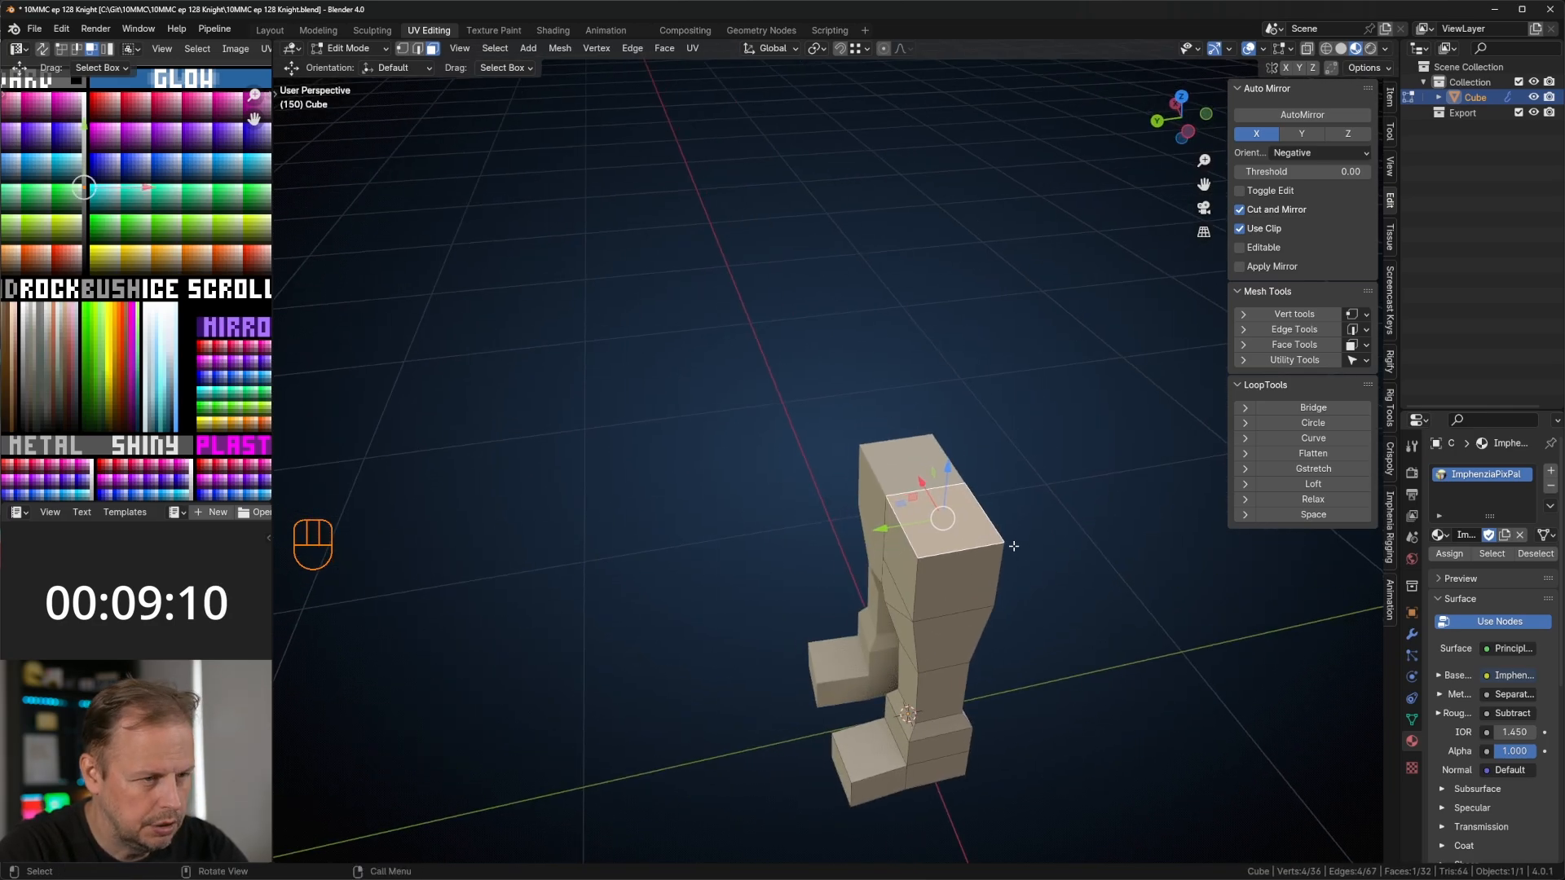
pyautogui.press('e')
pyautogui.click(1038, 470)
pyautogui.press('s')
pyautogui.click(1012, 468)
# Step: Select the horizontal edges around the hips and scale them inward
pyautogui.moveTo(996, 499); pyautogui.dragTo(1044, 439, button='middle')
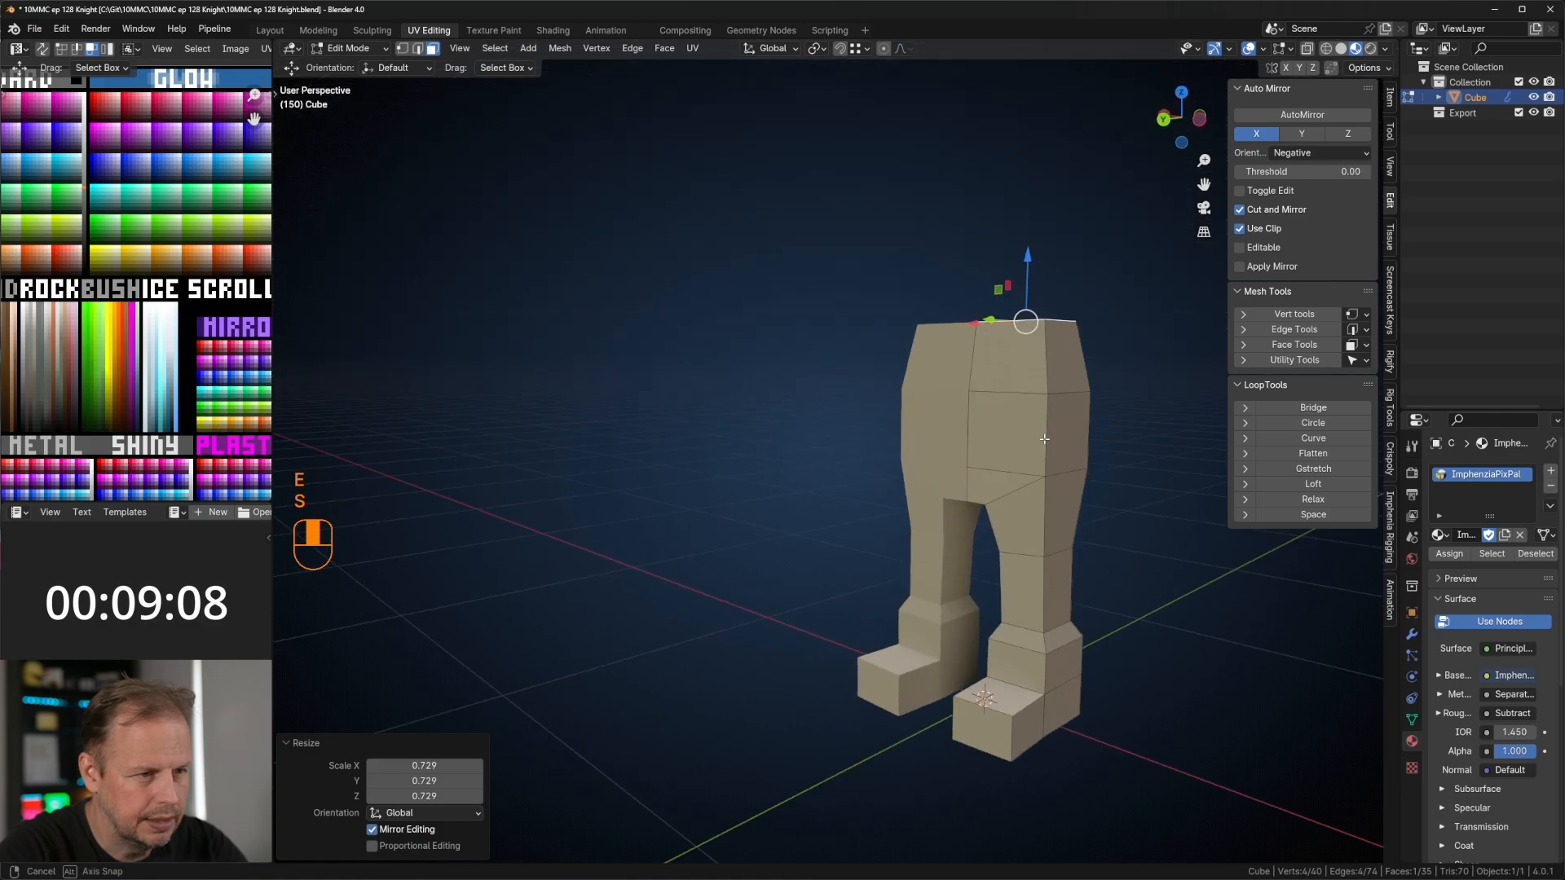
pyautogui.press('2')
pyautogui.press('2')
pyautogui.press('a')
pyautogui.press('a')
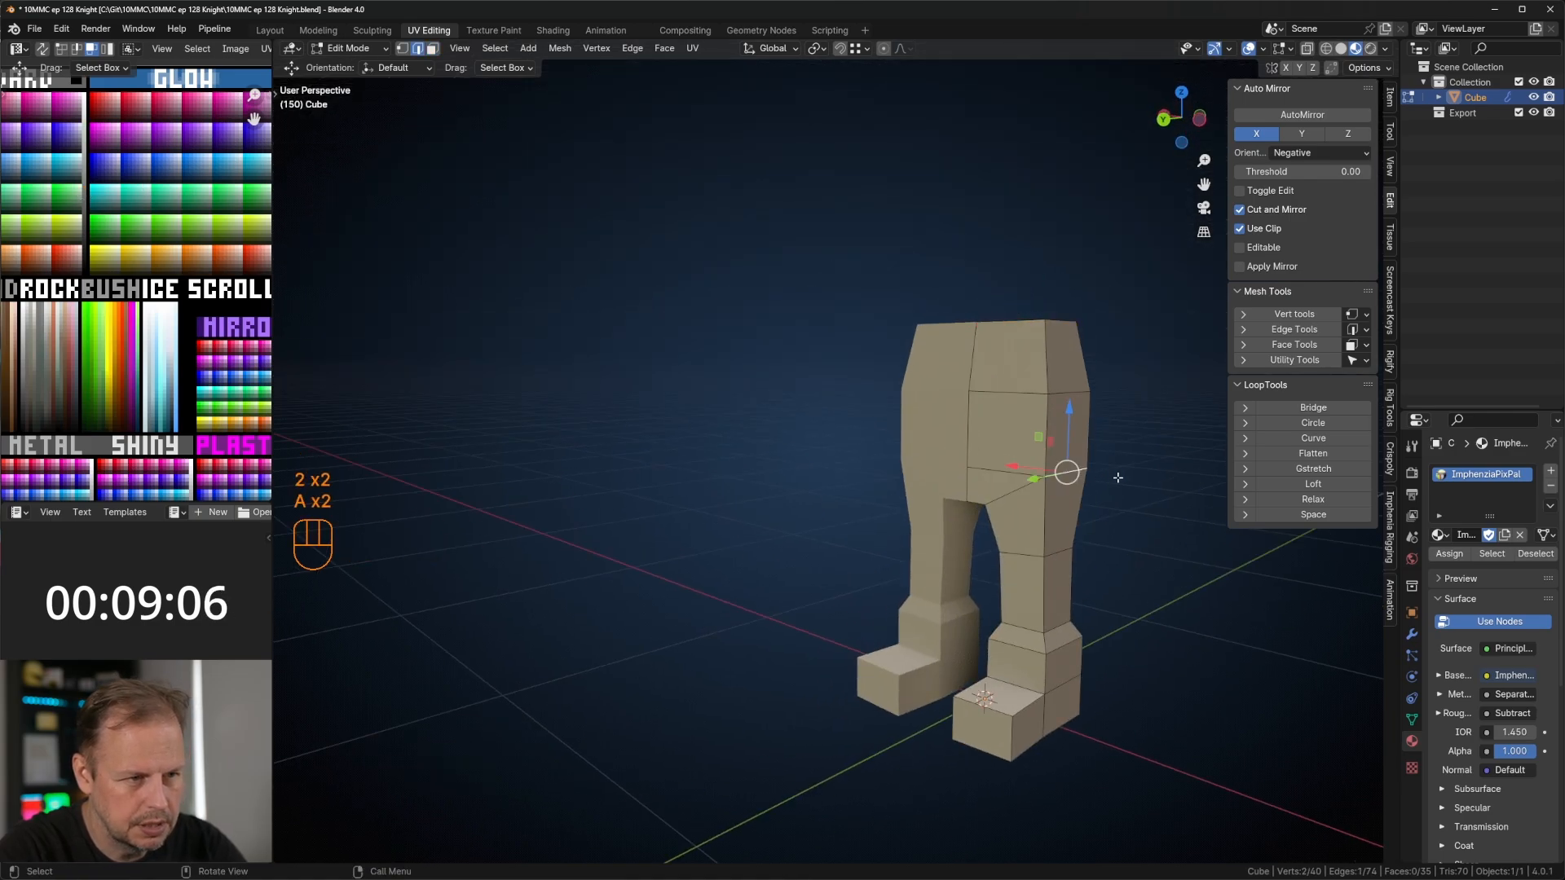
pyautogui.moveTo(1105, 484); pyautogui.dragTo(1045, 487, button='middle')
pyautogui.keyDown('shift'); pyautogui.click(825, 502); pyautogui.keyUp('shift')
pyautogui.press('s')
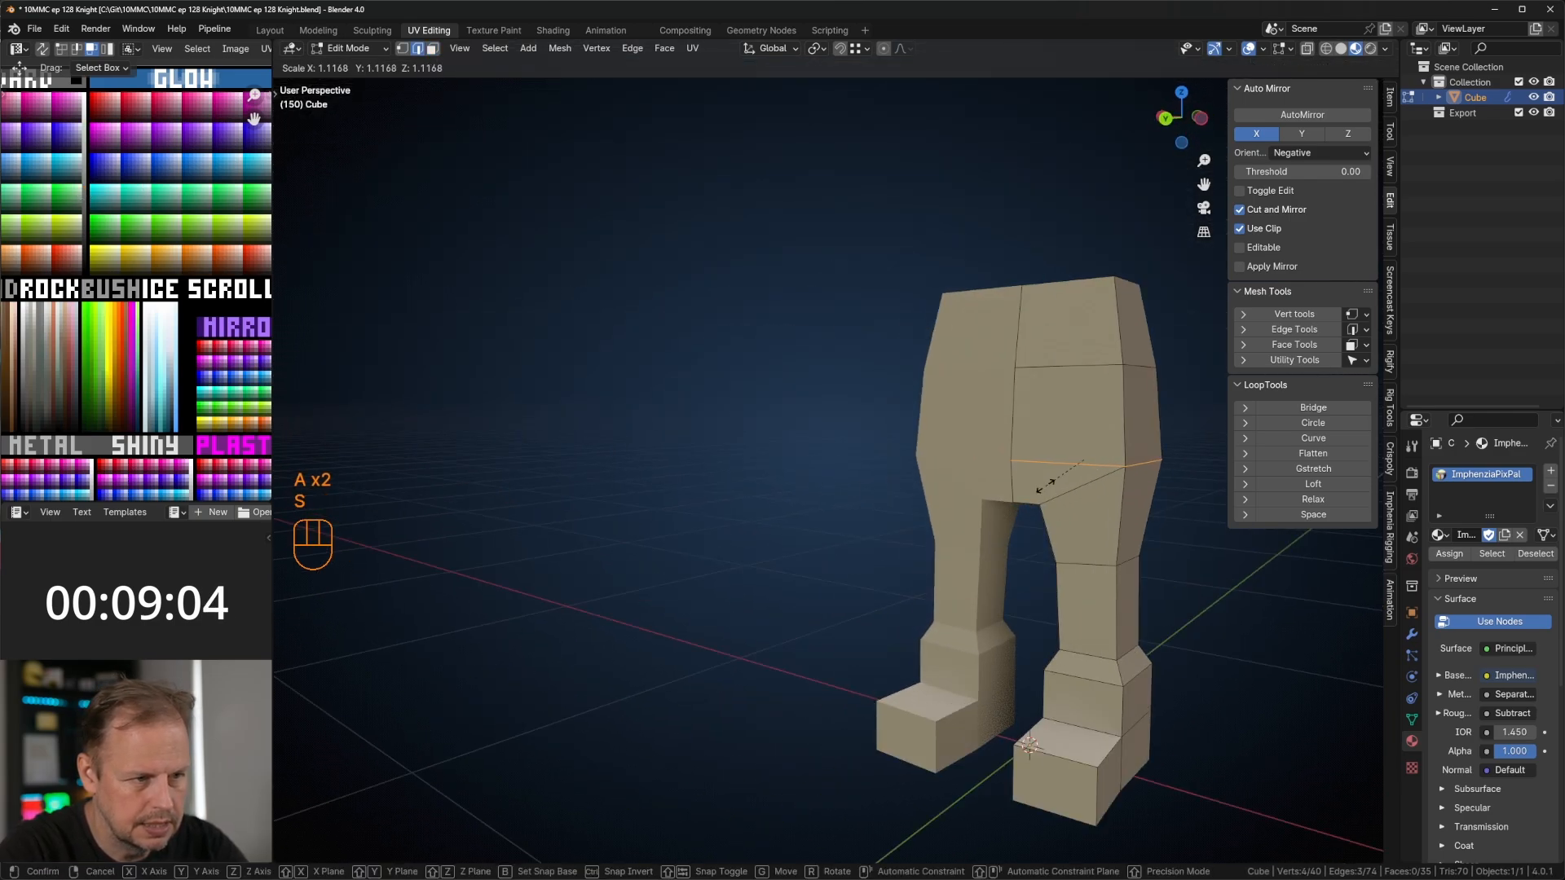
pyautogui.click(1076, 482)
# Step: Add a loop cut just above the hips and scale it inward to about 0.825 for the waist
pyautogui.hotkey('ctrl', 'r')
pyautogui.click(1127, 431)
pyautogui.click(1130, 447)
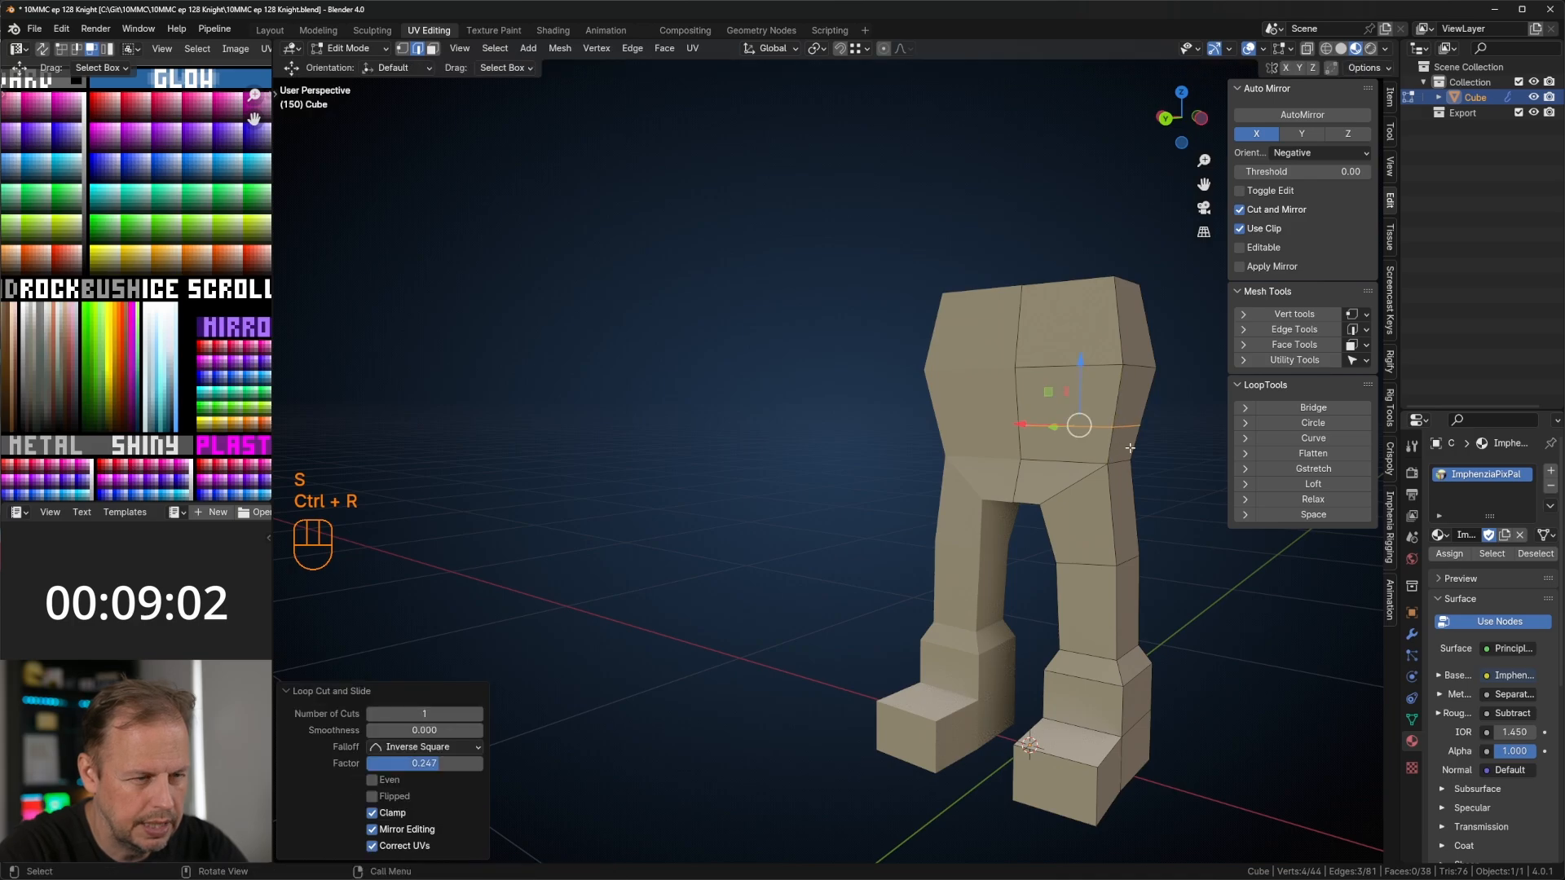
pyautogui.press('s')
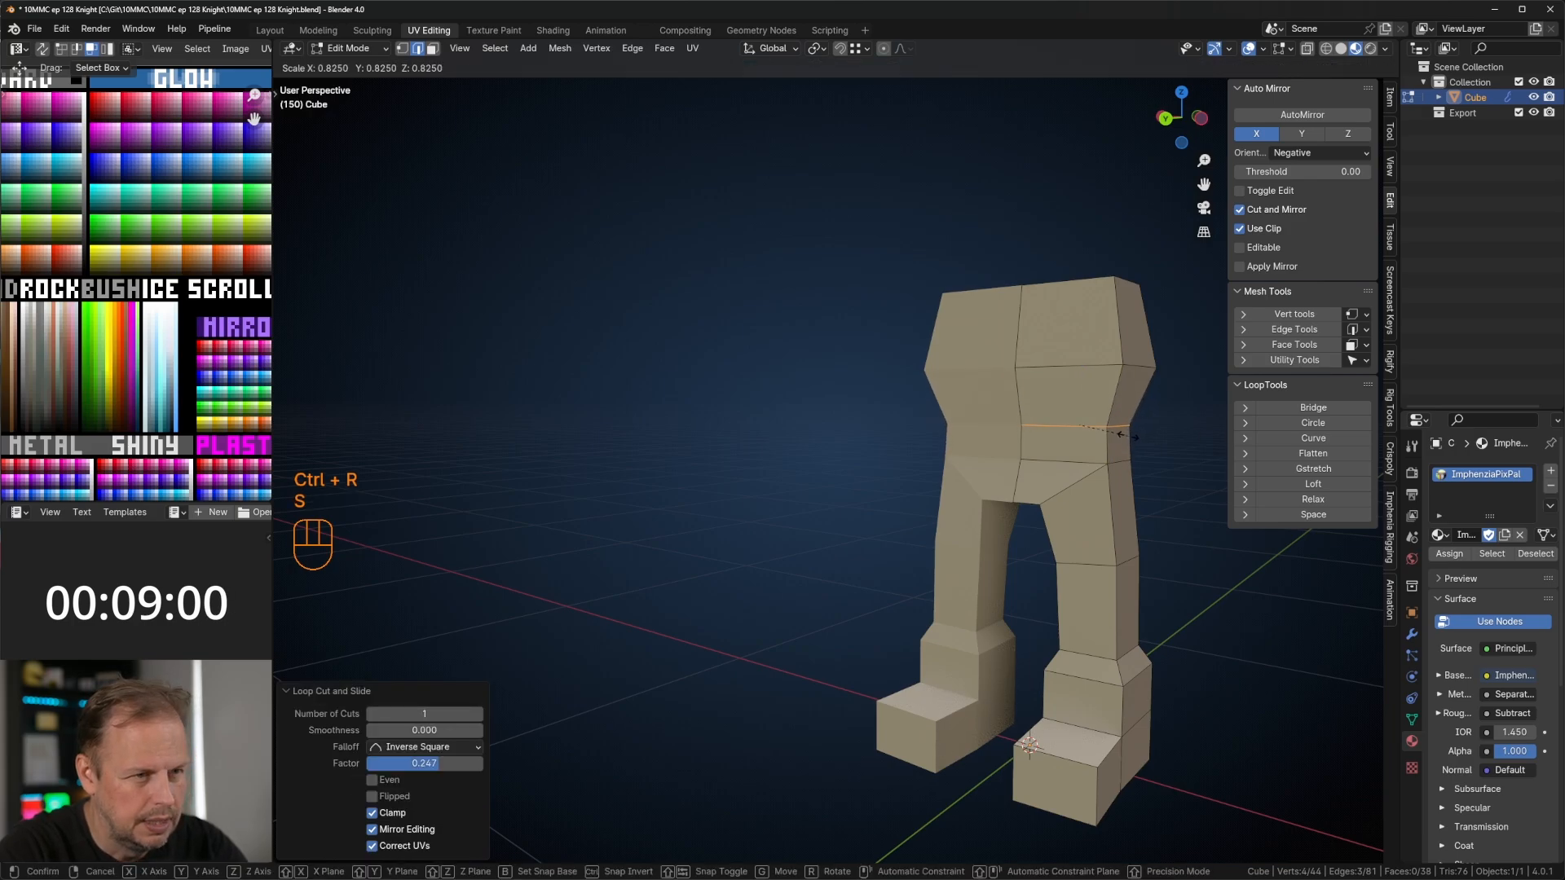
pyautogui.click(1127, 435)
# Step: Add another loop cut between the waist and the chest and scale it outward
pyautogui.keyDown('shift'); pyautogui.moveTo(1127, 434); pyautogui.dragTo(949, 439, button='middle'); pyautogui.keyUp('shift')
pyautogui.click(1016, 460)
pyautogui.click(1019, 456)
pyautogui.press('s')
pyautogui.click(1083, 457)
# Step: Select the edge loop around the chest and scale it outward to about 1.2
pyautogui.press('a')
pyautogui.press('a')
pyautogui.keyDown('alt'); pyautogui.keyDown('shift'); pyautogui.click(995, 436); pyautogui.keyUp('shift'); pyautogui.keyUp('alt')
pyautogui.press('s')
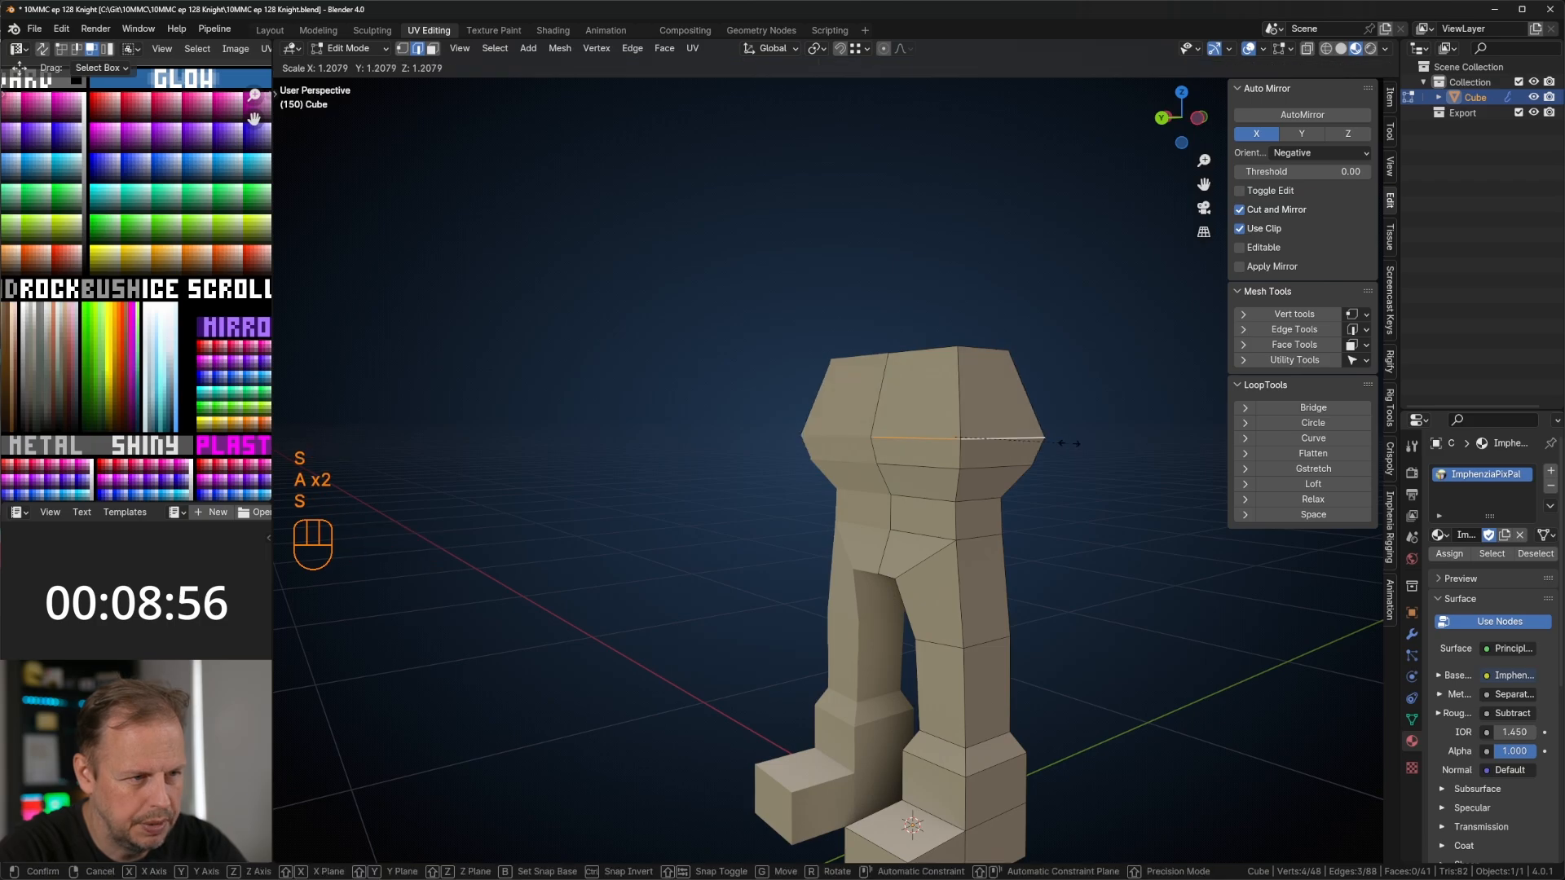
pyautogui.click(1063, 445)
# Step: Enlarge and move the torso's top face to build up the upper chest
pyautogui.moveTo(1062, 445); pyautogui.dragTo(995, 414, button='middle')
pyautogui.press('3')
pyautogui.press('g')
pyautogui.click(876, 459)
pyautogui.click(969, 417)
pyautogui.press('s')
pyautogui.click(1118, 437)
pyautogui.scroll(1, 1092, 440)
pyautogui.press('g')
pyautogui.click(1045, 440)
# Step: Rotate the torso's top face and adjust its position
pyautogui.press('r')
pyautogui.click(1157, 475)
pyautogui.press('r')
pyautogui.click(1114, 443)
pyautogui.press('g')
pyautogui.click(1131, 445)
# Step: Move the outer top edge of the torso inward so the chest side slopes toward the neck
pyautogui.press('2')
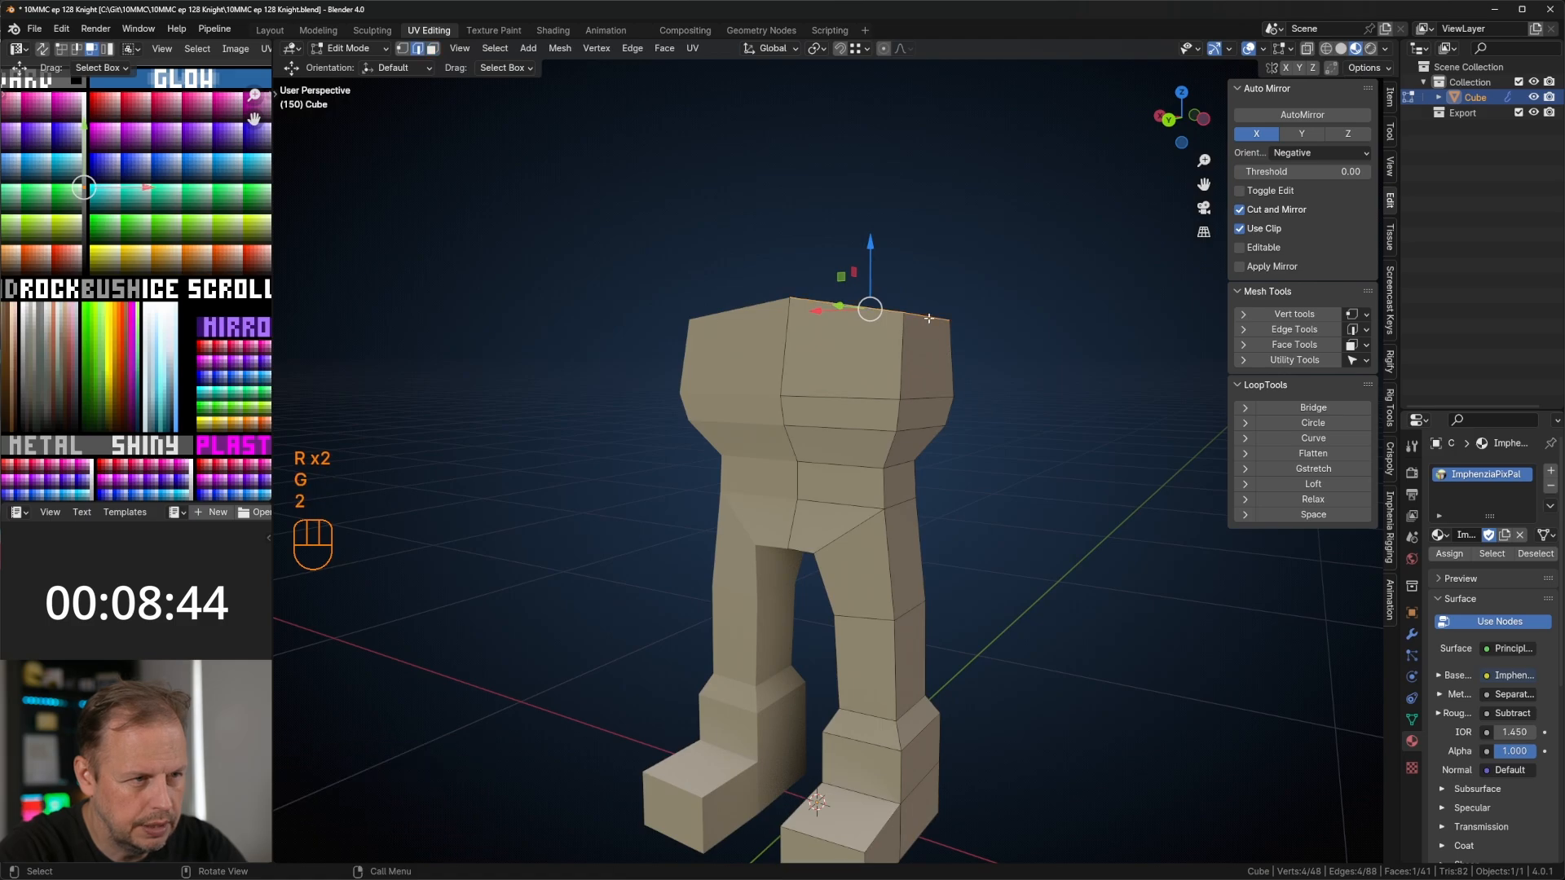
pyautogui.click(927, 319)
pyautogui.press('g')
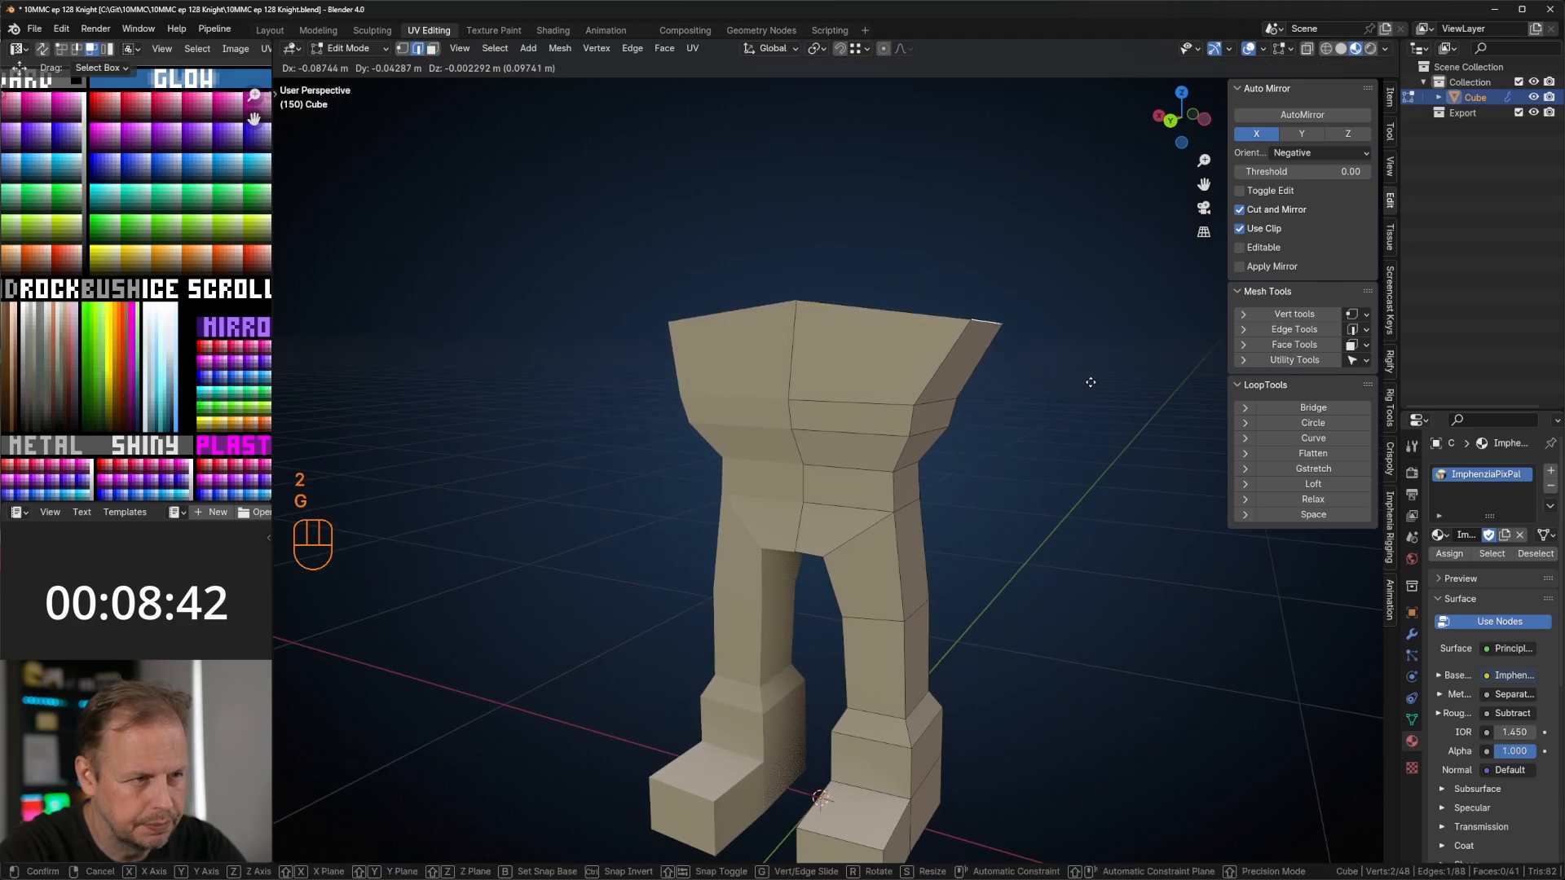
pyautogui.click(1091, 382)
pyautogui.press('3')
pyautogui.moveTo(1068, 388); pyautogui.dragTo(1002, 351, button='middle')
pyautogui.click(983, 359)
pyautogui.press('g')
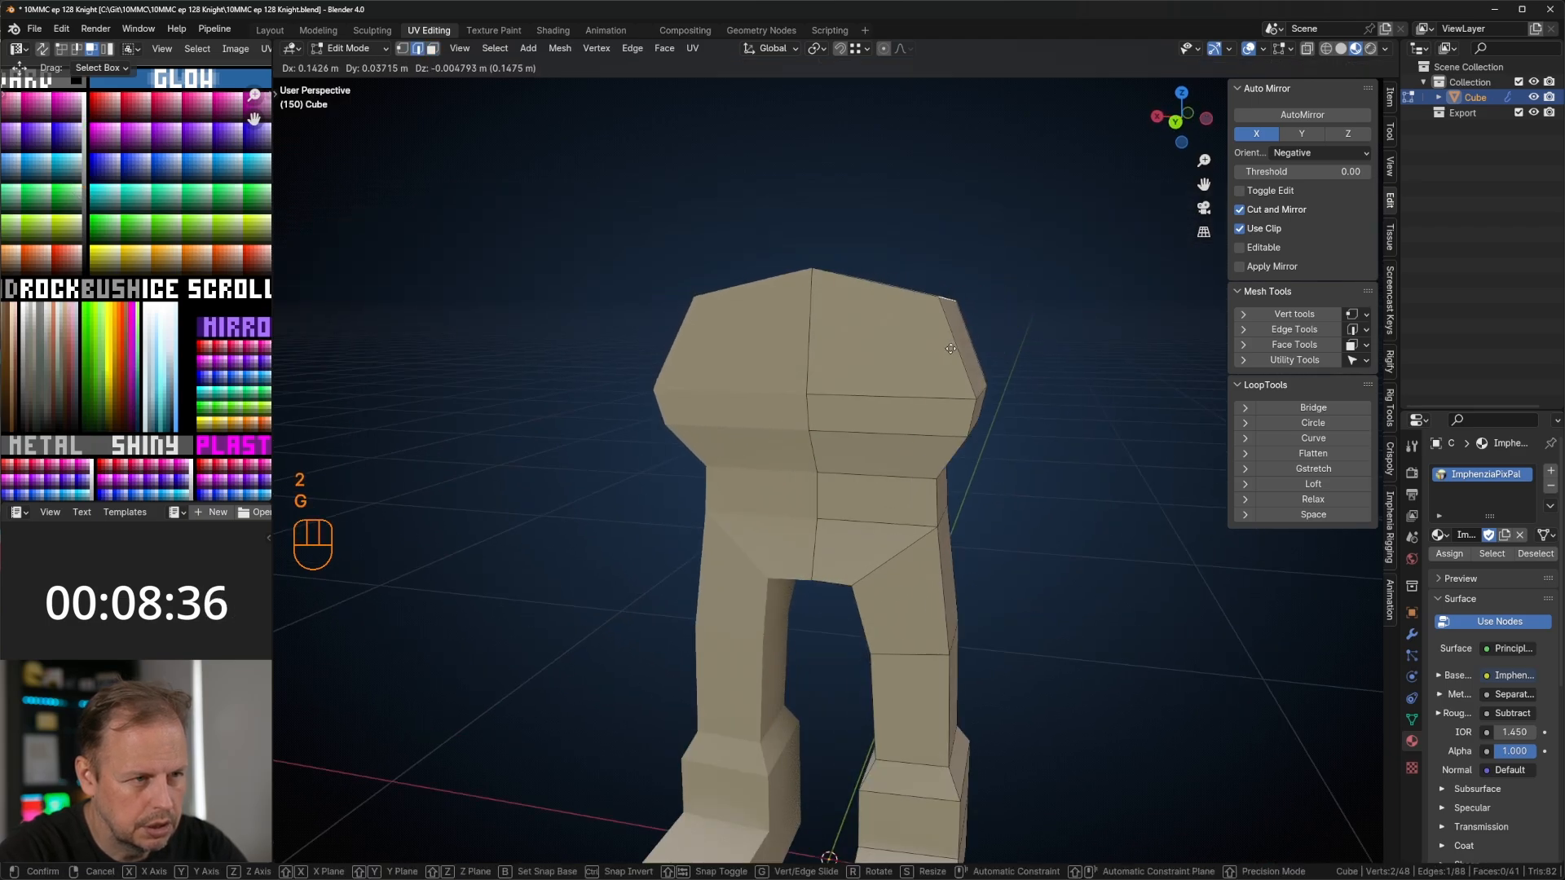
pyautogui.click(928, 344)
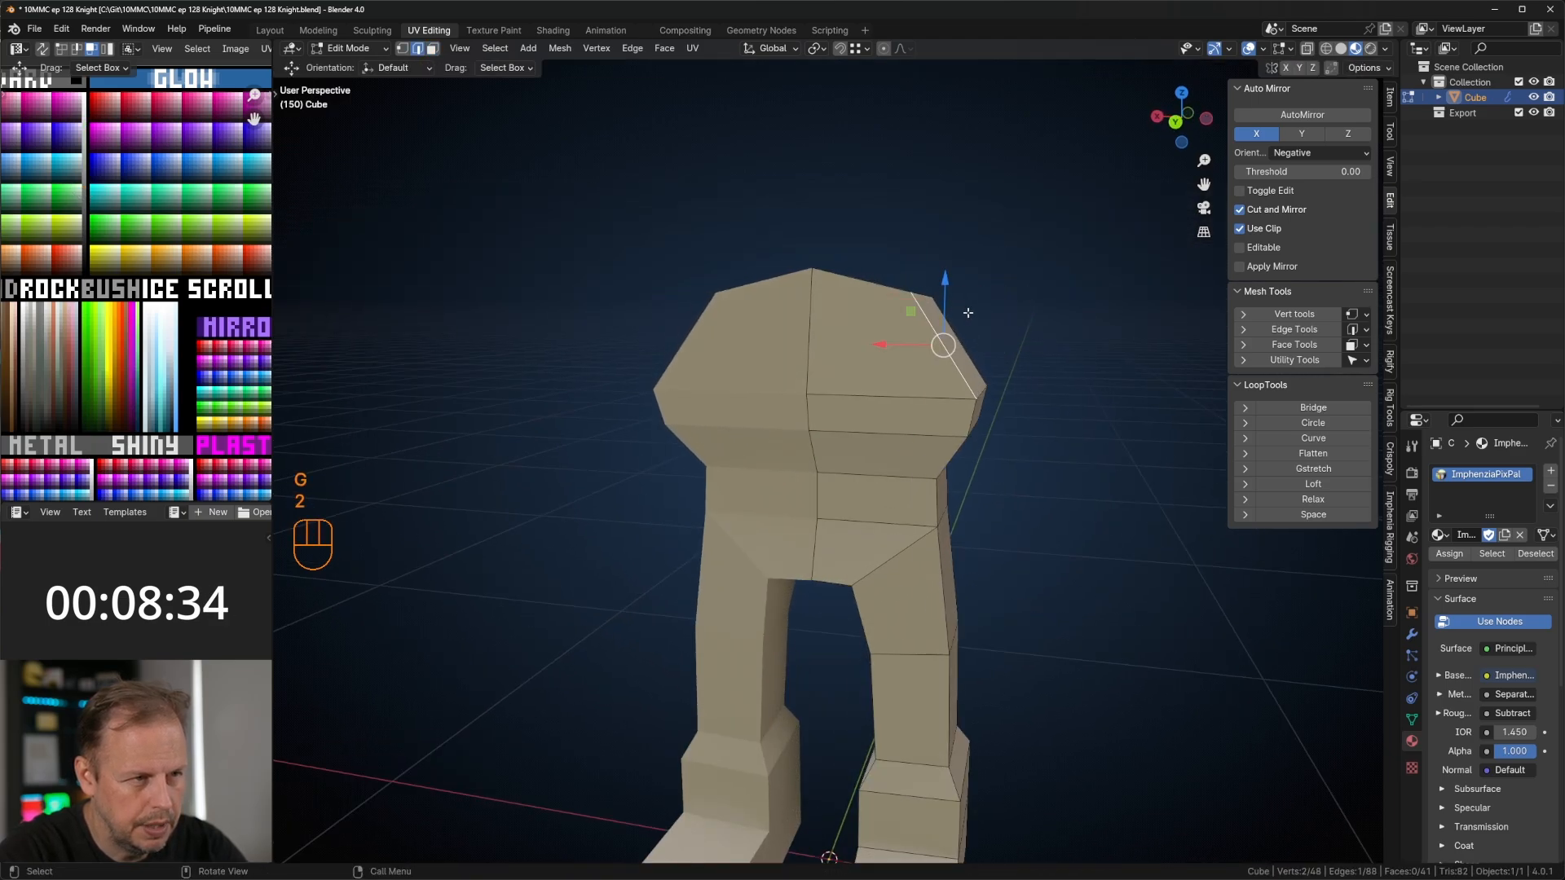
pyautogui.moveTo(968, 312)
pyautogui.mouseDown(button='middle')
pyautogui.moveTo(951, 332)
pyautogui.moveTo(937, 308)
pyautogui.mouseUp(button='middle')
pyautogui.press('g')
pyautogui.click(956, 356)
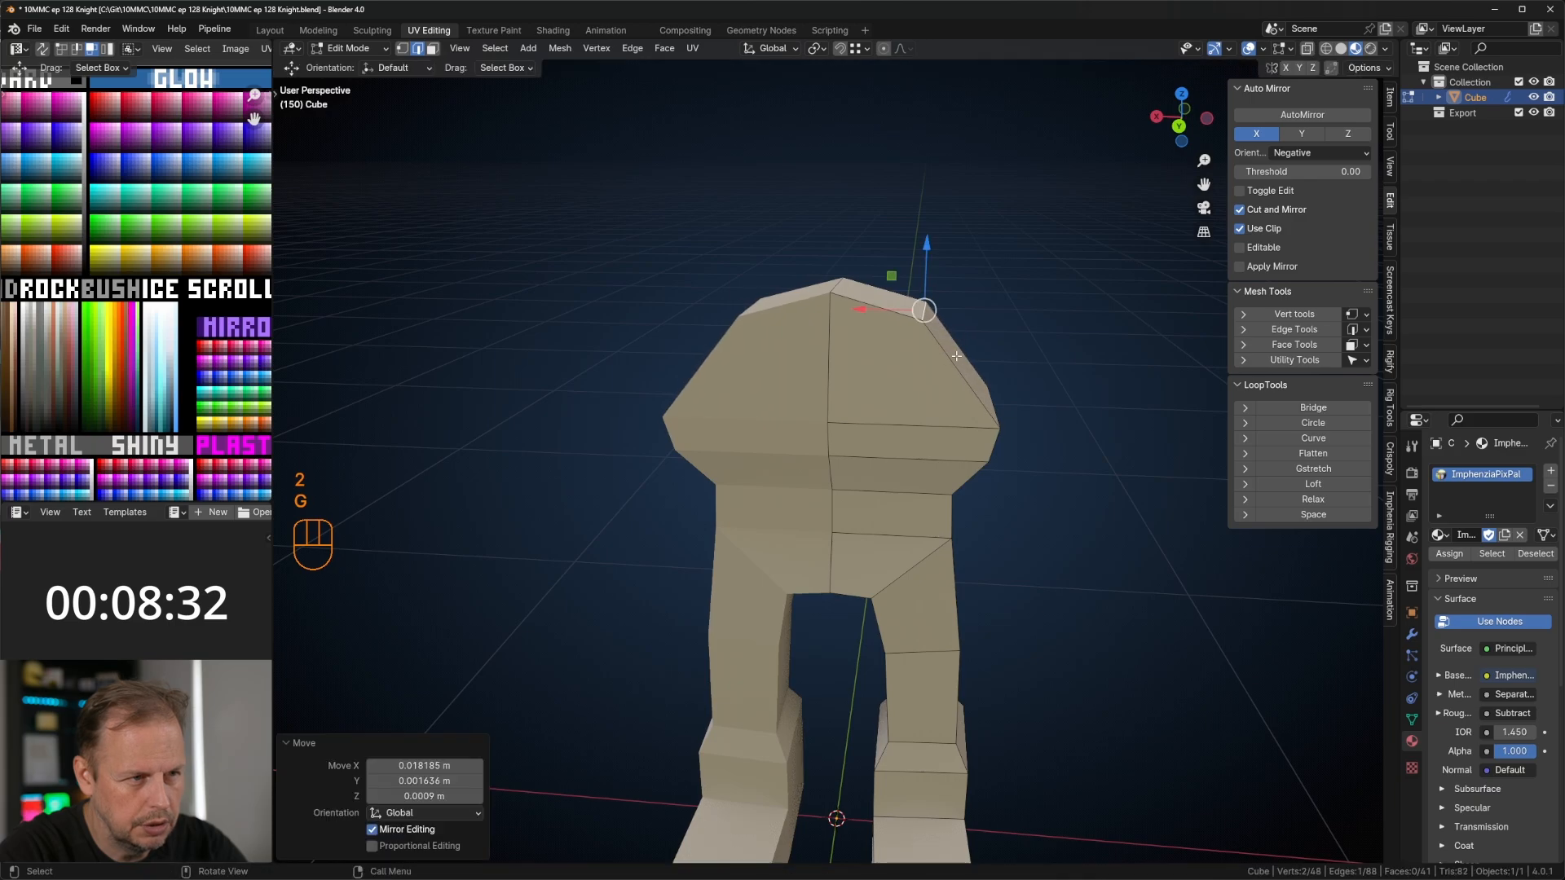
# Step: Extrude the sloped side face of the chest outward to start the shoulder
pyautogui.press('3')
pyautogui.click(956, 356)
pyautogui.press('e')
pyautogui.click(1070, 337)
# Step: Move the shoulder's outer edge outward and up by about 0.055 m in X and 0.062 m in Z
pyautogui.moveTo(1069, 337)
pyautogui.mouseDown(button='middle')
pyautogui.moveTo(980, 300)
pyautogui.moveTo(1038, 353)
pyautogui.moveTo(1054, 321)
pyautogui.mouseUp(button='middle')
pyautogui.press('2')
pyautogui.click(947, 345)
pyautogui.click(1019, 305)
pyautogui.press('g')
pyautogui.click(1065, 262)
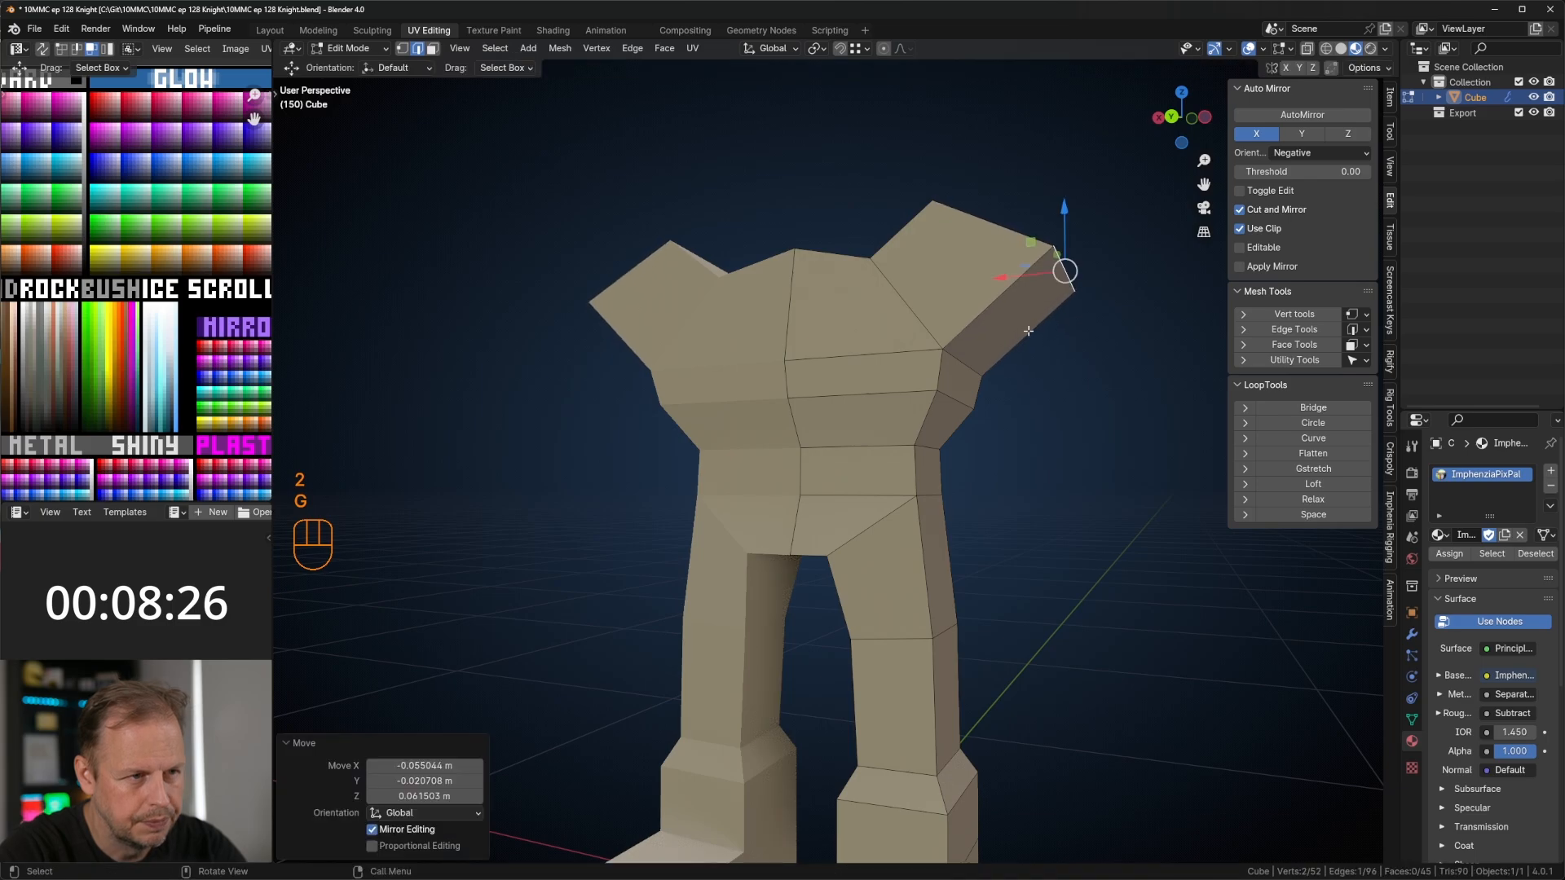
# Step: Extrude the shoulder's lower outer face downward for the upper arm and scale its end to 0.709
pyautogui.press('3')
pyautogui.click(1013, 318)
pyautogui.press('e')
pyautogui.click(1084, 358)
pyautogui.press('s')
pyautogui.click(1077, 357)
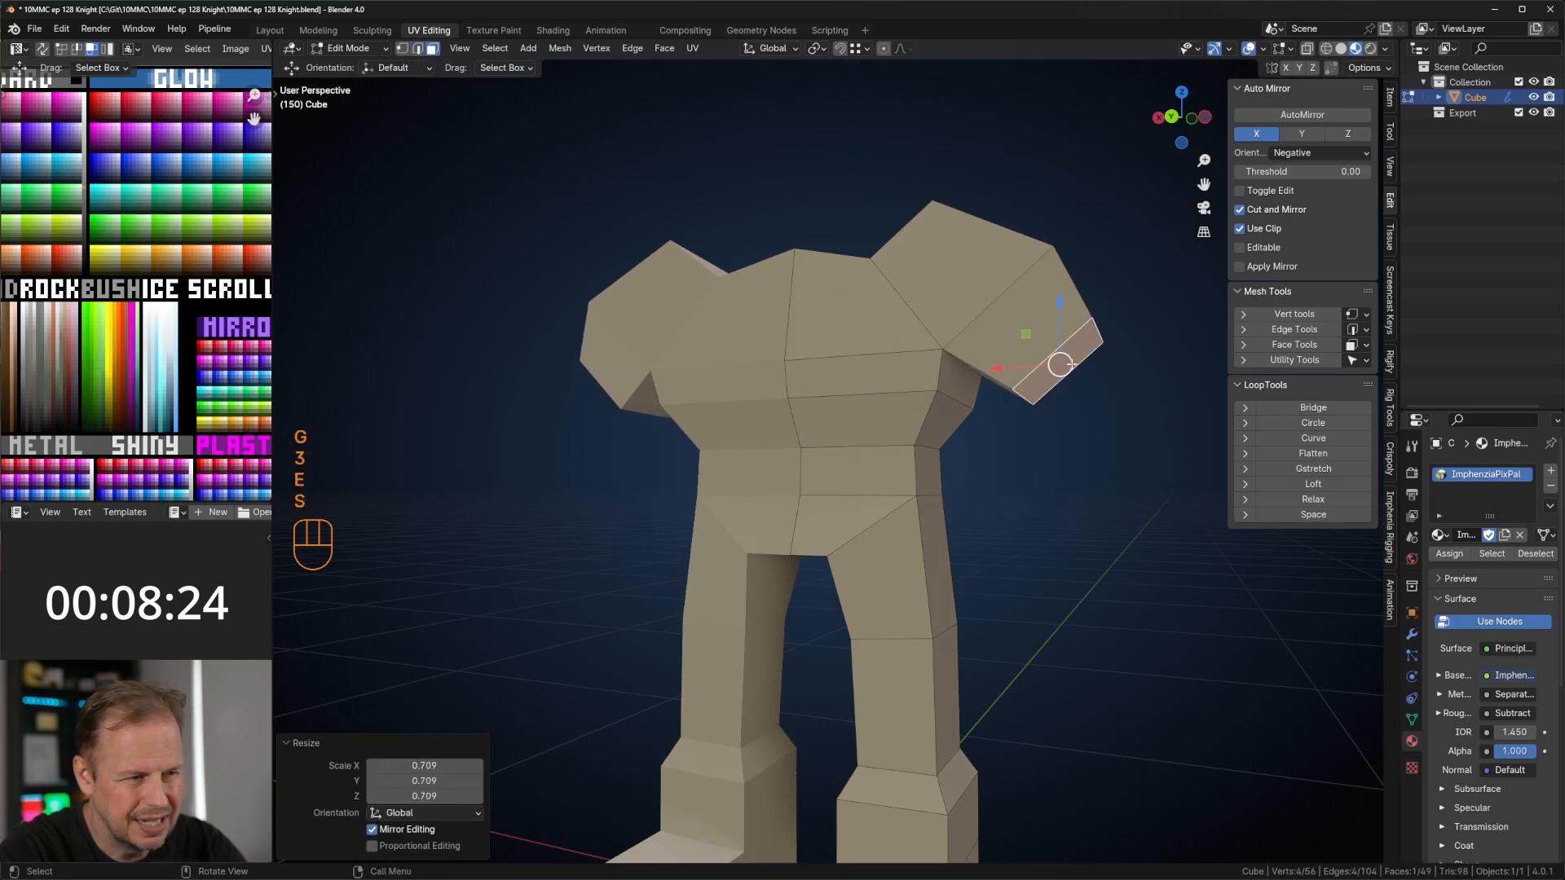
# Step: Lower the top edge of the shoulder by about 0.039 m and shift it slightly outward
pyautogui.moveTo(1074, 356); pyautogui.dragTo(1082, 417, button='middle')
pyautogui.press('2')
pyautogui.click(981, 311)
pyautogui.moveTo(1017, 340); pyautogui.dragTo(1016, 317, button='middle')
pyautogui.press('g')
pyautogui.click(1030, 319)
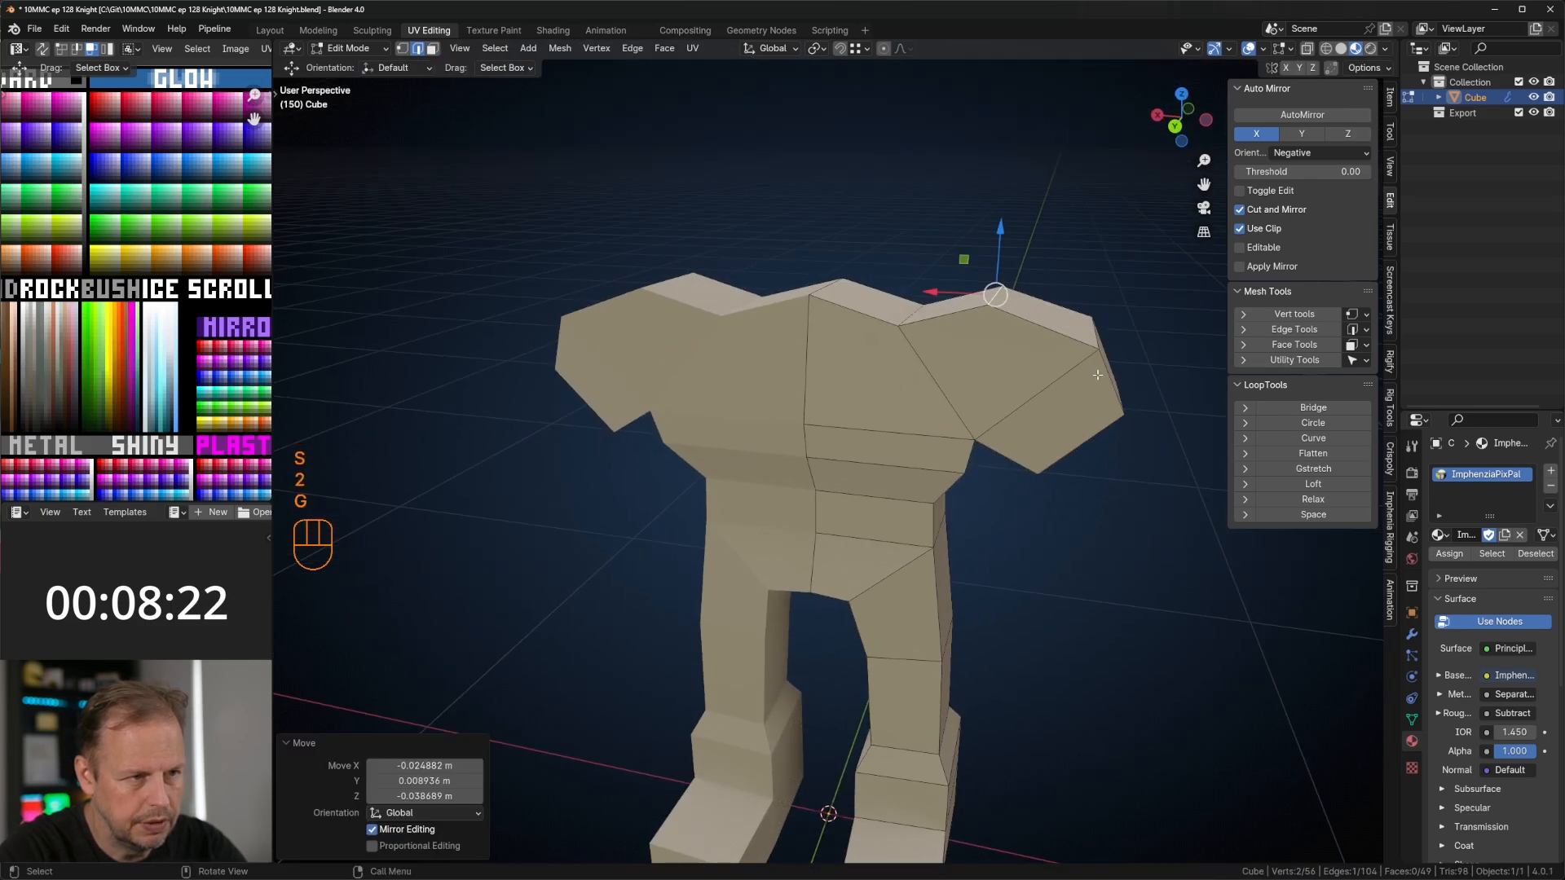
# Step: Adjust the size of the upper arm's end face, scaling it by 0.931 and again by about 1.165
pyautogui.moveTo(1067, 380); pyautogui.dragTo(1033, 365, button='middle')
pyautogui.press('3')
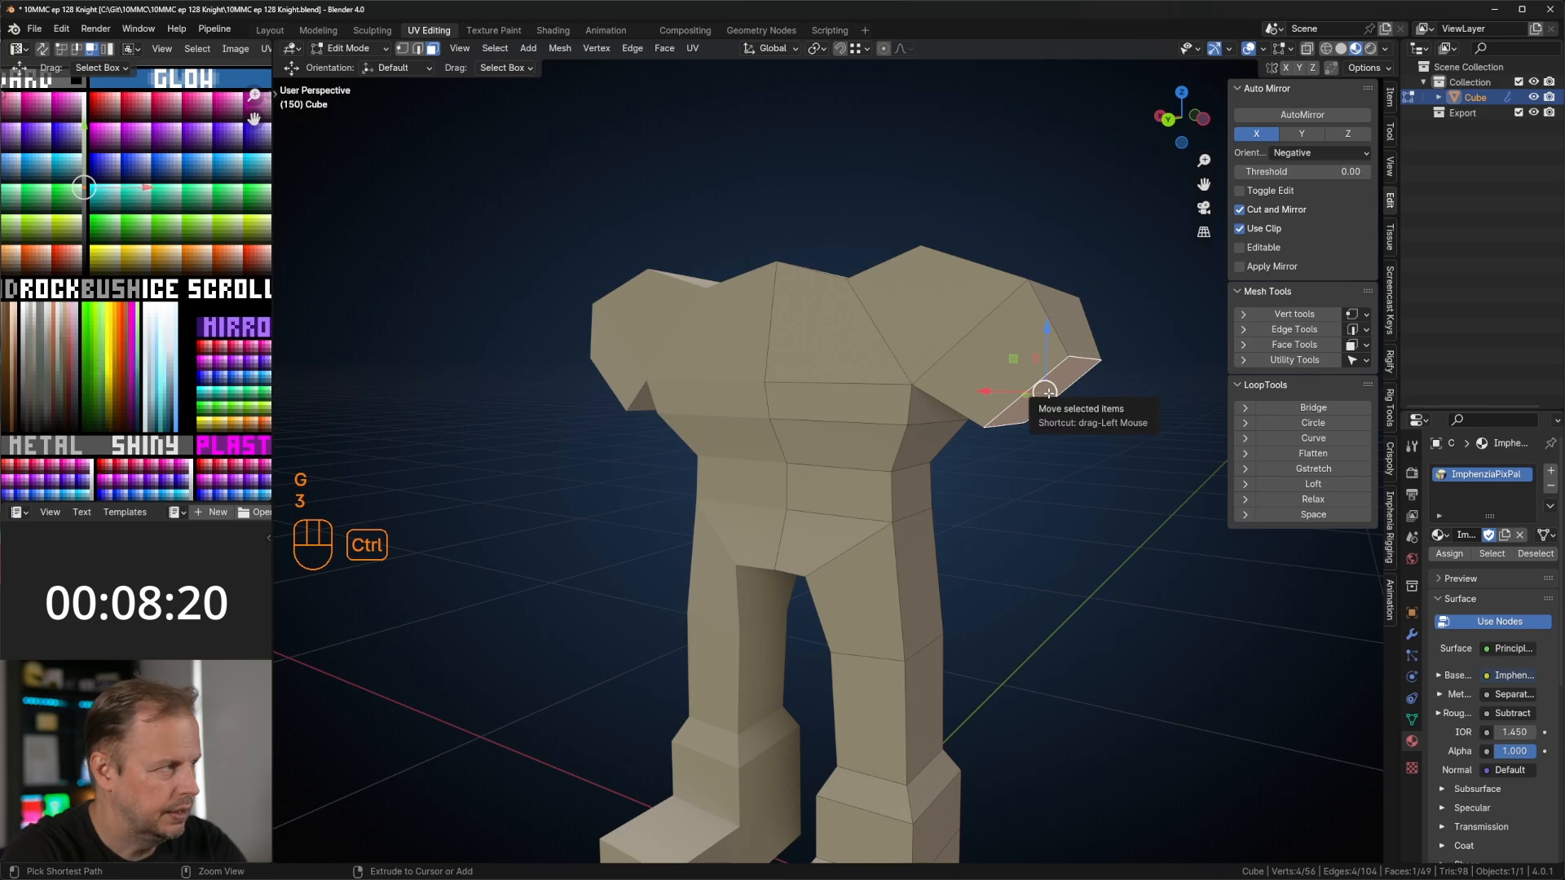
pyautogui.press('ctrl+KP_1')
pyautogui.press('s')
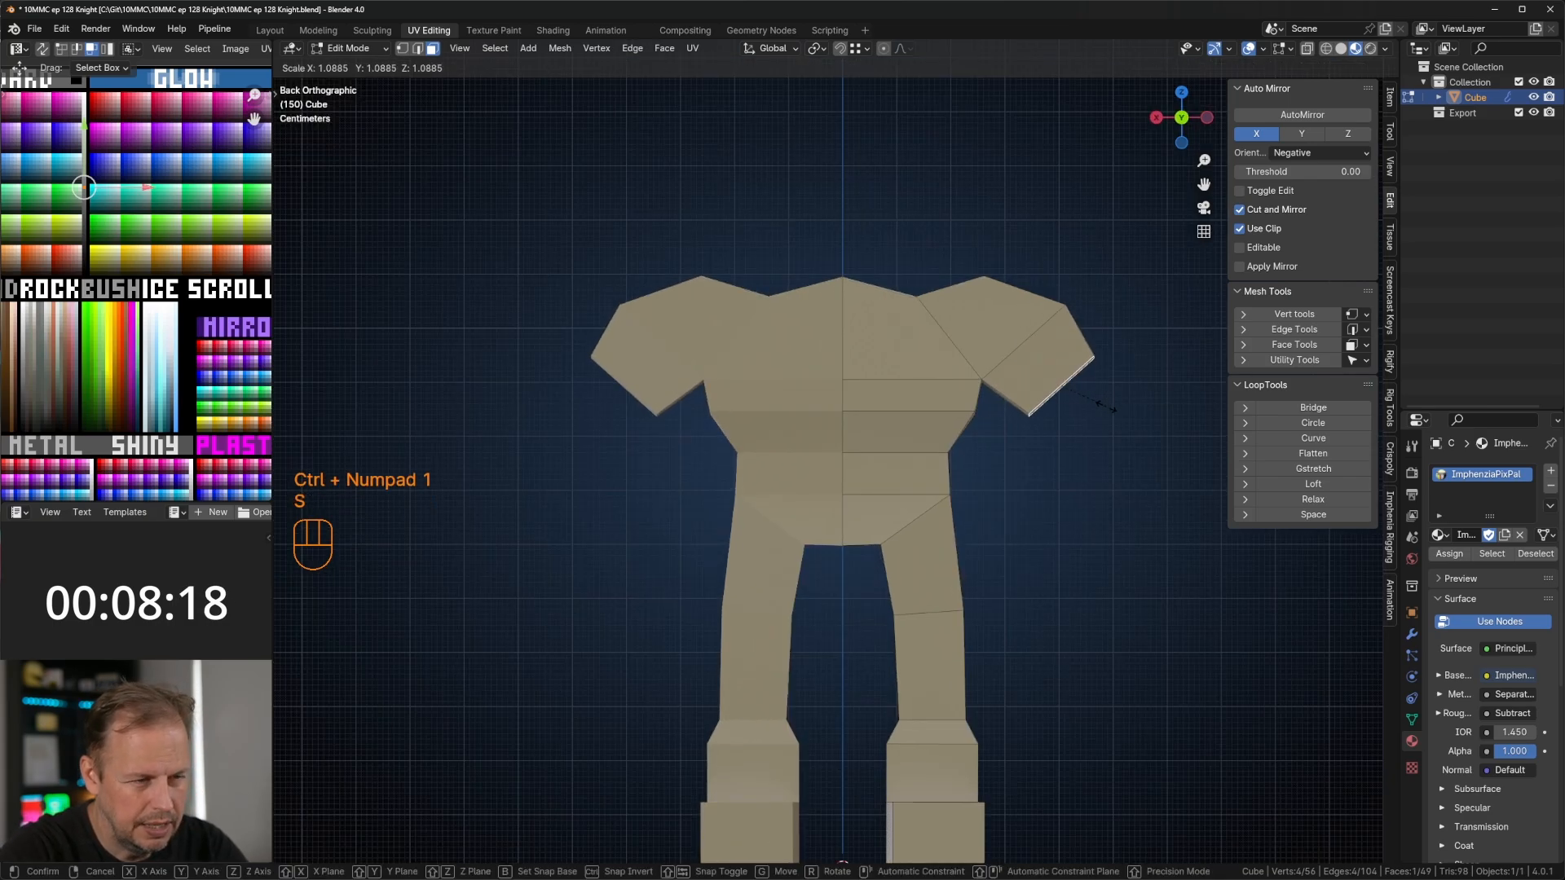
pyautogui.click(1118, 410)
pyautogui.moveTo(1118, 411); pyautogui.dragTo(1049, 432, button='middle')
pyautogui.press('s')
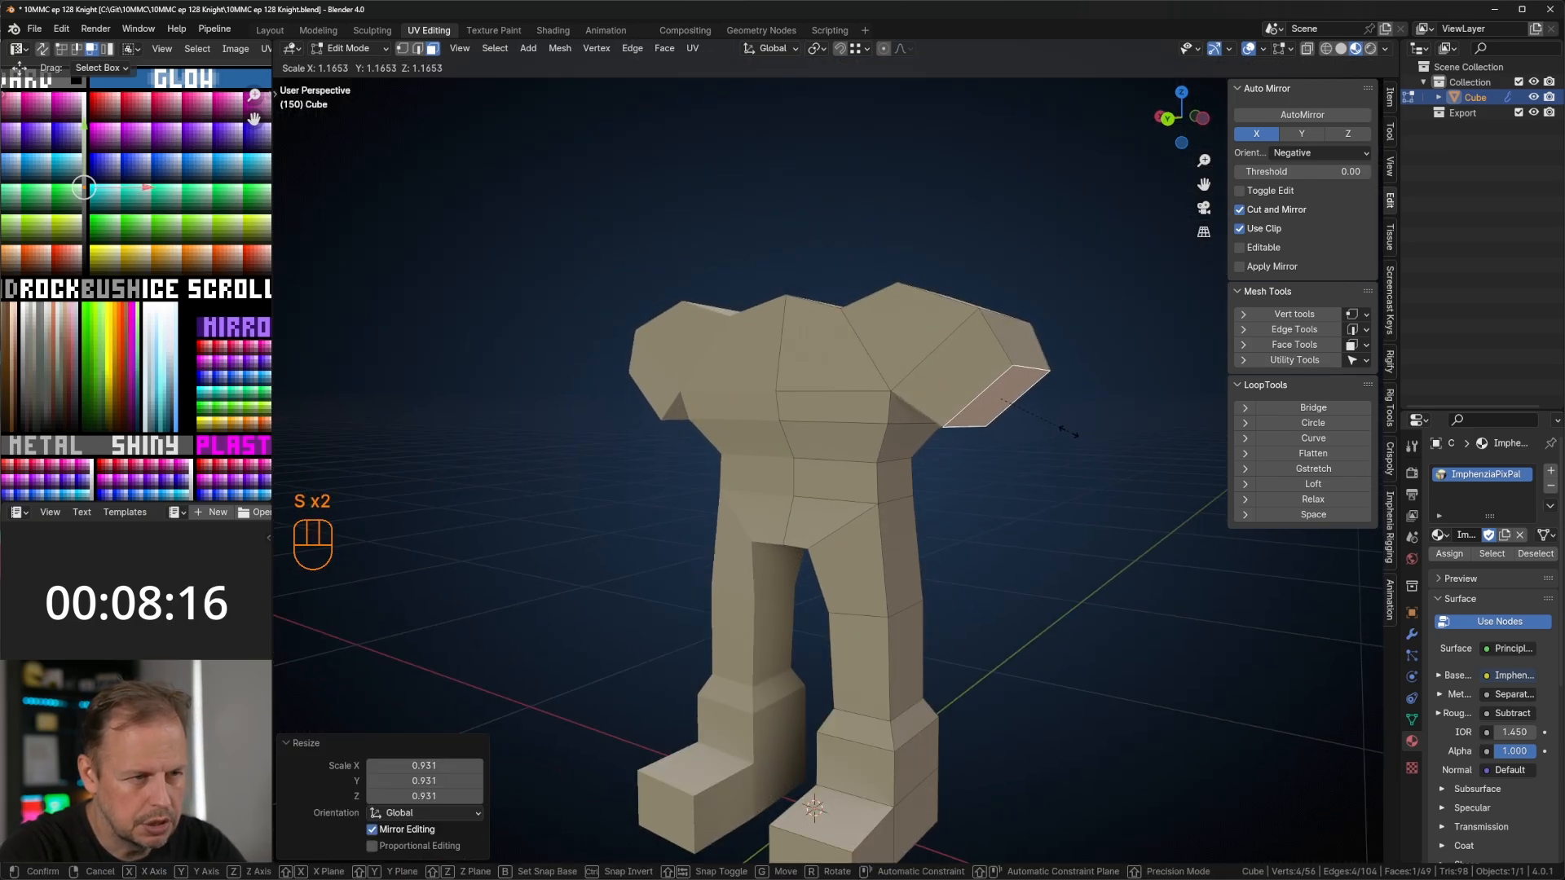
pyautogui.click(1071, 431)
# Step: Extrude the arm in two tapering segments, scaling the first end to 0.784 and making the second about 0.065 m long
pyautogui.press('e')
pyautogui.click(1092, 432)
pyautogui.press('s')
pyautogui.click(1099, 431)
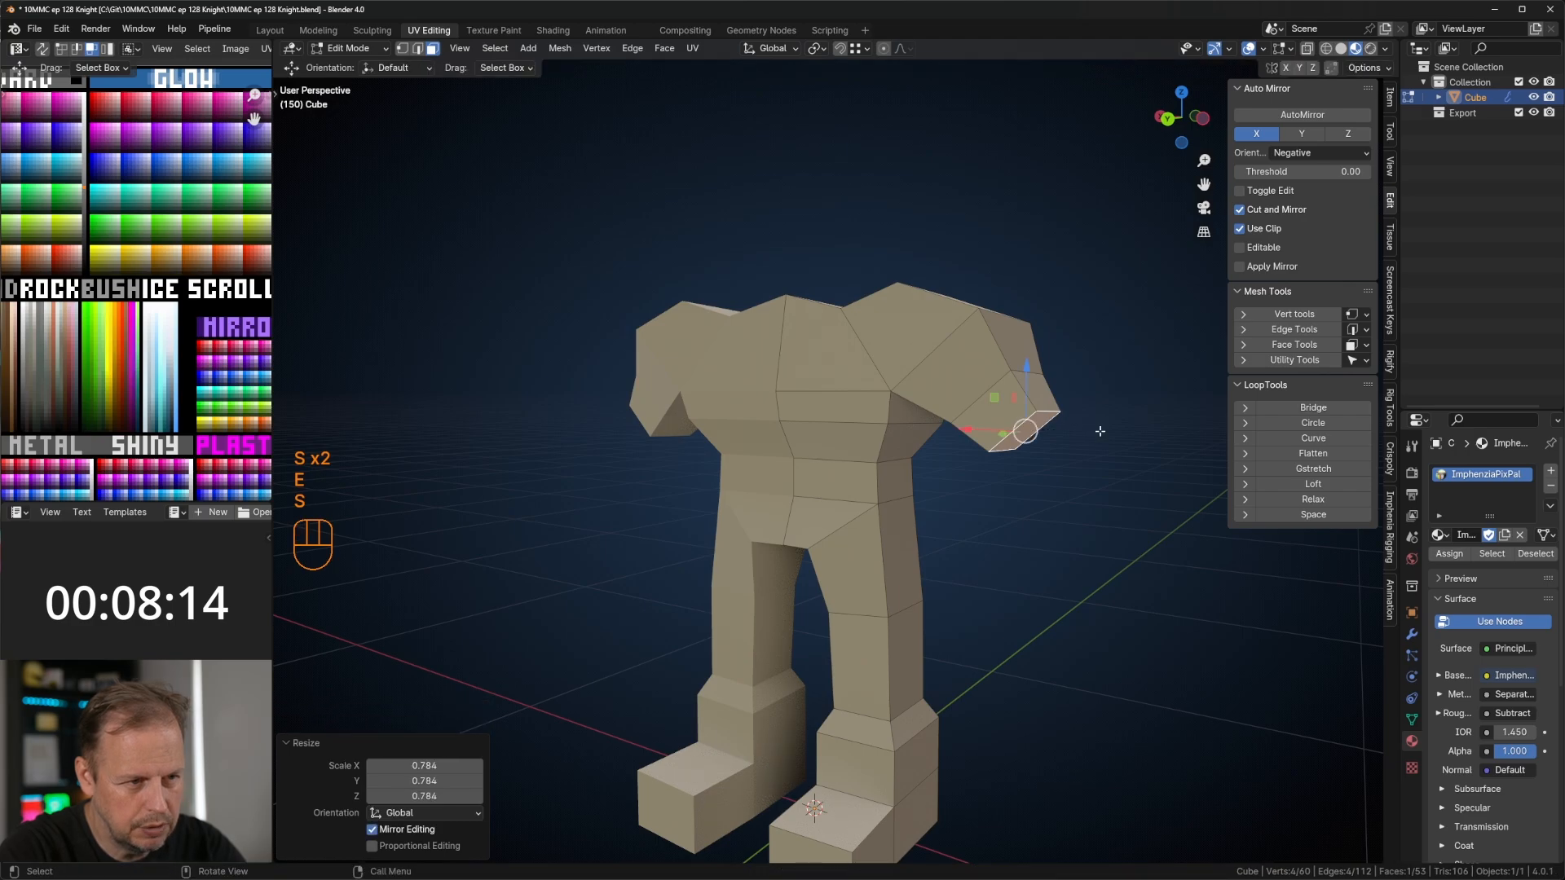
pyautogui.press('e')
pyautogui.click(1128, 462)
pyautogui.press('s')
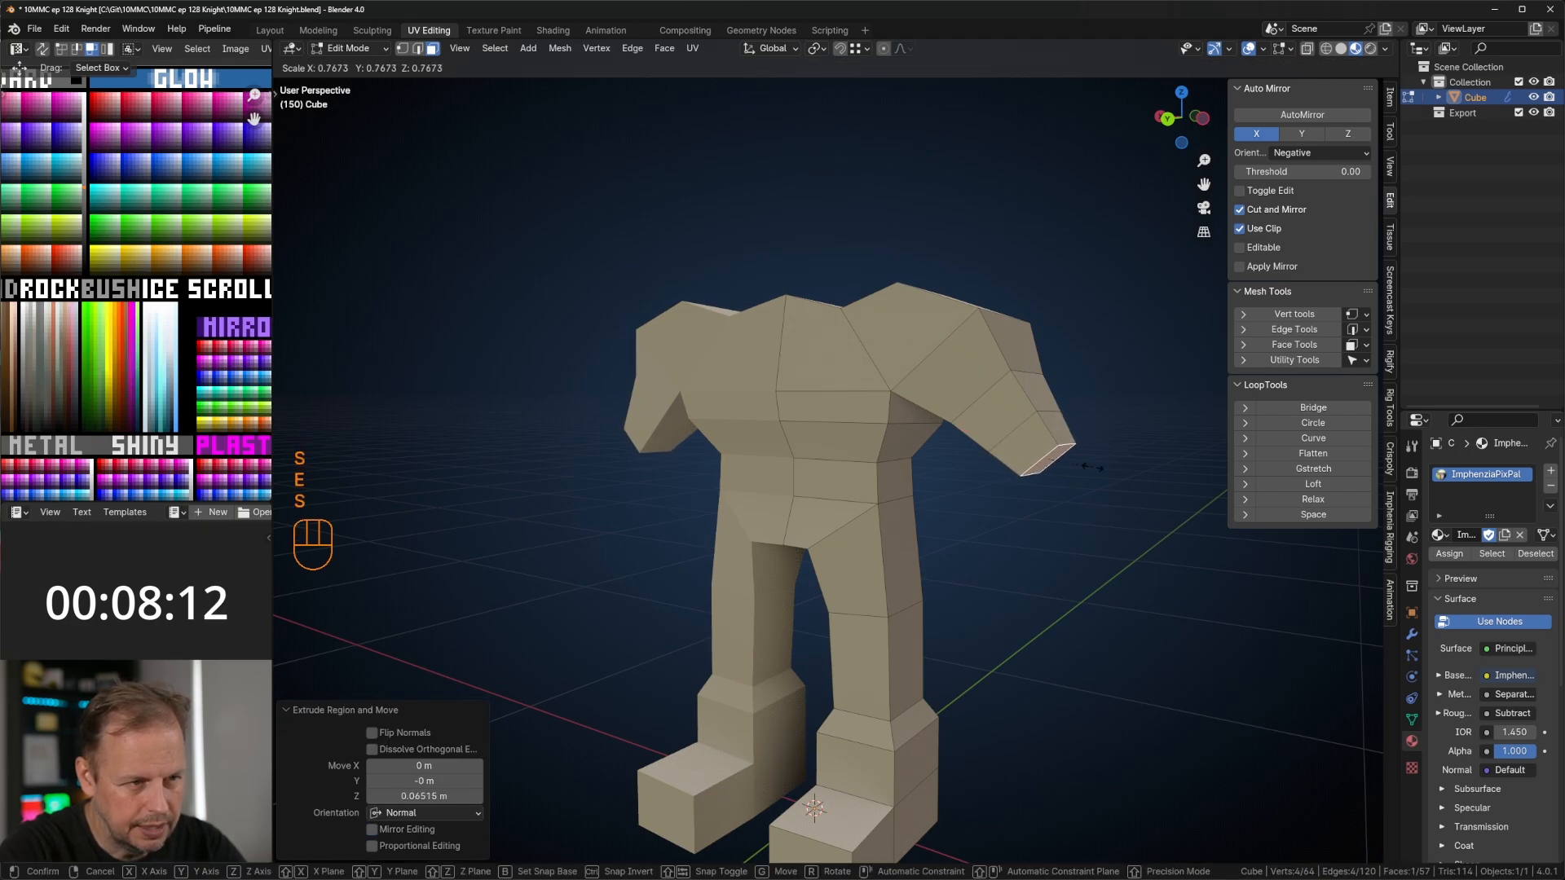
pyautogui.click(1096, 469)
# Step: Extrude the wrist end about 0.037 m and scale the new end face by 1.304 to flare it
pyautogui.press('e')
pyautogui.click(1096, 483)
pyautogui.press('s')
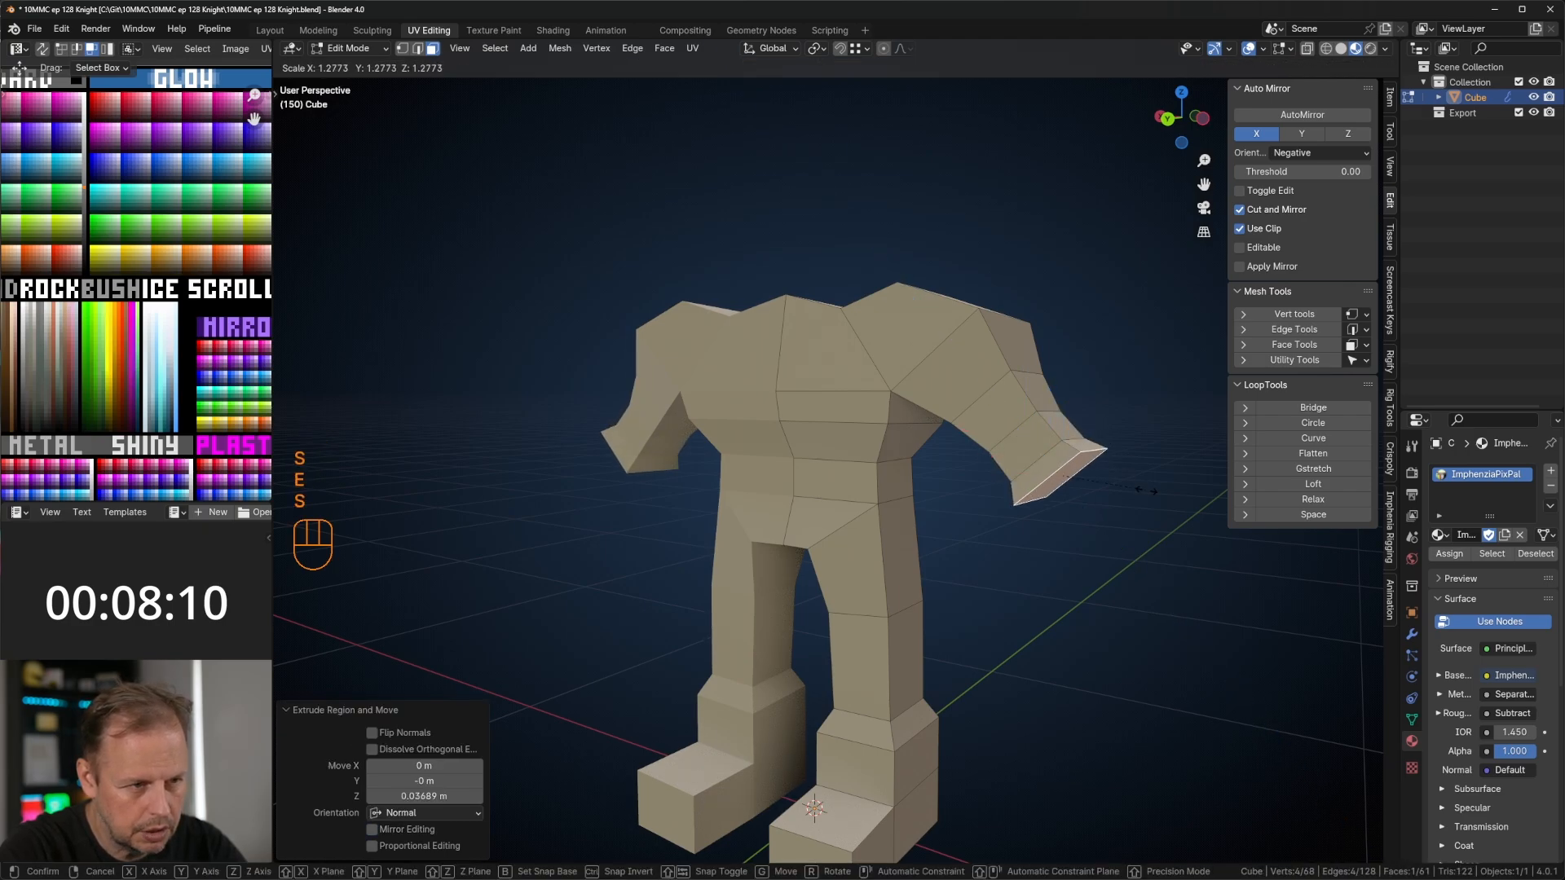
pyautogui.click(1154, 517)
# Step: Extrude the hand about 0.137 m from the flared wrist and slightly enlarge its end face
pyautogui.press('e')
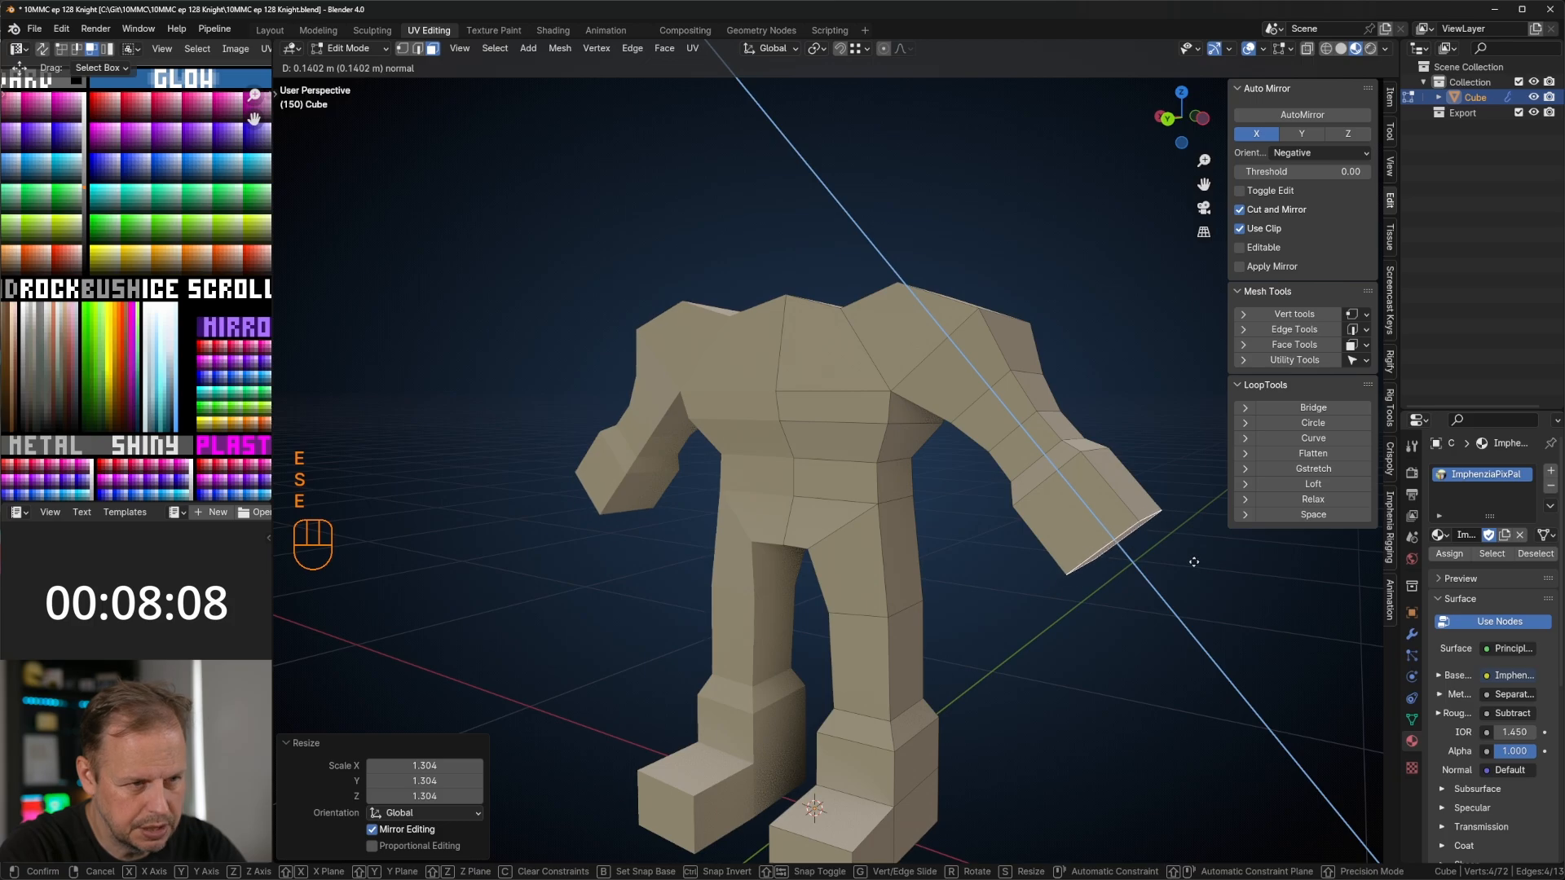
pyautogui.click(1194, 561)
pyautogui.press('s')
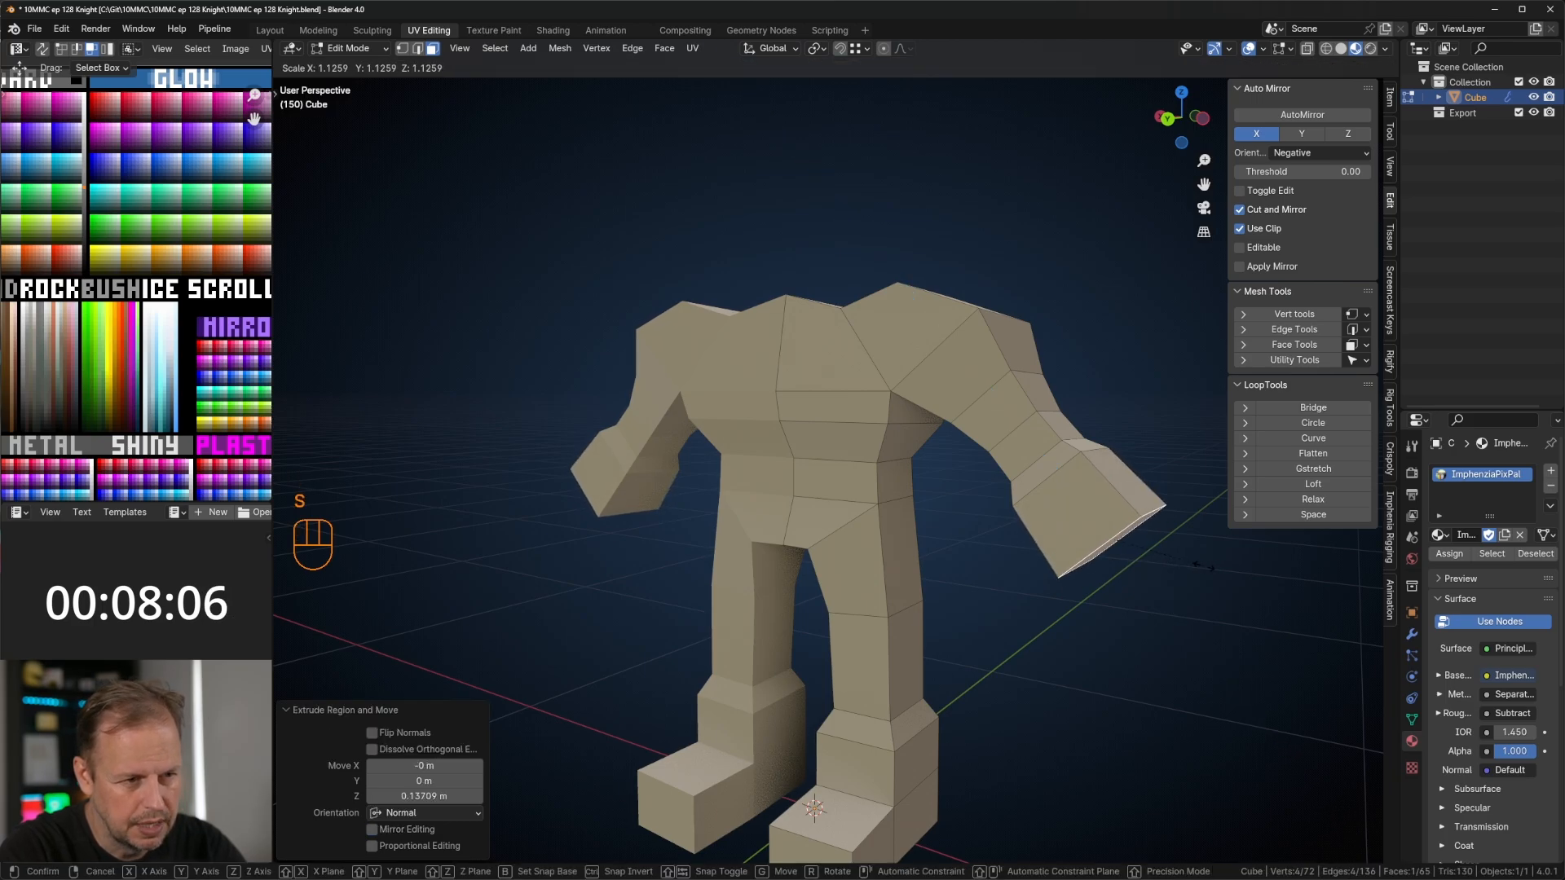
pyautogui.click(1182, 559)
pyautogui.moveTo(1181, 560); pyautogui.dragTo(1082, 533, button='middle')
pyautogui.press('a')
pyautogui.press('a')
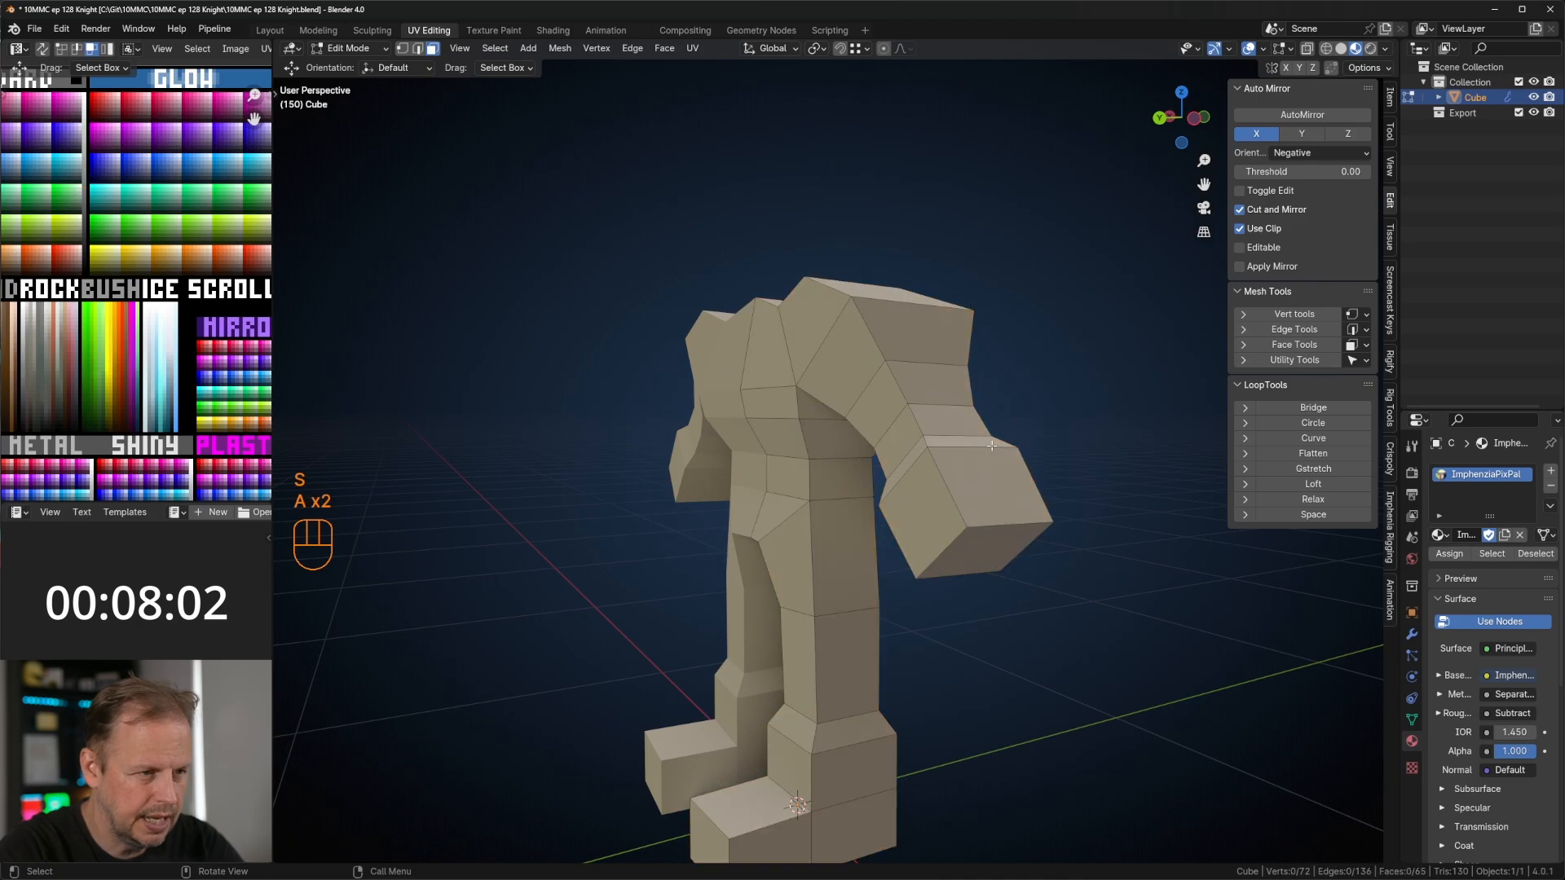
pyautogui.keyDown('ctrl'); pyautogui.keyDown('alt'); pyautogui.click(990, 453); pyautogui.keyUp('alt'); pyautogui.keyUp('ctrl')
pyautogui.press('s')
pyautogui.rightClick(1076, 468)
# Step: Scale the edge loop where the hand meets the wrist to 0.662
pyautogui.press('2')
pyautogui.press('a')
pyautogui.press('a')
pyautogui.keyDown('alt'); pyautogui.keyDown('shift'); pyautogui.click(1011, 467); pyautogui.keyUp('shift'); pyautogui.keyUp('alt')
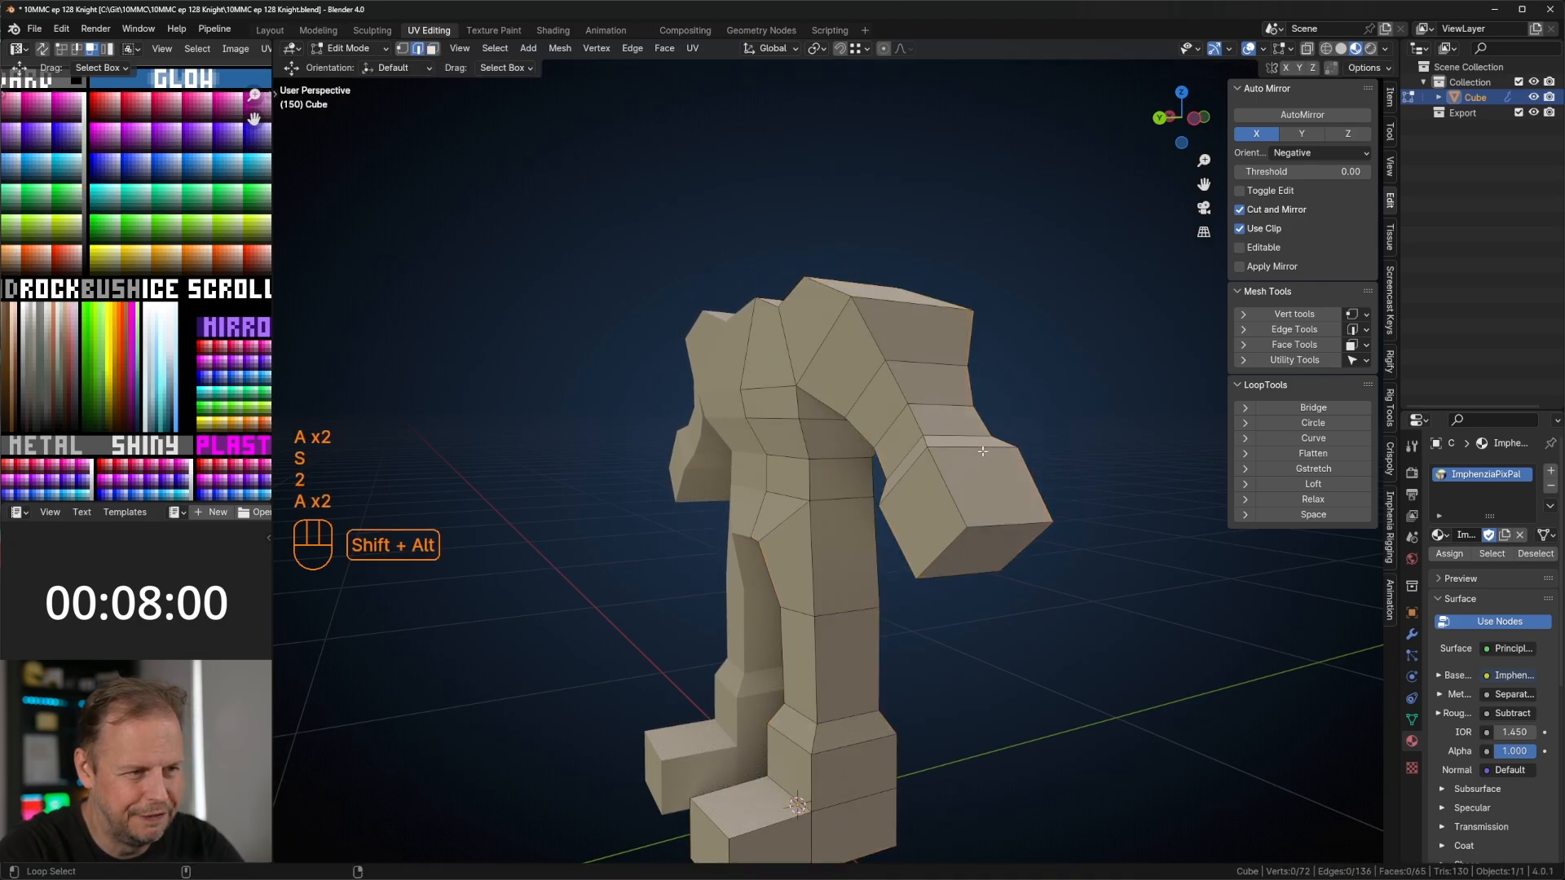
pyautogui.press('s')
pyautogui.click(1022, 466)
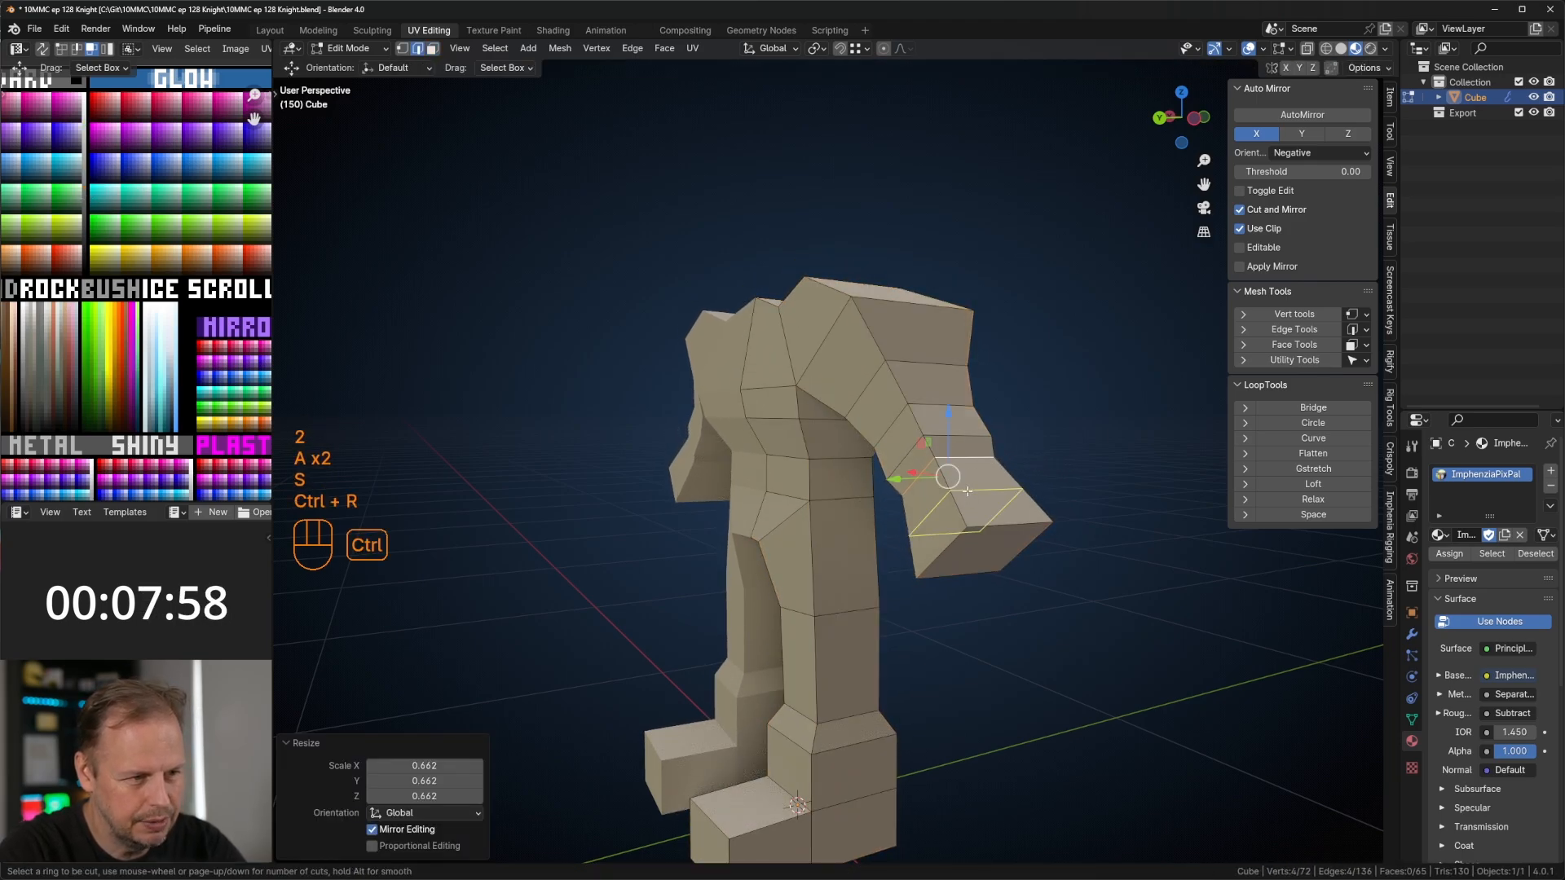
# Step: Add an edge loop around the middle of the hand and scale it up to widen the fist
pyautogui.click(967, 489)
pyautogui.press('s')
pyautogui.click(1019, 544)
# Step: Extrude the end face of the hand about 0.043 m and scale it down to about 0.73
pyautogui.press('3')
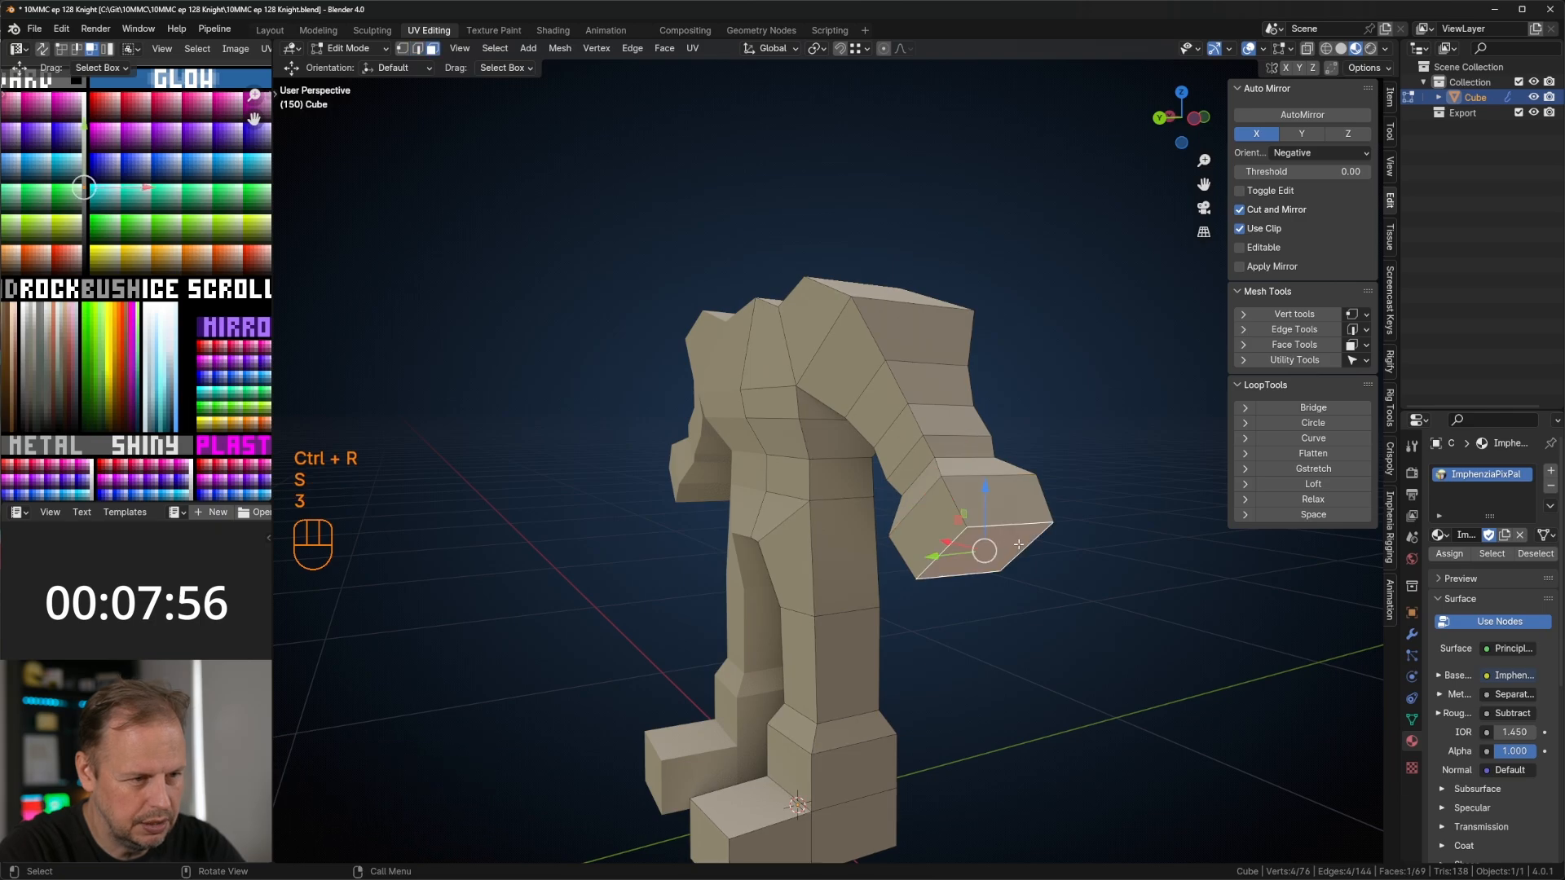
pyautogui.press('e')
pyautogui.click(1016, 560)
pyautogui.press('s')
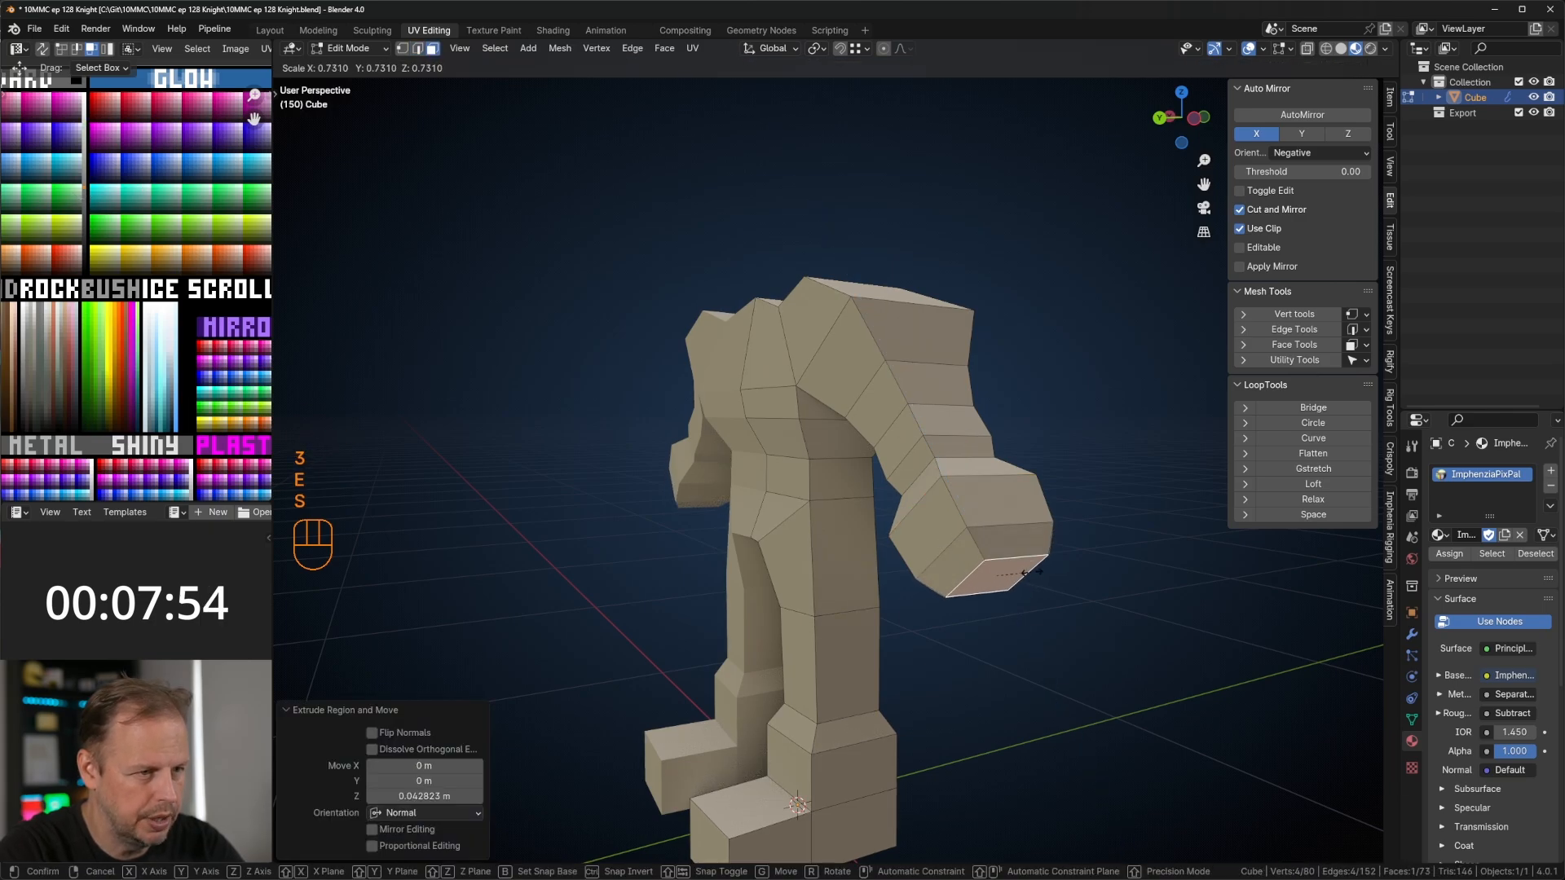
pyautogui.click(1024, 573)
# Step: Shift the top torso face at the neck by about -0.020, -0.013 and -0.011 m, and rotate it about -30°
pyautogui.moveTo(913, 481); pyautogui.dragTo(982, 554, button='middle')
pyautogui.press('3')
pyautogui.click(844, 377)
pyautogui.moveTo(962, 417); pyautogui.dragTo(927, 399, button='middle')
pyautogui.press('g')
pyautogui.click(939, 402)
pyautogui.rightClick(944, 398)
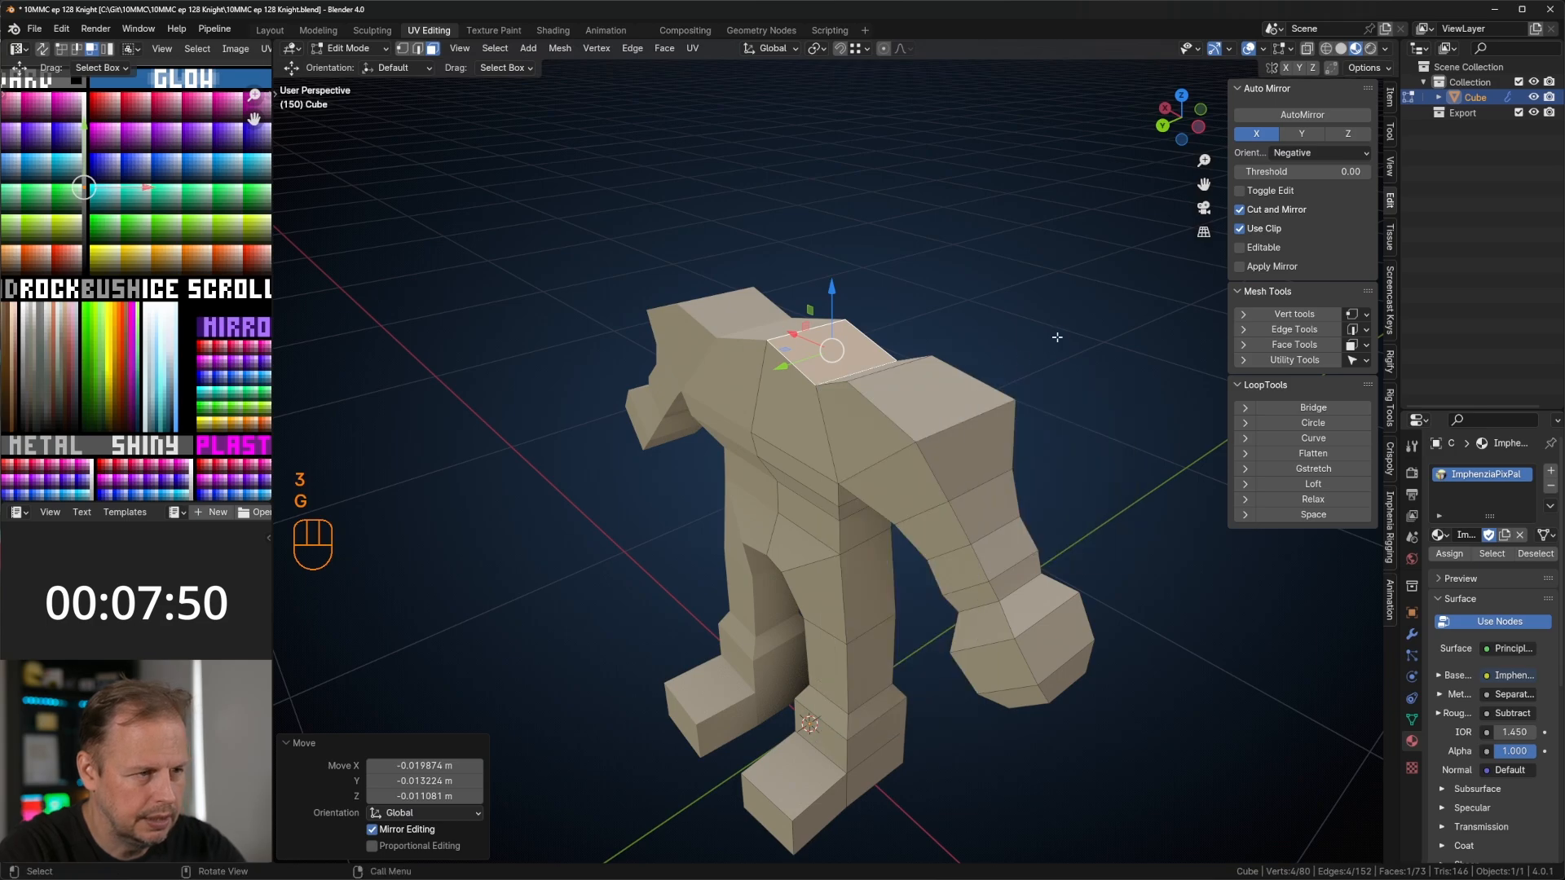
pyautogui.moveTo(1055, 339)
pyautogui.mouseDown(button='middle')
pyautogui.moveTo(978, 353)
pyautogui.moveTo(1076, 326)
pyautogui.mouseUp(button='middle')
pyautogui.press('r')
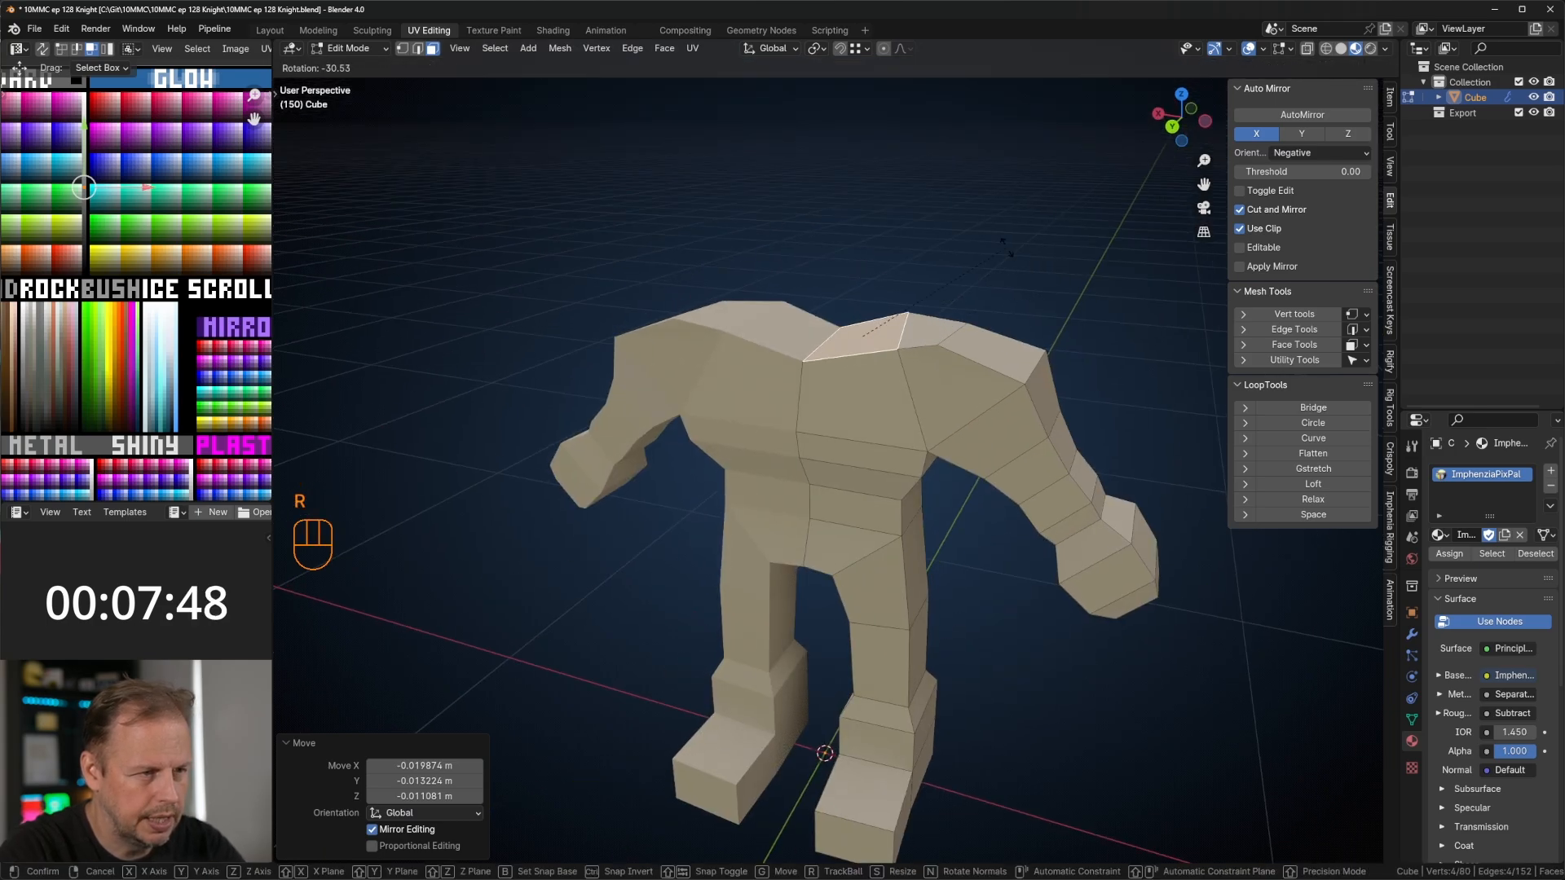
pyautogui.click(1012, 252)
# Step: Reposition the front edge of the neck face on top of the torso
pyautogui.moveTo(1012, 251); pyautogui.dragTo(958, 256, button='middle')
pyautogui.press('2')
pyautogui.click(802, 360)
pyautogui.moveTo(933, 361); pyautogui.dragTo(808, 413, button='middle')
pyautogui.press('g')
pyautogui.click(883, 387)
# Step: Move the rear edge of the neck face about 0.050 m backward and adjust a vertex beside it
pyautogui.click(823, 344)
pyautogui.press('g')
pyautogui.click(852, 339)
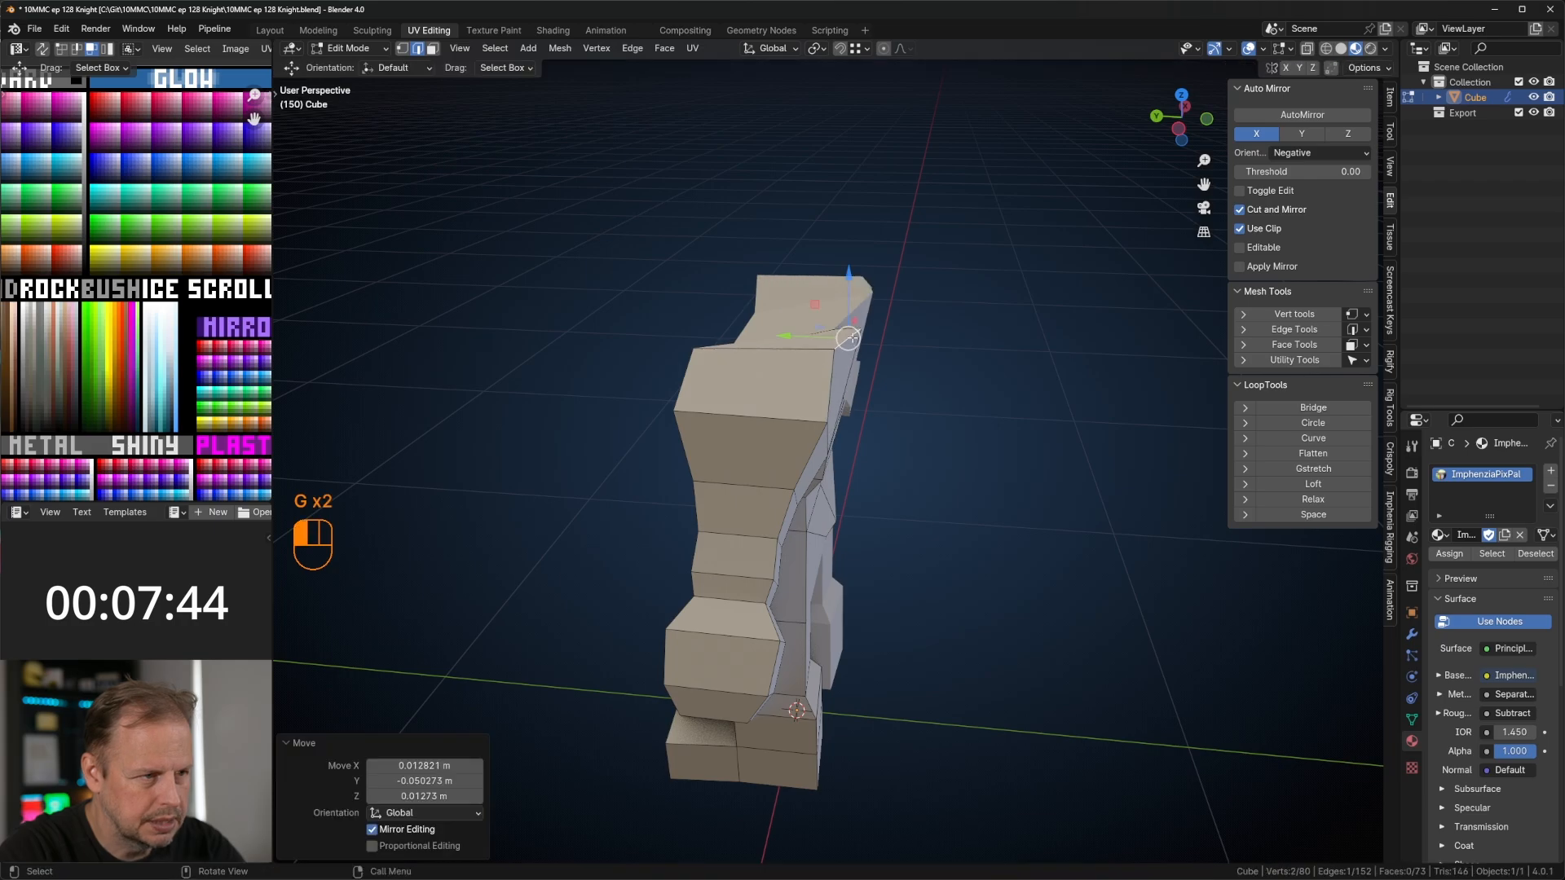
pyautogui.moveTo(852, 338); pyautogui.dragTo(934, 340, button='middle')
pyautogui.press('1')
pyautogui.press('g')
pyautogui.click(924, 349)
# Step: Reshape the front of the chest by moving its middle edge, and pull the lower chest edge forward and down about 0.04 m
pyautogui.press('2')
pyautogui.click(849, 409)
pyautogui.moveTo(1039, 387); pyautogui.dragTo(953, 374, button='middle')
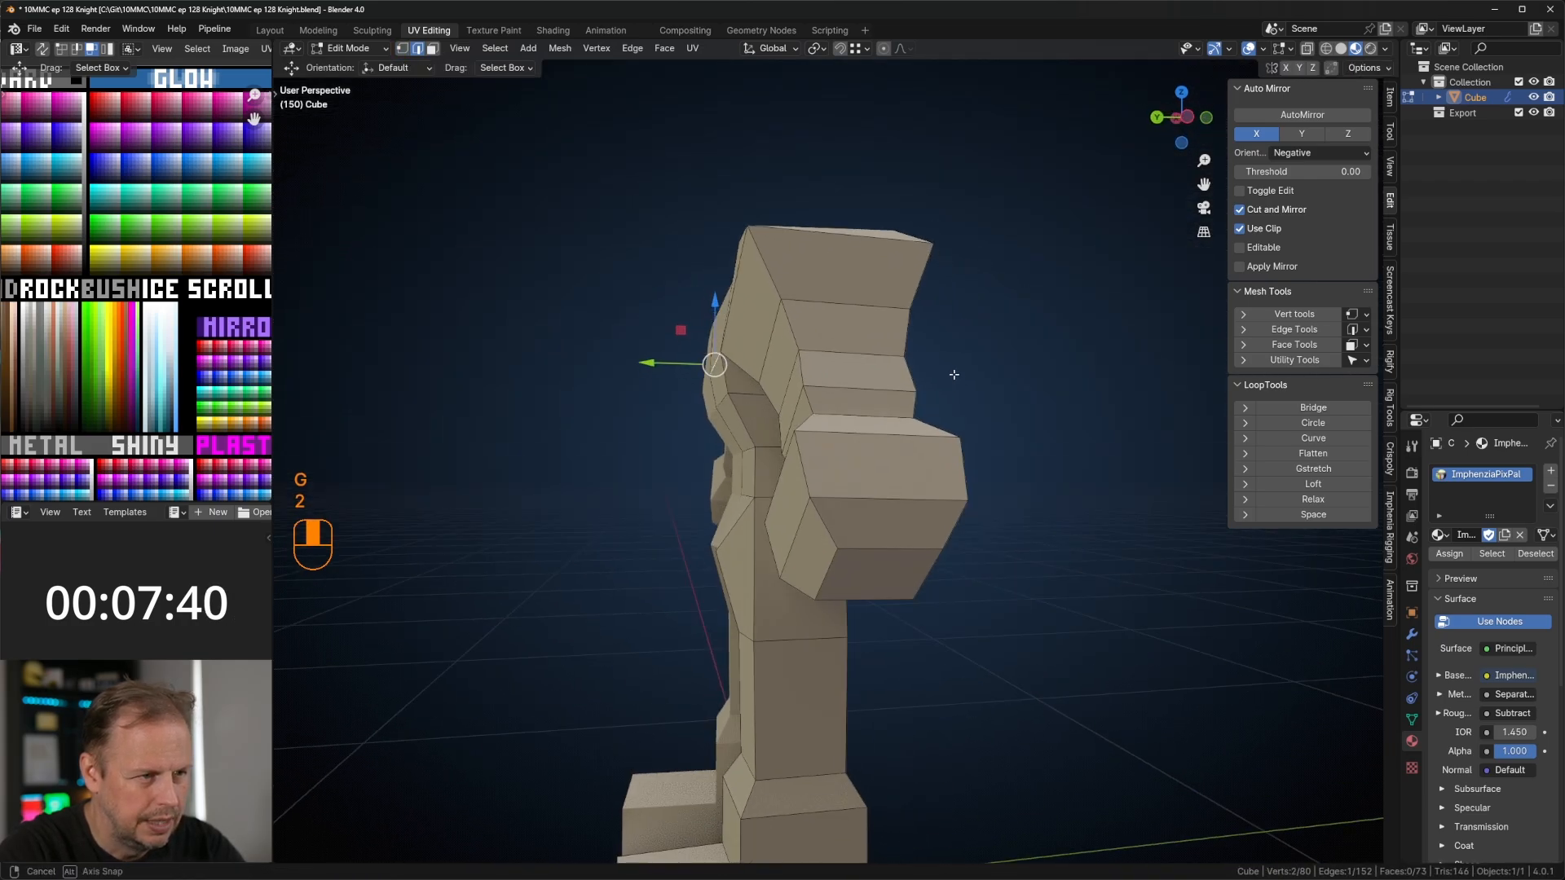
pyautogui.press('g')
pyautogui.click(947, 374)
pyautogui.press('g')
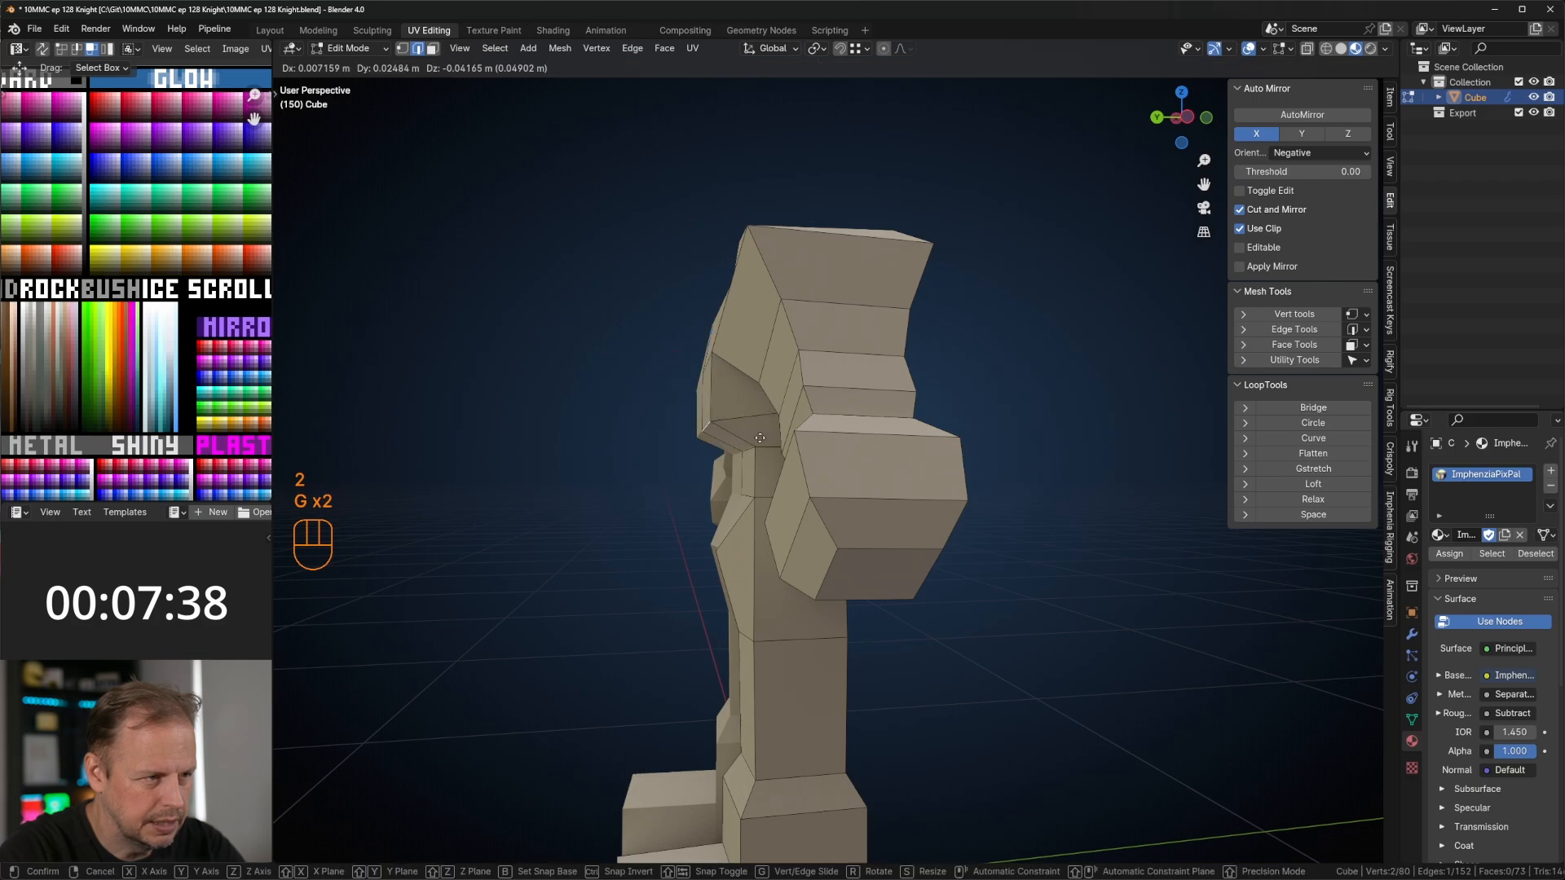
pyautogui.click(770, 431)
# Step: Adjust the lower back edge by about 0.009 m backward and 0.006 m down, and reposition the back edge above it
pyautogui.moveTo(771, 431); pyautogui.dragTo(688, 428, button='middle')
pyautogui.click(803, 416)
pyautogui.press('g')
pyautogui.click(807, 419)
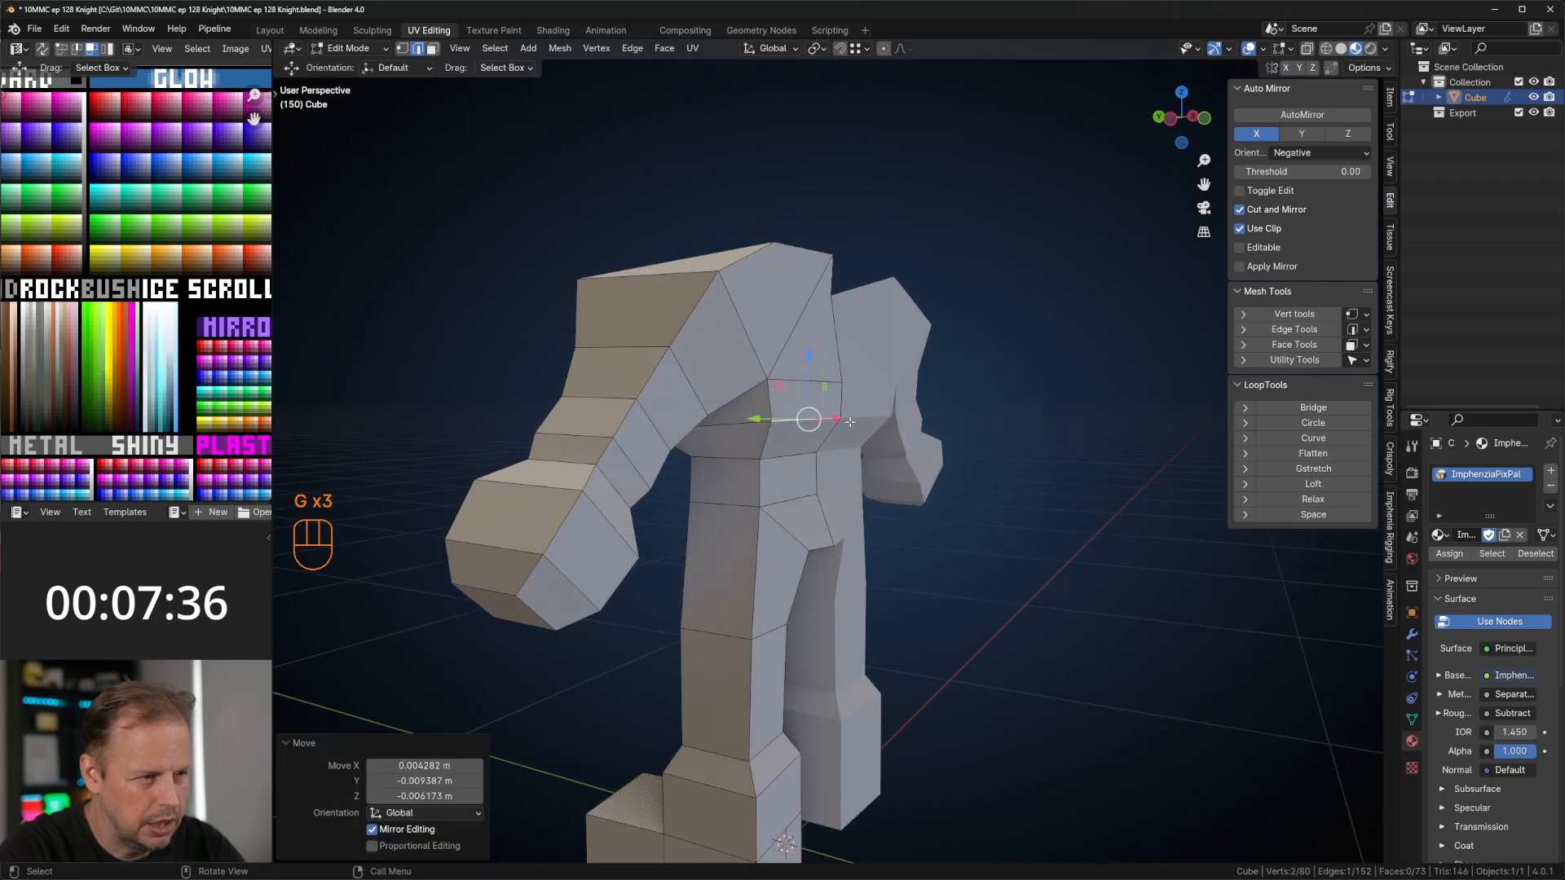
pyautogui.click(808, 381)
pyautogui.moveTo(877, 369); pyautogui.dragTo(807, 371, button='middle')
pyautogui.press('g')
pyautogui.click(915, 370)
# Step: Reposition the upper back vertices, moving the one at the rear of the neck about 0.045 m backward and 0.031 m up
pyautogui.press('1')
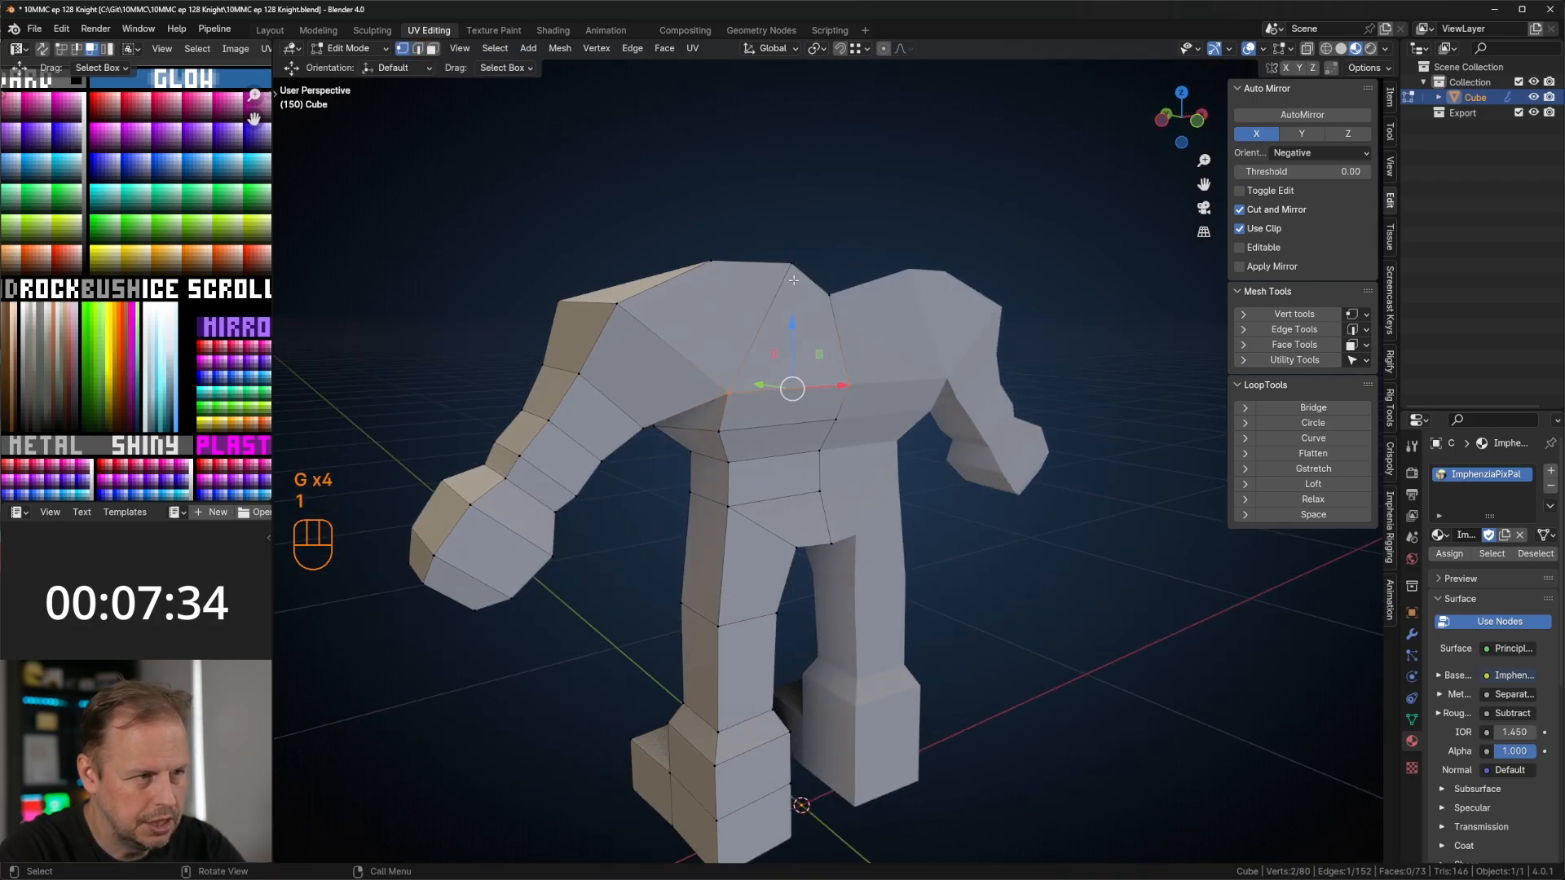
pyautogui.click(792, 265)
pyautogui.moveTo(793, 276); pyautogui.dragTo(933, 359, button='middle')
pyautogui.press('g')
pyautogui.click(836, 331)
pyautogui.click(833, 283)
pyautogui.press('g')
pyautogui.click(940, 283)
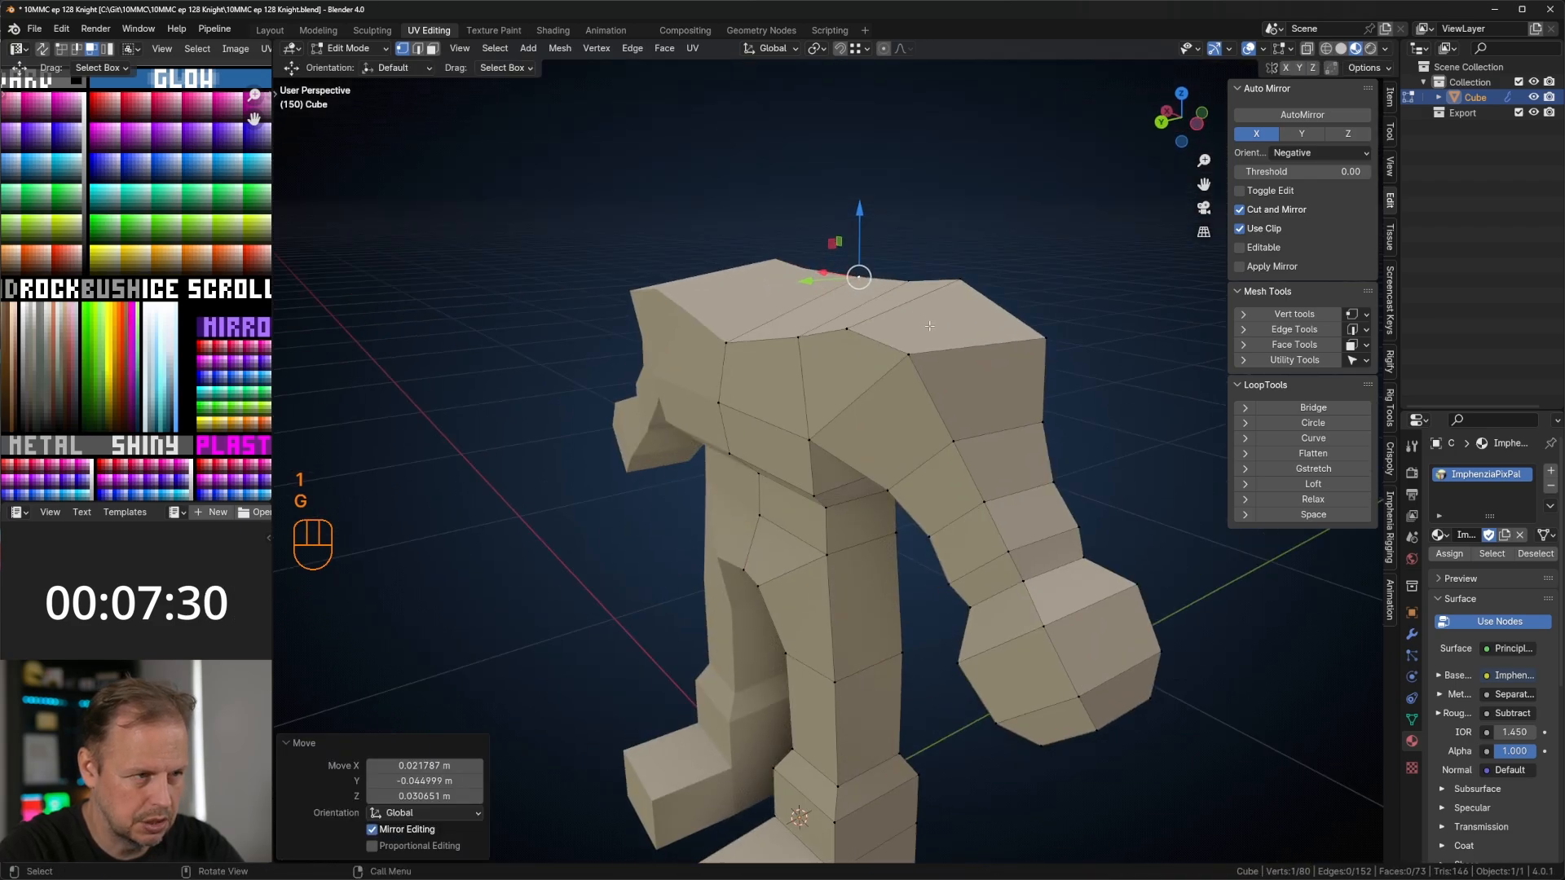
# Step: Extrude the neck face about 0.042 m, scale it to about 0.7 and move it about 0.057 m toward the centreline
pyautogui.scroll(-3, 933, 363)
pyautogui.press('3')
pyautogui.click(840, 369)
pyautogui.press('e')
pyautogui.click(929, 384)
pyautogui.press('s')
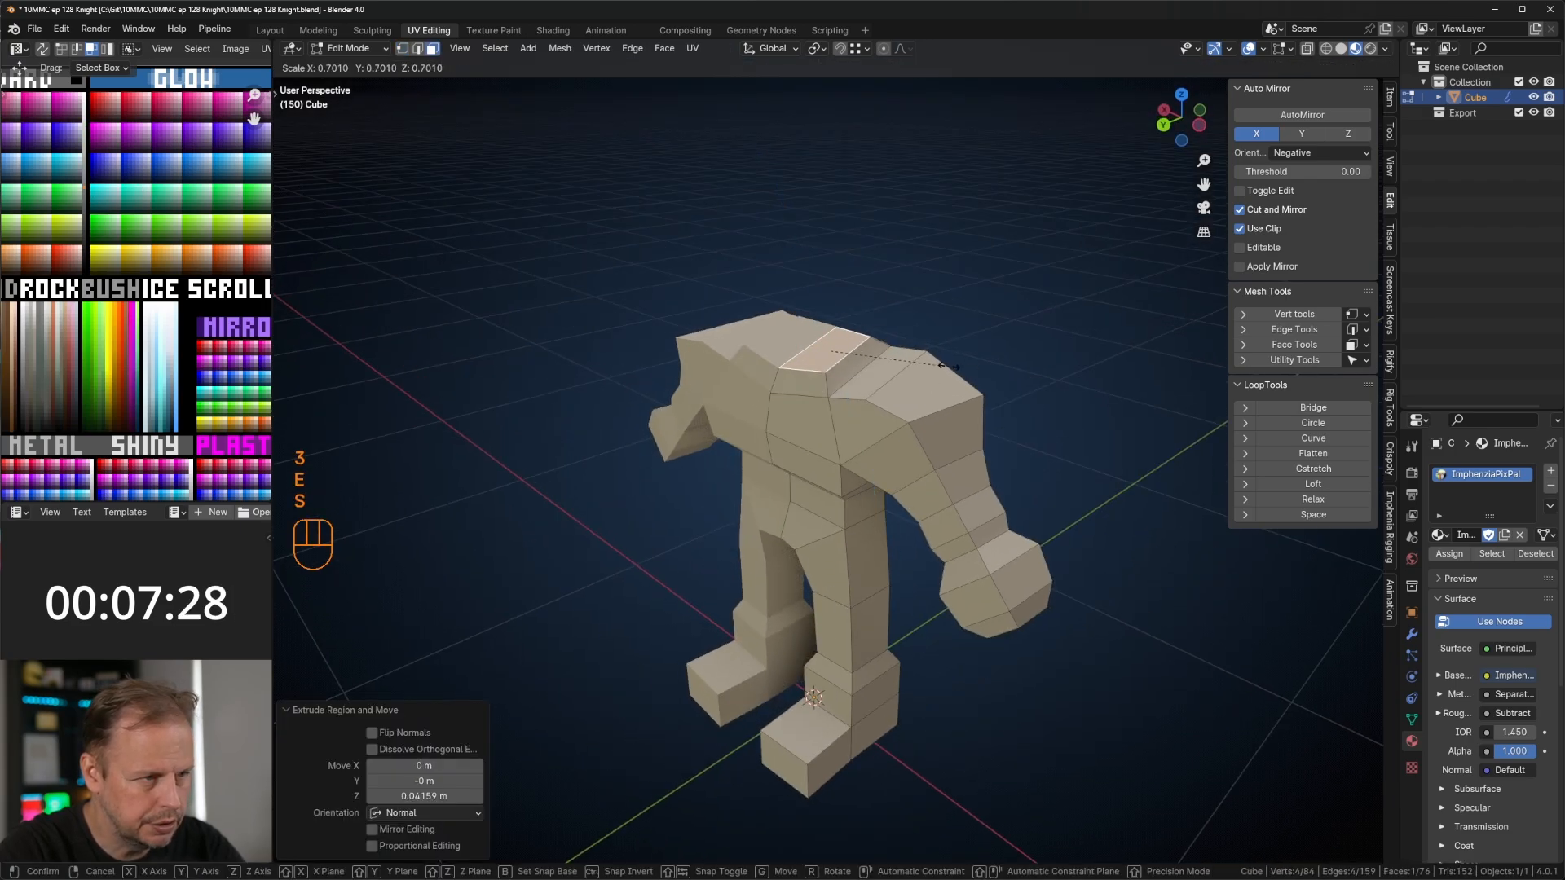
pyautogui.click(934, 366)
pyautogui.moveTo(935, 366); pyautogui.dragTo(1029, 342, button='middle')
pyautogui.press('g')
pyautogui.click(1013, 343)
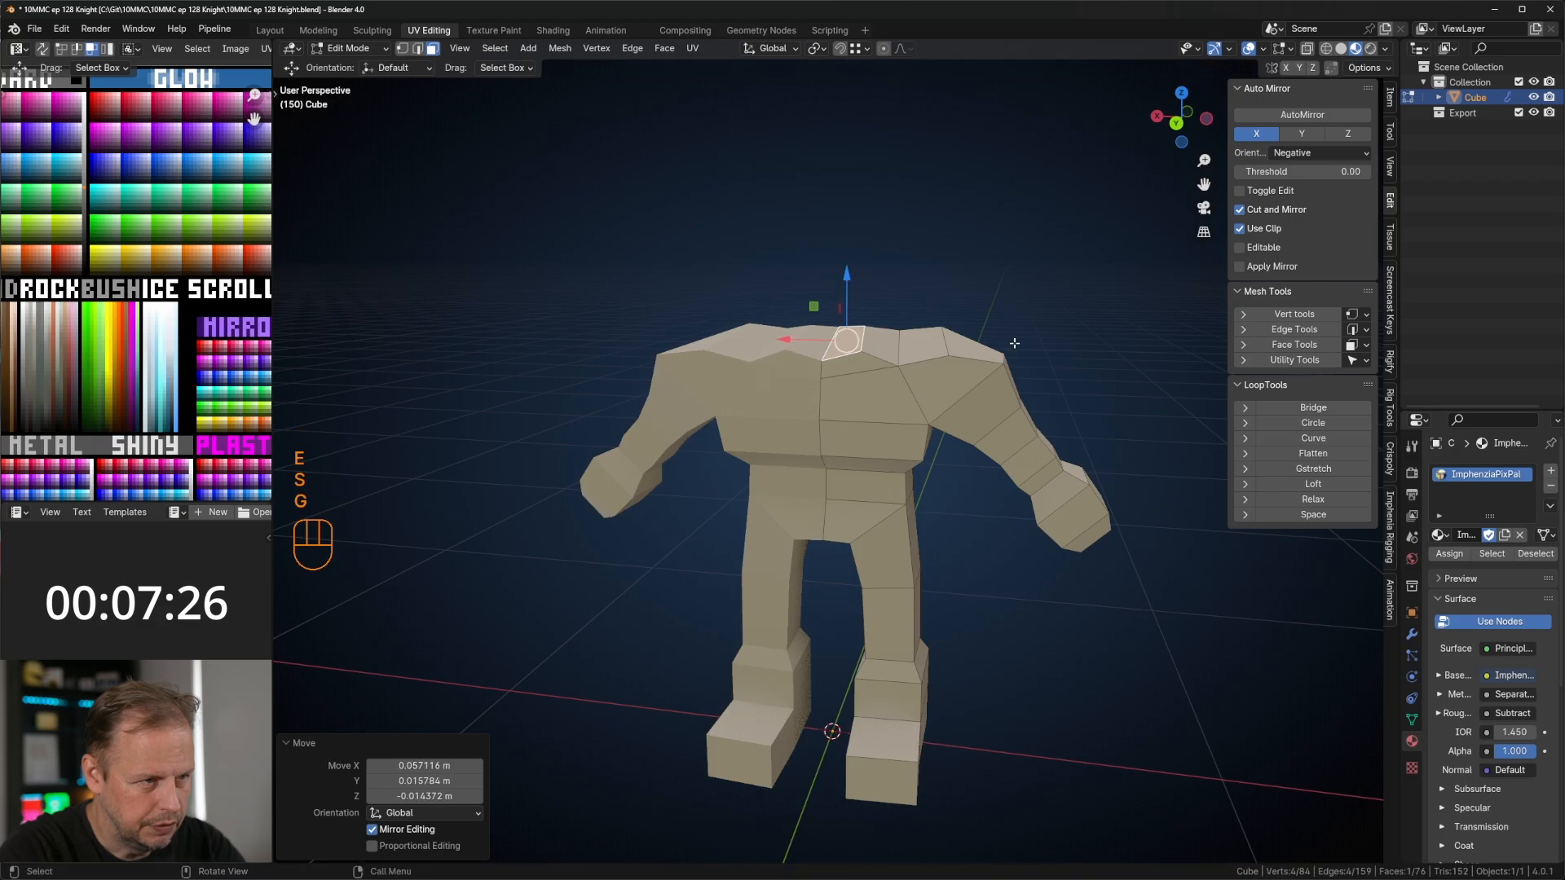
# Step: Extrude the neck slightly upward and scale its top face to 0.937
pyautogui.press('e')
pyautogui.click(1013, 334)
pyautogui.press('s')
pyautogui.click(998, 333)
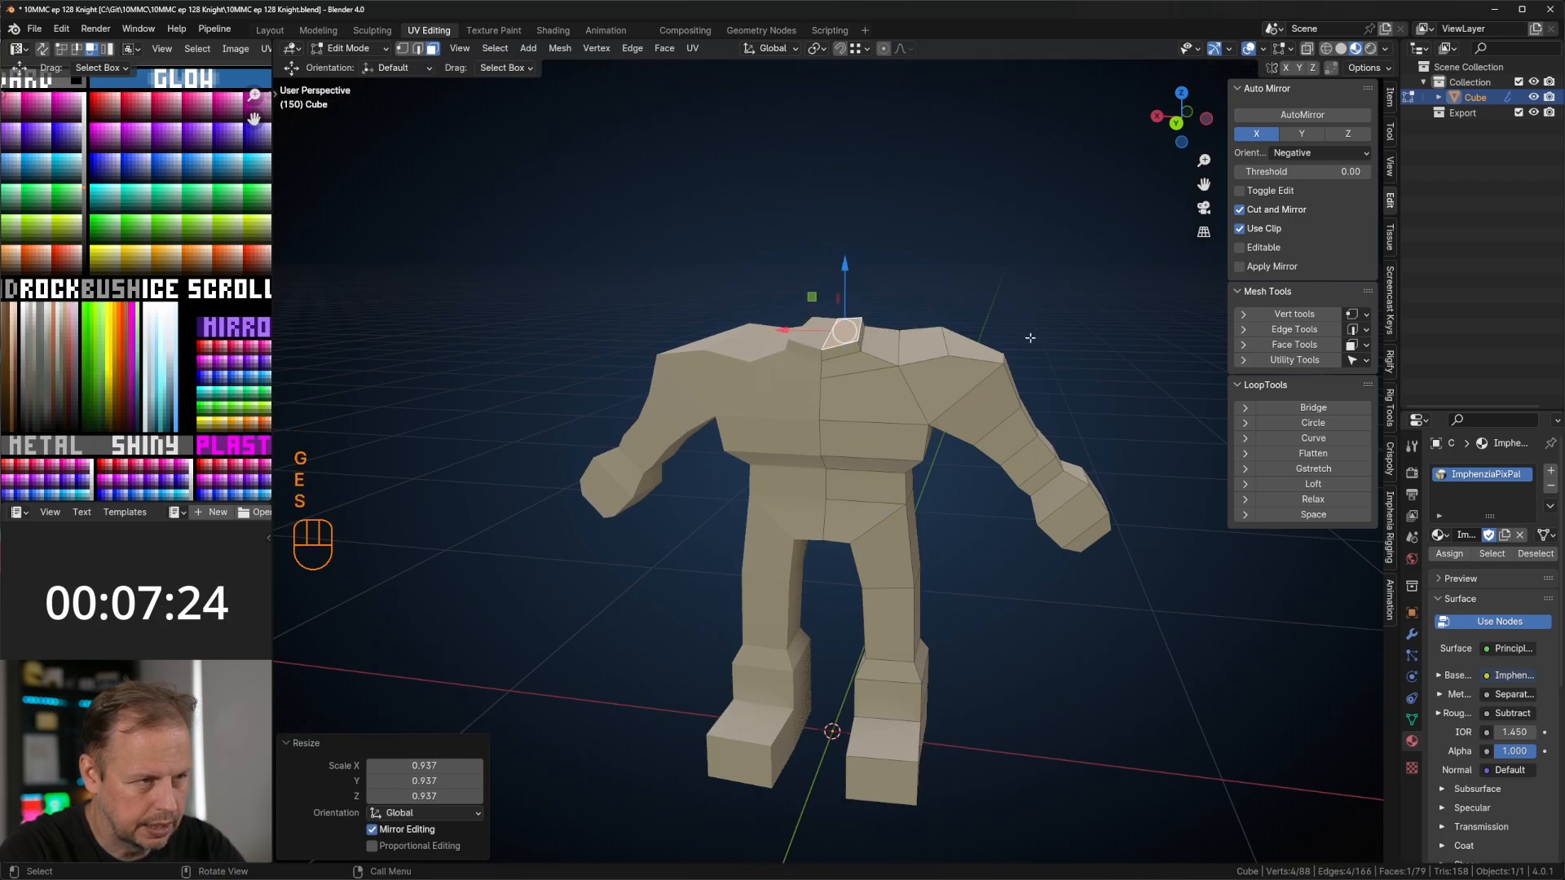
# Step: Extrude the base of the head from the neck, scale it by 2.072 and move it about 0.09 m outward and 0.022 m up
pyautogui.moveTo(998, 333); pyautogui.dragTo(921, 346, button='middle')
pyautogui.press('e')
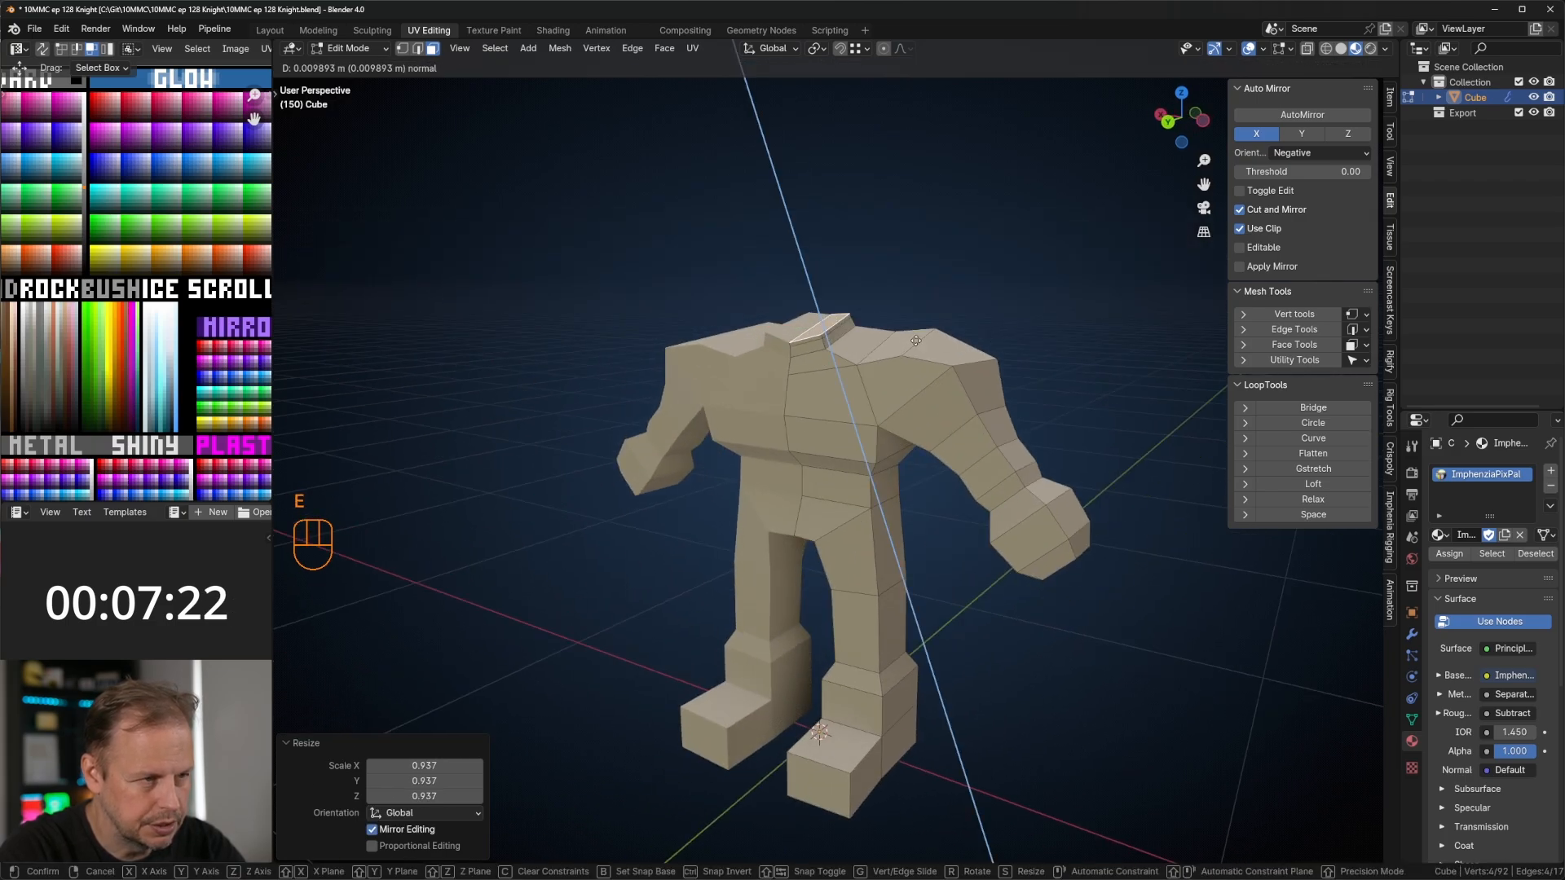
pyautogui.click(921, 346)
pyautogui.press('s')
pyautogui.click(1054, 343)
pyautogui.moveTo(1053, 343); pyautogui.dragTo(1067, 350, button='middle')
pyautogui.press('g')
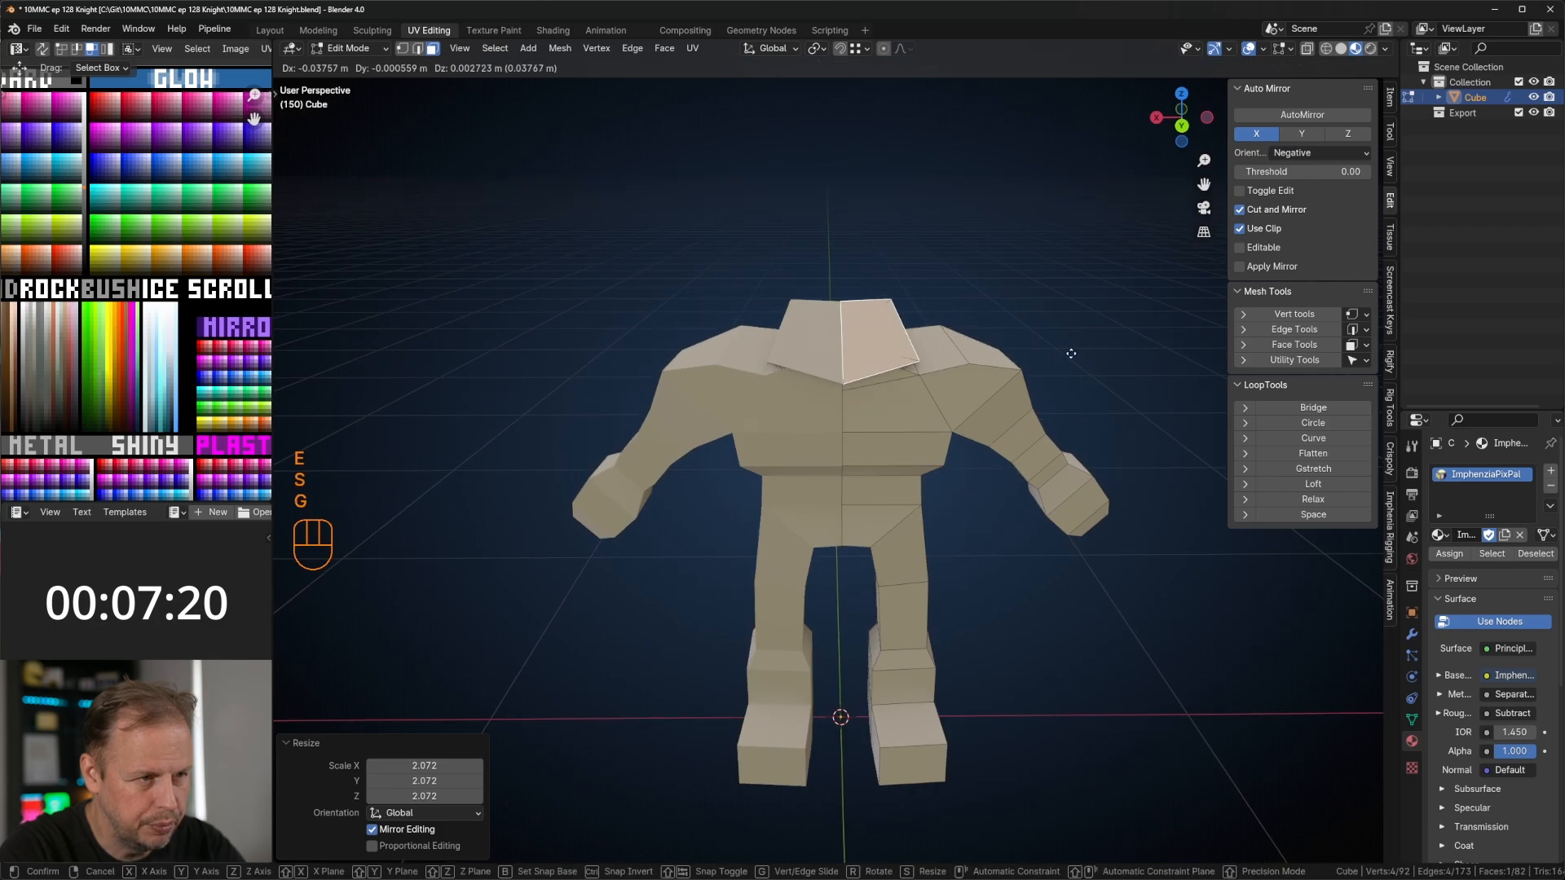
pyautogui.click(1085, 346)
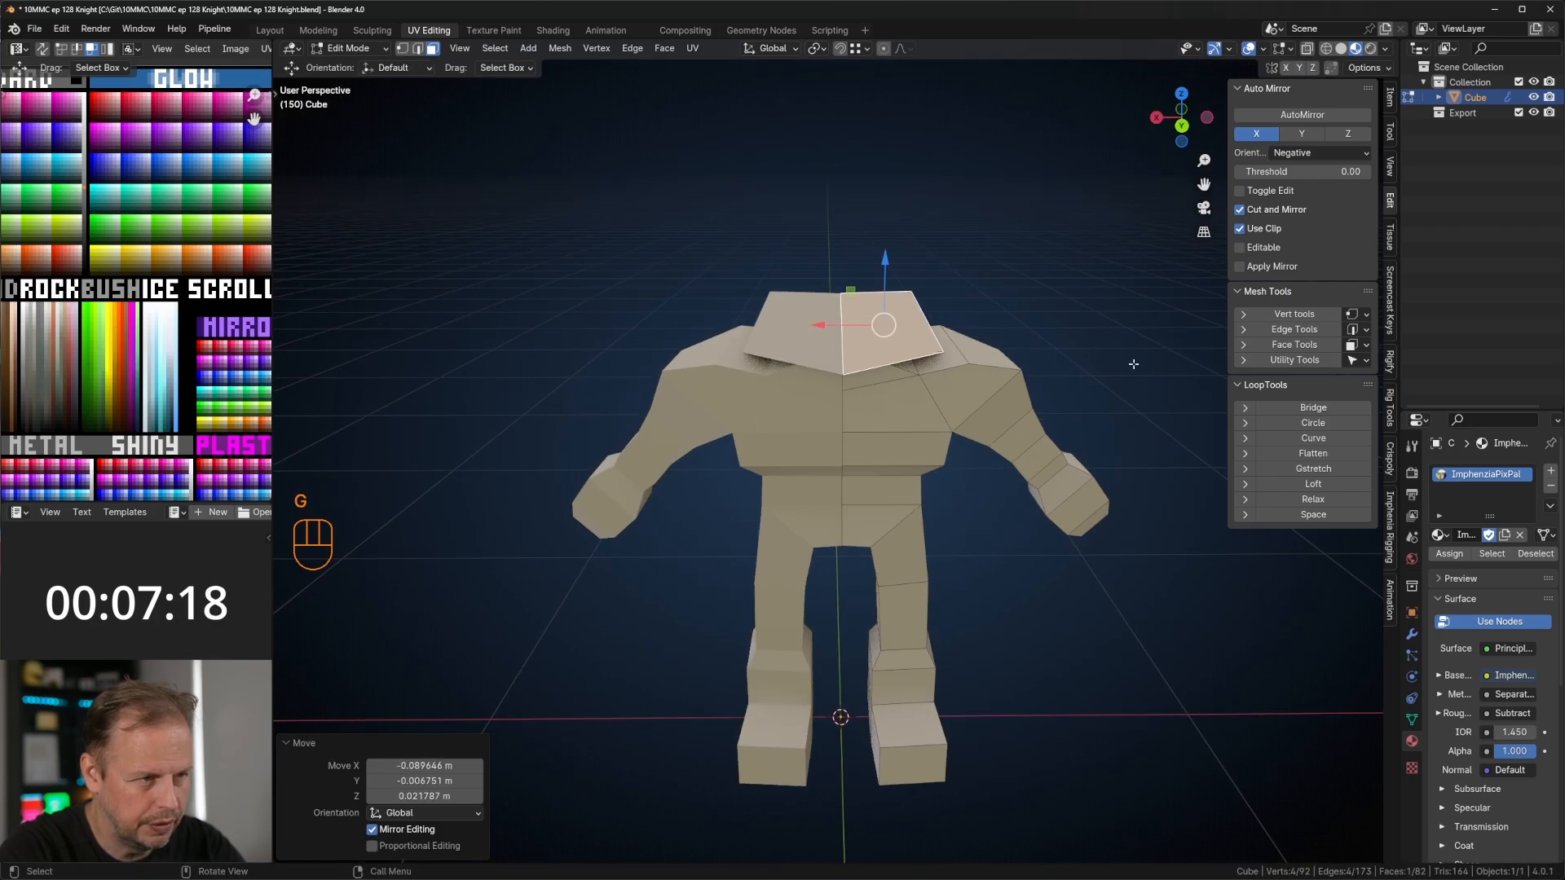
# Step: Extrude the head about 0.233 m upward, rotate its top face 25.3° and reposition that face
pyautogui.moveTo(1092, 346); pyautogui.dragTo(1019, 306, button='middle')
pyautogui.press('e')
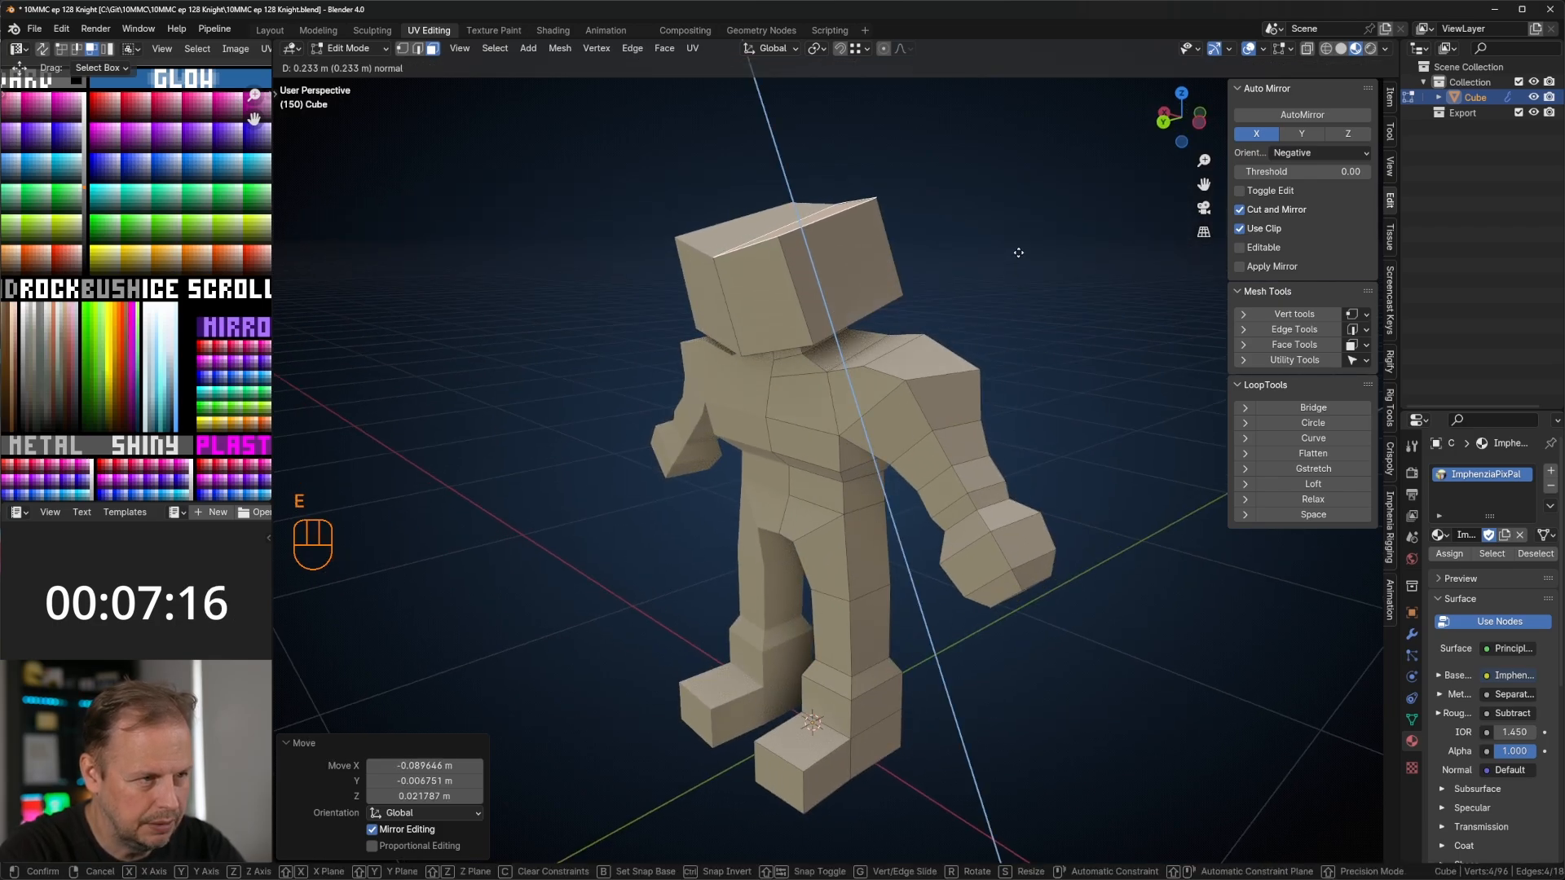
pyautogui.click(1019, 253)
pyautogui.moveTo(1019, 253); pyautogui.dragTo(1125, 302, button='middle')
pyautogui.press('r')
pyautogui.click(1140, 370)
pyautogui.moveTo(1140, 370); pyautogui.dragTo(1093, 356, button='middle')
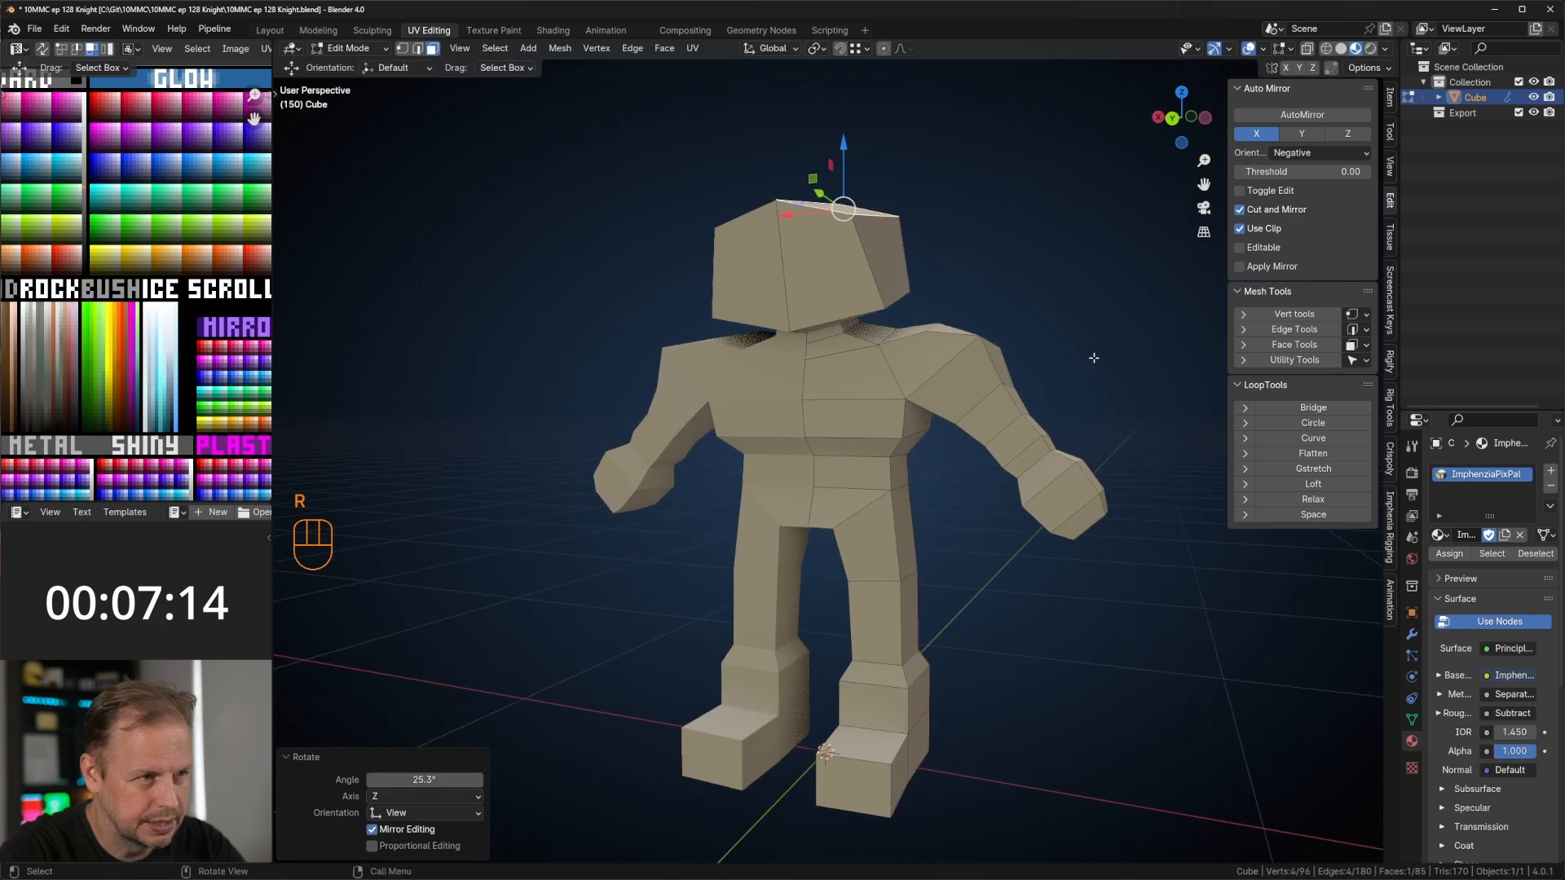
pyautogui.press('g')
pyautogui.click(1087, 349)
# Step: Extrude the top of the head about 0.081 m and scale it to about 0.45 for a tapered crown
pyautogui.press('e')
pyautogui.click(1110, 293)
pyautogui.press('s')
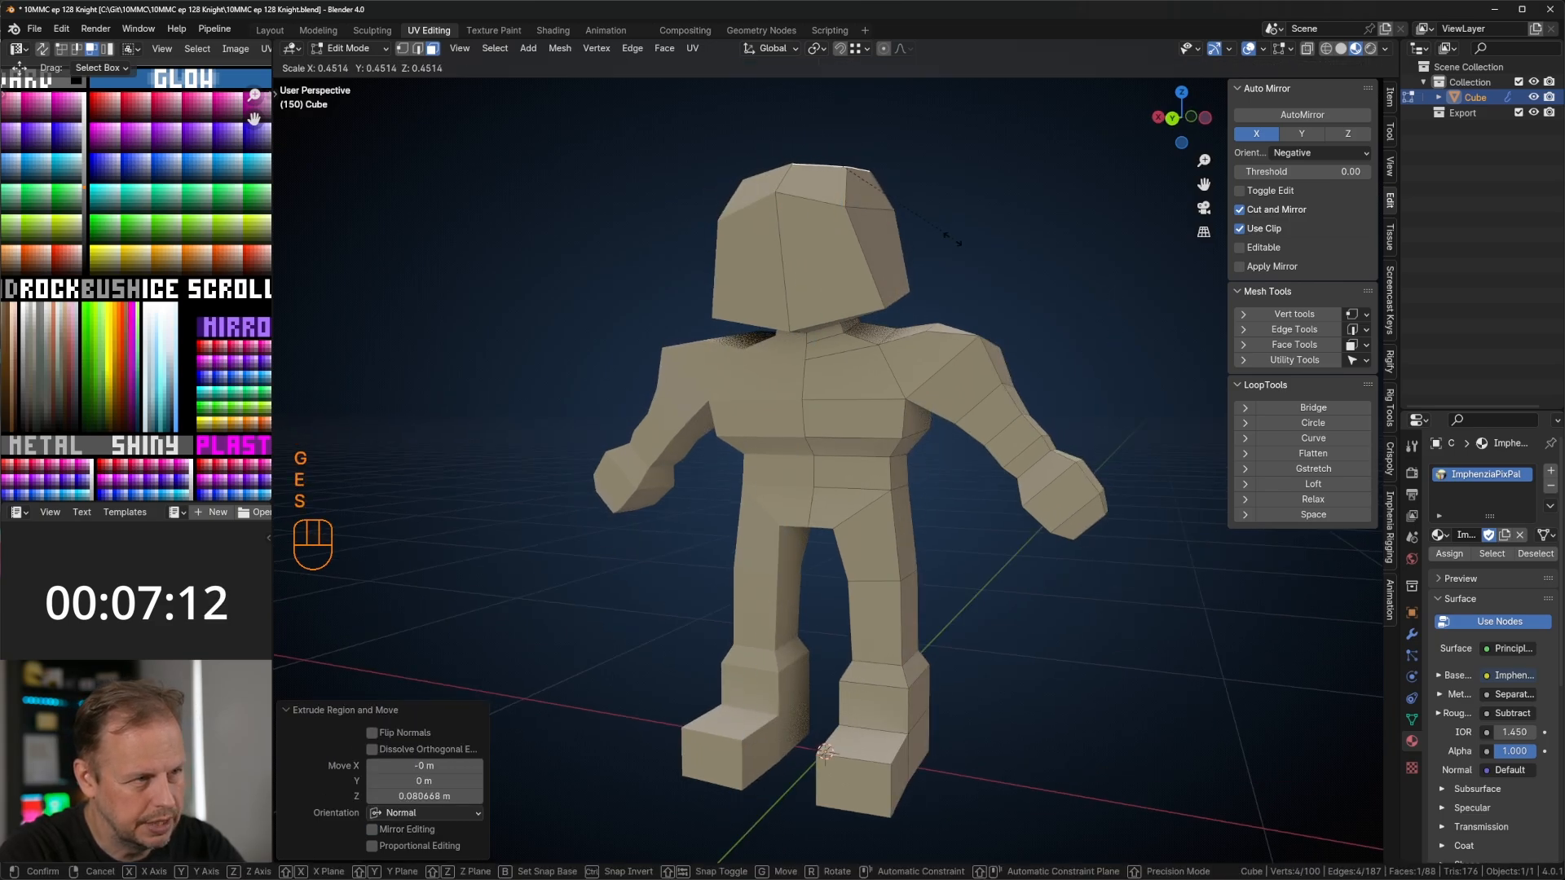
pyautogui.click(939, 213)
# Step: Reposition an edge on the upper torso and a vertex at the base of the neck
pyautogui.moveTo(939, 213); pyautogui.dragTo(913, 348, button='middle')
pyautogui.press('2')
pyautogui.click(842, 406)
pyautogui.press('g')
pyautogui.click(863, 398)
pyautogui.press('1')
pyautogui.click(807, 350)
pyautogui.press('g')
pyautogui.click(922, 360)
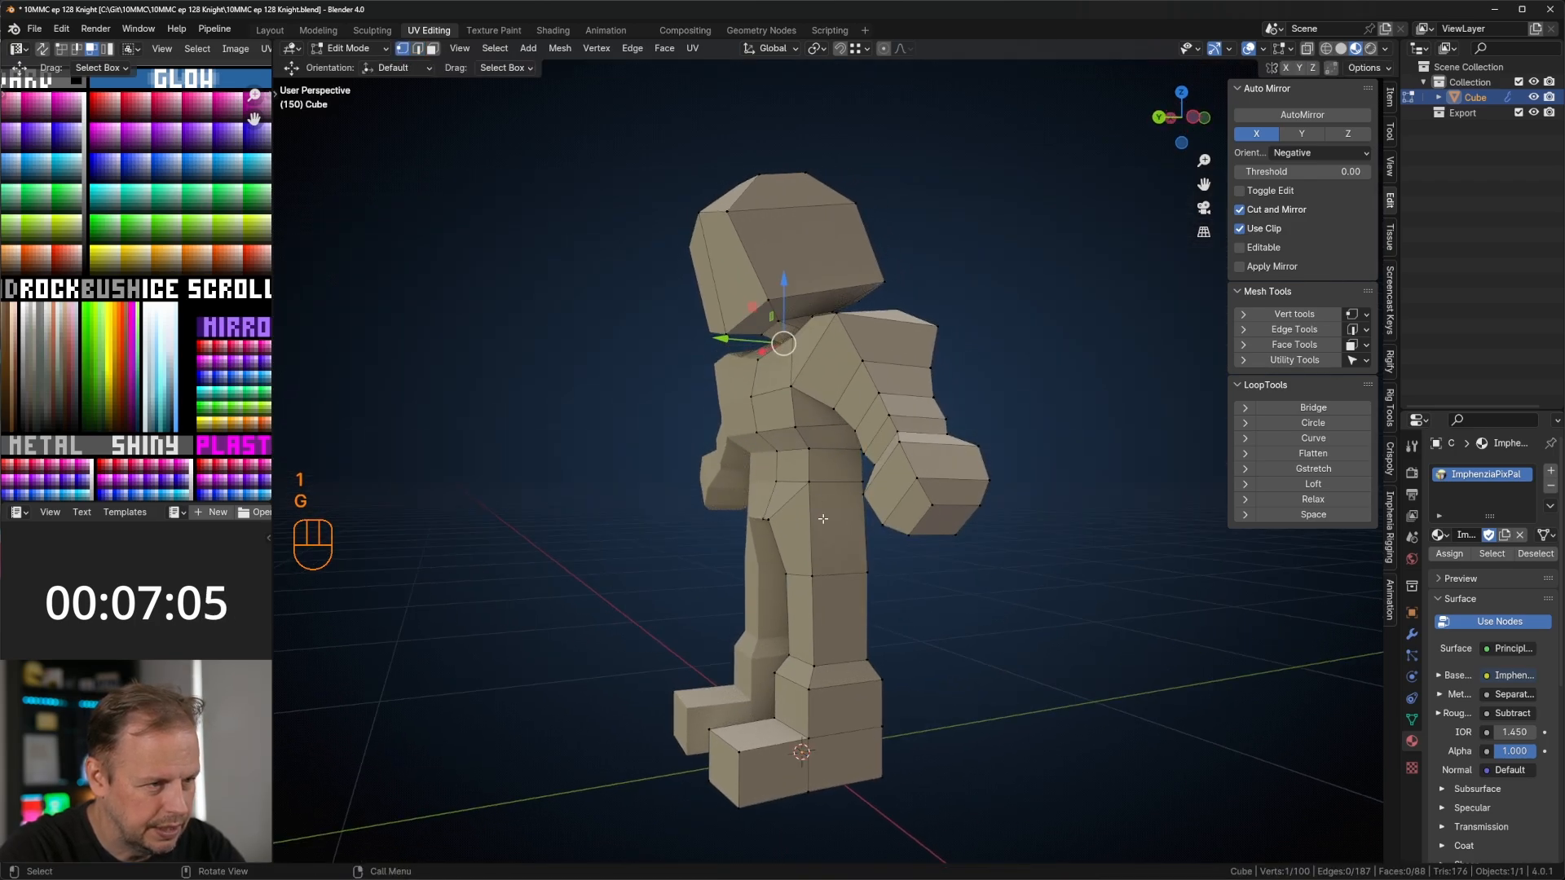
# Step: Add an edge loop around the hips below the waist
pyautogui.click(808, 470)
pyautogui.click(812, 476)
pyautogui.press('2')
# Step: Move the front edge of the new hip loop and the waist edge above it slightly forward
pyautogui.press('a')
pyautogui.press('a')
pyautogui.click(794, 484)
pyautogui.moveTo(794, 484); pyautogui.dragTo(867, 493, button='middle')
pyautogui.press('g')
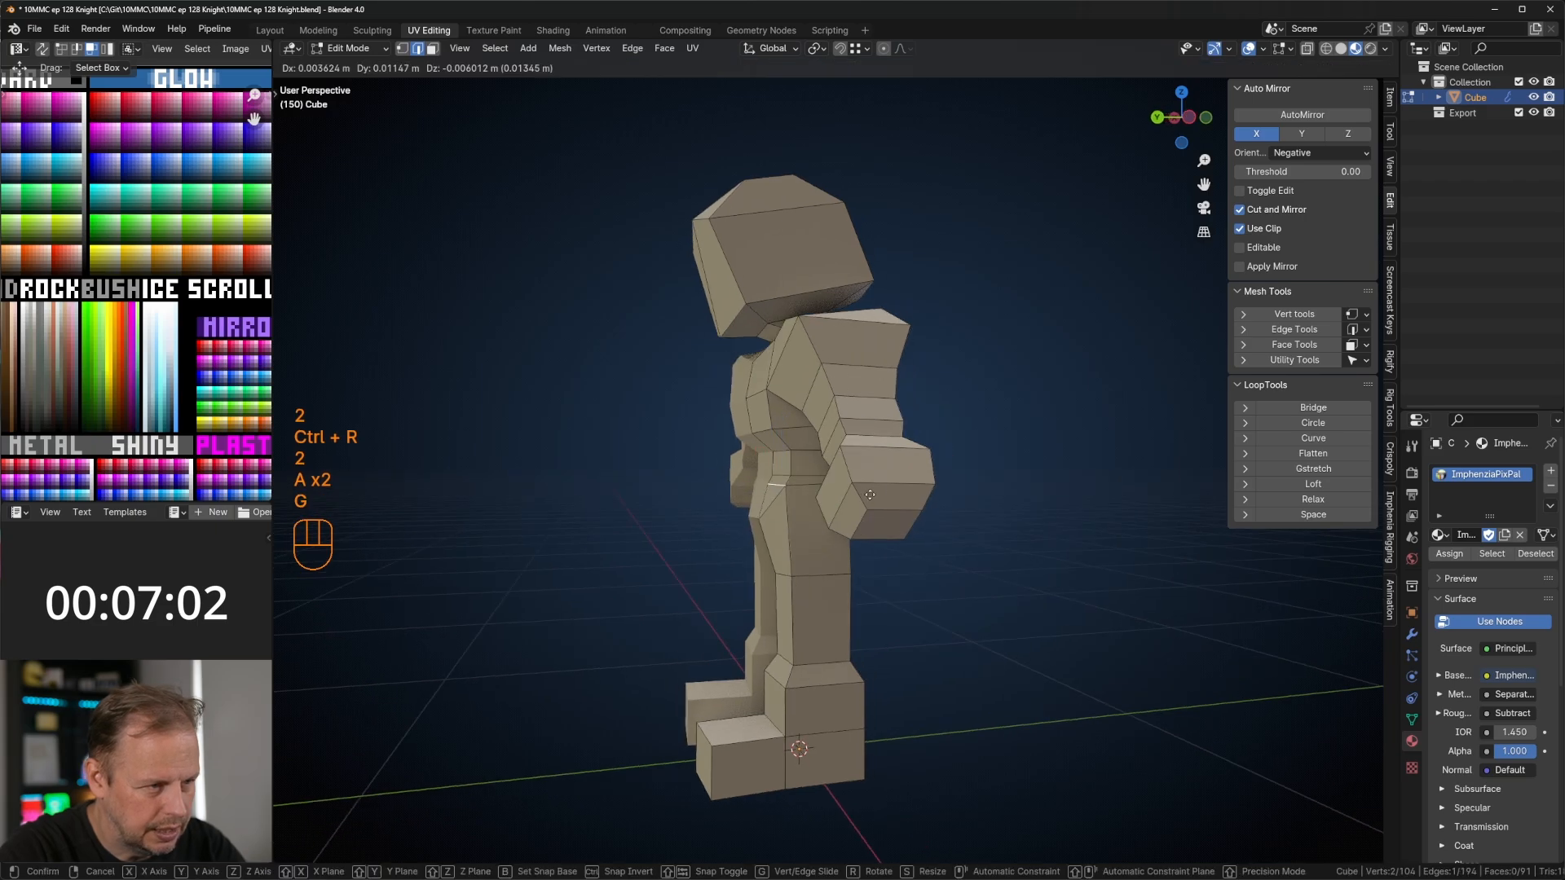
pyautogui.click(862, 495)
pyautogui.press('g')
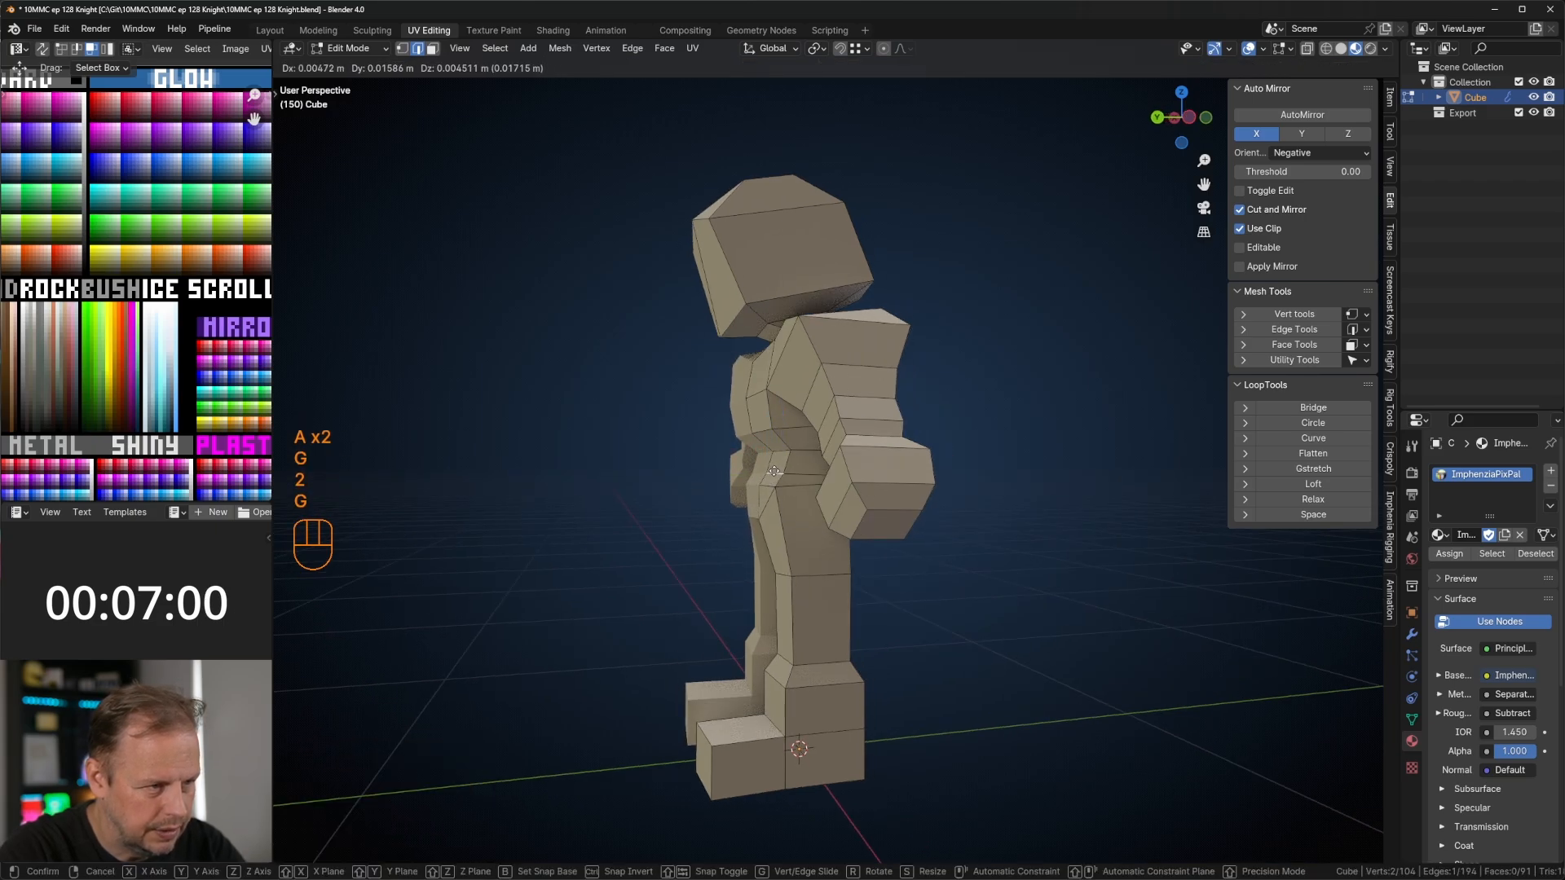
pyautogui.click(774, 471)
# Step: Lower the outer hip edge about 0.034 m and adjust a vertex at the front of the hips
pyautogui.moveTo(774, 471); pyautogui.dragTo(814, 454, button='middle')
pyautogui.press('g')
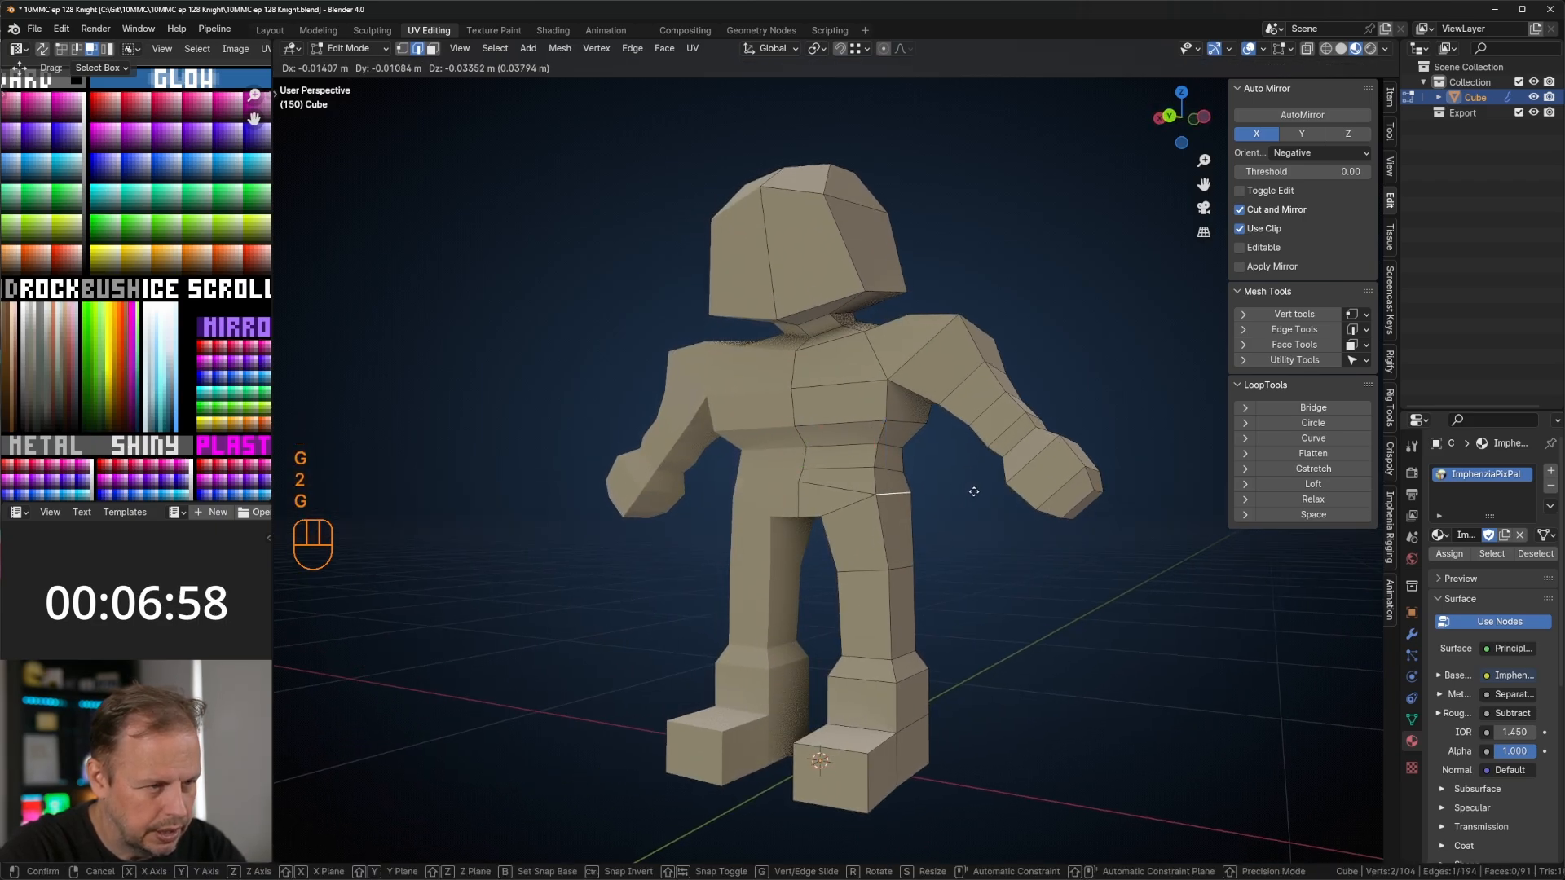
pyautogui.click(974, 492)
pyautogui.press('1')
pyautogui.click(805, 483)
pyautogui.press('g')
pyautogui.click(849, 499)
# Step: Shape the rear of the hips by moving a vertex about 0.029 m back and 0.019 m down, and pulling the nearby edges backward
pyautogui.moveTo(849, 499); pyautogui.dragTo(937, 486, button='middle')
pyautogui.press('2')
pyautogui.click(826, 485)
pyautogui.press('g')
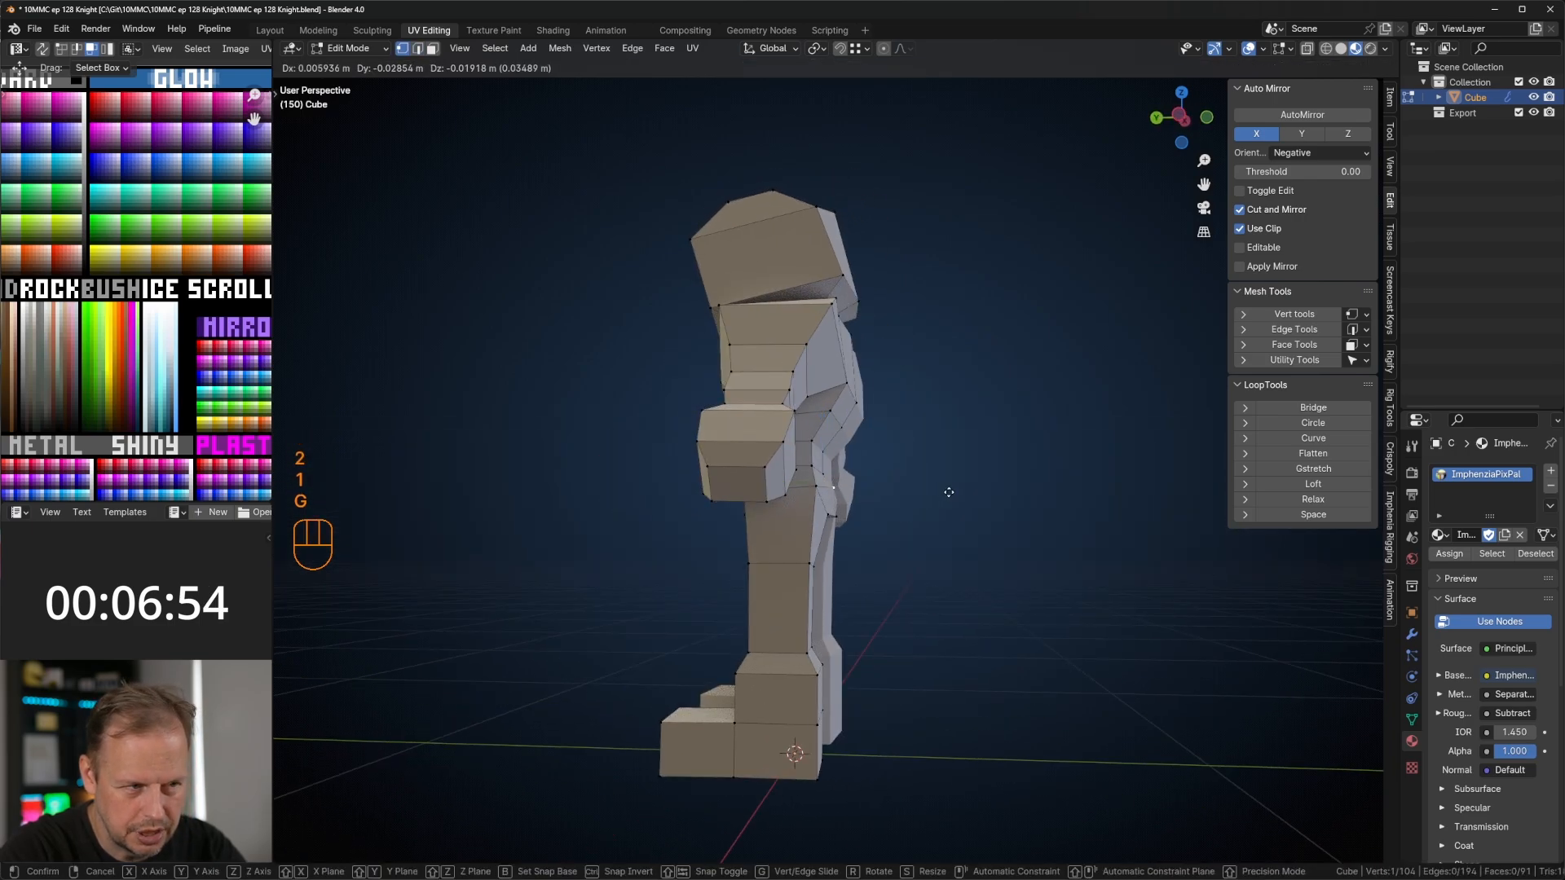
pyautogui.click(947, 491)
pyautogui.press('2')
pyautogui.press('g')
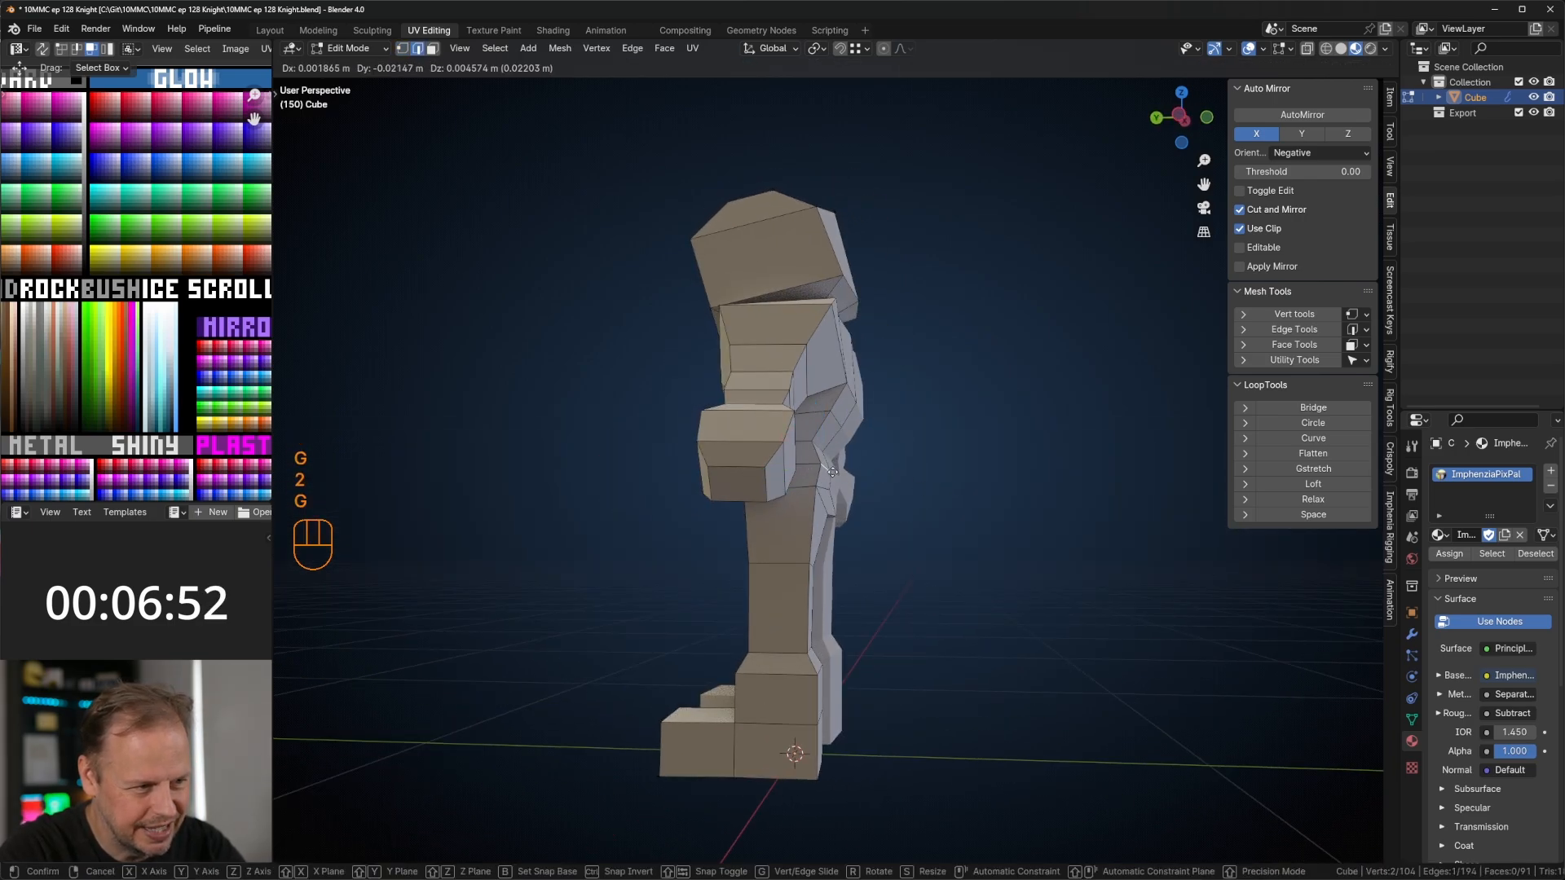
pyautogui.click(820, 461)
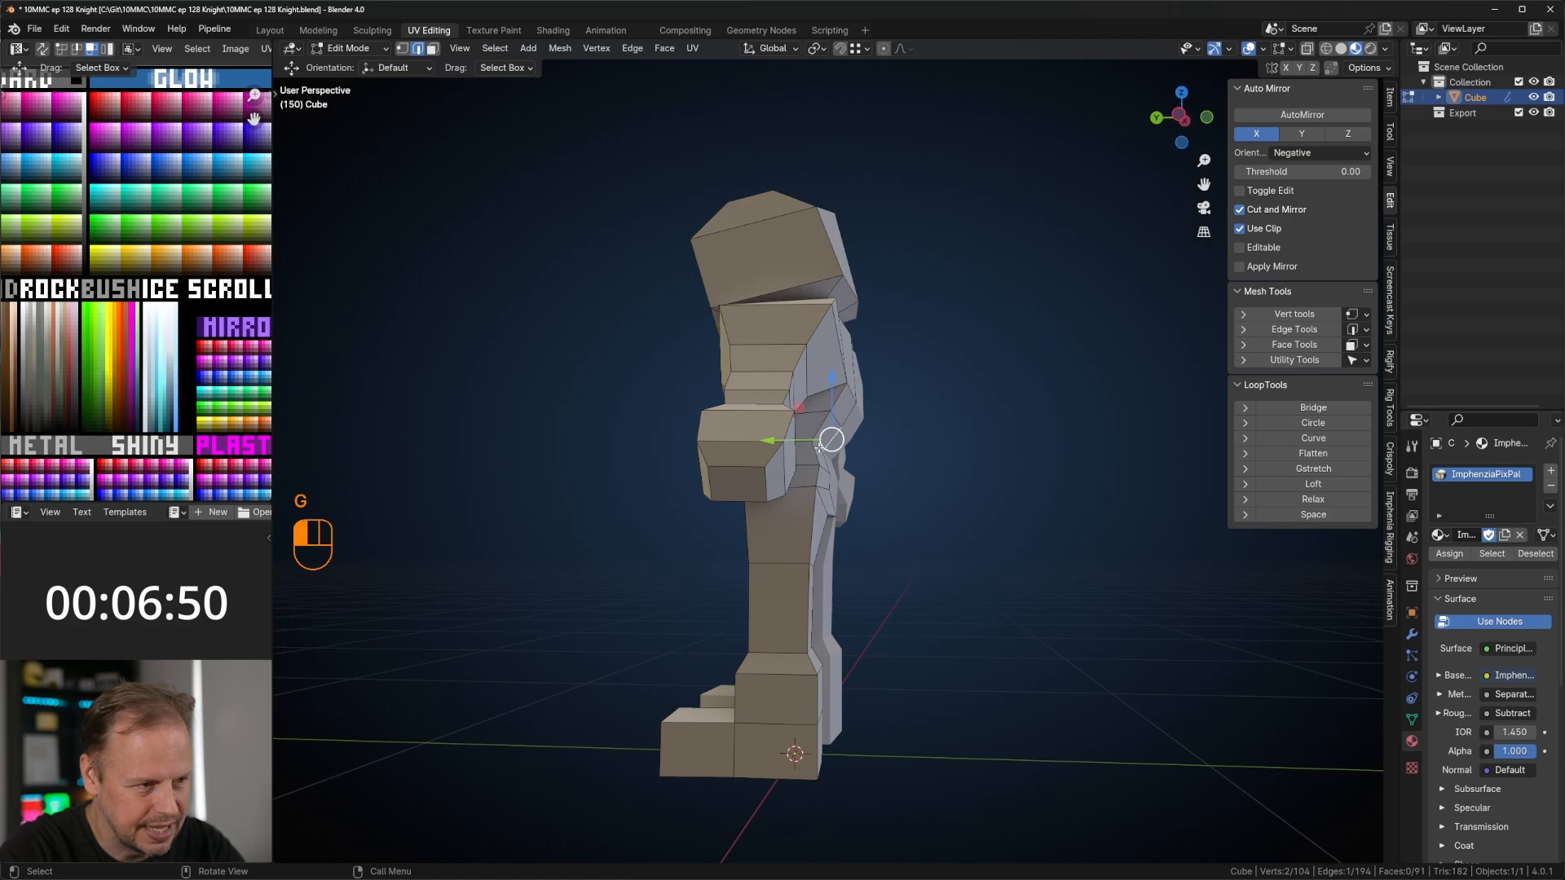
# Step: Scale the edge loop around the waist
pyautogui.moveTo(819, 446); pyautogui.dragTo(881, 479, button='middle')
pyautogui.press('2')
pyautogui.press('a')
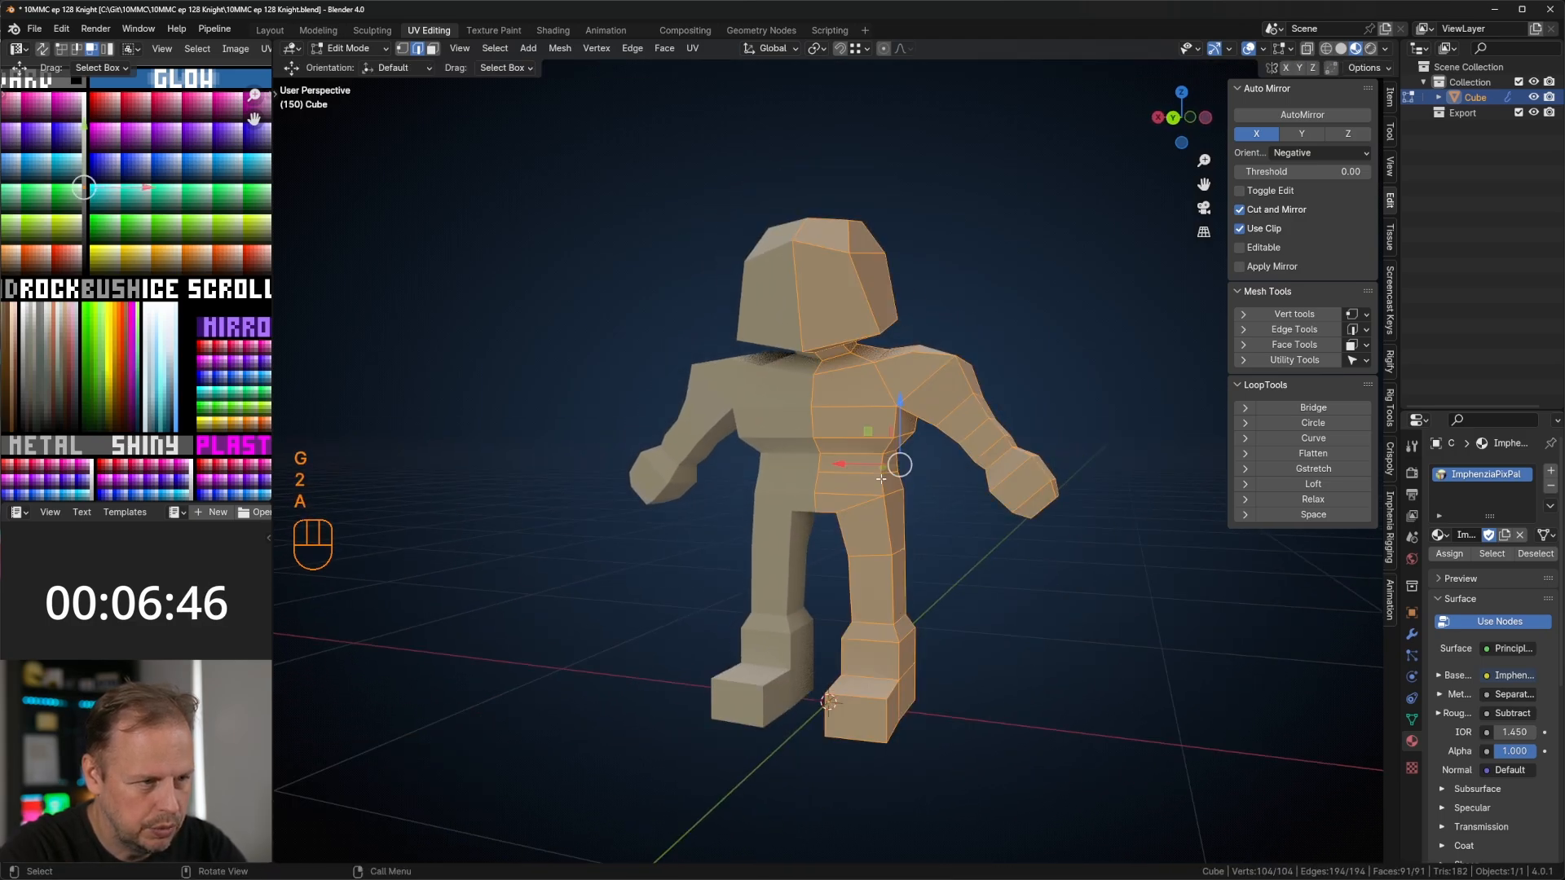
pyautogui.press('a')
pyautogui.press('s')
pyautogui.click(1046, 480)
# Step: Select the loop of faces running around the hips
pyautogui.moveTo(1046, 479)
pyautogui.mouseDown(button='middle')
pyautogui.moveTo(1010, 455)
pyautogui.moveTo(1002, 480)
pyautogui.moveTo(1024, 486)
pyautogui.mouseUp(button='middle')
pyautogui.press('3')
pyautogui.press('a')
pyautogui.press('a')
pyautogui.keyDown('alt'); pyautogui.click(870, 461); pyautogui.keyUp('alt')
pyautogui.scroll(5, 959, 484)
pyautogui.hotkey('alt', 'e')
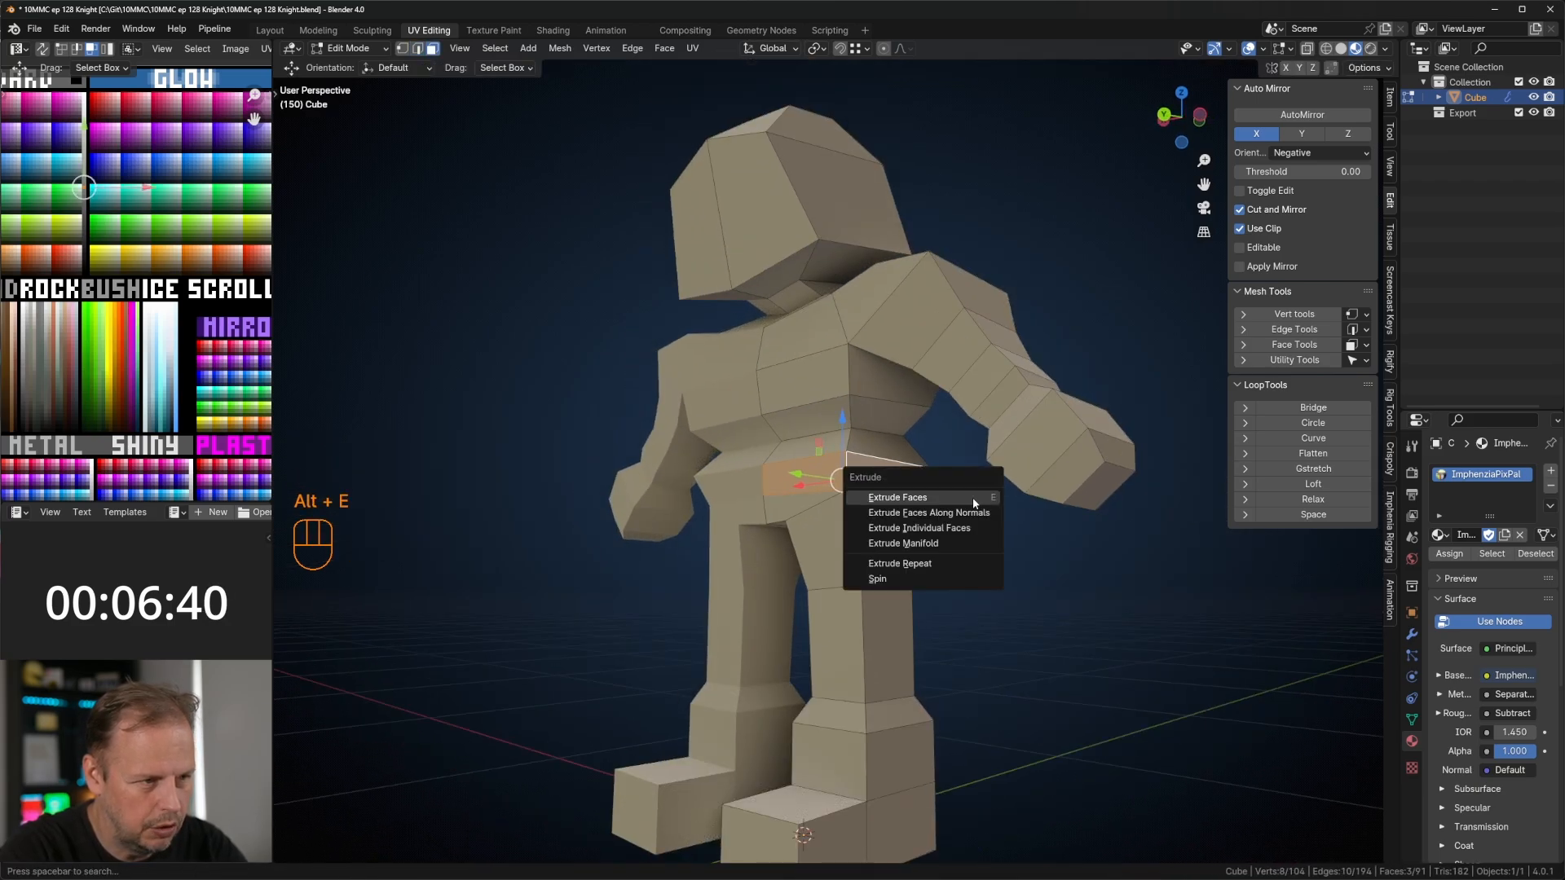
pyautogui.click(973, 490)
pyautogui.rightClick(988, 458)
pyautogui.hotkey('ctrl', 'z')
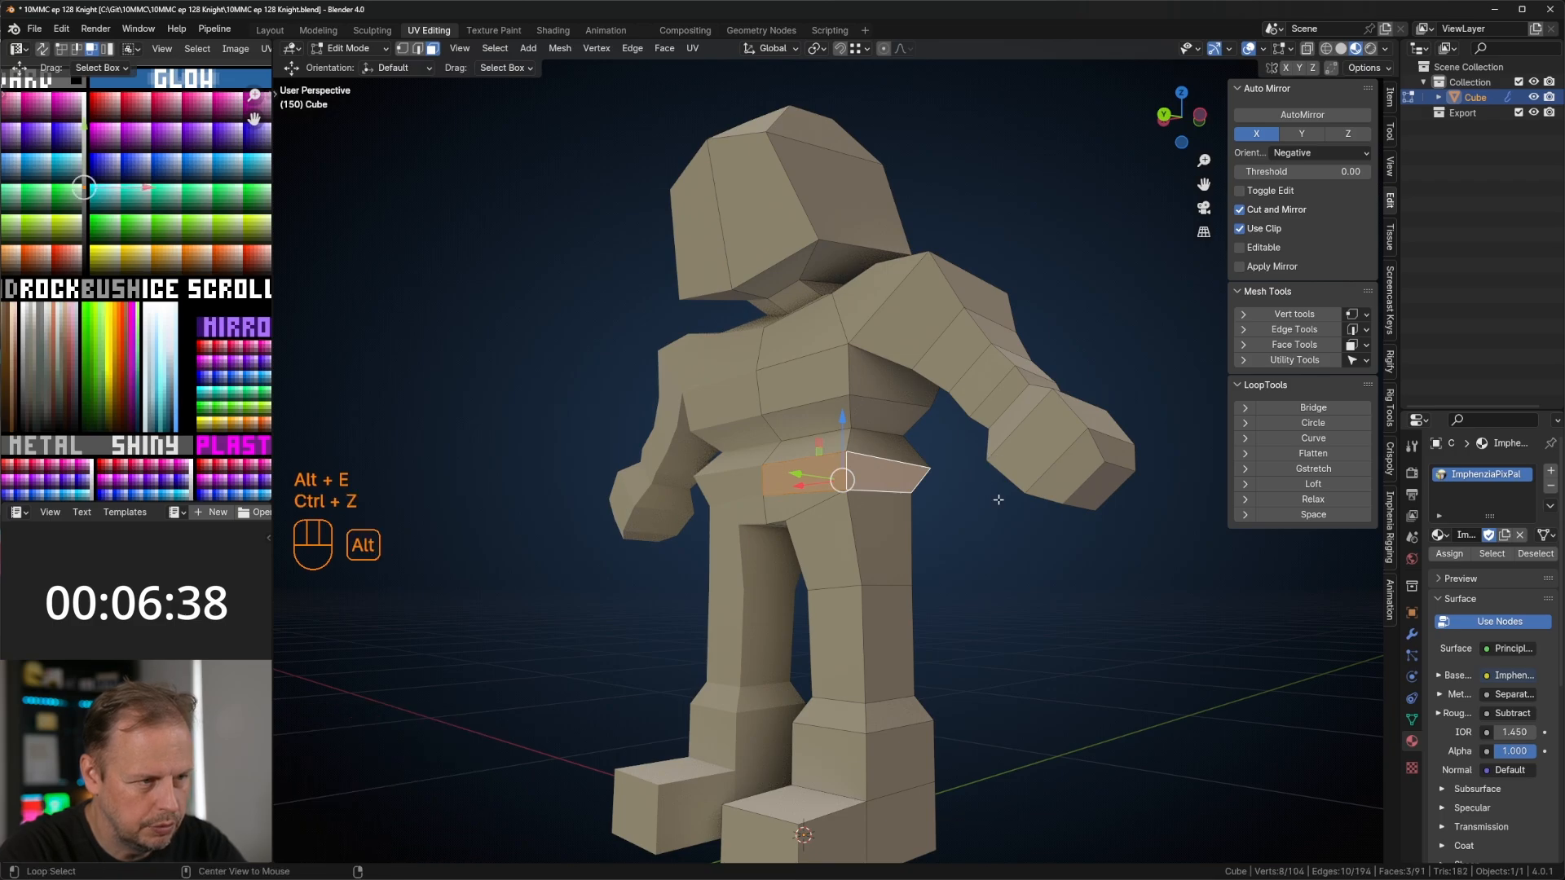
# Step: Extrude the hip face loop outward along its normals by about 0.083 m
pyautogui.hotkey('alt', 'e')
pyautogui.click(1002, 516)
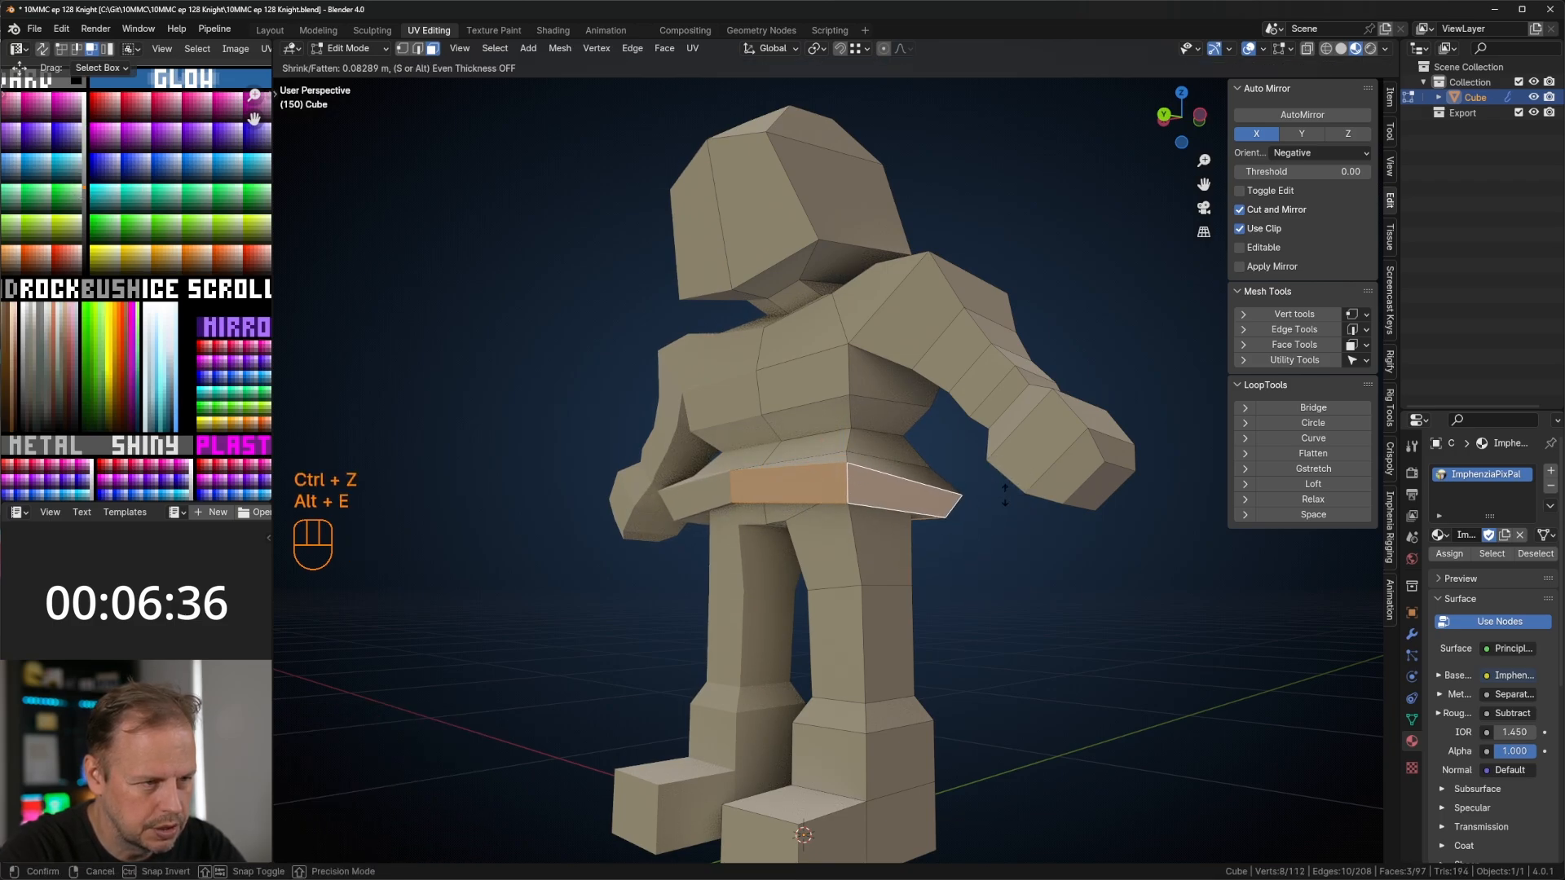
pyautogui.click(1004, 491)
# Step: Scale the extruded hip faces to about 0.908 and move them slightly downward
pyautogui.moveTo(1004, 491); pyautogui.dragTo(1023, 494, button='middle')
pyautogui.press('s')
pyautogui.click(1033, 498)
pyautogui.press('g')
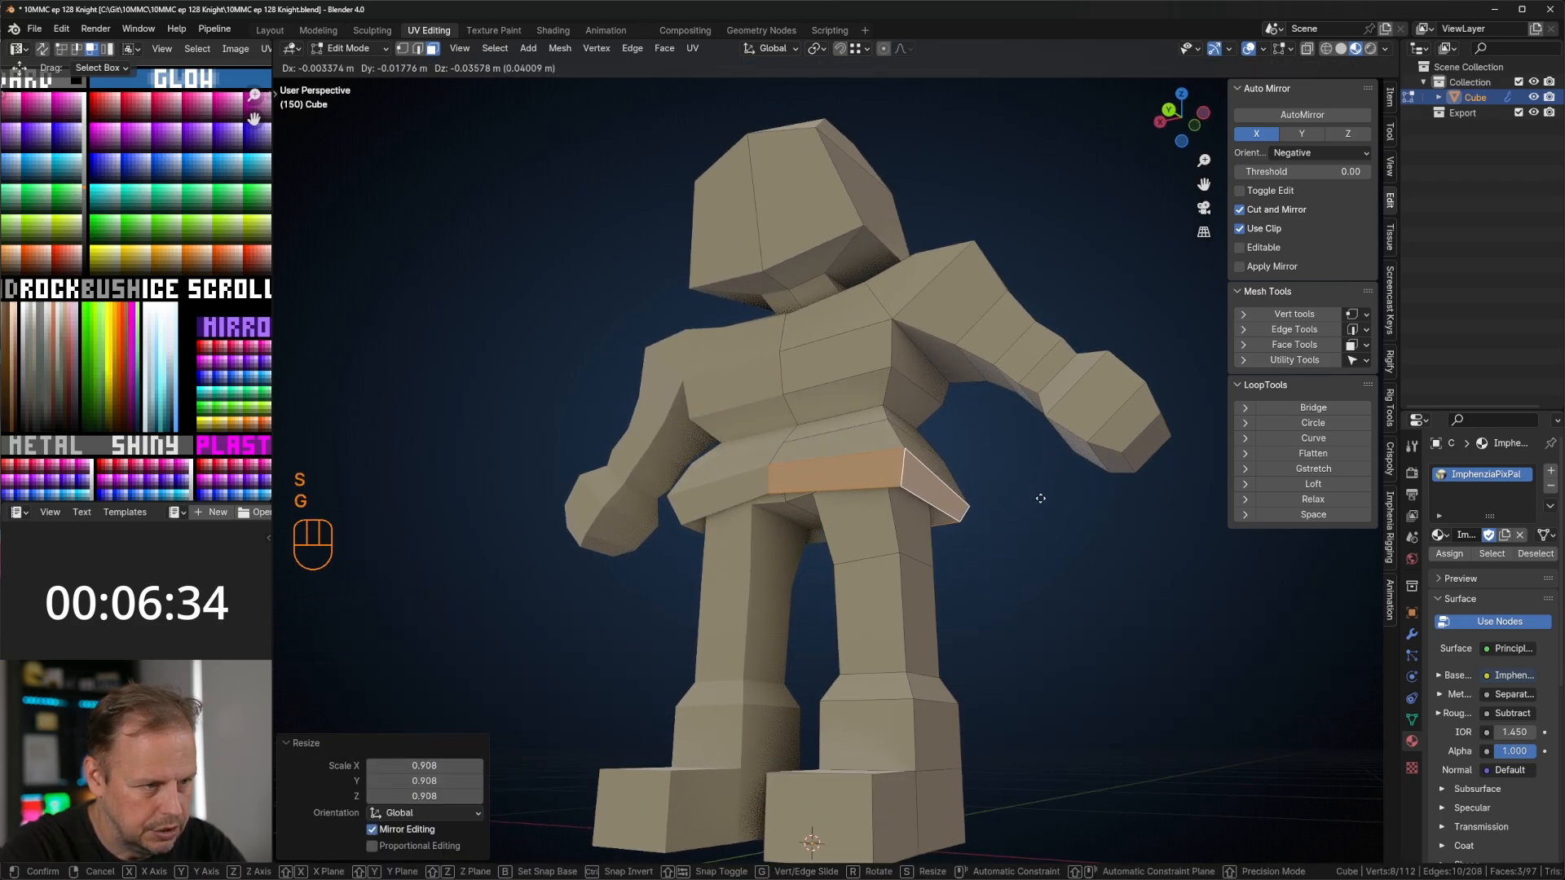
pyautogui.click(1058, 502)
# Step: Move the front edge of the flared hip skirt about 0.044 m forward and 0.021 m down
pyautogui.press('2')
pyautogui.moveTo(1059, 503); pyautogui.dragTo(845, 500, button='middle')
pyautogui.click(766, 521)
pyautogui.press('g')
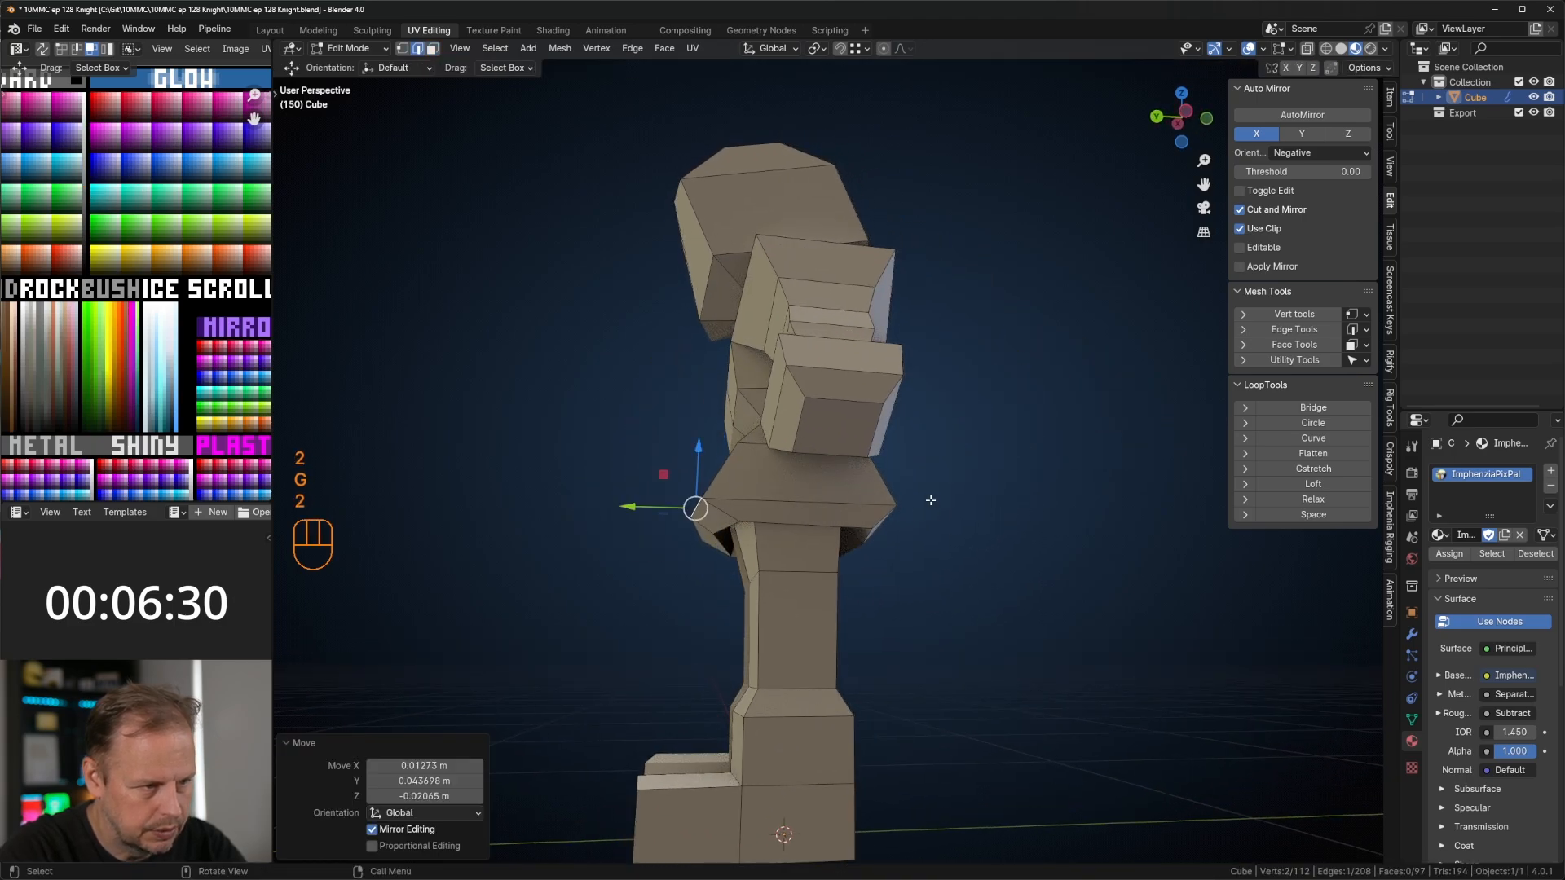
pyautogui.rightClick(941, 455)
# Step: Shift the edges at the lower rear of the hip skirt slightly to even out its outline
pyautogui.moveTo(1019, 440); pyautogui.dragTo(826, 544, button='middle')
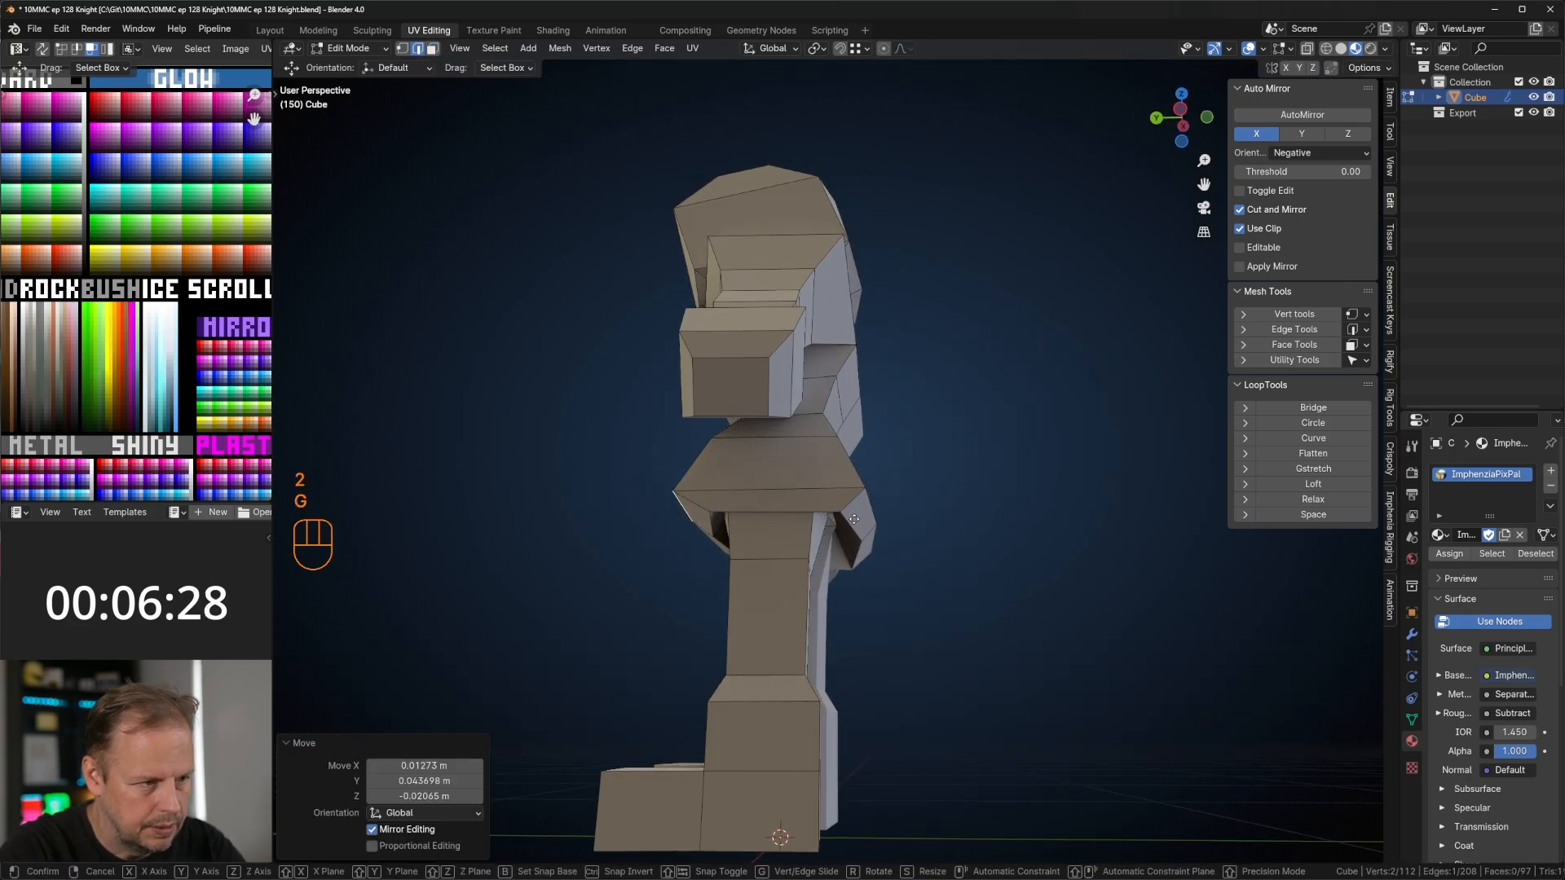
pyautogui.click(854, 522)
pyautogui.click(856, 527)
pyautogui.press('g')
pyautogui.click(842, 524)
pyautogui.click(870, 505)
pyautogui.press('g')
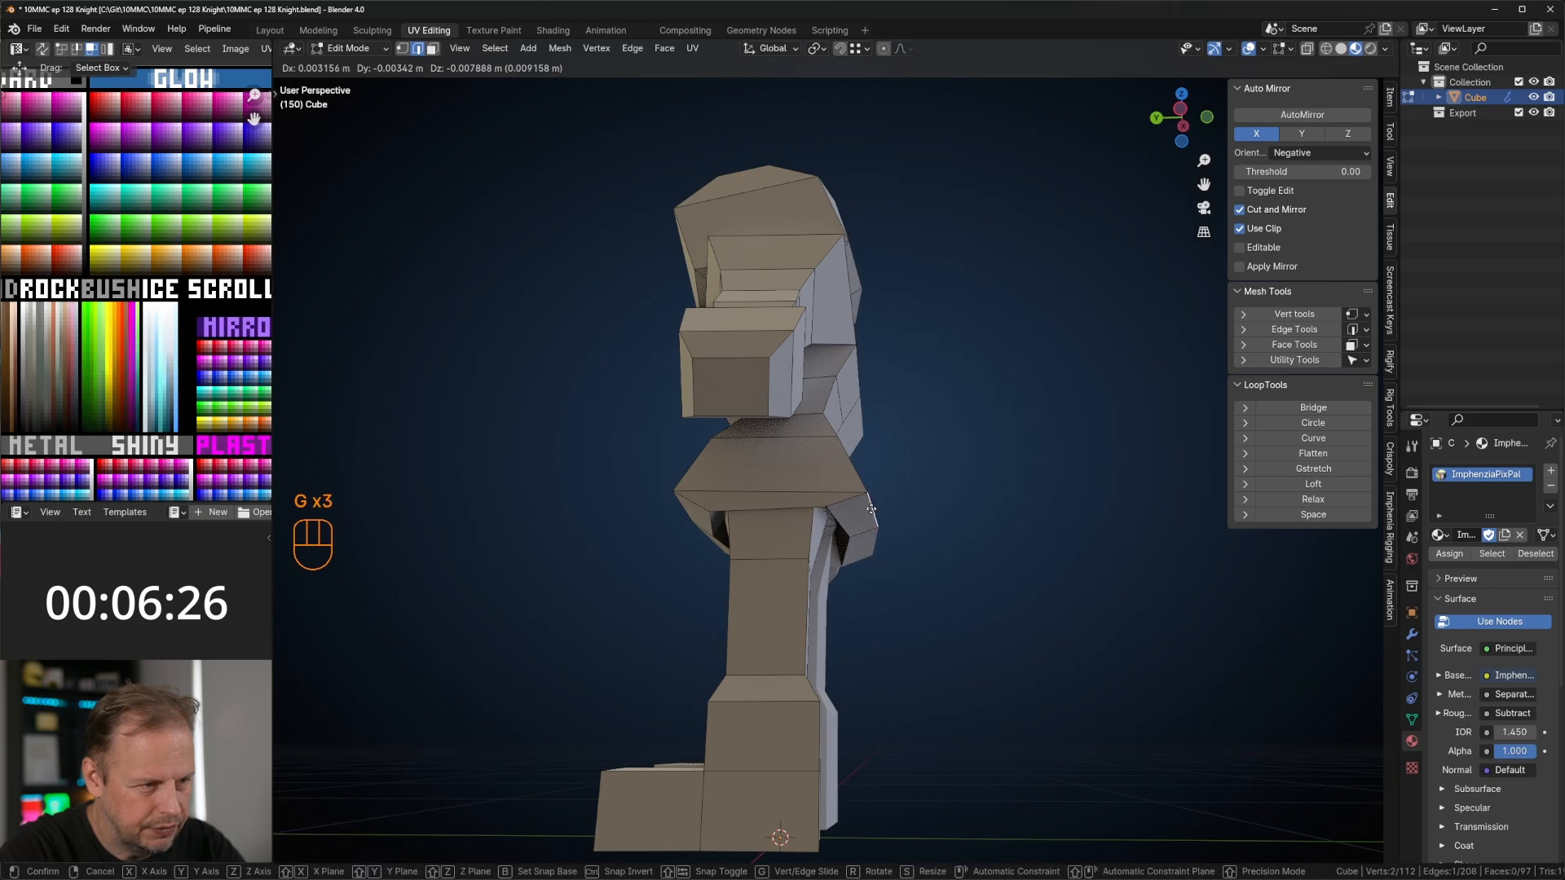
pyautogui.click(870, 509)
# Step: Move the rear edge under the skirt at the top of the leg about 0.028 m forward and adjust a vertex beside it
pyautogui.moveTo(873, 506); pyautogui.dragTo(848, 464, button='middle')
pyautogui.press('2')
pyautogui.click(804, 447)
pyautogui.press('g')
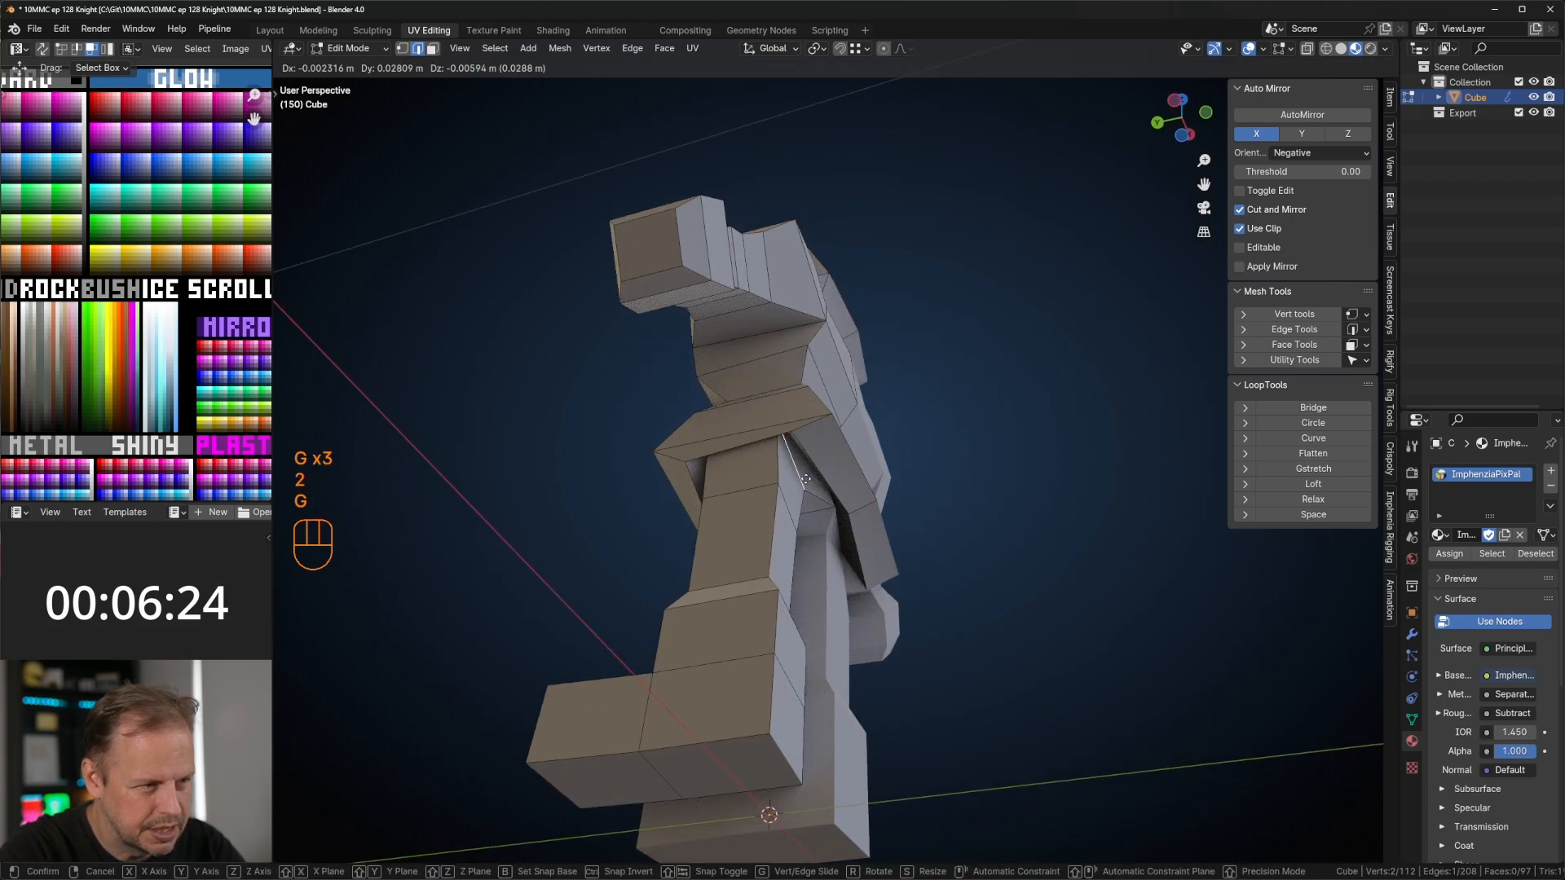
pyautogui.click(805, 479)
pyautogui.press('1')
pyautogui.click(836, 510)
# Step: Move the front edge under the skirt at the top of the leg about 0.022 m back
pyautogui.moveTo(836, 511); pyautogui.dragTo(785, 438, button='middle')
pyautogui.press('2')
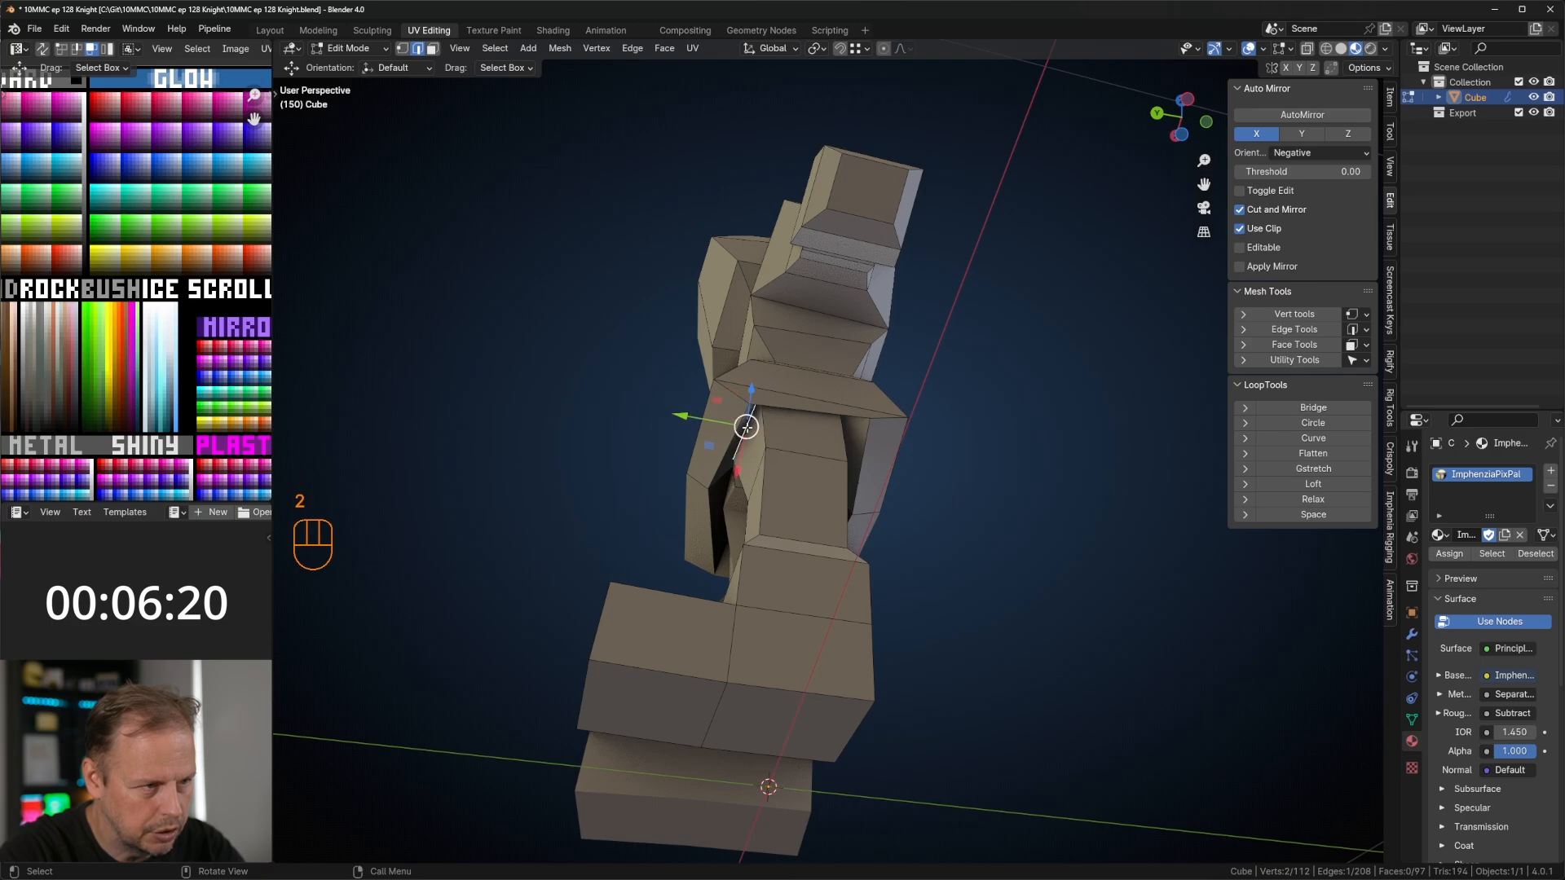
pyautogui.click(761, 430)
pyautogui.press('g')
pyautogui.click(764, 445)
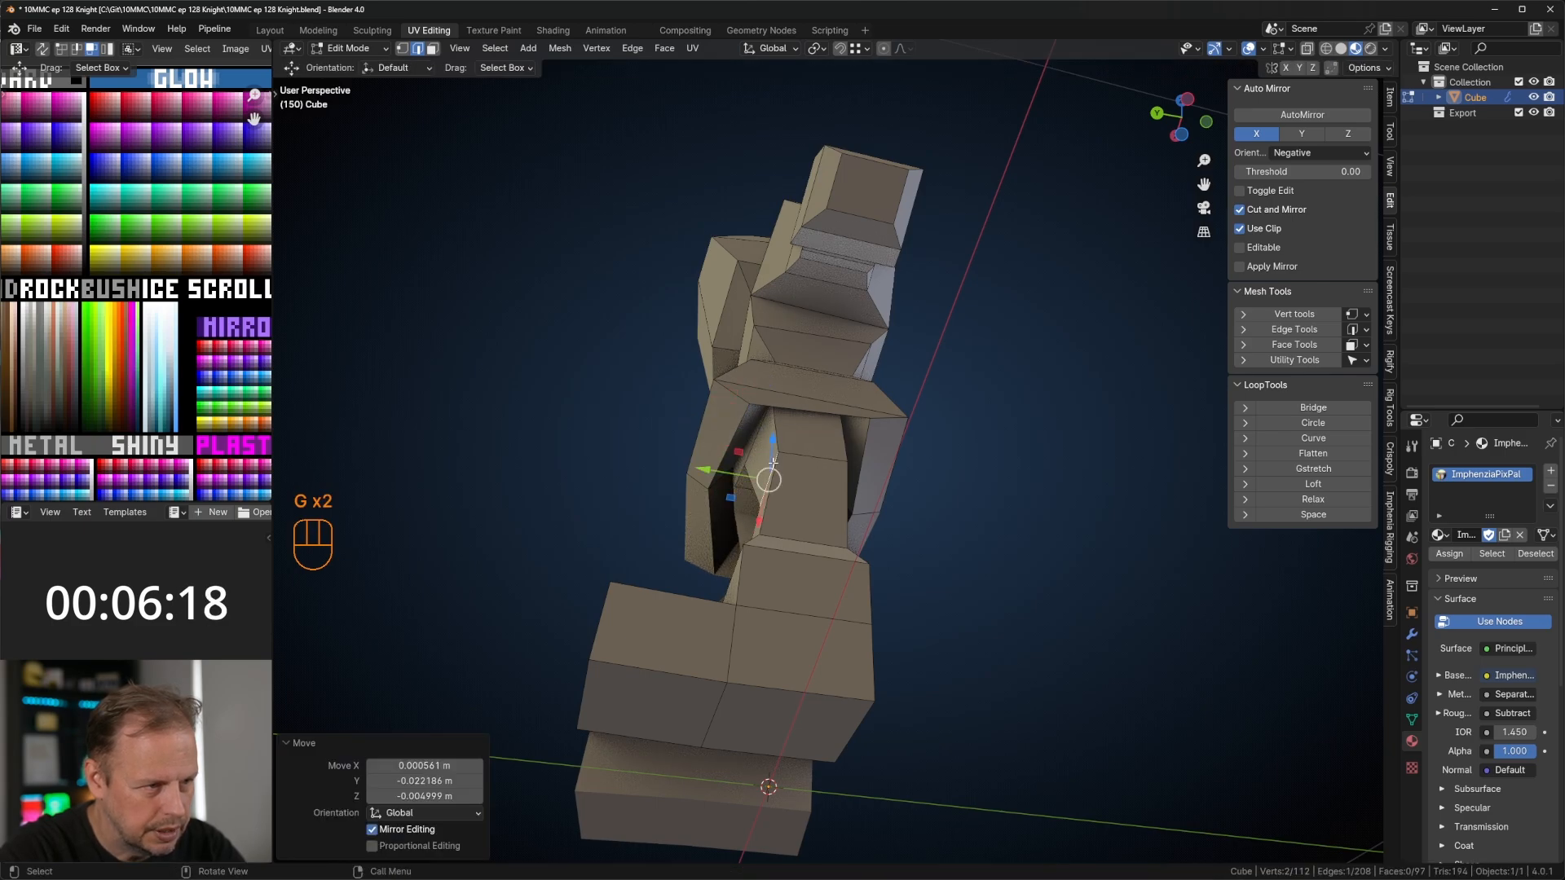
# Step: Refine where the leg meets the underside of the skirt by moving another edge and a vertex
pyautogui.moveTo(763, 444); pyautogui.dragTo(809, 416, button='middle')
pyautogui.press('g')
pyautogui.click(779, 444)
pyautogui.press('1')
pyautogui.click(817, 435)
pyautogui.press('2')
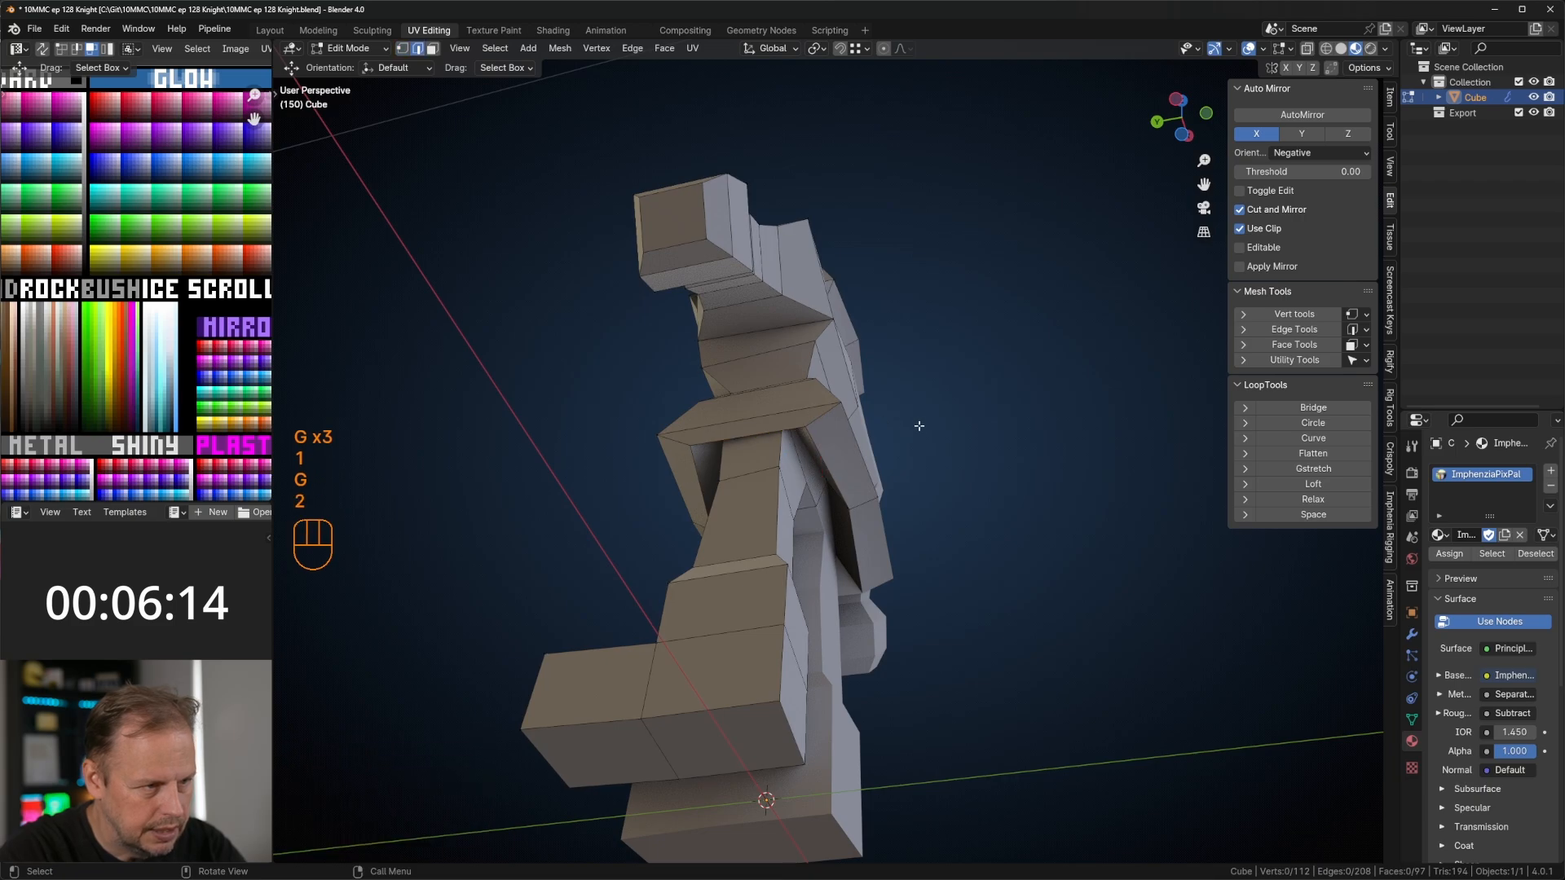
# Step: Scale down the outer side edge of the hip skirt and reposition the edges near it
pyautogui.click(770, 413)
pyautogui.press('s')
pyautogui.click(866, 413)
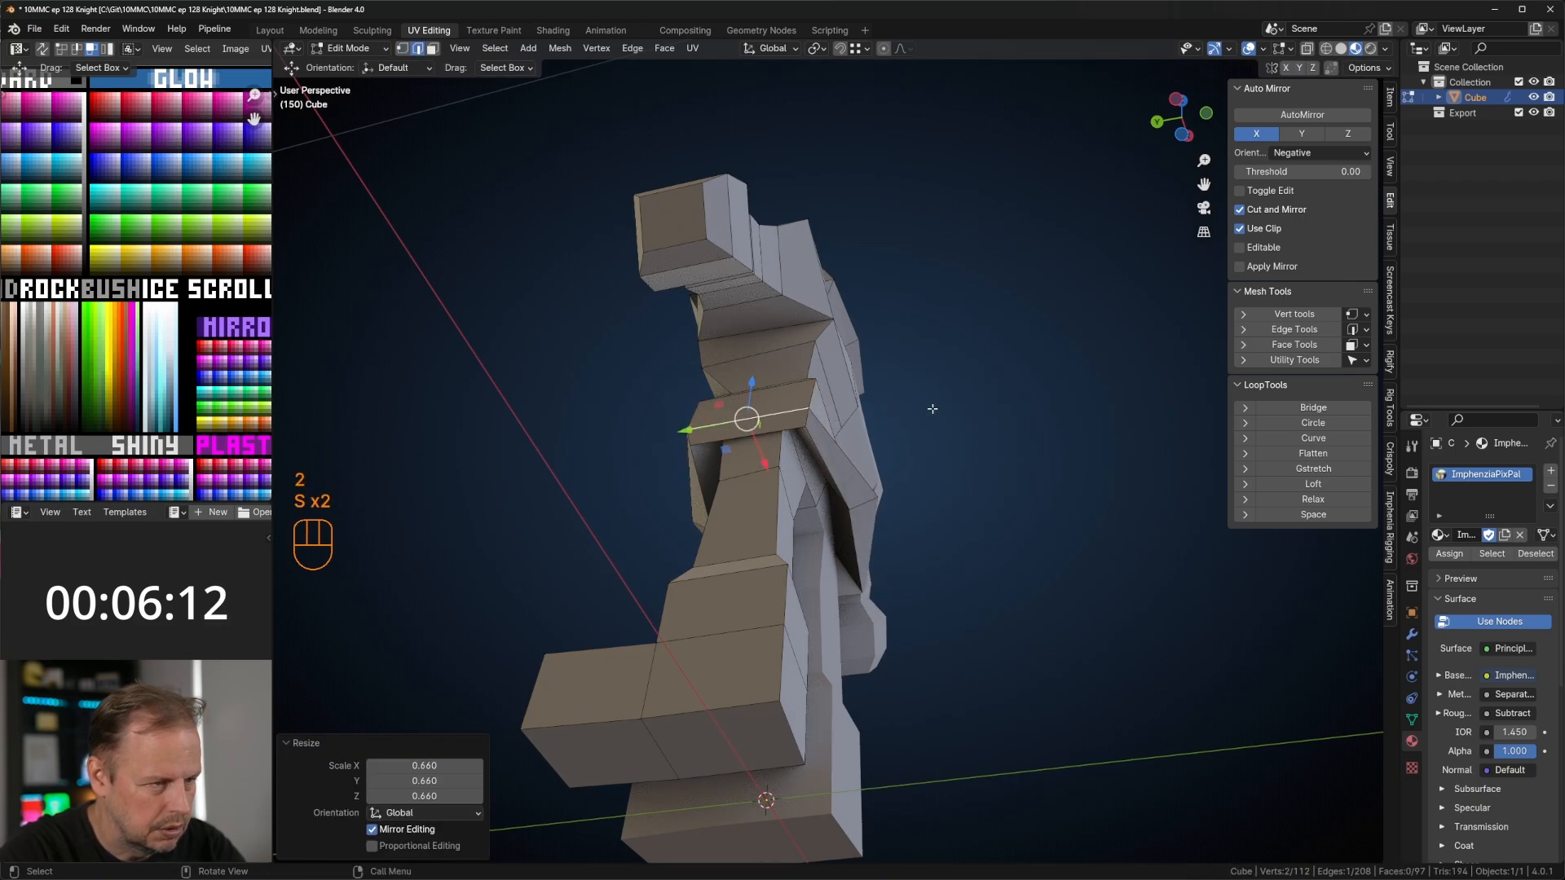
pyautogui.hotkey('ctrl', 'z')
pyautogui.moveTo(932, 408); pyautogui.dragTo(806, 471, button='middle')
pyautogui.press('s')
pyautogui.press('g')
pyautogui.click(985, 418)
pyautogui.press('2')
pyautogui.press('g')
pyautogui.click(910, 507)
# Step: Add a centred edge loop between waist and skirt, scale it, and raise it about 0.016 m
pyautogui.click(783, 463)
pyautogui.rightClick(782, 458)
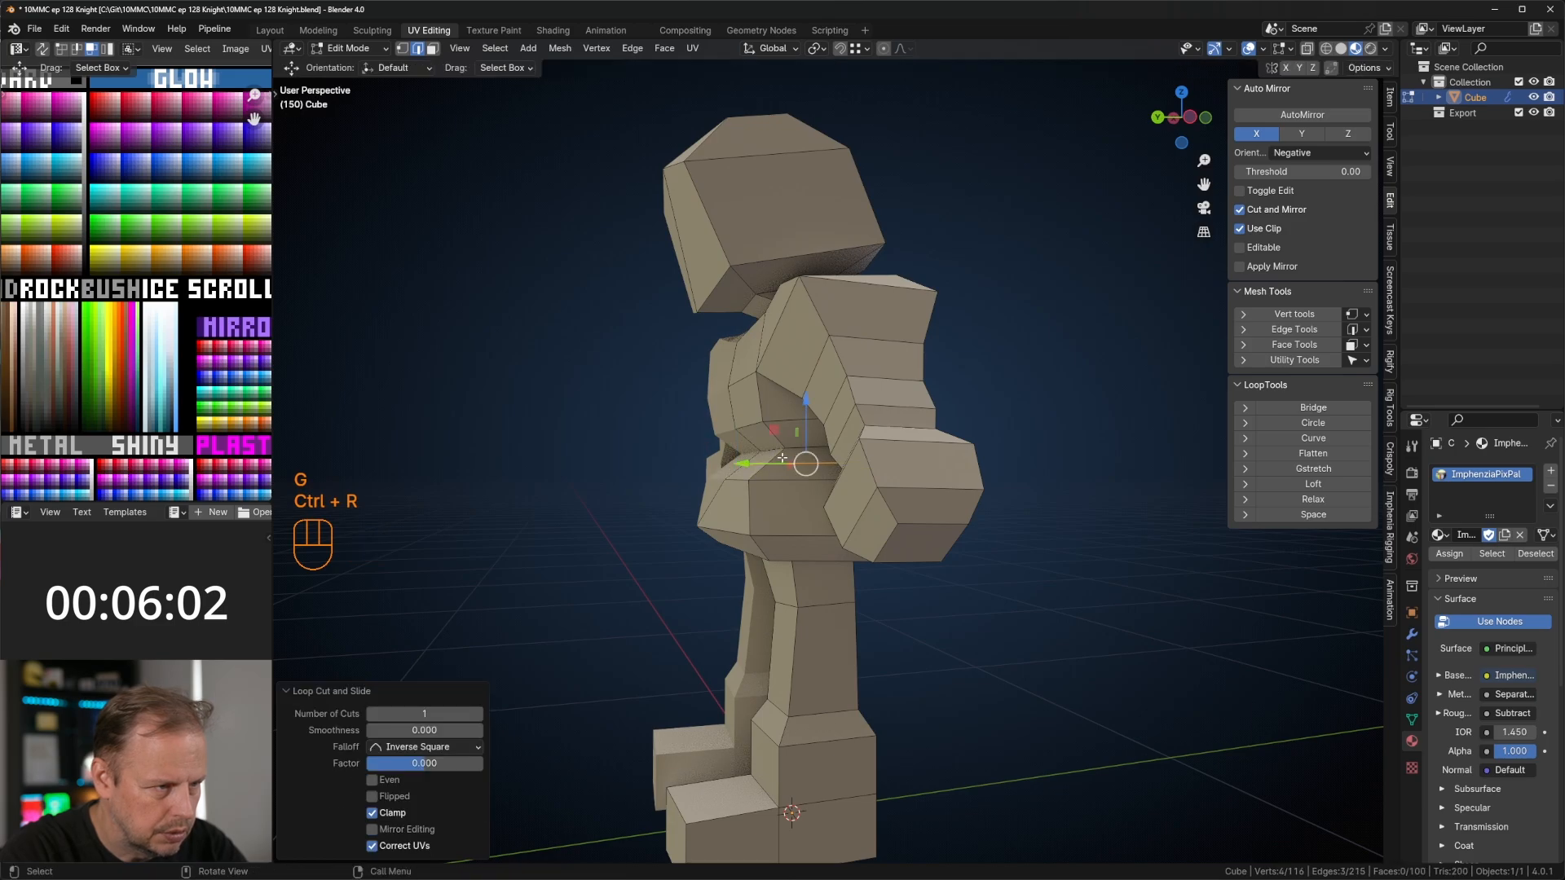
pyautogui.click(933, 451)
pyautogui.press('g')
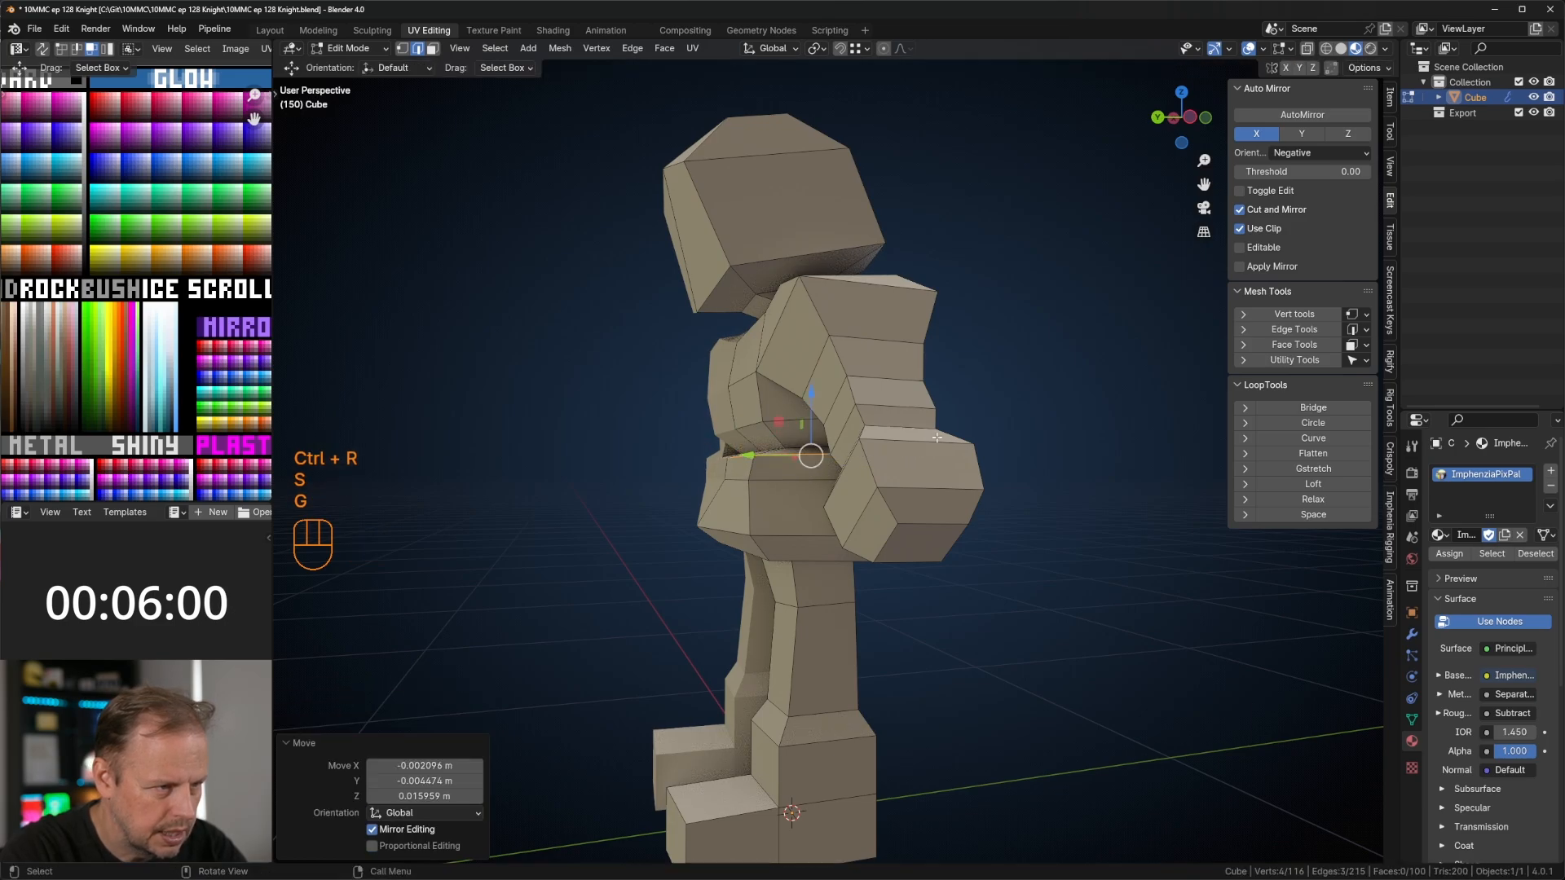
pyautogui.click(925, 441)
# Step: Shape the front of the new belt band by moving one of its edges and a front face
pyautogui.moveTo(925, 442); pyautogui.dragTo(894, 448, button='middle')
pyautogui.press('2')
pyautogui.click(817, 465)
pyautogui.press('g')
pyautogui.click(796, 469)
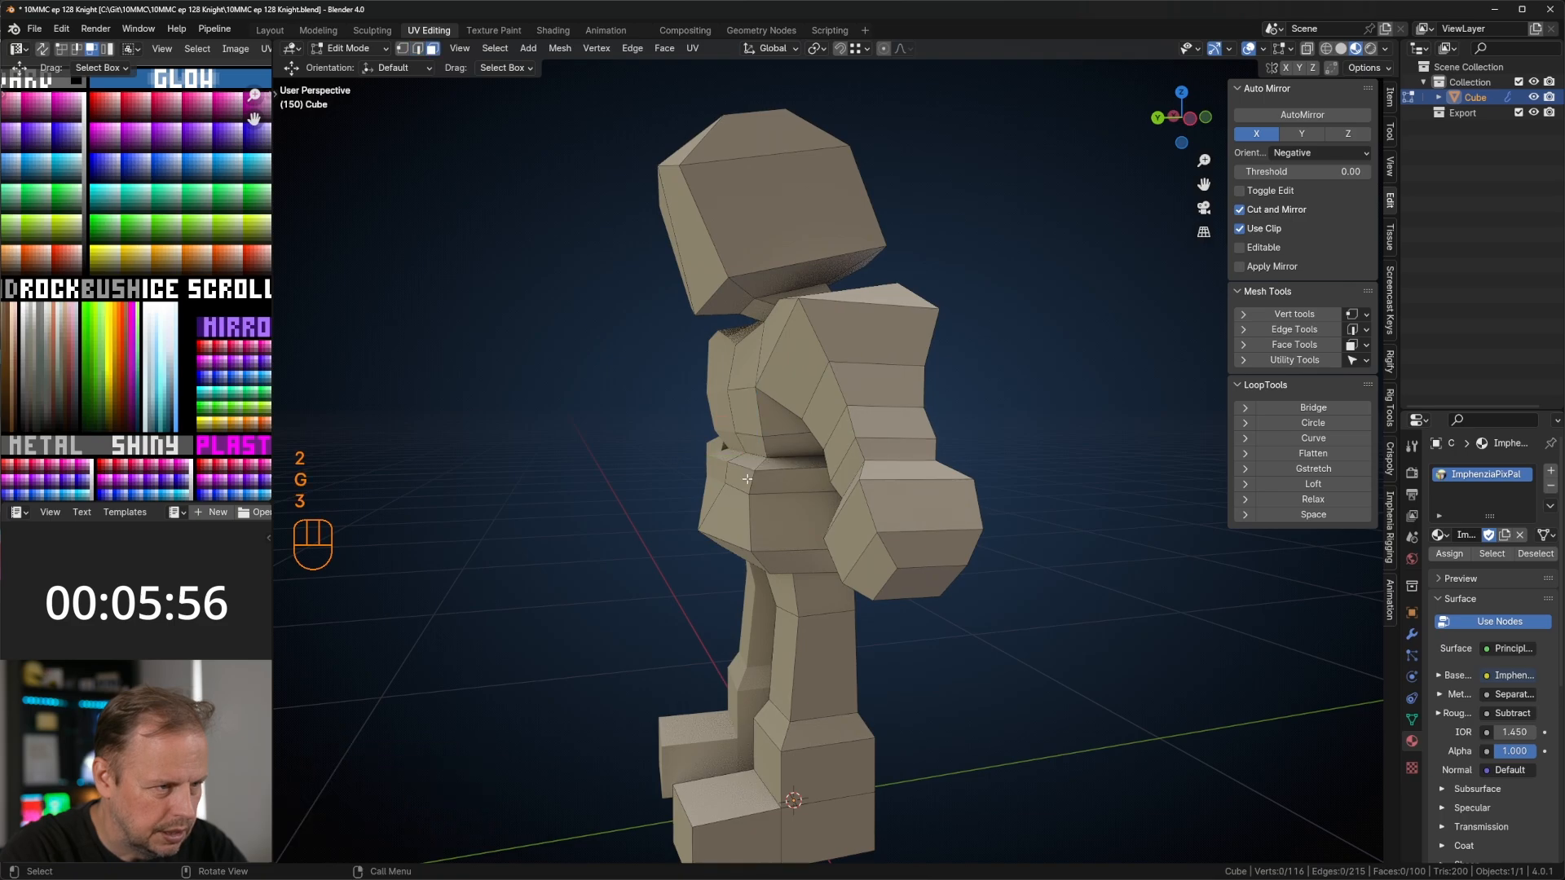
pyautogui.click(746, 479)
pyautogui.moveTo(747, 479); pyautogui.dragTo(942, 453, button='middle')
pyautogui.press('g')
pyautogui.click(818, 481)
# Step: Adjust a vertex of the belt band and move a face at the side of the waist
pyautogui.press('1')
pyautogui.click(799, 478)
pyautogui.press('g')
pyautogui.click(964, 456)
pyautogui.press('2')
pyautogui.press('3')
pyautogui.click(904, 435)
pyautogui.press('g')
pyautogui.click(955, 437)
# Step: Push the side edges of the belt band outward, lowering its upper edge about 0.013 m
pyautogui.press('2')
pyautogui.click(939, 465)
pyautogui.press('g')
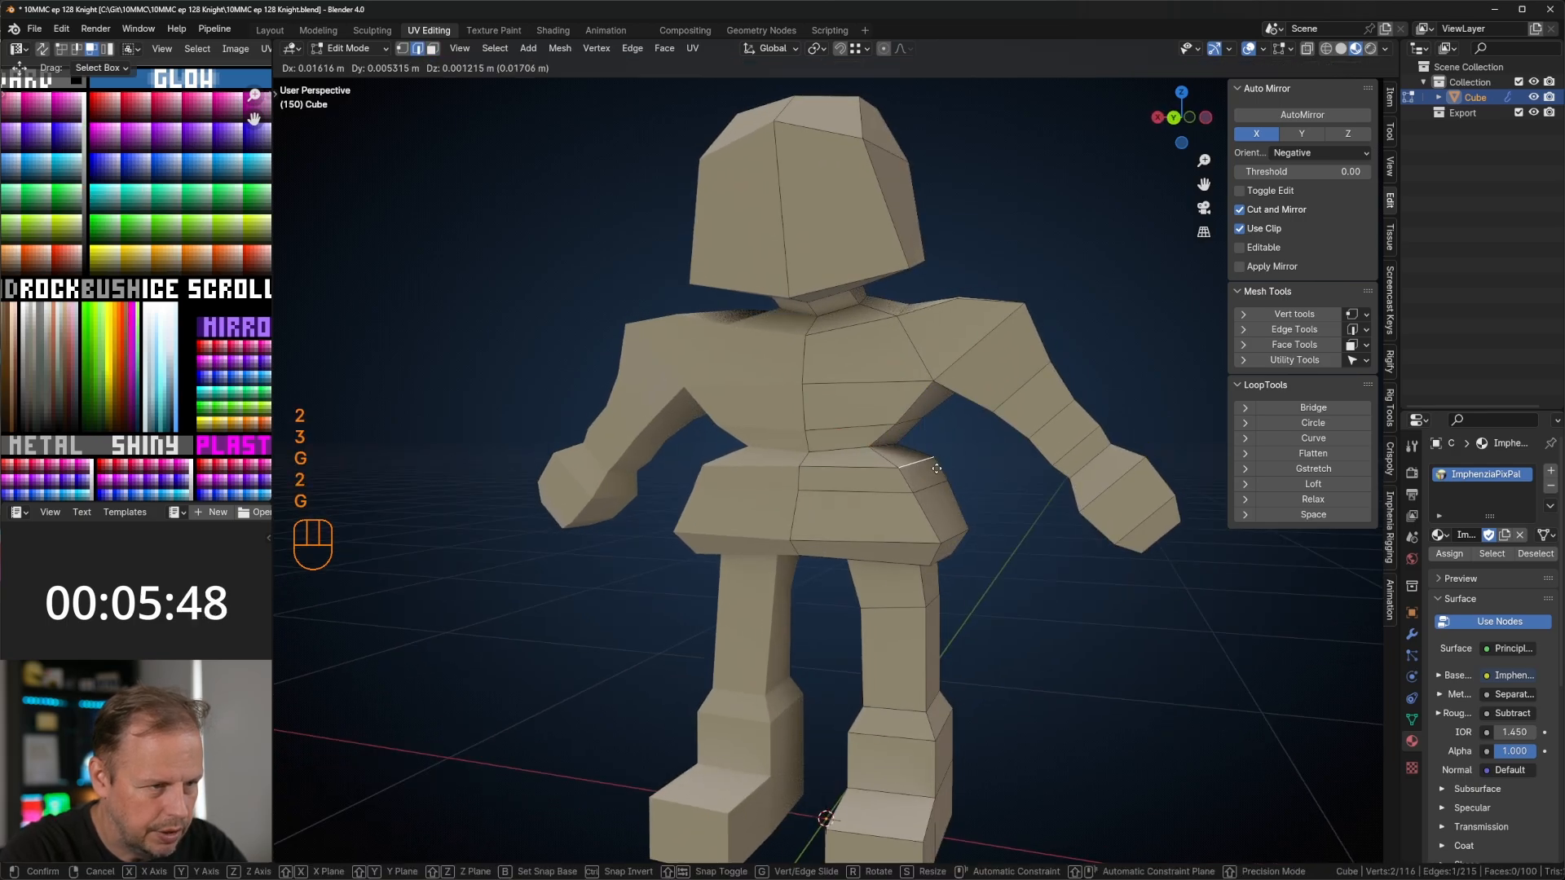
pyautogui.click(905, 456)
pyautogui.press('g')
pyautogui.click(933, 485)
pyautogui.press('g')
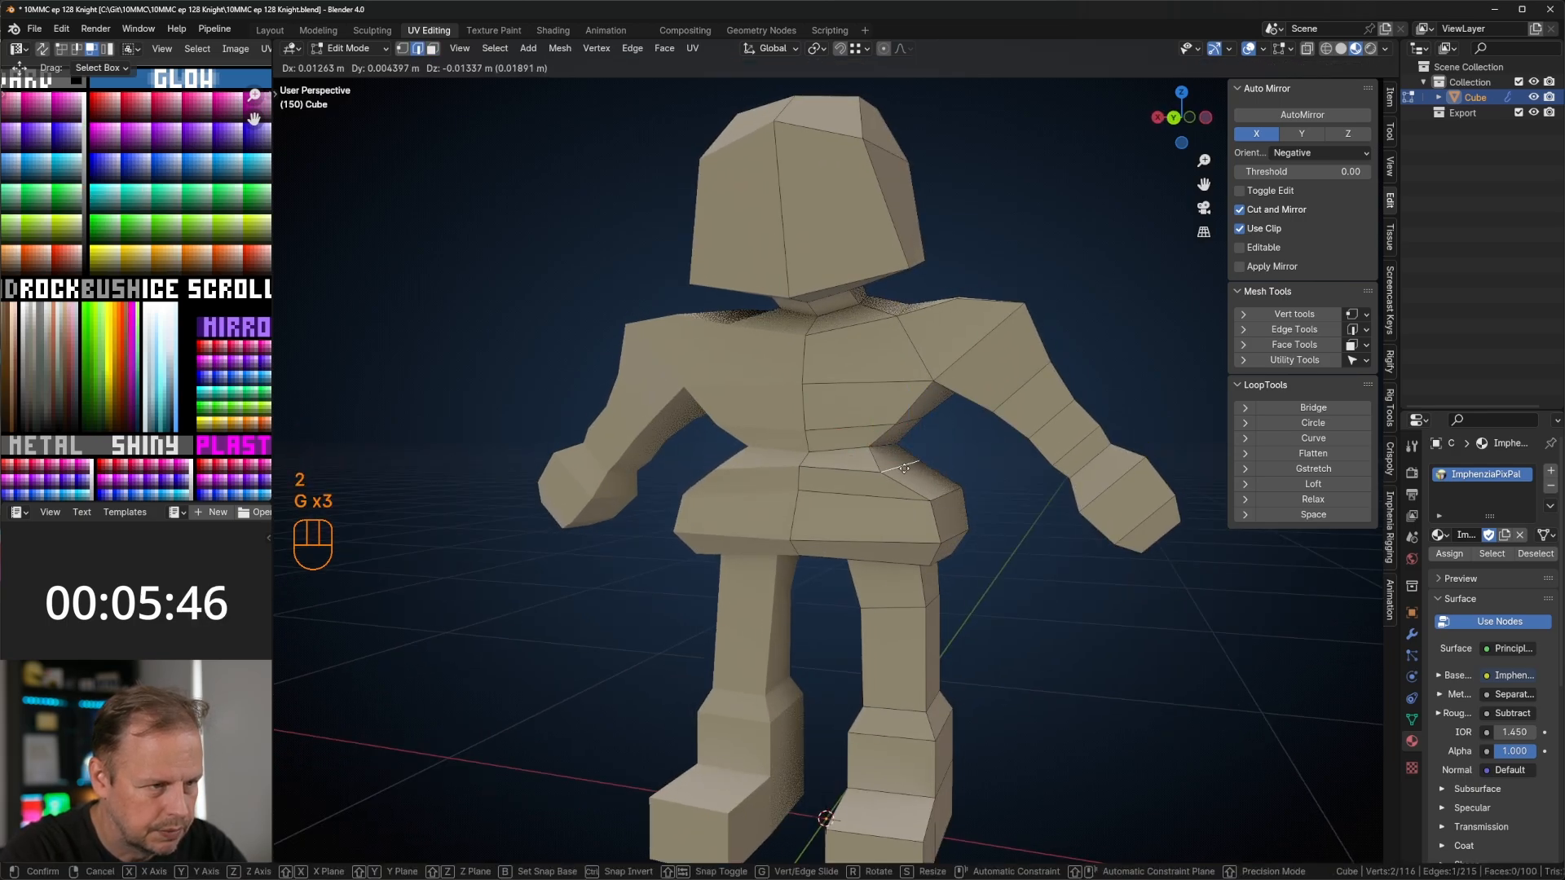
pyautogui.click(891, 464)
# Step: Reshape the back of the waist and belt band vertex by vertex, moving one about 0.015 m forward
pyautogui.moveTo(890, 464); pyautogui.dragTo(664, 480, button='middle')
pyautogui.press('1')
pyautogui.press('1')
pyautogui.click(738, 475)
pyautogui.press('g')
pyautogui.click(755, 481)
pyautogui.click(828, 449)
pyautogui.moveTo(852, 466); pyautogui.dragTo(936, 464, button='middle')
pyautogui.press('g')
pyautogui.click(903, 473)
pyautogui.press('g')
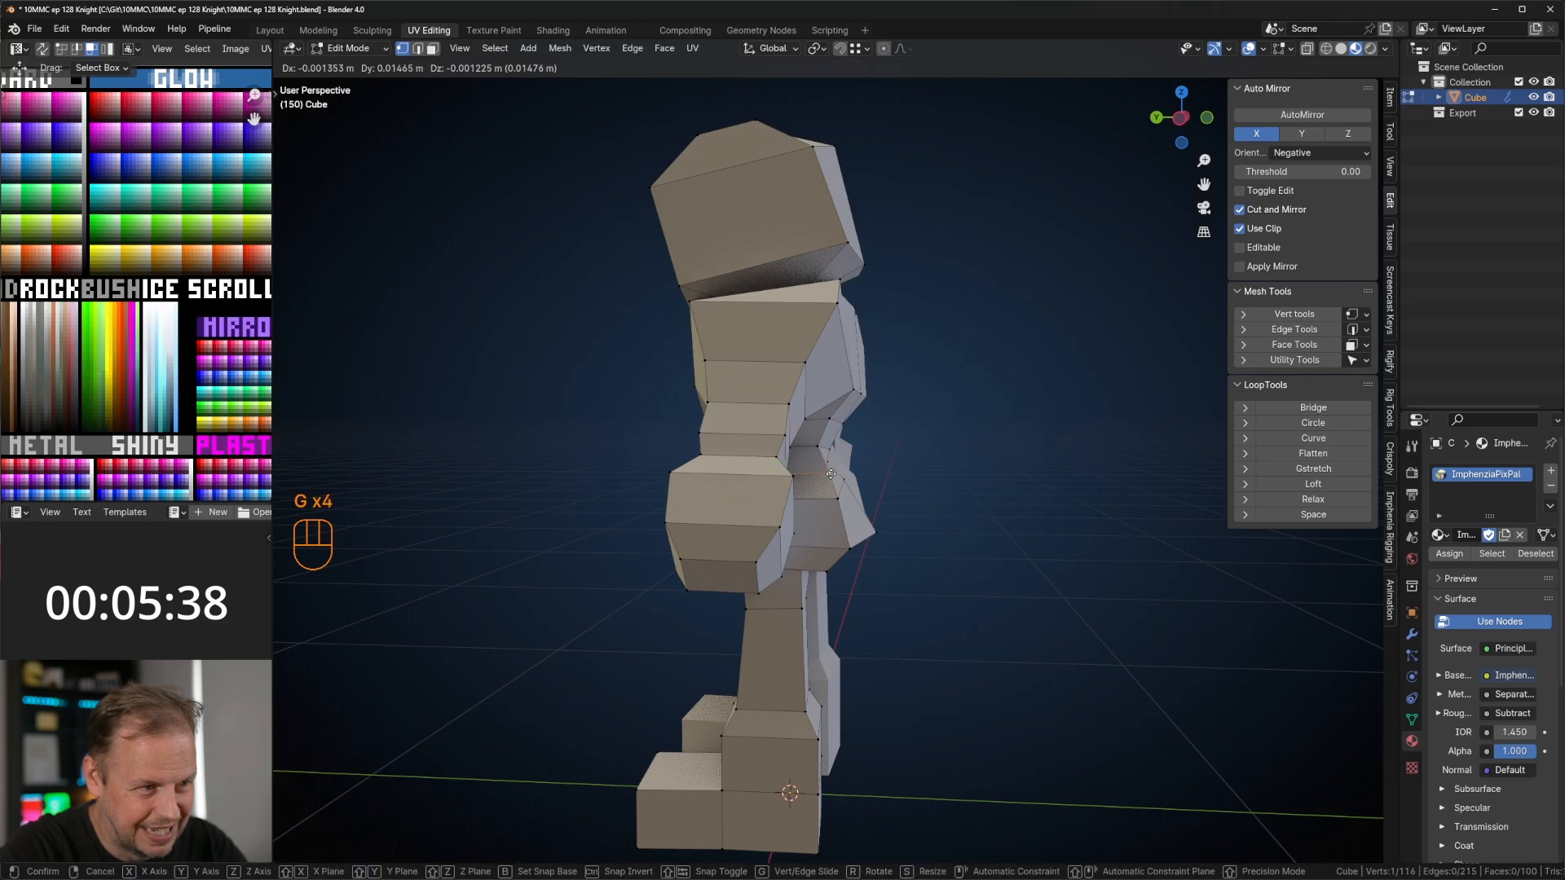
pyautogui.click(823, 475)
# Step: Reposition the vertices at the lower rear underside of the hip skirt
pyautogui.moveTo(823, 475); pyautogui.dragTo(928, 445, button='middle')
pyautogui.press('g')
pyautogui.click(918, 469)
pyautogui.moveTo(871, 522); pyautogui.dragTo(897, 522, button='middle')
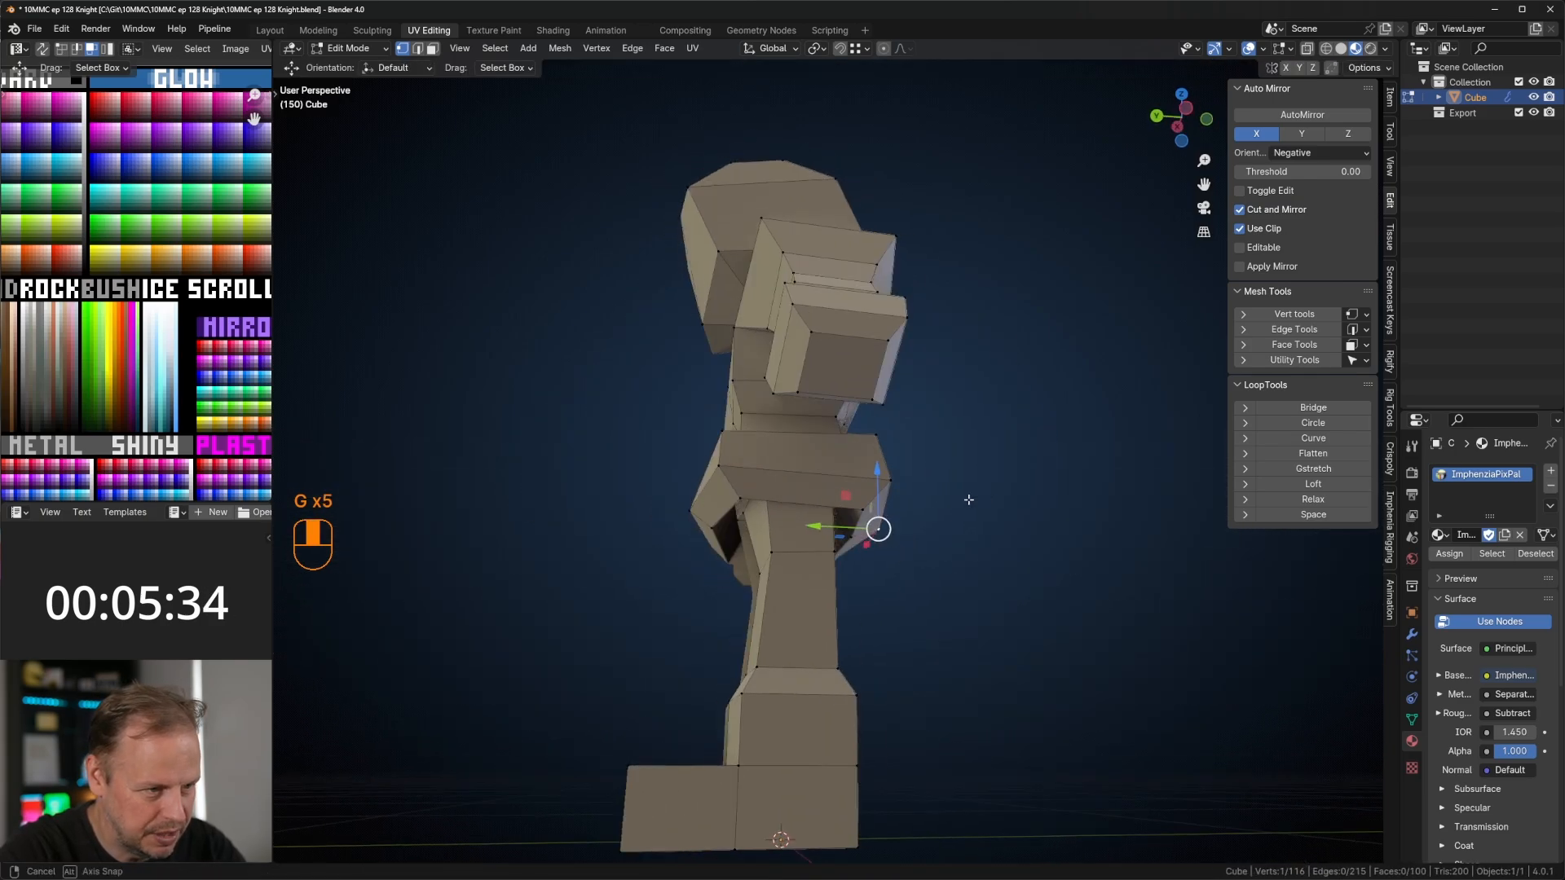
pyautogui.press('g')
pyautogui.click(962, 494)
pyautogui.press('g')
pyautogui.click(811, 524)
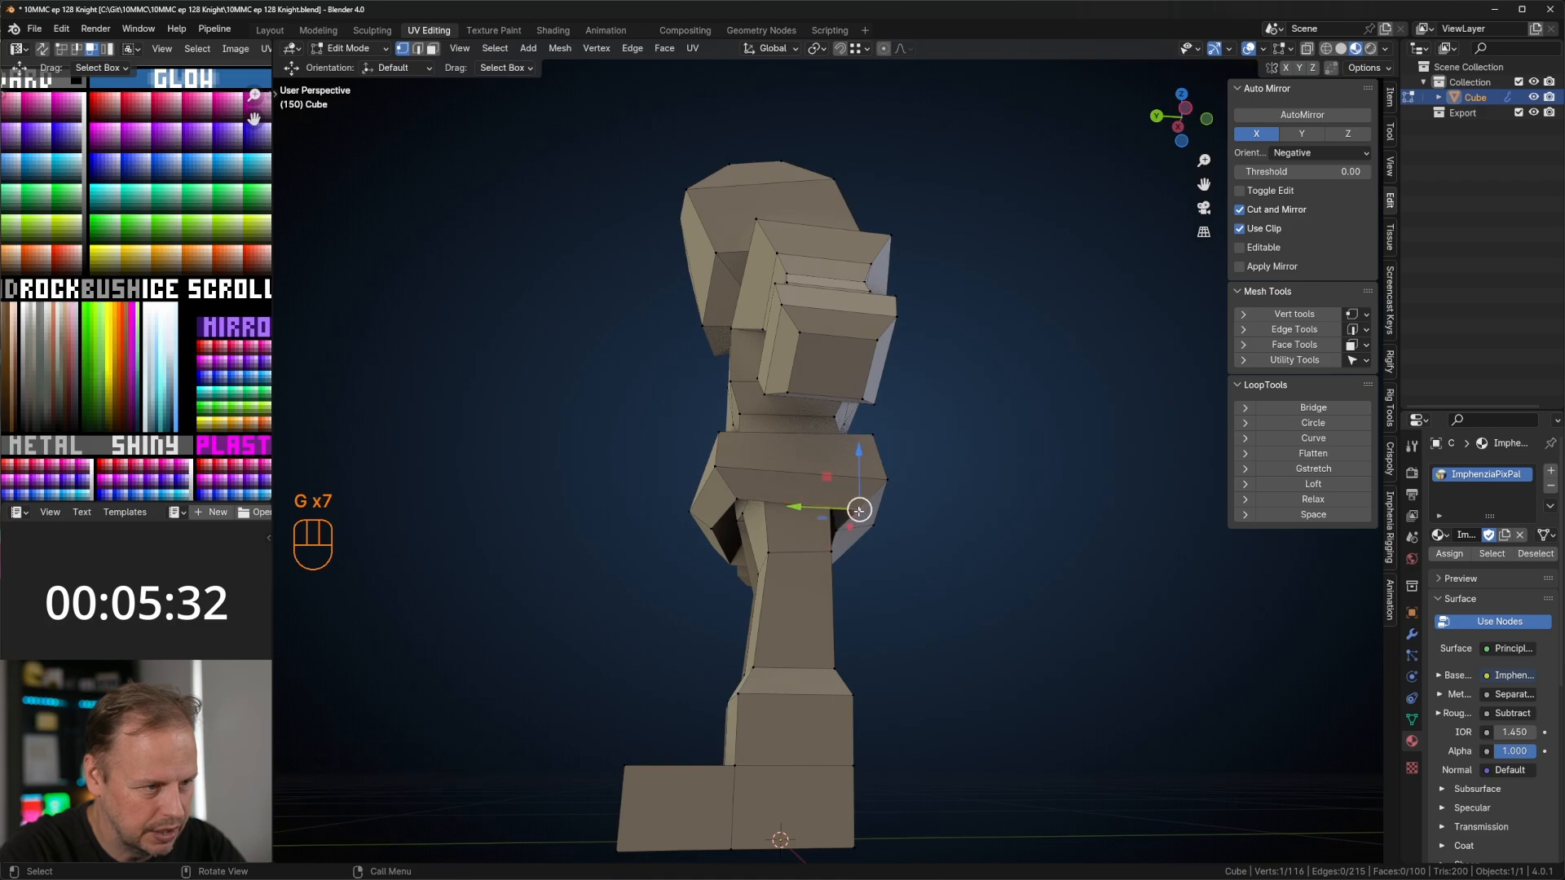
# Step: Adjust the rear corner vertices along the skirt's lower edge
pyautogui.press('g')
pyautogui.click(888, 479)
pyautogui.press('g')
pyautogui.press('g')
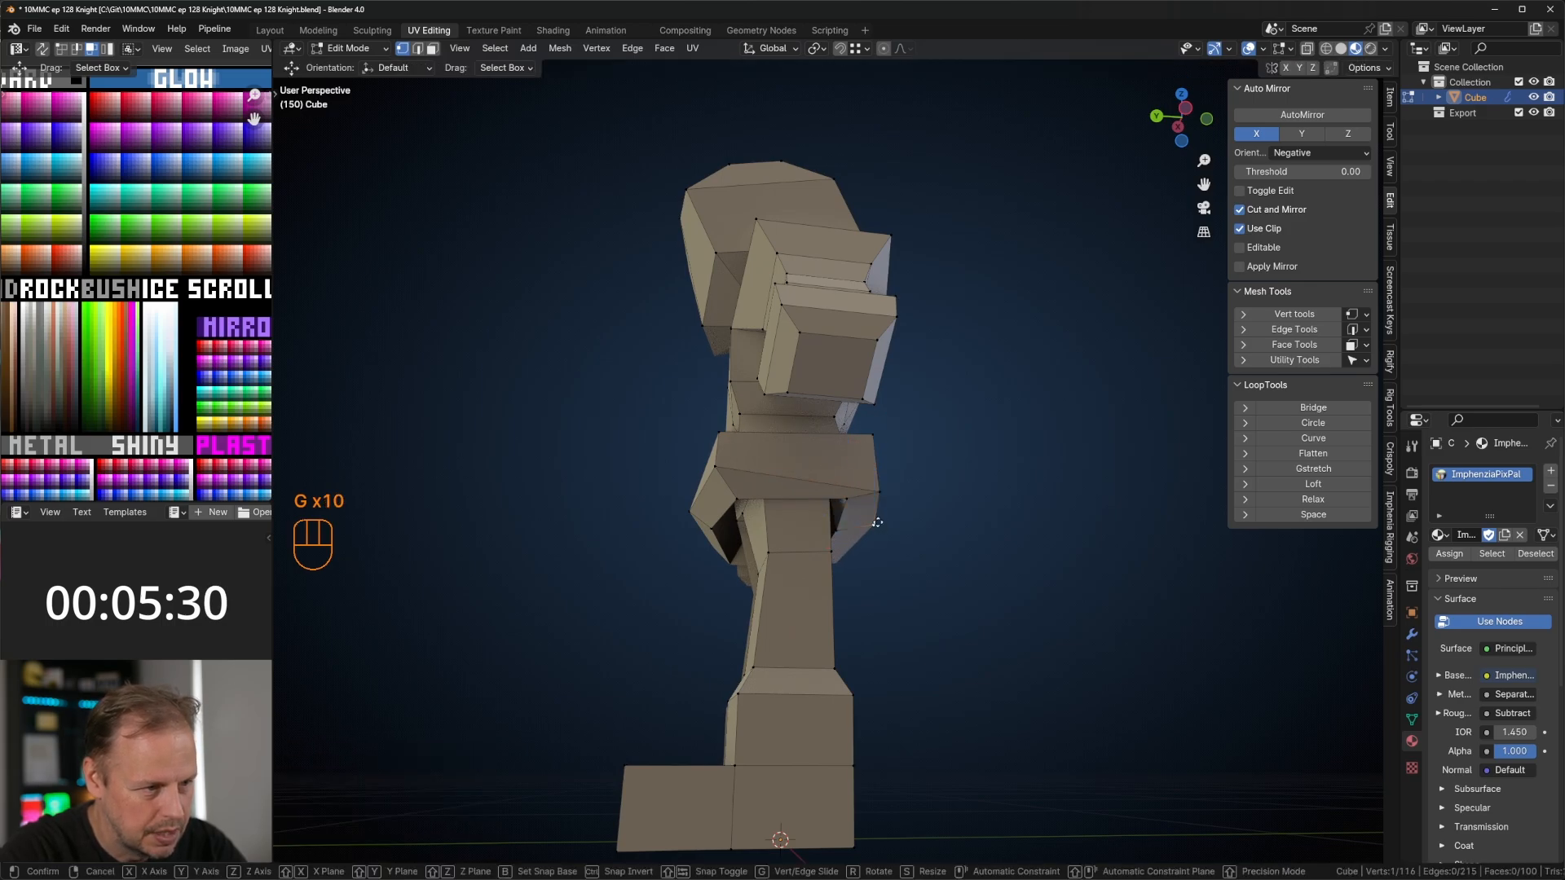
pyautogui.click(868, 521)
# Step: Select the faces on top of the shoulder and move one of the shoulder's upper edges outward
pyautogui.moveTo(868, 521); pyautogui.dragTo(951, 392, button='middle')
pyautogui.press('3')
pyautogui.click(952, 384)
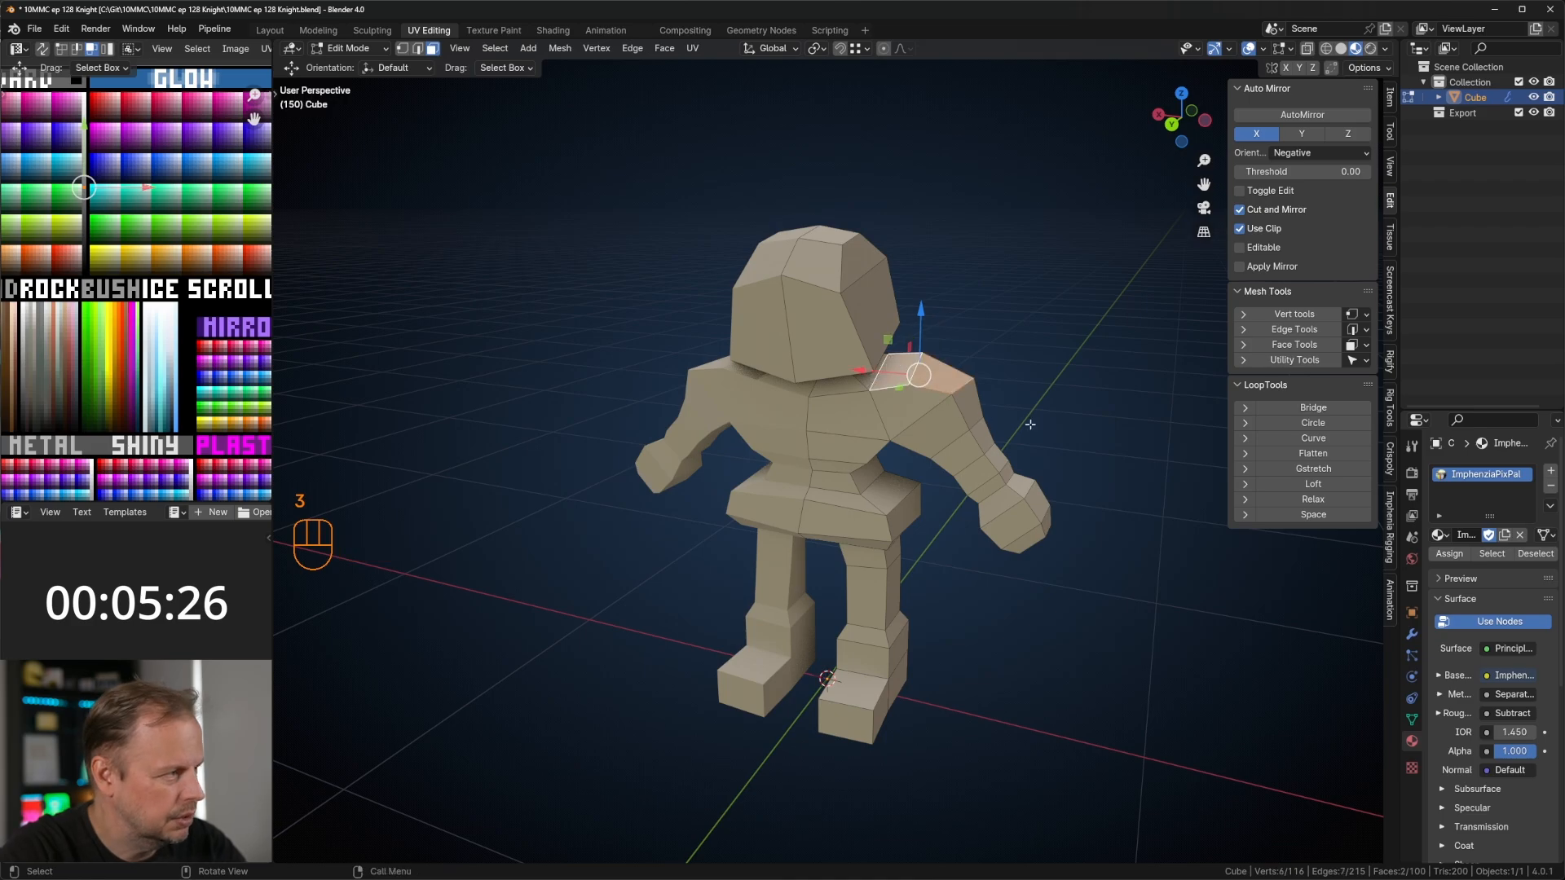
pyautogui.moveTo(1030, 425); pyautogui.dragTo(774, 293, button='middle')
pyautogui.click(906, 376)
pyautogui.press('2')
pyautogui.click(946, 371)
pyautogui.press('g')
pyautogui.click(979, 376)
# Step: Scale the selected shoulder geometry
pyautogui.press('3')
pyautogui.press('s')
pyautogui.click(1015, 434)
# Step: Move the upper front edge of the head about 0.019 m back and 0.015 m down, and adjust its position again
pyautogui.press('1')
pyautogui.moveTo(917, 381); pyautogui.dragTo(816, 334, button='middle')
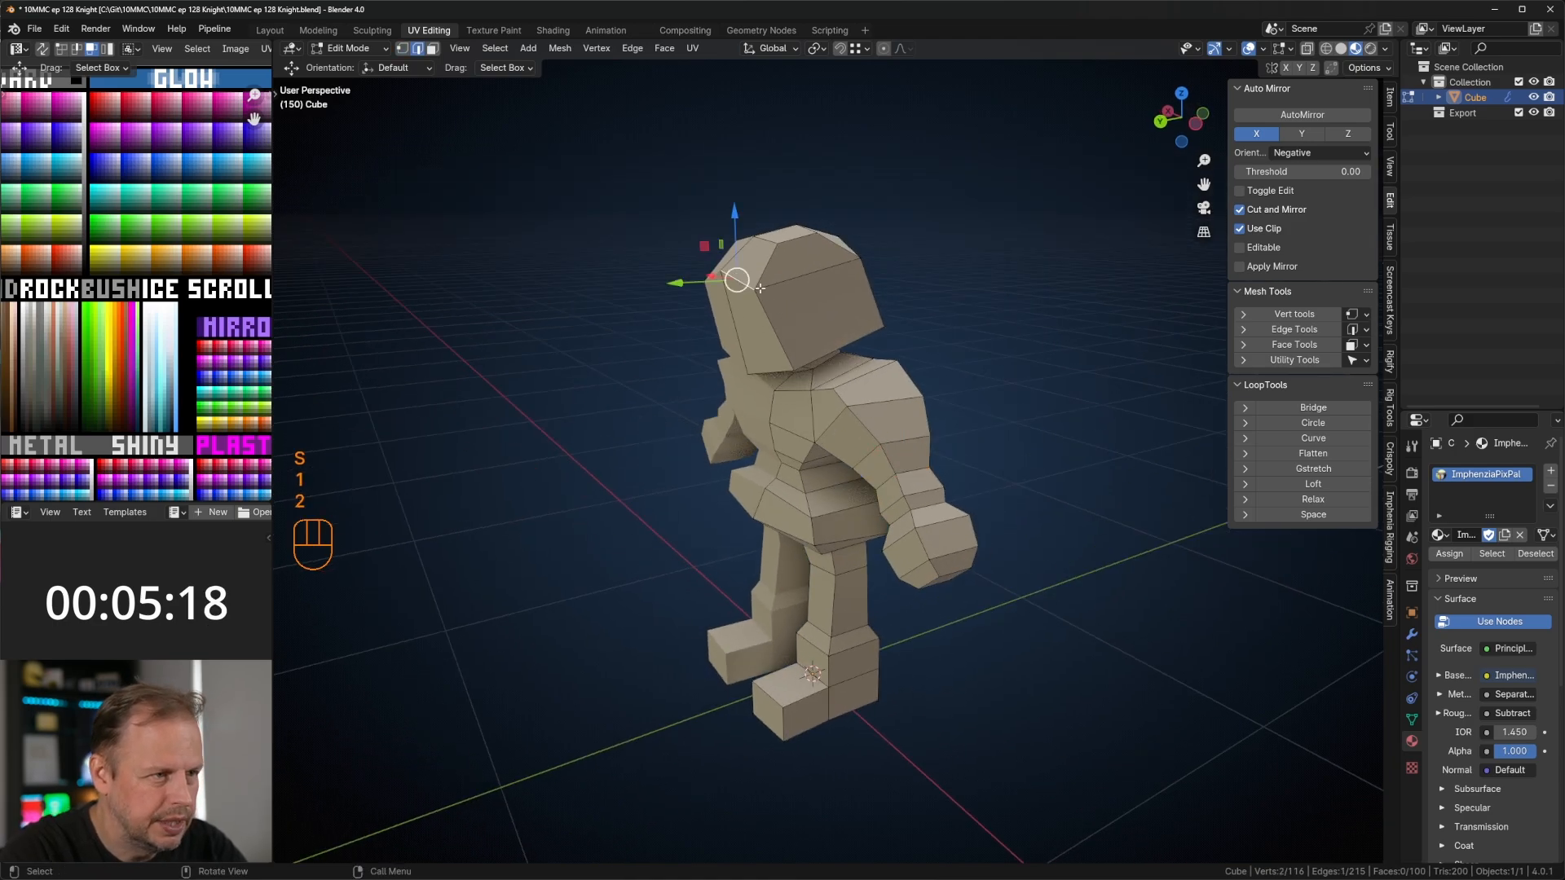
pyautogui.press('g')
pyautogui.moveTo(760, 288); pyautogui.dragTo(848, 269, button='middle')
pyautogui.click(843, 298)
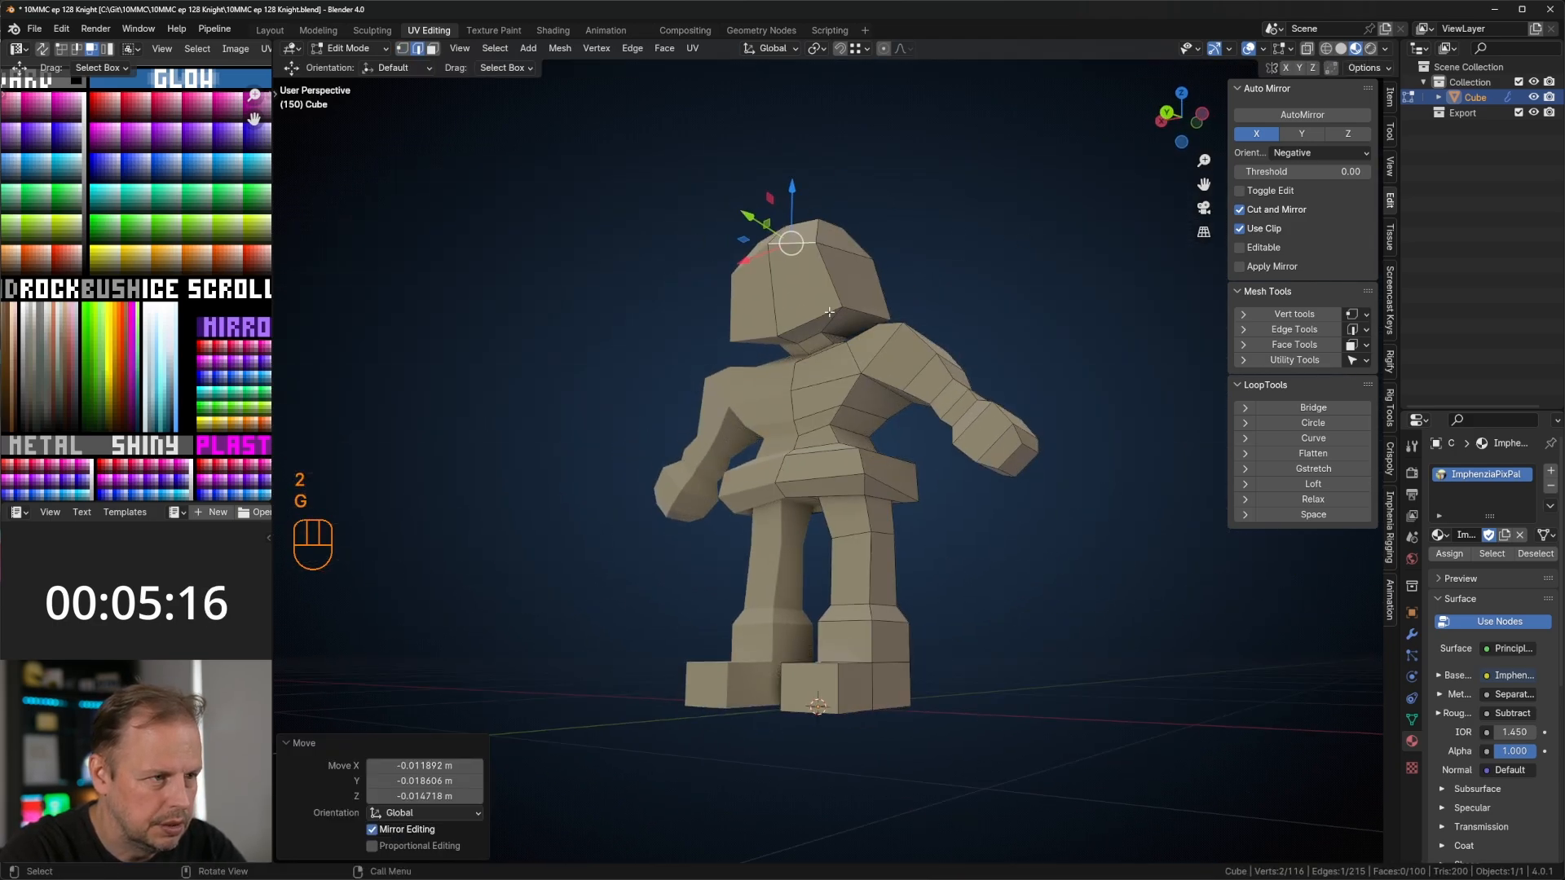
pyautogui.press('g')
pyautogui.click(868, 320)
# Step: Reshape the face by moving its front side edge, shifting it about 0.008 m back and 0.007 m down
pyautogui.click(818, 321)
pyautogui.press('g')
pyautogui.moveTo(856, 325); pyautogui.dragTo(728, 398, button='middle')
pyautogui.click(786, 358)
pyautogui.click(809, 324)
pyautogui.moveTo(809, 325); pyautogui.dragTo(954, 306, button='middle')
pyautogui.press('g')
pyautogui.click(960, 313)
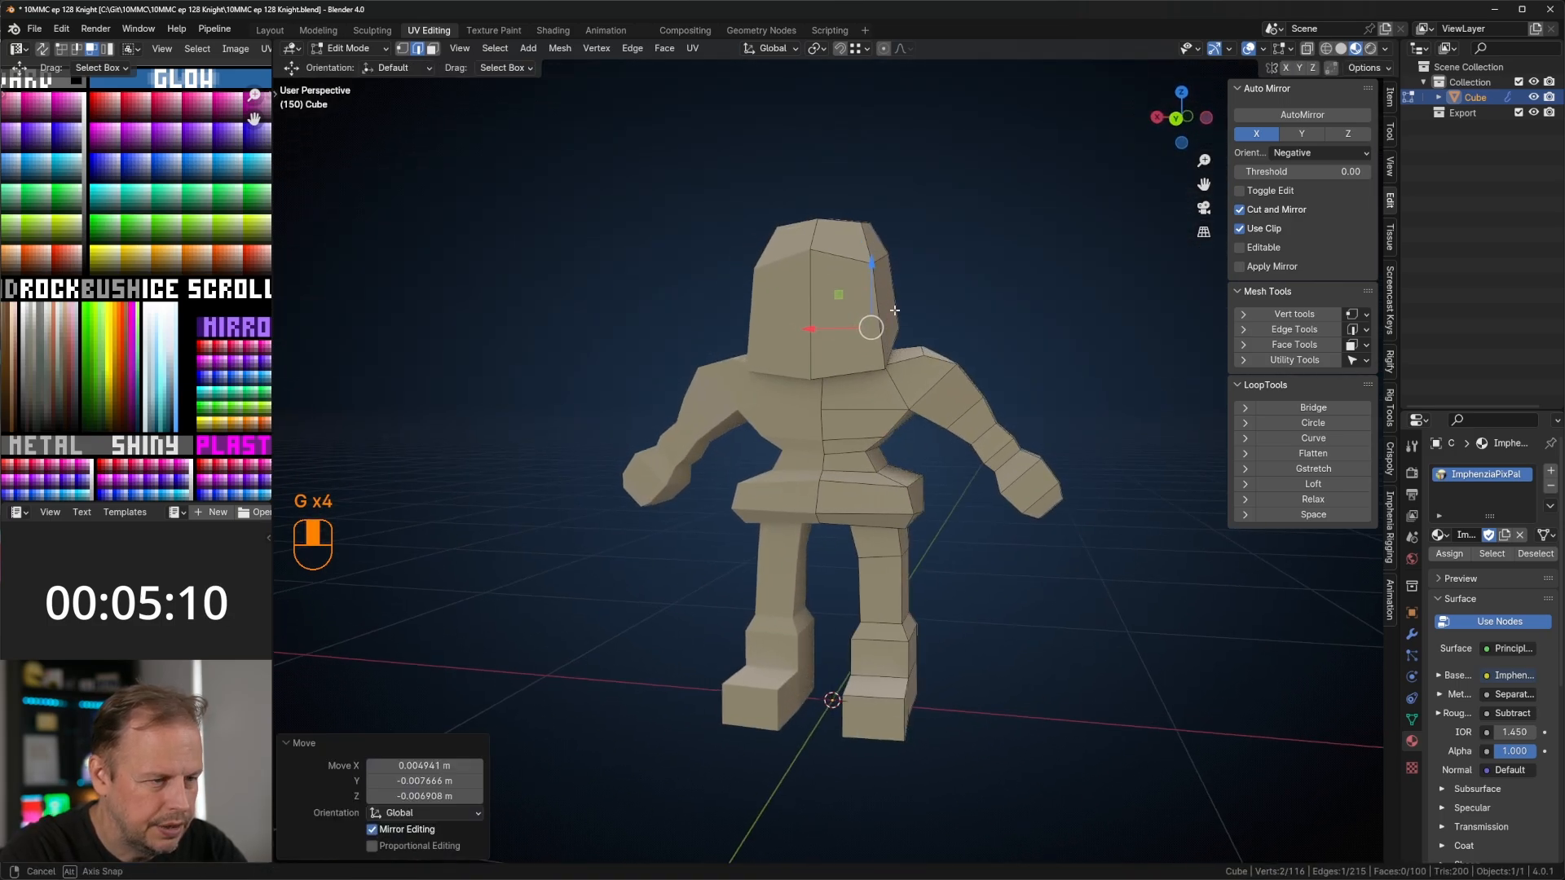
# Step: Add a vertical edge loop down the front of the head and switch to face selection
pyautogui.click(835, 271)
pyautogui.rightClick(836, 271)
pyautogui.moveTo(836, 271); pyautogui.dragTo(1028, 336, button='middle')
pyautogui.click(971, 332)
pyautogui.press('3')
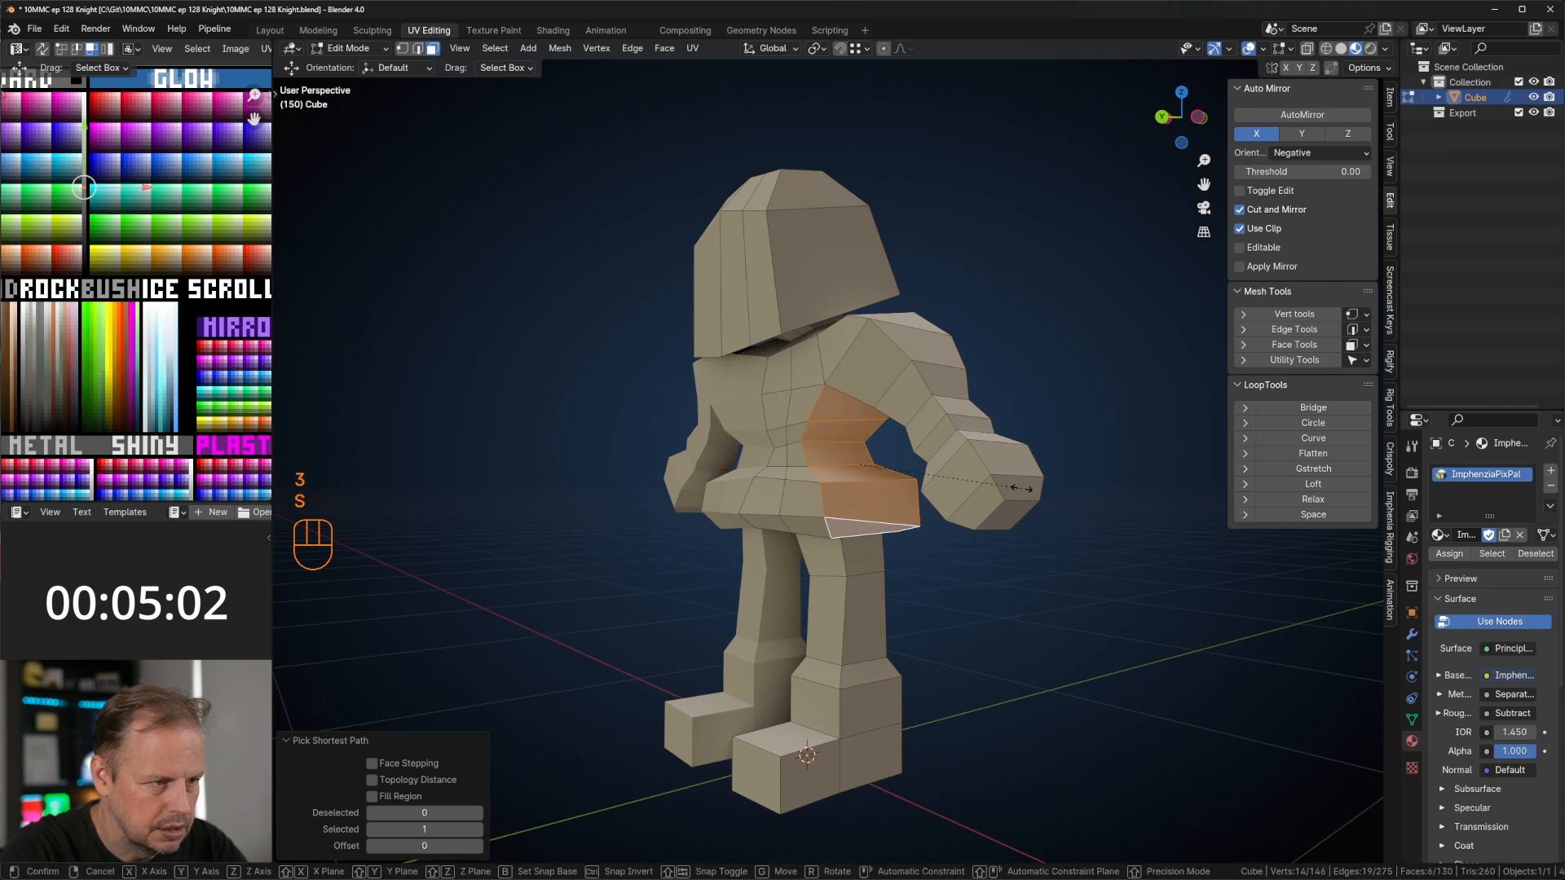
# Step: Scale the selected torso and skirt side faces along Y and move a neighbouring edge at the waist
pyautogui.press('y')
pyautogui.click(953, 495)
pyautogui.moveTo(953, 495); pyautogui.dragTo(934, 408, button='middle')
pyautogui.press('2')
pyautogui.click(926, 407)
pyautogui.press('g')
pyautogui.click(922, 409)
# Step: Move two more edges around the waist and skirt, shifting the last about 0.013 m in X and 0.009 m in Y
pyautogui.click(855, 493)
pyautogui.press('g')
pyautogui.click(939, 463)
pyautogui.click(887, 480)
pyautogui.press('g')
pyautogui.click(922, 454)
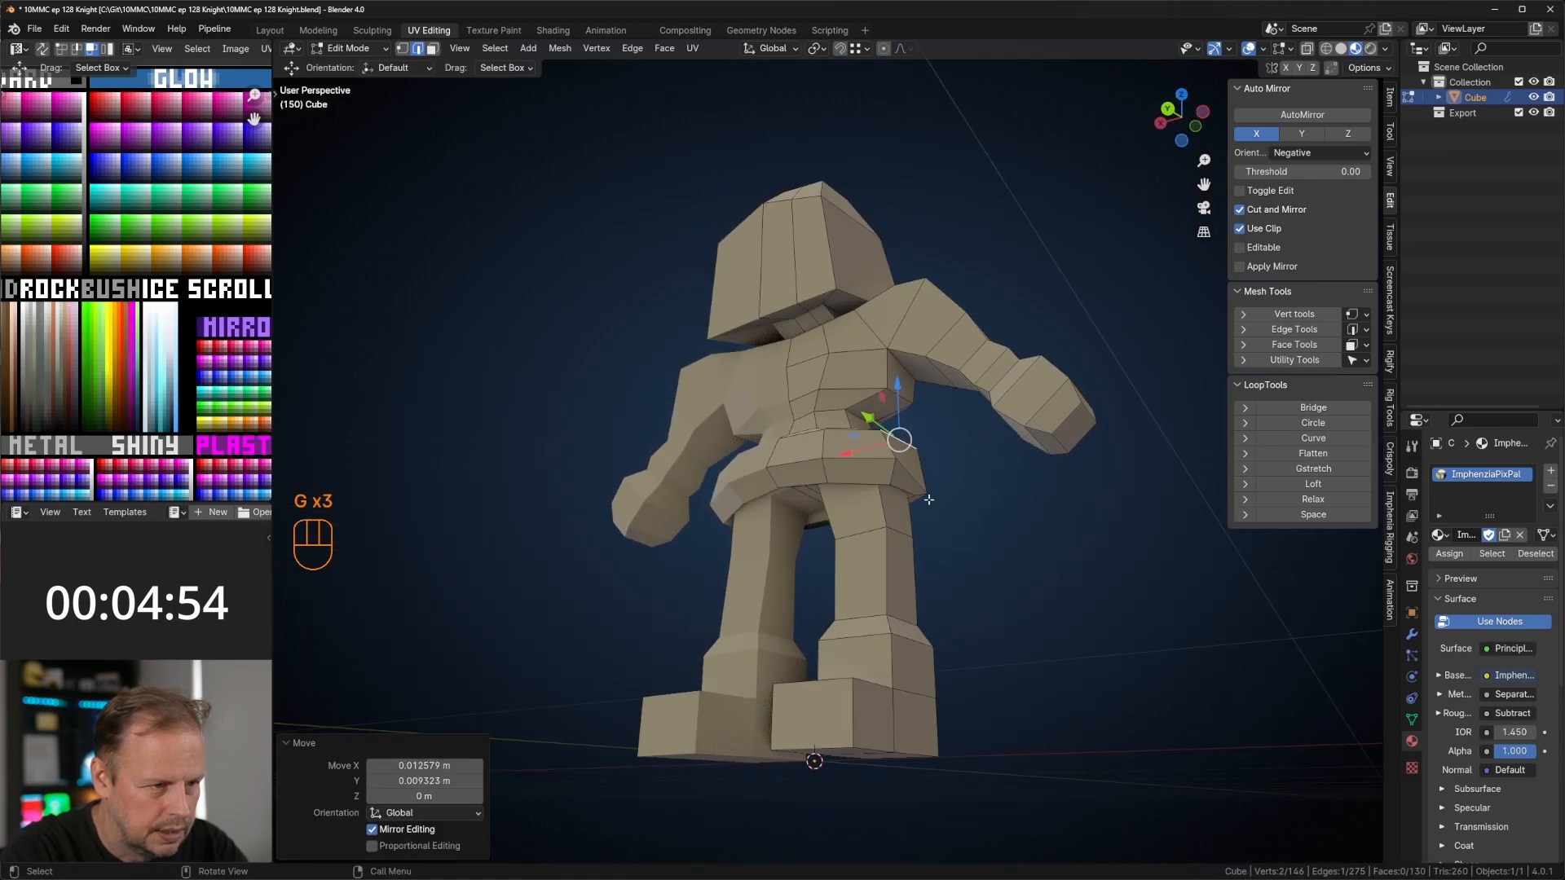
# Step: Move the lower outer corner vertex of the hip skirt
pyautogui.press('1')
pyautogui.click(928, 494)
pyautogui.press('g')
pyautogui.click(942, 476)
pyautogui.click(952, 469)
pyautogui.moveTo(953, 469); pyautogui.dragTo(877, 477, button='middle')
# Step: Scale the crotch faces between the legs to about 0.51 and move the neighbouring edges
pyautogui.press('2')
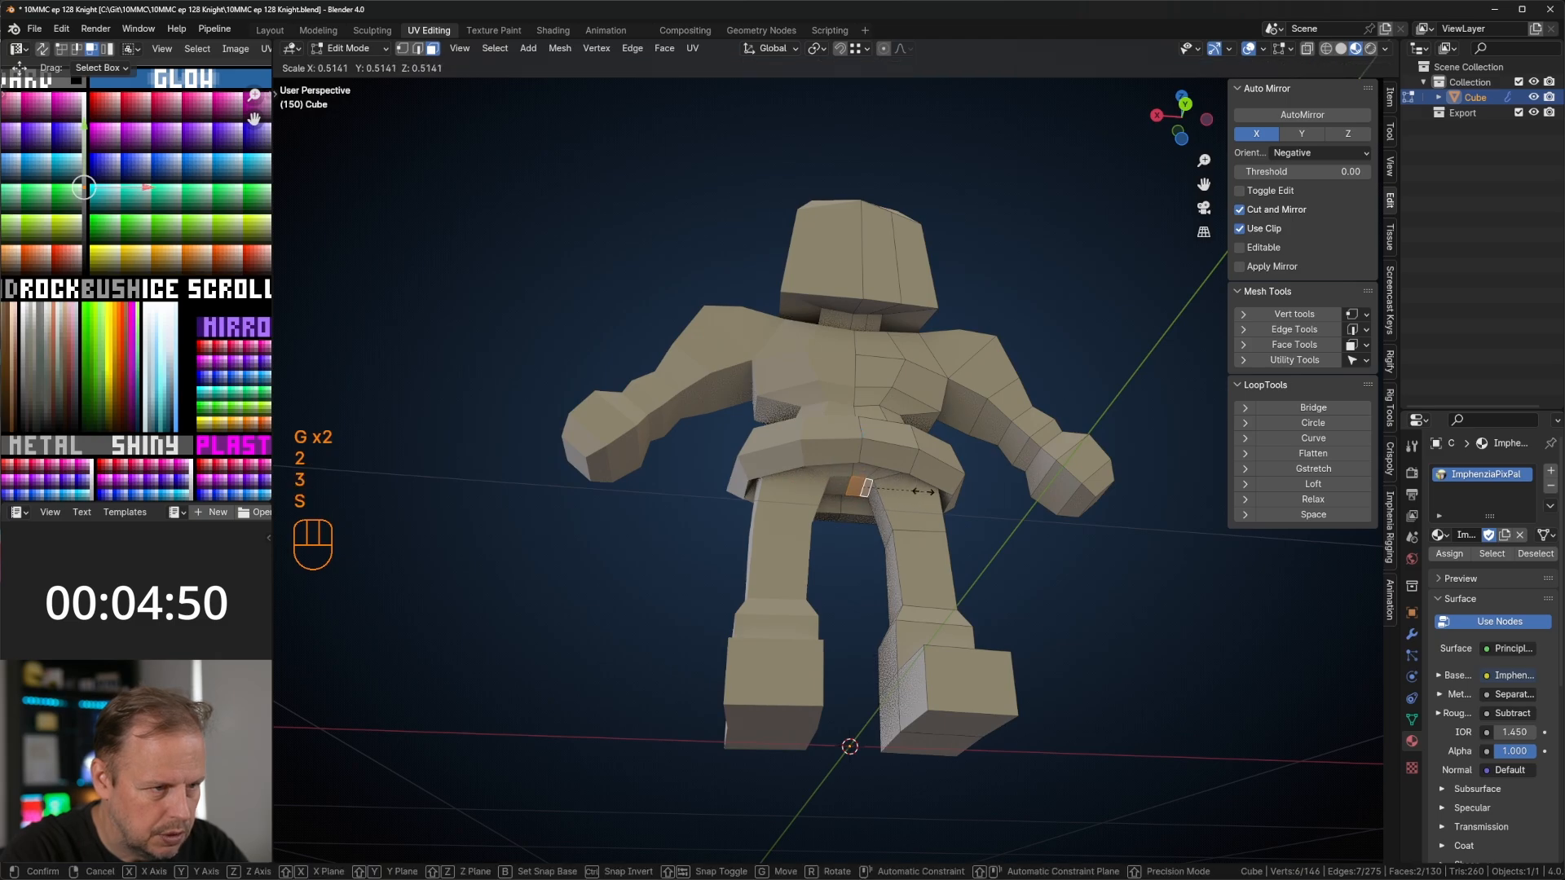
pyautogui.click(923, 491)
pyautogui.moveTo(919, 492); pyautogui.dragTo(903, 538, button='middle')
pyautogui.press('2')
pyautogui.press('g')
pyautogui.click(961, 569)
pyautogui.press('2')
pyautogui.click(848, 603)
pyautogui.press('g')
pyautogui.click(842, 607)
# Step: Try to extrude the lower front face of the hip skirt
pyautogui.press('3')
pyautogui.click(868, 392)
pyautogui.moveTo(999, 419); pyautogui.dragTo(1103, 364, button='middle')
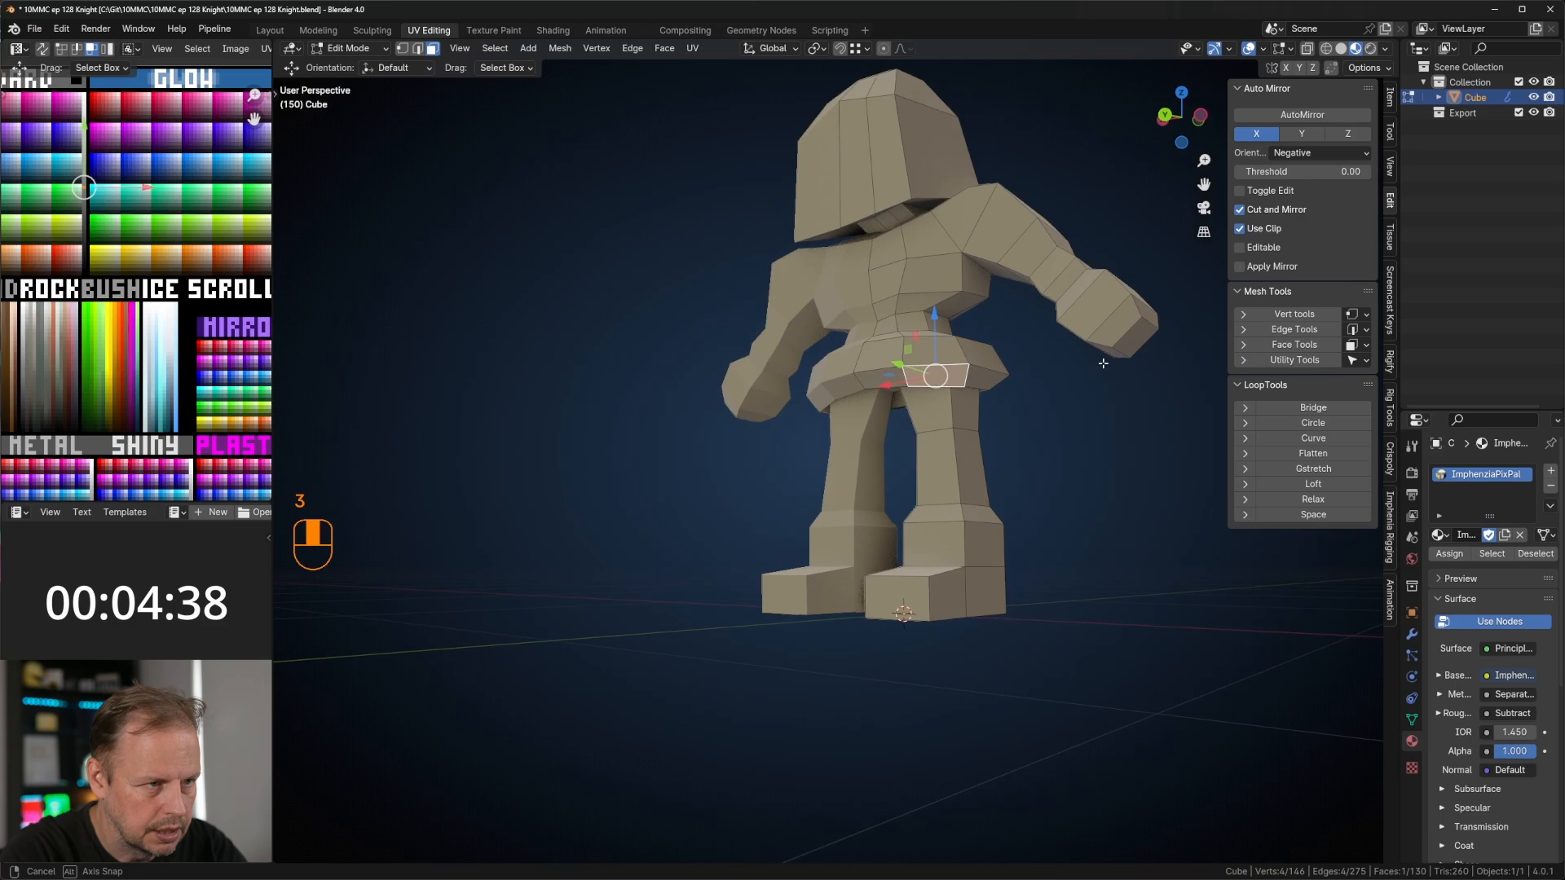
pyautogui.keyDown('shift'); pyautogui.click(903, 374); pyautogui.keyUp('shift')
pyautogui.moveTo(903, 374); pyautogui.dragTo(1060, 380, button='middle')
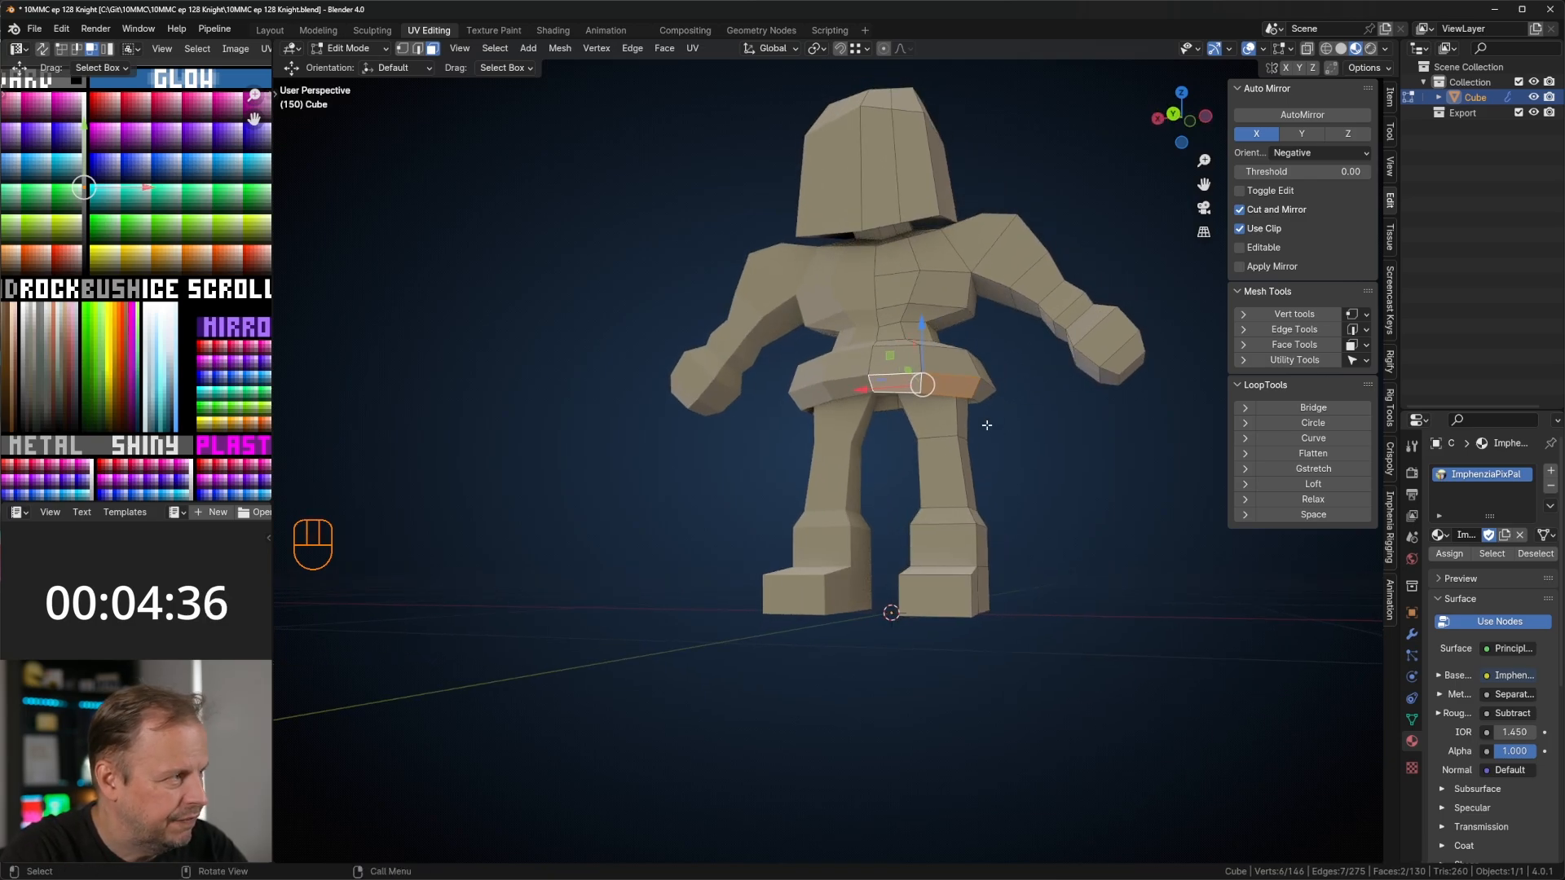
pyautogui.moveTo(986, 425); pyautogui.dragTo(985, 361, button='middle')
pyautogui.scroll(2, 1073, 420)
pyautogui.press('e')
pyautogui.click(1083, 436)
pyautogui.hotkey('ctrl', 'z')
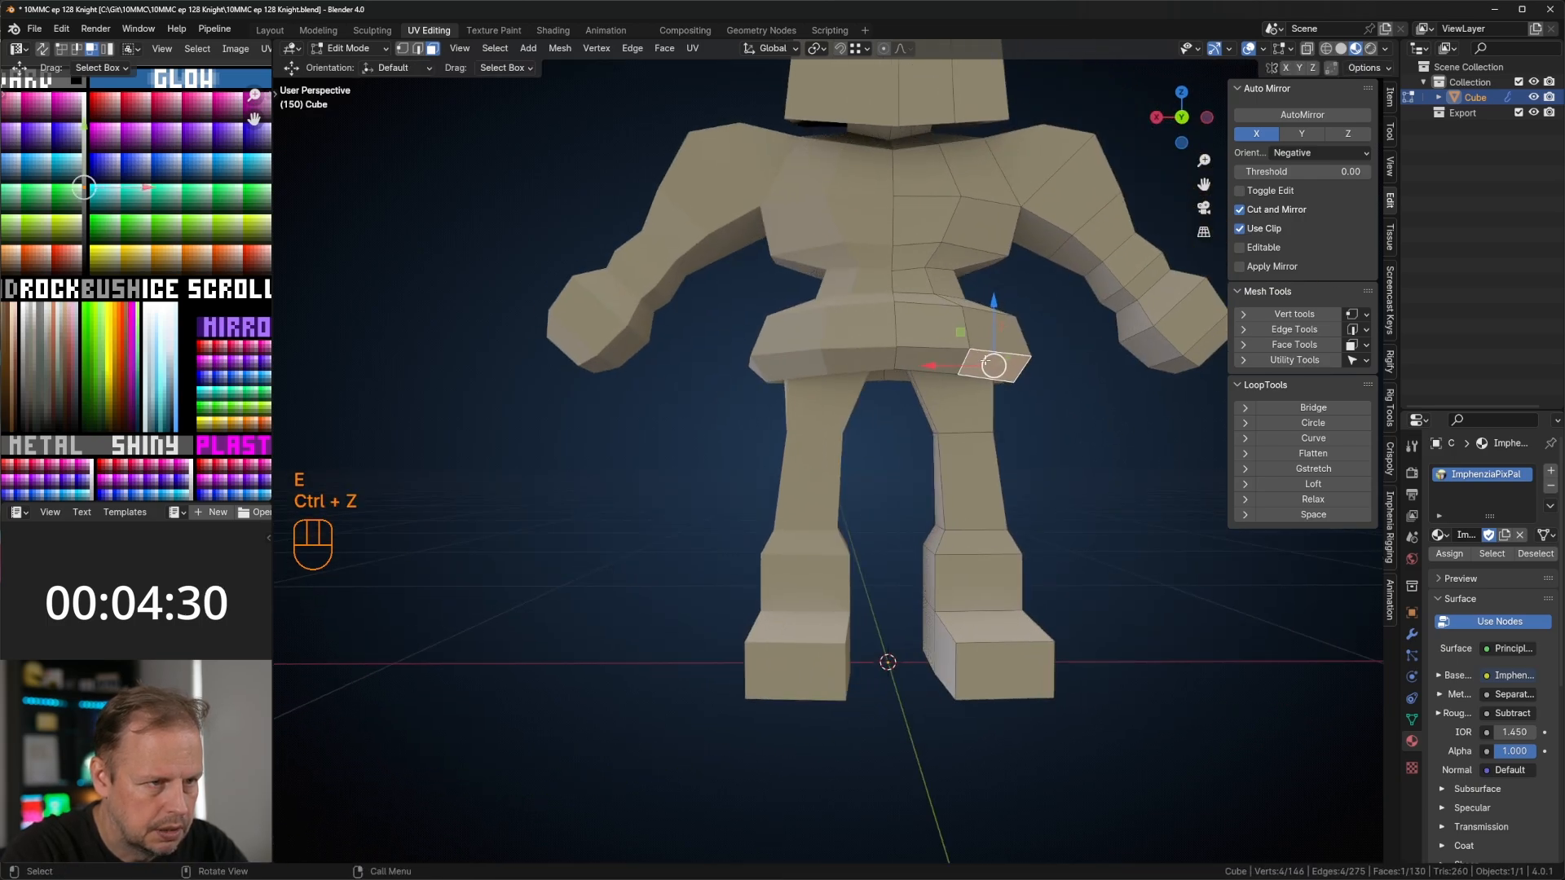
# Step: Shift the vertical edge on the lower front skirt about 0.064 m in X and extrude the widened face into a flap
pyautogui.click(922, 369)
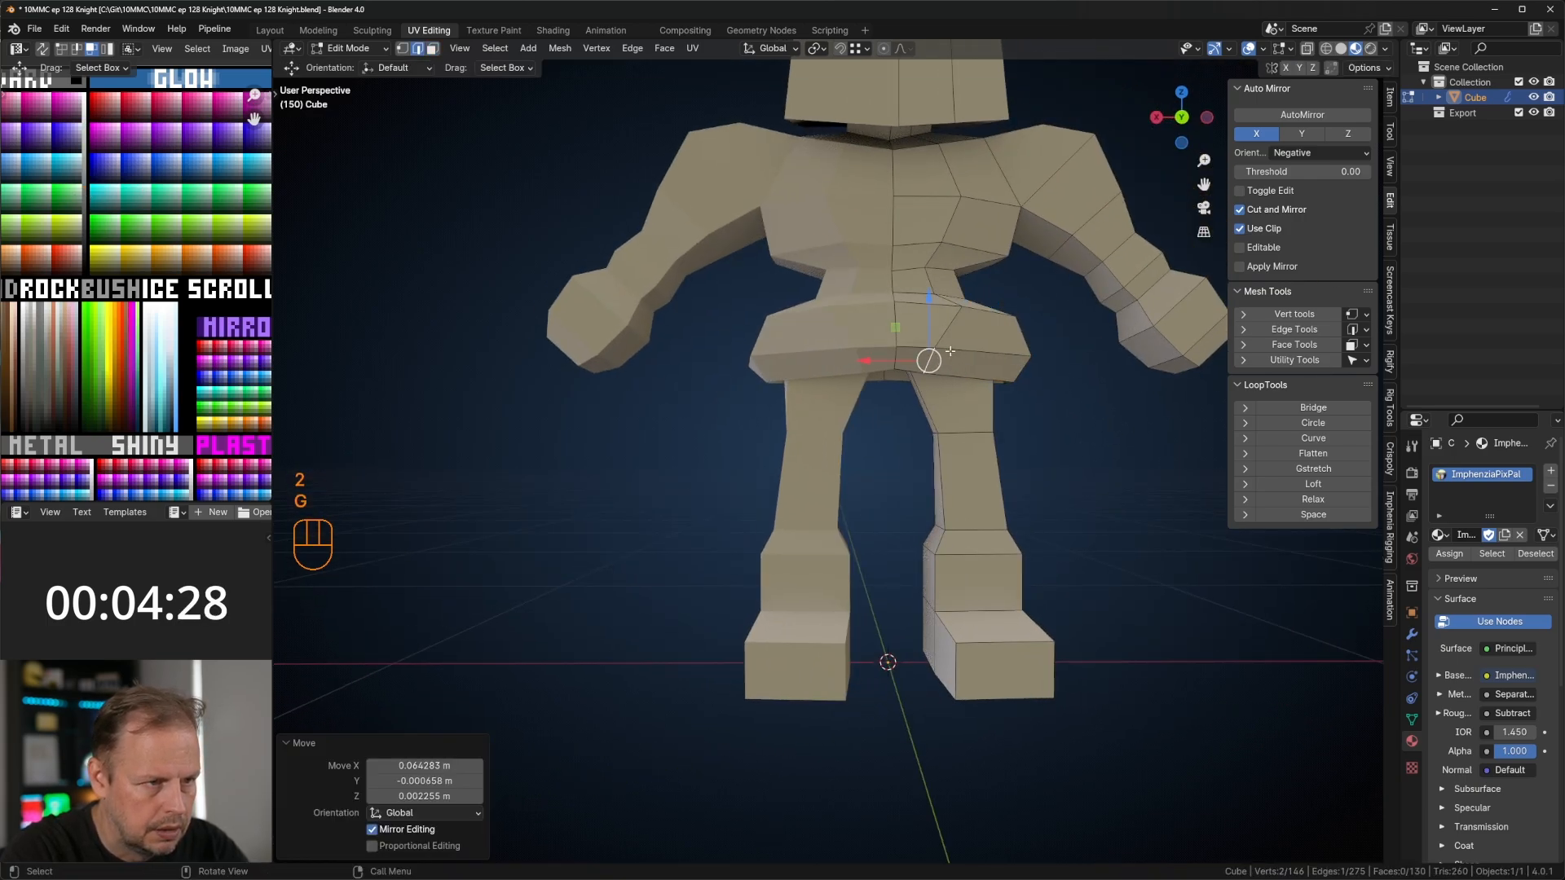
pyautogui.moveTo(950, 352); pyautogui.dragTo(1002, 365, button='middle')
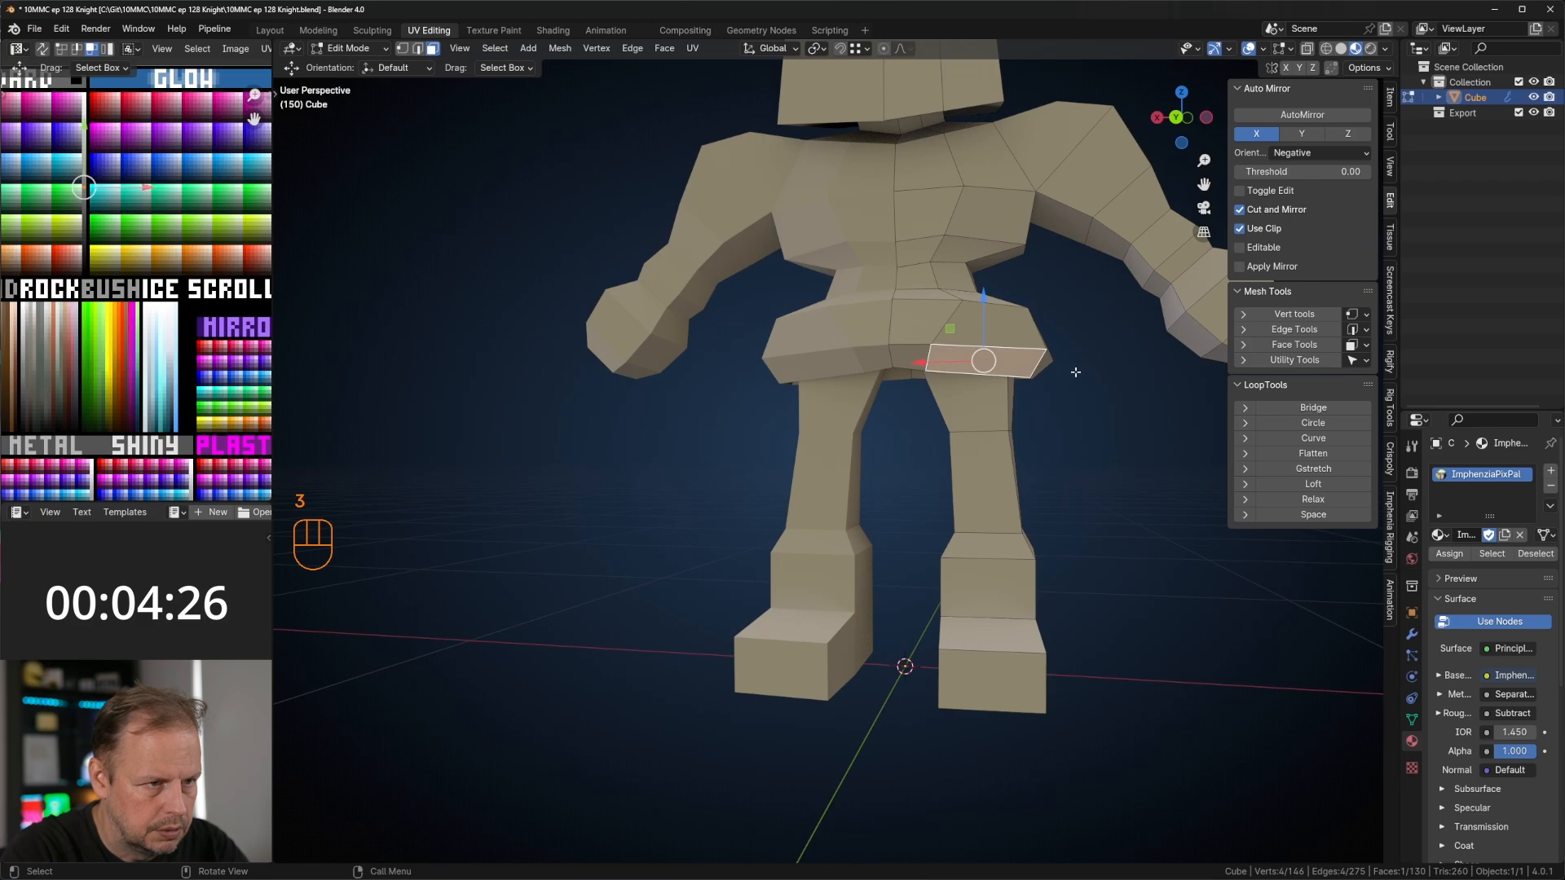
pyautogui.press('e')
pyautogui.click(1058, 414)
# Step: Scale and reposition the end of the front skirt flap
pyautogui.moveTo(1058, 414); pyautogui.dragTo(852, 347, button='middle')
pyautogui.press('s')
pyautogui.click(949, 387)
pyautogui.press('g')
pyautogui.click(995, 419)
# Step: Extrude the rear skirt face downward into a back flap, rotating and moving its lower end
pyautogui.click(930, 319)
pyautogui.press('e')
pyautogui.click(967, 423)
pyautogui.moveTo(967, 423)
pyautogui.mouseDown(button='middle')
pyautogui.moveTo(1088, 402)
pyautogui.moveTo(990, 407)
pyautogui.mouseUp(button='middle')
pyautogui.press('r')
pyautogui.click(1069, 419)
pyautogui.press('g')
pyautogui.click(1058, 430)
# Step: Reshape the rear skirt flap by moving its edges
pyautogui.press('2')
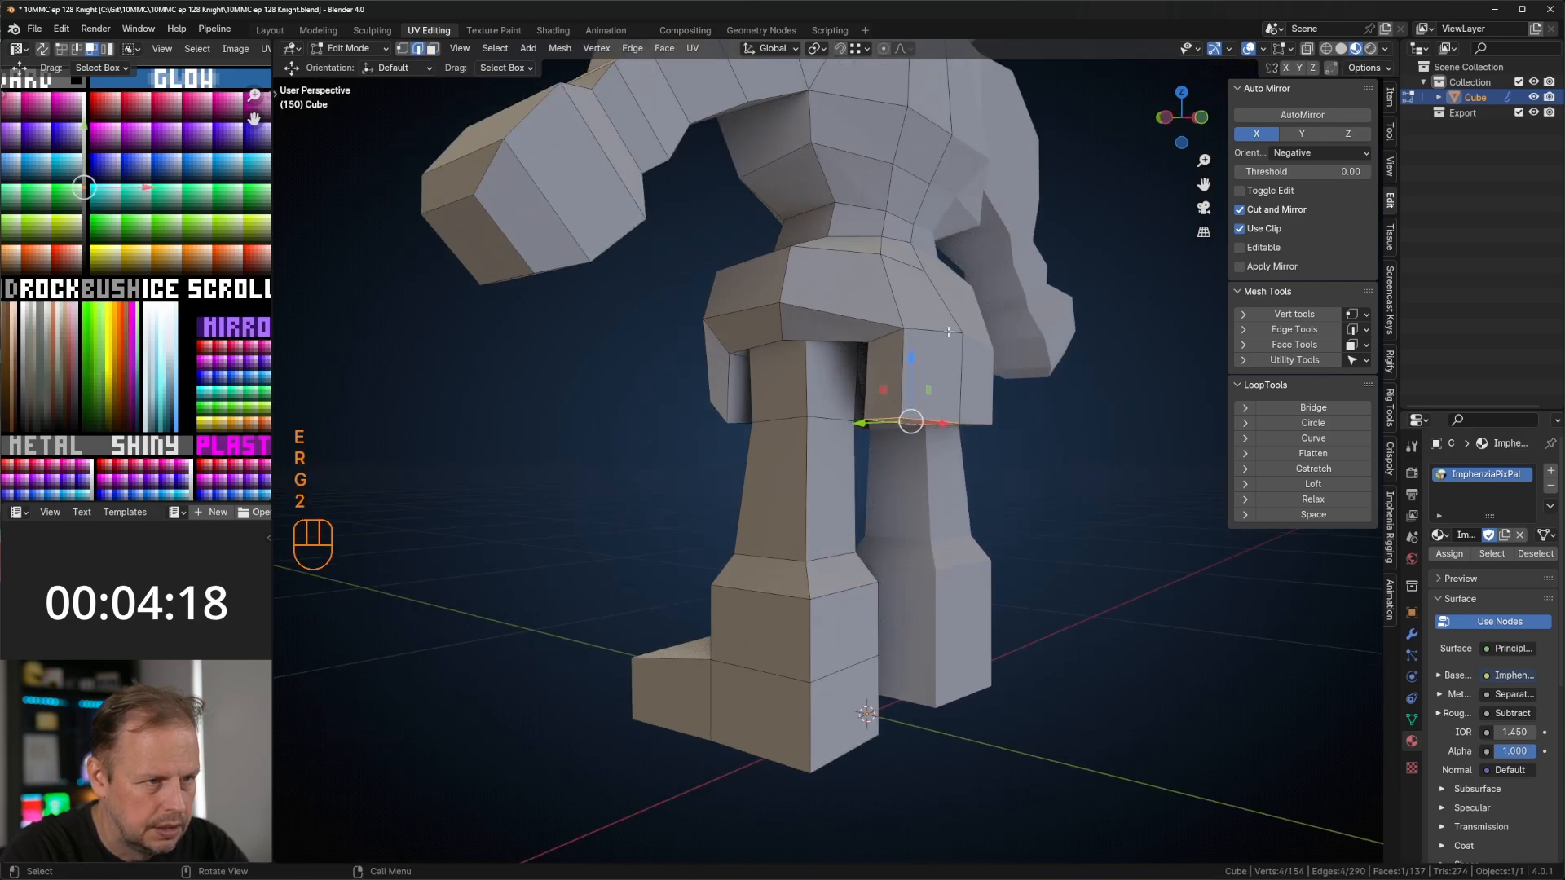
pyautogui.moveTo(948, 331); pyautogui.dragTo(1056, 379, button='middle')
pyautogui.press('g')
pyautogui.click(1010, 339)
pyautogui.press('2')
pyautogui.click(983, 325)
pyautogui.press('g')
pyautogui.click(979, 327)
# Step: Extrude the two top shoulder faces along their normals by about 0.058 m to form a shoulder pad
pyautogui.scroll(-5, 982, 329)
pyautogui.press('3')
pyautogui.moveTo(978, 341); pyautogui.dragTo(729, 426, button='middle')
pyautogui.press('3')
pyautogui.keyDown('shift'); pyautogui.click(796, 416); pyautogui.keyUp('shift')
pyautogui.moveTo(742, 352); pyautogui.dragTo(883, 414, button='middle')
pyautogui.hotkey('ctrl', 'z')
pyautogui.click(907, 430)
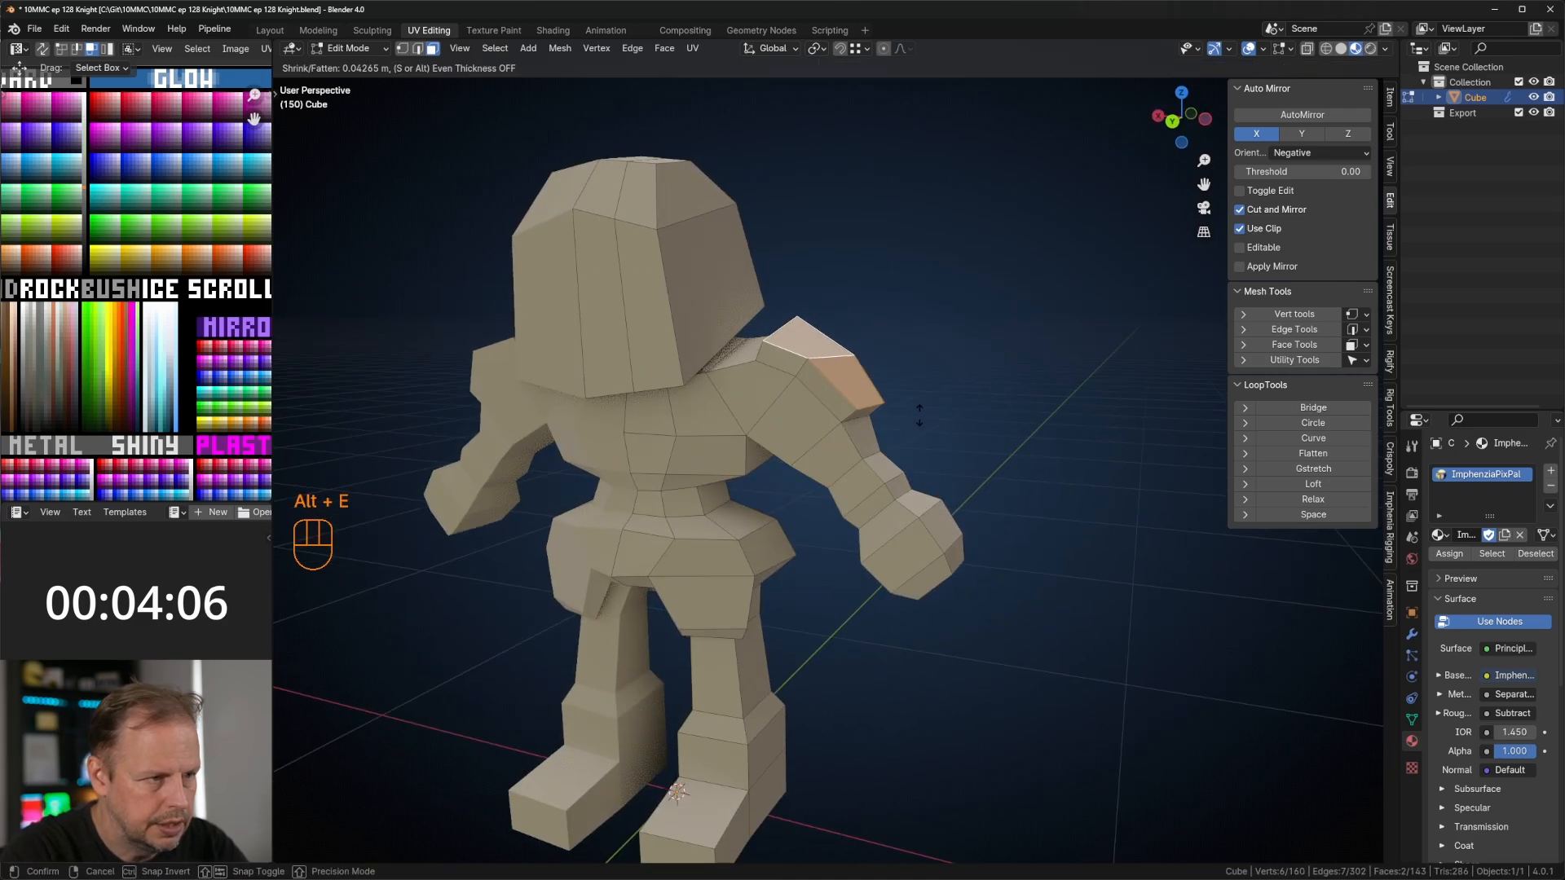
pyautogui.click(962, 363)
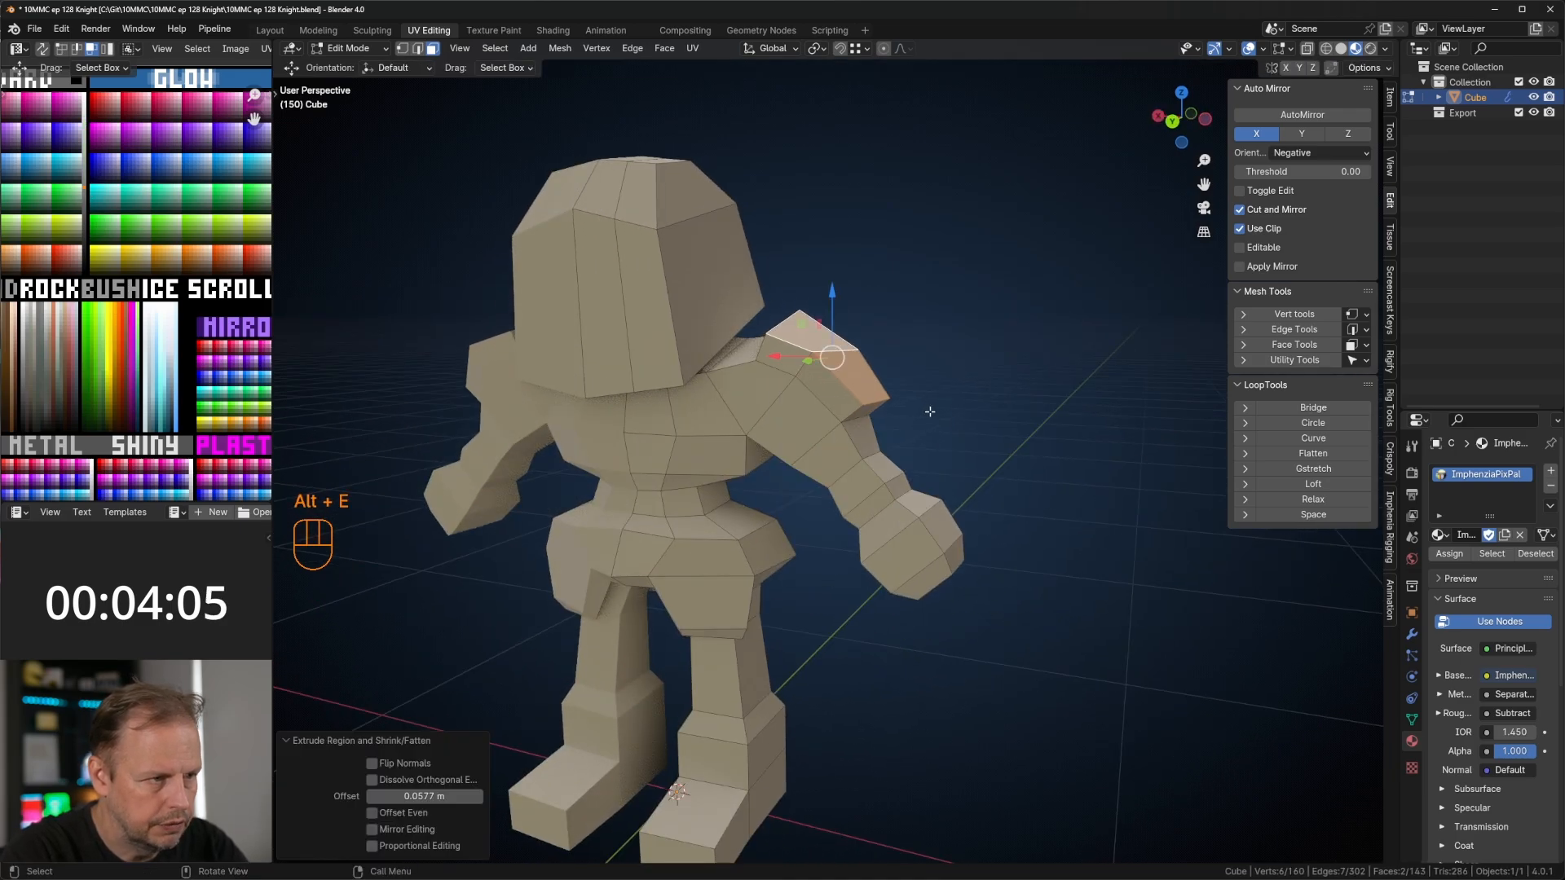
# Step: Extrude the front side faces of the shoulder pad and move them into position
pyautogui.click(848, 389)
pyautogui.keyDown('shift'); pyautogui.click(803, 357); pyautogui.keyUp('shift')
pyautogui.moveTo(807, 359); pyautogui.dragTo(908, 367, button='middle')
pyautogui.press('e')
pyautogui.click(868, 392)
pyautogui.press('g')
pyautogui.click(828, 373)
# Step: Extrude the rear side of the shoulder pad, move it about 0.046 m down, and rotate it
pyautogui.press('e')
pyautogui.click(789, 369)
pyautogui.press('g')
pyautogui.click(792, 381)
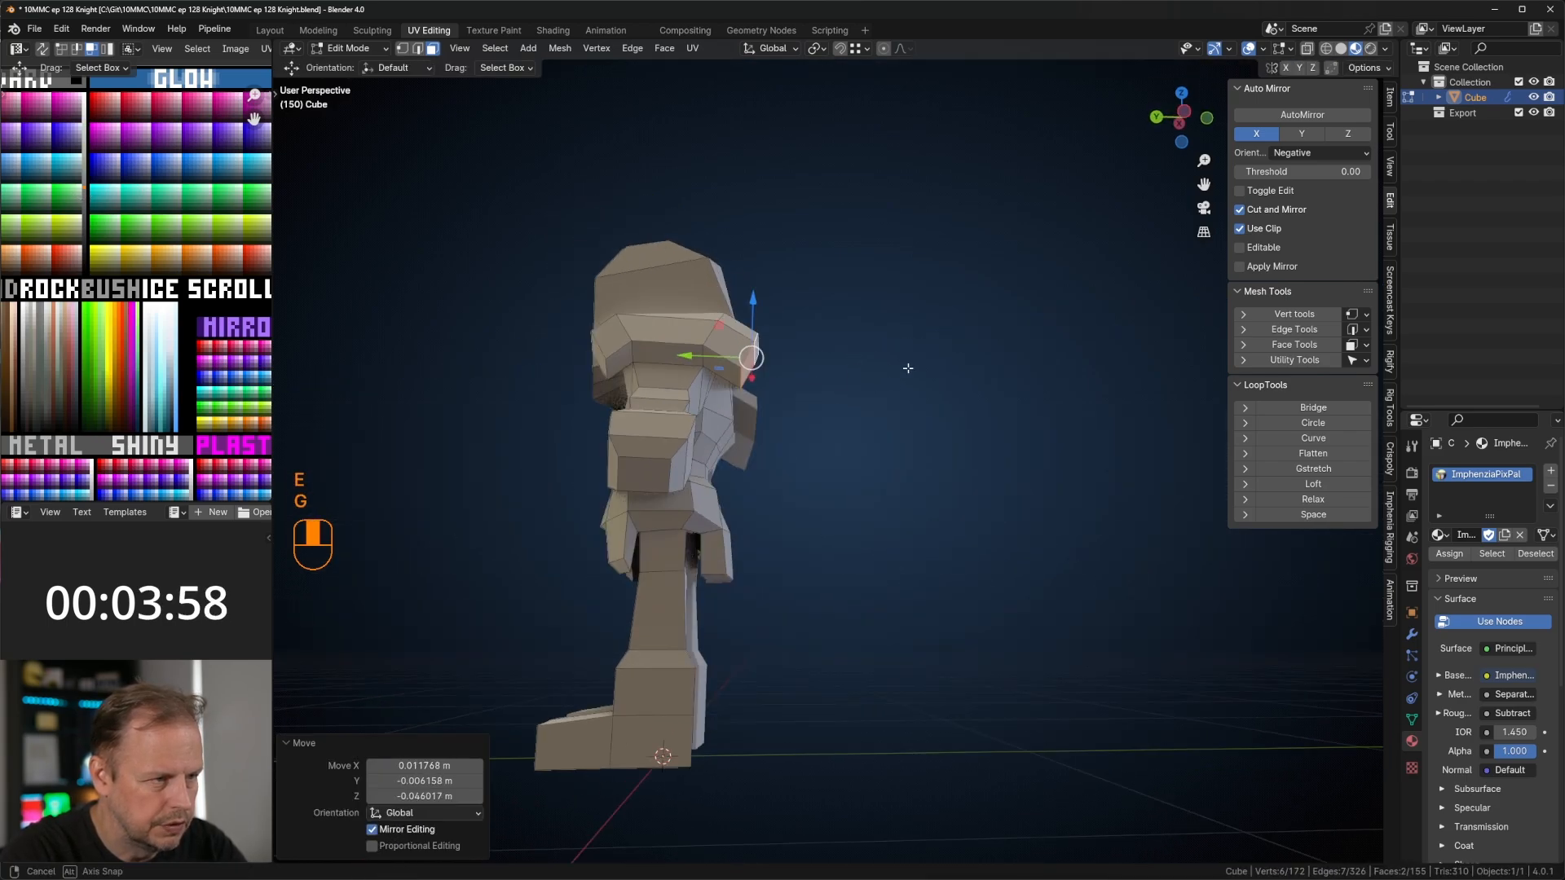
pyautogui.press('r')
pyautogui.click(902, 431)
pyautogui.click(872, 438)
pyautogui.moveTo(872, 439); pyautogui.dragTo(921, 468, button='middle')
# Step: Try to scale the edge loop around the wrist
pyautogui.press('2')
pyautogui.press('a')
pyautogui.press('a')
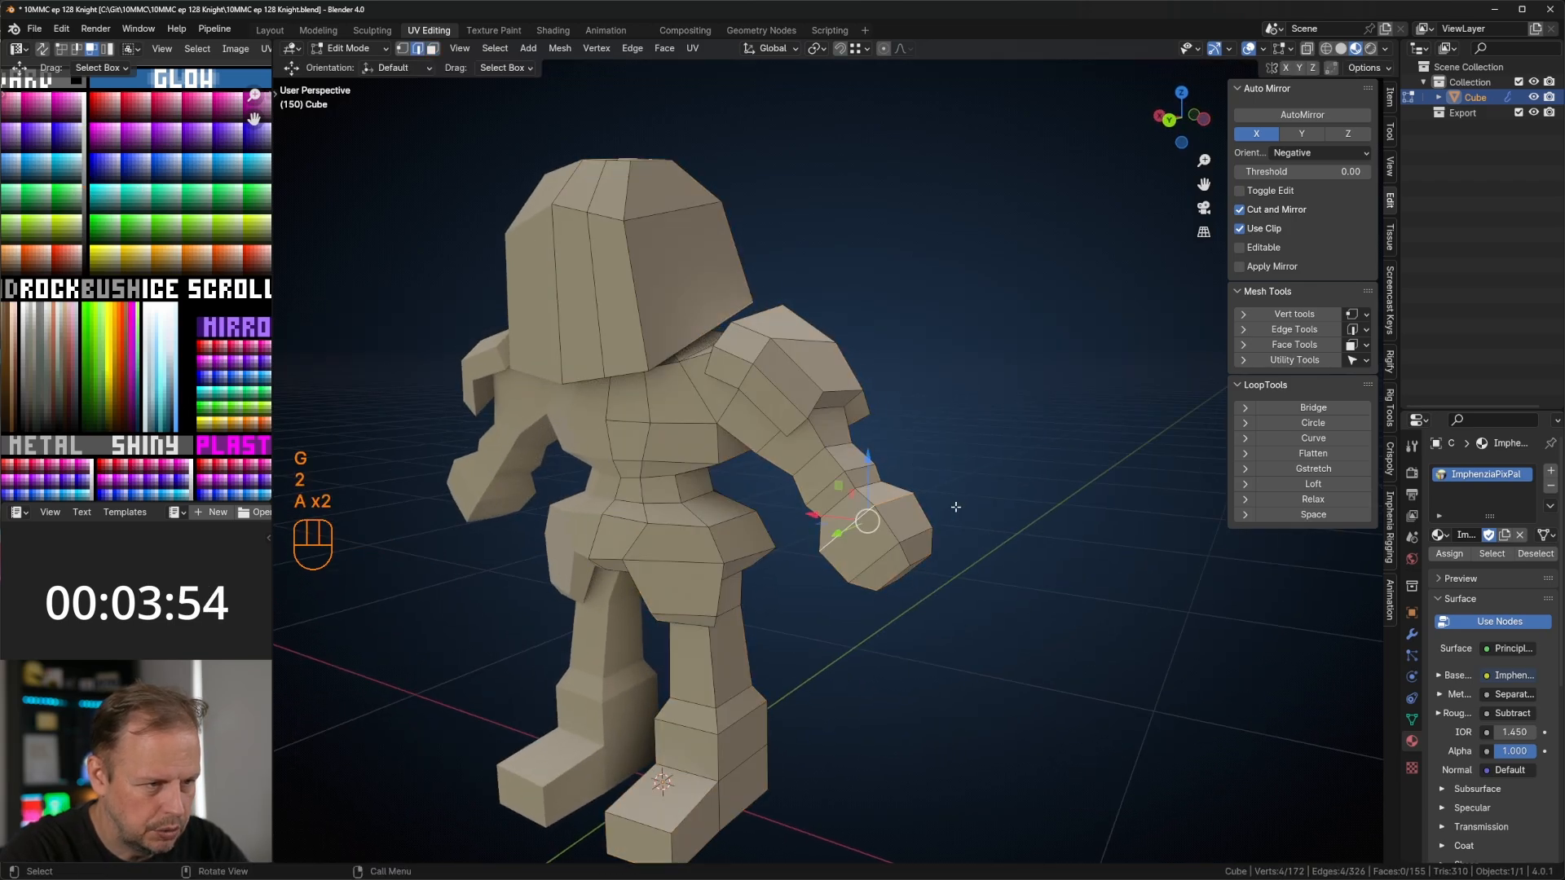
pyautogui.press('s')
pyautogui.click(938, 515)
pyautogui.hotkey('ctrl', 'z')
# Step: Extrude a forearm face about 0.049 m outward to start an arm guard and reposition it
pyautogui.press('3')
pyautogui.moveTo(944, 517); pyautogui.dragTo(892, 432, button='middle')
pyautogui.press('3')
pyautogui.click(821, 457)
pyautogui.press('e')
pyautogui.click(937, 459)
pyautogui.click(862, 429)
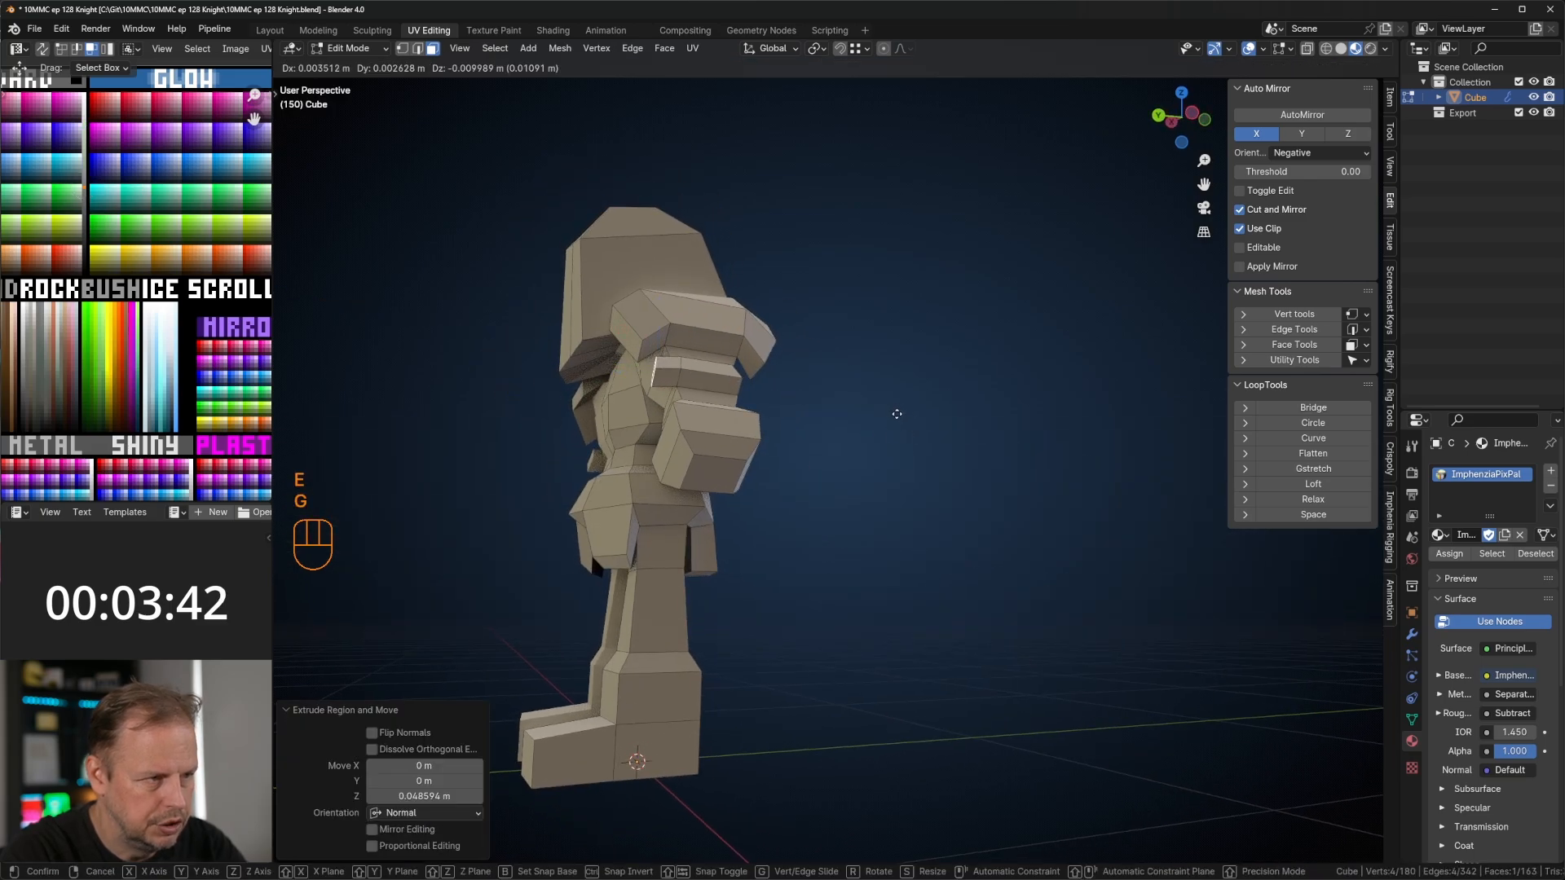
pyautogui.click(900, 428)
# Step: Extend the forearm guard with another extrusion and adjust the position of its end
pyautogui.press('g')
pyautogui.click(839, 364)
pyautogui.moveTo(840, 364); pyautogui.dragTo(739, 513, button='middle')
pyautogui.press('e')
pyautogui.click(751, 406)
pyautogui.click(781, 454)
pyautogui.press('g')
pyautogui.click(774, 448)
# Step: Reshape the front skirt flap by moving its edges and a corner vertex
pyautogui.scroll(2, 970, 457)
pyautogui.press('3')
pyautogui.click(941, 490)
pyautogui.scroll(-3, 978, 481)
pyautogui.scroll(2, 739, 513)
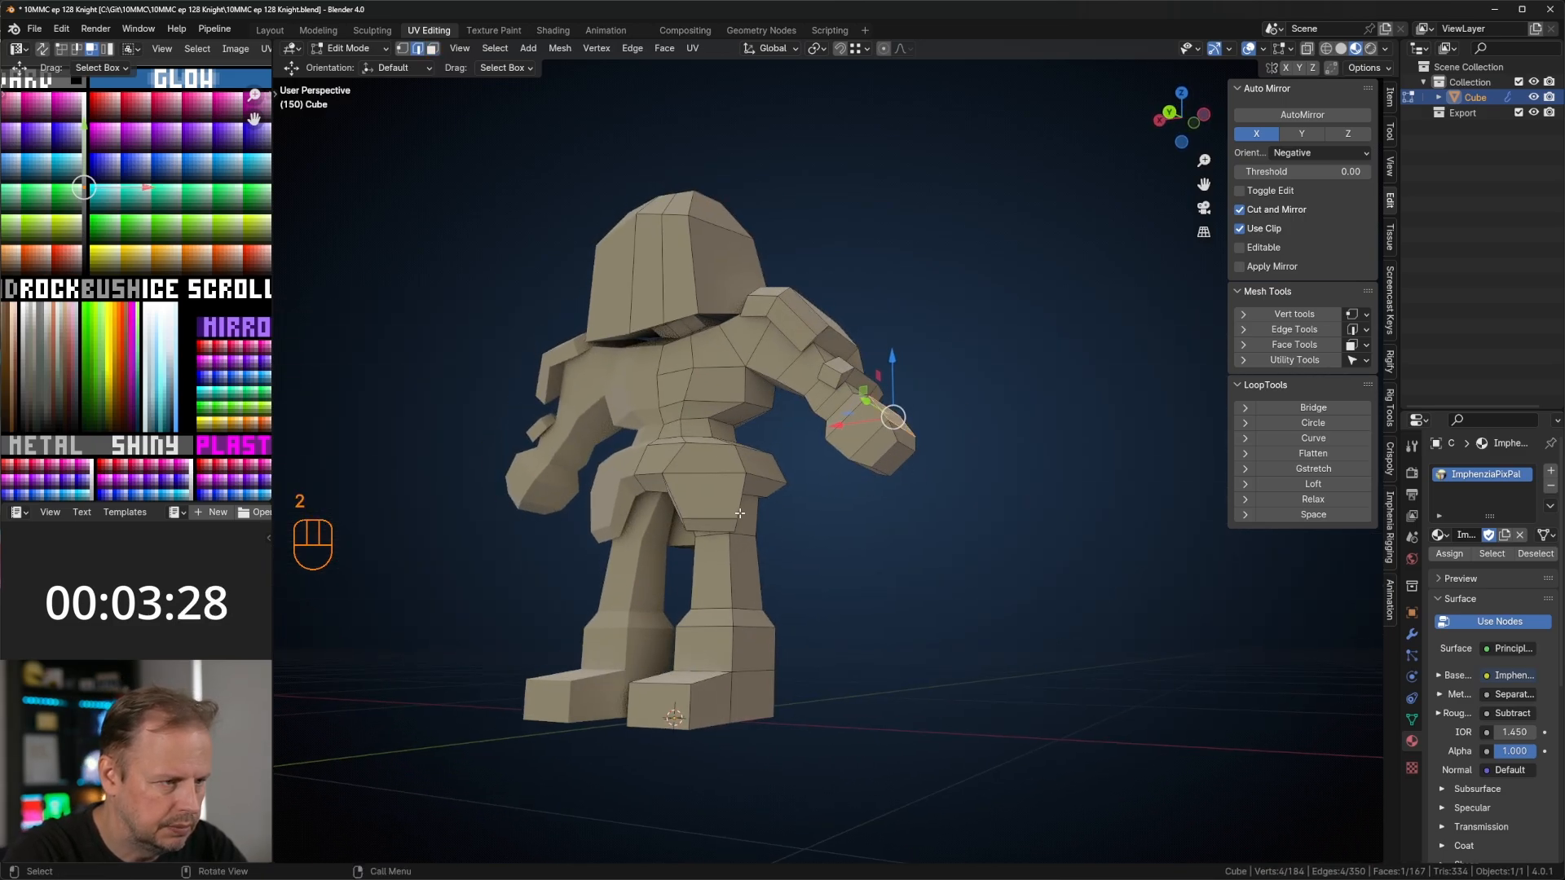
pyautogui.click(705, 519)
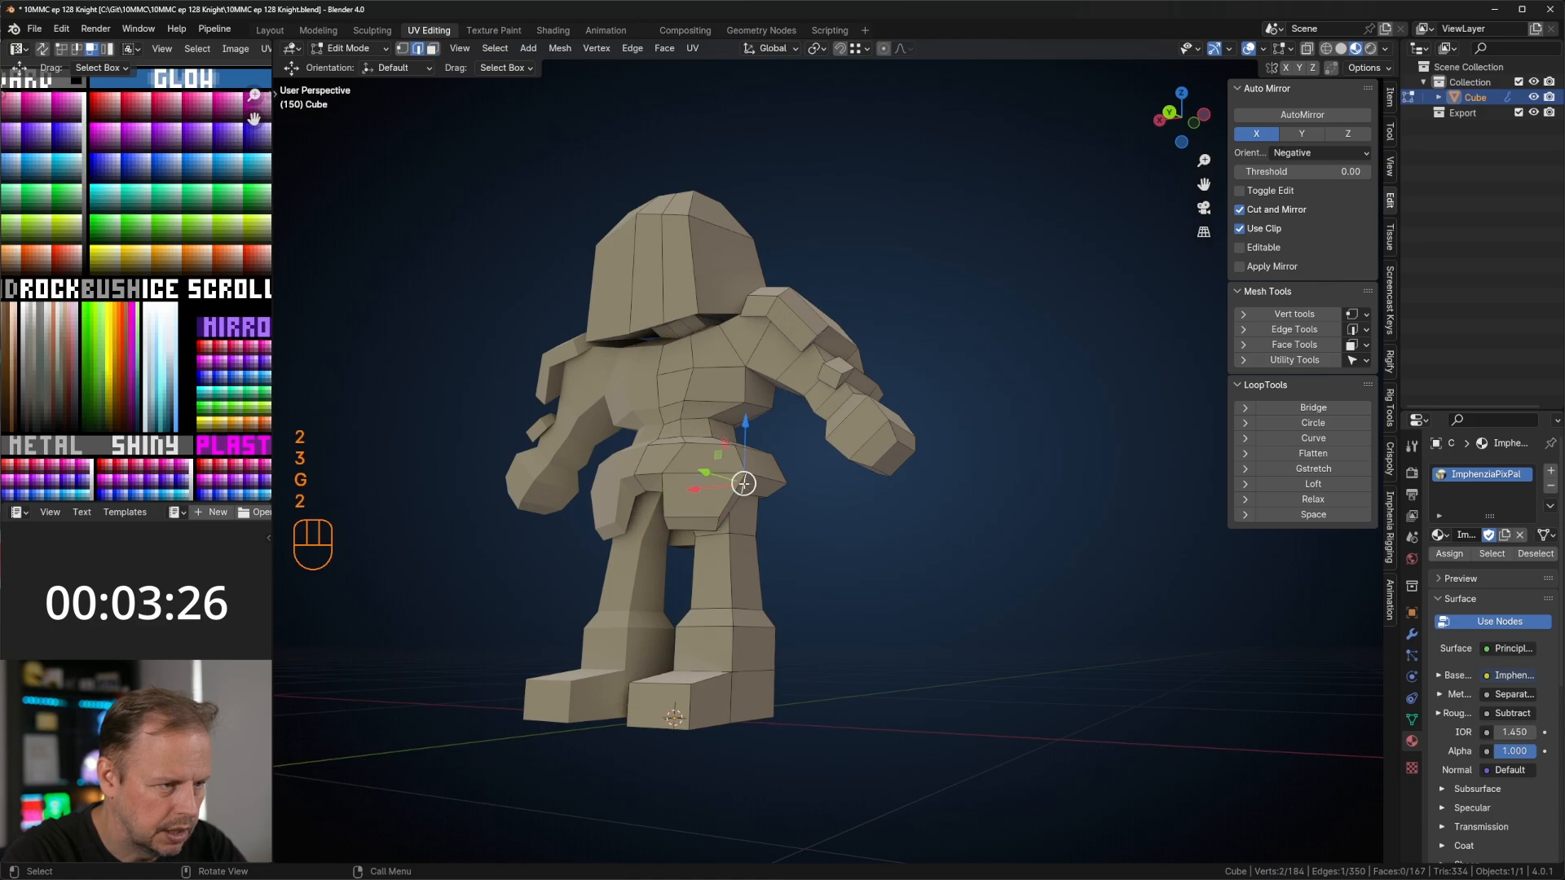
pyautogui.click(725, 483)
pyautogui.press('1')
pyautogui.moveTo(737, 483); pyautogui.dragTo(907, 393, button='middle')
pyautogui.click(783, 387)
pyautogui.press('g')
pyautogui.click(960, 434)
# Step: Move an upper edge on the side of the head
pyautogui.press('2')
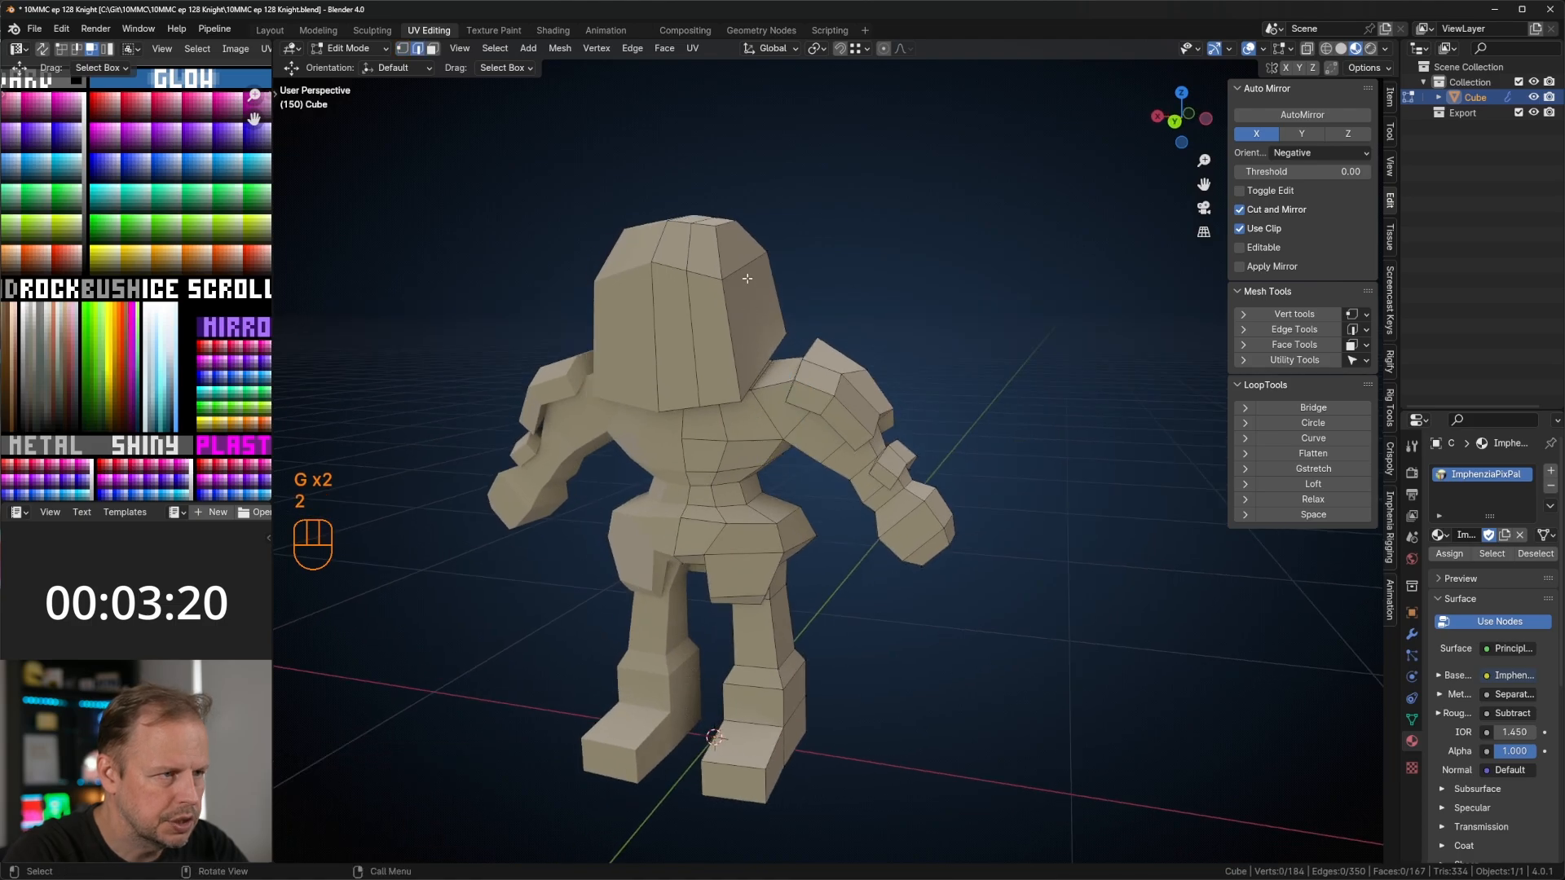
pyautogui.moveTo(748, 281); pyautogui.dragTo(775, 260, button='middle')
pyautogui.rightClick(797, 262)
pyautogui.press('g')
pyautogui.click(810, 264)
# Step: Scale the two side faces of the head narrower along Y
pyautogui.moveTo(879, 295); pyautogui.dragTo(670, 330, button='middle')
pyautogui.press('3')
pyautogui.press('s')
pyautogui.press('y')
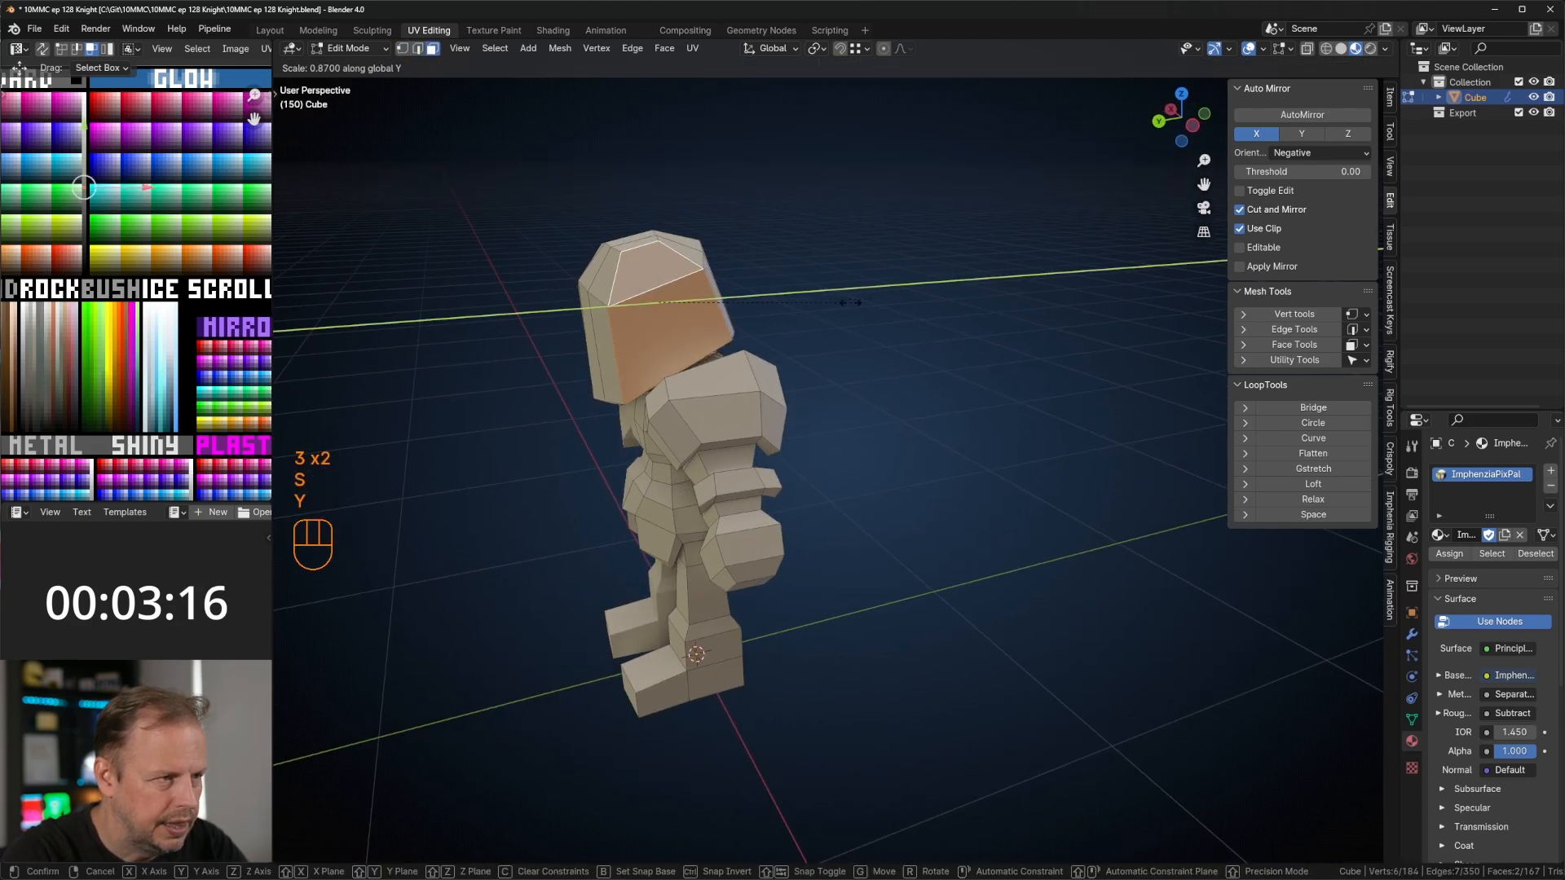
pyautogui.click(787, 315)
# Step: Try to move the side faces of the head about 0.029 m up and 0.015 m in X
pyautogui.press('g')
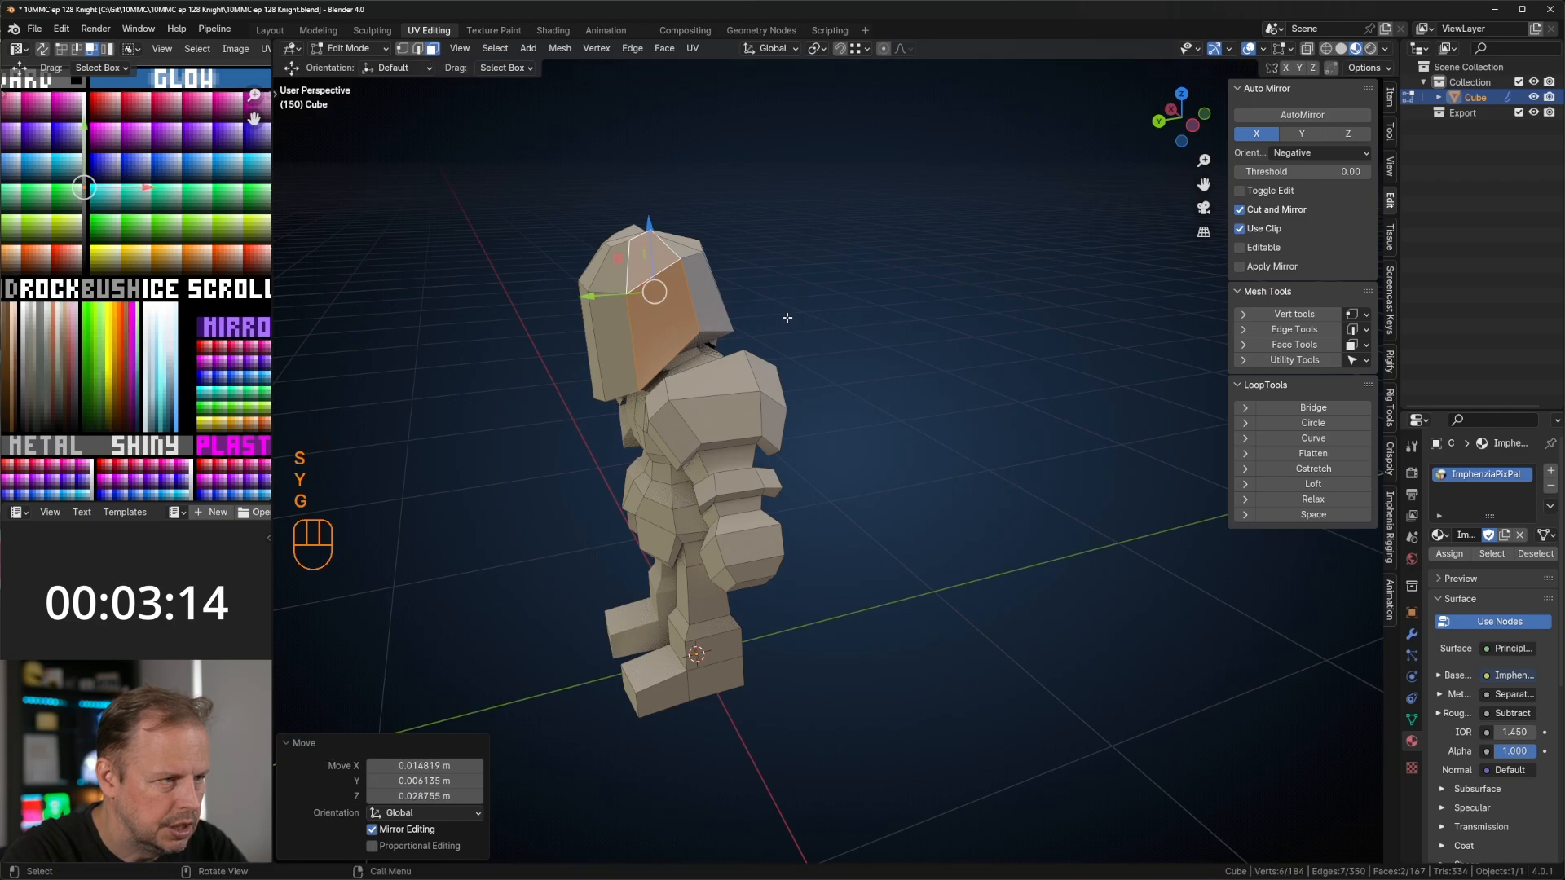
pyautogui.moveTo(786, 317); pyautogui.dragTo(846, 297, button='middle')
pyautogui.hotkey('ctrl', 'z')
# Step: Scale the side head faces along Z and move them about 0.005 m up and 0.004 m in negative Y
pyautogui.press('s')
pyautogui.press('z')
pyautogui.click(890, 313)
pyautogui.press('g')
pyautogui.click(848, 295)
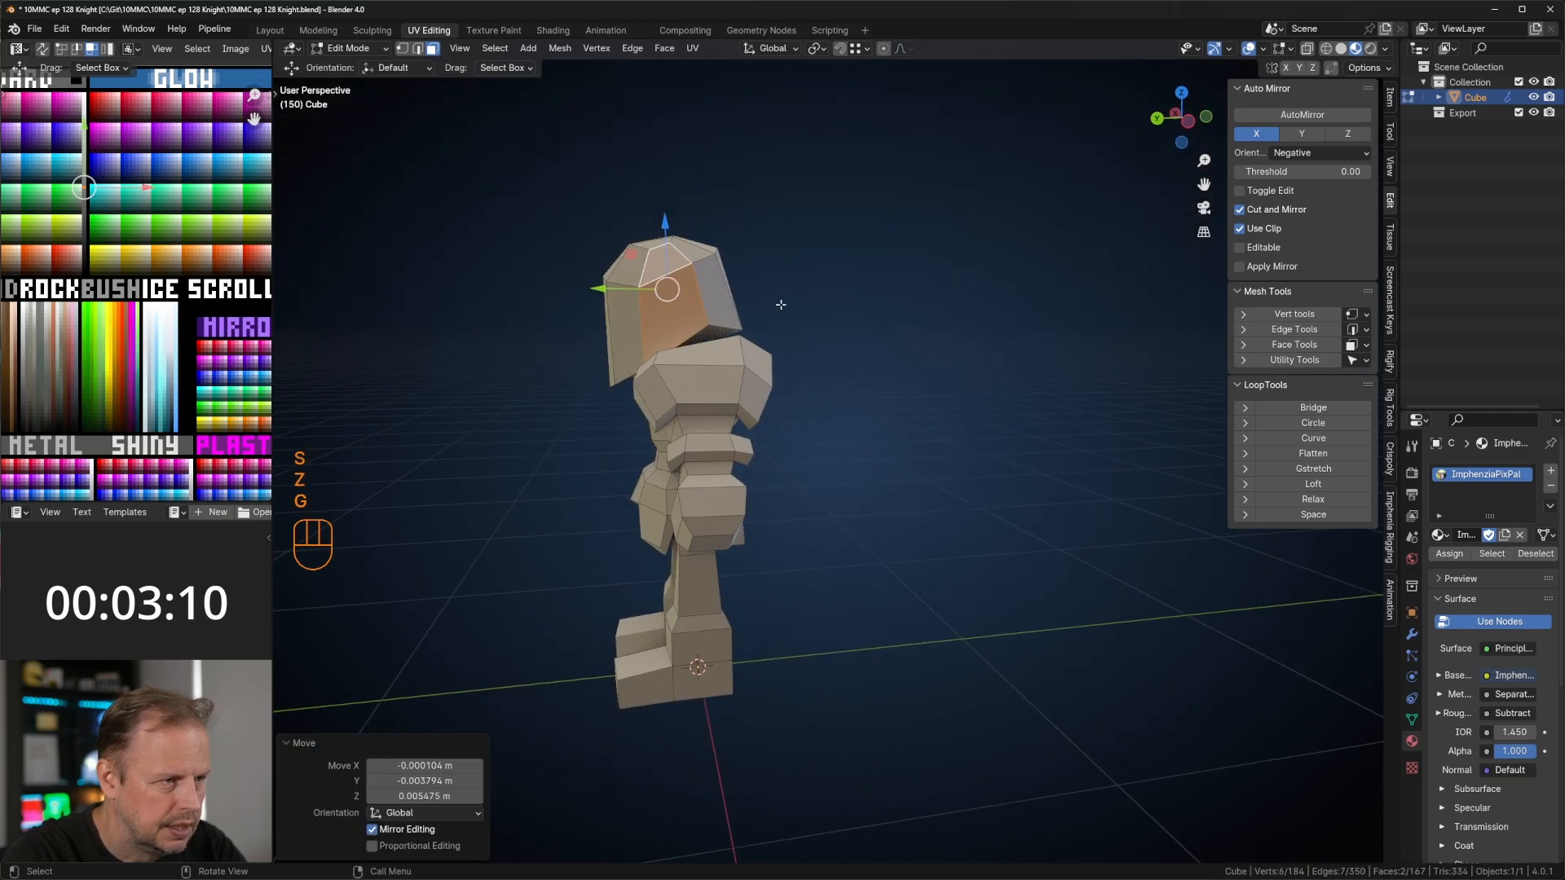
# Step: Reposition the lower rear vertex on the side of the head
pyautogui.press('1')
pyautogui.click(713, 326)
pyautogui.press('g')
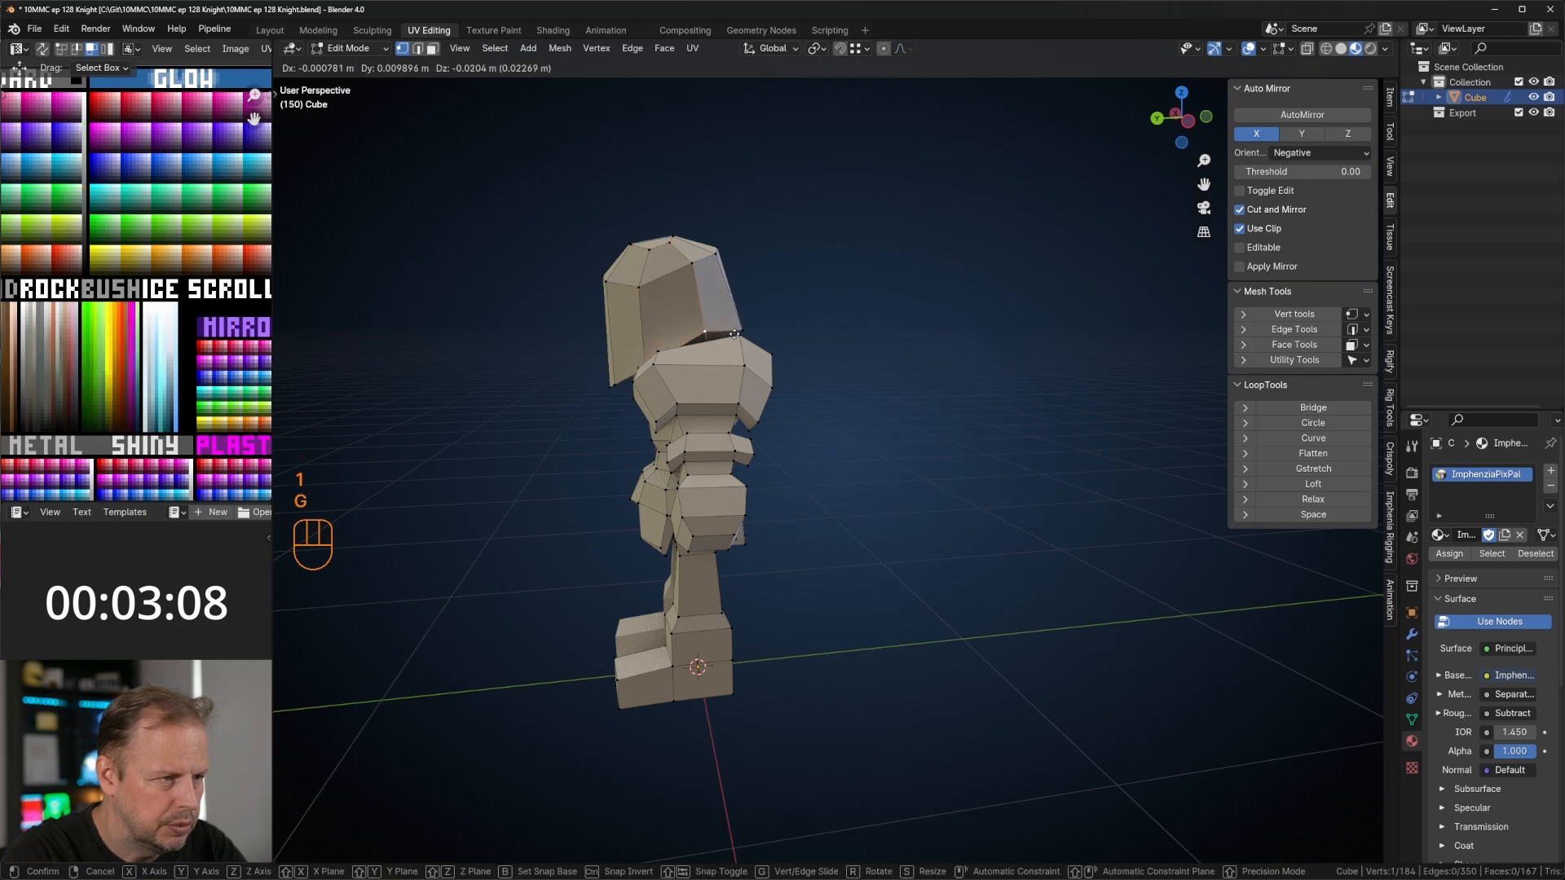
pyautogui.click(709, 340)
pyautogui.moveTo(709, 340); pyautogui.dragTo(845, 367, button='middle')
# Step: Move two edges on the crown of the head, the first about 0.008 m up and 0.003 m in negative Y
pyautogui.press('2')
pyautogui.click(750, 290)
pyautogui.press('g')
pyautogui.click(751, 285)
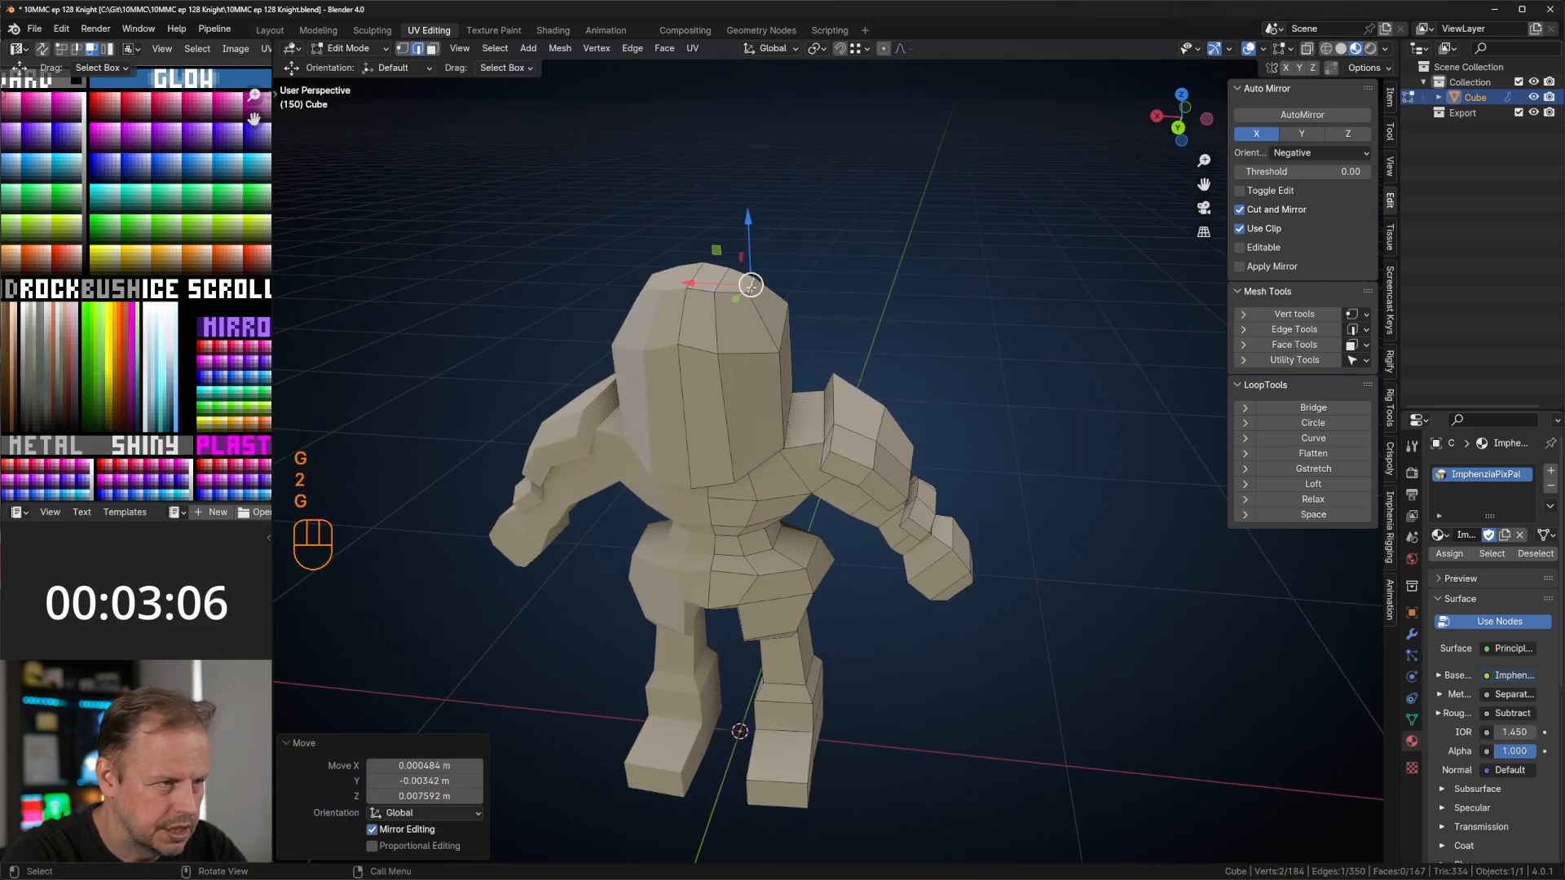
pyautogui.click(725, 284)
pyautogui.press('g')
pyautogui.click(717, 281)
# Step: Move the centre vertex on the upper front of the head to reshape the brow
pyautogui.press('1')
pyautogui.click(688, 346)
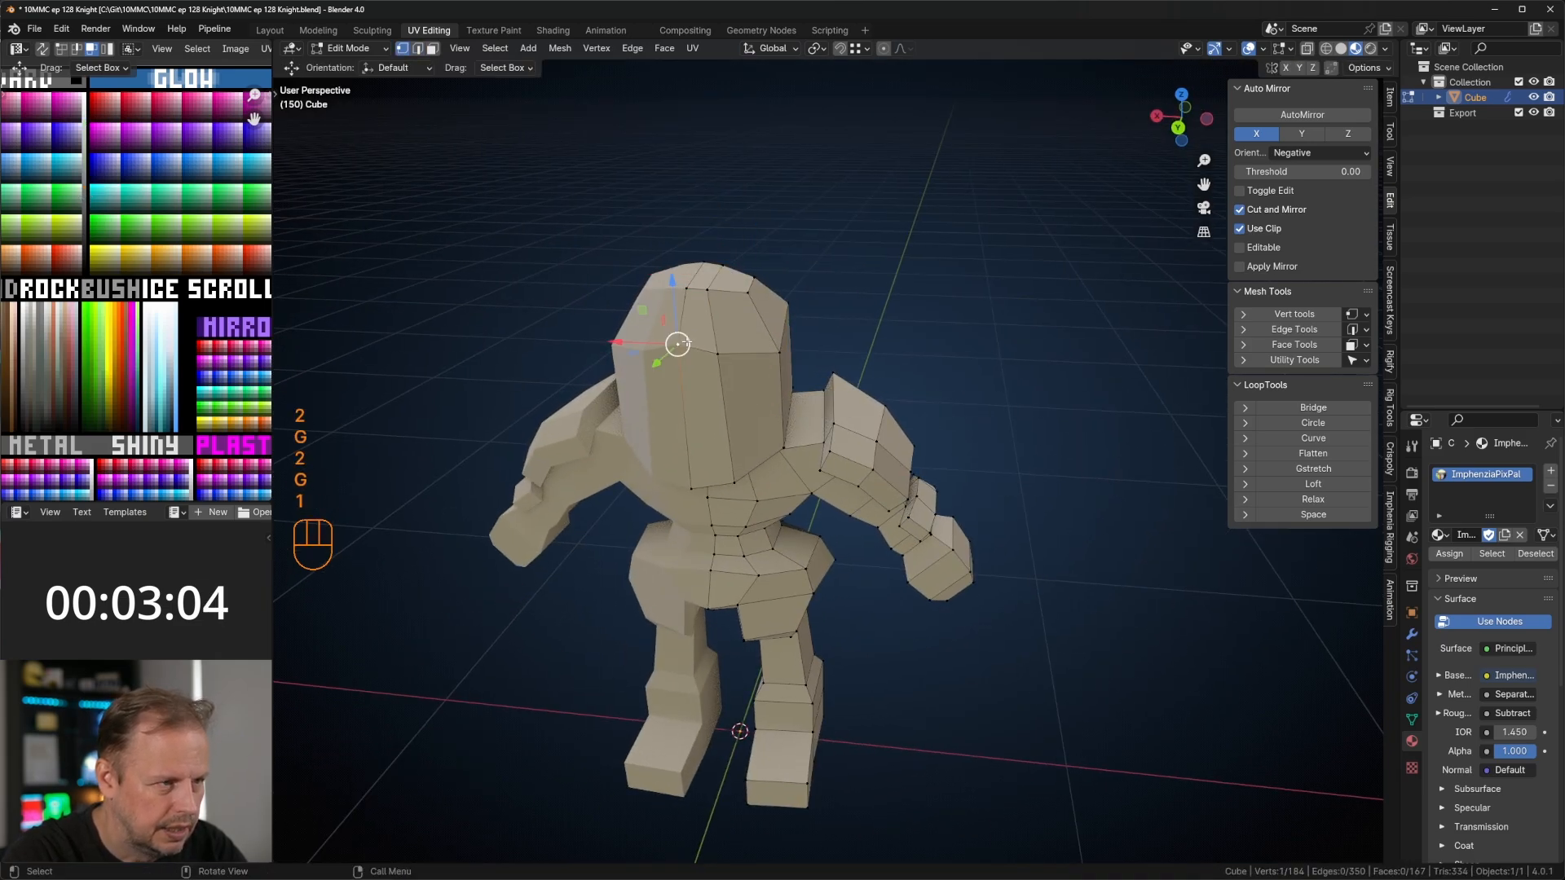
pyautogui.press('g')
pyautogui.click(687, 356)
# Step: Move the edge at the upper back of the head's side to refine the helmet's outline
pyautogui.moveTo(844, 366); pyautogui.dragTo(795, 321, button='middle')
pyautogui.press('2')
pyautogui.click(722, 245)
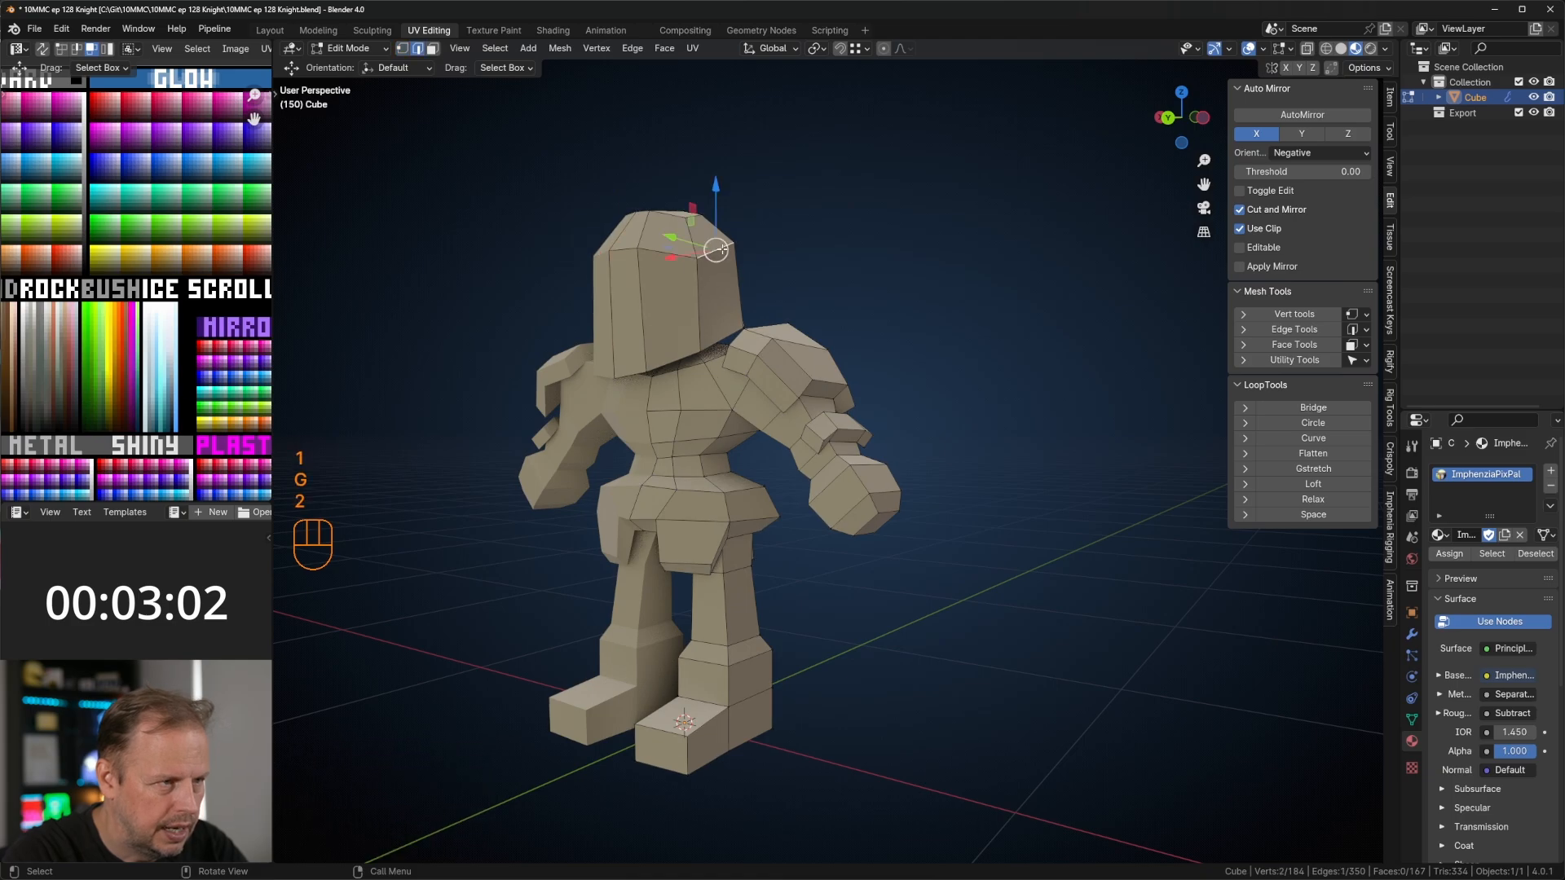
pyautogui.press('g')
pyautogui.click(711, 250)
# Step: Add two horizontal loop cuts around the helmet and slide two of the new edges on its front to shape the eye band
pyautogui.click(659, 301)
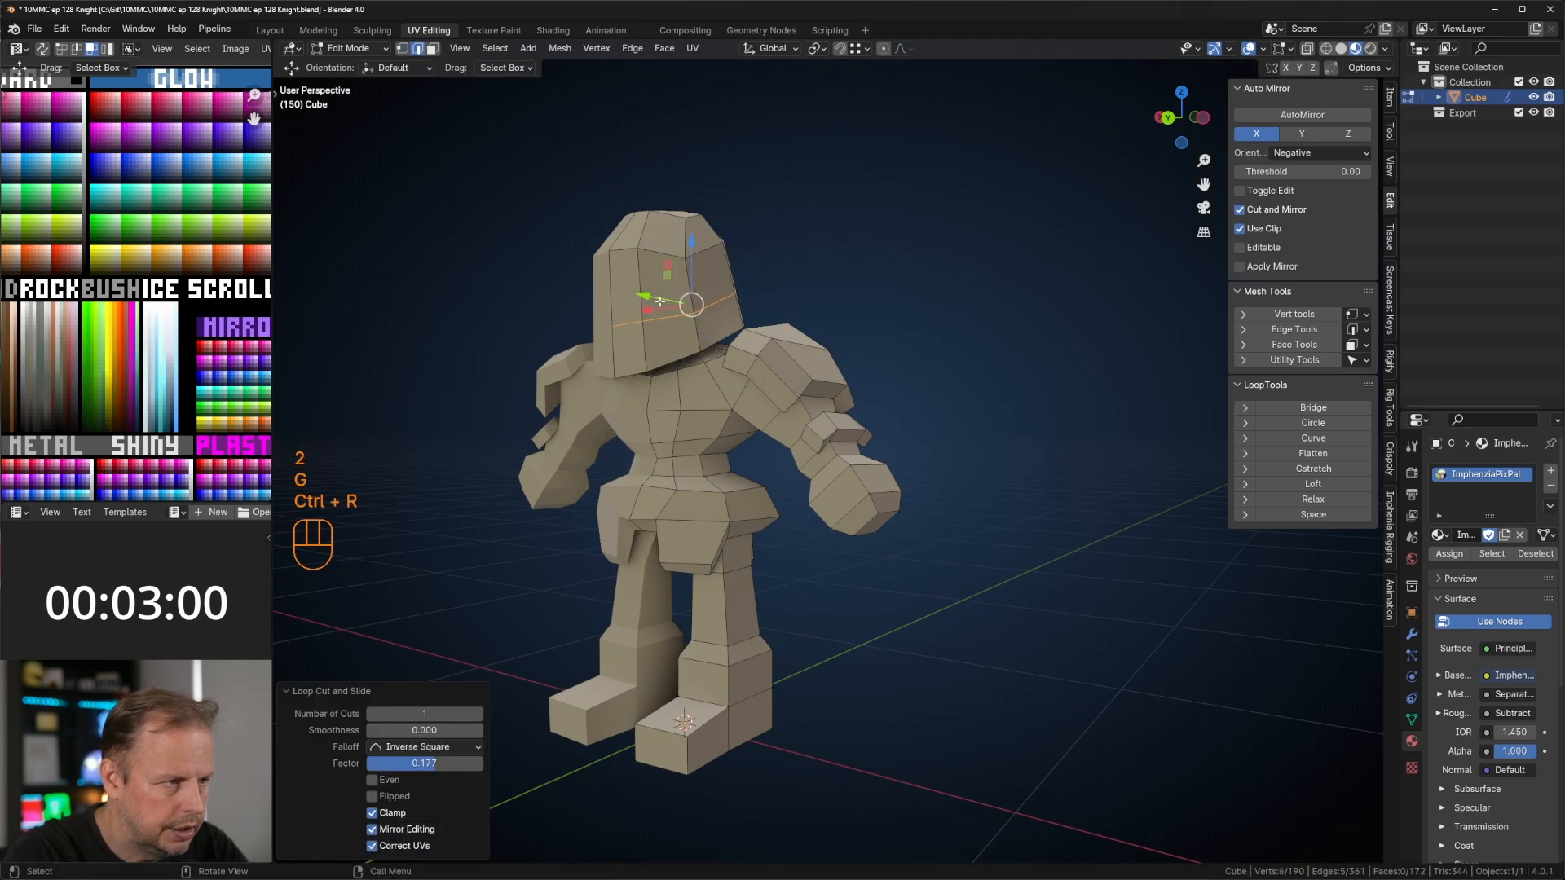
pyautogui.click(670, 278)
pyautogui.moveTo(636, 321); pyautogui.dragTo(796, 339, button='middle')
pyautogui.press('2')
pyautogui.click(636, 328)
pyautogui.keyDown('shift'); pyautogui.click(673, 323); pyautogui.keyUp('shift')
pyautogui.press('g')
pyautogui.press('g')
pyautogui.click(694, 314)
# Step: Move the short vertical edge in the helmet's eye band about 0.011 m outward along X
pyautogui.press('2')
pyautogui.click(792, 330)
pyautogui.press('g')
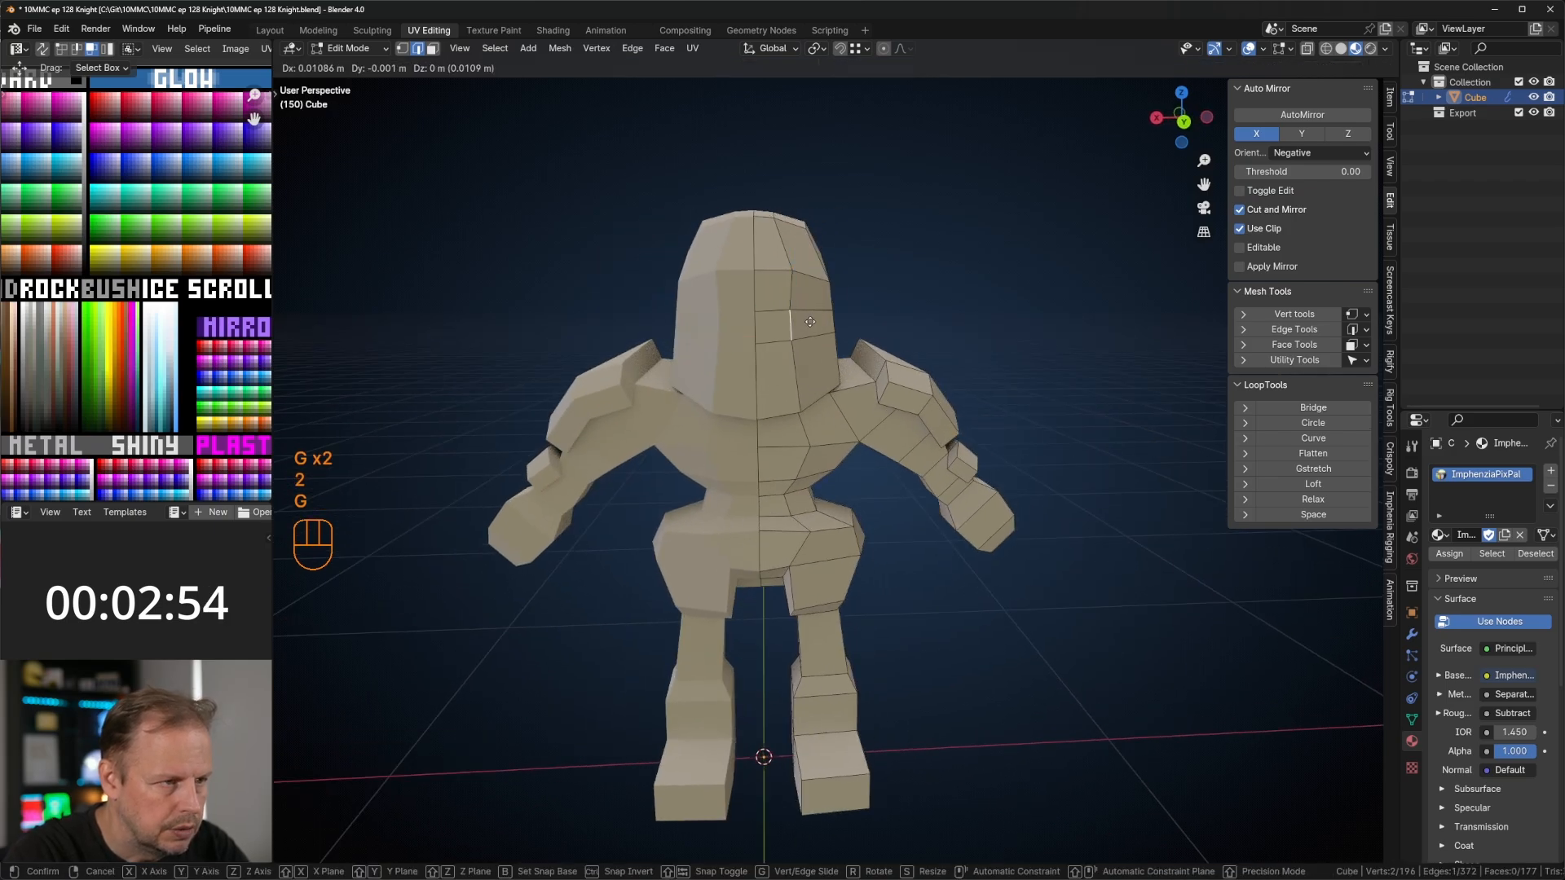
pyautogui.click(716, 307)
pyautogui.moveTo(716, 308)
pyautogui.mouseDown(button='middle')
pyautogui.moveTo(668, 320)
pyautogui.moveTo(706, 331)
pyautogui.mouseUp(button='middle')
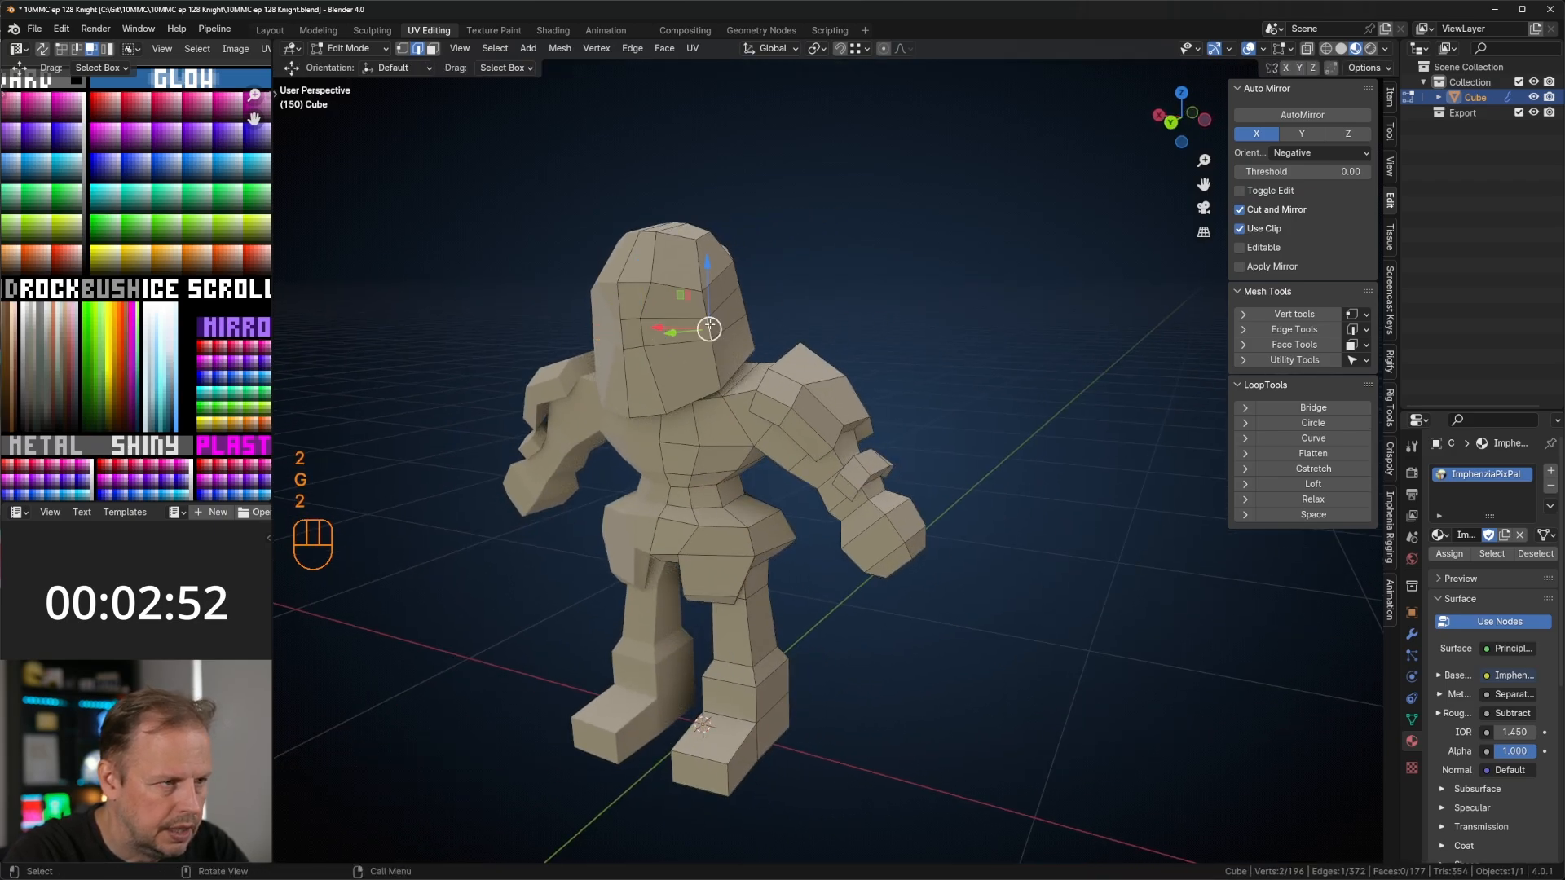
# Step: Inset the front eye-band face about 0.018 m and extrude it about 0.026 m inward to form the visor slit
pyautogui.press('3')
pyautogui.click(675, 326)
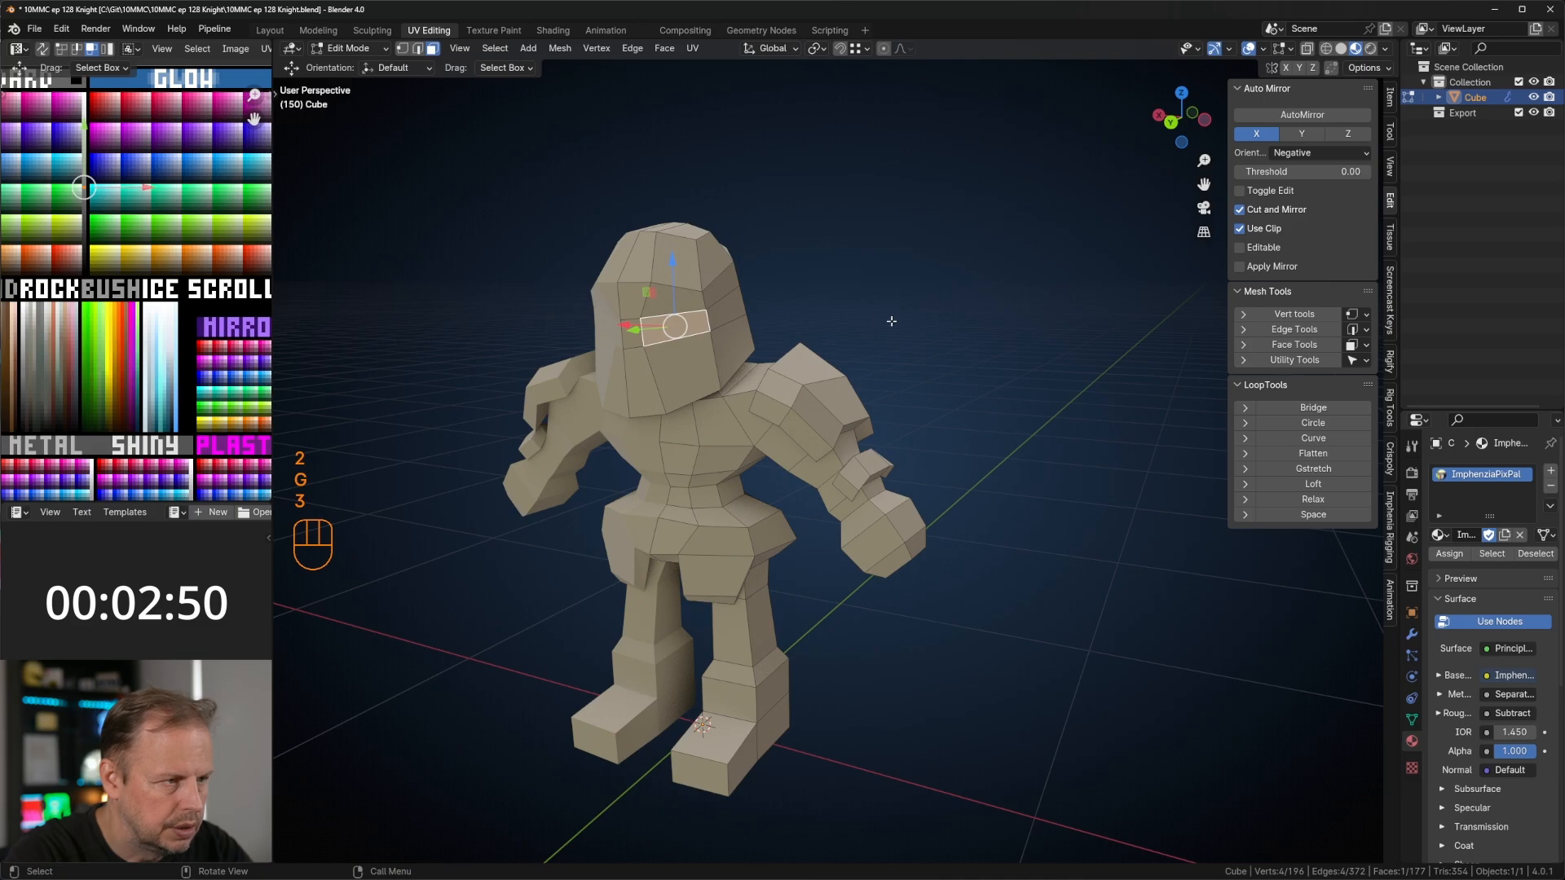
pyautogui.moveTo(891, 321)
pyautogui.mouseDown(button='middle')
pyautogui.moveTo(863, 339)
pyautogui.moveTo(916, 339)
pyautogui.moveTo(863, 332)
pyautogui.mouseUp(button='middle')
pyautogui.press('i')
pyautogui.click(922, 324)
pyautogui.press('e')
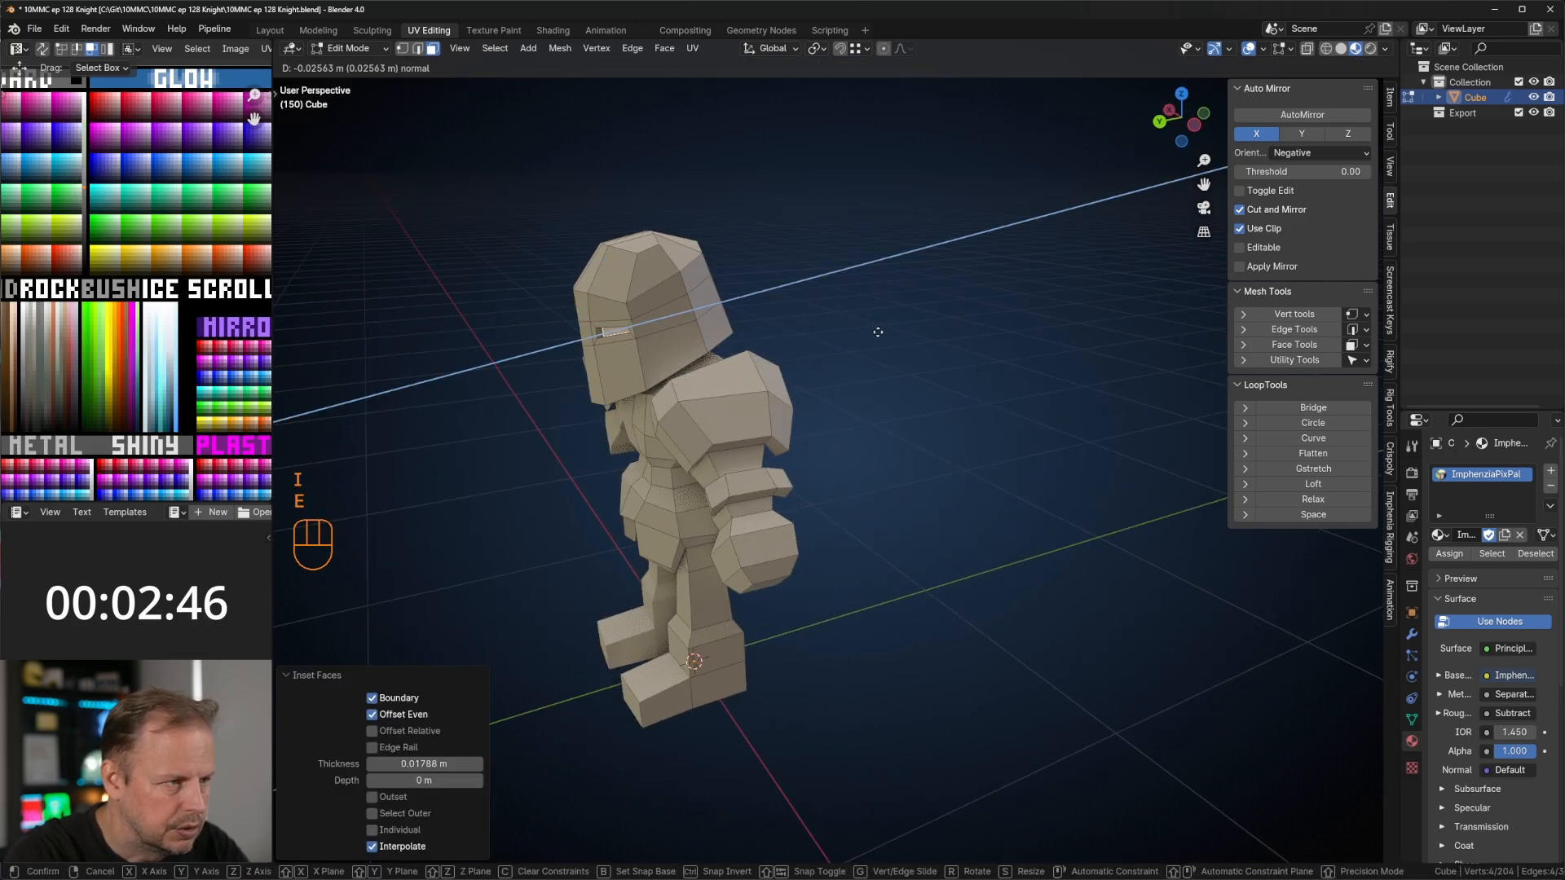
pyautogui.click(881, 332)
# Step: Move the recessed visor face's UVs onto the palette's black swatch and scale the slit geometry
pyautogui.press('a')
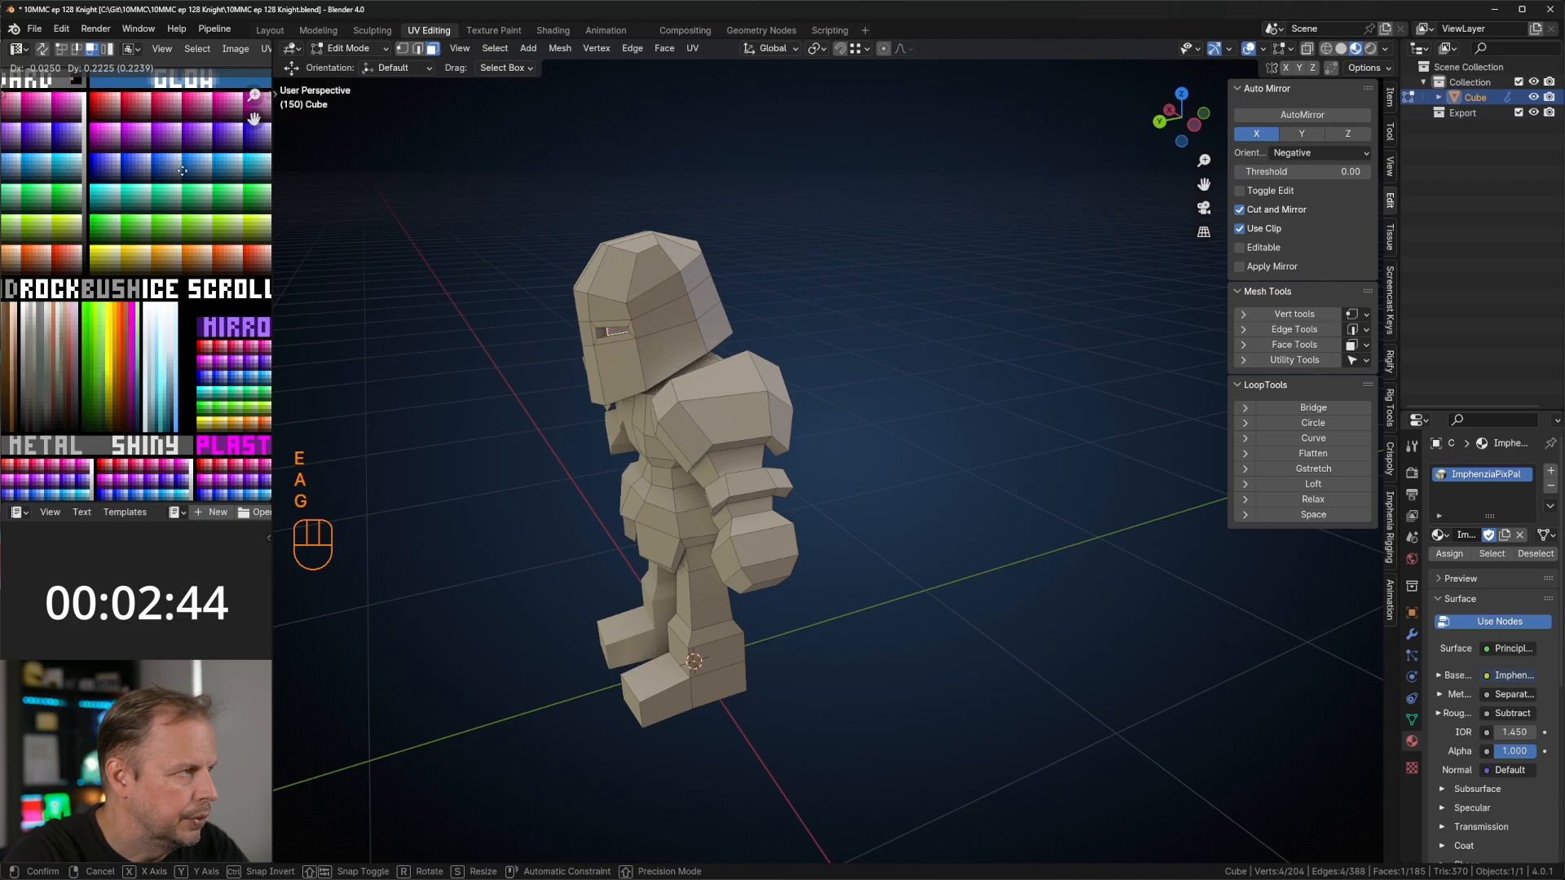
pyautogui.moveTo(675, 297); pyautogui.dragTo(640, 244, button='middle')
pyautogui.scroll(2, 743, 328)
pyautogui.scroll(2, 789, 295)
pyautogui.scroll(-1, 790, 295)
pyautogui.keyDown('shift'); pyautogui.moveTo(640, 245); pyautogui.dragTo(701, 298, button='middle'); pyautogui.keyUp('shift')
pyautogui.moveTo(700, 298); pyautogui.dragTo(779, 311, button='middle')
pyautogui.press('s')
pyautogui.click(736, 298)
# Step: Move the geometry around the visor slit to reshape the eye opening and check the model in Object Mode
pyautogui.moveTo(659, 314); pyautogui.dragTo(875, 309, button='middle')
pyautogui.keyDown('ctrl'); pyautogui.click(687, 357); pyautogui.keyUp('ctrl')
pyautogui.press('g')
pyautogui.click(804, 327)
pyautogui.press('3')
pyautogui.scroll(-4, 874, 310)
pyautogui.press('Tab')
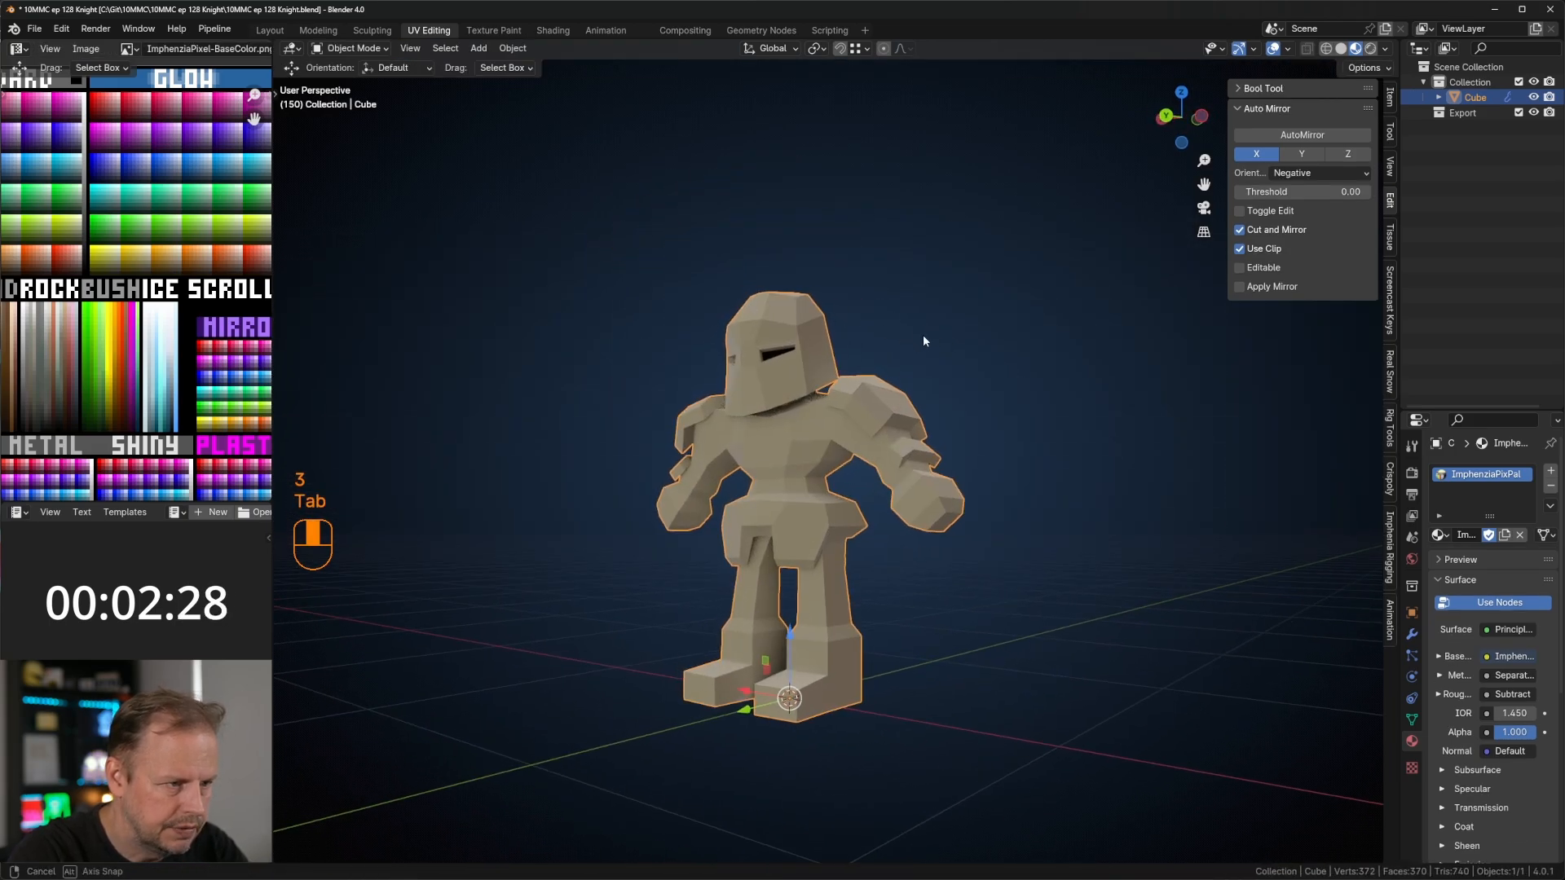
pyautogui.press('Tab')
pyautogui.scroll(3, 859, 416)
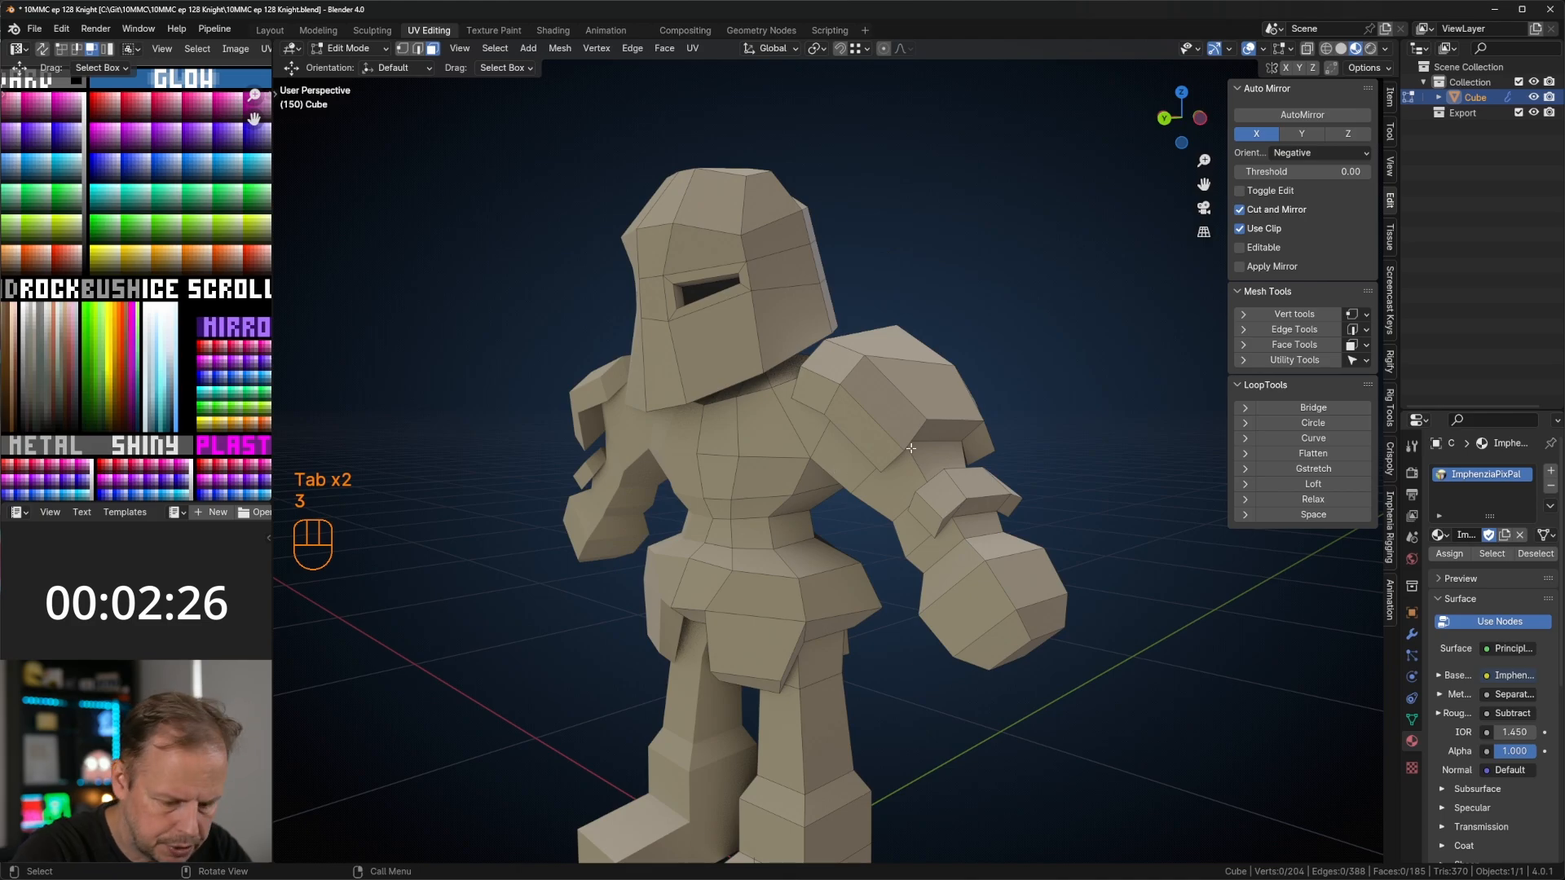
# Step: Select the whole mesh and move the body's UVs, leaving out the visor slit, onto a tan swatch in the Standard palette's orange row
pyautogui.press('3')
pyautogui.press('a')
pyautogui.press('a')
pyautogui.press('a')
pyautogui.moveTo(910, 448); pyautogui.dragTo(817, 488, button='middle')
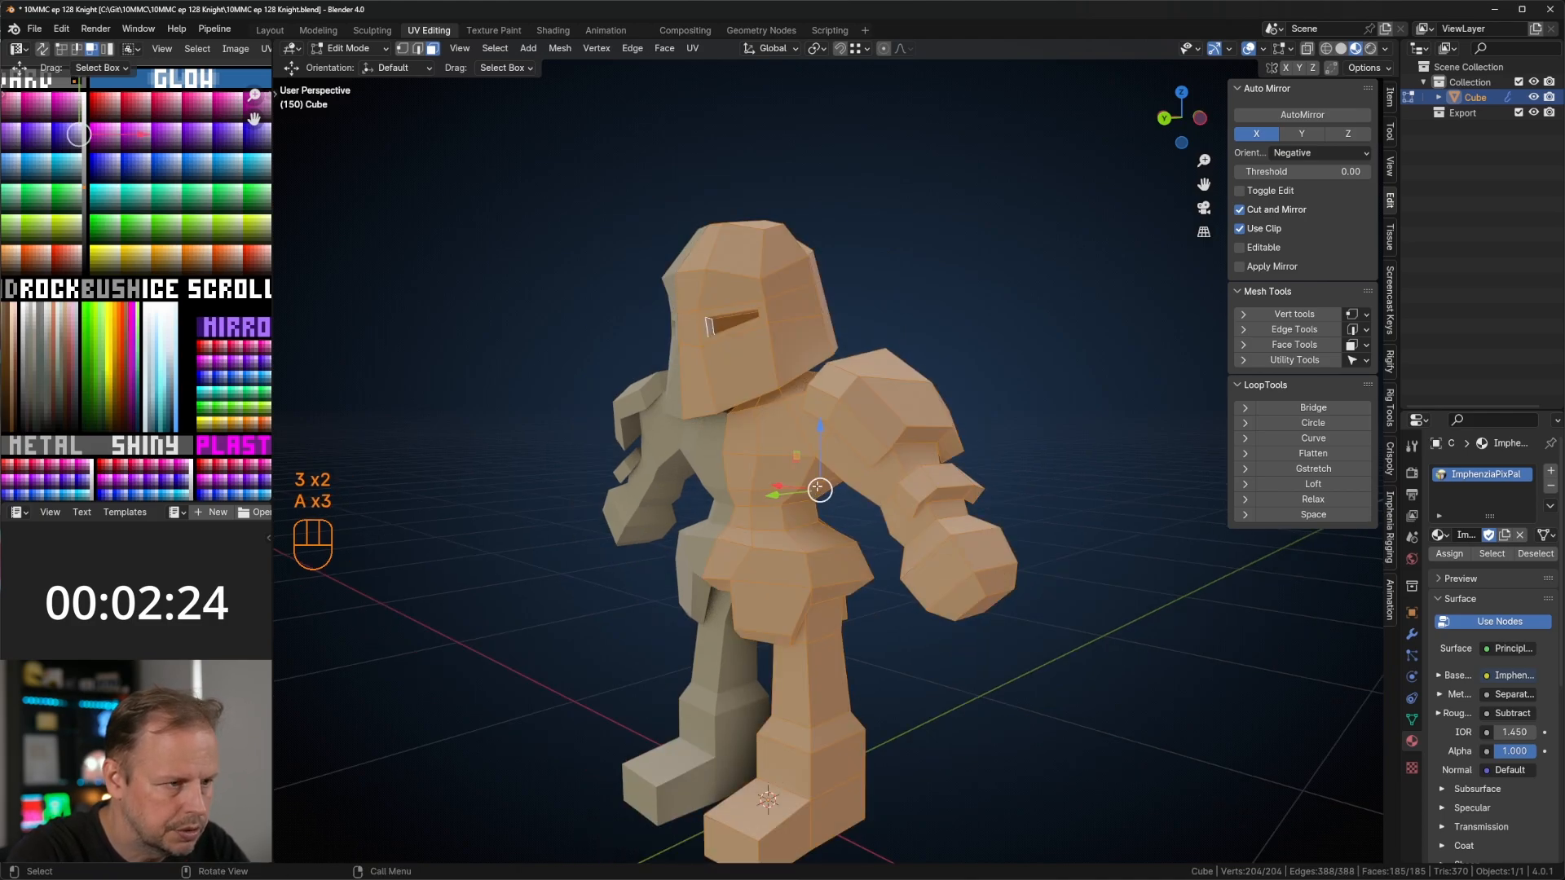
pyautogui.keyDown('shift'); pyautogui.moveTo(114, 183); pyautogui.dragTo(185, 235, button='middle'); pyautogui.keyUp('shift')
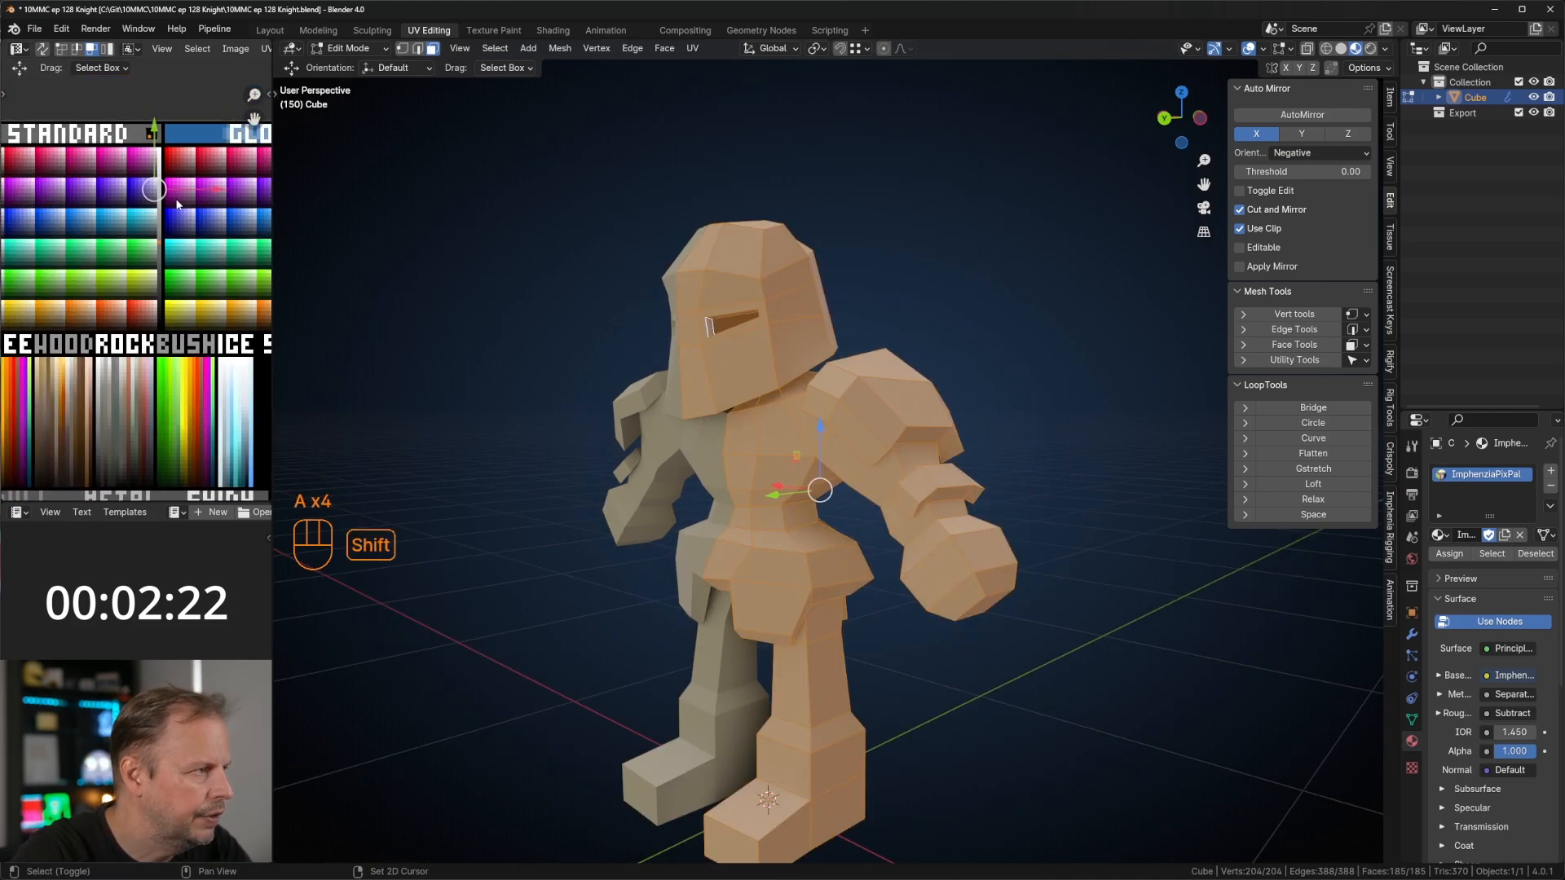
pyautogui.press('g')
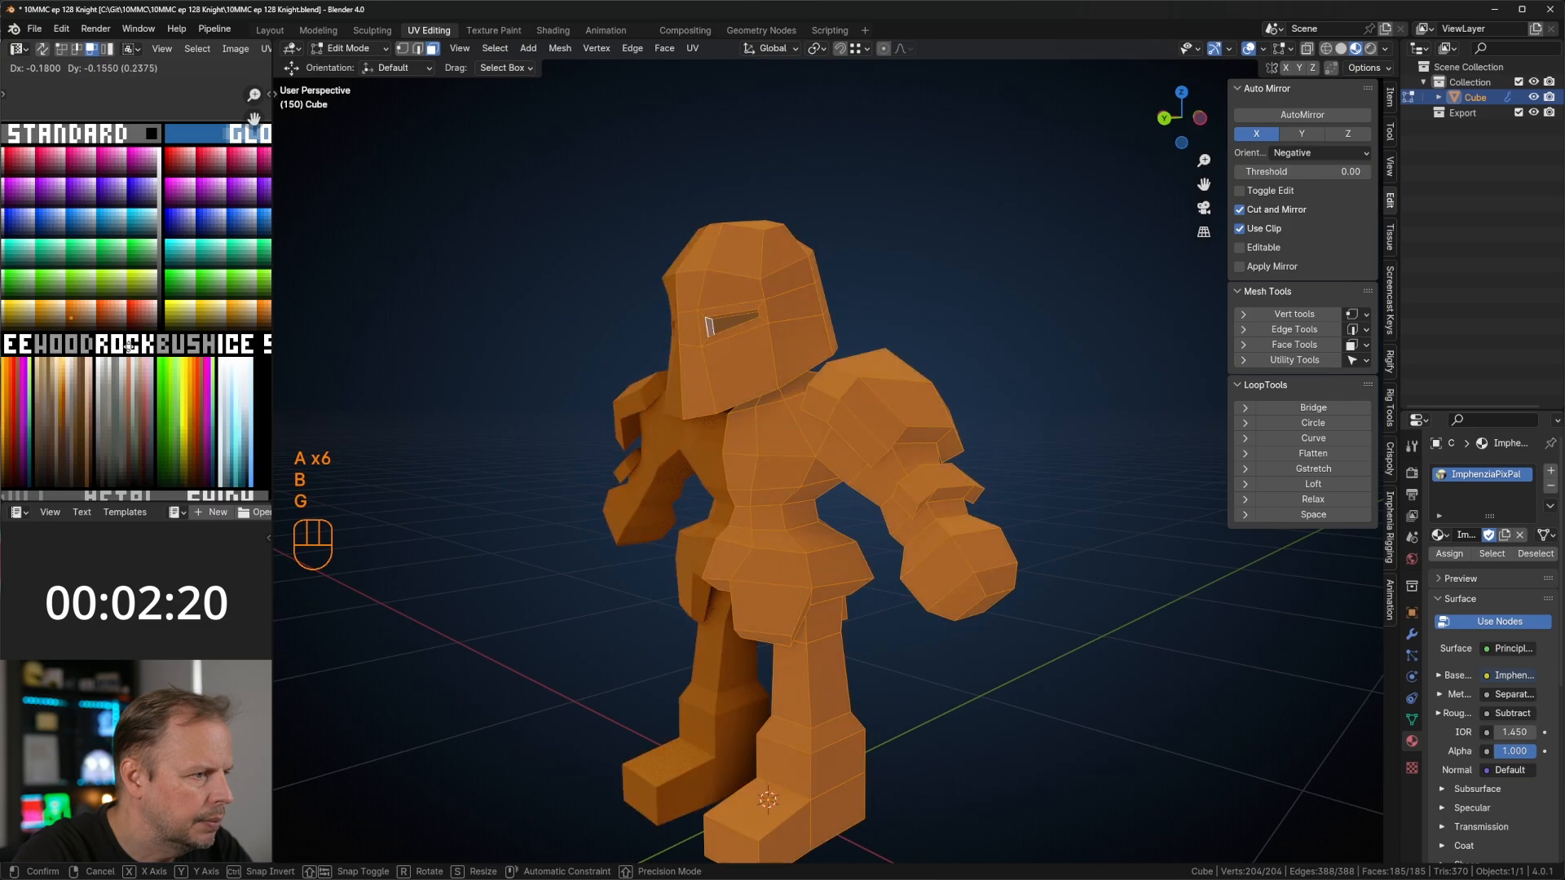
pyautogui.click(128, 344)
pyautogui.scroll(2, 134, 303)
pyautogui.press('g')
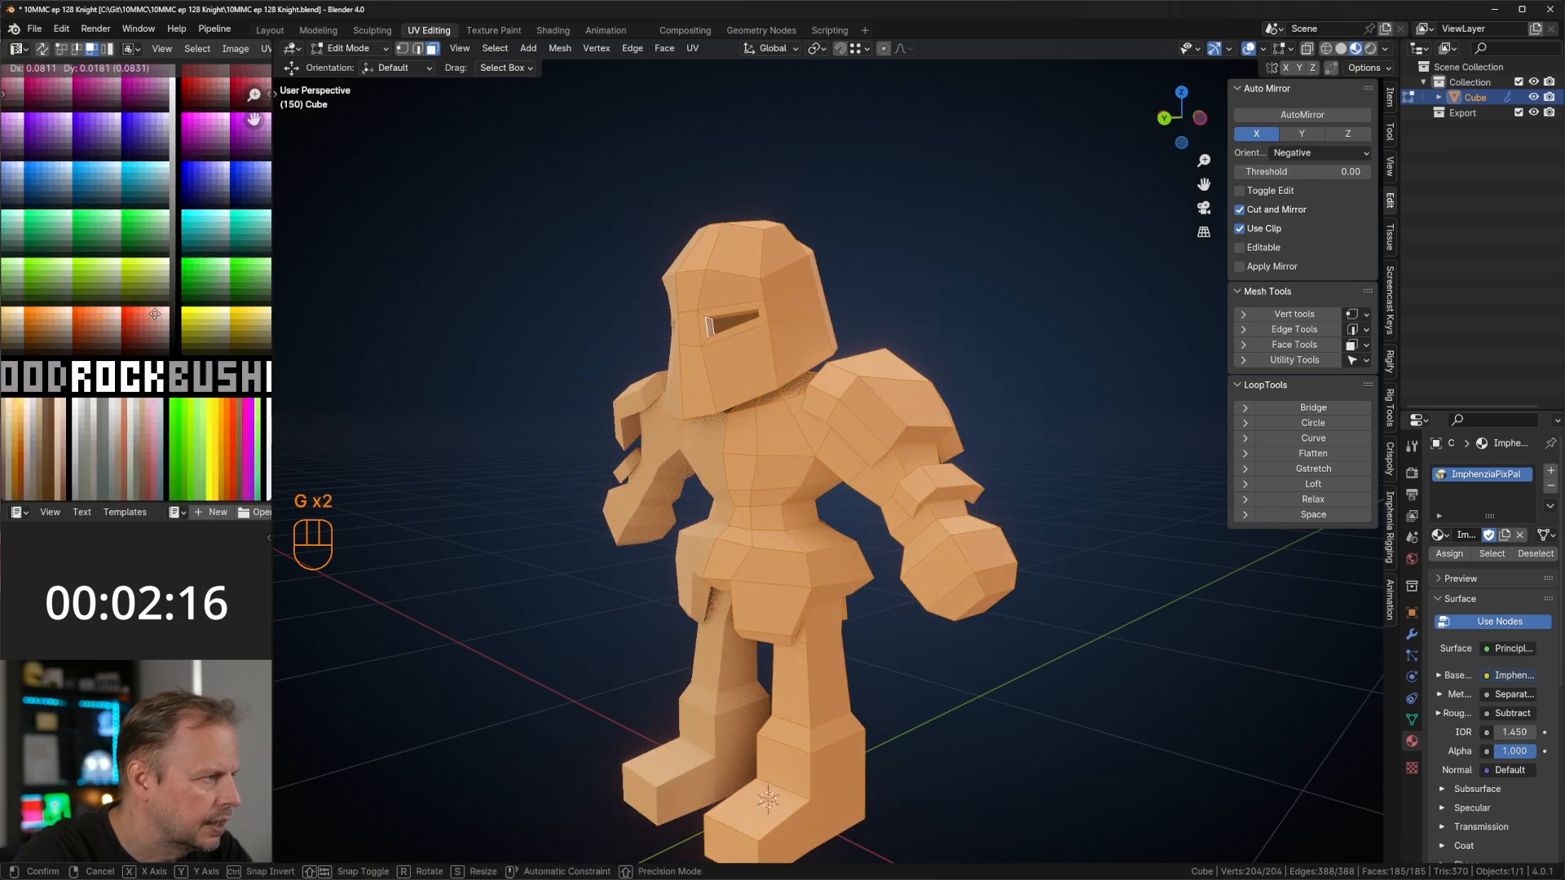
pyautogui.press('g')
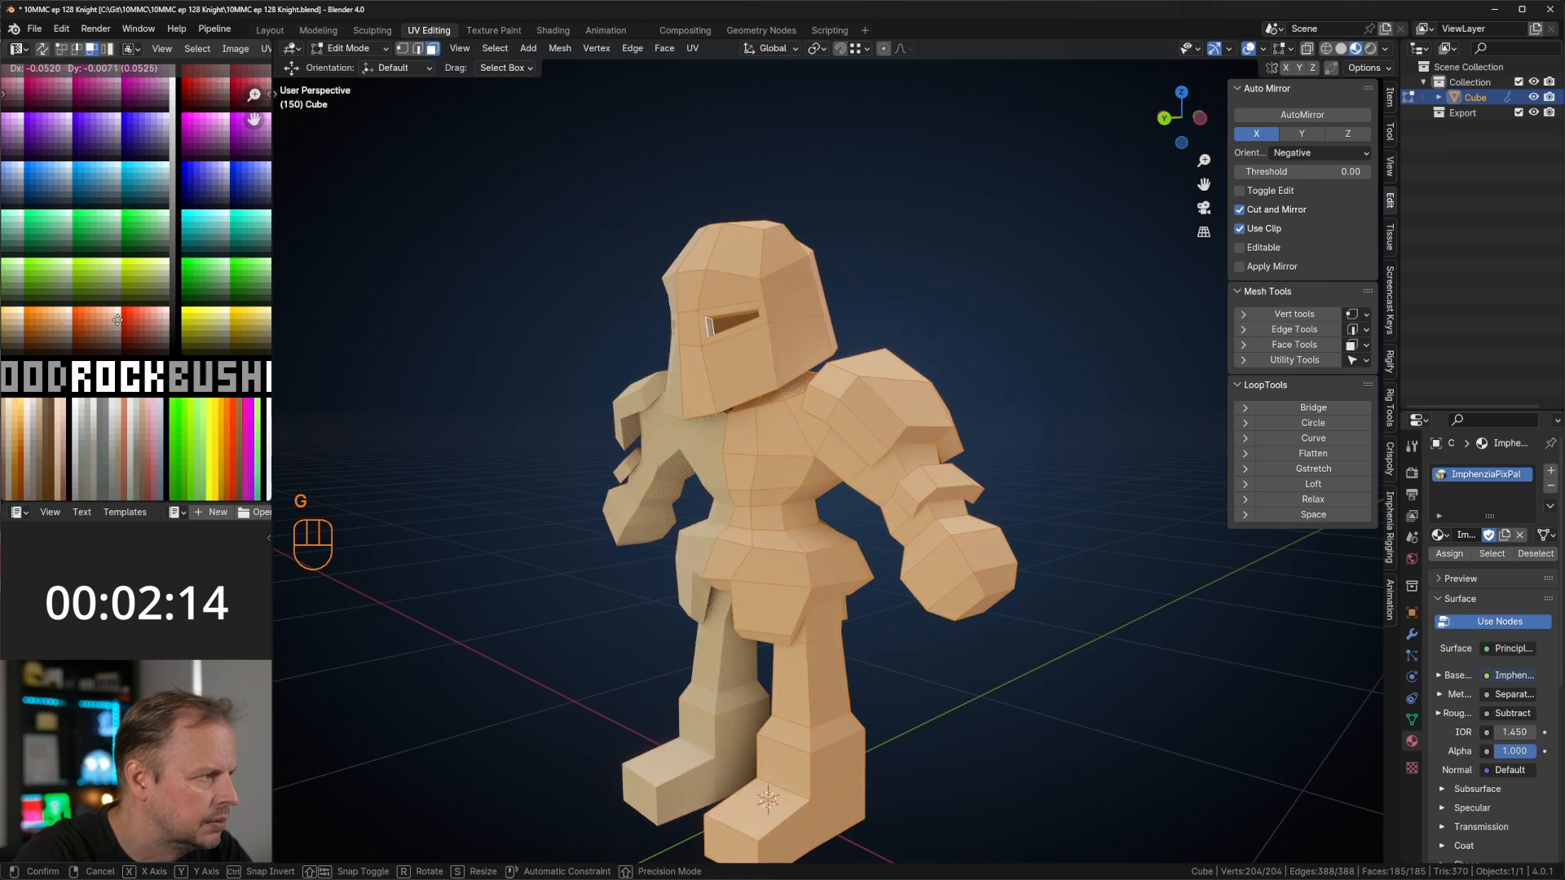
pyautogui.click(115, 323)
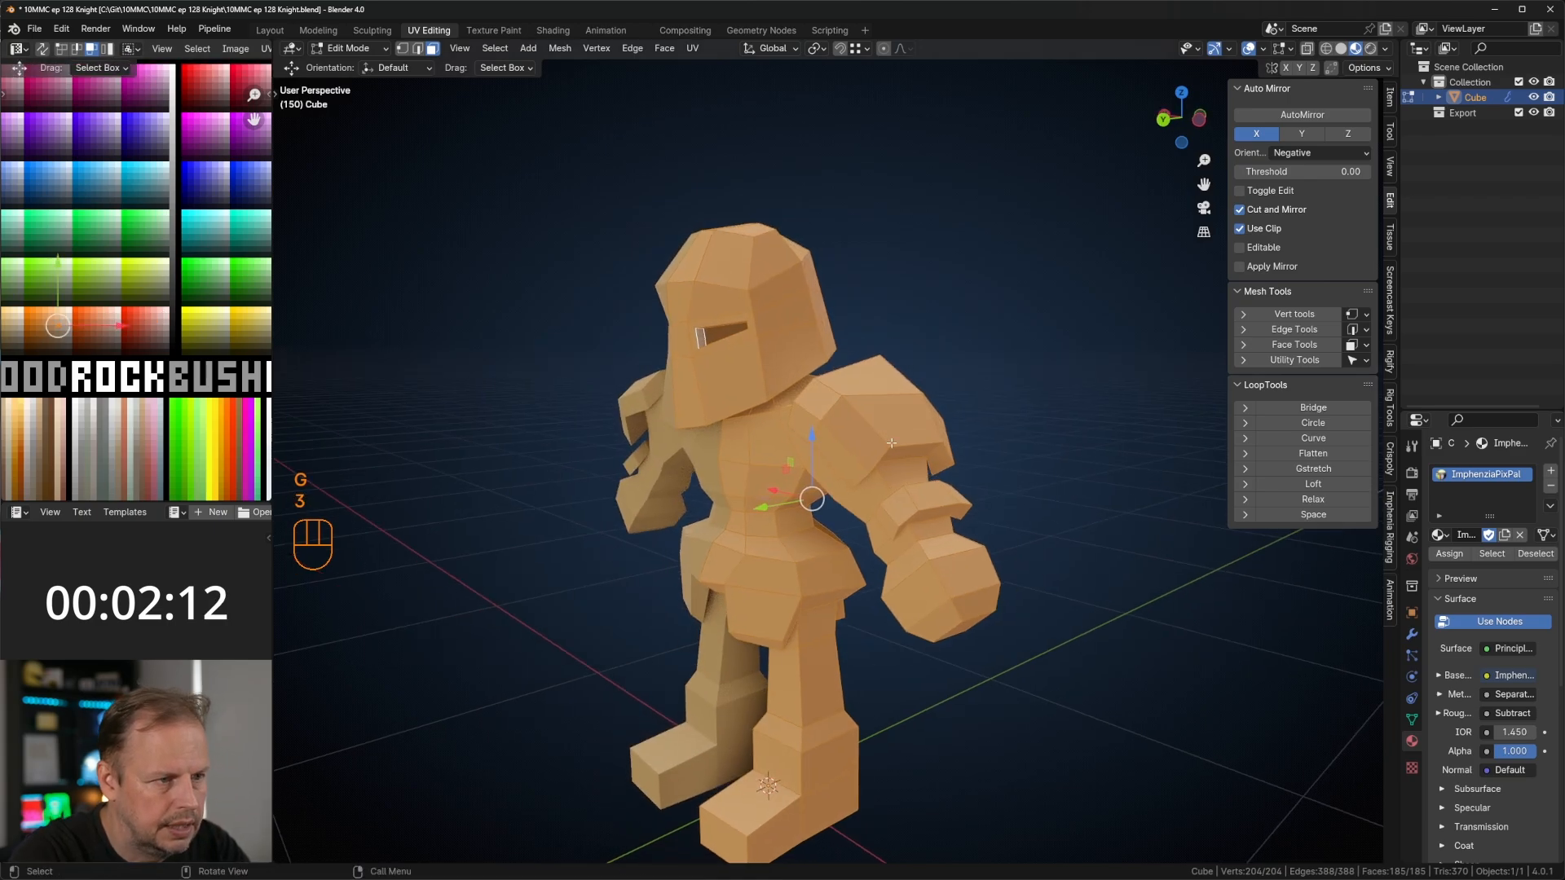
# Step: Select all faces of the shoulder pad and move their UVs onto a grey swatch of the Rock palette
pyautogui.click(844, 416)
pyautogui.moveTo(843, 415); pyautogui.dragTo(881, 391, button='middle')
pyautogui.keyDown('ctrl'); pyautogui.click(855, 397); pyautogui.keyUp('ctrl')
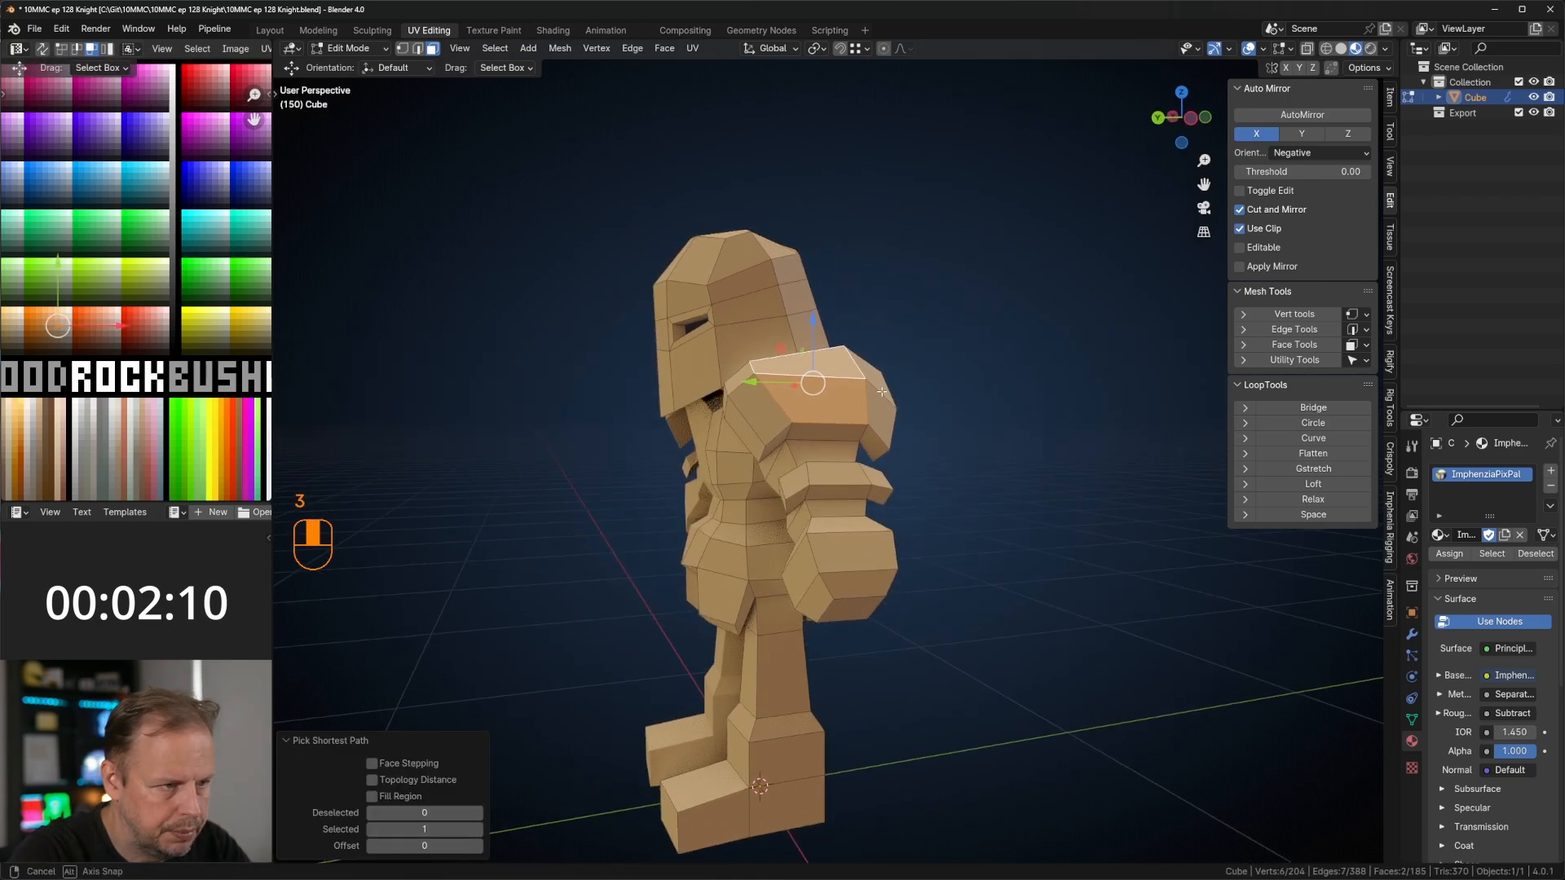
pyautogui.press('ctrl+KP_Add')
pyautogui.press('ctrl+KP_Add')
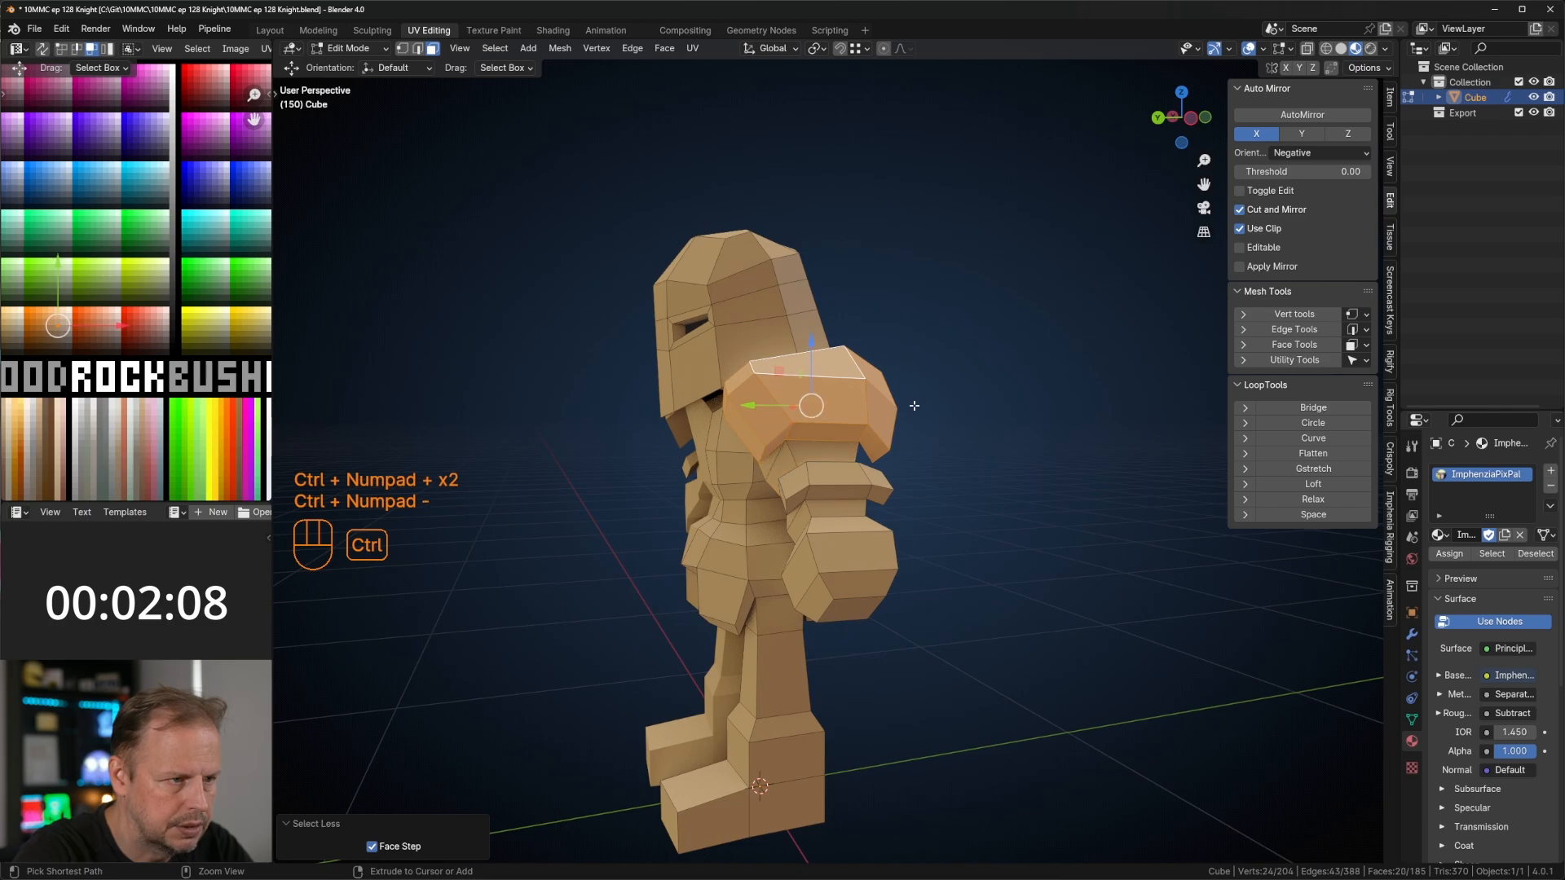
pyautogui.moveTo(952, 453); pyautogui.dragTo(1182, 425, button='middle')
pyautogui.press('a')
pyautogui.press('g')
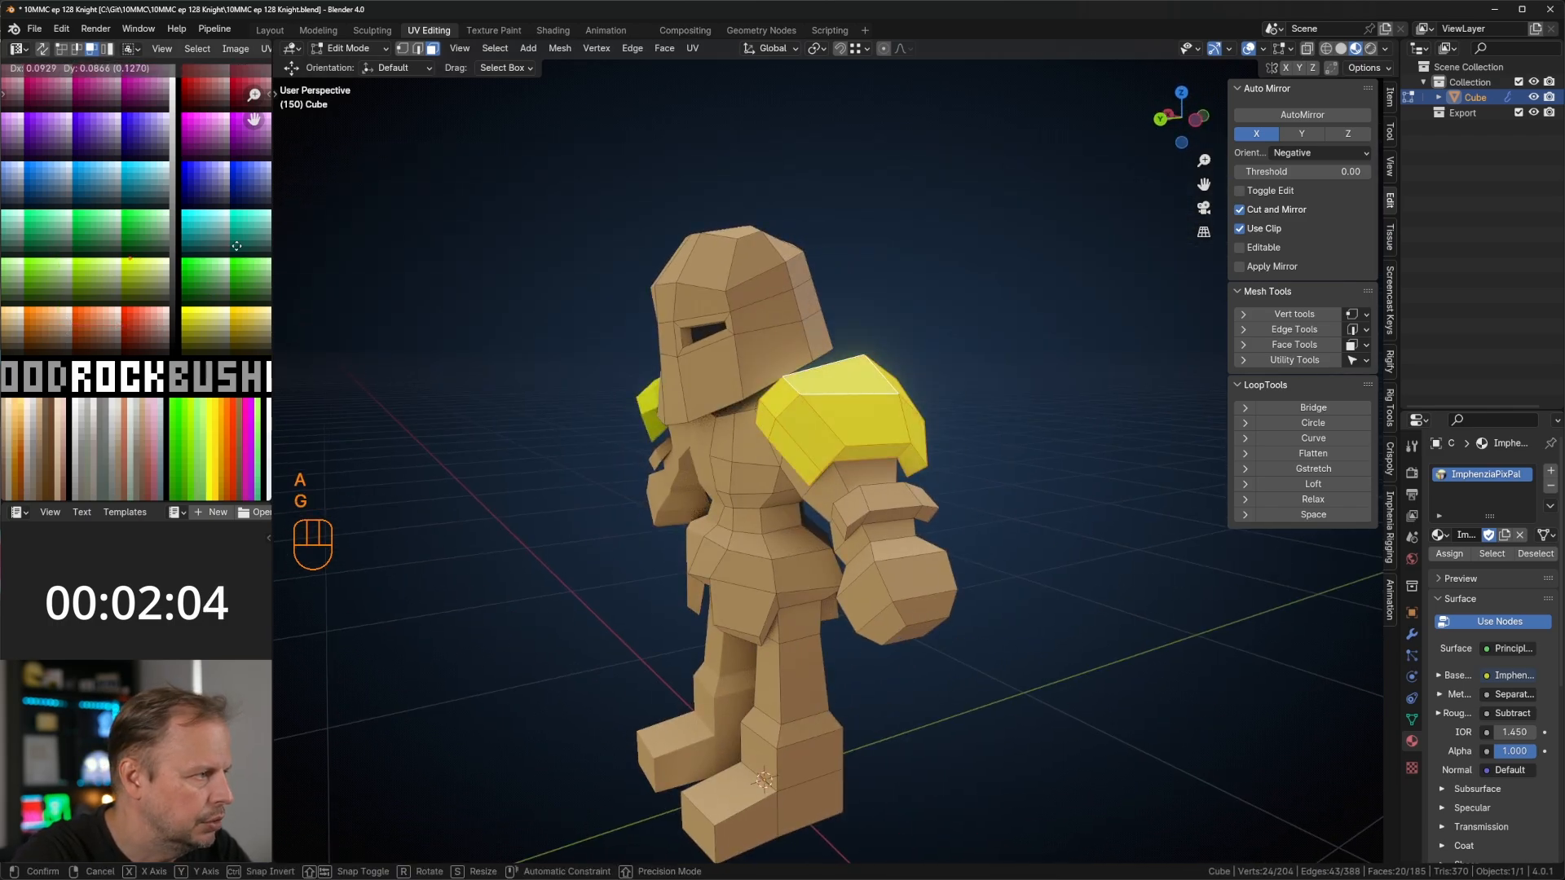
pyautogui.click(194, 415)
# Step: Move the shoulder pad's UVs onto the grey column of the Metal palette
pyautogui.scroll(-2, 159, 412)
pyautogui.keyDown('shift'); pyautogui.moveTo(124, 430); pyautogui.dragTo(173, 256, button='middle'); pyautogui.keyUp('shift')
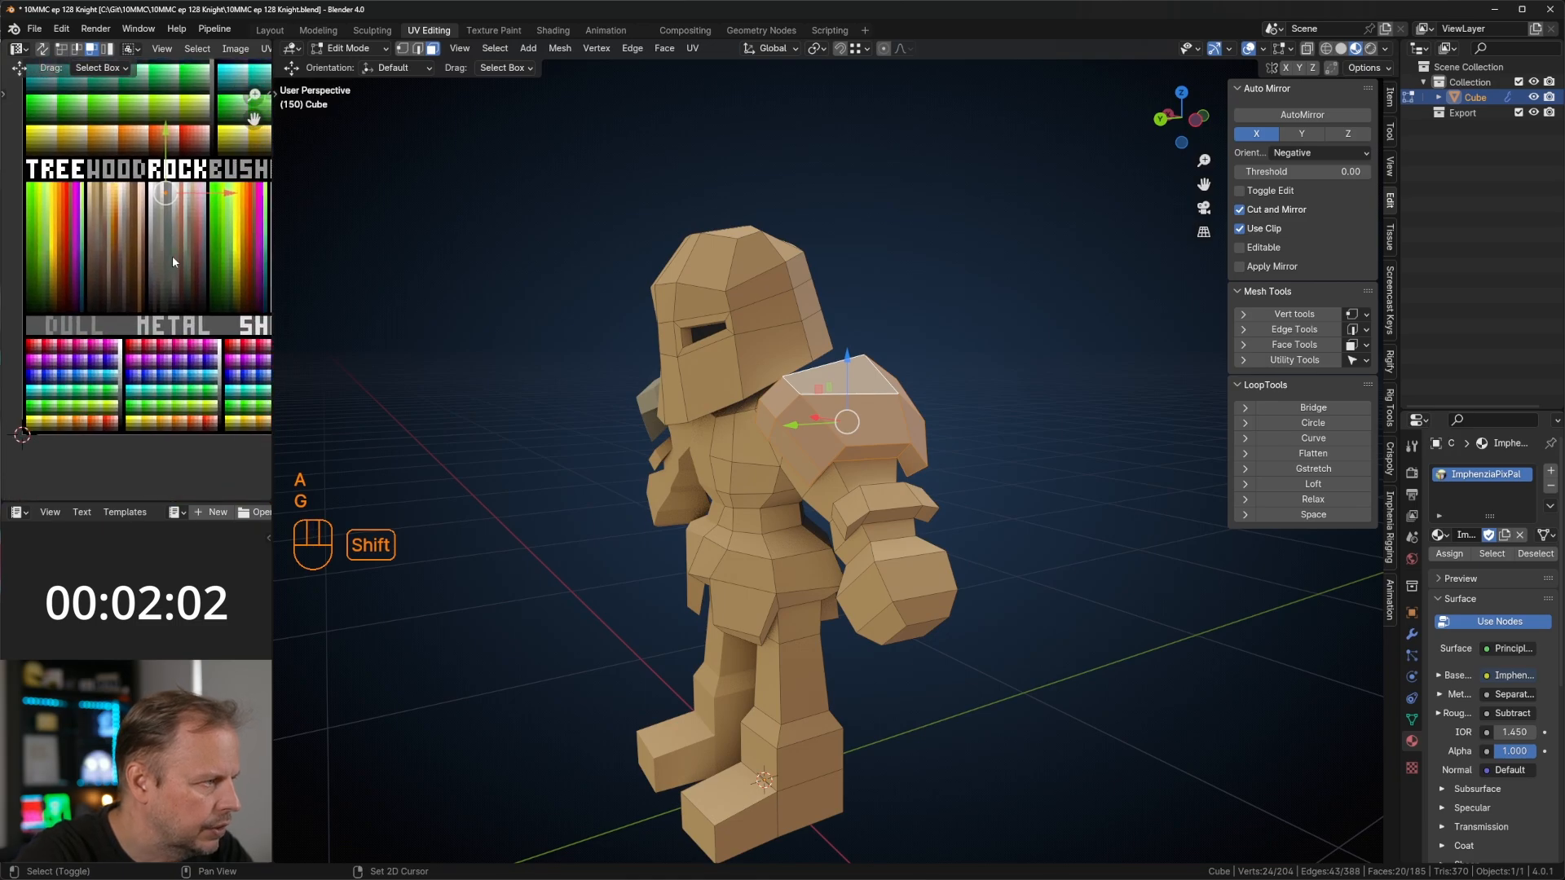
pyautogui.press('g')
pyautogui.scroll(1, 196, 391)
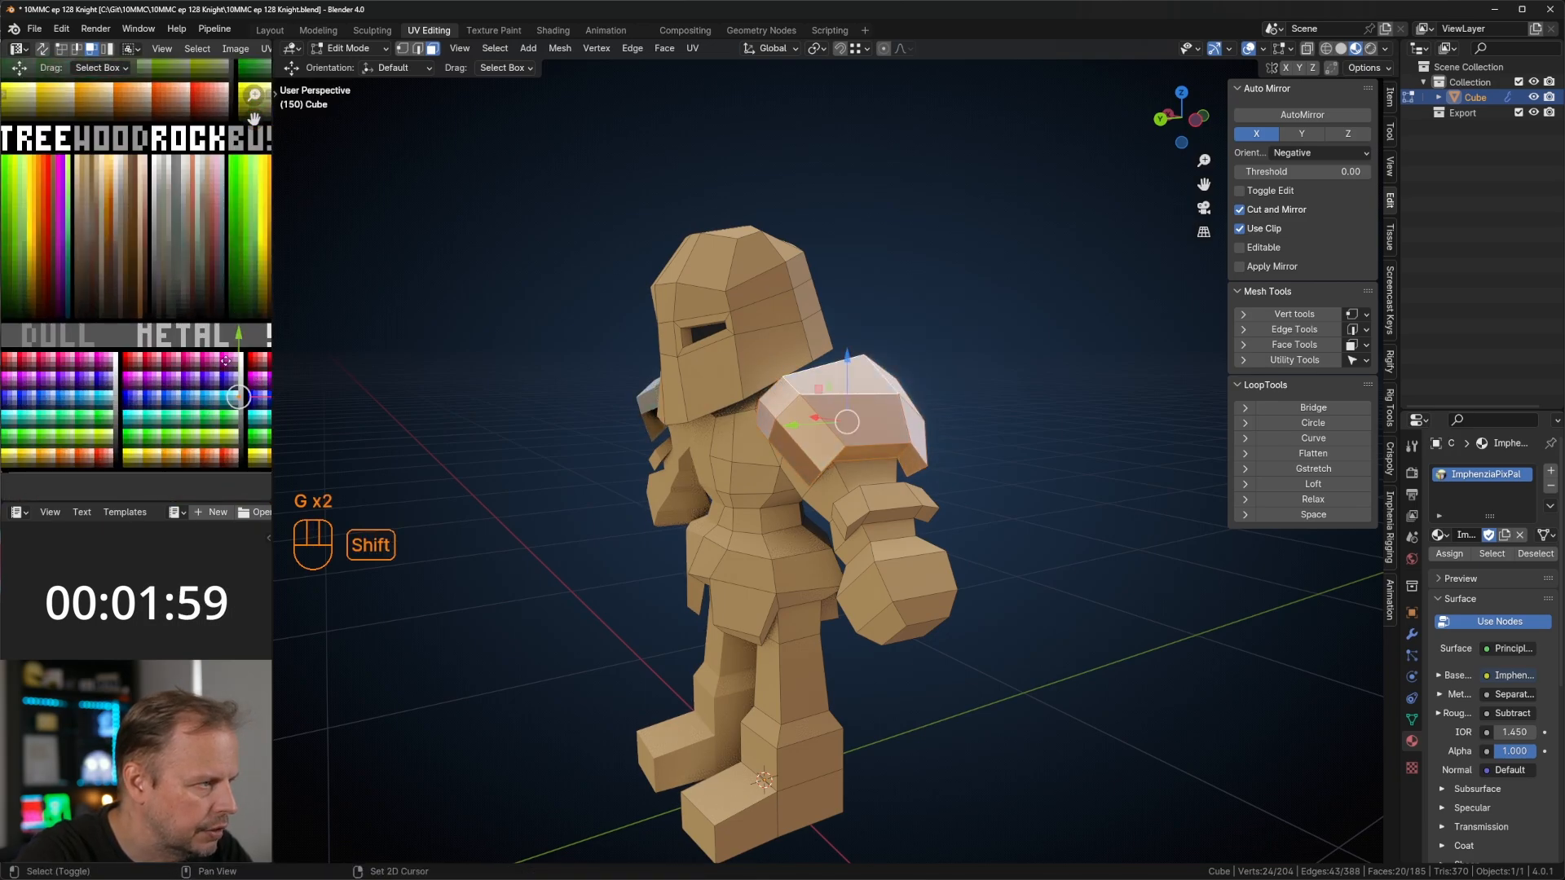
pyautogui.scroll(2, 181, 399)
pyautogui.keyDown('shift'); pyautogui.moveTo(228, 366); pyautogui.dragTo(197, 377, button='middle'); pyautogui.keyUp('shift')
pyautogui.scroll(-1, 236, 434)
pyautogui.press('g')
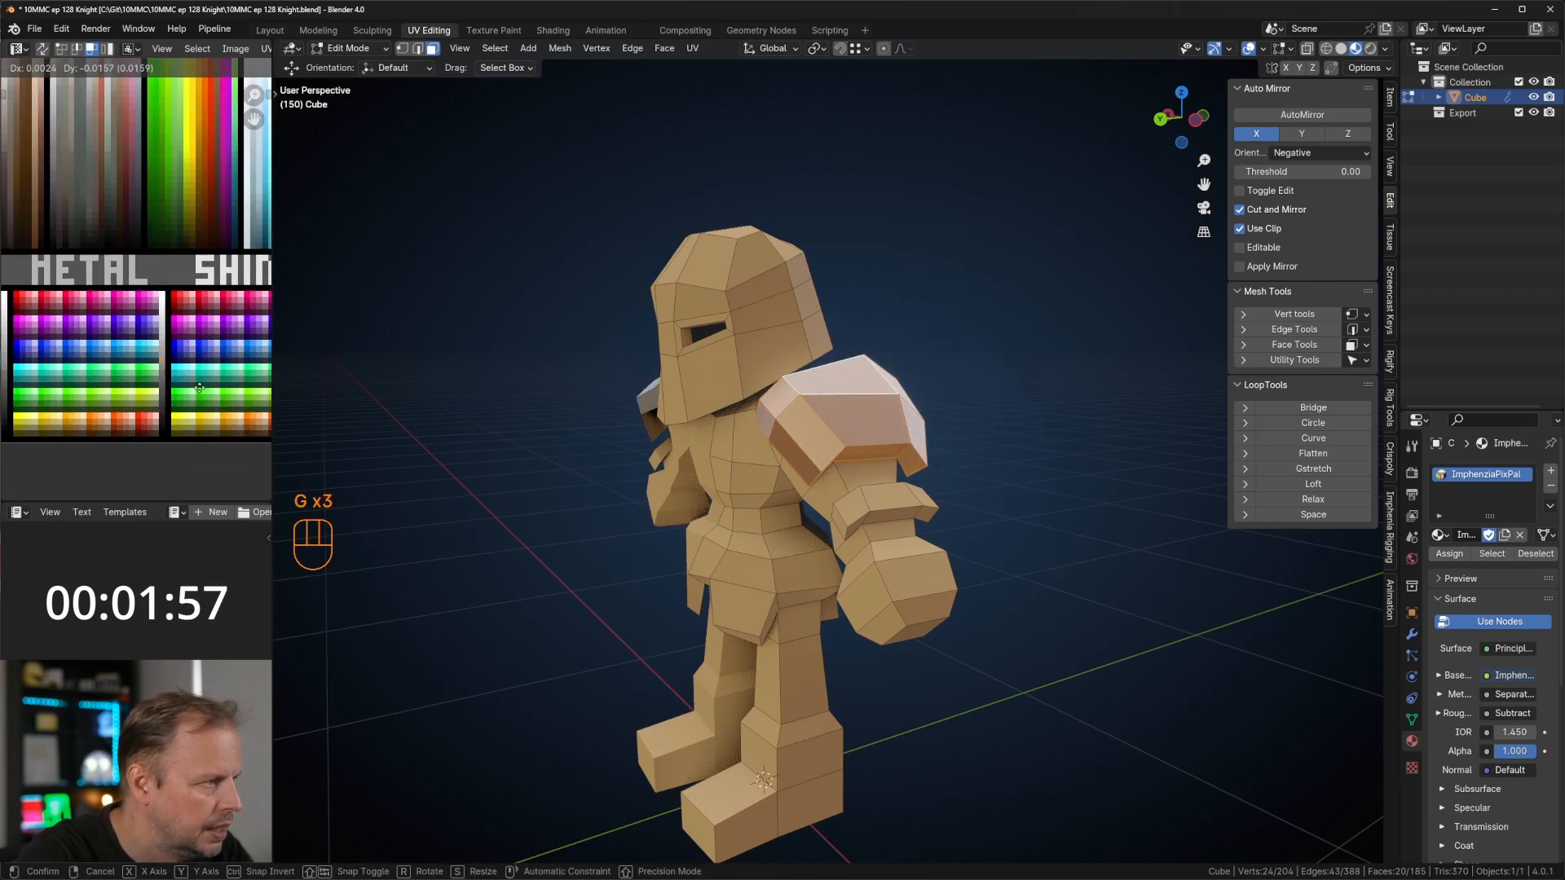
pyautogui.click(199, 389)
# Step: Select the forearm guard's faces, including its underside, and move their UVs onto the grey column of the Metal palette
pyautogui.press('3')
pyautogui.click(932, 509)
pyautogui.moveTo(932, 510)
pyautogui.mouseDown(button='middle')
pyautogui.moveTo(1011, 471)
pyautogui.moveTo(945, 493)
pyautogui.moveTo(945, 509)
pyautogui.mouseUp(button='middle')
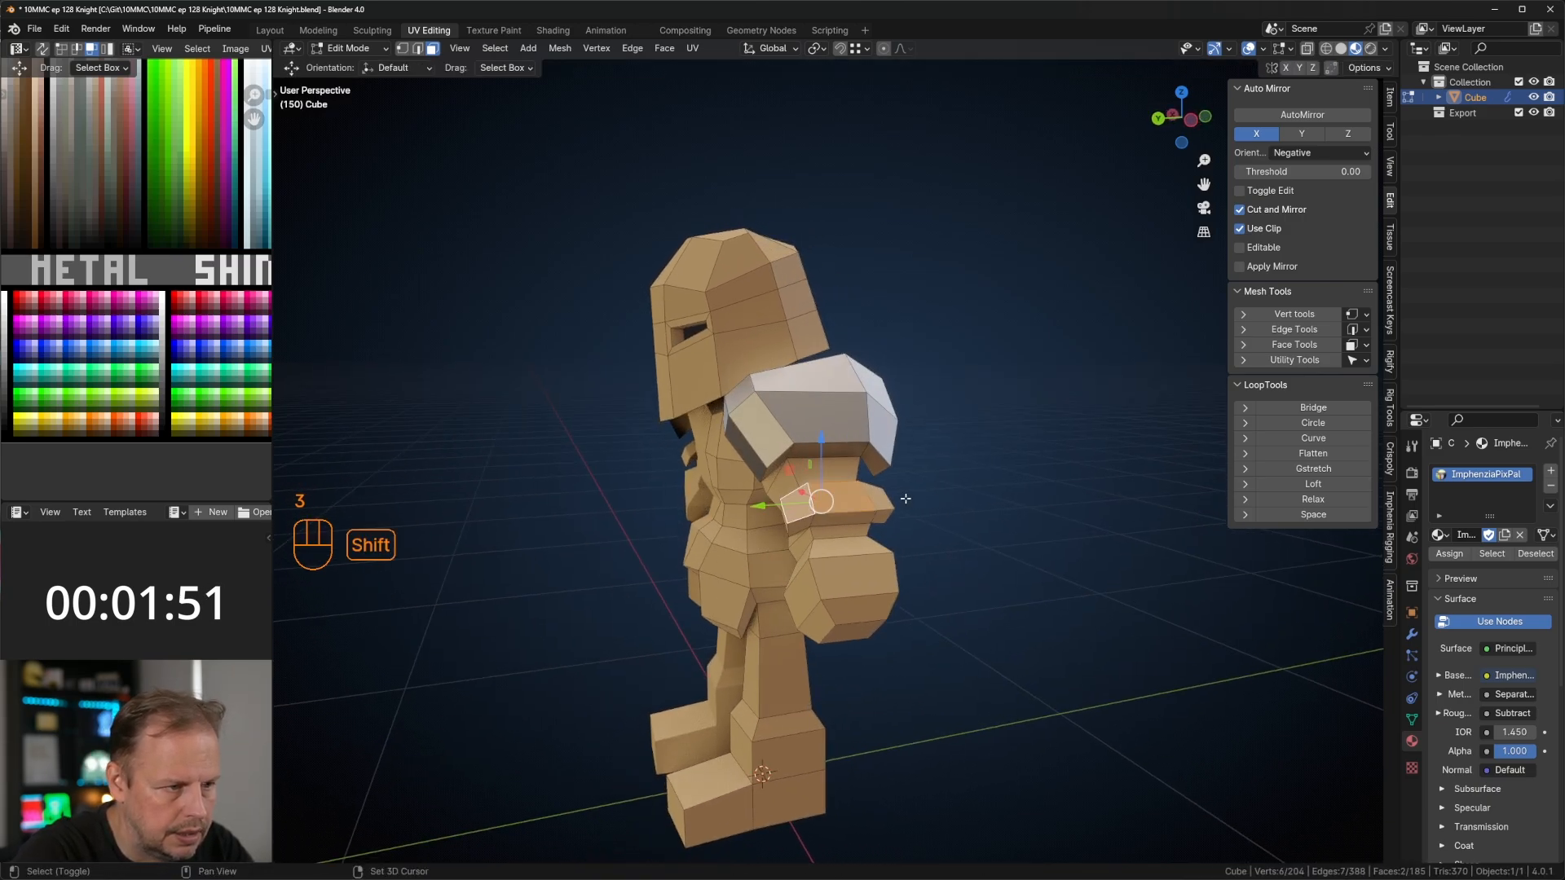
pyautogui.press('ctrl+KP_Add')
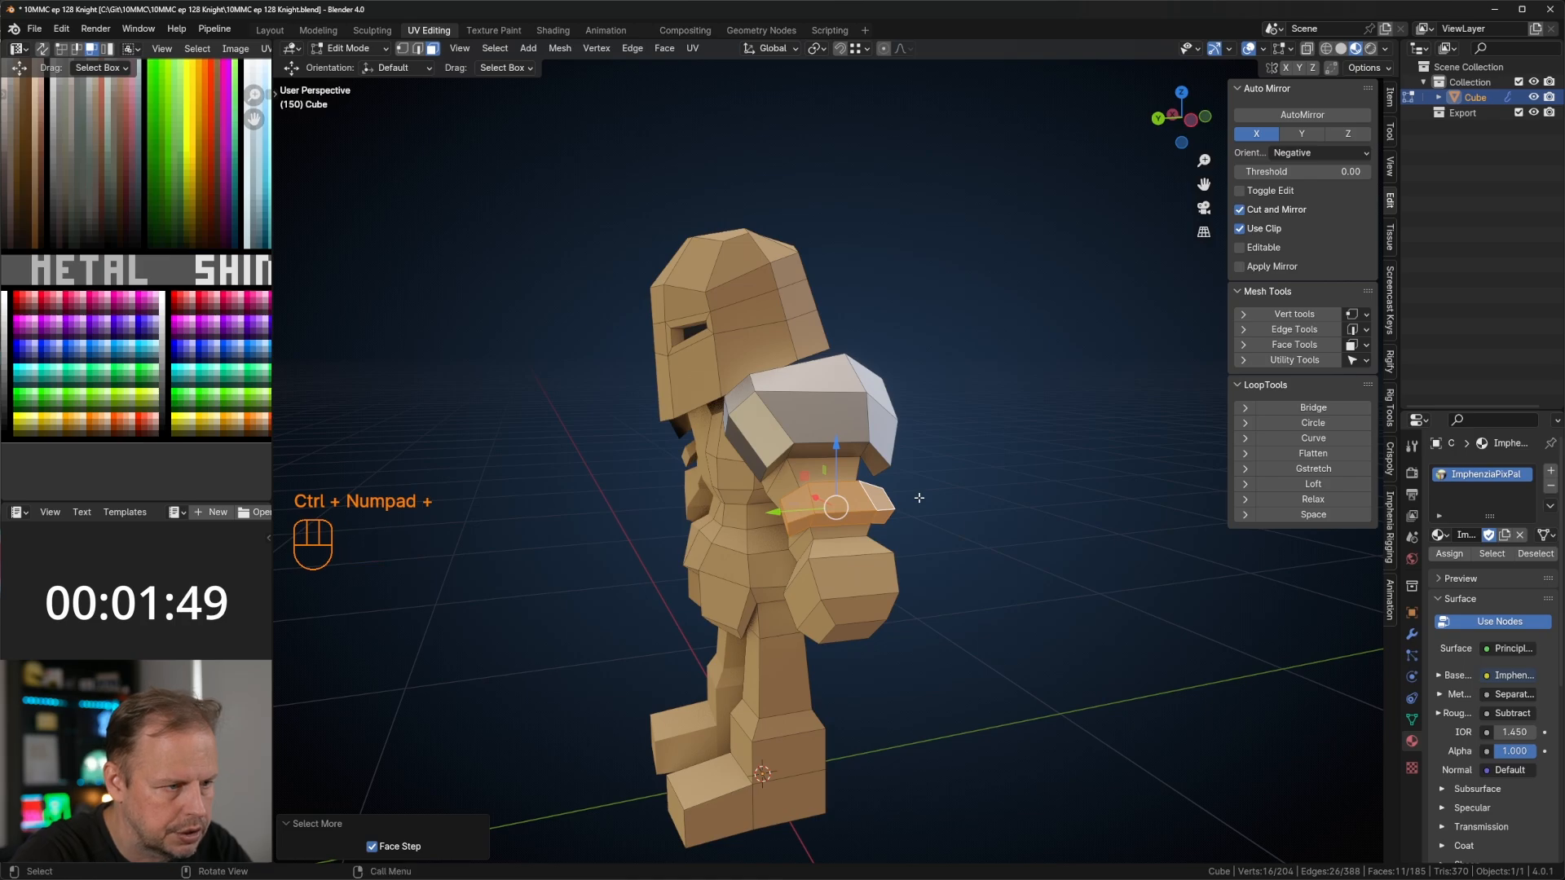
pyautogui.moveTo(919, 498); pyautogui.dragTo(893, 304, button='middle')
pyautogui.keyDown('shift'); pyautogui.click(927, 275); pyautogui.keyUp('shift')
pyautogui.moveTo(1003, 285); pyautogui.dragTo(972, 224, button='middle')
pyautogui.press('g')
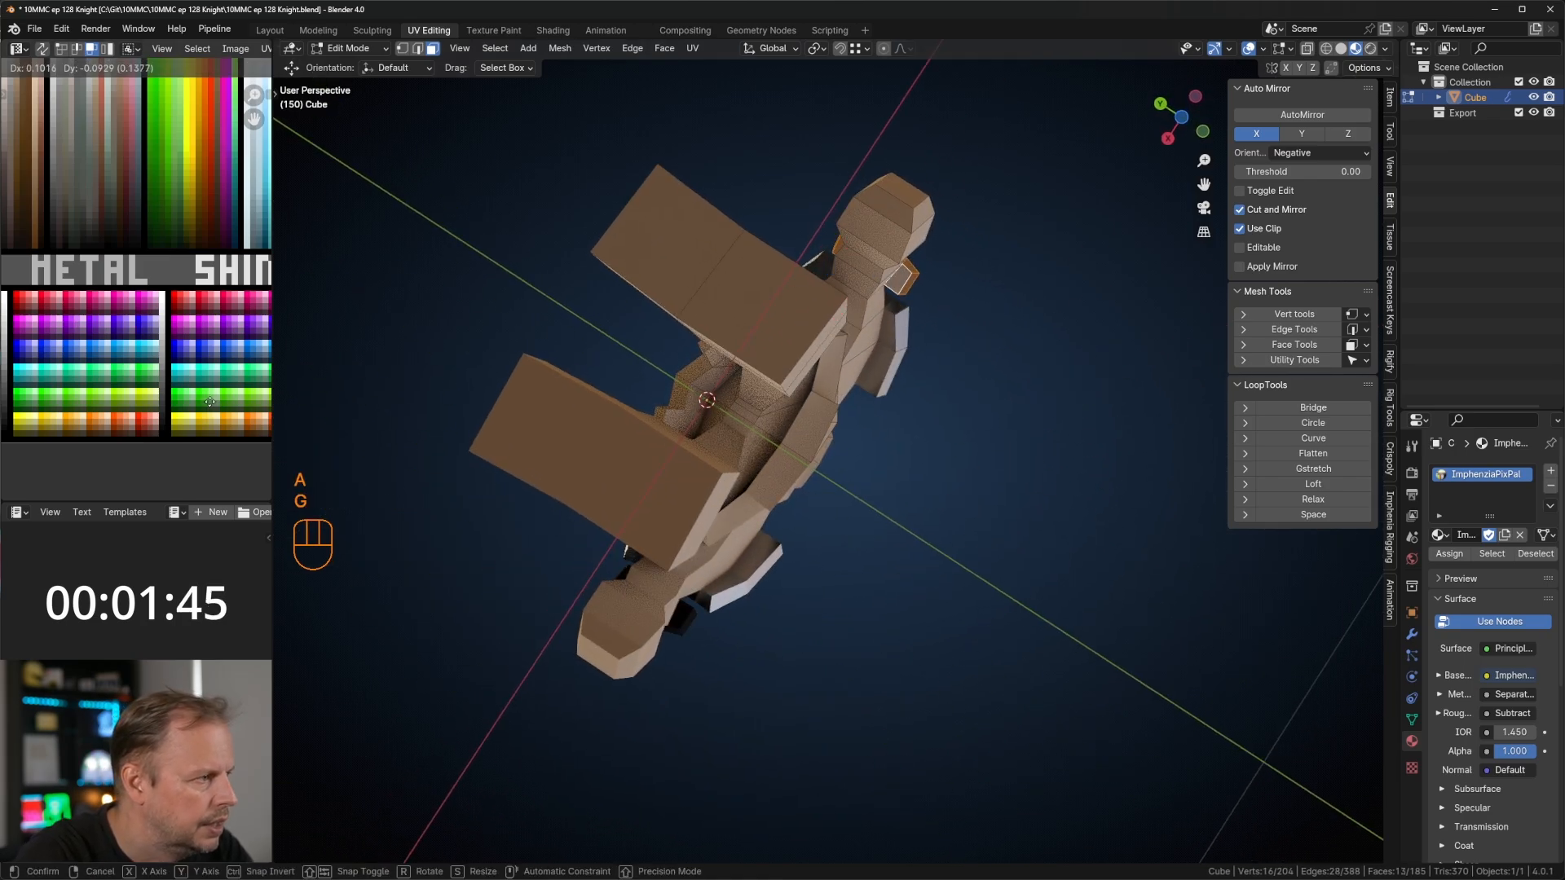
pyautogui.rightClick(261, 495)
pyautogui.press('g')
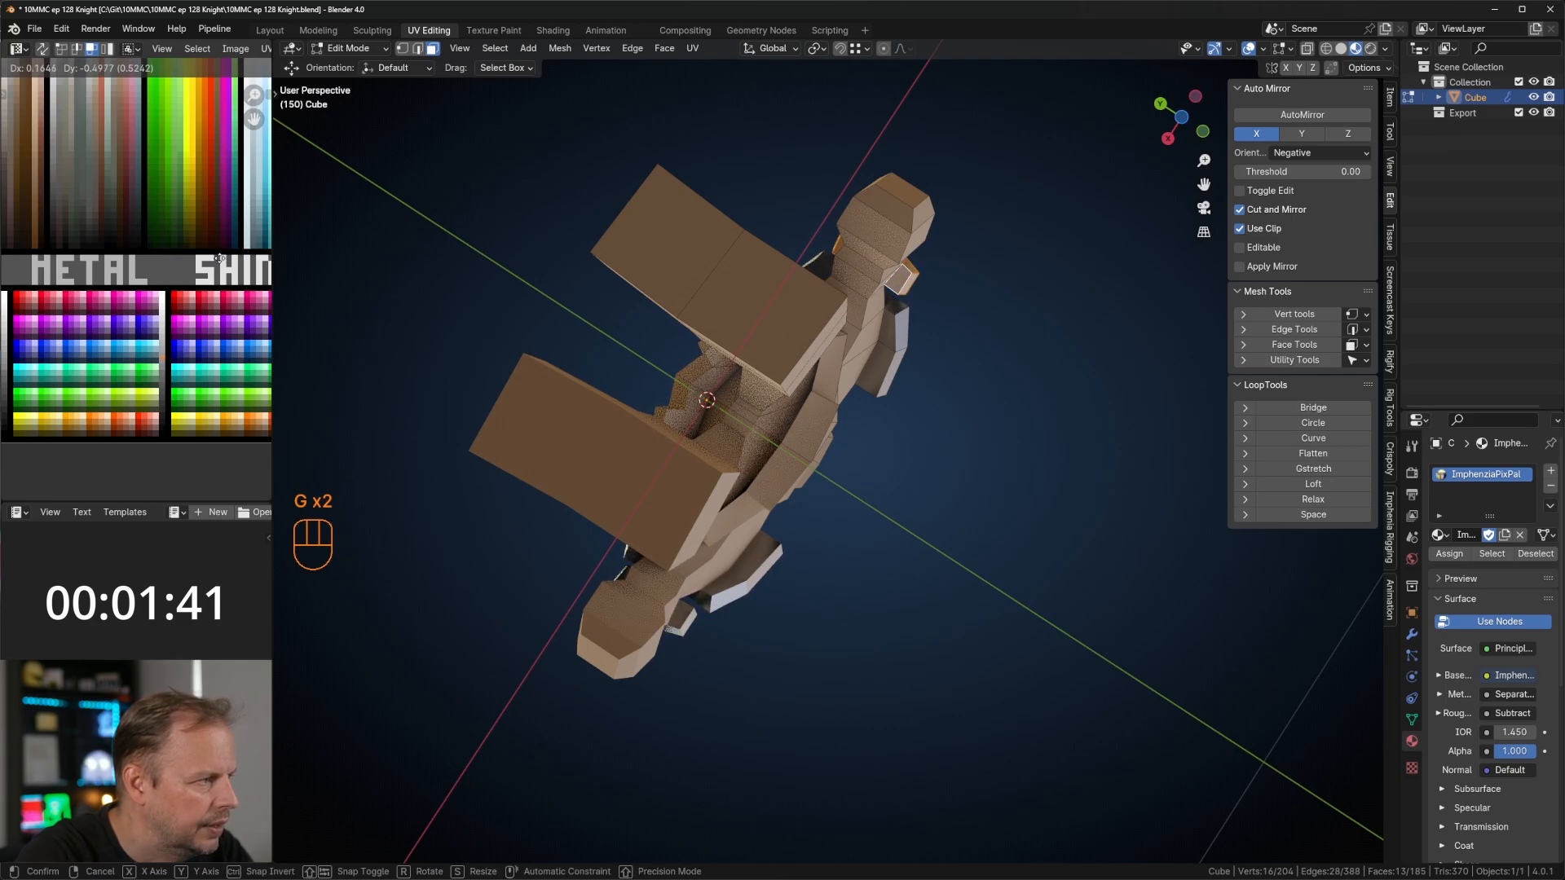
# Step: Select the helmet's faces from the crown down to its lower rim
pyautogui.moveTo(734, 273); pyautogui.dragTo(778, 456, button='middle')
pyautogui.keyDown('shift'); pyautogui.moveTo(778, 457); pyautogui.dragTo(733, 357, button='middle'); pyautogui.keyUp('shift')
pyautogui.press('ctrl+KP_Add')
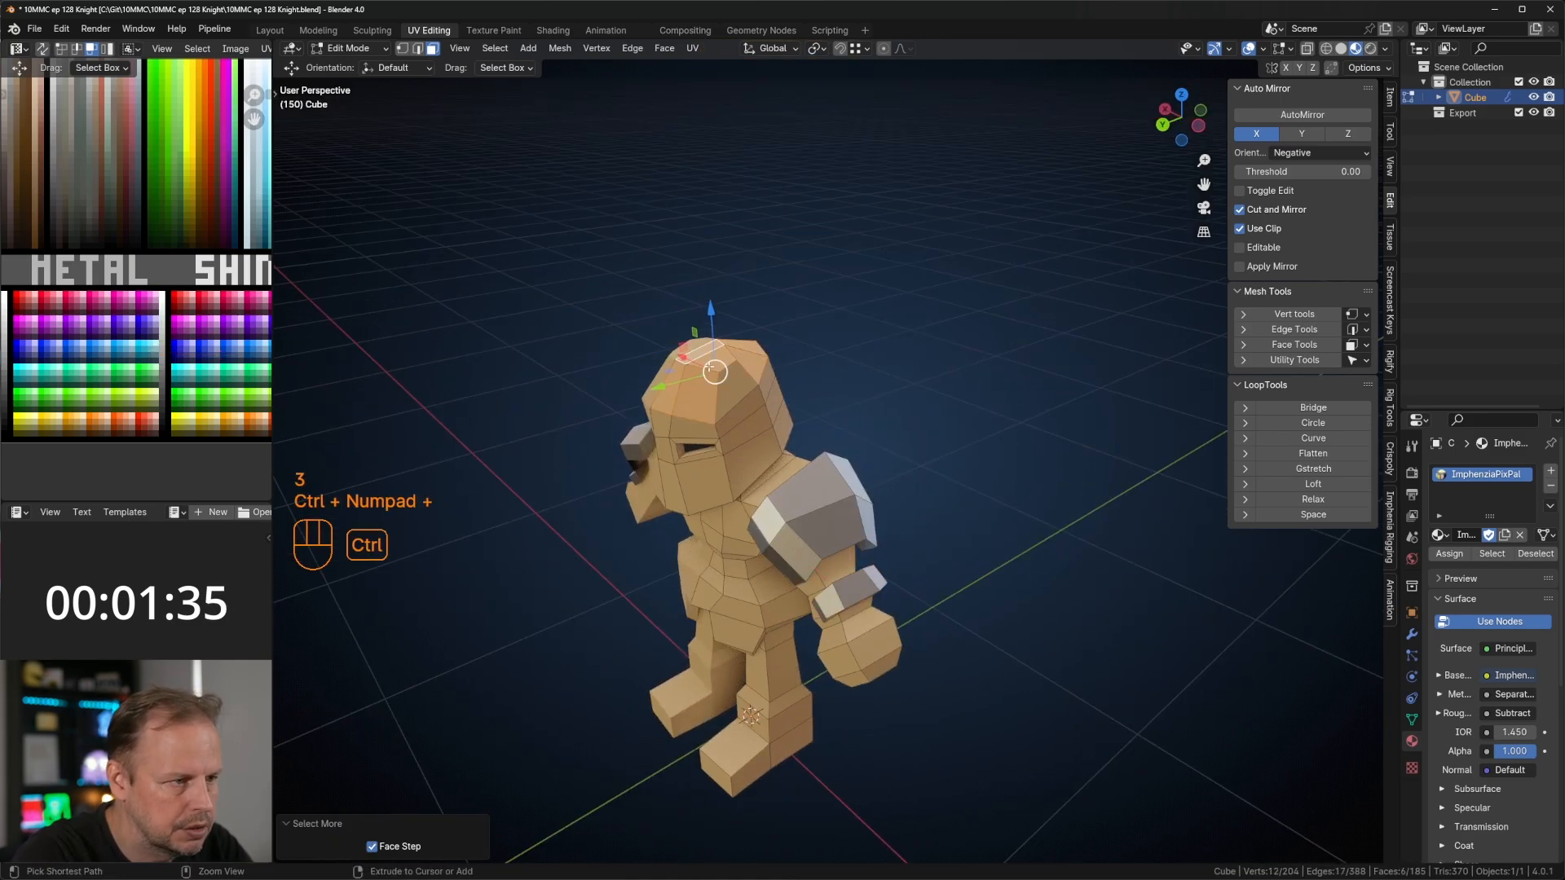
pyautogui.moveTo(709, 366); pyautogui.dragTo(694, 408, button='middle')
pyautogui.scroll(3, 745, 421)
pyautogui.keyDown('alt'); pyautogui.keyDown('shift'); pyautogui.click(693, 407); pyautogui.keyUp('shift'); pyautogui.keyUp('alt')
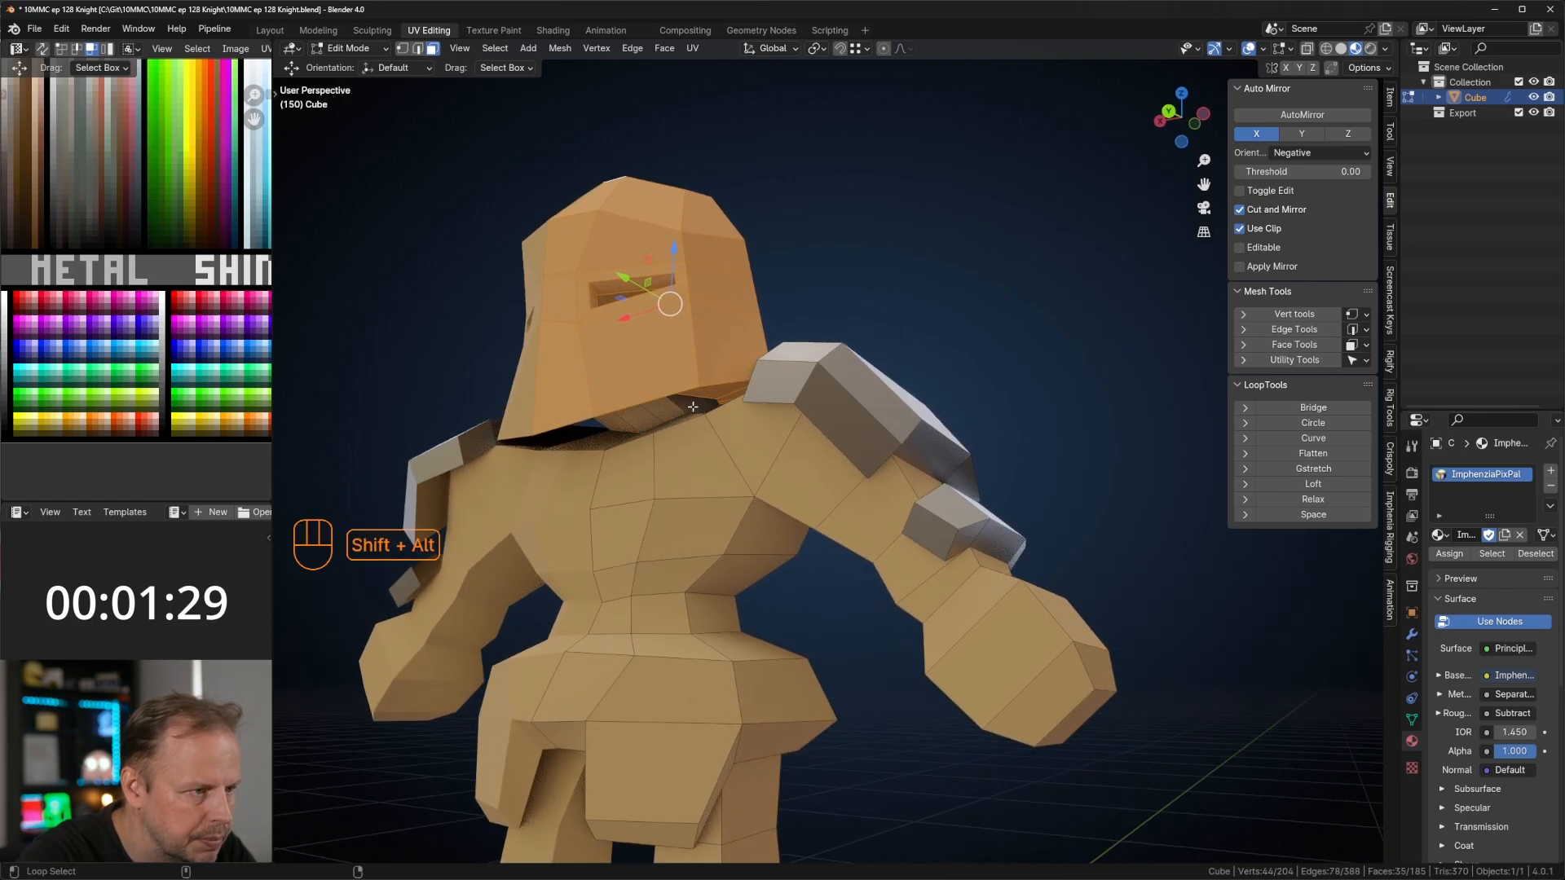
# Step: Move the helmet's UVs onto the grey column of the Metal palette
pyautogui.press('g')
pyautogui.press('Escape')
pyautogui.scroll(-4, 186, 245)
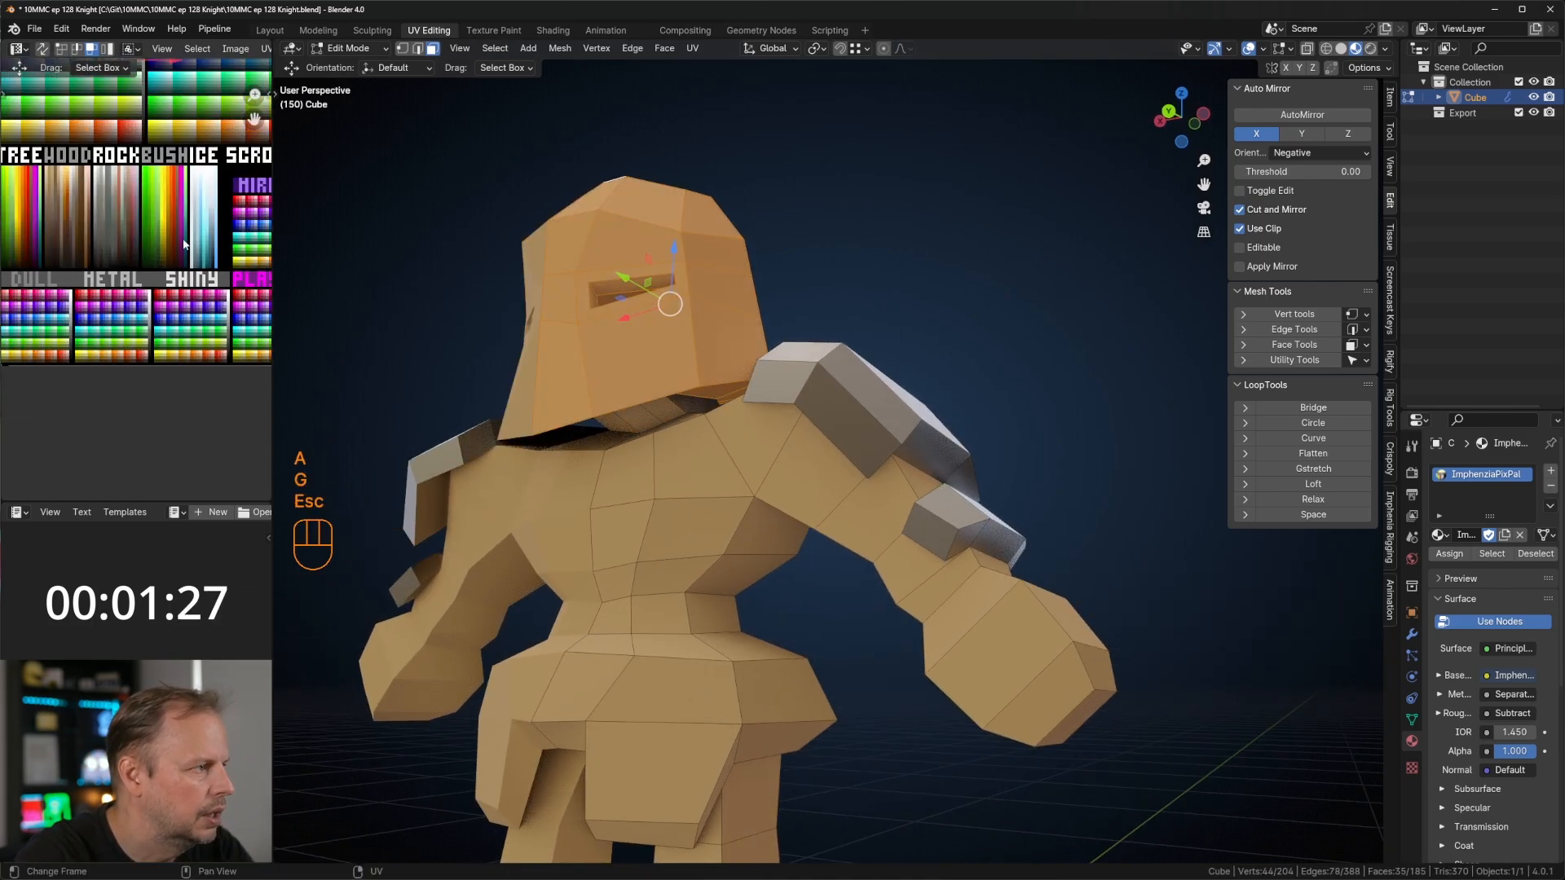
pyautogui.press('g')
pyautogui.click(218, 383)
pyautogui.scroll(4, 155, 358)
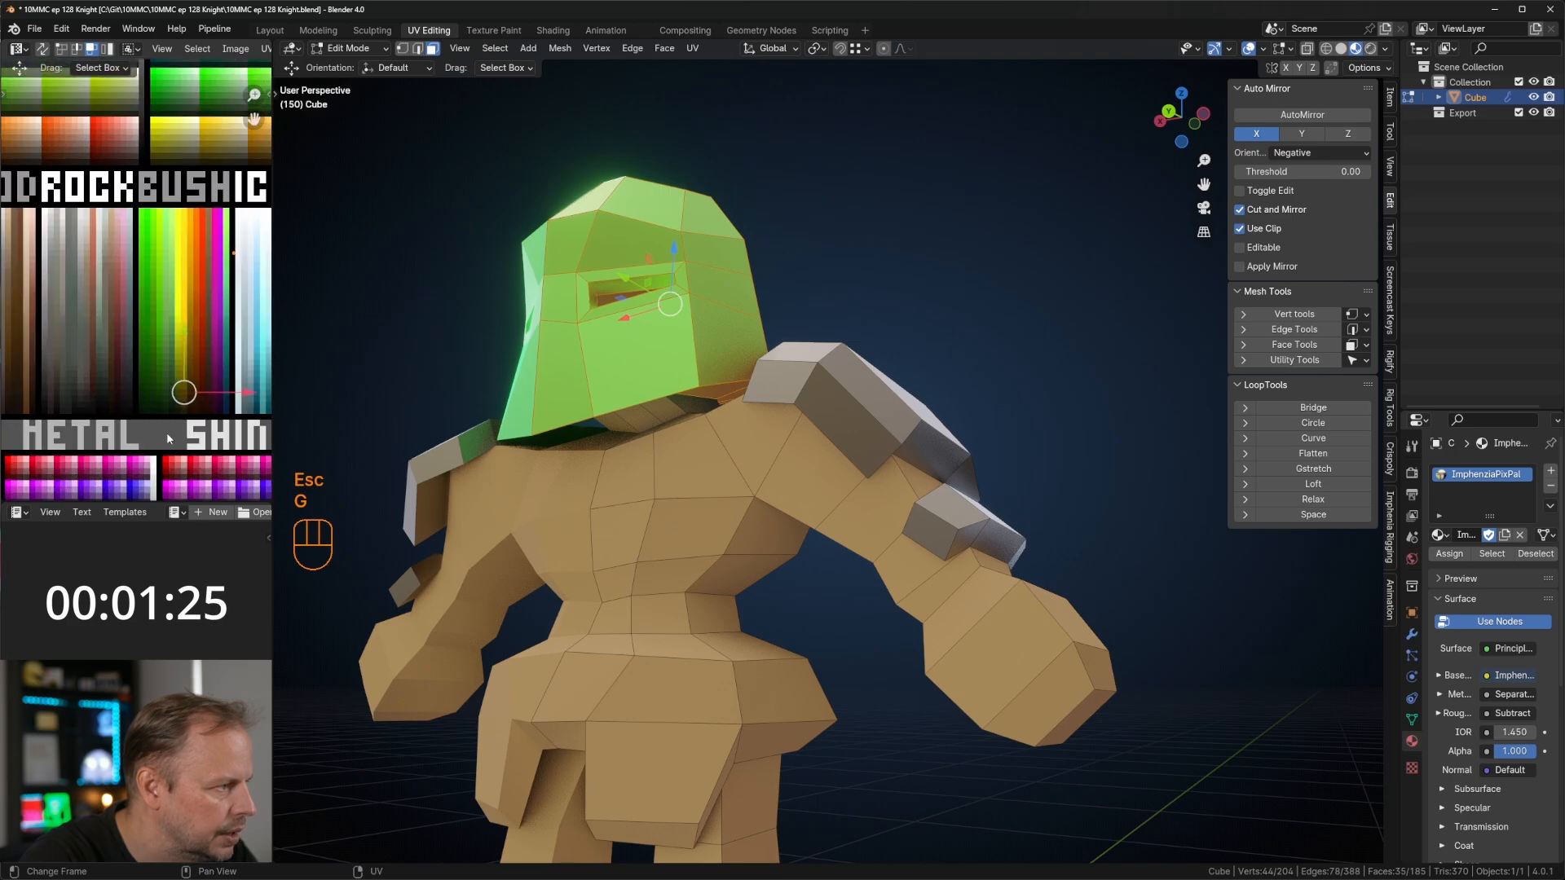
pyautogui.keyDown('shift'); pyautogui.moveTo(160, 458); pyautogui.dragTo(127, 316, button='middle'); pyautogui.keyUp('shift')
pyautogui.press('g')
pyautogui.click(147, 336)
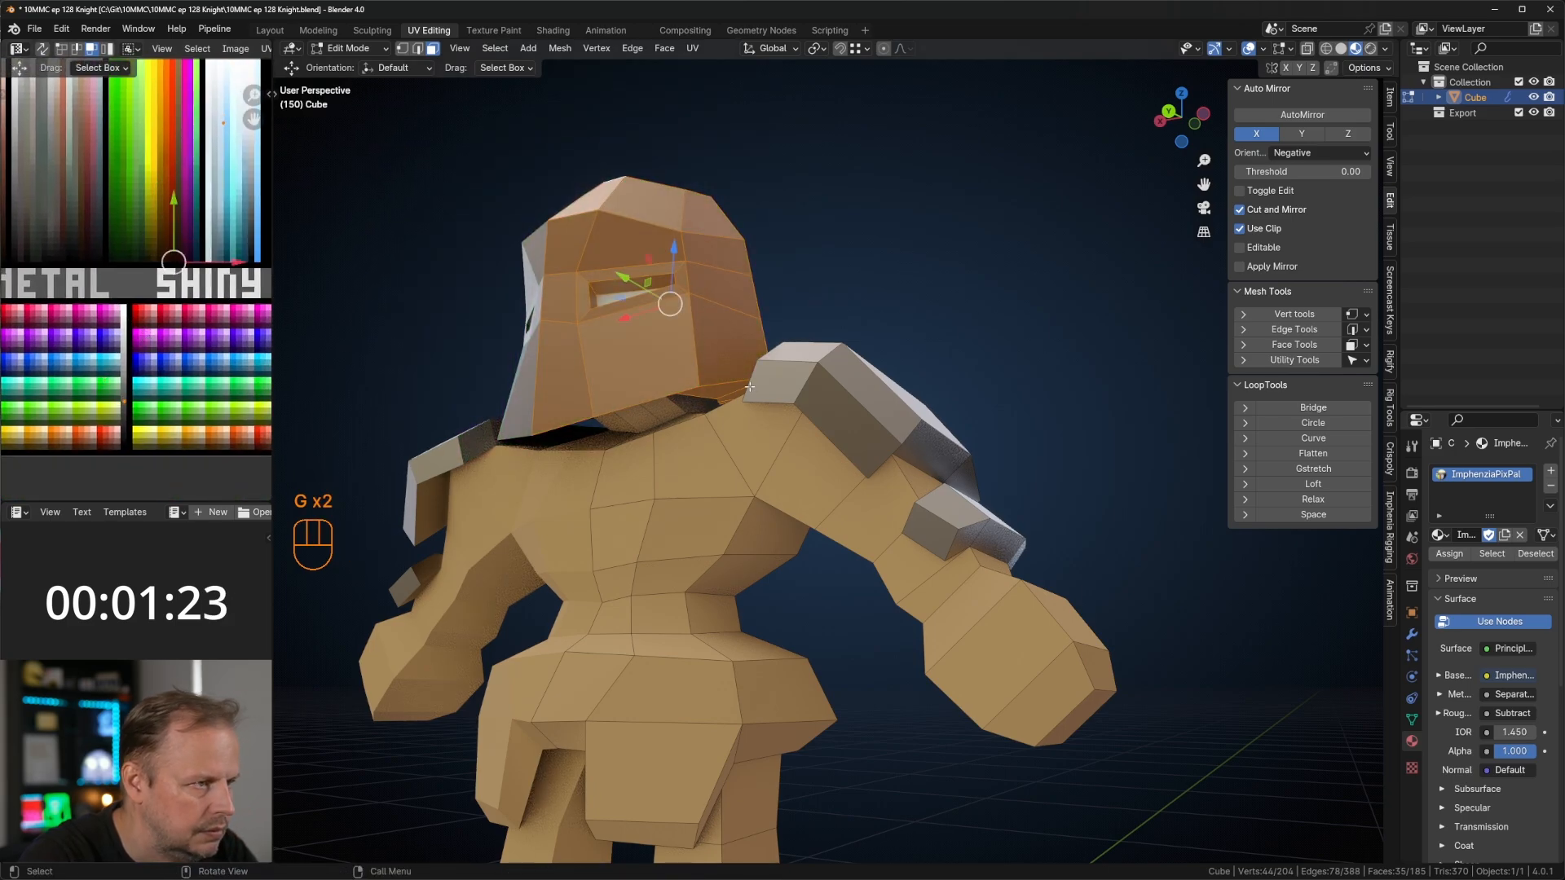
# Step: Select the recessed visor face and move its UVs onto the black swatch beside the Standard palette's heading
pyautogui.moveTo(628, 314); pyautogui.dragTo(644, 352, button='middle')
pyautogui.press('3')
pyautogui.click(654, 354)
pyautogui.scroll(-2, 139, 286)
pyautogui.scroll(-1, 139, 281)
pyautogui.keyDown('shift'); pyautogui.moveTo(139, 281); pyautogui.dragTo(139, 430, button='middle'); pyautogui.keyUp('shift')
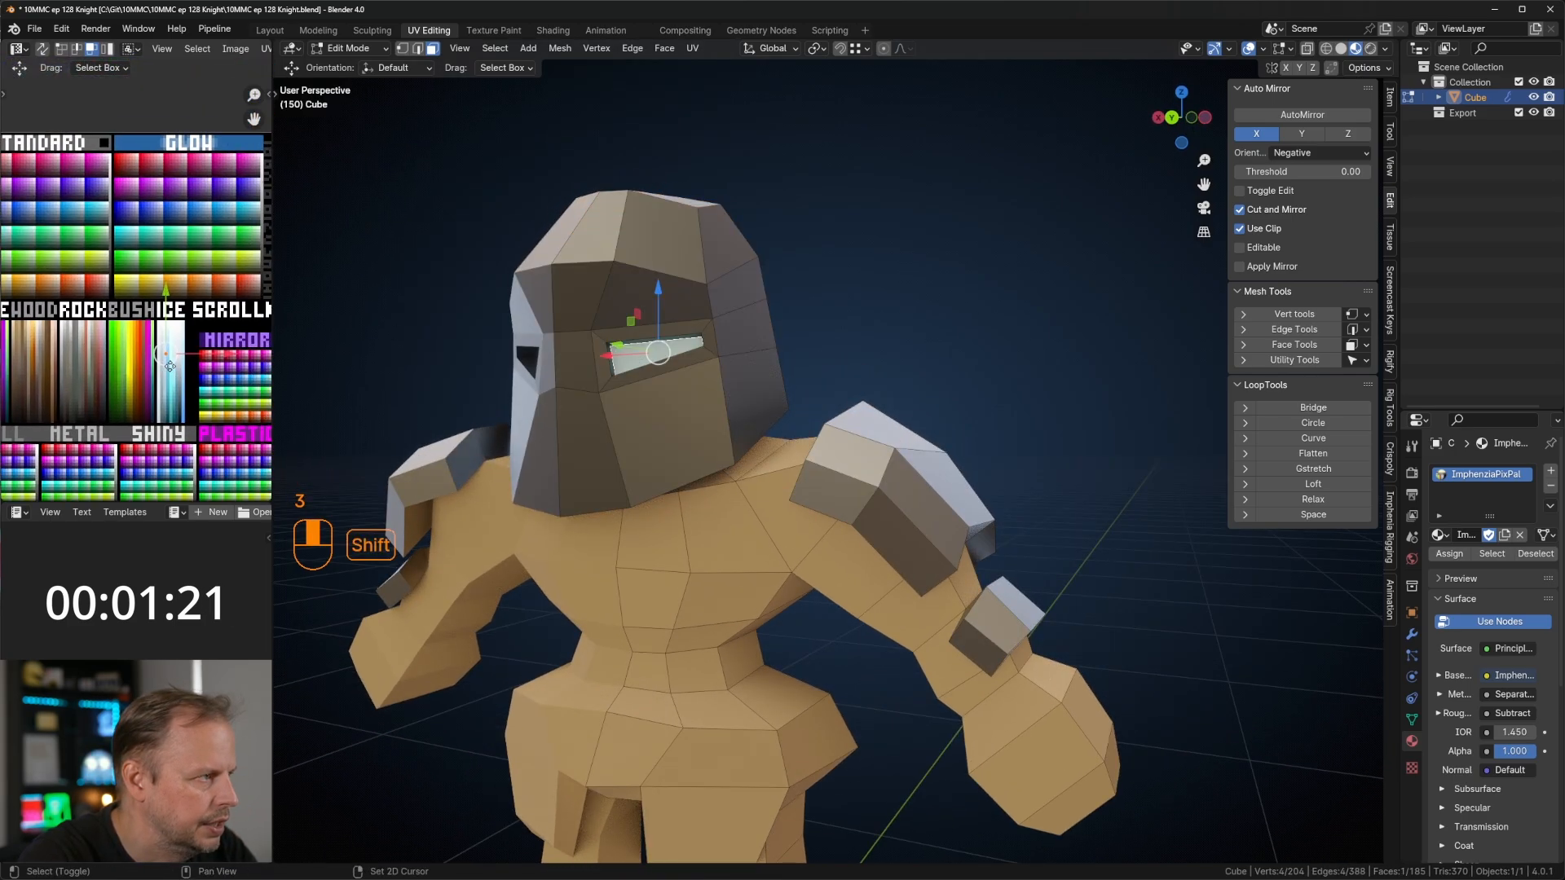
pyautogui.press('g')
# Step: Move the lower front chest edge about 0.018 m in X and 0.027 m in Y, and adjust the chest outline once more
pyautogui.moveTo(465, 288); pyautogui.dragTo(666, 549, button='middle')
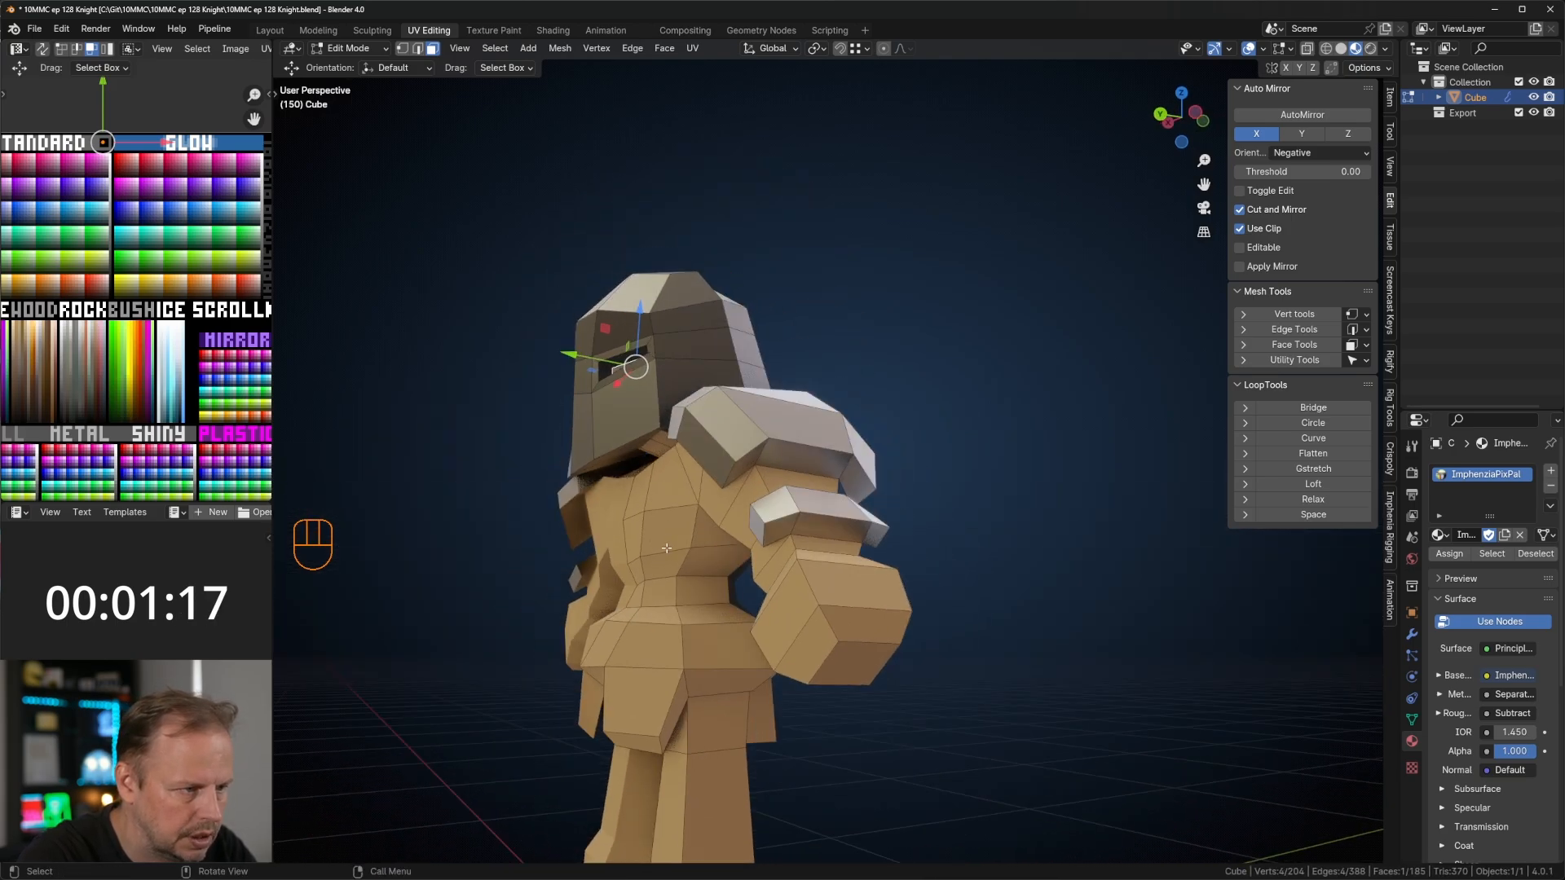
pyautogui.click(634, 562)
pyautogui.press('g')
pyautogui.click(664, 554)
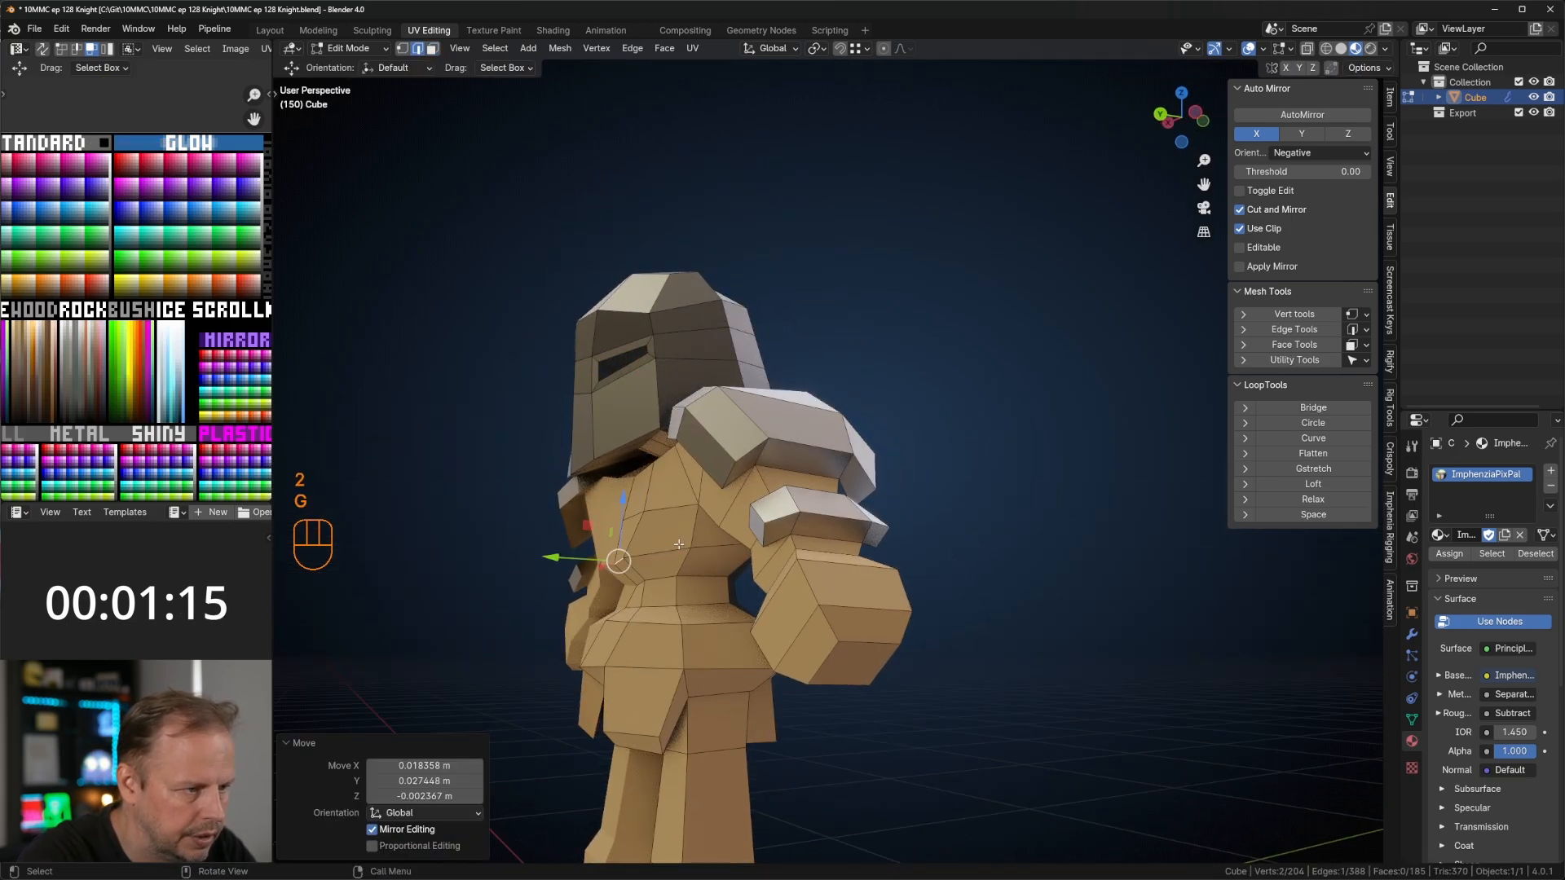
pyautogui.press('g')
pyautogui.click(679, 538)
pyautogui.moveTo(680, 538); pyautogui.dragTo(766, 537, button='middle')
# Step: Select the knight's chest faces around the torso, from the lower front edge across to the back
pyautogui.press('3')
pyautogui.press('a')
pyautogui.press('a')
pyautogui.keyDown('alt'); pyautogui.keyDown('shift'); pyautogui.click(699, 502); pyautogui.keyUp('shift'); pyautogui.keyUp('alt')
pyautogui.keyDown('alt'); pyautogui.keyDown('shift'); pyautogui.click(697, 525); pyautogui.keyUp('shift'); pyautogui.keyUp('alt')
pyautogui.keyDown('shift'); pyautogui.click(670, 506); pyautogui.keyUp('shift')
pyautogui.moveTo(670, 506); pyautogui.dragTo(731, 503, button='middle')
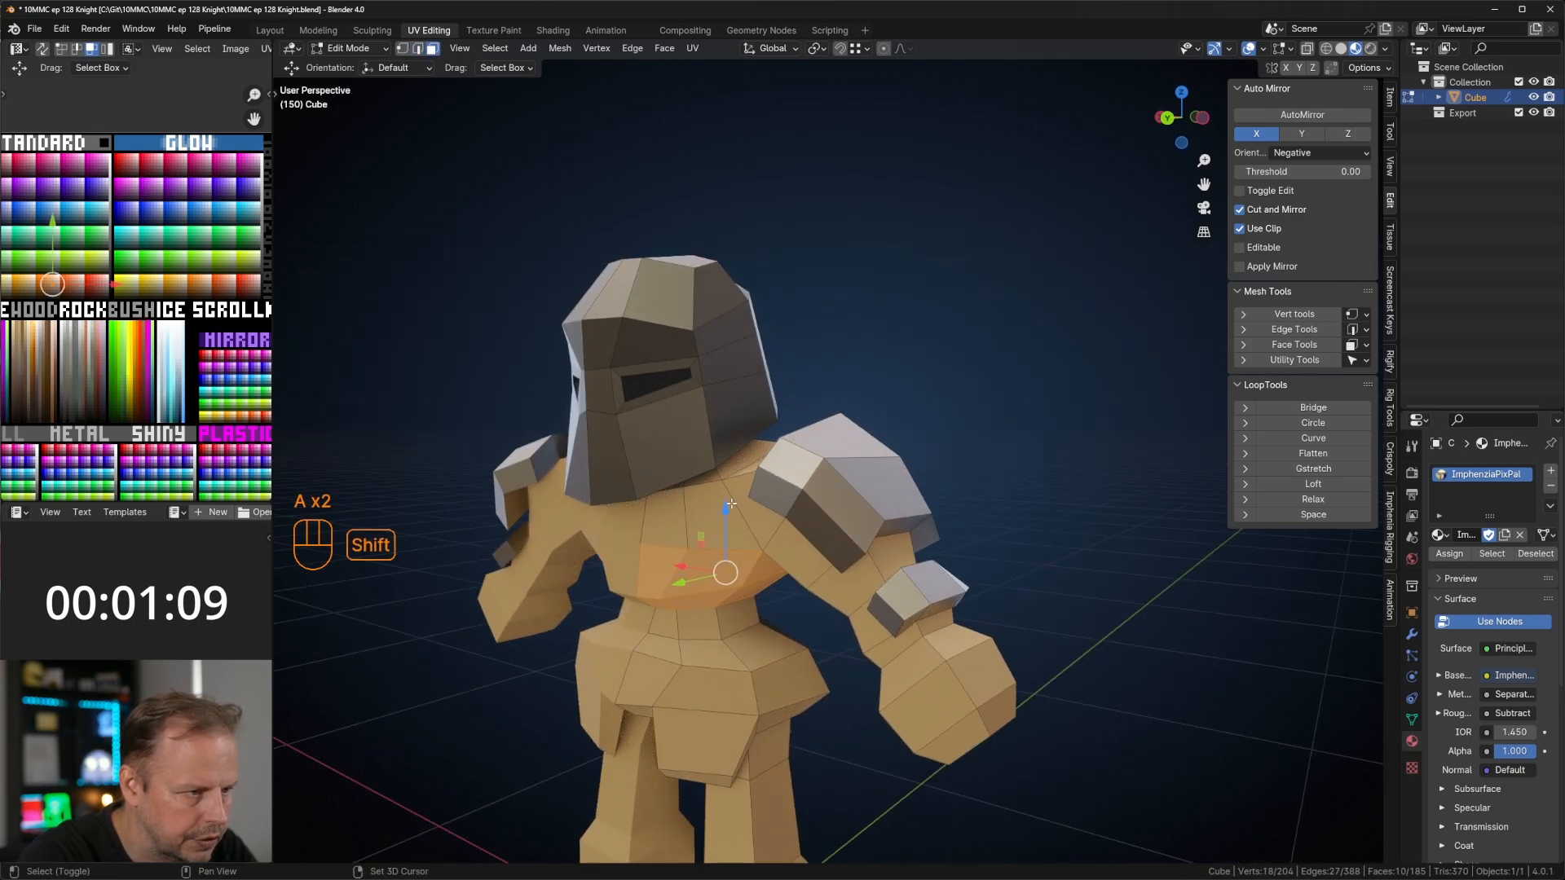
pyautogui.keyDown('shift'); pyautogui.click(668, 520); pyautogui.keyUp('shift')
pyautogui.moveTo(803, 456); pyautogui.dragTo(538, 432, button='middle')
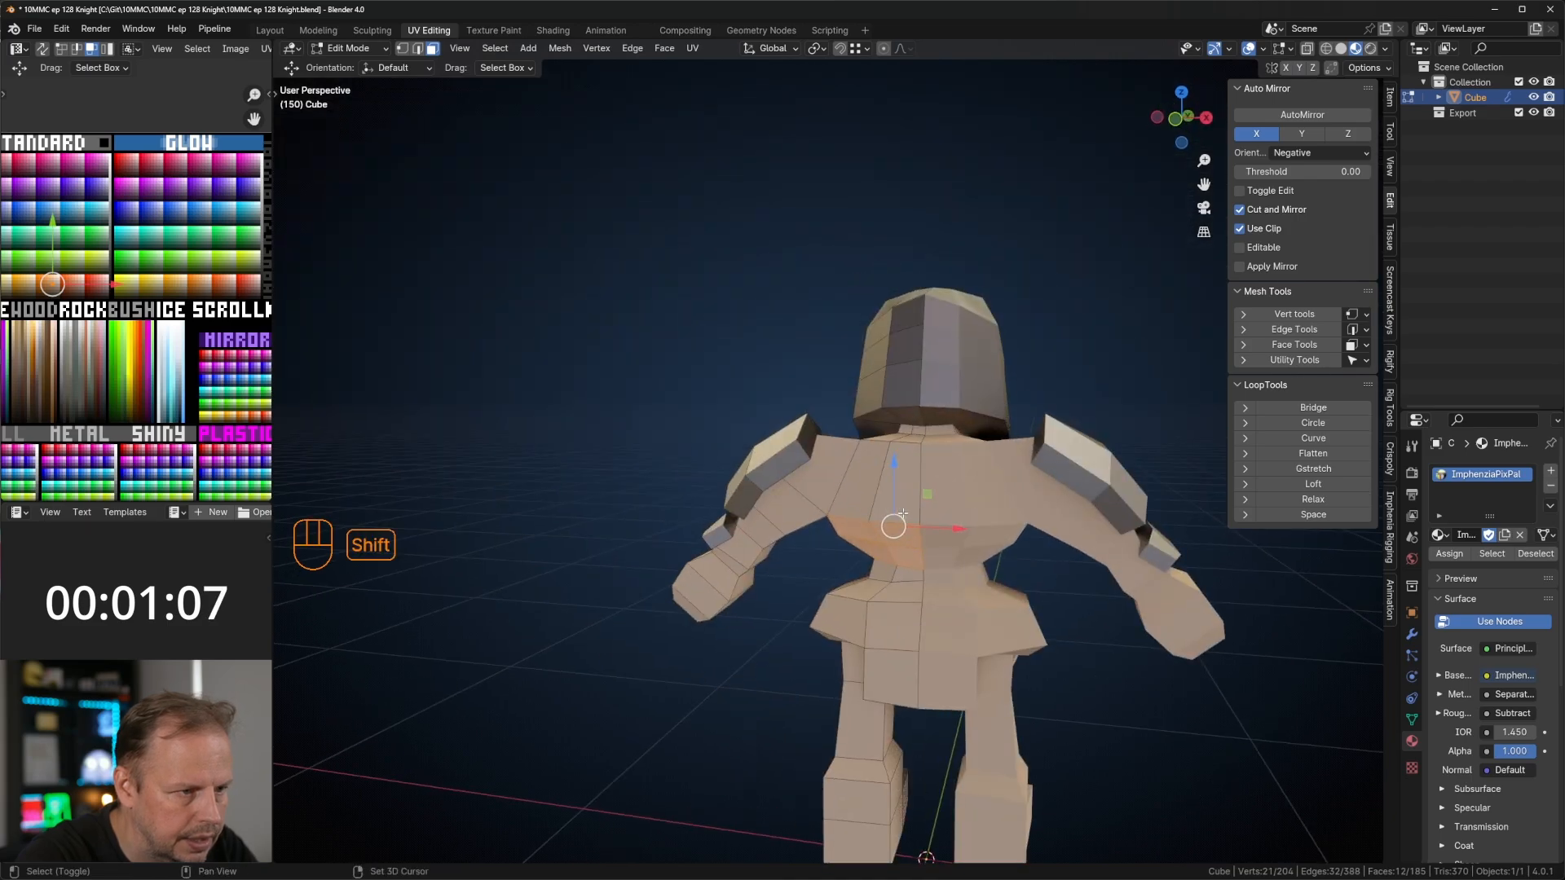
pyautogui.moveTo(855, 468); pyautogui.dragTo(883, 538, button='middle')
pyautogui.scroll(3, 897, 432)
pyautogui.keyDown('shift'); pyautogui.moveTo(908, 407); pyautogui.dragTo(895, 438, button='middle'); pyautogui.keyUp('shift')
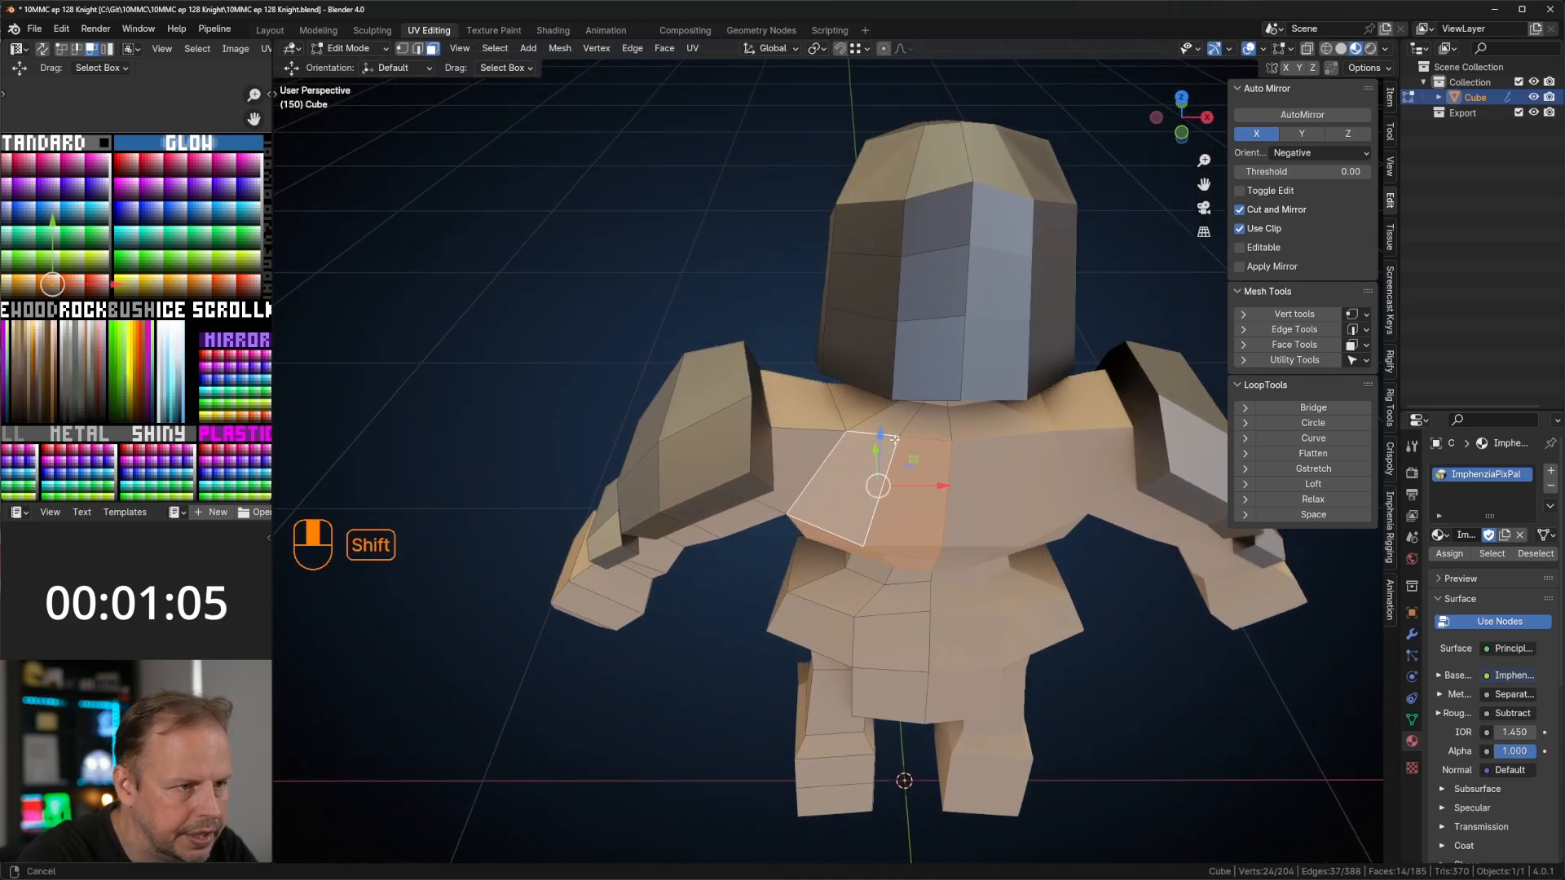
# Step: Add the remaining upper-chest, shoulder and upper-arm faces, front and back, to the chest selection
pyautogui.keyDown('shift'); pyautogui.click(802, 401); pyautogui.keyUp('shift')
pyautogui.moveTo(802, 401); pyautogui.dragTo(1027, 378, button='middle')
pyautogui.moveTo(783, 489); pyautogui.dragTo(876, 434, button='middle')
pyautogui.keyDown('shift'); pyautogui.click(876, 434); pyautogui.keyUp('shift')
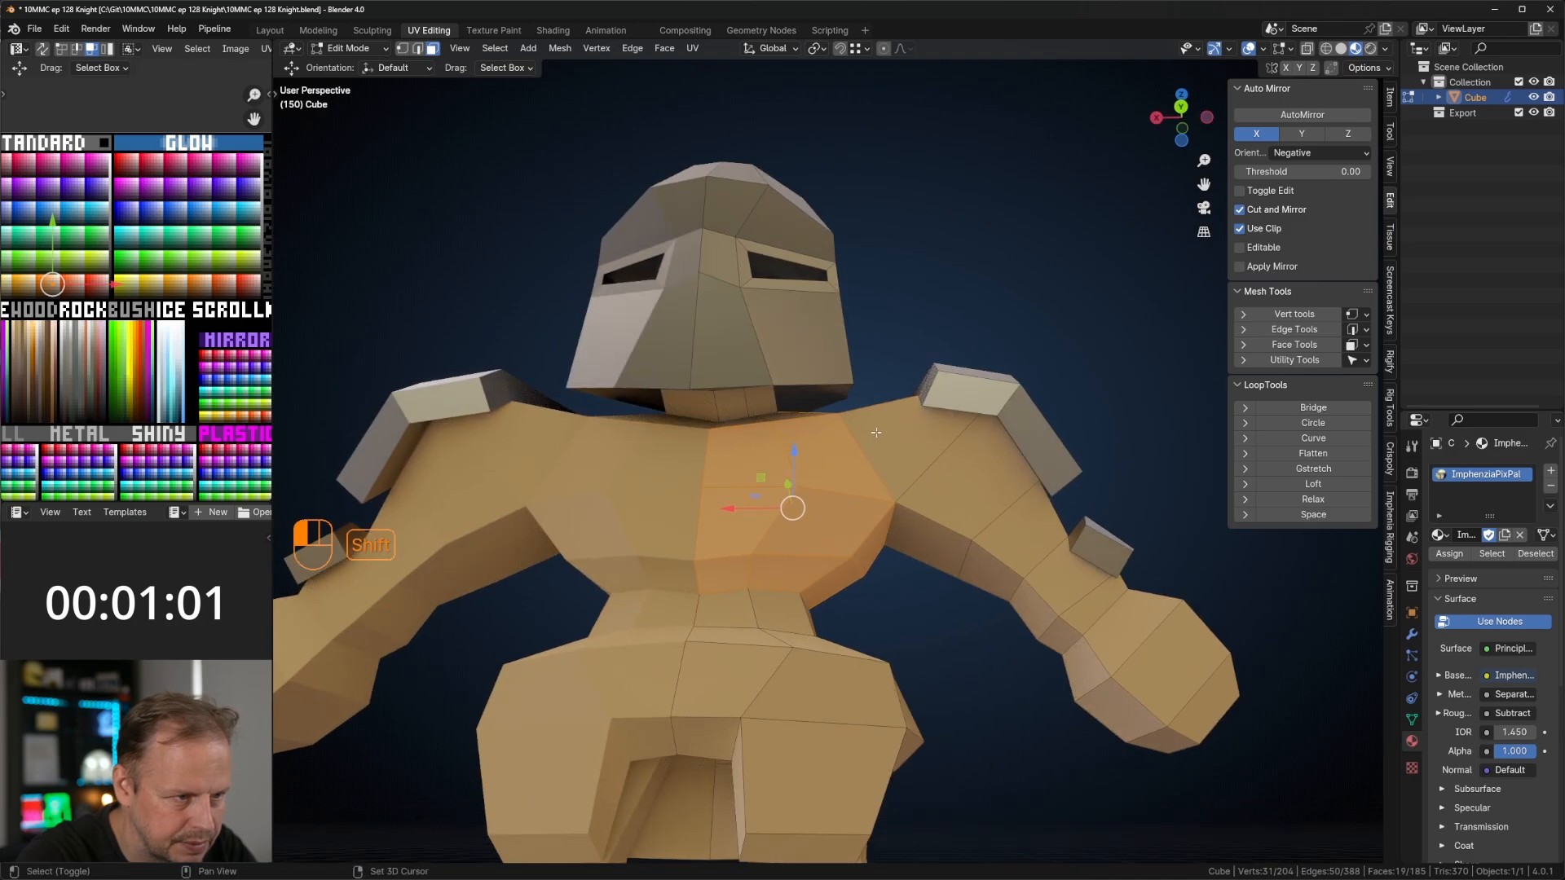
pyautogui.moveTo(974, 473); pyautogui.dragTo(918, 473, button='middle')
pyautogui.keyDown('shift'); pyautogui.click(856, 479); pyautogui.keyUp('shift')
pyautogui.moveTo(1023, 491); pyautogui.dragTo(721, 547, button='middle')
pyautogui.keyDown('shift'); pyautogui.click(908, 457); pyautogui.keyUp('shift')
pyautogui.keyDown('shift'); pyautogui.click(742, 530); pyautogui.keyUp('shift')
pyautogui.keyDown('shift'); pyautogui.click(690, 563); pyautogui.keyUp('shift')
pyautogui.keyDown('shift'); pyautogui.click(666, 616); pyautogui.keyUp('shift')
pyautogui.moveTo(677, 621); pyautogui.dragTo(743, 639, button='middle')
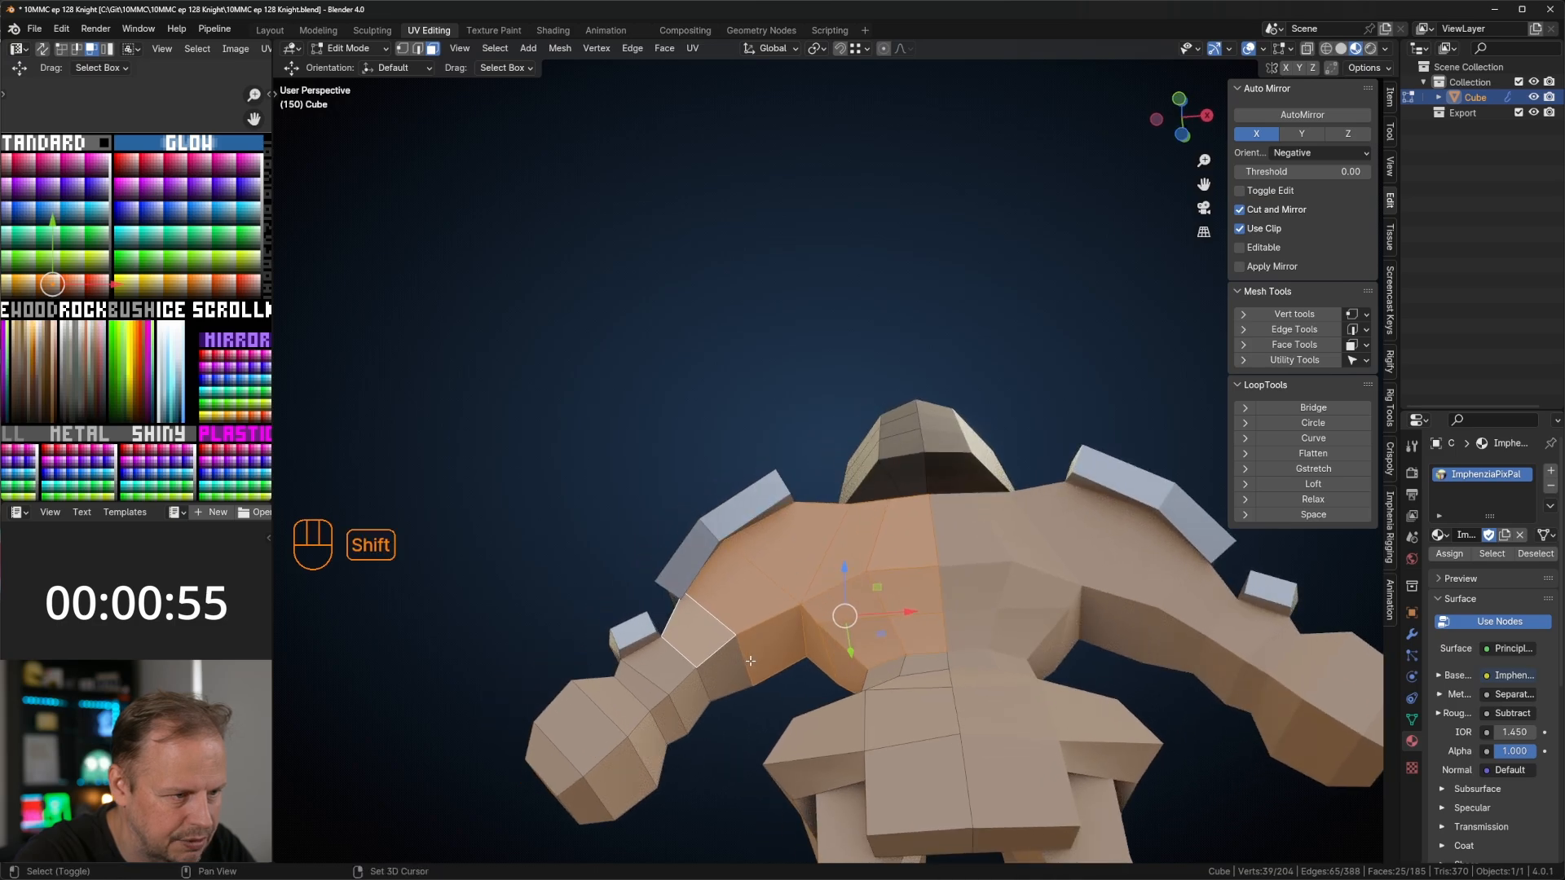
pyautogui.moveTo(863, 635); pyautogui.dragTo(1206, 740, button='middle')
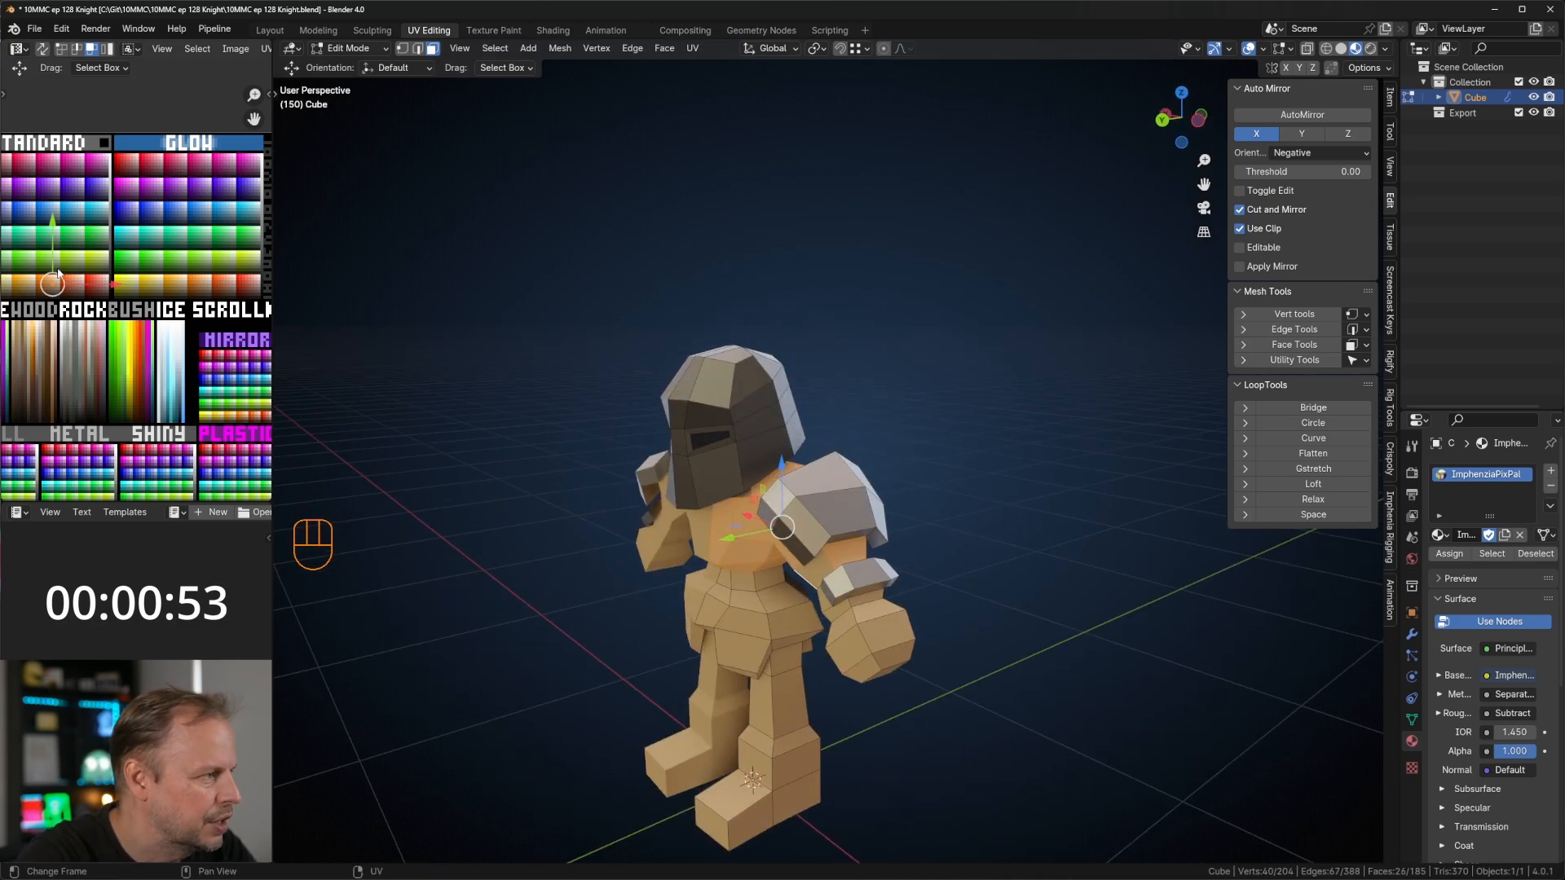
# Step: Move the chest and upper-arm UVs onto the darkest brown row of the Standard palette's orange block
pyautogui.scroll(1, 62, 283)
pyautogui.scroll(-1, 62, 284)
pyautogui.press('a')
pyautogui.press('g')
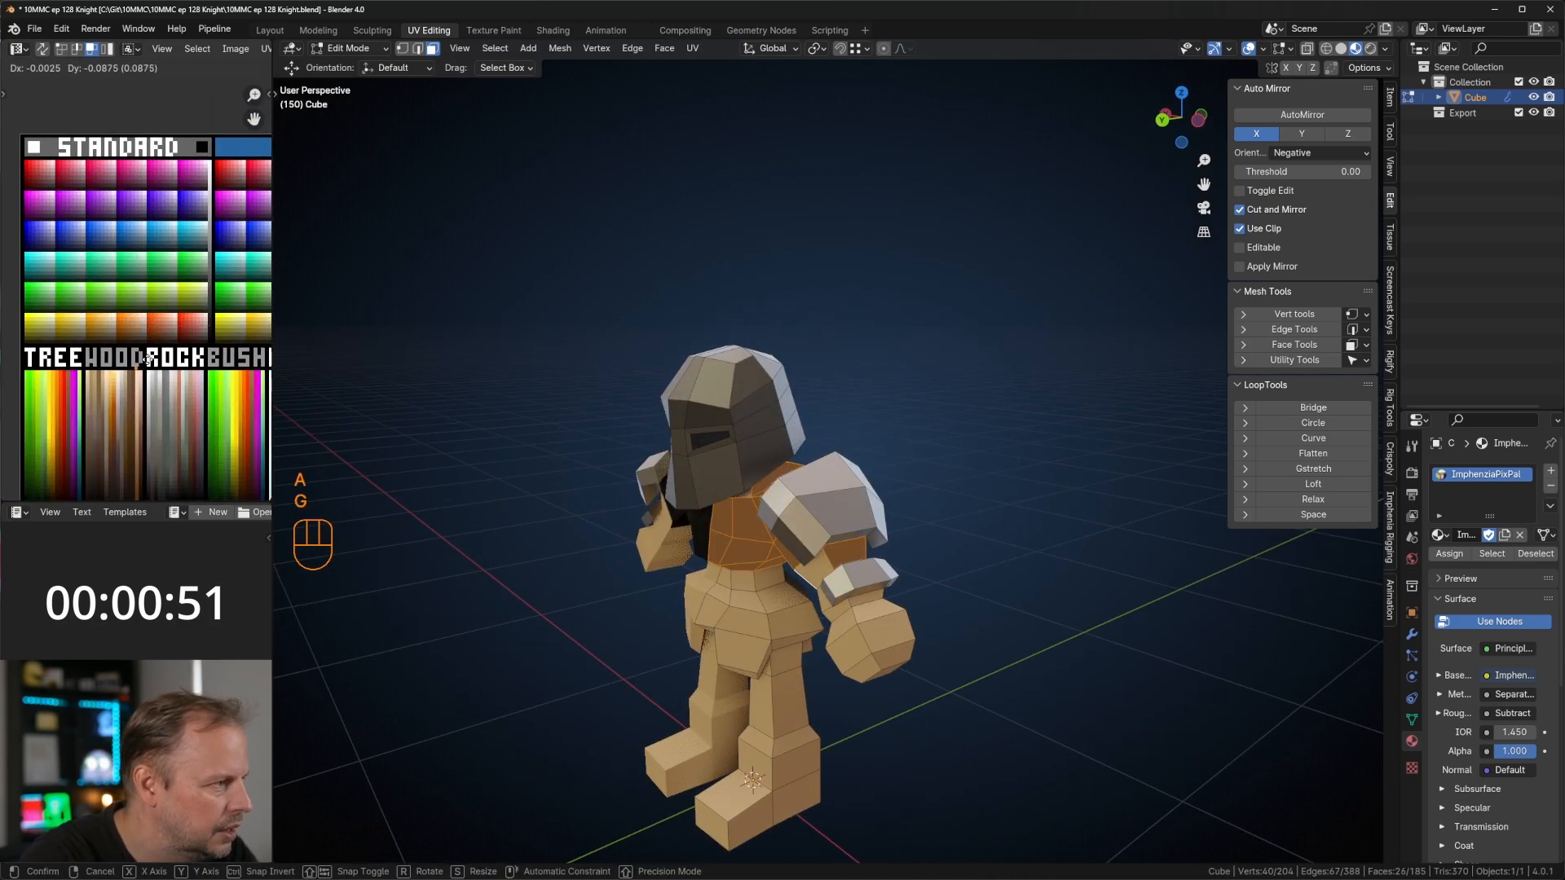
pyautogui.click(133, 381)
pyautogui.scroll(6, 137, 391)
pyautogui.moveTo(143, 418); pyautogui.dragTo(146, 269, button='middle')
pyautogui.press('g')
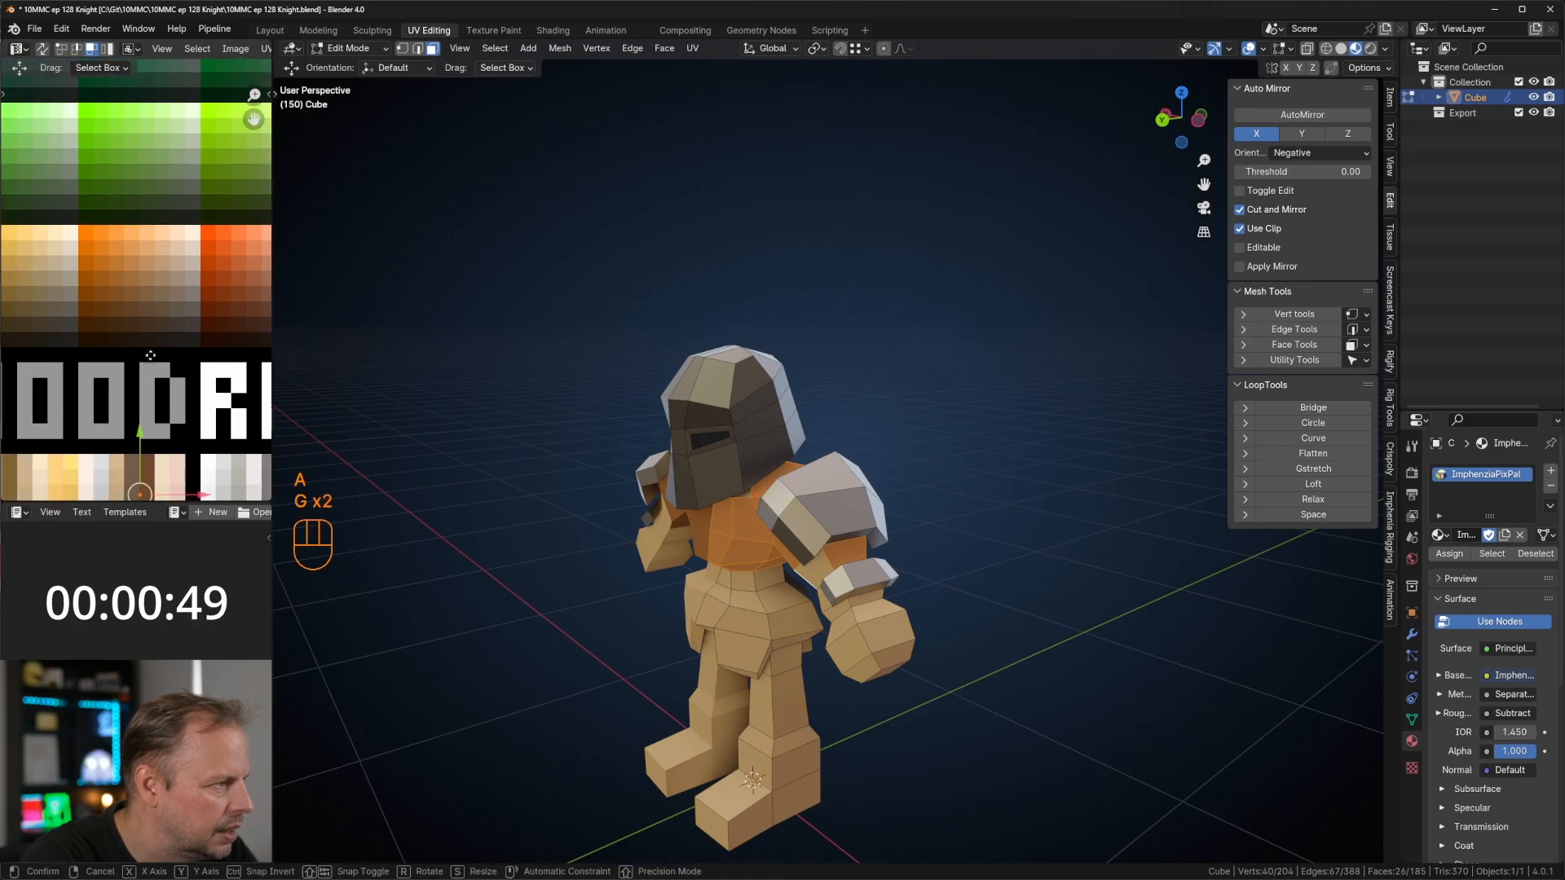
pyautogui.click(145, 200)
# Step: Select the skirt's faces by growing a loop selection, leaving out the bare waist band above it
pyautogui.scroll(-2, 784, 652)
pyautogui.moveTo(784, 652); pyautogui.dragTo(784, 609, button='middle')
pyautogui.scroll(2, 784, 609)
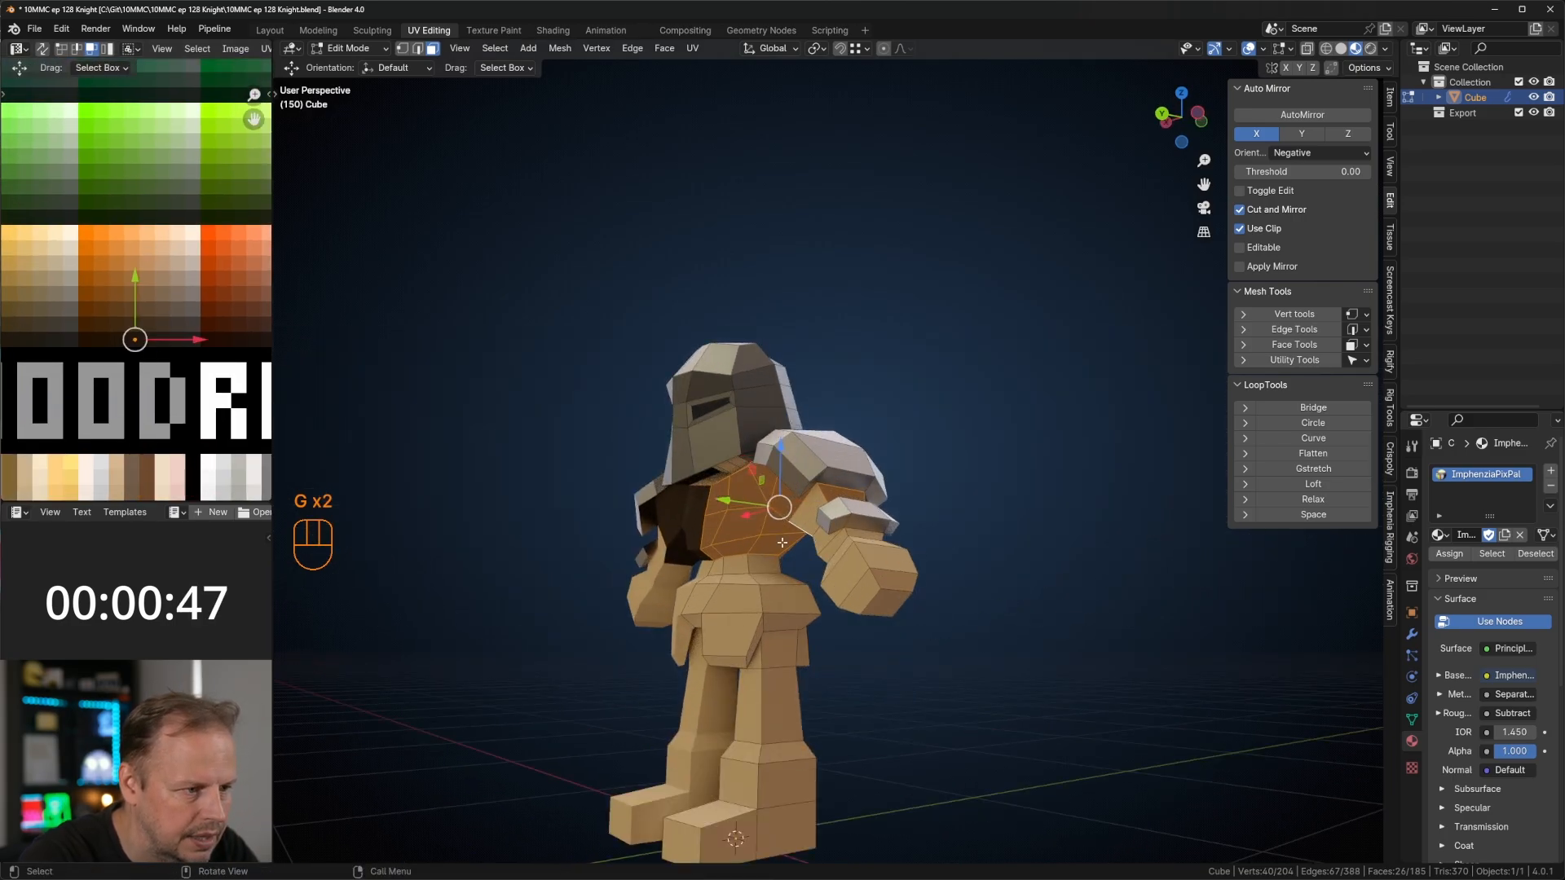
pyautogui.press('3')
pyautogui.press('a')
pyautogui.press('a')
pyautogui.hotkey('alt', 'a')
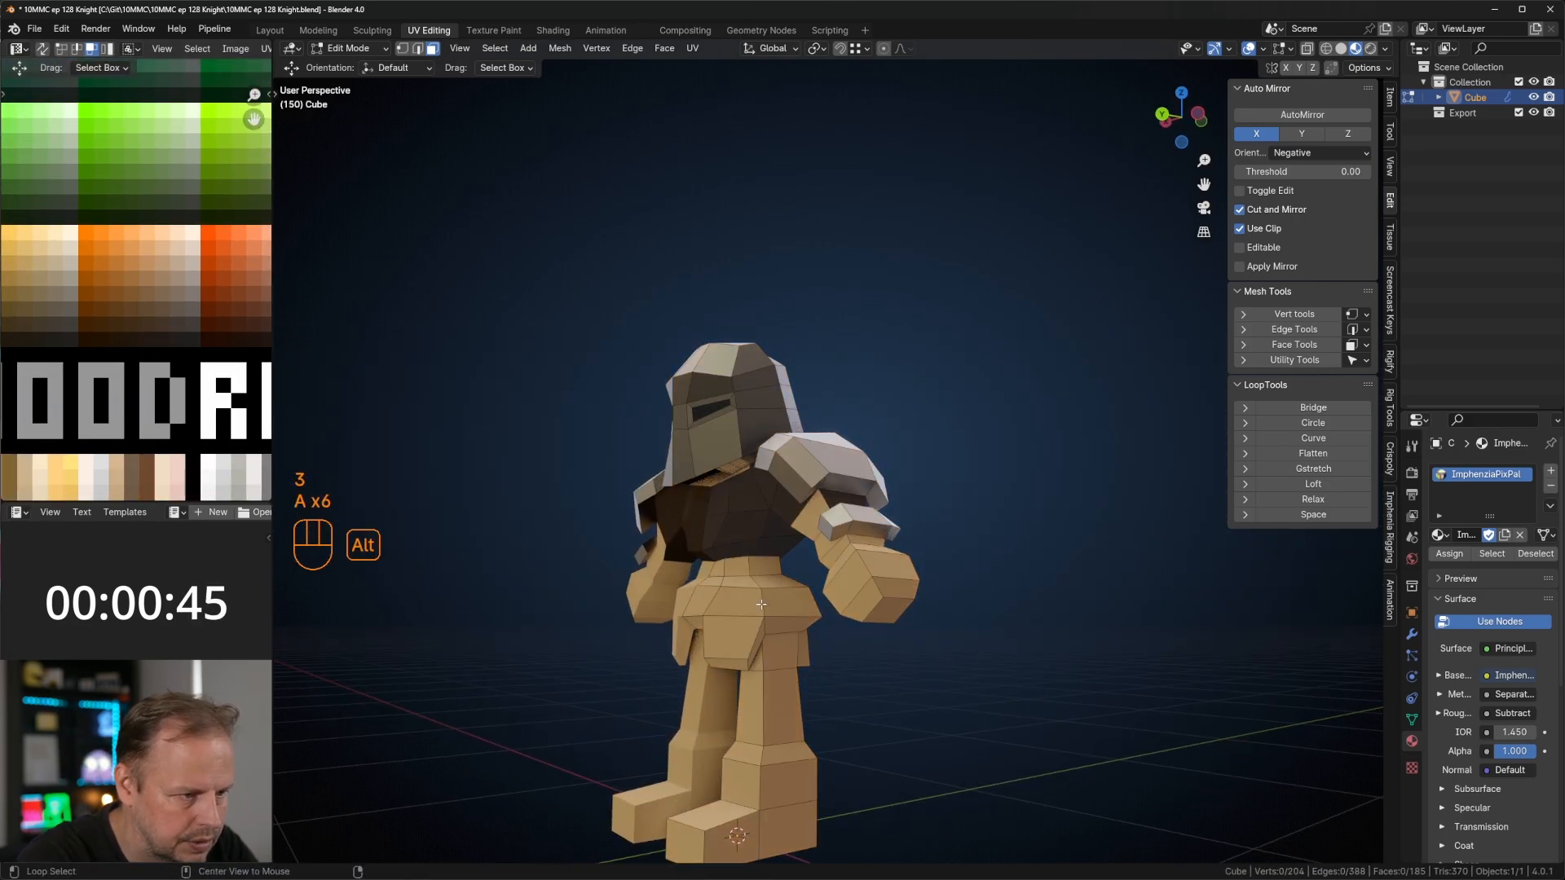
pyautogui.press('ctrl+KP_Add')
pyautogui.press('ctrl+KP_Add')
pyautogui.press('ctrl+KP_Add')
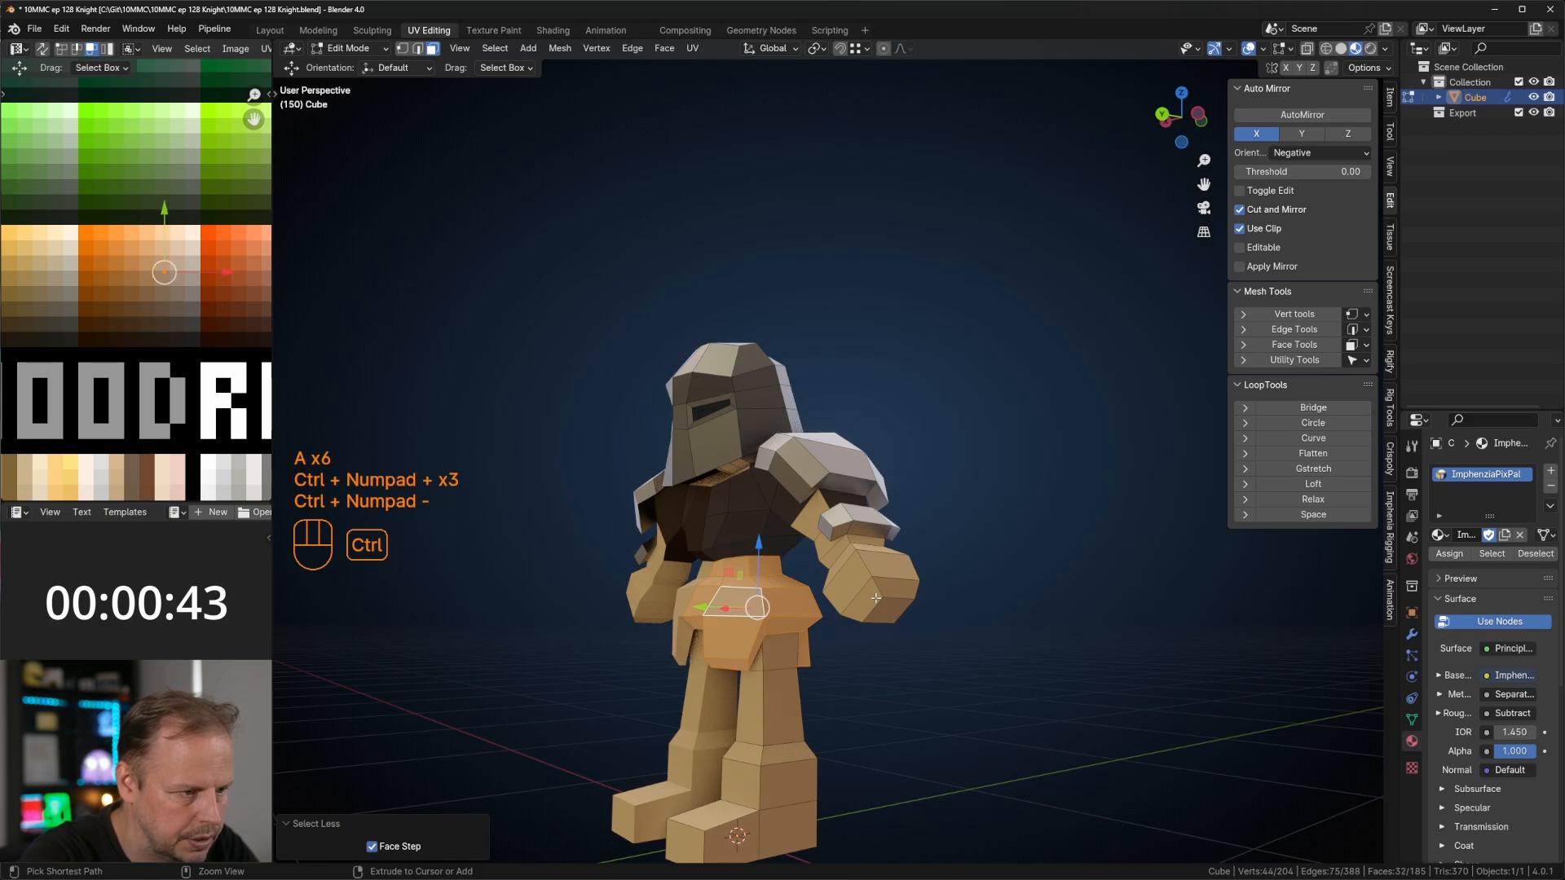
pyautogui.moveTo(784, 624); pyautogui.dragTo(712, 564, button='middle')
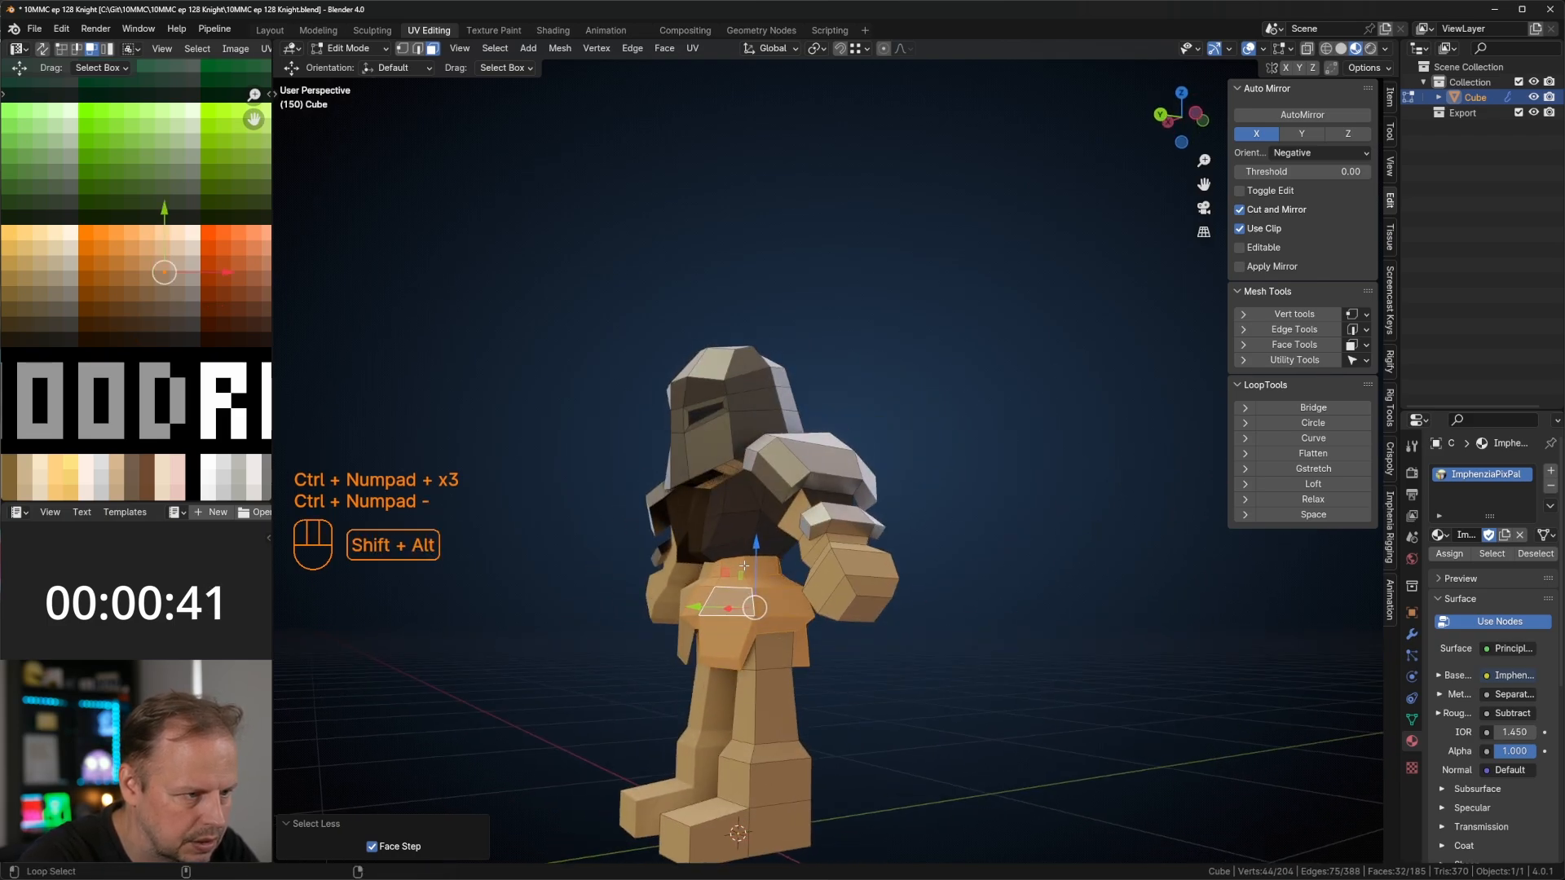
pyautogui.keyDown('alt'); pyautogui.keyDown('shift'); pyautogui.click(743, 573); pyautogui.keyUp('shift'); pyautogui.keyUp('alt')
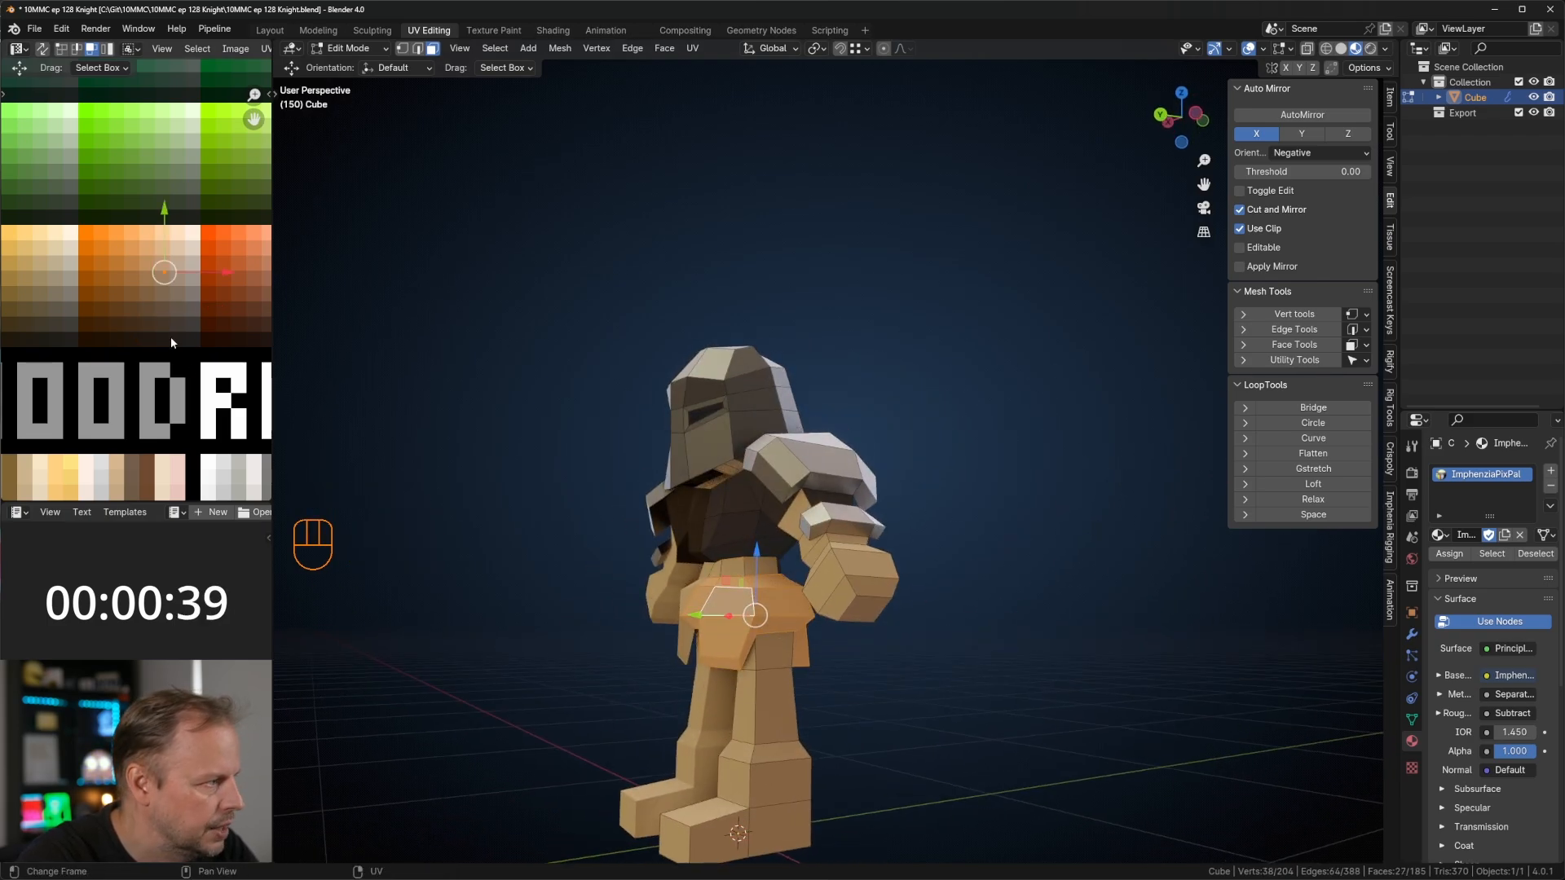
# Step: Move the skirt's UVs onto a greyer dark brown swatch in the bottom row of the orange block
pyautogui.press('a')
pyautogui.press('g')
pyautogui.click(153, 377)
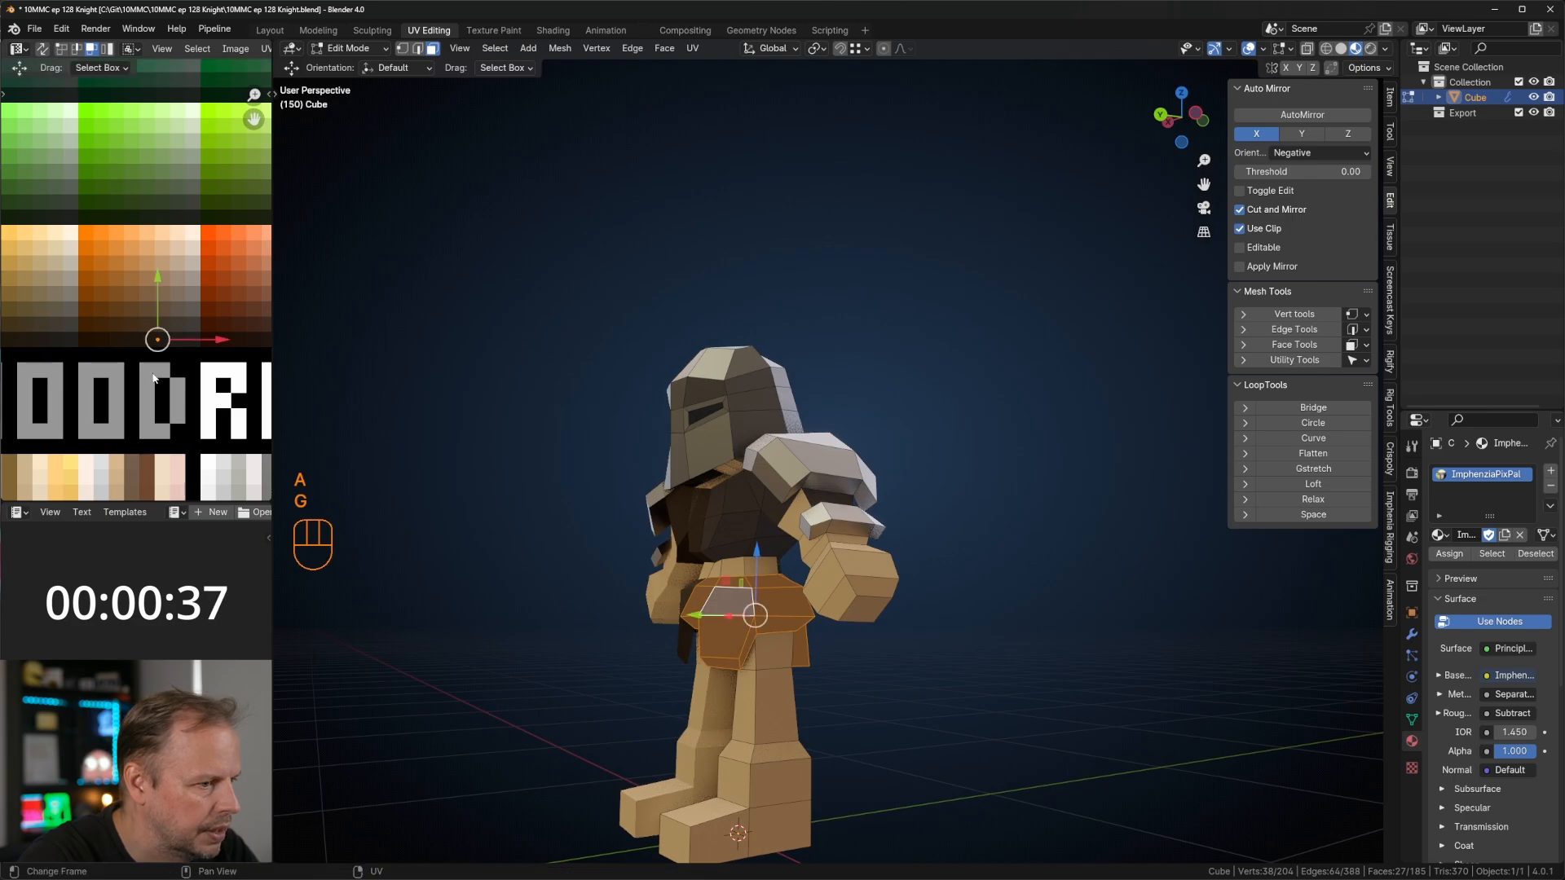
# Step: Select the whole boot outward from its sole and move its UVs onto a dark brown swatch
pyautogui.moveTo(738, 465); pyautogui.dragTo(757, 533, button='middle')
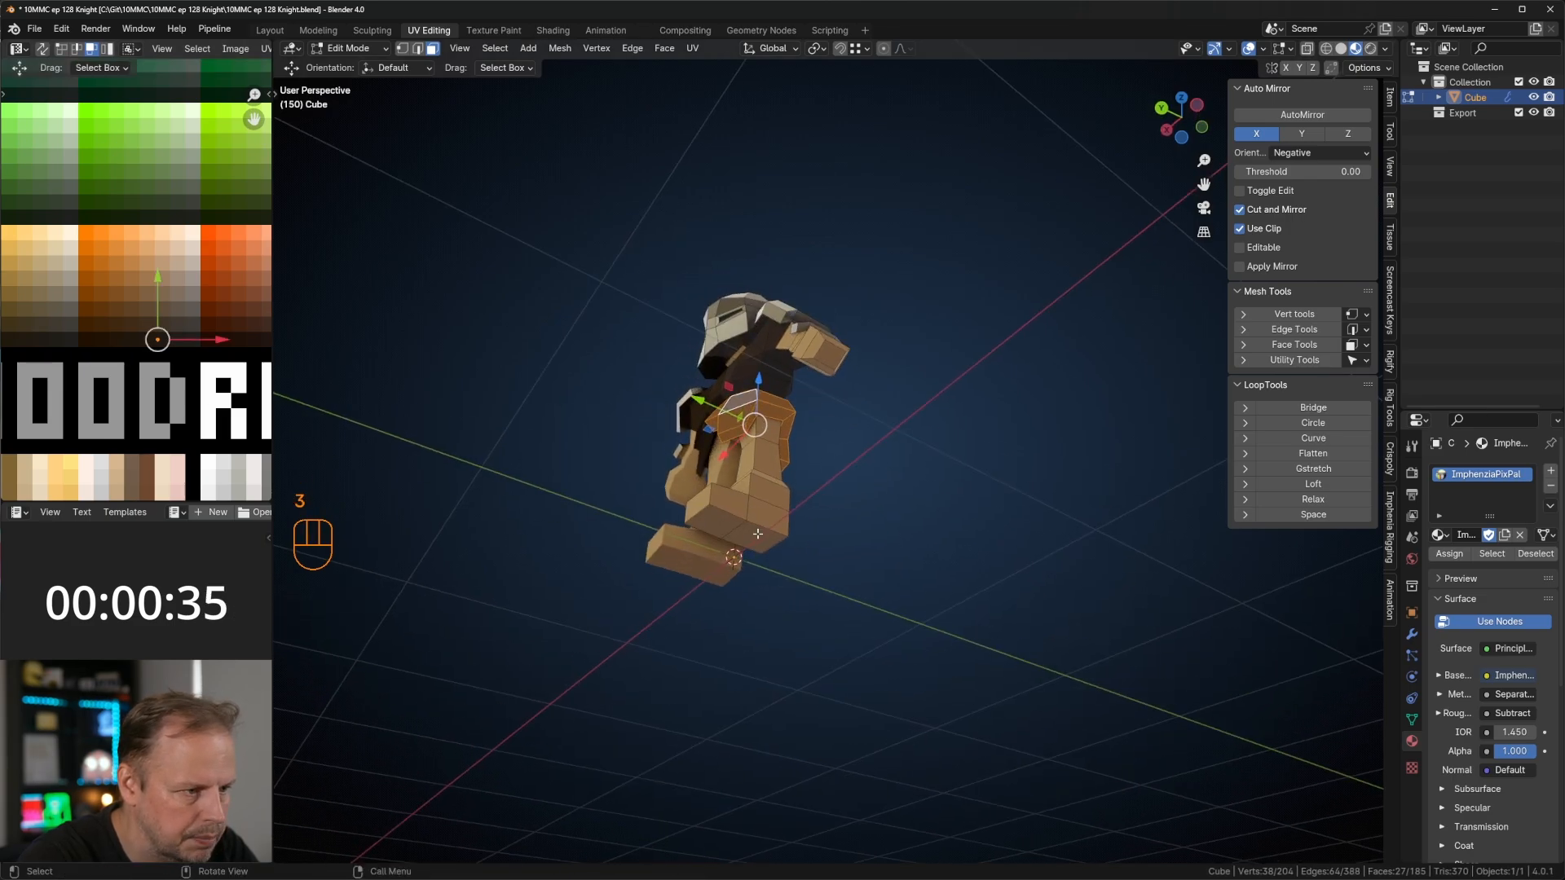
pyautogui.click(724, 515)
pyautogui.press('ctrl+KP_Add')
pyautogui.press('ctrl+KP_Add')
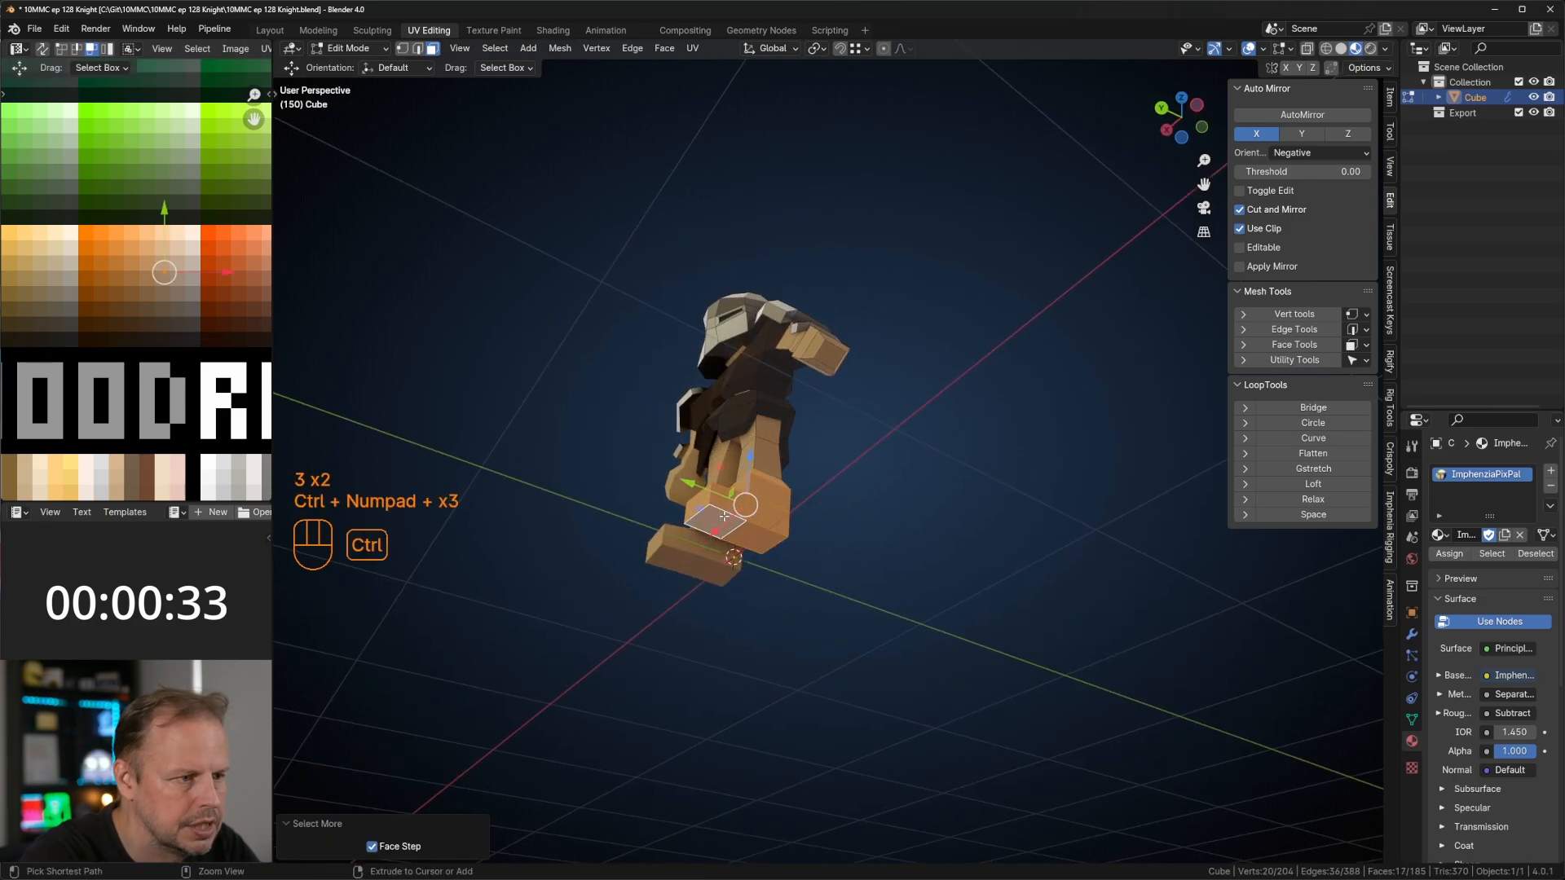
pyautogui.press('a')
pyautogui.press('g')
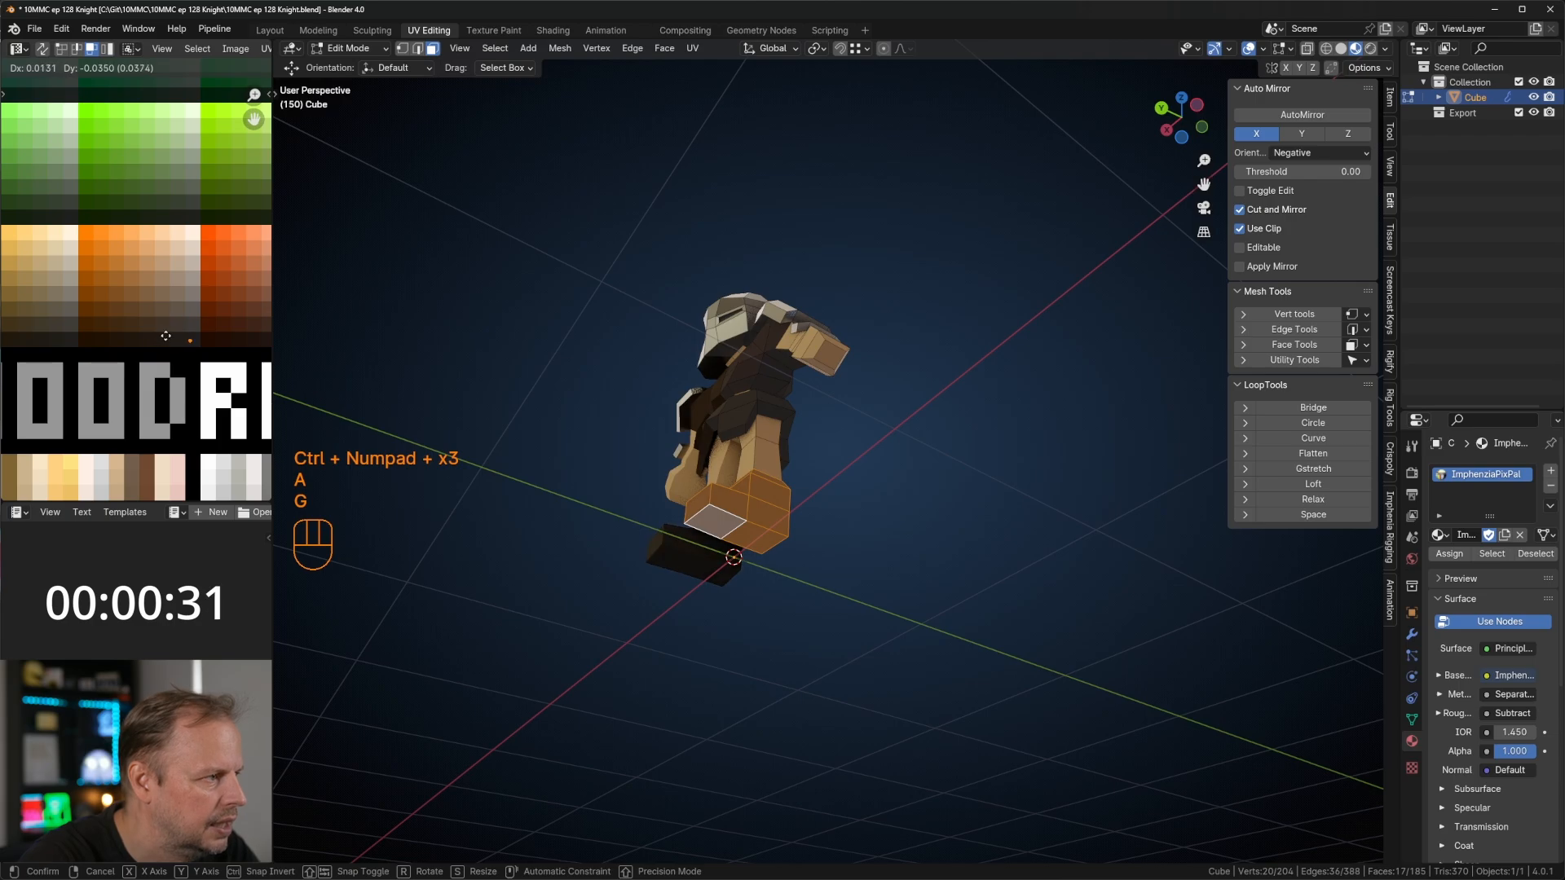
# Step: Select the upper thigh and crotch faces beneath the skirt and move their UVs onto a dark brown swatch
pyautogui.moveTo(956, 373); pyautogui.dragTo(881, 432, button='middle')
pyautogui.scroll(3, 984, 423)
pyautogui.press('3')
pyautogui.press('a')
pyautogui.press('a')
pyautogui.keyDown('alt'); pyautogui.click(738, 450); pyautogui.keyUp('alt')
pyautogui.moveTo(738, 450); pyautogui.dragTo(1024, 321, button='middle')
pyautogui.keyDown('shift'); pyautogui.click(813, 367); pyautogui.keyUp('shift')
pyautogui.scroll(2, 1024, 321)
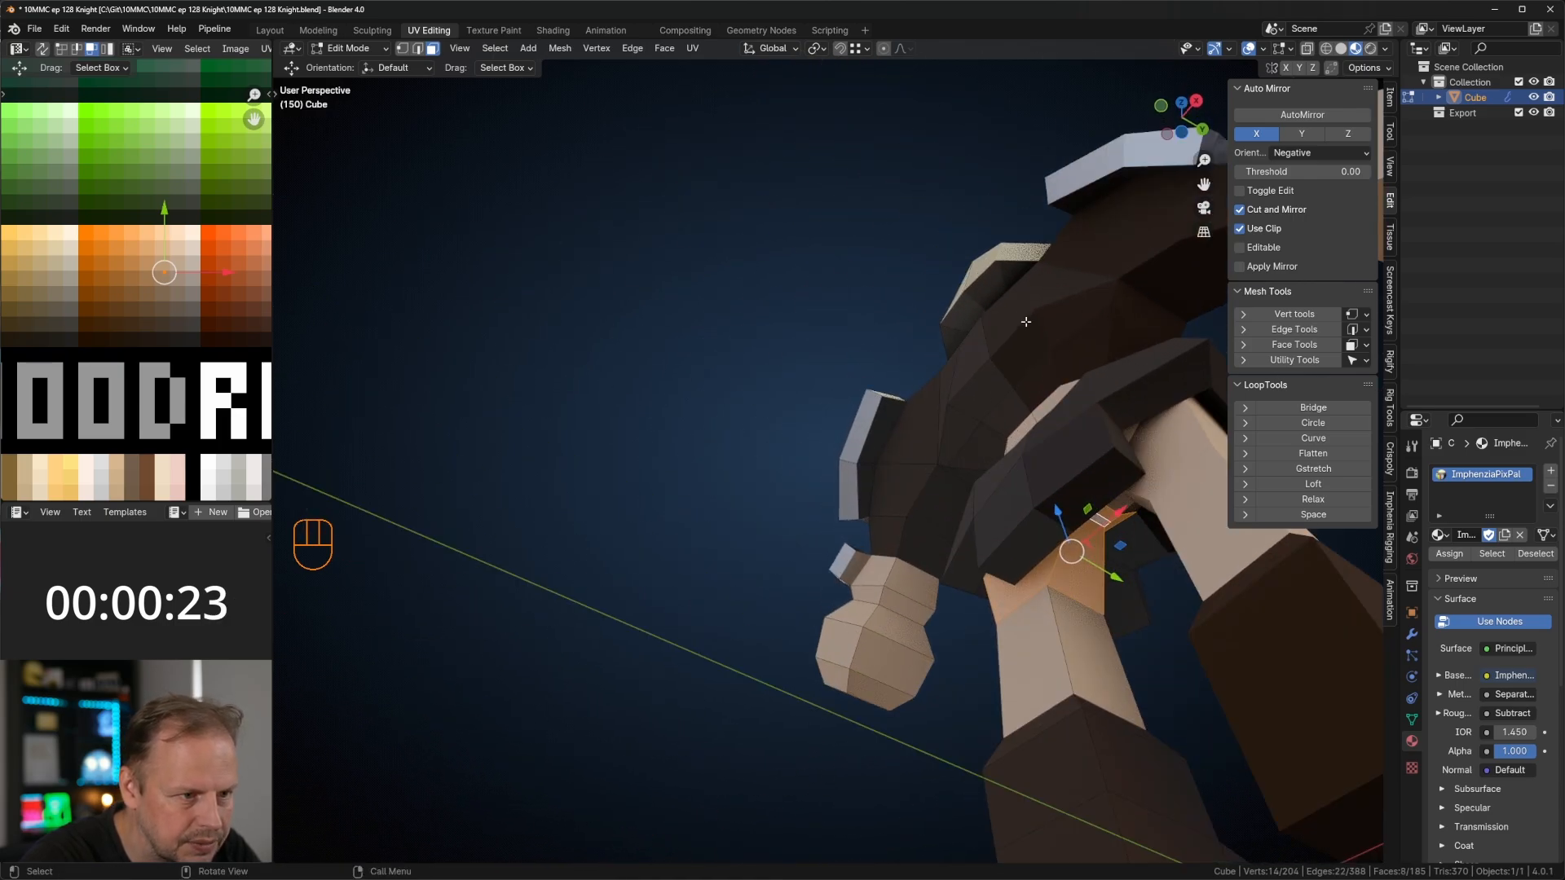
pyautogui.keyDown('shift'); pyautogui.moveTo(1047, 444); pyautogui.dragTo(917, 447, button='middle'); pyautogui.keyUp('shift')
pyautogui.keyDown('shift'); pyautogui.click(915, 448); pyautogui.keyUp('shift')
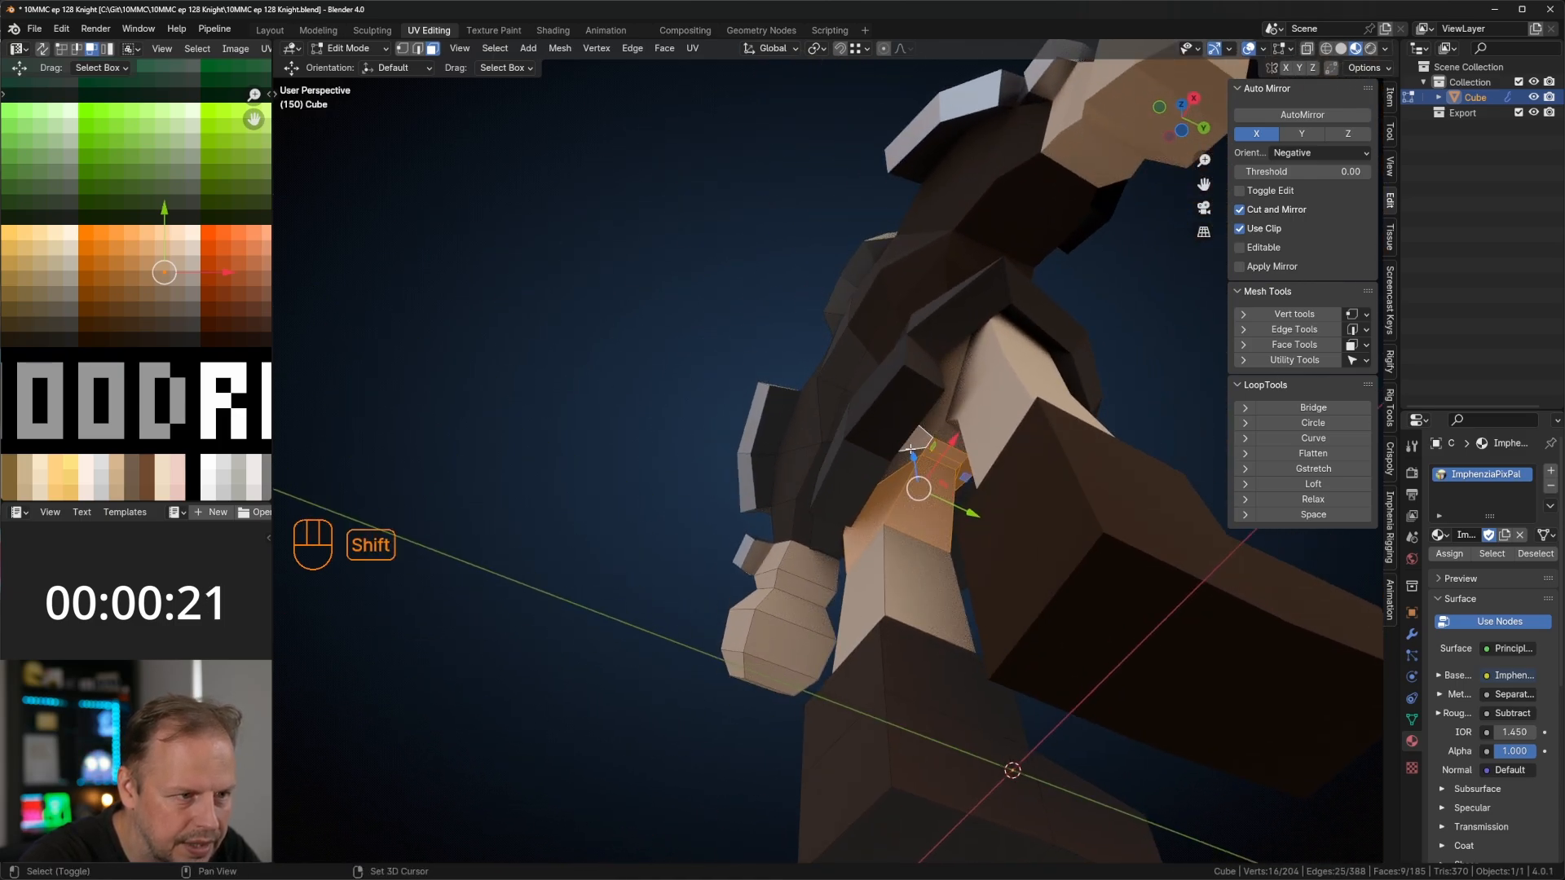
pyautogui.press('g')
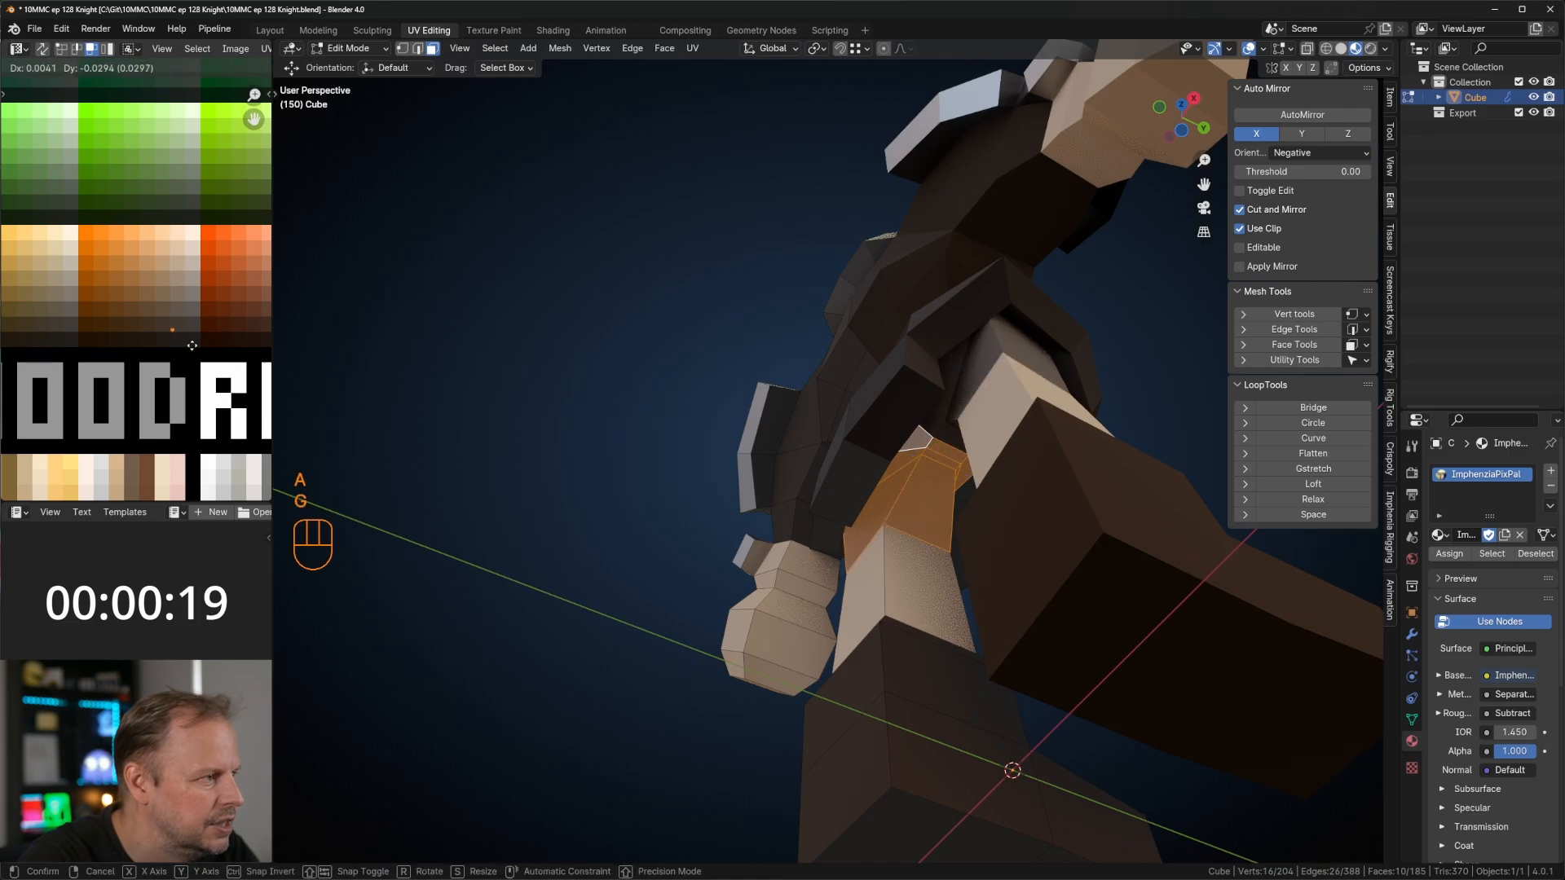
# Step: Select the faces across the outside of the fist and move their UVs onto the black area below the orange block
pyautogui.scroll(-5, 962, 342)
pyautogui.moveTo(961, 342); pyautogui.dragTo(823, 465, button='middle')
pyautogui.scroll(3, 823, 465)
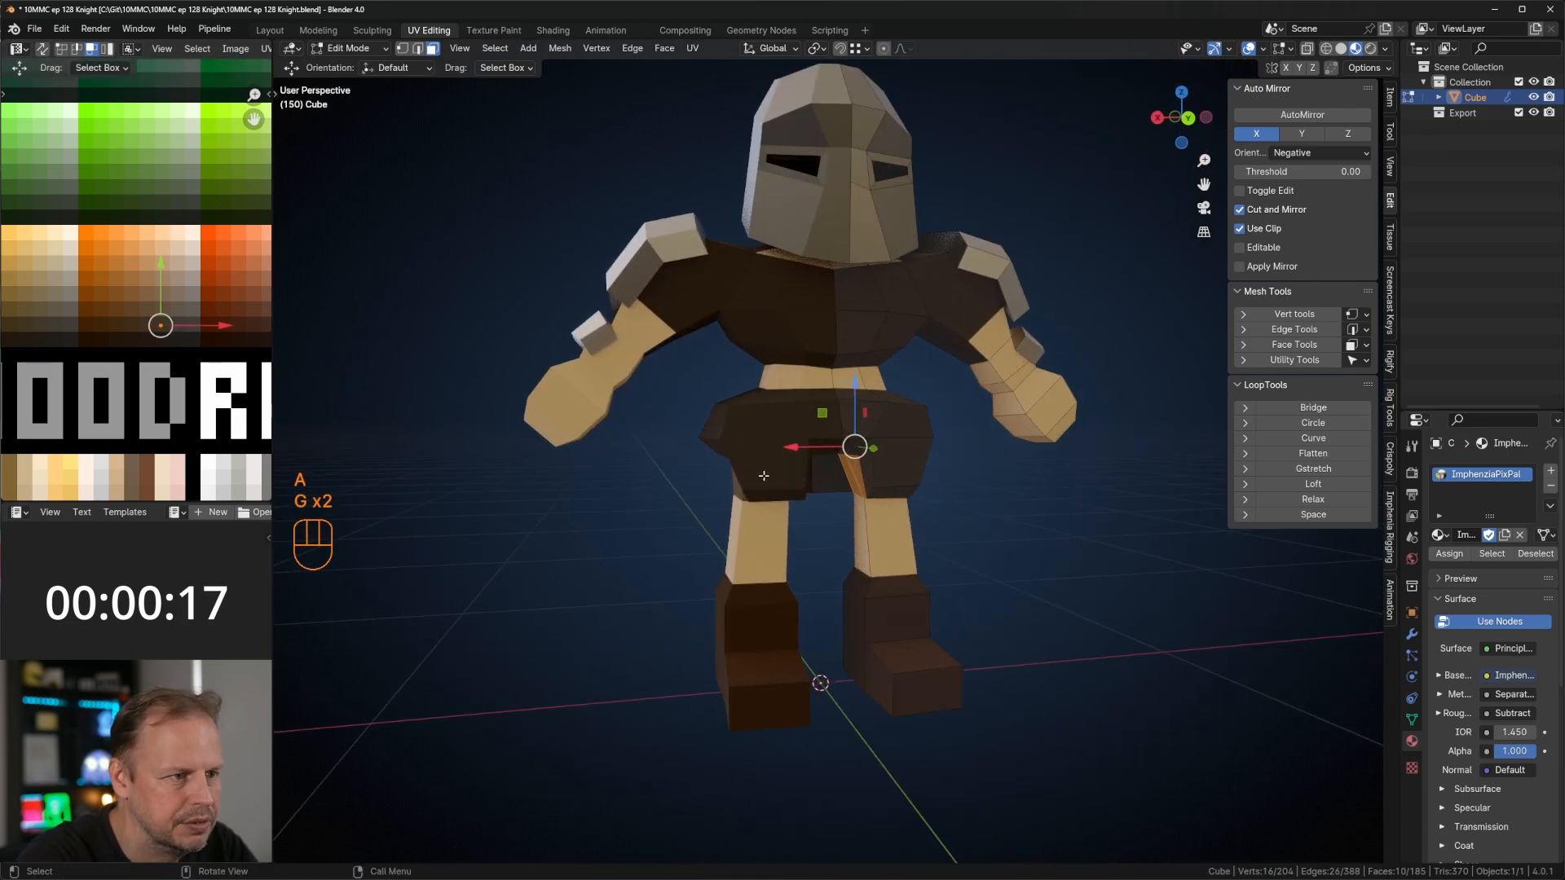
pyautogui.moveTo(987, 387); pyautogui.dragTo(916, 445, button='middle')
pyautogui.hotkey('alt', 'a')
pyautogui.keyDown('shift'); pyautogui.click(825, 460); pyautogui.keyUp('shift')
pyautogui.moveTo(825, 461); pyautogui.dragTo(726, 438, button='middle')
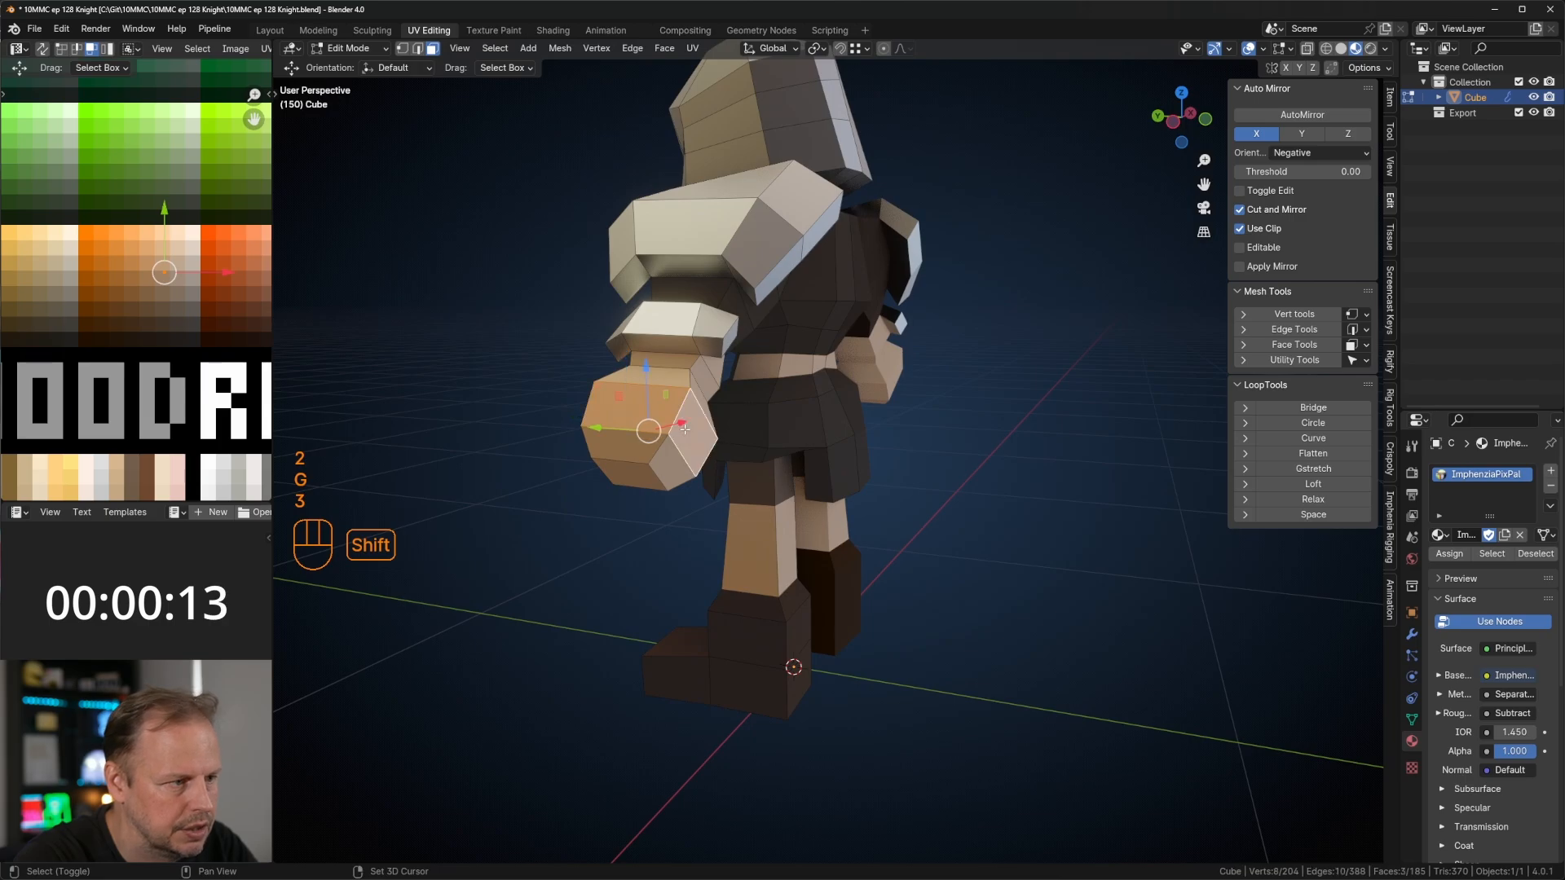
pyautogui.press('g')
pyautogui.click(114, 385)
# Step: Select the edge at the helmet's crown and scale it by about 1.867
pyautogui.scroll(-4, 774, 383)
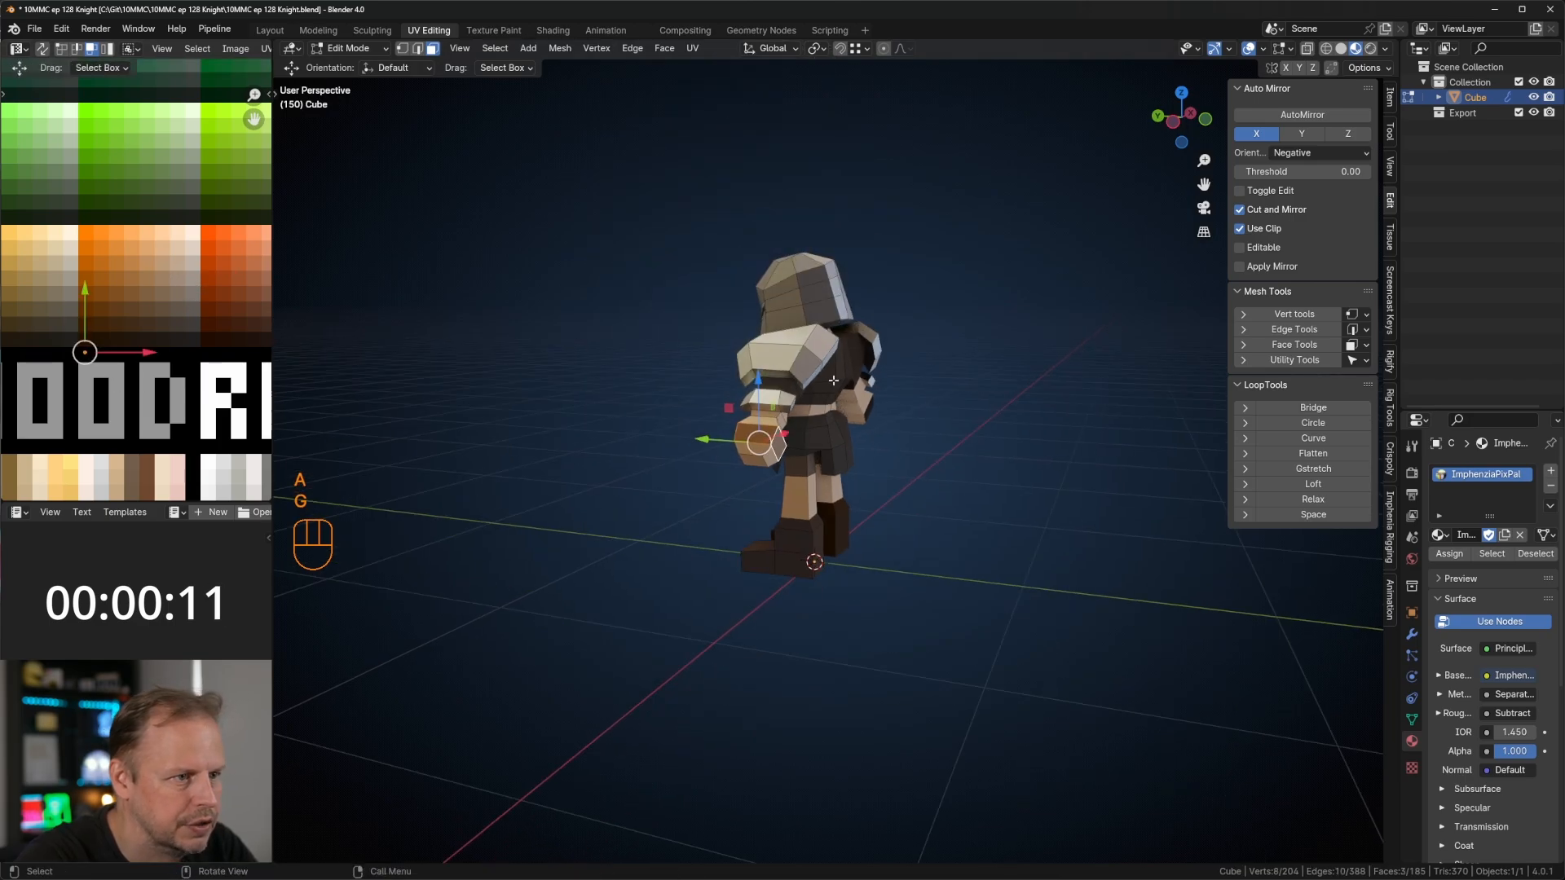
pyautogui.moveTo(778, 383); pyautogui.dragTo(827, 237, button='middle')
pyautogui.press('3')
pyautogui.click(829, 237)
pyautogui.moveTo(945, 249); pyautogui.dragTo(901, 265, button='middle')
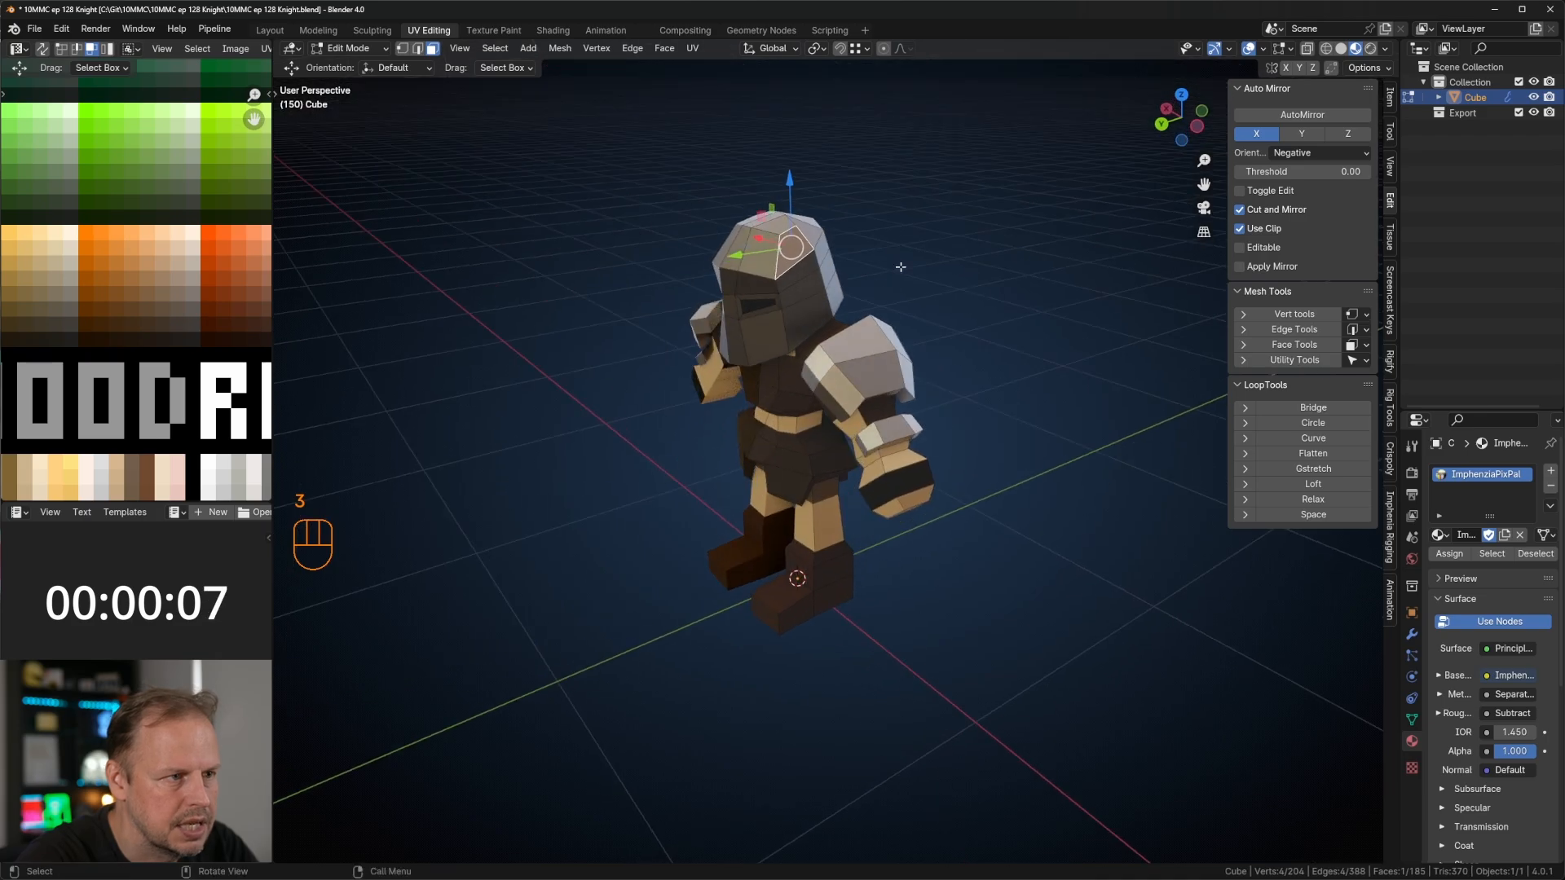
pyautogui.scroll(3, 902, 266)
pyautogui.click(761, 104)
pyautogui.press('s')
pyautogui.click(774, 114)
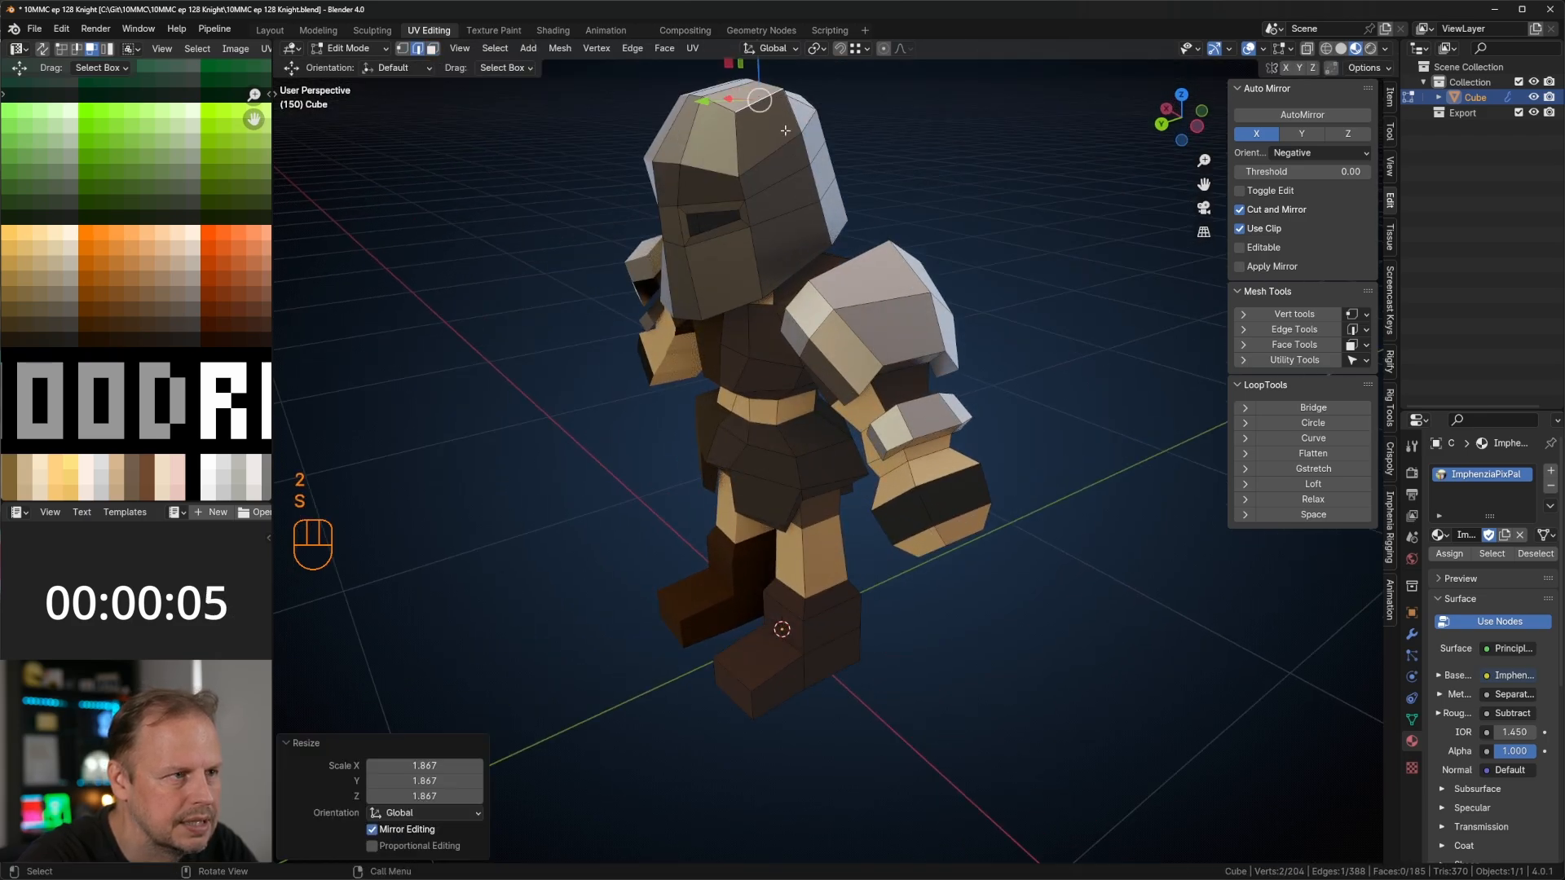
# Step: Duplicate the helmet's upper side face in place, scale it to about 0.623, and rotate and position it as a horn base
pyautogui.press('3')
pyautogui.click(770, 126)
pyautogui.moveTo(940, 217); pyautogui.dragTo(971, 189, button='middle')
pyautogui.hotkey('shift', 'd')
pyautogui.rightClick(981, 188)
pyautogui.press('s')
pyautogui.click(942, 198)
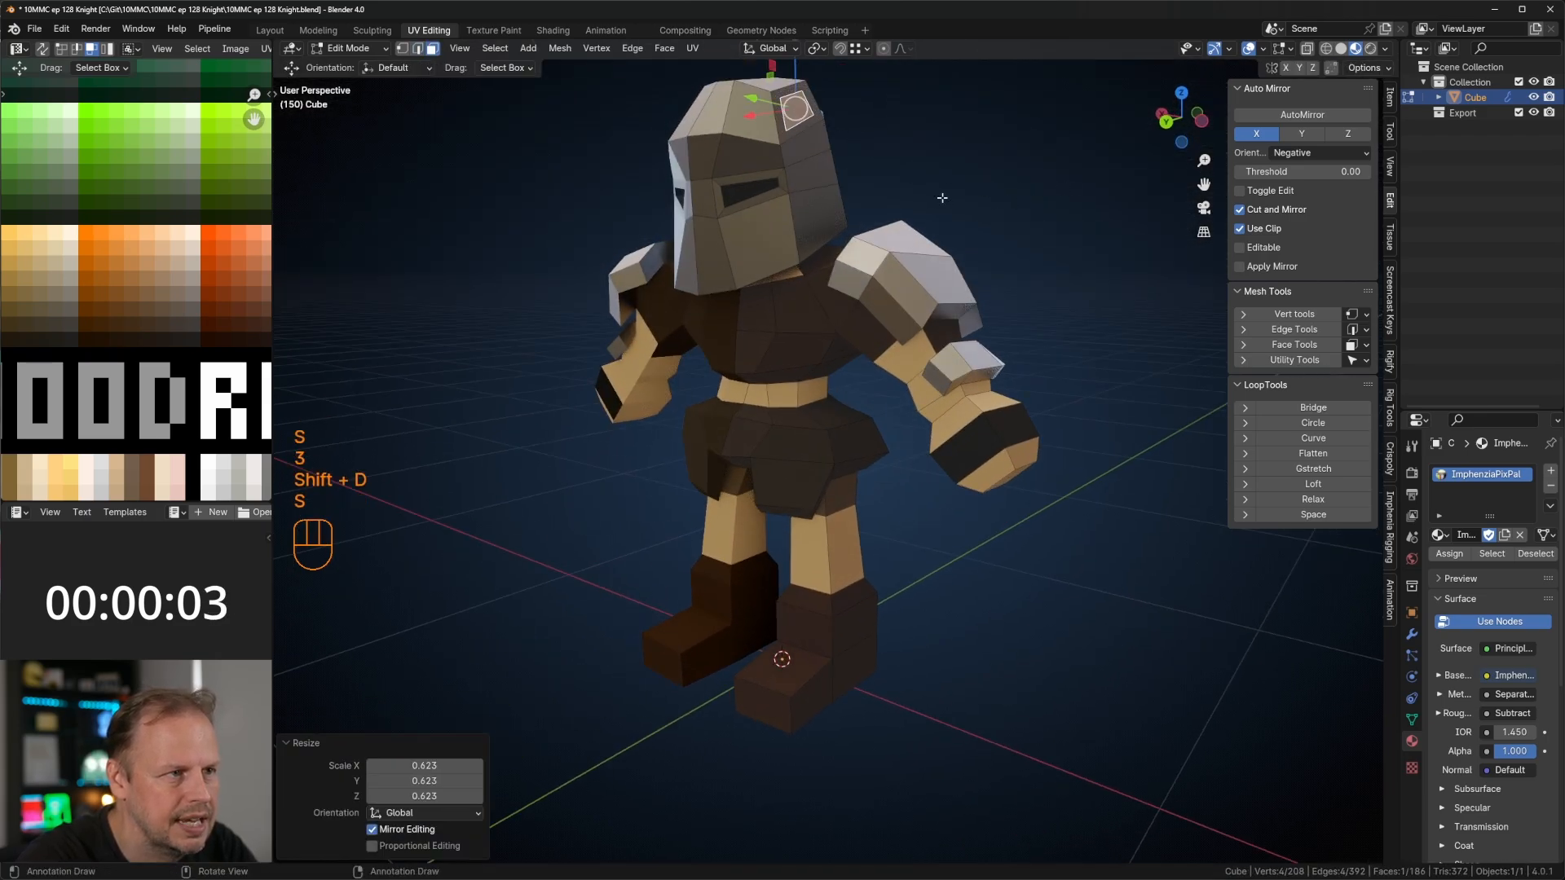
pyautogui.press('r')
pyautogui.click(996, 183)
pyautogui.press('g')
pyautogui.click(974, 188)
# Step: Extrude the horn base outward about 0.11 m, shrink its end, rotate it -22° and shift it into place
pyautogui.moveTo(974, 188); pyautogui.dragTo(1033, 181, button='middle')
pyautogui.press('e')
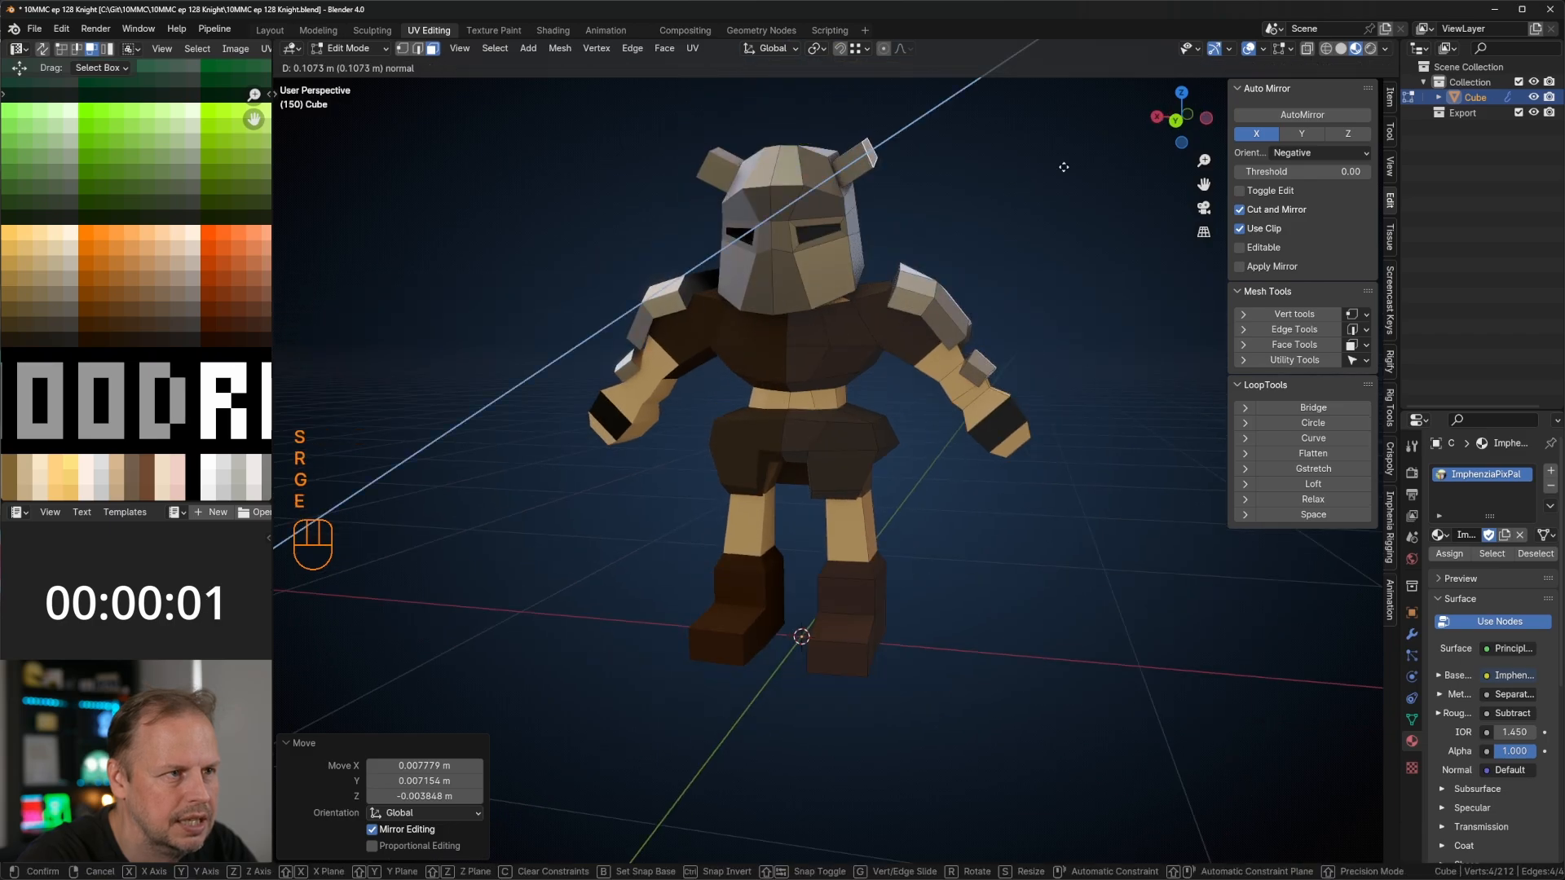
pyautogui.click(1068, 167)
pyautogui.press('s')
pyautogui.click(976, 165)
pyautogui.press('r')
pyautogui.click(950, 128)
pyautogui.press('g')
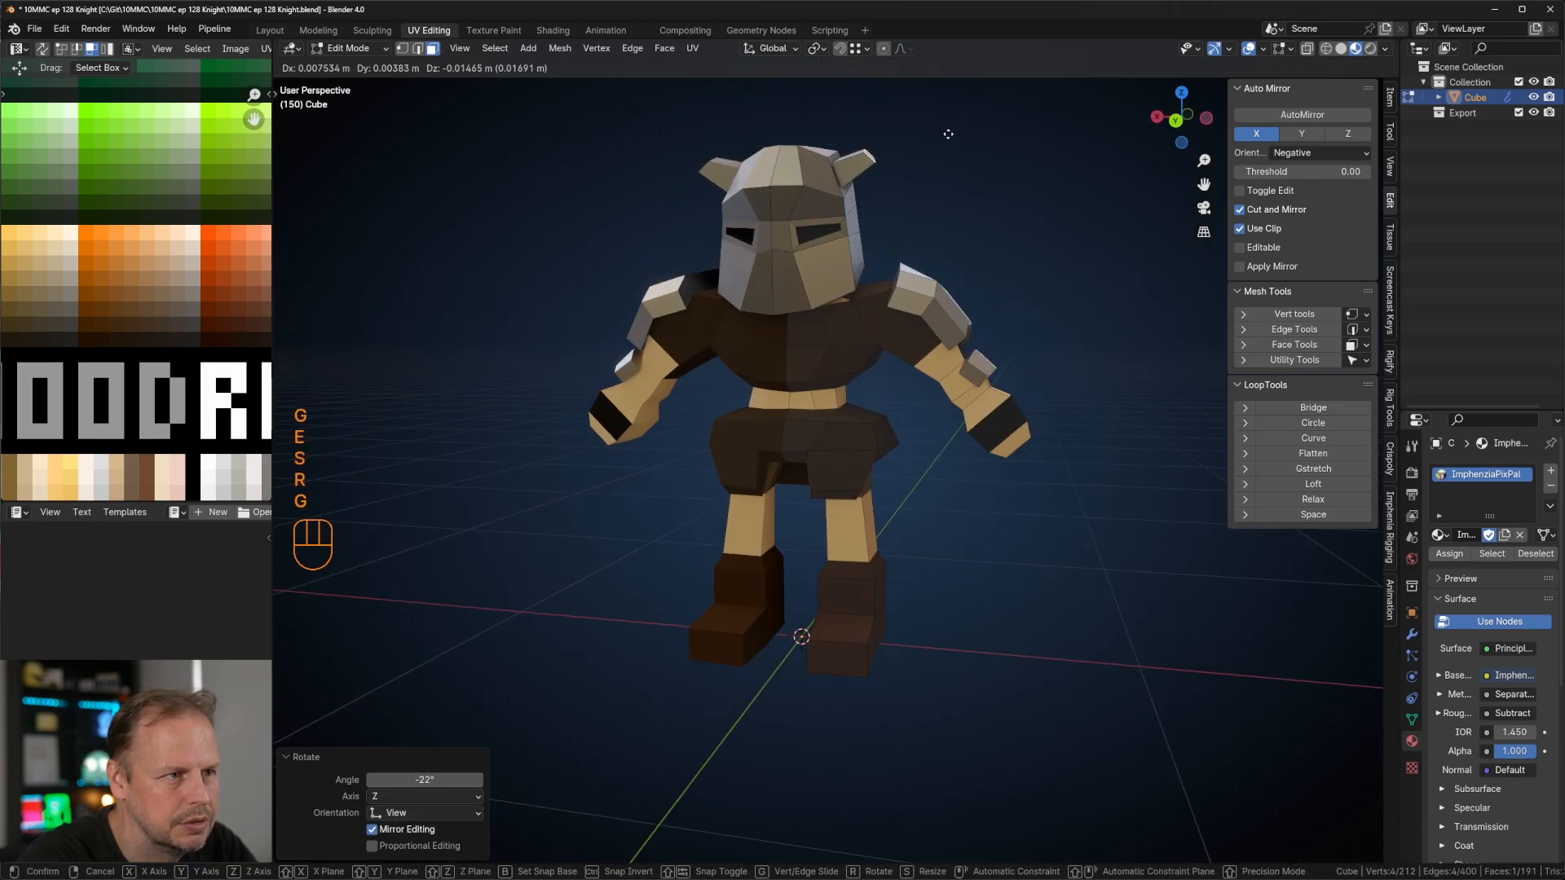
pyautogui.click(948, 132)
# Step: Extrude the horn's tip upward, taper it to about 0.255, adjust its position and angle, and leave mesh editing
pyautogui.press('e')
pyautogui.click(974, 103)
pyautogui.press('s')
pyautogui.click(897, 104)
pyautogui.press('g')
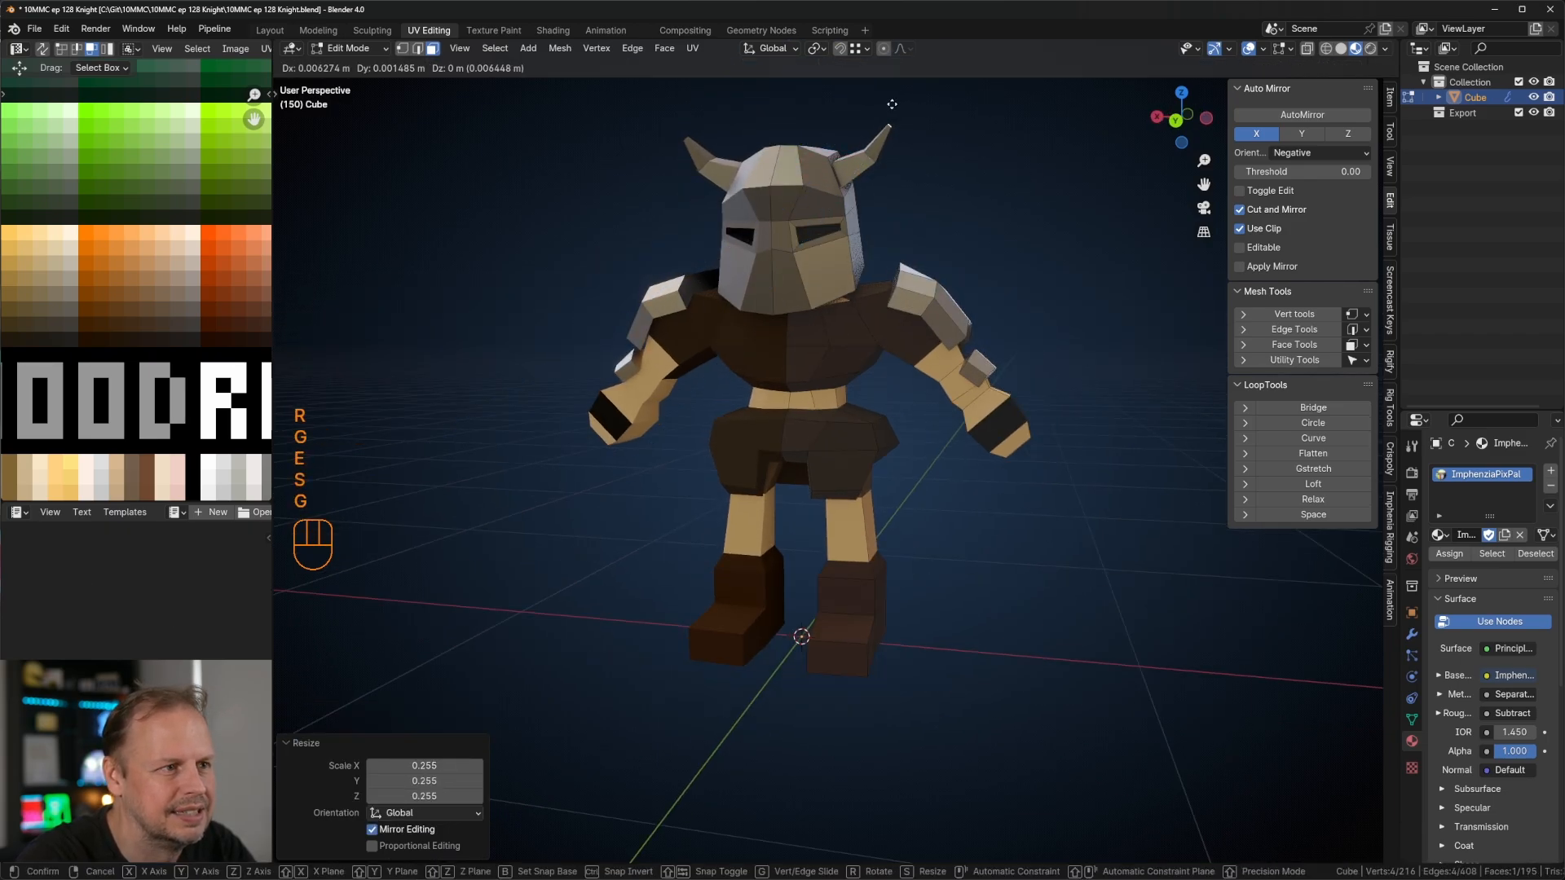
pyautogui.click(893, 103)
pyautogui.press('r')
pyautogui.click(904, 106)
pyautogui.scroll(-3, 1030, 288)
pyautogui.press('Tab')
# Step: Examine the finished knight from the front and glance at the recording software's window
pyautogui.moveTo(1029, 285); pyautogui.dragTo(1187, 291, button='middle')
pyautogui.keyDown('shift'); pyautogui.moveTo(733, 346); pyautogui.dragTo(1035, 422, button='middle'); pyautogui.keyUp('shift')
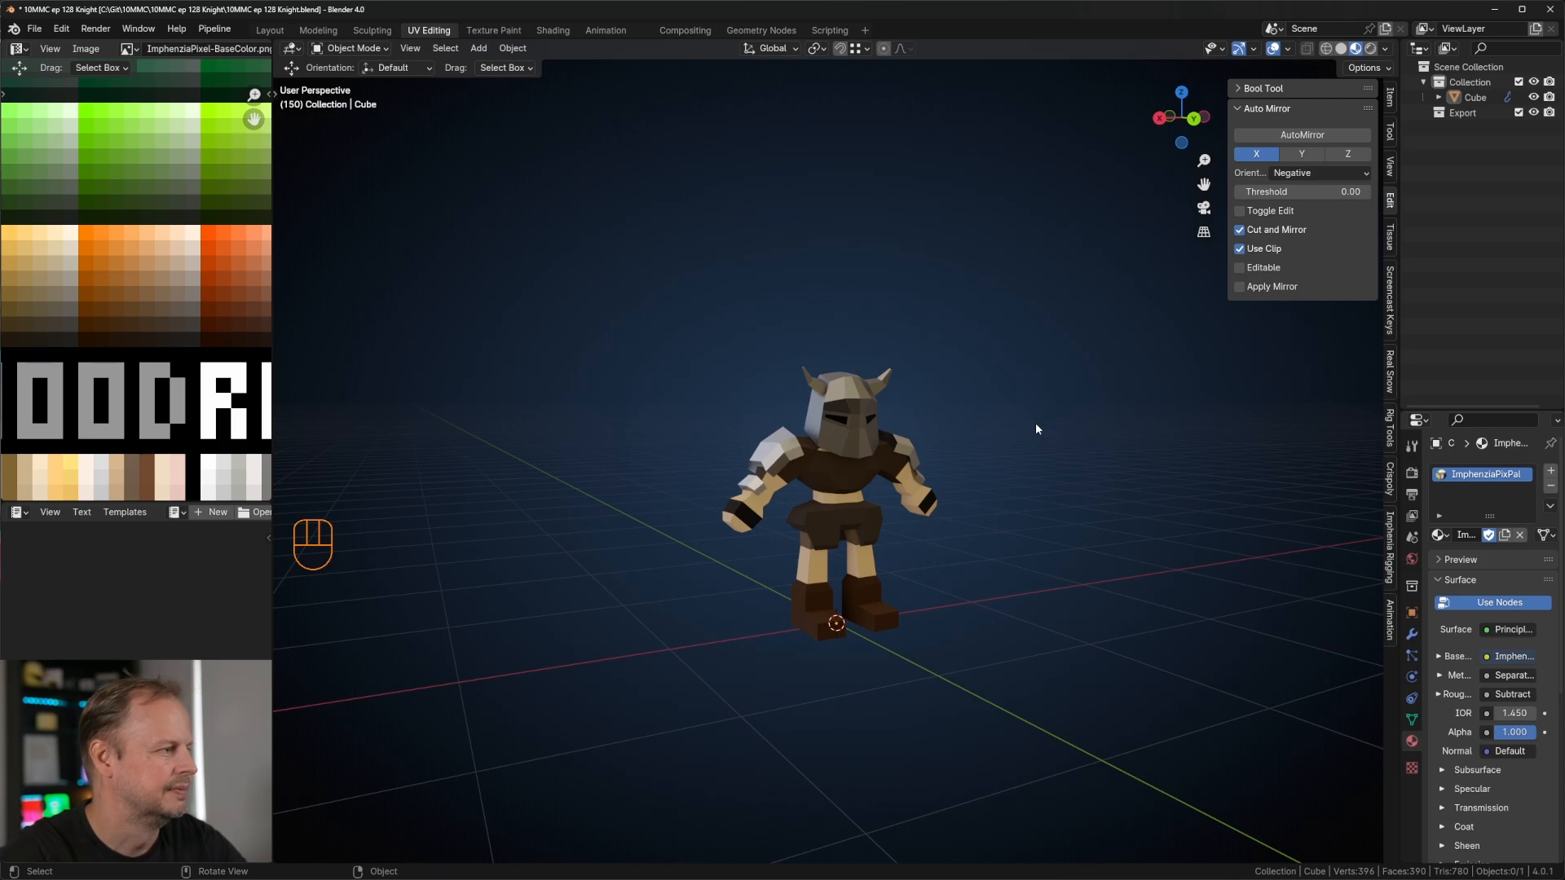
pyautogui.moveTo(518, 876)
pyautogui.hotkey('alt', 'Tab')
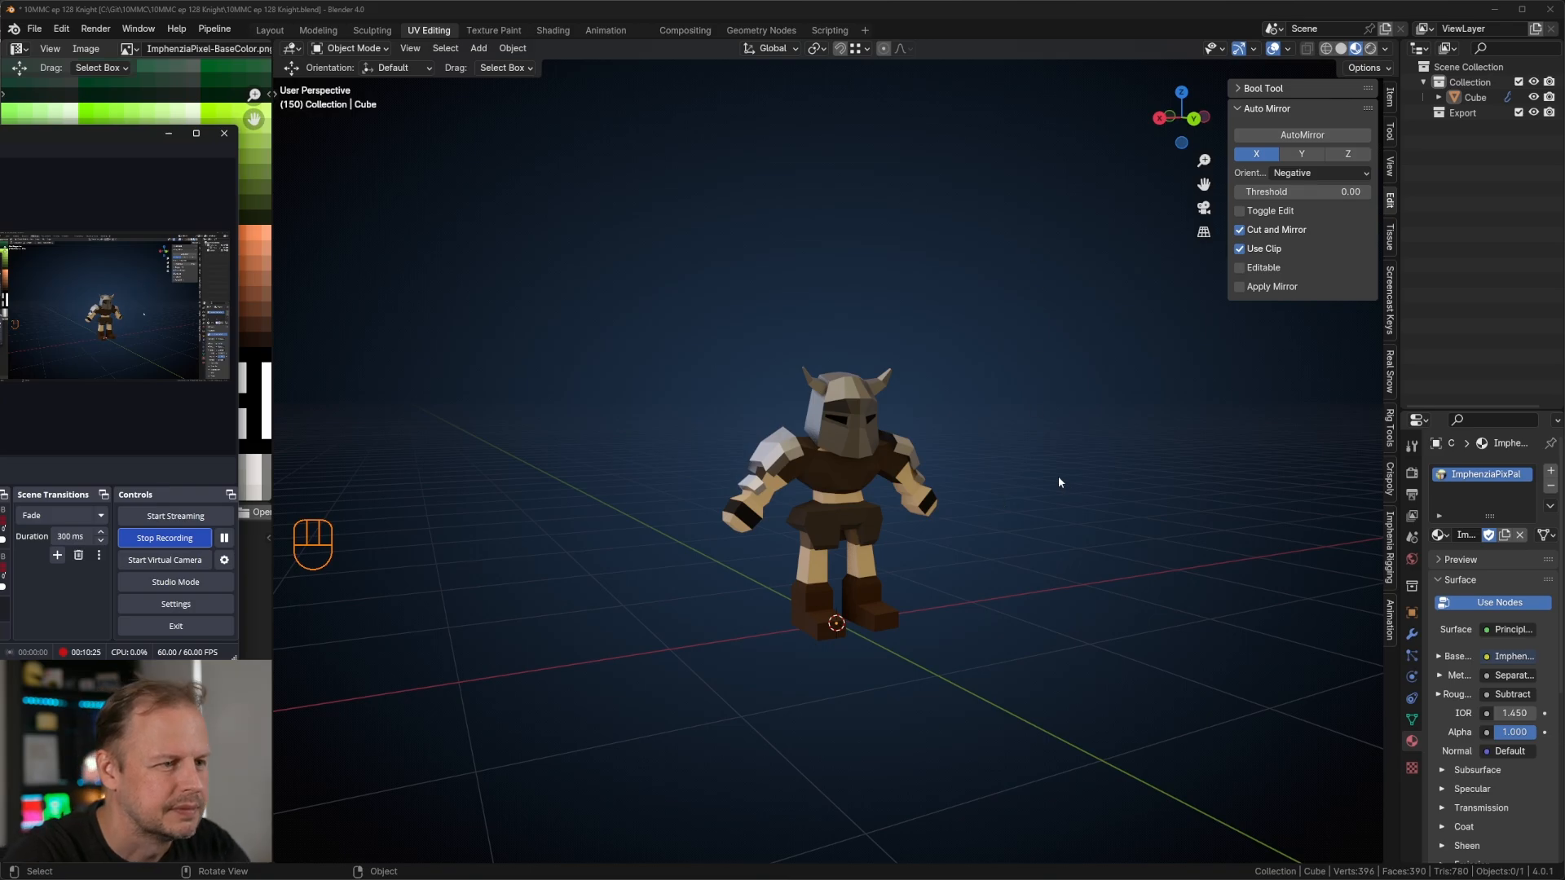
pyautogui.moveTo(1058, 476); pyautogui.dragTo(1045, 427, button='middle')
pyautogui.scroll(4, 1001, 418)
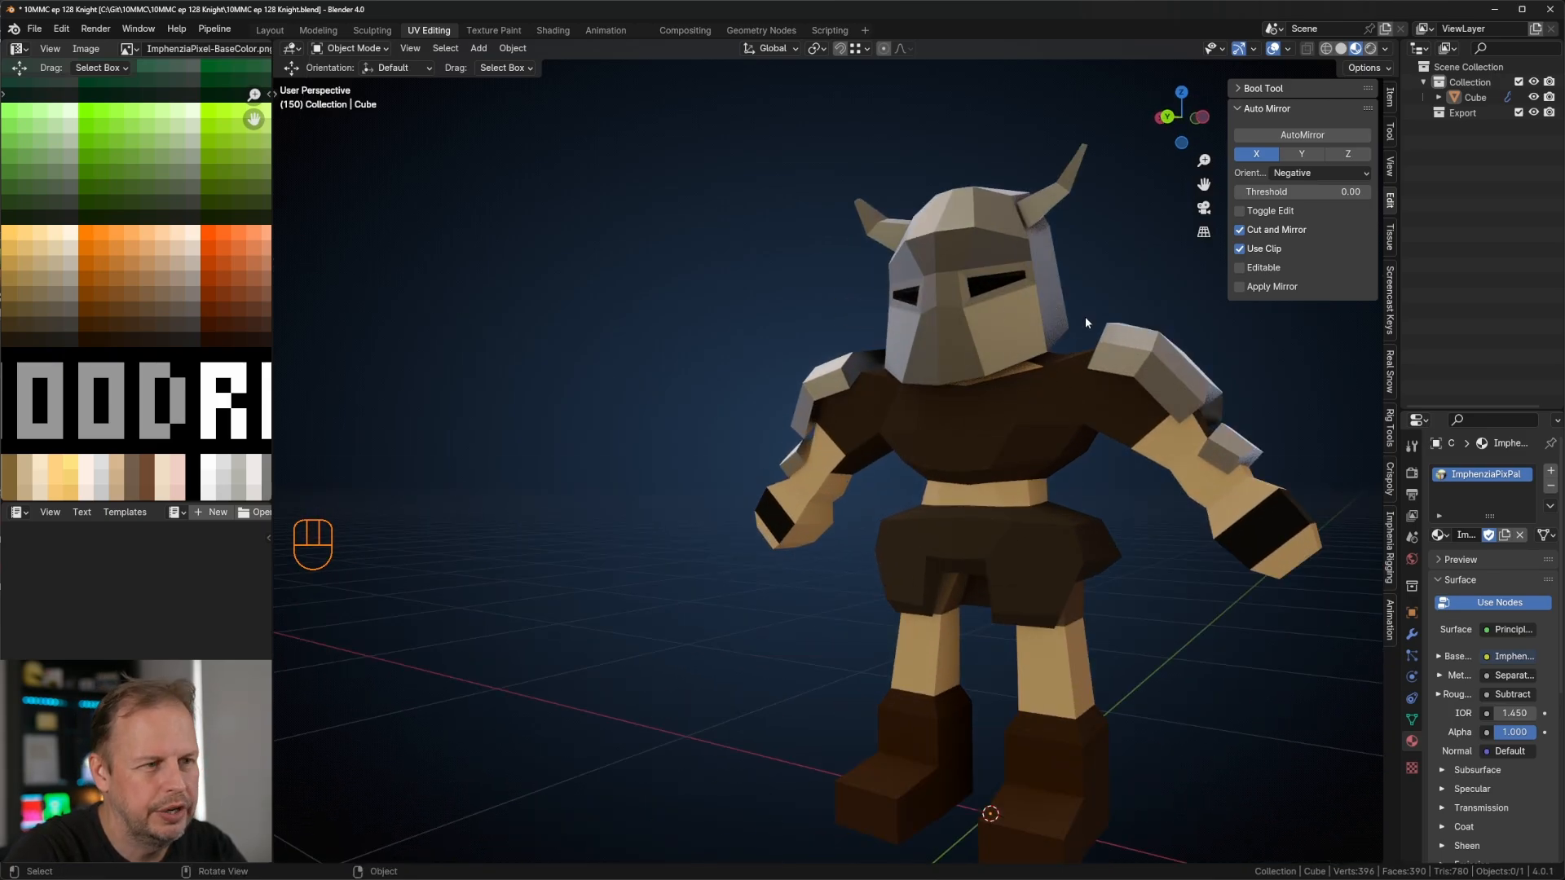
# Step: Save the knight file and examine the model's body, skirt and boots from several angles
pyautogui.moveTo(1086, 323); pyautogui.dragTo(940, 452, button='middle')
pyautogui.scroll(-3, 962, 326)
pyautogui.scroll(2, 945, 481)
pyautogui.scroll(3, 949, 511)
pyautogui.keyDown('shift'); pyautogui.moveTo(963, 567); pyautogui.dragTo(976, 415, button='middle'); pyautogui.keyUp('shift')
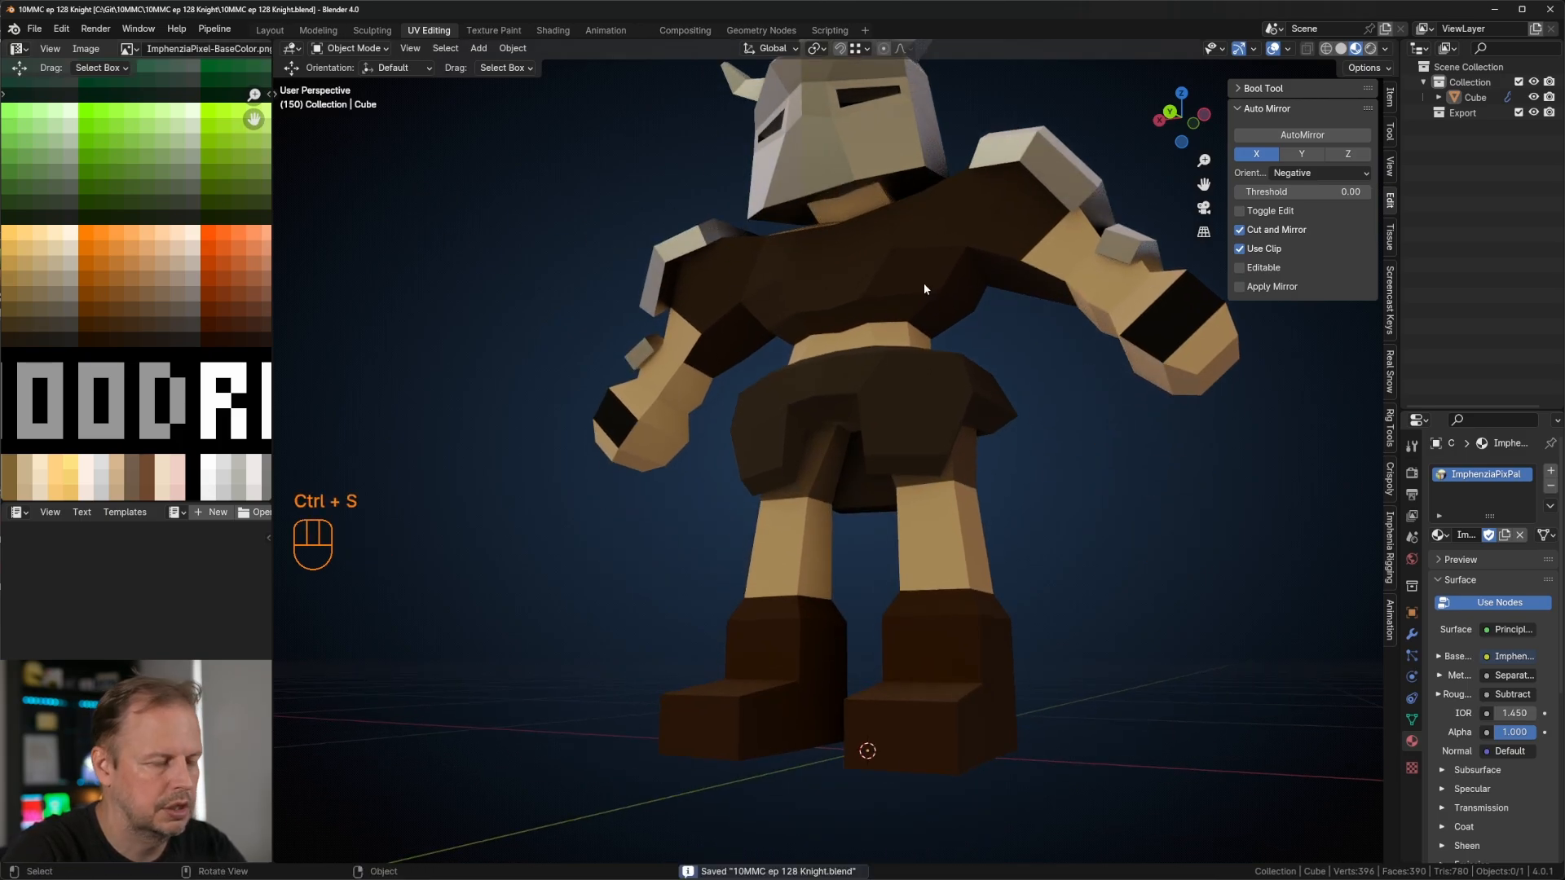
pyautogui.moveTo(925, 289); pyautogui.dragTo(943, 339, button='middle')
pyautogui.scroll(-4, 872, 295)
pyautogui.scroll(-7, 949, 346)
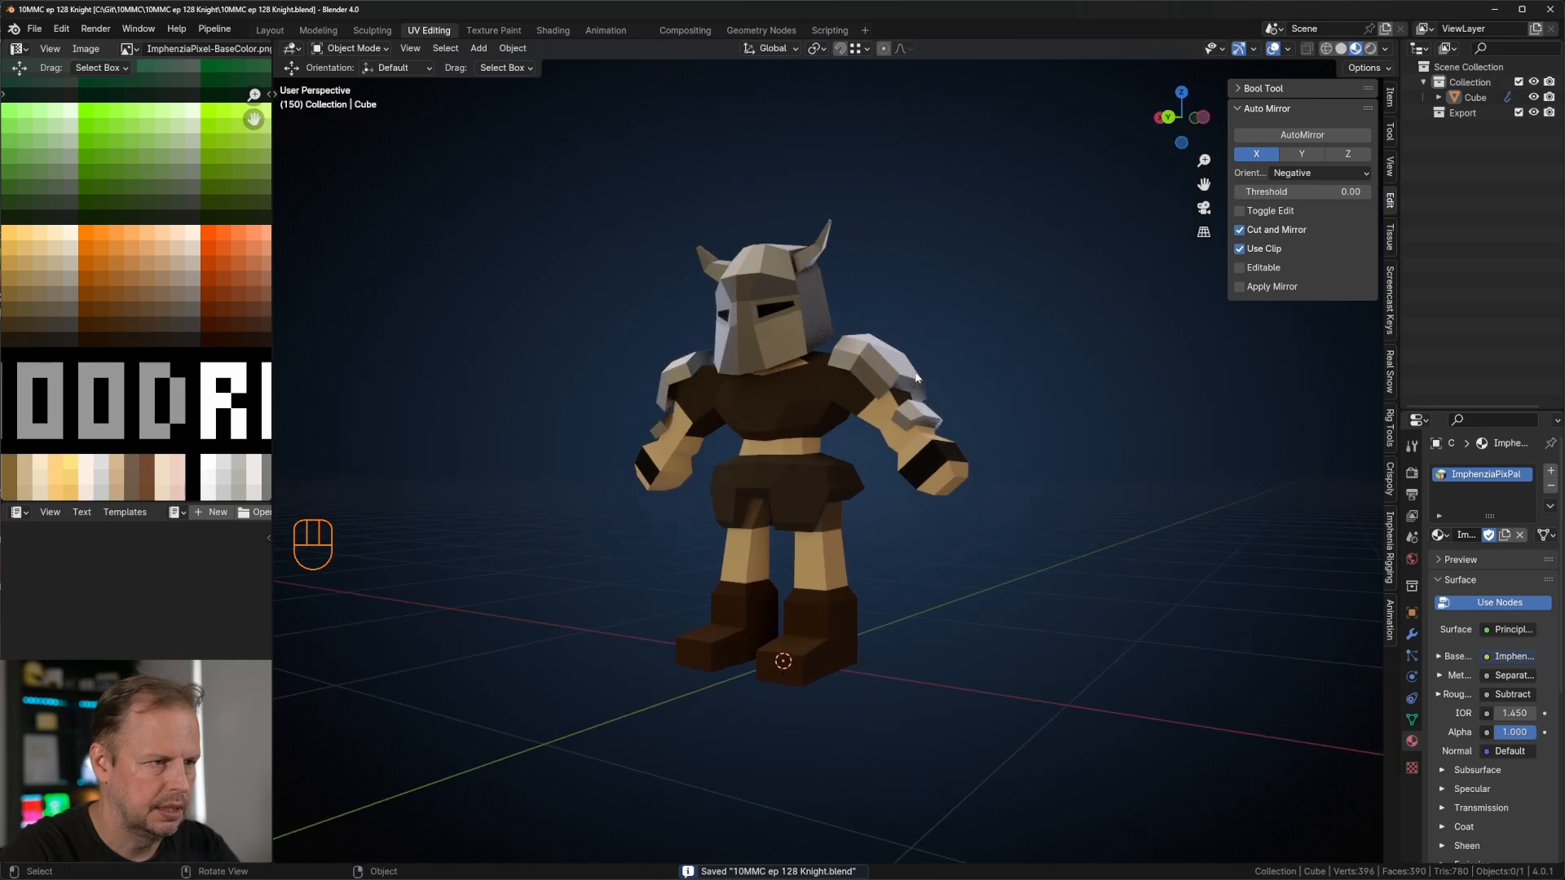
# Step: Examine the finished knight from far away and close up
pyautogui.press('Tab')
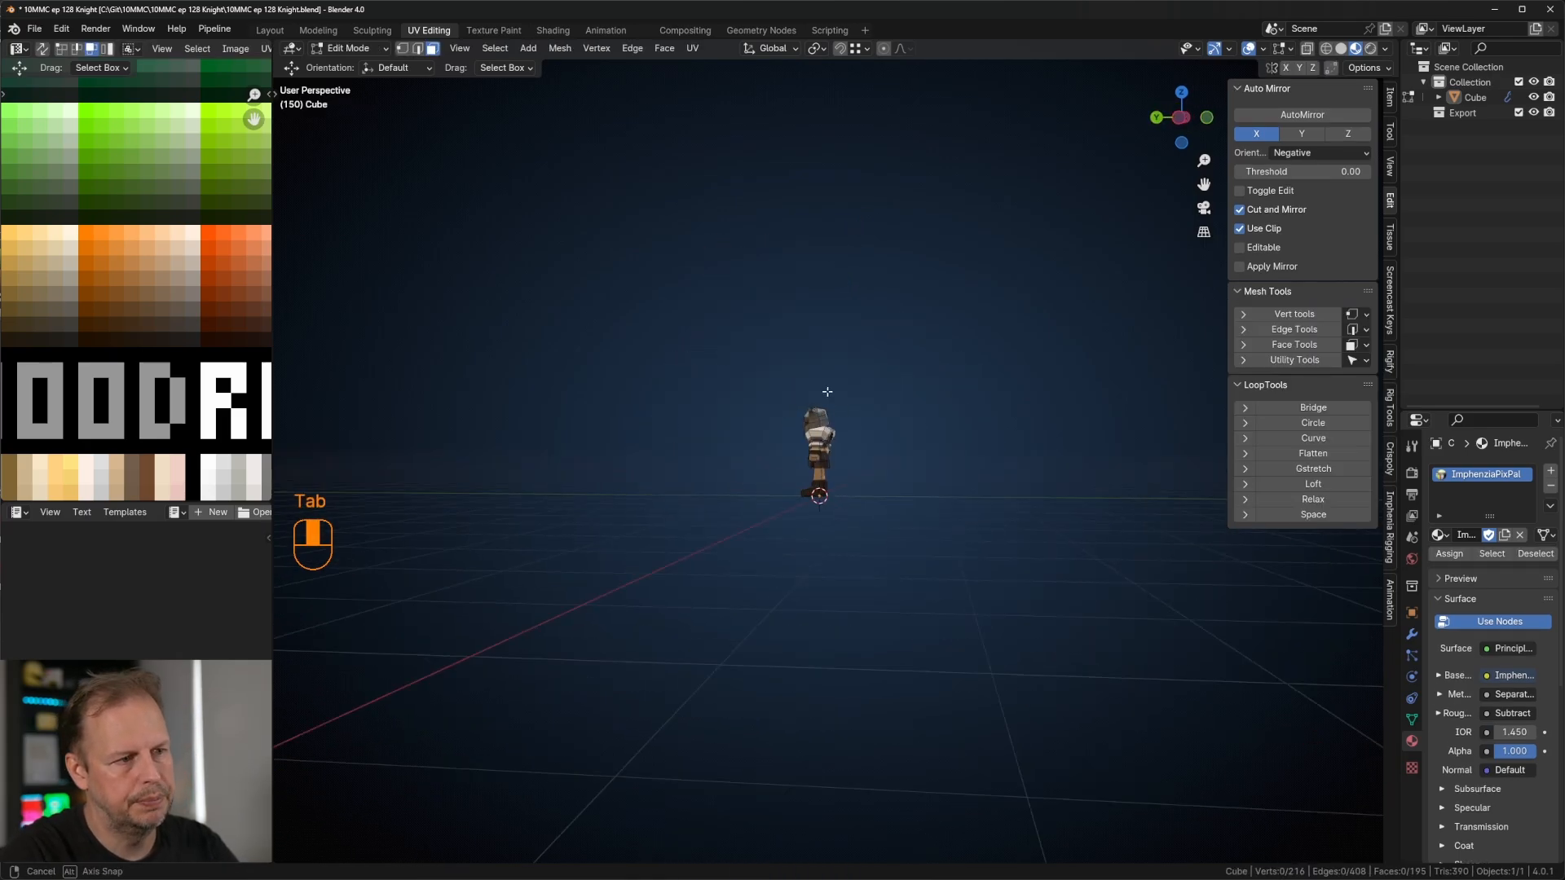
pyautogui.press('Tab')
pyautogui.moveTo(897, 391)
pyautogui.mouseDown(button='middle')
pyautogui.moveTo(992, 391)
pyautogui.moveTo(897, 416)
pyautogui.moveTo(769, 419)
pyautogui.moveTo(857, 424)
pyautogui.moveTo(917, 400)
pyautogui.mouseUp(button='middle')
pyautogui.scroll(8, 917, 400)
pyautogui.scroll(3, 886, 344)
pyautogui.moveTo(811, 385); pyautogui.dragTo(834, 351, button='middle')
pyautogui.scroll(-2, 879, 342)
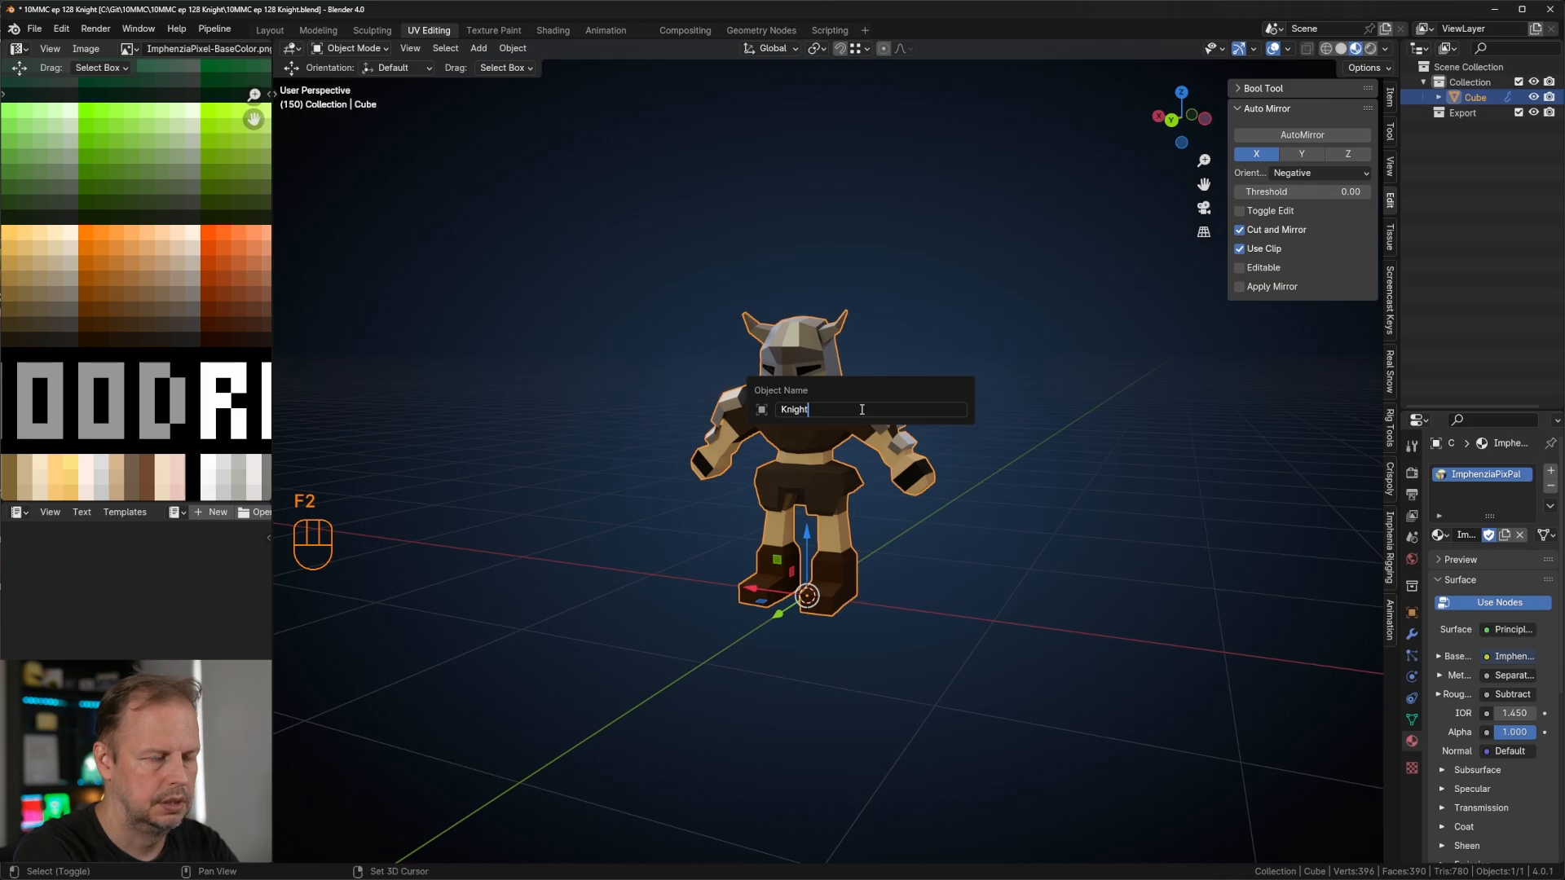
# Step: Duplicate the KnightOrg object in place, hide the original and name the copy KnightBonus
pyautogui.hotkey('shift', 'd')
pyautogui.rightClick(888, 462)
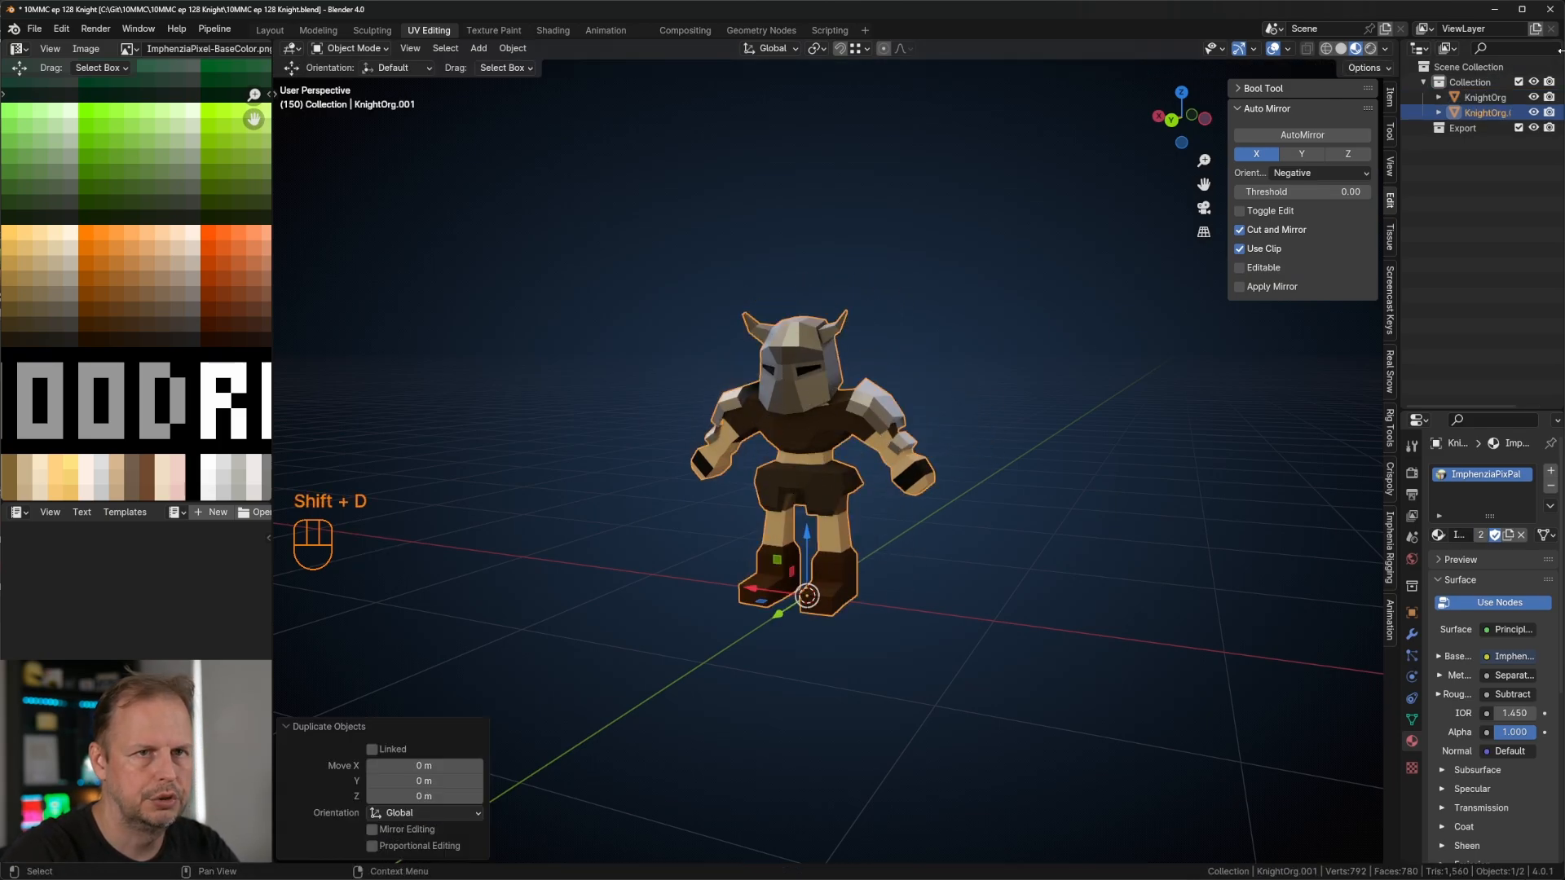
pyautogui.click(797, 451)
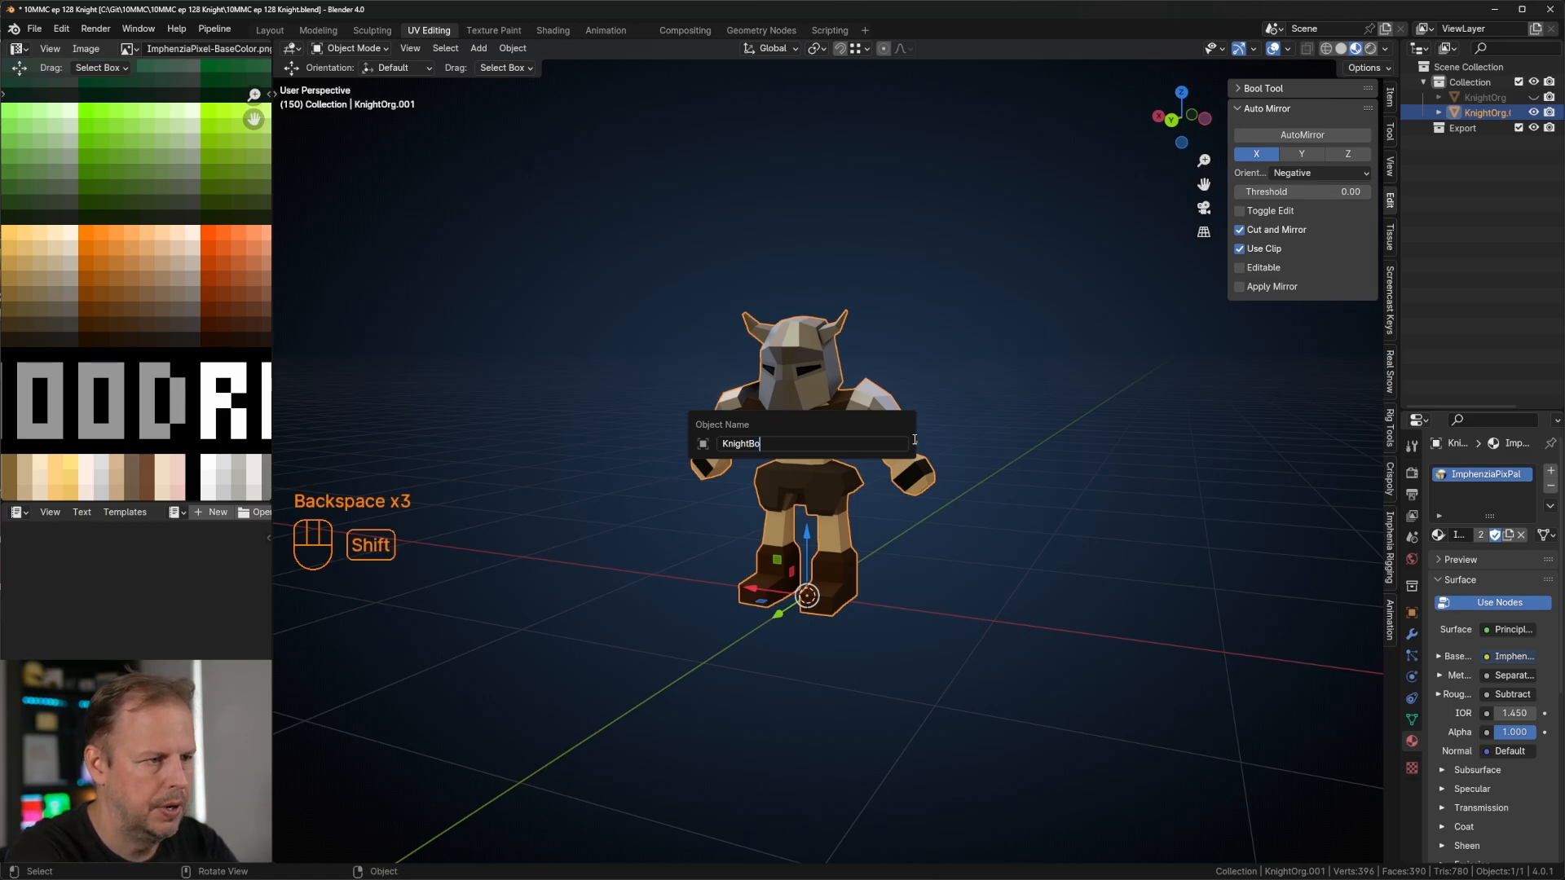
# Step: Edit the KnightBonus mesh and move the helmet's top edge beside the horn outward by about 0.02 m
pyautogui.scroll(3, 927, 276)
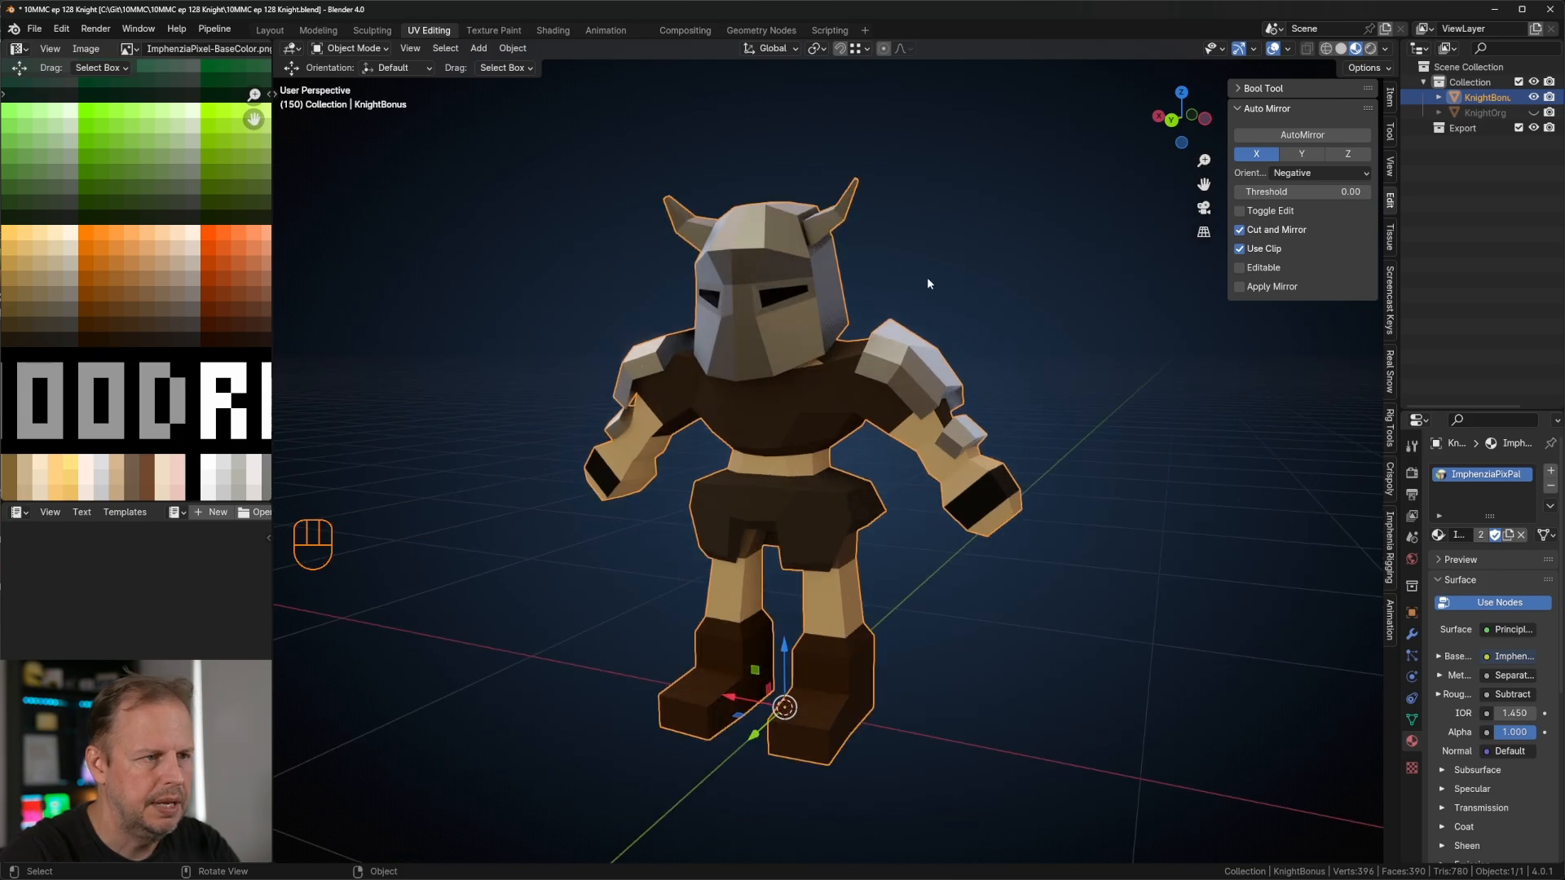
pyautogui.keyDown('shift'); pyautogui.moveTo(889, 204); pyautogui.dragTo(908, 446, button='middle'); pyautogui.keyUp('shift')
pyautogui.scroll(2, 864, 417)
pyautogui.press('Tab')
pyautogui.click(801, 491)
pyautogui.press('2')
pyautogui.click(852, 443)
pyautogui.press('g')
pyautogui.click(900, 451)
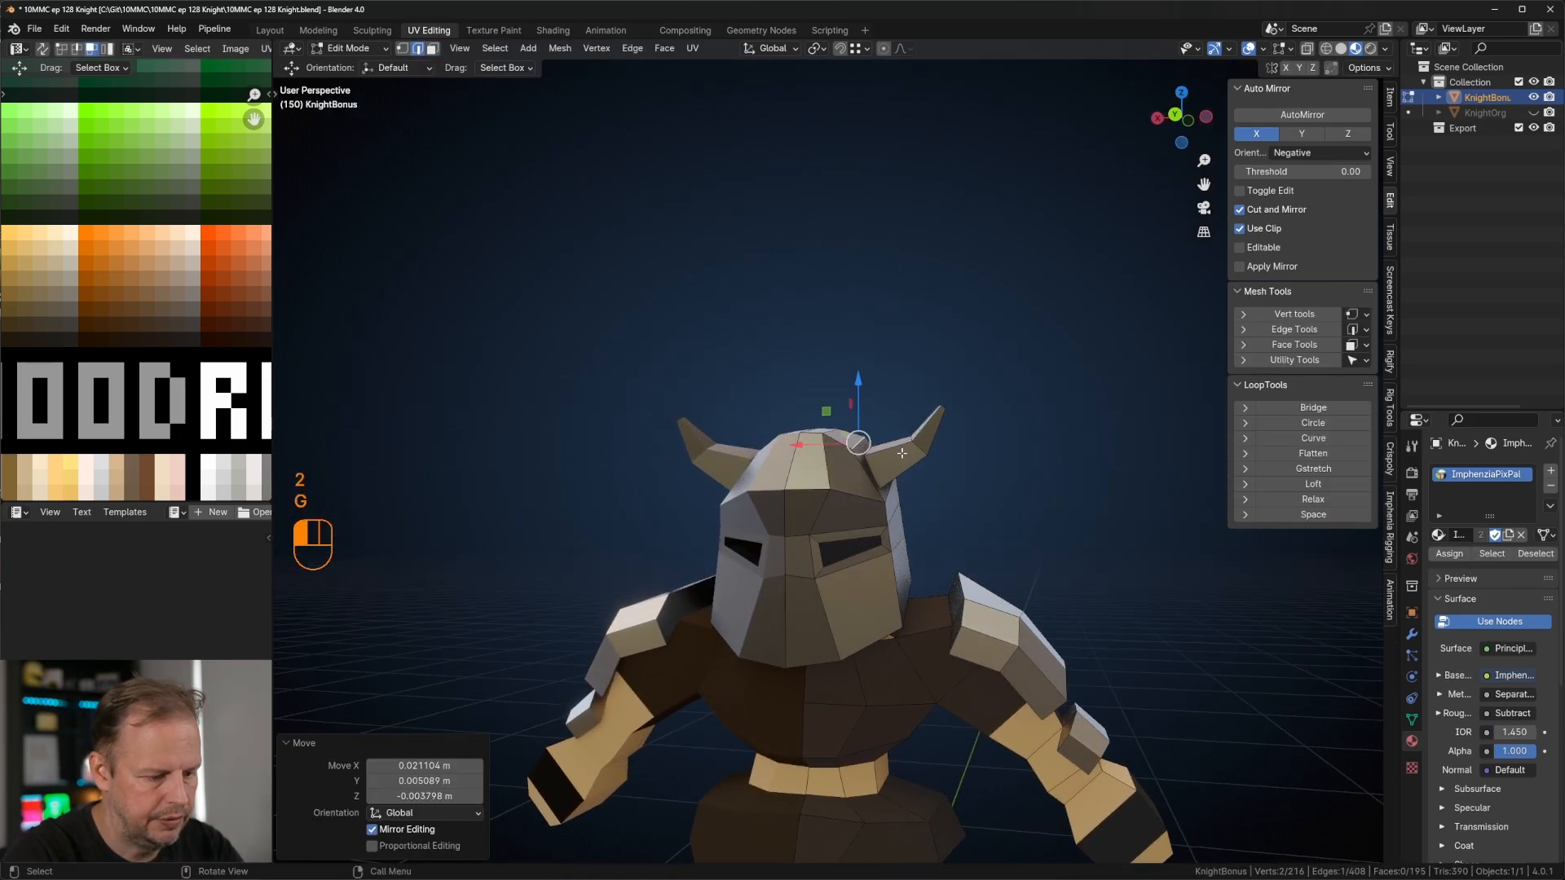
# Step: Select the whole horn, rotate it more upright, enlarge it and reposition it against the helmet
pyautogui.press('l')
pyautogui.press('r')
pyautogui.press('g')
pyautogui.click(1013, 441)
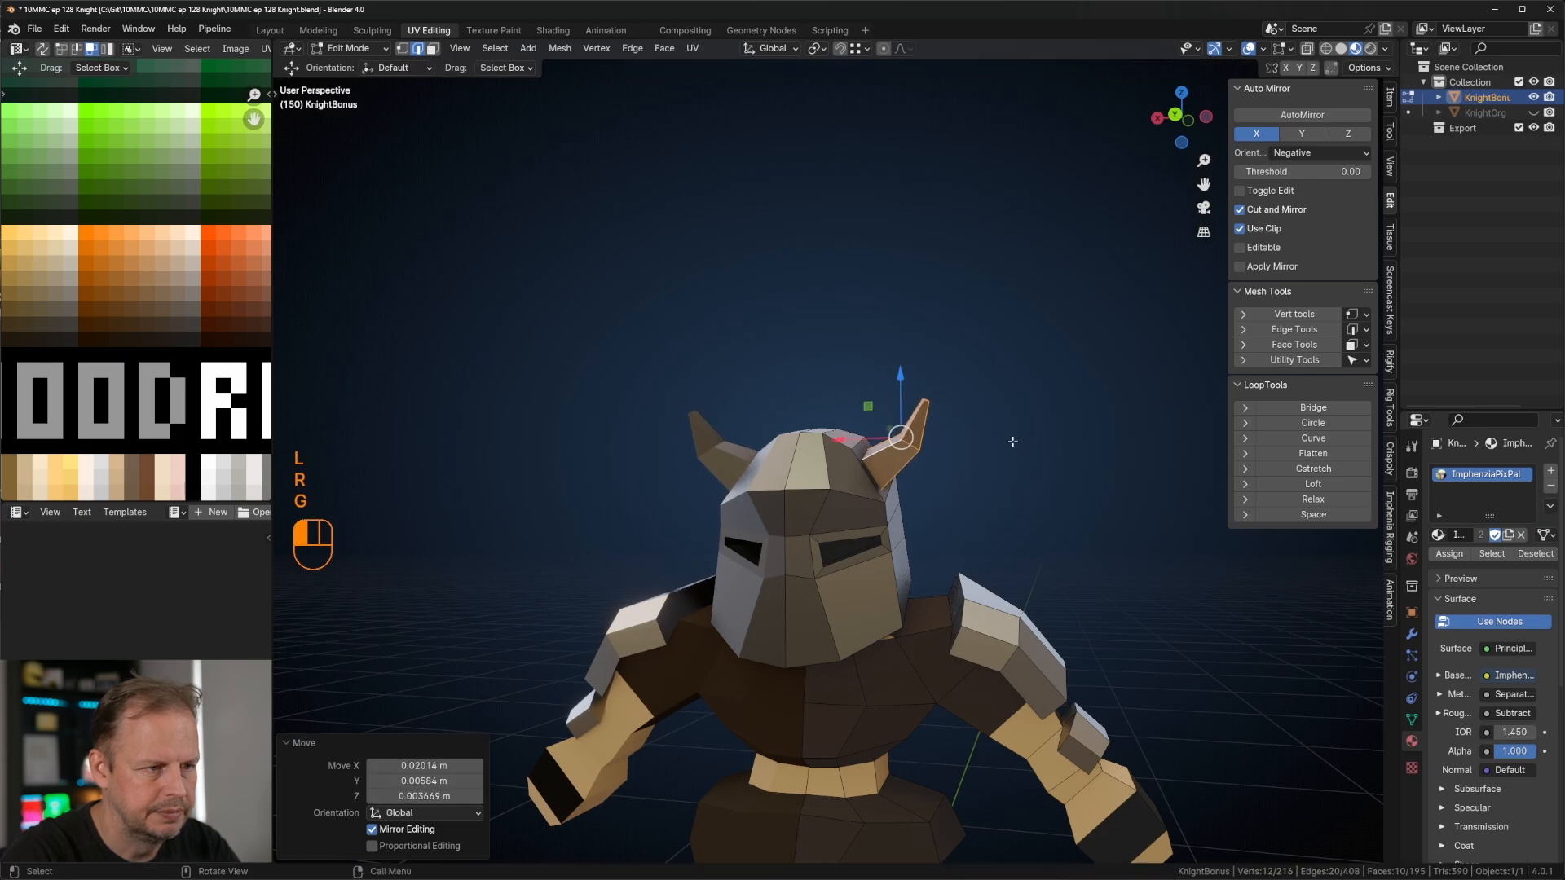
pyautogui.moveTo(1013, 441)
pyautogui.mouseDown(button='middle')
pyautogui.moveTo(995, 458)
pyautogui.moveTo(881, 426)
pyautogui.moveTo(1058, 423)
pyautogui.moveTo(1008, 452)
pyautogui.moveTo(1062, 461)
pyautogui.moveTo(993, 438)
pyautogui.mouseUp(button='middle')
pyautogui.scroll(4, 995, 458)
pyautogui.press('s')
pyautogui.click(1048, 412)
pyautogui.press('g')
pyautogui.click(1045, 400)
pyautogui.press('Tab')
pyautogui.press('Tab')
# Step: Recolour the horn off-white by moving its UVs onto the light strip beside the Standard palette
pyautogui.press('l')
pyautogui.press('a')
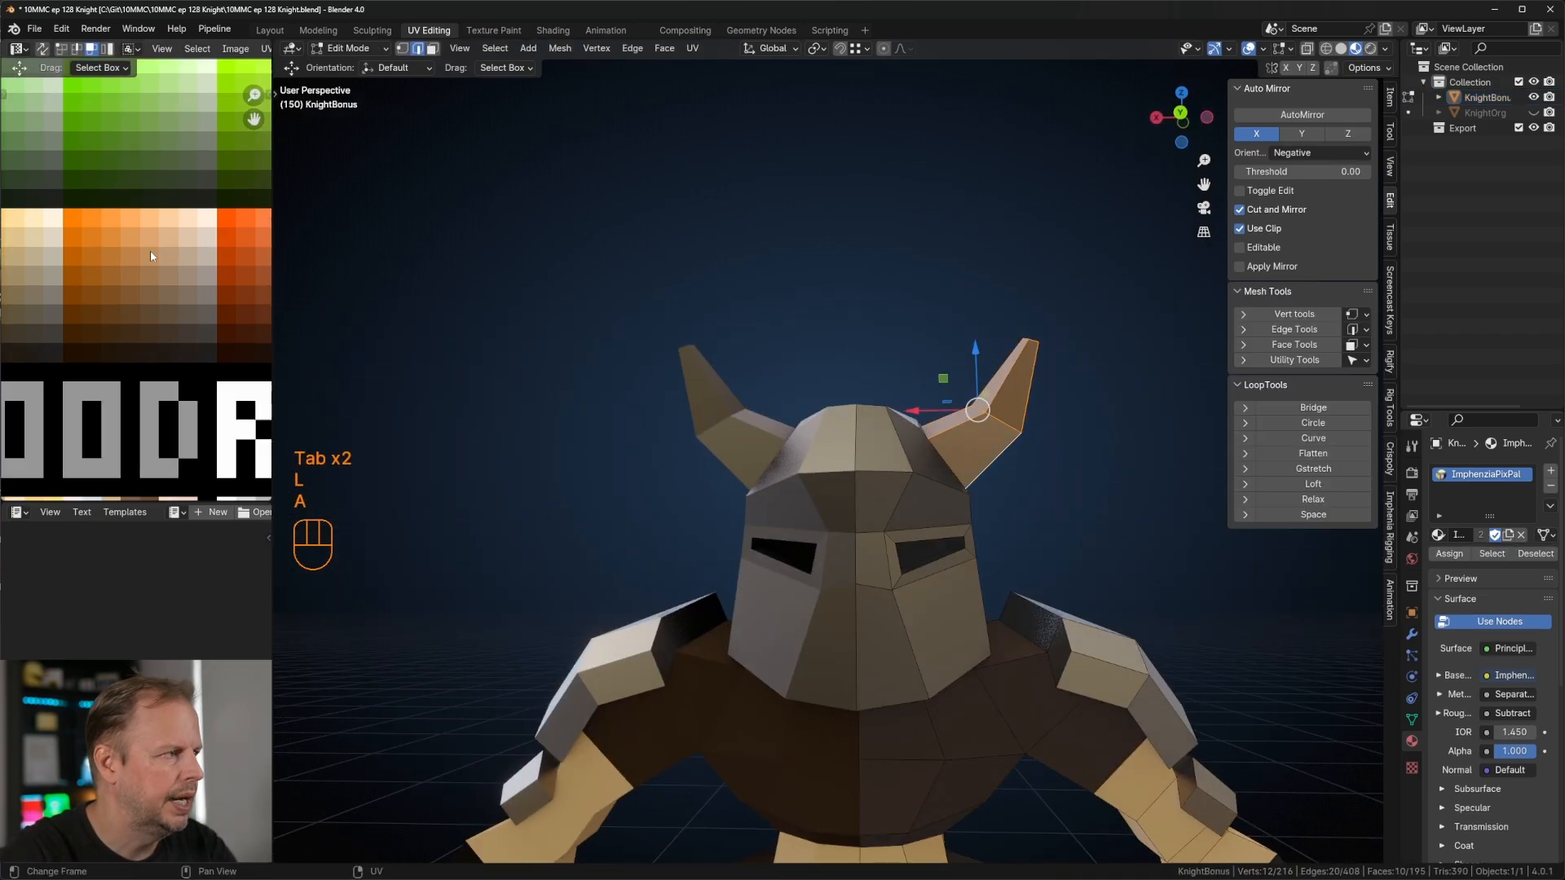
pyautogui.press('g')
pyautogui.rightClick(72, 215)
pyautogui.scroll(-4, 134, 283)
pyautogui.keyDown('shift'); pyautogui.moveTo(192, 270); pyautogui.dragTo(143, 376, button='middle'); pyautogui.keyUp('shift')
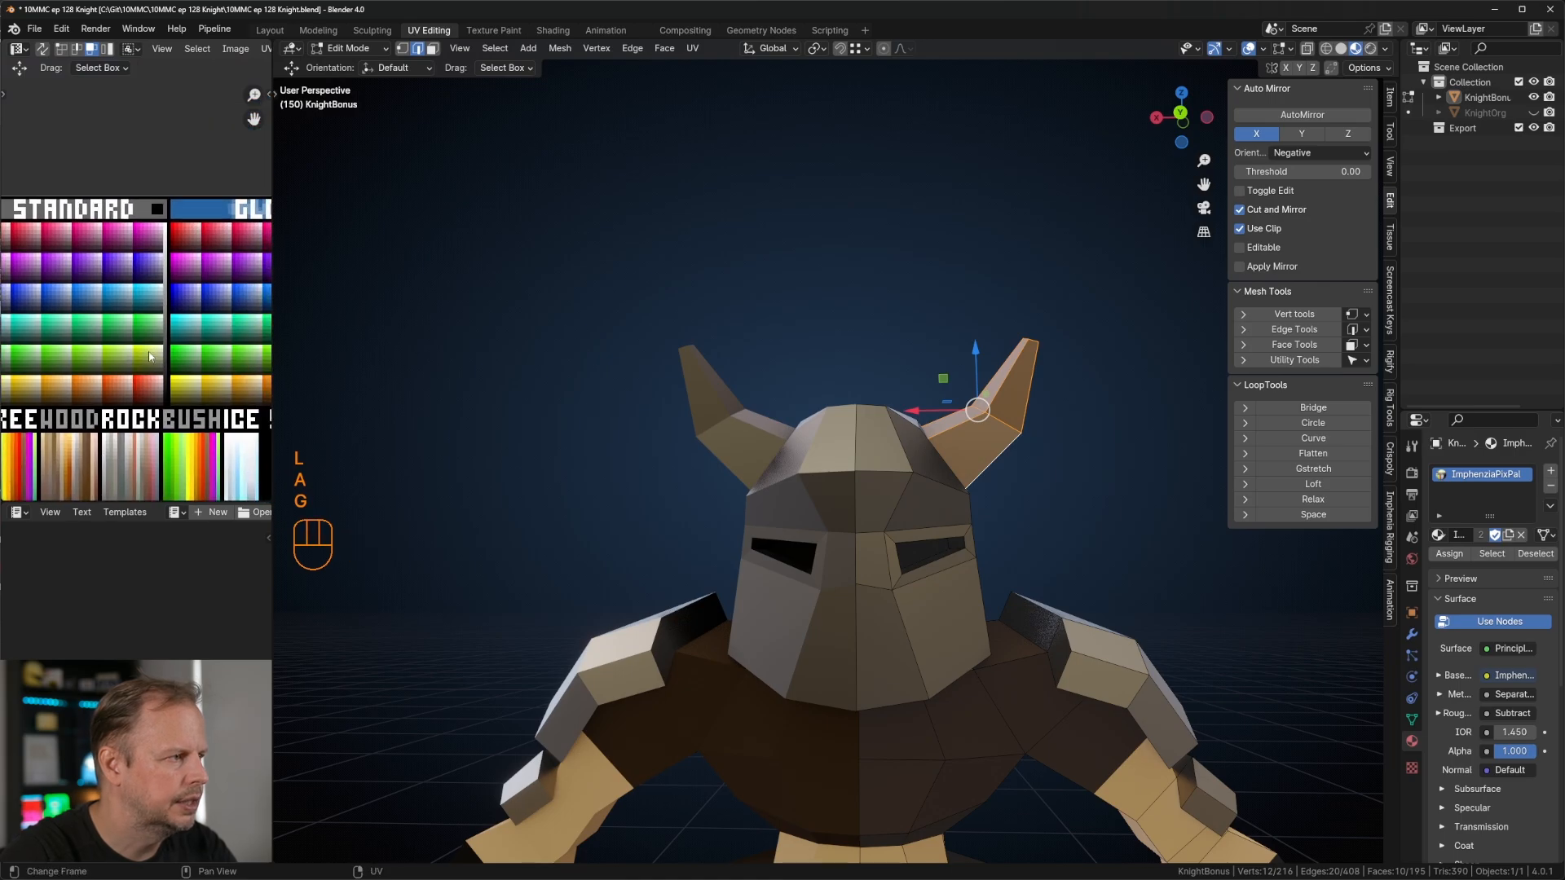
pyautogui.press('g')
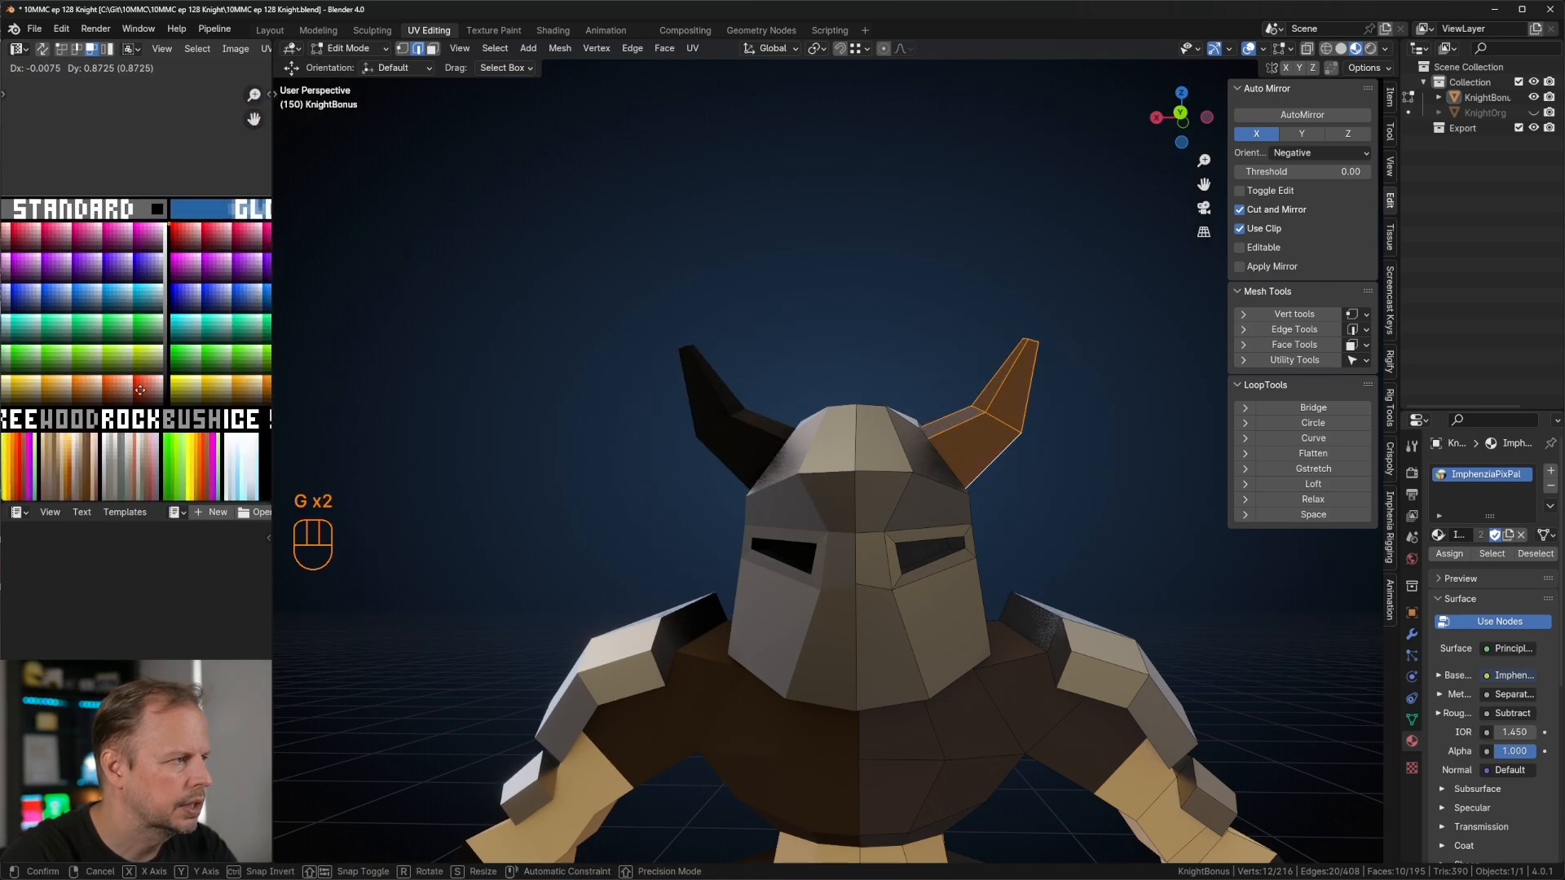
# Step: Examine the helmet and the recoloured horns from the front and the side
pyautogui.scroll(-3, 872, 614)
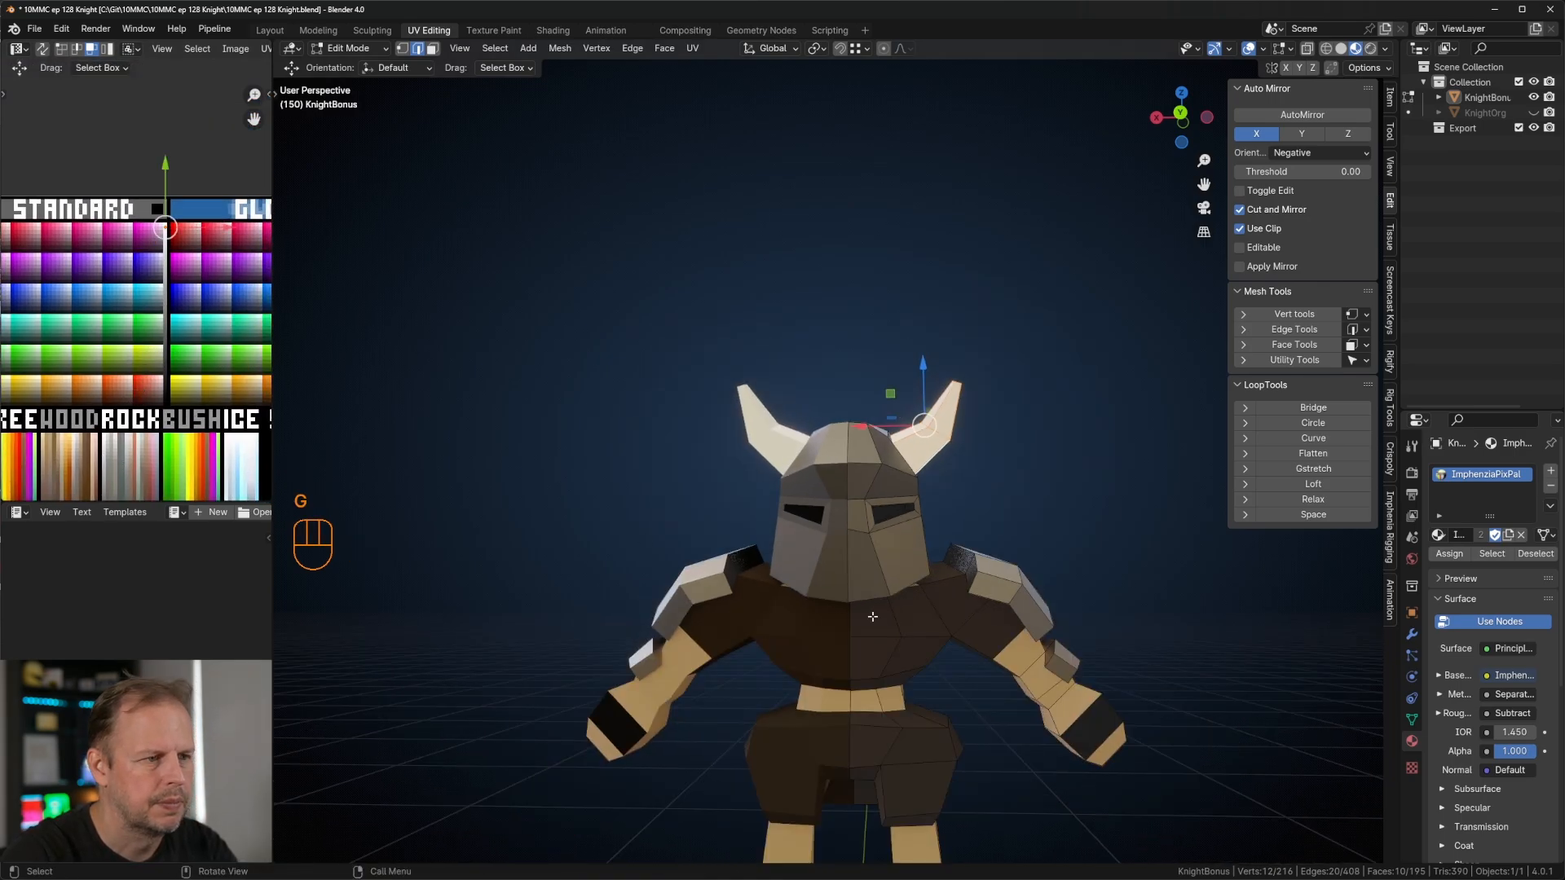
pyautogui.moveTo(873, 614); pyautogui.dragTo(771, 623, button='middle')
pyautogui.scroll(2, 757, 562)
pyautogui.keyDown('shift'); pyautogui.moveTo(769, 559); pyautogui.dragTo(908, 493, button='middle'); pyautogui.keyUp('shift')
pyautogui.press('Tab')
pyautogui.moveTo(965, 436); pyautogui.dragTo(842, 465, button='middle')
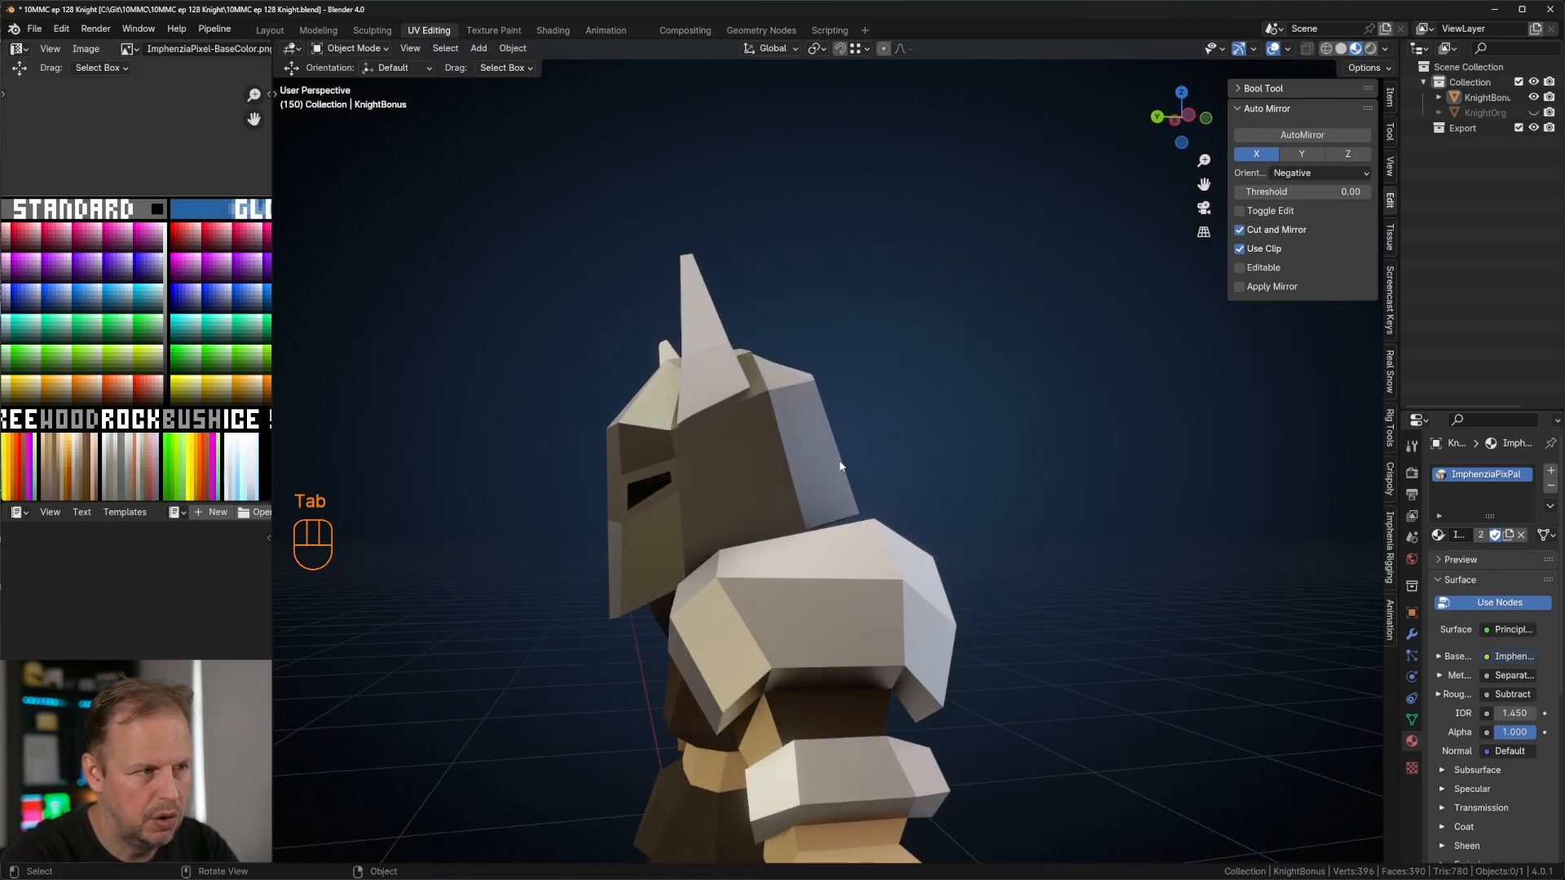
pyautogui.press('Tab')
pyautogui.moveTo(699, 467); pyautogui.dragTo(807, 489, button='middle')
pyautogui.moveTo(933, 489); pyautogui.dragTo(892, 481, button='middle')
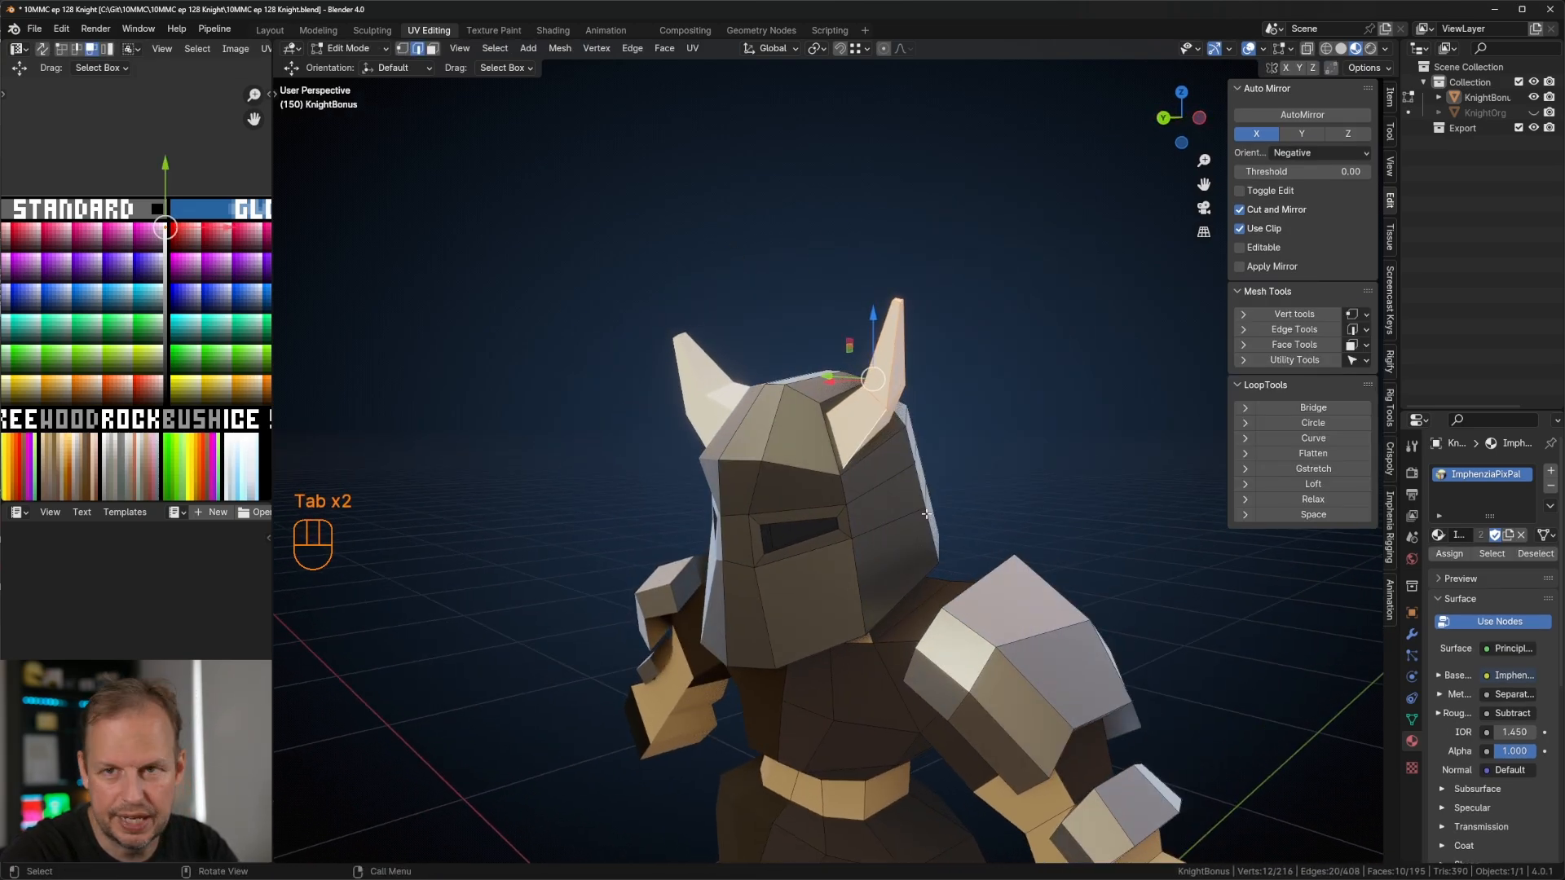
pyautogui.press('Tab')
pyautogui.press('Tab')
# Step: Reshape the rear of the helmet by repositioning its upper side vertex behind the horn
pyautogui.moveTo(794, 490); pyautogui.dragTo(870, 472, button='middle')
pyautogui.press('1')
pyautogui.click(912, 421)
pyautogui.moveTo(980, 435); pyautogui.dragTo(957, 476, button='middle')
pyautogui.press('g')
pyautogui.click(990, 428)
pyautogui.press('g')
pyautogui.click(889, 489)
pyautogui.scroll(-4, 1075, 433)
pyautogui.scroll(4, 929, 465)
pyautogui.scroll(2, 956, 477)
pyautogui.moveTo(847, 486)
pyautogui.mouseDown(button='middle')
pyautogui.moveTo(859, 476)
pyautogui.moveTo(819, 493)
pyautogui.mouseUp(button='middle')
pyautogui.scroll(3, 817, 494)
pyautogui.click(690, 543)
pyautogui.moveTo(691, 542); pyautogui.dragTo(795, 503, button='middle')
pyautogui.press('s')
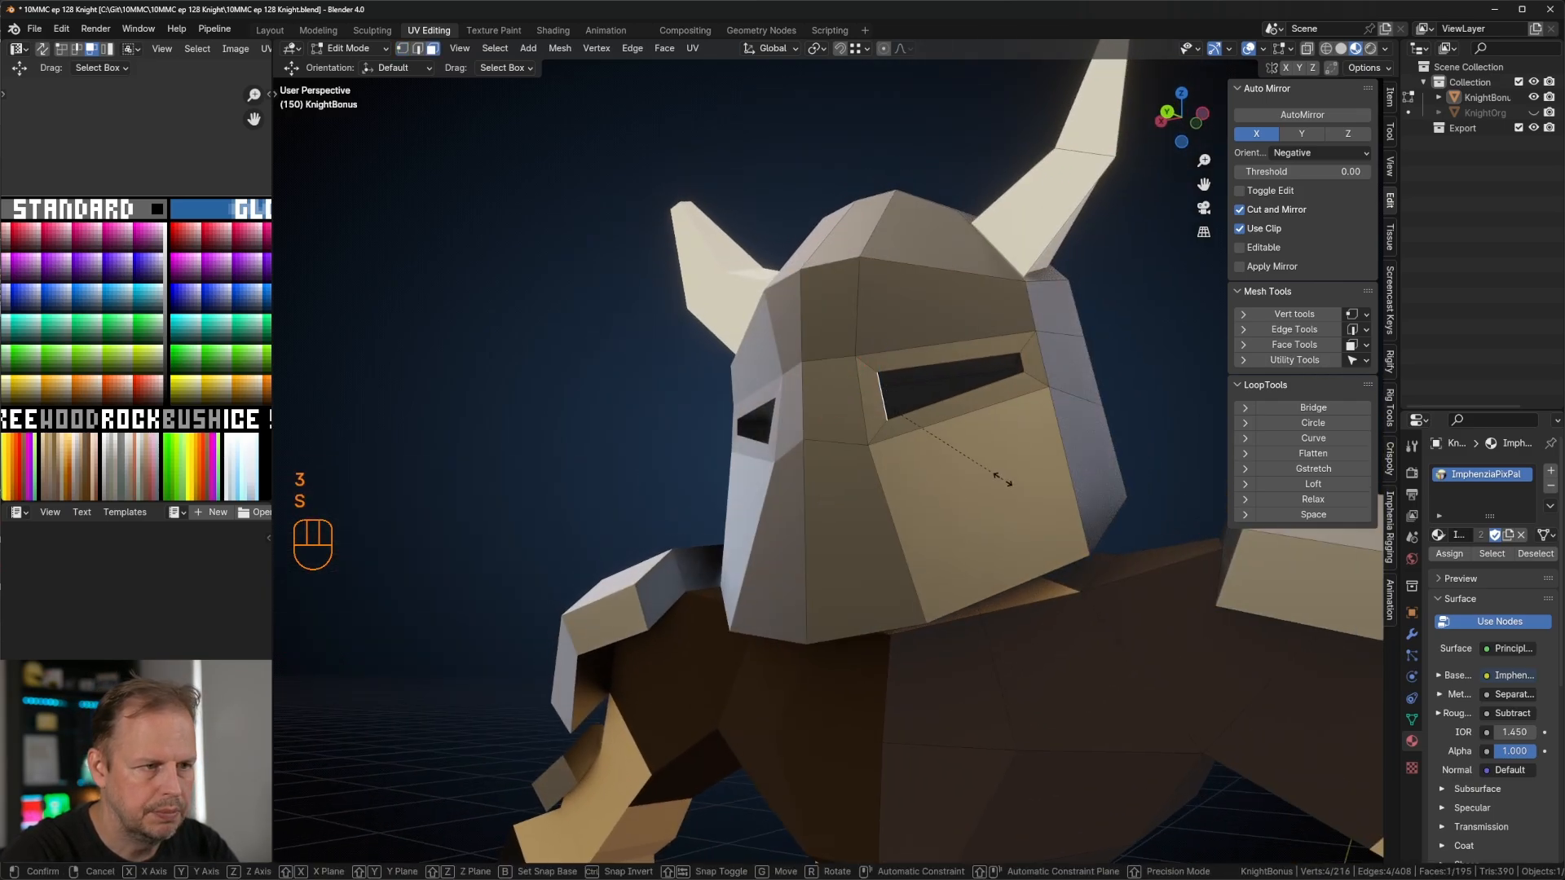
pyautogui.rightClick(940, 460)
pyautogui.moveTo(940, 460); pyautogui.dragTo(900, 482, button='middle')
pyautogui.press('s')
pyautogui.rightClick(1013, 467)
# Step: Lower the visor vertex just below the inner corner of the eye slot
pyautogui.press('1')
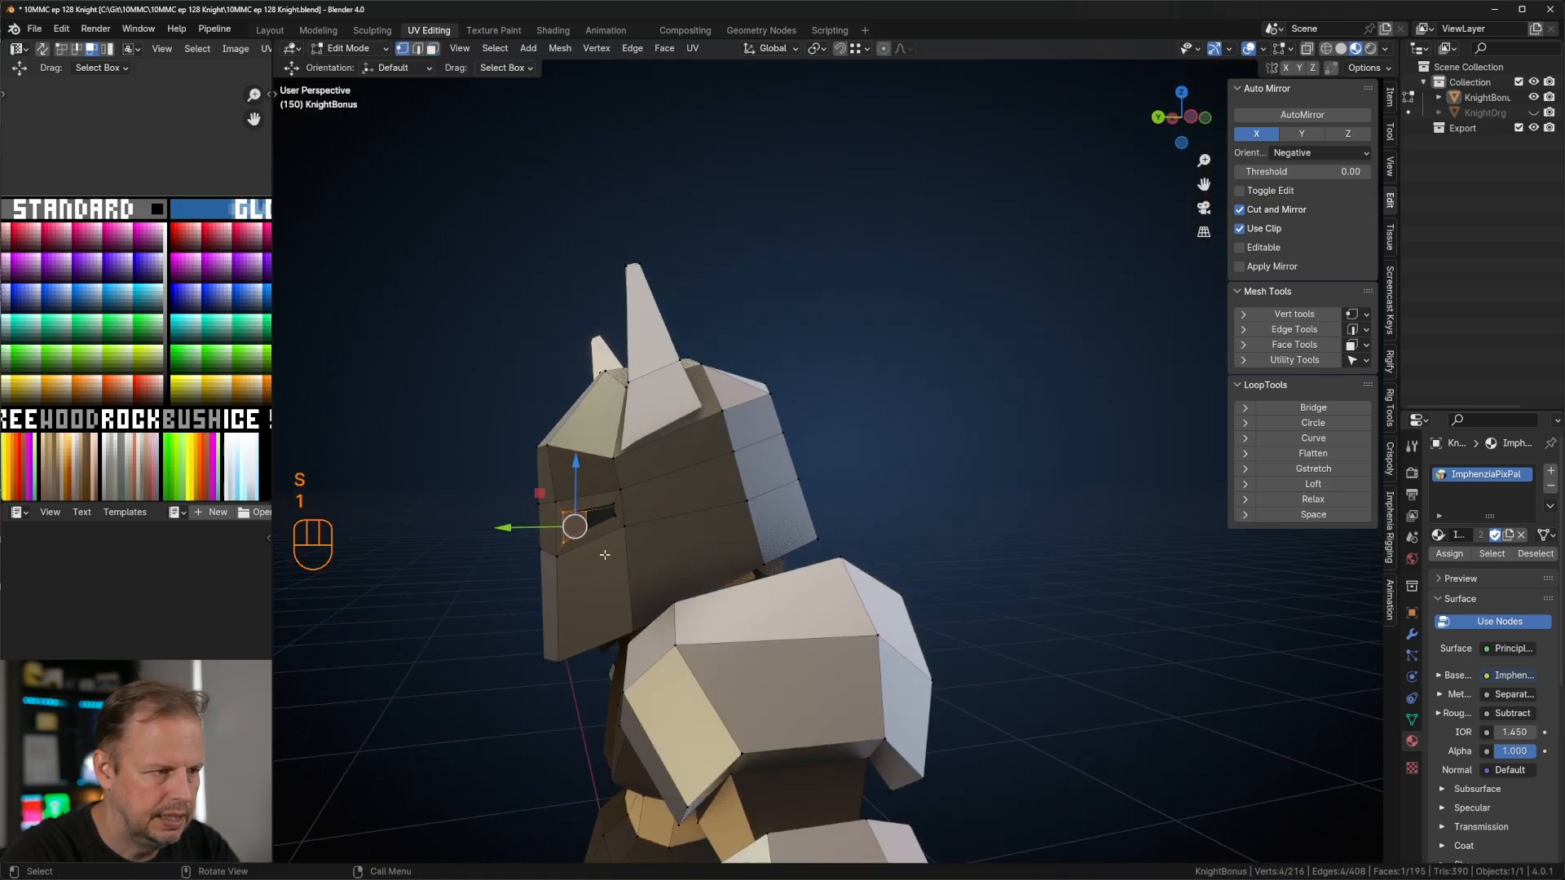
pyautogui.click(553, 562)
pyautogui.press('g')
pyautogui.click(555, 578)
pyautogui.moveTo(552, 576); pyautogui.dragTo(718, 583, button='middle')
# Step: Narrow the bottom of the visor's front plate by moving its lower vertex toward the helmet's centre
pyautogui.press('2')
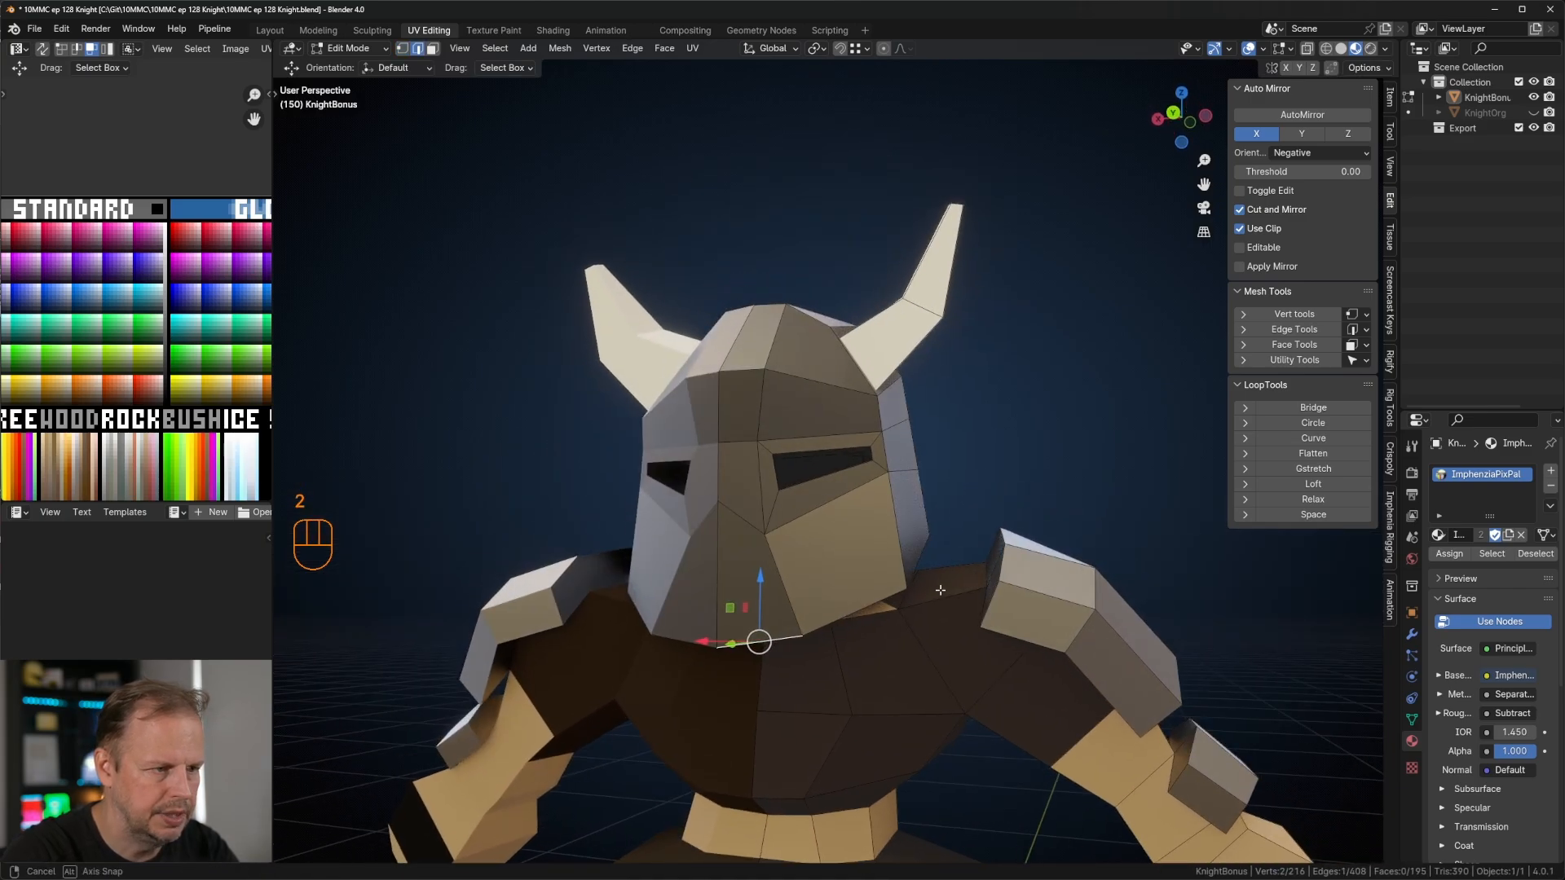
pyautogui.press('1')
pyautogui.click(850, 611)
pyautogui.moveTo(850, 611); pyautogui.dragTo(946, 611, button='middle')
pyautogui.click(914, 641)
pyautogui.press('g')
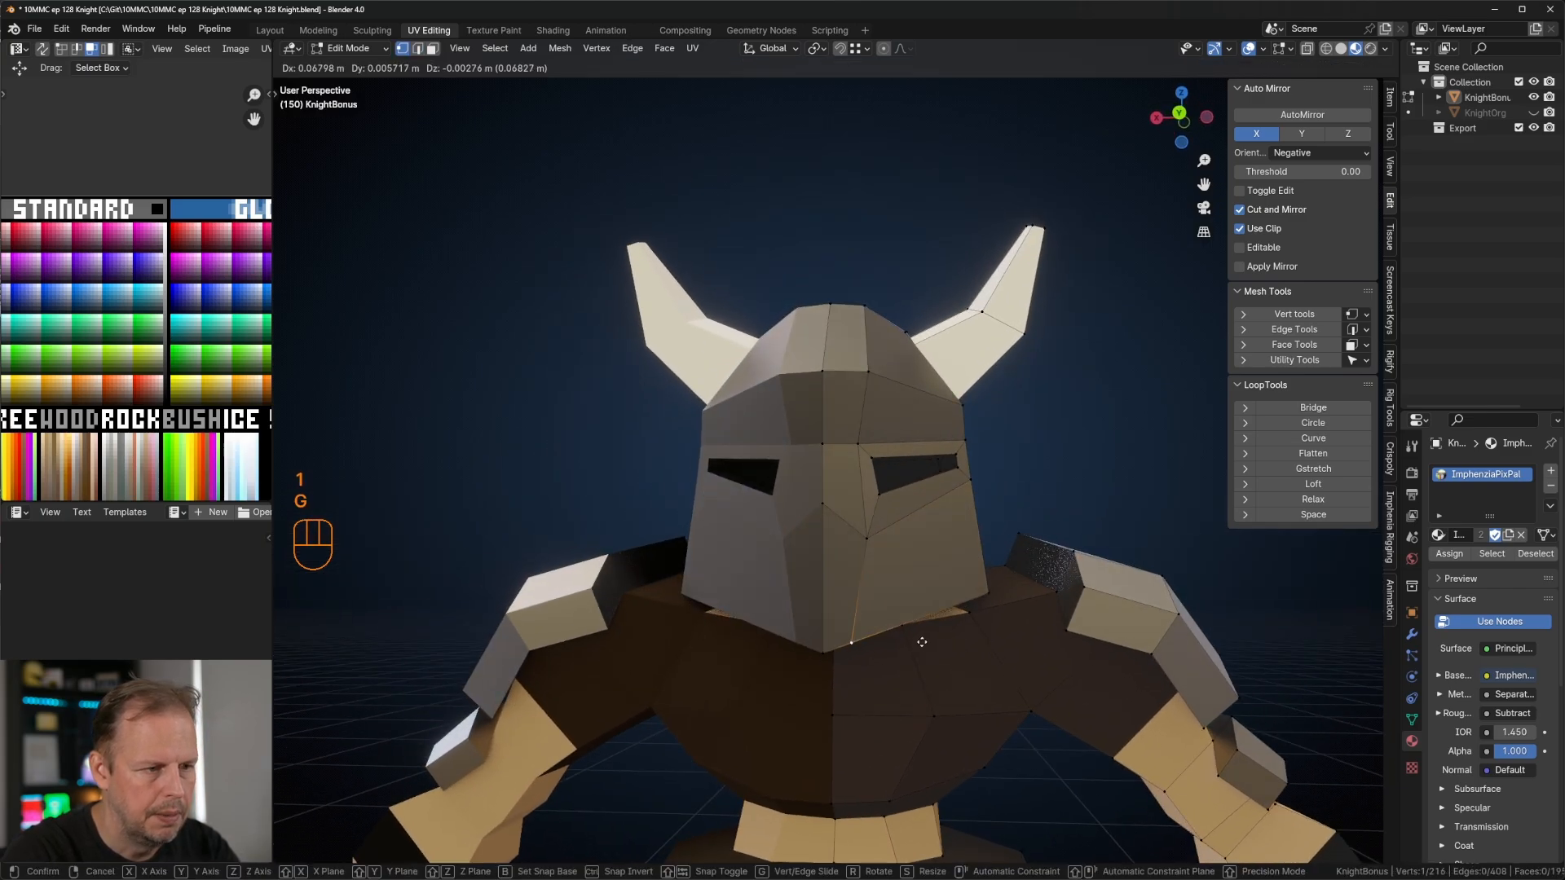
pyautogui.click(869, 643)
# Step: Try to narrow the helmet's lower side corner by moving its vertex inward, and undo both moves
pyautogui.click(985, 596)
pyautogui.press('g')
pyautogui.click(919, 626)
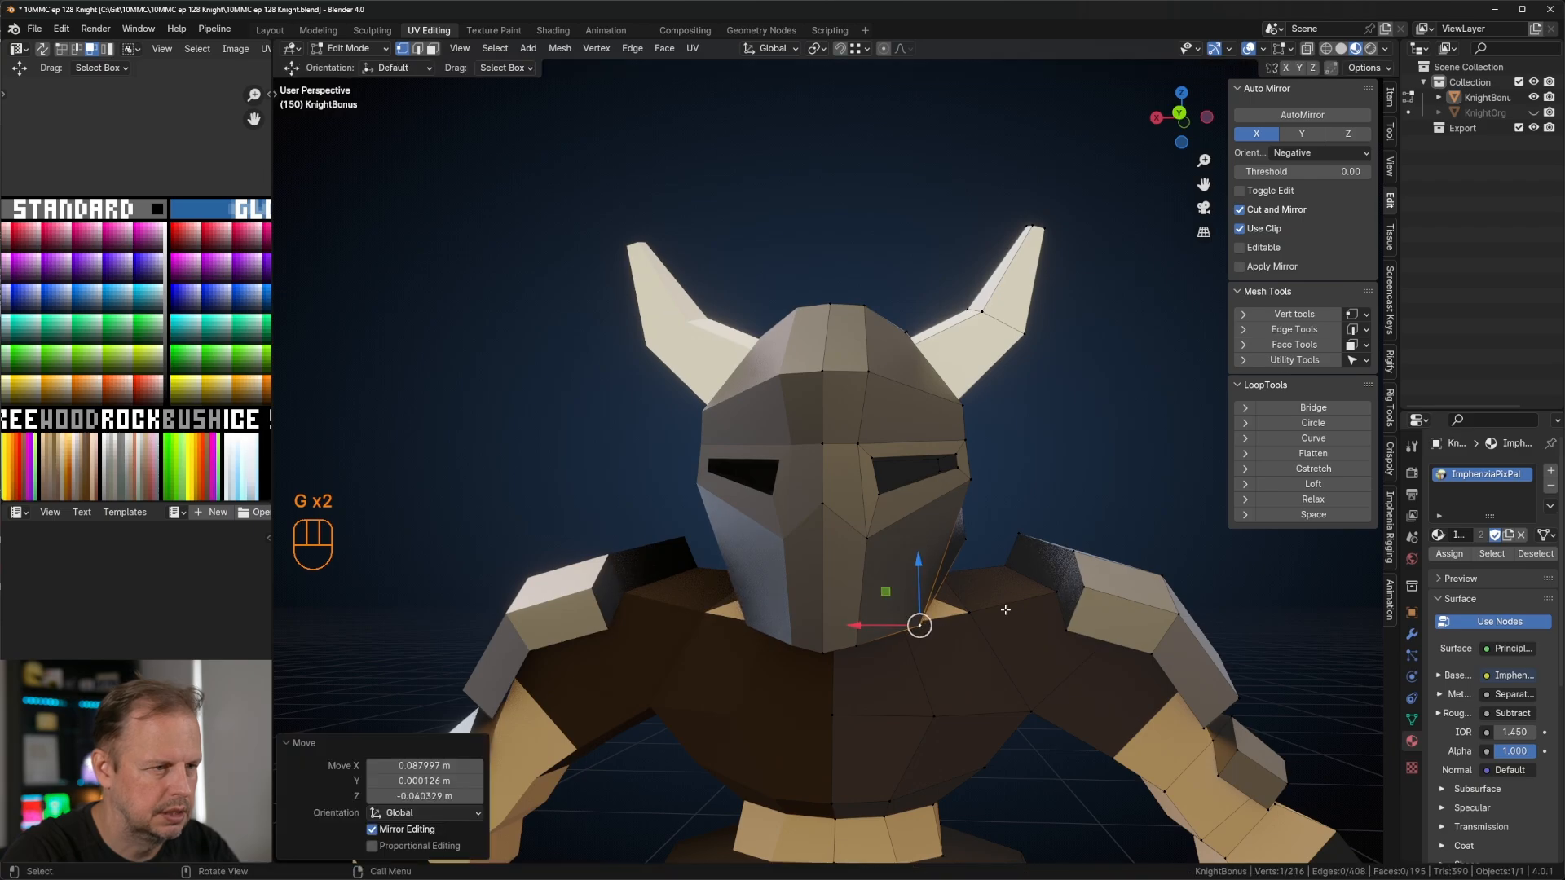
pyautogui.moveTo(1002, 608); pyautogui.dragTo(908, 599, button='middle')
pyautogui.press('g')
pyautogui.click(934, 565)
pyautogui.moveTo(1047, 562); pyautogui.dragTo(964, 541, button='middle')
pyautogui.hotkey('ctrl', 'z')
pyautogui.hotkey('ctrl', 'z')
# Step: Select the faces beneath the helmet's lower rim and move their UVs onto another palette swatch
pyautogui.scroll(3, 731, 554)
pyautogui.press('3')
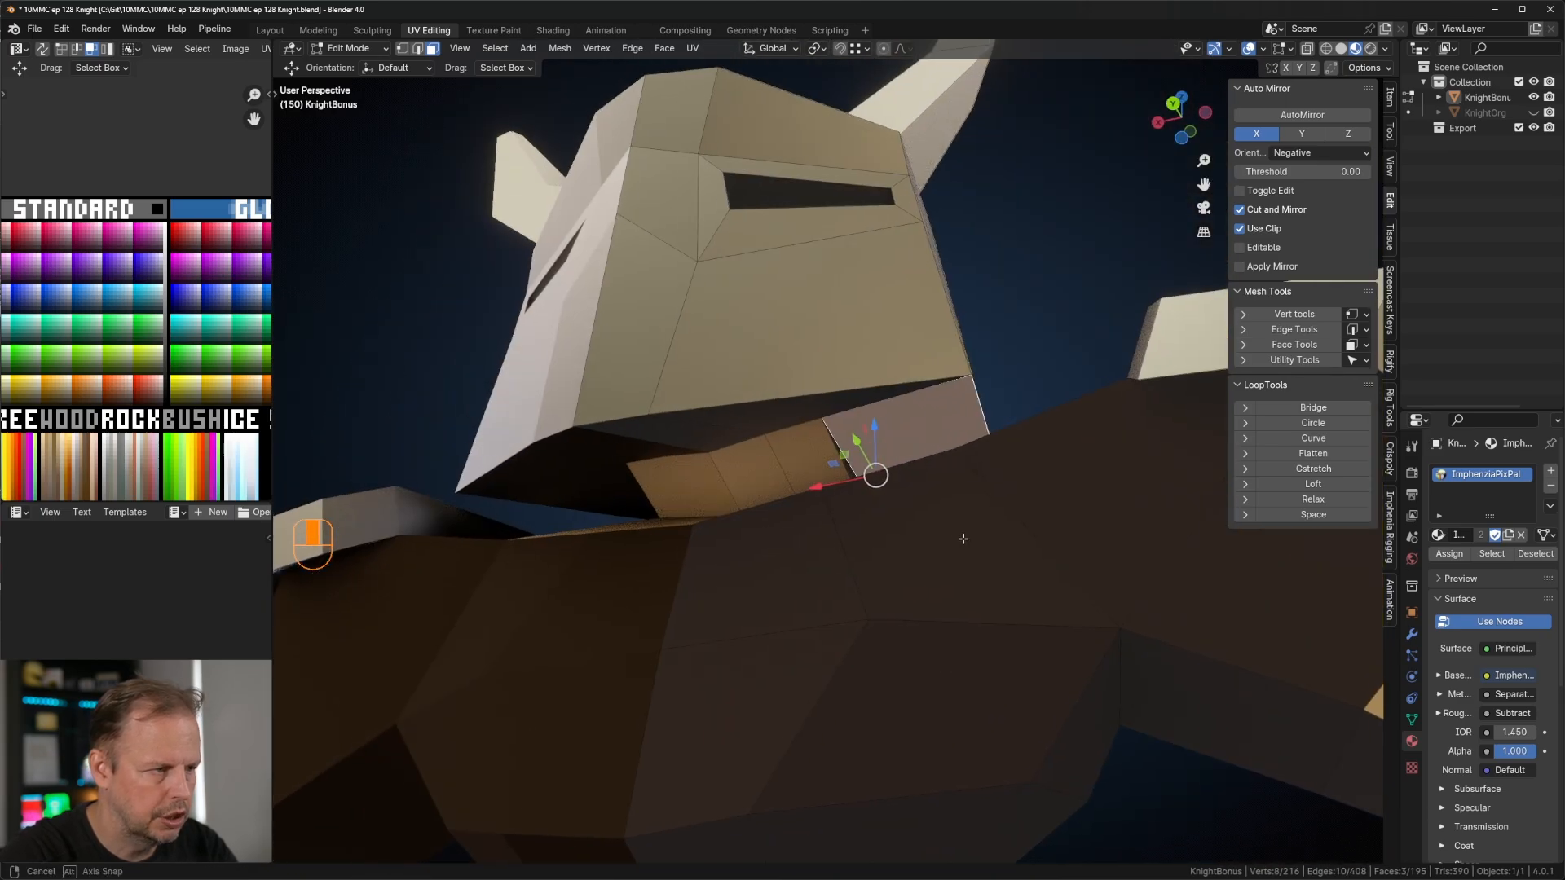
pyautogui.keyDown('shift'); pyautogui.click(758, 410); pyautogui.keyUp('shift')
pyautogui.moveTo(758, 410); pyautogui.dragTo(946, 484, button='middle')
pyautogui.scroll(-1, 158, 302)
pyautogui.scroll(-1, 154, 338)
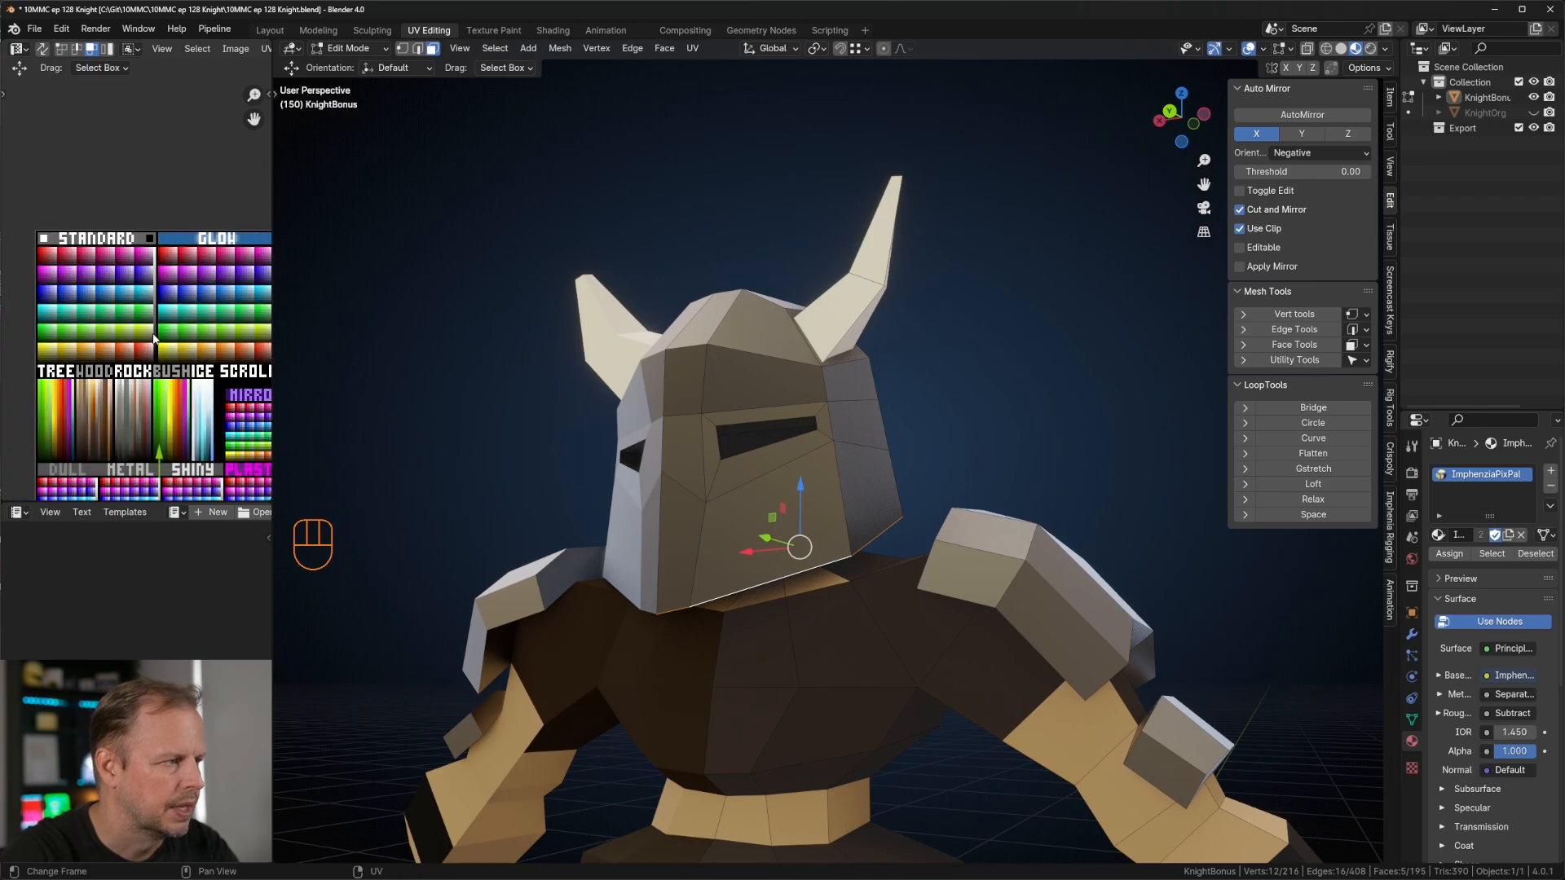
pyautogui.scroll(2, 167, 367)
pyautogui.press('a')
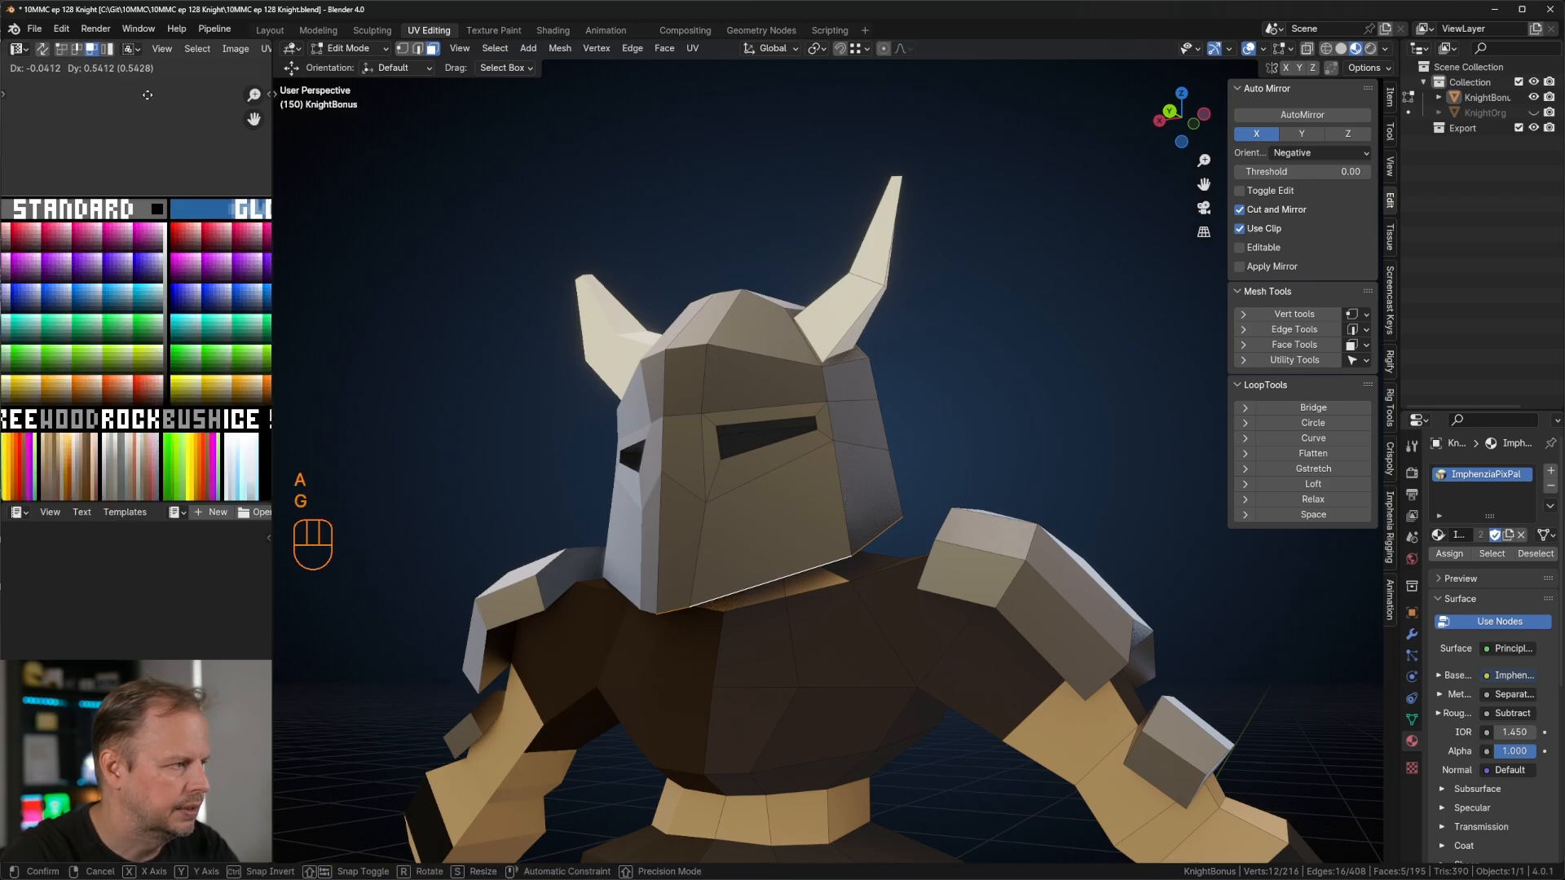
pyautogui.scroll(-3, 938, 628)
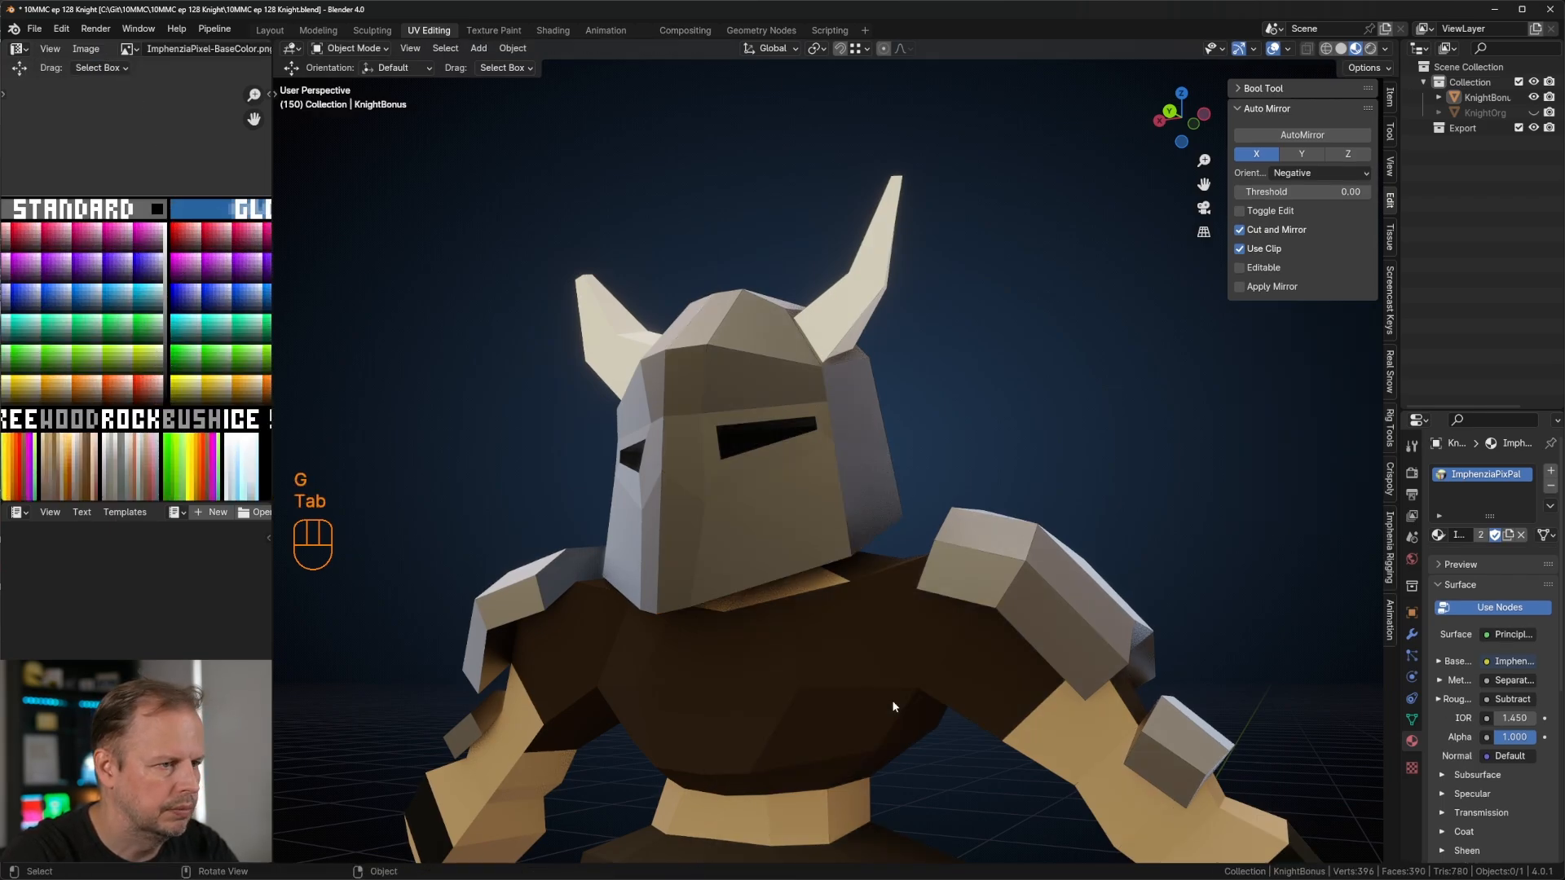
# Step: Examine the whole knight outside mesh editing from several angles and distances
pyautogui.press('Tab')
pyautogui.moveTo(937, 629); pyautogui.dragTo(1038, 646, button='middle')
pyautogui.scroll(-4, 619, 608)
pyautogui.scroll(4, 961, 513)
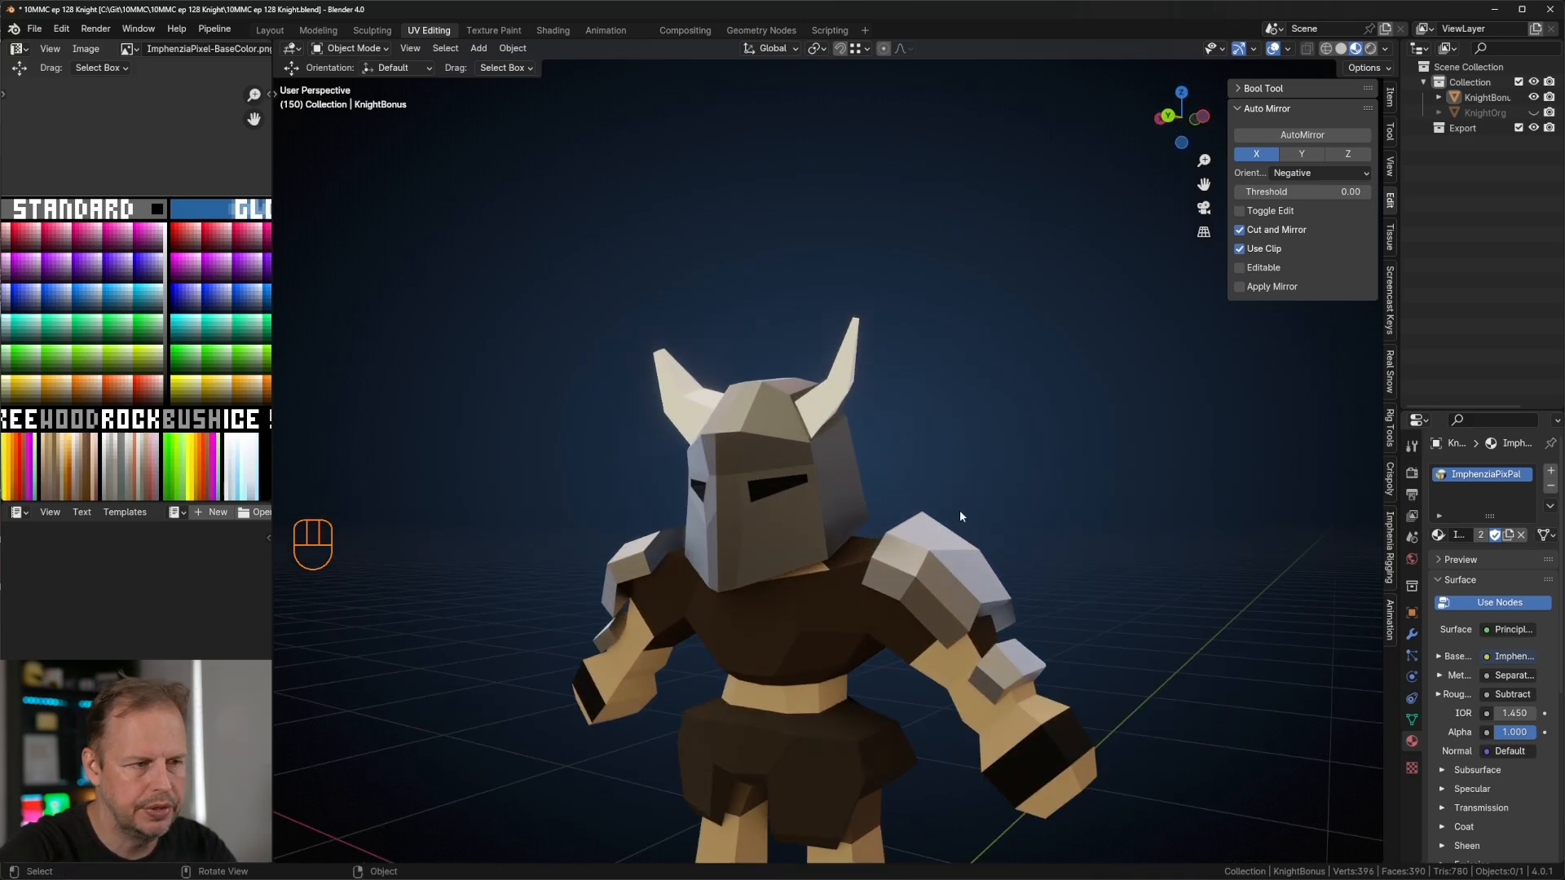
pyautogui.scroll(-9, 970, 522)
pyautogui.moveTo(944, 577); pyautogui.dragTo(894, 587, button='middle')
pyautogui.scroll(-1, 900, 589)
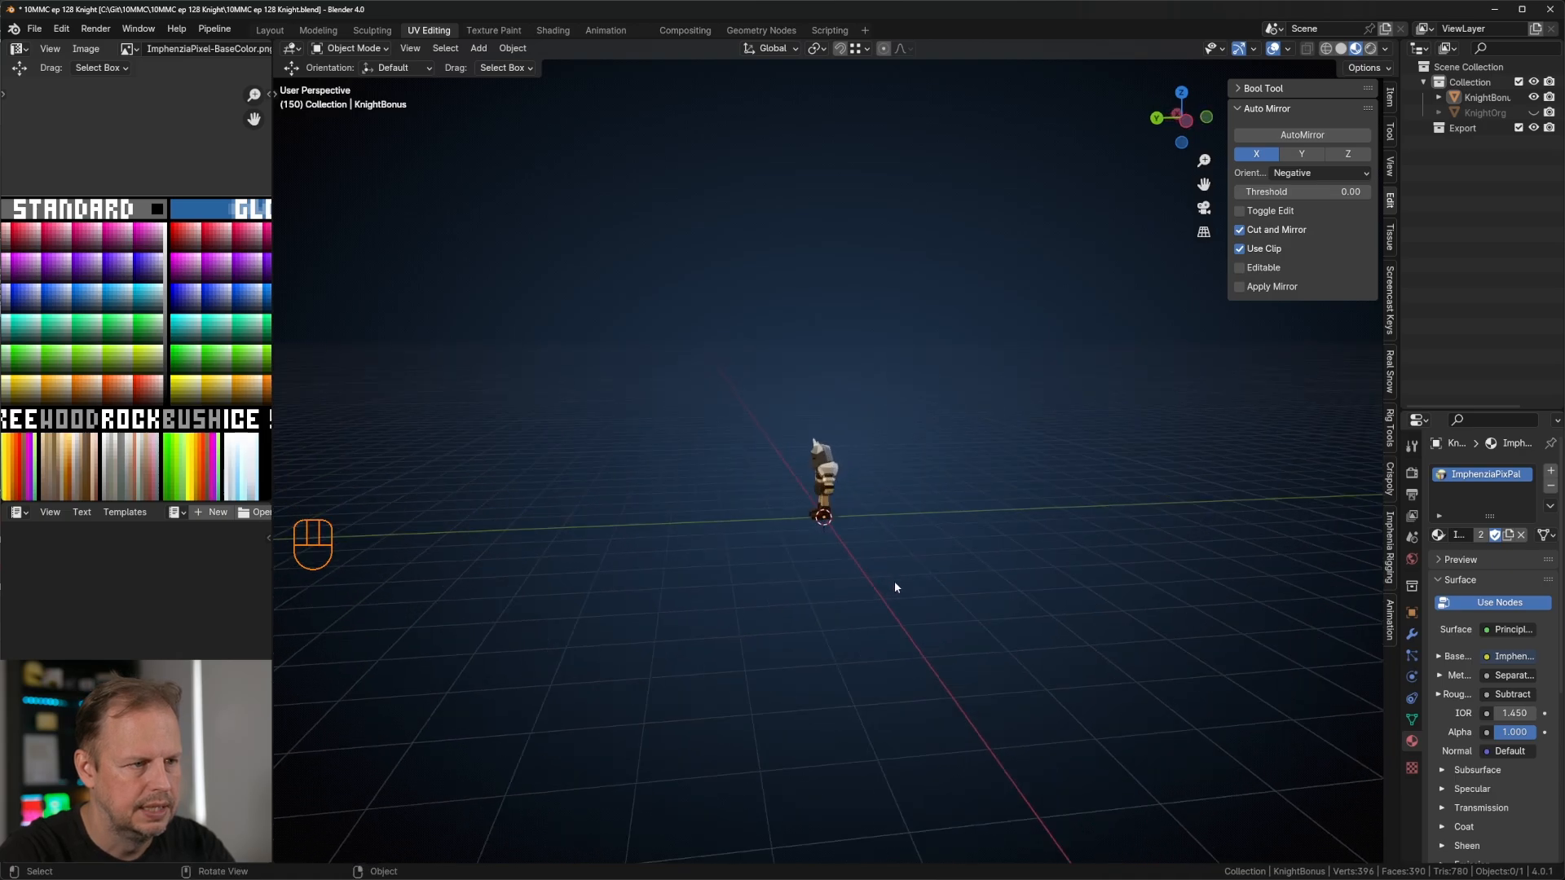
pyautogui.scroll(6, 815, 563)
pyautogui.moveTo(773, 542); pyautogui.dragTo(880, 514, button='middle')
pyautogui.scroll(5, 897, 505)
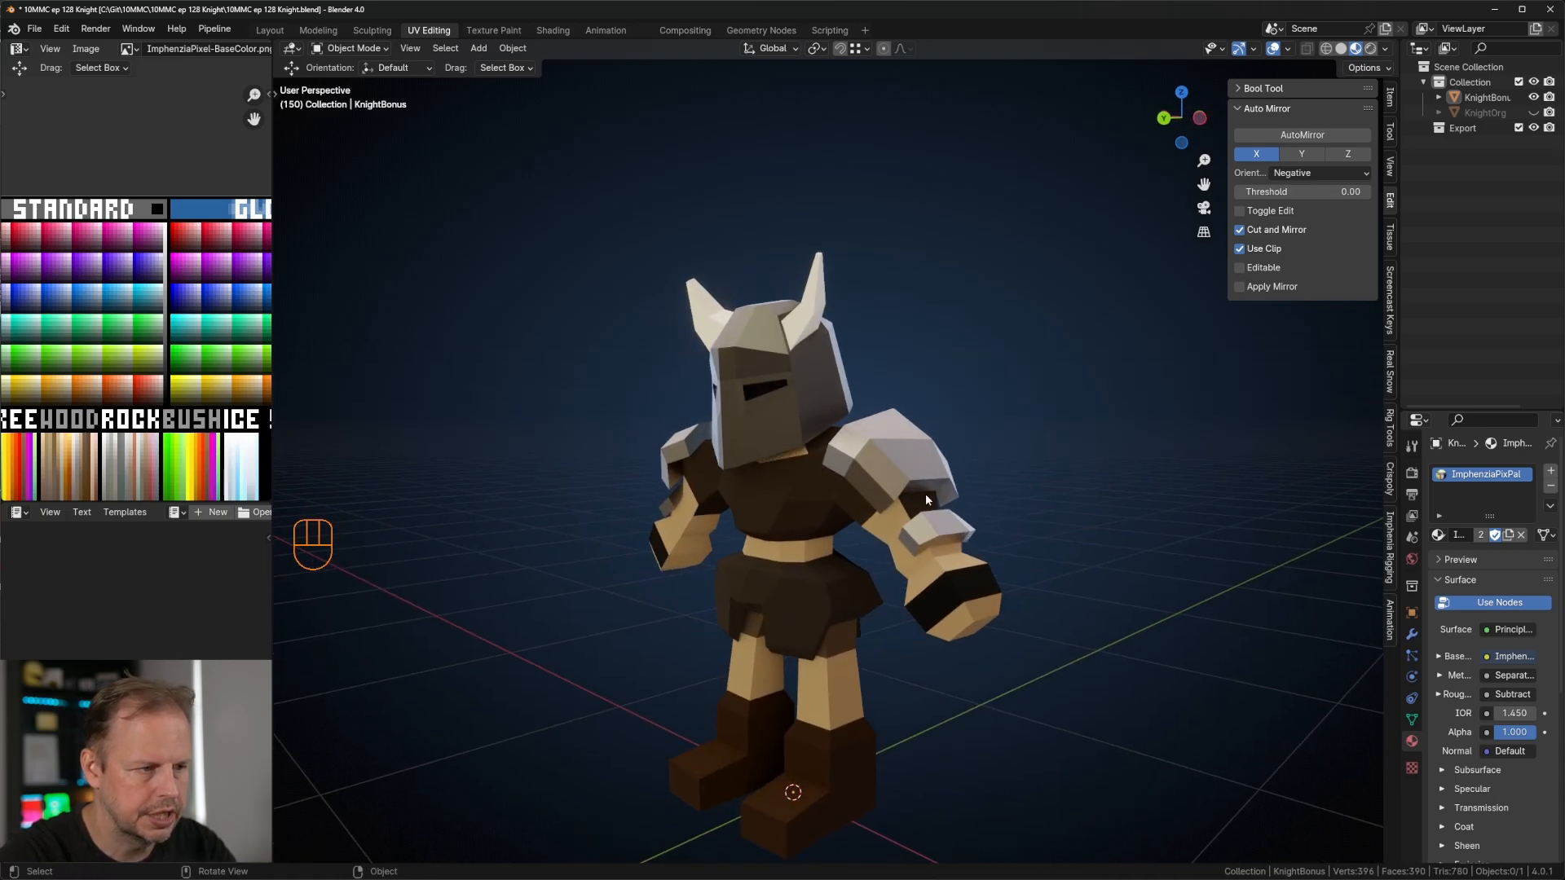
pyautogui.scroll(-2, 916, 492)
pyautogui.scroll(3, 849, 558)
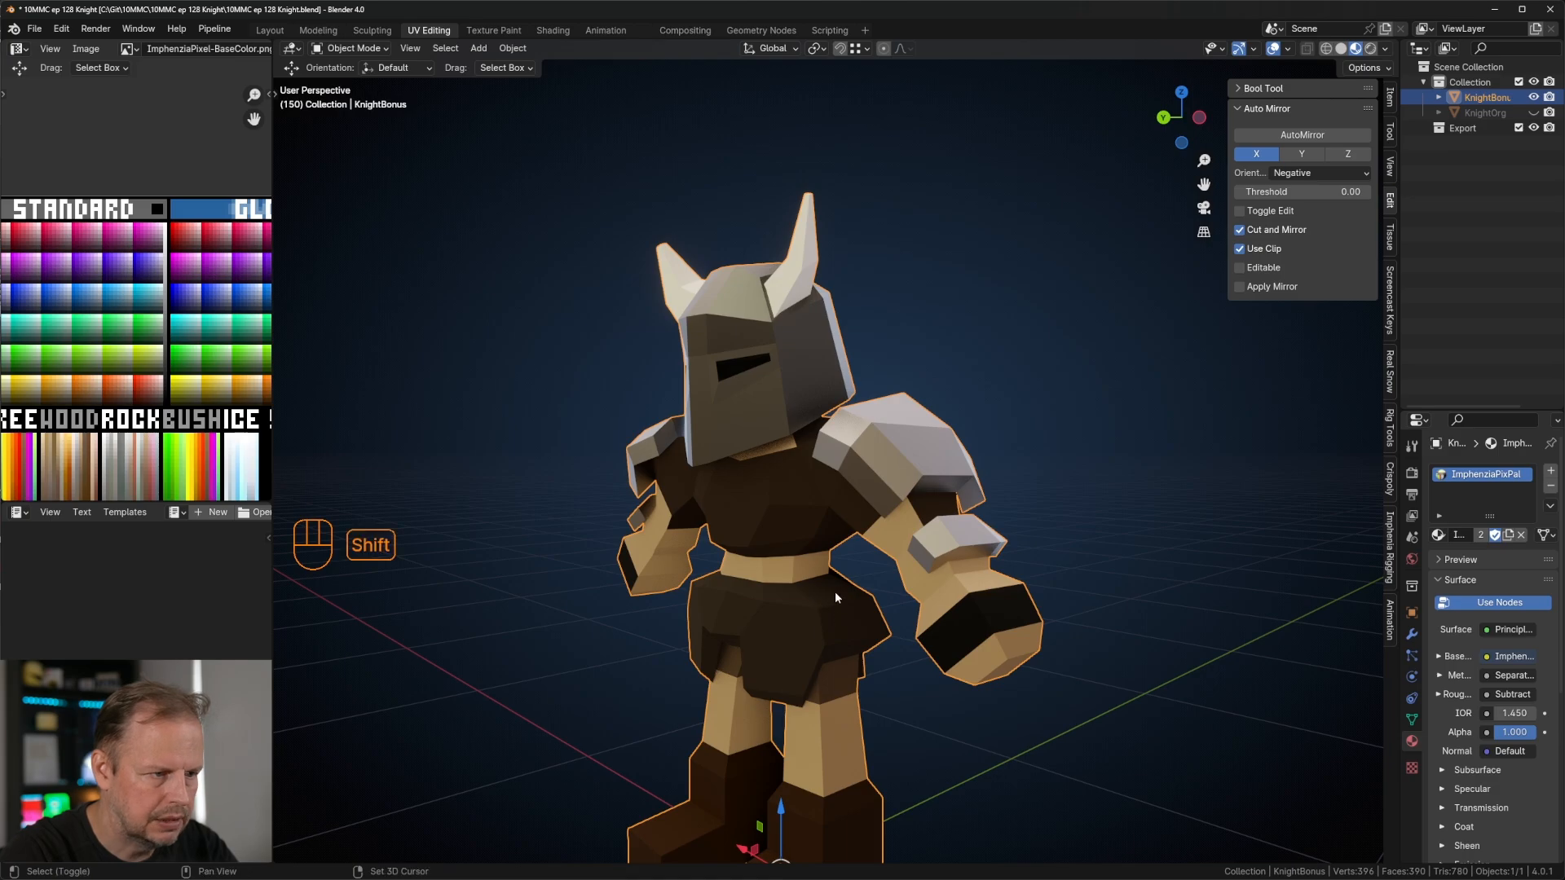
# Step: Select the edge loop around the skirt's upper rim and move it by about 0.04 m
pyautogui.keyDown('shift'); pyautogui.moveTo(834, 590); pyautogui.dragTo(847, 556, button='middle'); pyautogui.keyUp('shift')
pyautogui.scroll(4, 848, 562)
pyautogui.press('Tab')
pyautogui.press('2')
pyautogui.press('a')
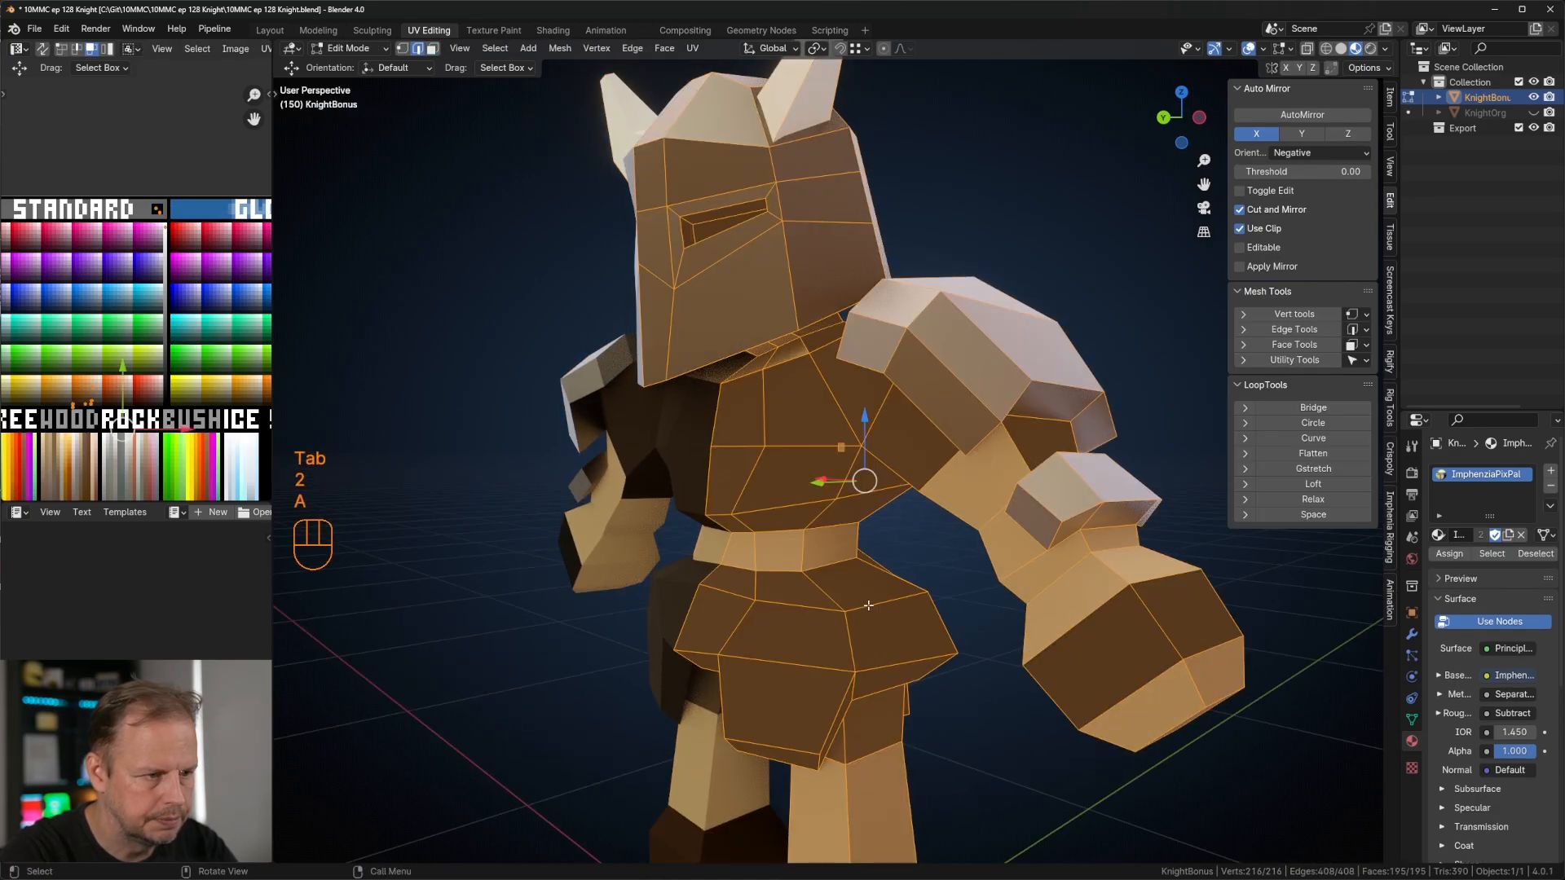
pyautogui.press('a')
pyautogui.keyDown('alt'); pyautogui.keyDown('shift'); pyautogui.click(824, 584); pyautogui.keyUp('shift'); pyautogui.keyUp('alt')
pyautogui.press('g')
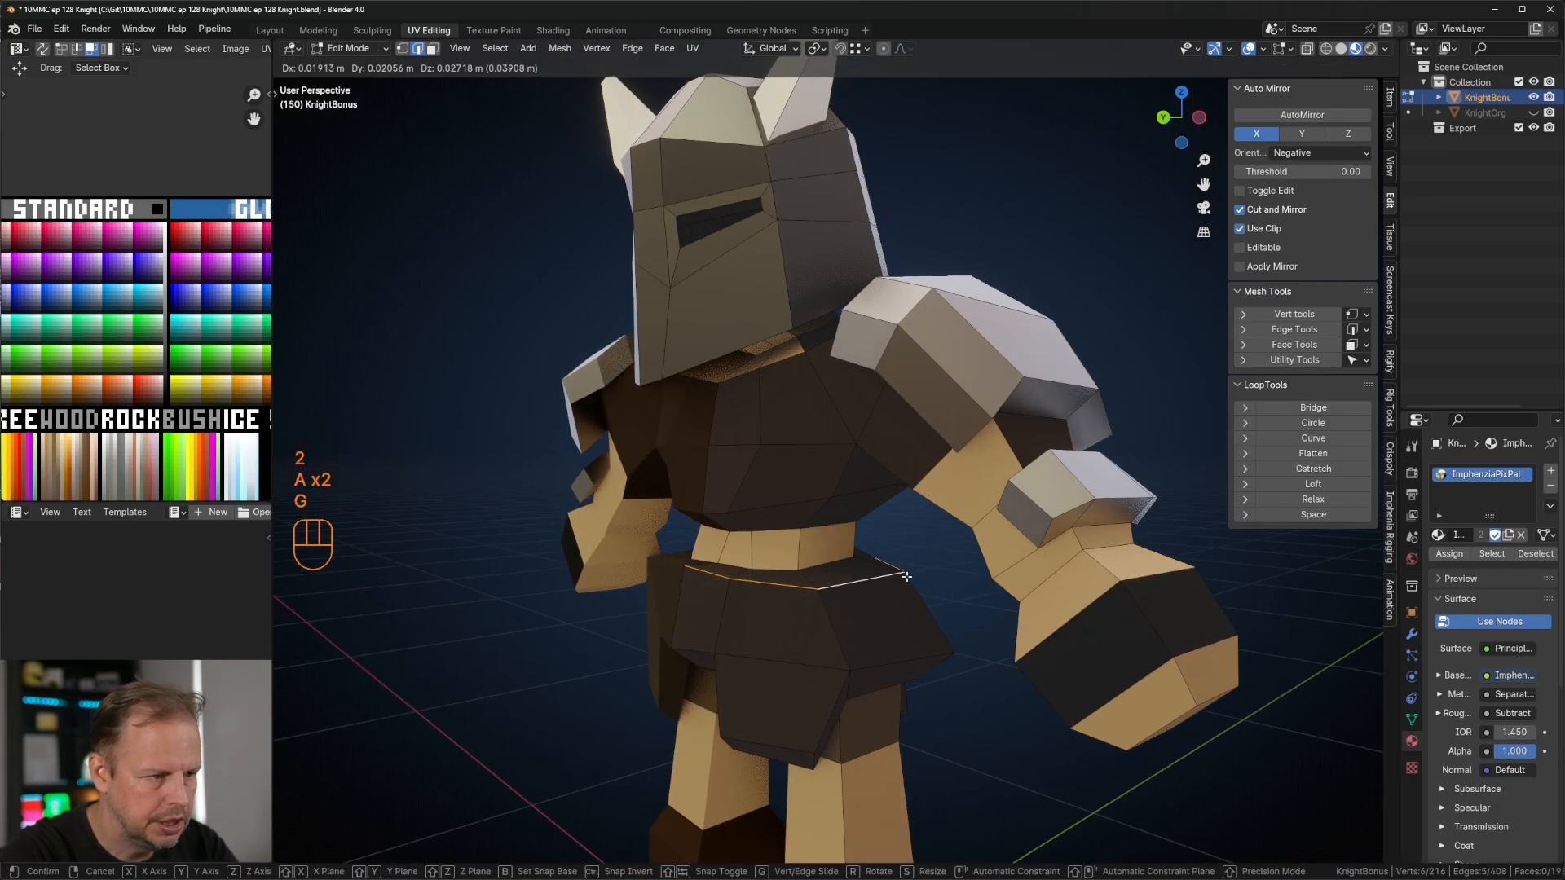
pyautogui.click(906, 577)
# Step: Cut a horizontal edge loop around the upper skirt and shrink it slightly
pyautogui.hotkey('ctrl', 'r')
pyautogui.click(815, 601)
pyautogui.press('s')
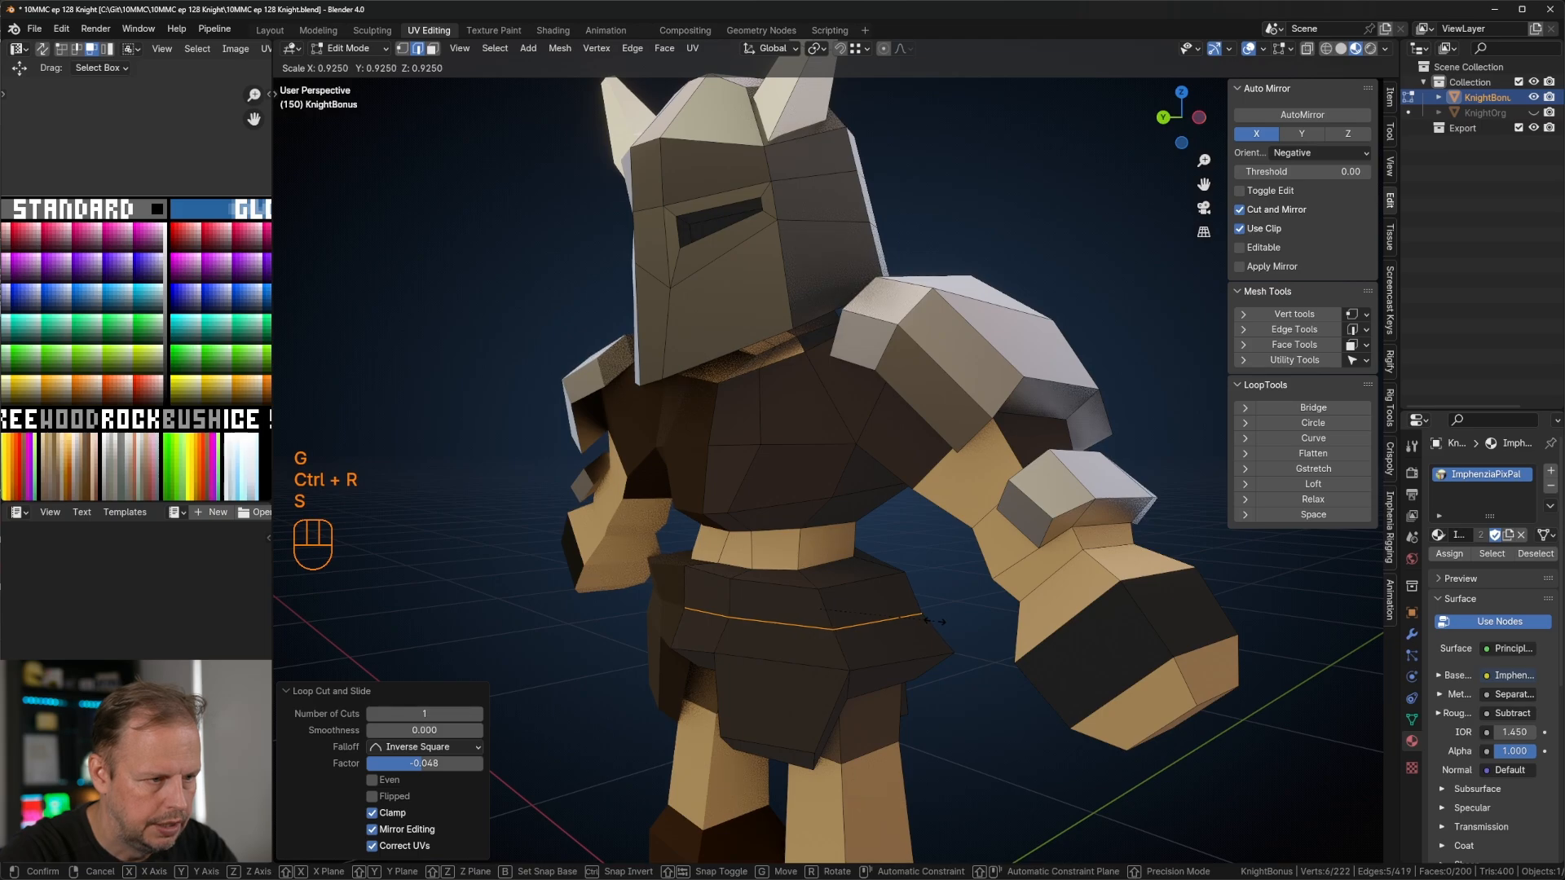
pyautogui.click(843, 609)
# Step: Try to extrude the band of faces at the skirt's top along their normals, and undo the extrusion
pyautogui.press('3')
pyautogui.moveTo(976, 604)
pyautogui.mouseDown(button='middle')
pyautogui.moveTo(1125, 600)
pyautogui.moveTo(967, 607)
pyautogui.mouseUp(button='middle')
pyautogui.hotkey('alt', 'e')
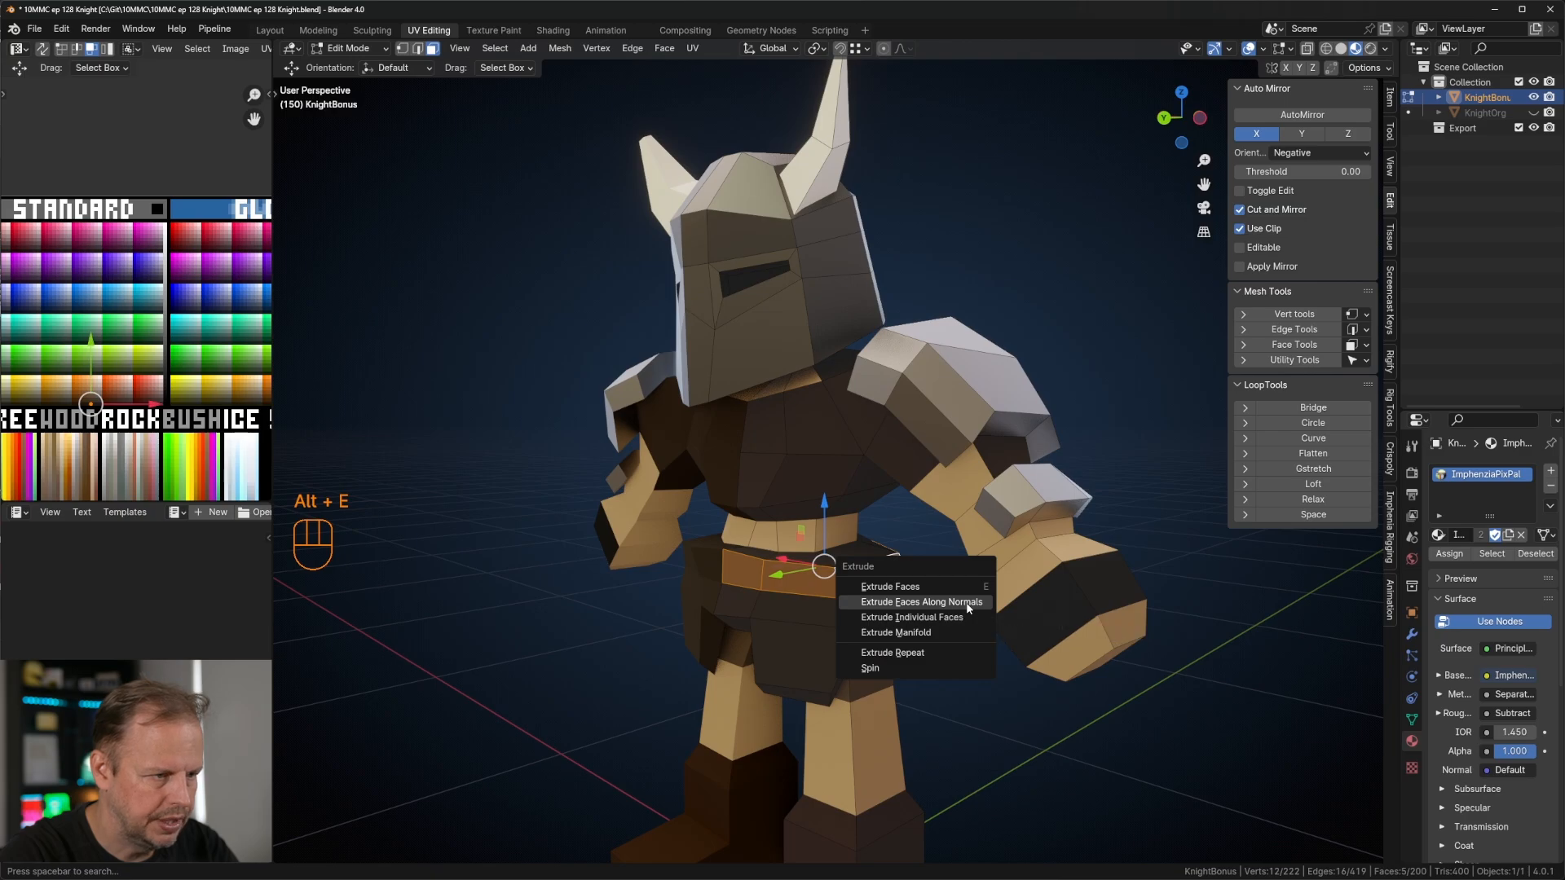
pyautogui.click(969, 608)
pyautogui.hotkey('ctrl', 'z')
# Step: Cut a second edge loop around the skirt close to the first, slid to a factor of about -0.75
pyautogui.moveTo(827, 575); pyautogui.dragTo(839, 571, button='middle')
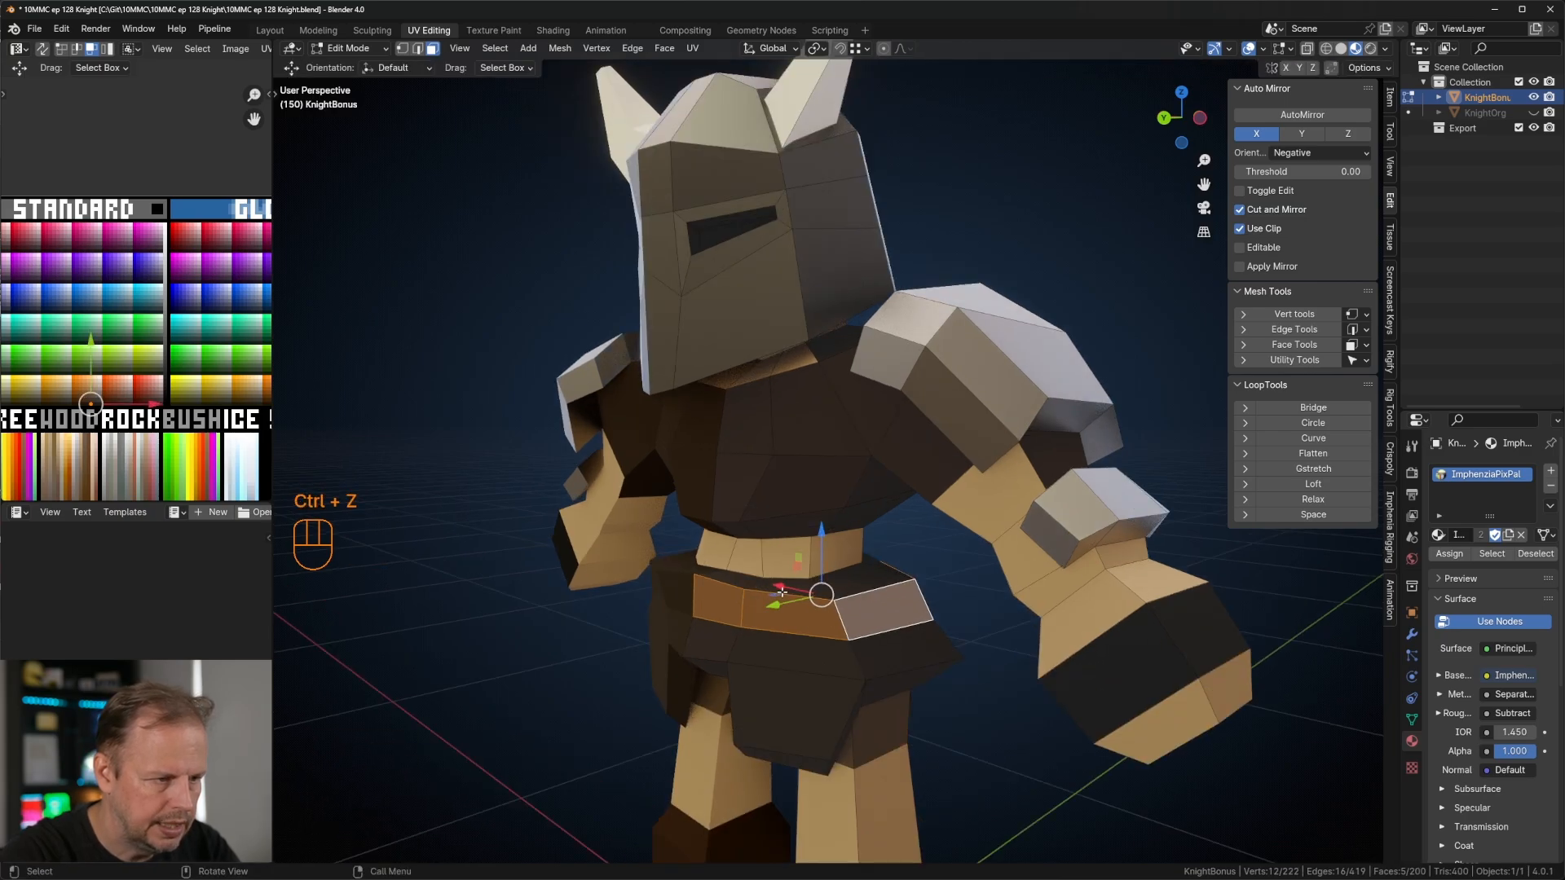
pyautogui.moveTo(842, 619); pyautogui.dragTo(919, 637)
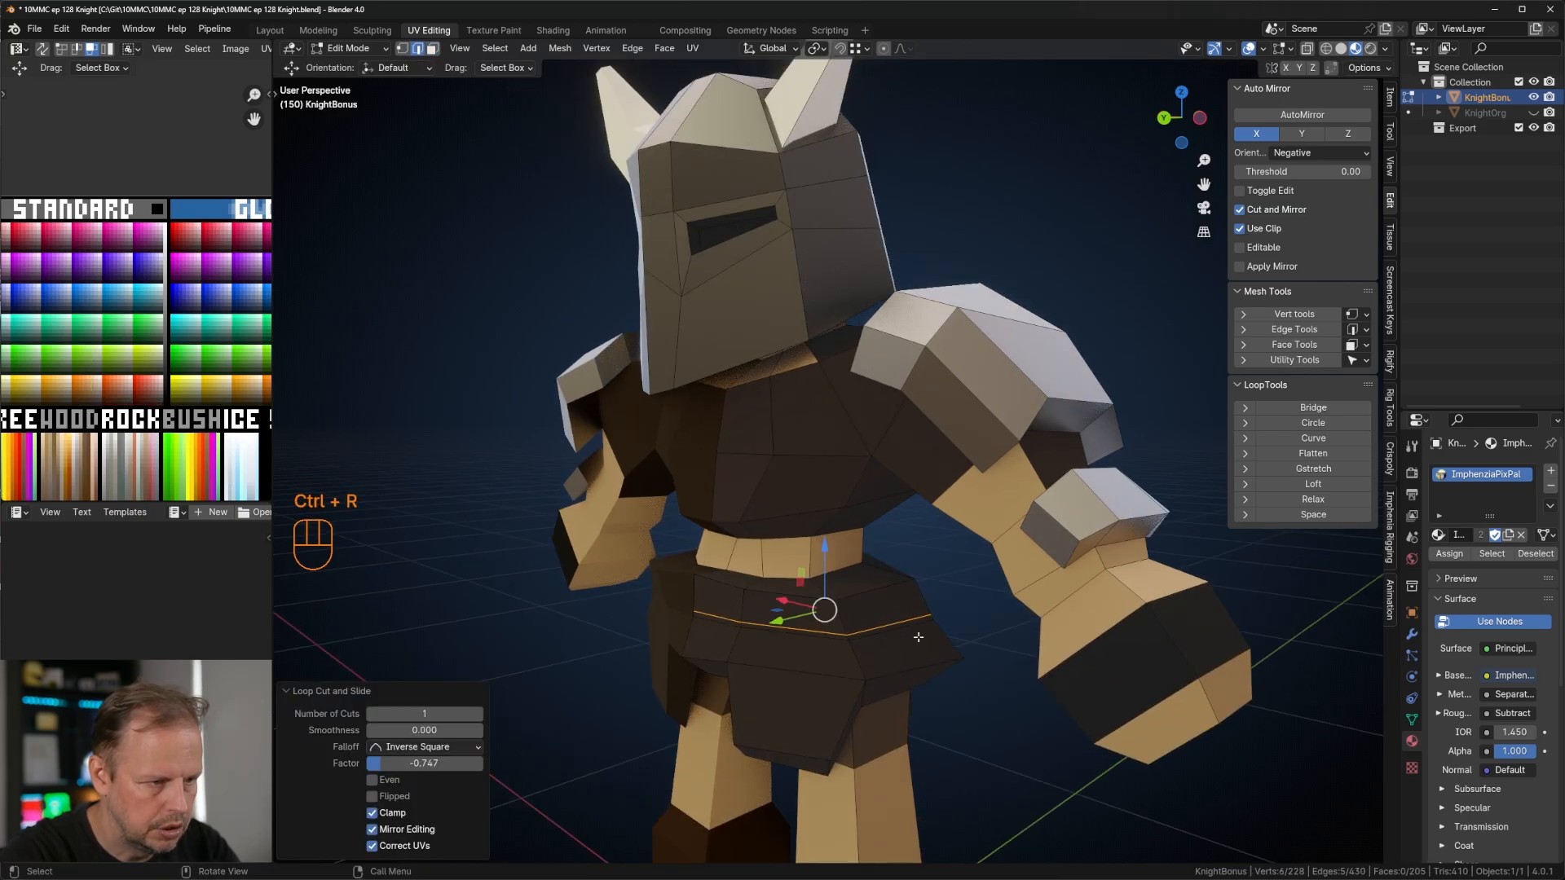
pyautogui.moveTo(984, 633); pyautogui.dragTo(876, 625, button='middle')
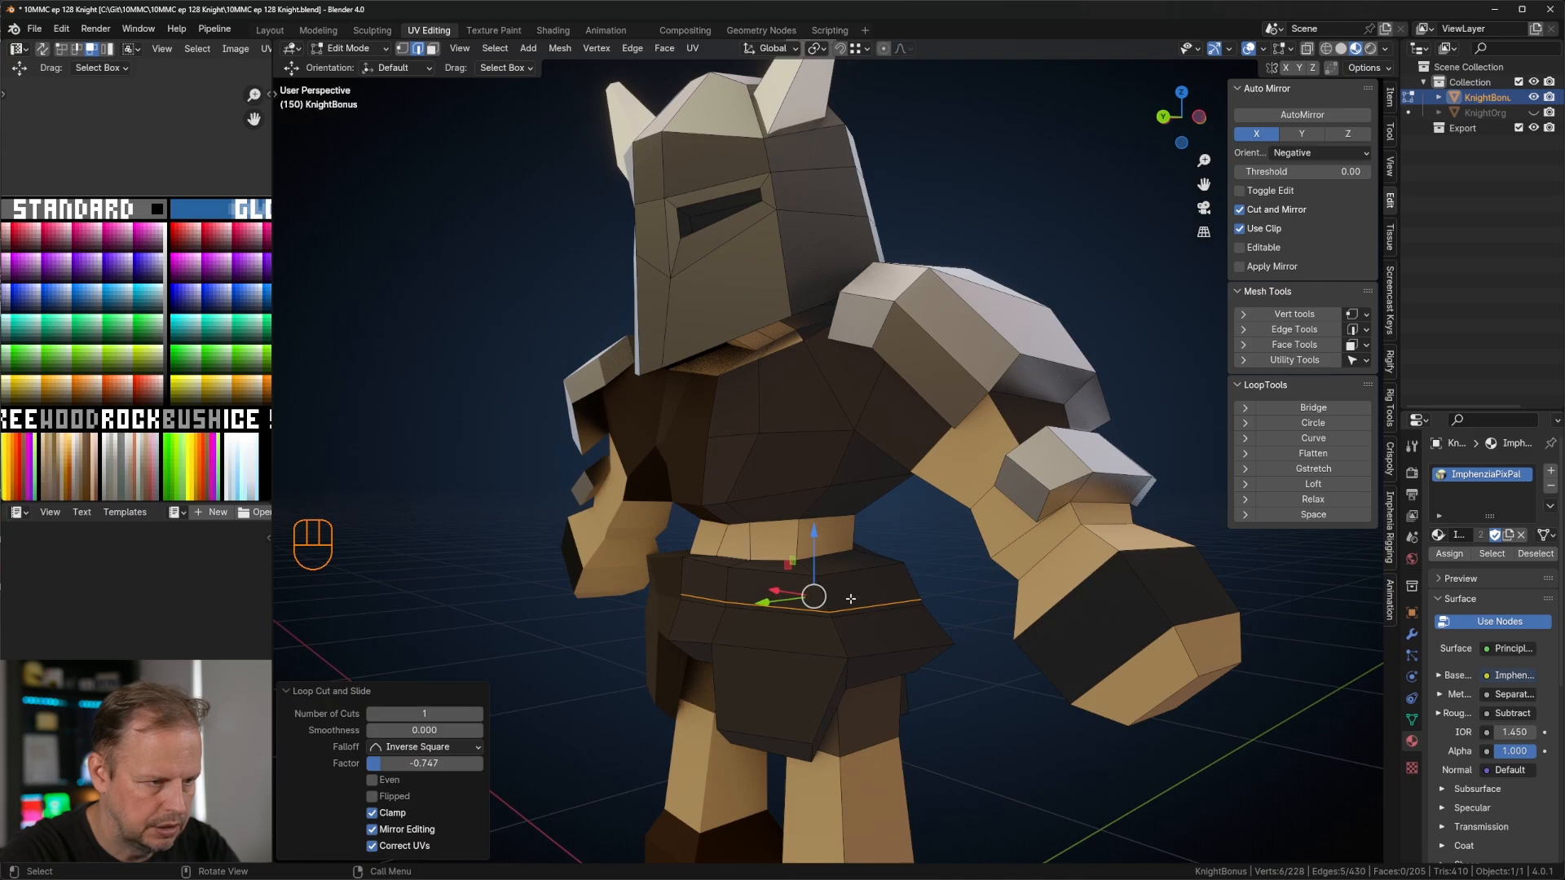
# Step: Select the edges of the belt band around the skirt's top, scale them outward and shift them into place
pyautogui.click(866, 612)
pyautogui.keyDown('shift'); pyautogui.click(772, 617); pyautogui.keyUp('shift')
pyautogui.moveTo(1047, 613); pyautogui.dragTo(885, 592, button='middle')
pyautogui.keyDown('shift'); pyautogui.click(787, 570); pyautogui.keyUp('shift')
pyautogui.keyDown('shift'); pyautogui.click(766, 581); pyautogui.keyUp('shift')
pyautogui.press('s')
pyautogui.click(959, 594)
pyautogui.press('g')
pyautogui.click(1025, 577)
# Step: Nudge an upper edge of the belt band near the hip and a vertex on the belt's front rim into place
pyautogui.click(890, 639)
pyautogui.press('g')
pyautogui.click(980, 580)
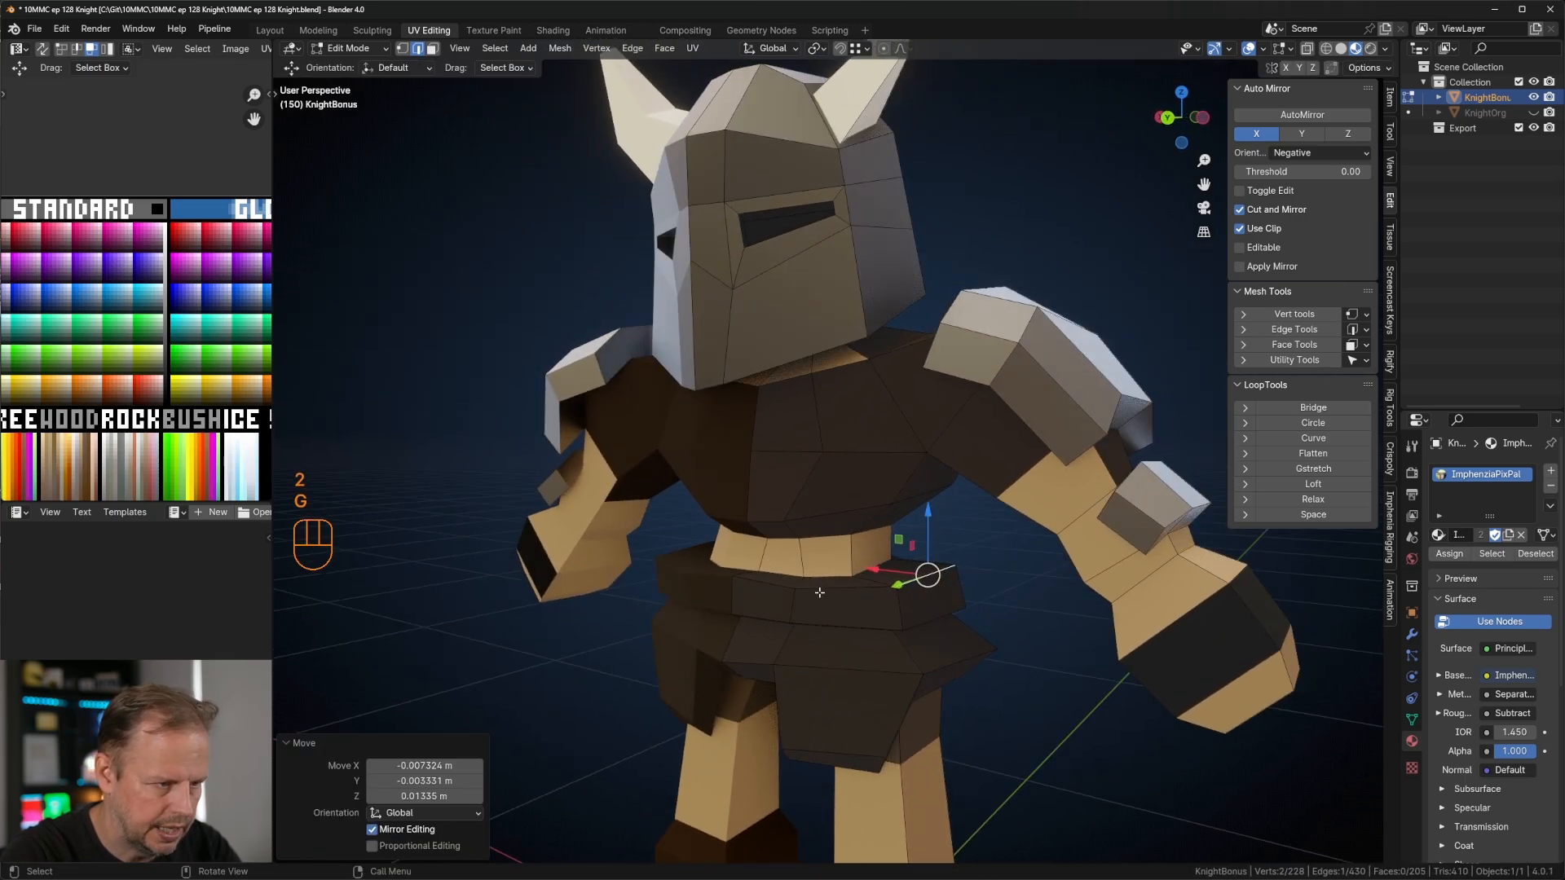
pyautogui.press('1')
pyautogui.press('g')
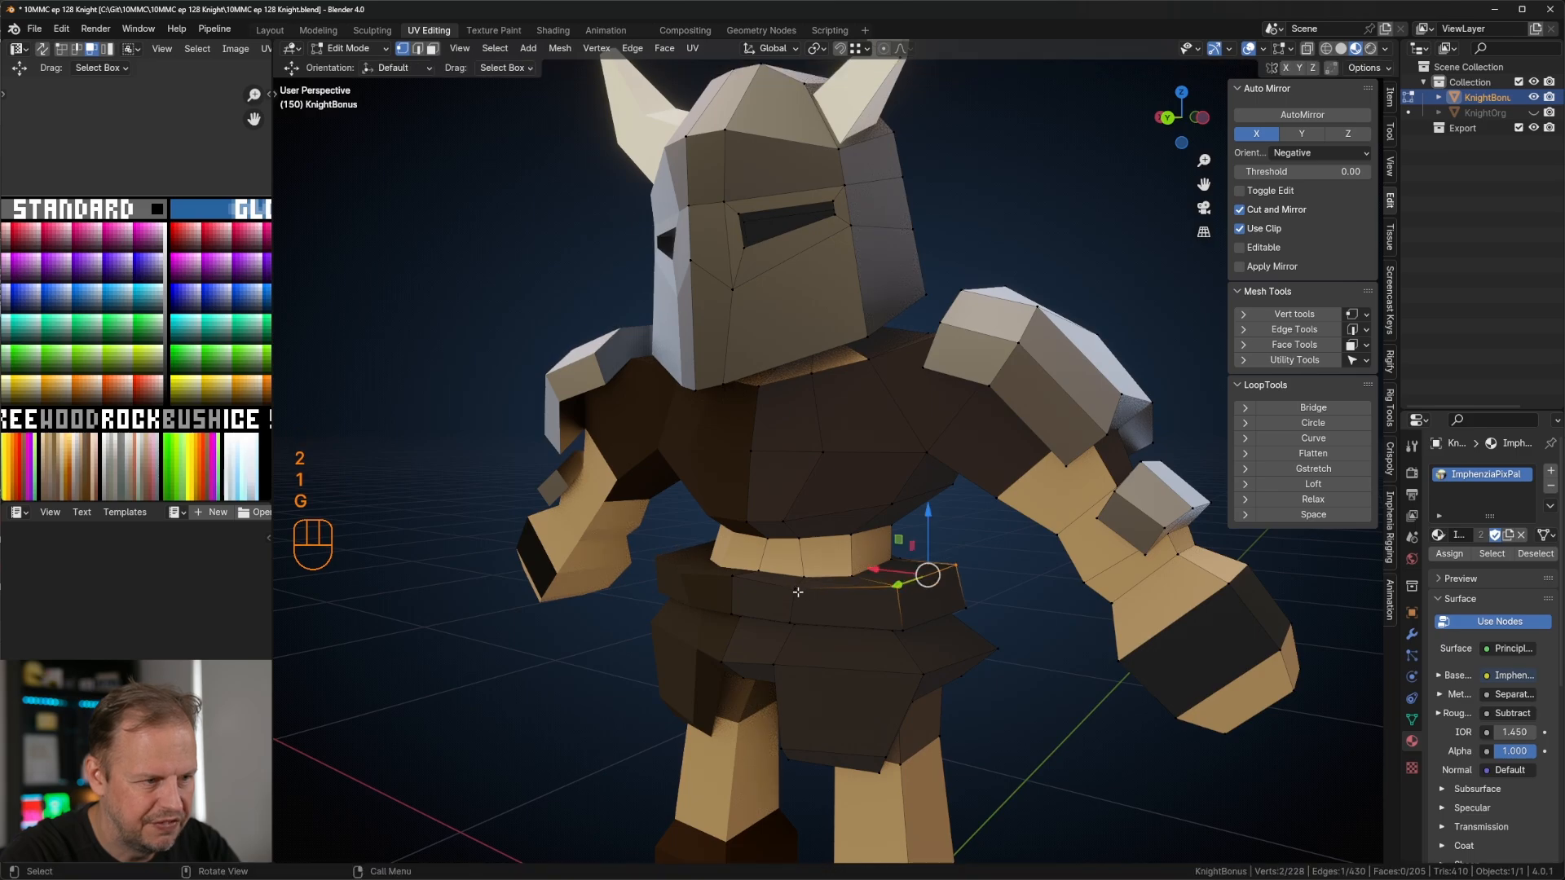
pyautogui.press('g')
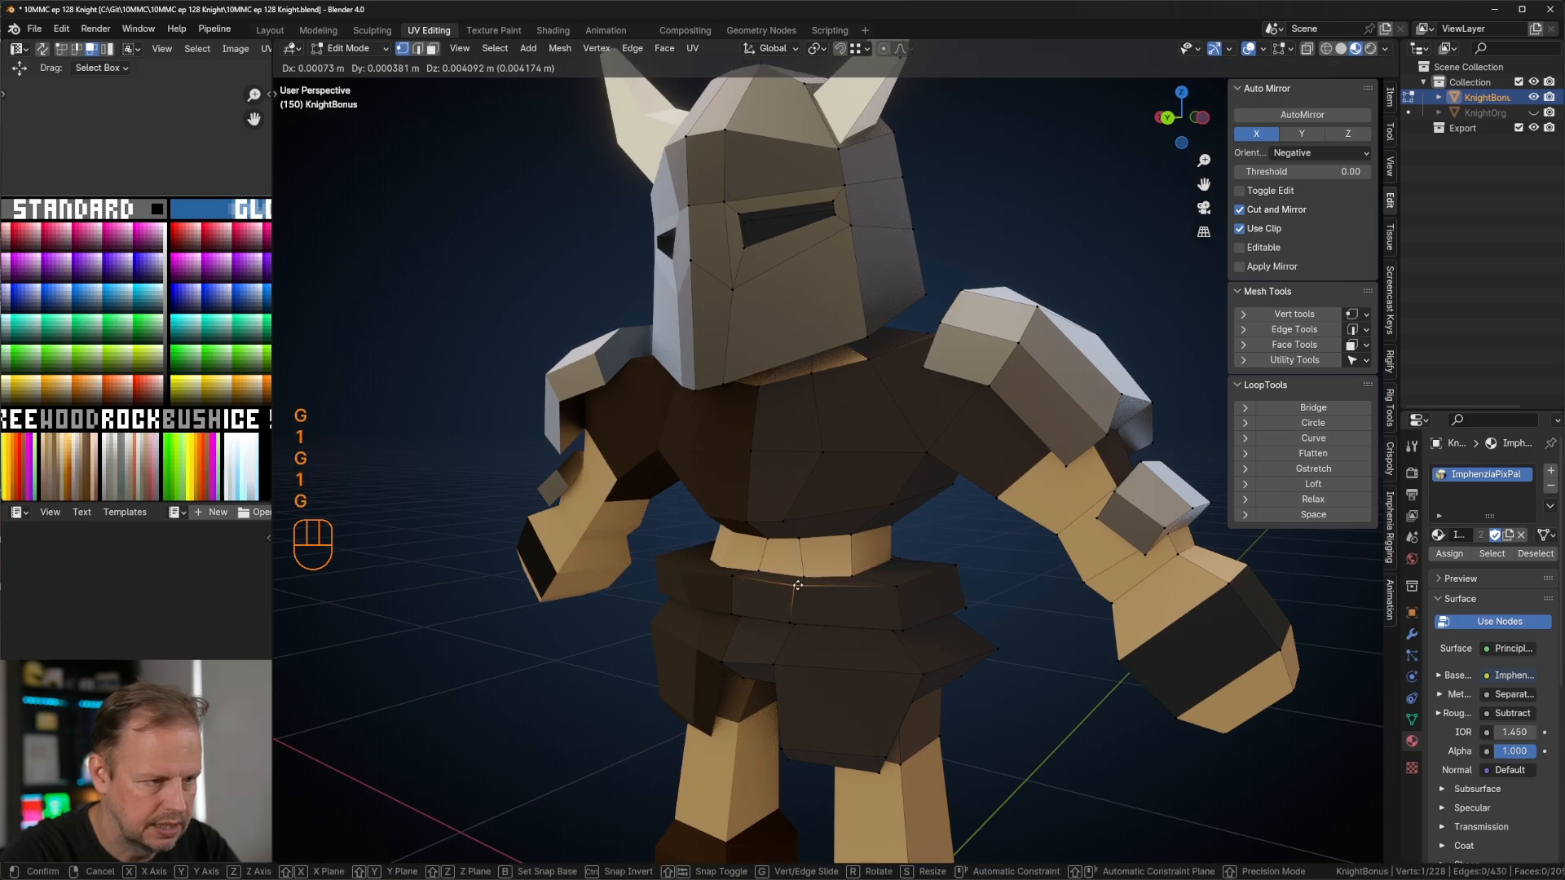
# Step: Select the faces all around the belt band and shift their UVs onto a near-black palette swatch
pyautogui.press('3')
pyautogui.press('a')
pyautogui.press('a')
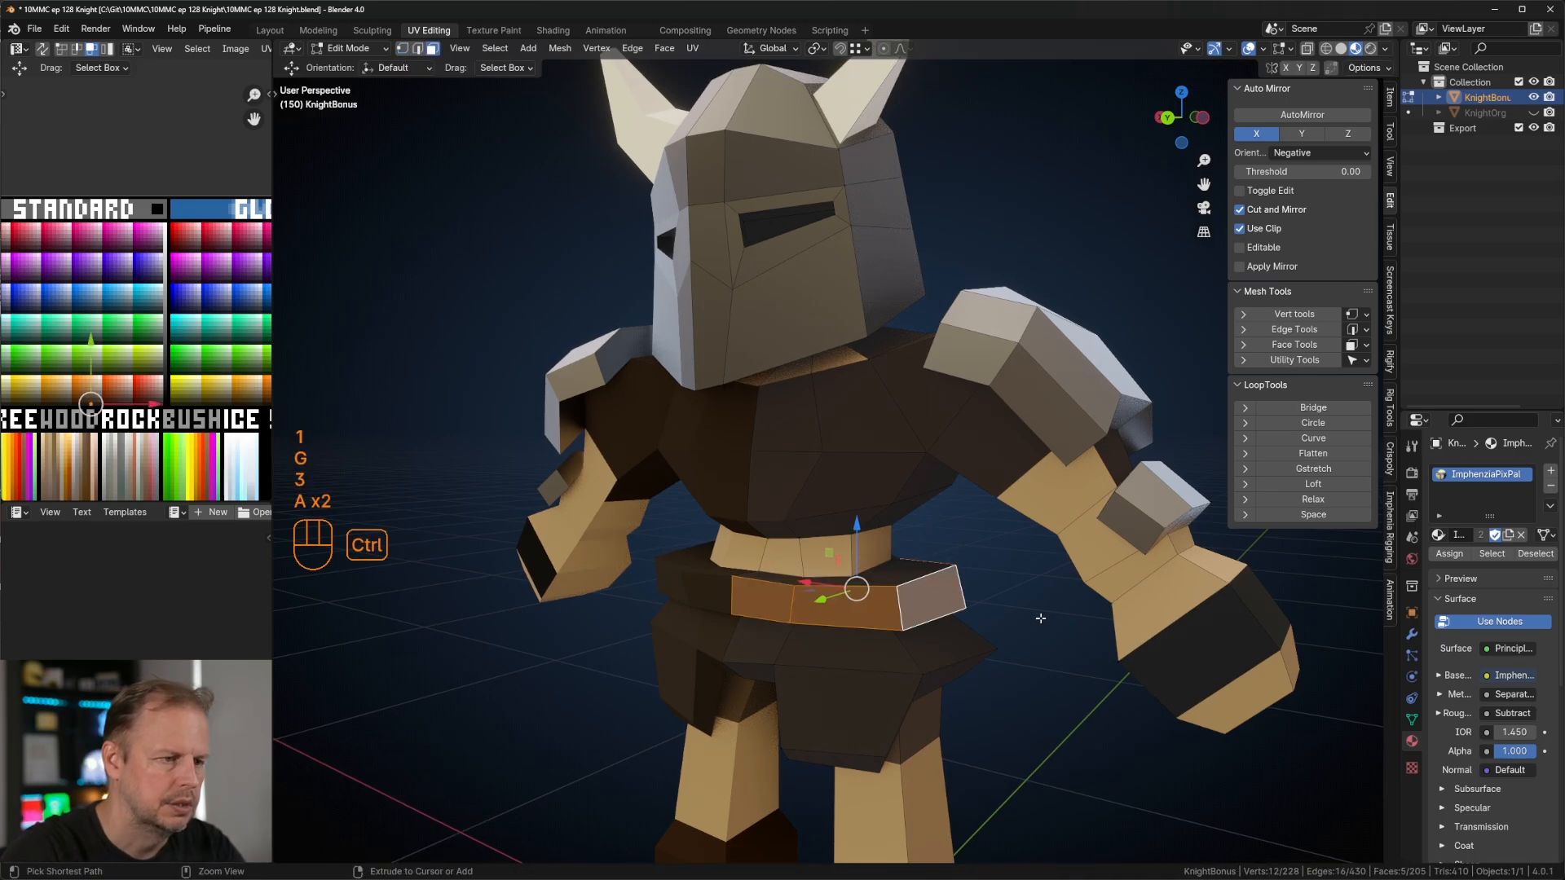
pyautogui.scroll(5, 90, 383)
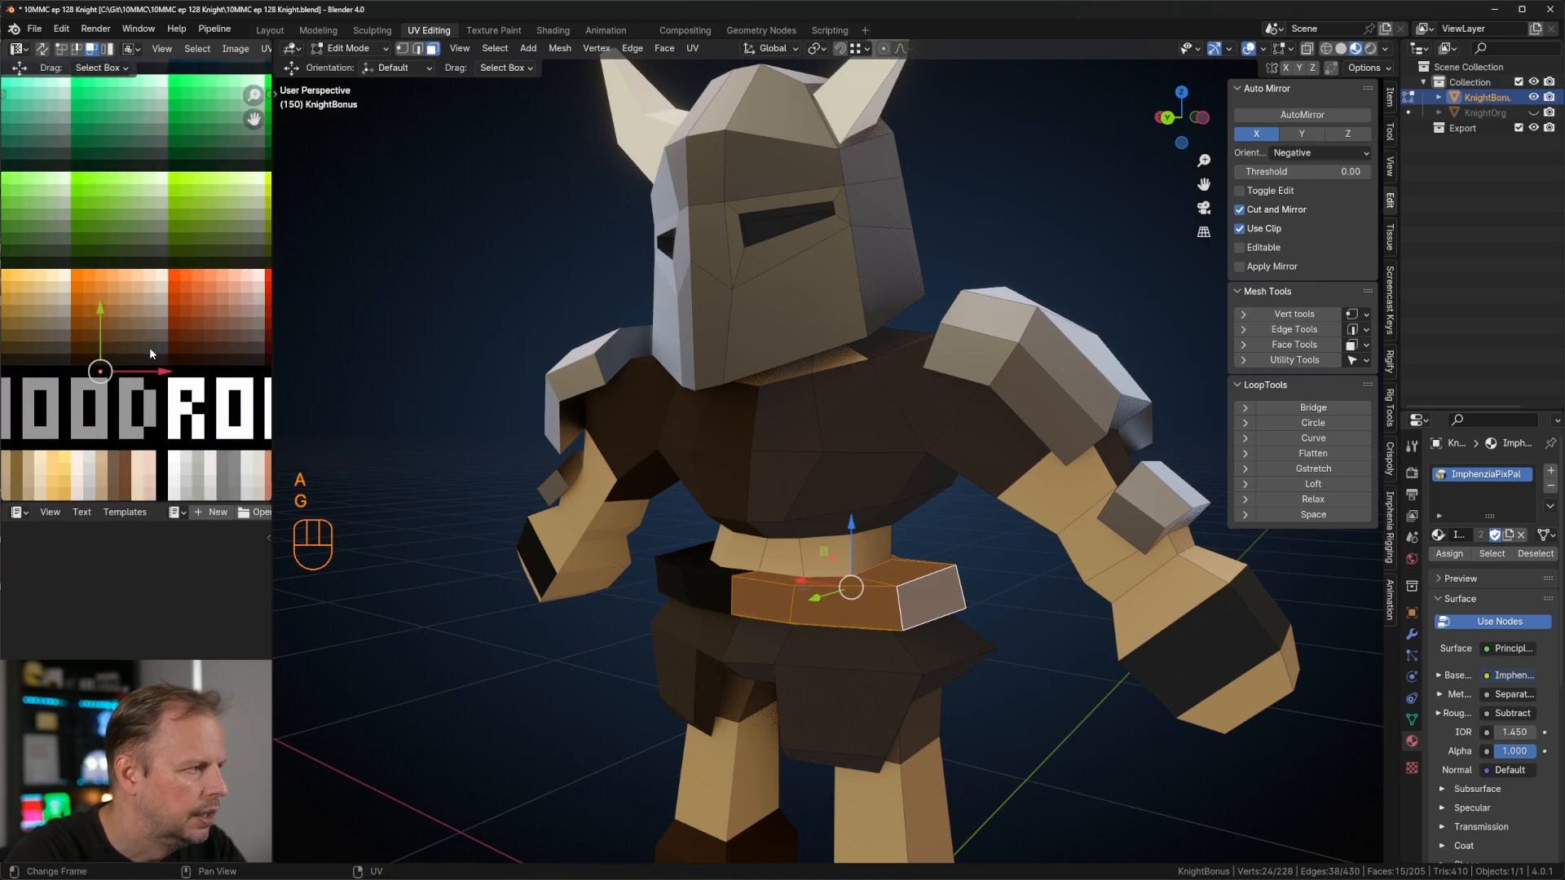
# Step: Reposition two individual edges of the body mesh to refine its silhouette
pyautogui.scroll(-4, 897, 498)
pyautogui.moveTo(880, 495); pyautogui.dragTo(970, 498, button='middle')
pyautogui.scroll(2, 964, 510)
pyautogui.press('2')
pyautogui.scroll(2, 961, 506)
pyautogui.press('2')
pyautogui.click(890, 548)
pyautogui.moveTo(905, 544); pyautogui.dragTo(1054, 368, button='middle')
pyautogui.press('g')
pyautogui.click(976, 537)
pyautogui.press('2')
pyautogui.click(860, 485)
pyautogui.press('g')
pyautogui.click(954, 480)
# Step: Extrude the shoulder pad's inner end face about 0.072 m toward the neck, and rotate, shift and scale it to fit
pyautogui.press('3')
pyautogui.press('e')
pyautogui.click(1026, 364)
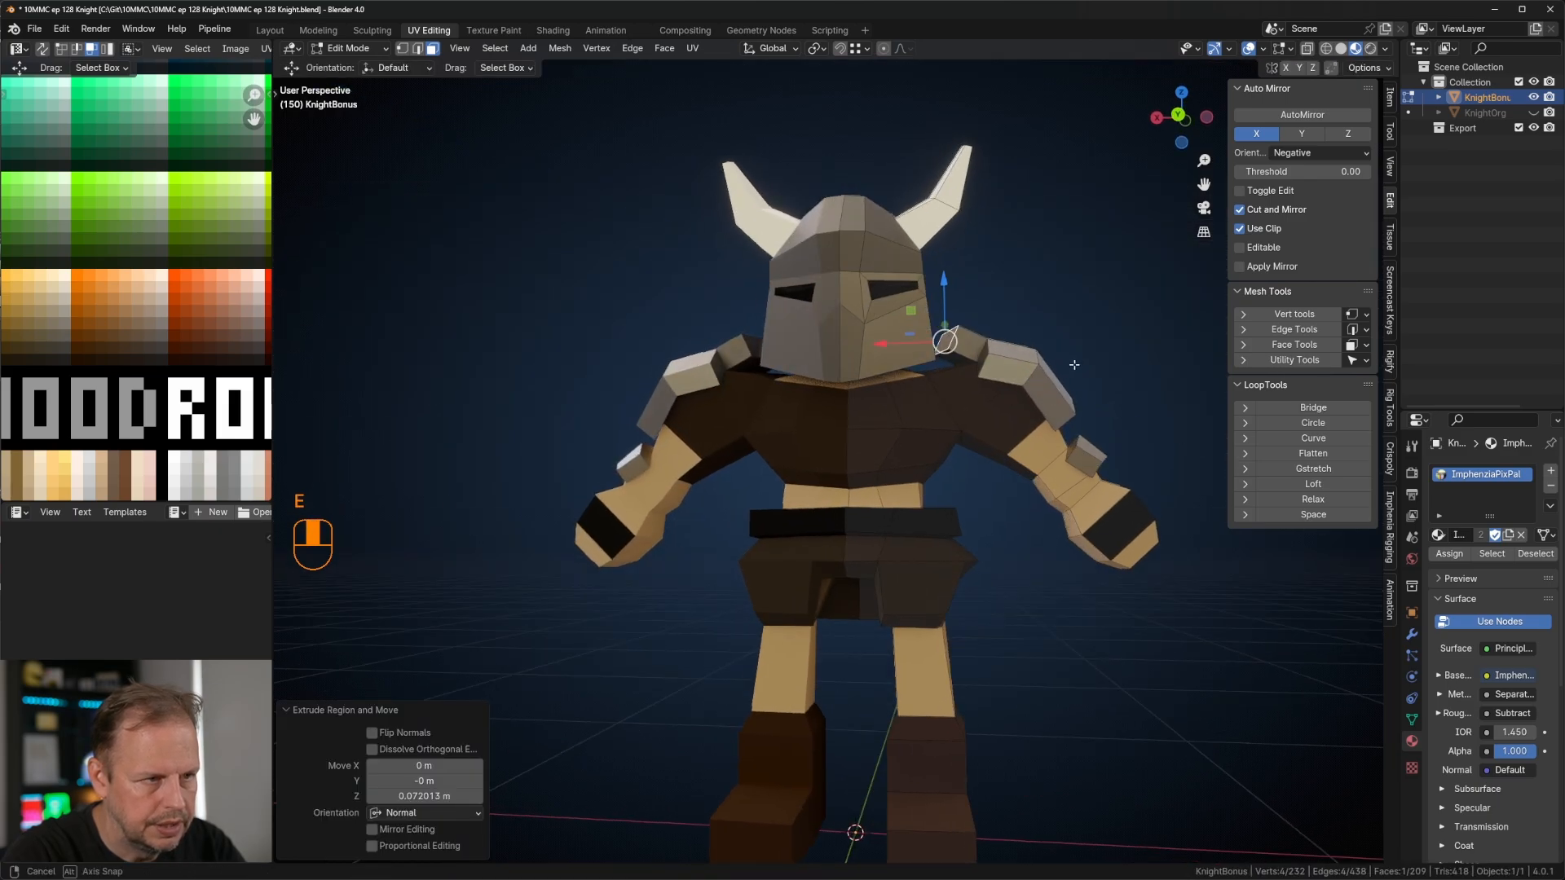
pyautogui.press('r')
pyautogui.click(1086, 343)
pyautogui.press('g')
pyautogui.click(1089, 348)
pyautogui.press('s')
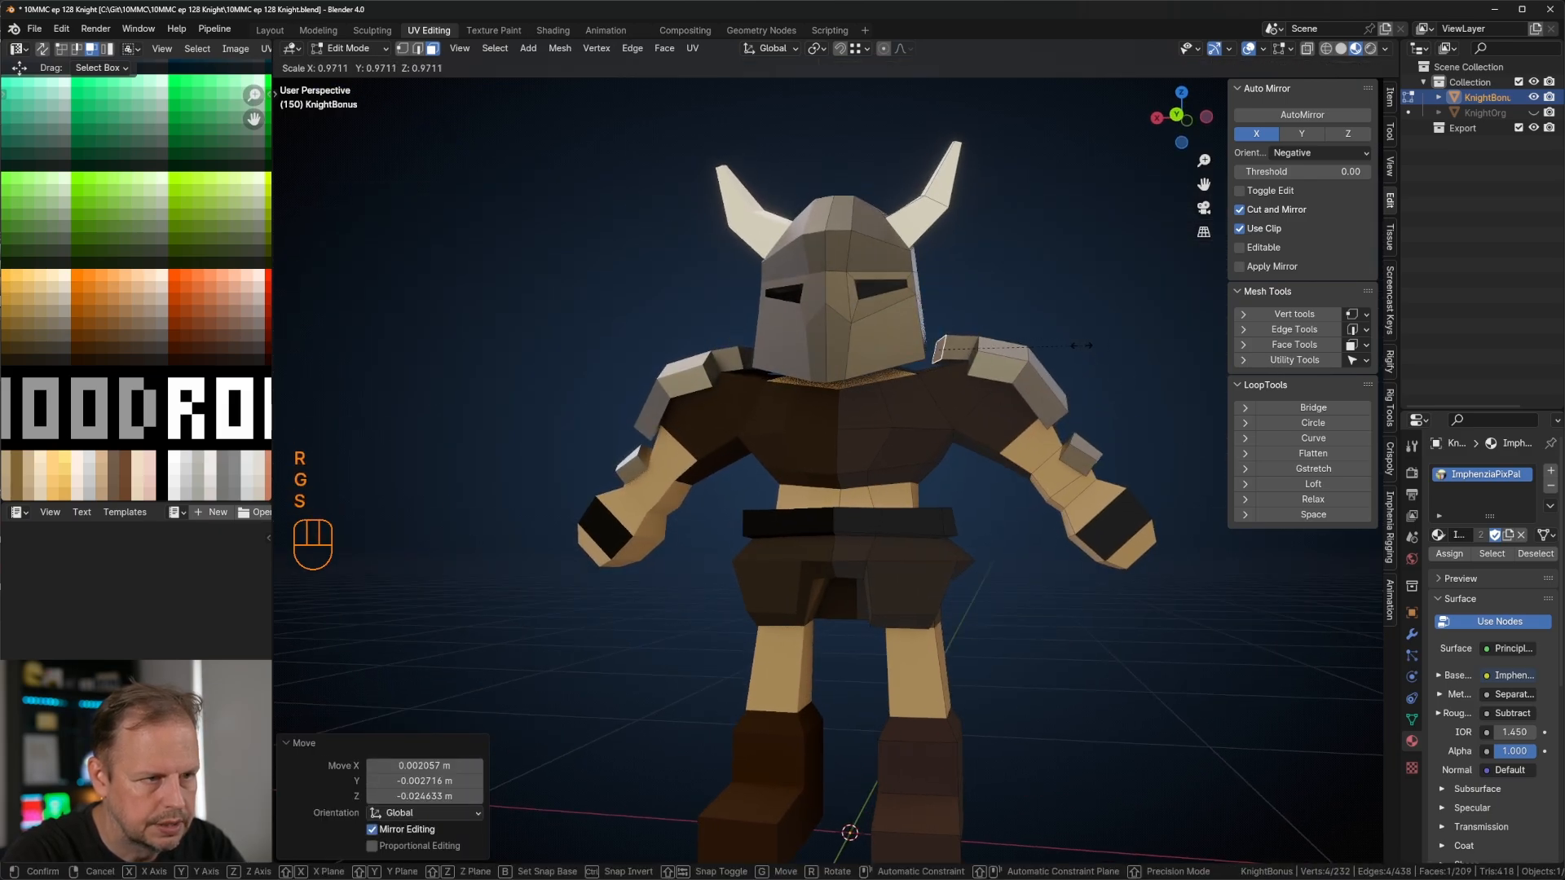
pyautogui.click(1061, 344)
pyautogui.press('g')
pyautogui.click(1074, 341)
# Step: Move two edges around the extended shoulder area to even out its shape
pyautogui.moveTo(1093, 343); pyautogui.dragTo(937, 472, button='middle')
pyautogui.press('2')
pyautogui.click(869, 336)
pyautogui.press('g')
pyautogui.click(1064, 394)
pyautogui.press('2')
pyautogui.click(718, 361)
pyautogui.press('g')
pyautogui.click(792, 357)
# Step: Duplicate the front face of the belt in place and scale the copy as the base of a buckle
pyautogui.scroll(5, 948, 477)
pyautogui.moveTo(942, 610); pyautogui.dragTo(939, 583, button='middle')
pyautogui.keyDown('shift'); pyautogui.moveTo(939, 583); pyautogui.dragTo(983, 510, button='middle'); pyautogui.keyUp('shift')
pyautogui.press('3')
pyautogui.click(833, 498)
pyautogui.moveTo(839, 499); pyautogui.dragTo(883, 542, button='middle')
pyautogui.hotkey('shift', 'd')
pyautogui.rightClick(888, 551)
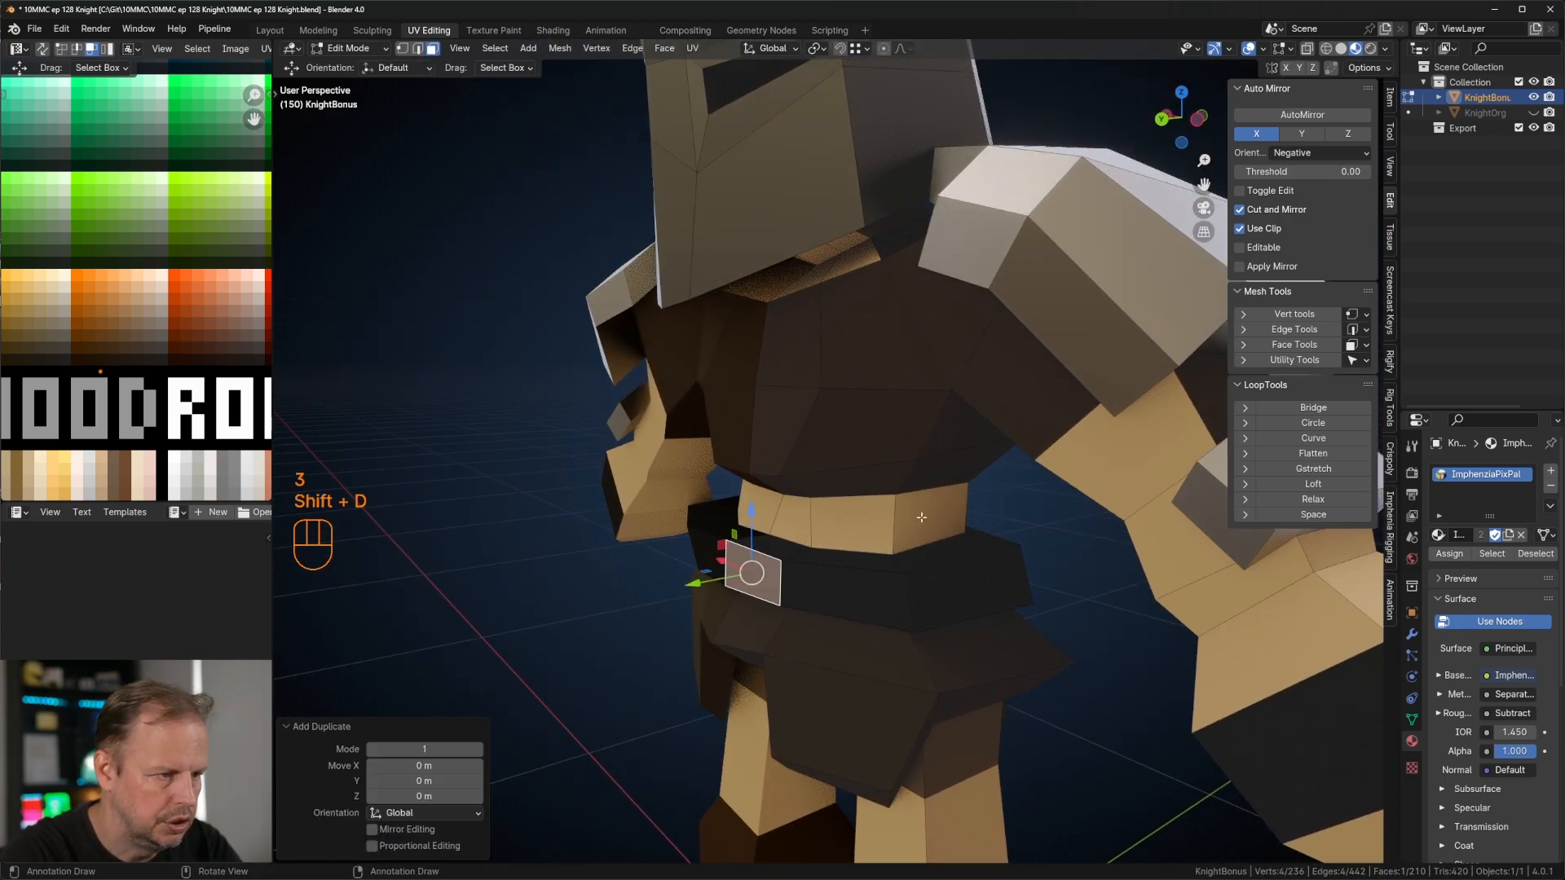
pyautogui.press('s')
pyautogui.click(1059, 463)
# Step: Move the duplicated face in front of the belt and extrude it into a solid buckle block
pyautogui.moveTo(1059, 463); pyautogui.dragTo(797, 546, button='middle')
pyautogui.press('g')
pyautogui.press('g')
pyautogui.click(927, 547)
pyautogui.press('e')
pyautogui.click(835, 561)
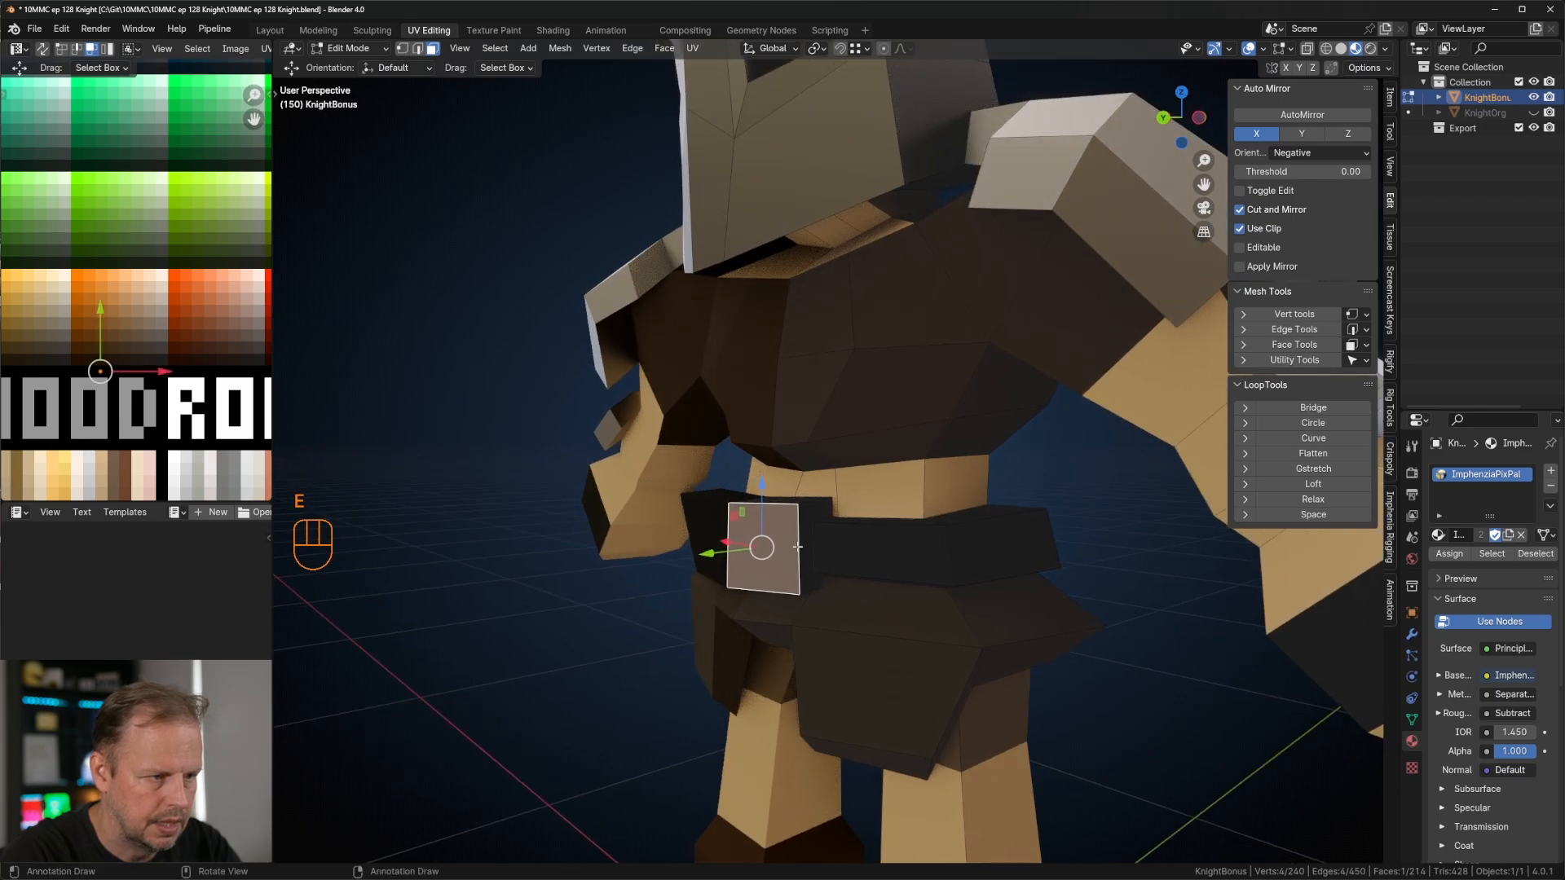
# Step: Select the whole buckle block and shift its UVs onto an orange swatch of the SHINY palette
pyautogui.press('l')
pyautogui.press('a')
pyautogui.press('g')
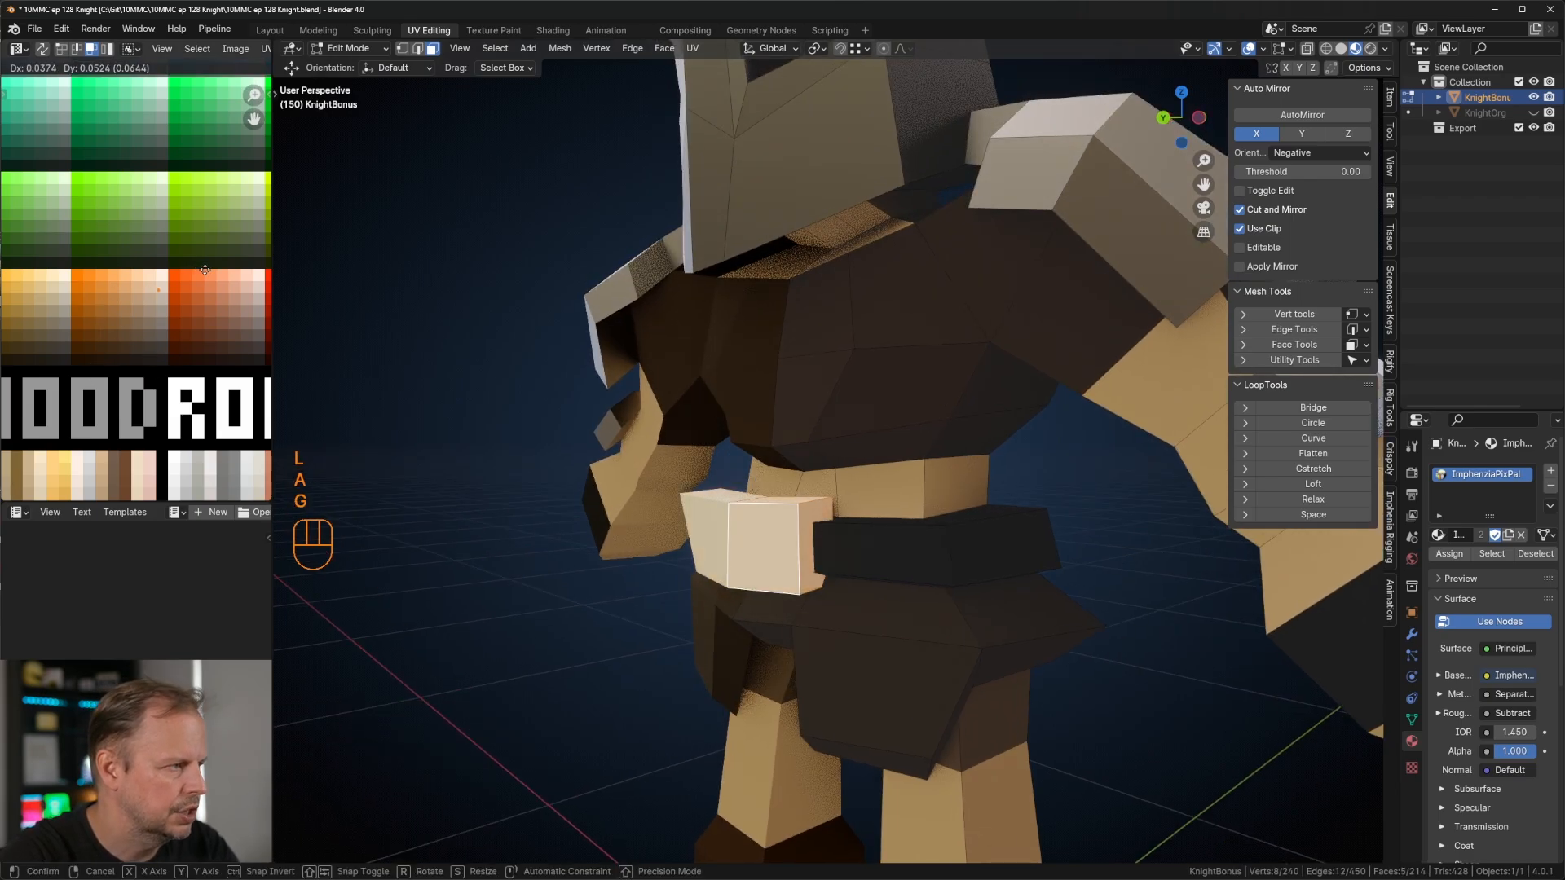
pyautogui.click(200, 272)
pyautogui.scroll(-1, 175, 408)
pyautogui.keyDown('shift'); pyautogui.moveTo(175, 407); pyautogui.dragTo(129, 225, button='middle'); pyautogui.keyUp('shift')
pyautogui.press('g')
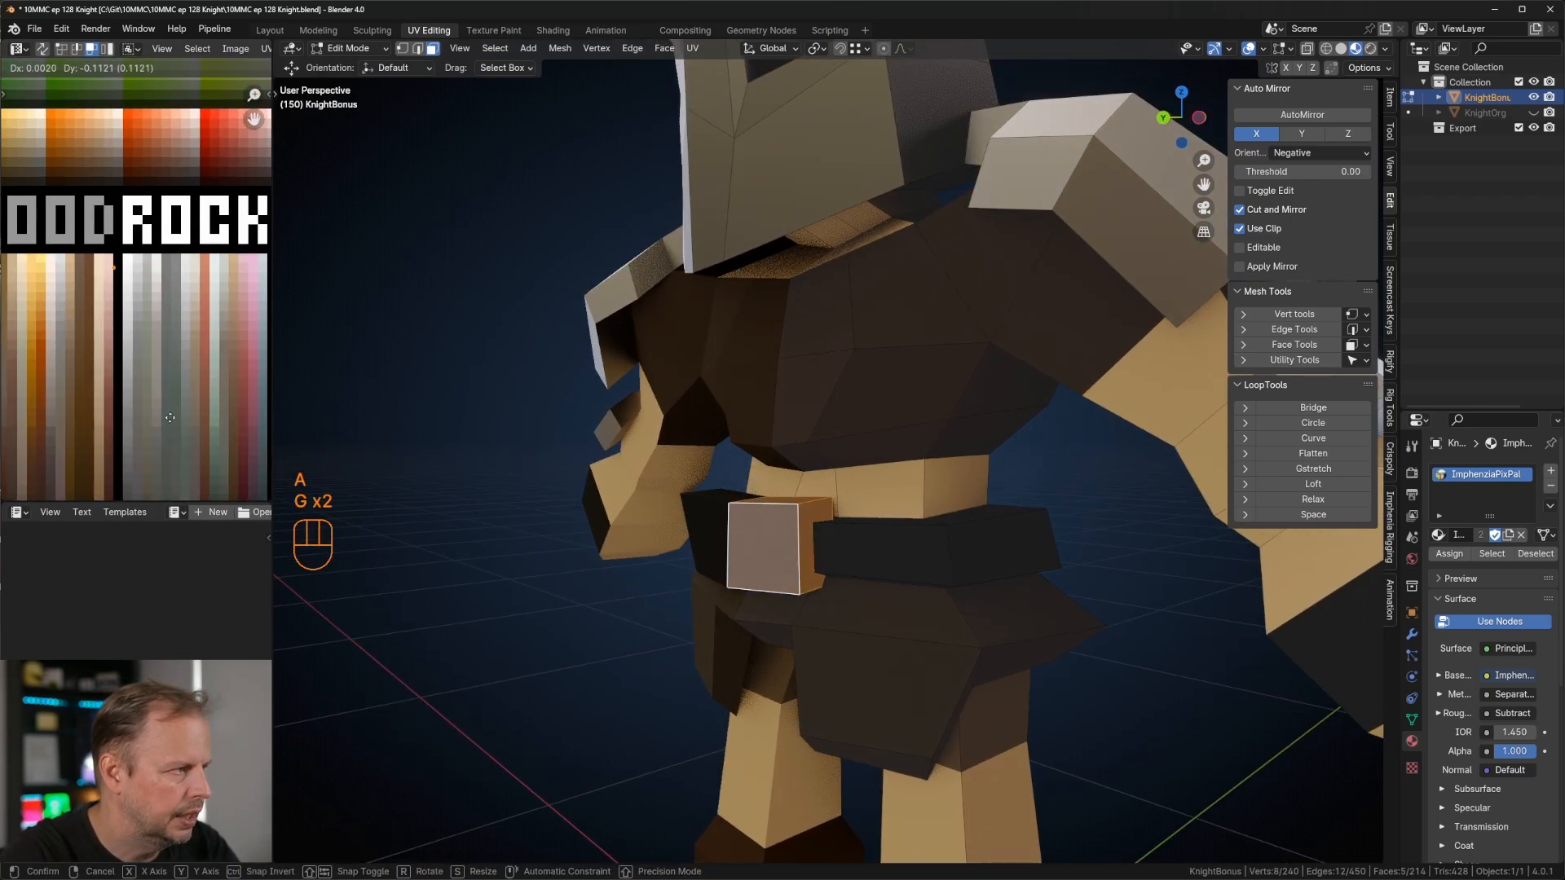
pyautogui.click(133, 350)
pyautogui.scroll(-4, 135, 351)
pyautogui.keyDown('shift'); pyautogui.moveTo(183, 396); pyautogui.dragTo(148, 211, button='middle'); pyautogui.keyUp('shift')
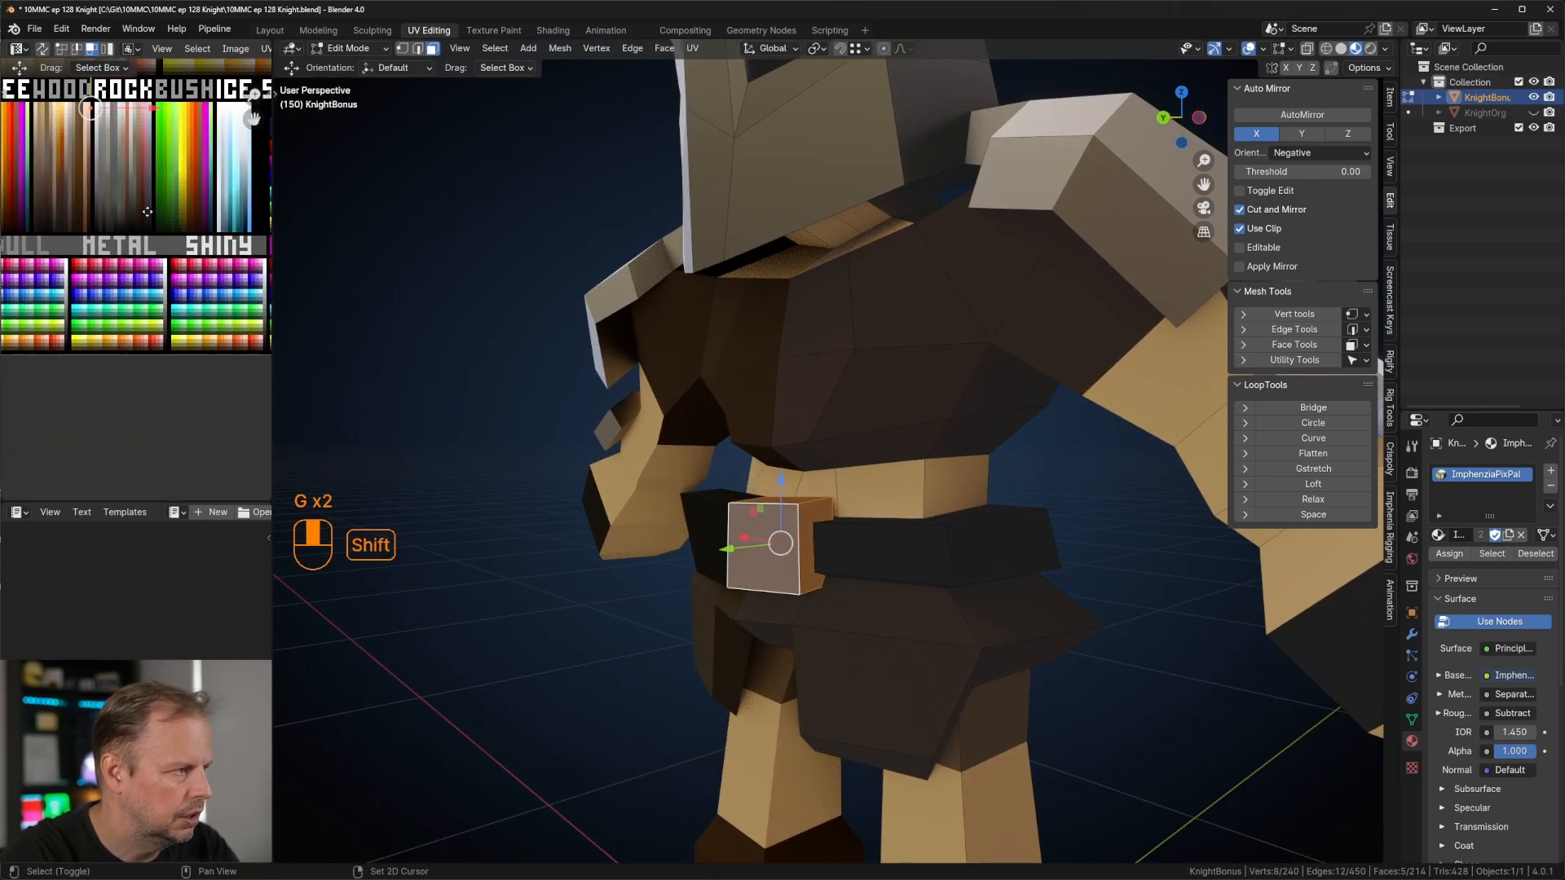
pyautogui.click(258, 410)
pyautogui.scroll(3, 236, 350)
pyautogui.keyDown('shift'); pyautogui.moveTo(248, 327); pyautogui.dragTo(101, 275, button='middle'); pyautogui.keyUp('shift')
pyautogui.press('g')
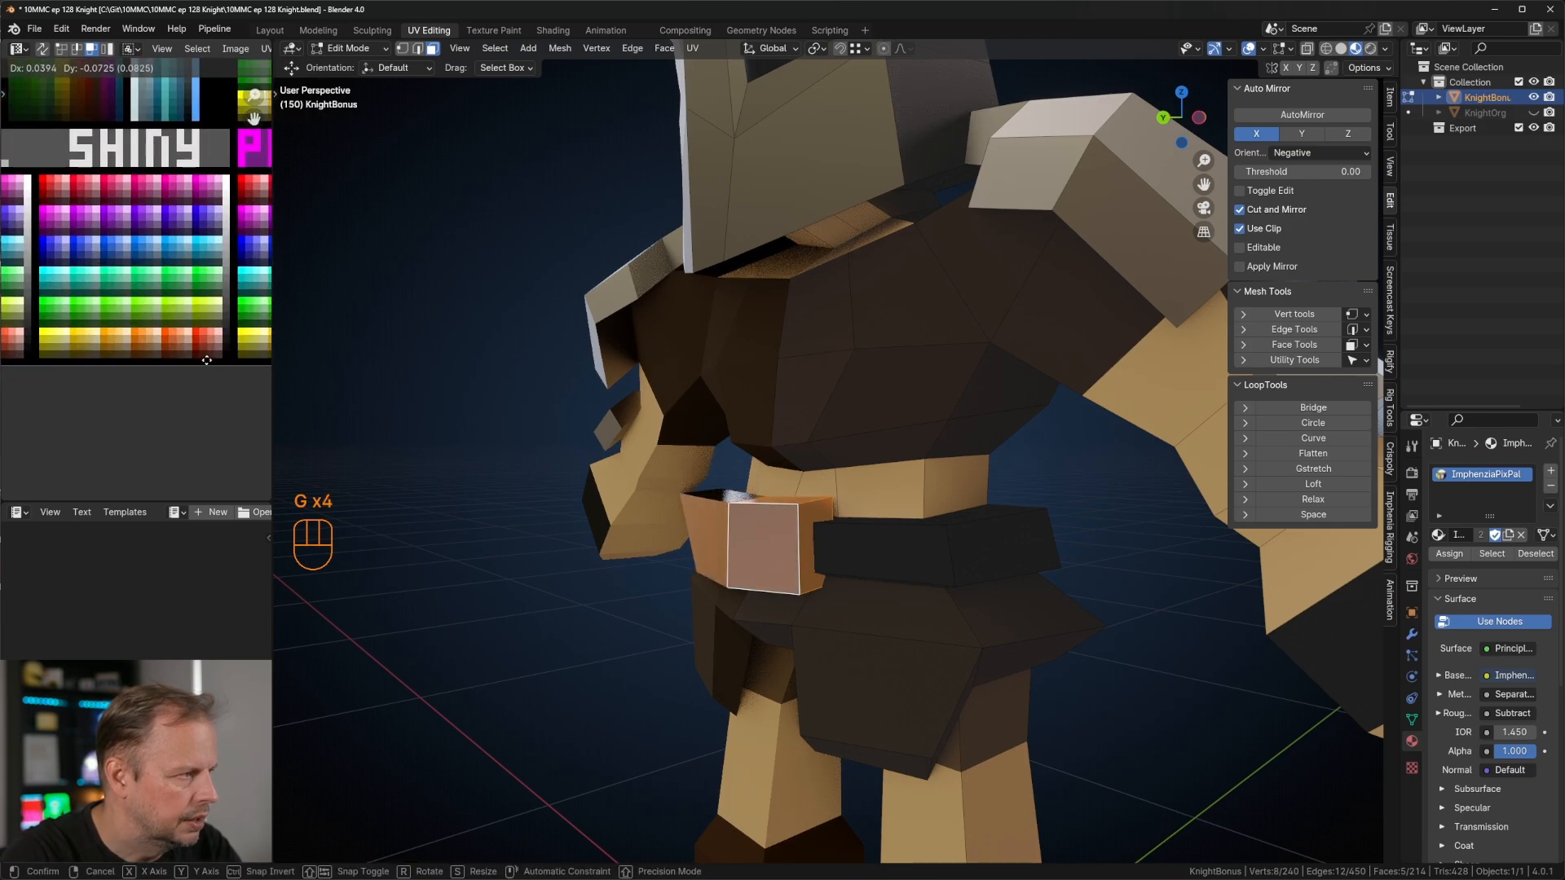
# Step: Examine the knight outside mesh editing from several angles and from far away to judge its silhouette
pyautogui.scroll(-10, 722, 443)
pyautogui.press('Tab')
pyautogui.moveTo(885, 486)
pyautogui.mouseDown(button='middle')
pyautogui.moveTo(1044, 526)
pyautogui.moveTo(1157, 503)
pyautogui.moveTo(1136, 482)
pyautogui.moveTo(889, 476)
pyautogui.mouseUp(button='middle')
pyautogui.scroll(6, 888, 477)
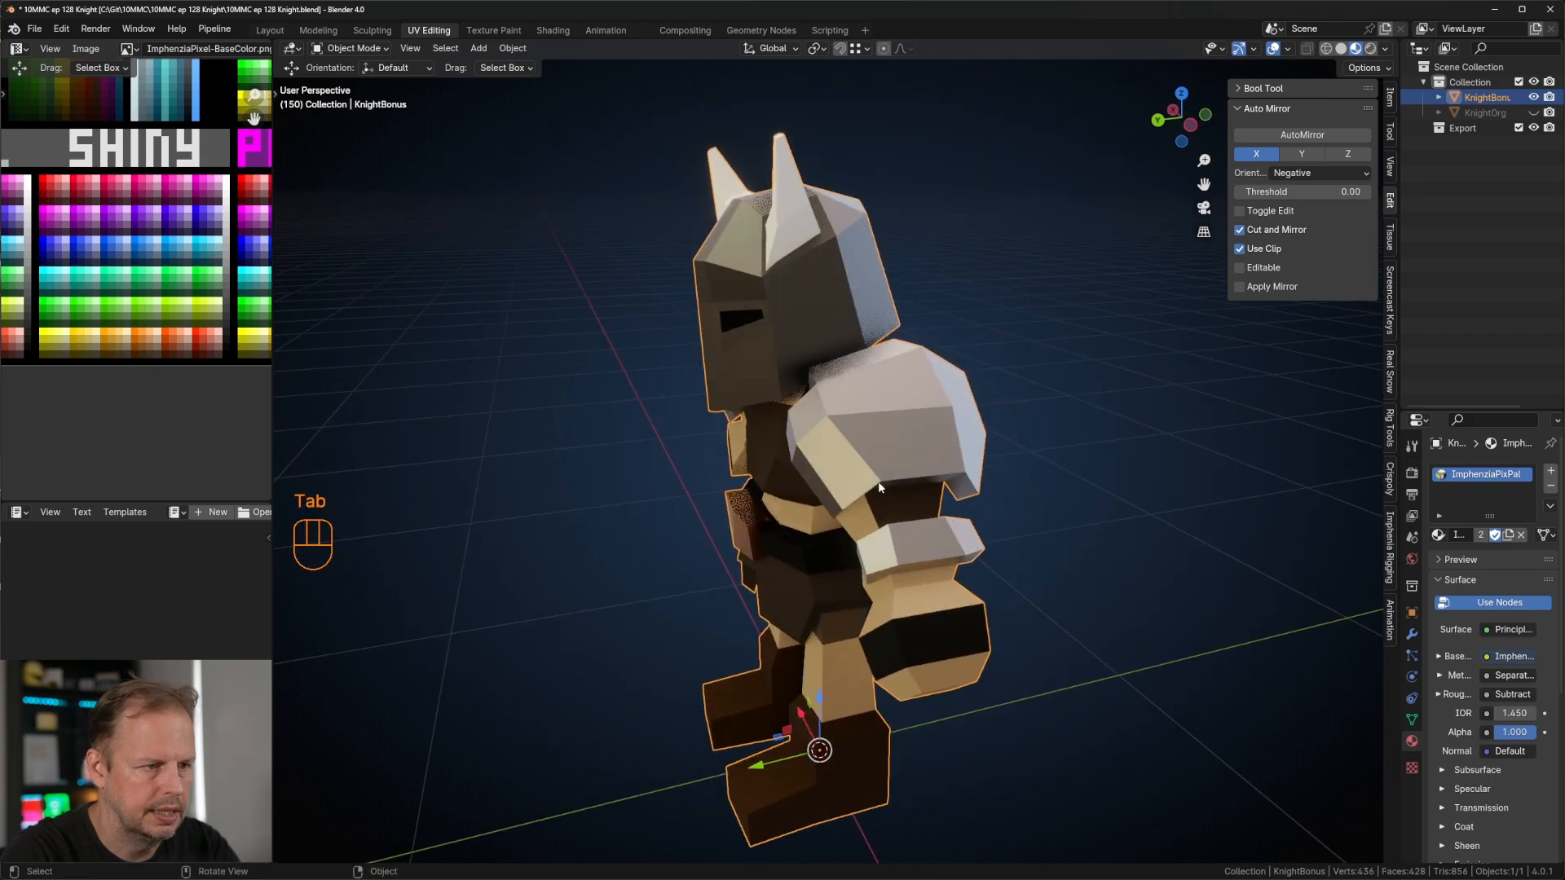
pyautogui.scroll(-5, 789, 482)
pyautogui.moveTo(795, 467); pyautogui.dragTo(919, 536, button='middle')
pyautogui.scroll(-4, 905, 457)
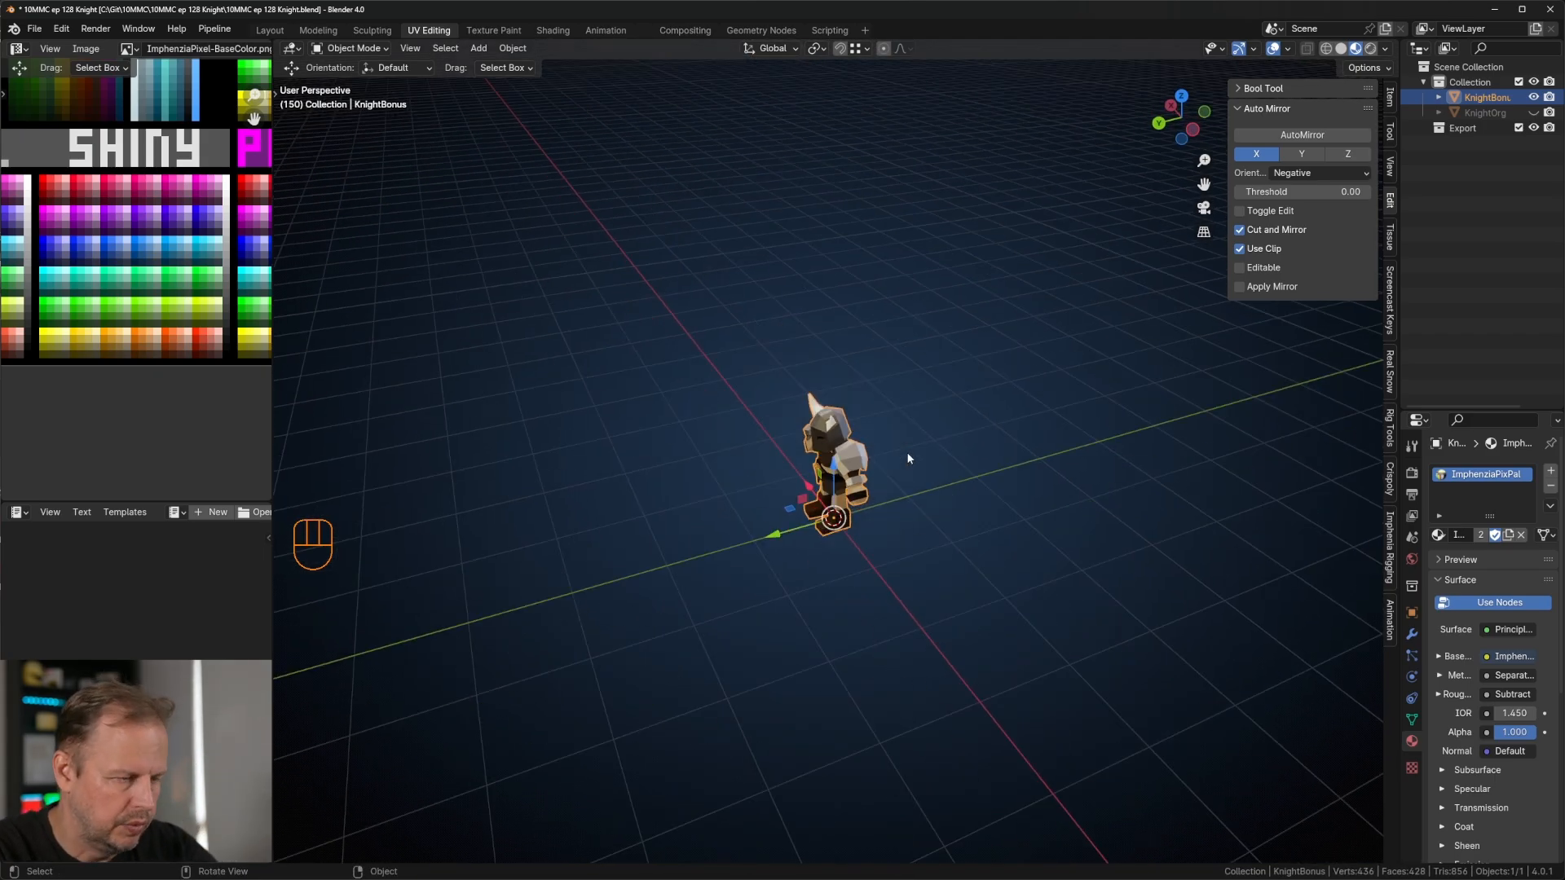
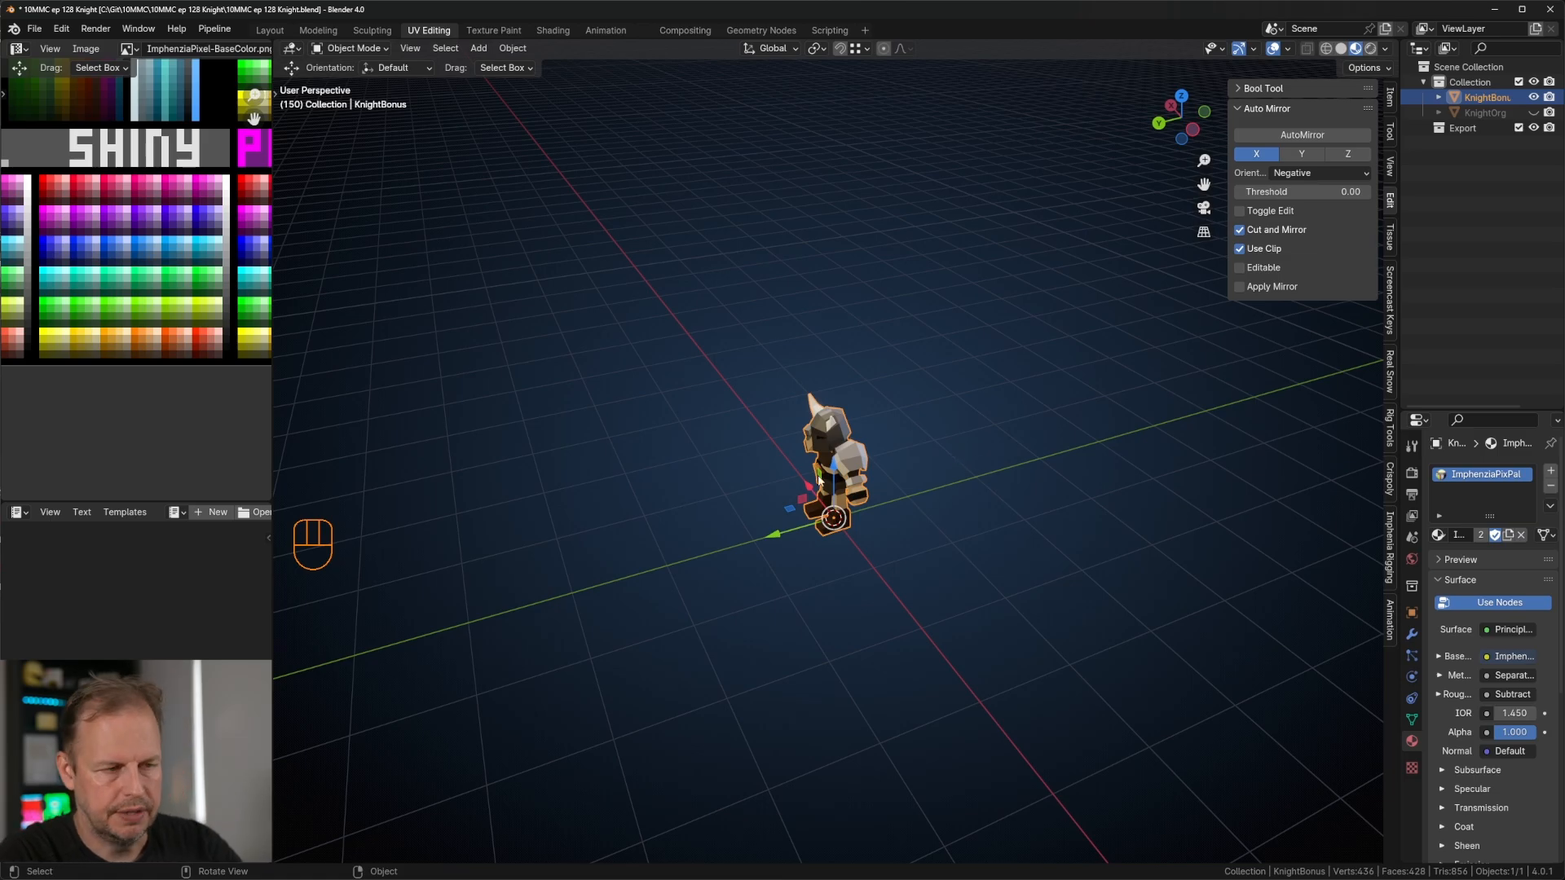
pyautogui.moveTo(953, 452); pyautogui.dragTo(852, 445, button='middle')
pyautogui.press('Tab')
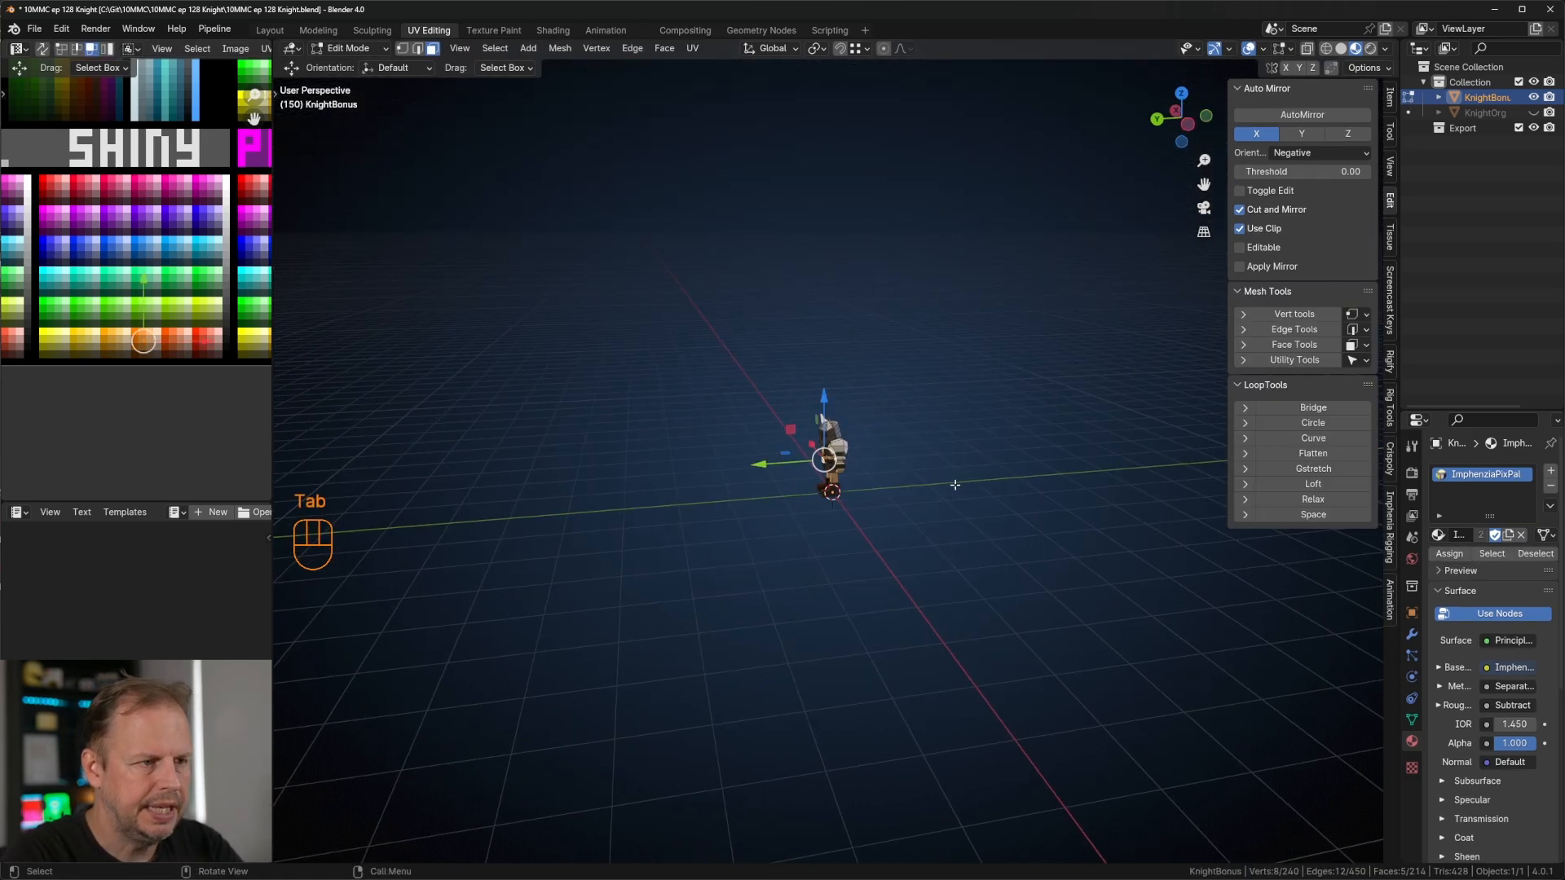
pyautogui.click(963, 485)
pyautogui.press('Tab')
pyautogui.click(966, 484)
pyautogui.moveTo(968, 488); pyautogui.dragTo(929, 463, button='middle')
pyautogui.scroll(3, 975, 467)
pyautogui.scroll(-3, 966, 431)
pyautogui.scroll(-4, 929, 476)
pyautogui.scroll(4, 929, 465)
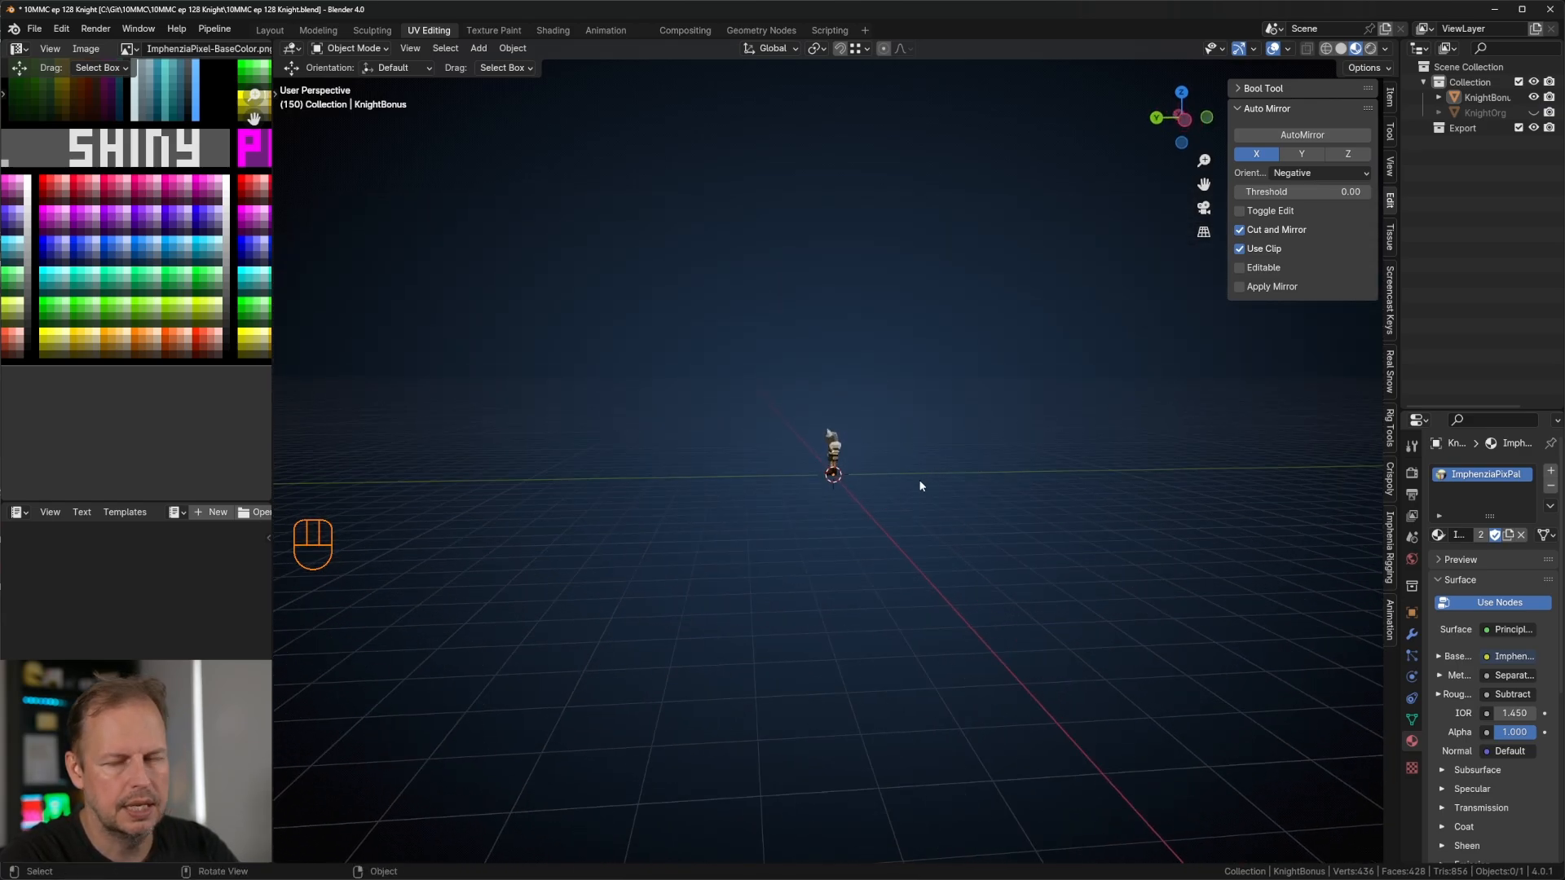
pyautogui.scroll(8, 810, 449)
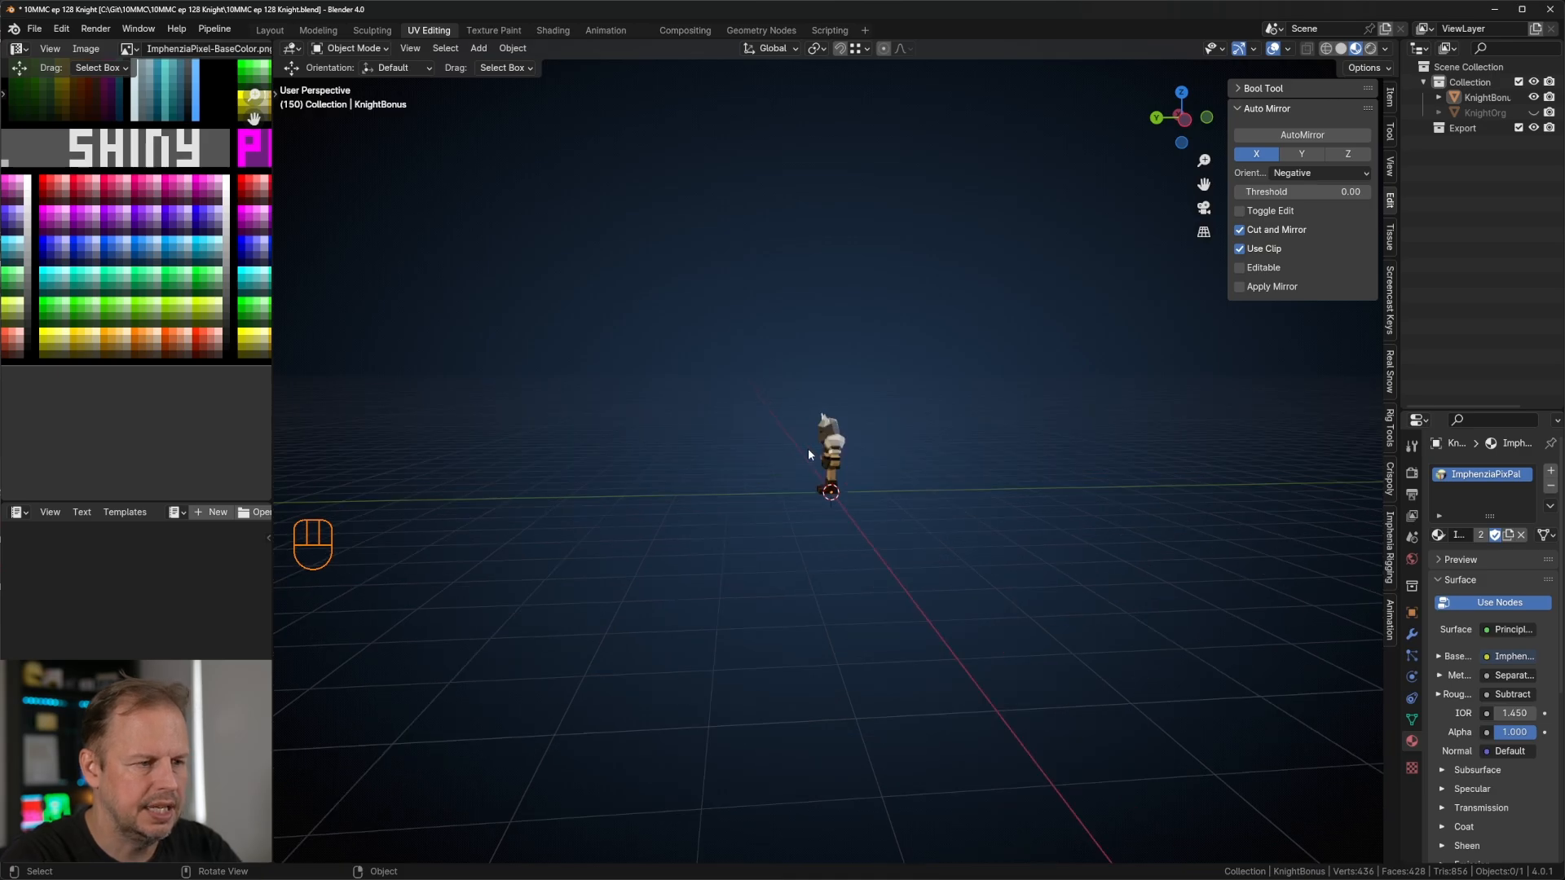
pyautogui.moveTo(811, 450); pyautogui.dragTo(903, 458, button='middle')
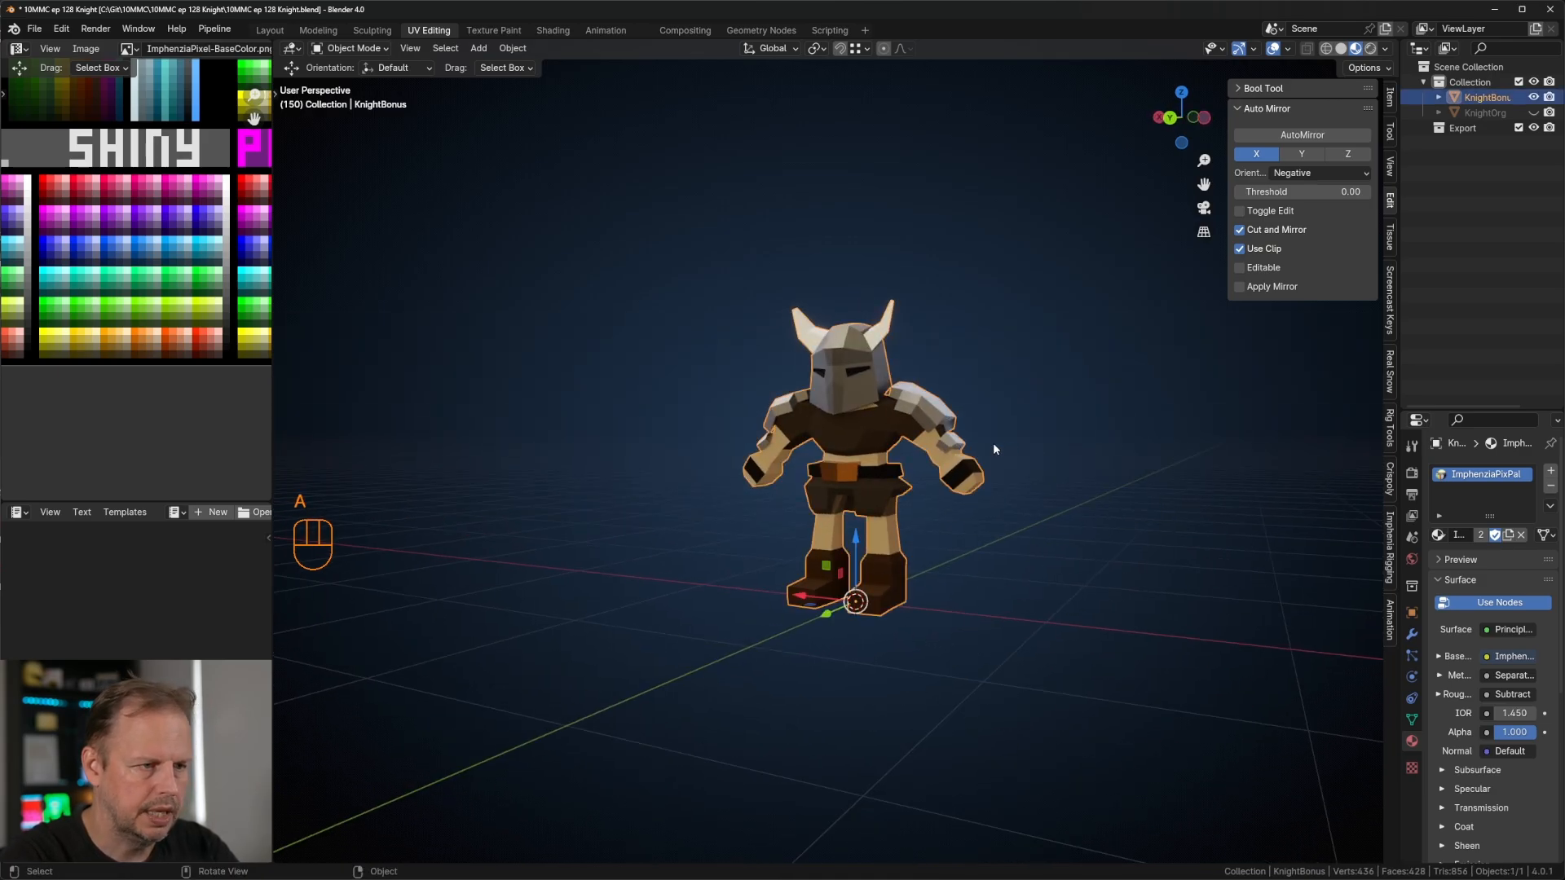
# Step: Try fattening the entire knight mesh along its normals, check it from a distance, and undo the change
pyautogui.press('Tab')
pyautogui.press('a')
pyautogui.hotkey('alt', 's')
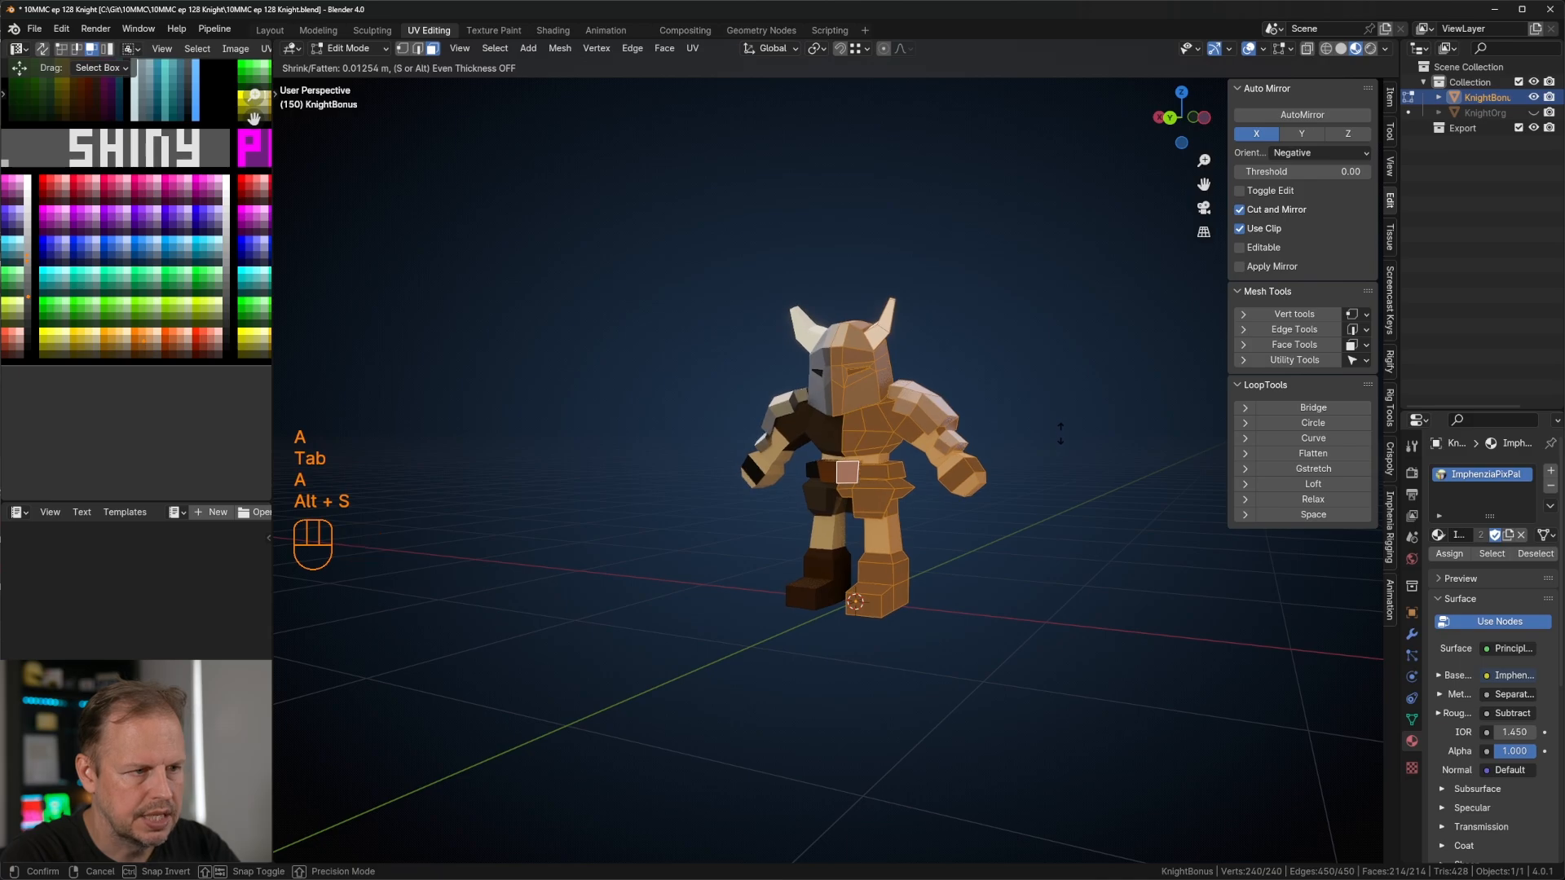
pyautogui.click(1071, 433)
pyautogui.press('Tab')
pyautogui.moveTo(1076, 432); pyautogui.dragTo(985, 492, button='middle')
pyautogui.scroll(-4, 766, 491)
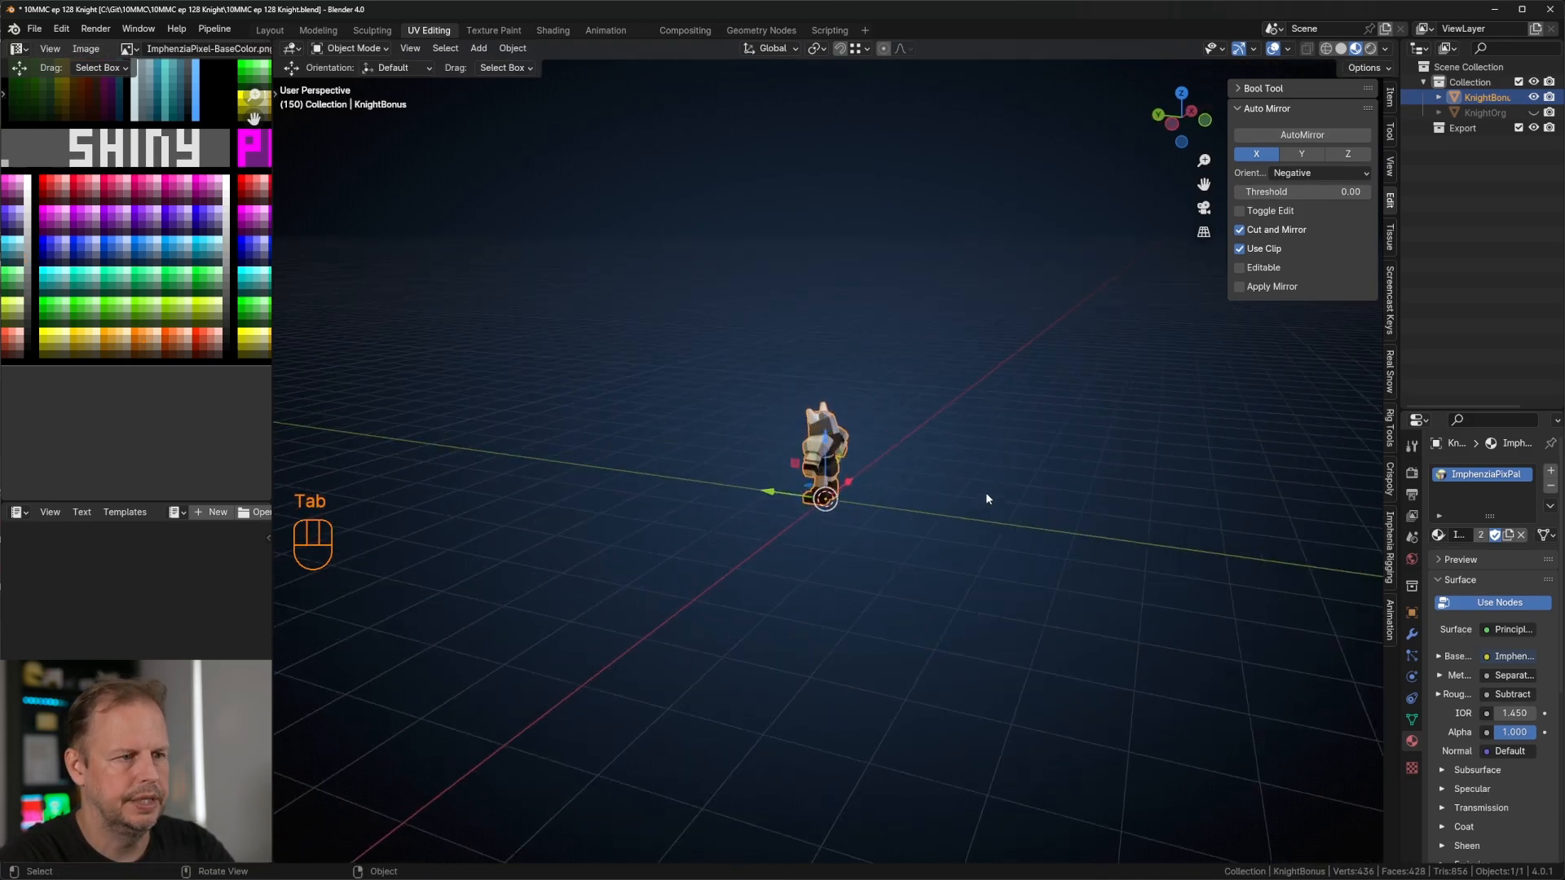
pyautogui.scroll(4, 985, 492)
pyautogui.hotkey('ctrl', 'z')
pyautogui.hotkey('ctrl', 'z')
# Step: Cut a horizontal edge loop around the bare part of the leg and scale it down to about 0.85
pyautogui.scroll(9, 978, 521)
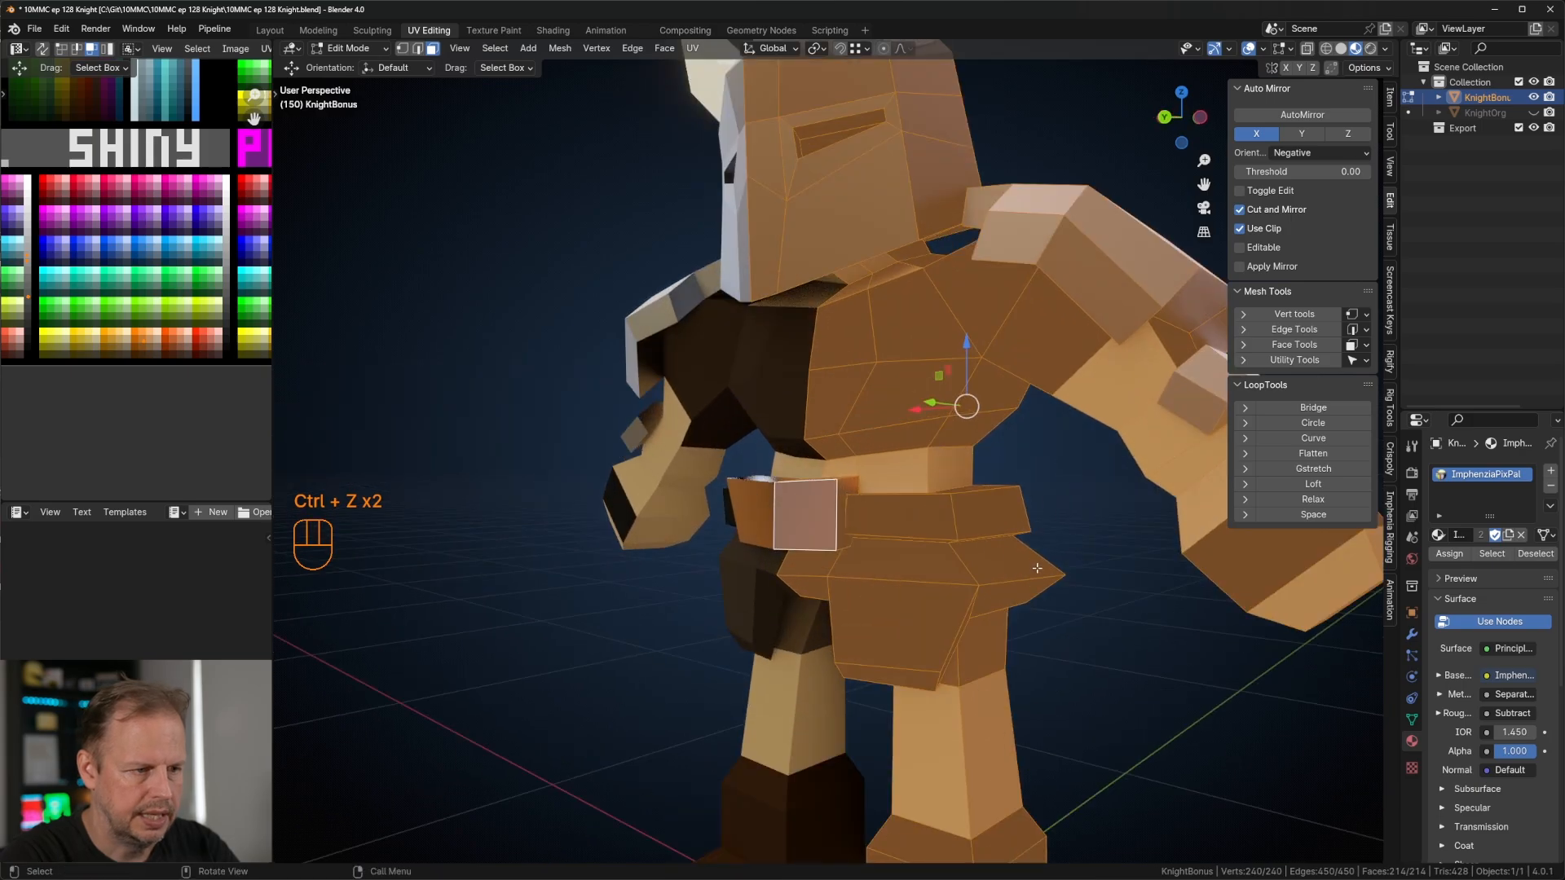
pyautogui.keyDown('shift'); pyautogui.moveTo(1014, 566); pyautogui.dragTo(1021, 320, button='middle'); pyautogui.keyUp('shift')
pyautogui.click(1049, 496)
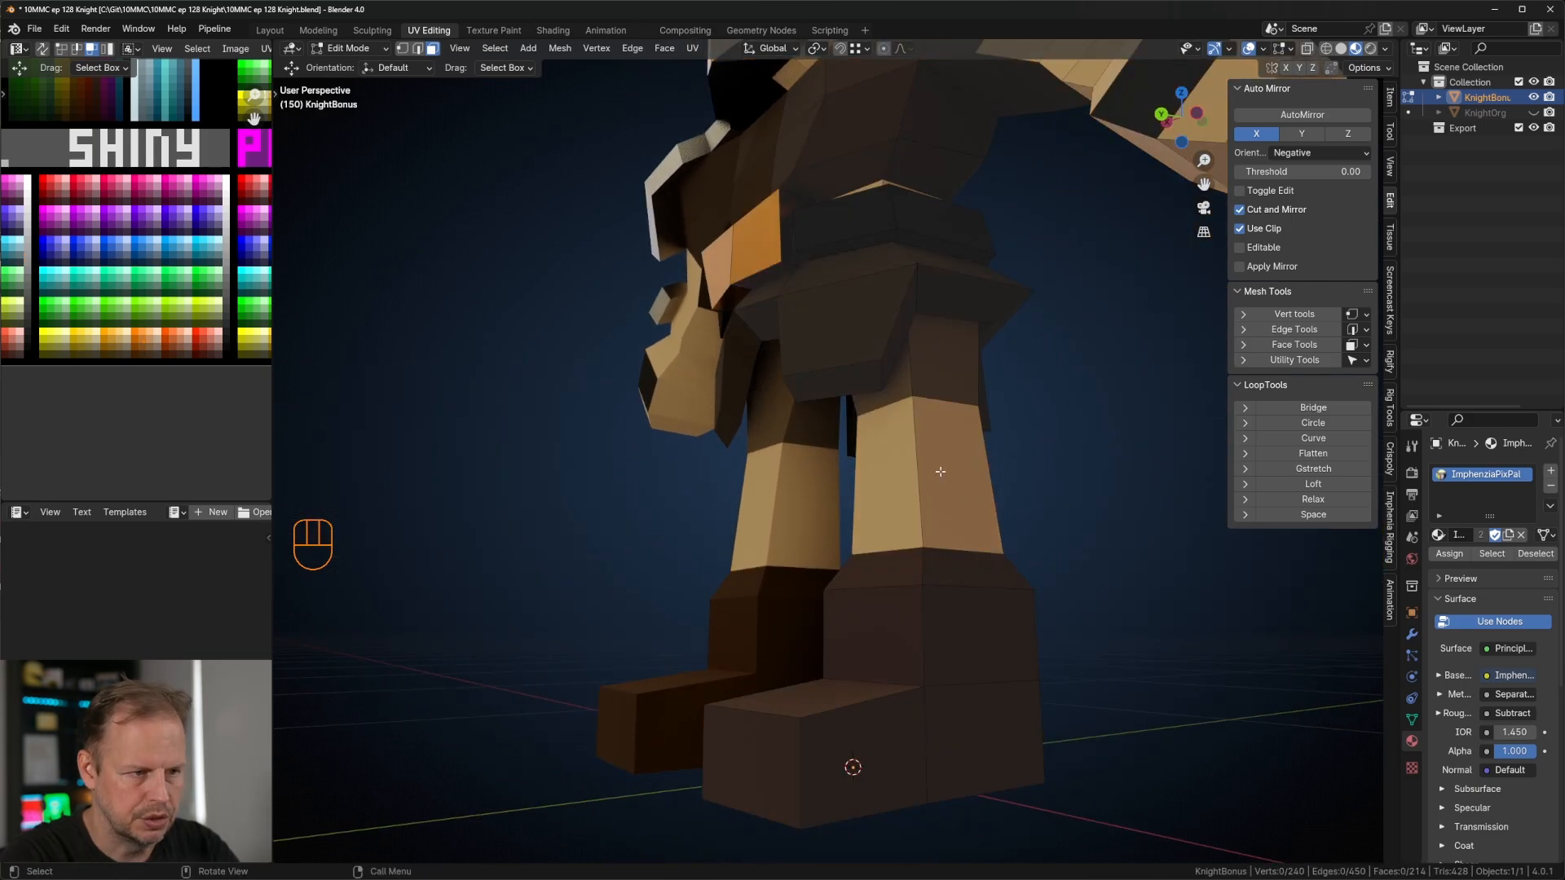
pyautogui.click(933, 471)
pyautogui.rightClick(933, 471)
pyautogui.press('s')
pyautogui.click(921, 485)
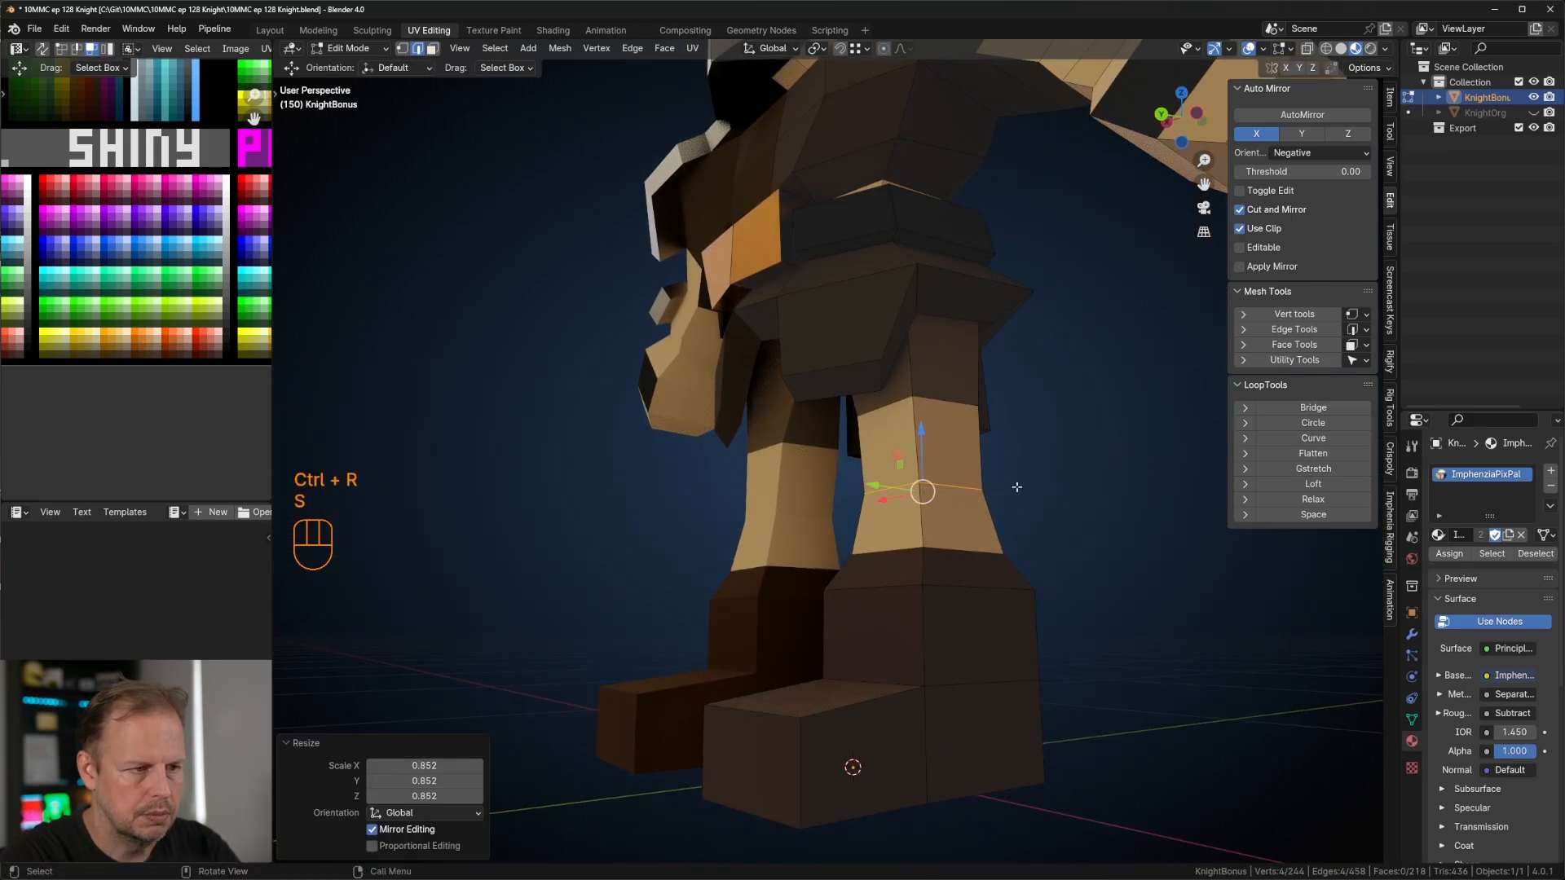
# Step: Cut another edge loop around the leg above the narrowed one, slid to a factor of about -0.14
pyautogui.hotkey('ctrl', 'r')
pyautogui.click(908, 450)
pyautogui.click(919, 457)
# Step: Cut an edge loop around the arm above the forearm guard at a factor of about -0.32 and shrink it
pyautogui.moveTo(1021, 475); pyautogui.dragTo(964, 575, button='middle')
pyautogui.scroll(-3, 962, 550)
pyautogui.moveTo(831, 528); pyautogui.dragTo(901, 544, button='middle')
pyautogui.scroll(-2, 949, 455)
pyautogui.scroll(2, 949, 455)
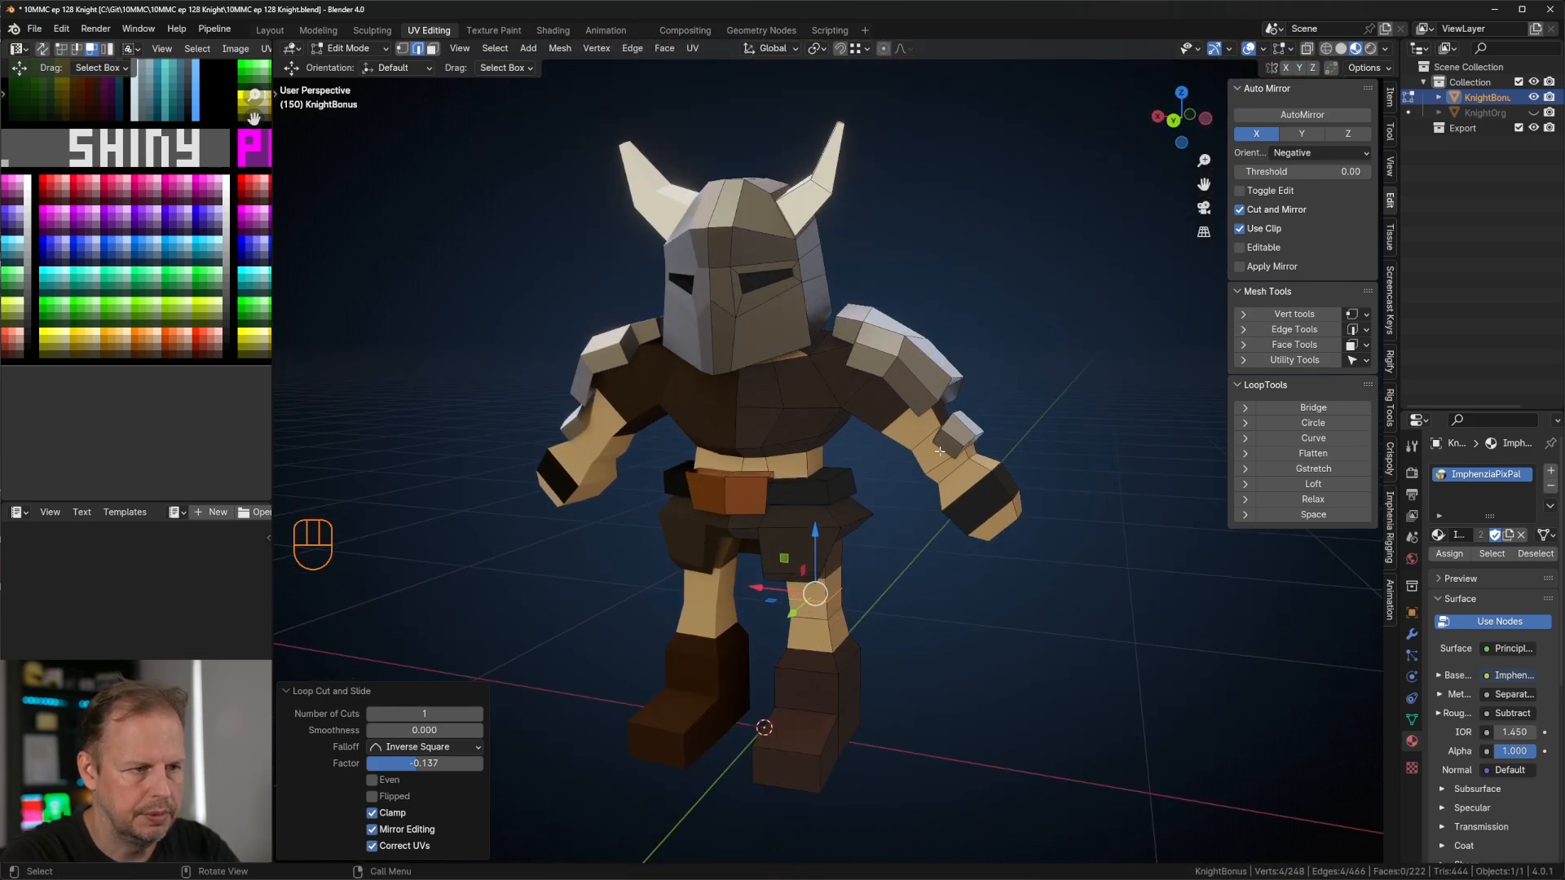
pyautogui.click(936, 413)
pyautogui.click(949, 424)
pyautogui.press('s')
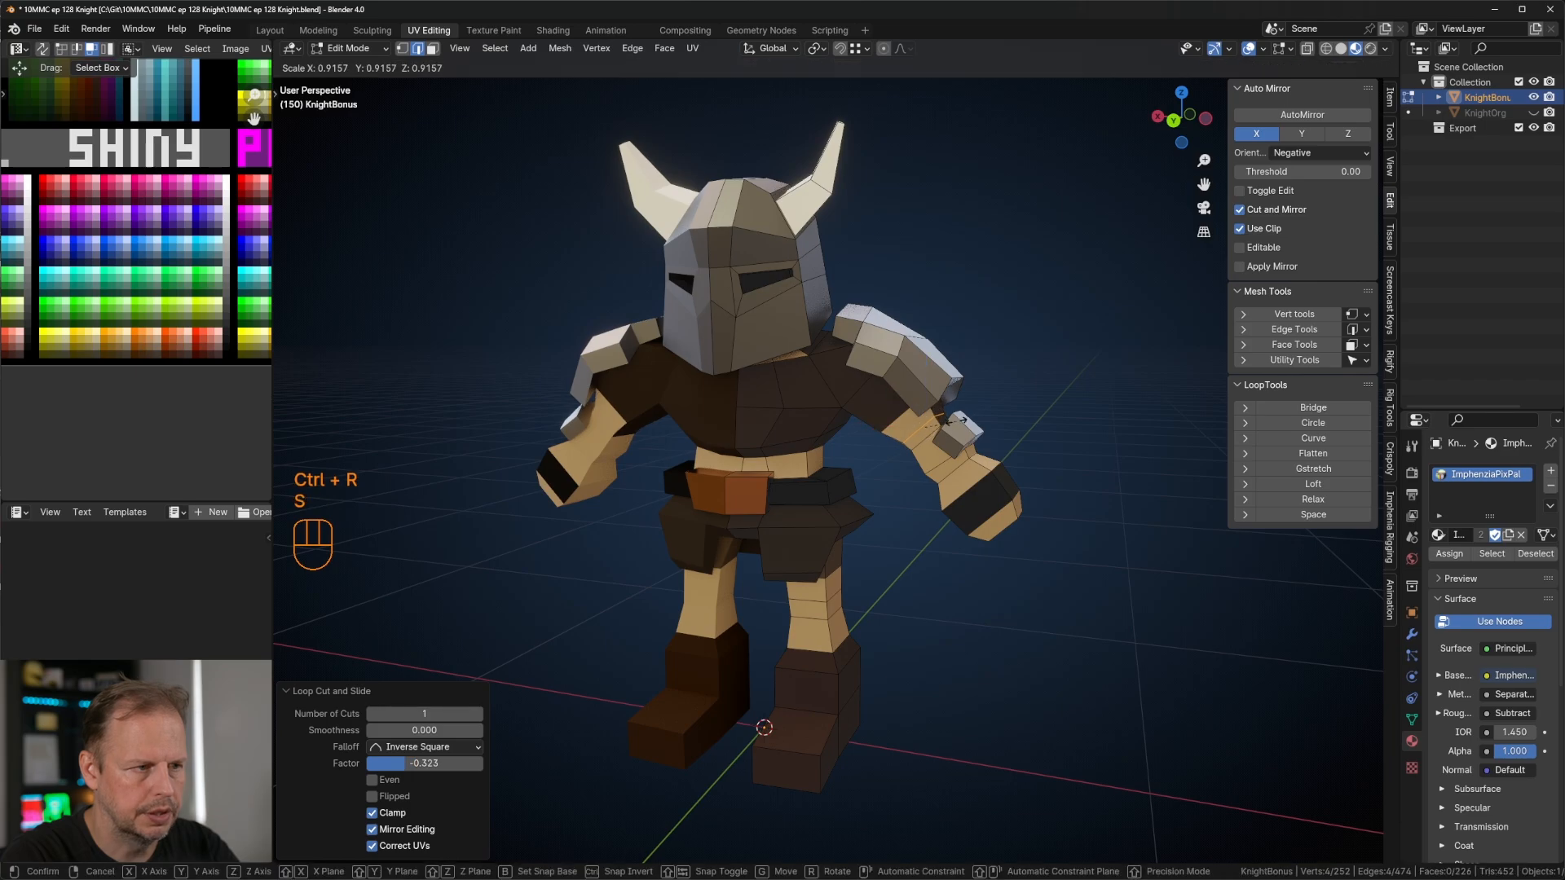
pyautogui.click(1013, 440)
# Step: Move a shoulder-pad face near the neck by about -0.015 m in X, -0.011 m in Y and 0.023 m in Z
pyautogui.scroll(-4, 978, 460)
pyautogui.moveTo(952, 479); pyautogui.dragTo(956, 351, button='middle')
pyautogui.press('Tab')
pyautogui.scroll(4, 716, 447)
pyautogui.press('Tab')
pyautogui.press('3')
pyautogui.click(831, 394)
pyautogui.press('g')
pyautogui.click(897, 378)
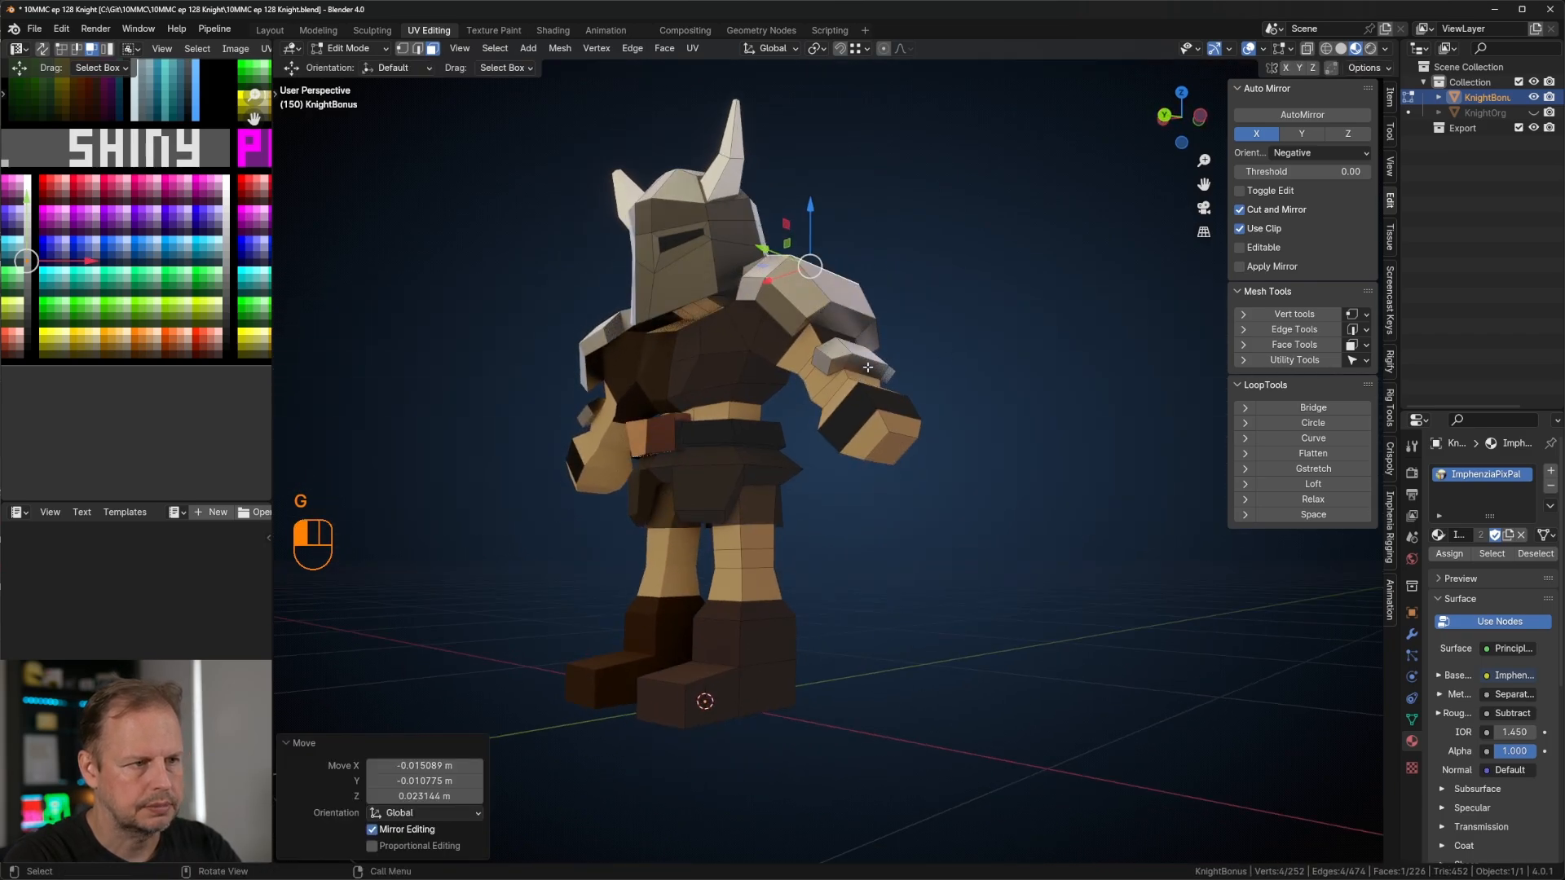
# Step: Select the neck faces below the helmet and shift their UVs to a darker orange swatch of the STANDARD palette
pyautogui.press('3')
pyautogui.moveTo(867, 367); pyautogui.dragTo(763, 283, button='middle')
pyautogui.press('a')
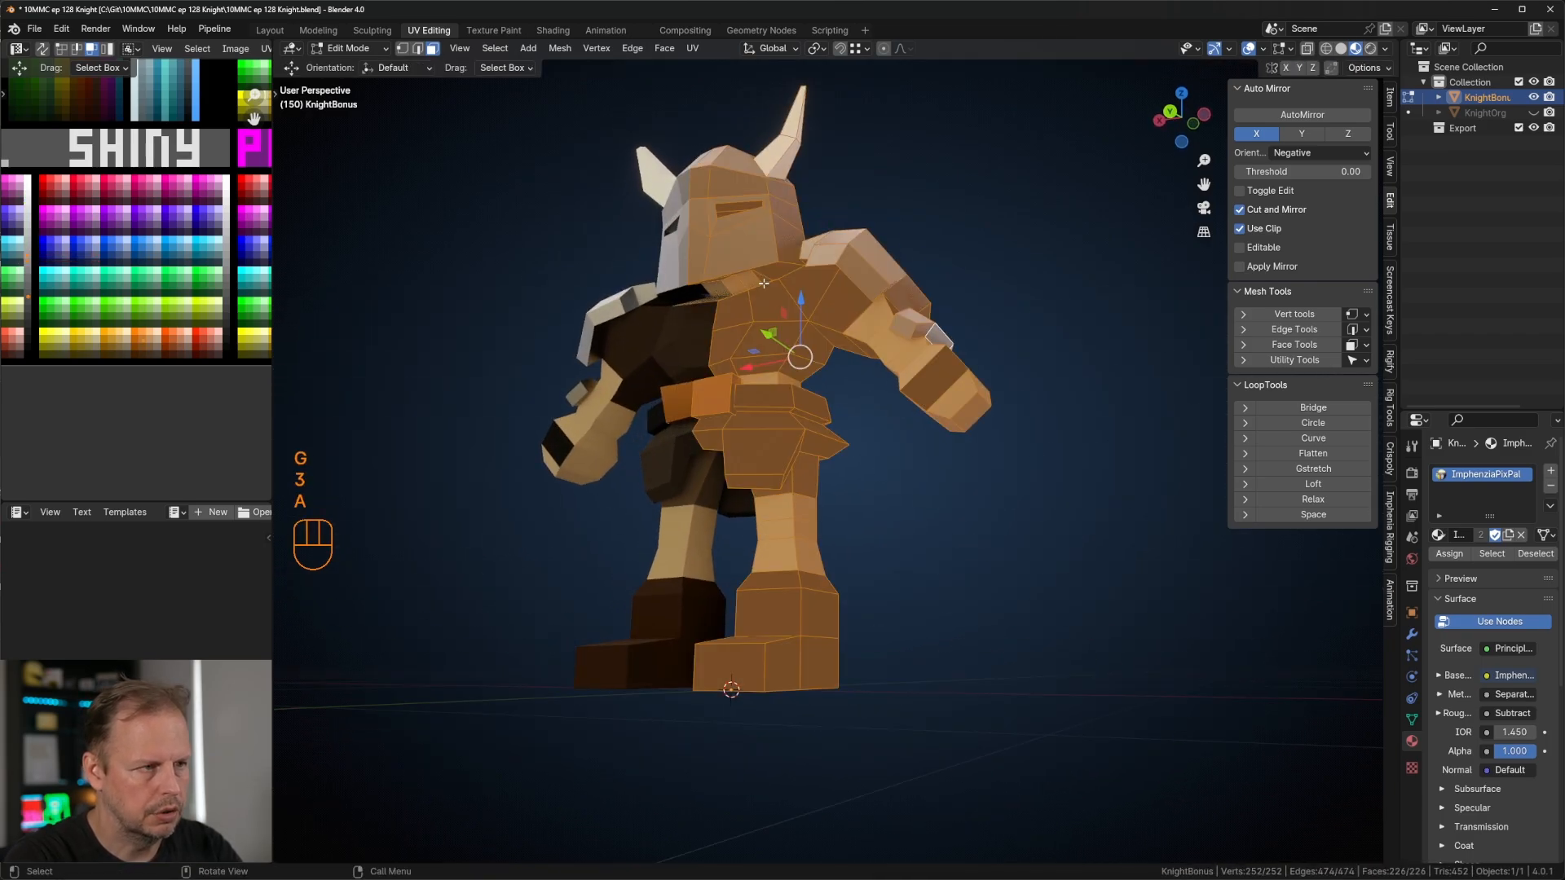
pyautogui.hotkey('alt', 'a')
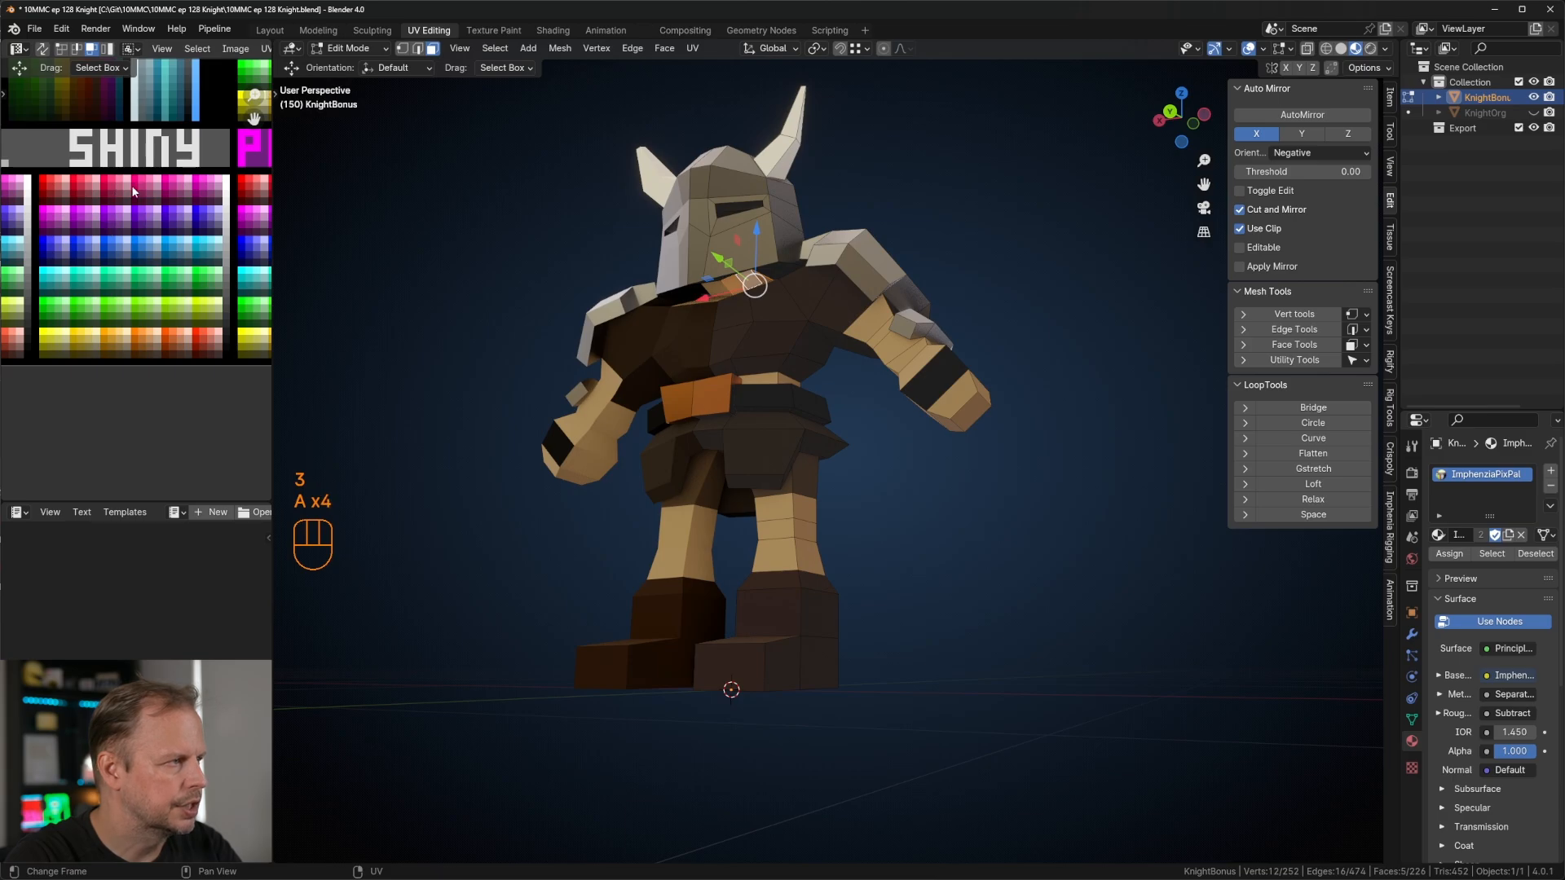
pyautogui.scroll(-4, 169, 116)
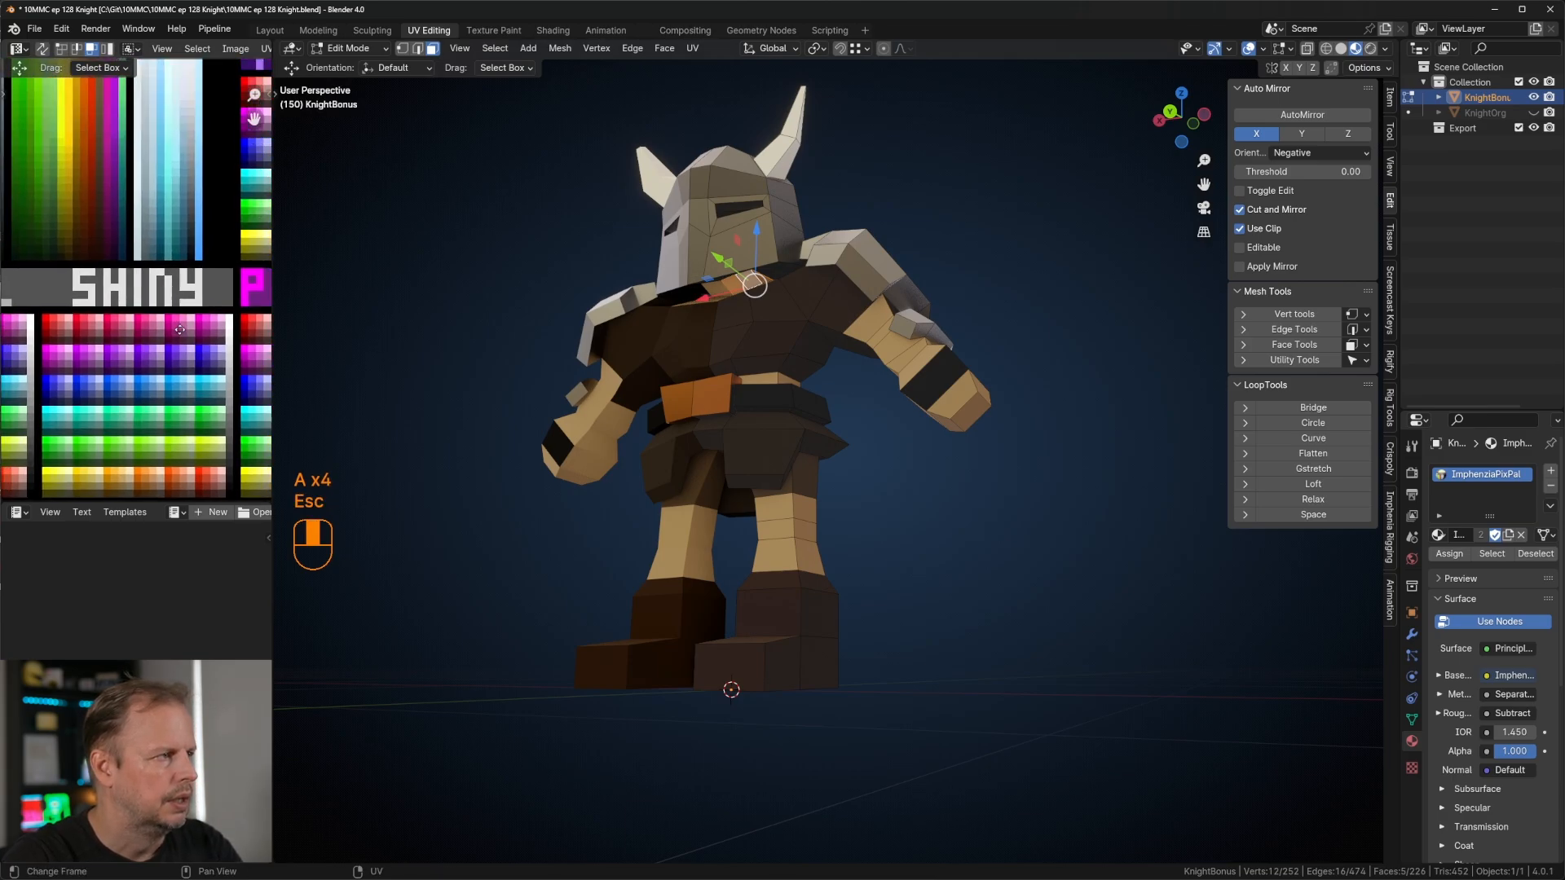
pyautogui.keyDown('shift'); pyautogui.scroll(2, 196, 330); pyautogui.keyUp('shift')
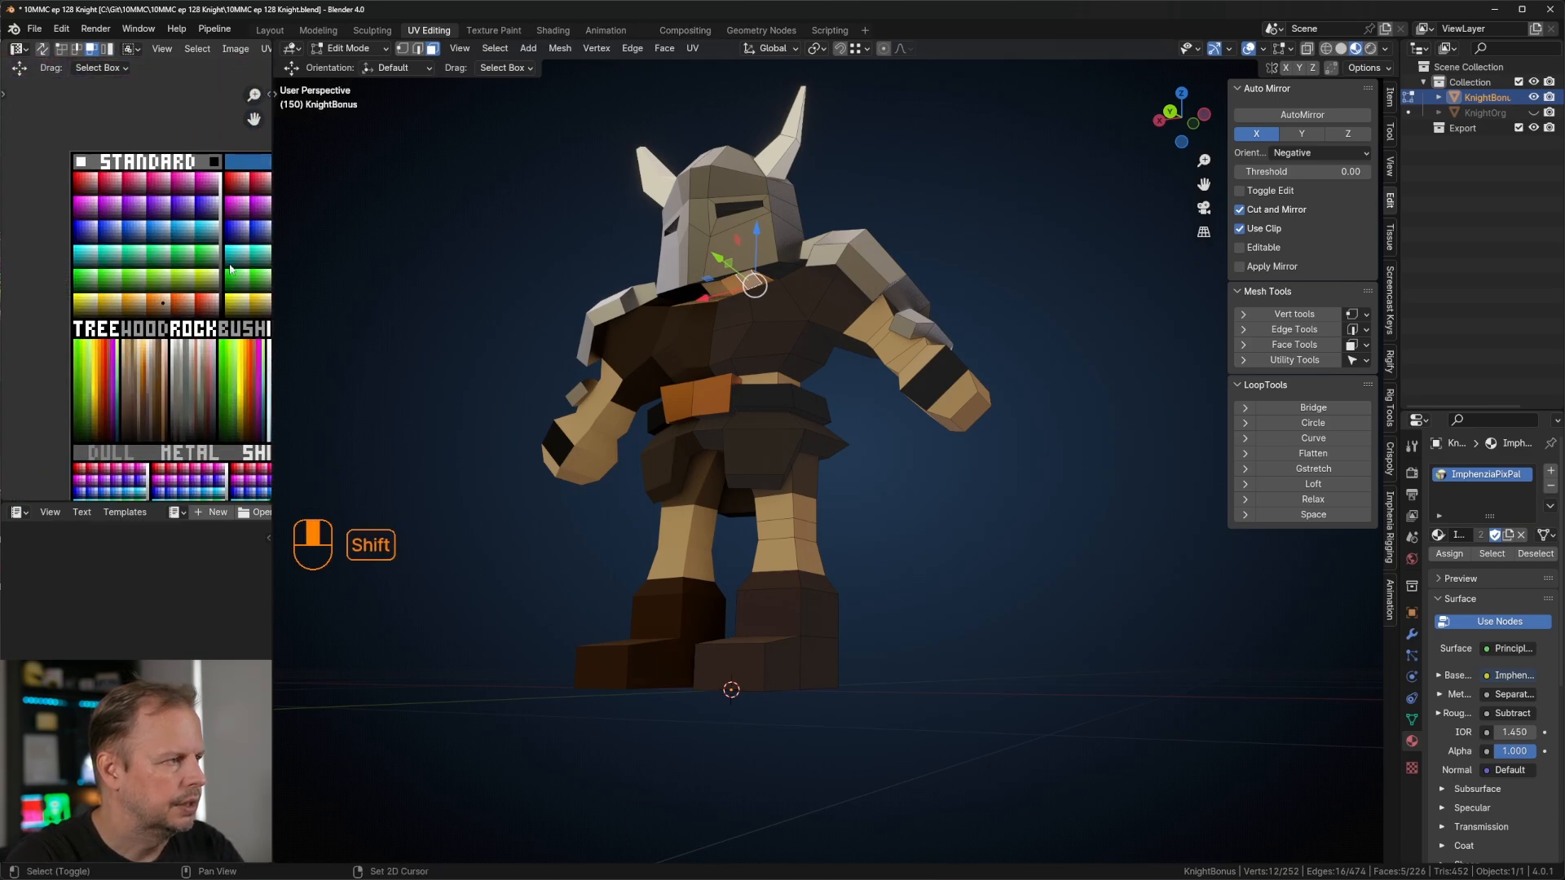
pyautogui.scroll(4, 195, 318)
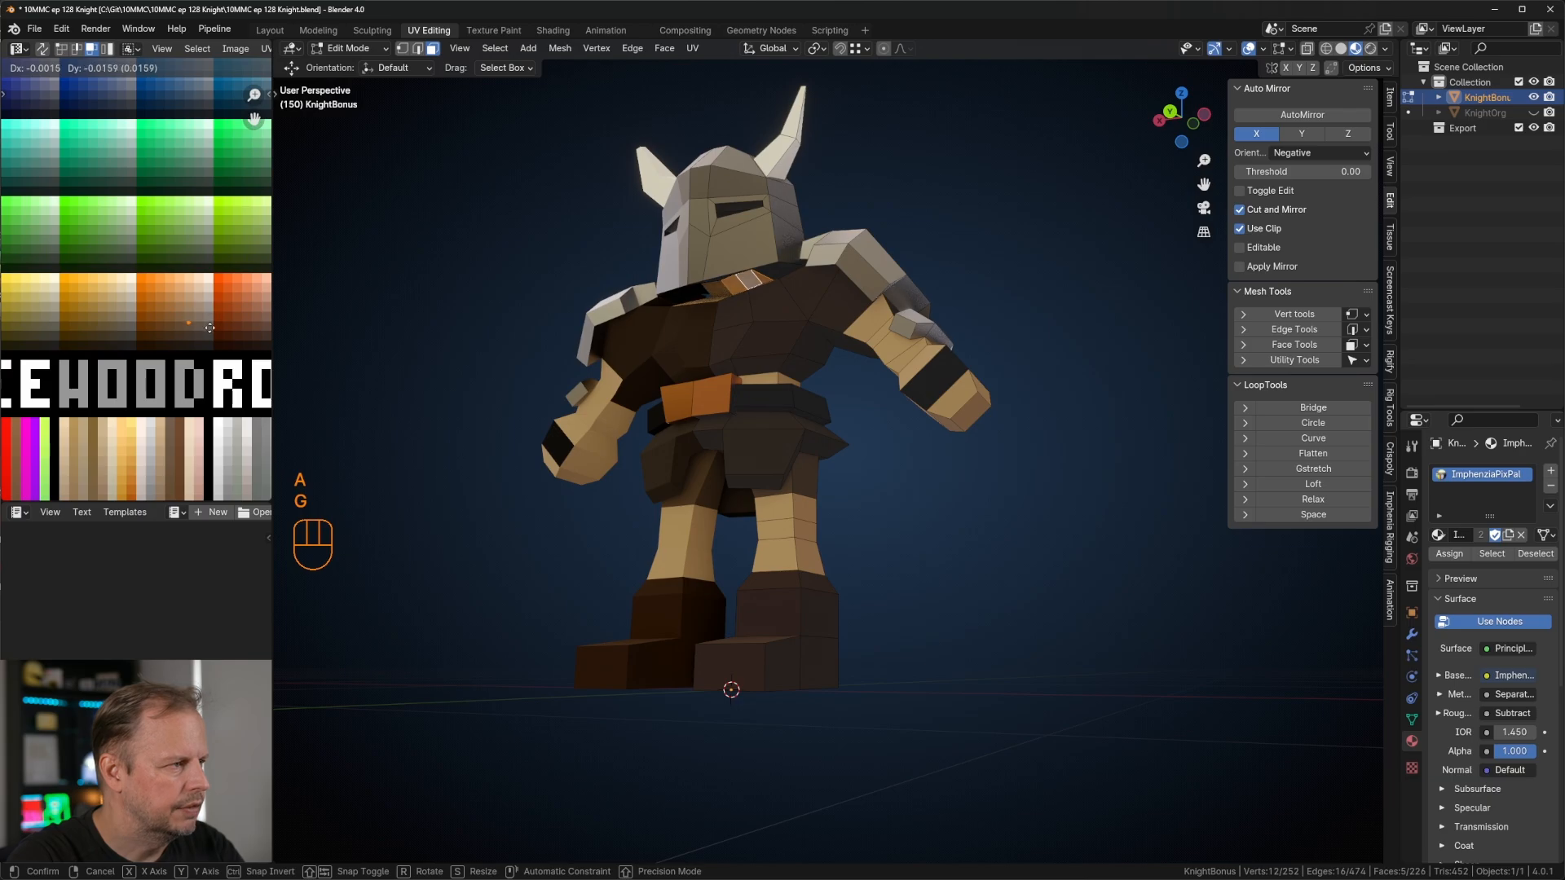
# Step: Move the torso edge beneath the arm by about -0.030 m in X, -0.007 m in Y and -0.011 m in Z
pyautogui.press('Tab')
pyautogui.moveTo(900, 375); pyautogui.dragTo(863, 394, button='middle')
pyautogui.scroll(-5, 874, 427)
pyautogui.scroll(1, 967, 442)
pyautogui.press('Tab')
pyautogui.scroll(4, 966, 442)
pyautogui.press('Tab')
pyautogui.press('Tab')
pyautogui.press('2')
pyautogui.click(831, 398)
pyautogui.press('g')
pyautogui.click(875, 399)
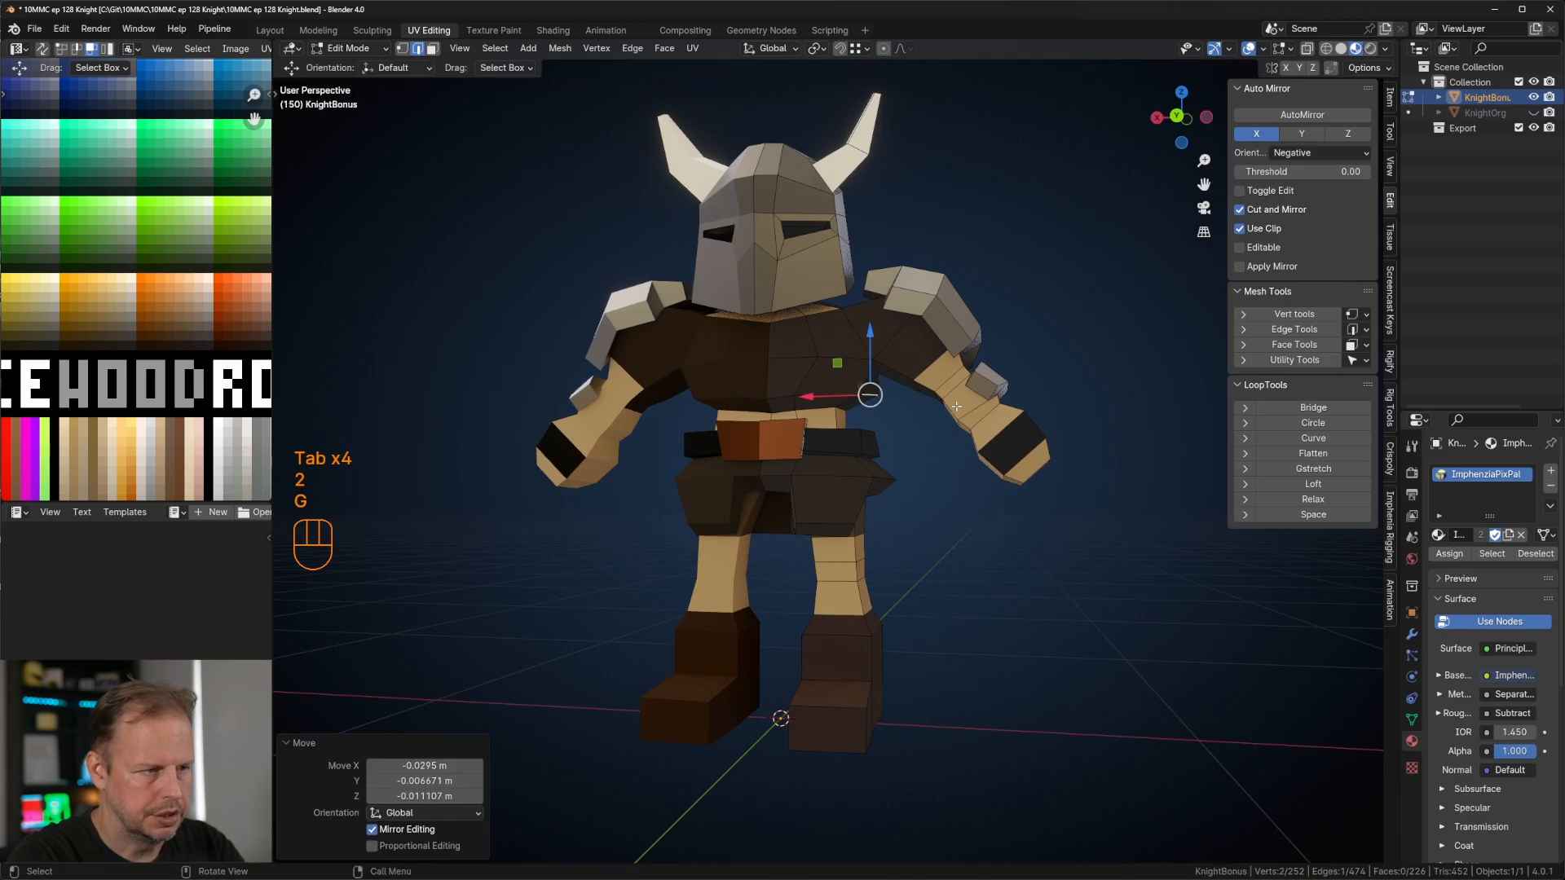
# Step: Examine the whole knight from several angles and distances outside edit mode, and deselect it
pyautogui.moveTo(966, 401); pyautogui.dragTo(937, 308, button='middle')
pyautogui.press('3')
pyautogui.scroll(-3, 856, 417)
pyautogui.press('Tab')
pyautogui.press('Tab')
pyautogui.scroll(4, 878, 465)
pyautogui.press('3')
pyautogui.click(878, 465)
pyautogui.moveTo(937, 308); pyautogui.dragTo(953, 391, button='middle')
pyautogui.scroll(-3, 893, 301)
pyautogui.scroll(4, 996, 308)
pyautogui.scroll(-4, 1007, 326)
pyautogui.press('Tab')
pyautogui.click(966, 369)
pyautogui.scroll(-1, 974, 370)
pyautogui.scroll(1, 1013, 373)
pyautogui.scroll(1, 892, 436)
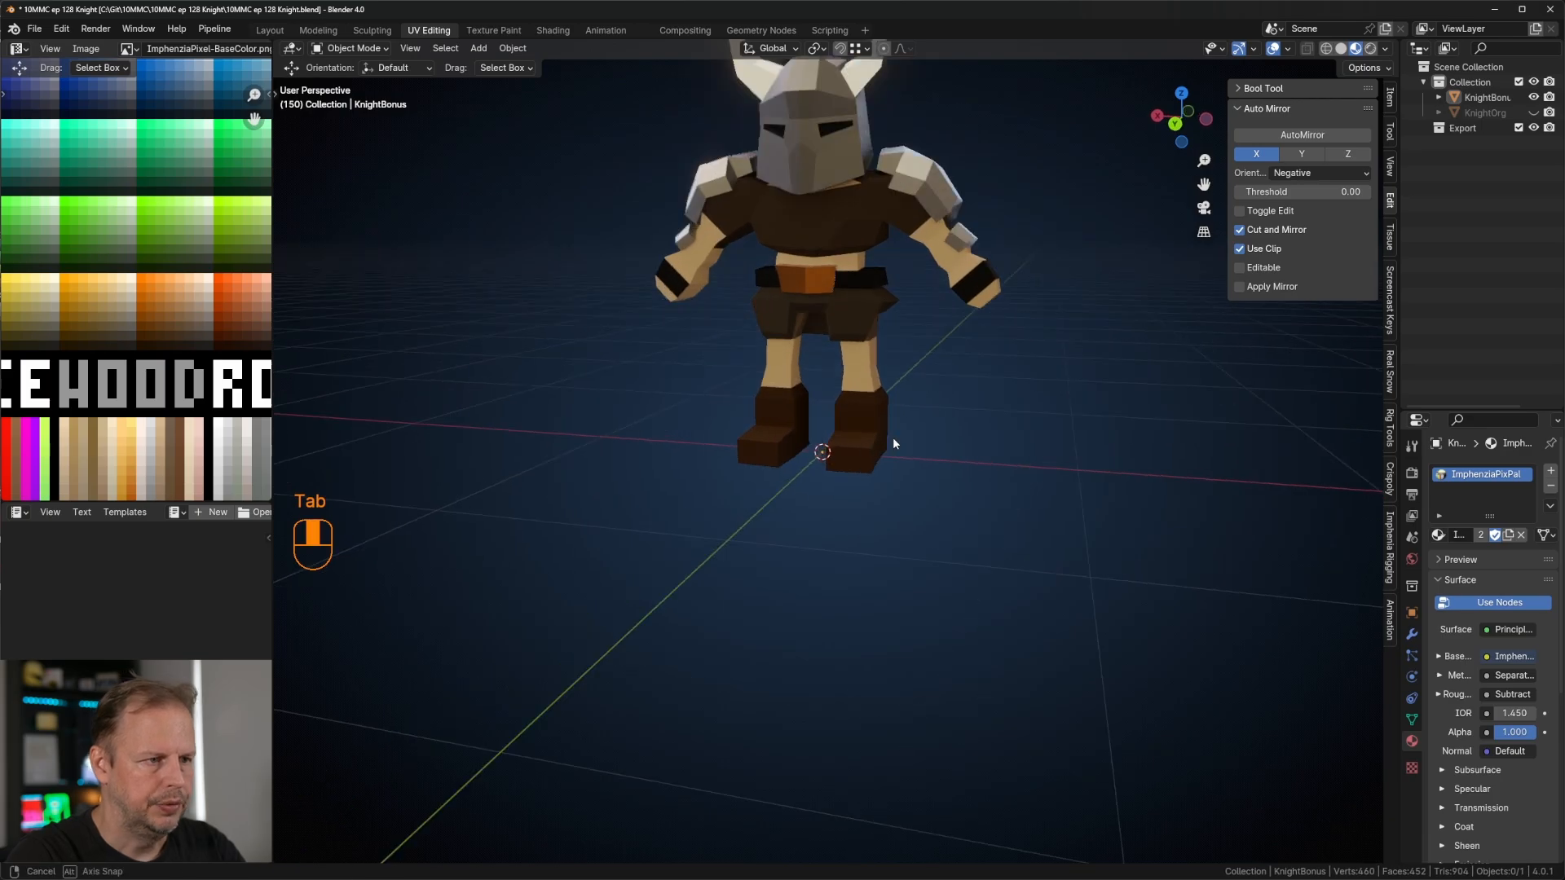
# Step: Add a 2 m cube at the origin and scale its mesh by about -0.092 in all axes
pyautogui.hotkey('shift', 'a')
pyautogui.moveTo(892, 440)
pyautogui.click(966, 455)
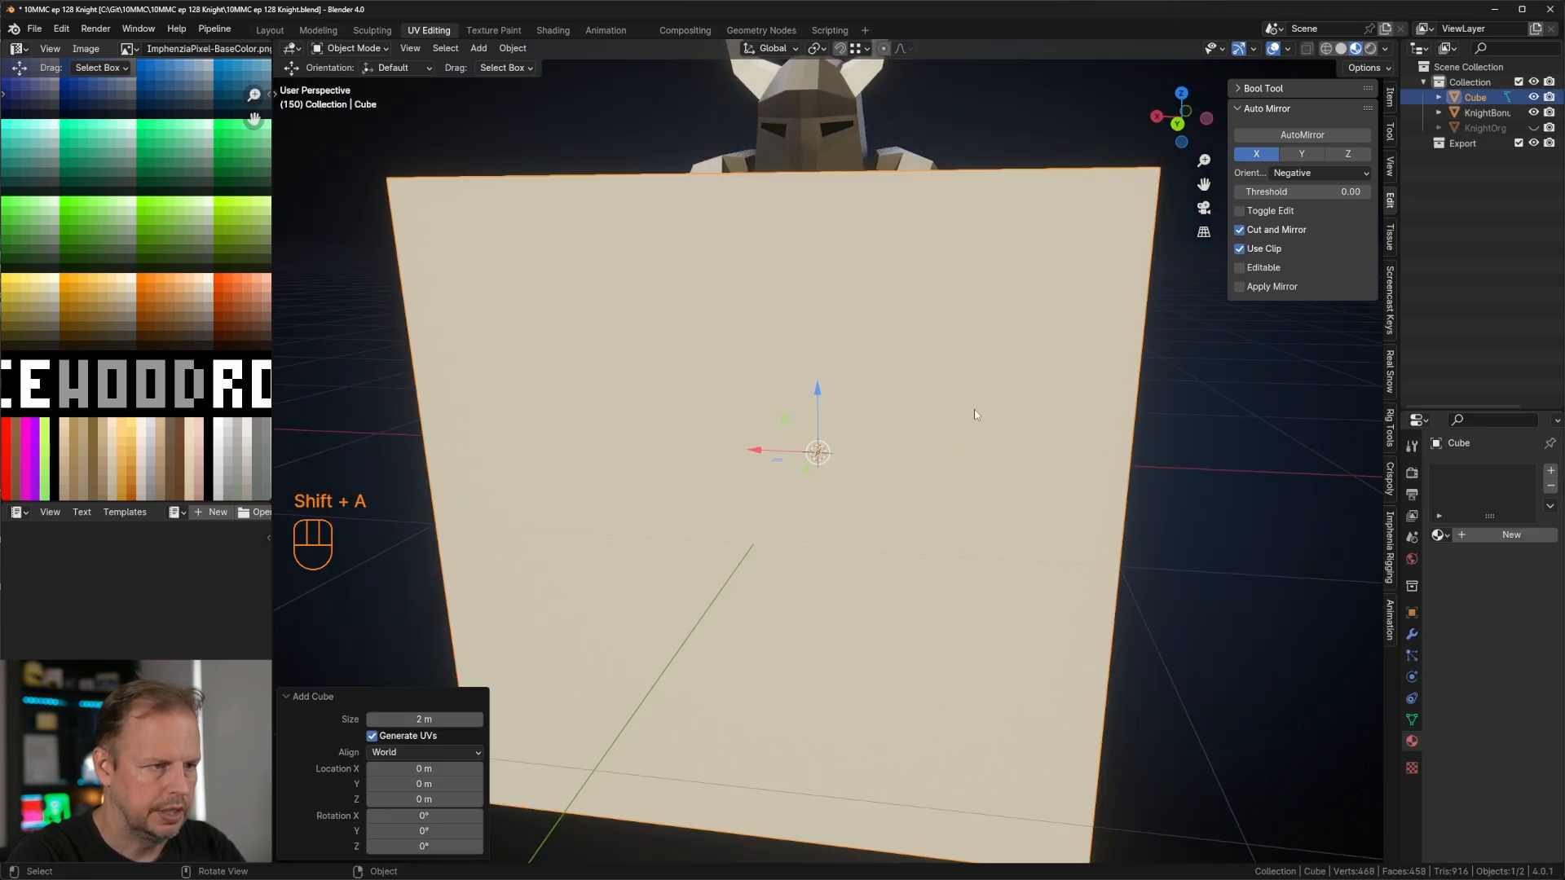
pyautogui.scroll(-5, 1018, 392)
pyautogui.press('Tab')
pyautogui.press('s')
pyautogui.click(808, 457)
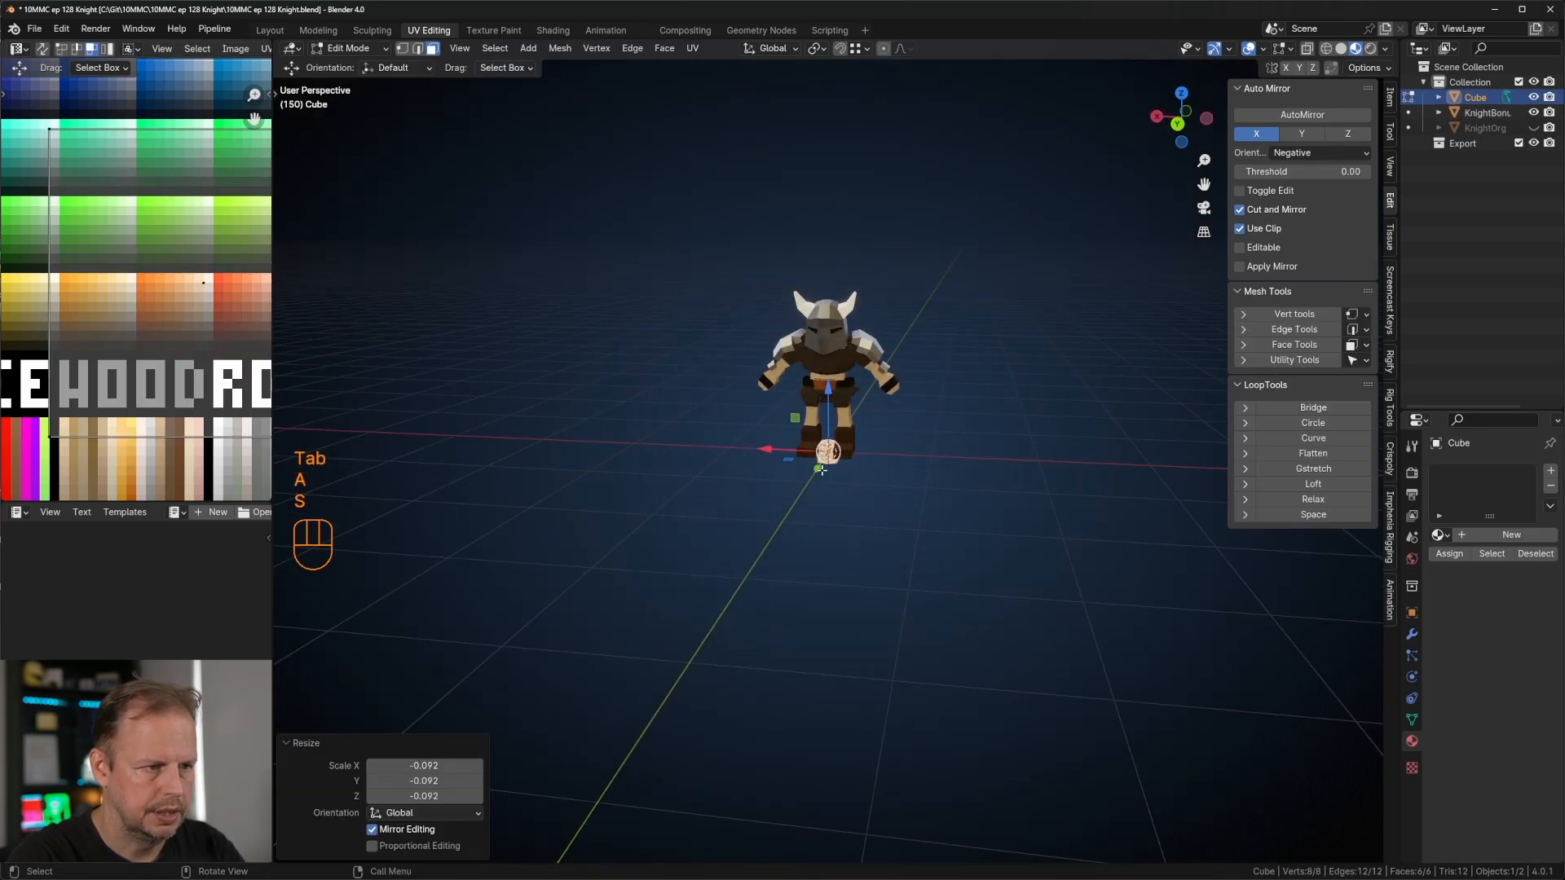
pyautogui.press('g')
pyautogui.click(895, 423)
pyautogui.hotkey('ctrl', 'z')
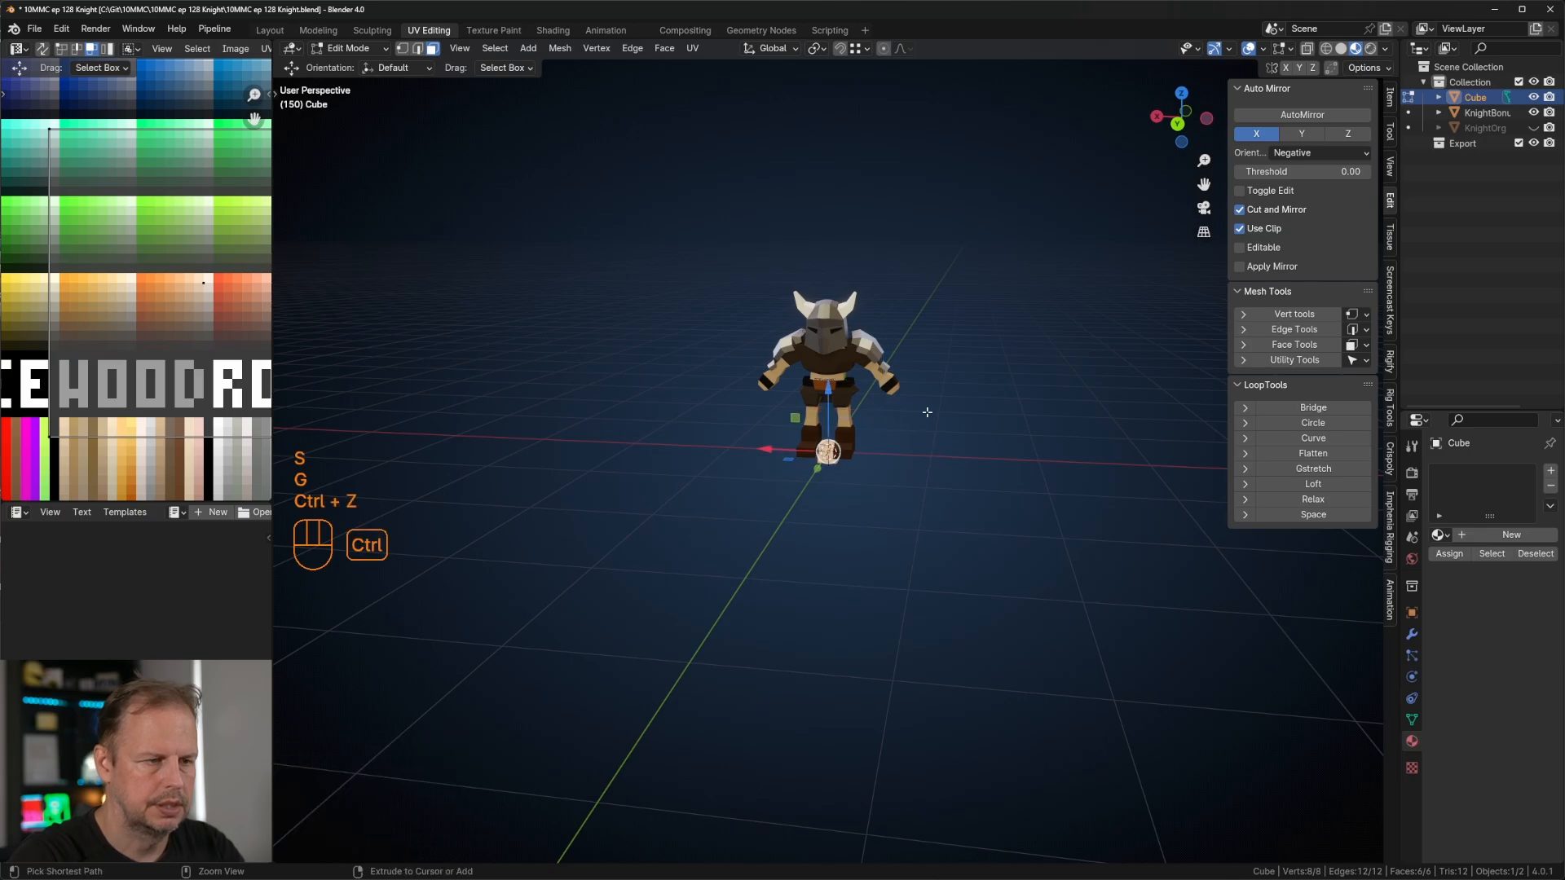
# Step: Shrink the small cube's mesh further by a factor of about 0.36 in the back orthographic view
pyautogui.press('KP_1')
pyautogui.press('ctrl+KP_1')
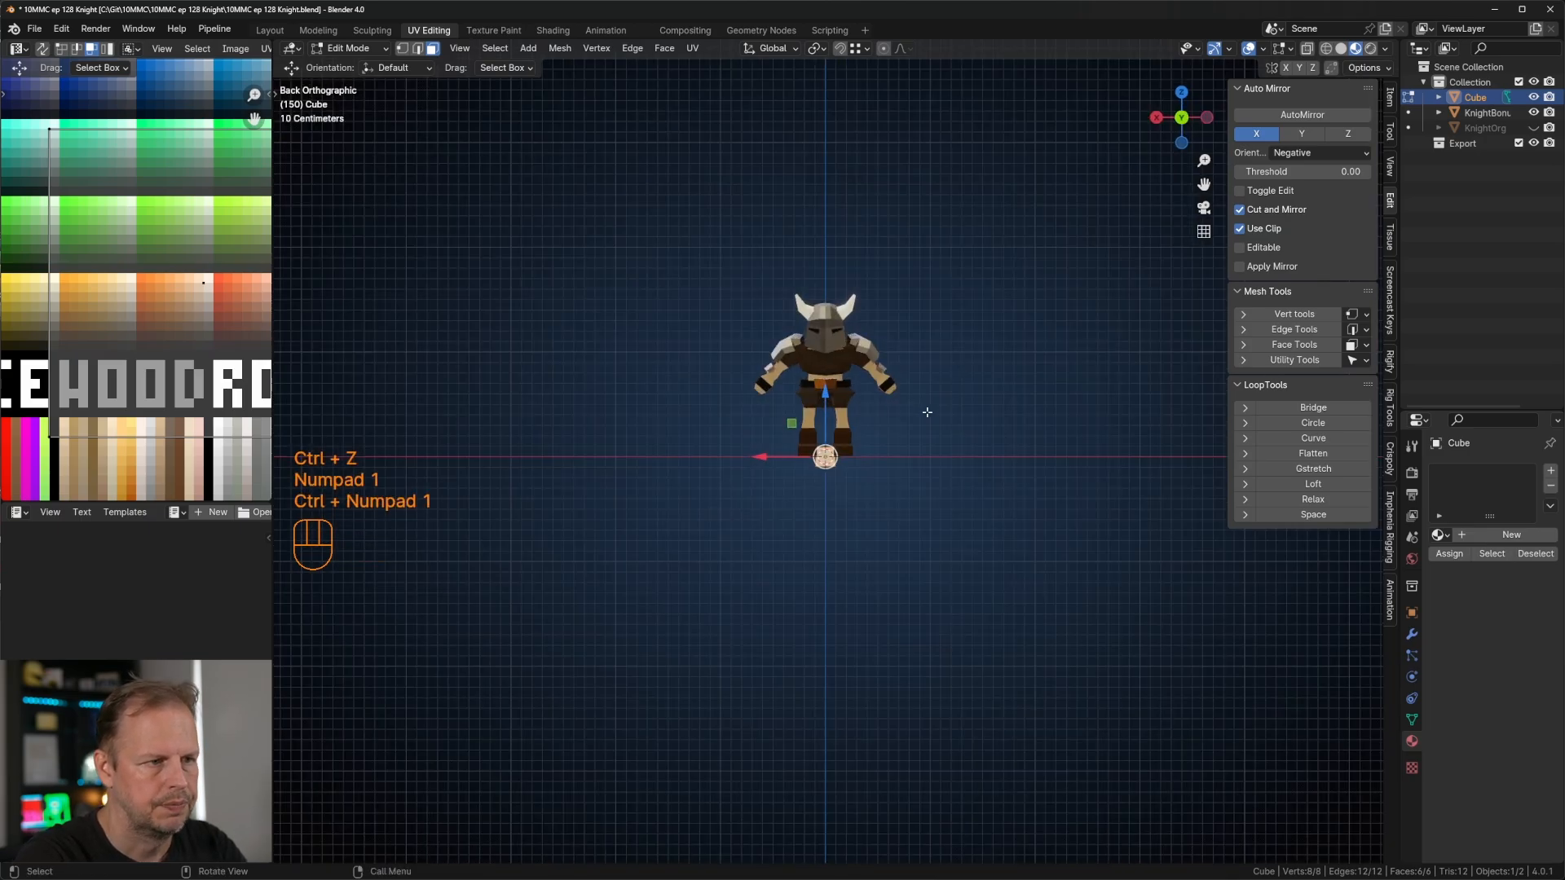
pyautogui.scroll(7, 868, 484)
pyautogui.press('s')
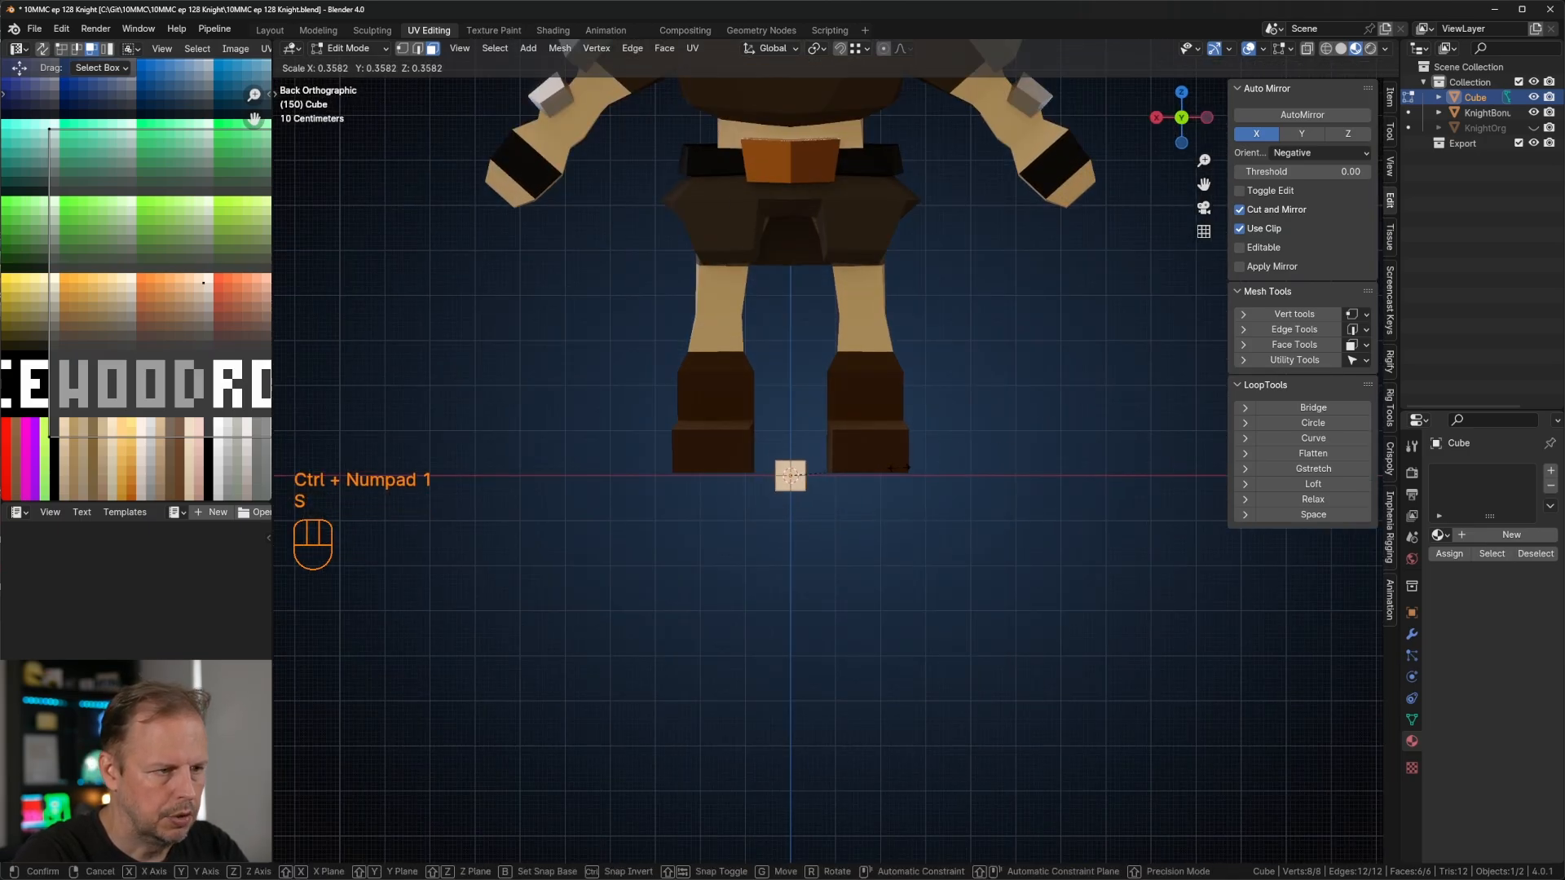
pyautogui.click(893, 472)
# Step: Move the cube object about 0.463 m in Y in front of the knight's feet and raise it above the ground
pyautogui.moveTo(943, 468); pyautogui.dragTo(863, 436, button='middle')
pyautogui.press('Tab')
pyautogui.moveTo(801, 463); pyautogui.dragTo(717, 538)
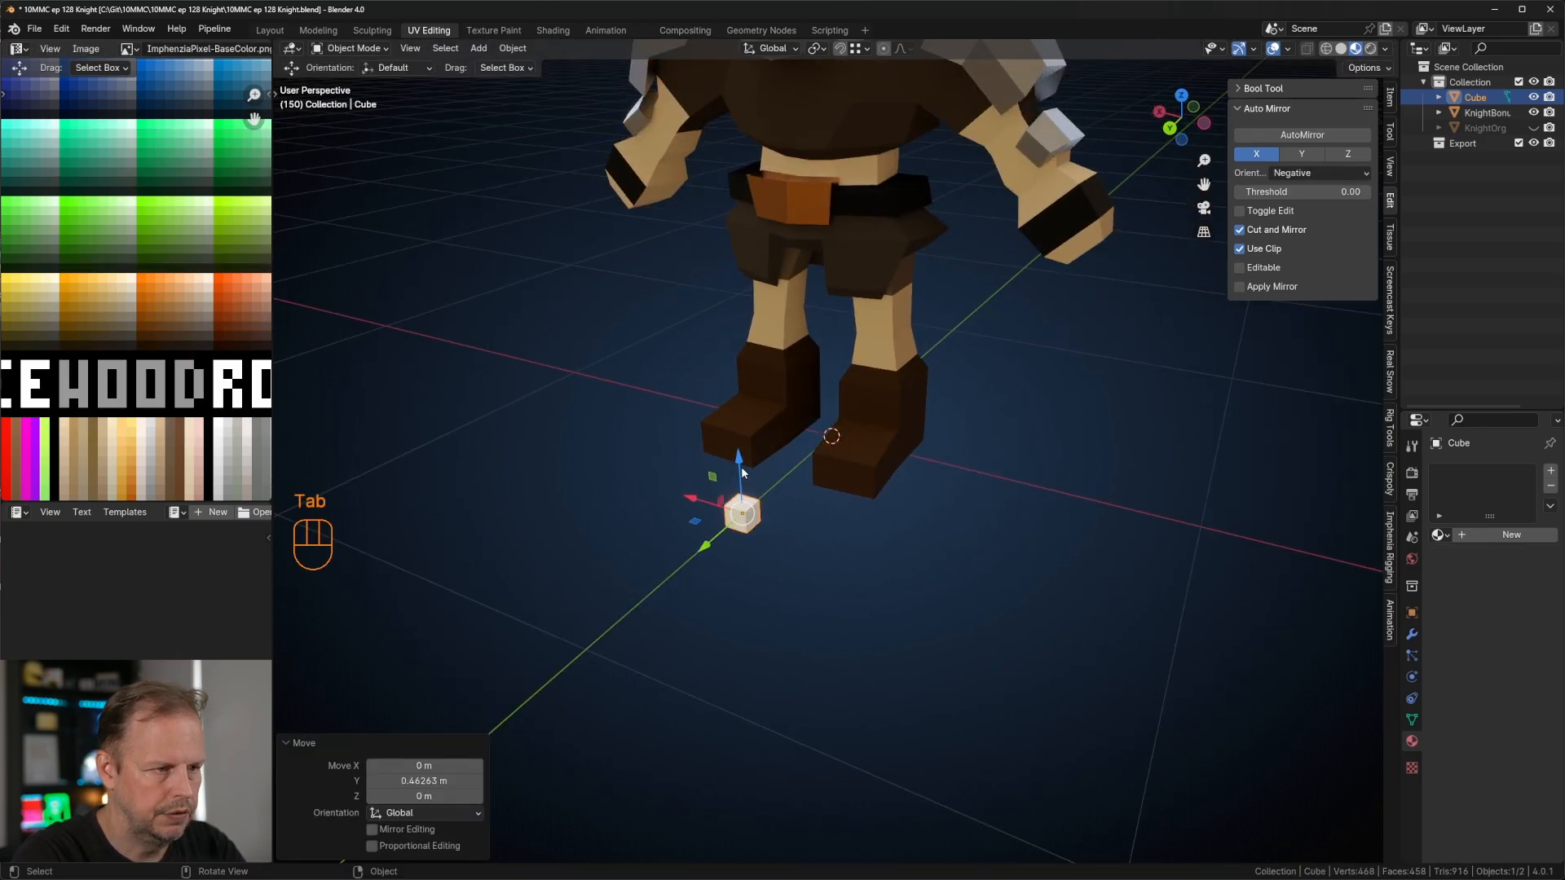
pyautogui.moveTo(741, 467); pyautogui.dragTo(737, 383)
pyautogui.scroll(-1, 738, 384)
# Step: Stretch the cube into a sword grip by moving its front face about 0.178 m in Y
pyautogui.press('Tab')
pyautogui.click(749, 440)
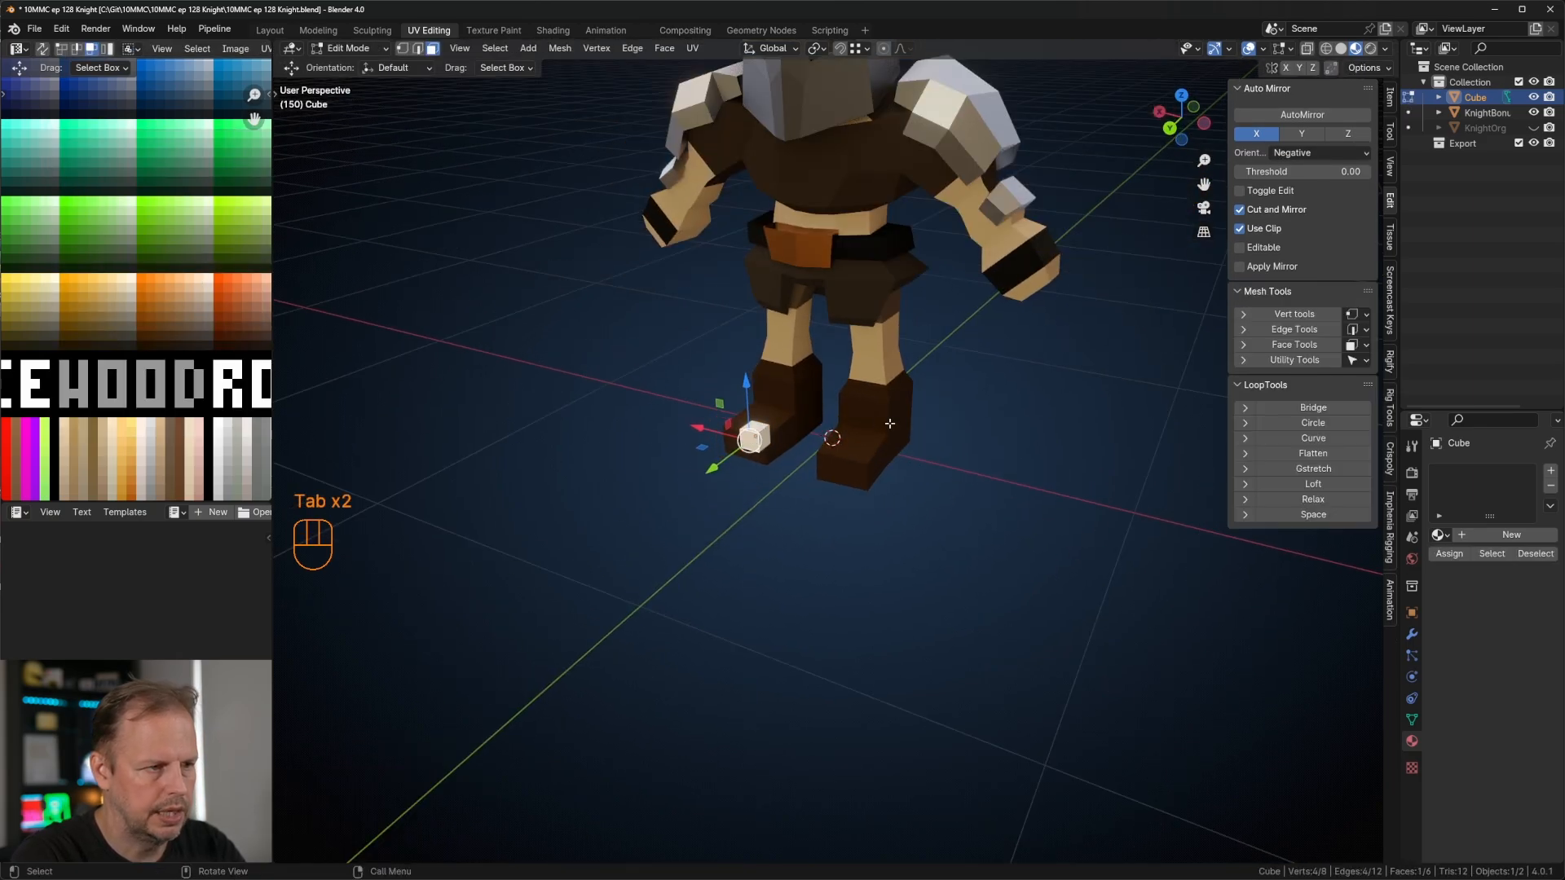
pyautogui.press('g')
pyautogui.press('y')
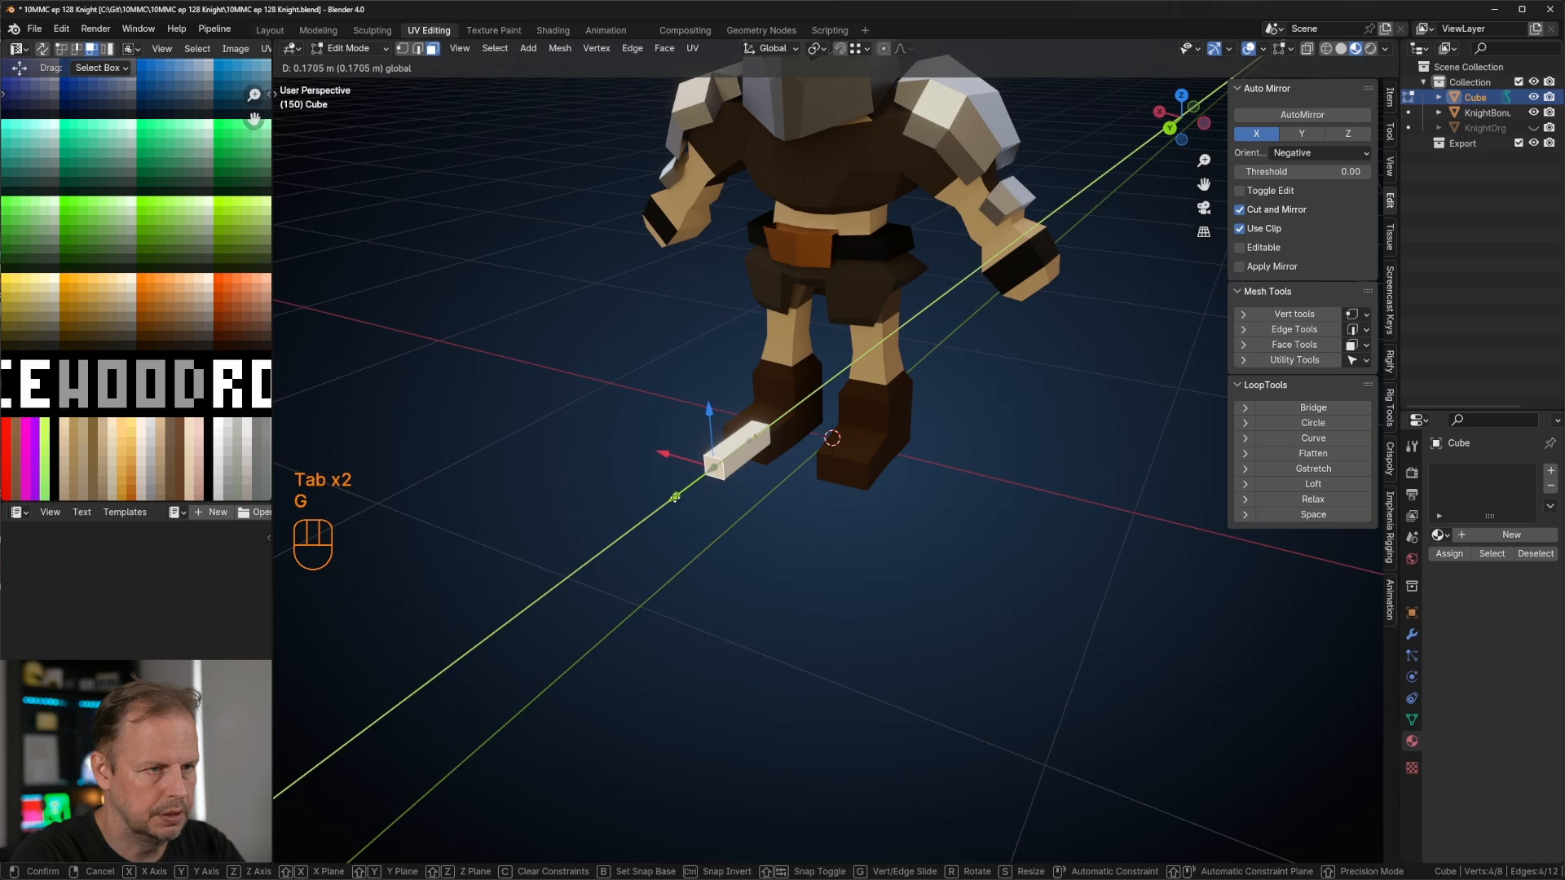
pyautogui.click(673, 498)
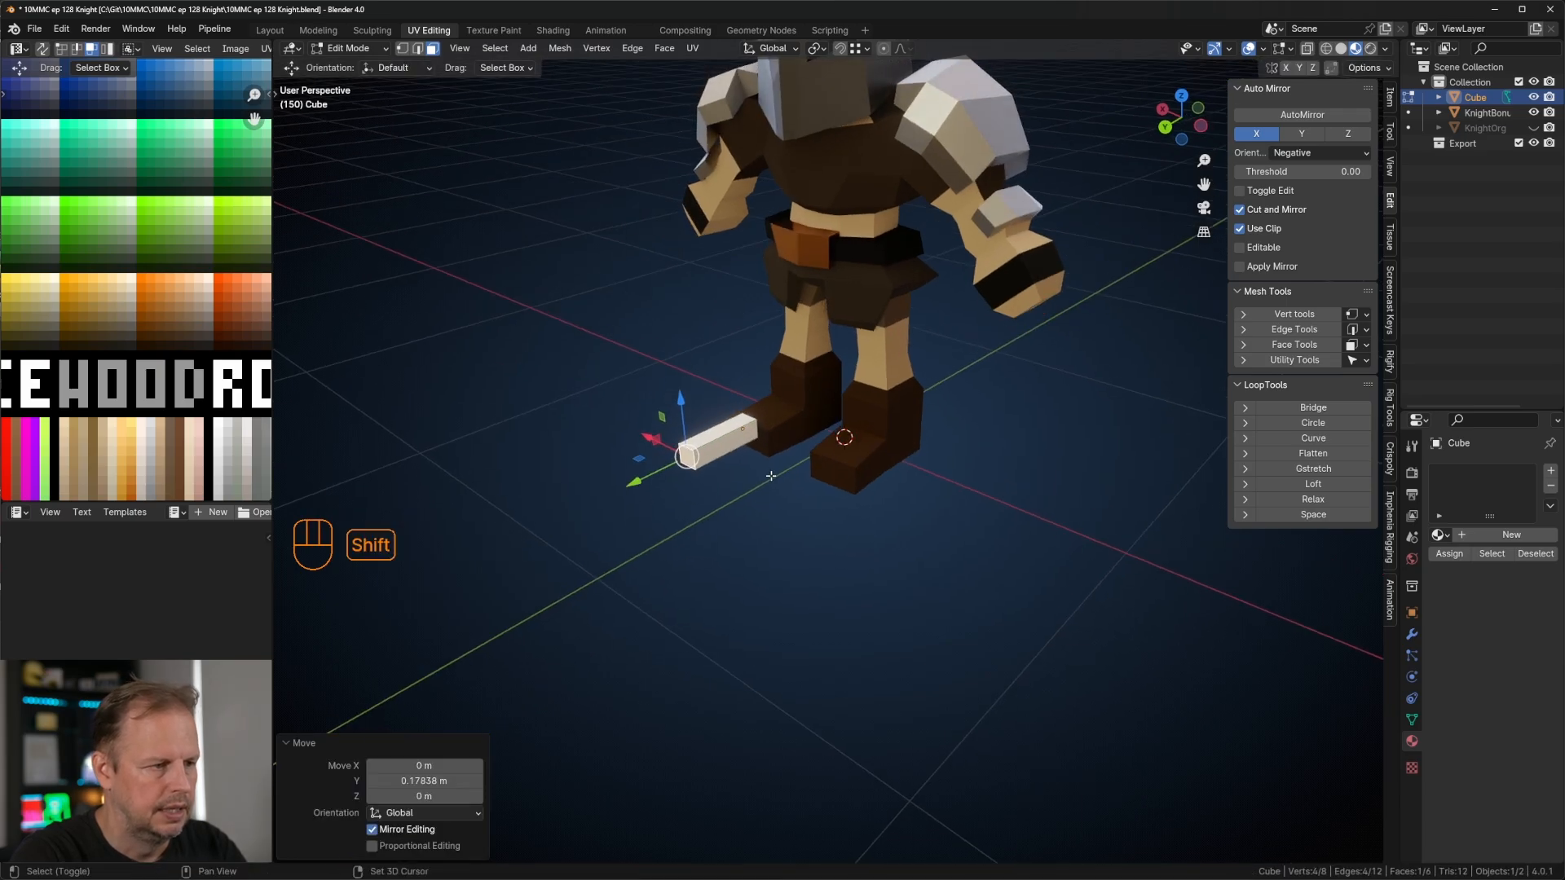
# Step: Extrude the grip's front face by about 0.067 m to form the crossguard's middle block
pyautogui.keyDown('shift'); pyautogui.moveTo(815, 471); pyautogui.dragTo(938, 422, button='middle'); pyautogui.keyUp('shift')
pyautogui.press('e')
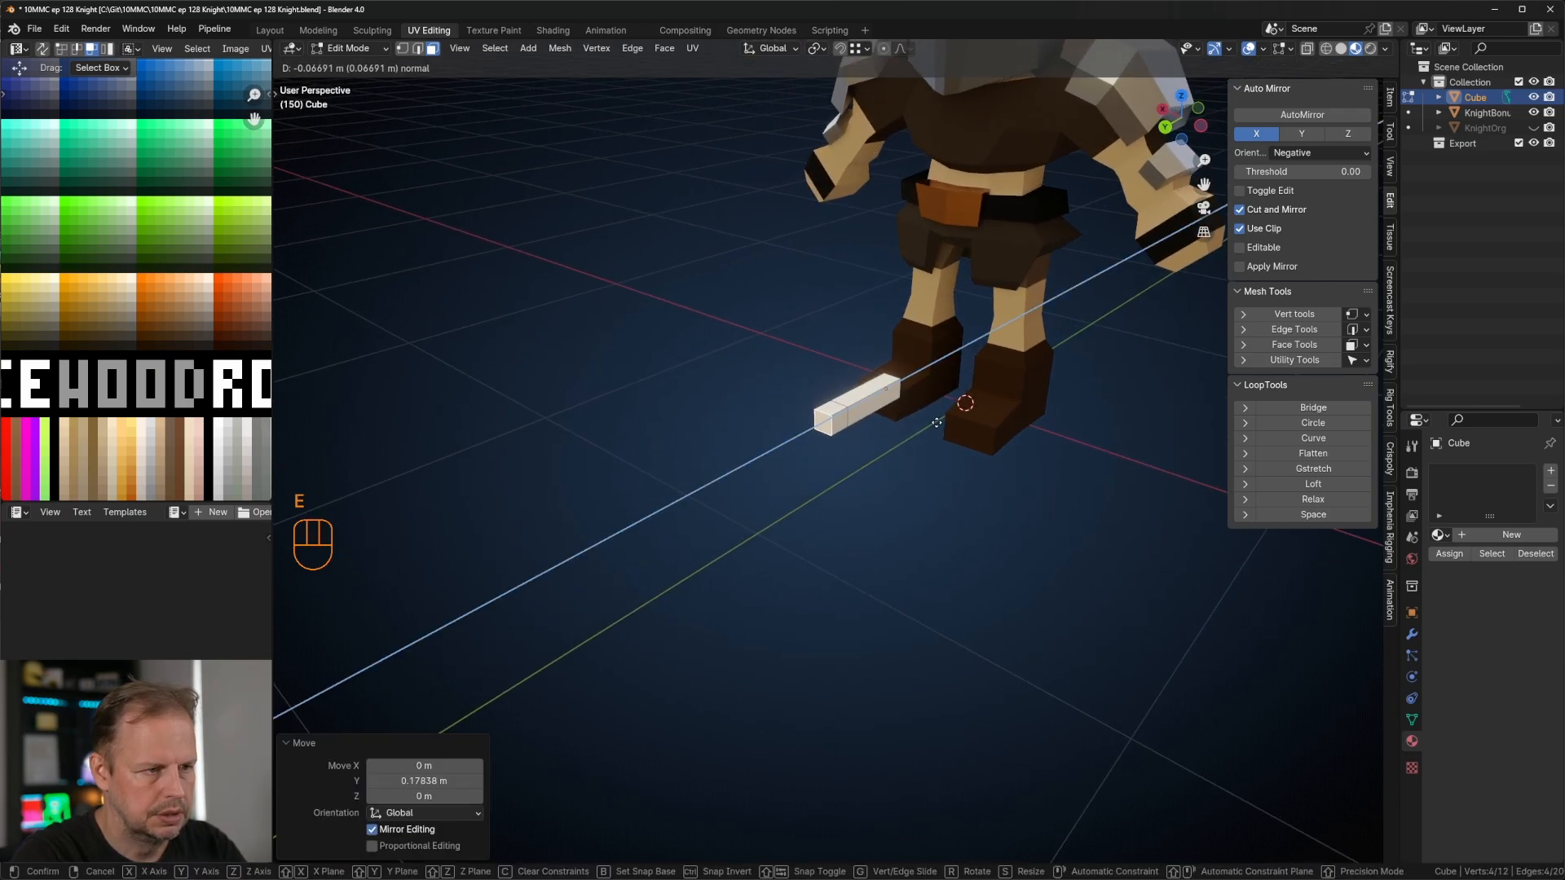
pyautogui.click(936, 422)
# Step: Try to extrude the middle block's side face selection along normals into a crossguard and scale its front face
pyautogui.moveTo(937, 424)
pyautogui.mouseDown(button='middle')
pyautogui.moveTo(971, 434)
pyautogui.moveTo(935, 440)
pyautogui.mouseUp(button='middle')
pyautogui.hotkey('alt', 'e')
pyautogui.click(933, 443)
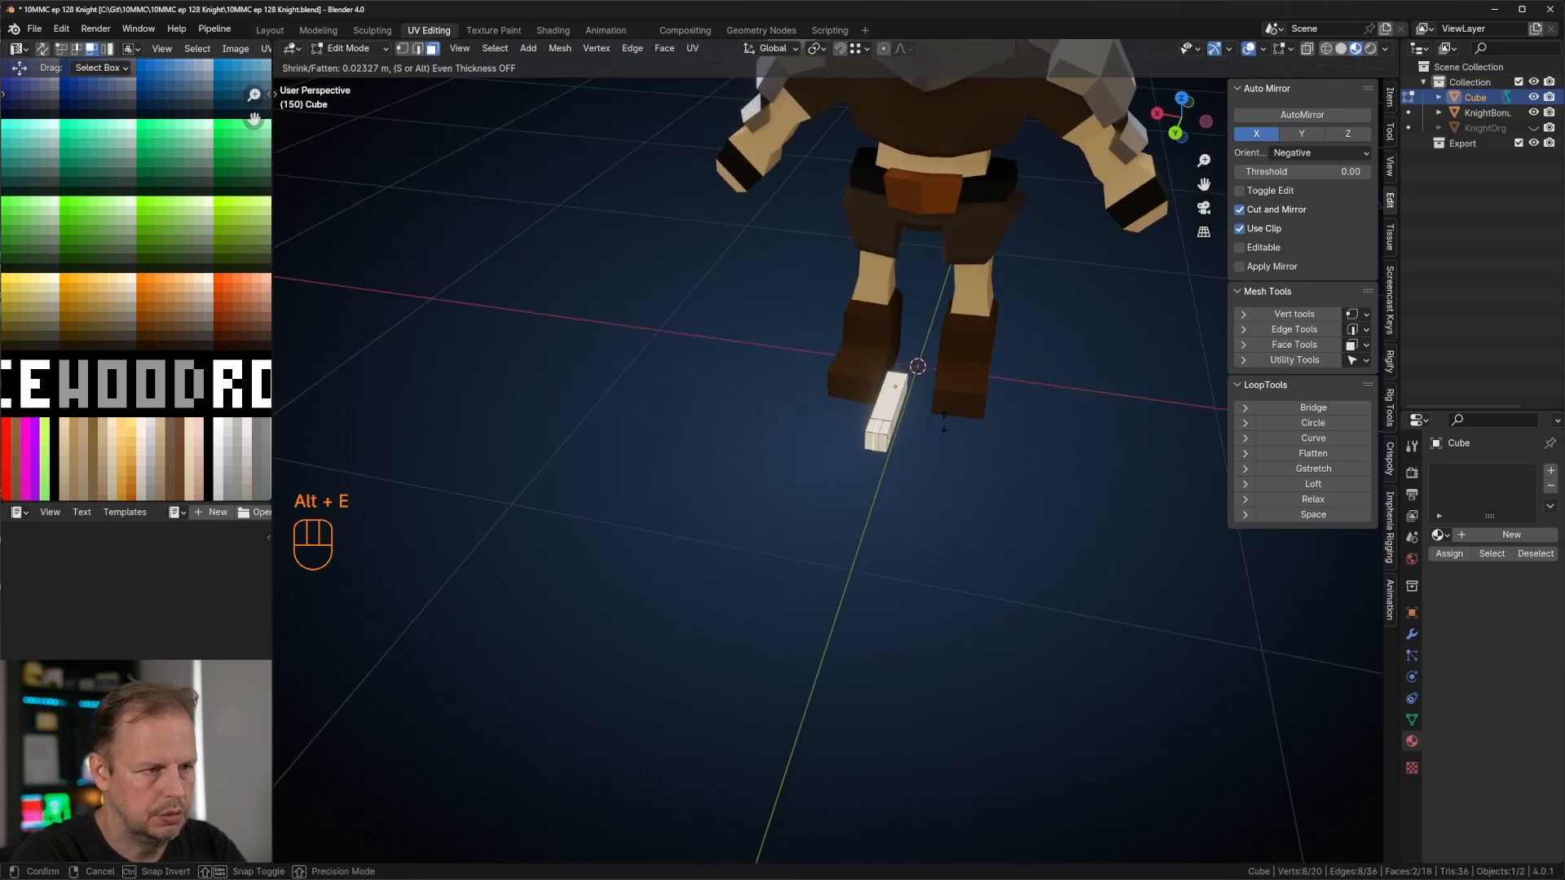
pyautogui.click(963, 389)
pyautogui.click(879, 443)
pyautogui.press('s')
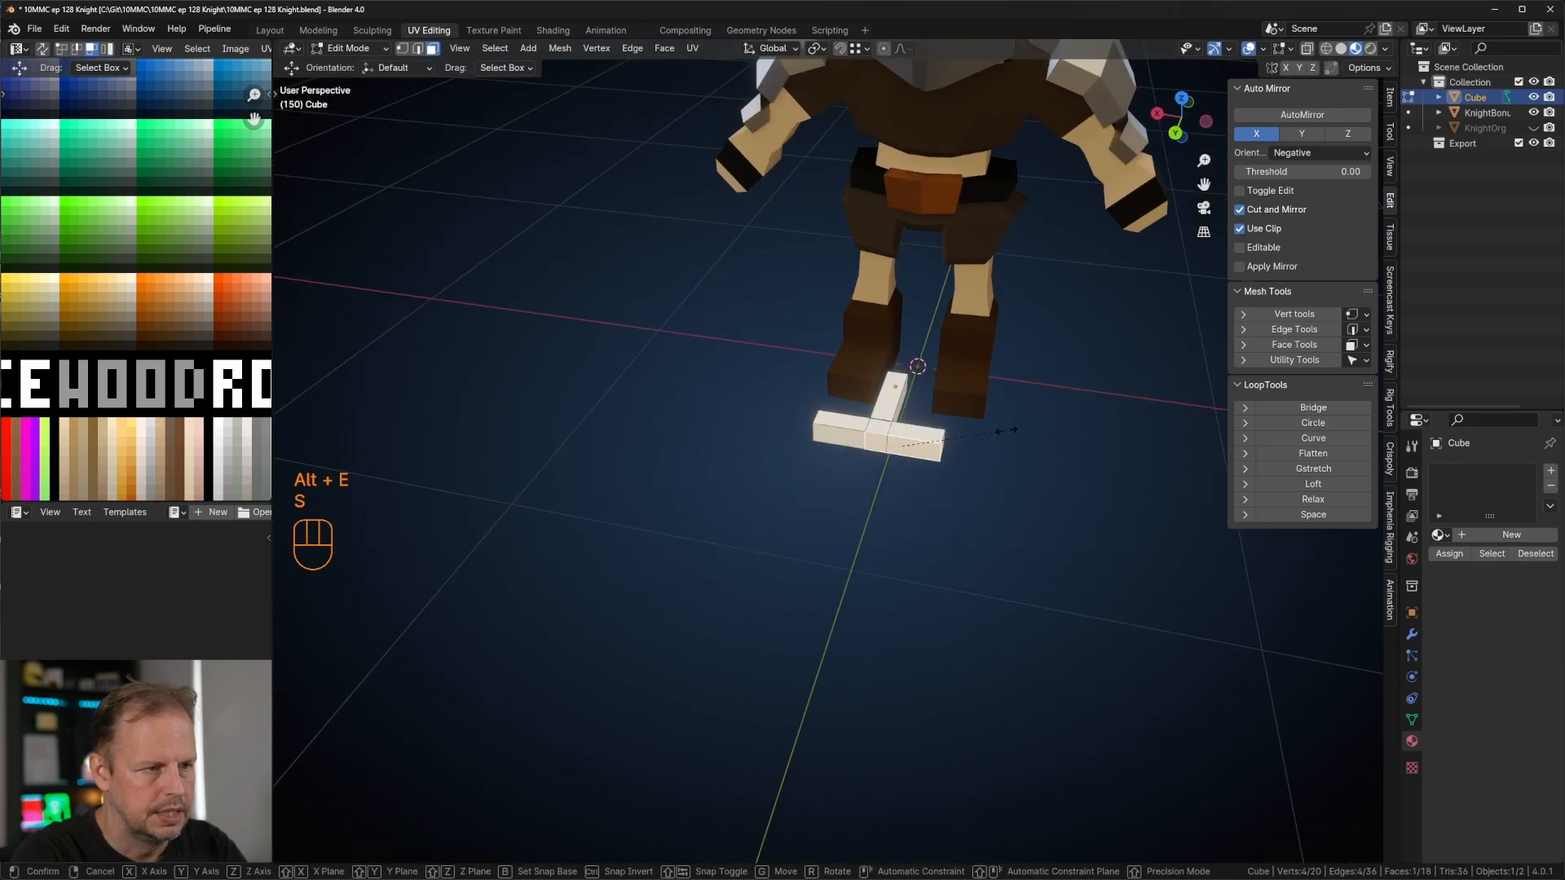
pyautogui.rightClick(970, 432)
pyautogui.click(875, 443)
pyautogui.click(903, 451)
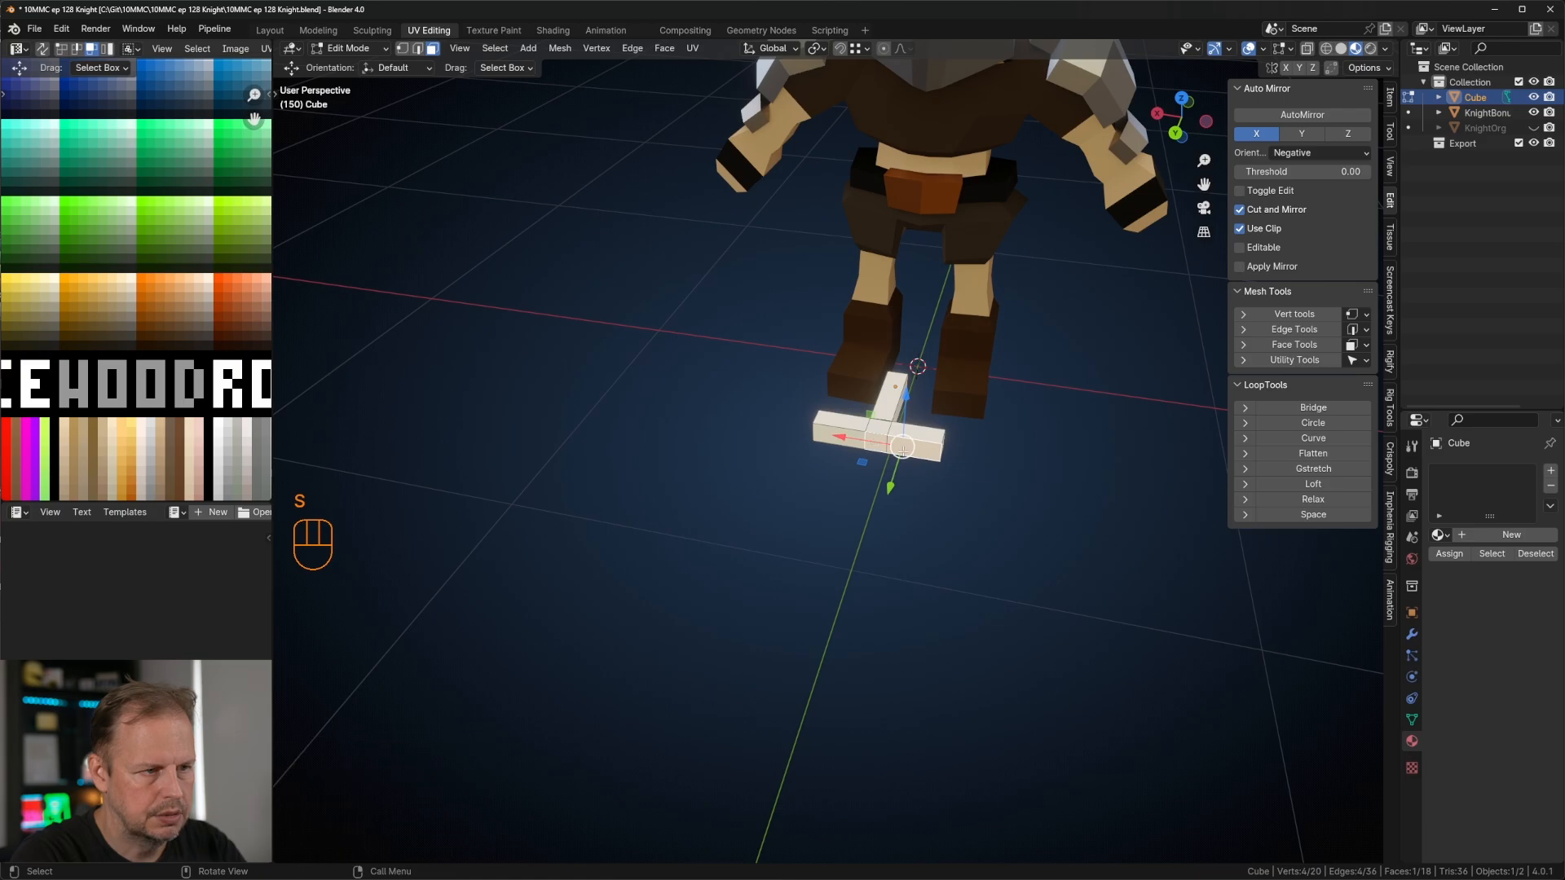
pyautogui.moveTo(913, 449); pyautogui.dragTo(844, 413, button='middle')
pyautogui.click(932, 401)
pyautogui.click(934, 401)
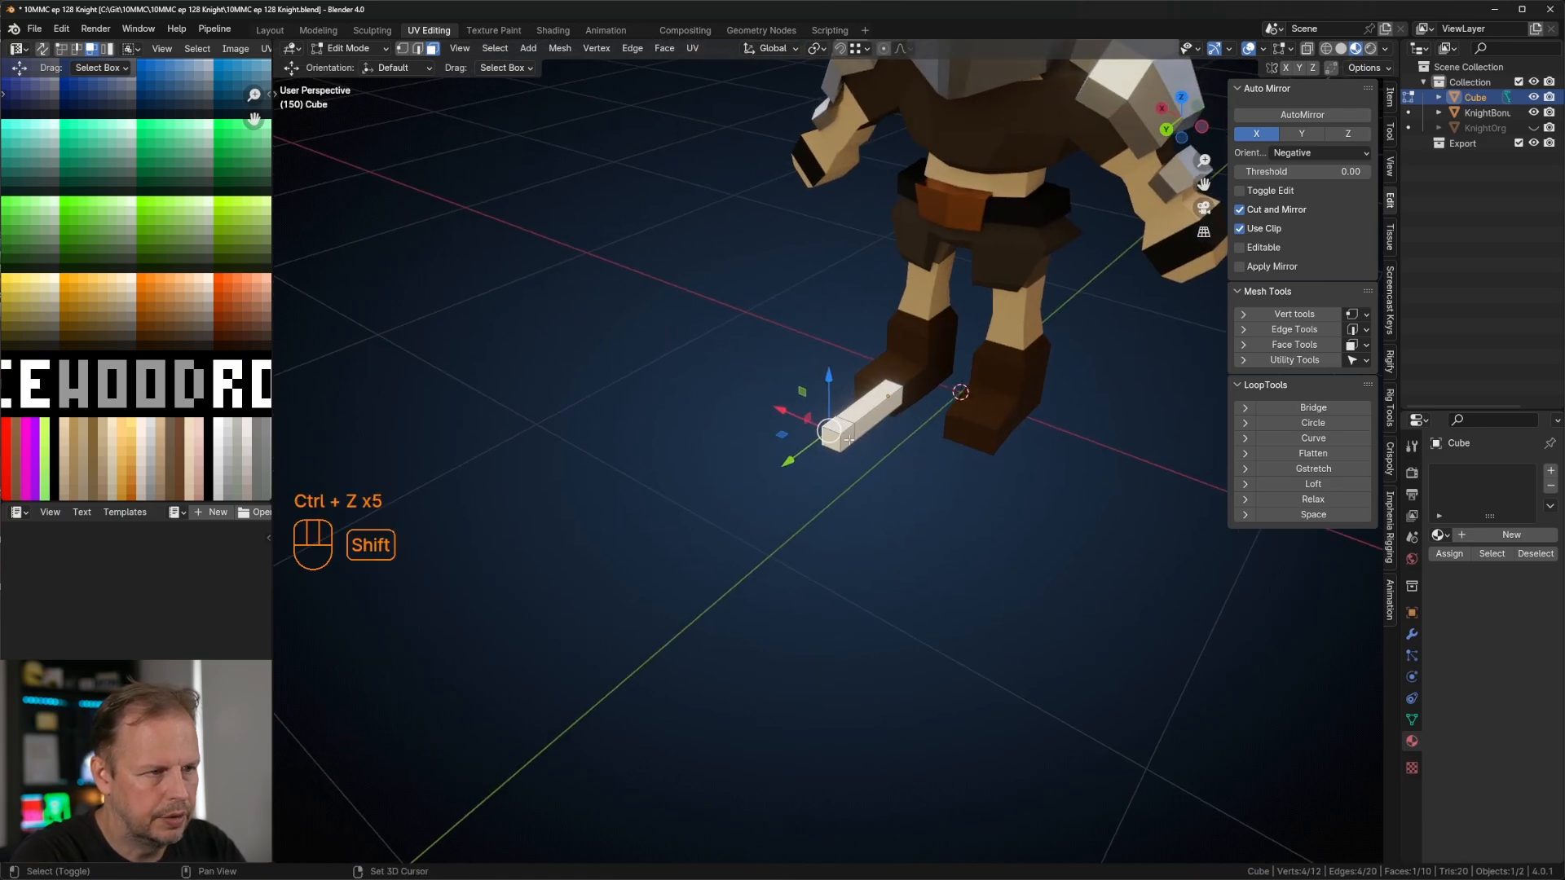
# Step: Extrude both side faces of the grip's end block along their normals with an offset of about -0.119 m as a crossguard
pyautogui.keyDown('shift'); pyautogui.click(848, 440); pyautogui.keyUp('shift')
pyautogui.press('g')
pyautogui.rightClick(913, 454)
pyautogui.hotkey('alt', 'e')
pyautogui.click(916, 455)
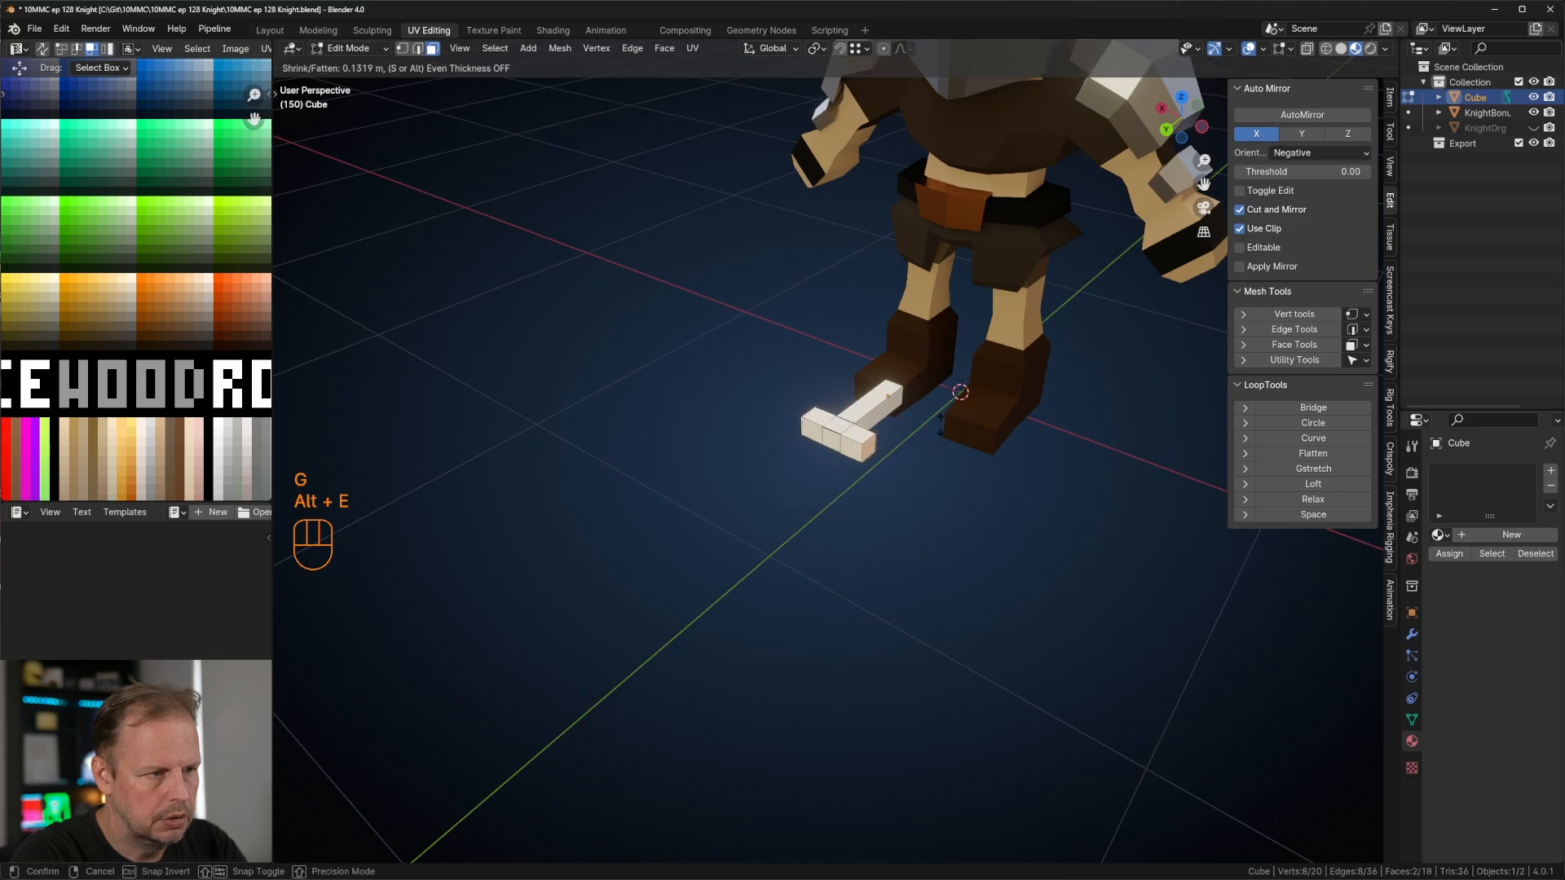
pyautogui.rightClick(935, 459)
pyautogui.hotkey('ctrl', 'z')
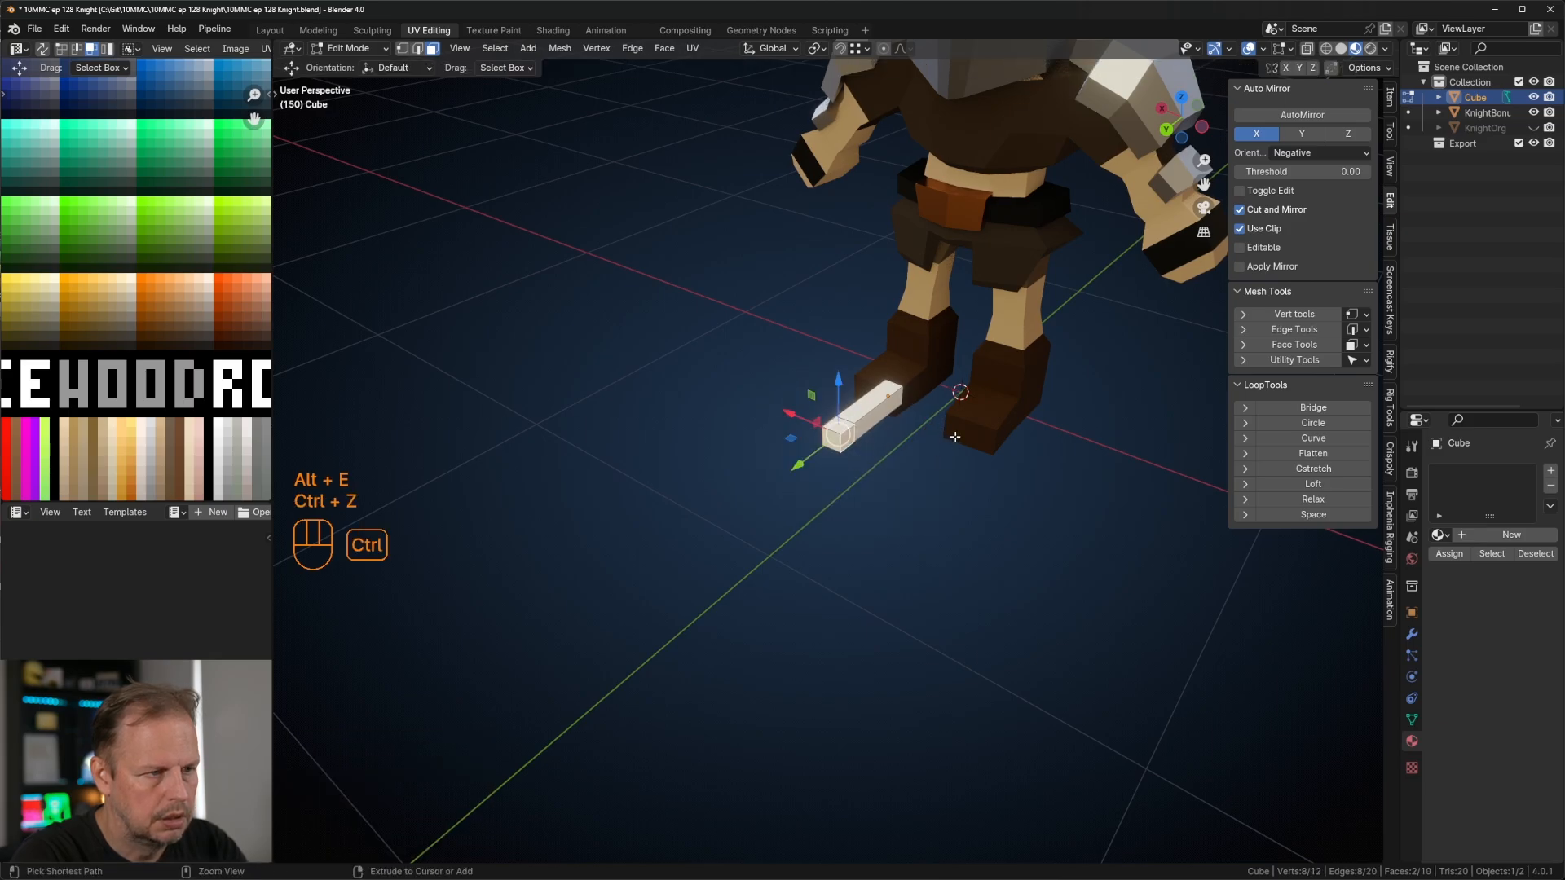
pyautogui.hotkey('alt', 'e')
pyautogui.click(954, 437)
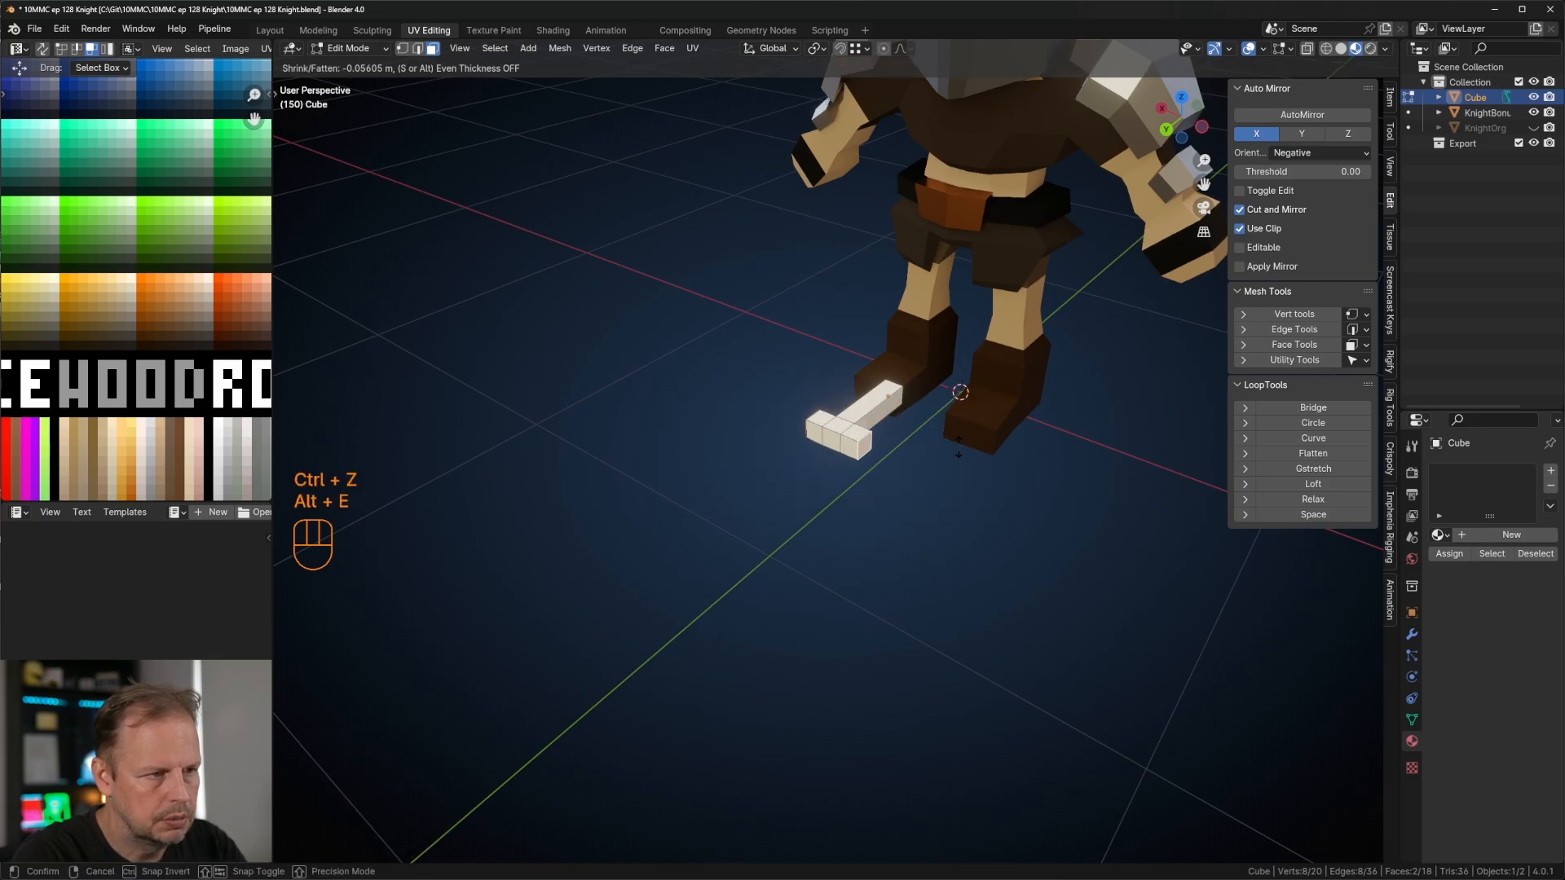
pyautogui.click(959, 458)
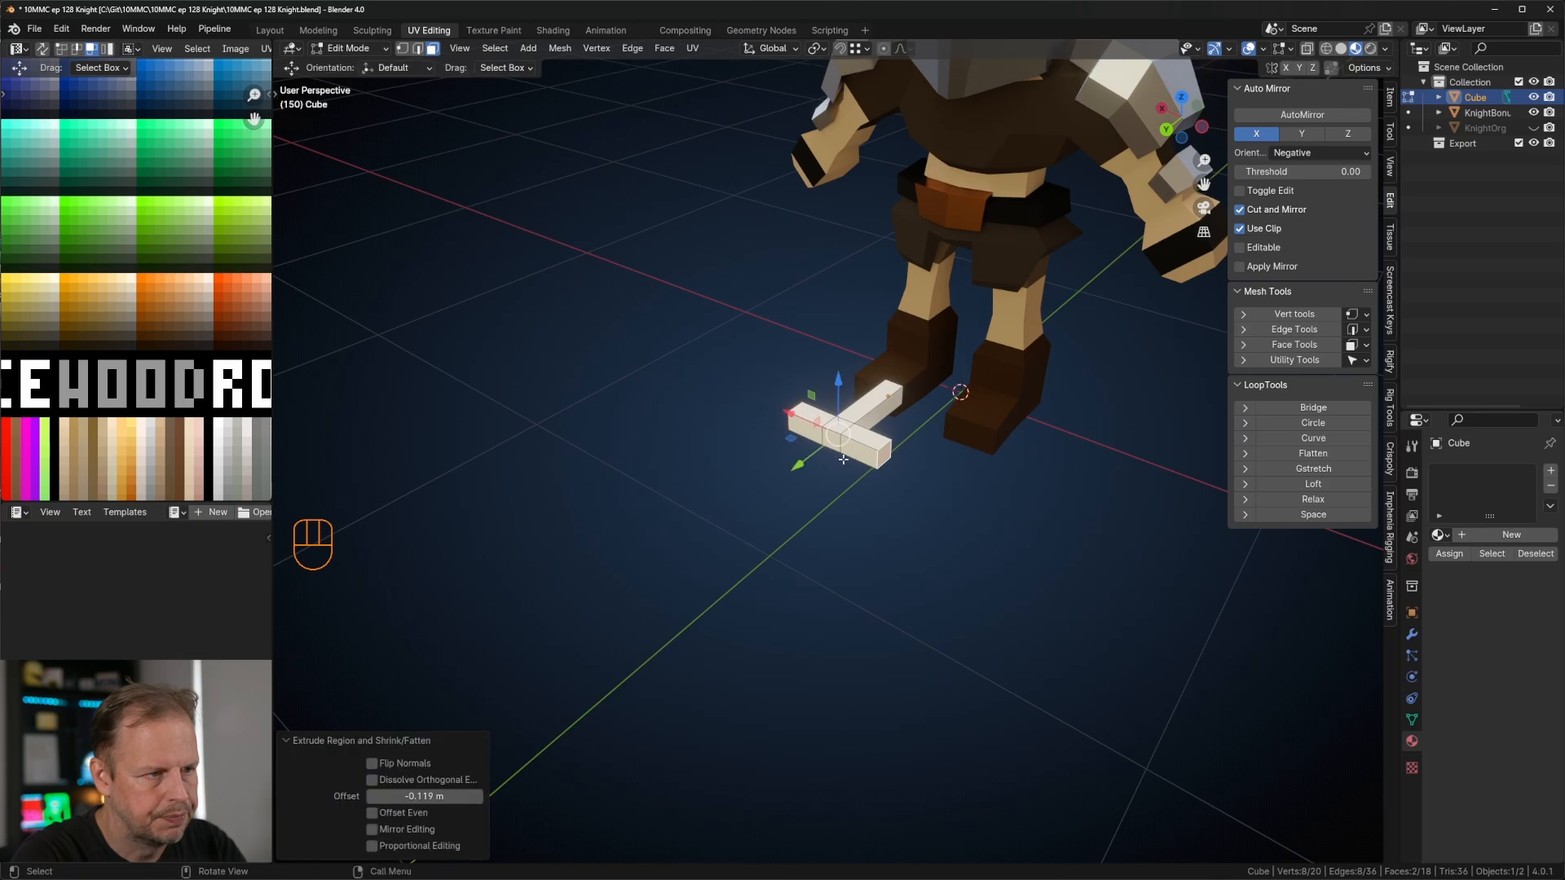
# Step: Widen the crossguard's middle front face by scaling it along X
pyautogui.press('3')
pyautogui.click(835, 439)
pyautogui.press('x')
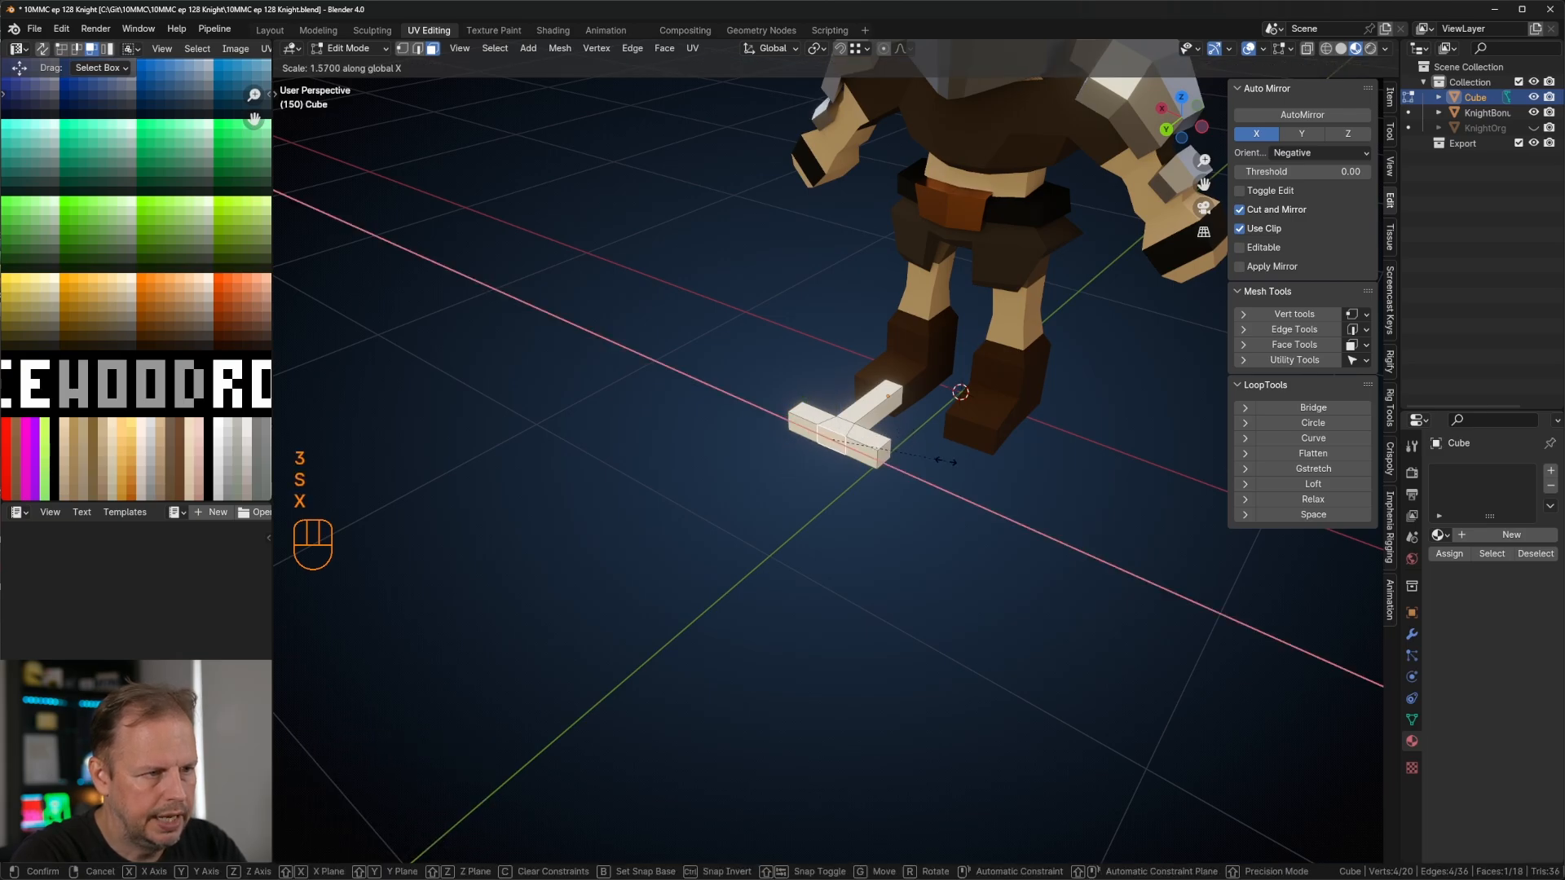
pyautogui.click(986, 477)
# Step: Duplicate the crossguard's middle front face at a slightly smaller scale and extrude the copy into a long blade
pyautogui.scroll(-5, 985, 475)
pyautogui.moveTo(982, 475); pyautogui.dragTo(1035, 393, button='middle')
pyautogui.scroll(4, 1019, 461)
pyautogui.hotkey('shift', 'd')
pyautogui.press('s')
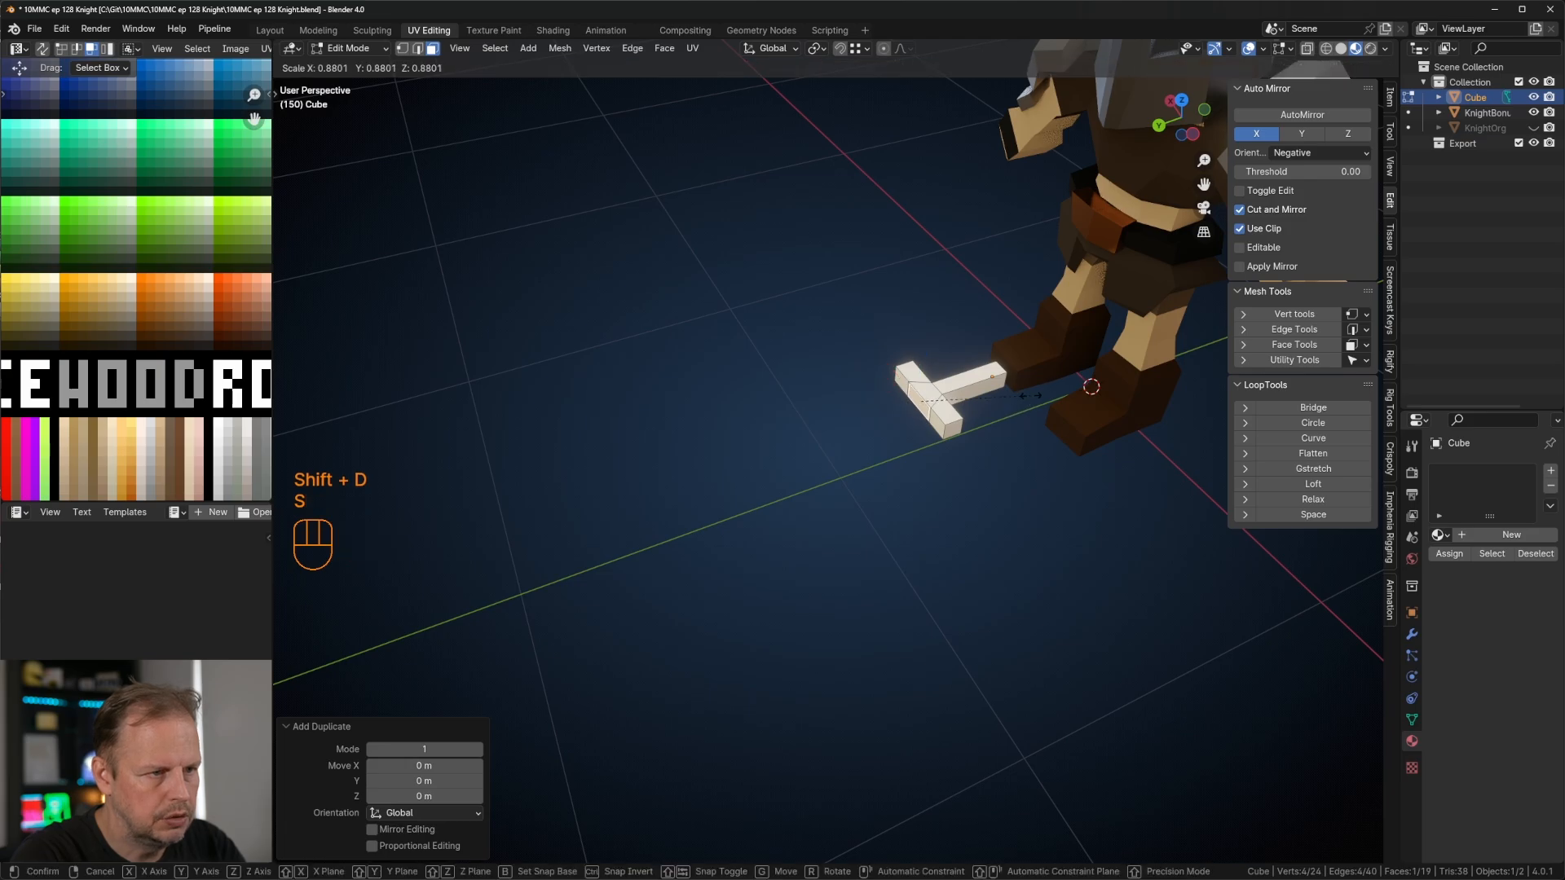
pyautogui.click(1003, 401)
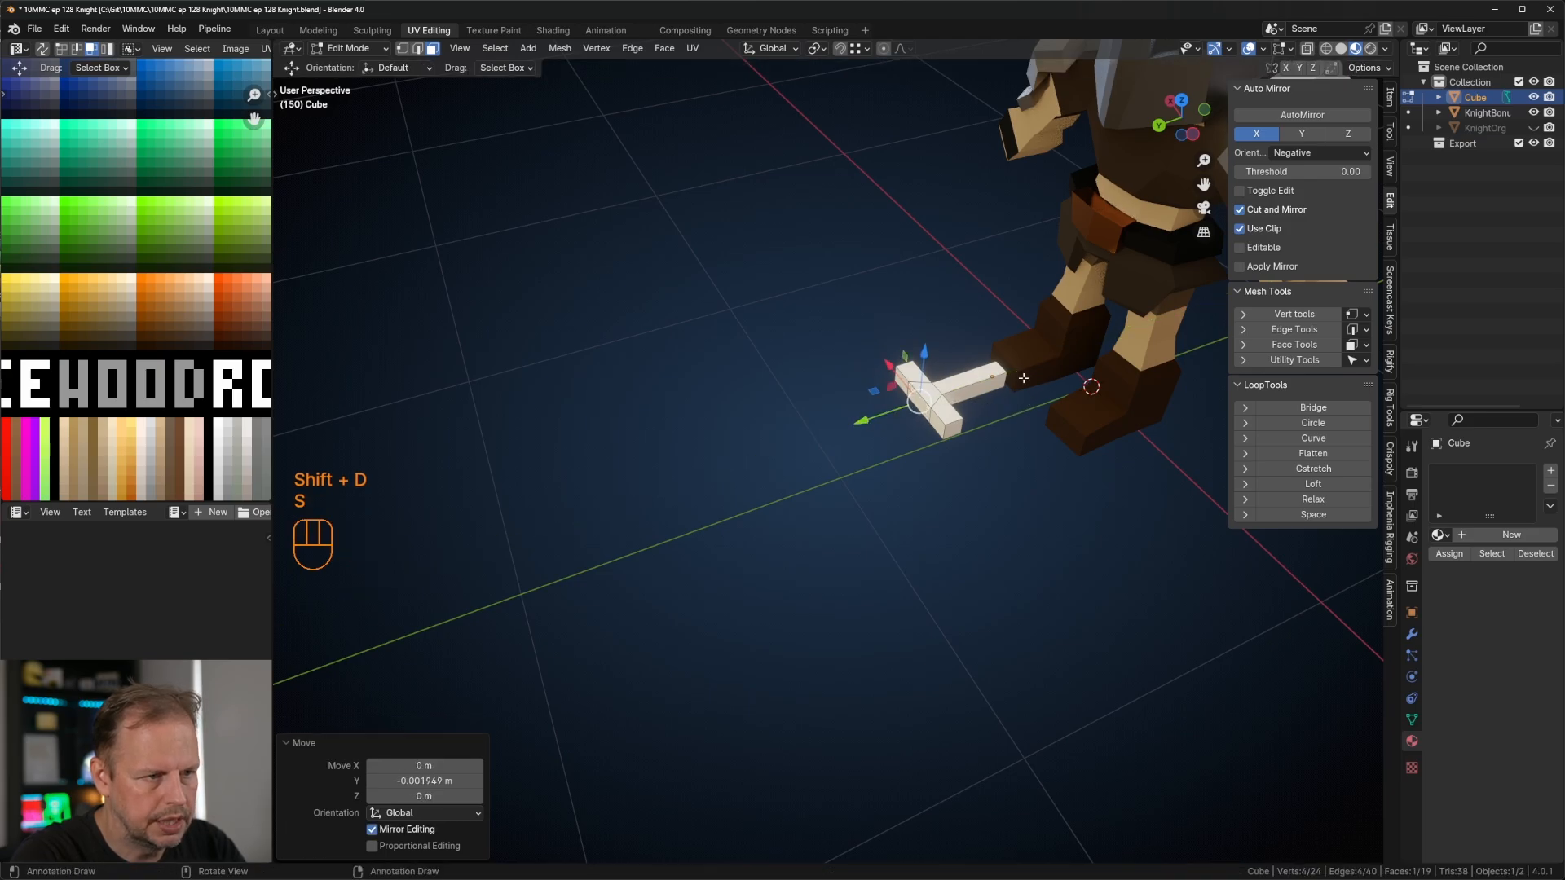
pyautogui.press('e')
pyautogui.click(745, 472)
# Step: Extrude the blade's end face by about 0.085 m and scale it to 0 in X to form a pointed tip
pyautogui.moveTo(839, 448); pyautogui.dragTo(899, 431, button='middle')
pyautogui.press('e')
pyautogui.click(959, 429)
pyautogui.press('s')
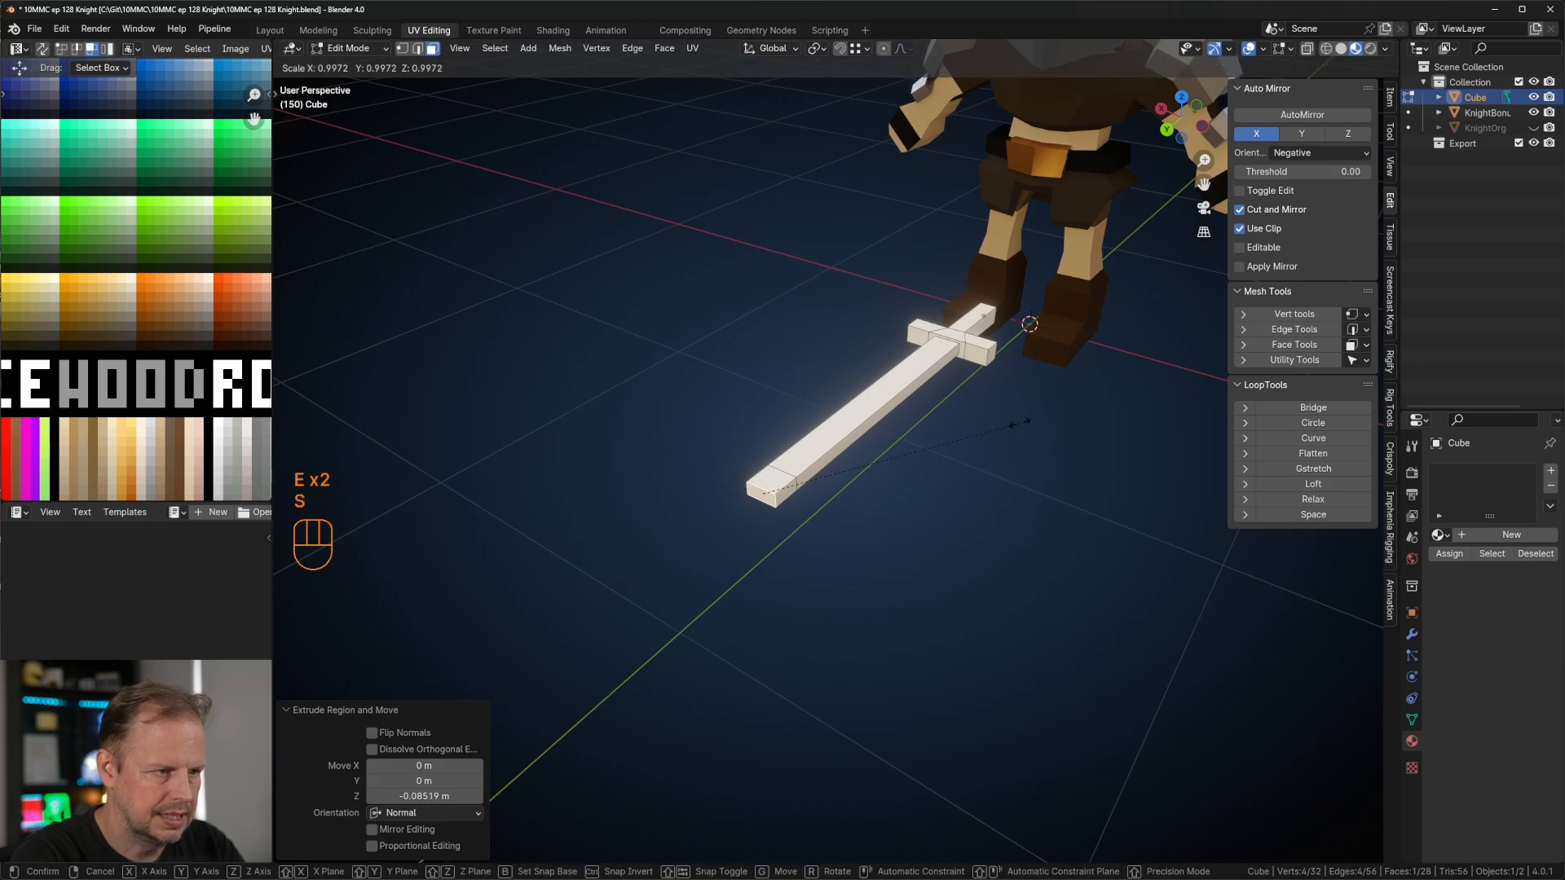
pyautogui.press('x')
pyautogui.press('0')
pyautogui.press('Return')
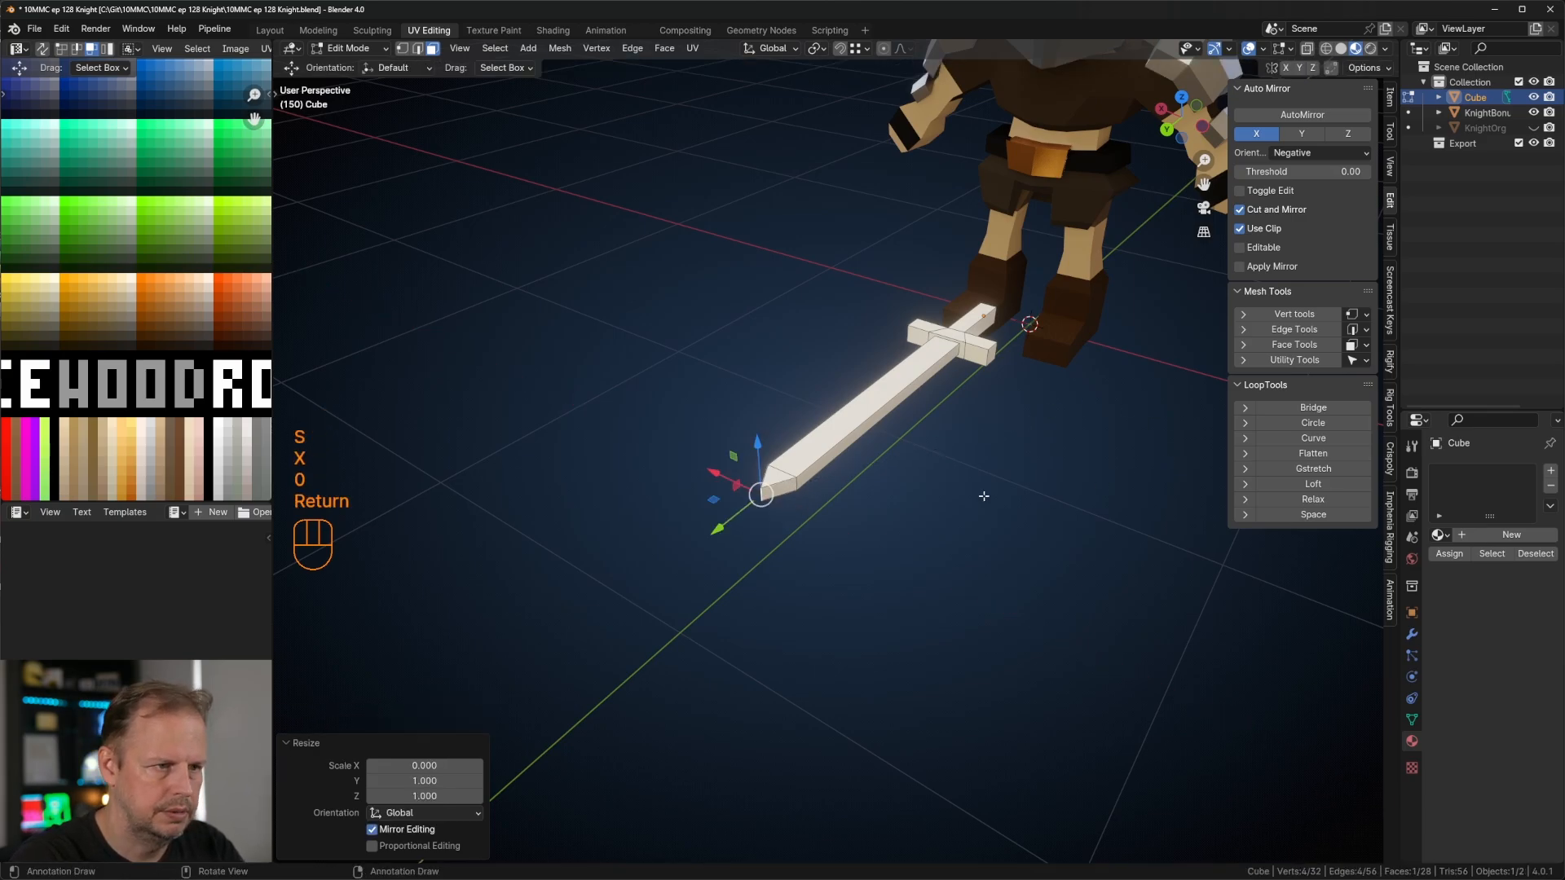
# Step: Select the linked blade geometry and scale it by about 1.731 along X
pyautogui.moveTo(848, 493); pyautogui.dragTo(831, 490, button='middle')
pyautogui.press('l')
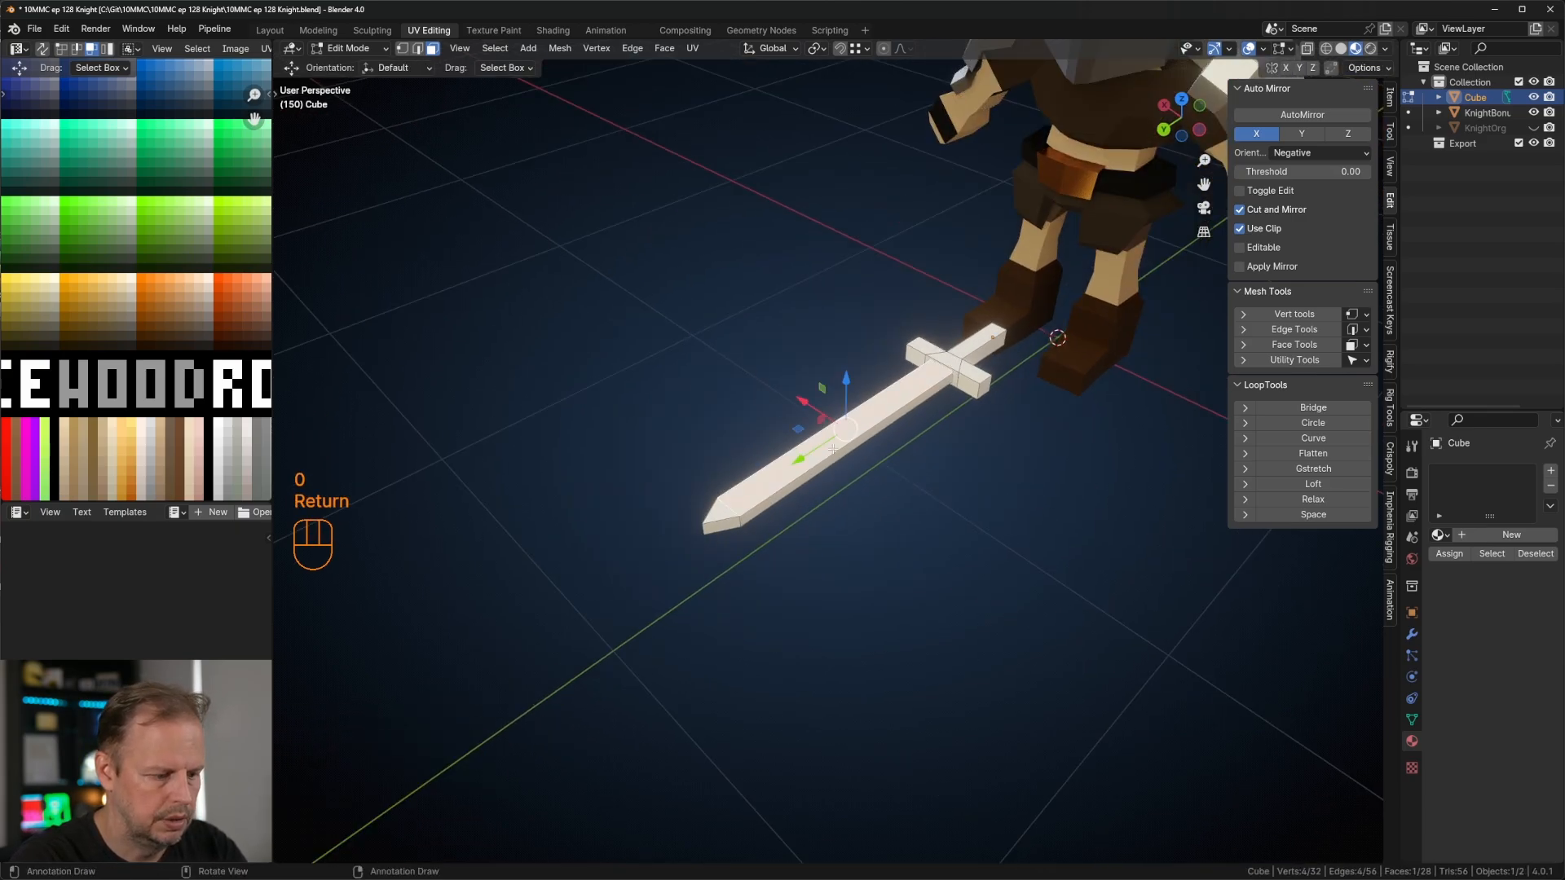
pyautogui.press('s')
pyautogui.press('x')
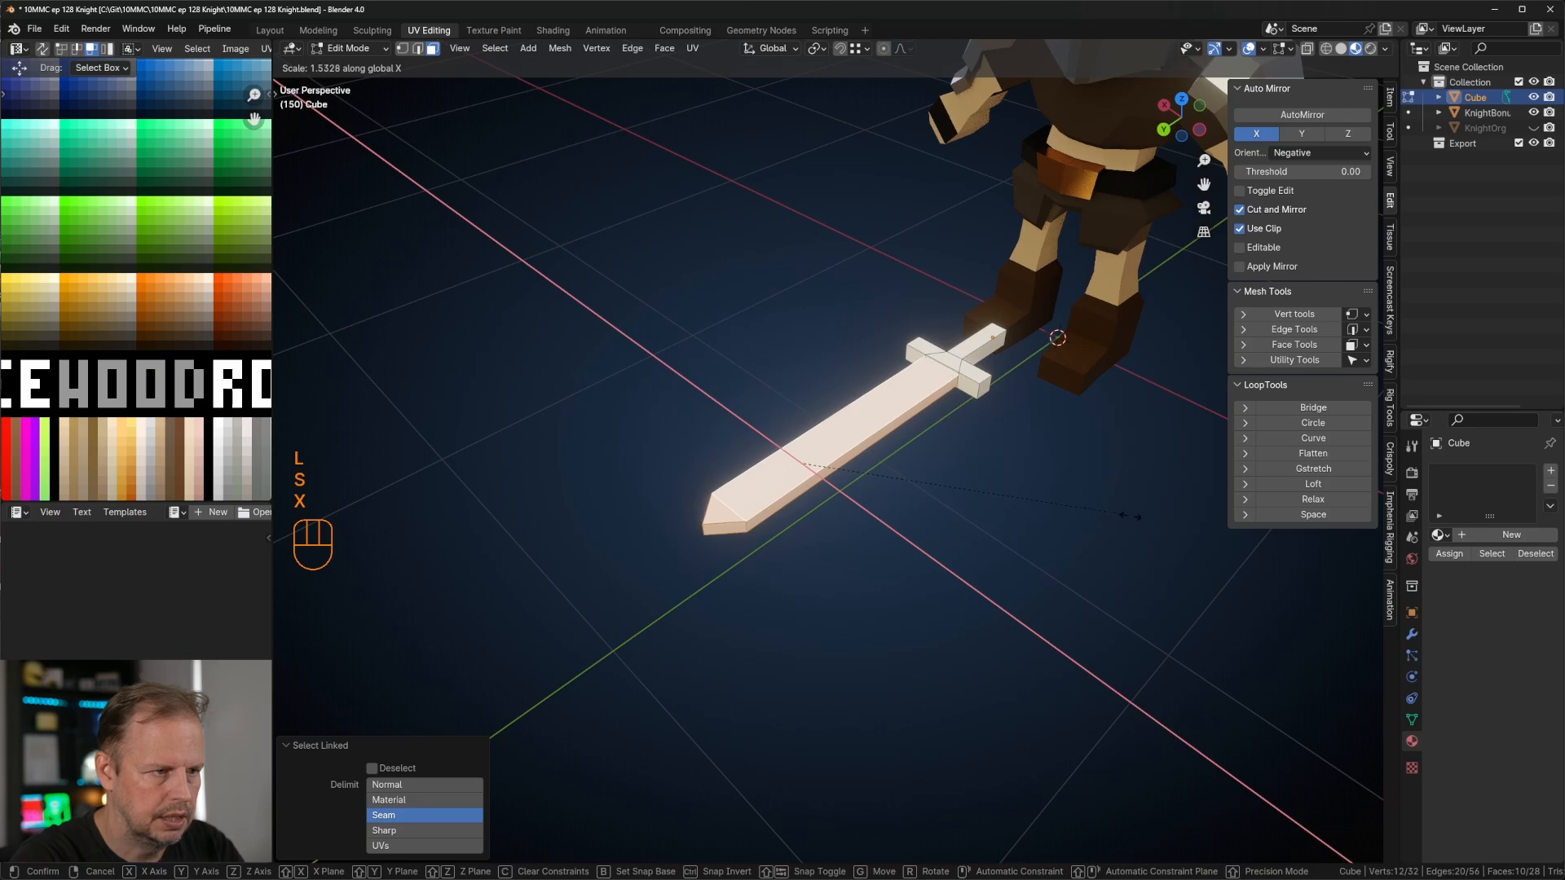
pyautogui.click(1167, 536)
# Step: Cut a centred edge loop lengthwise around the blade through its tip
pyautogui.moveTo(1059, 522); pyautogui.dragTo(853, 483, button='middle')
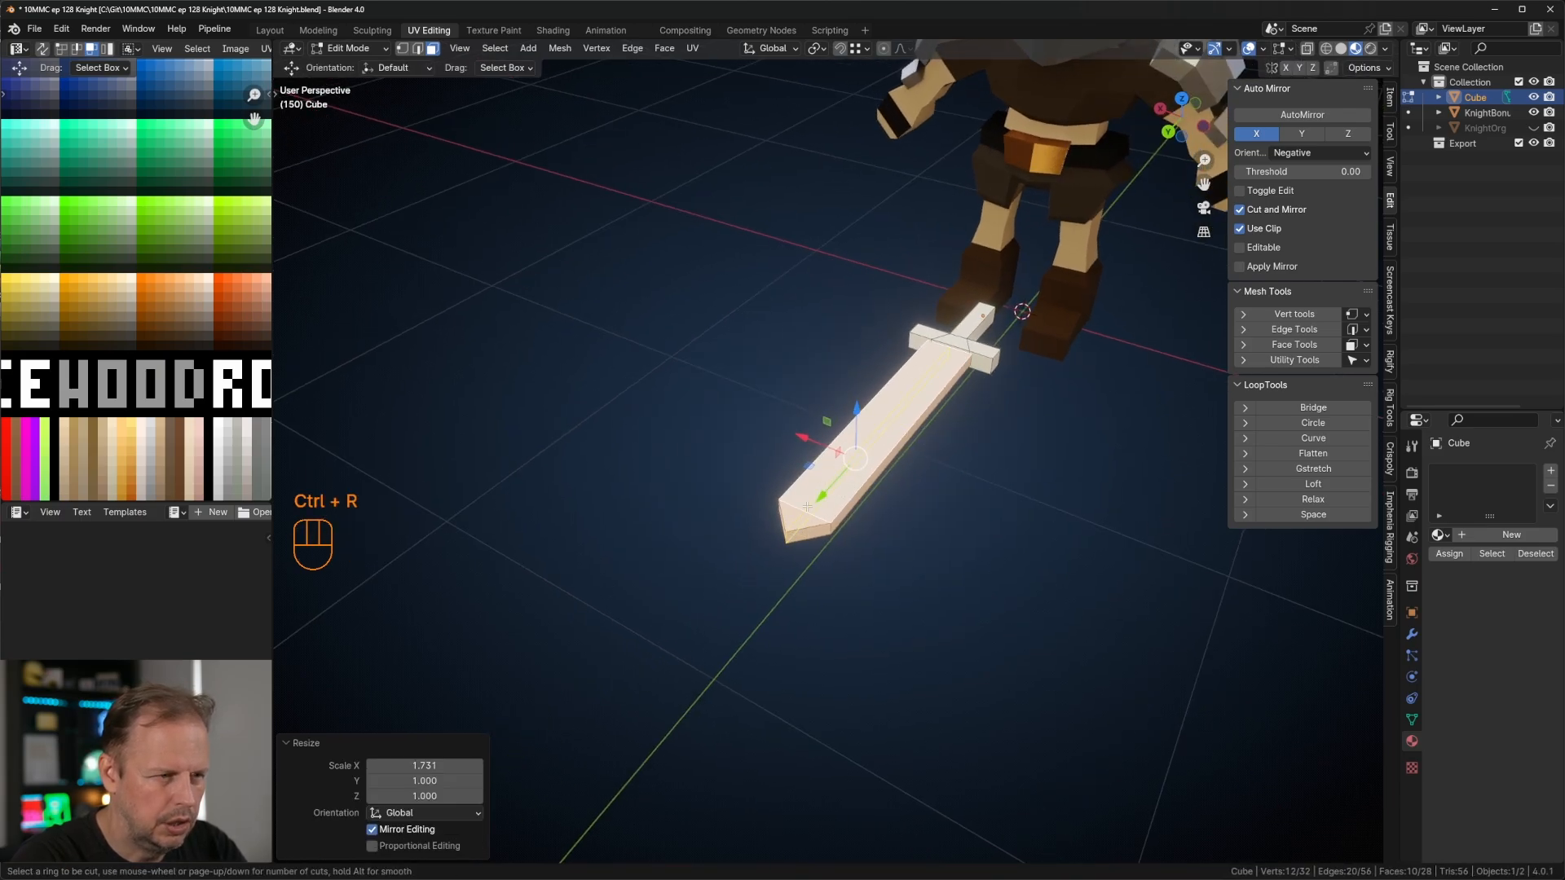
pyautogui.click(807, 506)
pyautogui.rightClick(807, 507)
# Step: Sharpen the blade's edges by scaling its two long side faces to 0 in Z
pyautogui.press('3')
pyautogui.moveTo(932, 480); pyautogui.dragTo(955, 302, button='middle')
pyautogui.keyDown('shift'); pyautogui.click(1057, 359); pyautogui.keyUp('shift')
pyautogui.press('s')
pyautogui.press('z')
pyautogui.press('0')
pyautogui.press('Return')
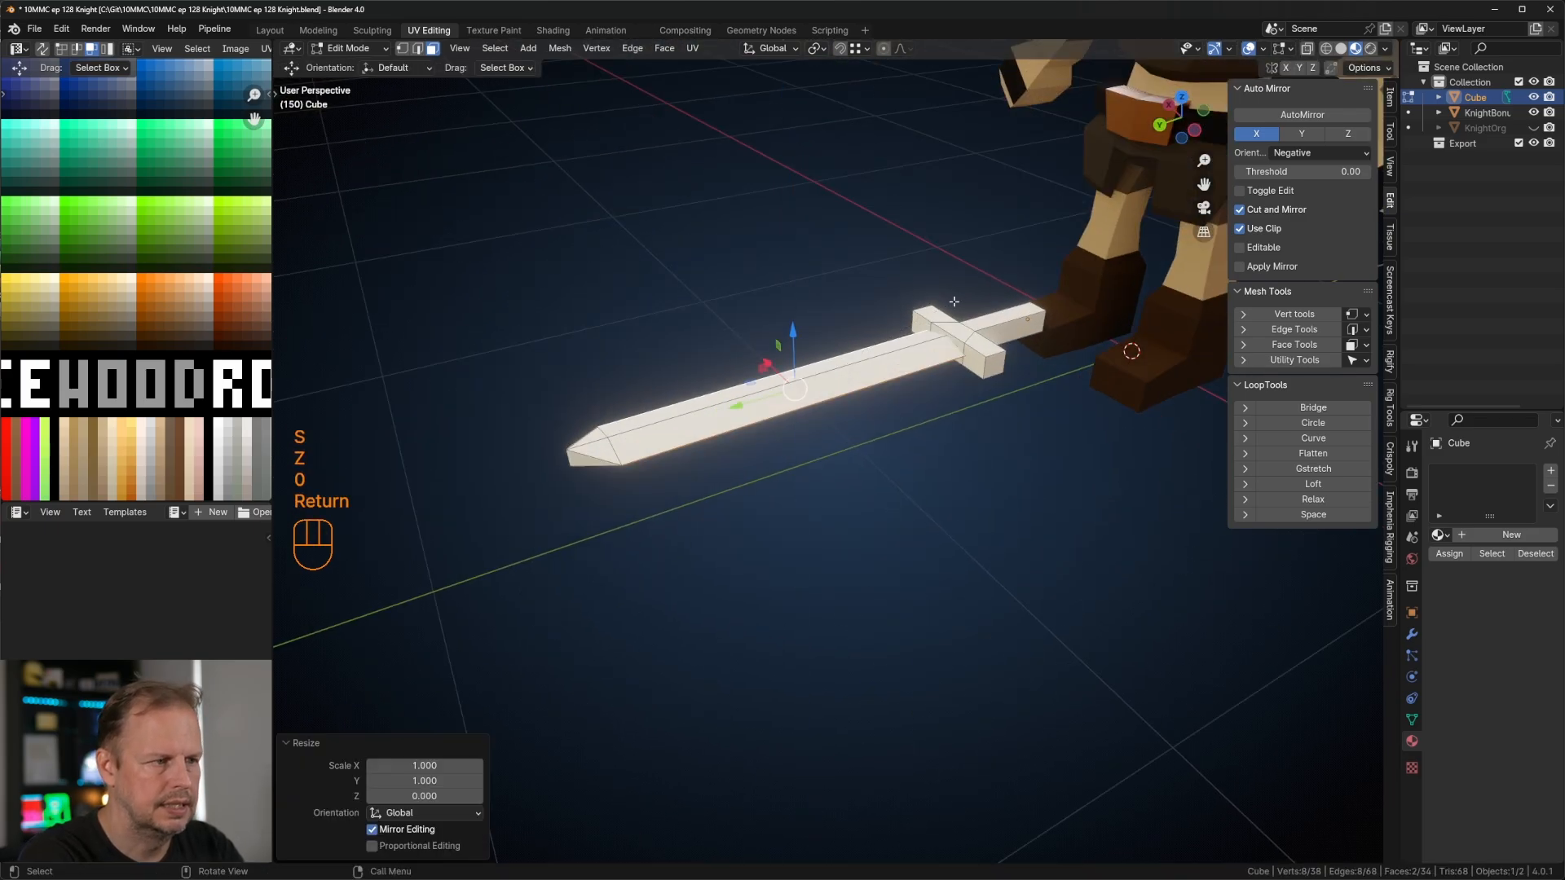
# Step: Box-select the vertices at the blade's tip and flatten them to a single height with a Z scale of 0
pyautogui.moveTo(705, 302); pyautogui.dragTo(868, 398, button='middle')
pyautogui.press('2')
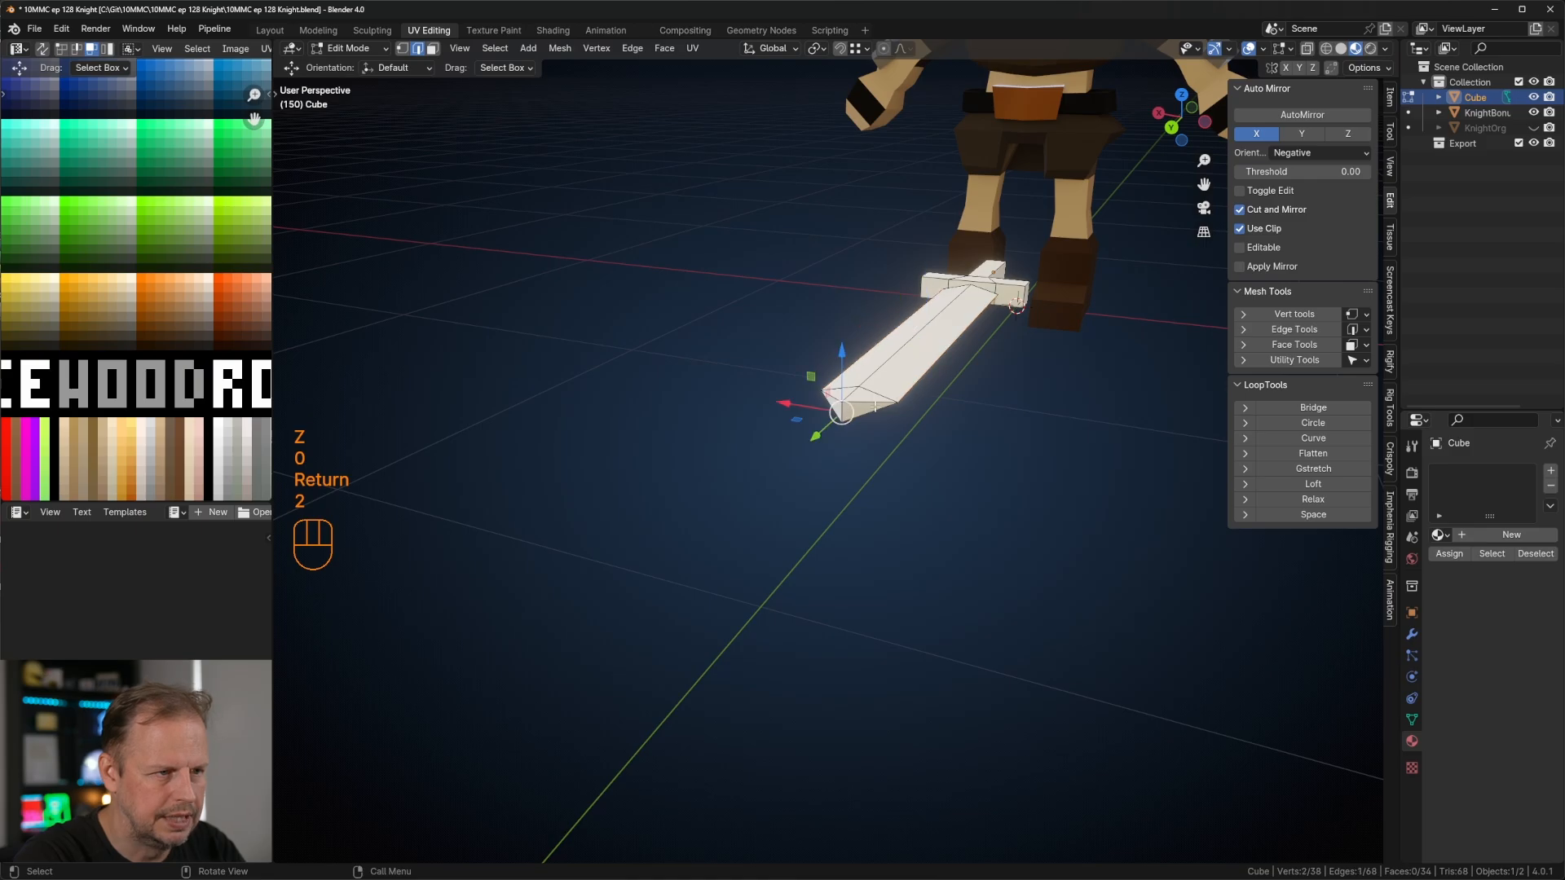
pyautogui.scroll(5, 875, 407)
pyautogui.press('a')
pyautogui.press('a')
pyautogui.press('b')
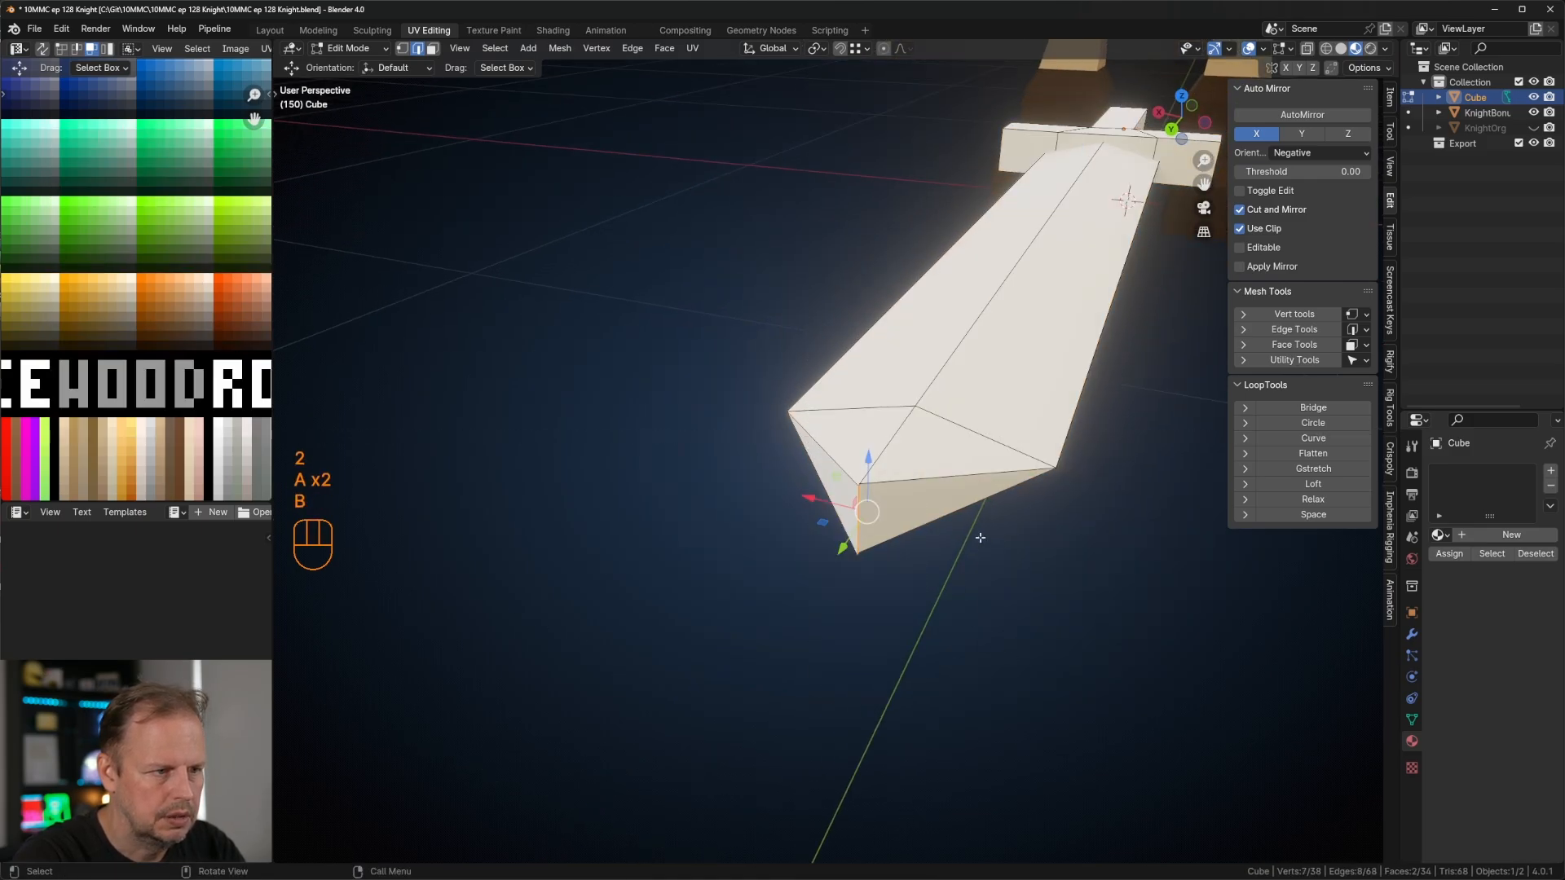
pyautogui.press('a')
pyautogui.press('a')
pyautogui.press('b')
pyautogui.moveTo(814, 489); pyautogui.dragTo(942, 664)
pyautogui.press('s')
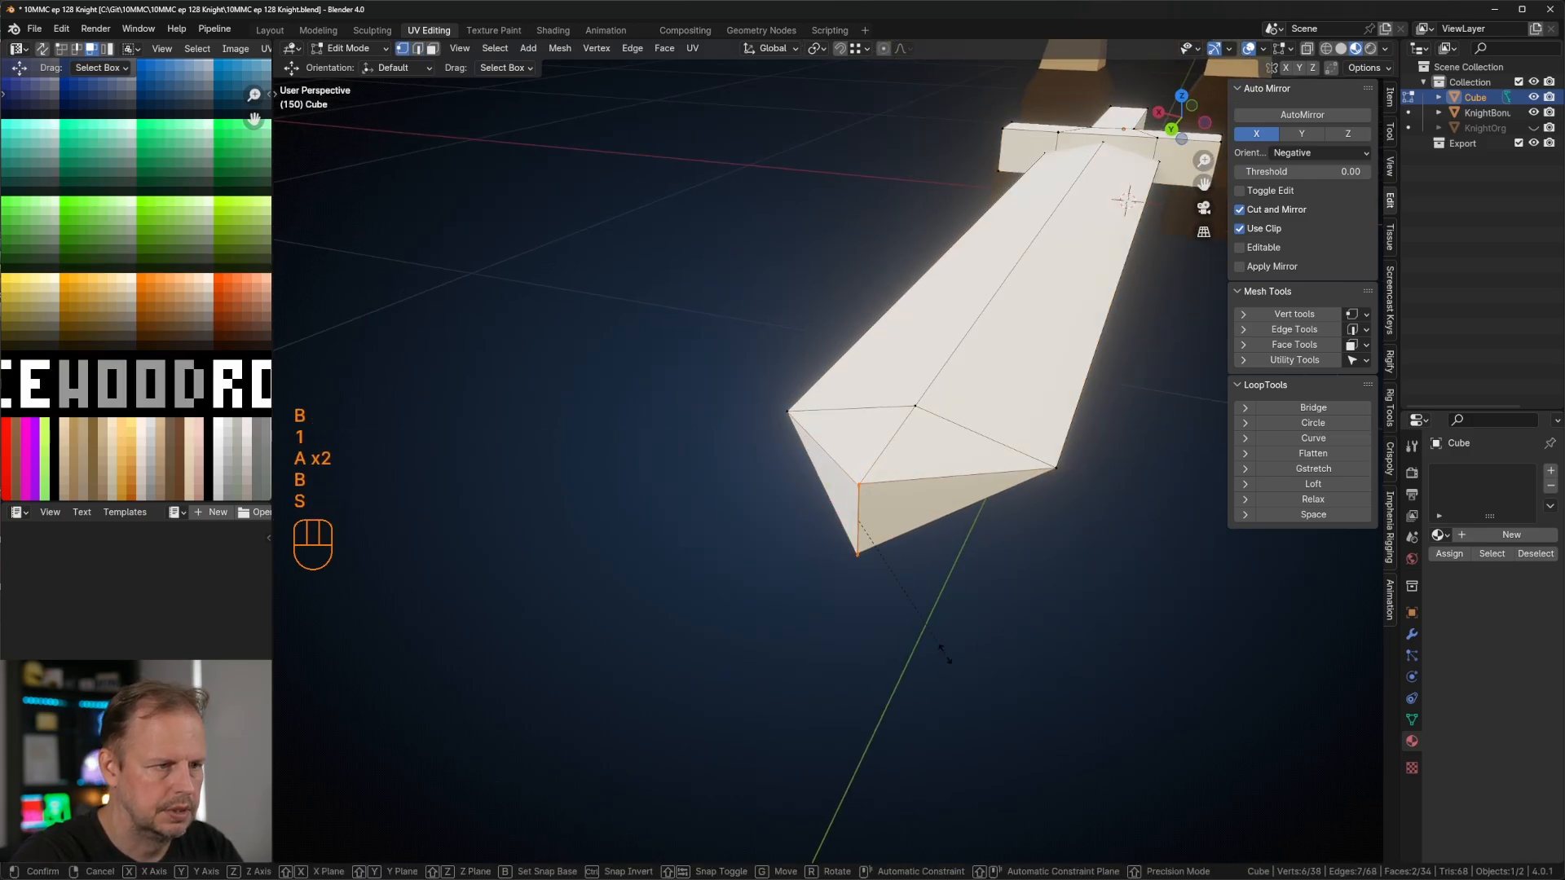
pyautogui.press('z')
pyautogui.press('0')
pyautogui.press('Return')
# Step: Cut one edge loop across the blade towards the tip at a factor of about -0.589
pyautogui.scroll(-5, 943, 653)
pyautogui.moveTo(943, 653); pyautogui.dragTo(782, 526, button='middle')
pyautogui.press('Tab')
pyautogui.press('Tab')
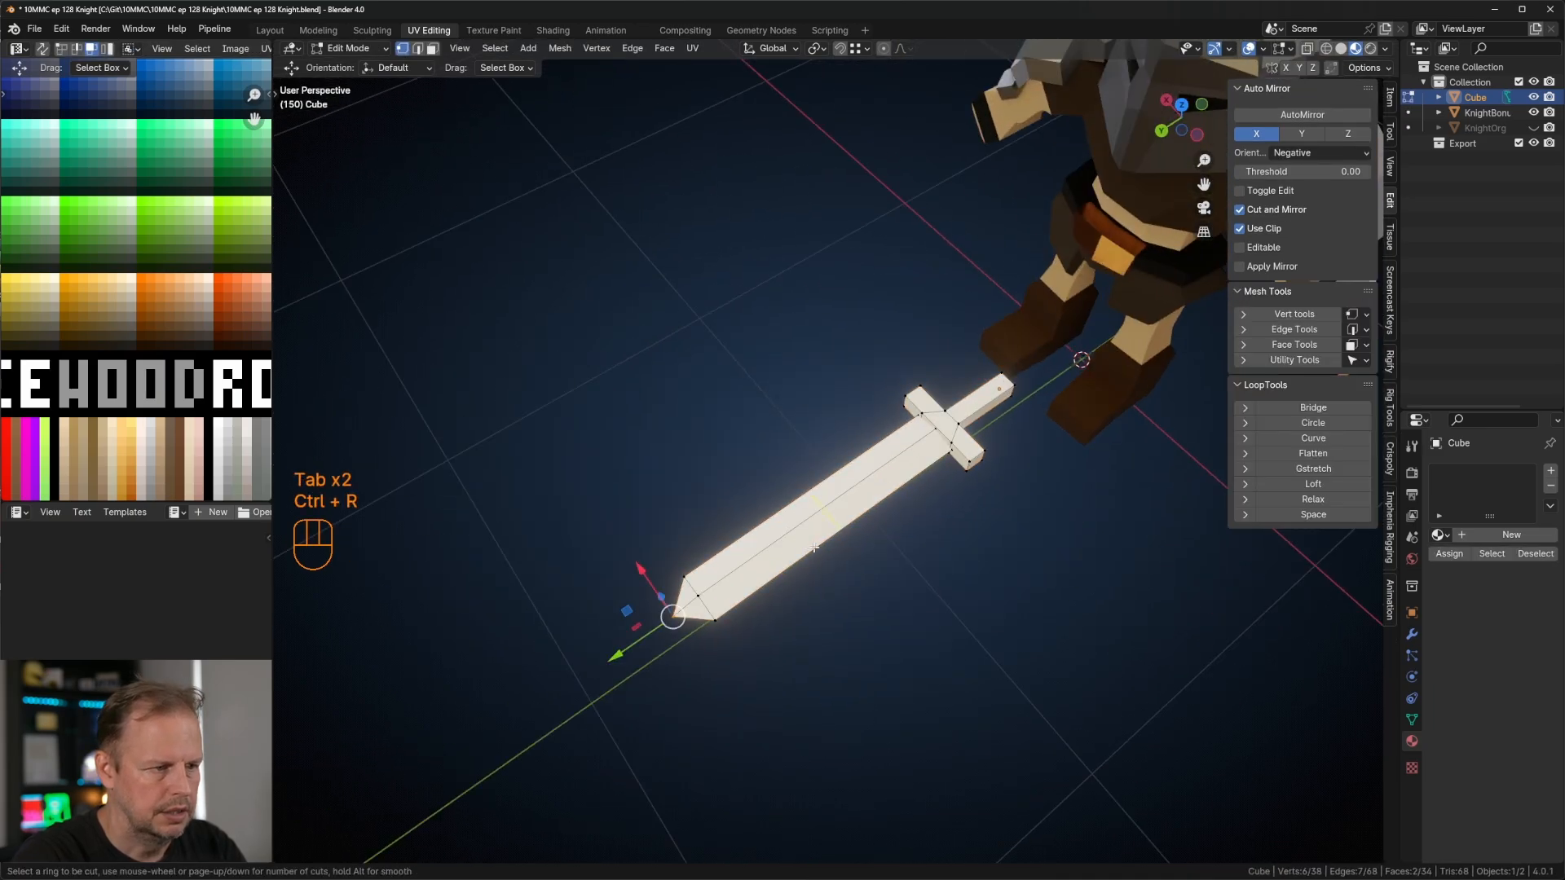
pyautogui.click(815, 548)
pyautogui.click(787, 532)
# Step: Scale the new blade loop wider along X to broaden the sword near its tip, and return to Object Mode
pyautogui.press('s')
pyautogui.press('x')
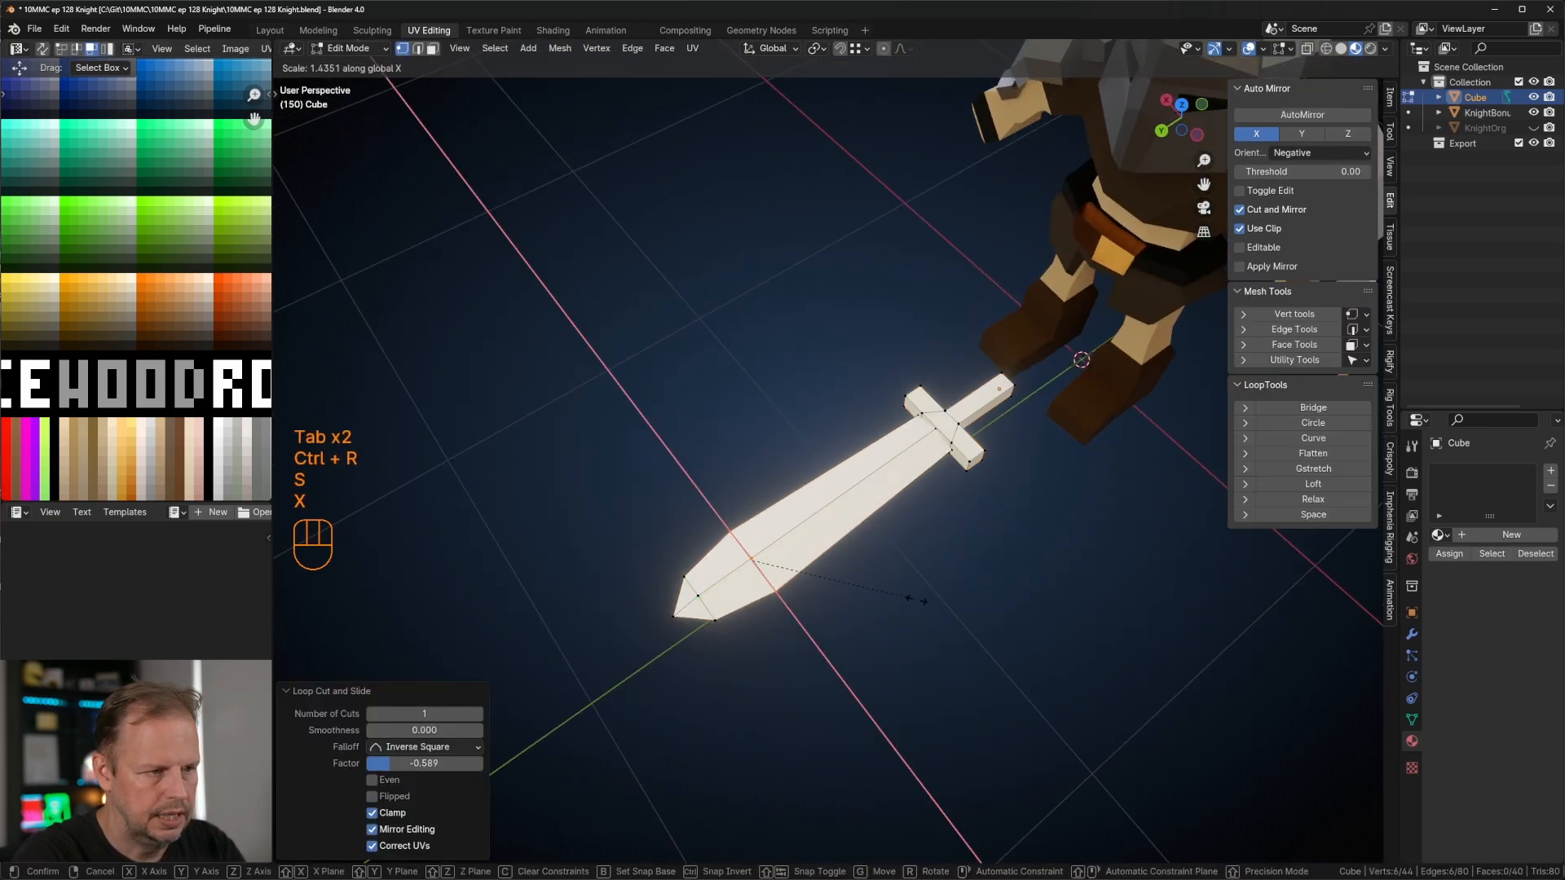
pyautogui.click(931, 606)
pyautogui.moveTo(1033, 588); pyautogui.dragTo(926, 562, button='middle')
pyautogui.press('Tab')
pyautogui.scroll(-5, 925, 562)
pyautogui.scroll(5, 922, 559)
pyautogui.press('Tab')
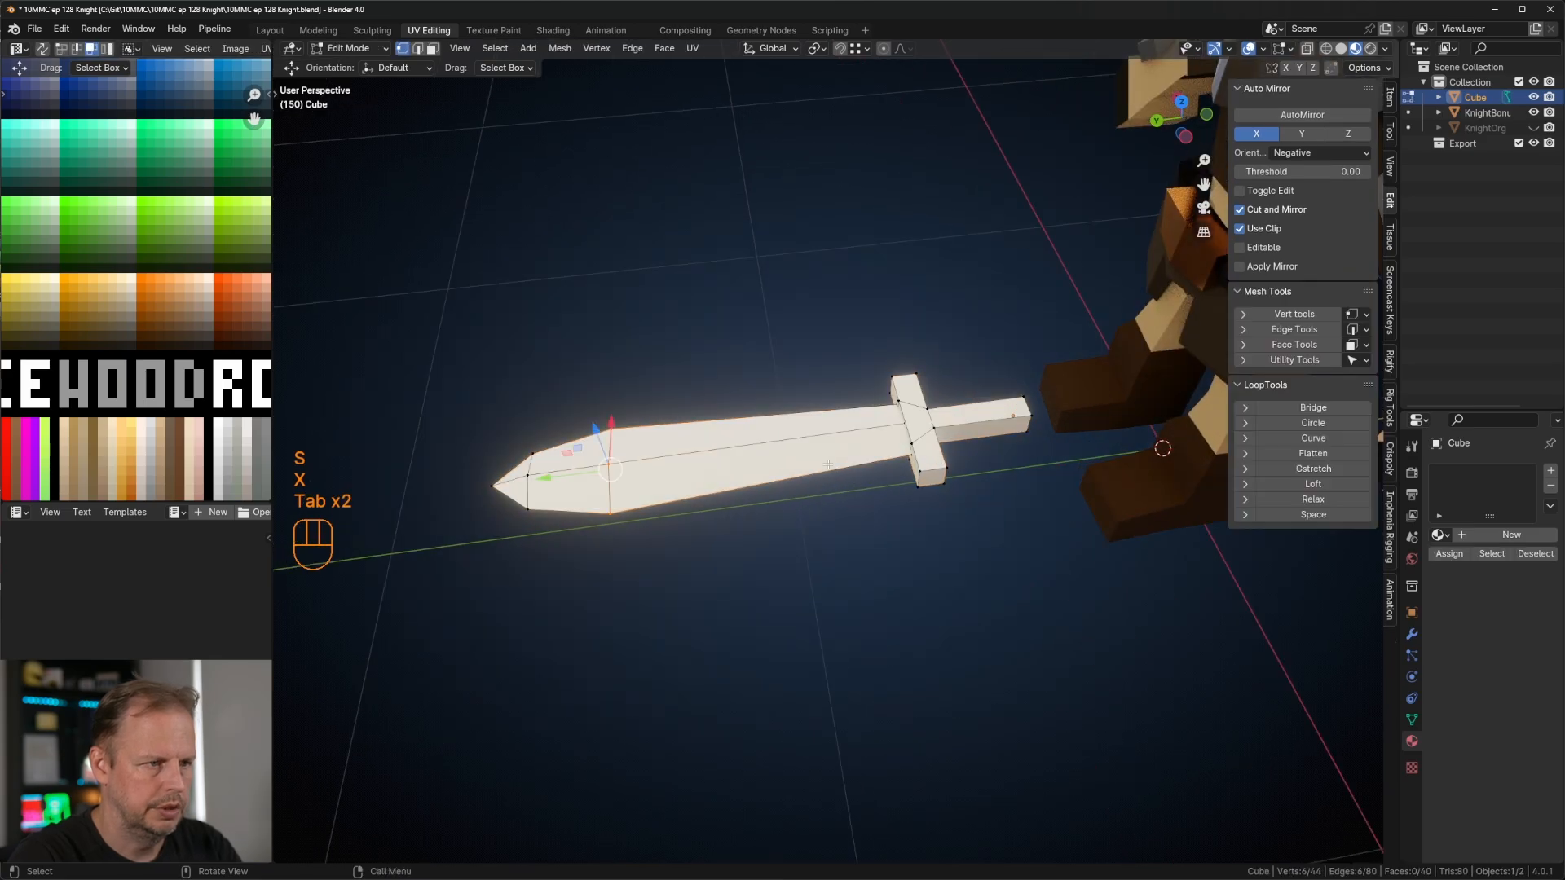
pyautogui.press('Tab')
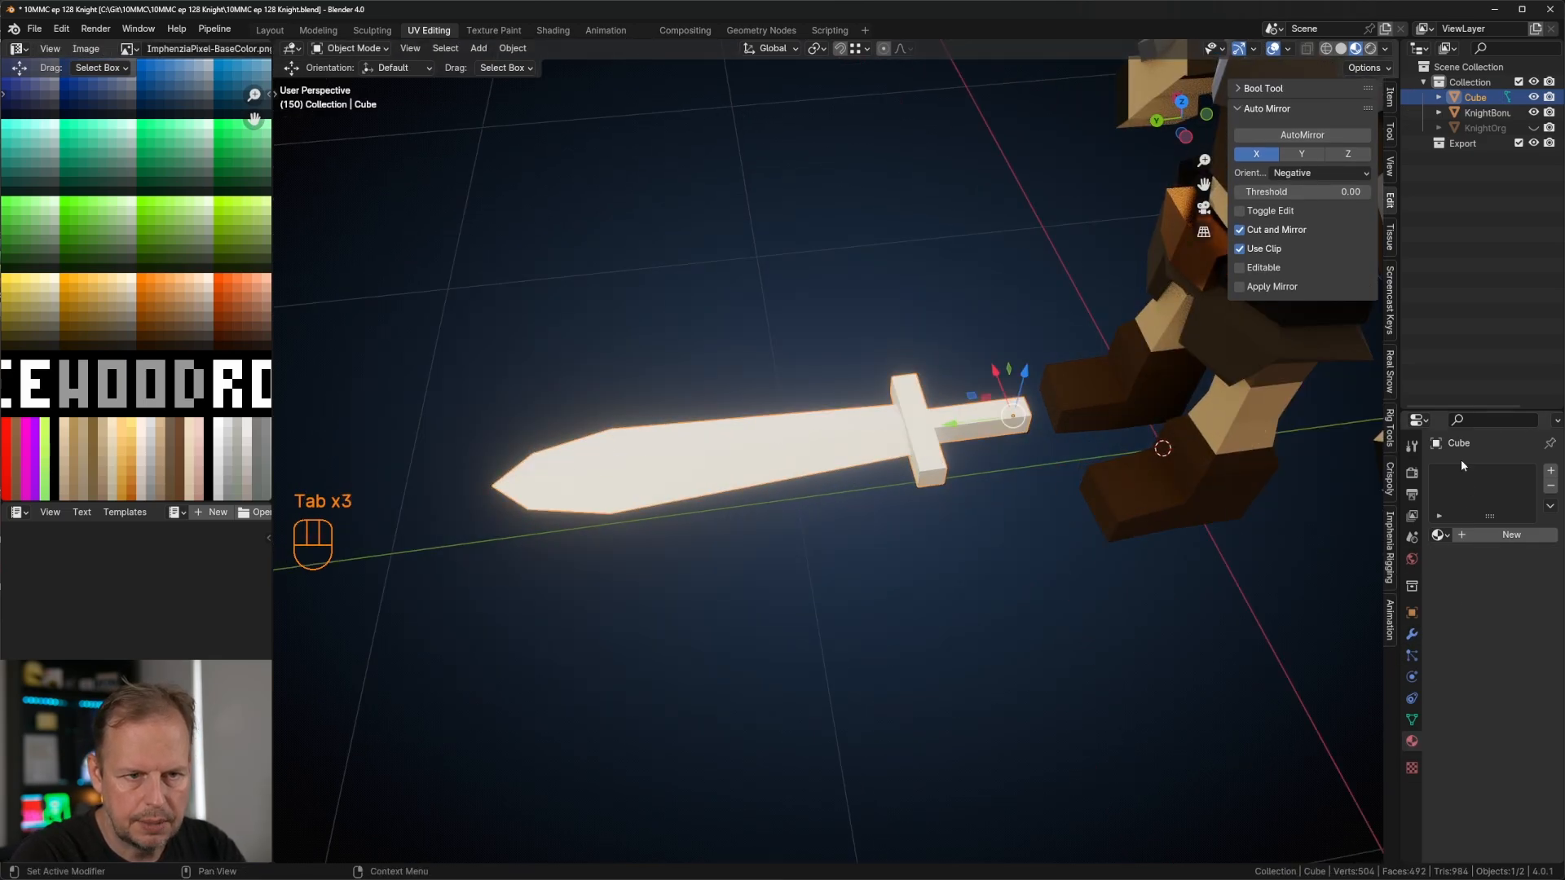
# Step: Assign the ImphenziaPixPal material to the sword and collapse all its UVs to a single point with a scale of 0
pyautogui.click(1441, 534)
pyautogui.click(1318, 558)
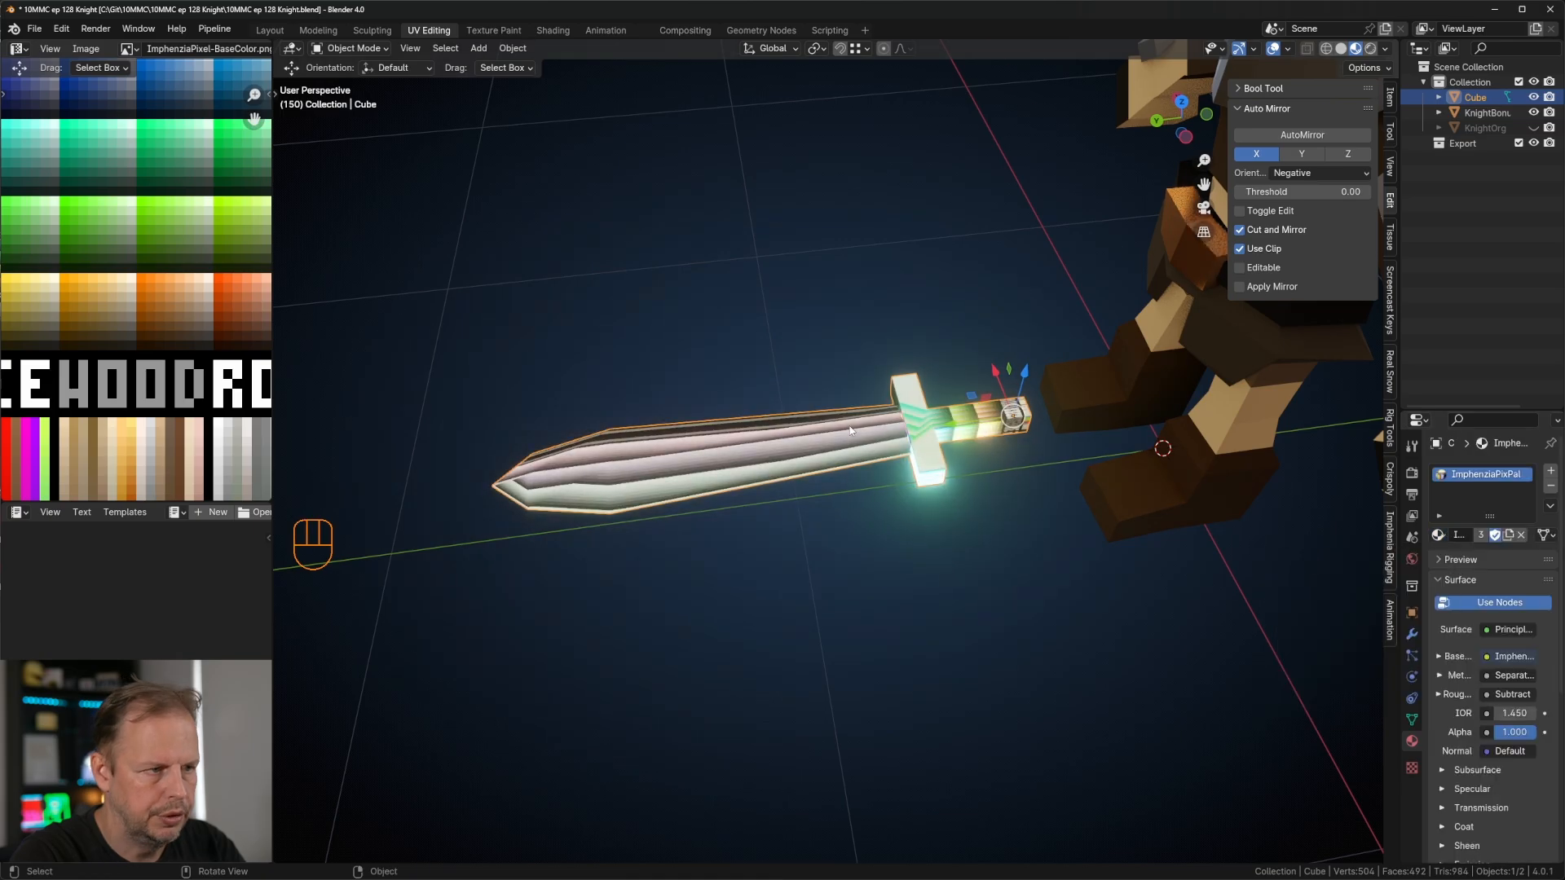
pyautogui.press('Tab')
pyautogui.press('a')
pyautogui.moveTo(601, 332); pyautogui.dragTo(489, 326, button='middle')
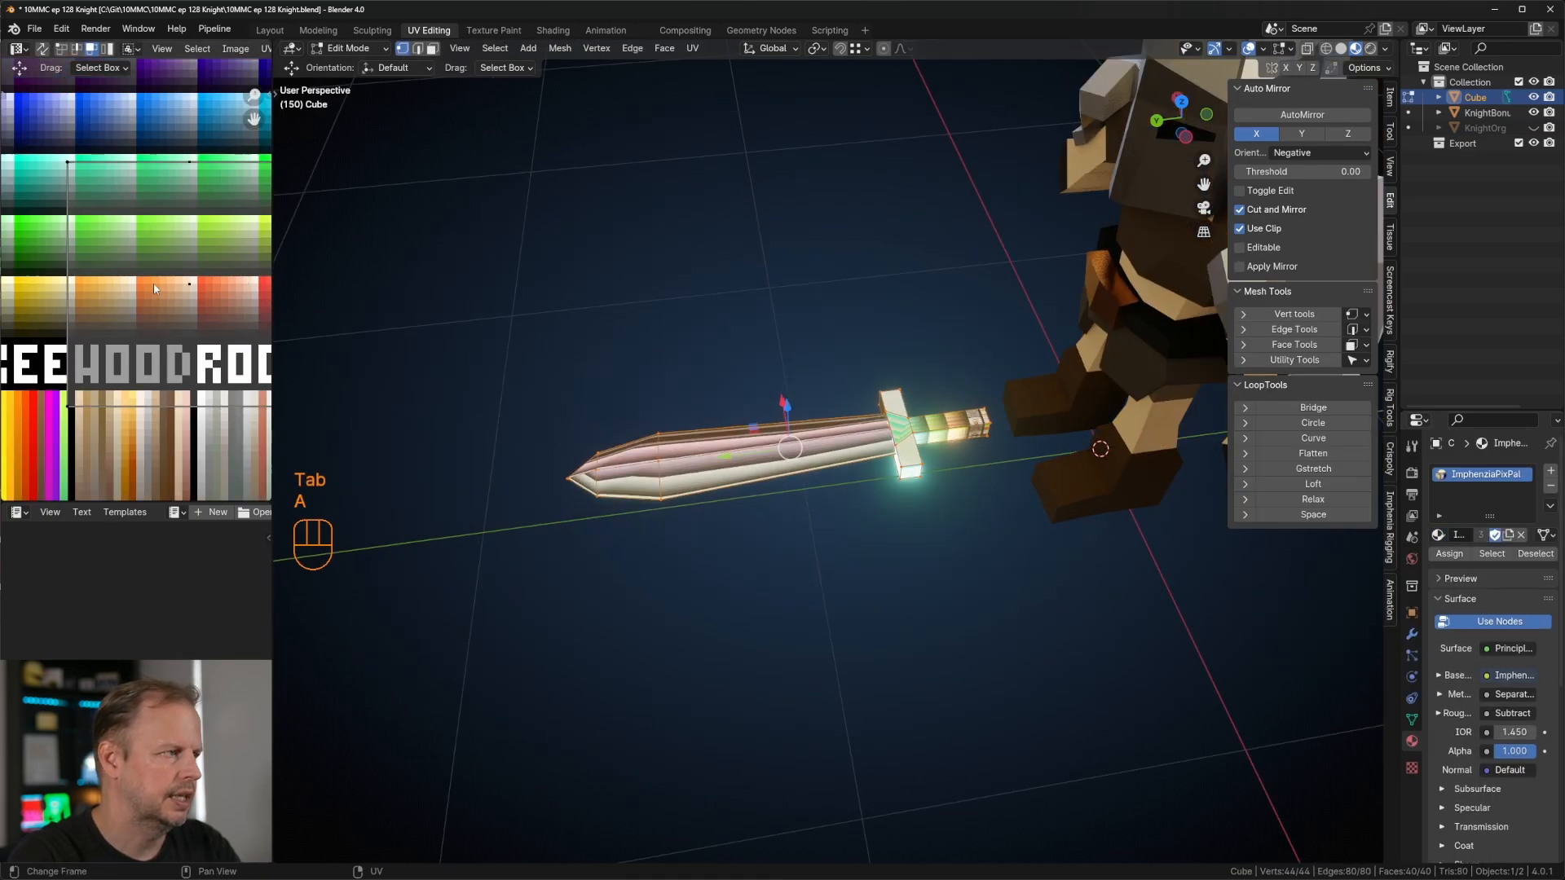
pyautogui.press('a')
pyautogui.press('0')
pyautogui.press('Return')
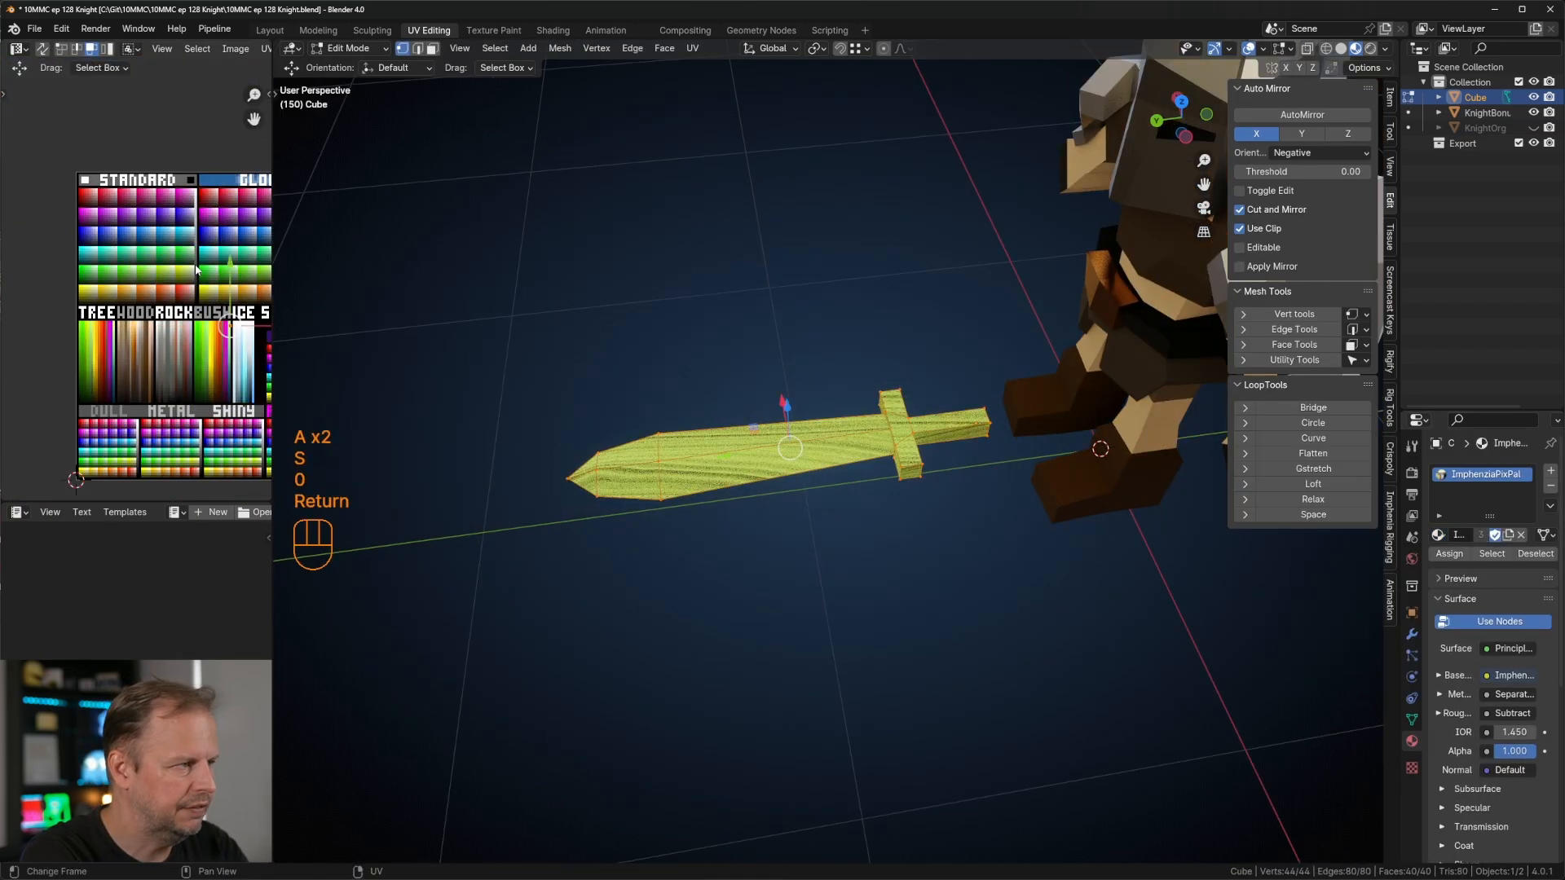
# Step: Colour the sword as polished metal by moving its collapsed UVs onto the grey strip of the SHINY palette section
pyautogui.scroll(2, 163, 273)
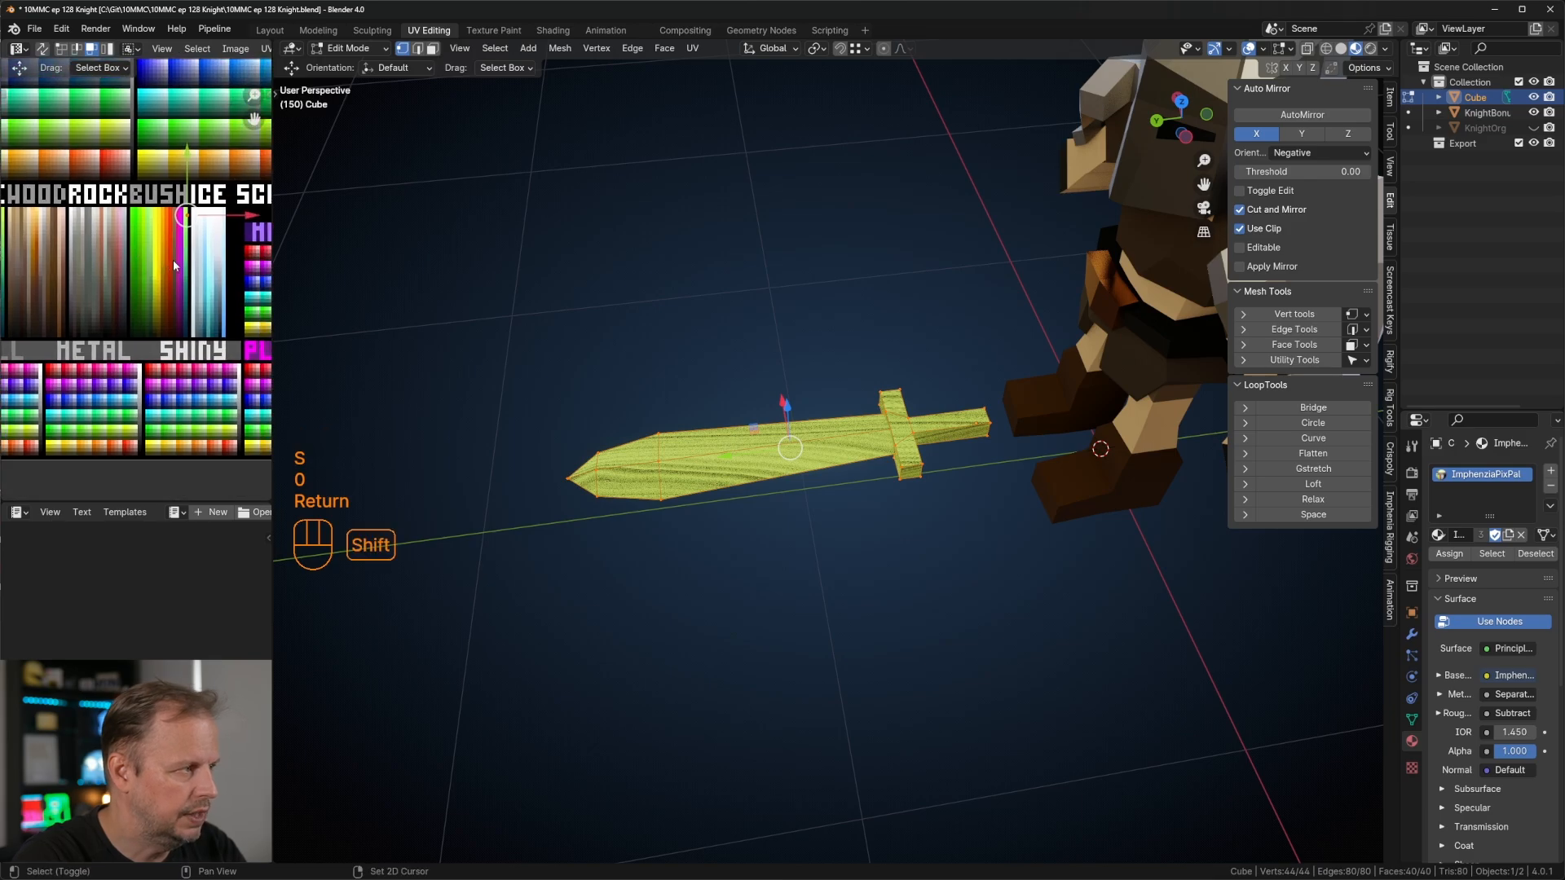
pyautogui.press('g')
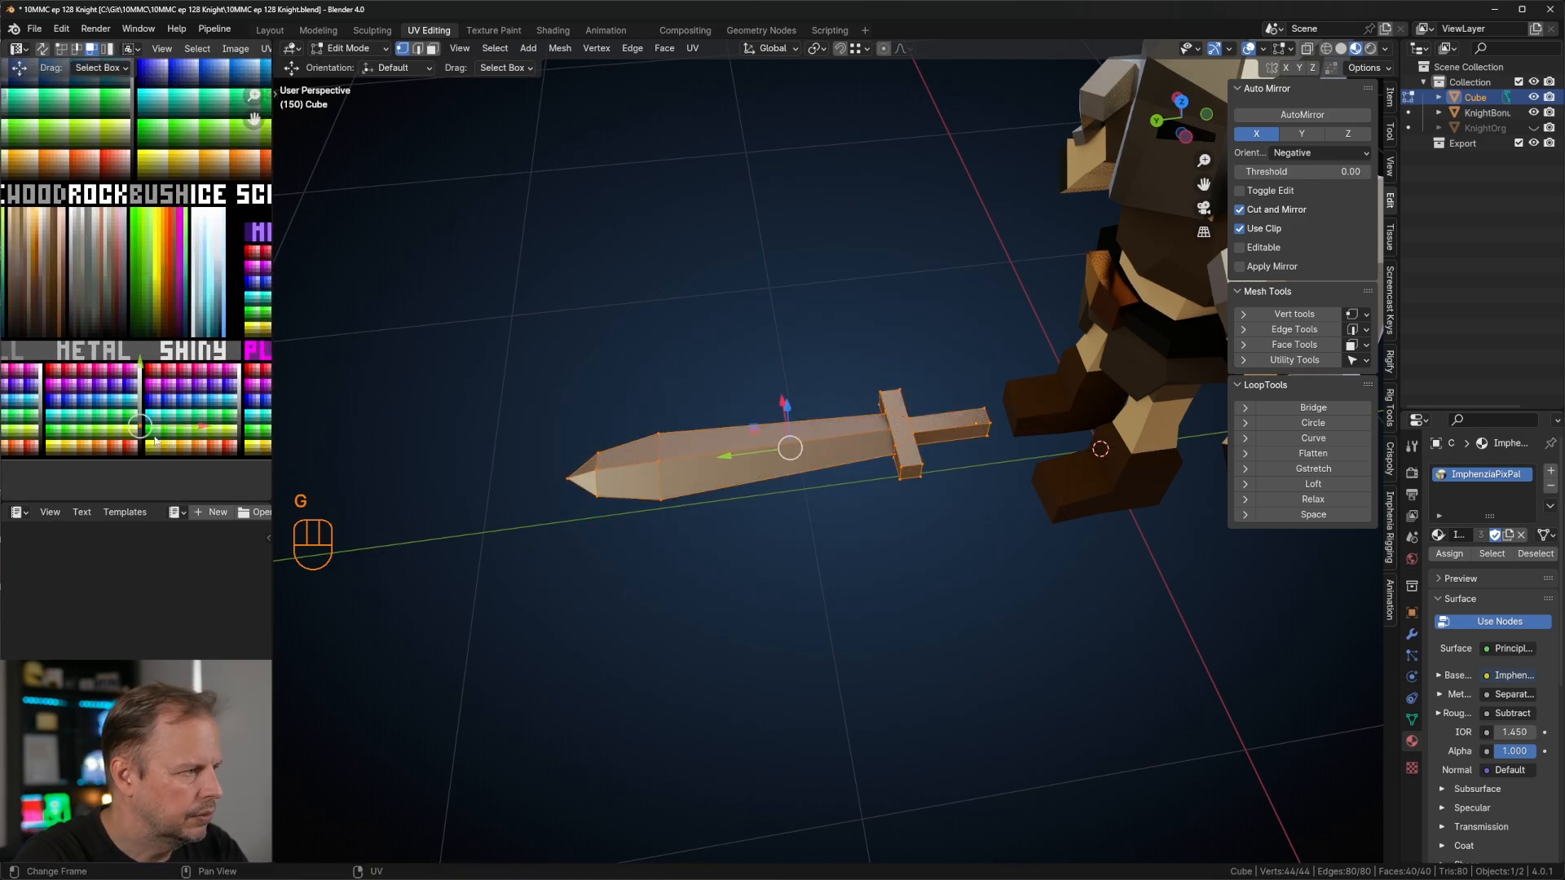
pyautogui.scroll(2, 158, 440)
pyautogui.keyDown('shift'); pyautogui.moveTo(159, 438); pyautogui.dragTo(91, 355, button='middle'); pyautogui.keyUp('shift')
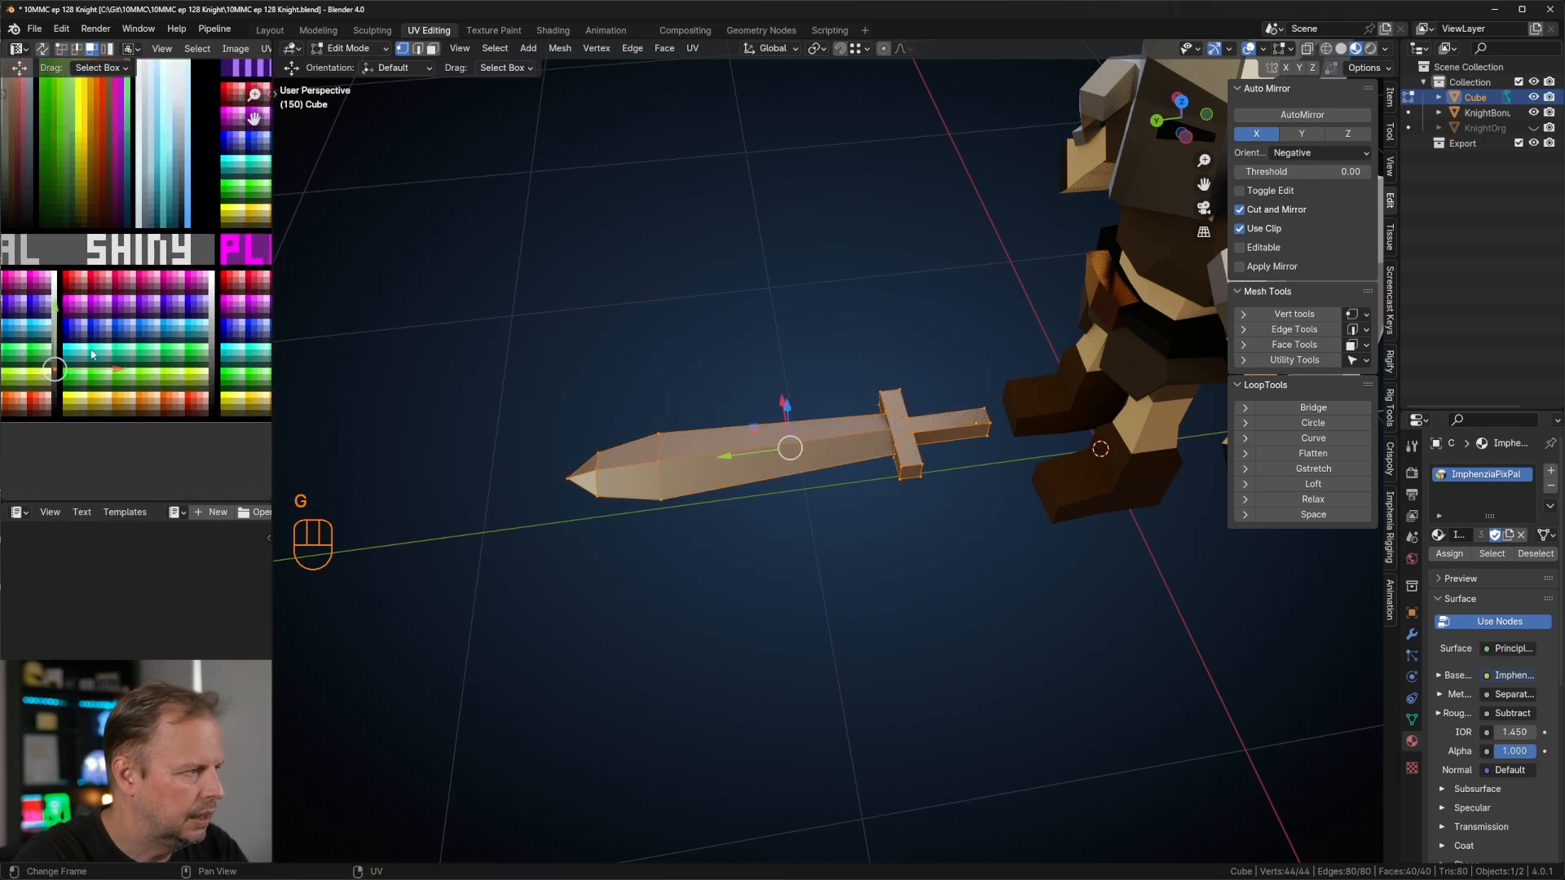
pyautogui.click(234, 366)
pyautogui.scroll(2, 231, 366)
pyautogui.scroll(-2, 228, 364)
pyautogui.moveTo(215, 353); pyautogui.dragTo(131, 319, button='middle')
pyautogui.press('g')
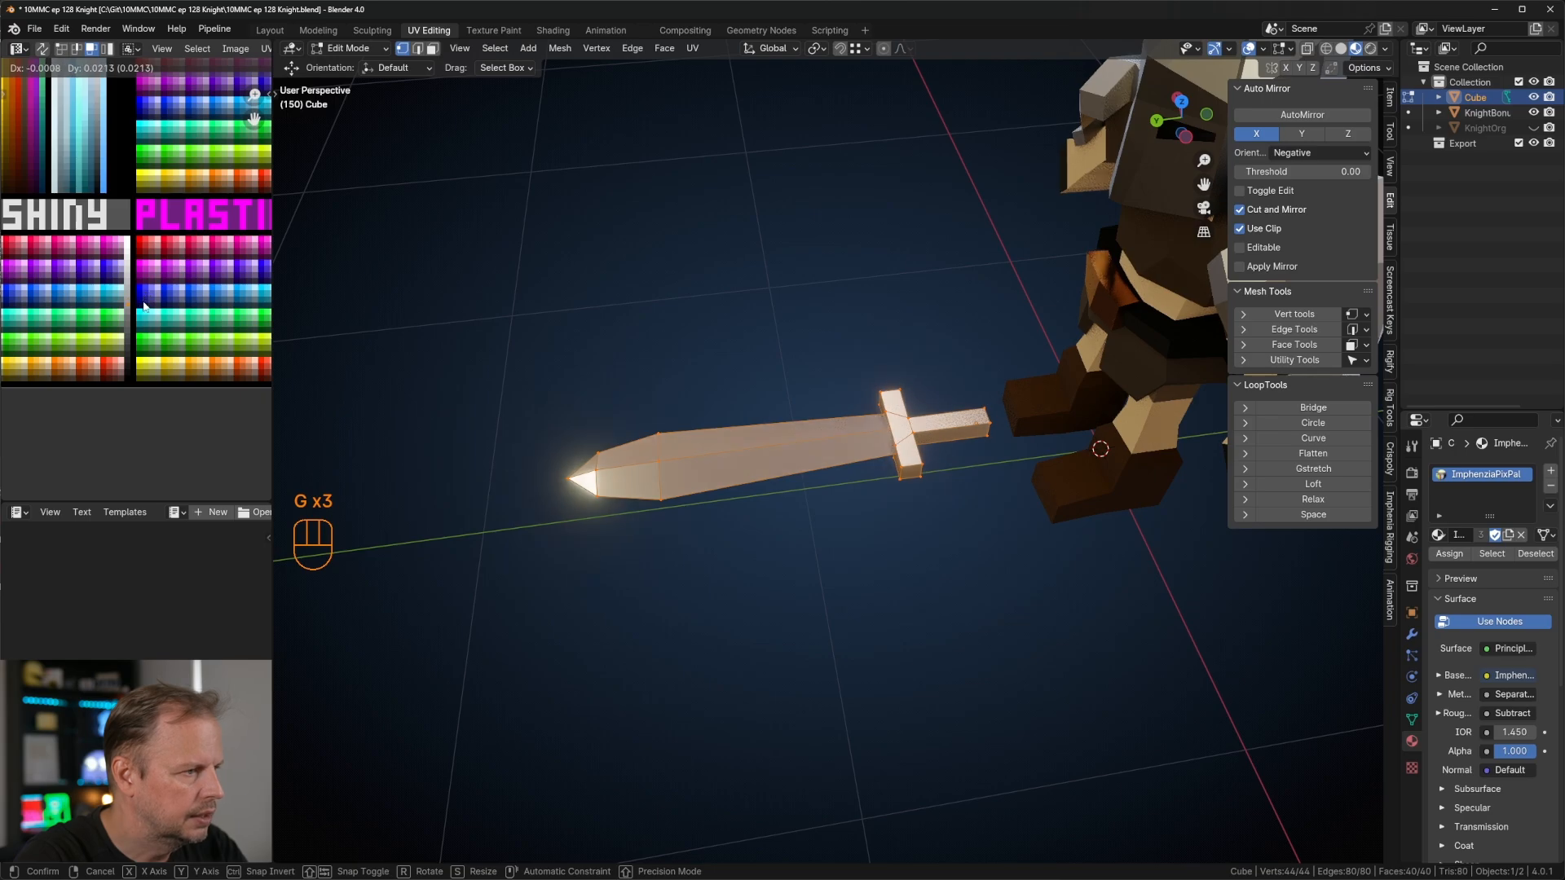
pyautogui.click(144, 307)
# Step: Select the faces of the sword's grip and crossguard and recolour them brown by moving their UVs onto the dark orange palette swatches
pyautogui.moveTo(913, 383); pyautogui.dragTo(831, 387, button='middle')
pyautogui.press('3')
pyautogui.click(891, 438)
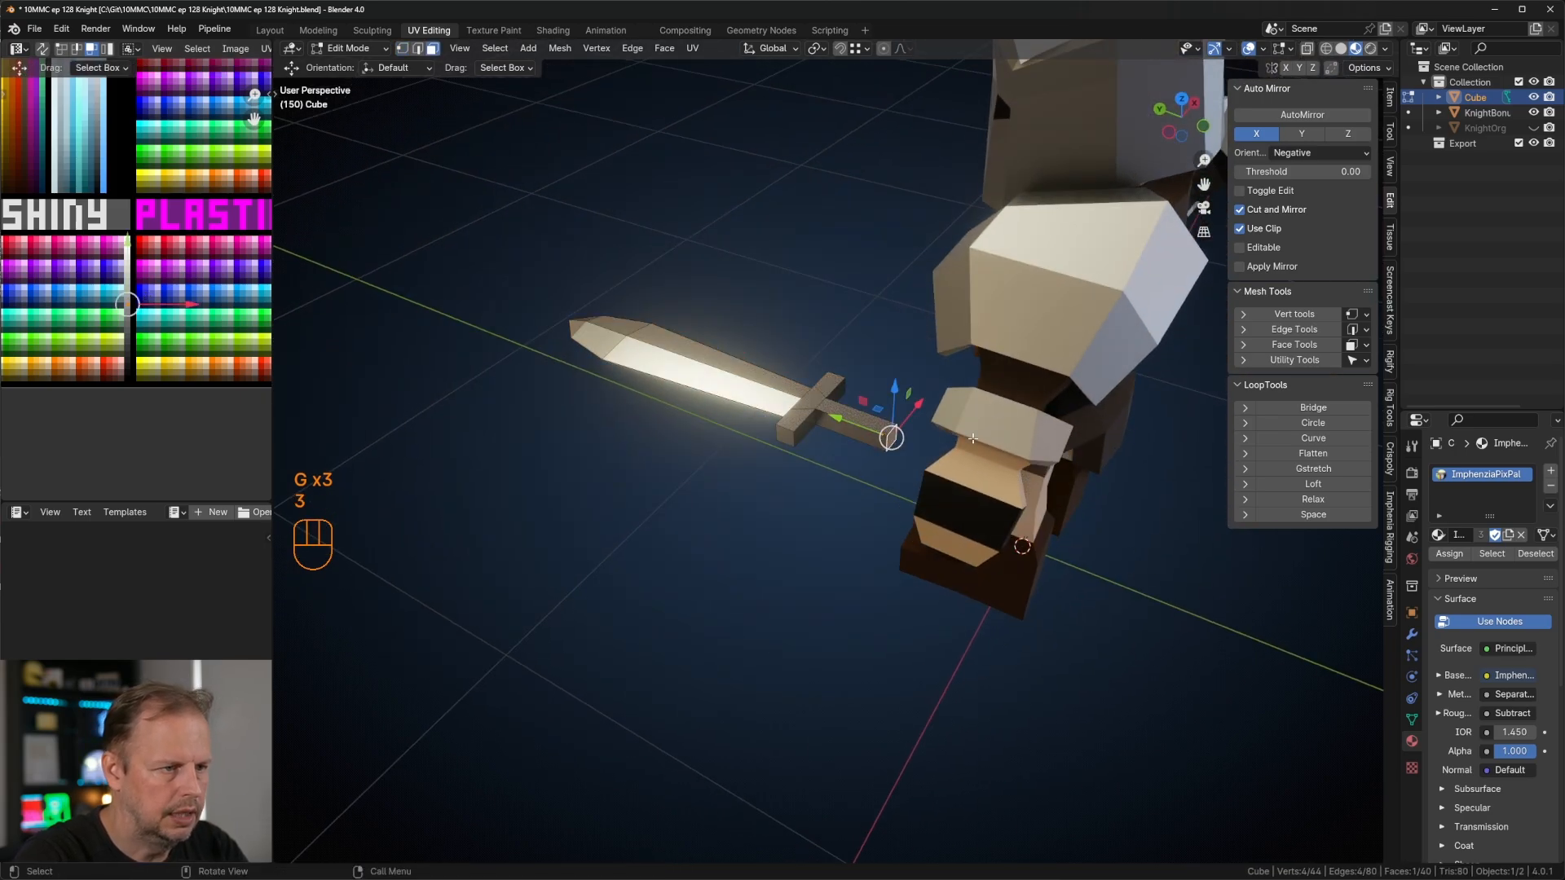
pyautogui.press('ctrl+KP_Add')
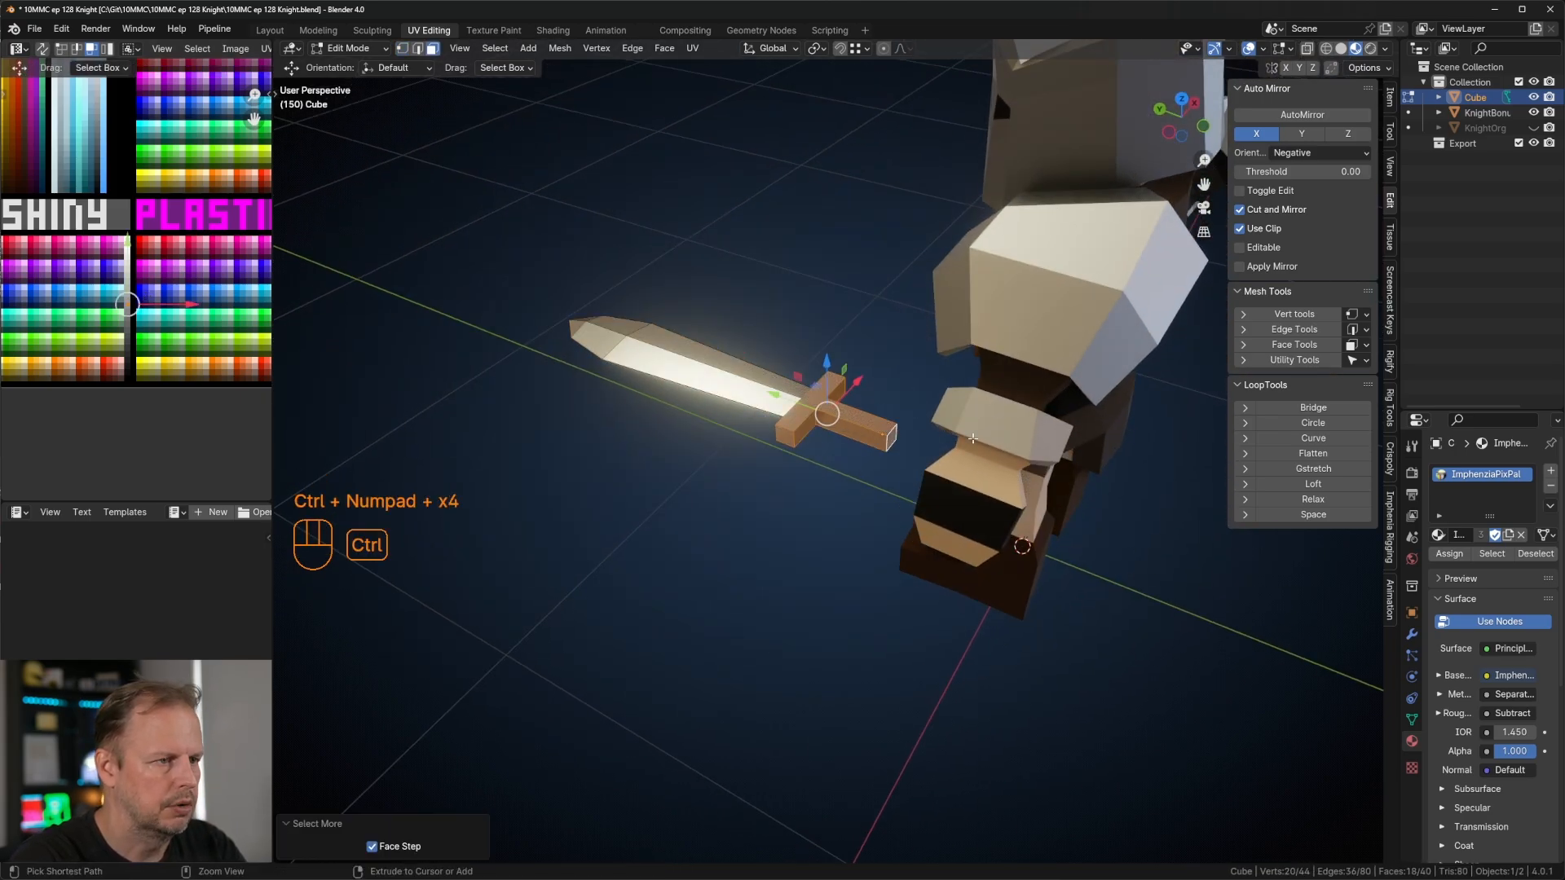
pyautogui.press('l')
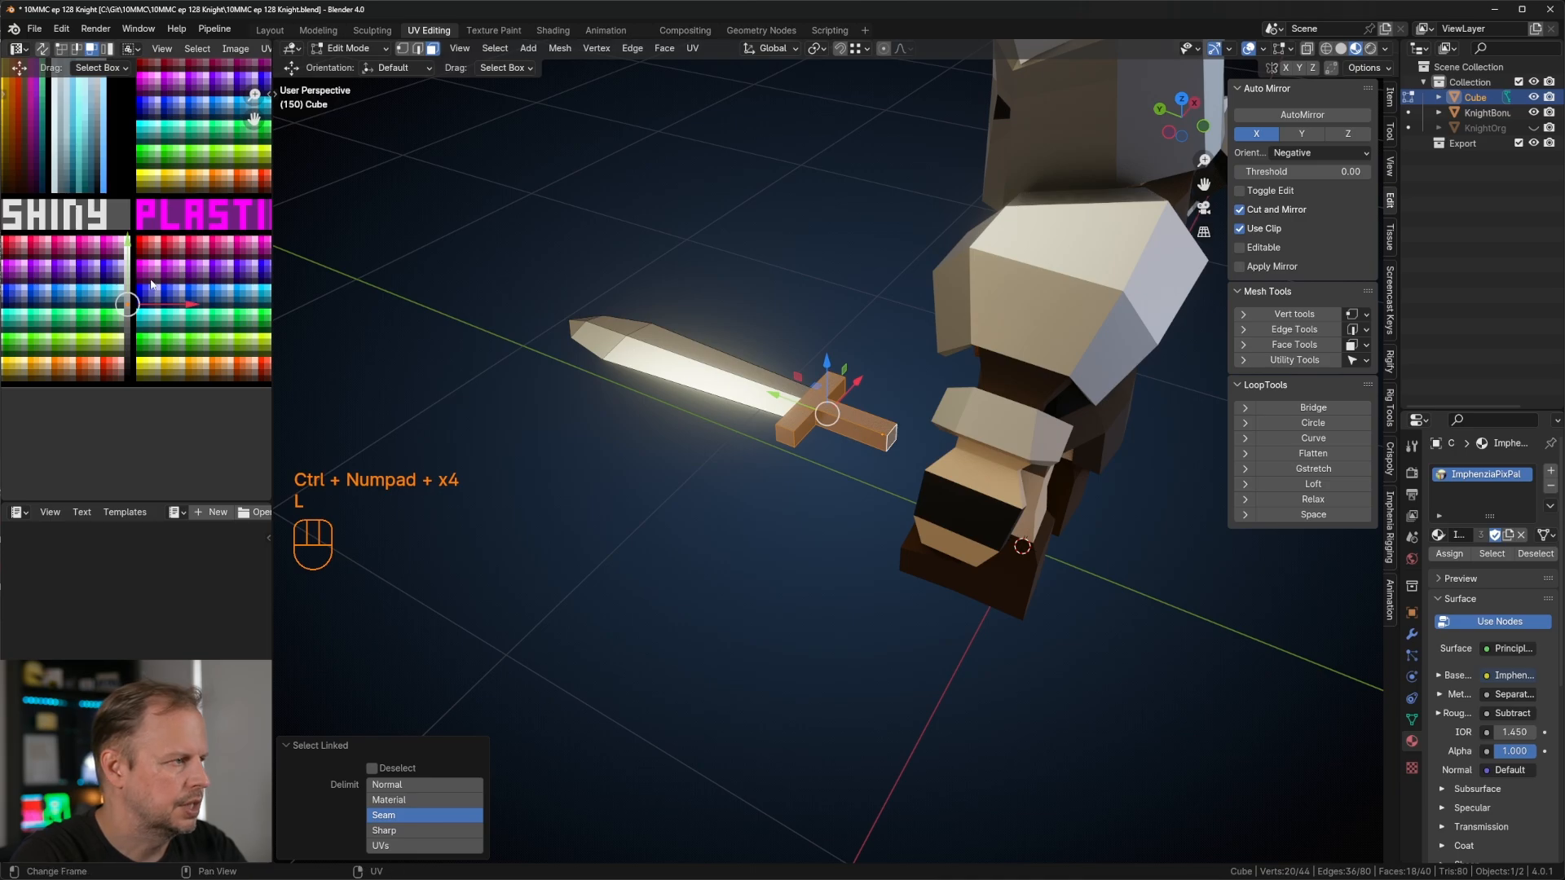
pyautogui.press('a')
pyautogui.press('g')
pyautogui.click(116, 123)
pyautogui.keyDown('shift'); pyautogui.moveTo(117, 123); pyautogui.dragTo(201, 305, button='middle'); pyautogui.keyUp('shift')
pyautogui.press('g')
pyautogui.click(86, 124)
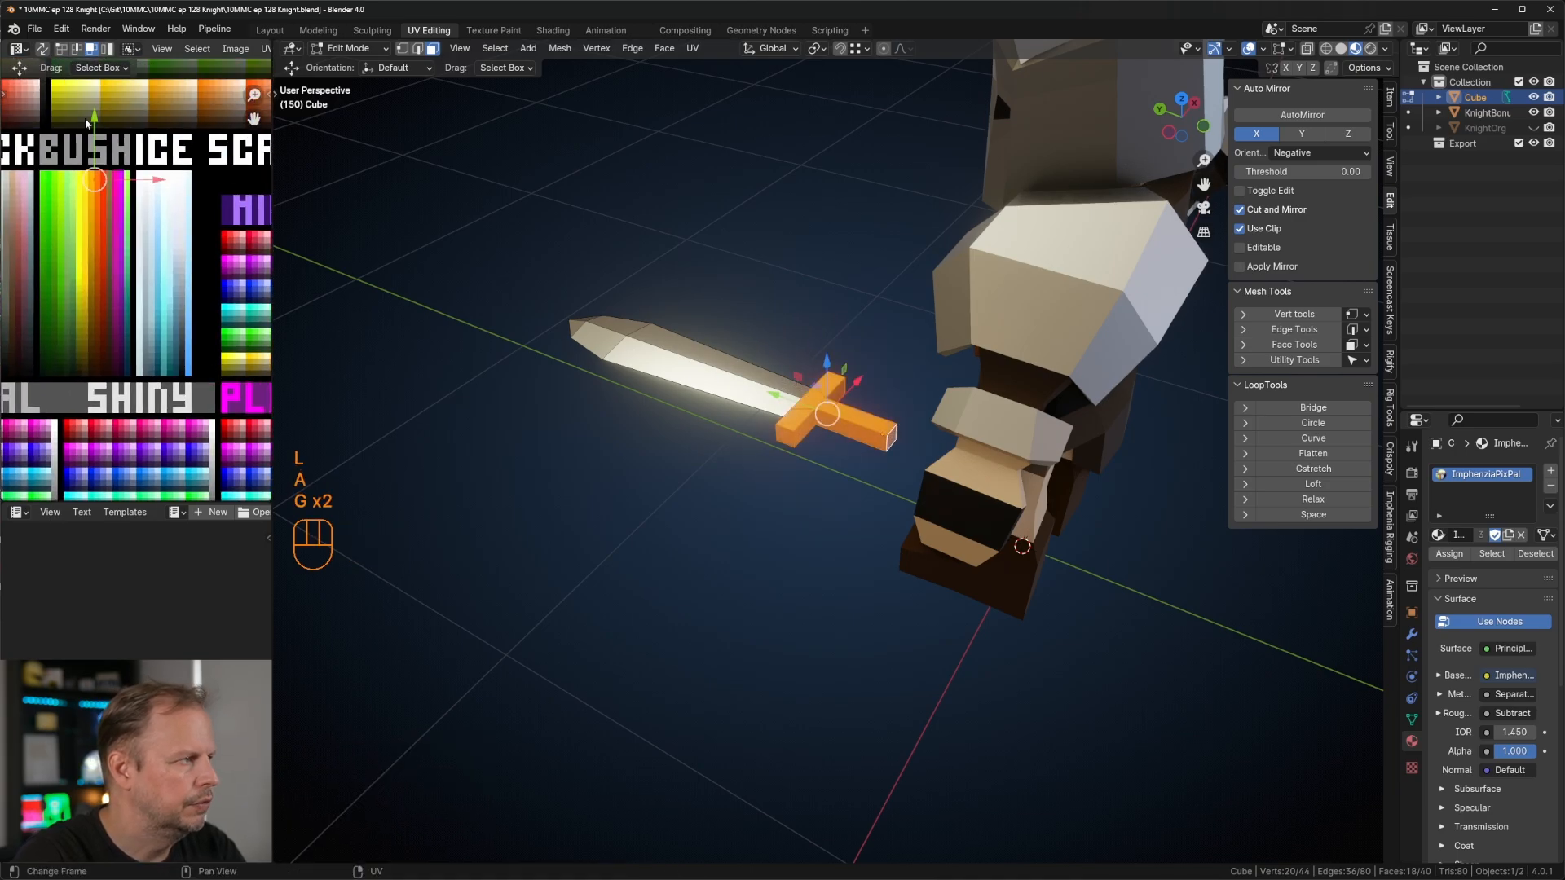
pyautogui.keyDown('shift'); pyautogui.moveTo(86, 124); pyautogui.dragTo(192, 238, button='middle'); pyautogui.keyUp('shift')
pyautogui.press('g')
pyautogui.click(79, 218)
pyautogui.keyDown('shift'); pyautogui.moveTo(79, 219); pyautogui.dragTo(198, 243, button='middle'); pyautogui.keyUp('shift')
pyautogui.press('g')
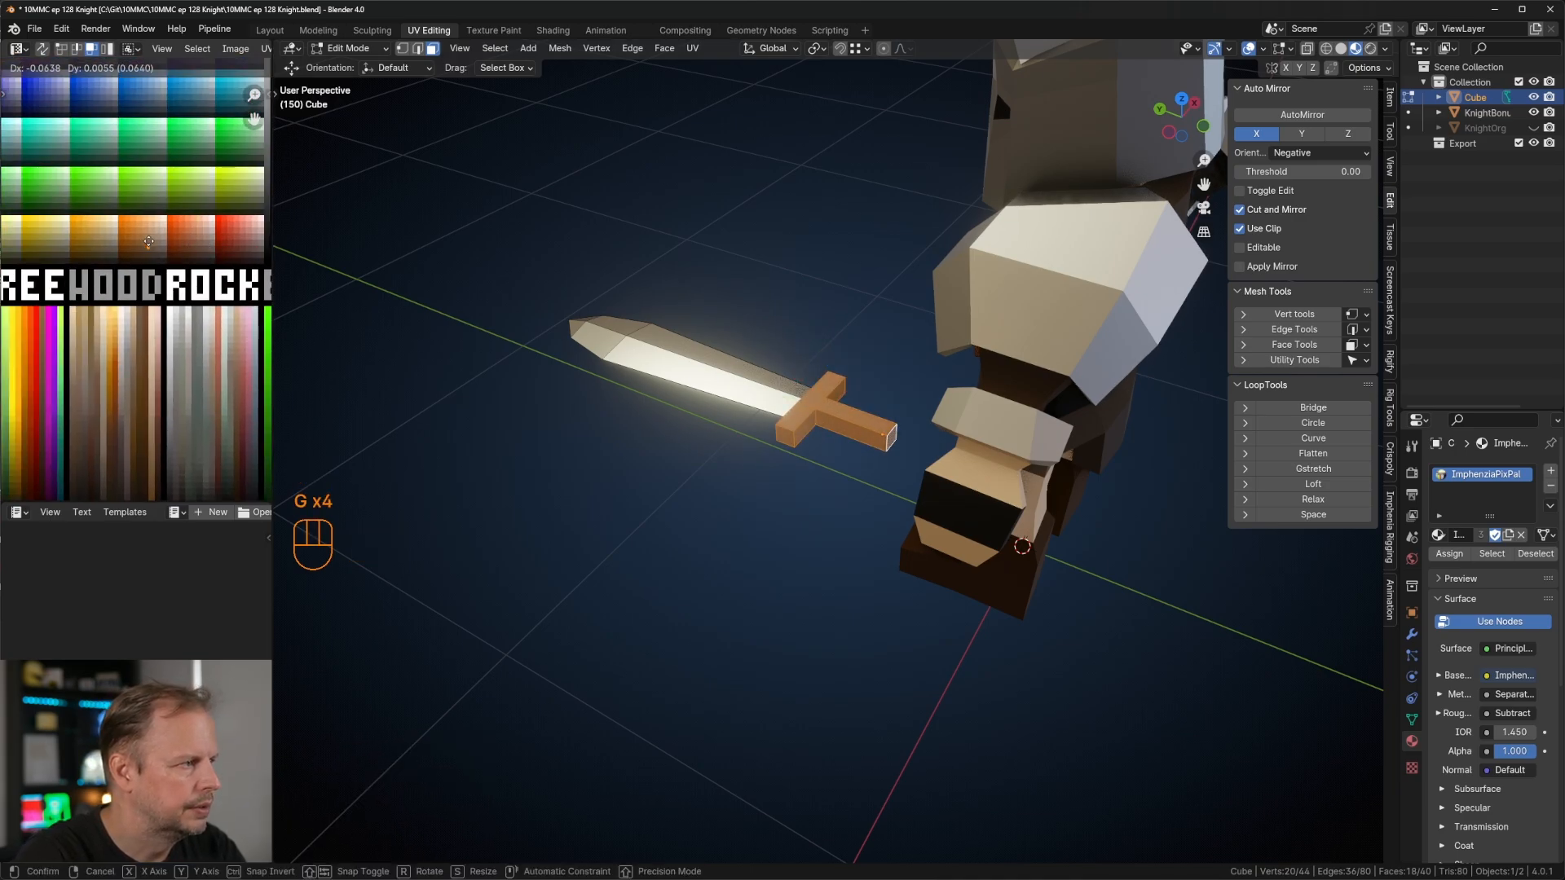
pyautogui.click(145, 249)
pyautogui.scroll(-6, 766, 383)
pyautogui.press('Tab')
# Step: Move the sword up to the knight's left hand in the back view and shift it about -0.645 m along Y
pyautogui.moveTo(766, 383); pyautogui.dragTo(894, 377, button='middle')
pyautogui.scroll(-2, 893, 376)
pyautogui.press('Tab')
pyautogui.press('Tab')
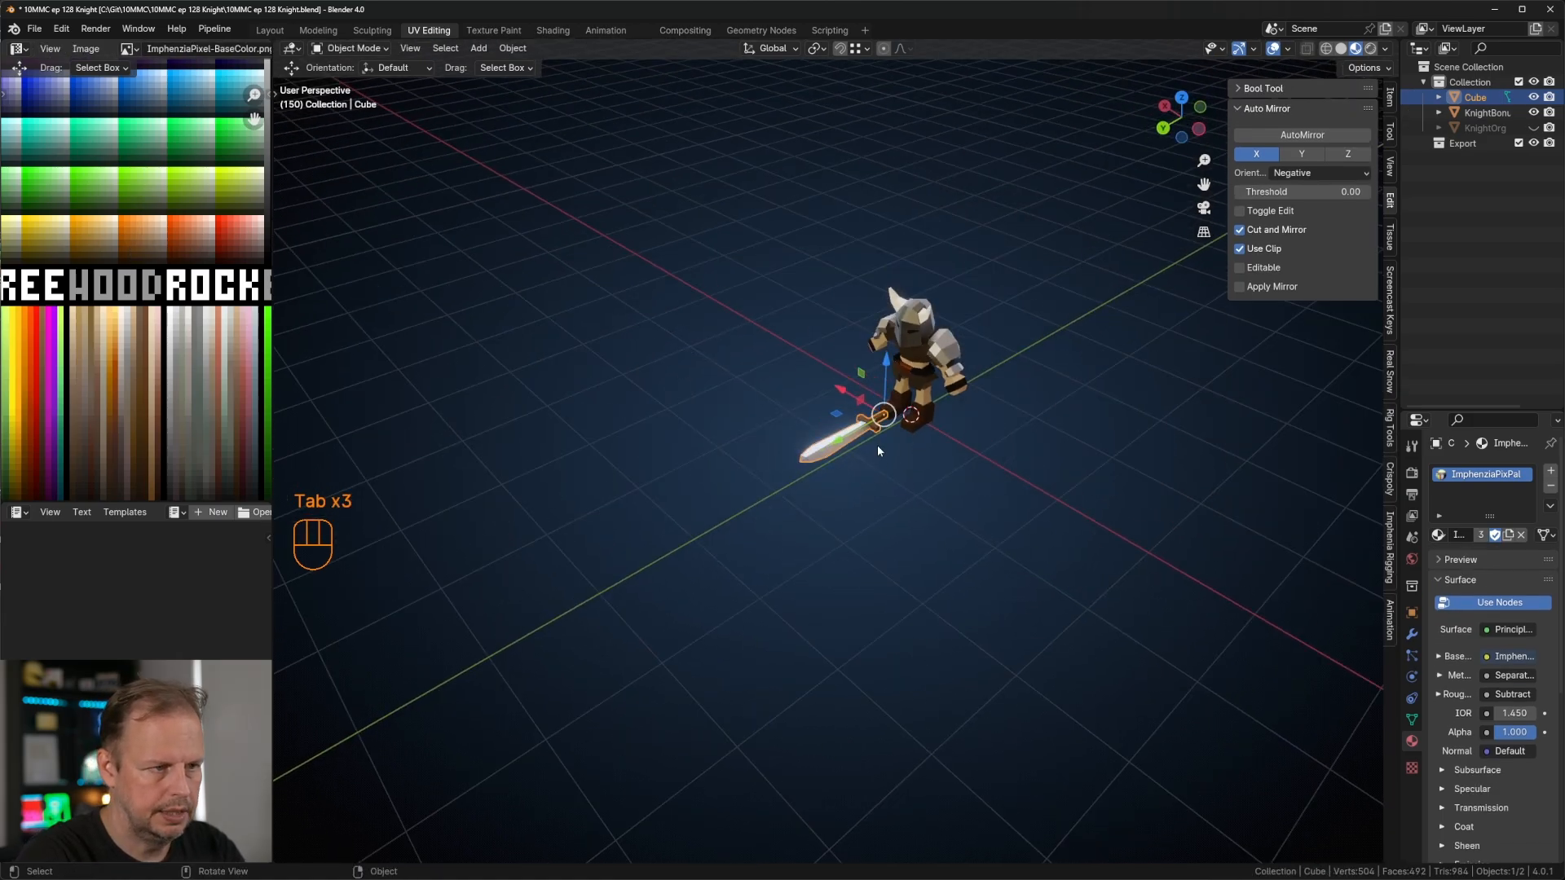
pyautogui.press('KP_1')
pyautogui.press('ctrl+KP_1')
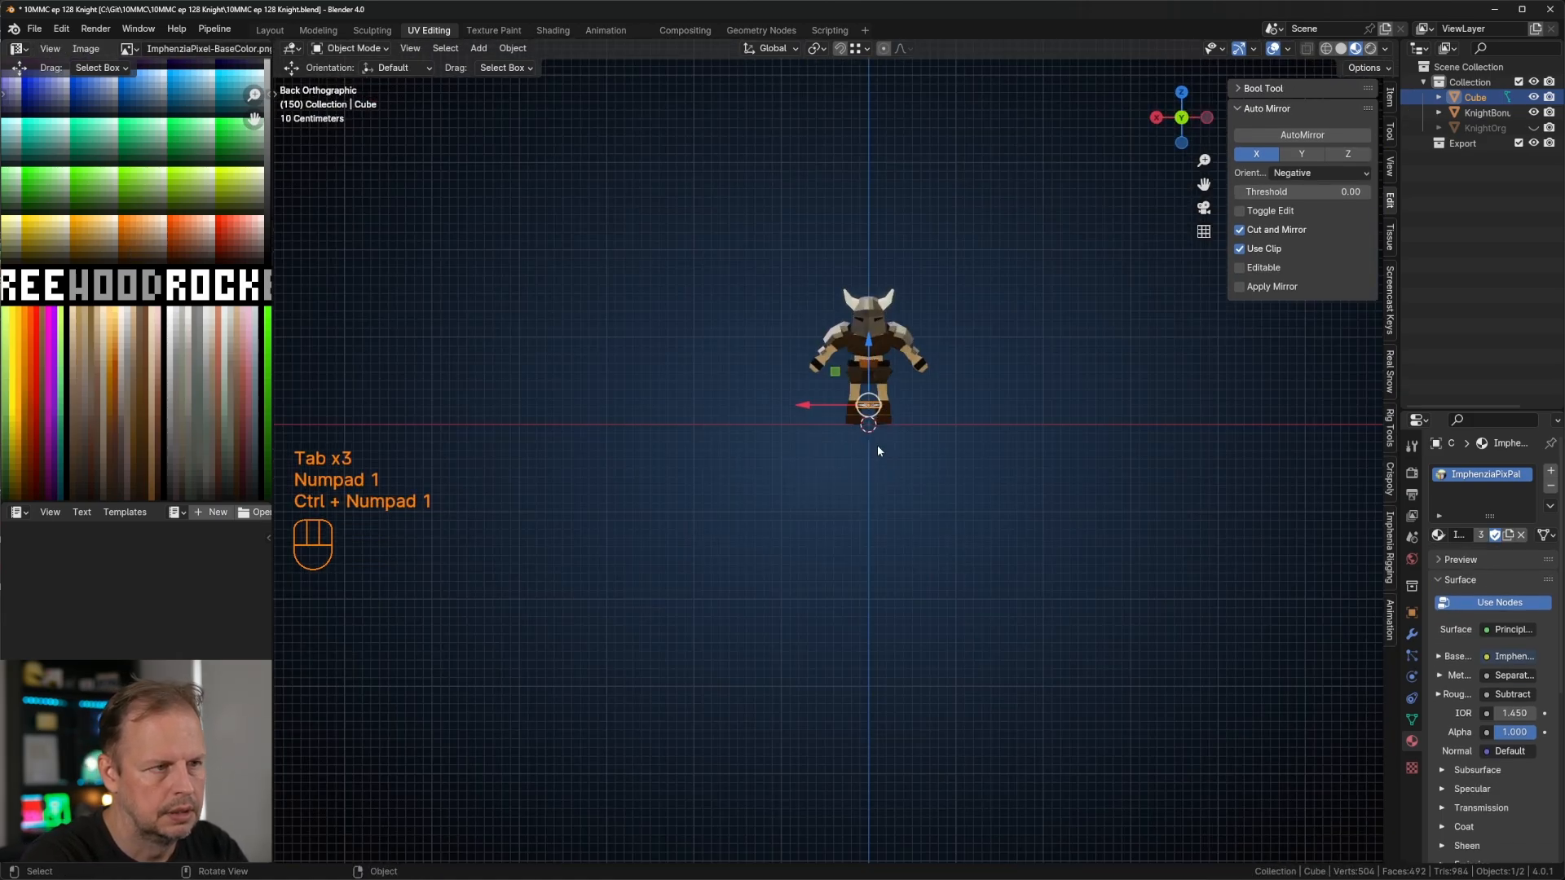
pyautogui.press('g')
pyautogui.click(960, 360)
pyautogui.moveTo(960, 360); pyautogui.dragTo(962, 377, button='middle')
pyautogui.scroll(3, 962, 378)
pyautogui.press('g')
pyautogui.press('y')
pyautogui.click(1056, 330)
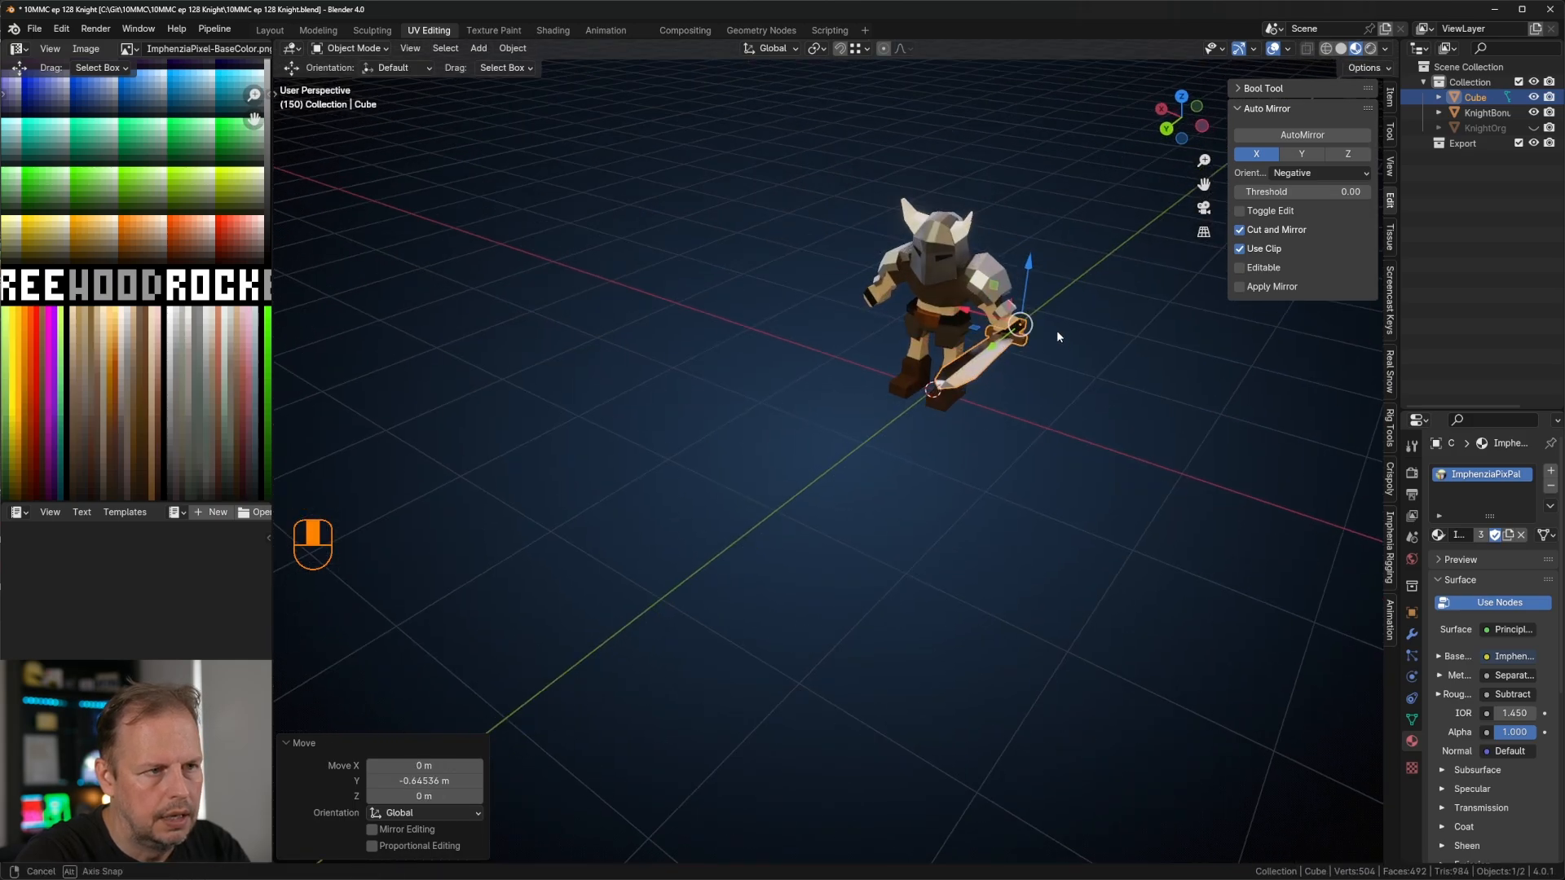
# Step: Move the sword about 1.199 m along X to the knight's right hand
pyautogui.moveTo(1056, 330); pyautogui.dragTo(1113, 325, button='middle')
pyautogui.press('KP_1')
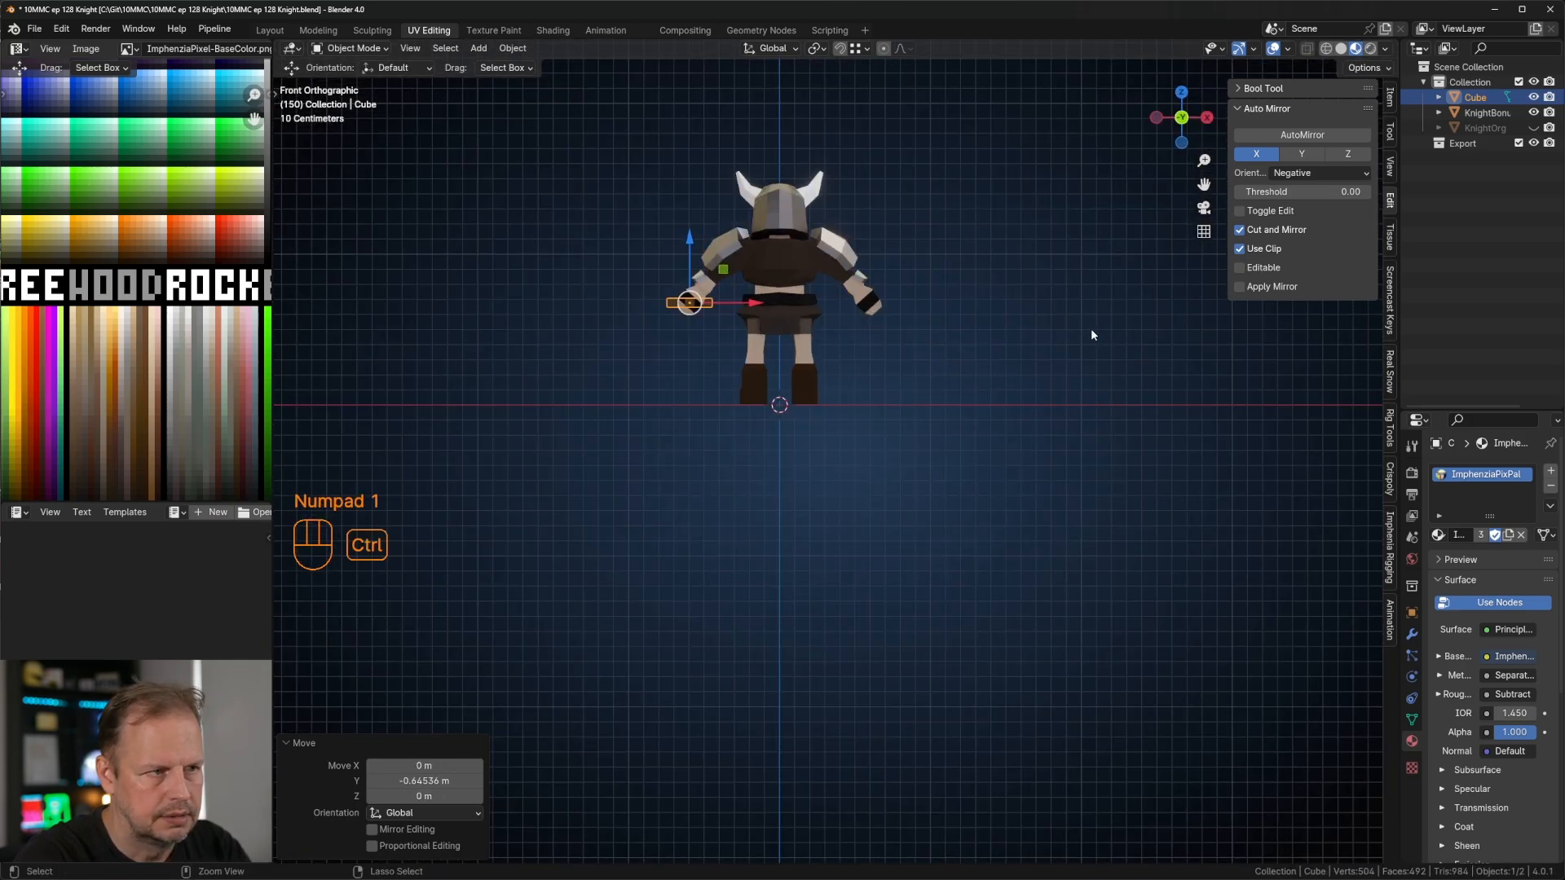
pyautogui.press('ctrl+KP_1')
pyautogui.moveTo(921, 302); pyautogui.dragTo(864, 304)
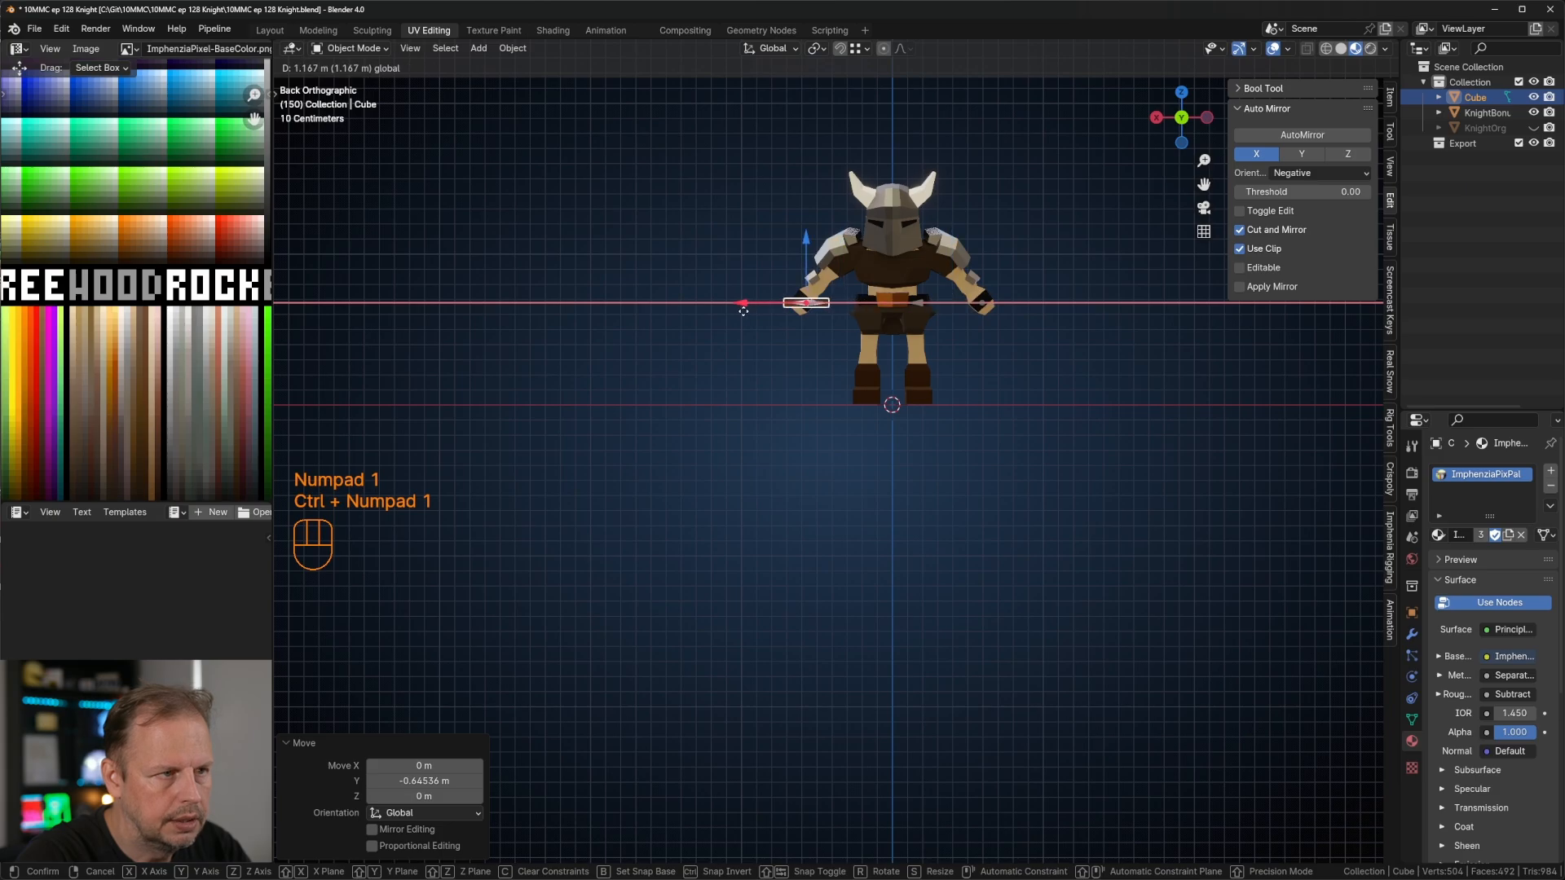
pyautogui.moveTo(743, 310); pyautogui.dragTo(738, 304)
# Step: Rotate the sword around the Y axis to match the tilt of the knight's right hand and nudge it into the grip
pyautogui.press('r')
pyautogui.press('z')
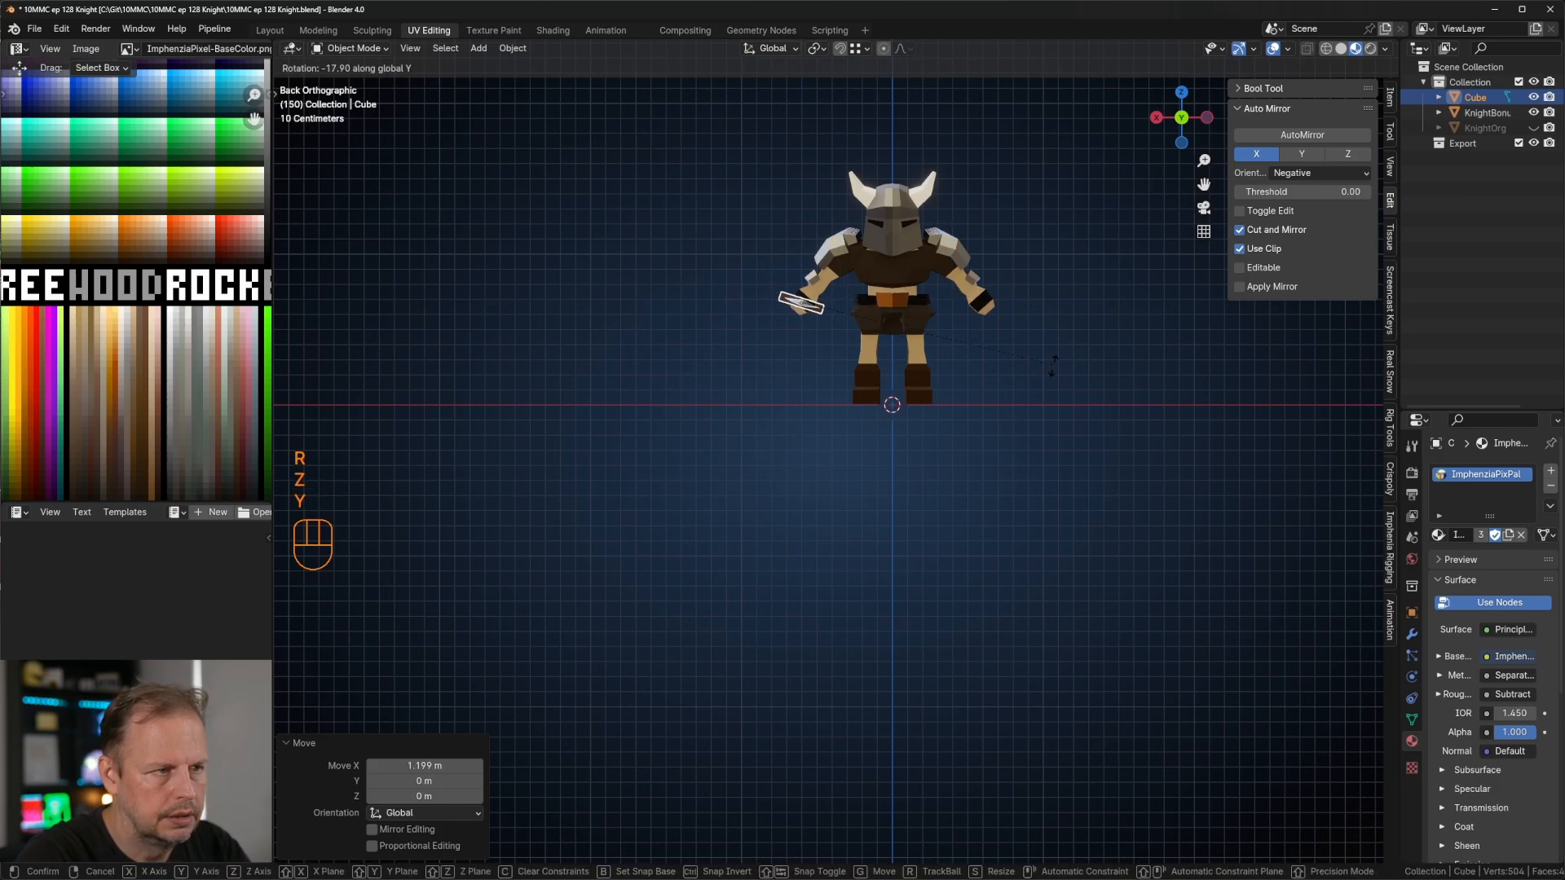
pyautogui.click(1068, 400)
pyautogui.moveTo(1068, 399); pyautogui.dragTo(980, 389, button='middle')
pyautogui.press('g')
pyautogui.click(982, 390)
# Step: Add a new cube mesh and scale its geometry down in Edit Mode to a small block
pyautogui.press('KP_1')
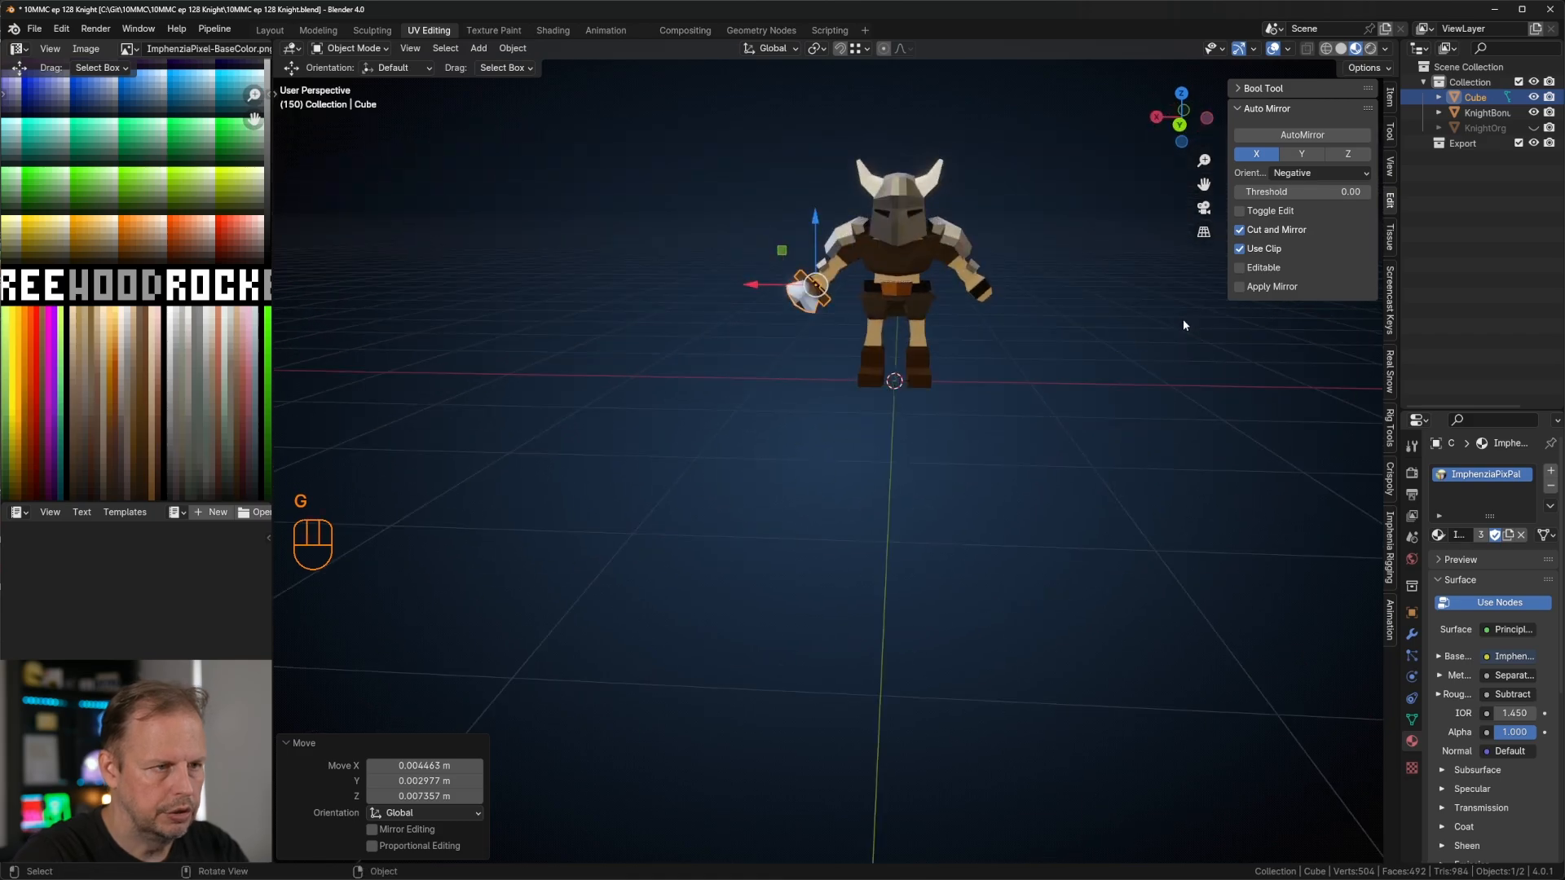
pyautogui.press('ctrl+KP_1')
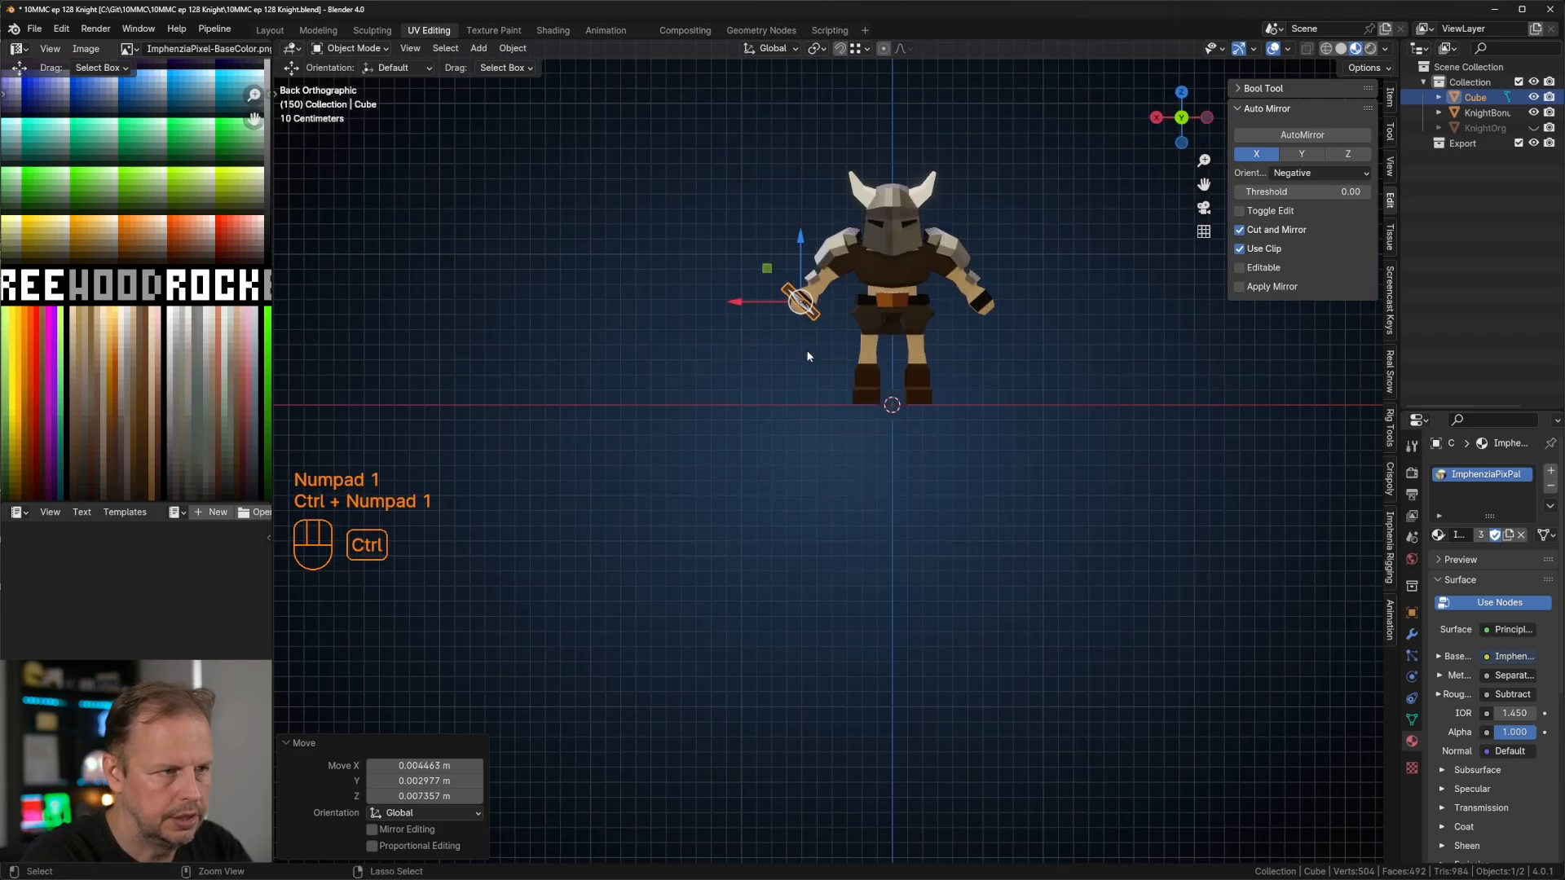
pyautogui.scroll(4, 929, 447)
pyautogui.hotkey('shift', 'a')
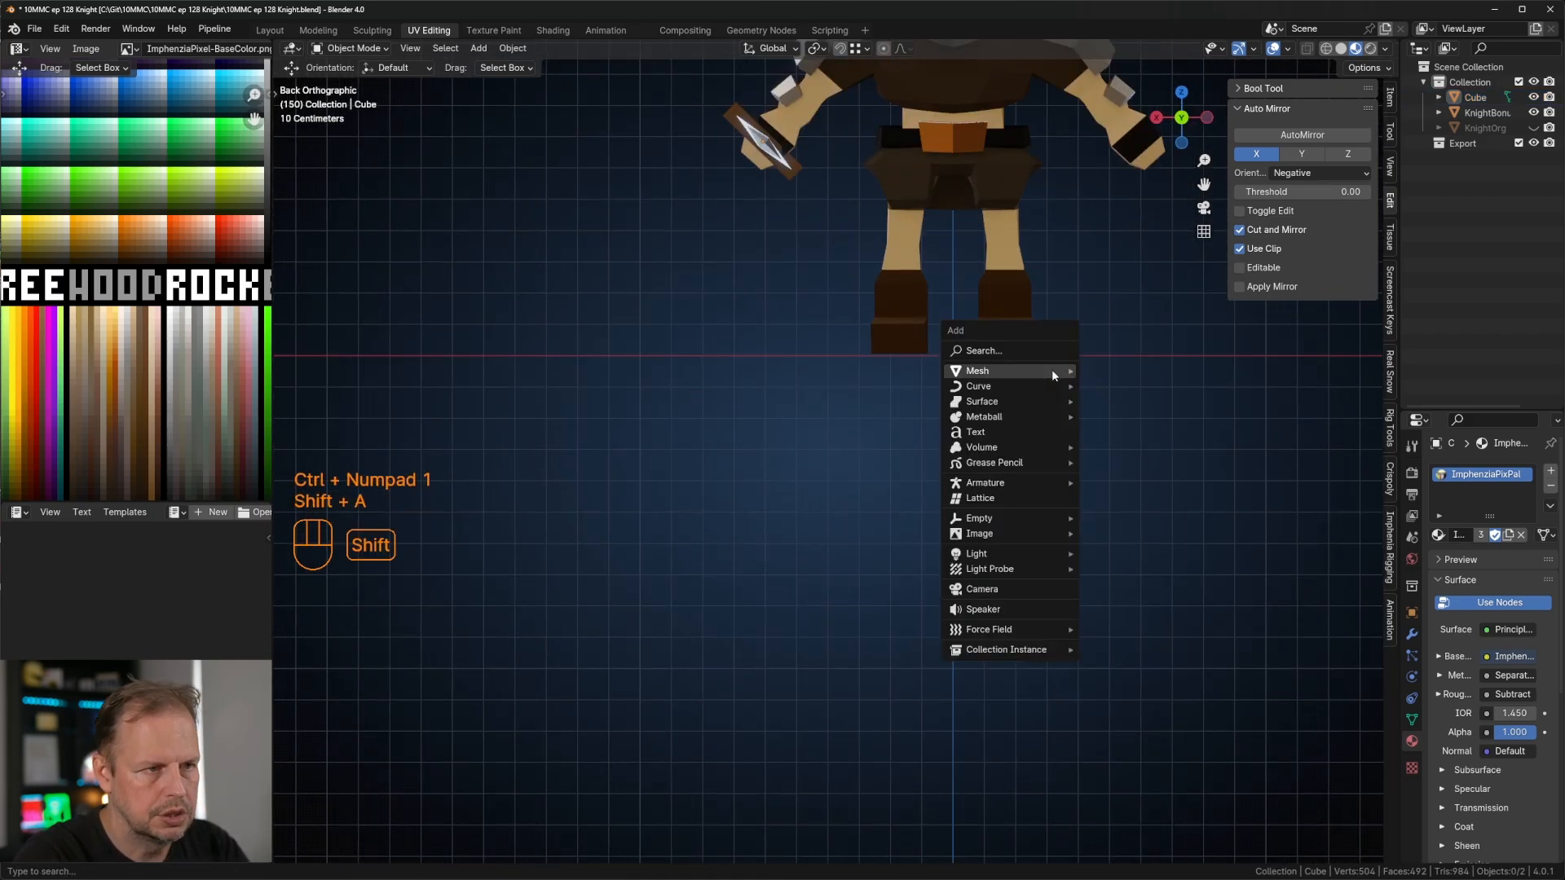
pyautogui.moveTo(1042, 372)
pyautogui.click(1114, 385)
pyautogui.scroll(-4, 1111, 372)
pyautogui.press('Tab')
pyautogui.press('a')
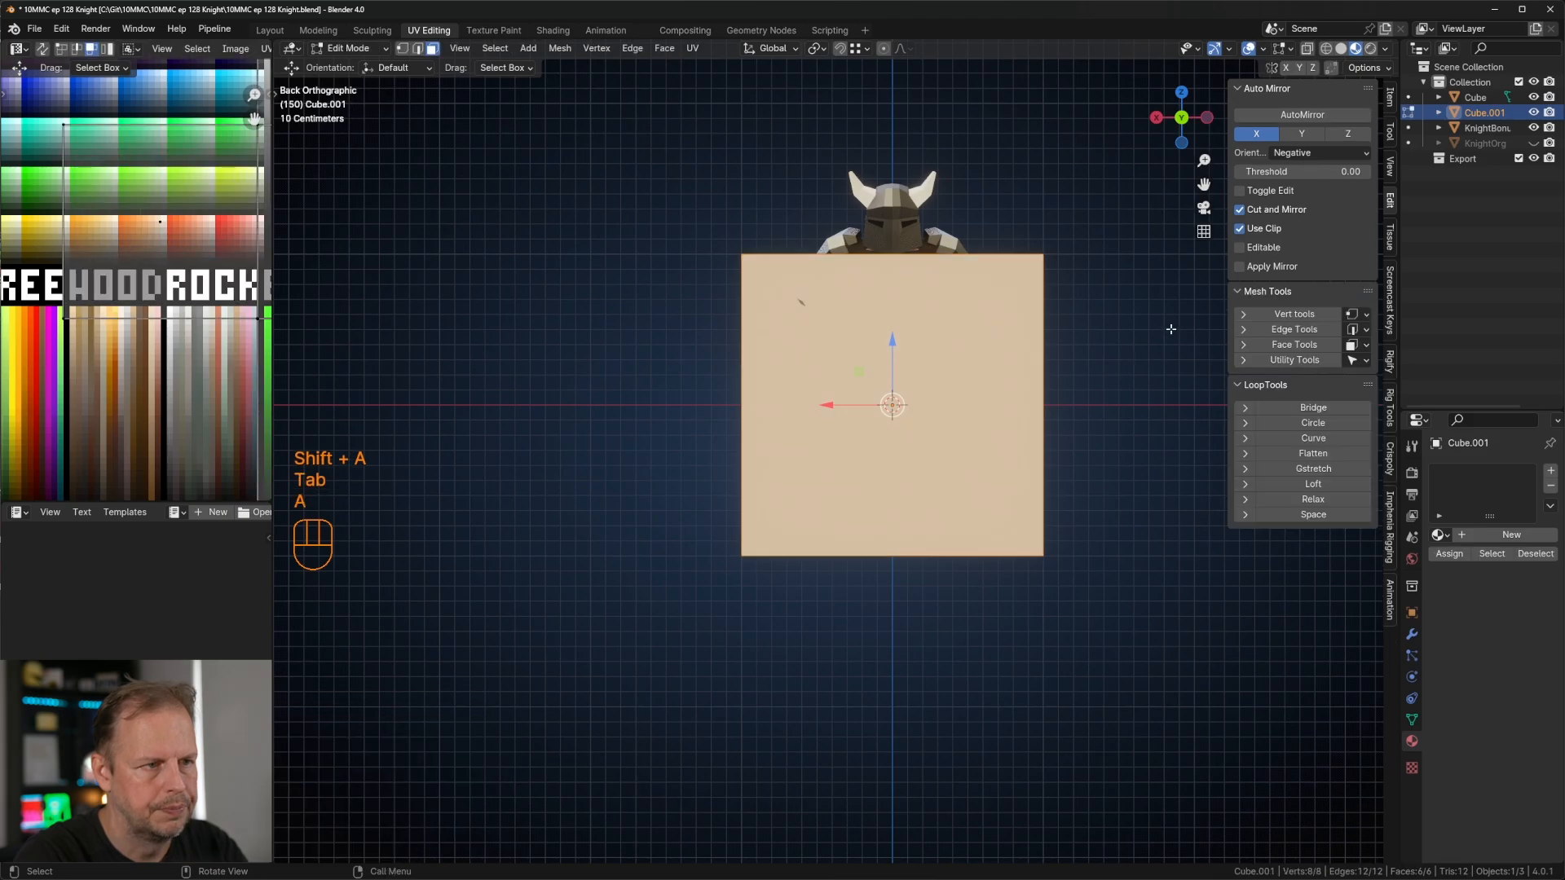
pyautogui.press('s')
pyautogui.click(922, 405)
pyautogui.moveTo(922, 405)
pyautogui.mouseDown(button='middle')
pyautogui.moveTo(960, 443)
pyautogui.moveTo(901, 428)
pyautogui.mouseUp(button='middle')
# Step: Move the small cube about 0.56 m along Y in front of the knight and auto-mirror it across X
pyautogui.press('Tab')
pyautogui.moveTo(742, 496); pyautogui.dragTo(650, 564)
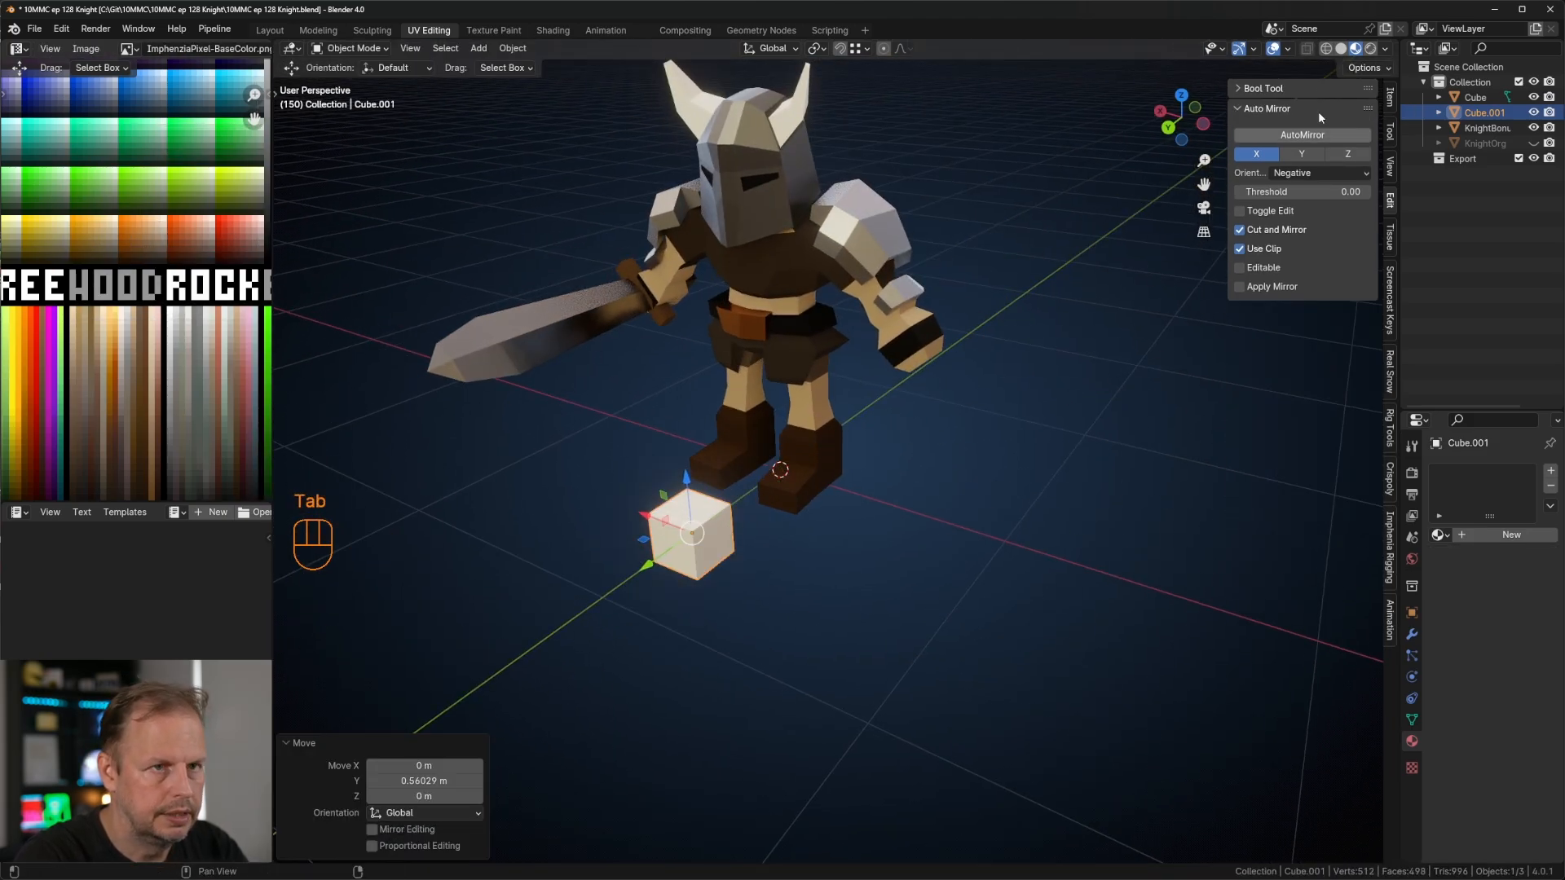
# Step: Shape the mirrored cube into a shield slab by thinning it along Y, enlarging it by about 3.139, and scaling Y by 0.556
pyautogui.press('Tab')
pyautogui.press('a')
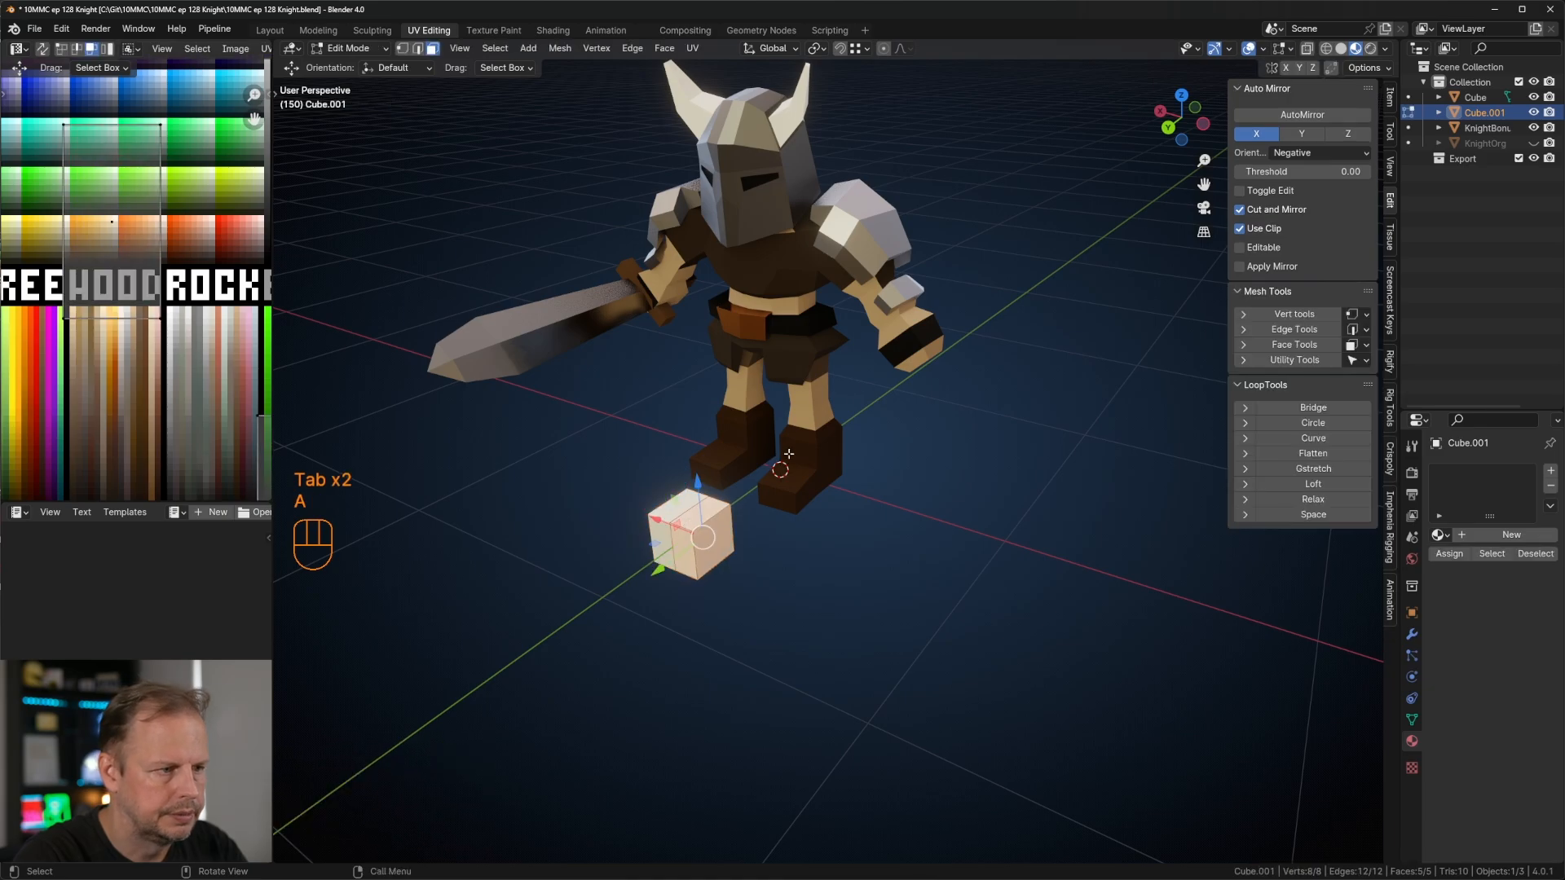
pyautogui.press('s')
pyautogui.press('x')
pyautogui.press('y')
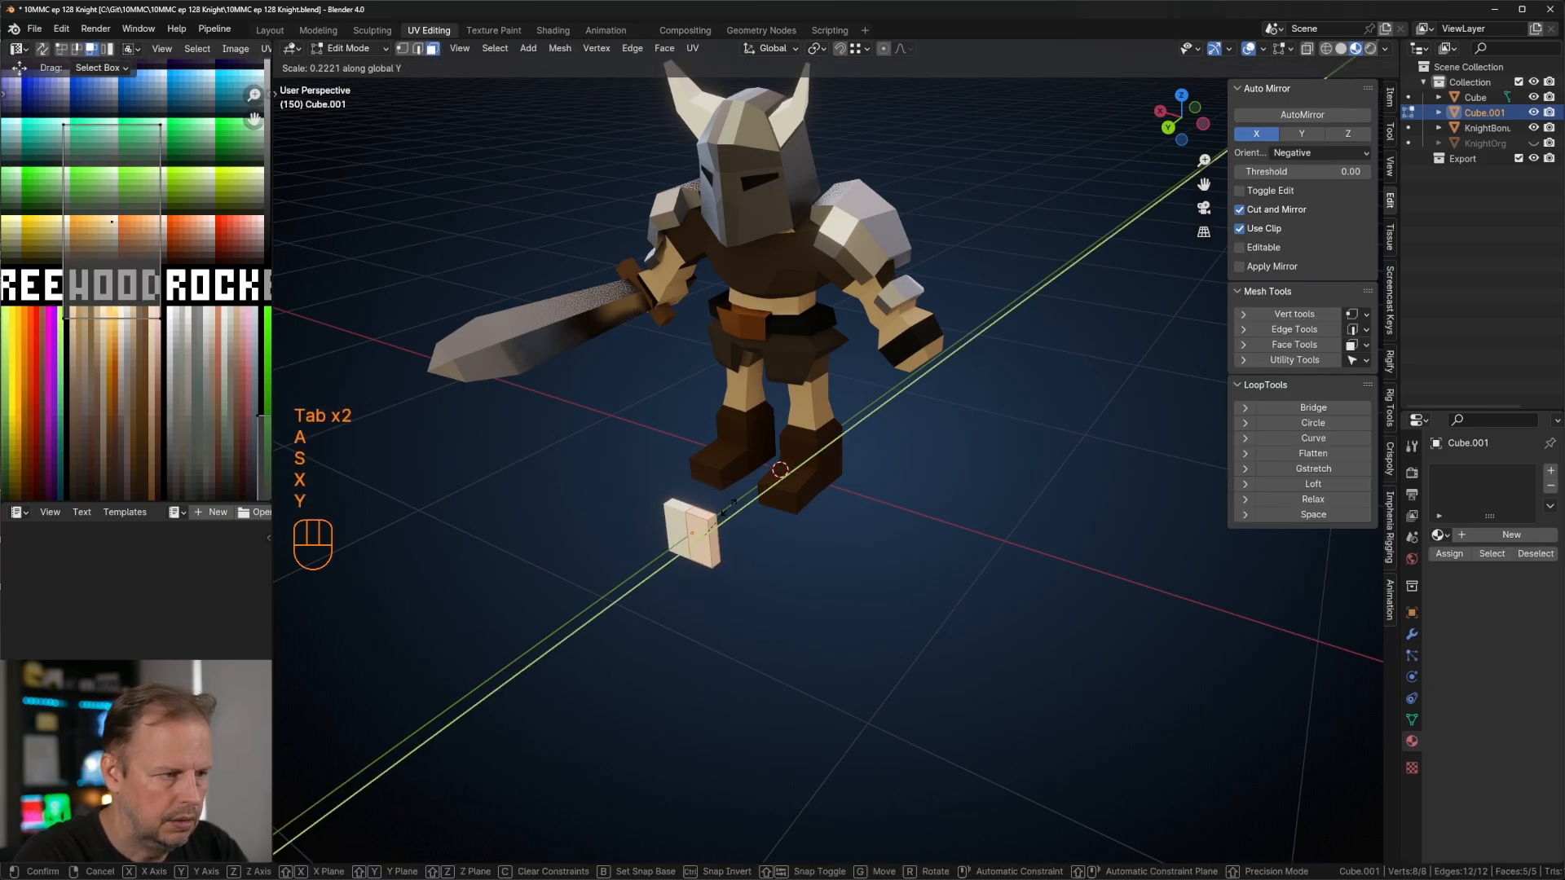
pyautogui.click(776, 476)
pyautogui.press('s')
pyautogui.press('s')
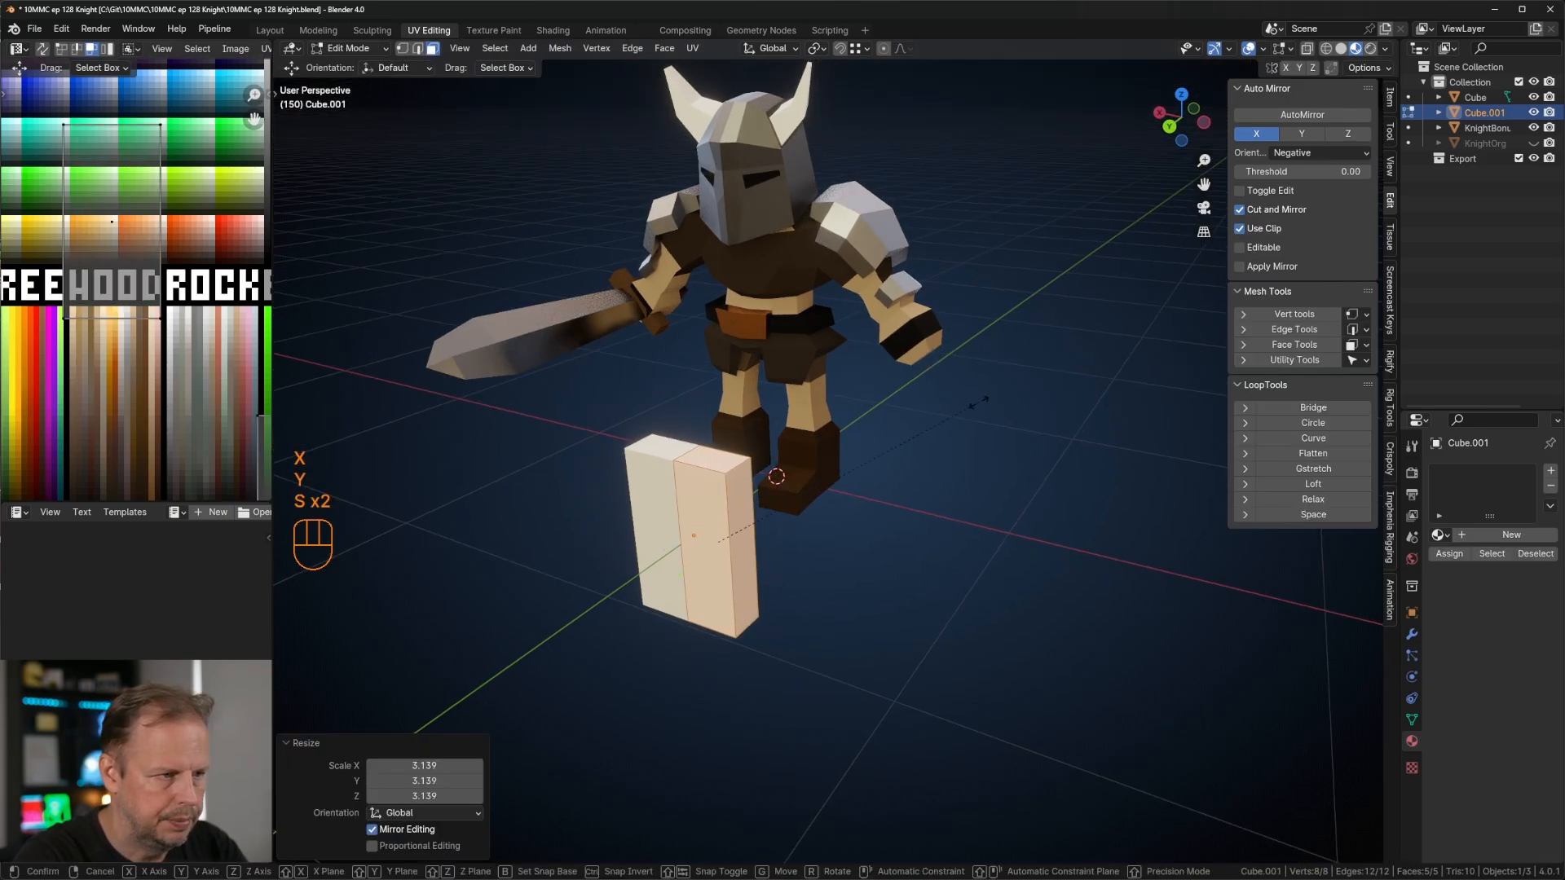
pyautogui.press('y')
pyautogui.click(849, 436)
# Step: Cut an edge loop across the slab's upper part at a factor of about -0.601 and widen it about 2.1 times along X
pyautogui.moveTo(849, 436); pyautogui.dragTo(836, 399, button='middle')
pyautogui.hotkey('ctrl', 'r')
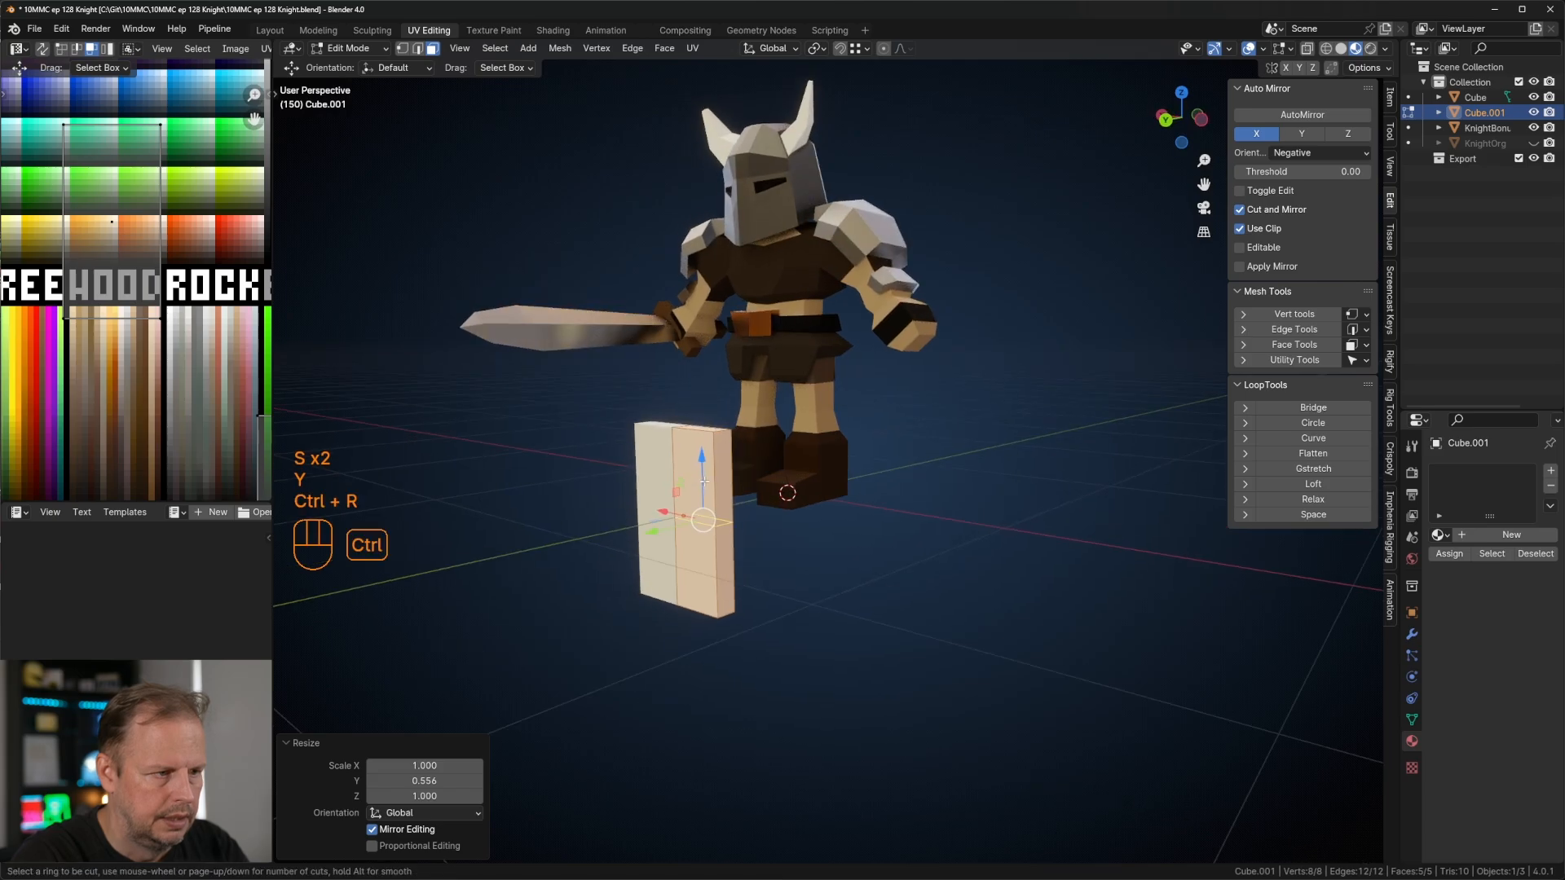
pyautogui.click(720, 493)
pyautogui.click(719, 445)
pyautogui.press('s')
pyautogui.press('x')
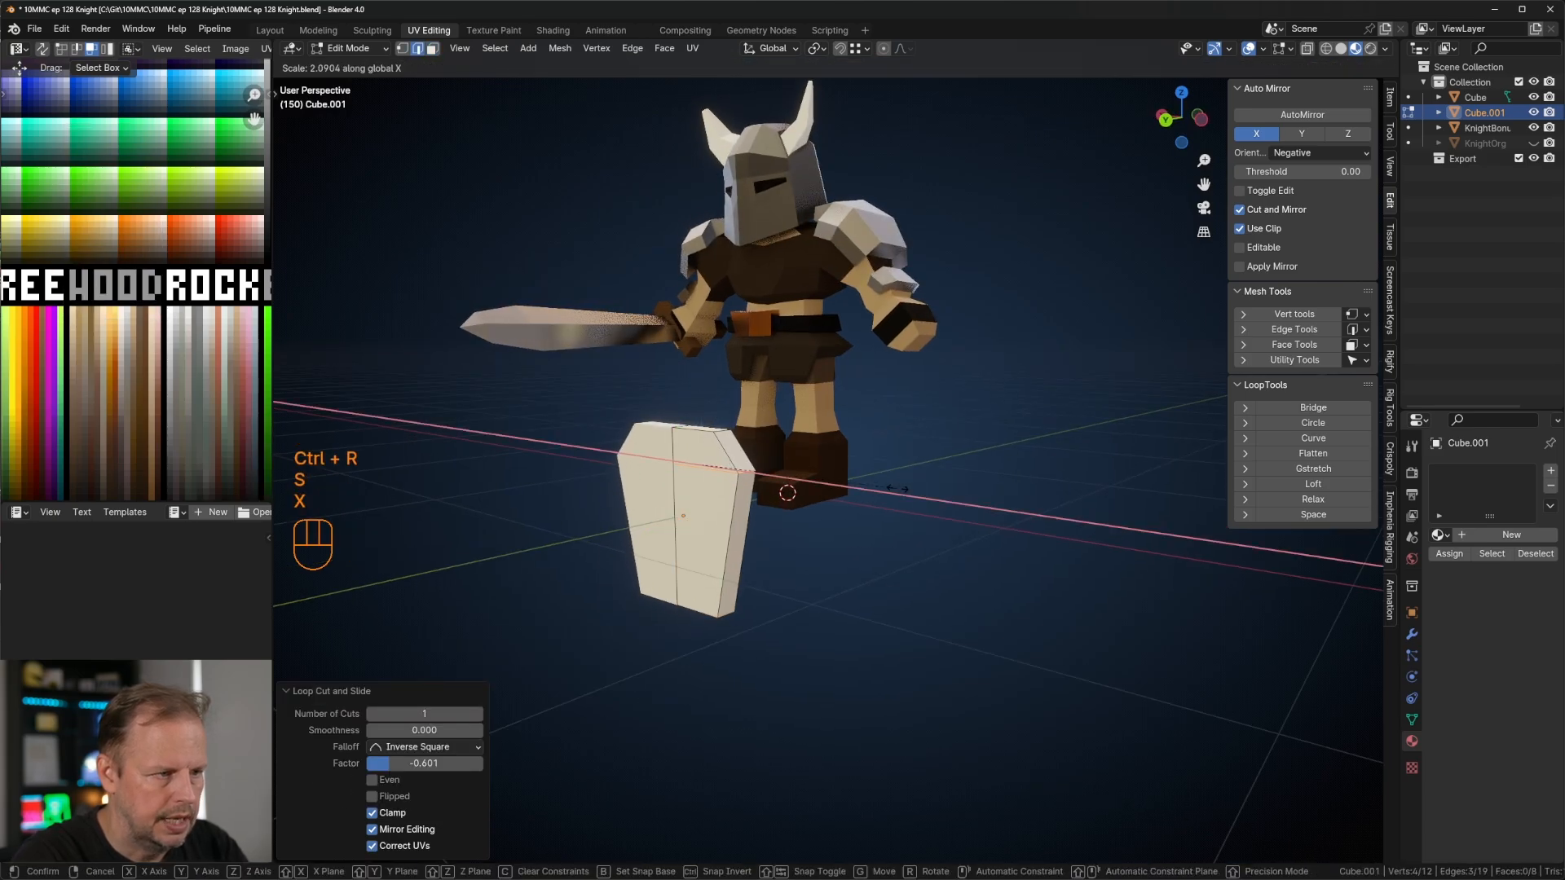
pyautogui.click(901, 490)
# Step: Cut a second edge loop across the shield's lower part at a factor of about 0.25 and scale it
pyautogui.moveTo(912, 492); pyautogui.dragTo(905, 470, button='middle')
pyautogui.hotkey('ctrl', 'r')
pyautogui.click(725, 522)
pyautogui.click(725, 542)
pyautogui.press('s')
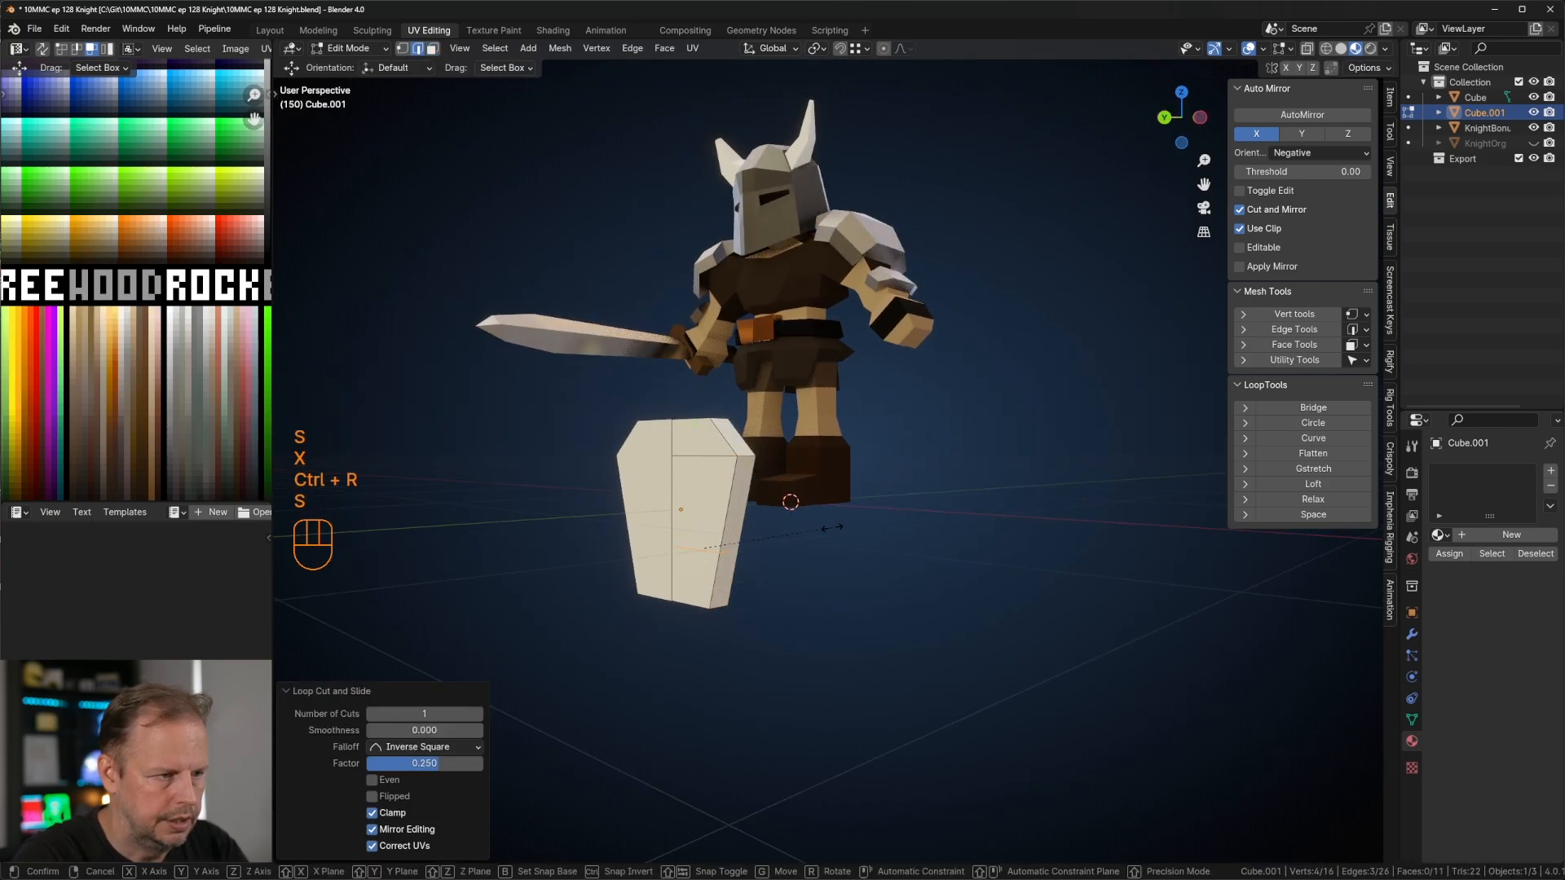
# Step: Widen the shield's lower edge loop along X and move its bottom edge about 0.061 m inward and 0.066 m up
pyautogui.press('x')
pyautogui.click(905, 541)
pyautogui.moveTo(904, 541); pyautogui.dragTo(817, 564, button='middle')
pyautogui.press('2')
pyautogui.click(718, 537)
pyautogui.press('ctrl+KP_1')
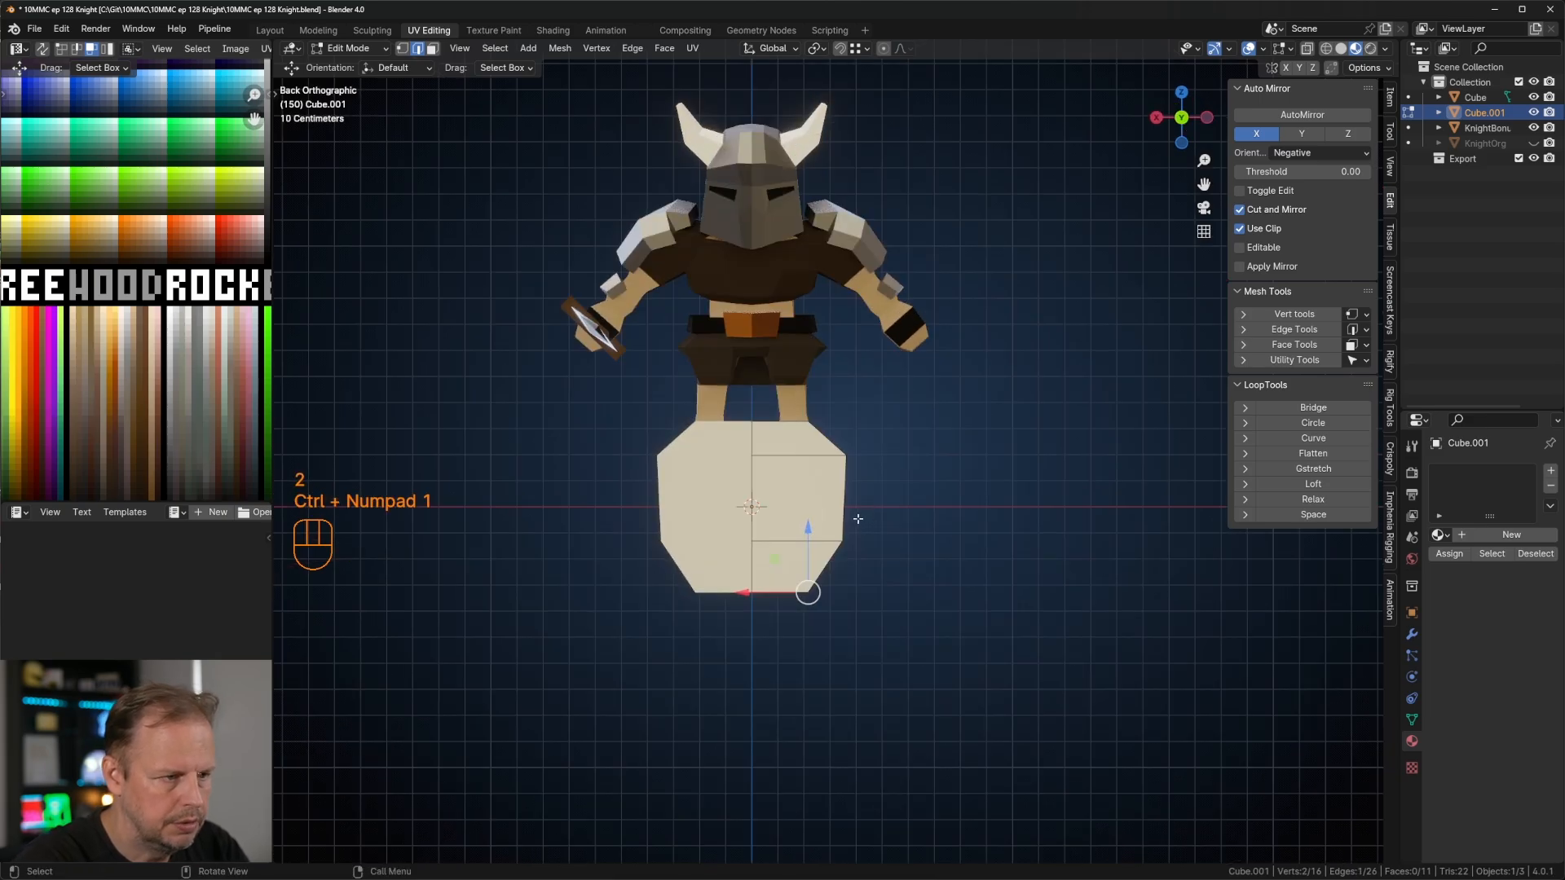
pyautogui.press('g')
pyautogui.click(826, 513)
pyautogui.moveTo(826, 513); pyautogui.dragTo(845, 515, button='middle')
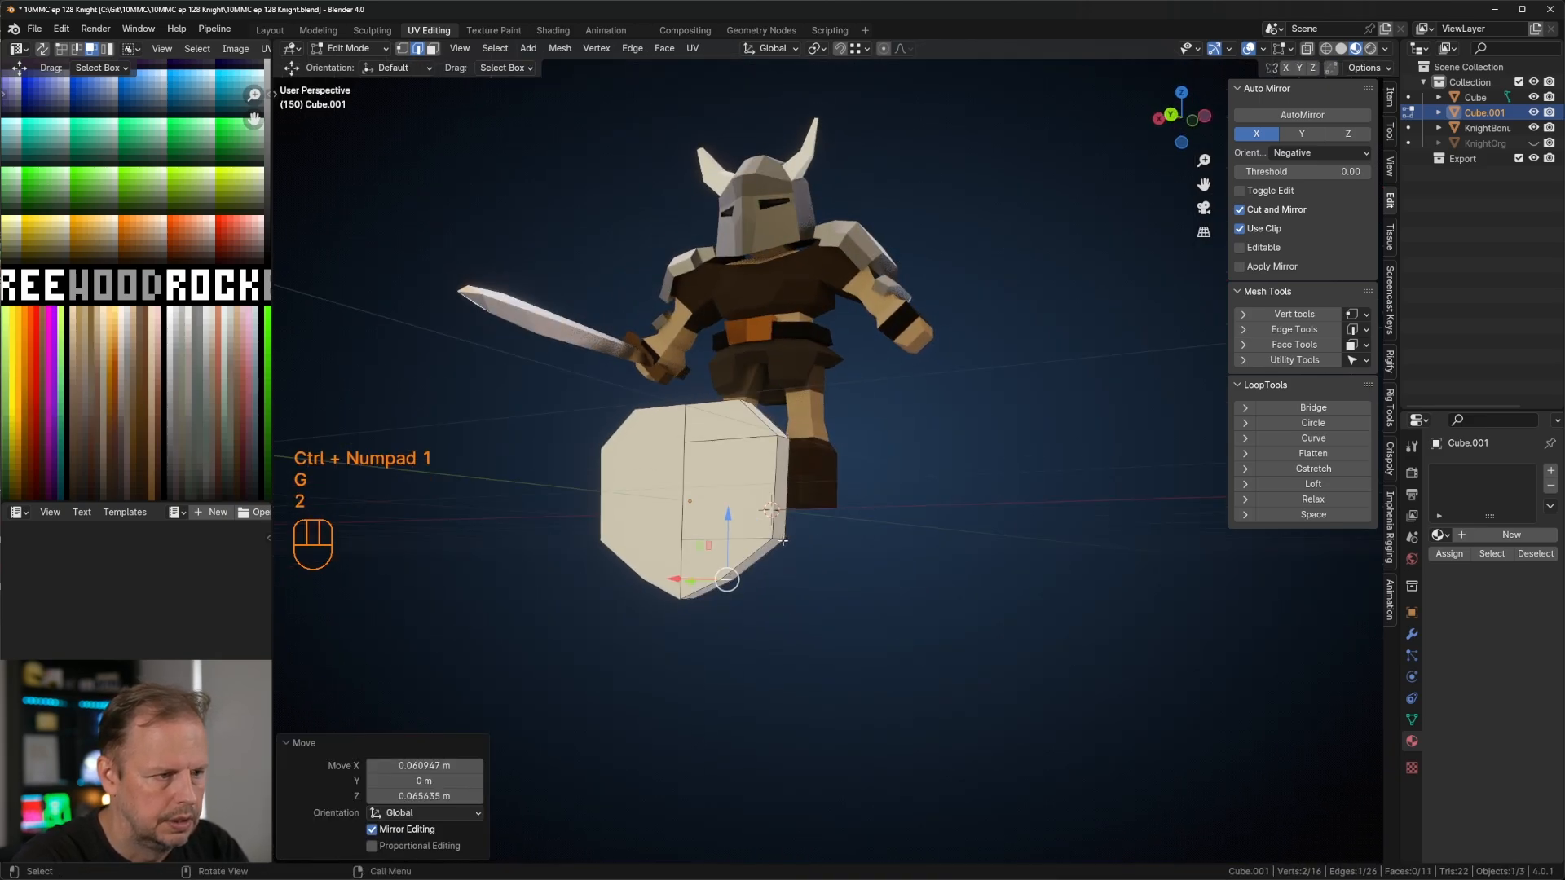
# Step: Raise the shield's lower horizontal edge loop about 0.134 m along Z
pyautogui.press('a')
pyautogui.press('a')
pyautogui.press('ctrl+KP_1')
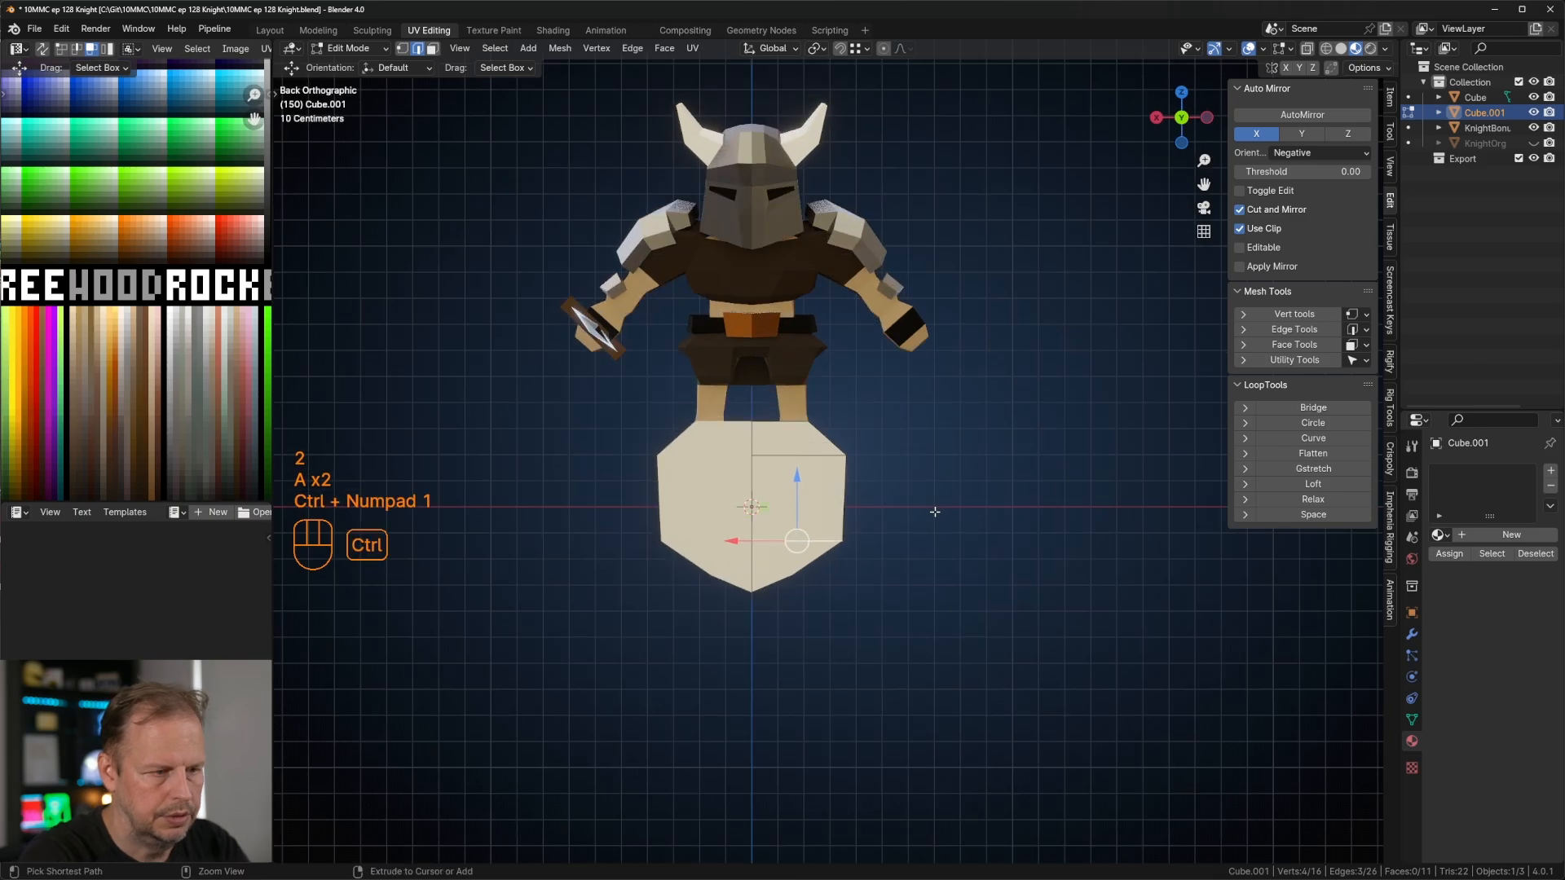
pyautogui.press('g')
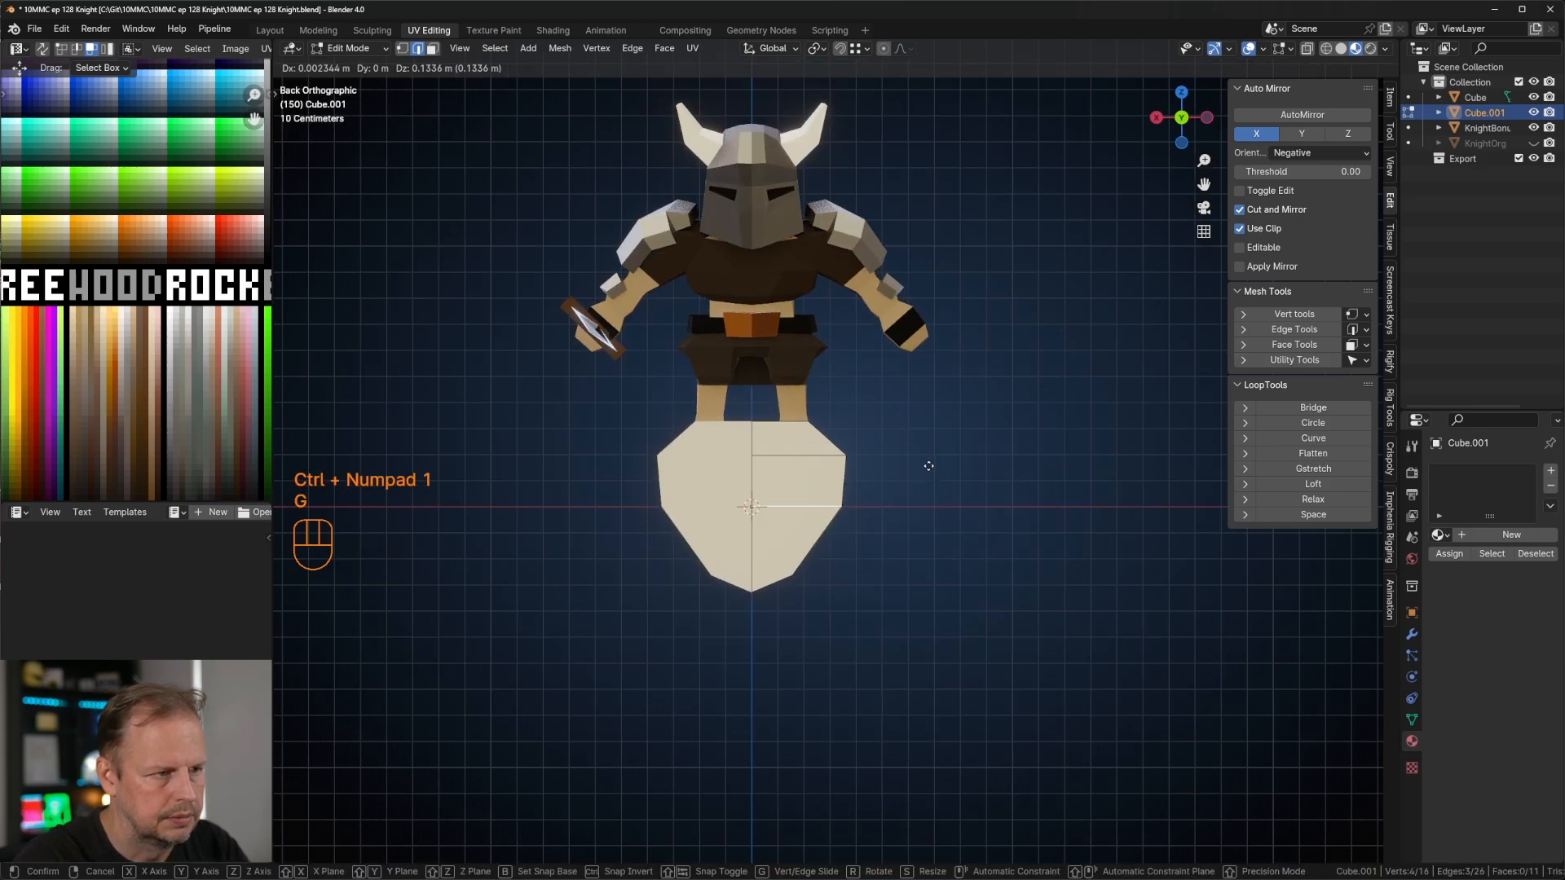
pyautogui.click(928, 466)
pyautogui.moveTo(929, 466); pyautogui.dragTo(768, 458, button='middle')
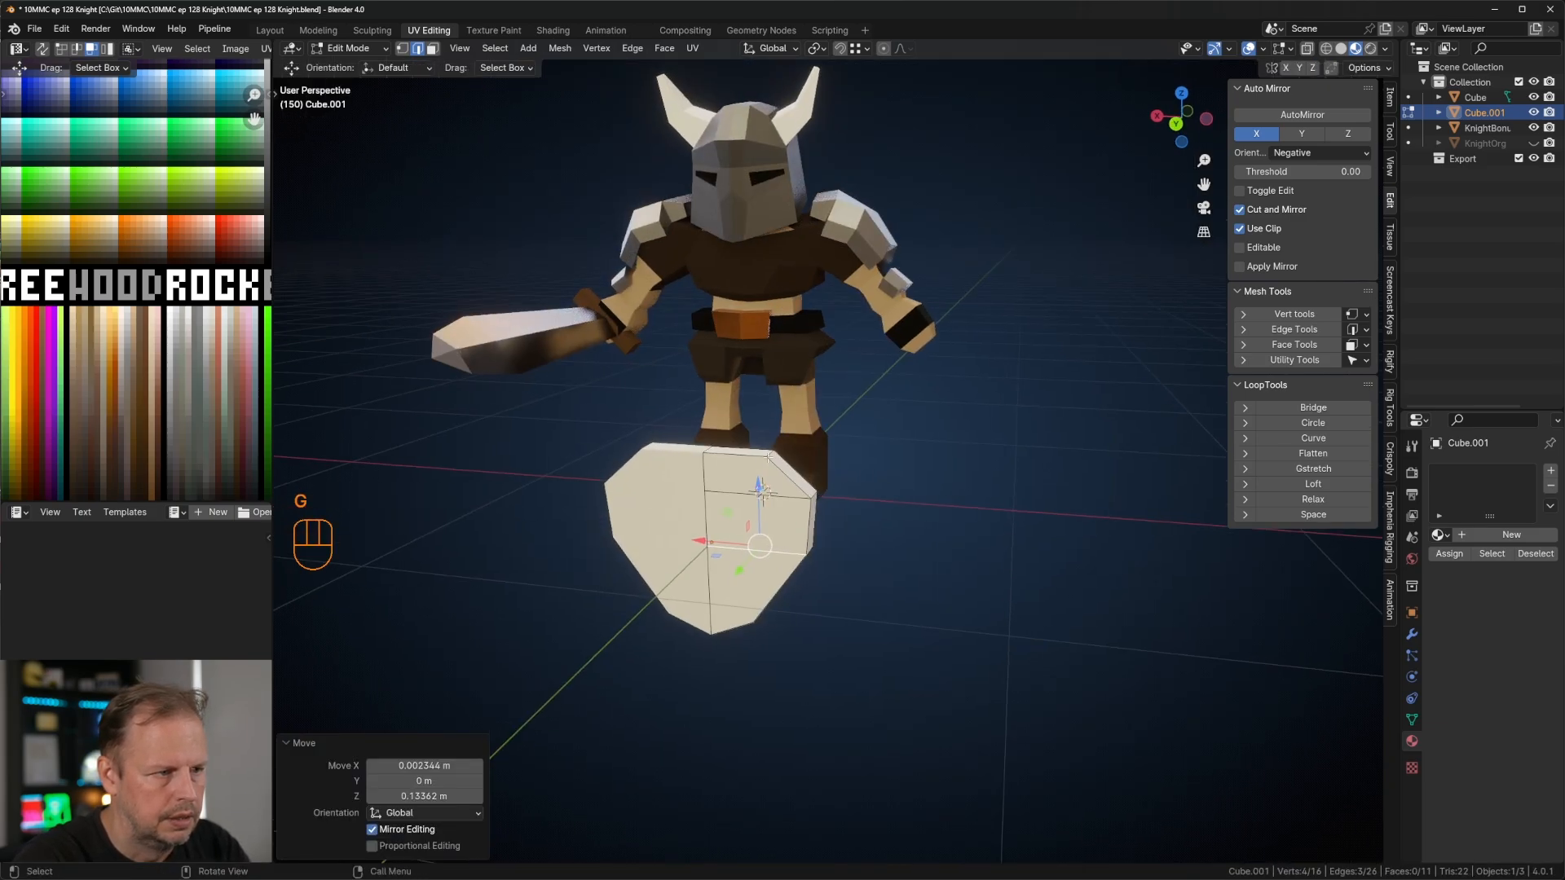
# Step: Lower the shield's top centre edge about 0.055 m along Z to form a notch
pyautogui.click(709, 449)
pyautogui.press('g')
pyautogui.press('z')
pyautogui.click(711, 415)
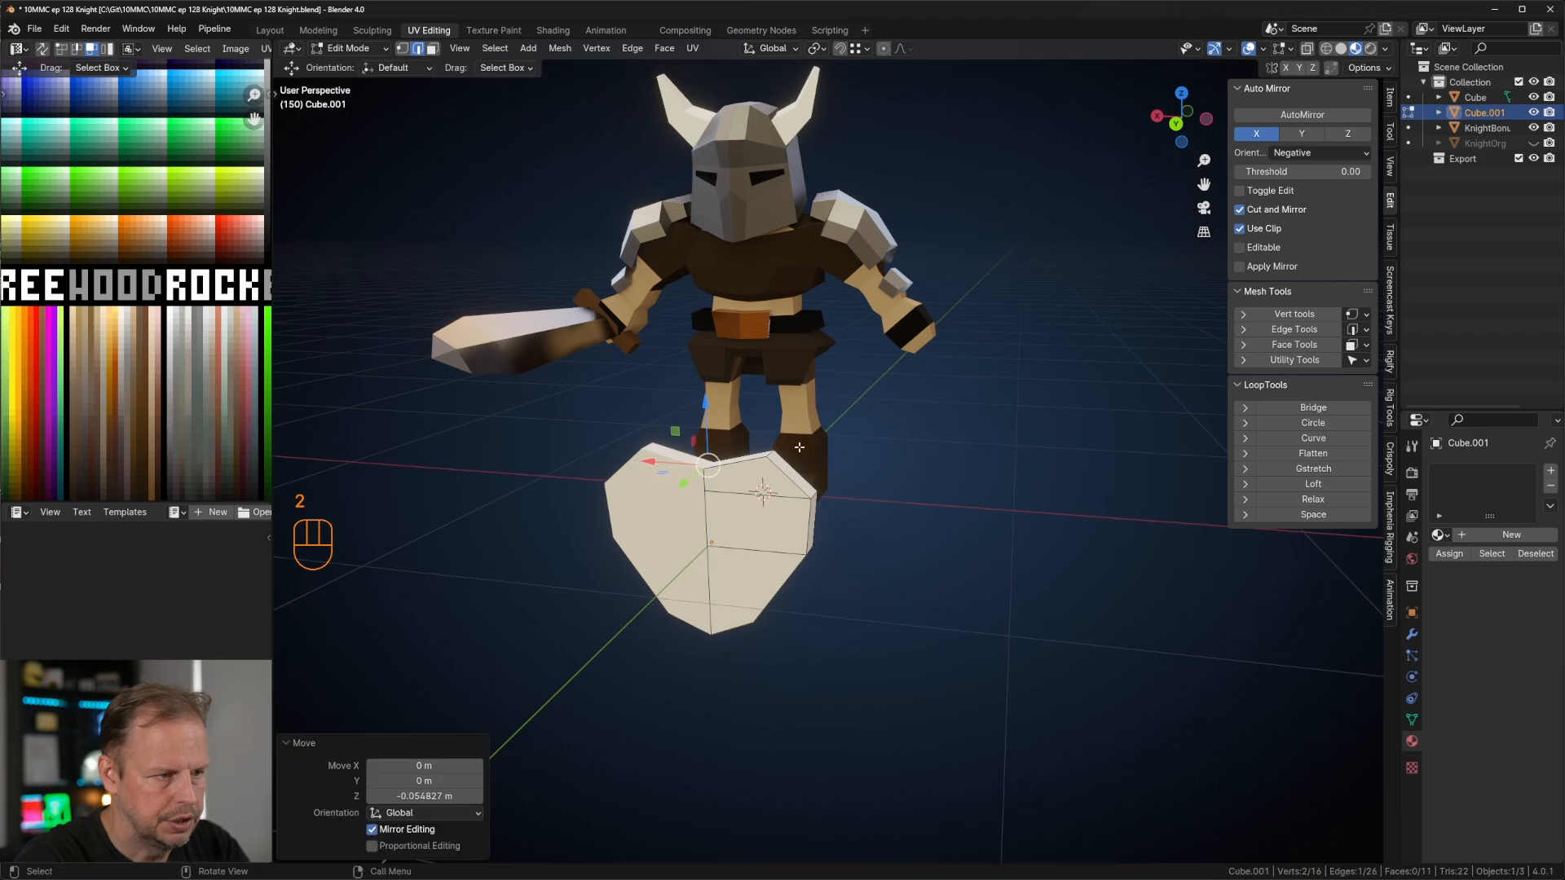
# Step: Add one centred vertical loop cut through the editable half of the shield
pyautogui.moveTo(711, 414); pyautogui.dragTo(829, 433, button='middle')
pyautogui.click(754, 487)
pyautogui.rightClick(755, 487)
pyautogui.moveTo(759, 486); pyautogui.dragTo(677, 465, button='middle')
# Step: Select the shield's outer side faces and move them about -0.053 m along Y
pyautogui.press('3')
pyautogui.moveTo(745, 578); pyautogui.dragTo(787, 513, button='middle')
pyautogui.keyDown('shift'); pyautogui.click(670, 589); pyautogui.keyUp('shift')
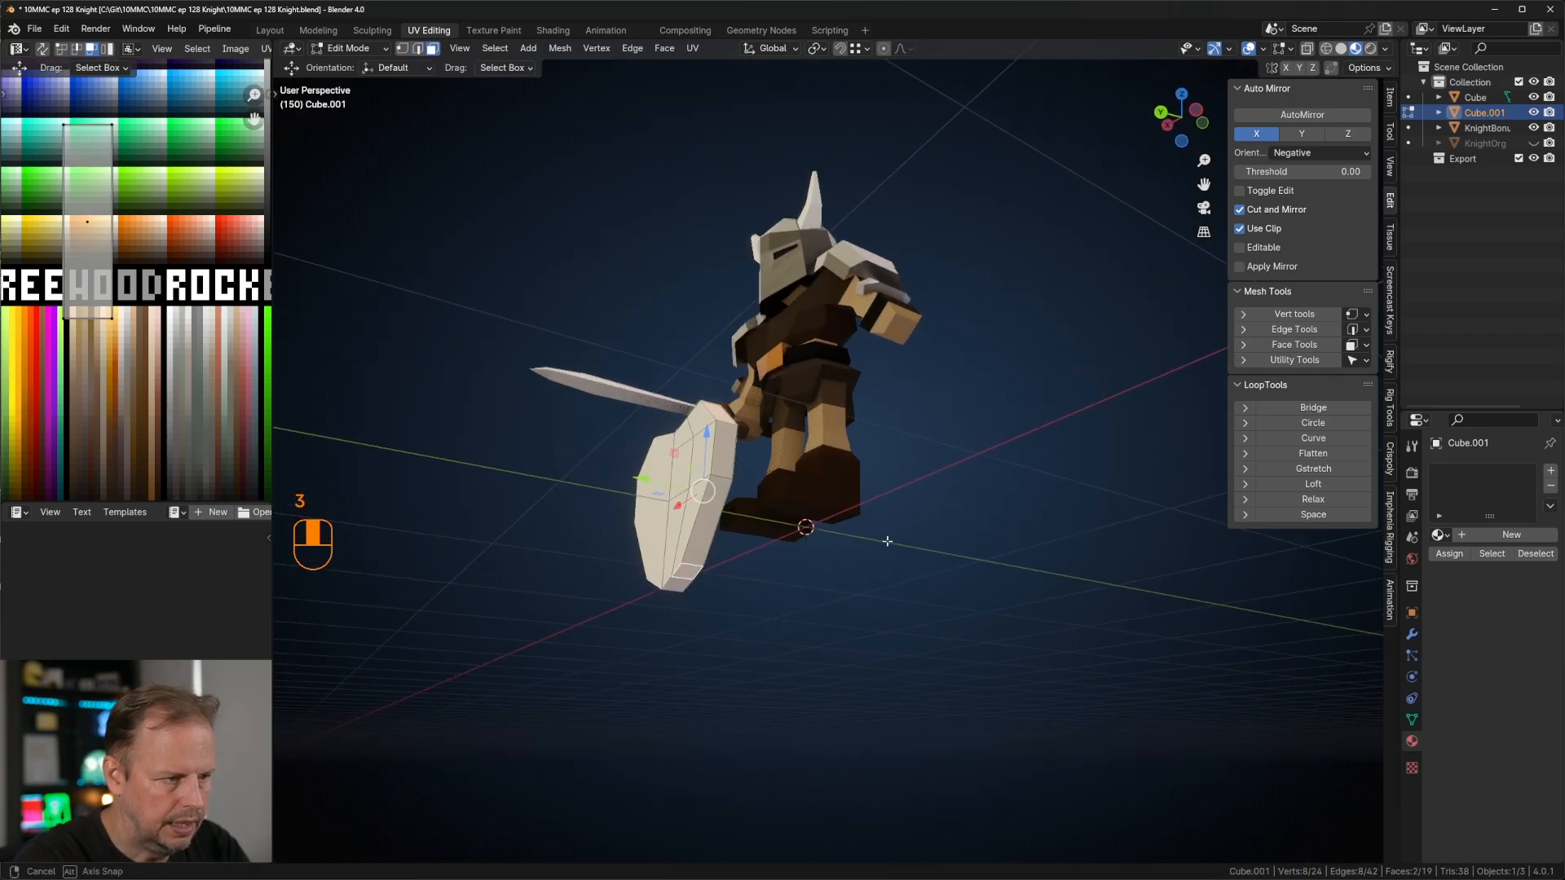
pyautogui.moveTo(887, 542); pyautogui.dragTo(819, 561, button='middle')
pyautogui.moveTo(654, 506)
pyautogui.mouseDown()
pyautogui.moveTo(672, 506)
pyautogui.moveTo(658, 505)
pyautogui.mouseUp()
pyautogui.hotkey('ctrl', 'z')
pyautogui.moveTo(660, 505); pyautogui.dragTo(978, 618, button='middle')
# Step: Rotate the outer side faces in top view and reposition them to curve the shield's side backwards
pyautogui.press('KP_7')
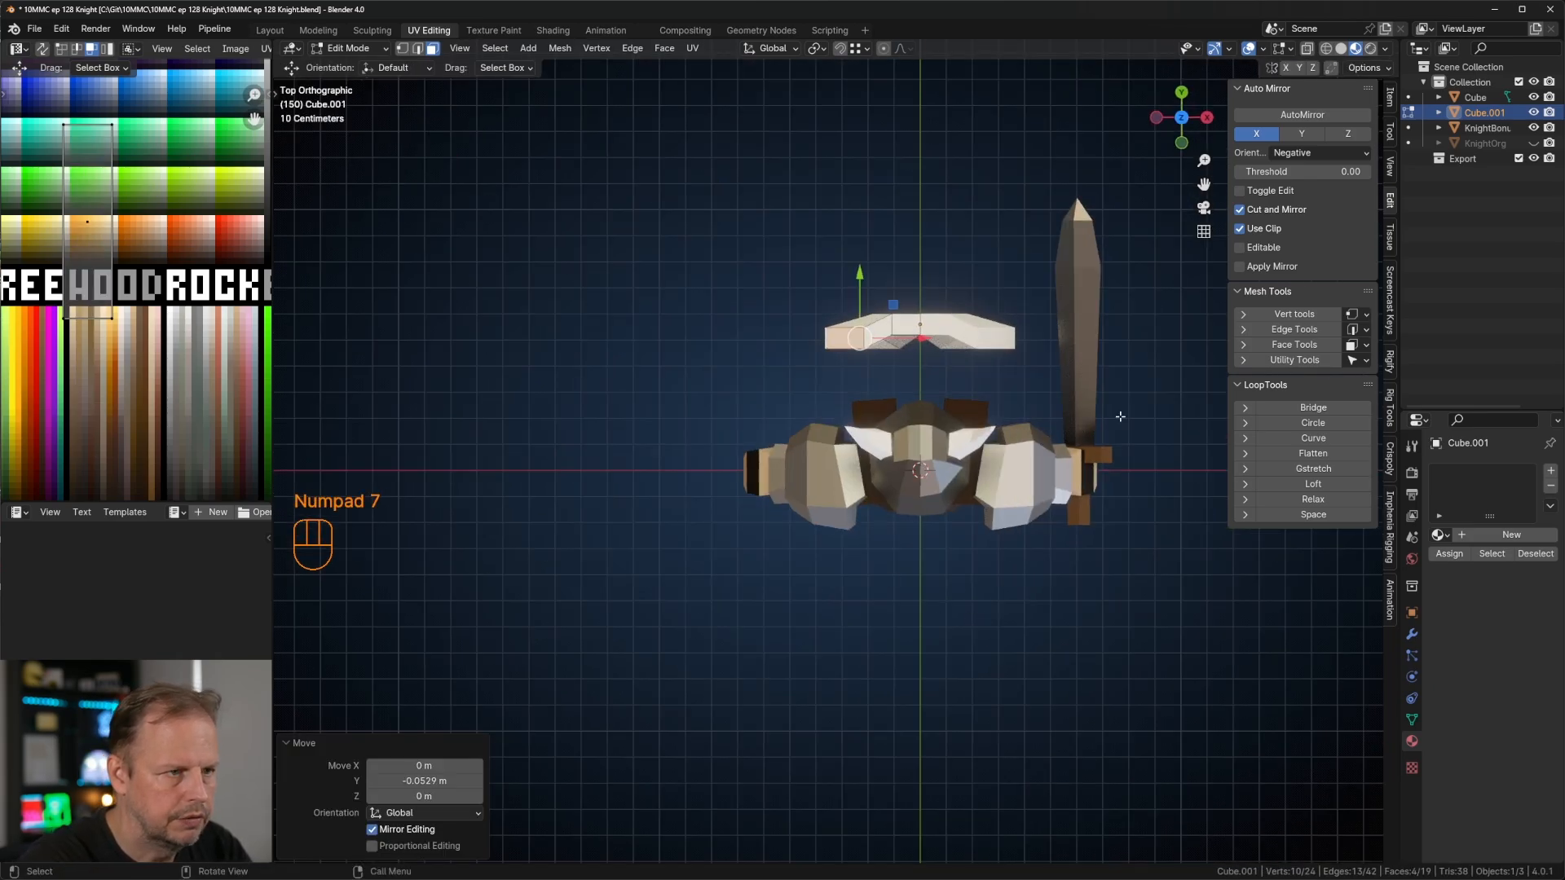
pyautogui.press('r')
pyautogui.click(1093, 346)
pyautogui.press('g')
pyautogui.click(1094, 346)
# Step: Pull one edge on the shield's outer side slightly back toward the knight
pyautogui.moveTo(1094, 346); pyautogui.dragTo(762, 526, button='middle')
pyautogui.press('2')
pyautogui.click(760, 532)
pyautogui.press('g')
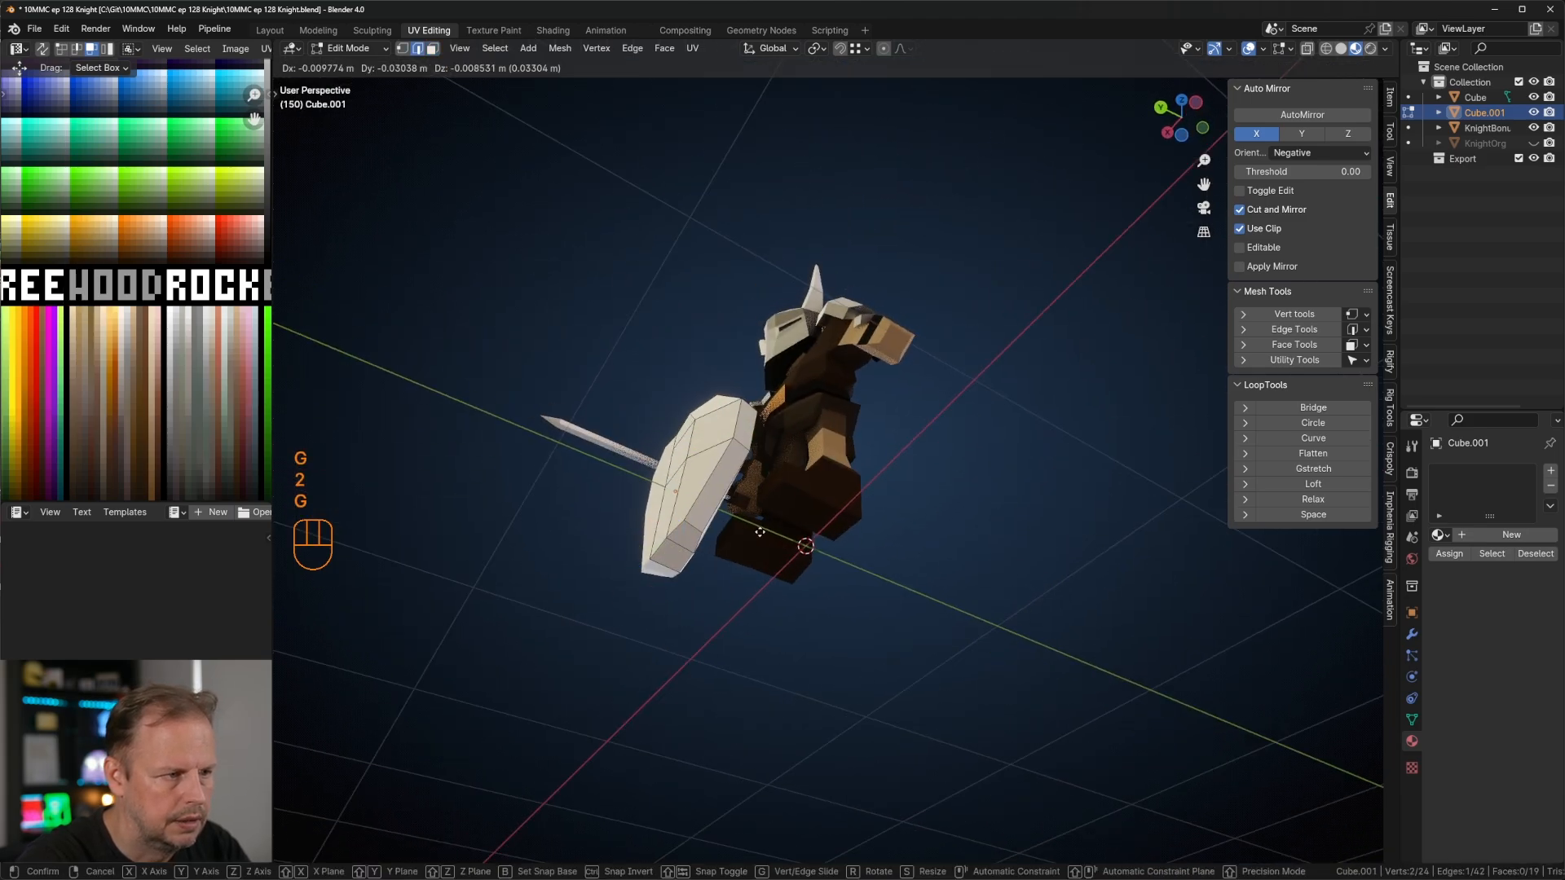
pyautogui.click(713, 542)
# Step: Rotate the shield's two bottom tip faces -16.7° in side view and move them back toward the knight
pyautogui.moveTo(676, 552); pyautogui.dragTo(691, 546, button='middle')
pyautogui.click(692, 543)
pyautogui.press('g')
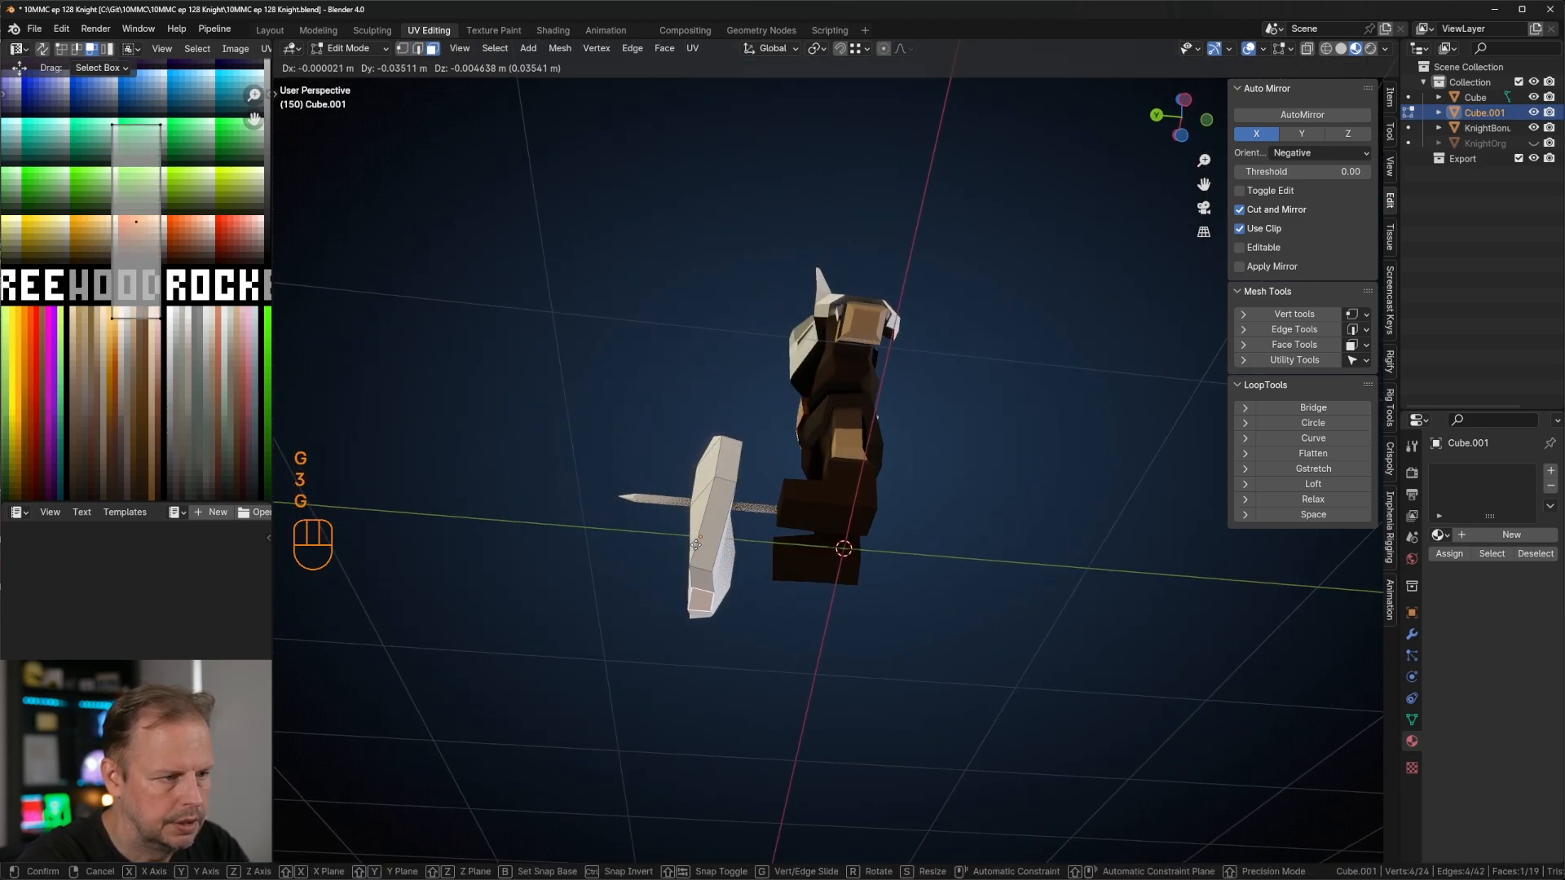
pyautogui.click(694, 543)
pyautogui.moveTo(862, 564); pyautogui.dragTo(862, 611, button='middle')
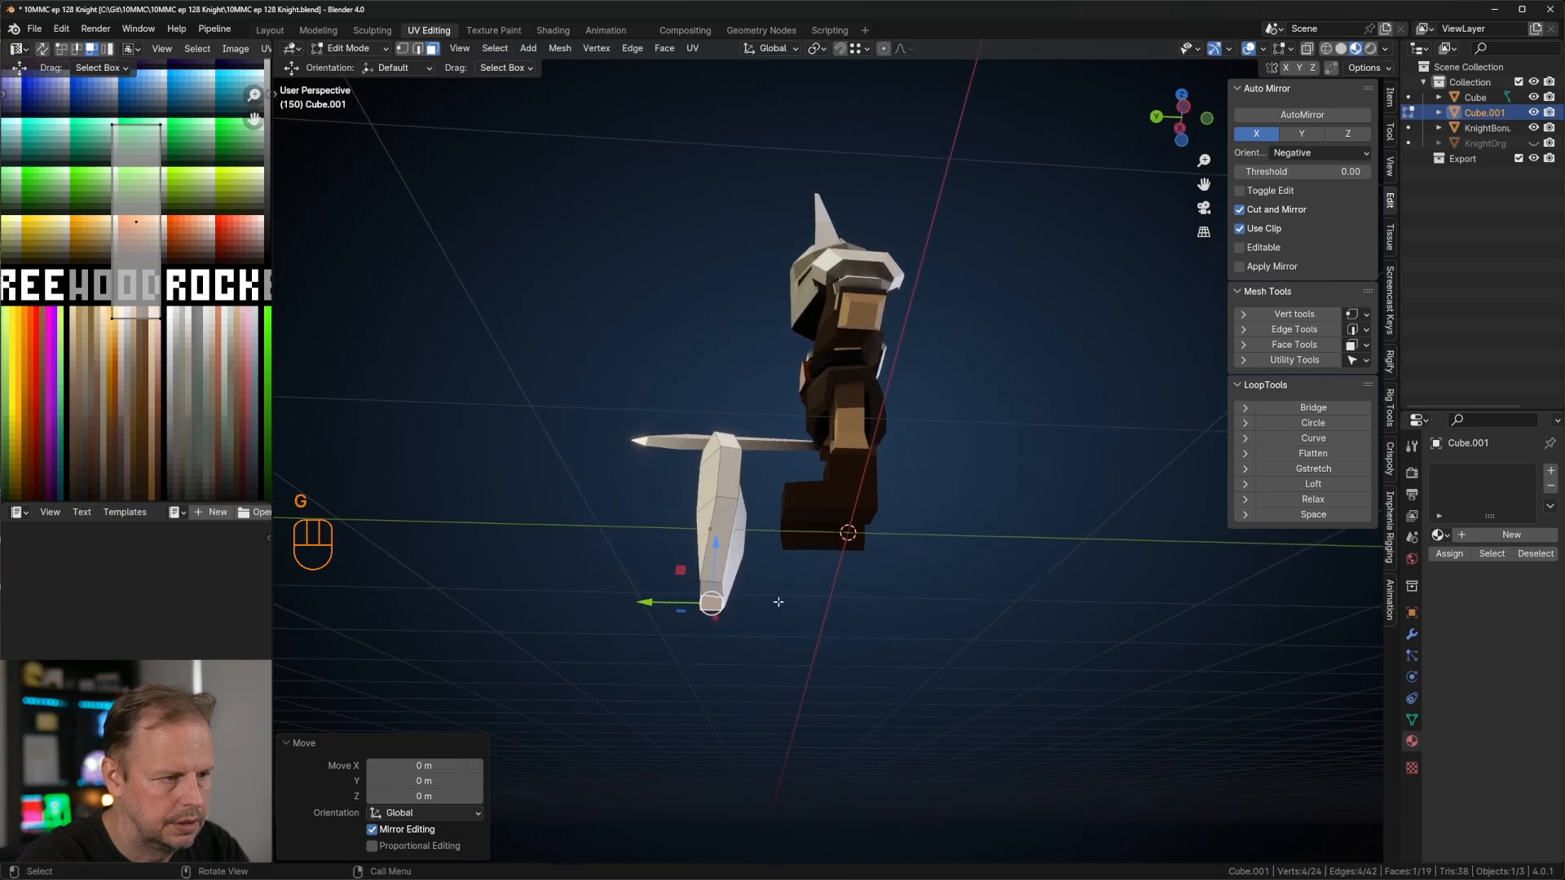
pyautogui.keyDown('shift'); pyautogui.click(713, 584); pyautogui.keyUp('shift')
pyautogui.press('r')
pyautogui.click(826, 560)
pyautogui.press('g')
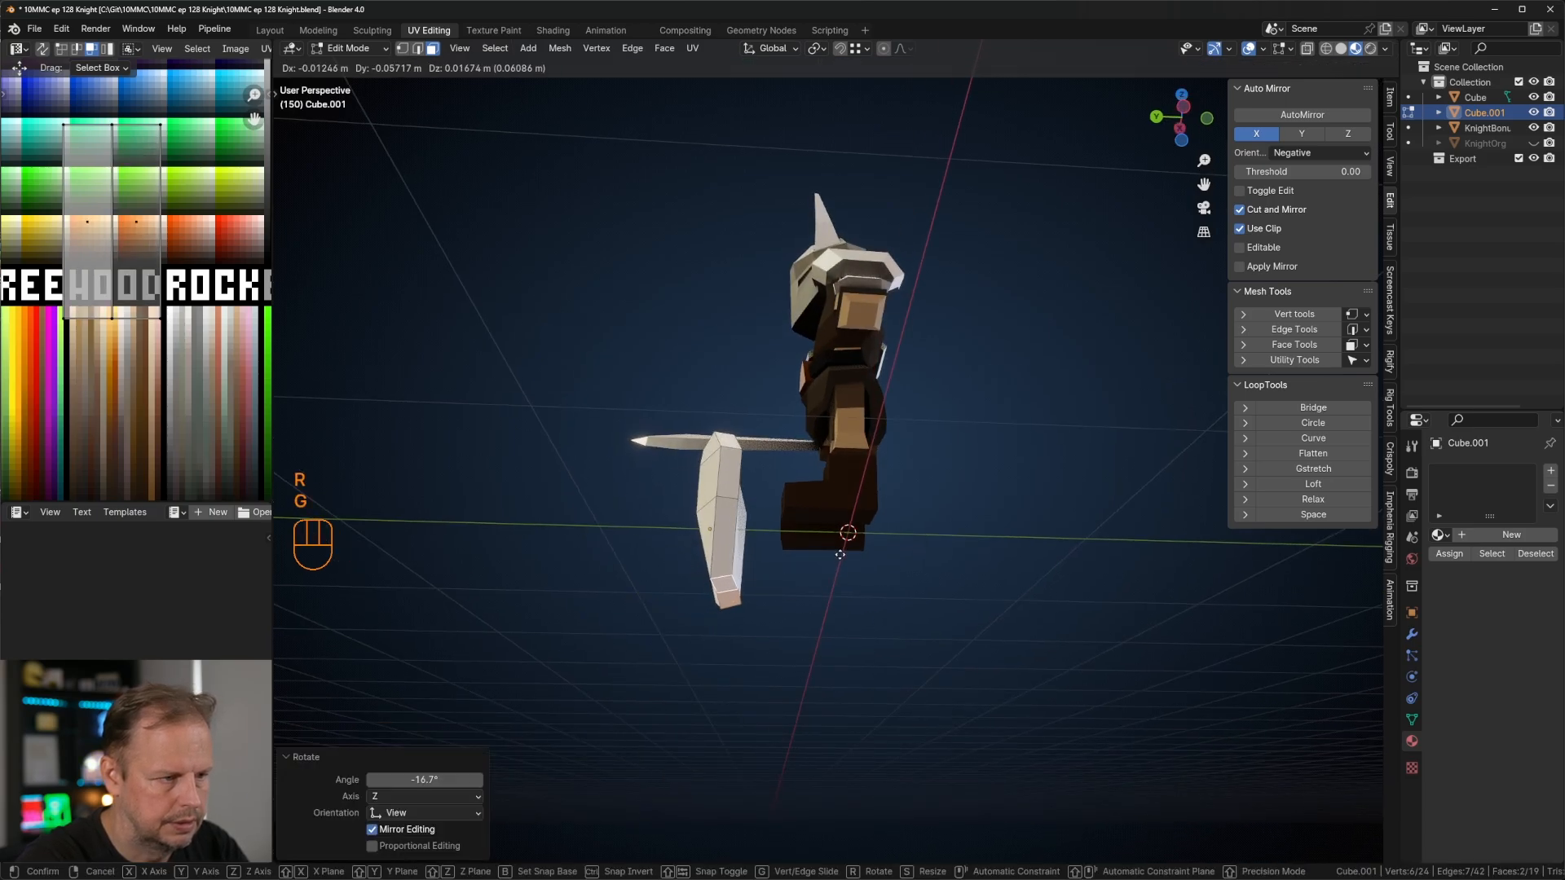
pyautogui.click(839, 555)
# Step: Select the outer rim faces, thin them along Y to about 0.64, and reposition them slightly
pyautogui.moveTo(839, 554); pyautogui.dragTo(874, 556, button='middle')
pyautogui.press('3')
pyautogui.click(724, 522)
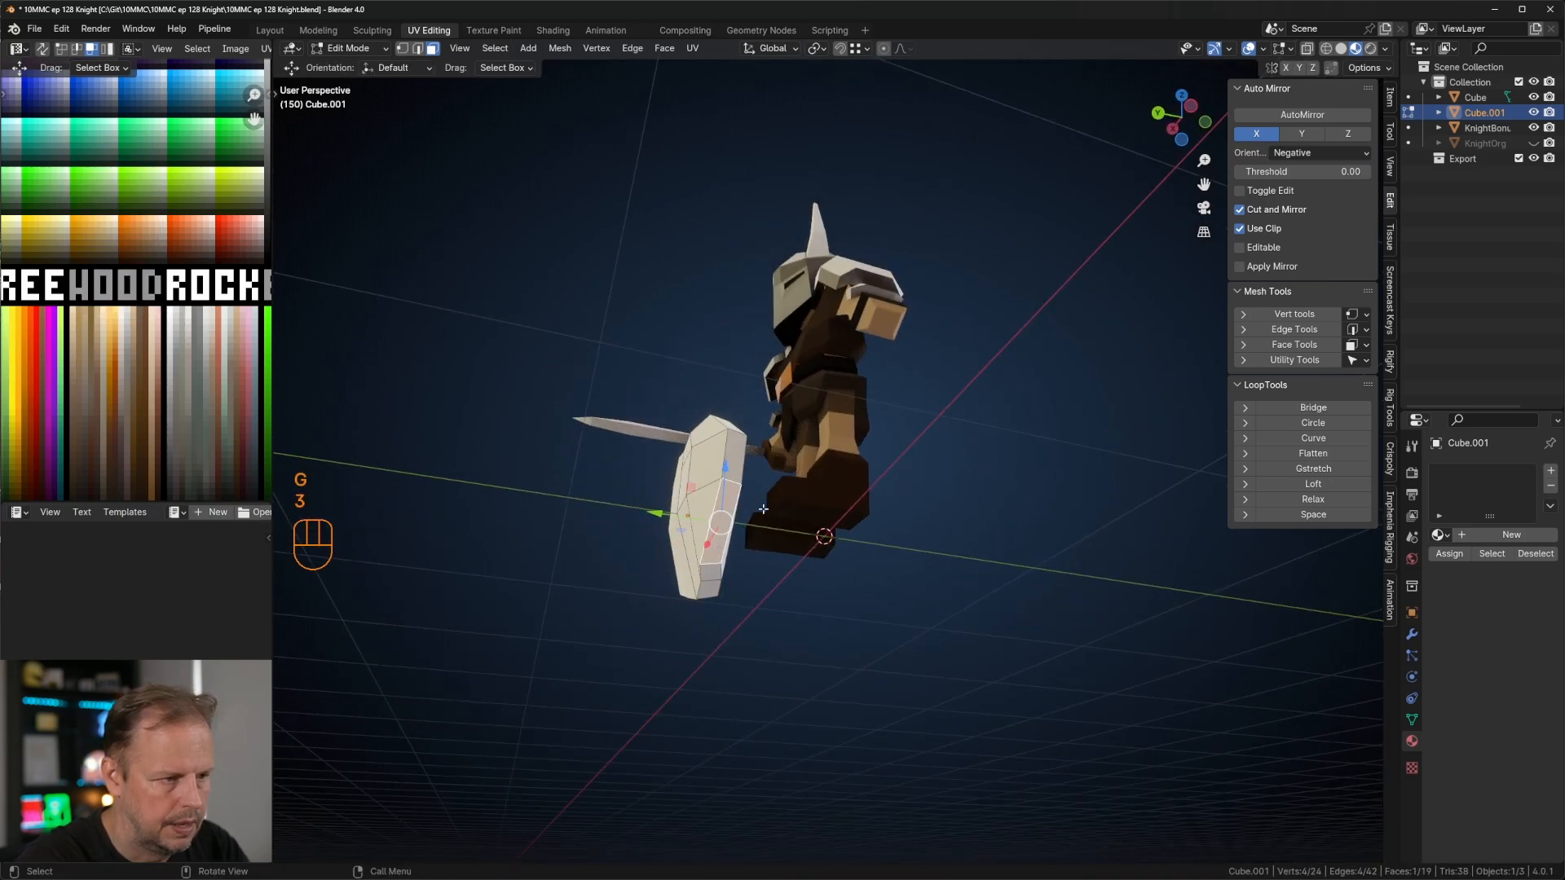
pyautogui.moveTo(762, 509); pyautogui.dragTo(684, 562, button='middle')
pyautogui.keyDown('ctrl'); pyautogui.click(685, 563); pyautogui.keyUp('ctrl')
pyautogui.press('s')
pyautogui.press('y')
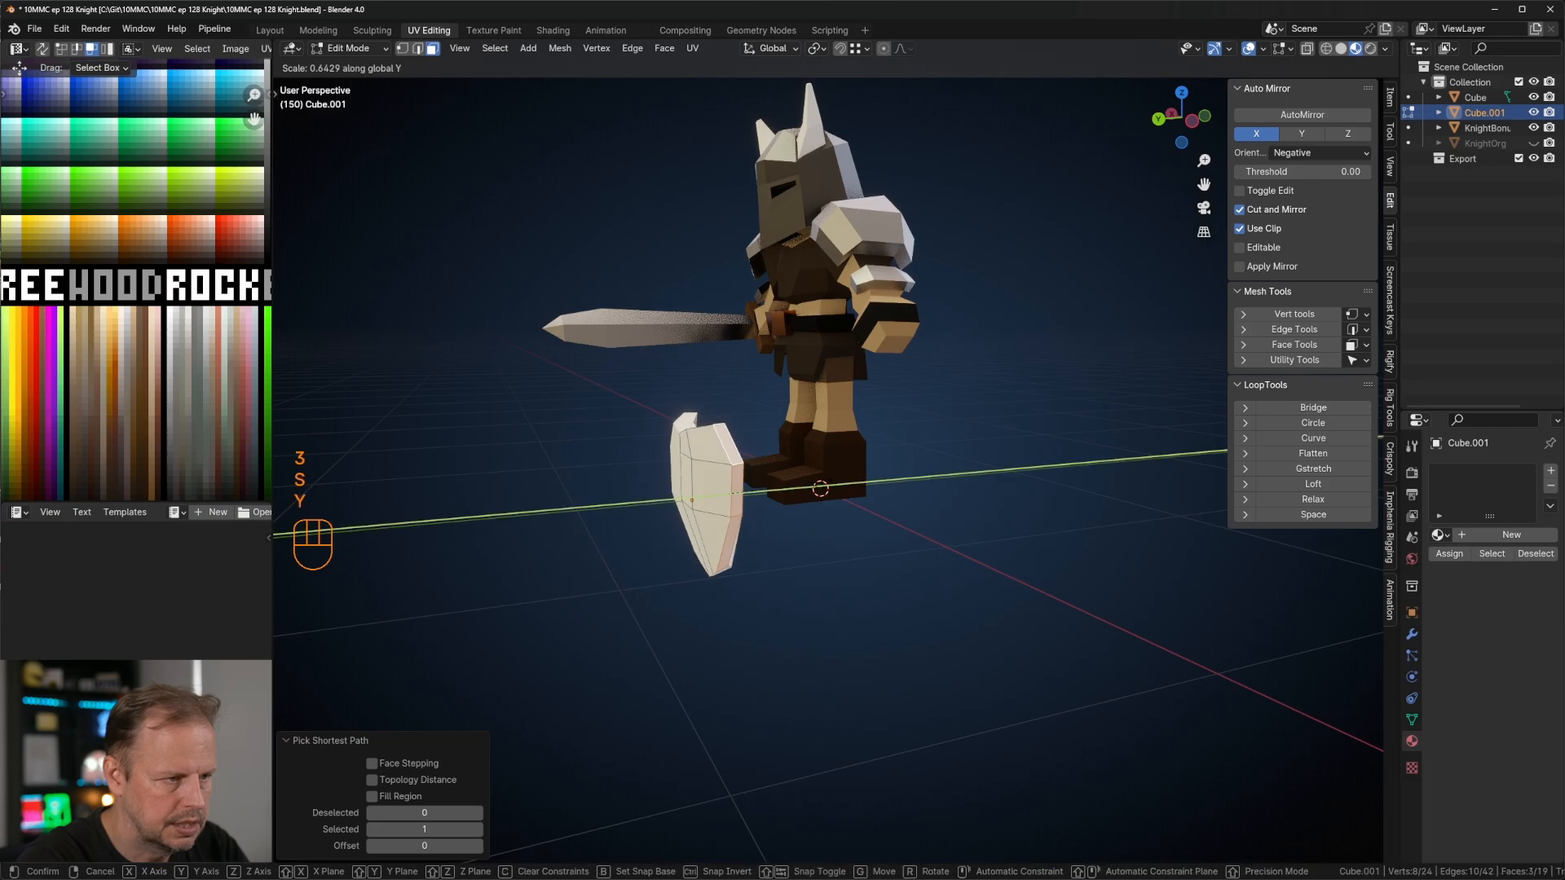
pyautogui.click(758, 534)
pyautogui.press('g')
pyautogui.click(760, 536)
# Step: Scale the whole shield along X to about 0.8 and adjust its placement
pyautogui.moveTo(759, 537); pyautogui.dragTo(784, 507, button='middle')
pyautogui.press('a')
pyautogui.press('s')
pyautogui.press('x')
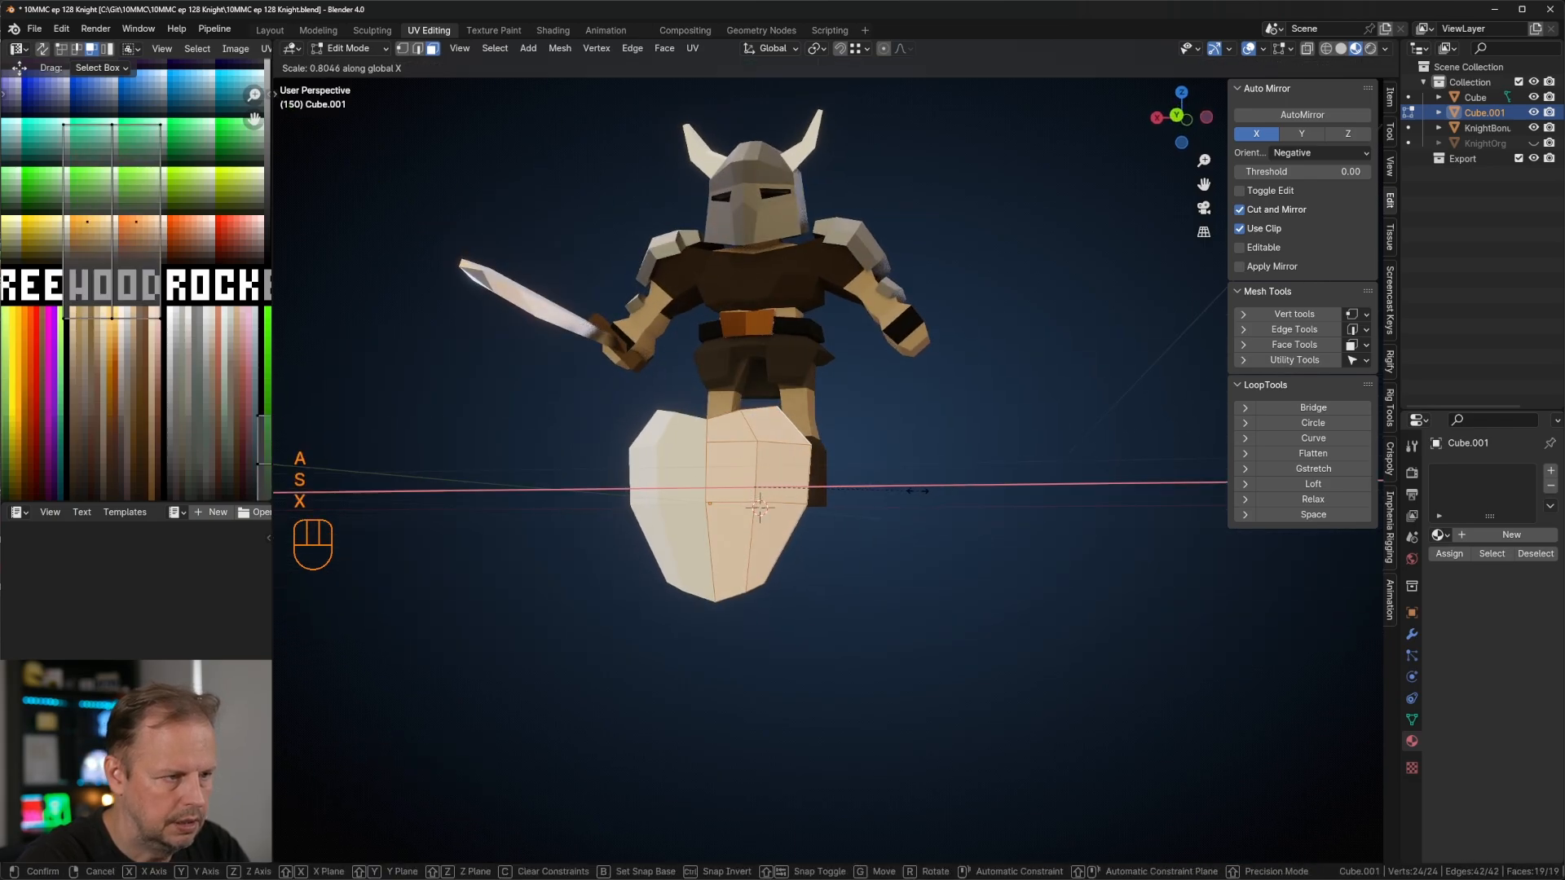
pyautogui.click(920, 489)
pyautogui.moveTo(920, 489); pyautogui.dragTo(790, 507, button='middle')
pyautogui.press('g')
pyautogui.click(947, 482)
# Step: Collapse all the shield's UVs to a single point and move them onto the METAL swatches of the palette
pyautogui.press('a')
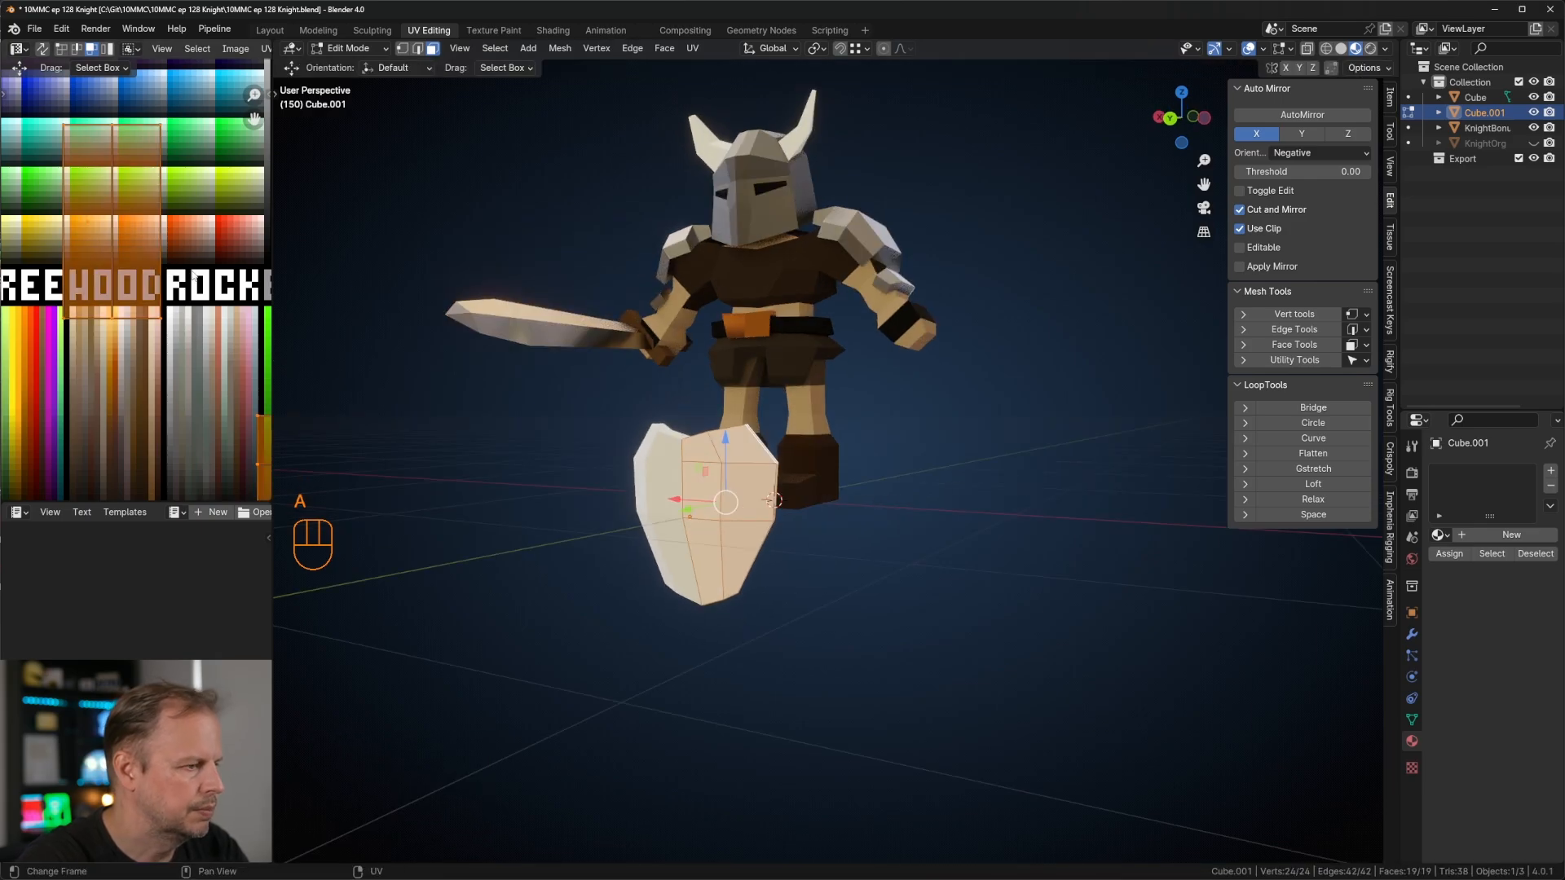
pyautogui.press('0')
pyautogui.press('Return')
pyautogui.scroll(-4, 69, 454)
pyautogui.press('g')
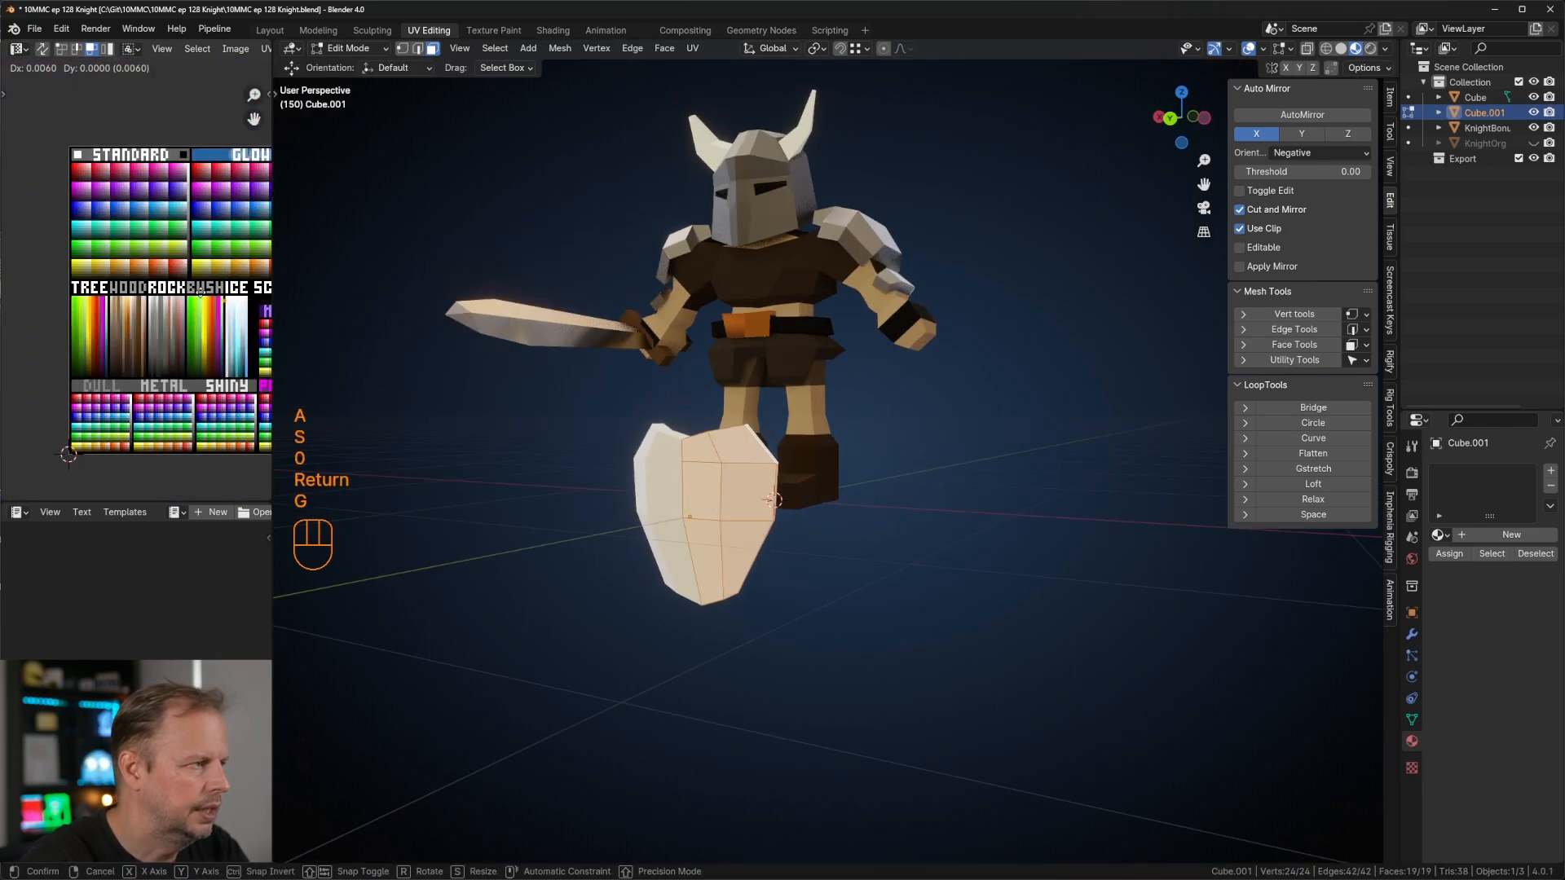
pyautogui.scroll(4, 185, 301)
pyautogui.keyDown('shift'); pyautogui.moveTo(174, 380); pyautogui.dragTo(129, 231, button='middle'); pyautogui.keyUp('shift')
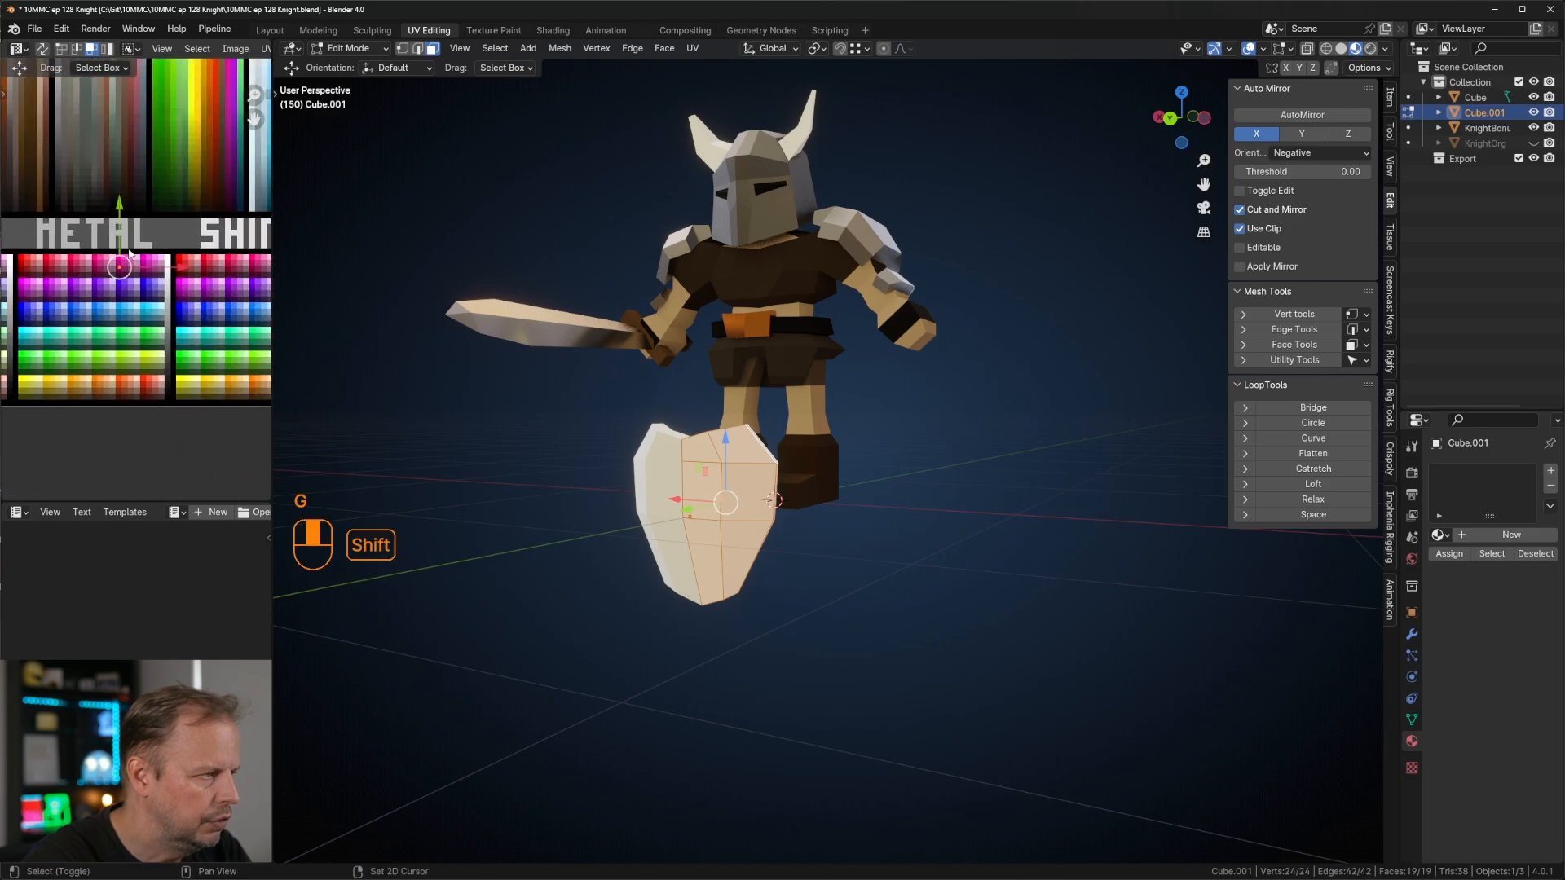
pyautogui.press('g')
pyautogui.click(196, 294)
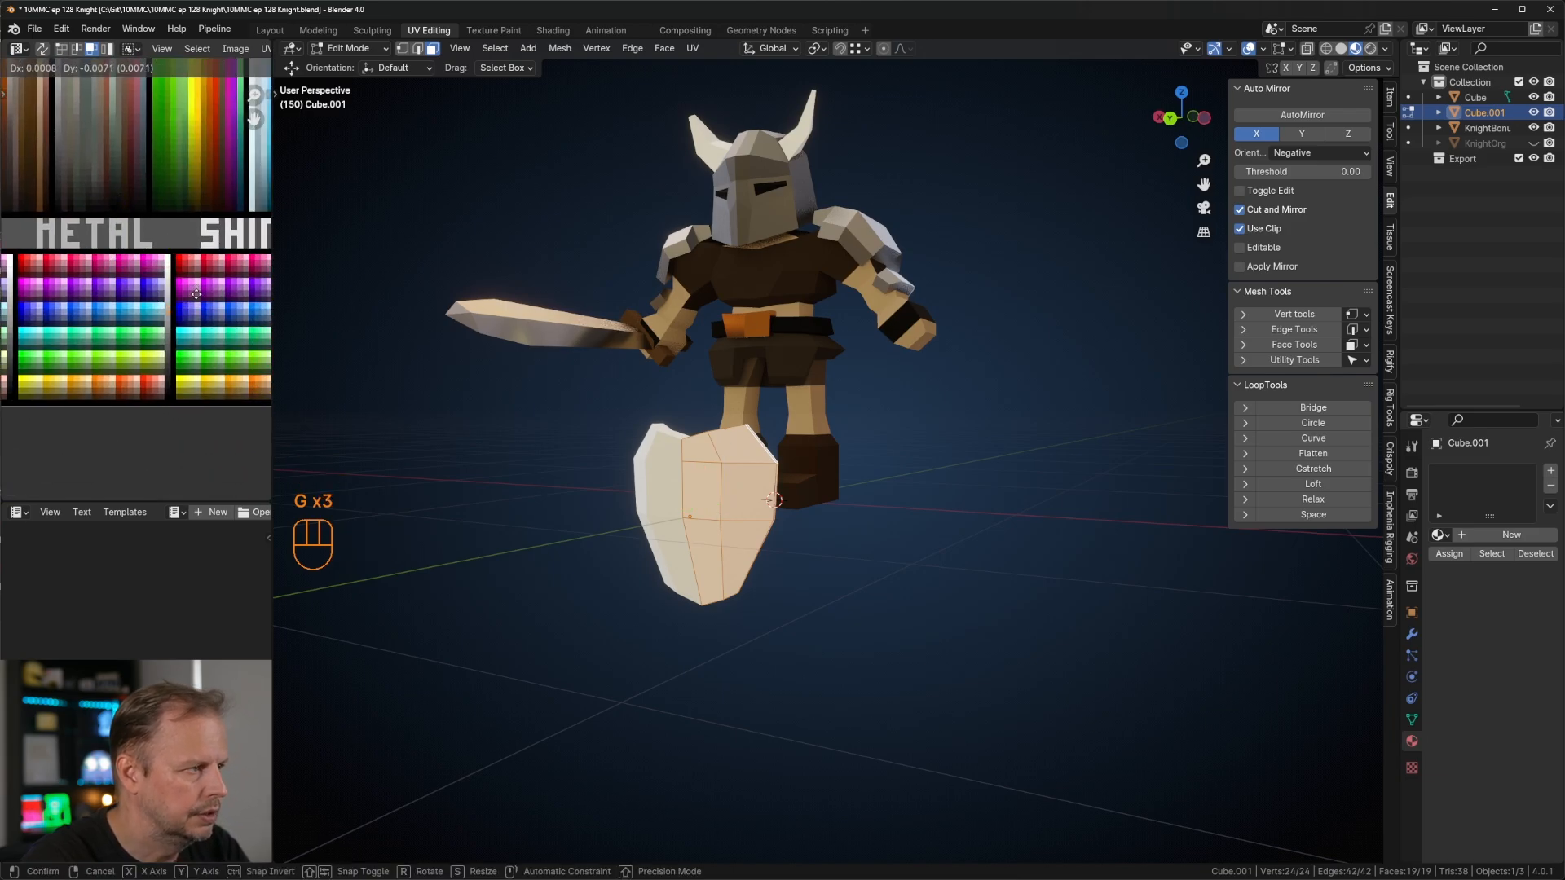
# Step: Shift the shield's UVs further down the grey strip of the METAL swatches
pyautogui.scroll(-3, 769, 352)
pyautogui.press('Tab')
pyautogui.press('Tab')
pyautogui.scroll(1, 770, 352)
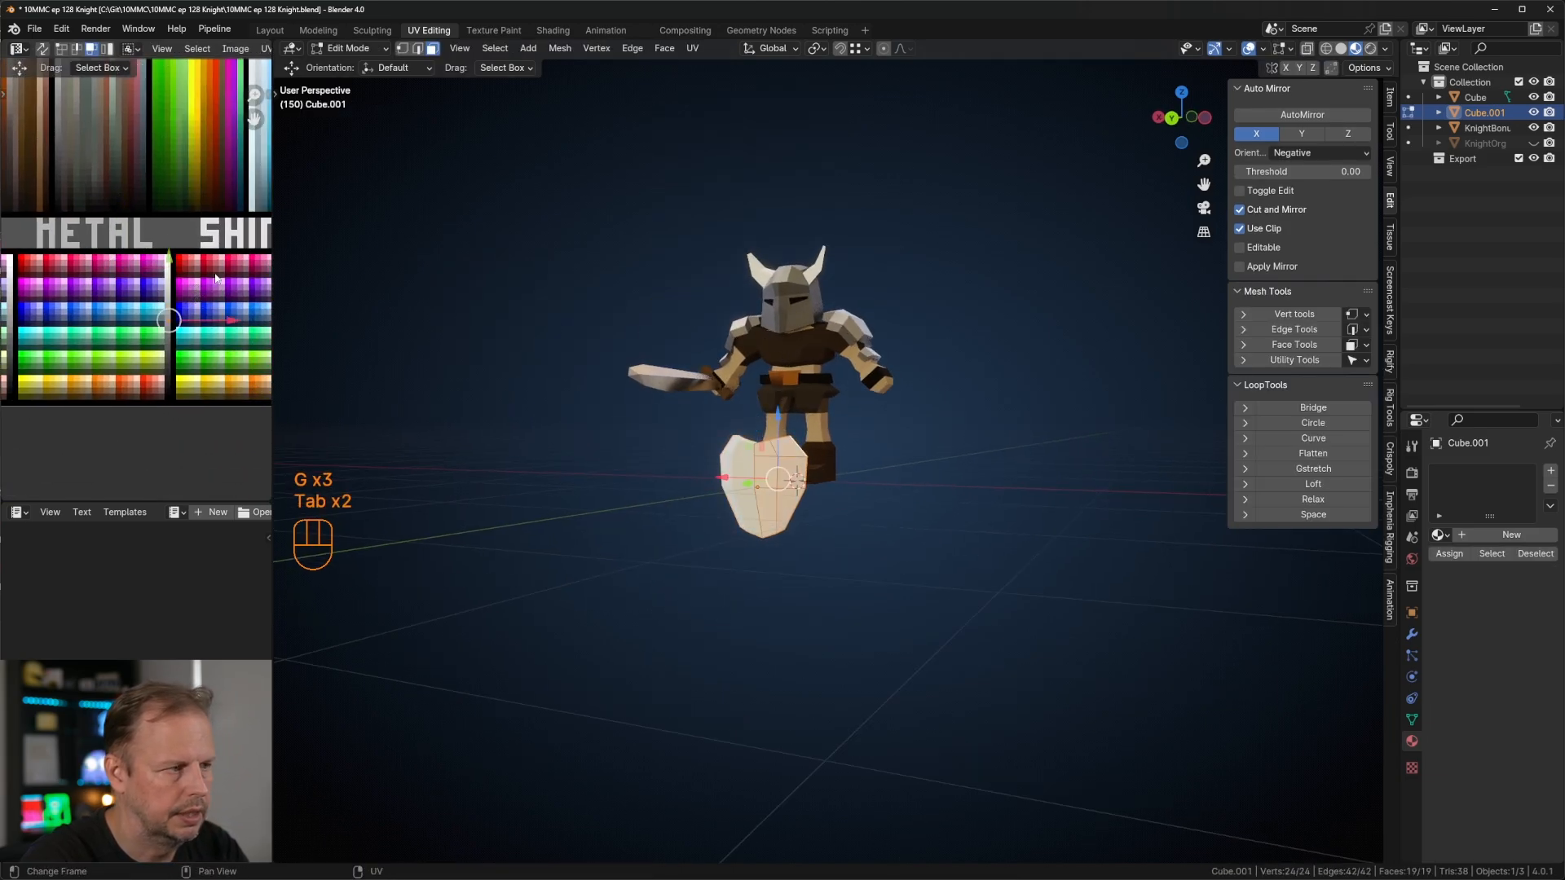
pyautogui.press('g')
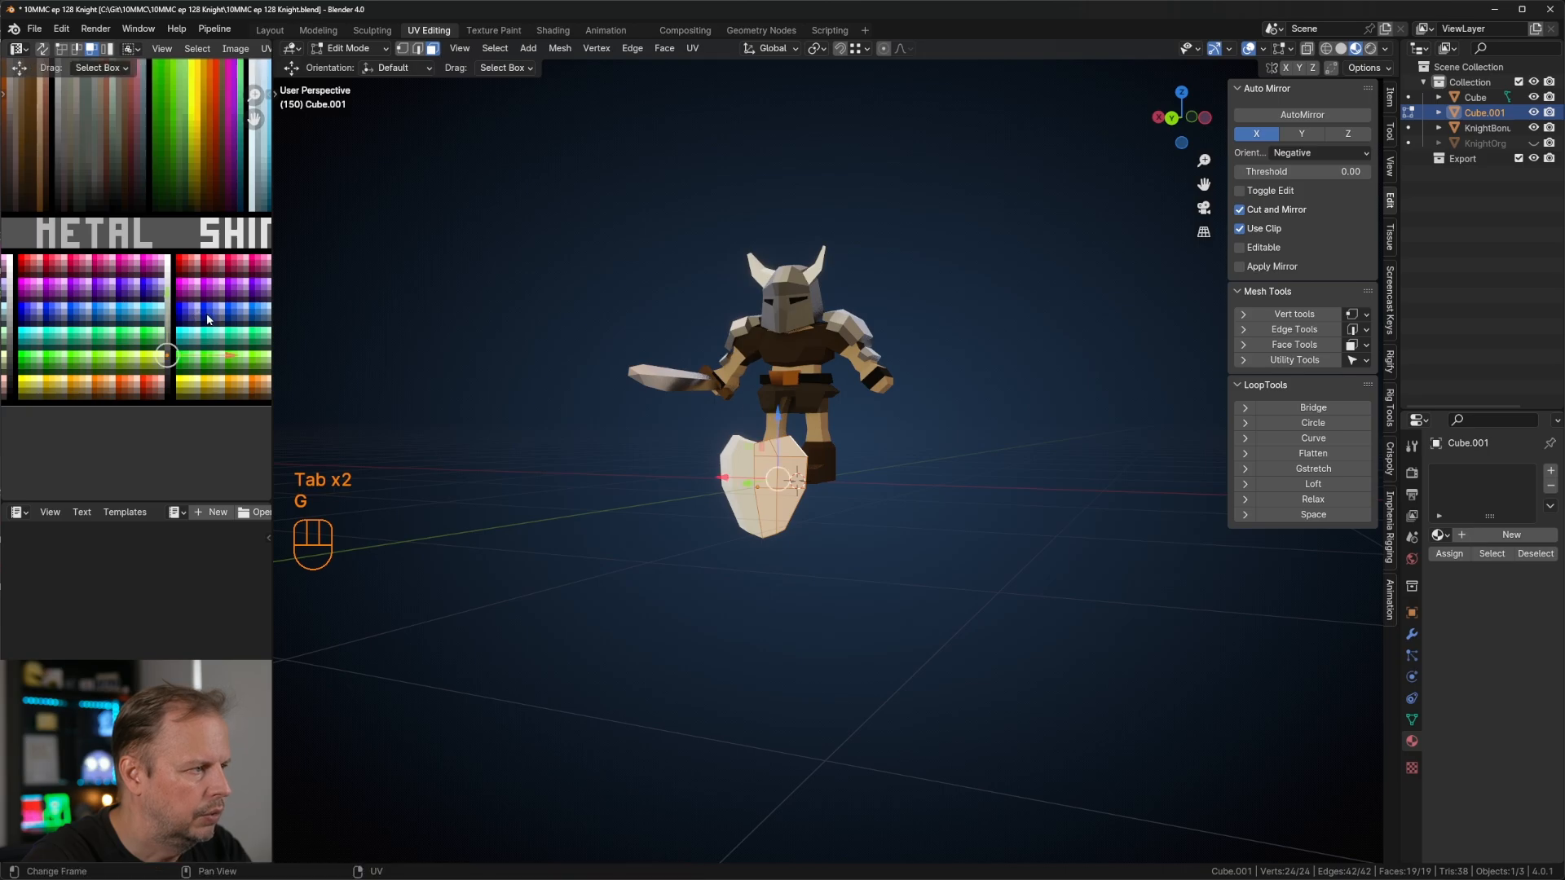
pyautogui.press('Tab')
pyautogui.press('Tab')
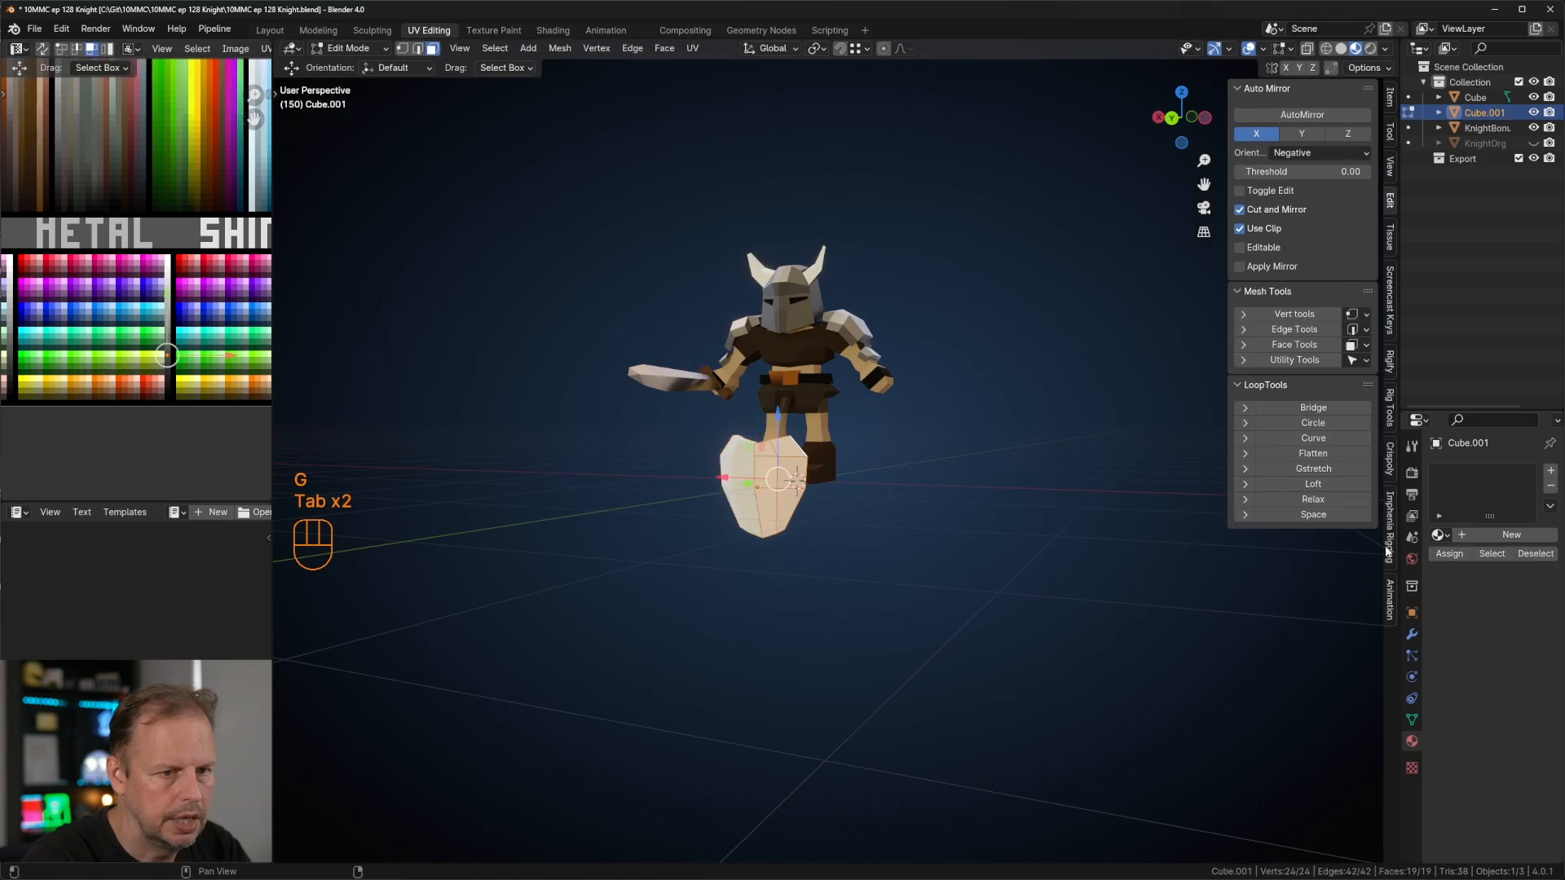
# Step: Assign the existing ImphenziaPixPal palette material to the shield
pyautogui.click(1439, 535)
pyautogui.click(1328, 652)
pyautogui.scroll(2, 720, 450)
pyautogui.press('Tab')
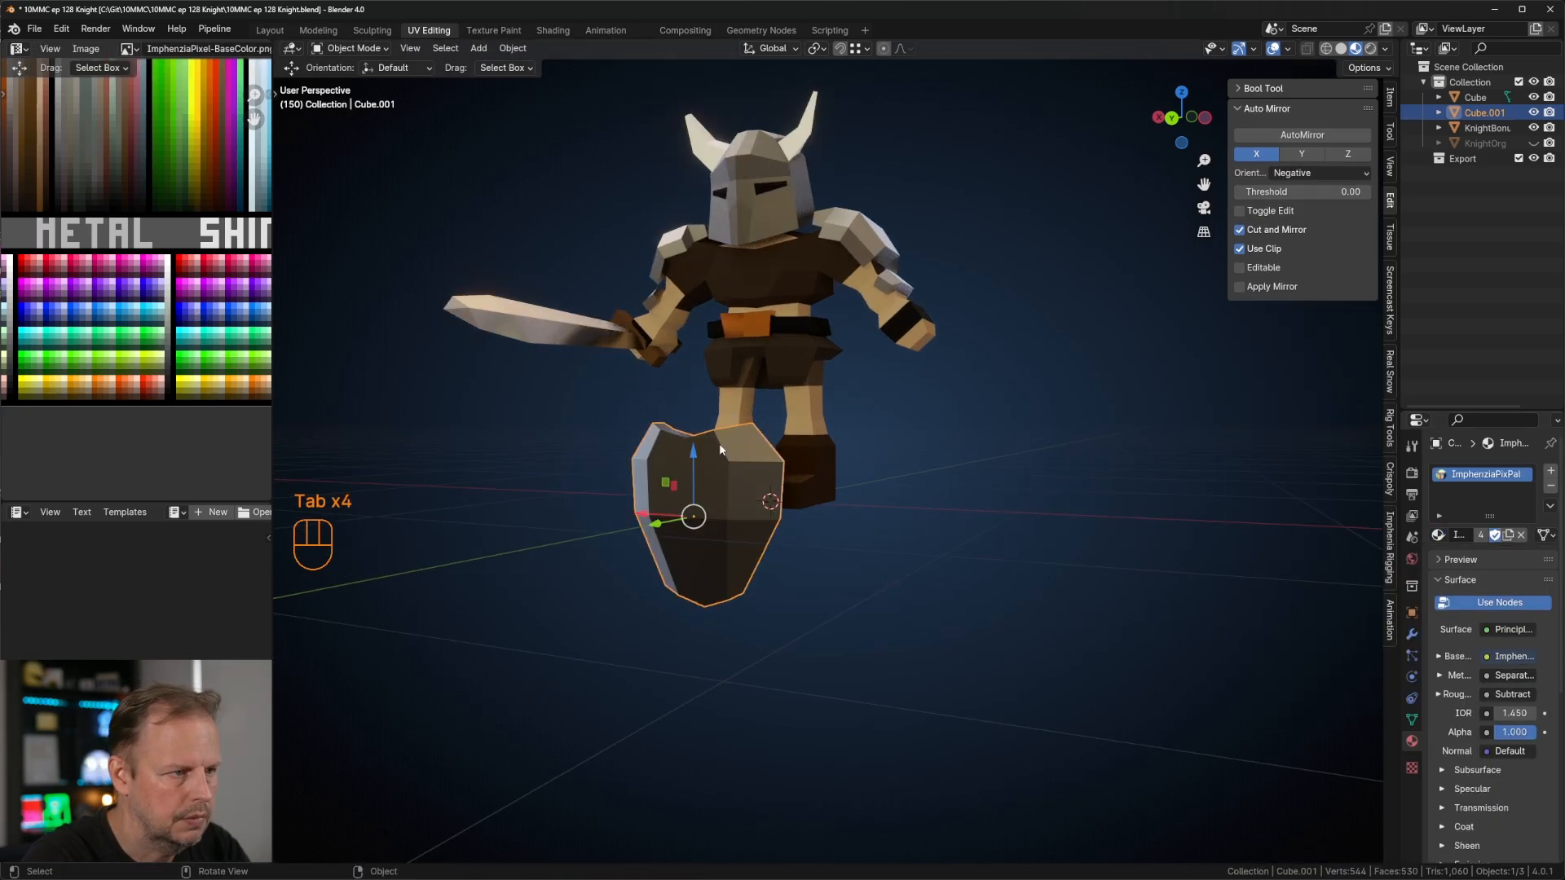
# Step: Move the shield's UVs up to a lighter grey on the METAL strip and check the shield from behind
pyautogui.press('Tab')
pyautogui.press('g')
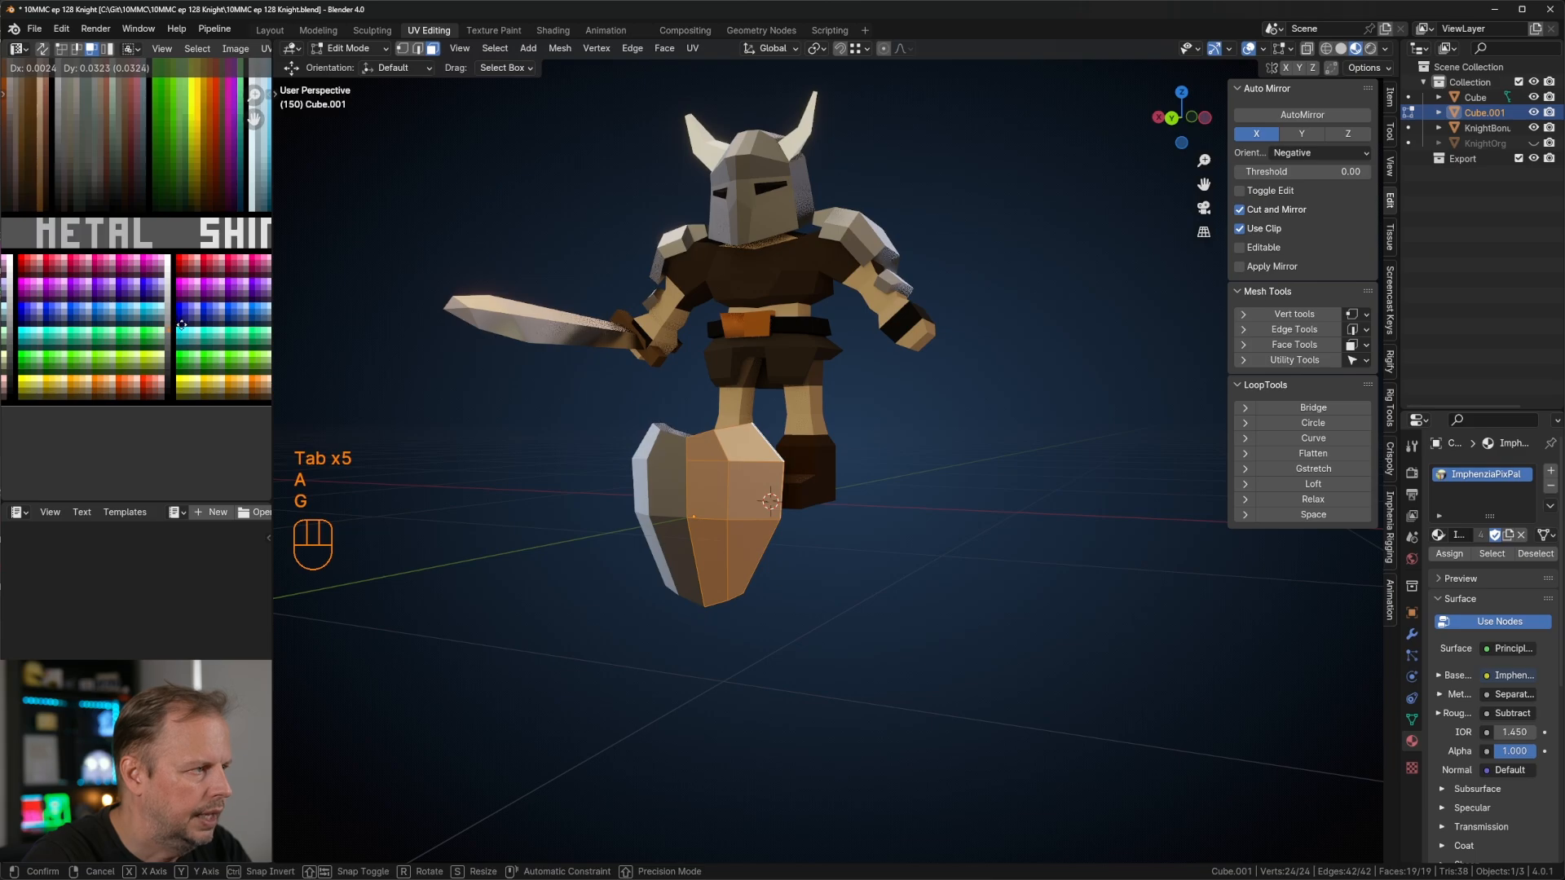
pyautogui.click(182, 325)
pyautogui.press('Tab')
pyautogui.moveTo(864, 399); pyautogui.dragTo(708, 474, button='middle')
pyautogui.scroll(-3, 925, 449)
pyautogui.scroll(3, 707, 475)
# Step: Try smooth shading on all the shield's faces and undo it
pyautogui.press('Tab')
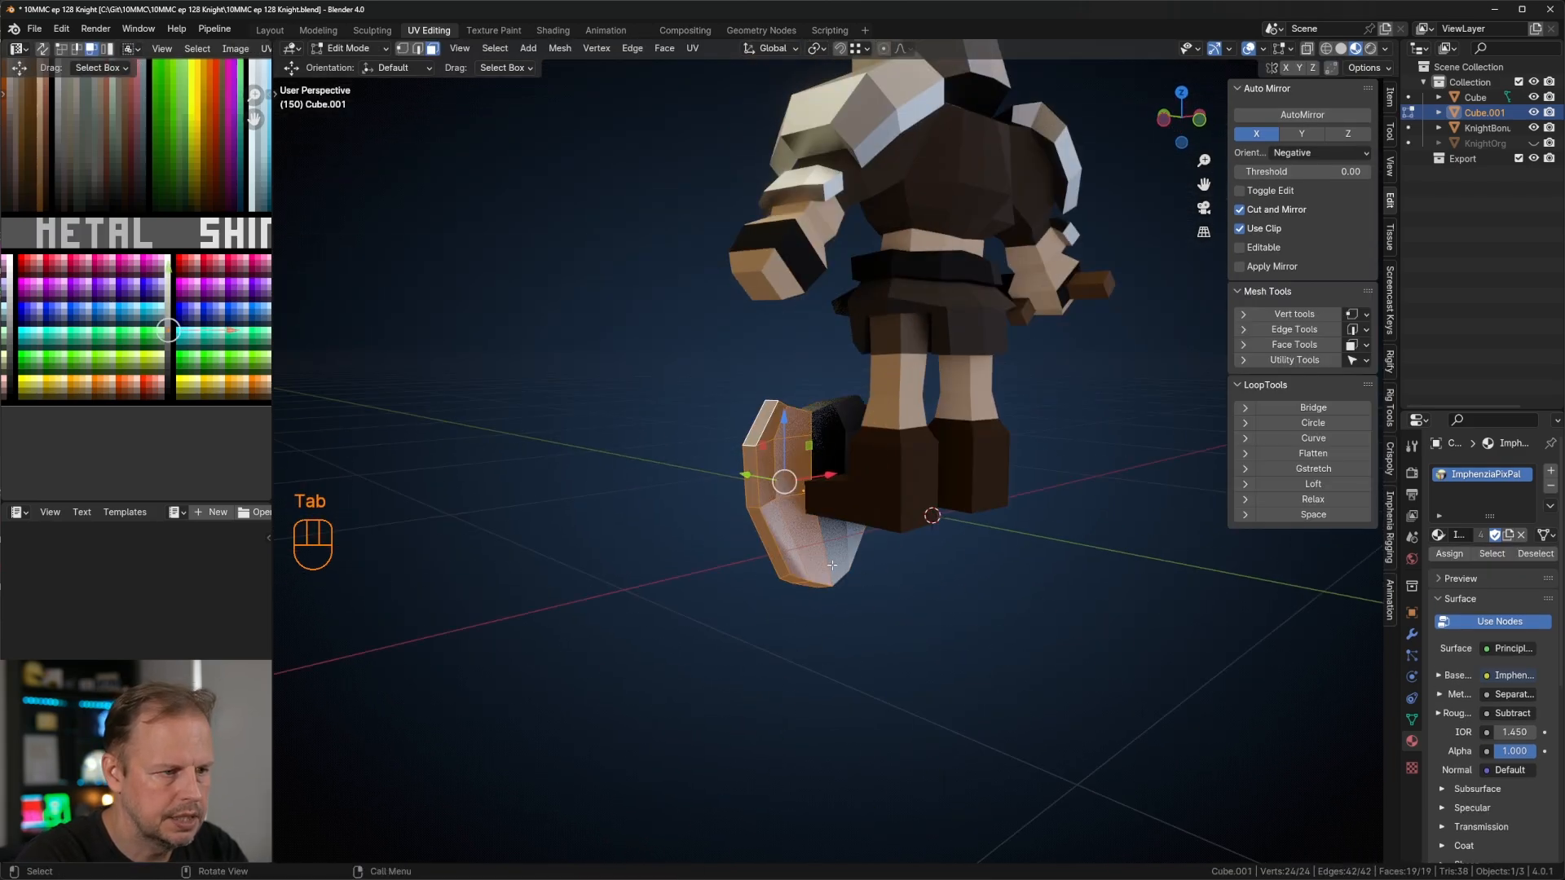
pyautogui.moveTo(831, 564); pyautogui.dragTo(706, 648, button='middle')
pyautogui.rightClick(705, 647)
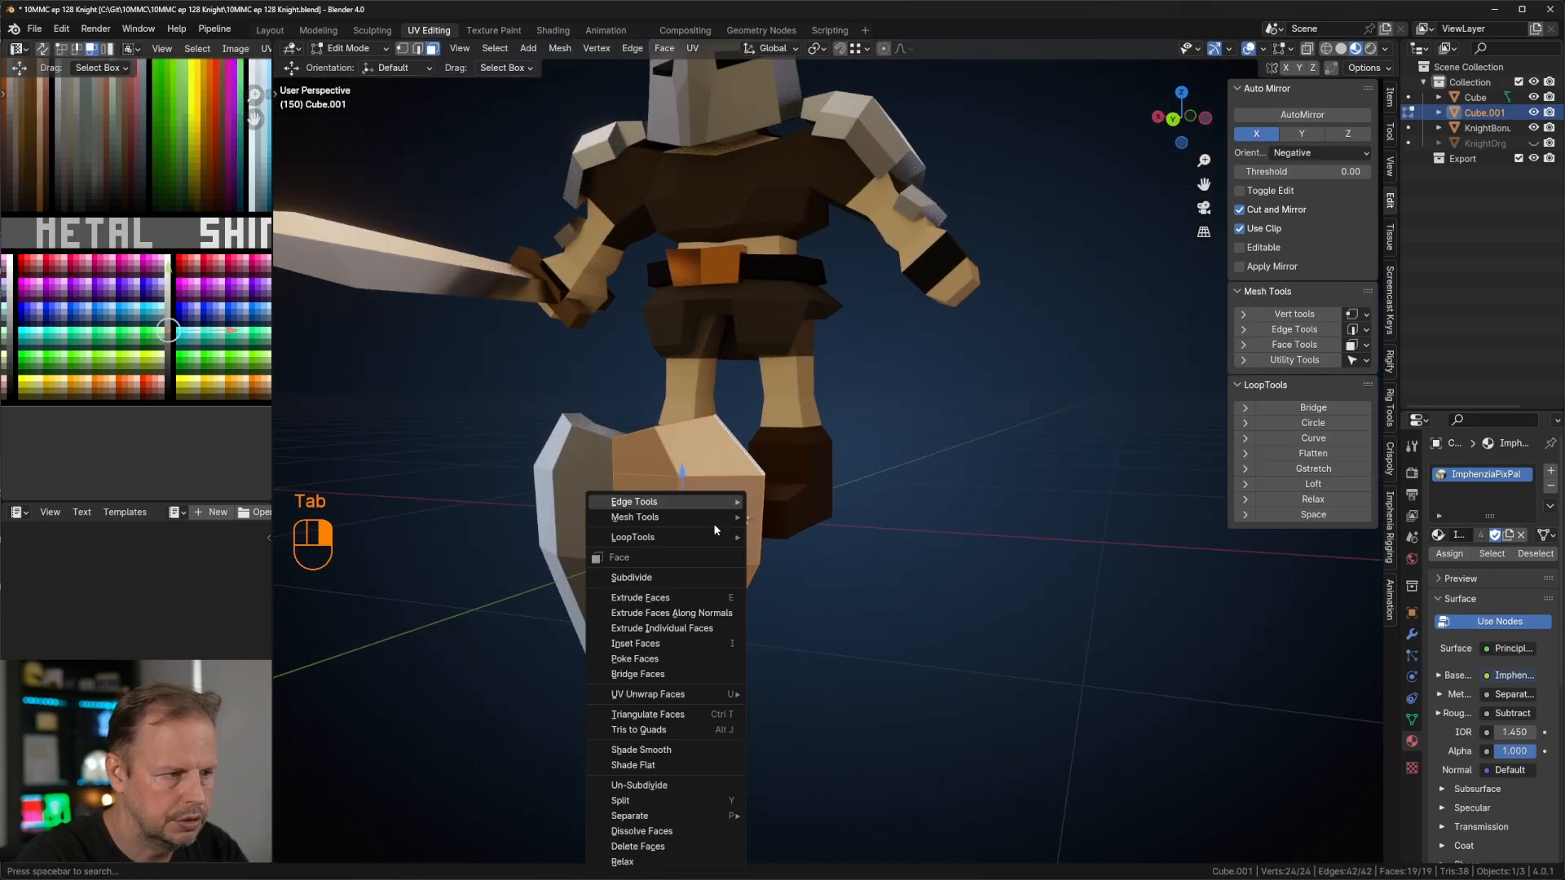
pyautogui.click(695, 750)
pyautogui.press('Tab')
pyautogui.scroll(-4, 886, 633)
pyautogui.moveTo(885, 633)
pyautogui.mouseDown(button='middle')
pyautogui.moveTo(862, 586)
pyautogui.moveTo(871, 646)
pyautogui.mouseUp(button='middle')
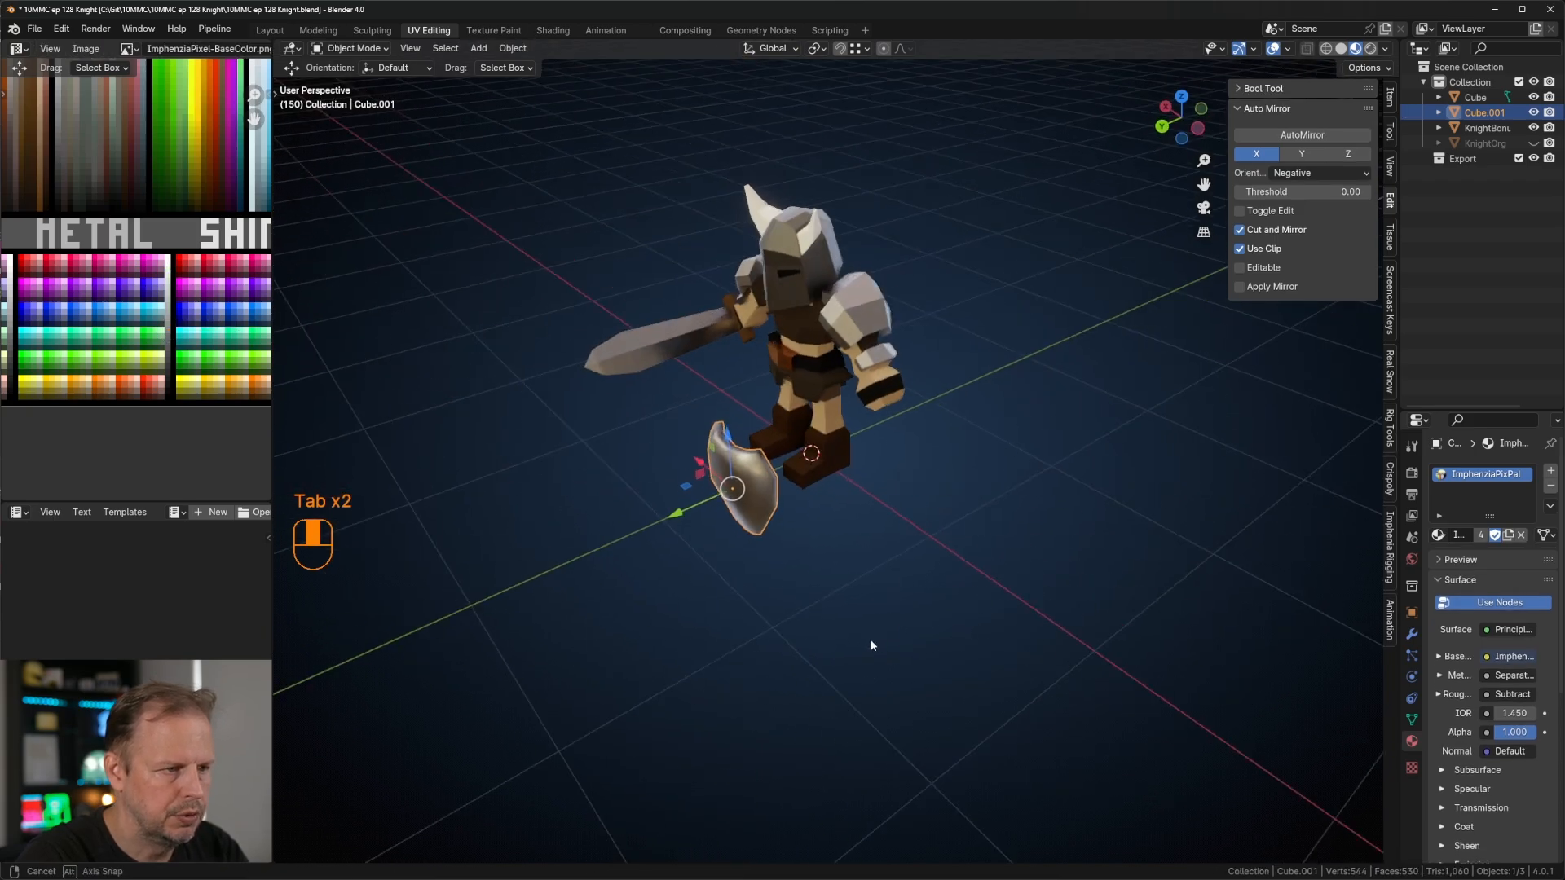
pyautogui.press('Tab')
pyautogui.hotkey('ctrl', 'z')
pyautogui.hotkey('ctrl', 'z')
# Step: Recolour the shield's inner back faces by moving their UVs off the METAL swatches to another palette area
pyautogui.moveTo(891, 534); pyautogui.dragTo(827, 434, button='middle')
pyautogui.scroll(3, 741, 461)
pyautogui.press('3')
pyautogui.click(760, 538)
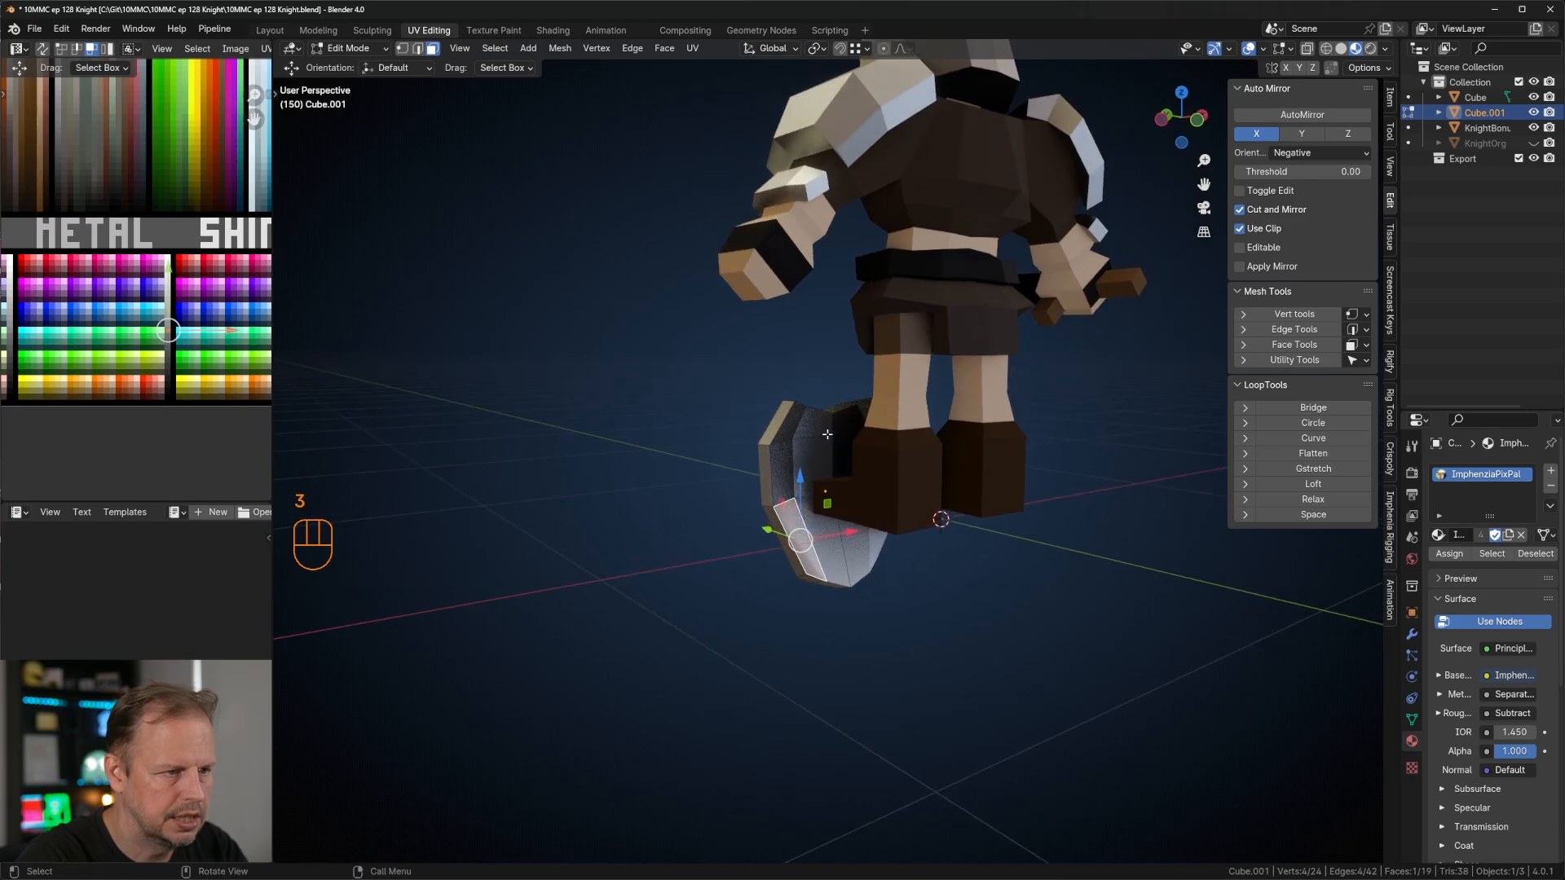
pyautogui.keyDown('ctrl'); pyautogui.keyDown('shift'); pyautogui.click(842, 443); pyautogui.keyUp('shift'); pyautogui.keyUp('ctrl')
pyautogui.press('a')
pyautogui.press('g')
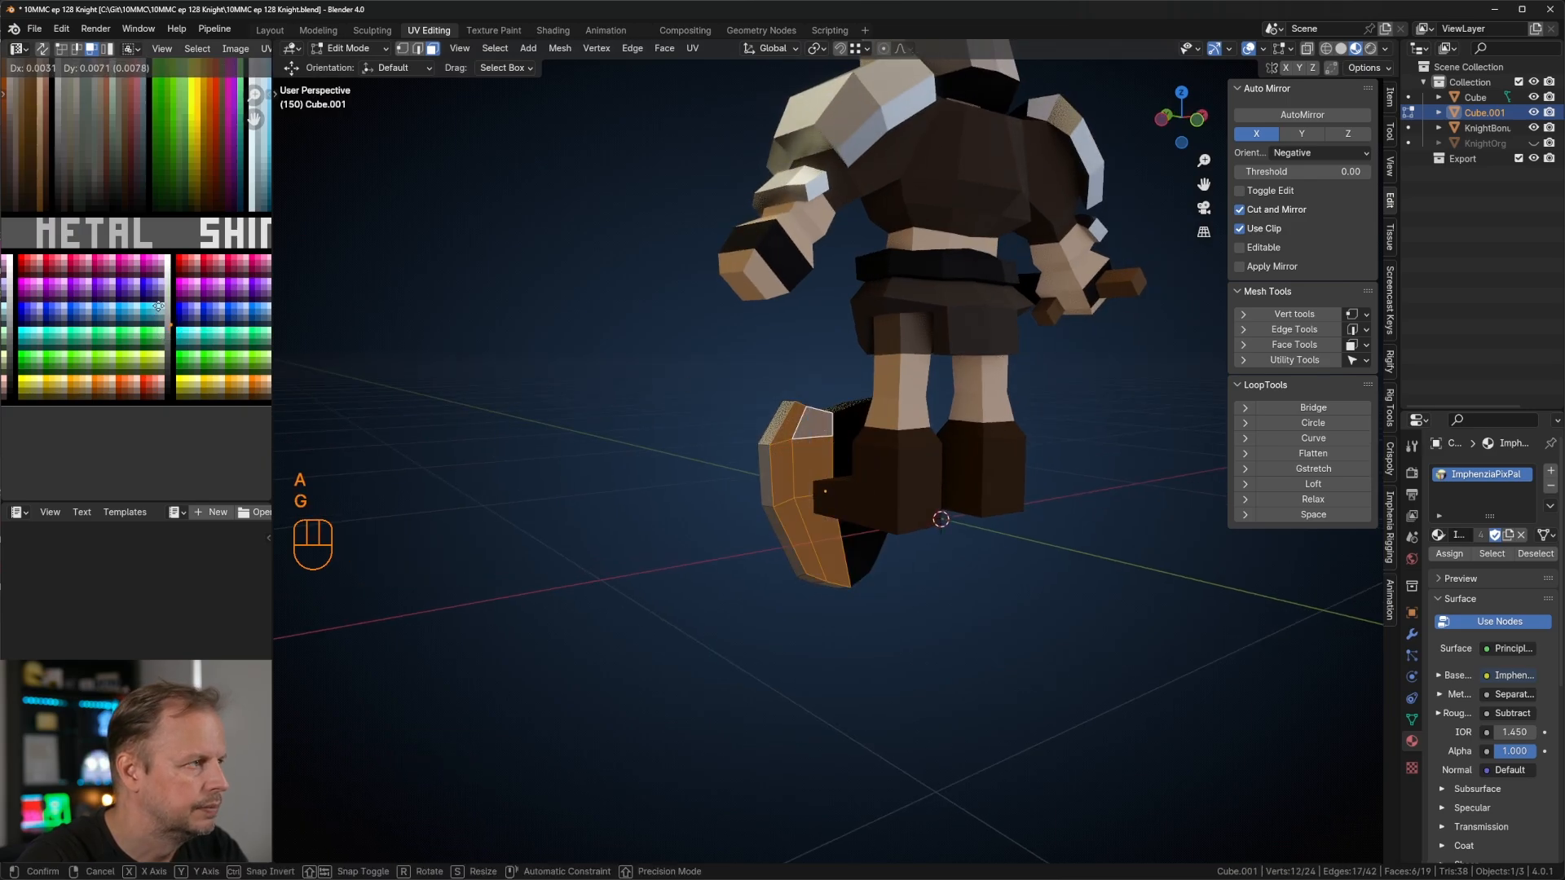
pyautogui.press('Escape')
pyautogui.scroll(-3, 151, 401)
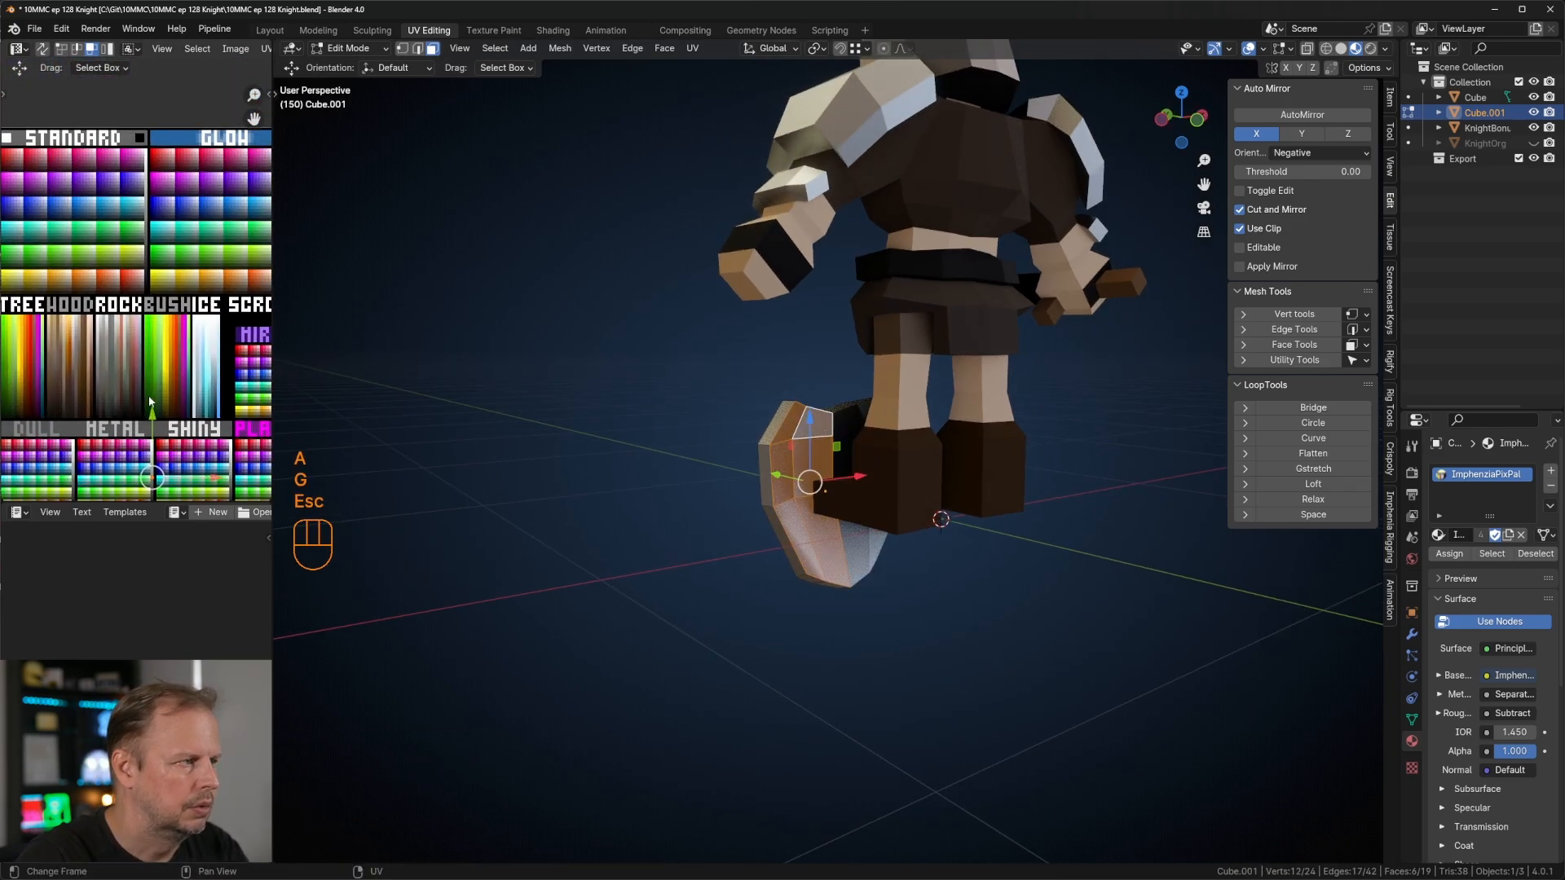
pyautogui.keyDown('shift'); pyautogui.moveTo(164, 414); pyautogui.dragTo(206, 276, button='middle'); pyautogui.keyUp('shift')
pyautogui.press('g')
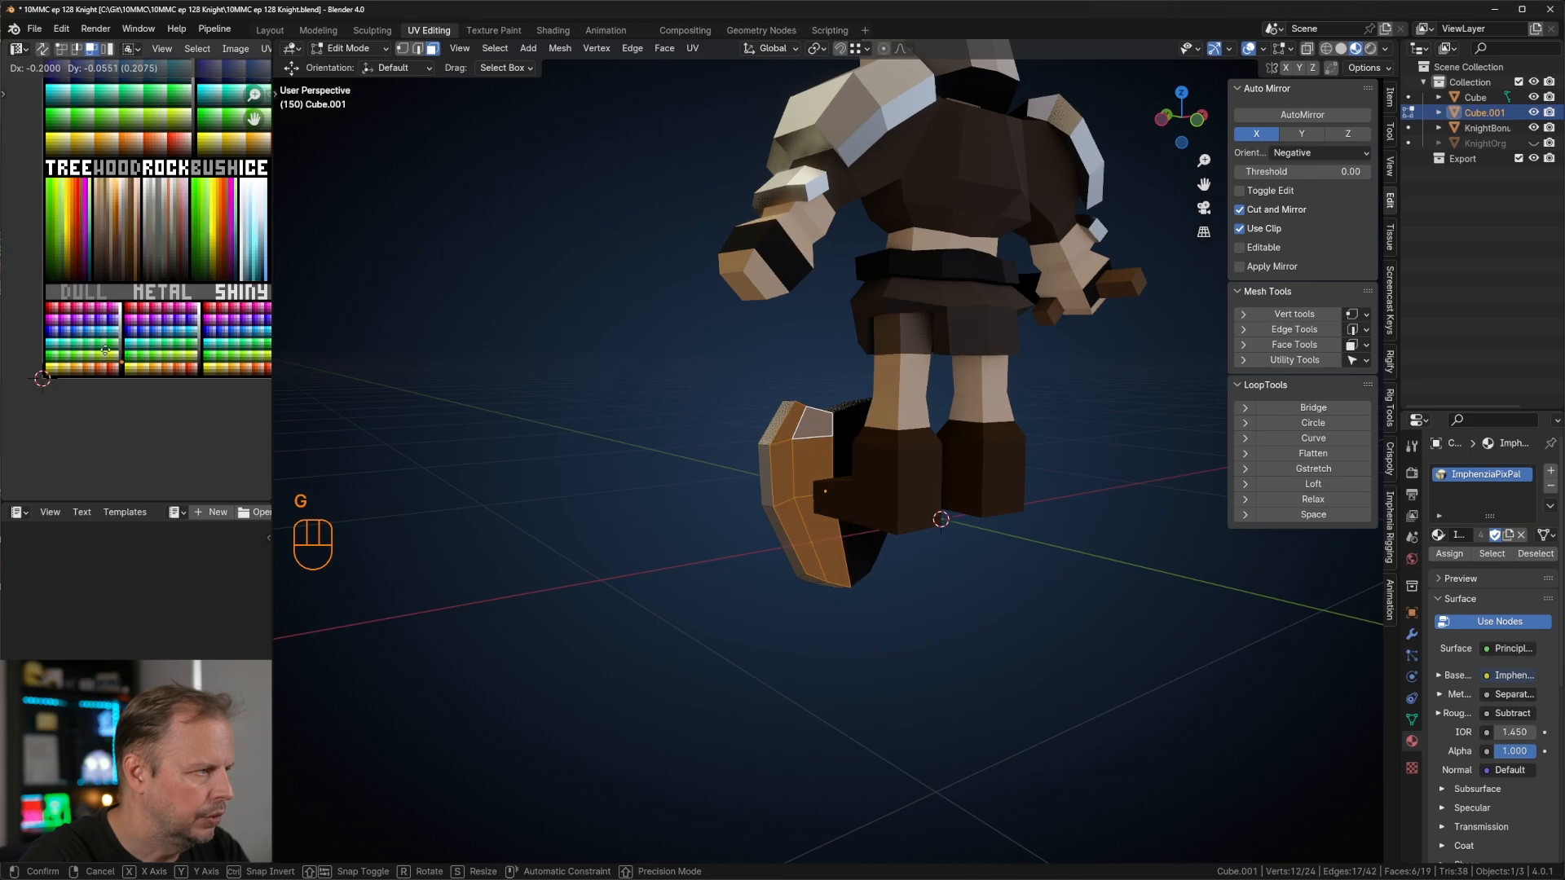
pyautogui.click(127, 289)
pyautogui.scroll(3, 126, 287)
pyautogui.press('g')
pyautogui.press('Tab')
pyautogui.moveTo(840, 436); pyautogui.dragTo(1031, 458, button='middle')
pyautogui.scroll(-3, 818, 460)
pyautogui.scroll(3, 735, 496)
pyautogui.moveTo(746, 525); pyautogui.dragTo(762, 452, button='middle')
pyautogui.press('2')
pyautogui.press('Tab')
pyautogui.hotkey('ctrl', 'z')
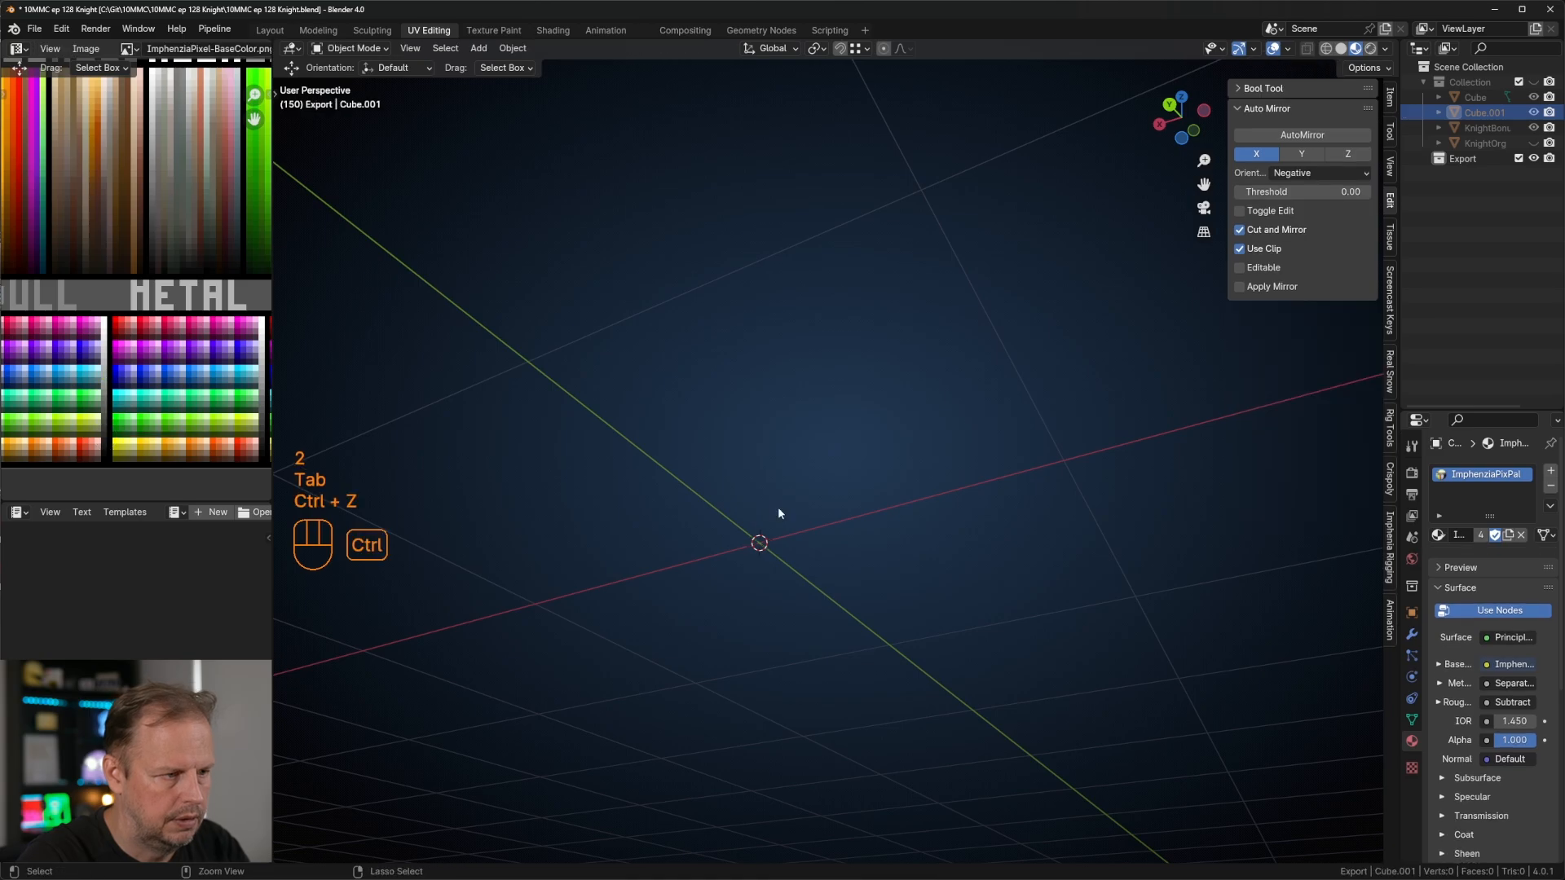
pyautogui.hotkey('ctrl', 'z')
# Step: Scale the lower rim face beside the shield's tip to about 0.593 and move it slightly back
pyautogui.press('Tab')
pyautogui.press('2')
pyautogui.moveTo(686, 557); pyautogui.dragTo(667, 547, button='middle')
pyautogui.press('3')
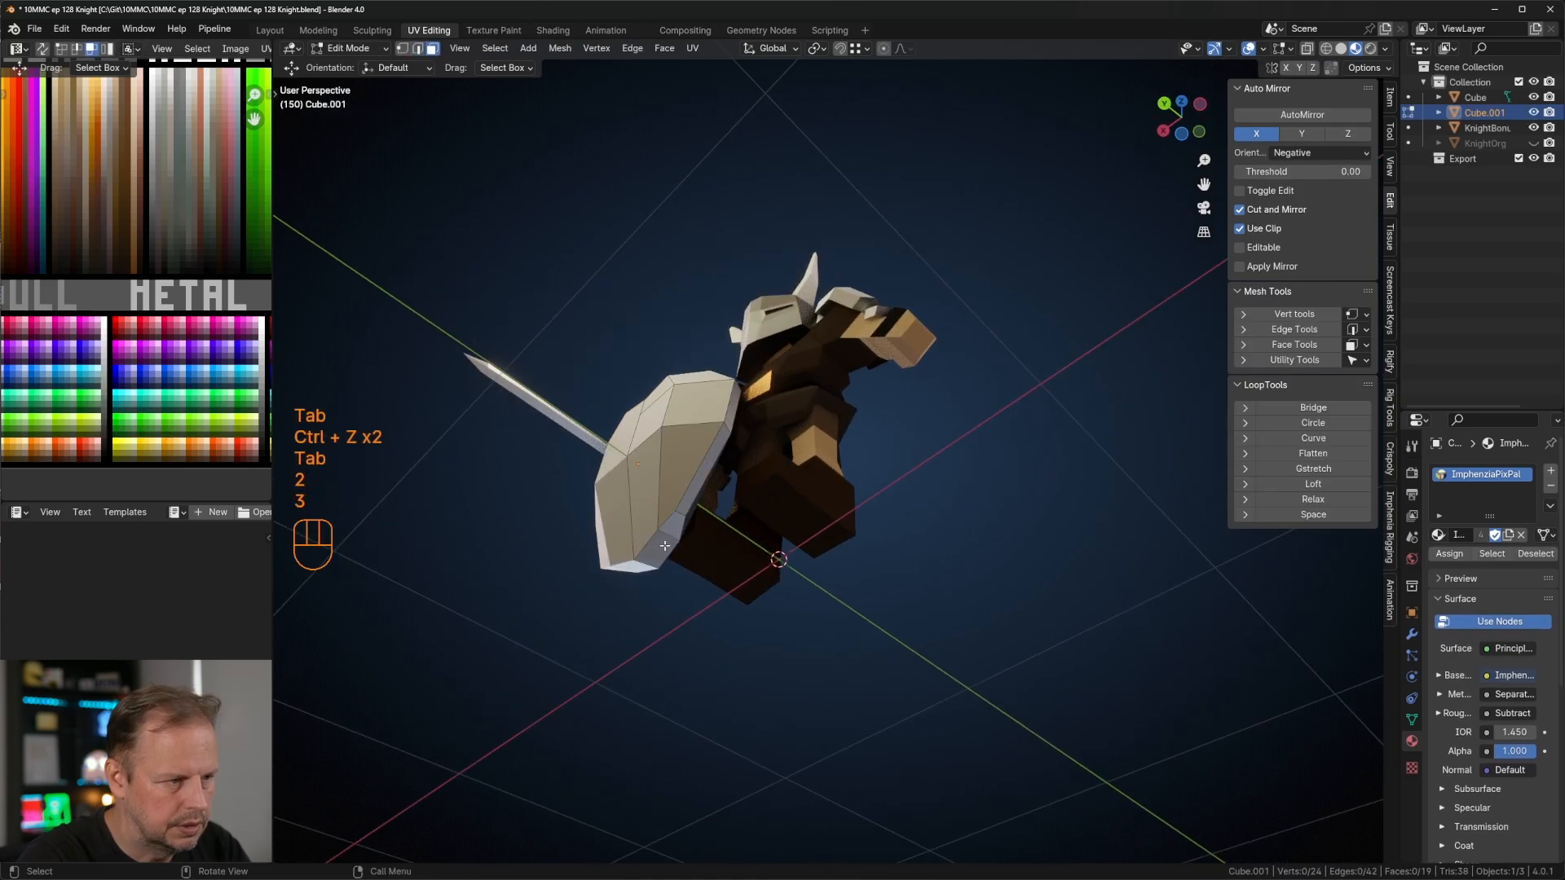
pyautogui.click(665, 550)
pyautogui.press('s')
pyautogui.click(712, 535)
pyautogui.press('g')
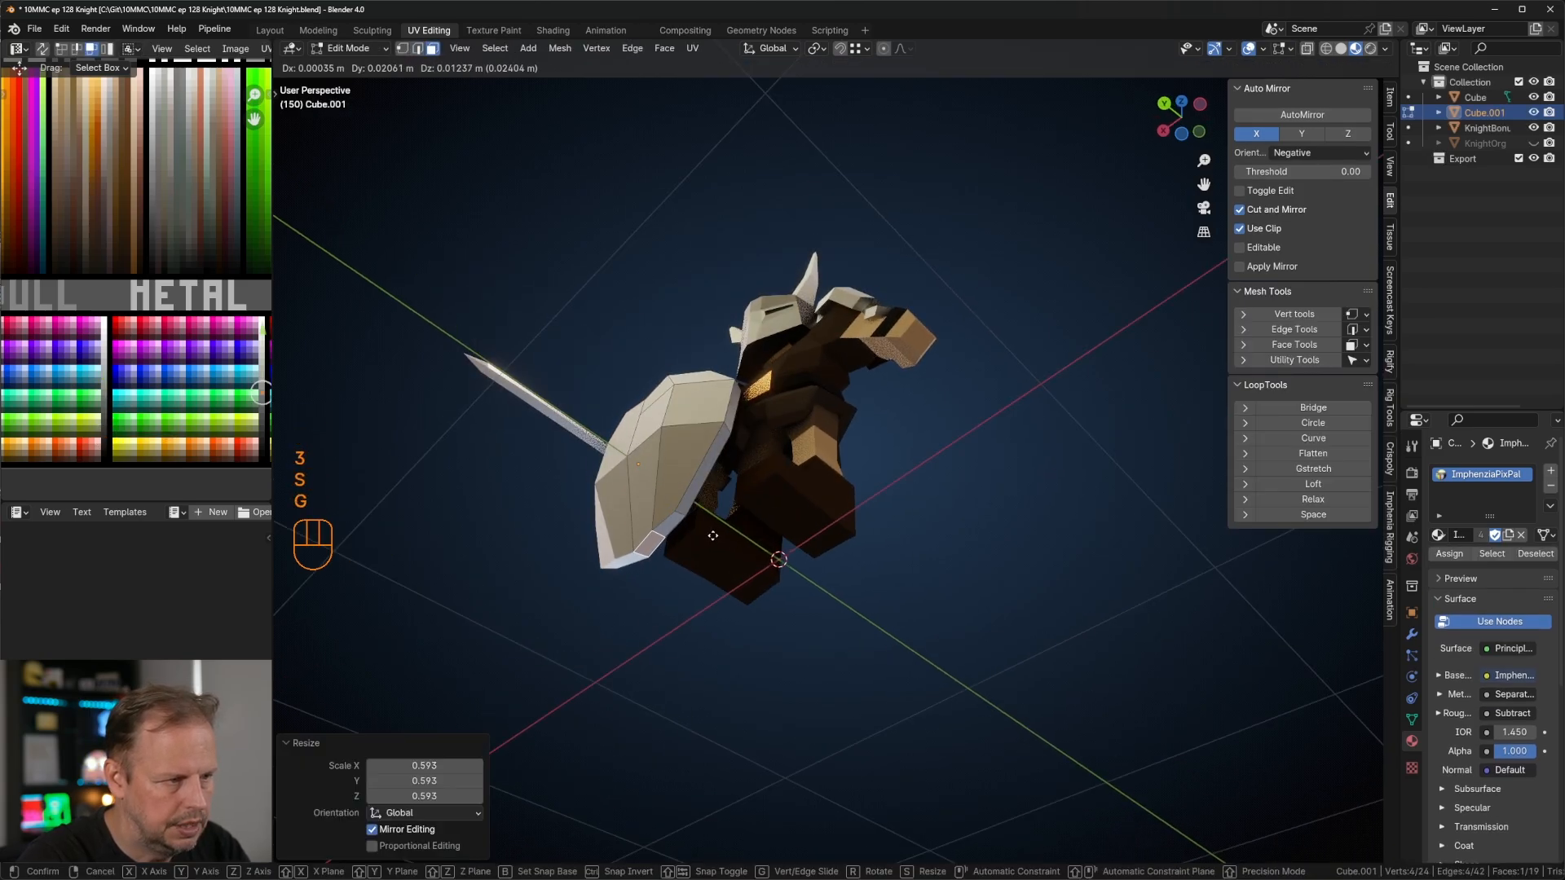
pyautogui.click(709, 533)
# Step: Select edges on the shield's front, examine the shield beside the knight, and return to Object Mode
pyautogui.moveTo(709, 533); pyautogui.dragTo(669, 517, button='middle')
pyautogui.press('2')
pyautogui.moveTo(682, 613); pyautogui.dragTo(662, 590, button='middle')
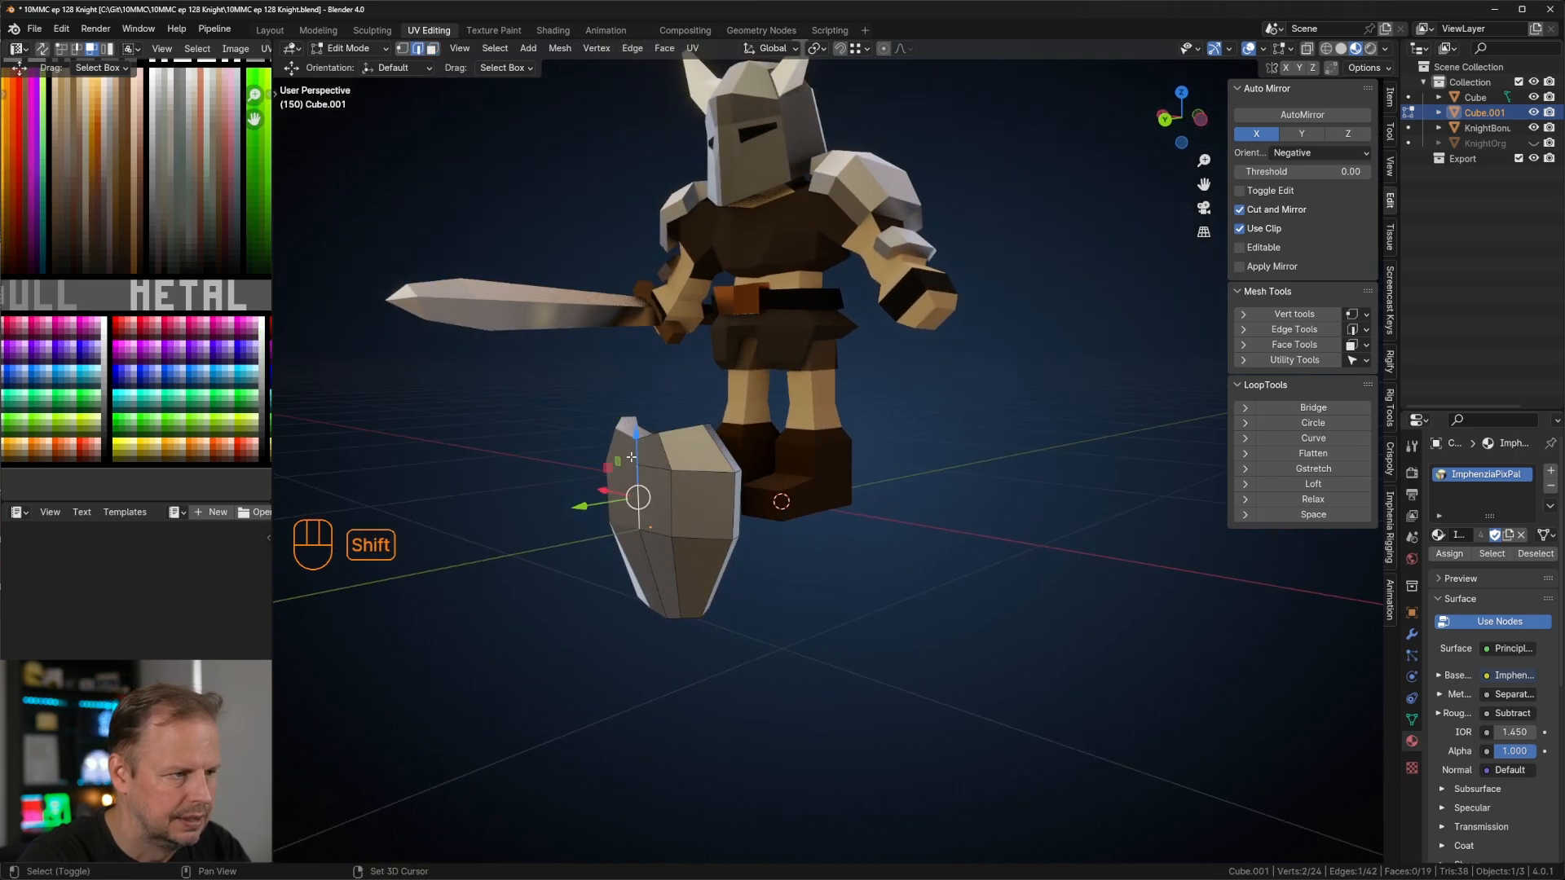
pyautogui.moveTo(602, 519); pyautogui.dragTo(588, 526)
pyautogui.scroll(-3, 599, 526)
pyautogui.press('Tab')
pyautogui.moveTo(636, 522); pyautogui.dragTo(795, 507, button='middle')
pyautogui.moveTo(892, 497); pyautogui.dragTo(992, 532, button='middle')
pyautogui.press('Tab')
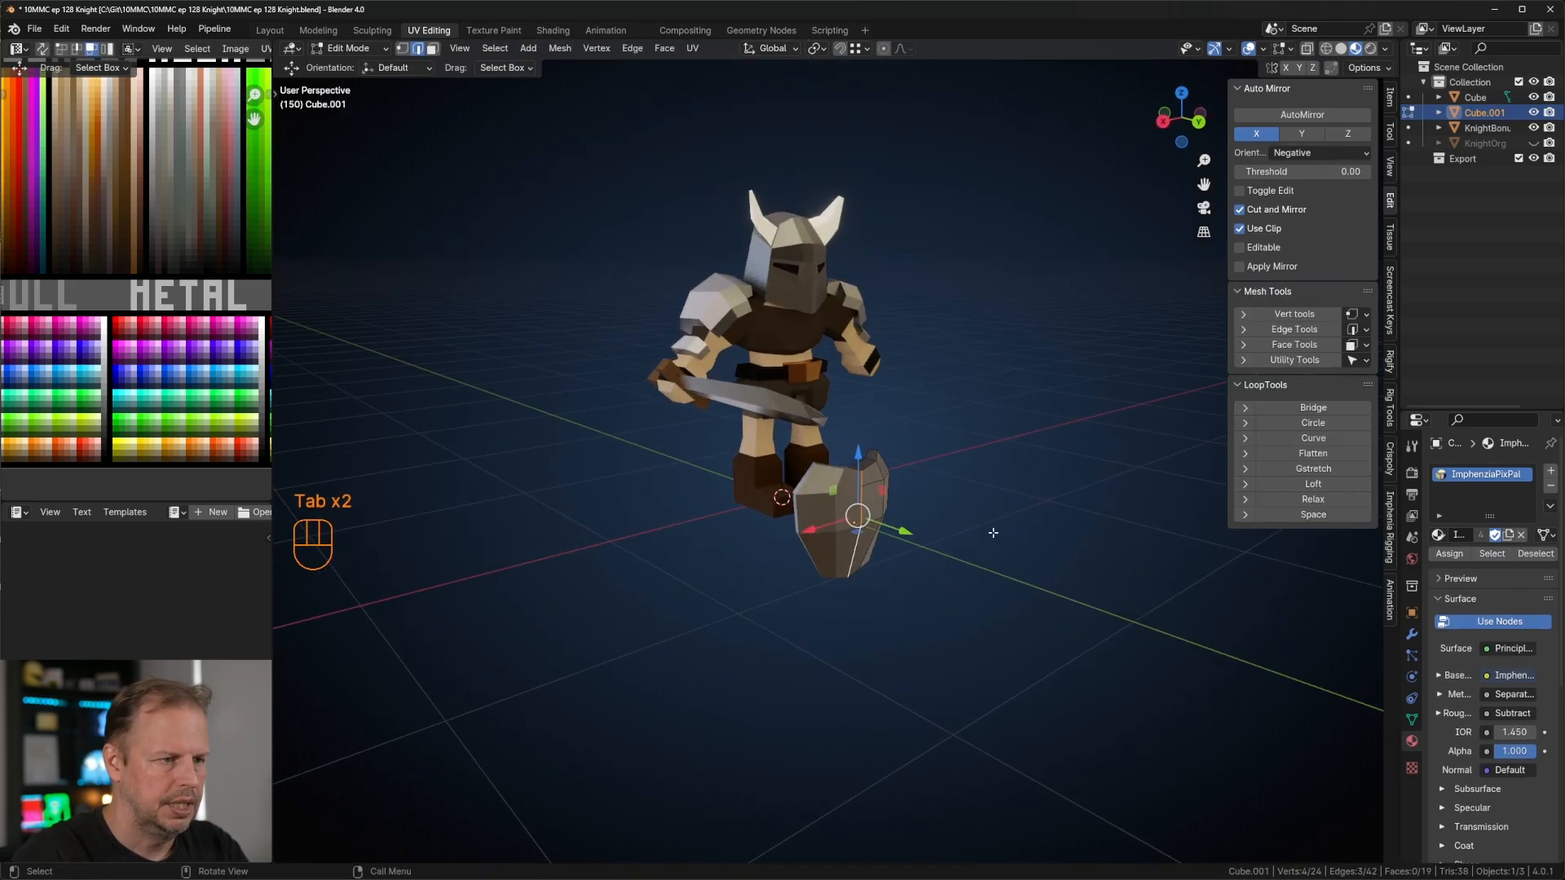
pyautogui.press('Tab')
# Step: In top view, move the shield outside the knight's empty arm and rotate it about -83° so its front faces outward
pyautogui.press('KP_1')
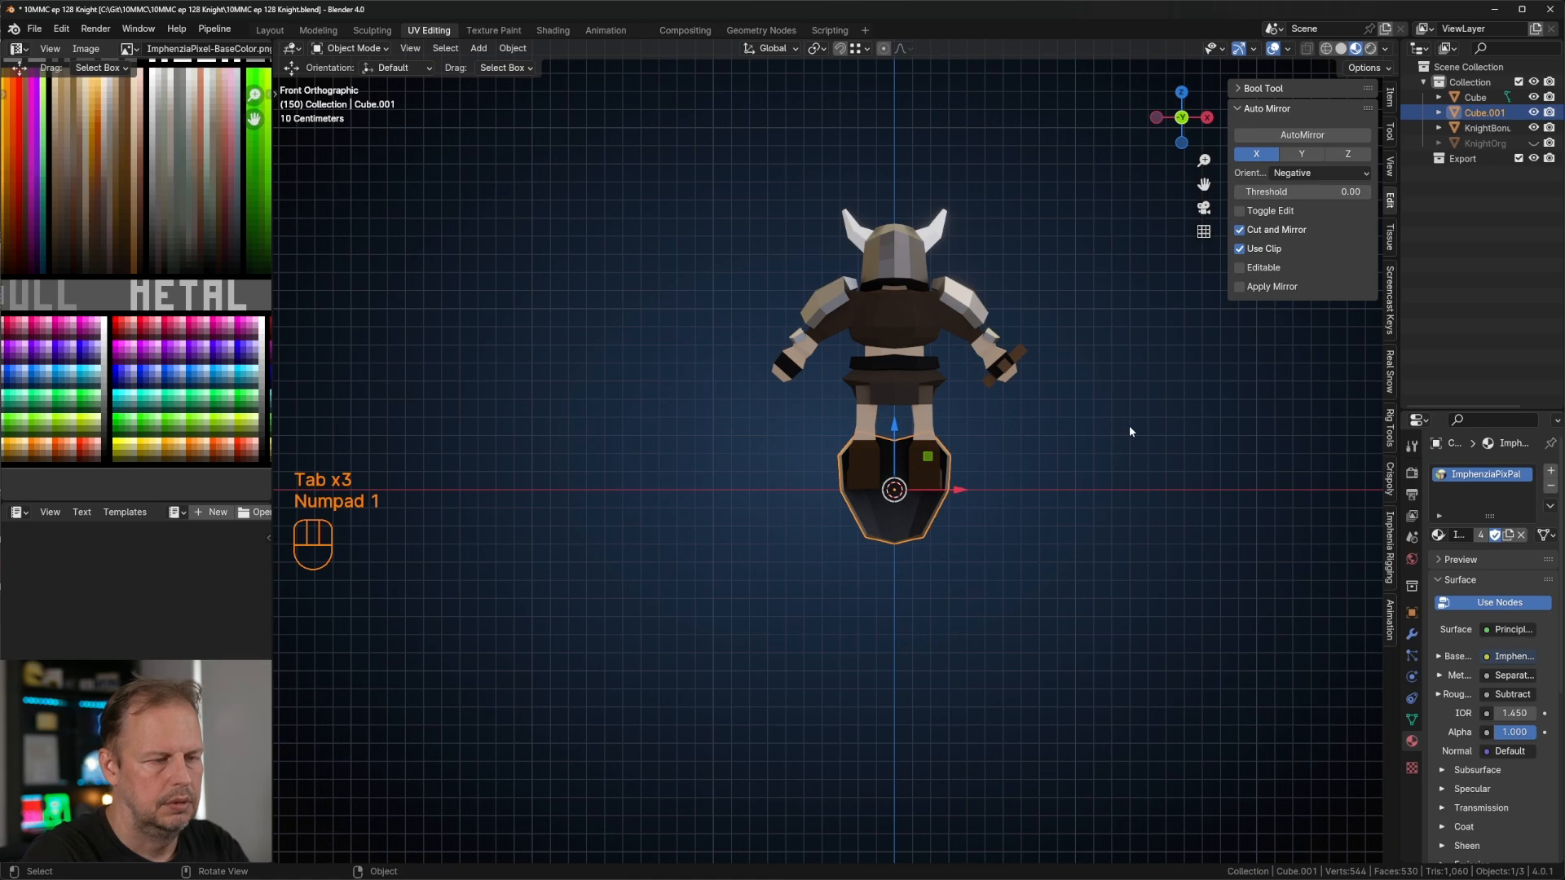
pyautogui.press('KP_7')
pyautogui.press('g')
pyautogui.click(991, 533)
pyautogui.press('r')
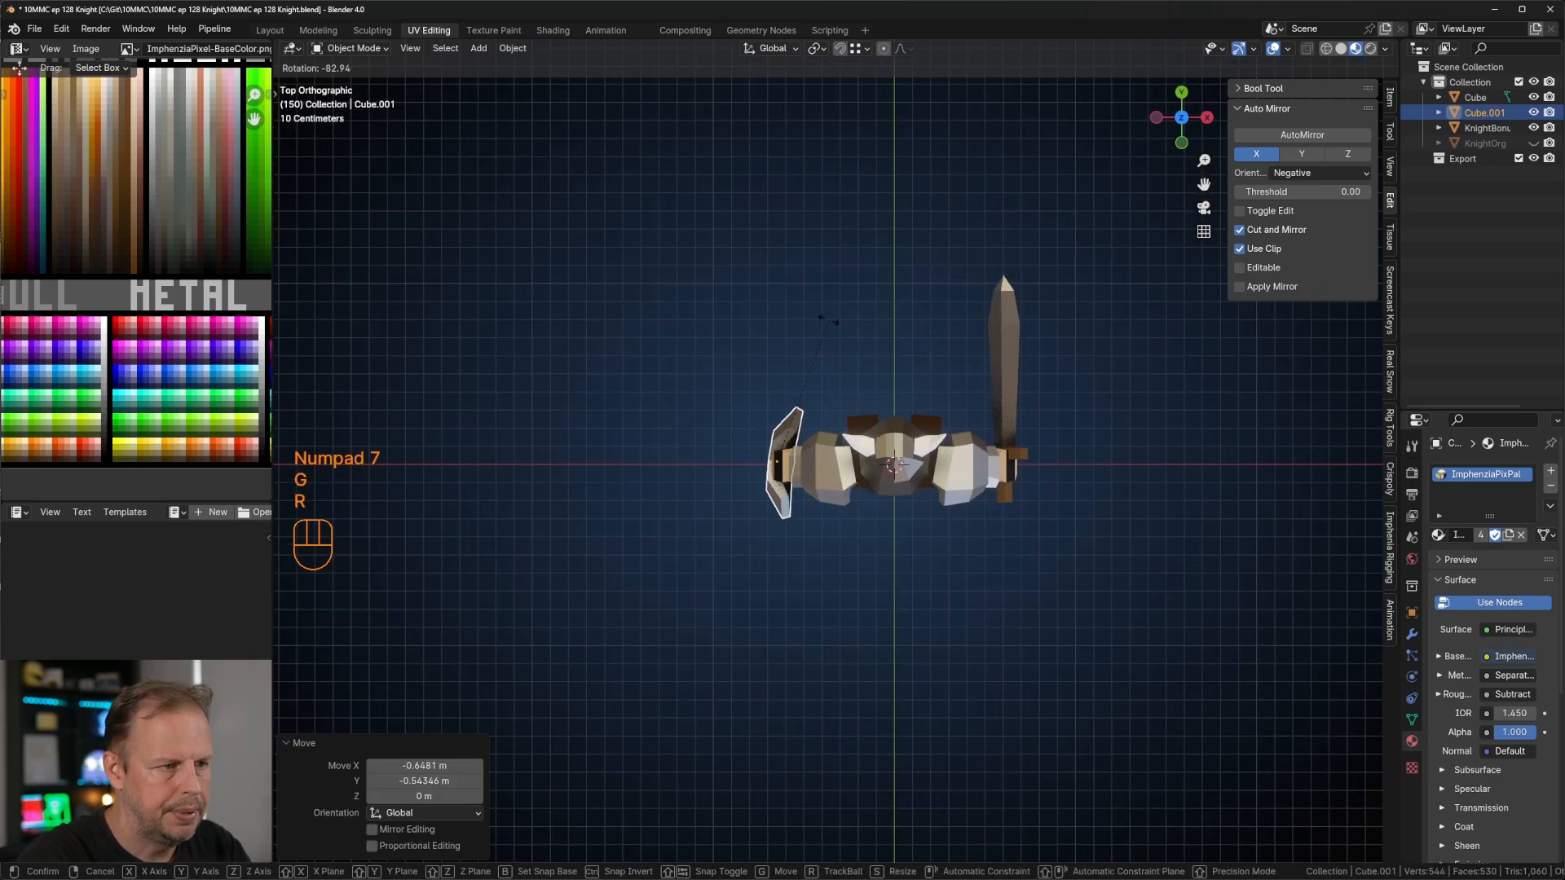
pyautogui.click(805, 315)
pyautogui.press('g')
pyautogui.click(797, 330)
pyautogui.press('r')
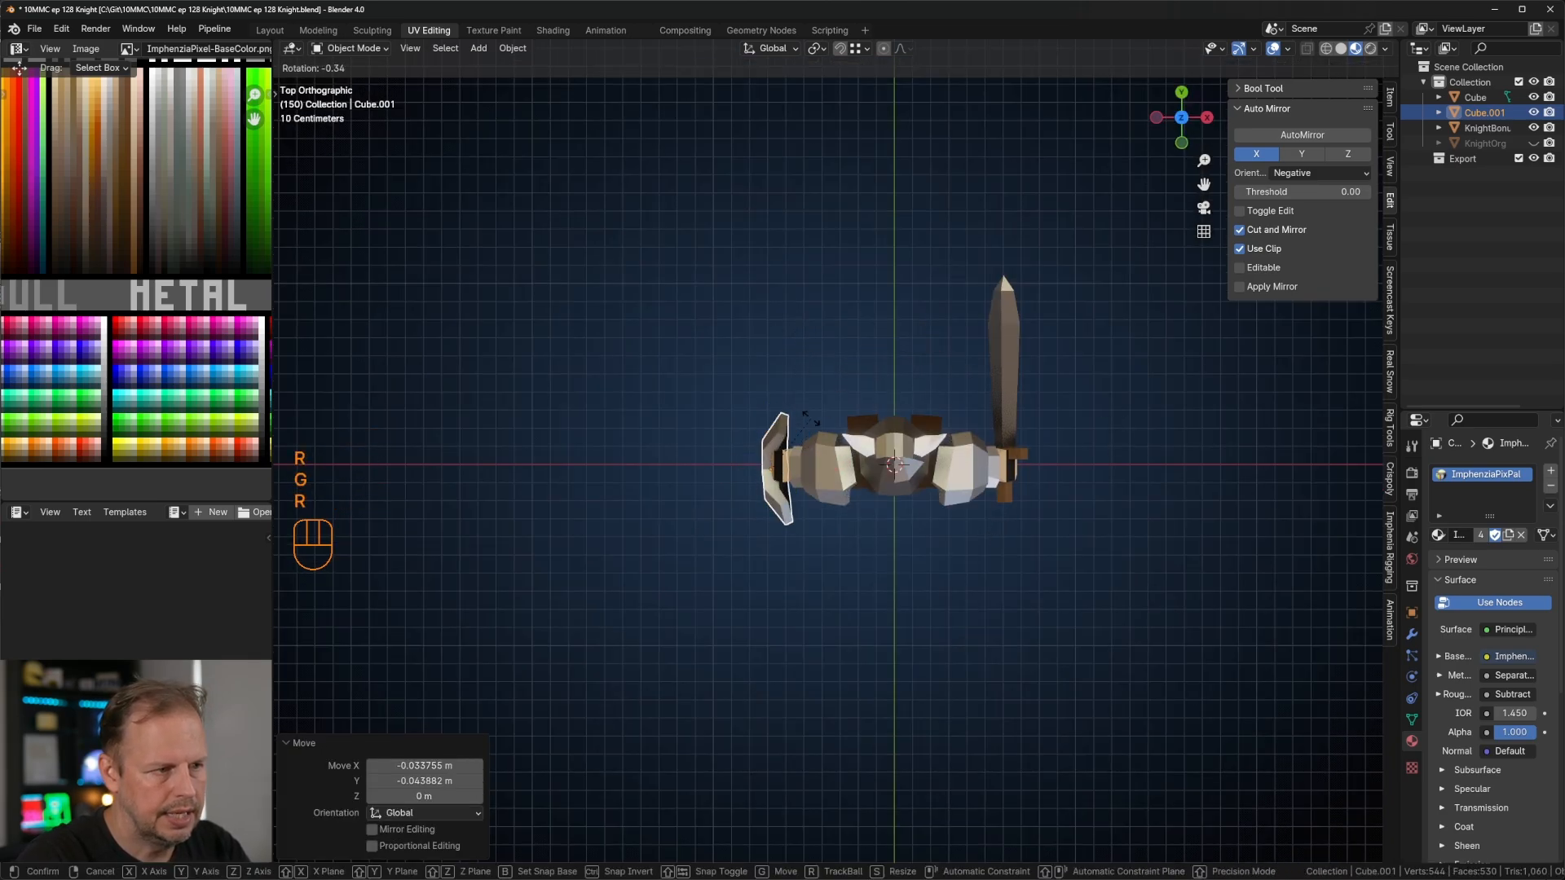
pyautogui.click(798, 430)
# Step: Tilt the shield to follow the slope of the knight's arm and raise it about 0.76 m to the forearm
pyautogui.moveTo(797, 445); pyautogui.dragTo(1084, 281, button='middle')
pyautogui.press('r')
pyautogui.press('r')
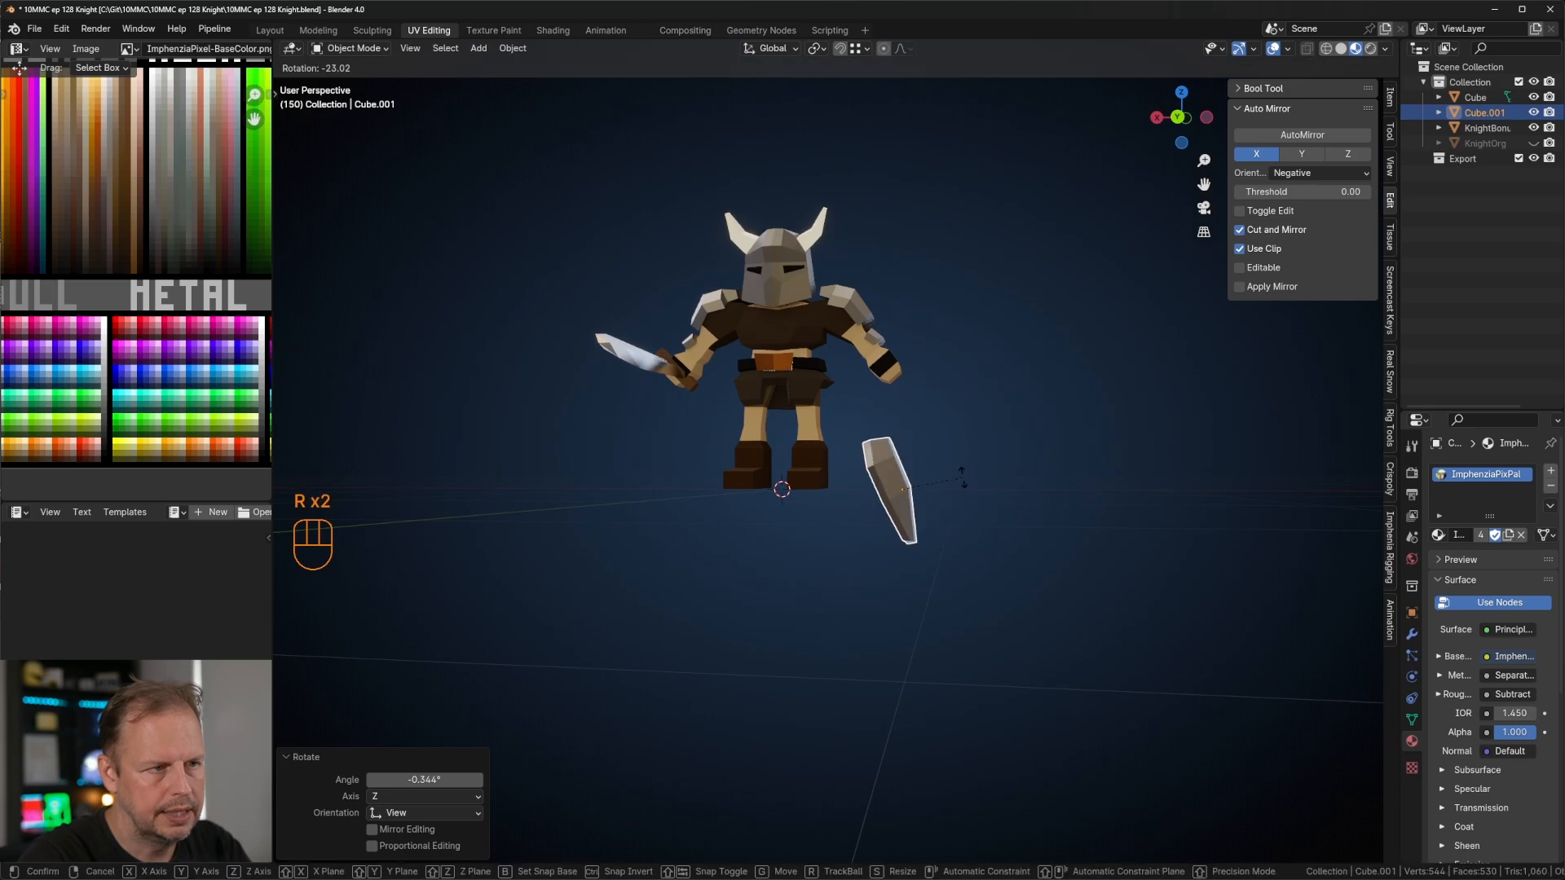
pyautogui.press('g')
pyautogui.click(971, 426)
# Step: Fine-tune the shield's rotation from several angles and nudge it closer so it lies along the forearm
pyautogui.press('r')
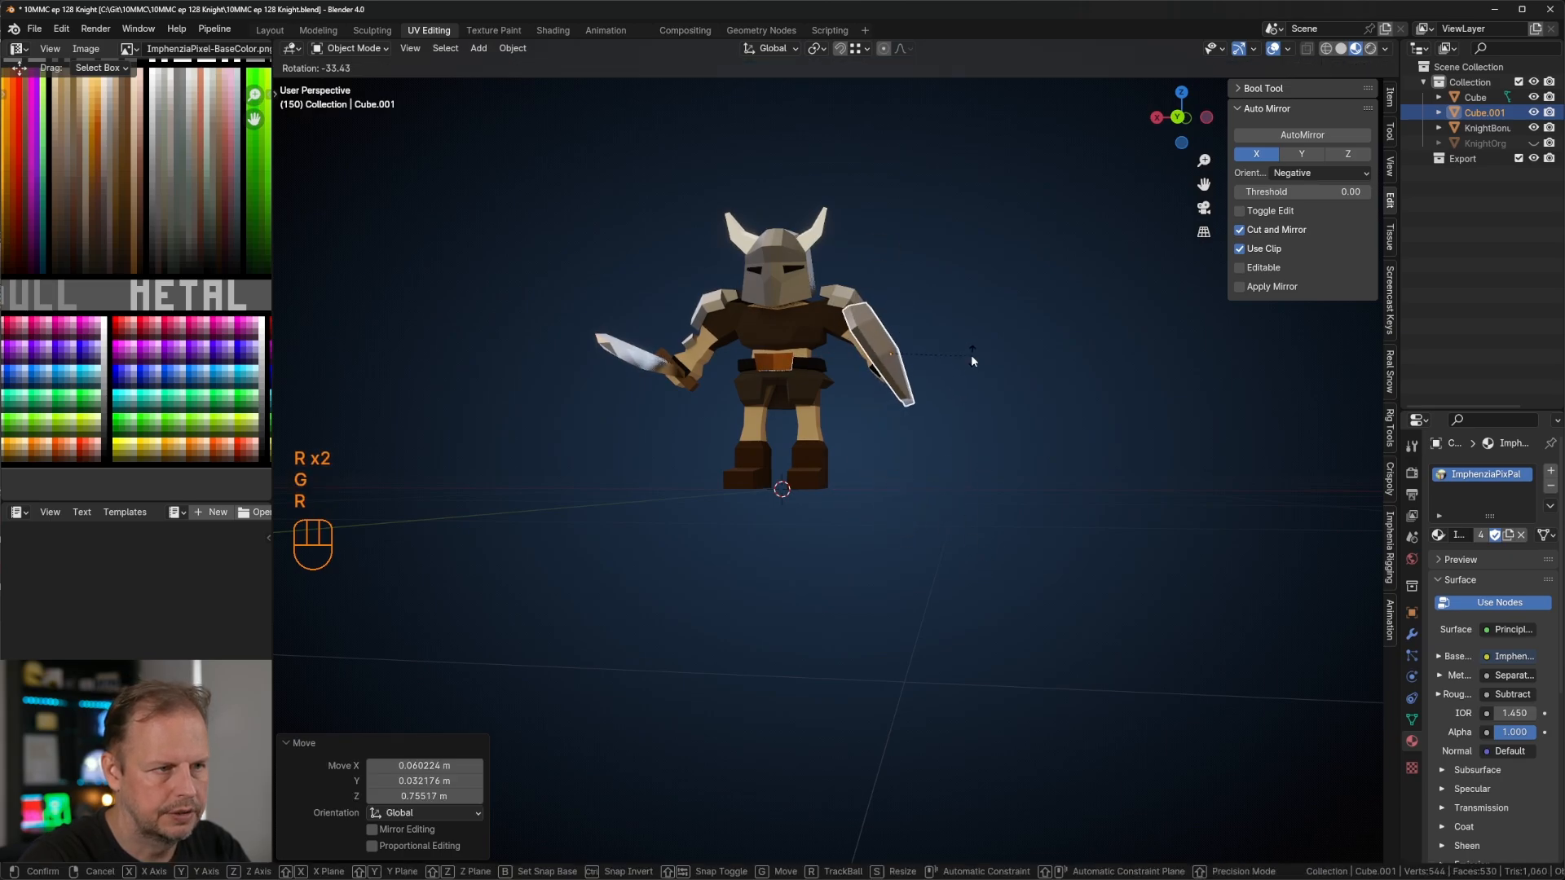
pyautogui.moveTo(972, 359); pyautogui.dragTo(1123, 336, button='middle')
pyautogui.click(952, 381)
pyautogui.press('r')
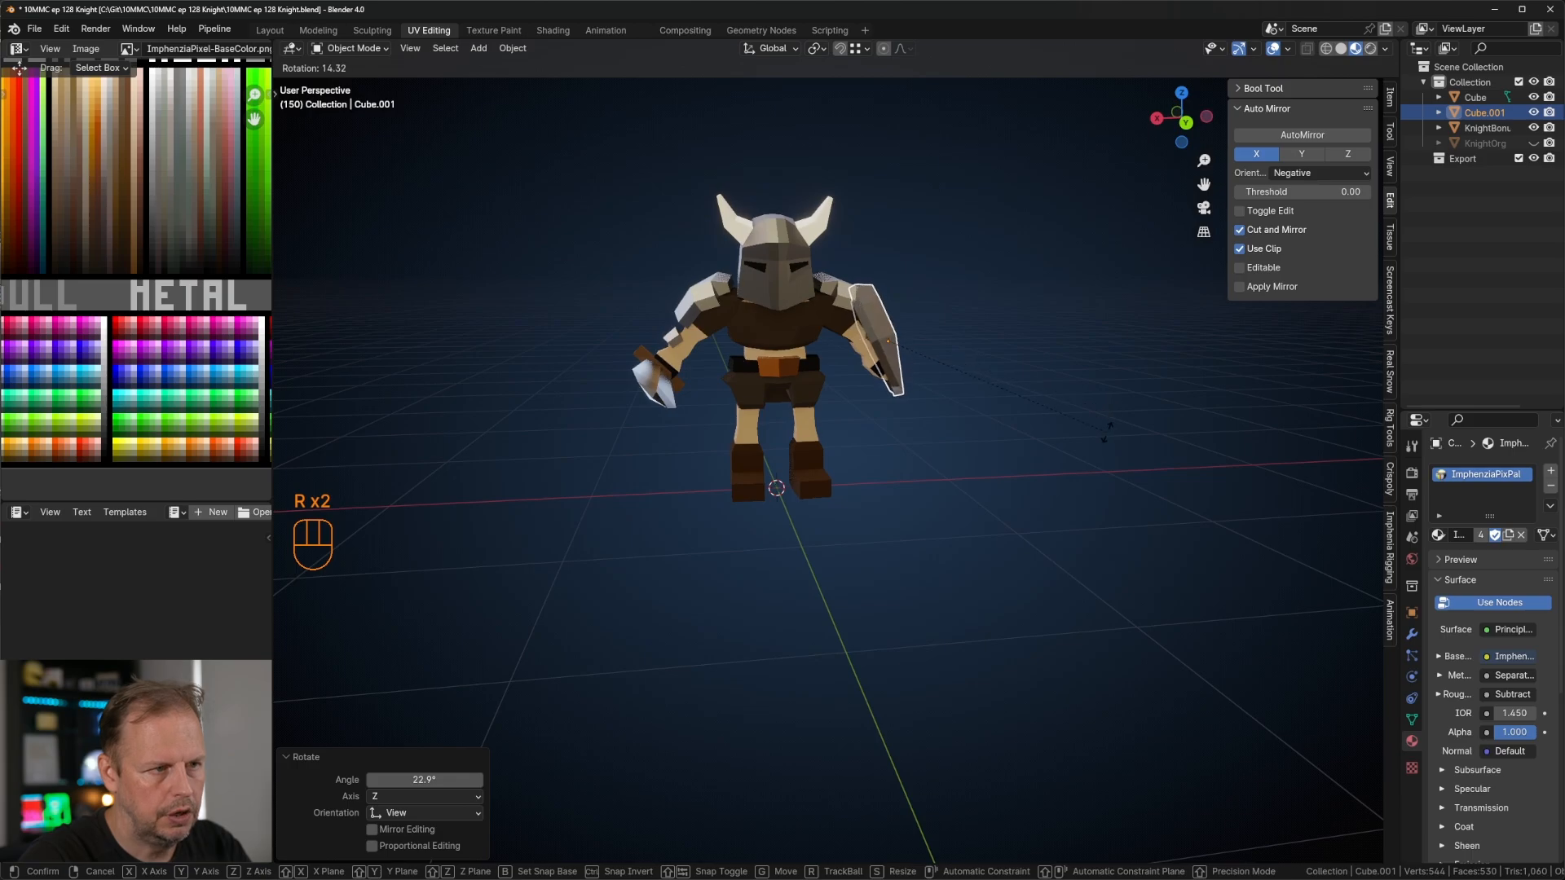
pyautogui.click(1109, 430)
pyautogui.press('g')
pyautogui.click(1144, 392)
pyautogui.moveTo(1146, 389); pyautogui.dragTo(847, 393, button='middle')
pyautogui.press('r')
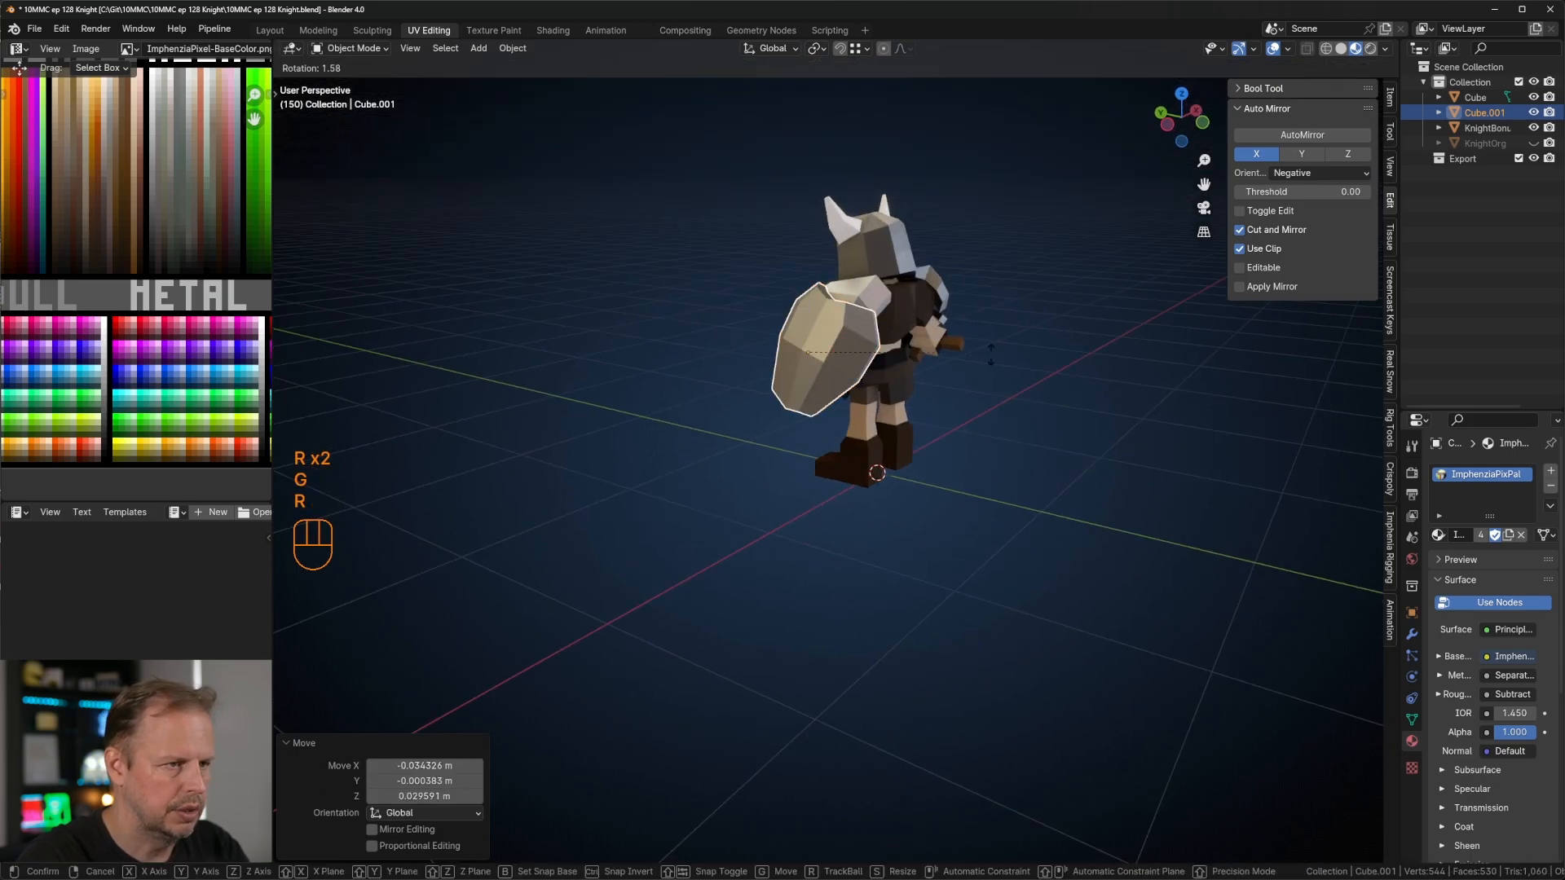
pyautogui.press('r')
pyautogui.click(832, 369)
# Step: Open all the objects in Edit Mode together and select only the shield's linked mesh with all its UVs
pyautogui.press('a')
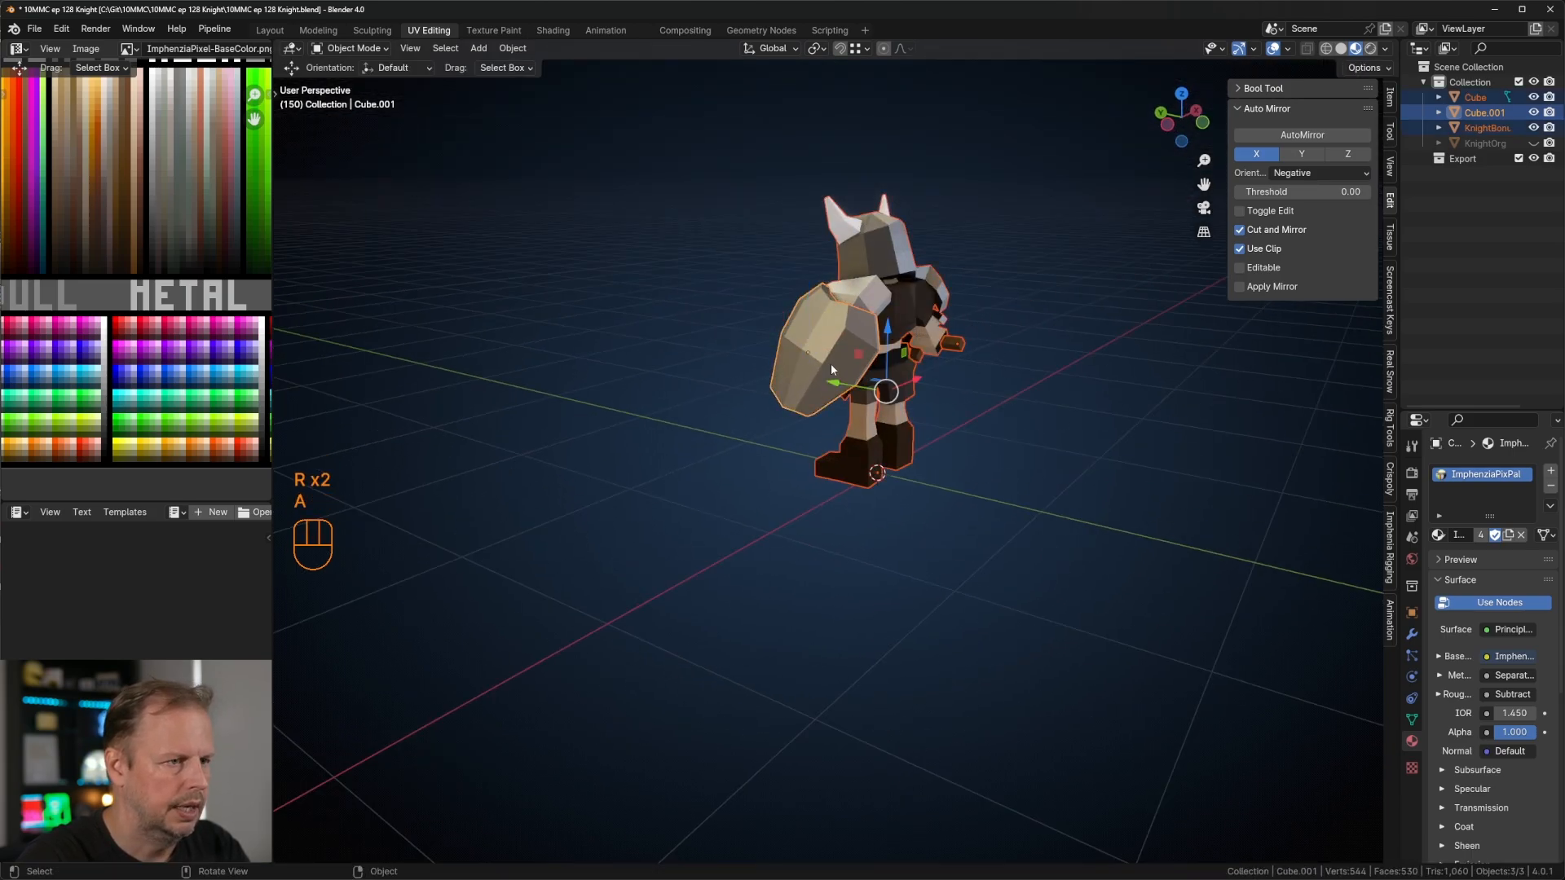
pyautogui.press('Tab')
pyautogui.press('a')
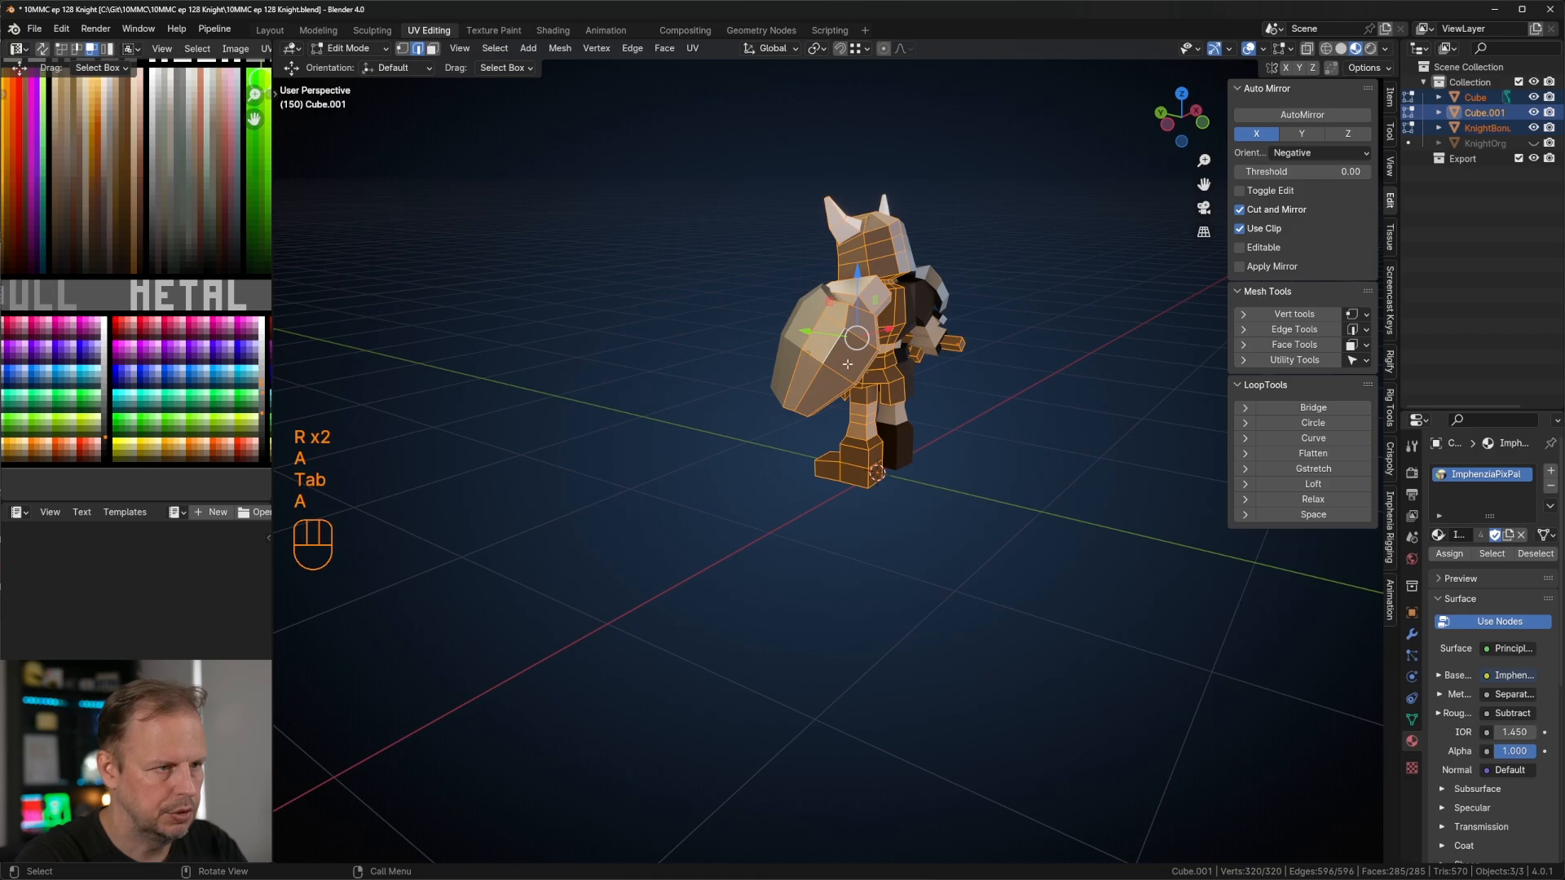
pyautogui.press('a')
pyautogui.press('l')
pyautogui.press('a')
# Step: Recolour the whole shield by moving its UVs onto the greyscale strip beside the METAL swatches
pyautogui.press('g')
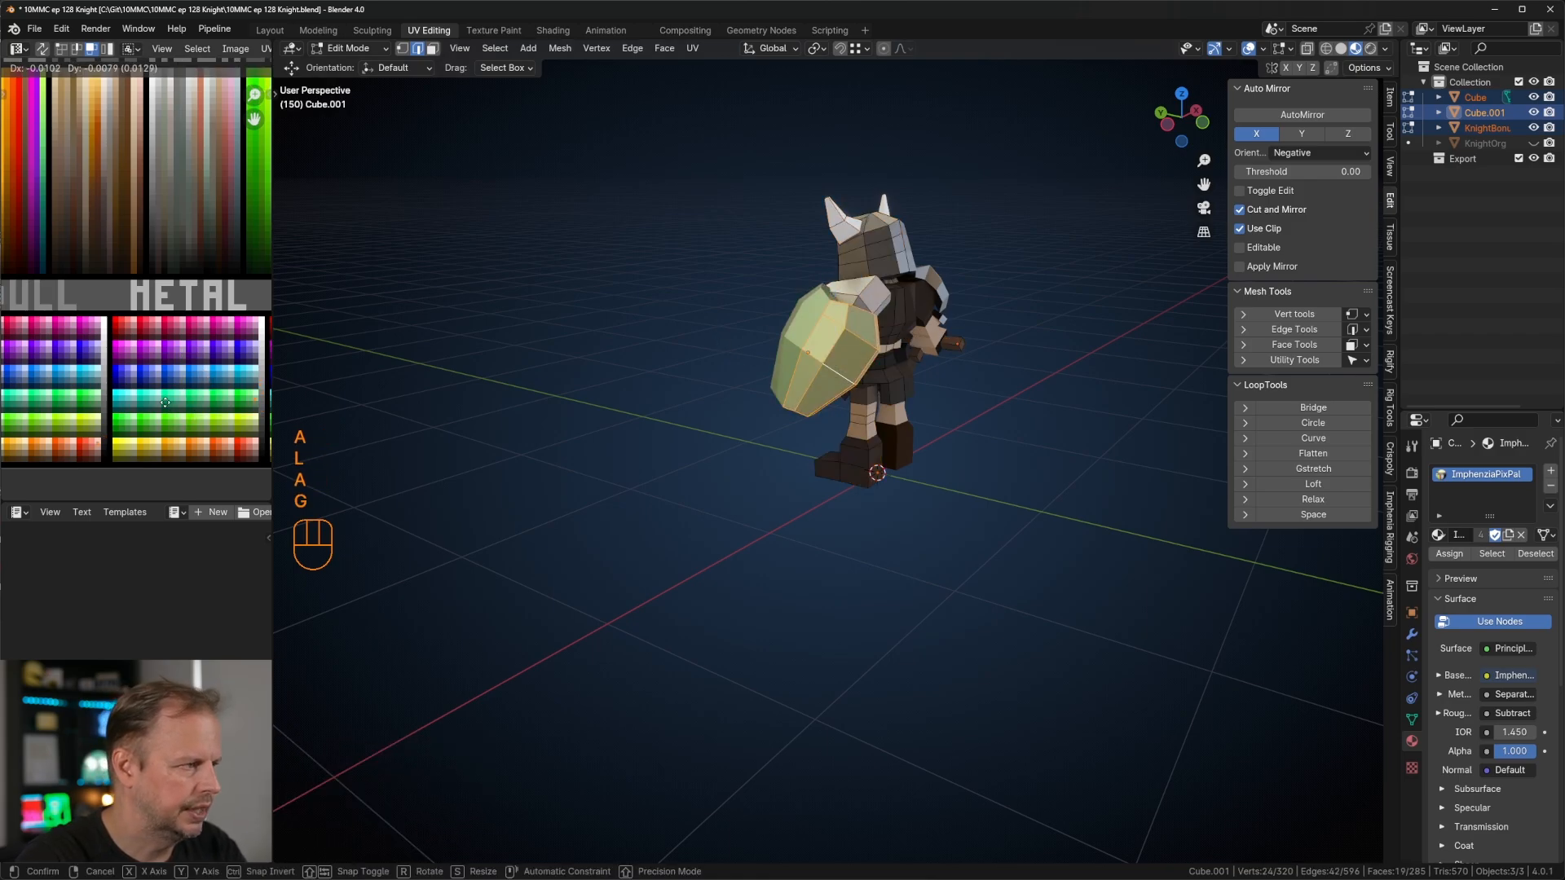
pyautogui.click(186, 319)
pyautogui.press('g')
pyautogui.click(161, 435)
pyautogui.scroll(2, 136, 377)
pyautogui.keyDown('shift'); pyautogui.moveTo(136, 377); pyautogui.dragTo(194, 287, button='middle'); pyautogui.keyUp('shift')
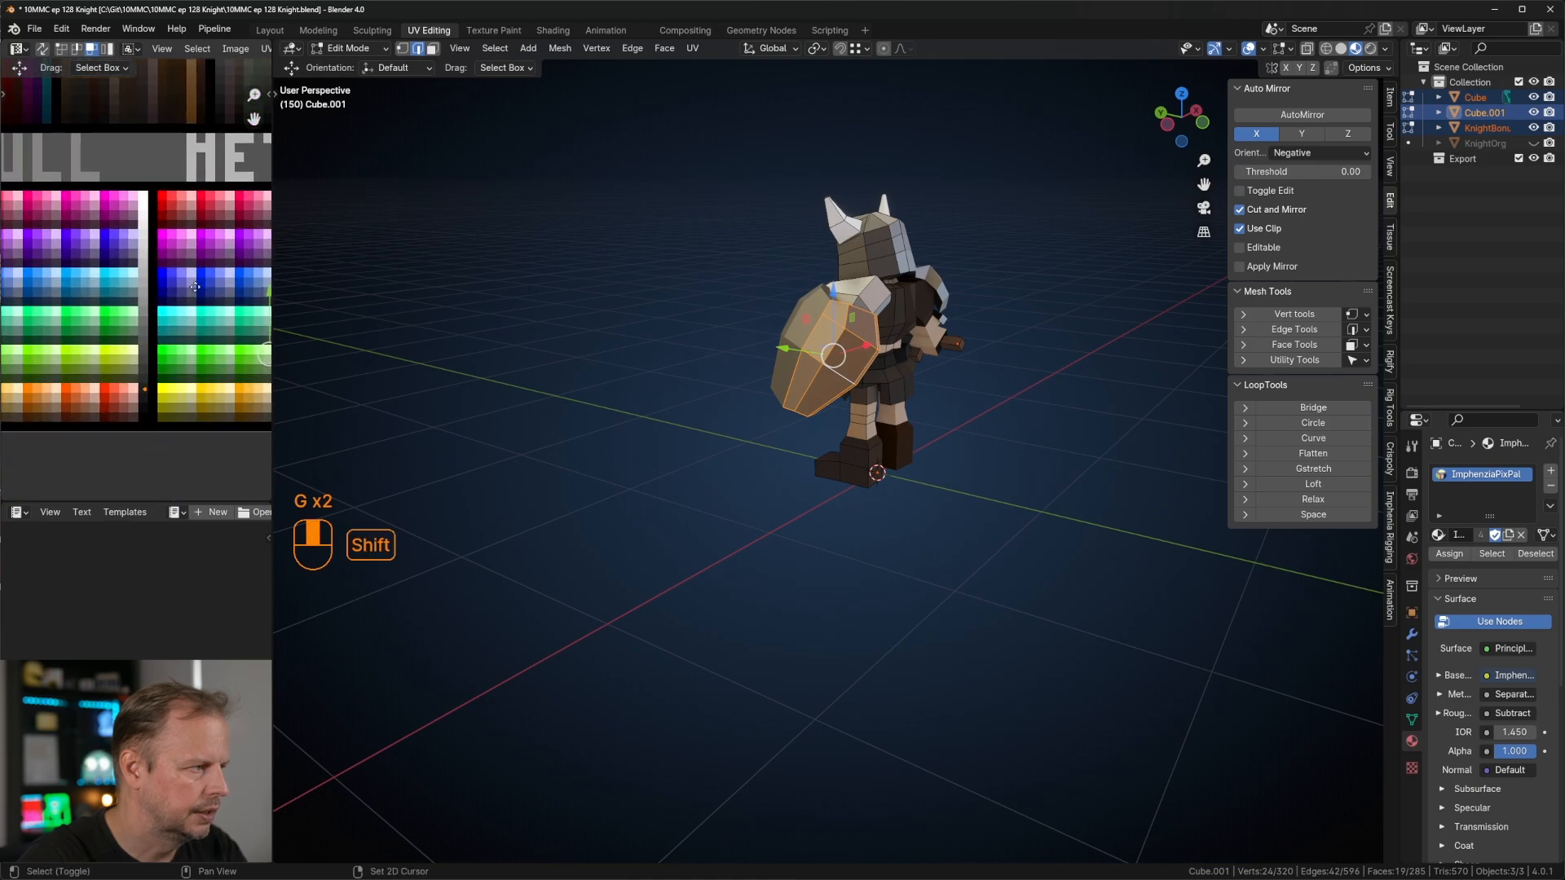
pyautogui.press('g')
pyautogui.click(195, 244)
# Step: Check the shield's shade against the knight's armour and shift its UVs once more to adjust the grey
pyautogui.press('Tab')
pyautogui.scroll(-3, 1014, 408)
pyautogui.moveTo(1014, 408); pyautogui.dragTo(937, 403, button='middle')
pyautogui.press('Tab')
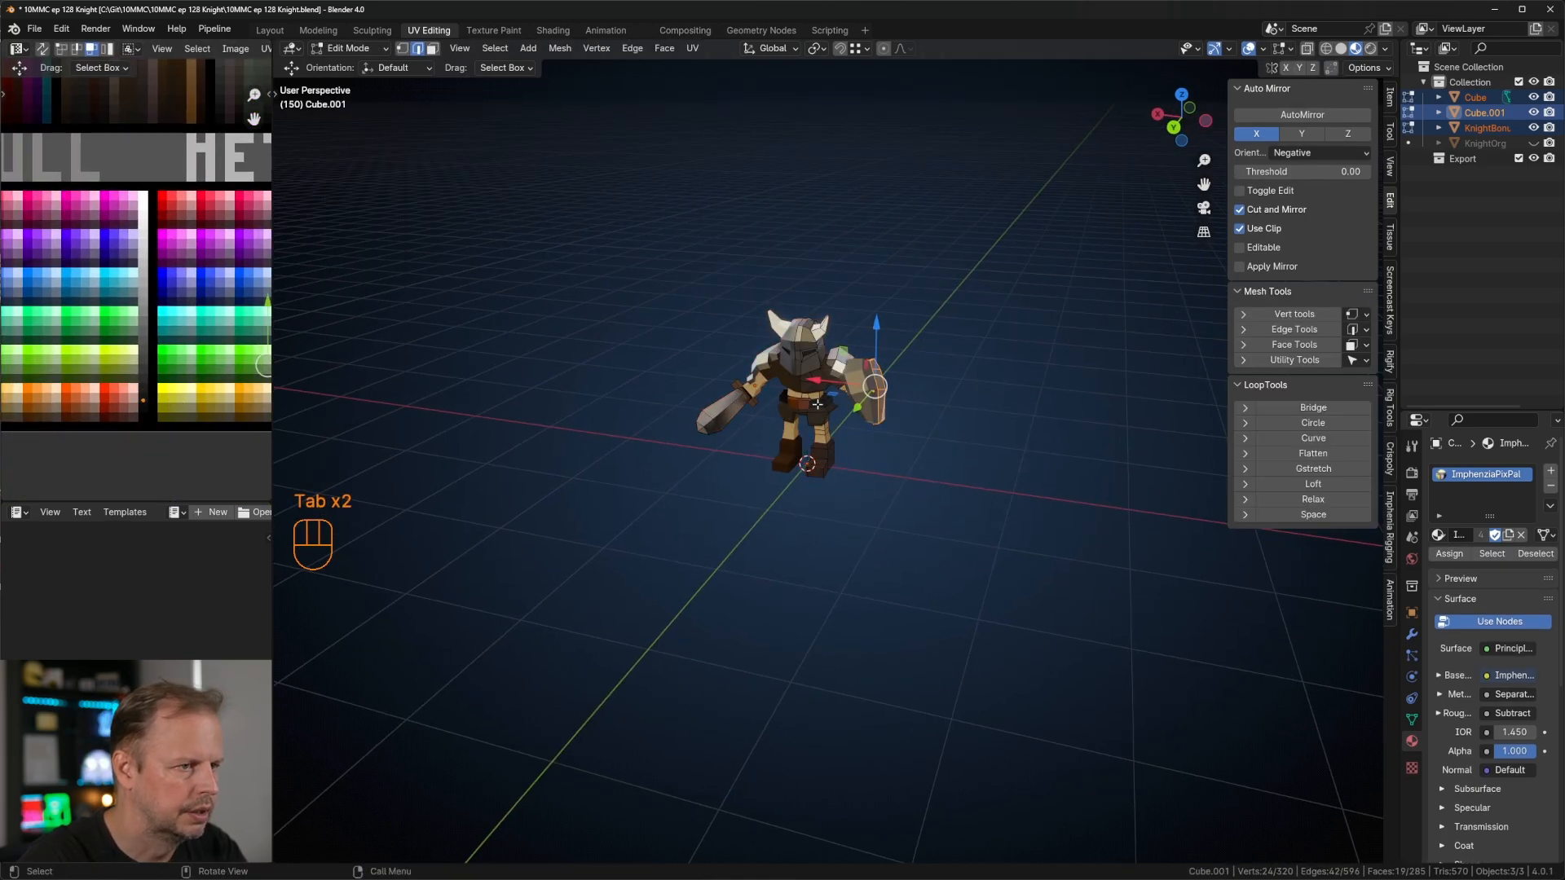
pyautogui.press('g')
pyautogui.press('Tab')
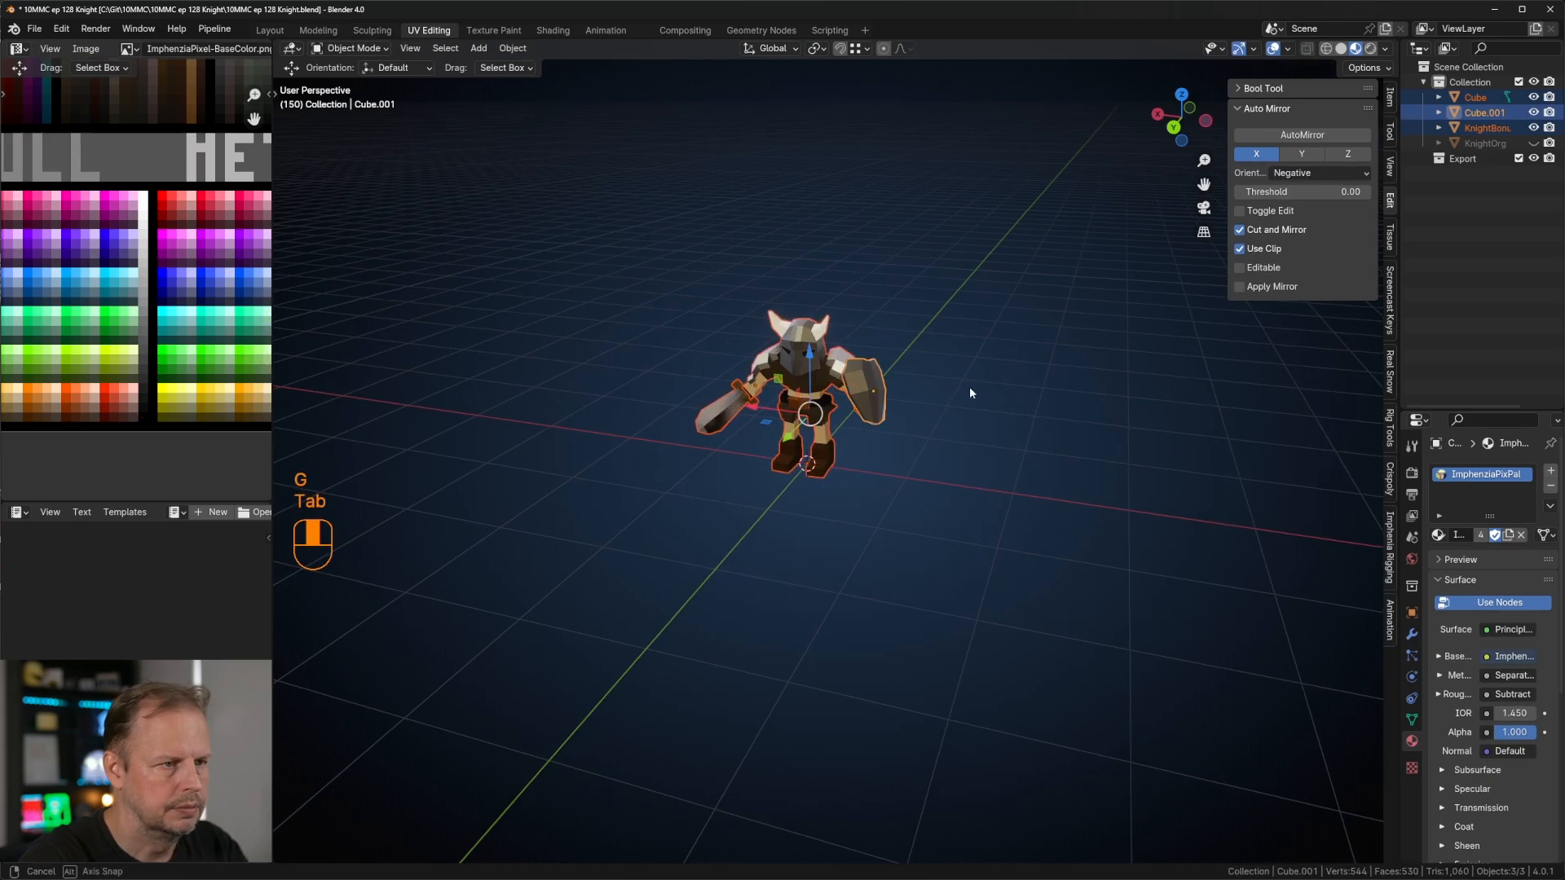
# Step: Examine the knight with sword and shield from the front and sides, both close up and from a distance
pyautogui.moveTo(970, 387); pyautogui.dragTo(952, 456, button='middle')
pyautogui.press('Tab')
pyautogui.press('Tab')
pyautogui.scroll(4, 986, 345)
pyautogui.moveTo(952, 456); pyautogui.dragTo(1056, 431, button='middle')
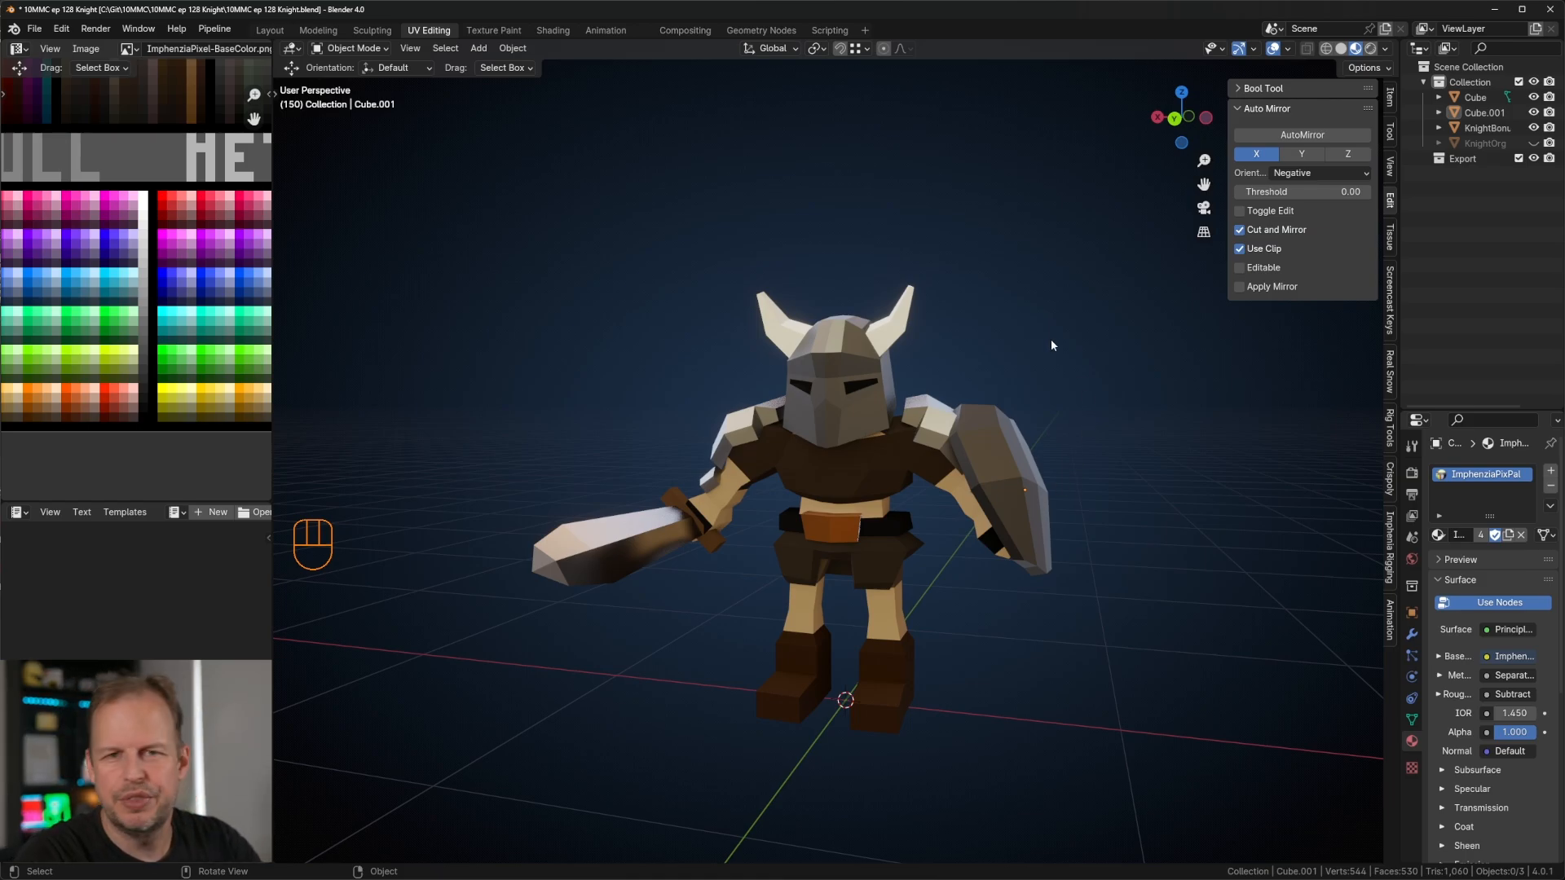
pyautogui.moveTo(1056, 295); pyautogui.dragTo(976, 327, button='middle')
pyautogui.scroll(-5, 1051, 274)
pyautogui.scroll(-4, 988, 303)
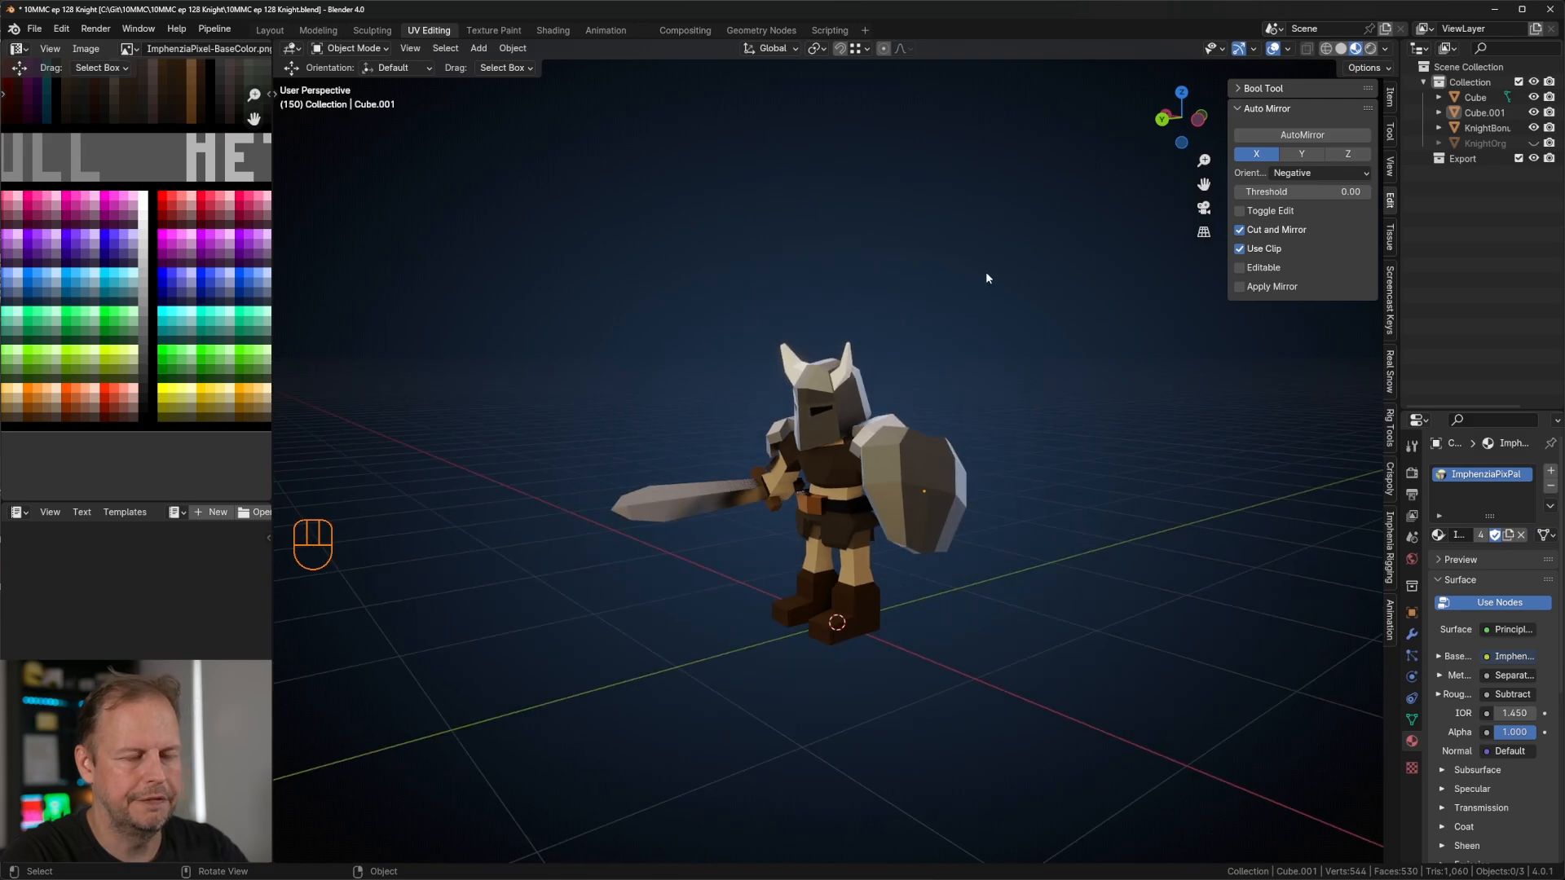
pyautogui.moveTo(986, 273); pyautogui.dragTo(967, 330, button='middle')
pyautogui.scroll(3, 966, 328)
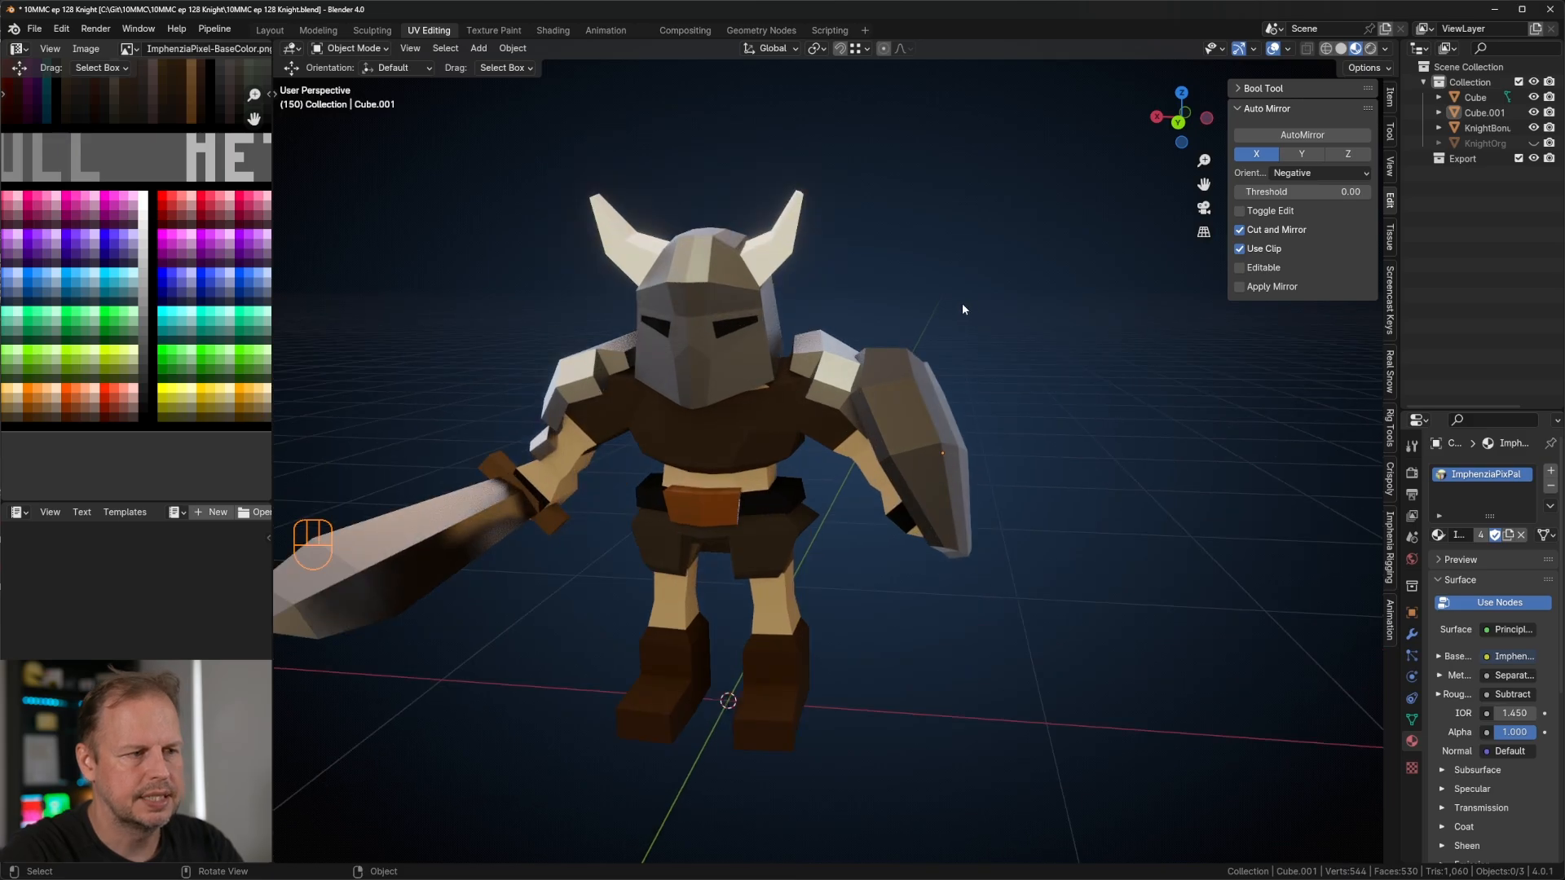
pyautogui.moveTo(818, 313); pyautogui.dragTo(994, 354, button='middle')
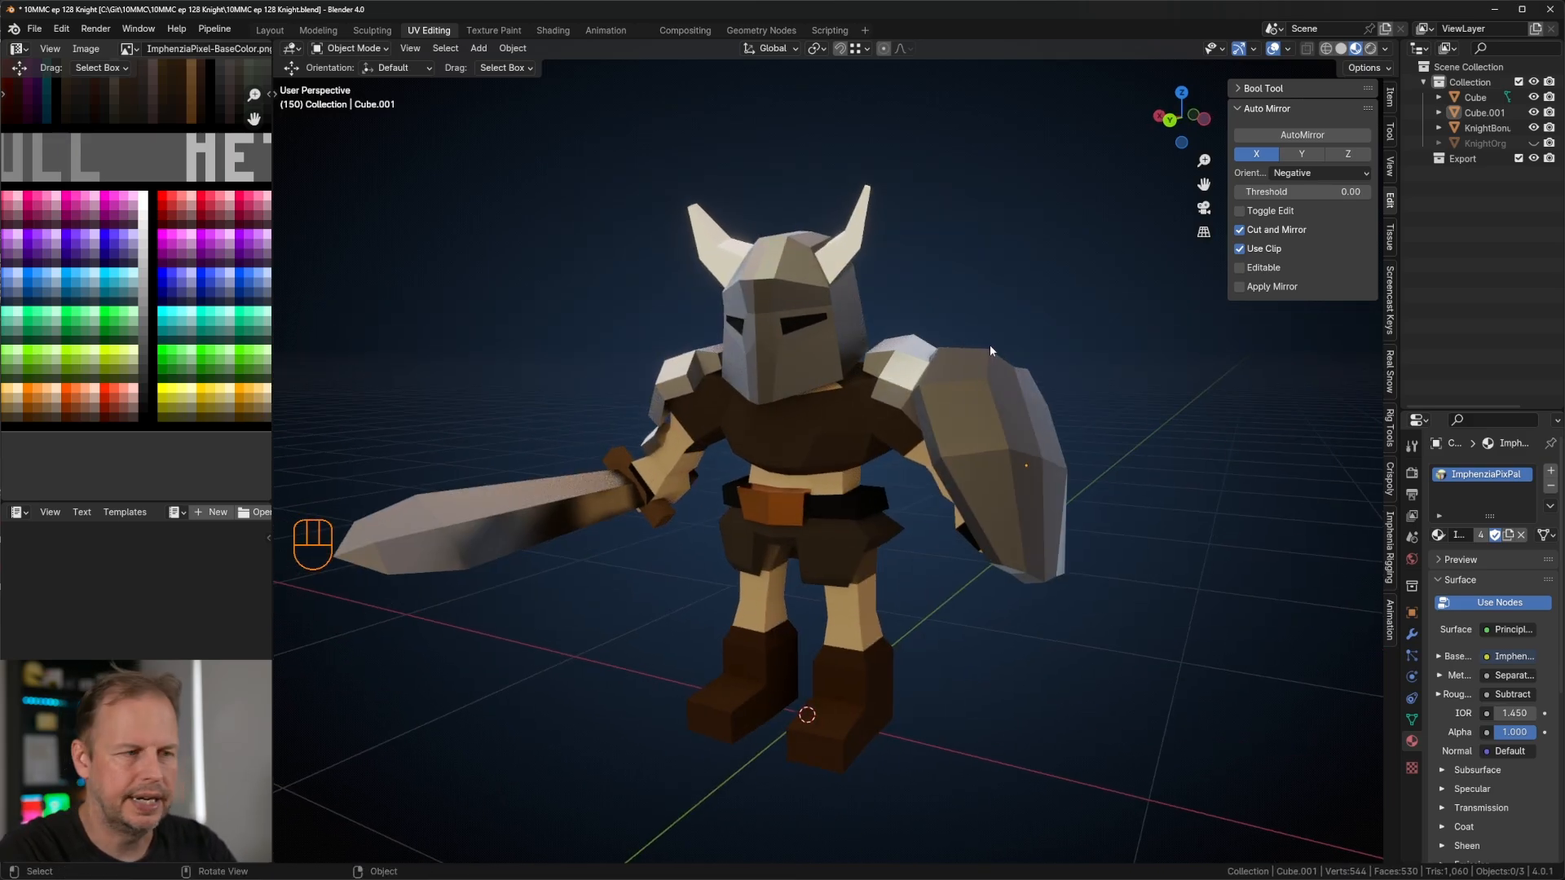
pyautogui.moveTo(989, 345); pyautogui.dragTo(859, 341, button='middle')
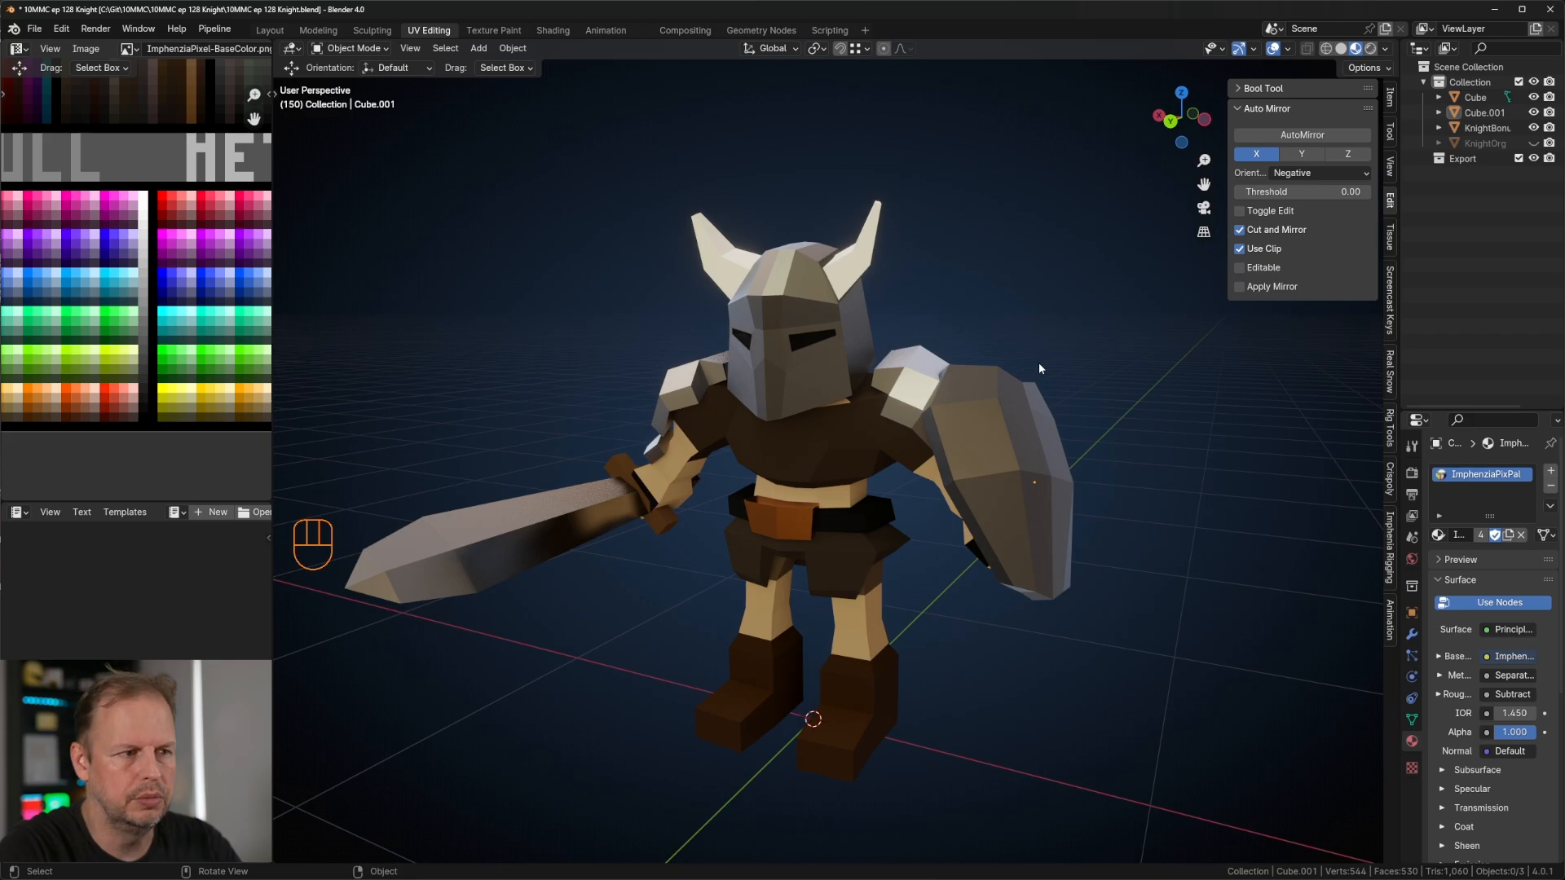
# Step: Select the shield, check its fit on the arm from several angles, and save the file
pyautogui.click(982, 421)
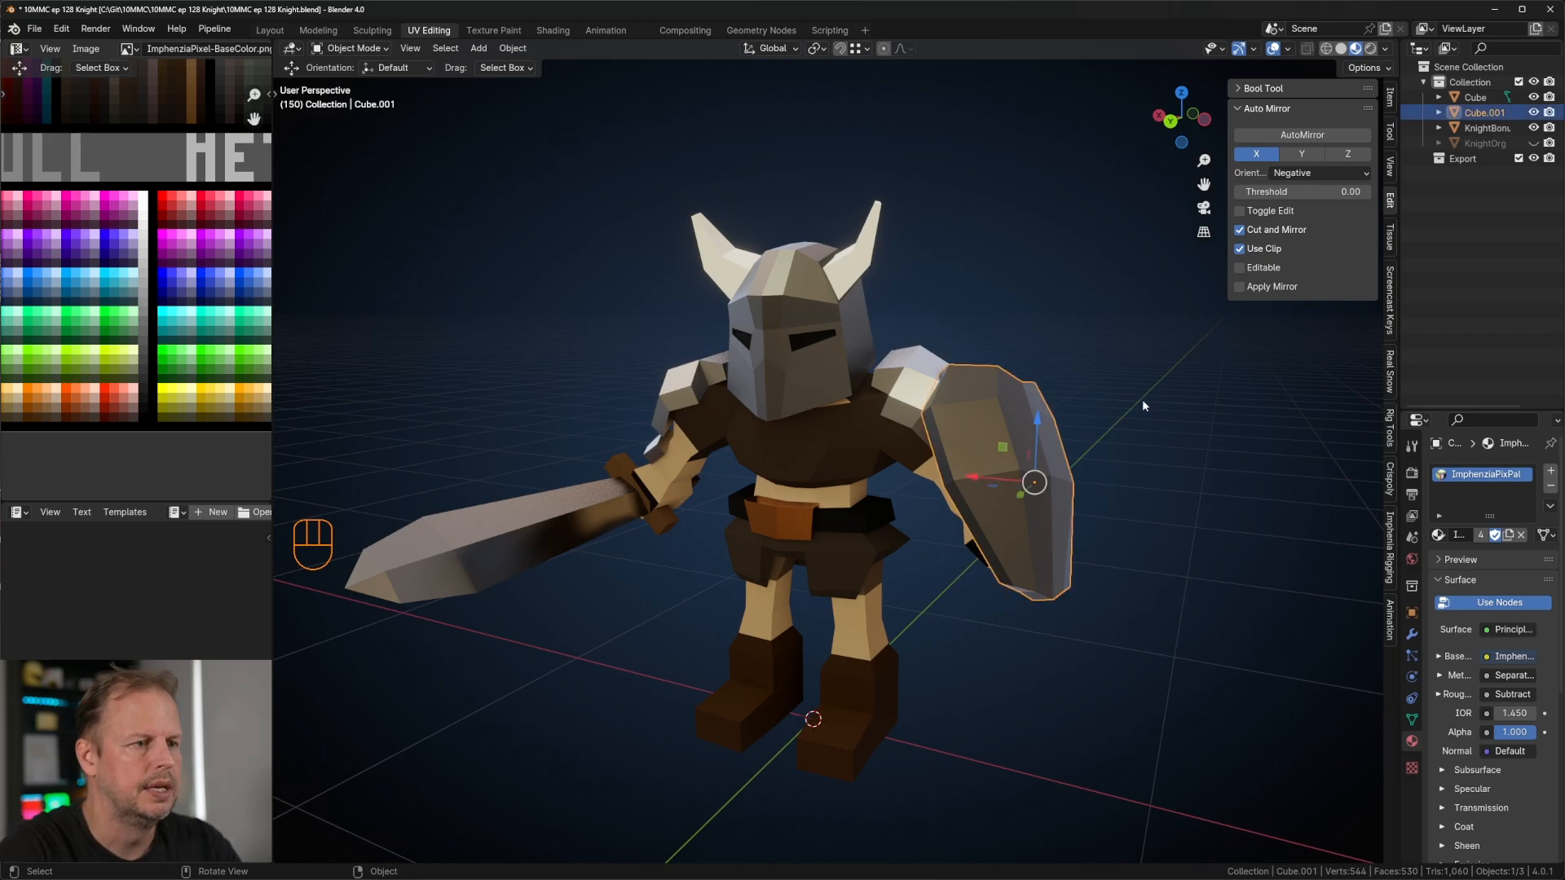
pyautogui.scroll(-5, 1145, 395)
pyautogui.moveTo(1150, 391)
pyautogui.mouseDown(button='middle')
pyautogui.moveTo(759, 403)
pyautogui.moveTo(1025, 414)
pyautogui.moveTo(1128, 398)
pyautogui.mouseUp(button='middle')
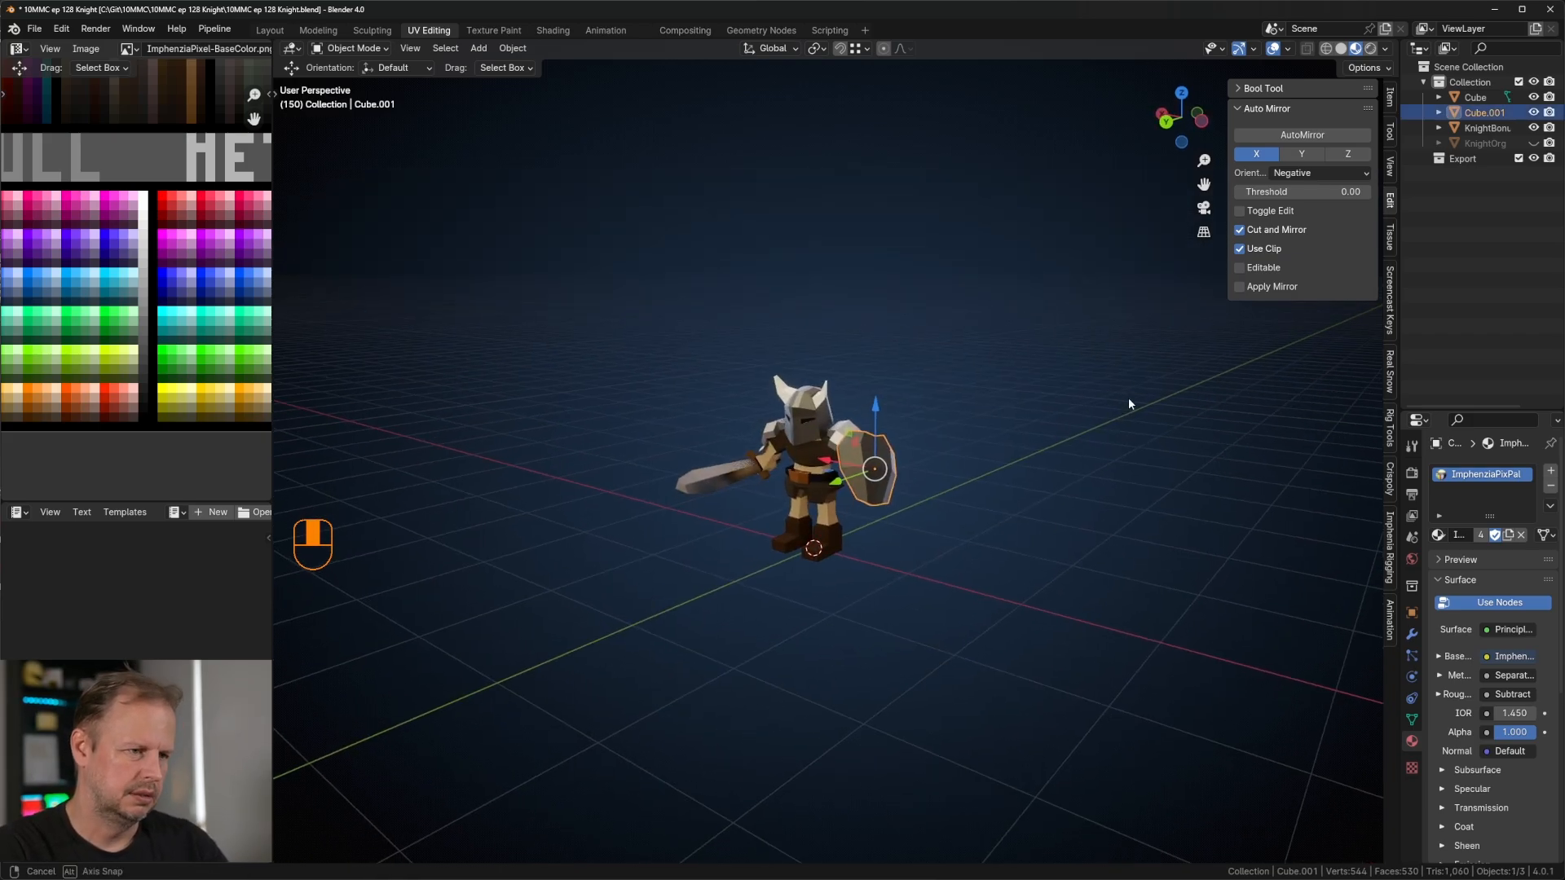
pyautogui.scroll(5, 1128, 393)
pyautogui.scroll(5, 1119, 384)
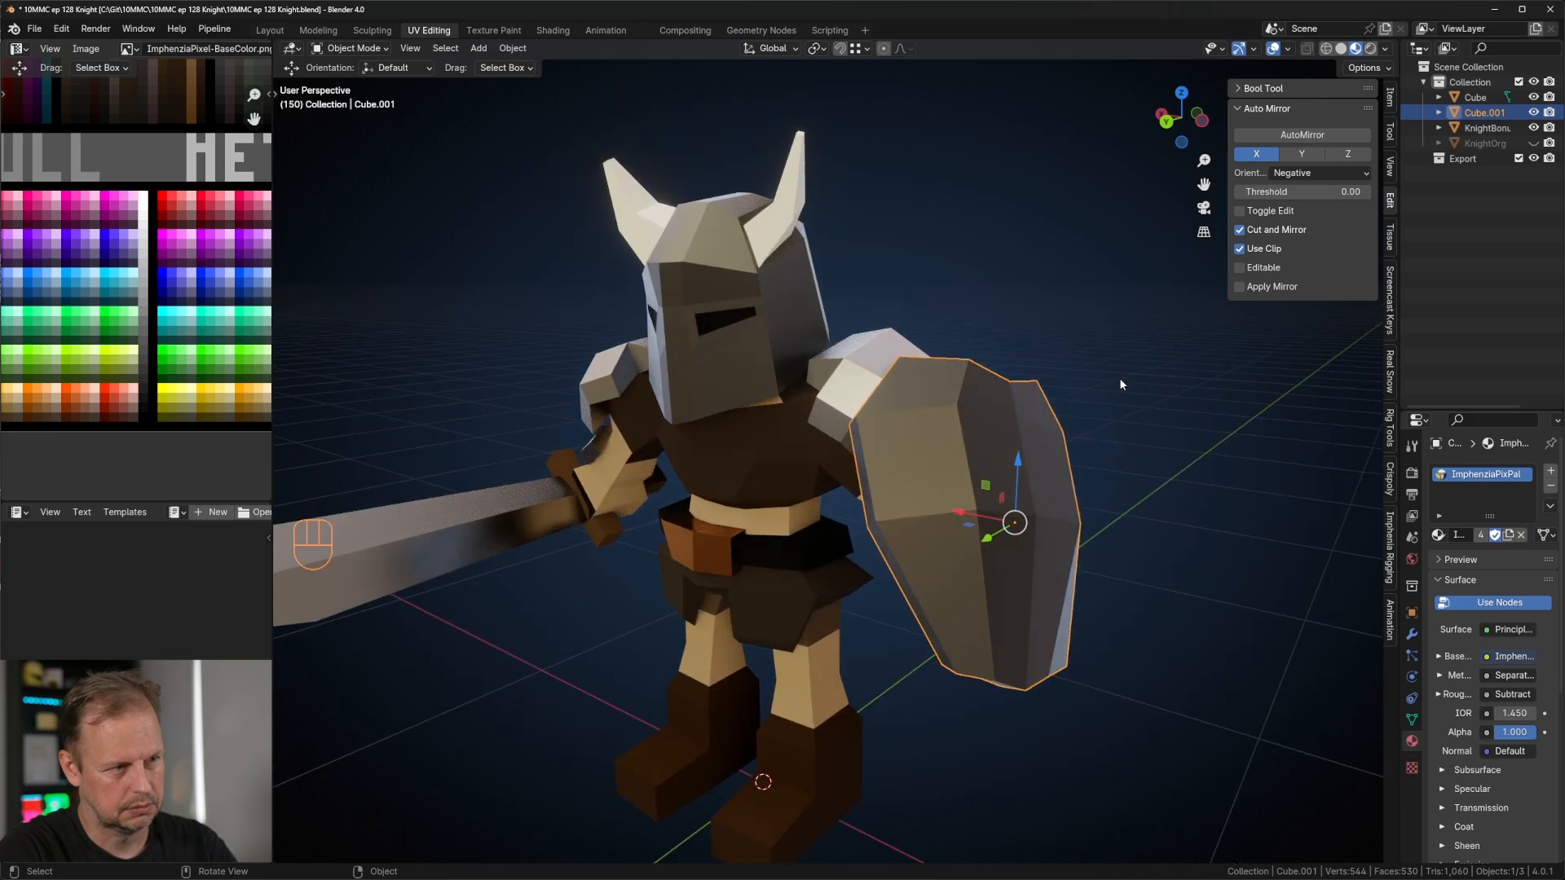
pyautogui.scroll(-5, 1118, 383)
pyautogui.moveTo(1118, 383); pyautogui.dragTo(1003, 396, button='middle')
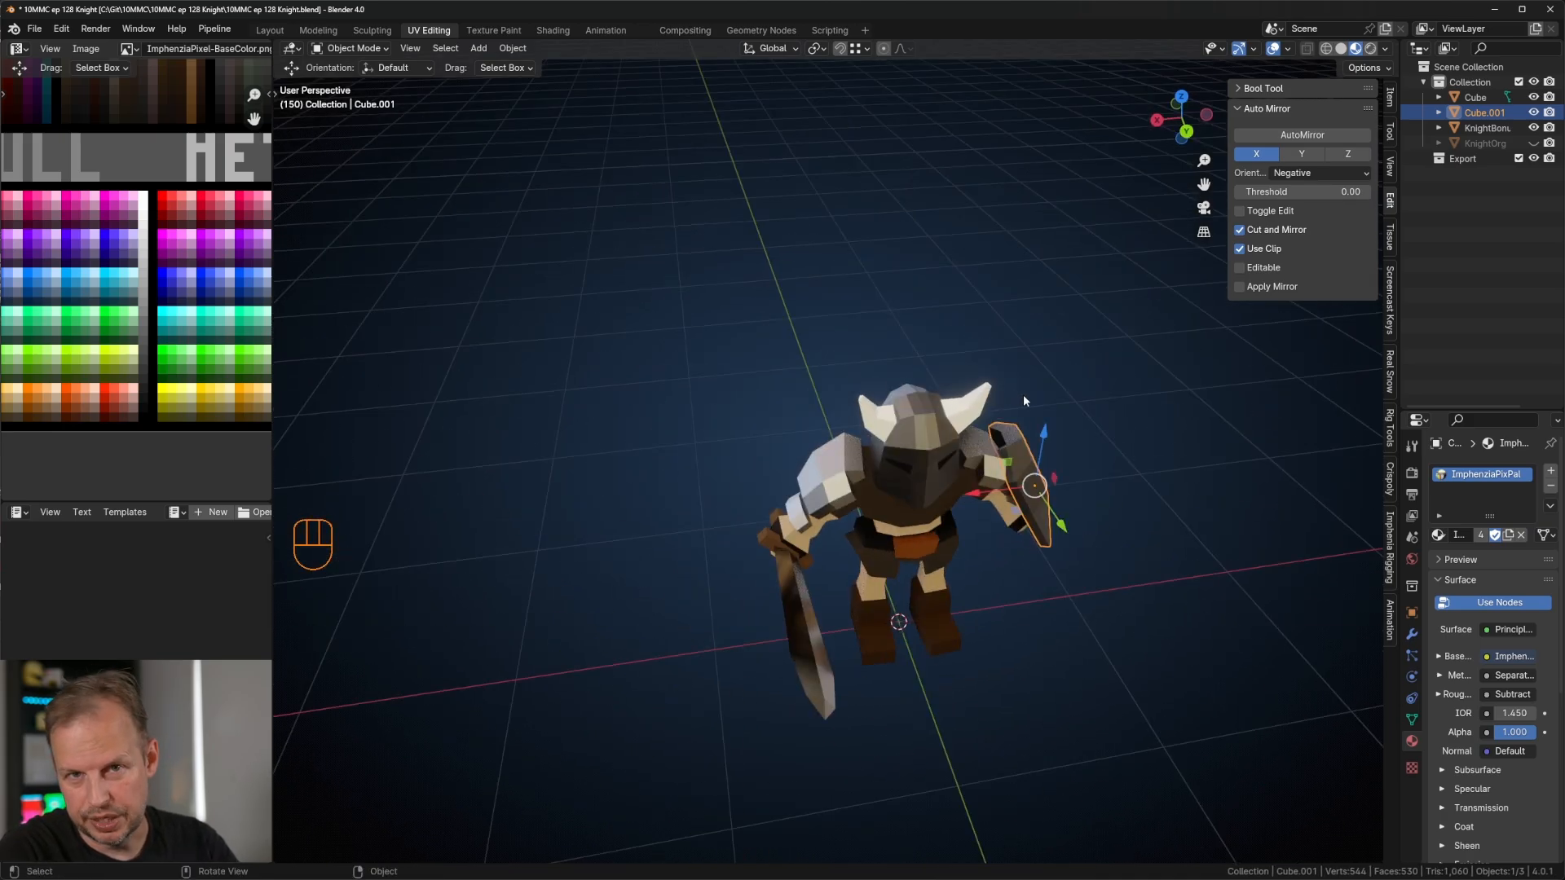
pyautogui.press('ctrl+KP_1')
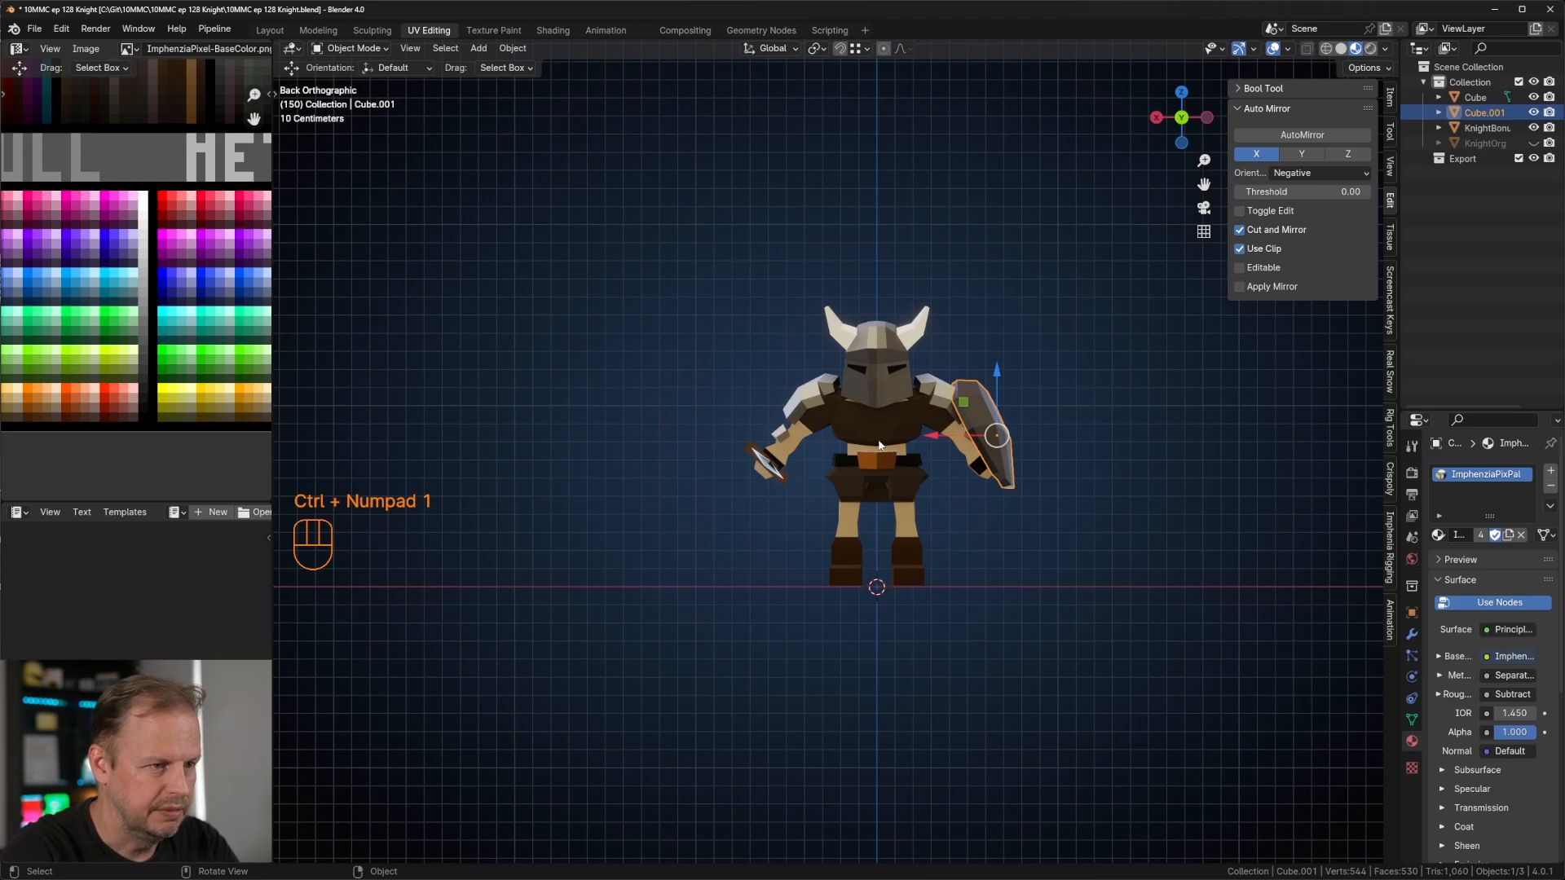
pyautogui.moveTo(1024, 394); pyautogui.dragTo(885, 440, button='middle')
pyautogui.hotkey('ctrl', 's')
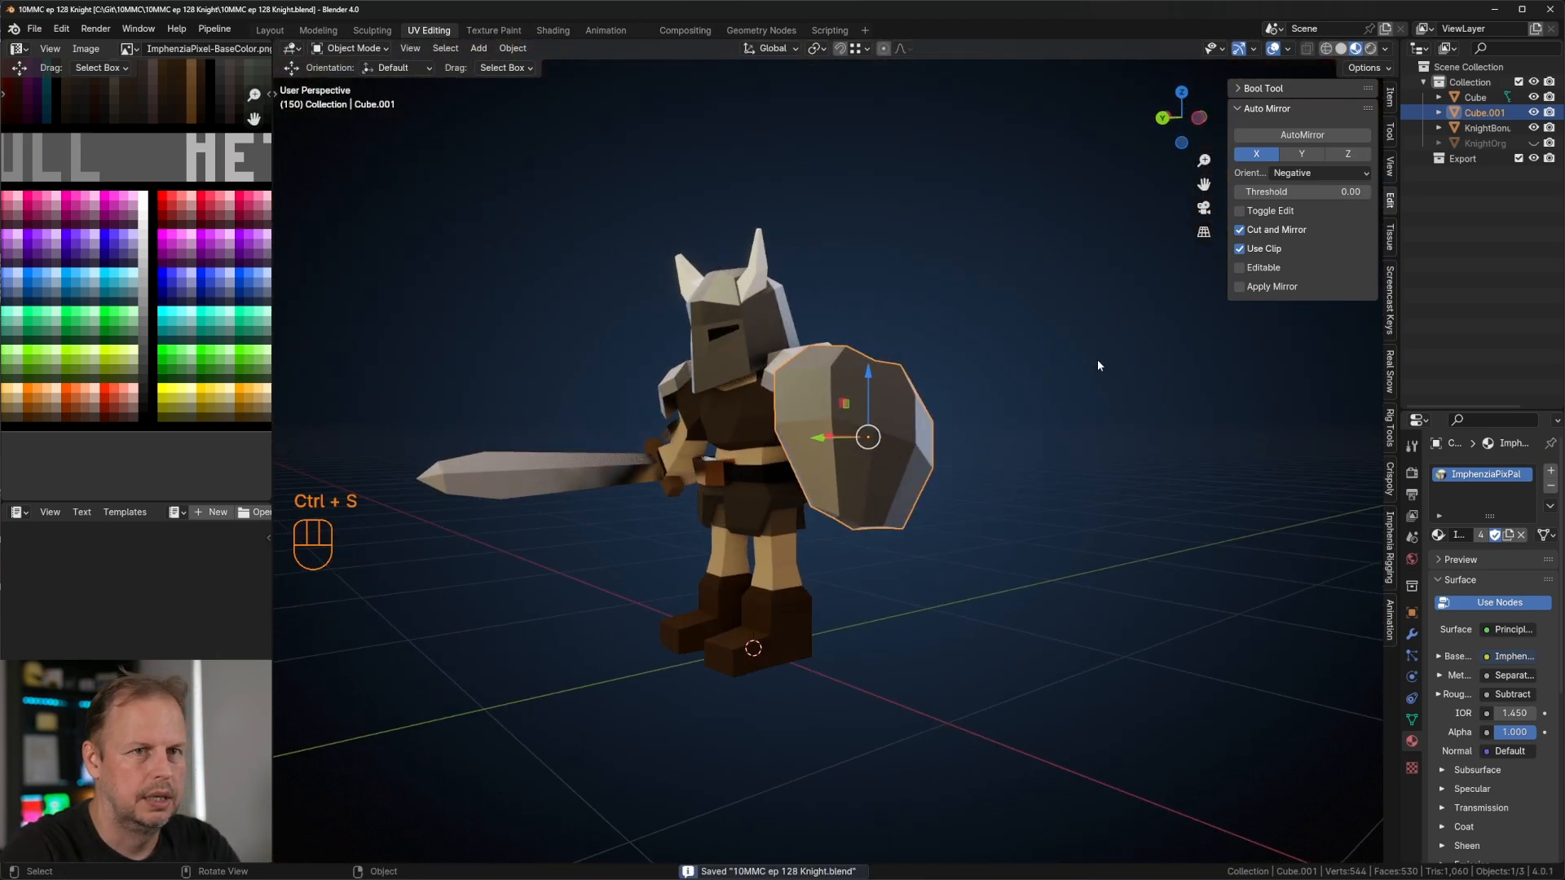
# Step: Rename the selected shield object as Shield
pyautogui.scroll(-2, 936, 423)
pyautogui.press('F2')
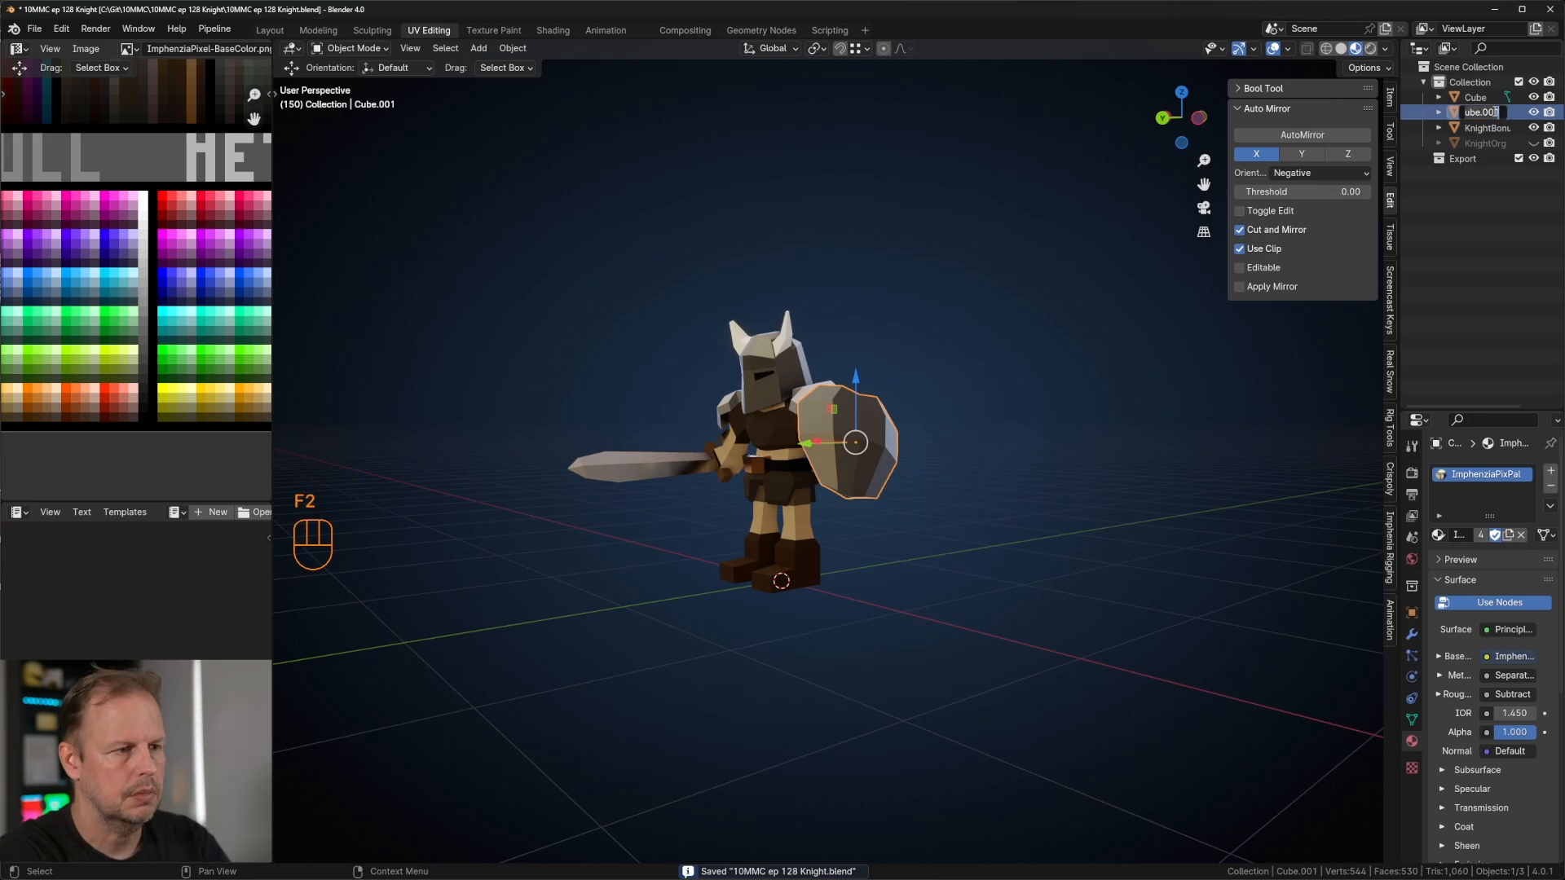
pyautogui.write('Shiekld')
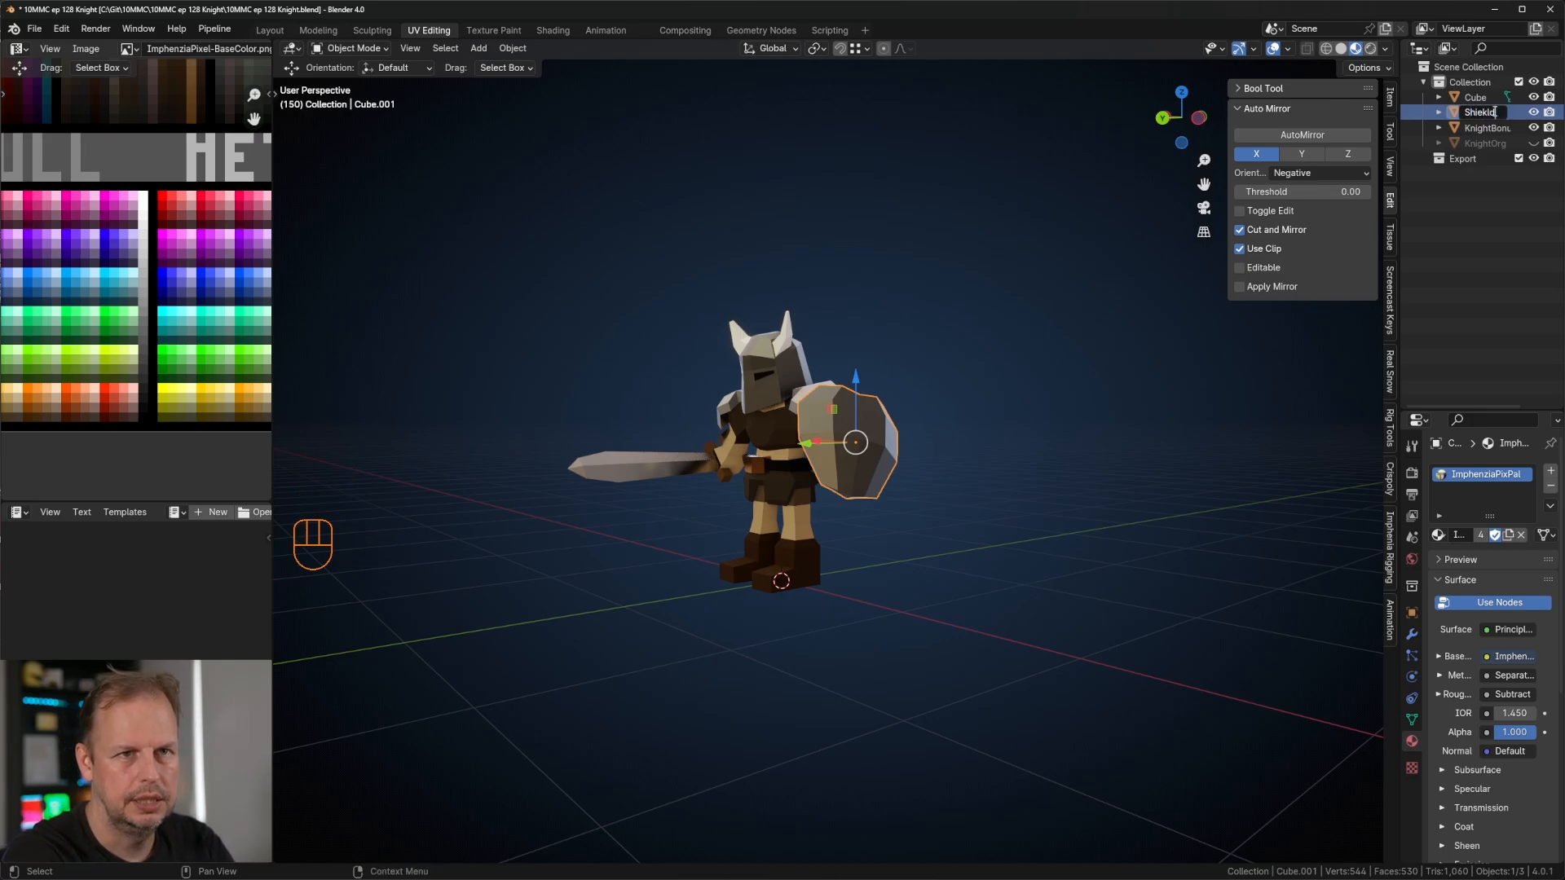
pyautogui.press('BackSpace')
pyautogui.press('BackSpace')
pyautogui.press('BackSpace')
pyautogui.write('ld')
pyautogui.press('Return')
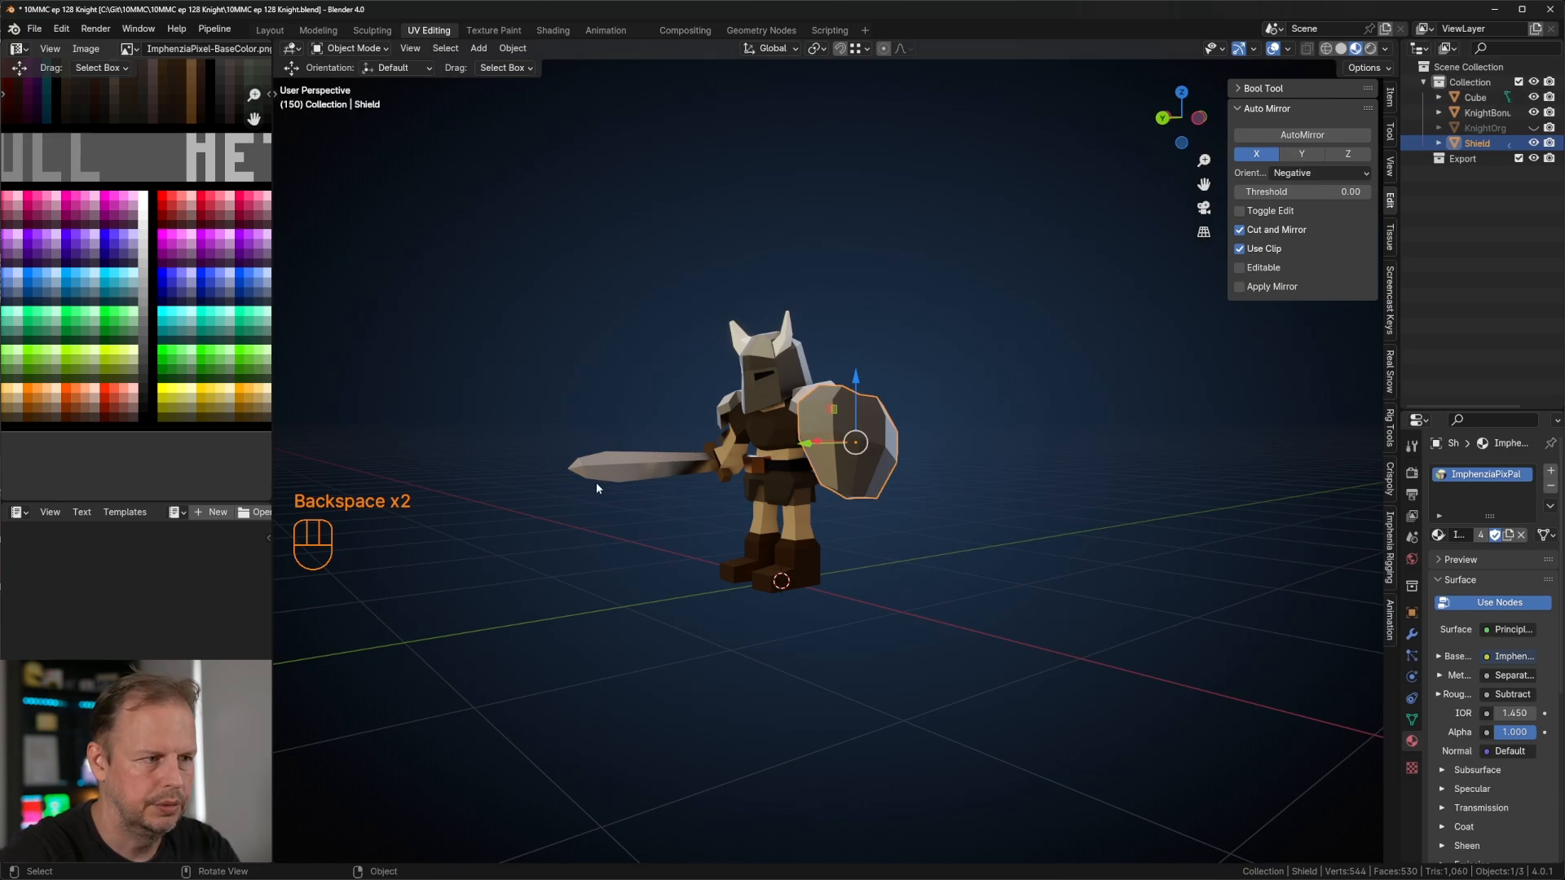
# Step: Rename the sword object as Sword and deselect it
pyautogui.click(621, 470)
pyautogui.press('F2')
pyautogui.write('Sw')
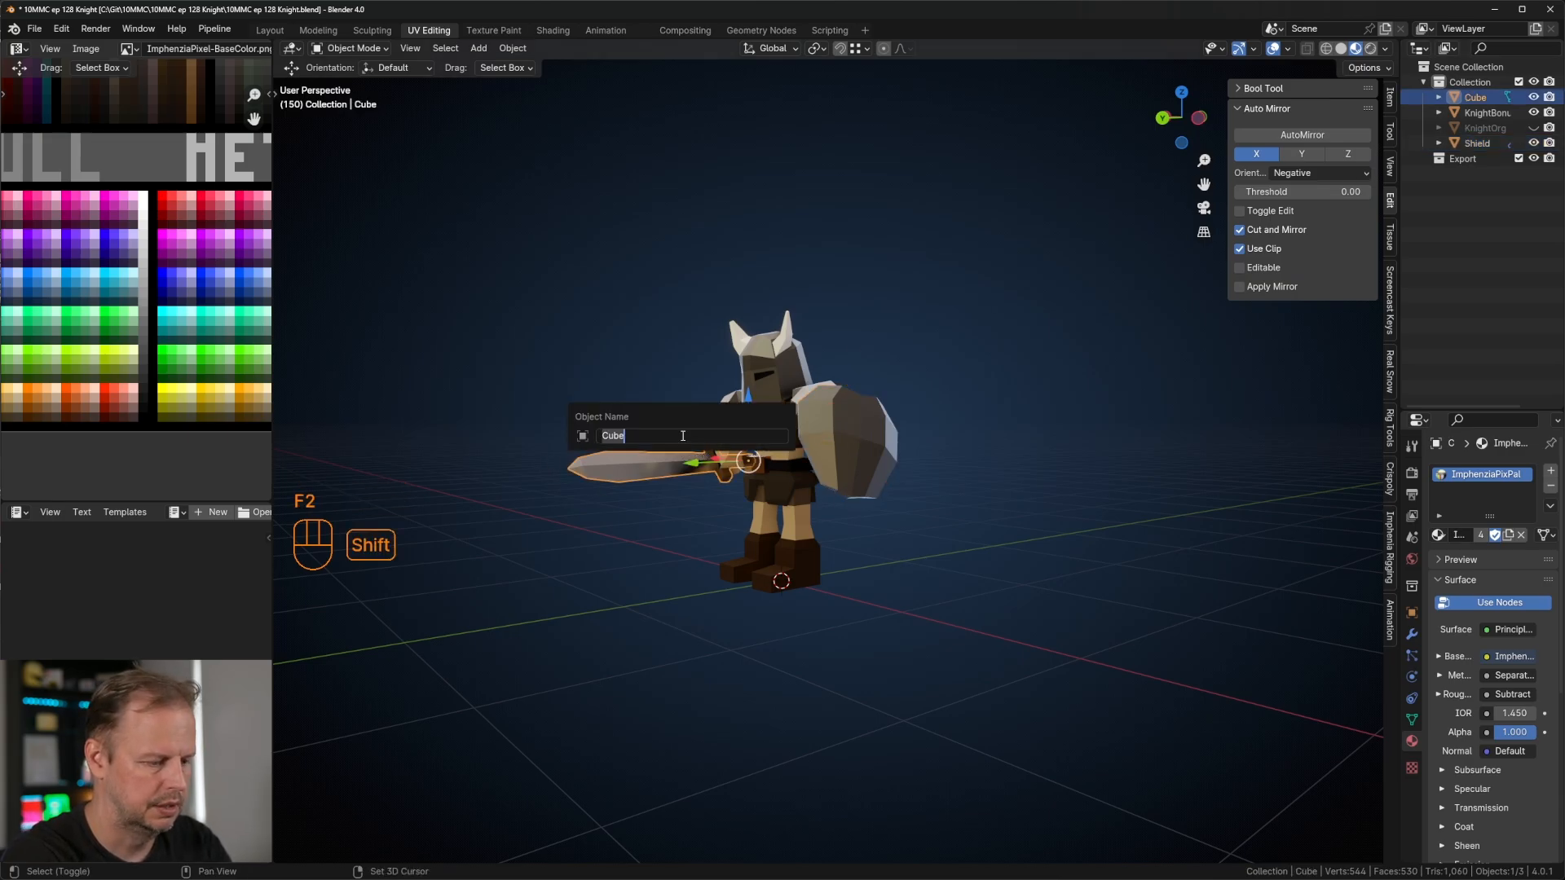
pyautogui.write('ord')
pyautogui.press('Return')
pyautogui.click(916, 438)
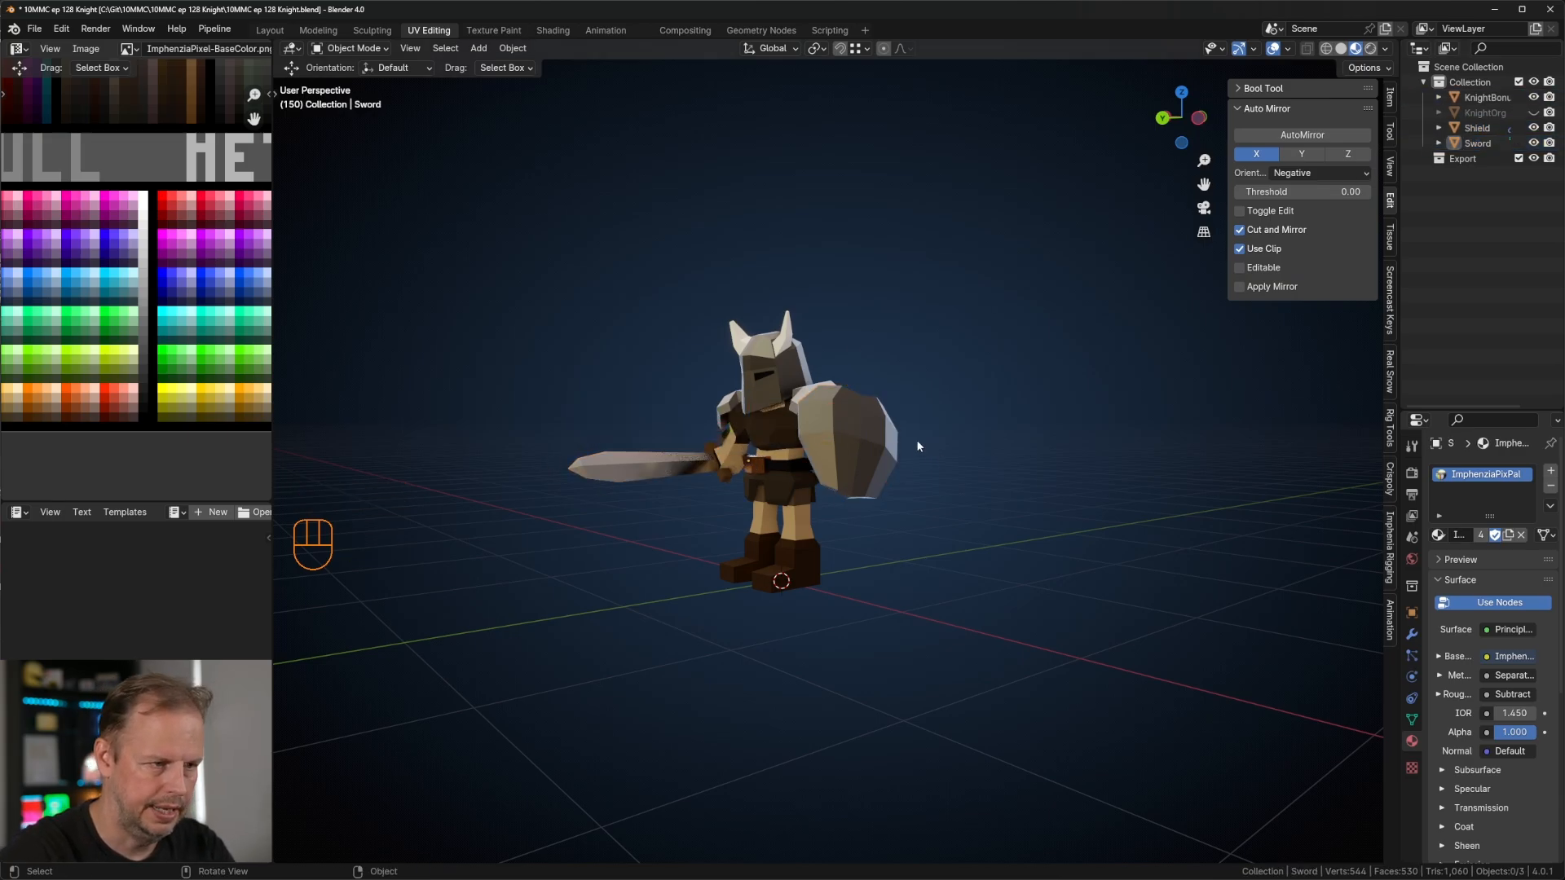
# Step: In back orthographic view, add a single-bone armature at the knight's feet and enter its Edit Mode
pyautogui.scroll(5, 912, 481)
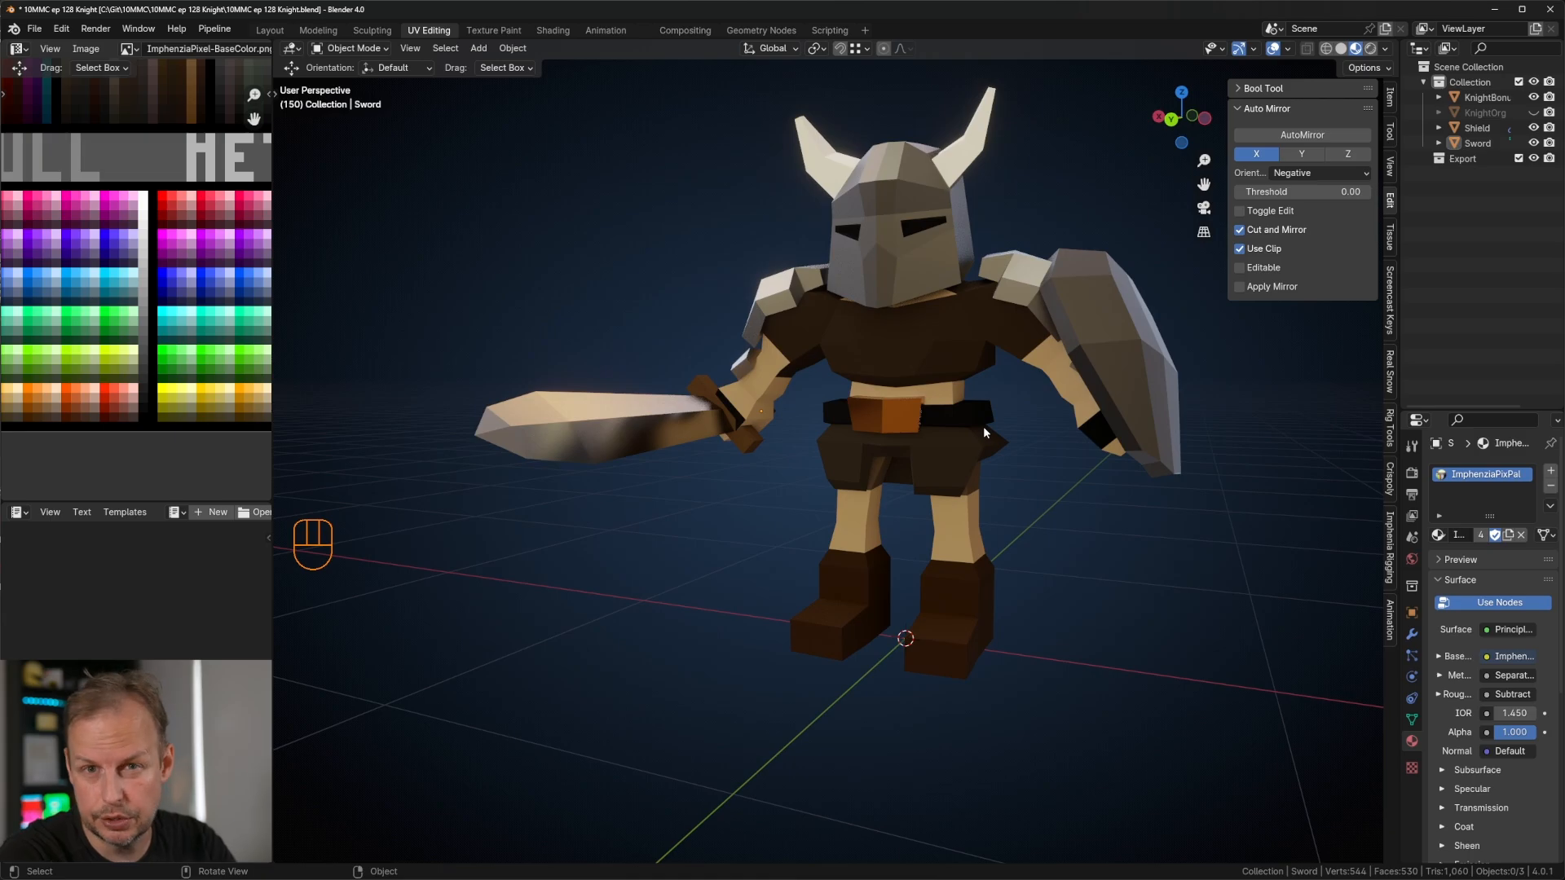
pyautogui.press('ctrl+KP_1')
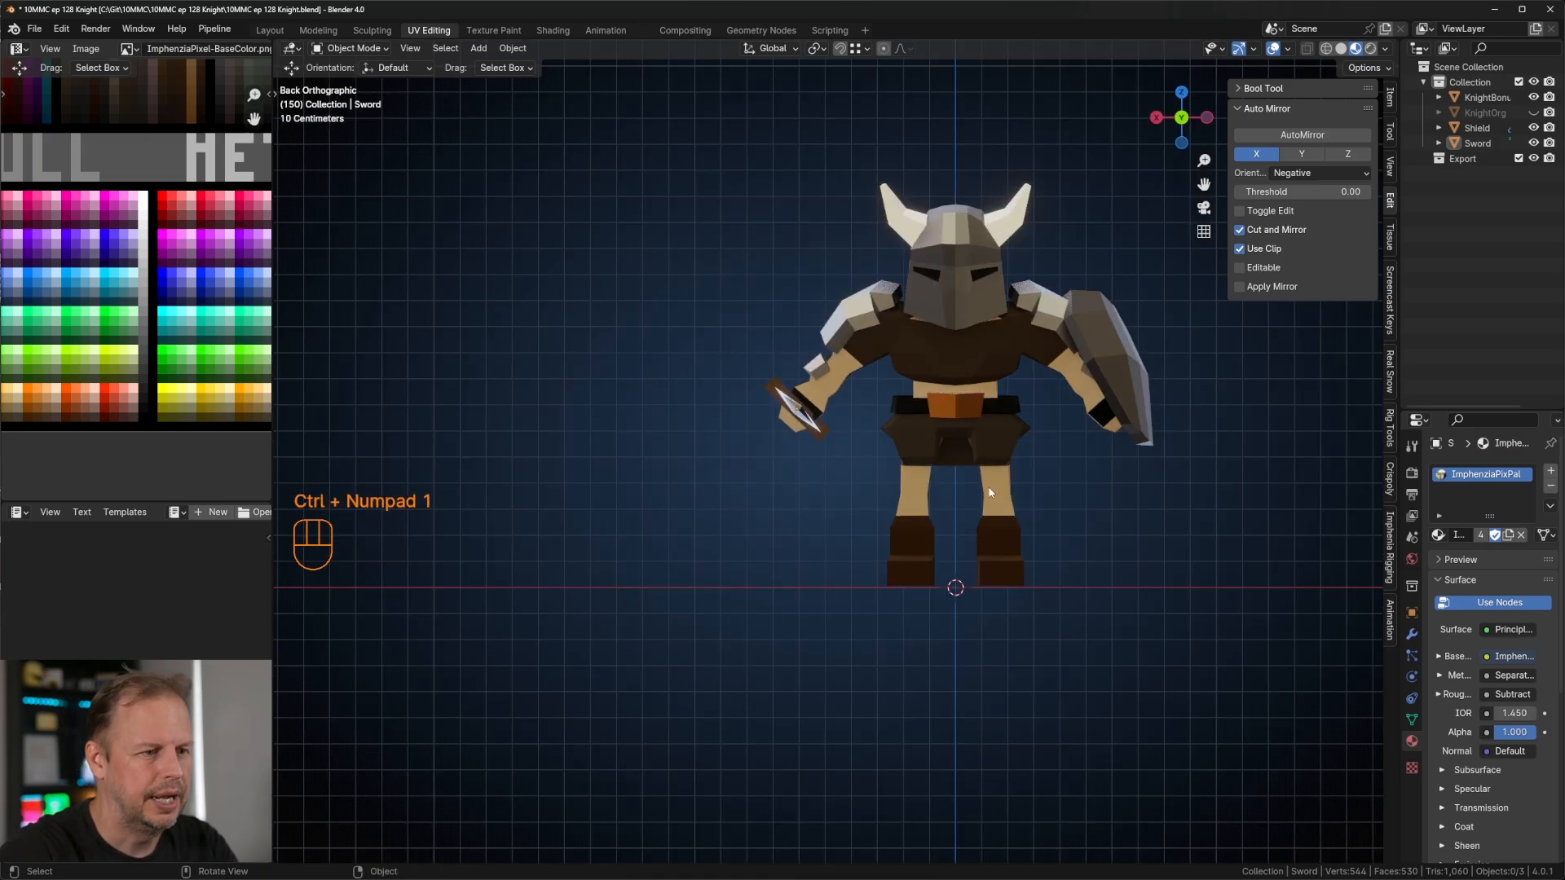
pyautogui.hotkey('shift', 'a')
pyautogui.moveTo(965, 492)
pyautogui.moveTo(952, 598)
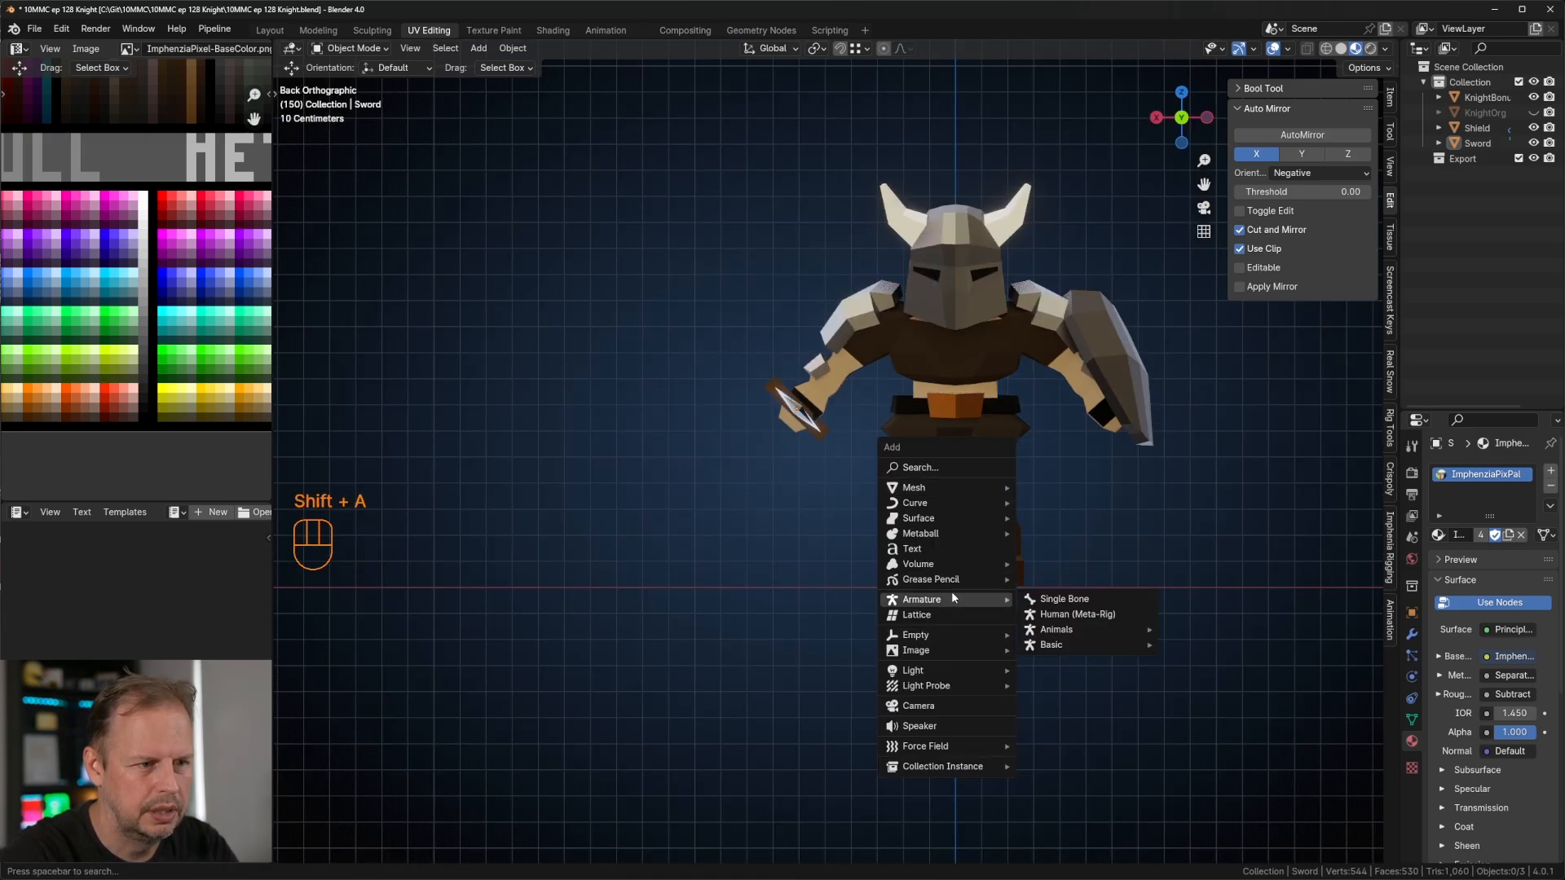
pyautogui.click(1090, 599)
pyautogui.press('Tab')
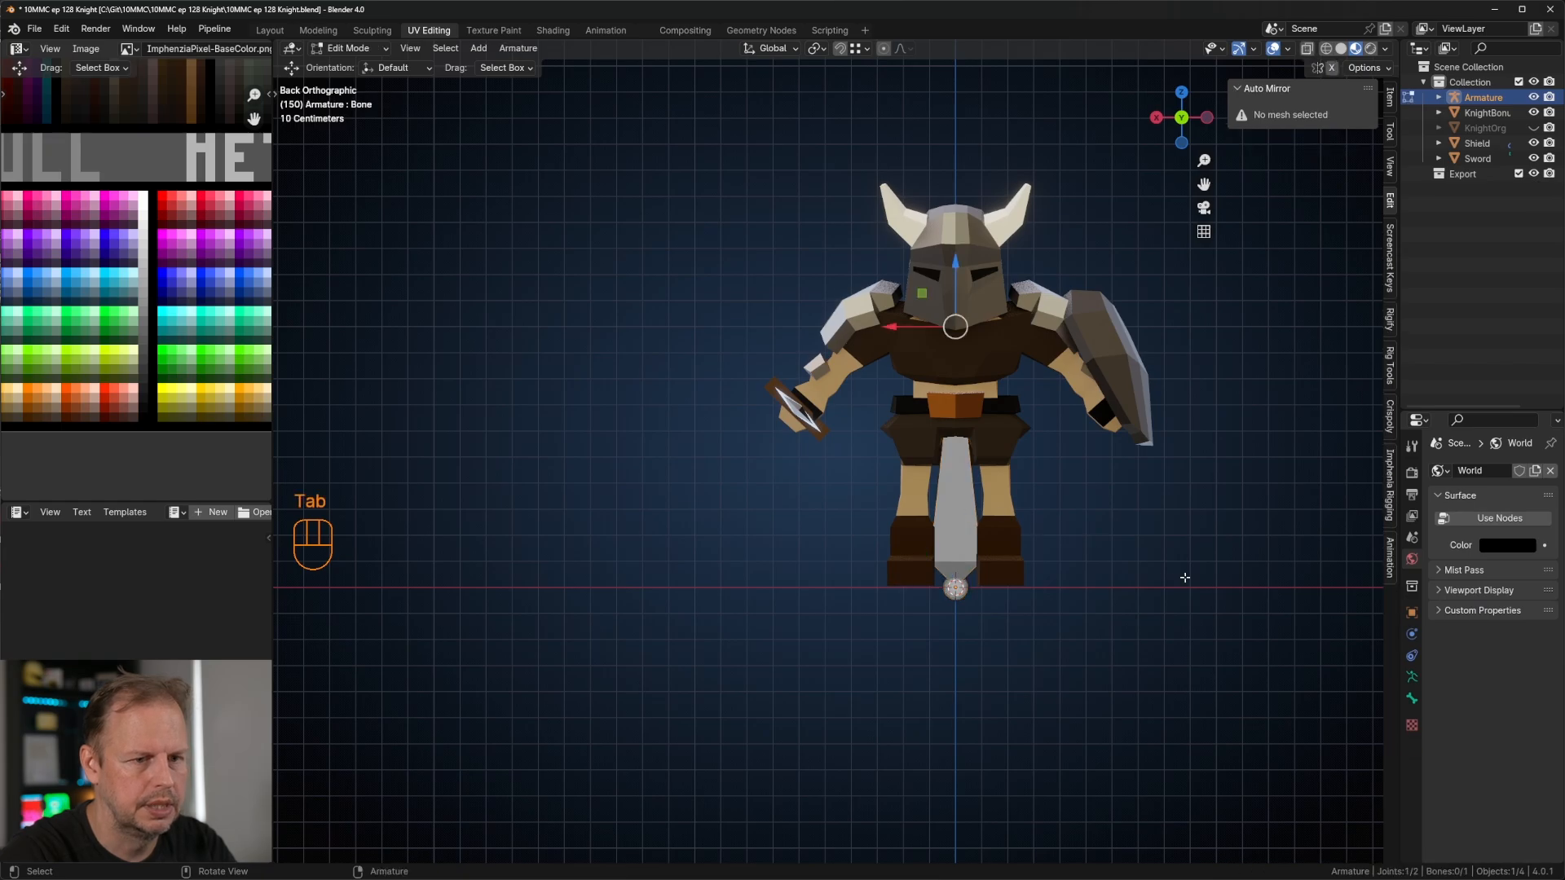
# Step: Turn on In Front display for the armature in its viewport display settings
pyautogui.click(1412, 680)
pyautogui.scroll(-5, 1508, 721)
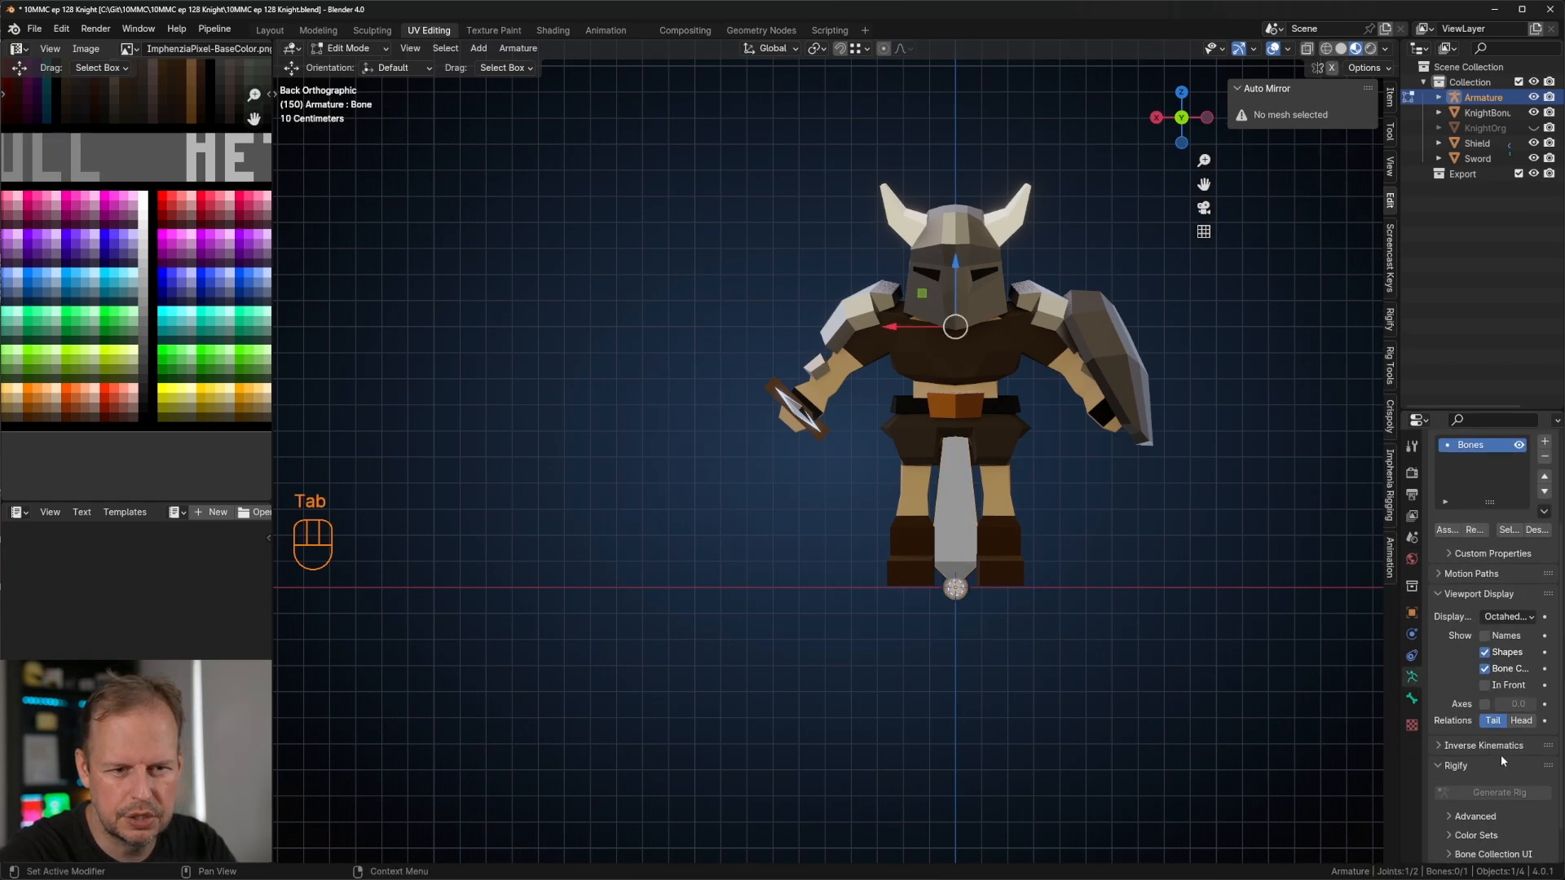
pyautogui.click(1485, 644)
# Step: Leave Edit Mode and move the armature object straight up about 0.67 m, from the feet to the waist
pyautogui.press('Tab')
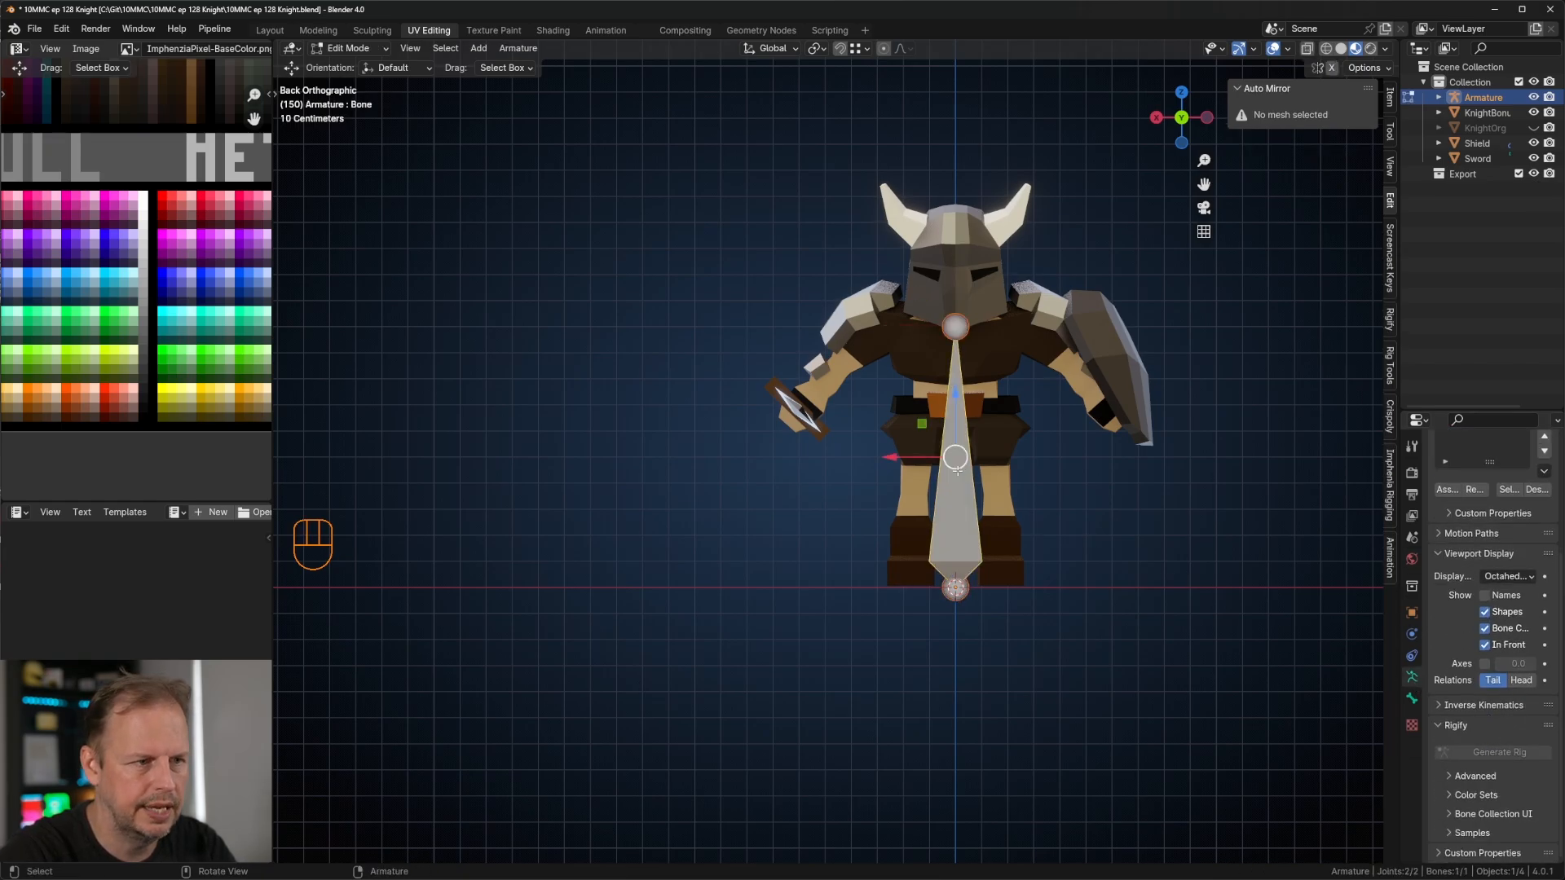
pyautogui.hotkey('shift', 'space')
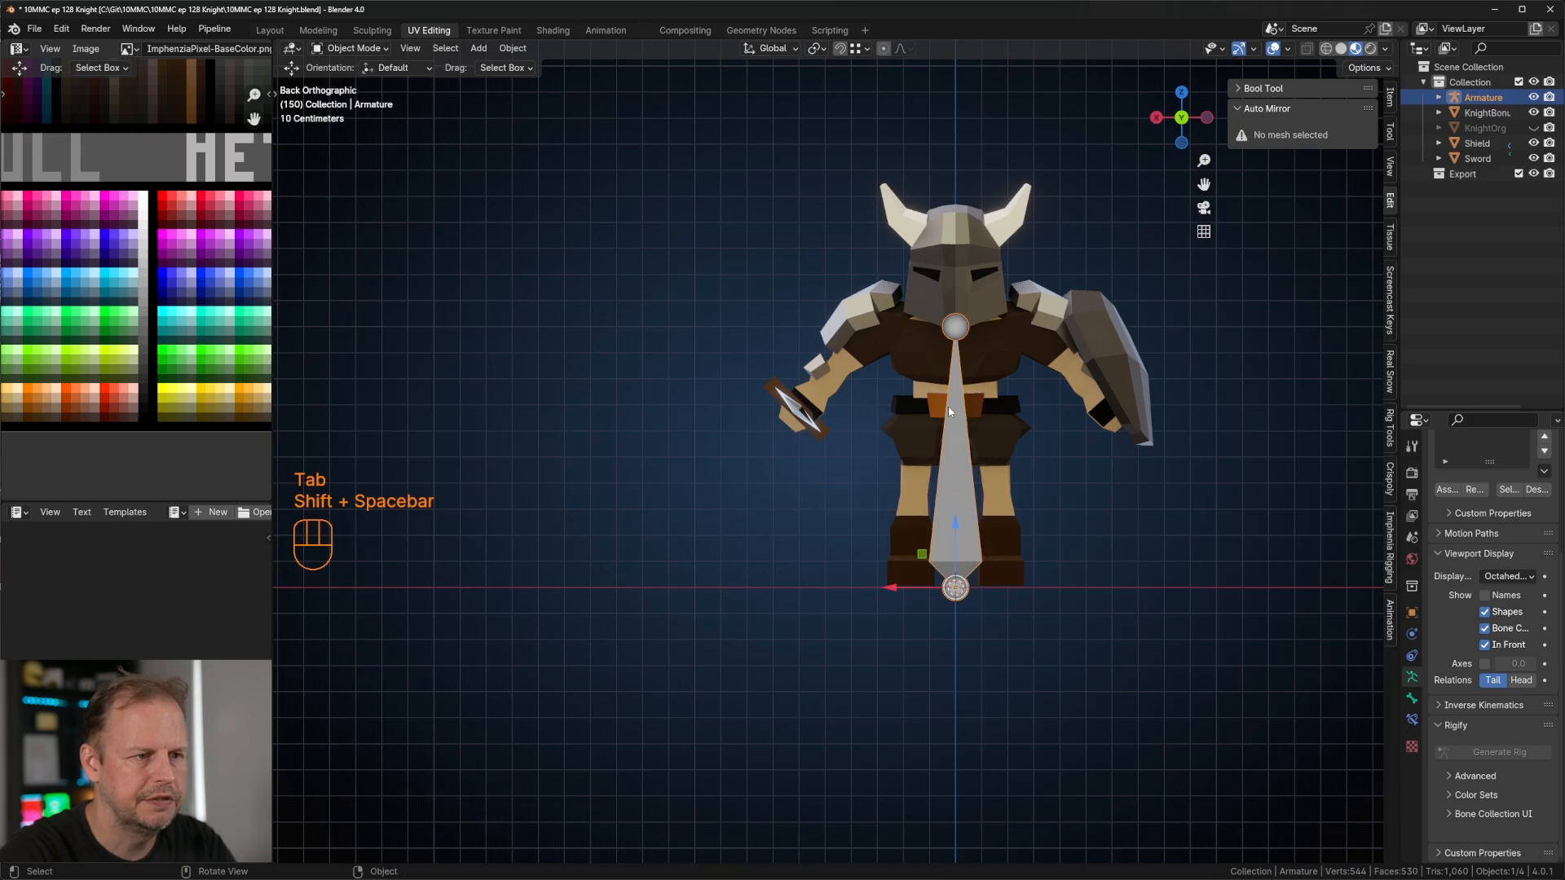
pyautogui.moveTo(957, 519); pyautogui.dragTo(951, 344)
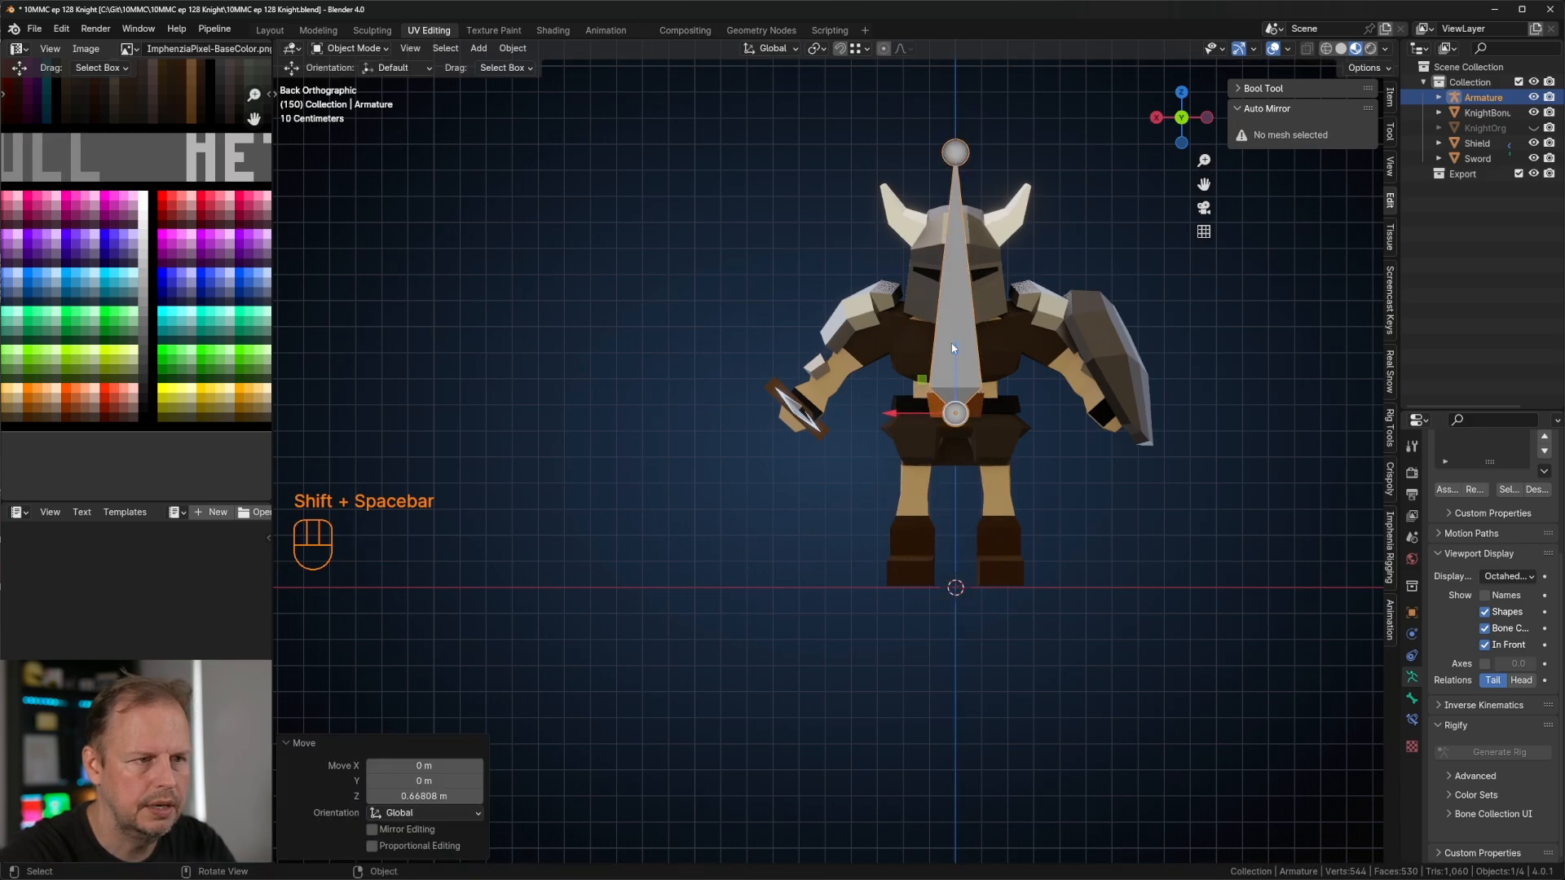
# Step: In Edit Mode, shorten the bone to a small vertical stub and lower it about 0.07 m to sit at the belt
pyautogui.click(963, 143)
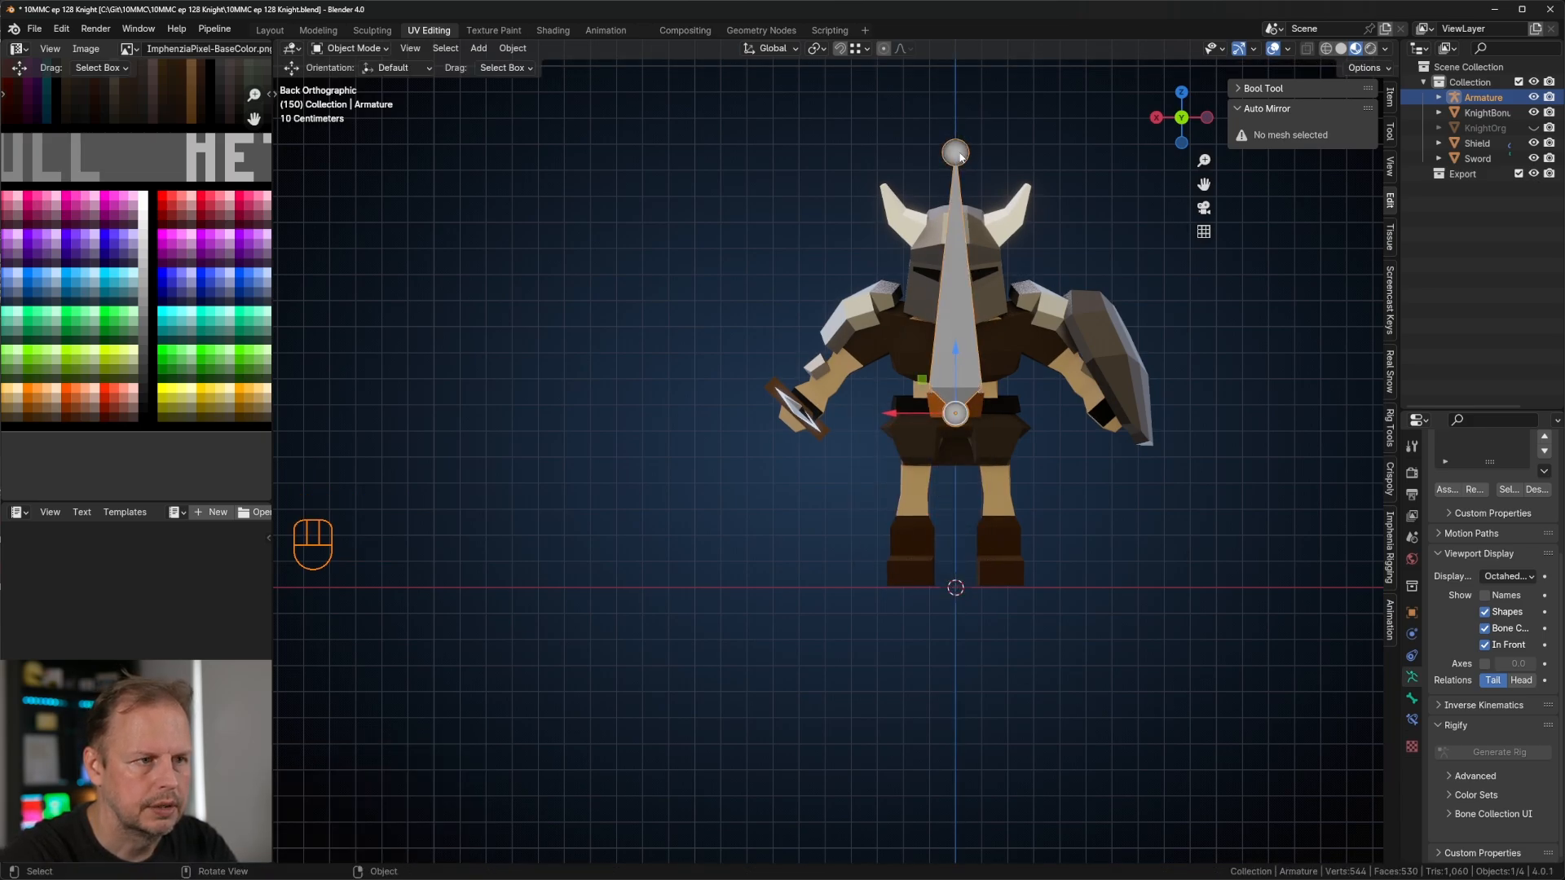
pyautogui.press('Tab')
pyautogui.moveTo(956, 95); pyautogui.dragTo(957, 349)
pyautogui.click(957, 408)
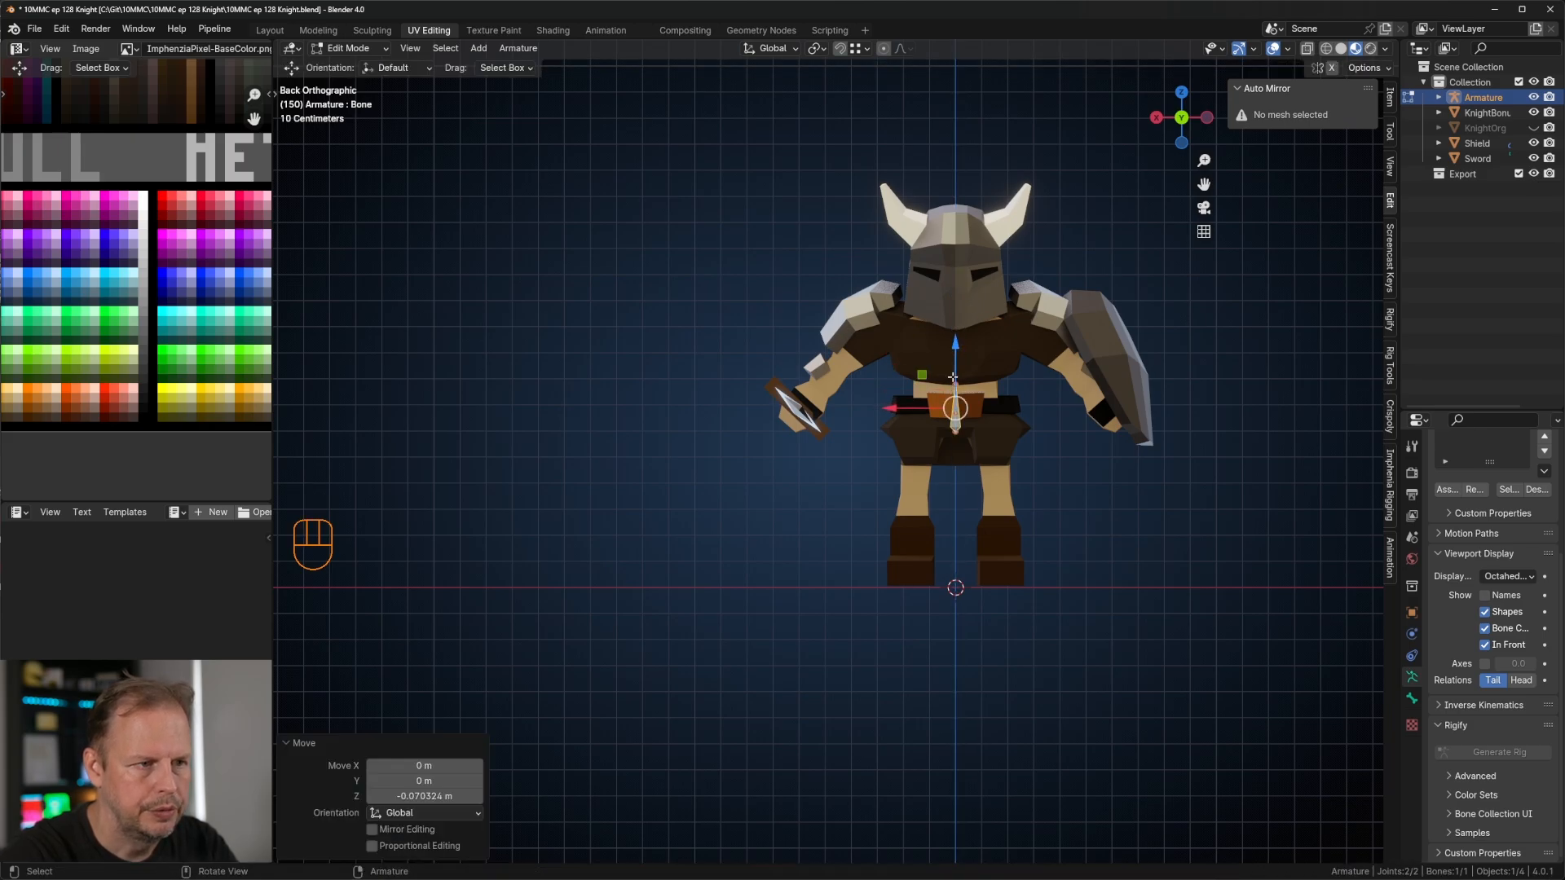
# Step: Extrude three bones straight up from the stub: two for the spine and one about 0.33 m long through the head
pyautogui.press('e')
pyautogui.press('z')
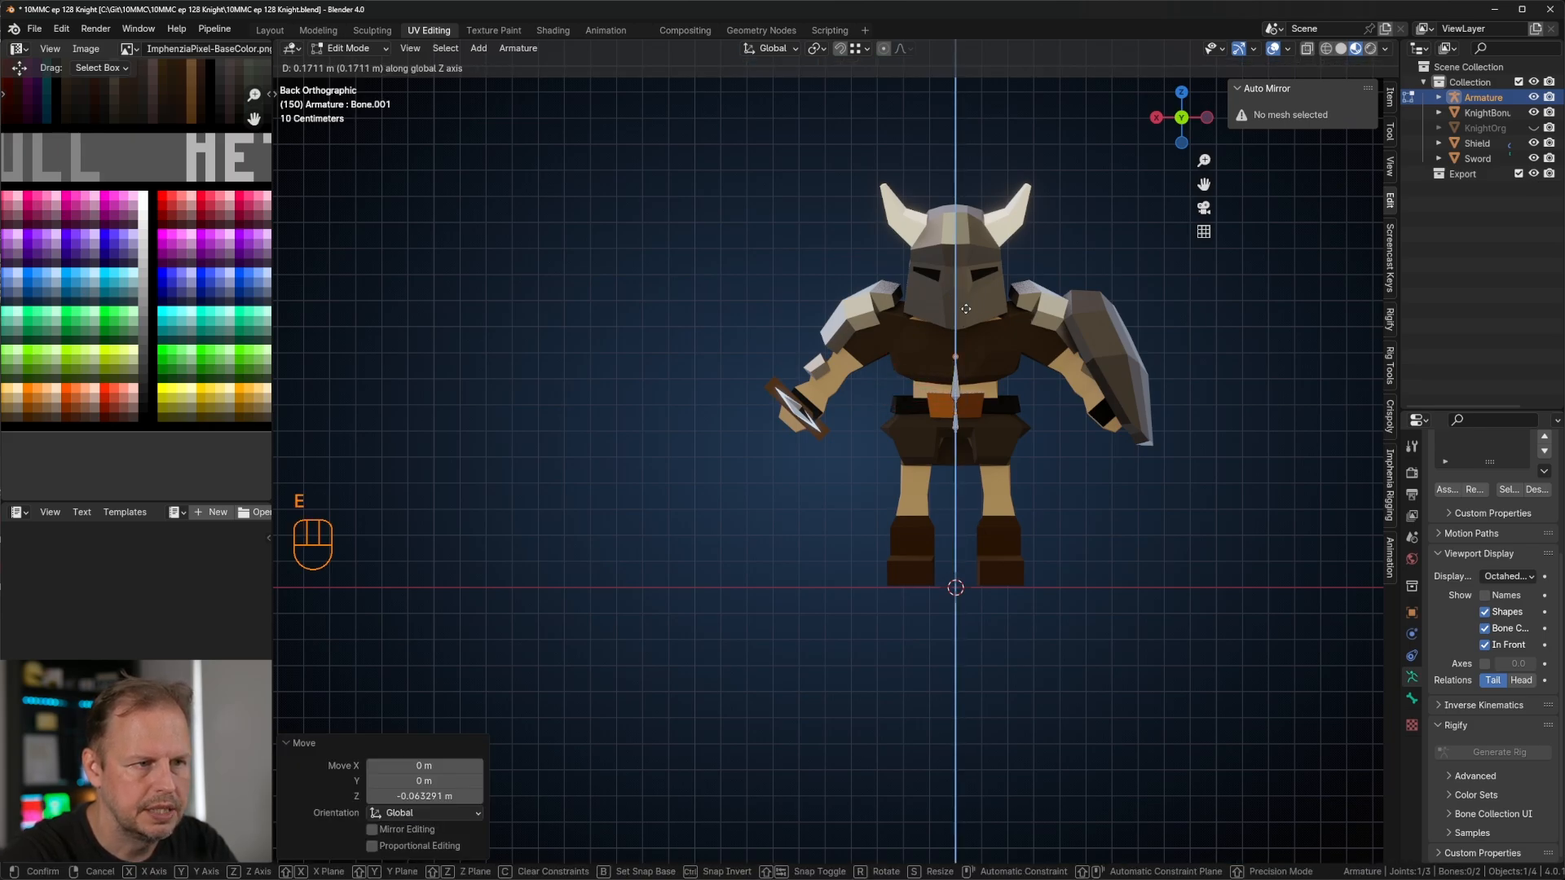
pyautogui.click(972, 304)
pyautogui.press('e')
pyautogui.middleClick(976, 282)
pyautogui.click(982, 262)
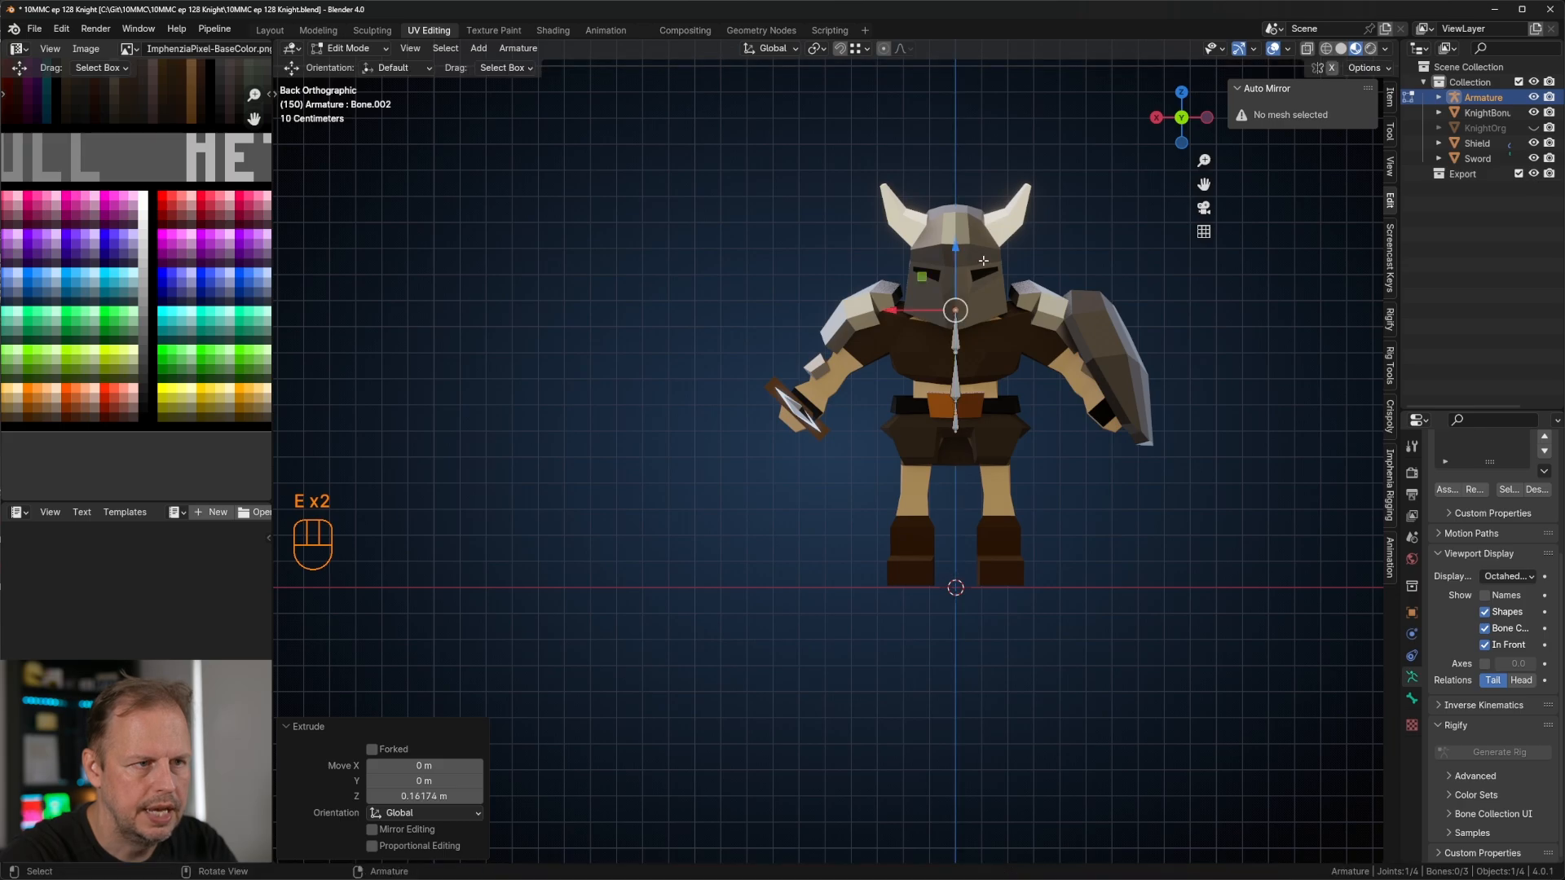
pyautogui.press('e')
pyautogui.middleClick(986, 191)
pyautogui.click(991, 178)
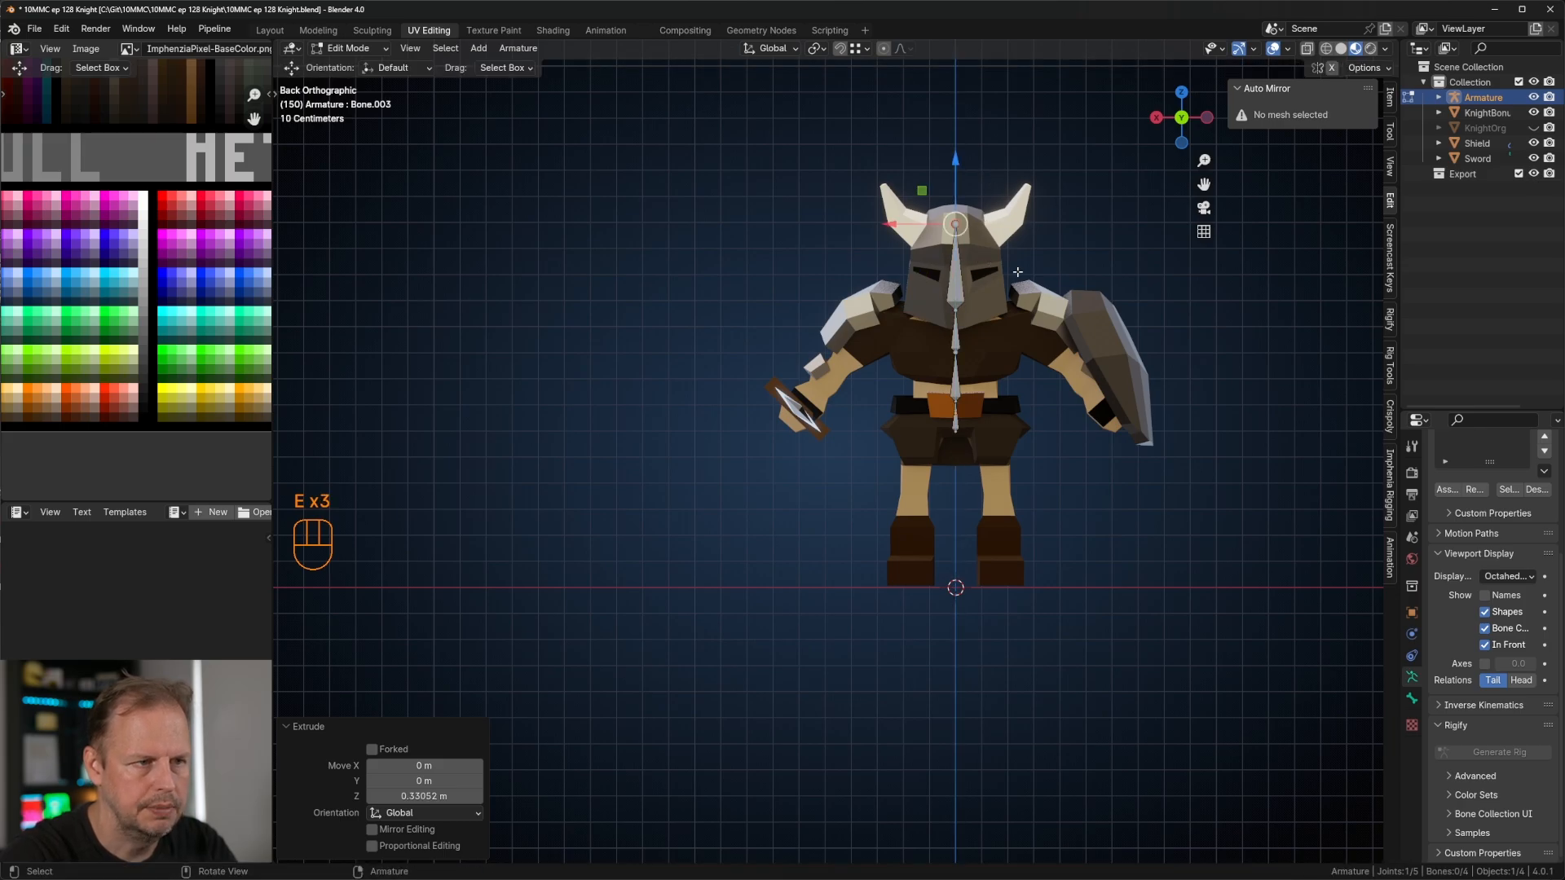
# Step: In right orthographic view, shift the neck joint about 0.04 m forward and move the head bone's tip forward inside the helmet
pyautogui.click(958, 277)
pyautogui.moveTo(1103, 317); pyautogui.dragTo(1032, 354, button='middle')
pyautogui.press('KP_3')
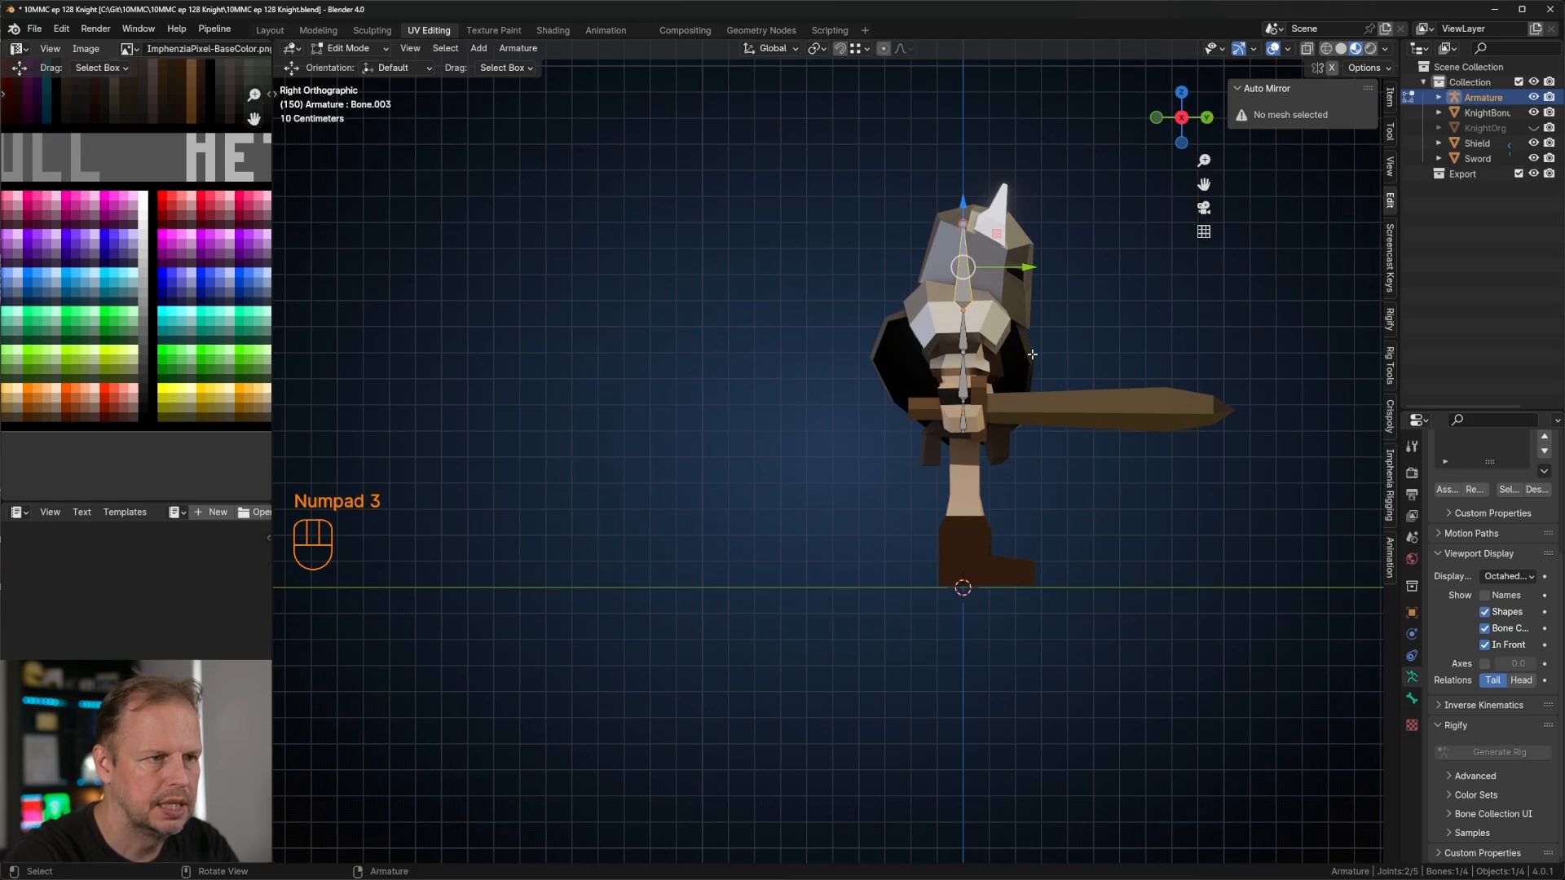
pyautogui.click(961, 313)
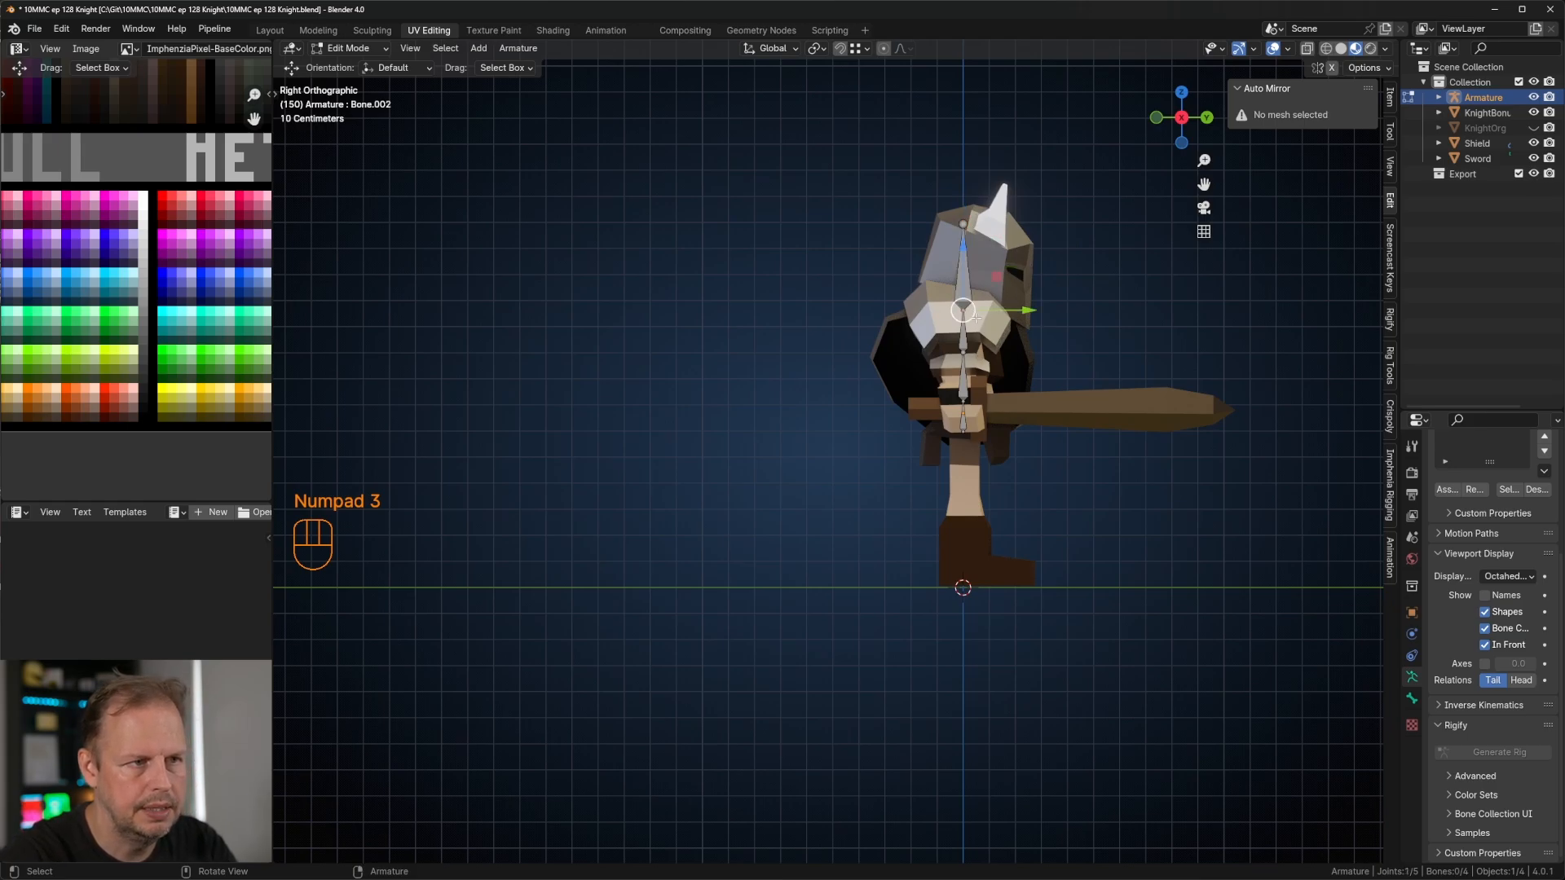
pyautogui.press('g')
pyautogui.click(966, 230)
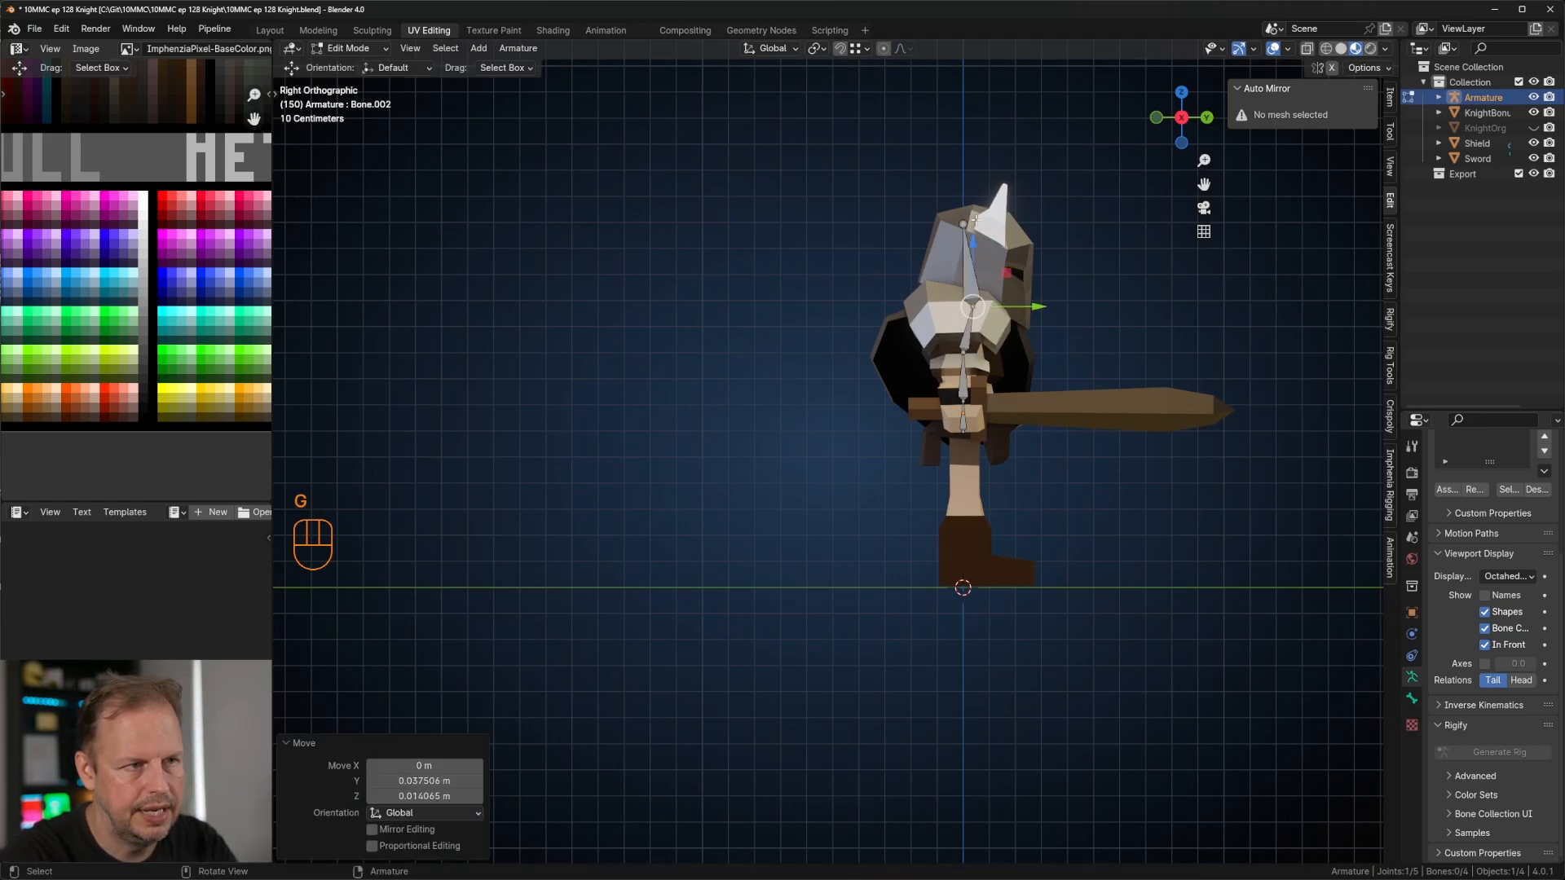
pyautogui.press('g')
pyautogui.click(994, 218)
# Step: Nudge the mid-spine joint slightly forward, and move the waist joint about 0.01 m forward and 0.01 m down
pyautogui.click(962, 354)
pyautogui.press('g')
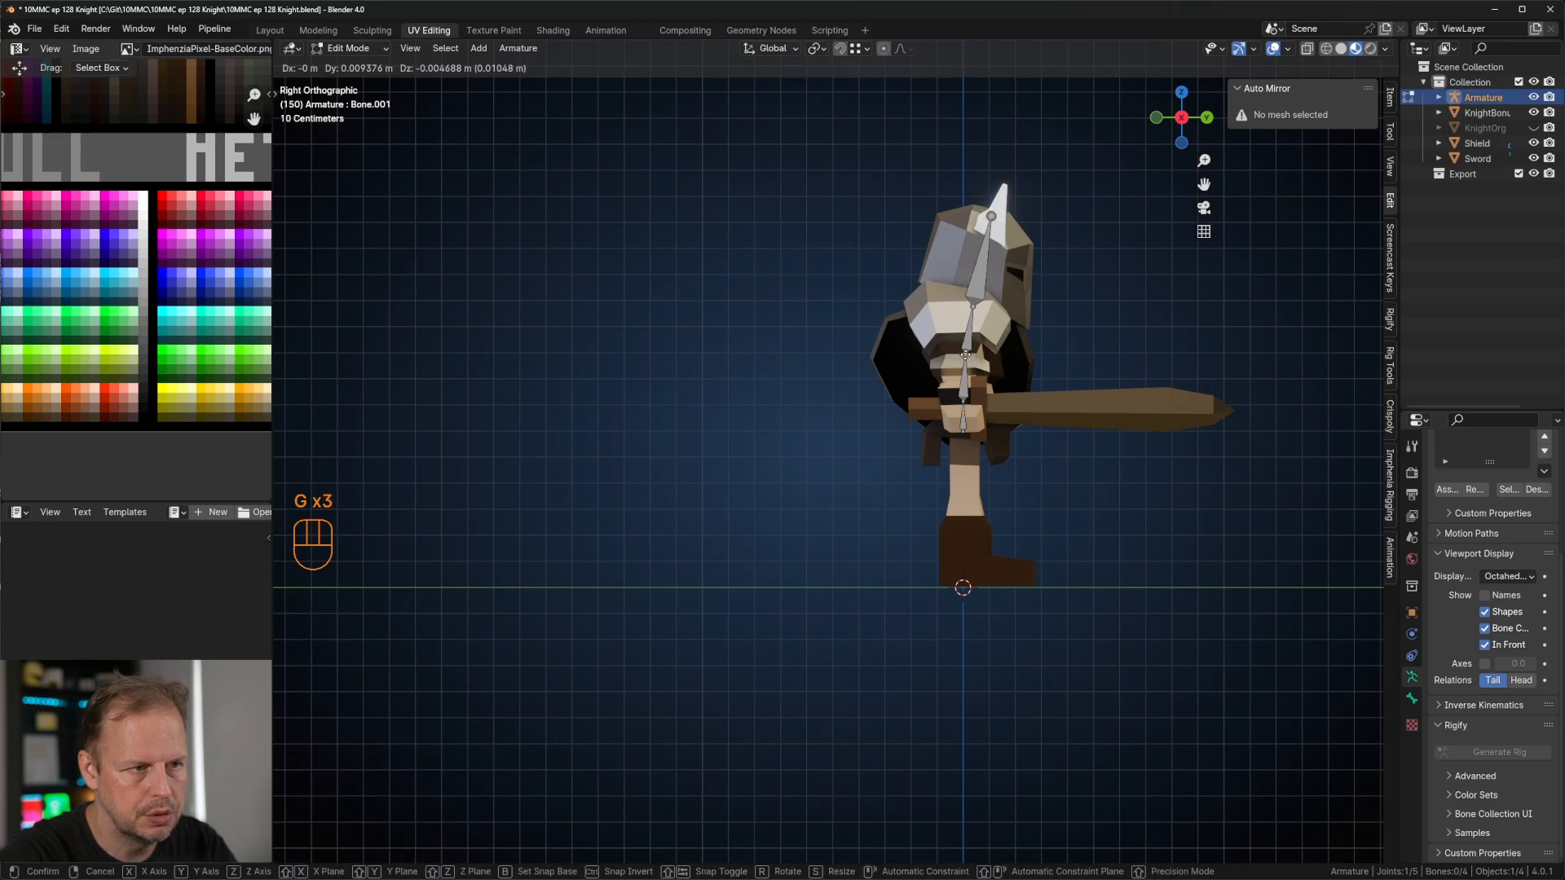
pyautogui.click(965, 356)
pyautogui.click(965, 399)
pyautogui.press('g')
pyautogui.click(969, 402)
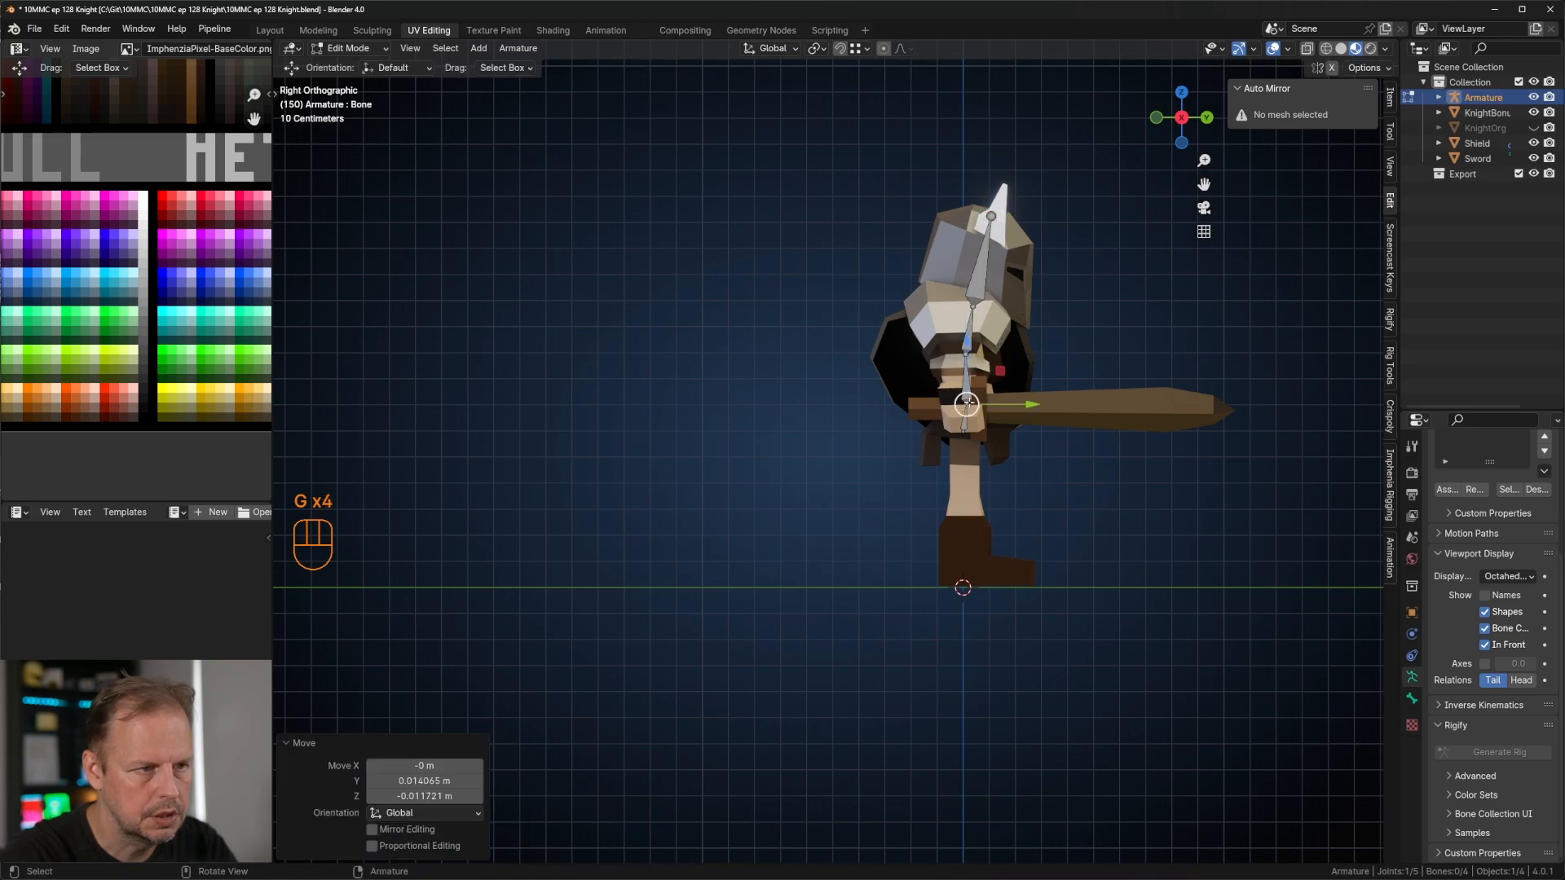
# Step: Rename the lowest bone as Root and the bone directly above it as Spine1
pyautogui.click(990, 433)
pyautogui.press('F2')
pyautogui.write('Root')
pyautogui.press('Return')
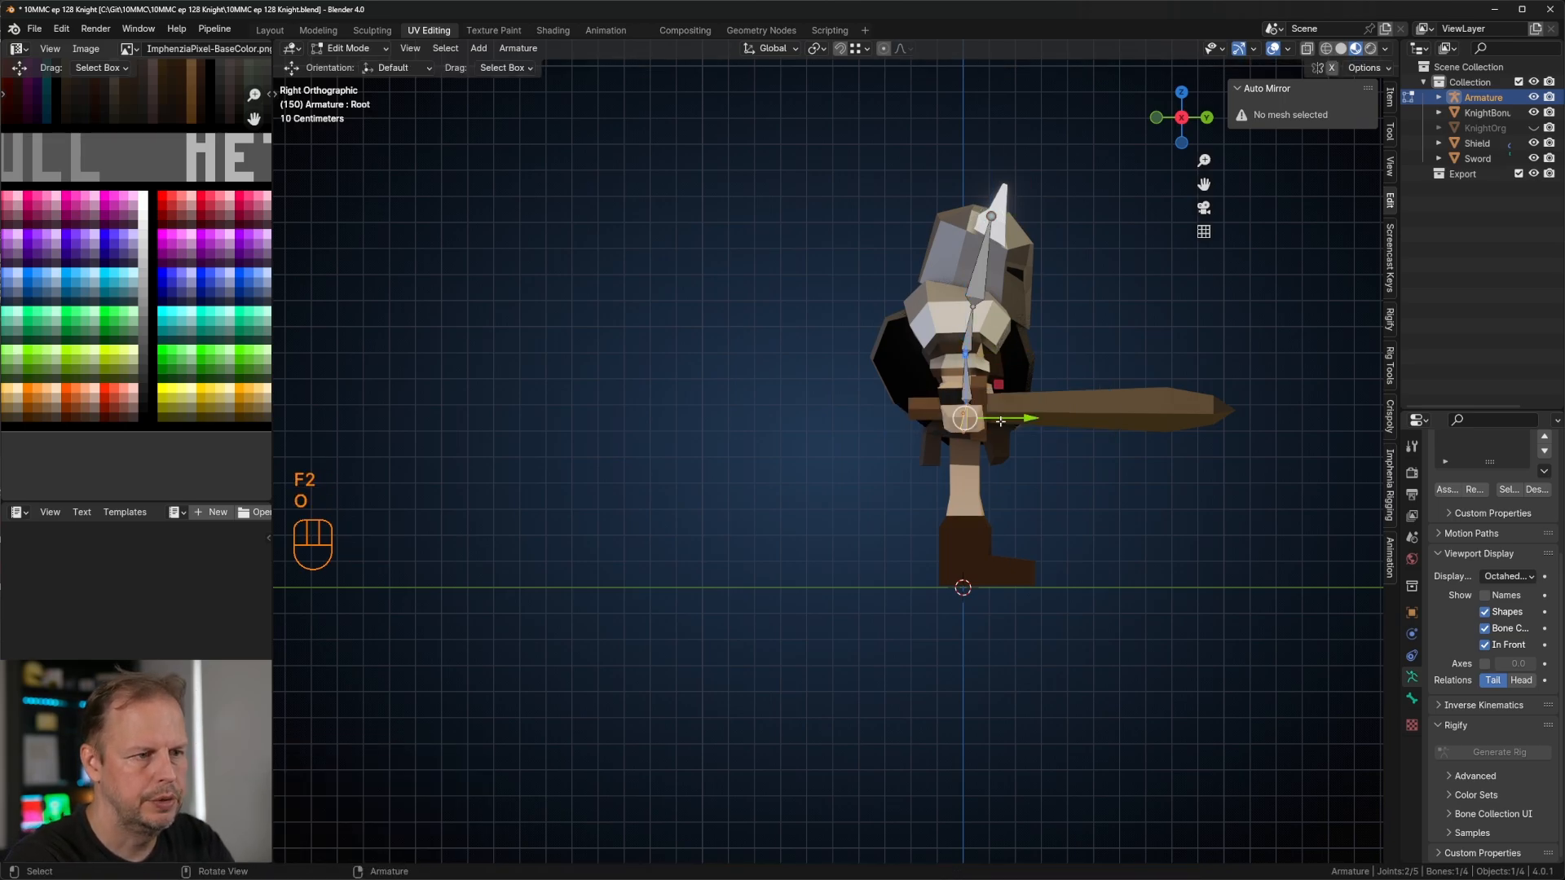
pyautogui.click(961, 393)
pyautogui.press('F2')
pyautogui.write('Sp')
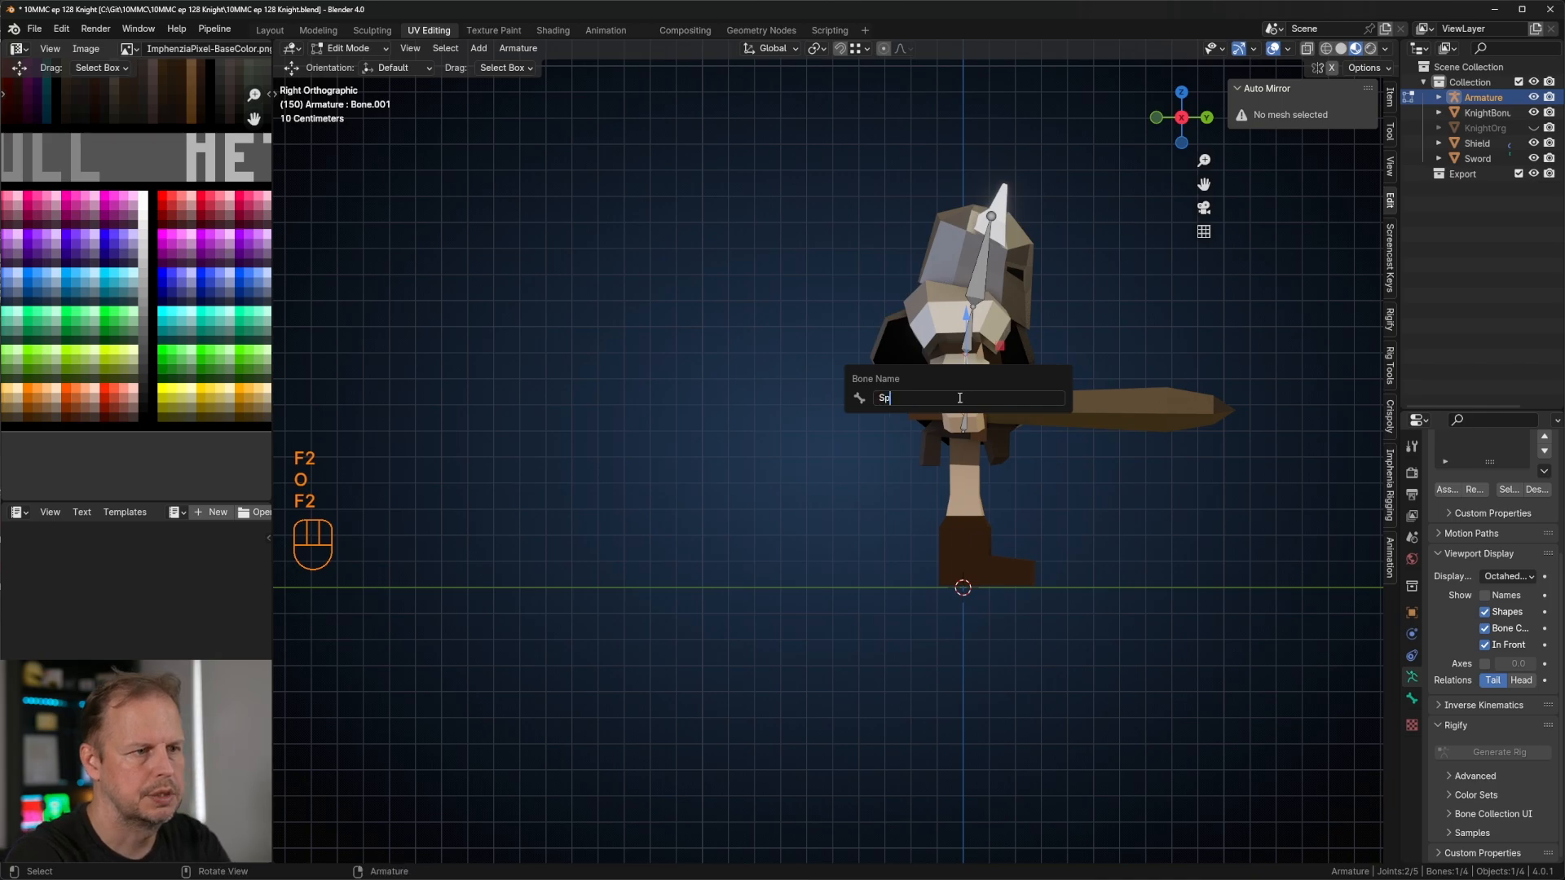
pyautogui.write('ine1')
pyautogui.press('Return')
# Step: Rename the upper spine bone as Spine2 and the bone inside the helmet as Head
pyautogui.click(970, 349)
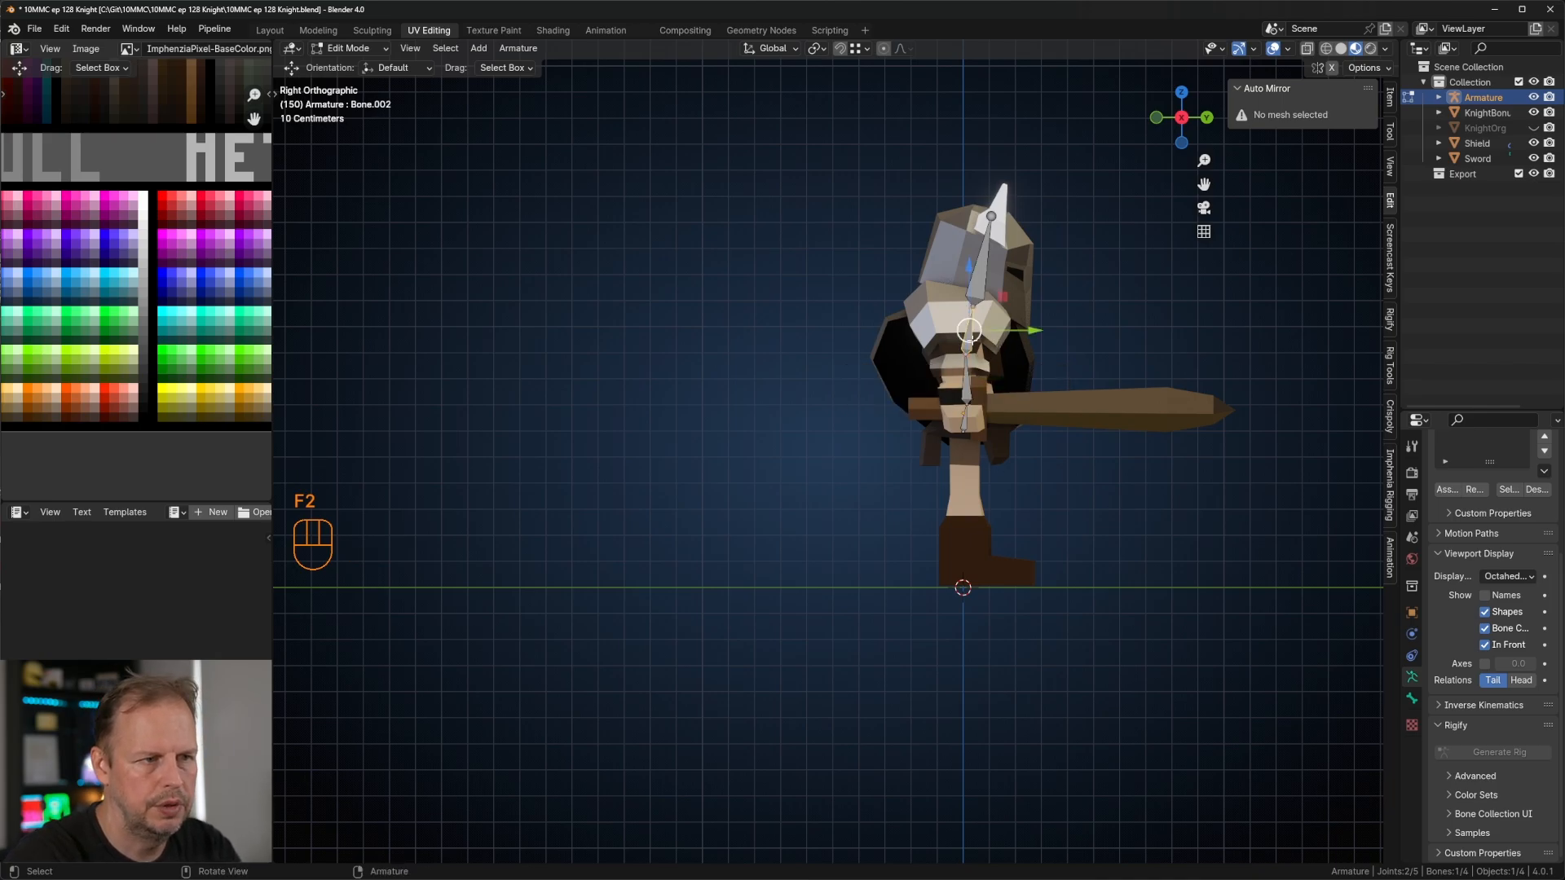
pyautogui.press('F2')
pyautogui.write('Spine2')
pyautogui.press('Return')
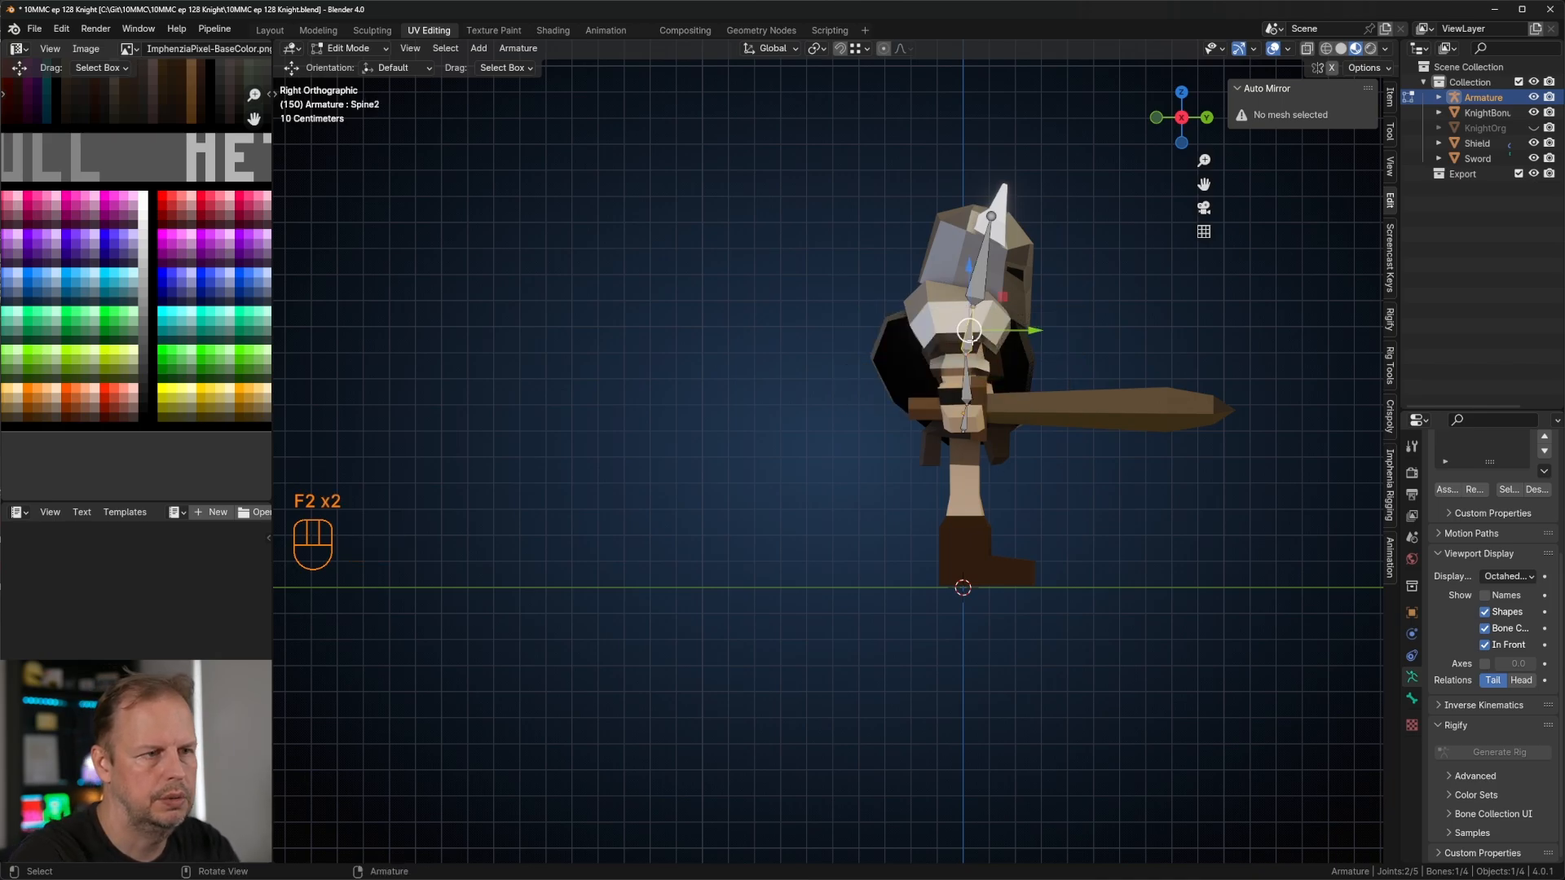
pyautogui.click(993, 295)
pyautogui.press('F2')
pyautogui.write('Head')
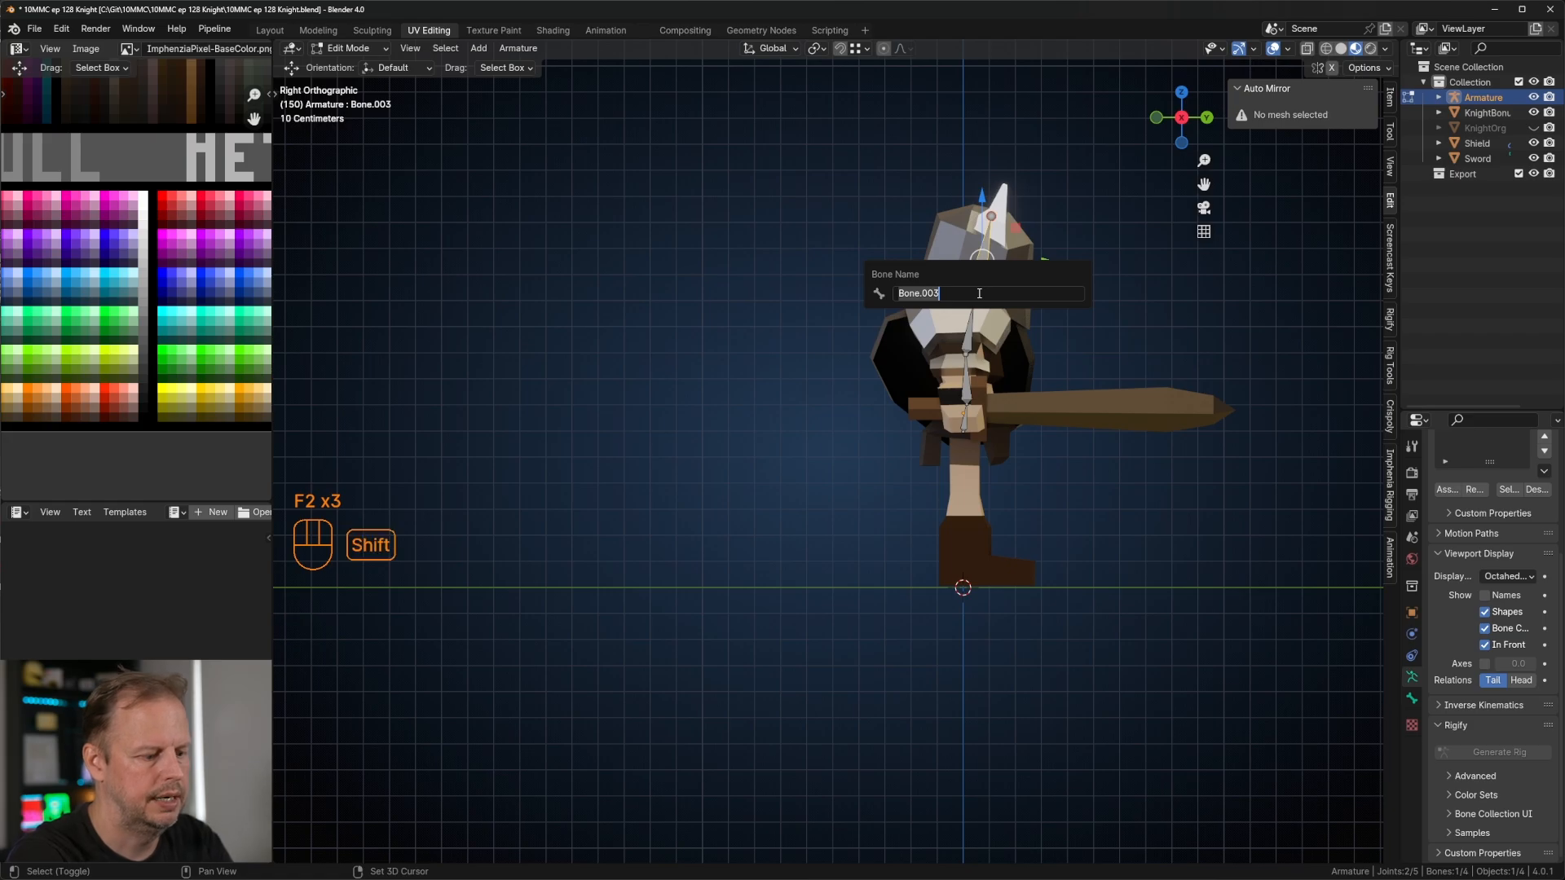
pyautogui.press('Return')
# Step: In back orthographic view, extrude a shoulder bone about 0.19 m along X from the top of Spine2 towards the shield arm
pyautogui.press('ctrl+KP_1')
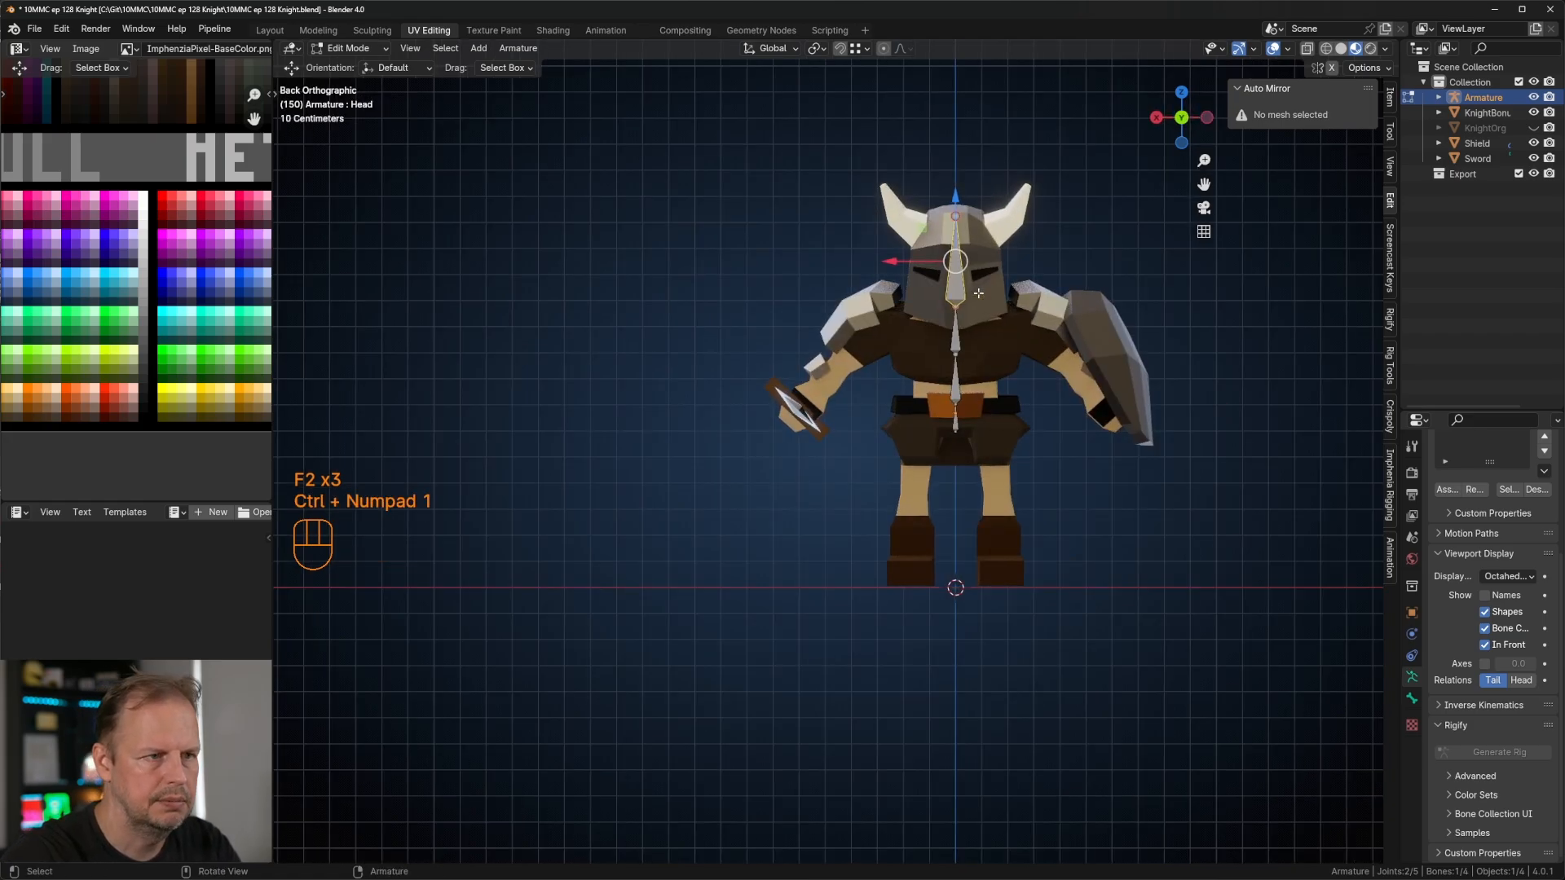
pyautogui.moveTo(1088, 486); pyautogui.dragTo(986, 367, button='middle')
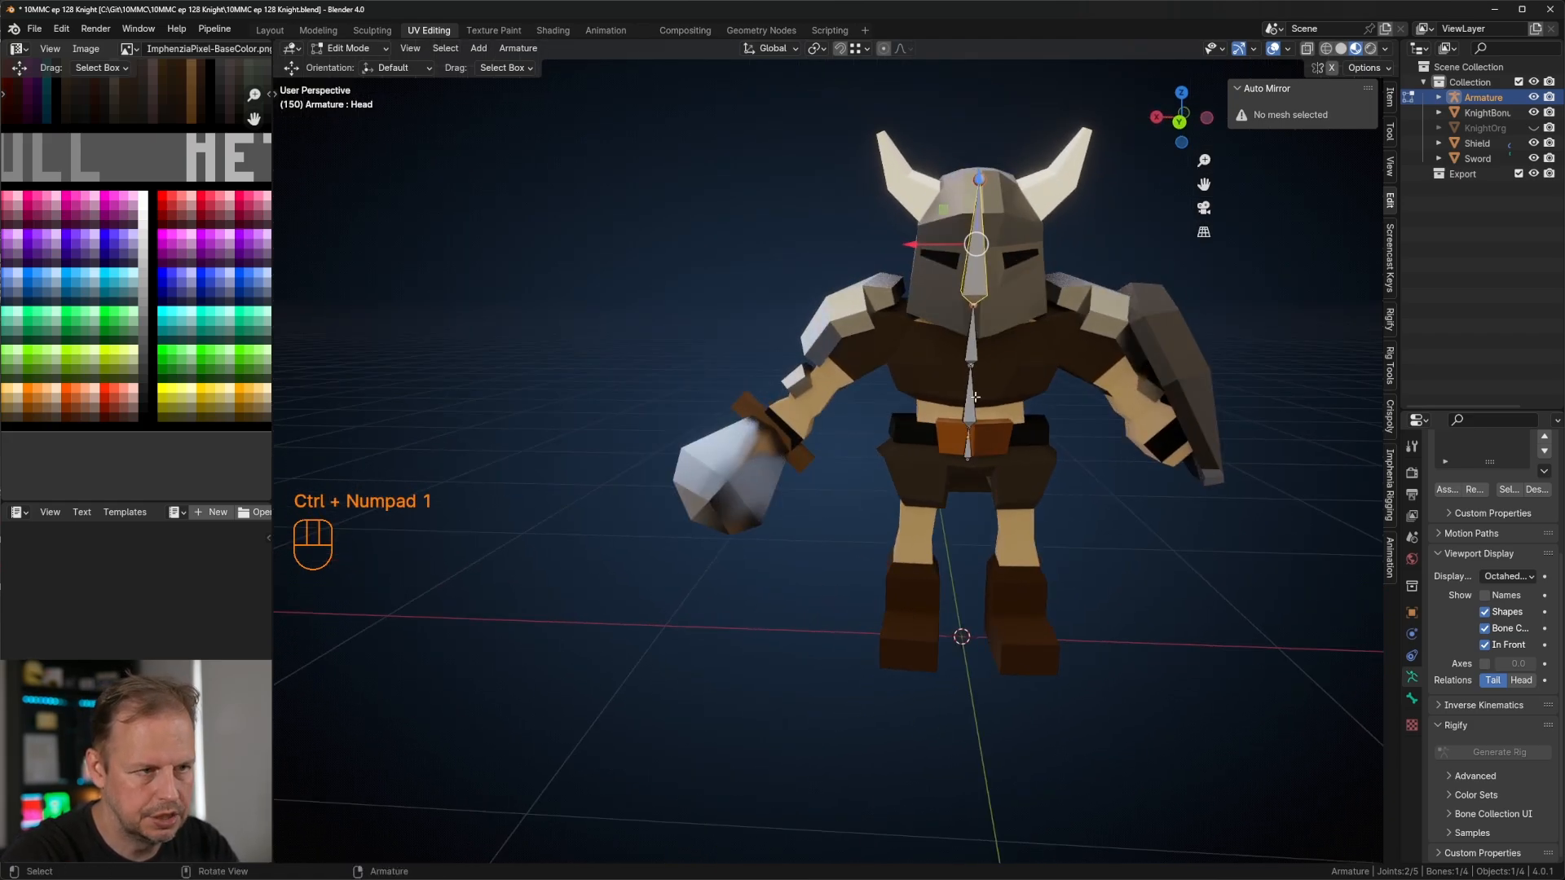
pyautogui.click(976, 356)
pyautogui.click(974, 307)
pyautogui.moveTo(976, 307); pyautogui.dragTo(1085, 319, button='middle')
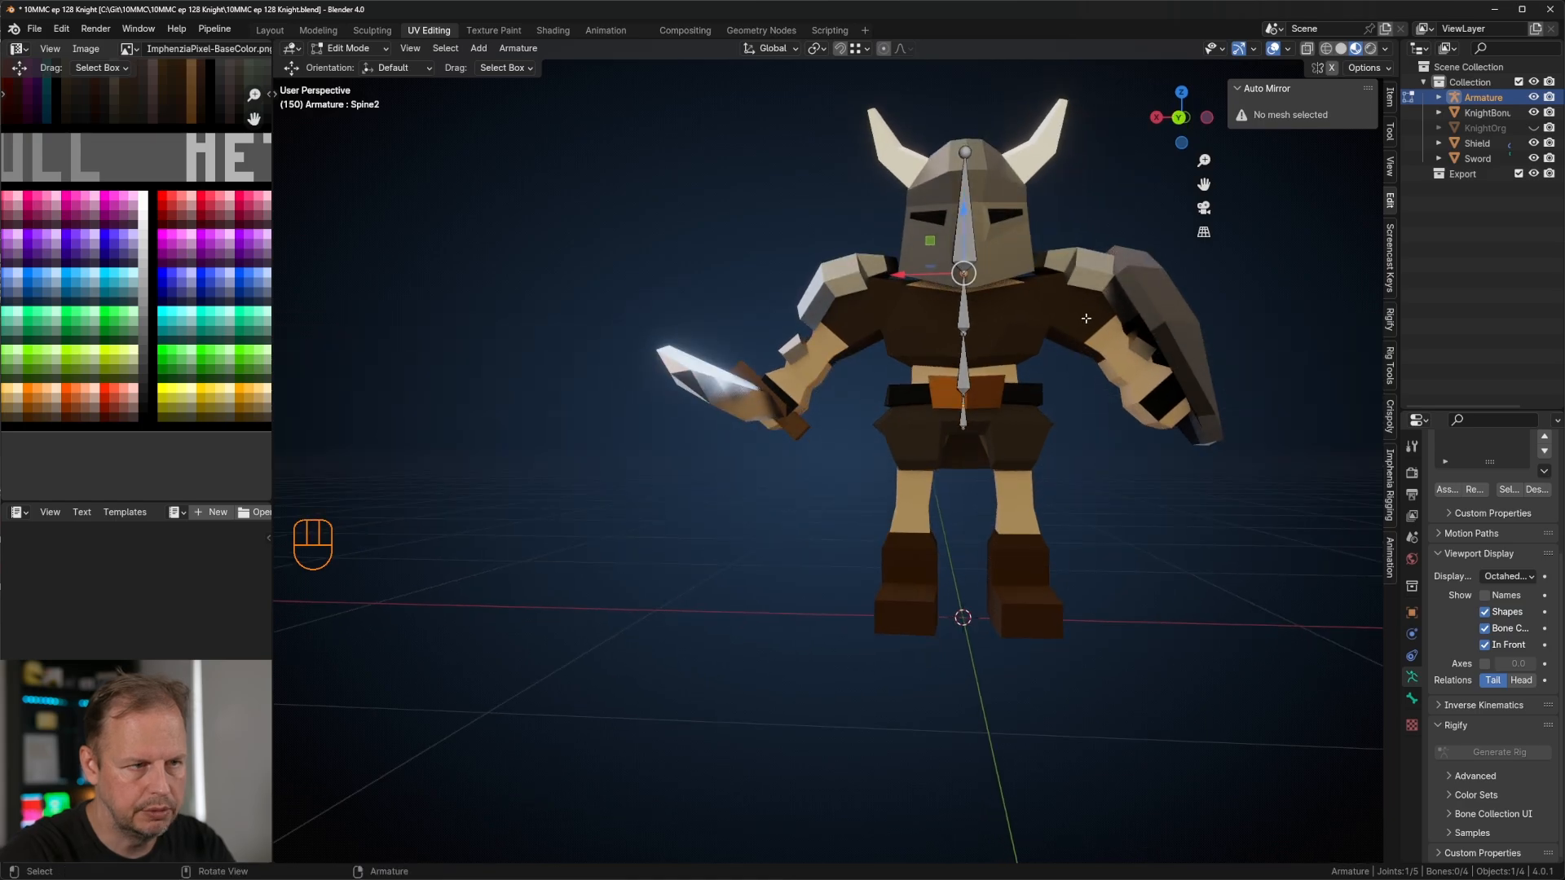
pyautogui.press('ctrl+KP_1')
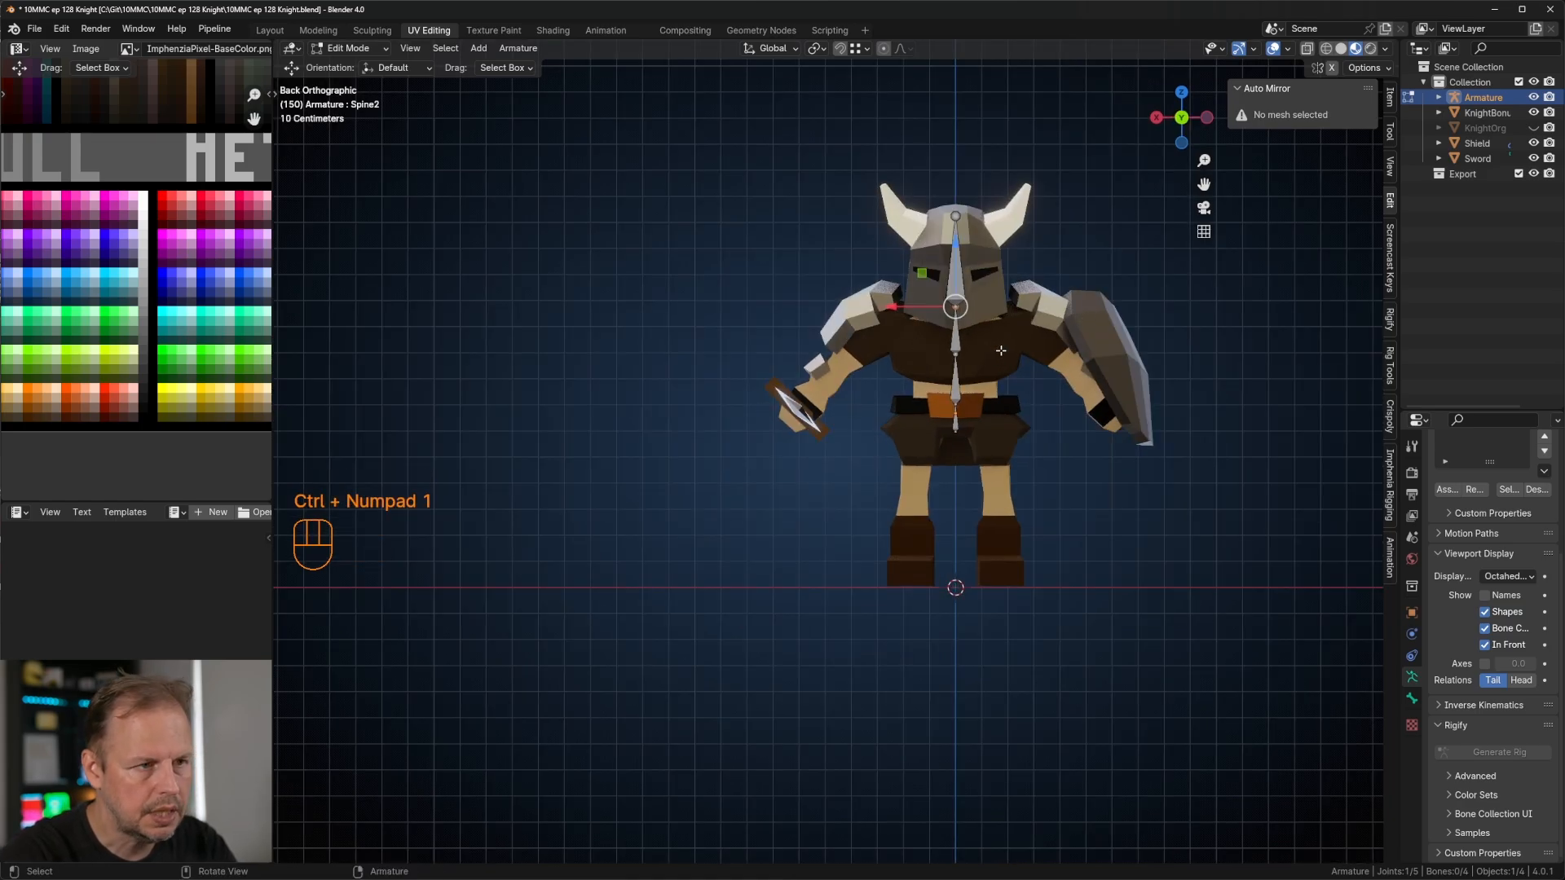
pyautogui.press('e')
pyautogui.press('x')
pyautogui.click(1020, 313)
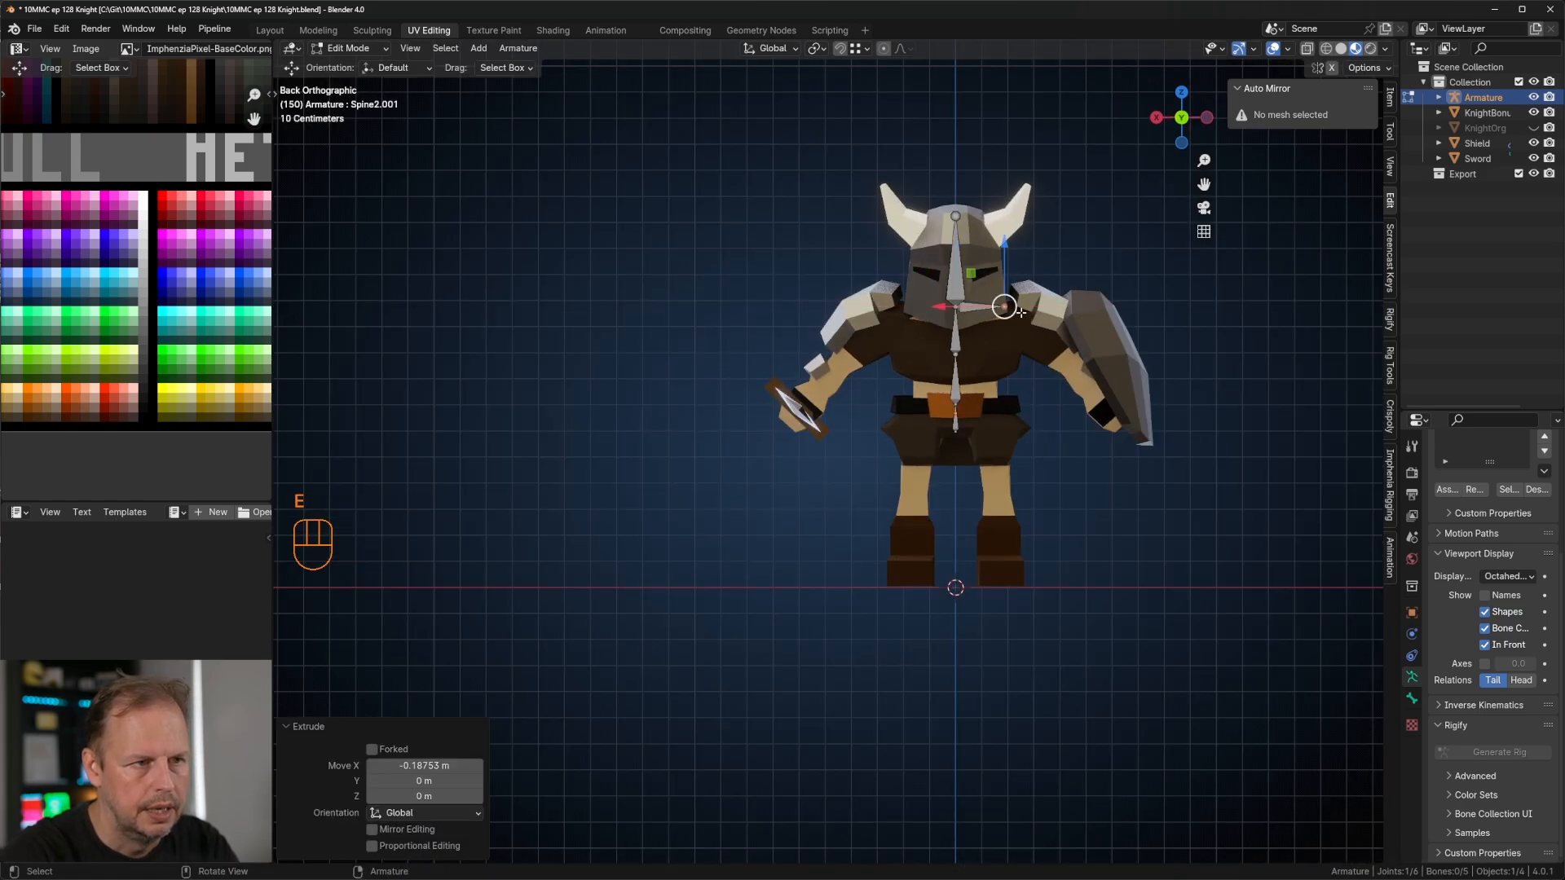
# Step: Disconnect the new shoulder bone from its parent, move it out towards the shield-side shoulder, and adjust its end joint
pyautogui.click(994, 309)
pyautogui.hotkey('alt', 'p')
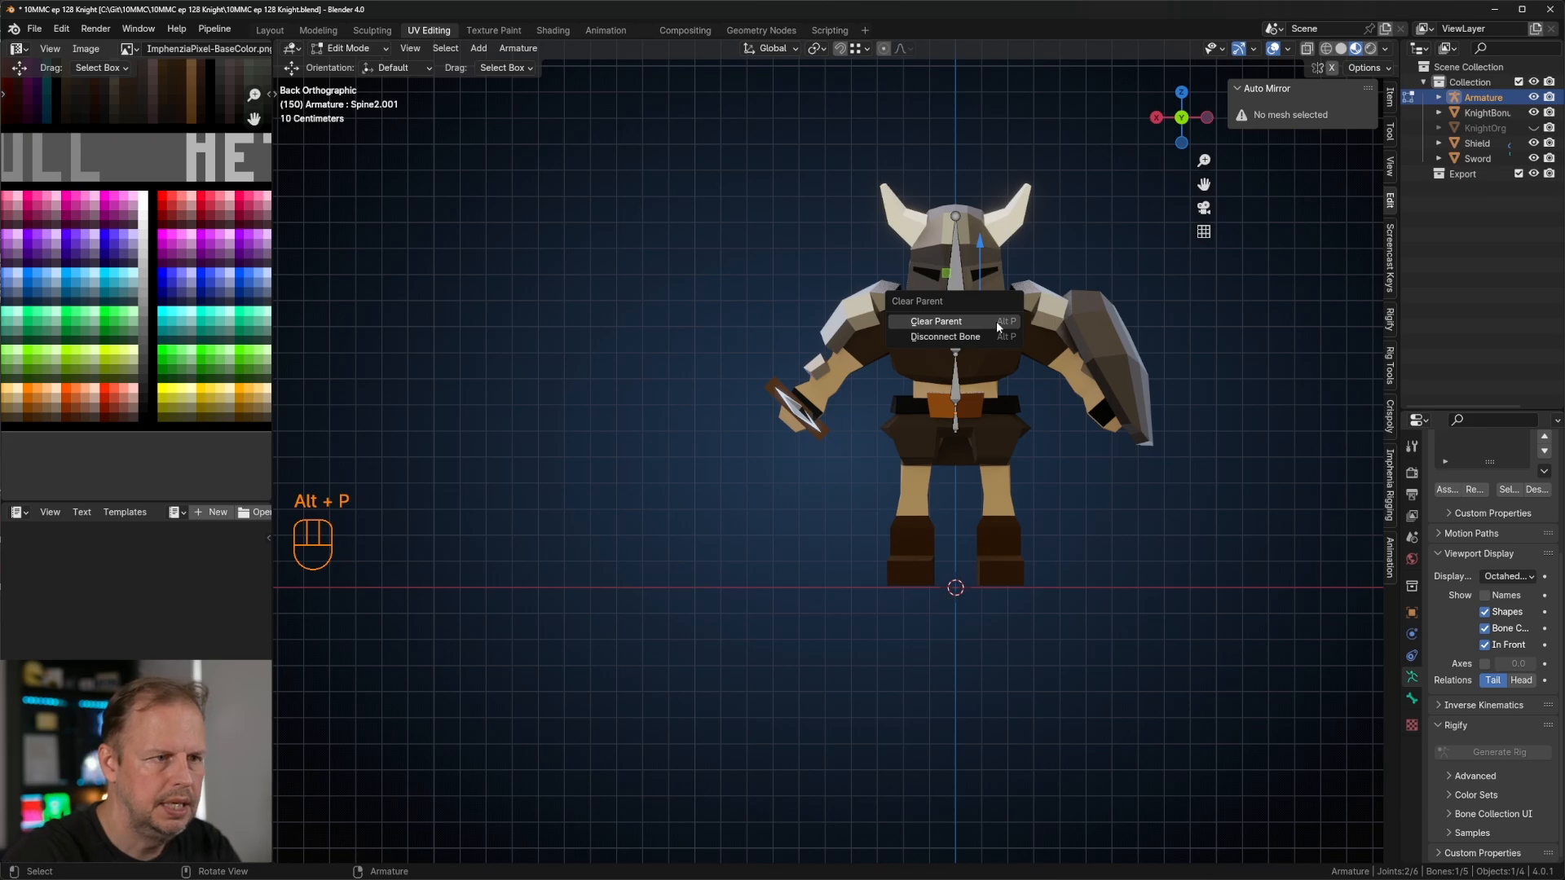
pyautogui.click(976, 338)
pyautogui.press('g')
pyautogui.click(1042, 324)
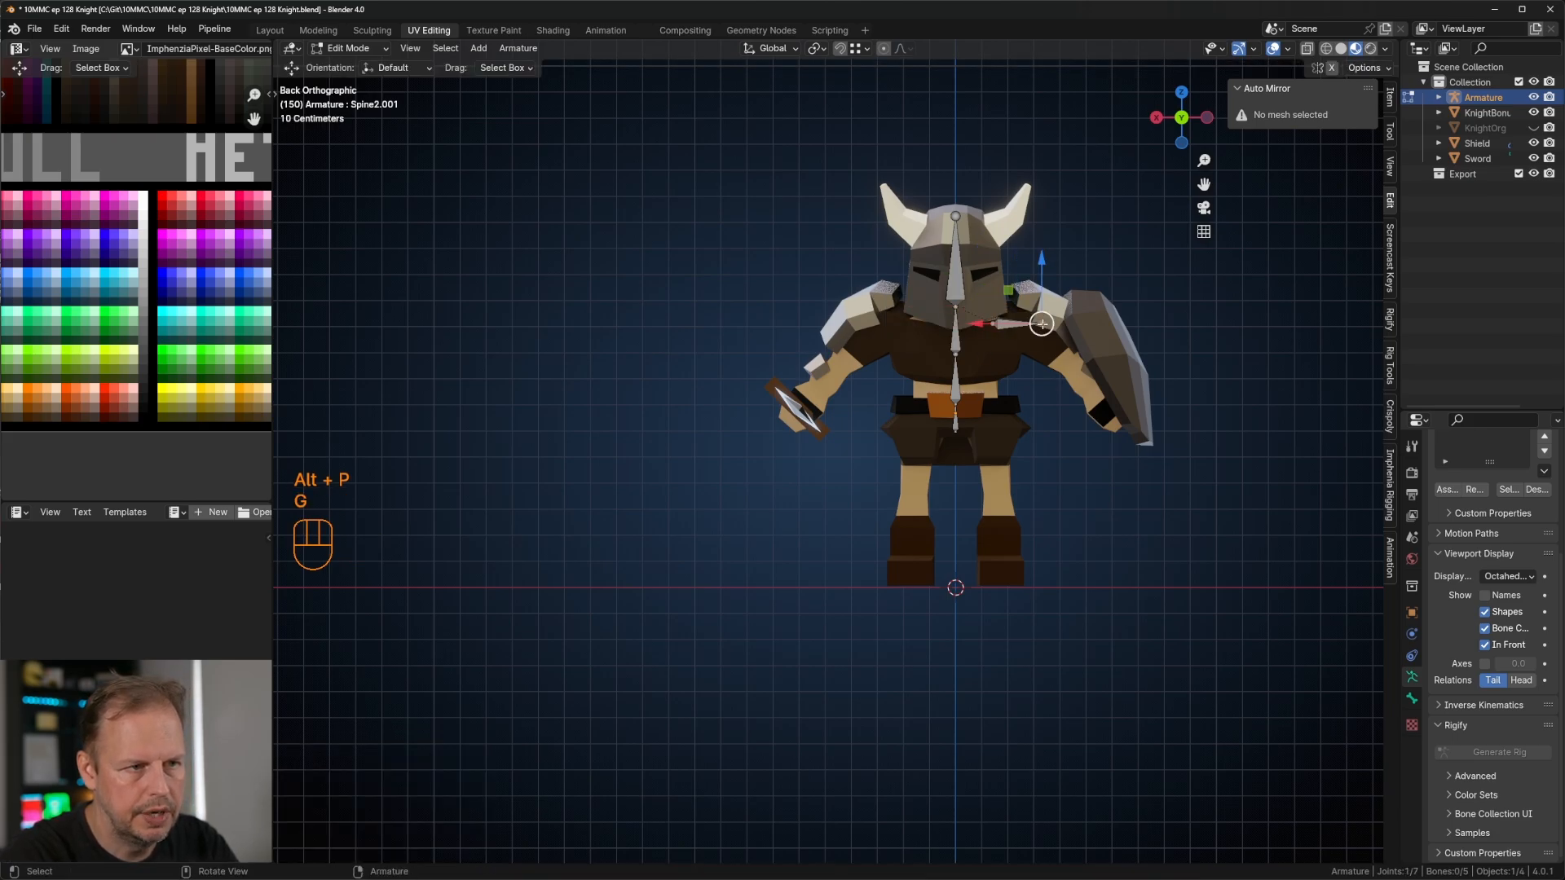
pyautogui.press('g')
pyautogui.click(1059, 349)
# Step: Extrude upper arm, forearm and hand bones down the shield arm from the shoulder bone's end
pyautogui.press('e')
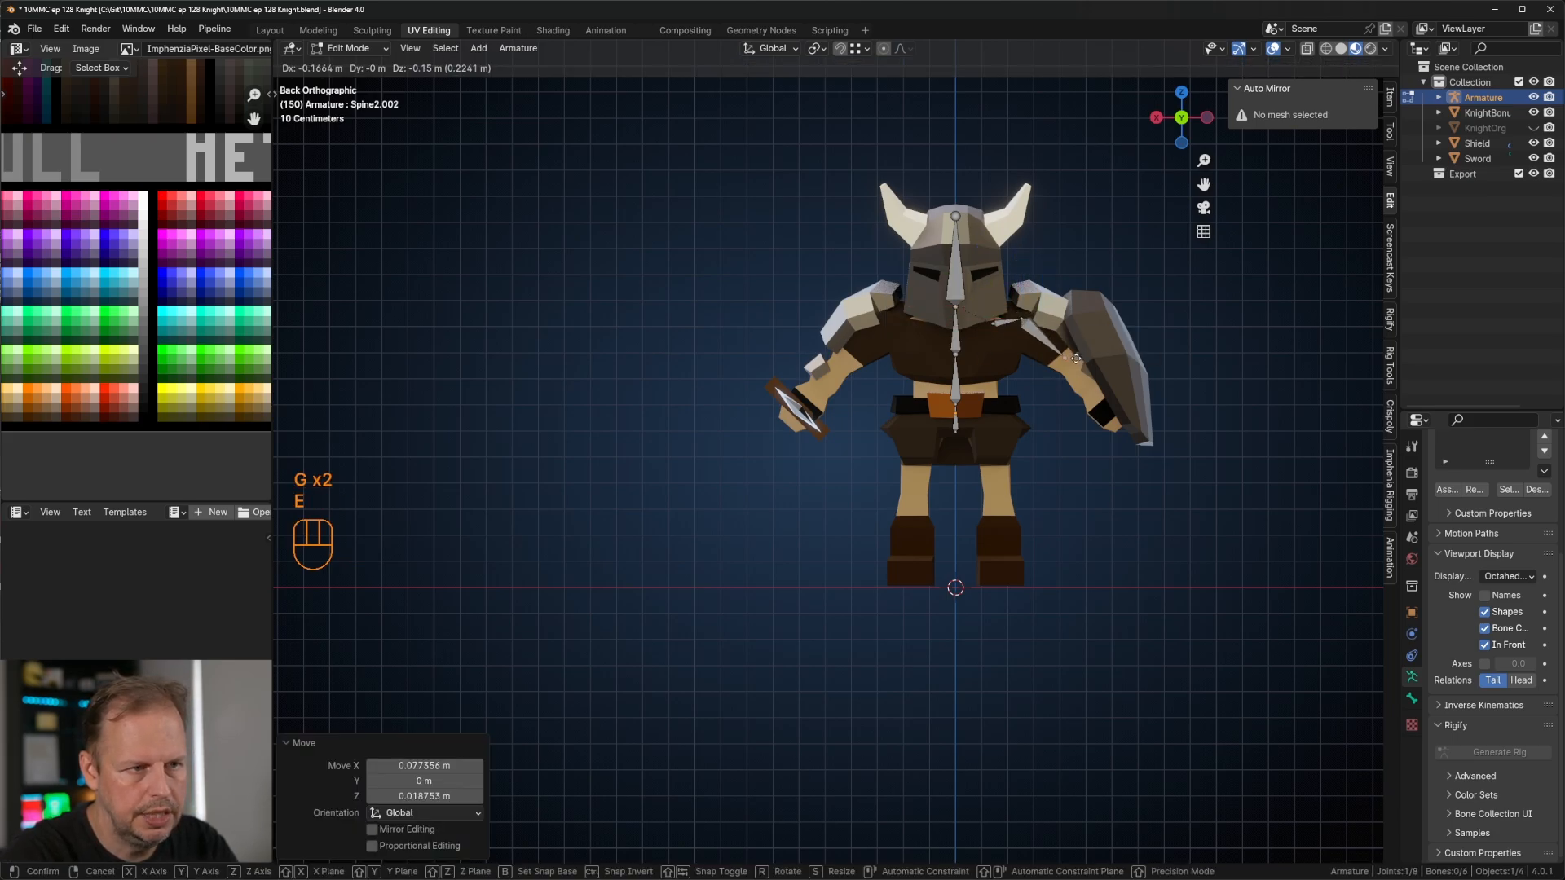
pyautogui.click(1075, 359)
pyautogui.press('e')
pyautogui.click(1096, 394)
pyautogui.press('e')
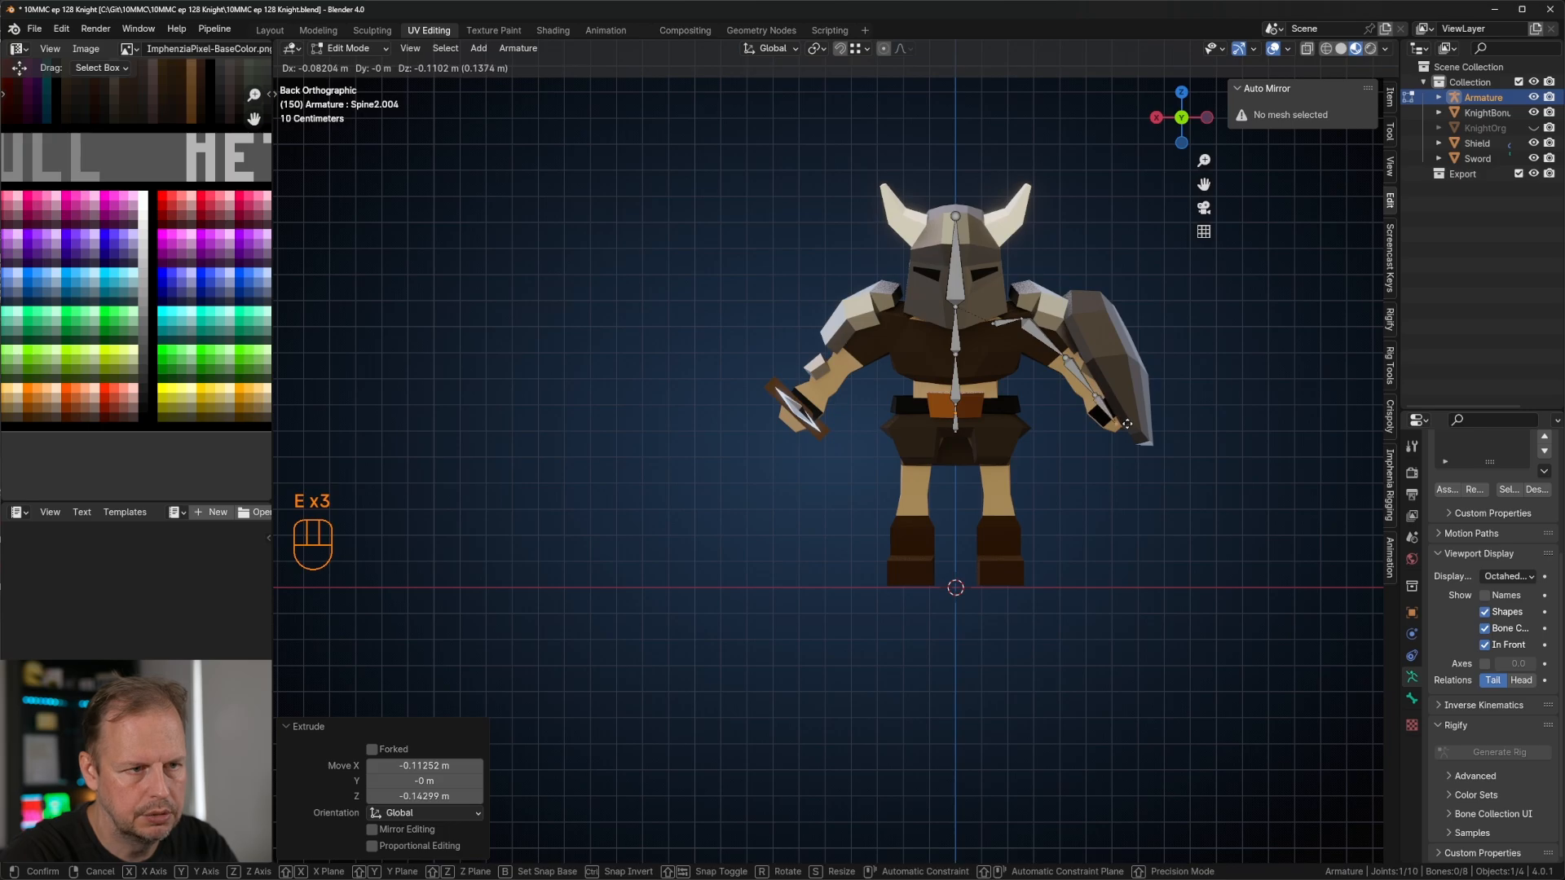
pyautogui.click(1127, 424)
# Step: In top orthographic view, align the shield arm's joints with the mesh, moving the elbow and shoulder joints about 0.03 m back
pyautogui.moveTo(1111, 423); pyautogui.dragTo(1111, 552, button='middle')
pyautogui.click(1081, 462)
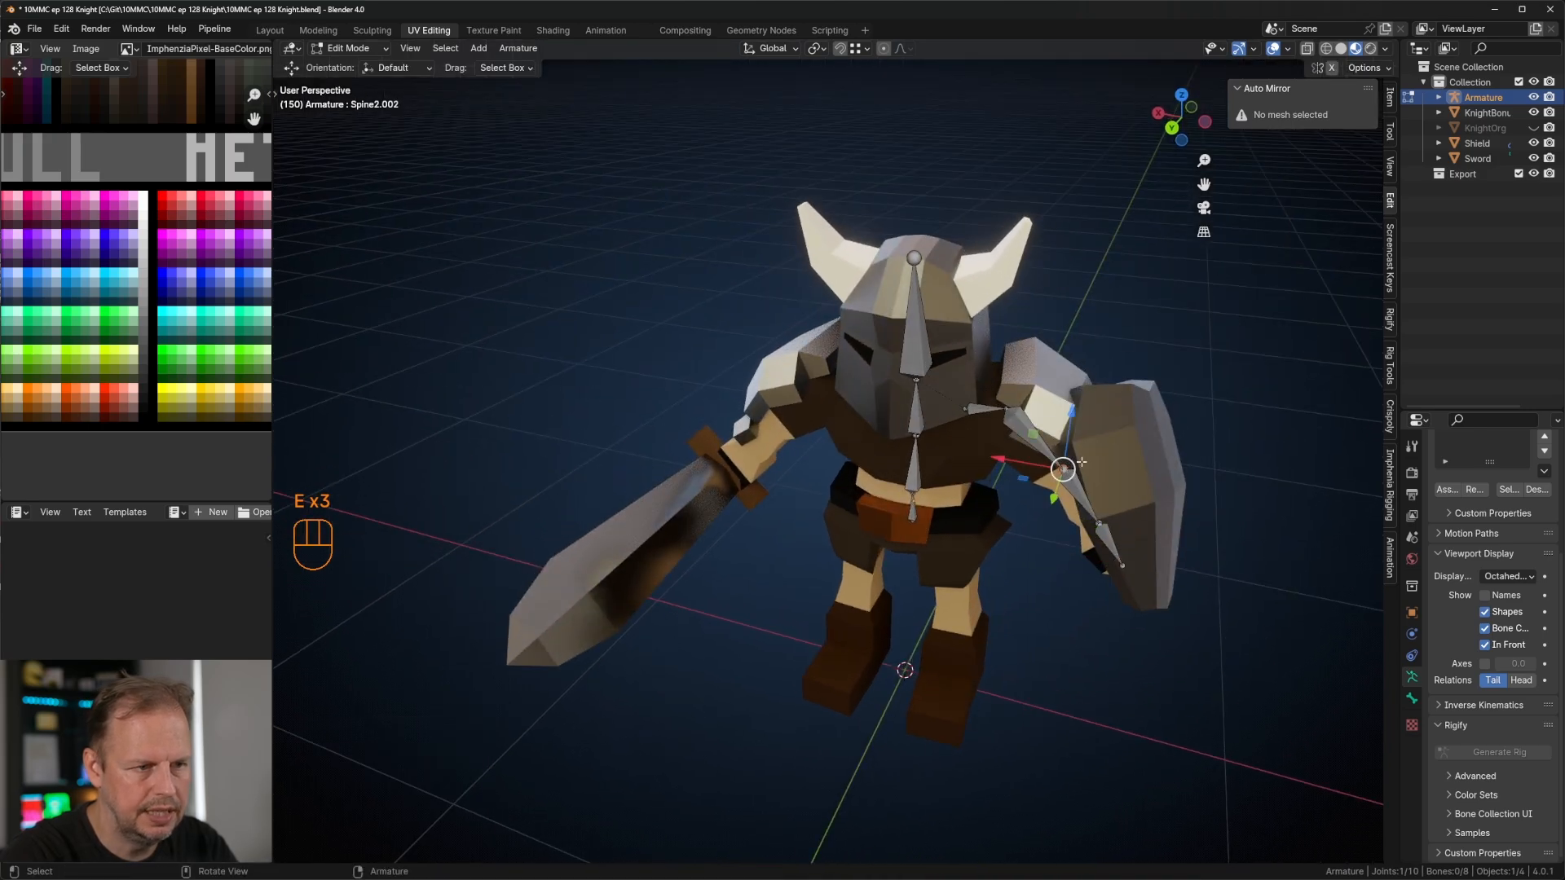
pyautogui.press('KP_7')
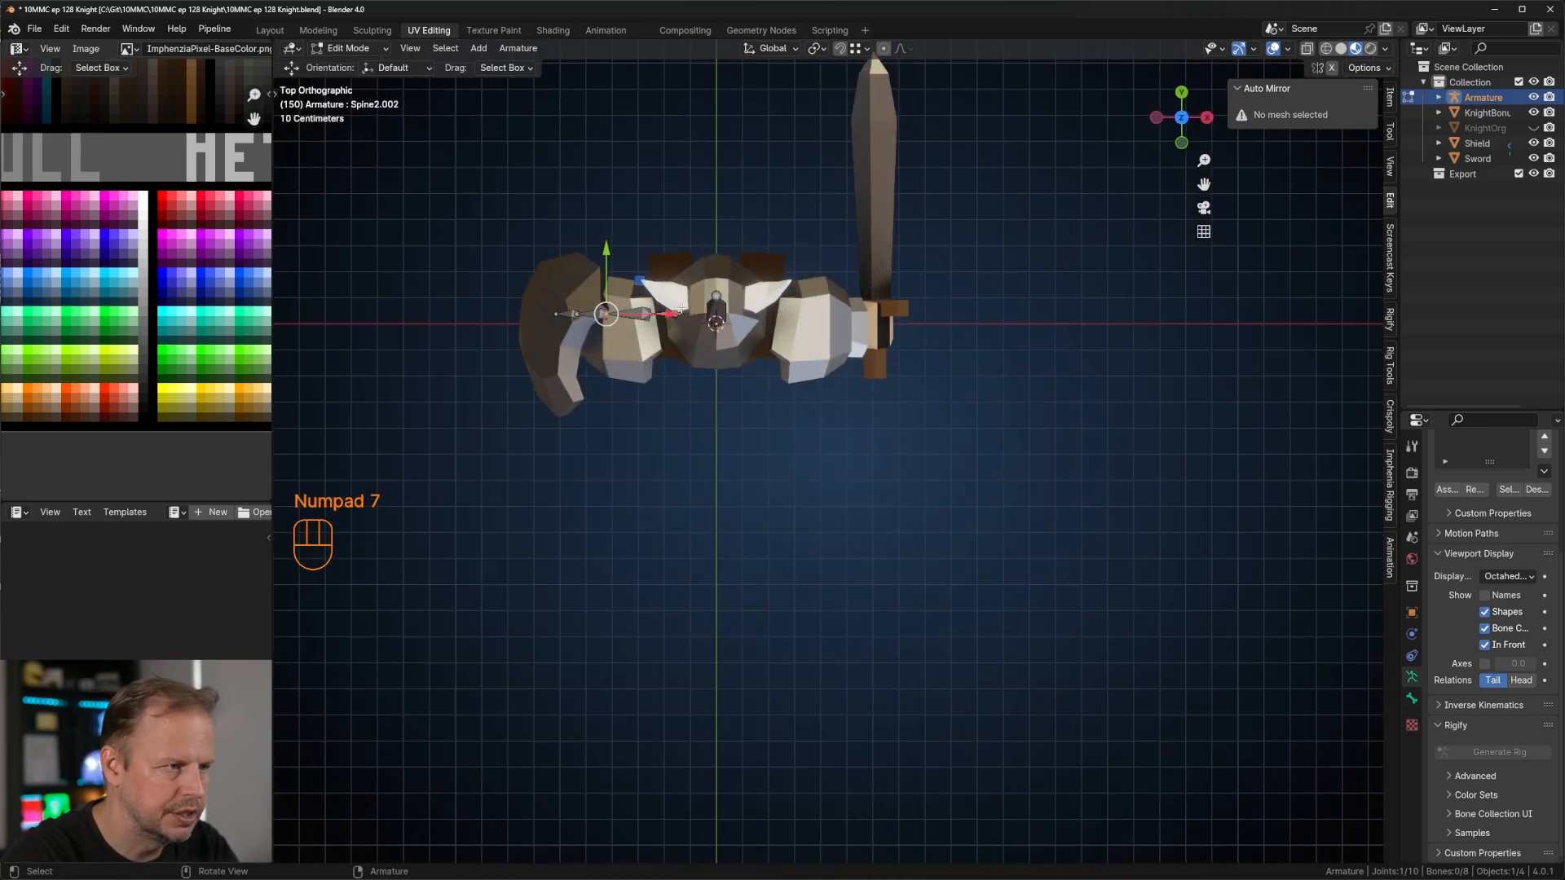
pyautogui.press('g')
pyautogui.click(671, 305)
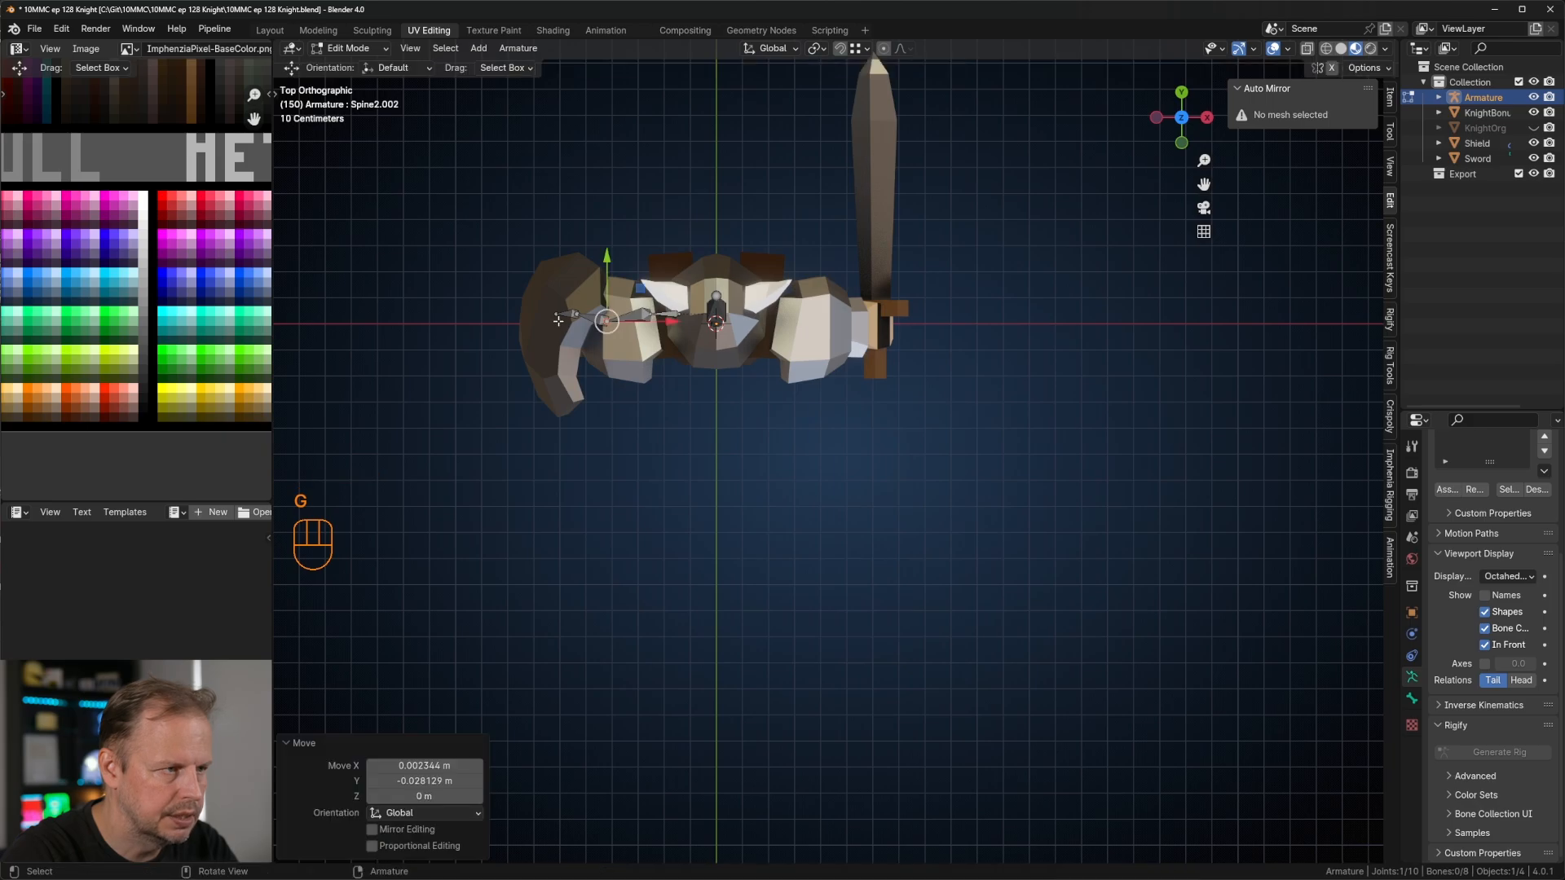
pyautogui.click(574, 316)
pyautogui.press('g')
pyautogui.click(637, 319)
pyautogui.click(651, 313)
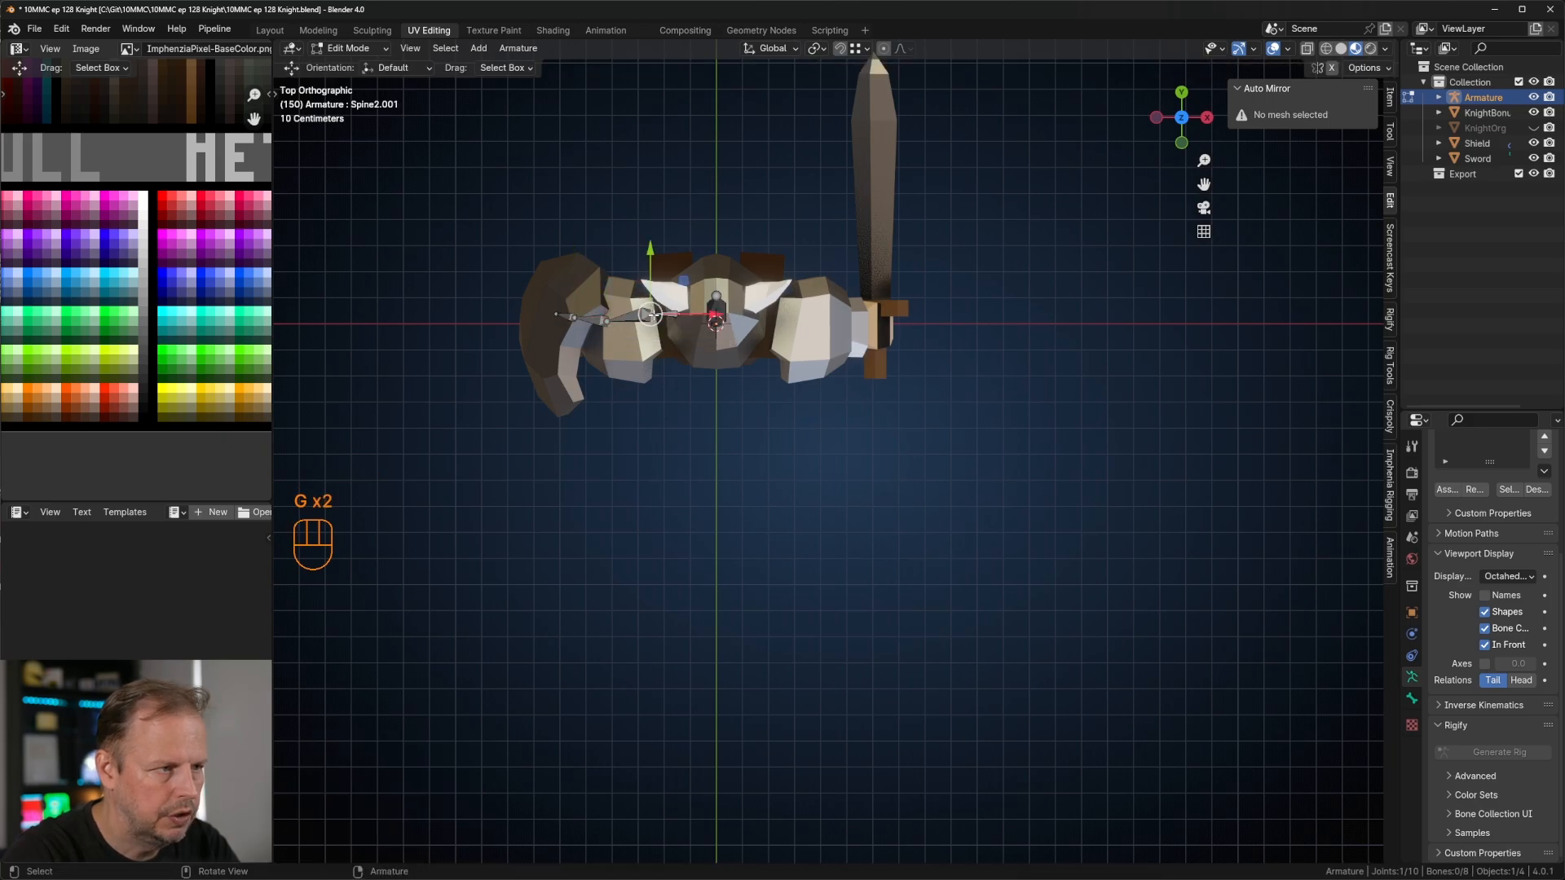
pyautogui.press('g')
pyautogui.click(654, 322)
# Step: Rename the shield-side shoulder bone to Shoulder.L and the upper arm bone to UpperArm.L
pyautogui.moveTo(656, 332); pyautogui.dragTo(1021, 186, button='middle')
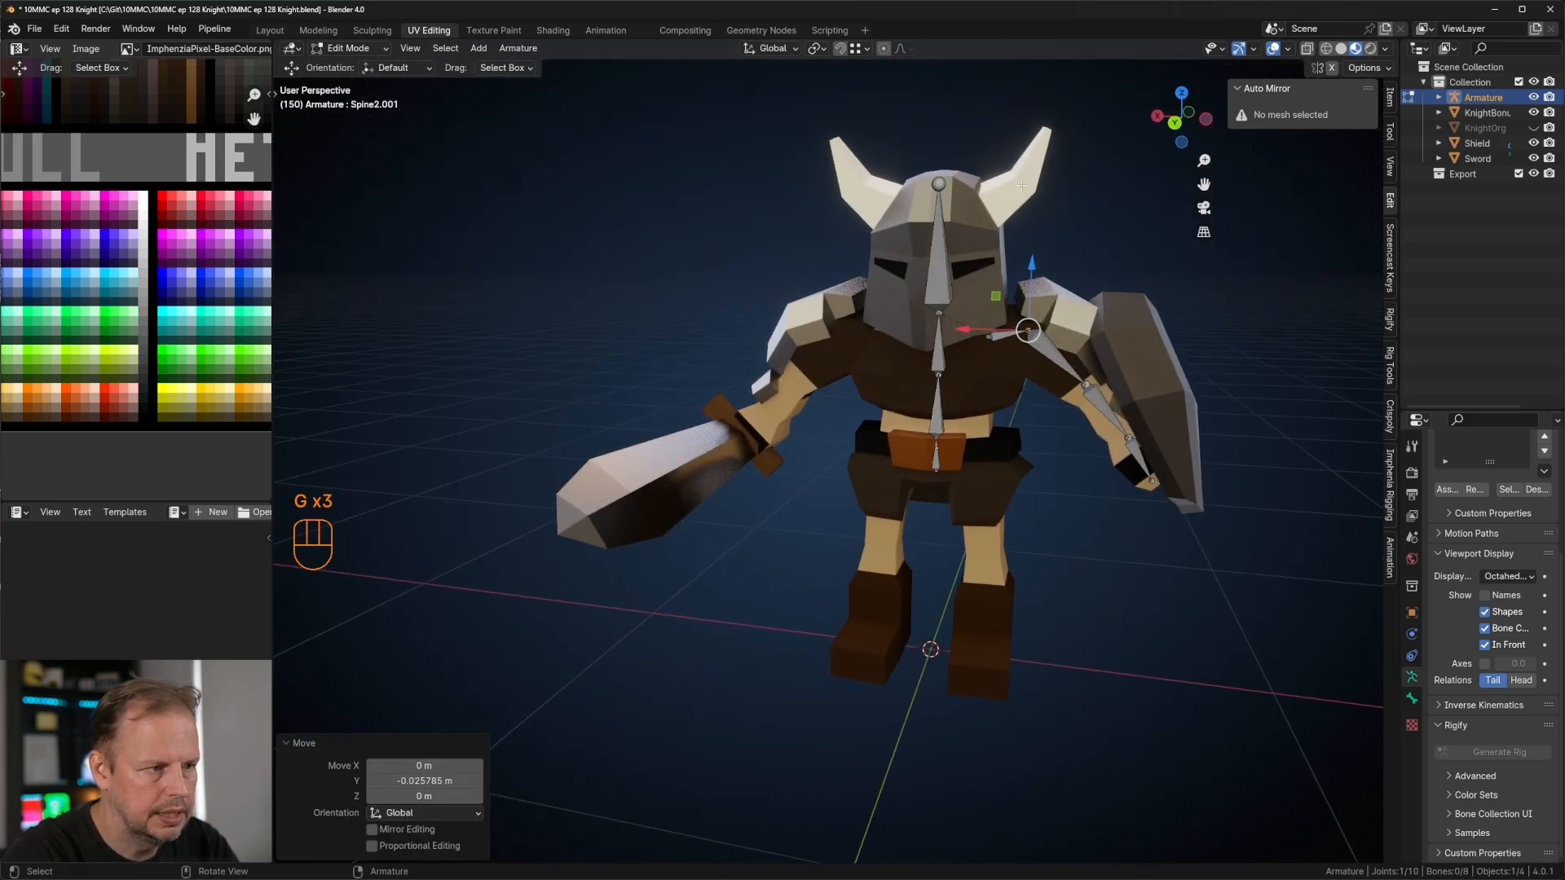
pyautogui.click(996, 330)
pyautogui.press('F2')
pyautogui.write('S')
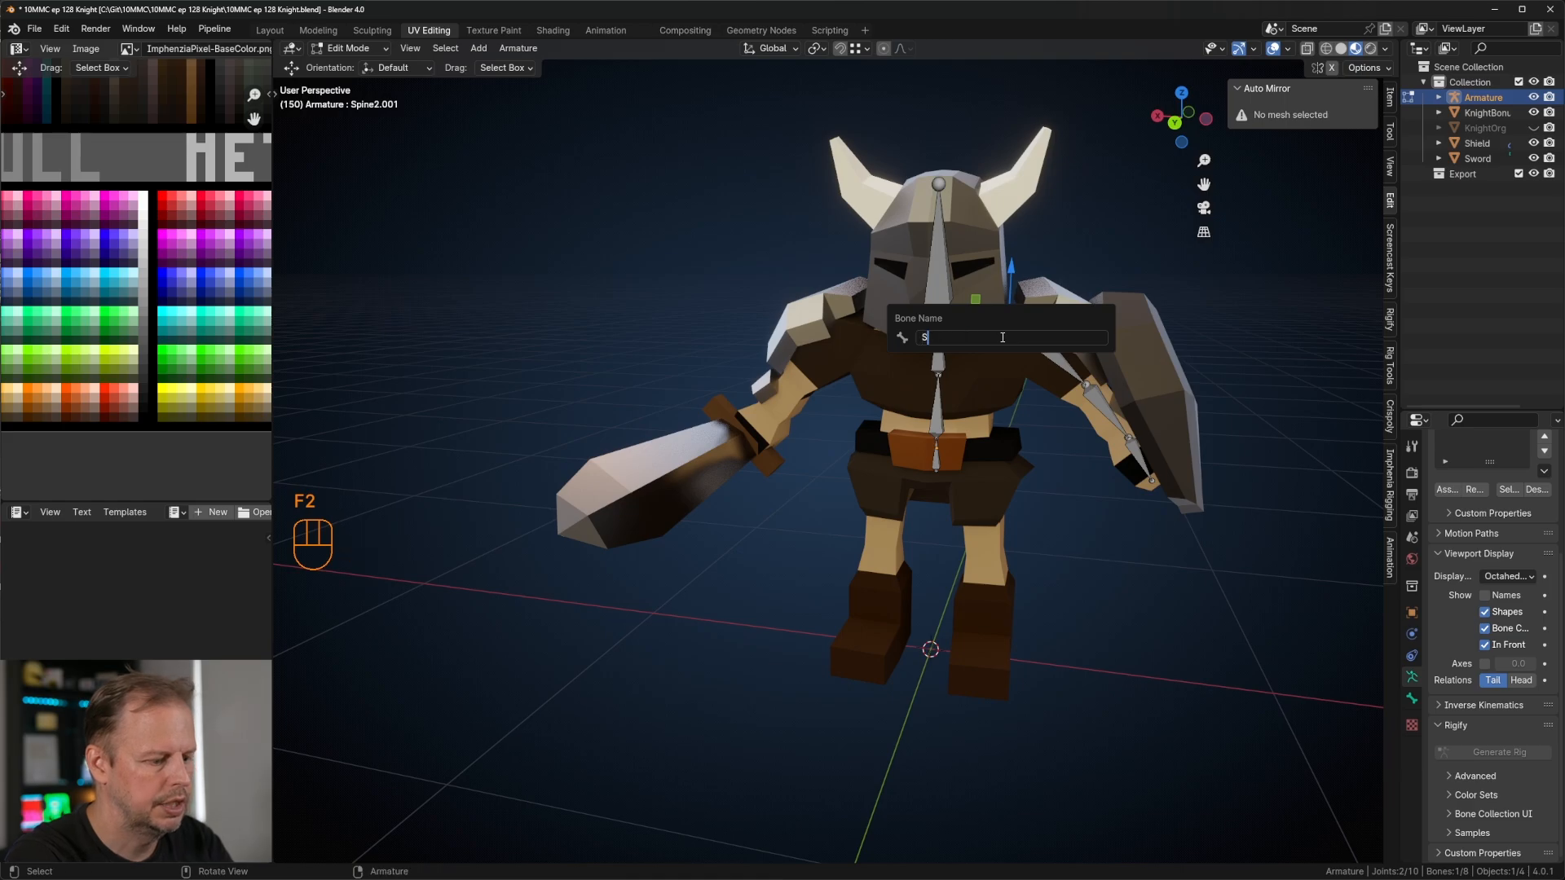
pyautogui.write('houlder.L')
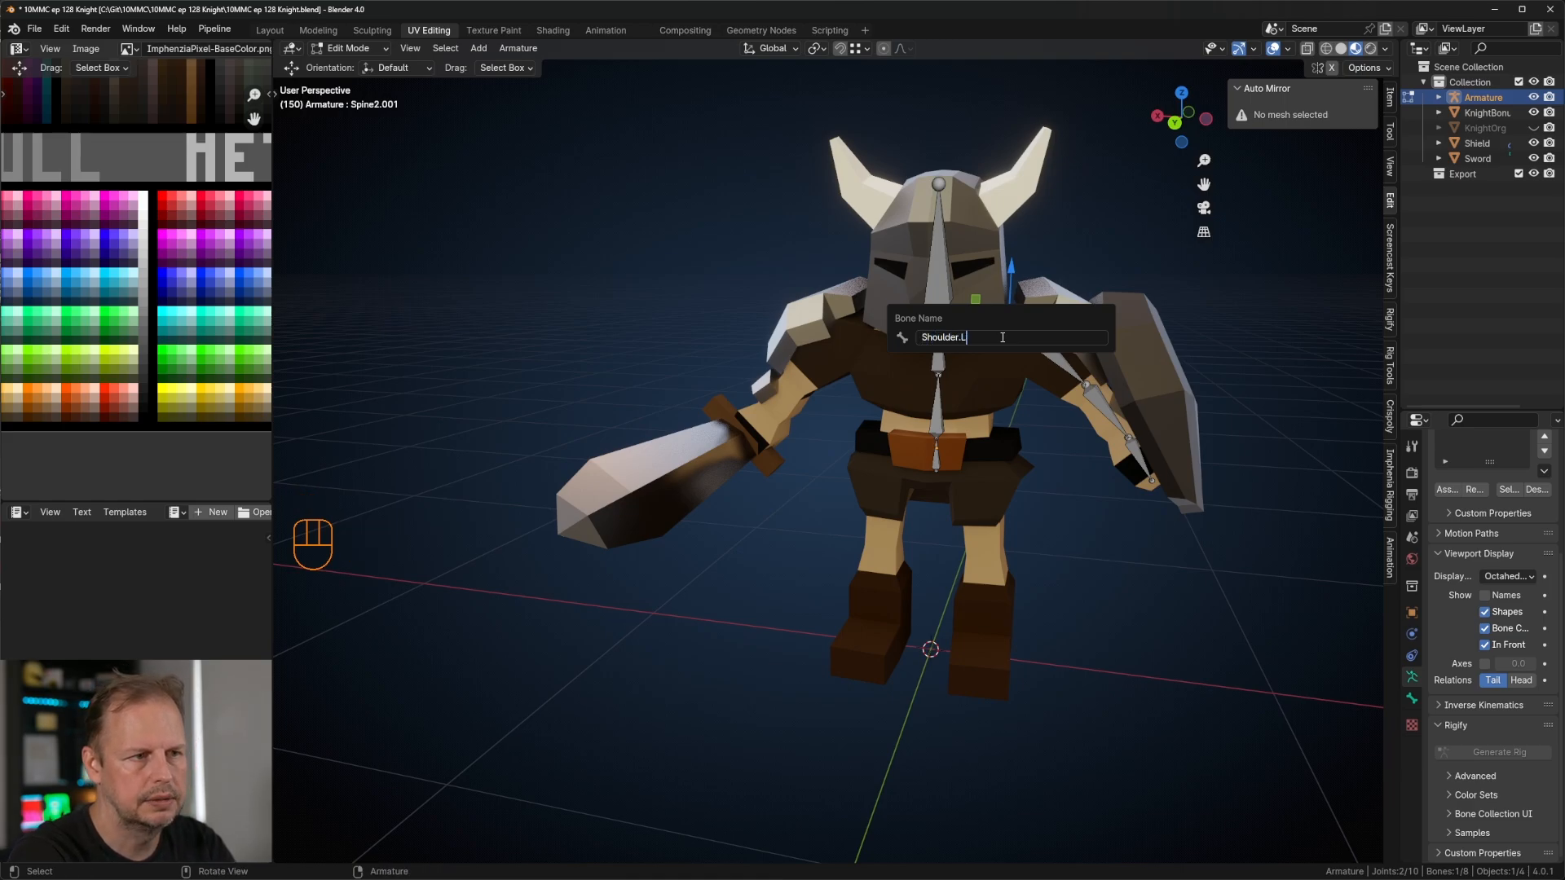
pyautogui.press('Return')
pyautogui.click(1059, 347)
pyautogui.press('F2')
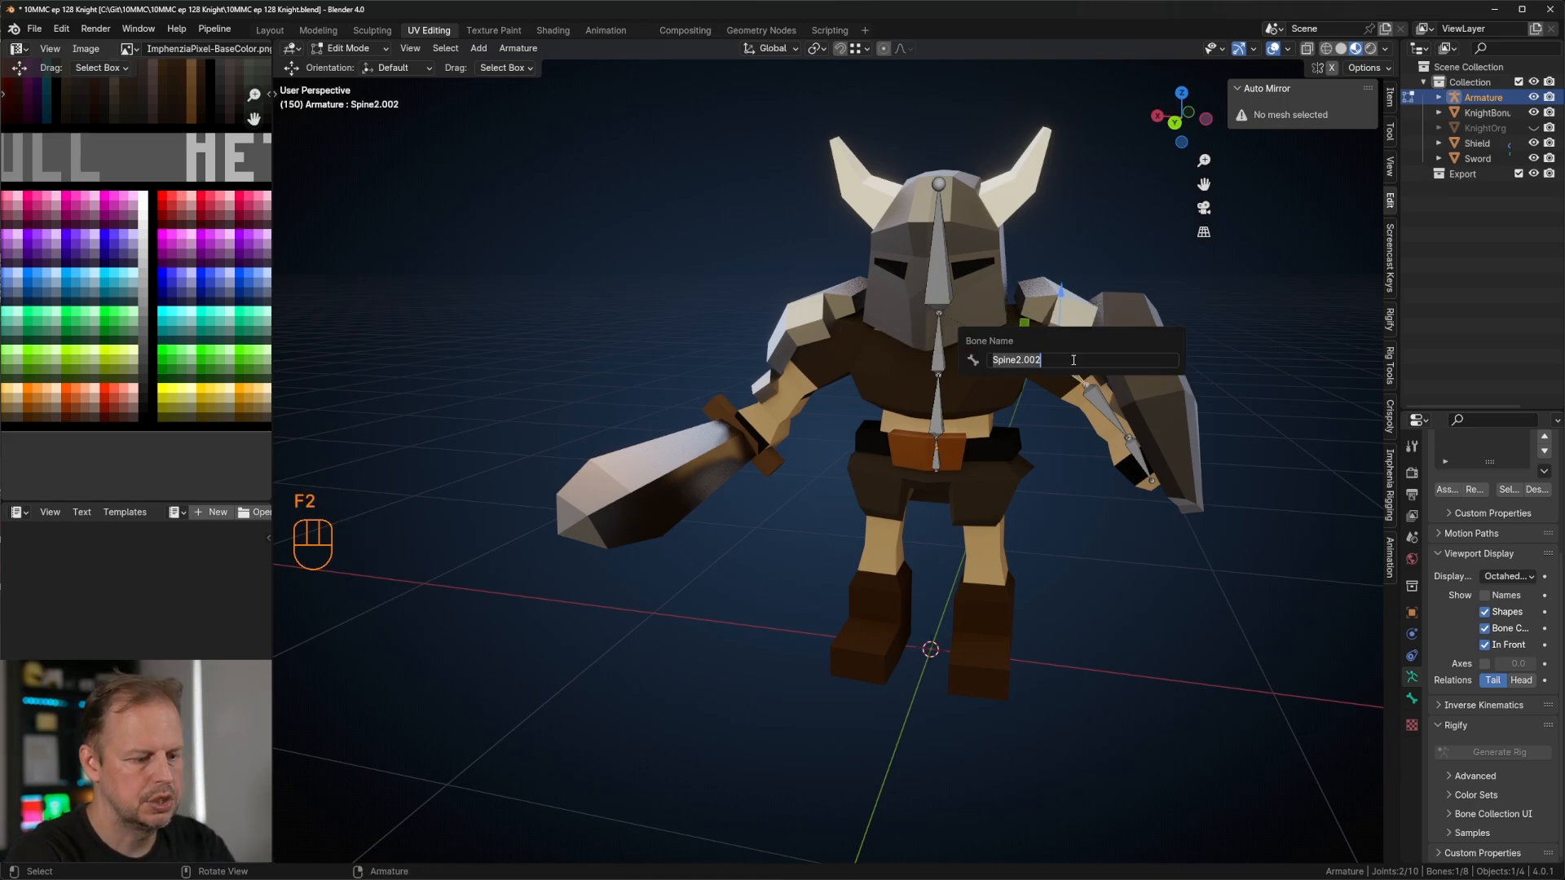
pyautogui.write('UpperArm.L')
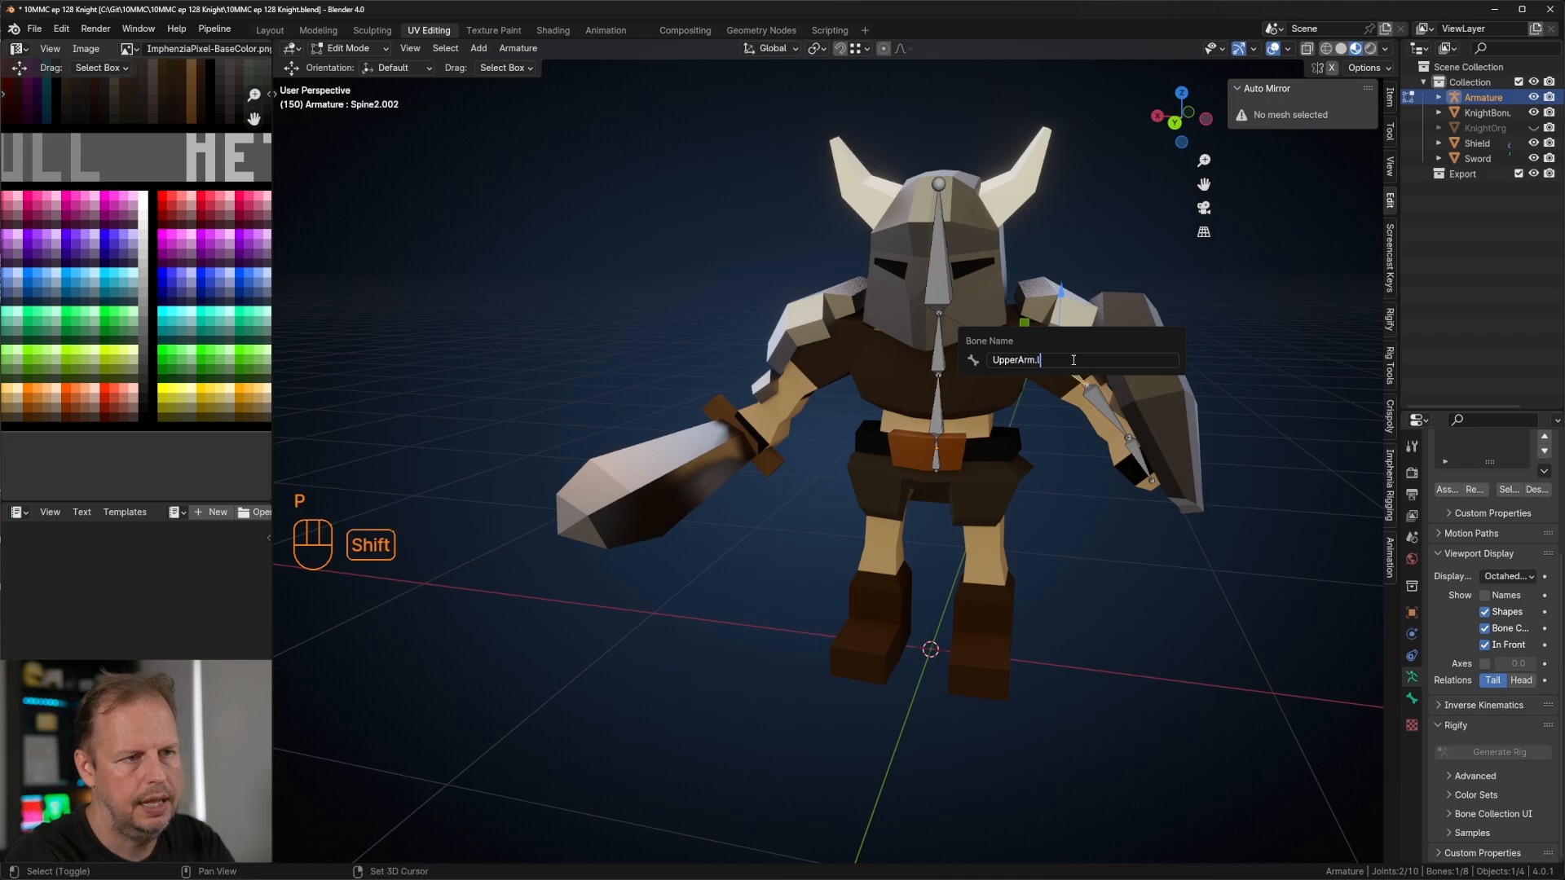
pyautogui.press('Return')
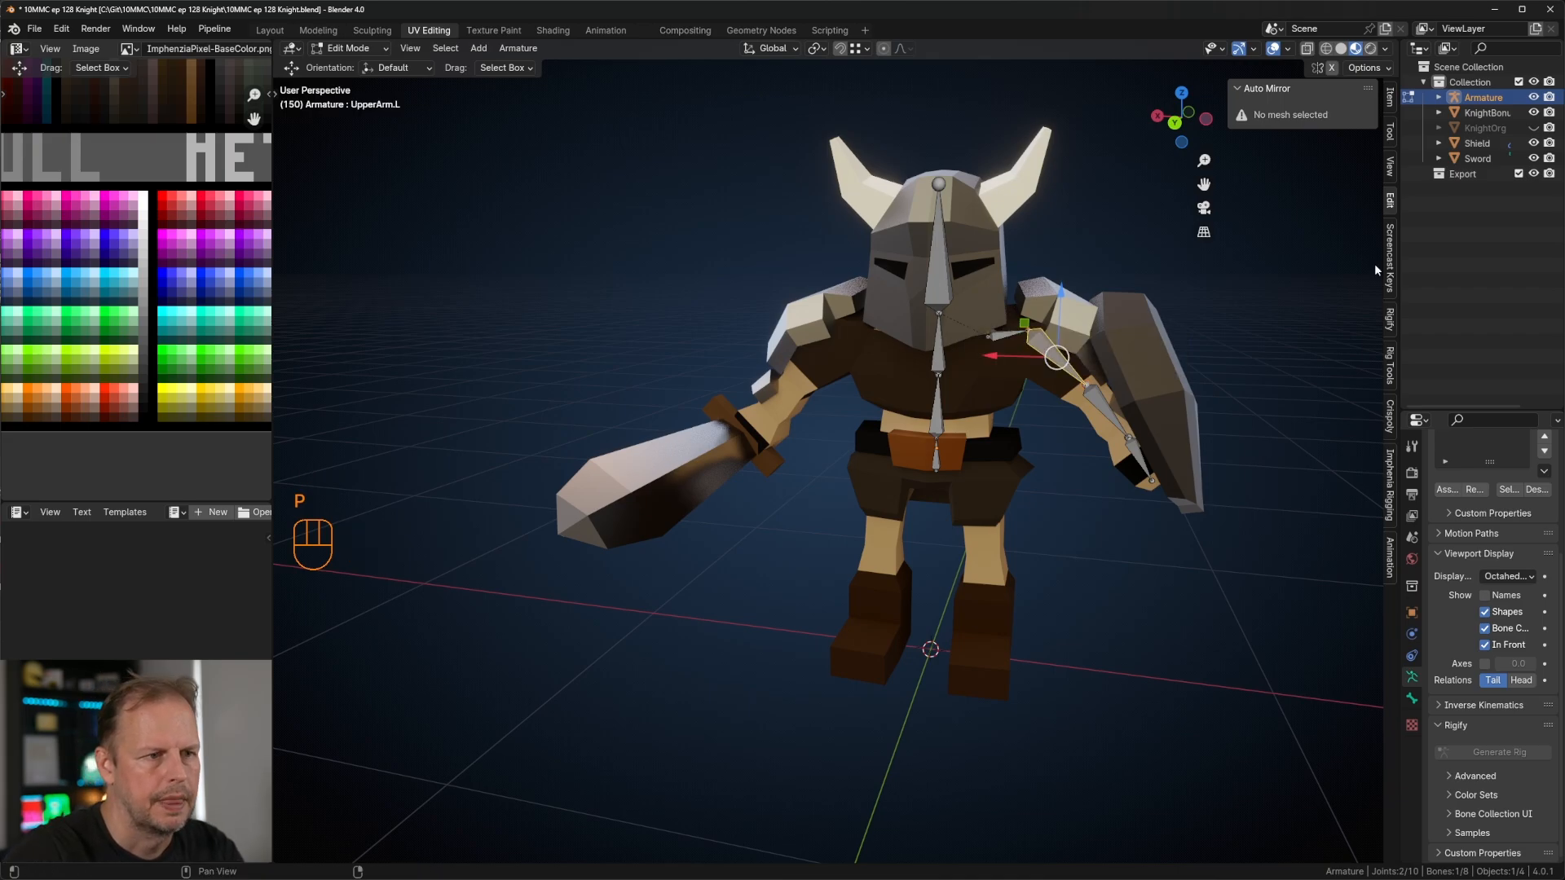
# Step: Rename the shield-side forearm bone to LowerArm.L and the hand bone to Hand.L
pyautogui.click(1096, 406)
pyautogui.press('F2')
pyautogui.write('Lowe')
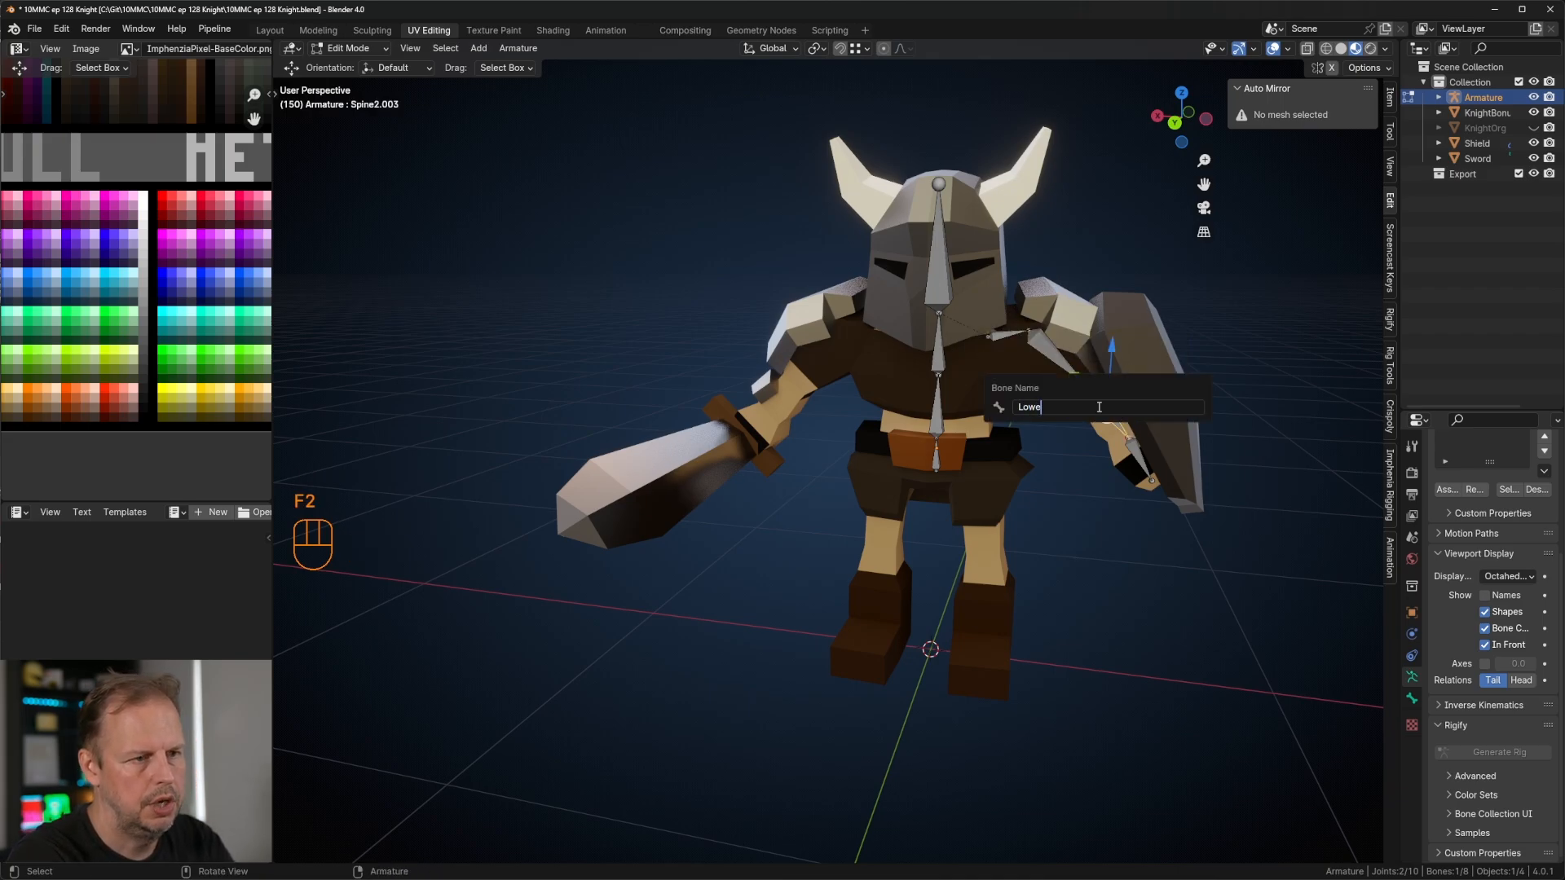
pyautogui.write('rArm.L')
pyautogui.press('Return')
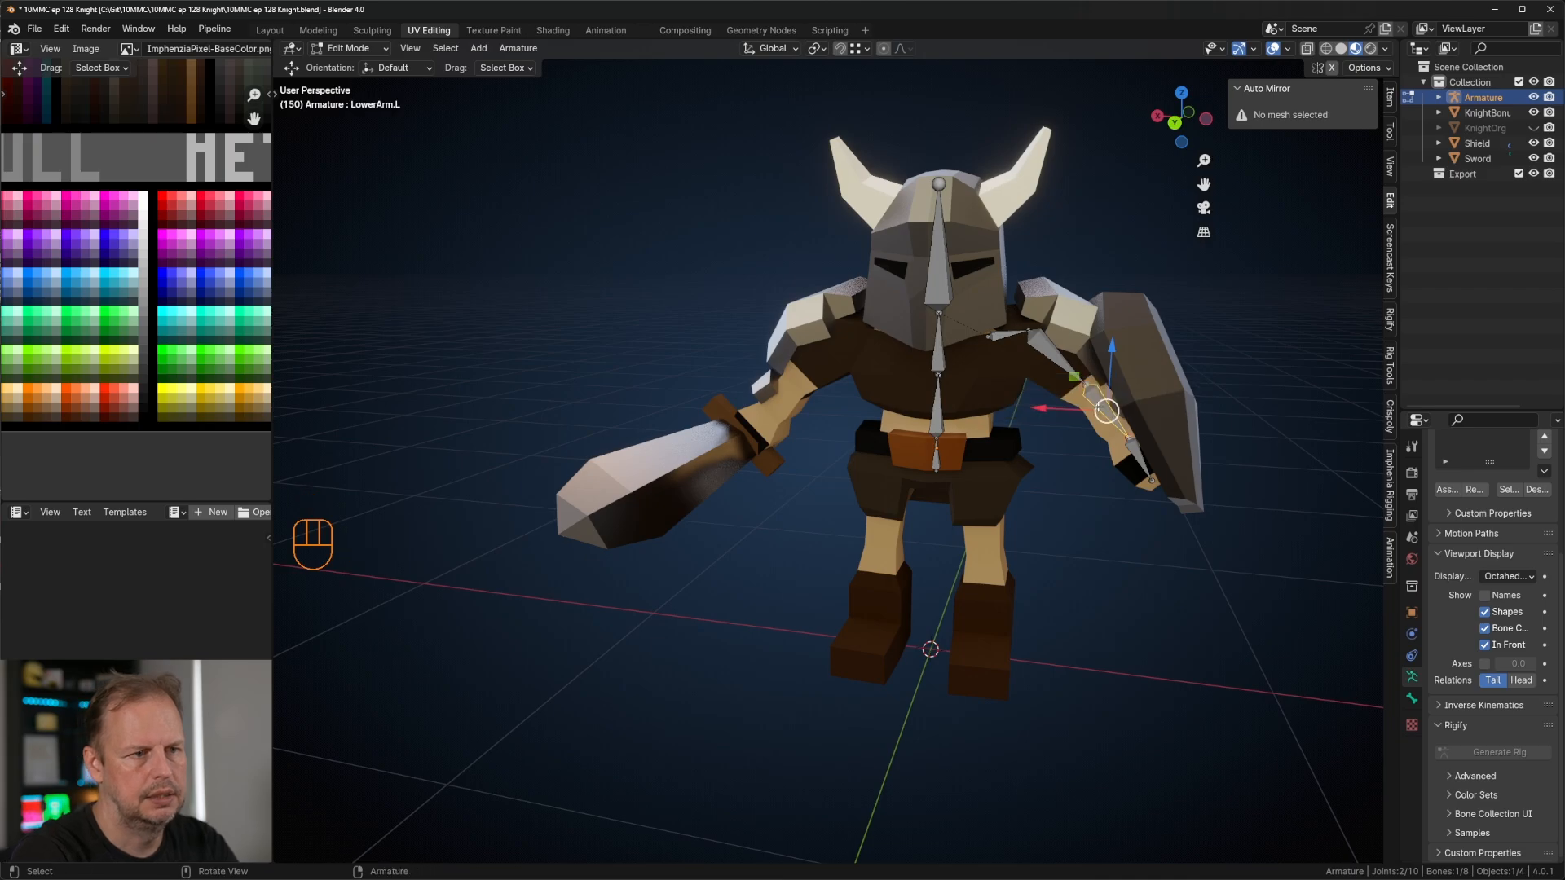
pyautogui.click(1146, 458)
pyautogui.press('F2')
pyautogui.write('Han')
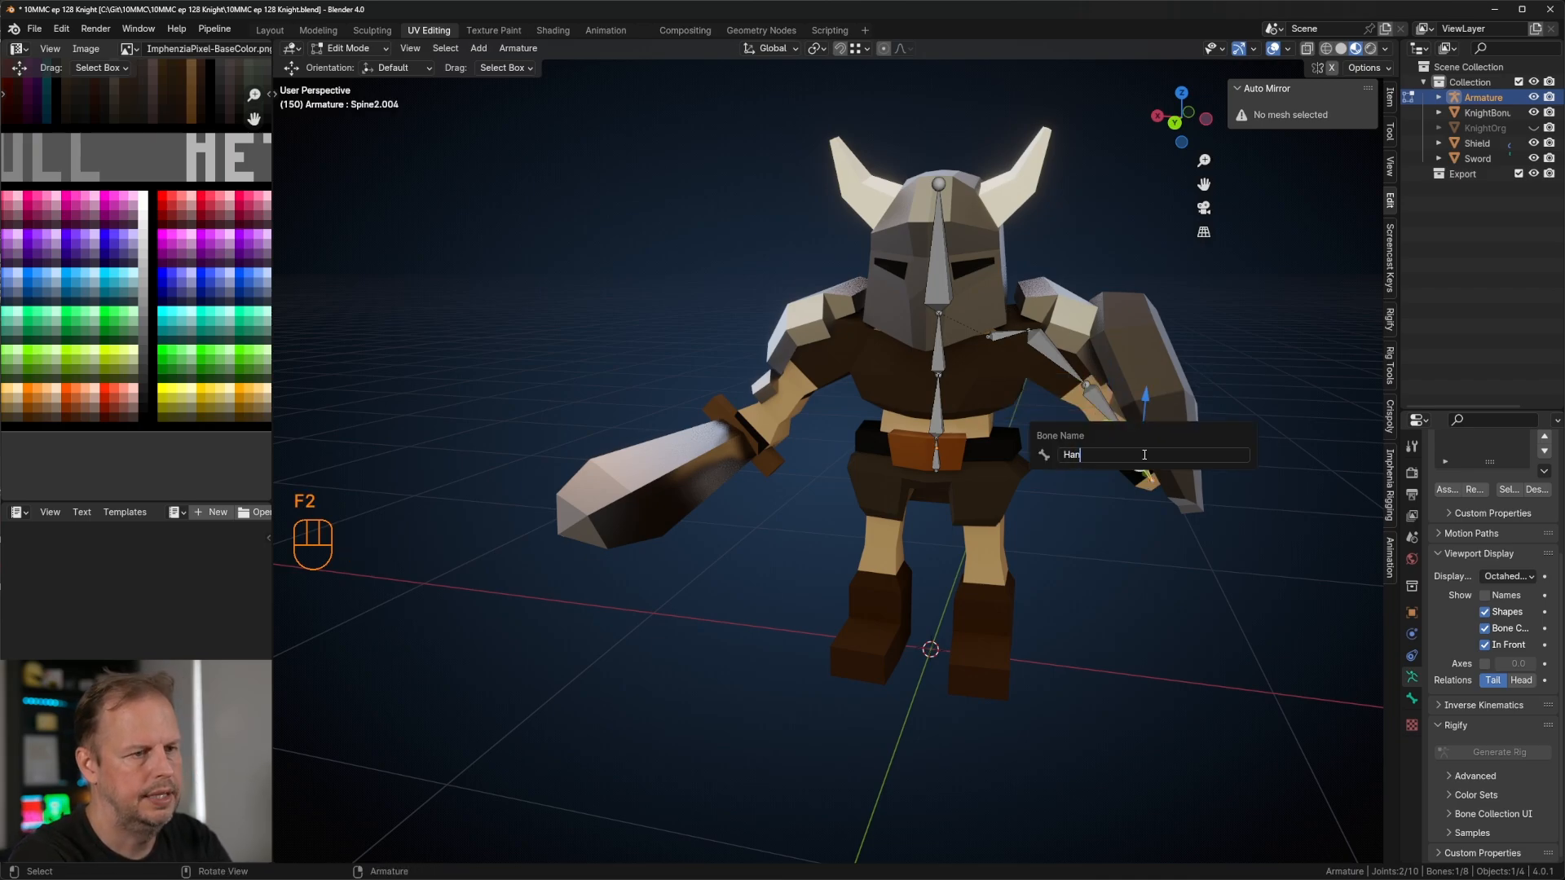
pyautogui.write('d.L')
pyautogui.press('Return')
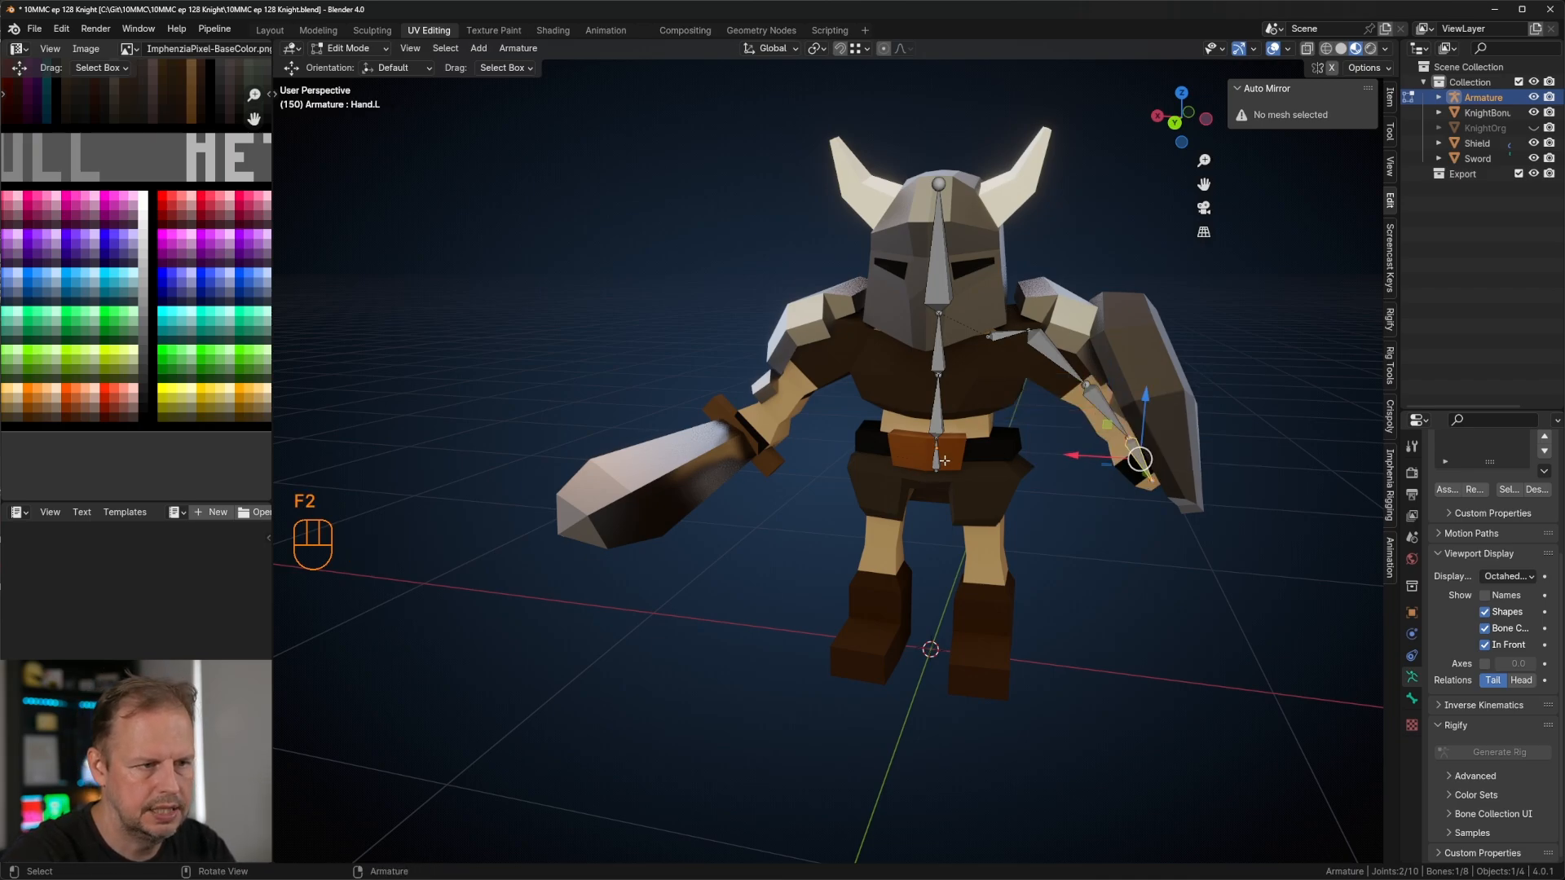
# Step: In back orthographic view, extrude a bone about 0.17 m straight down from the upper end of the Root bone
pyautogui.click(935, 438)
pyautogui.press('KP_1')
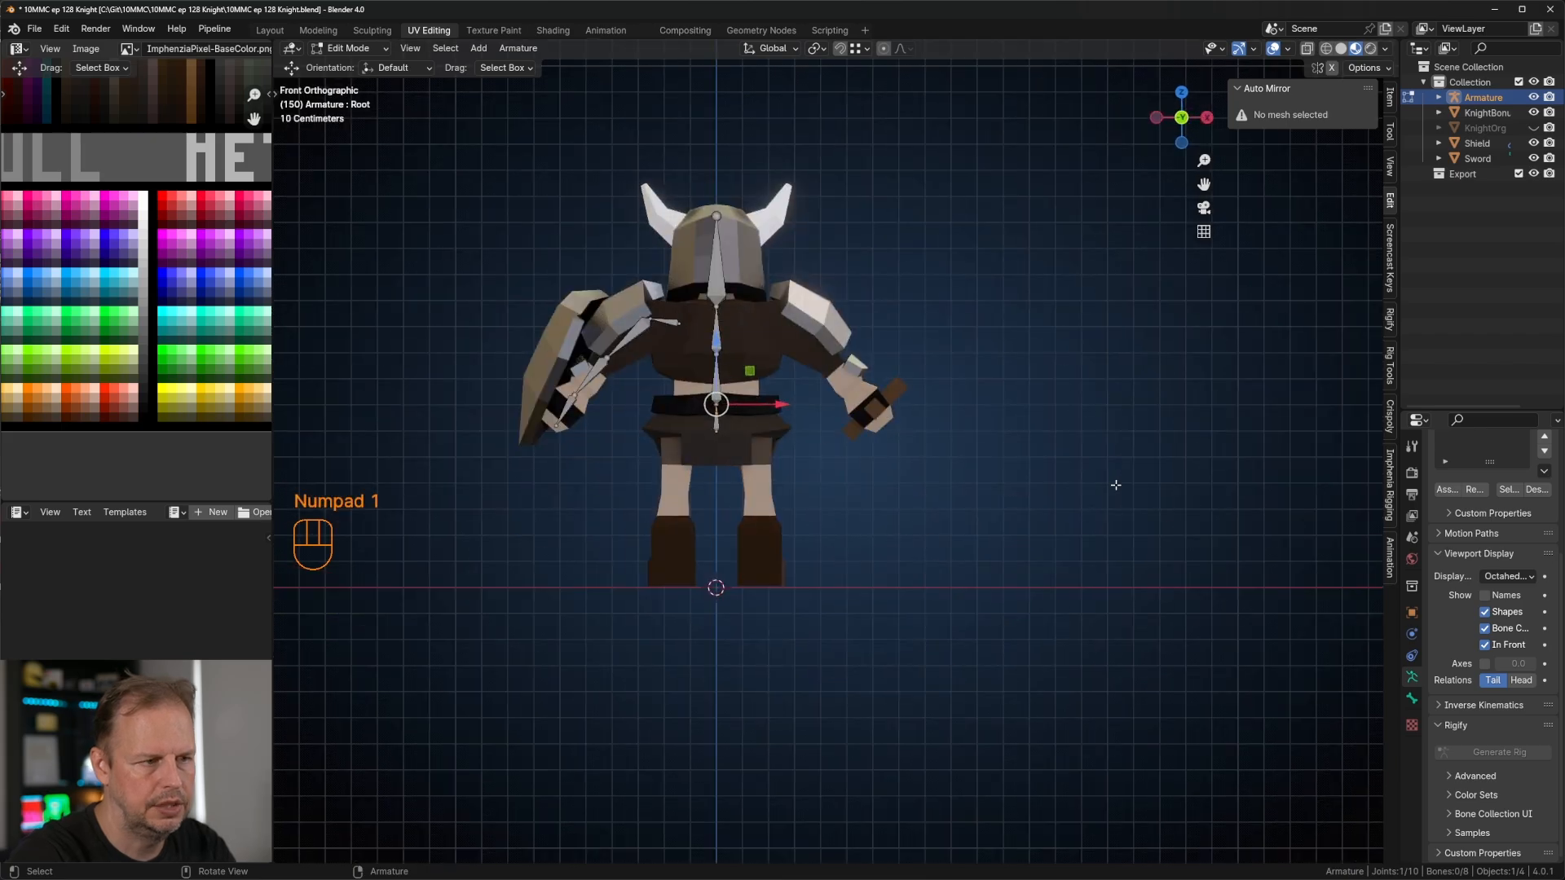
pyautogui.press('ctrl+KP_1')
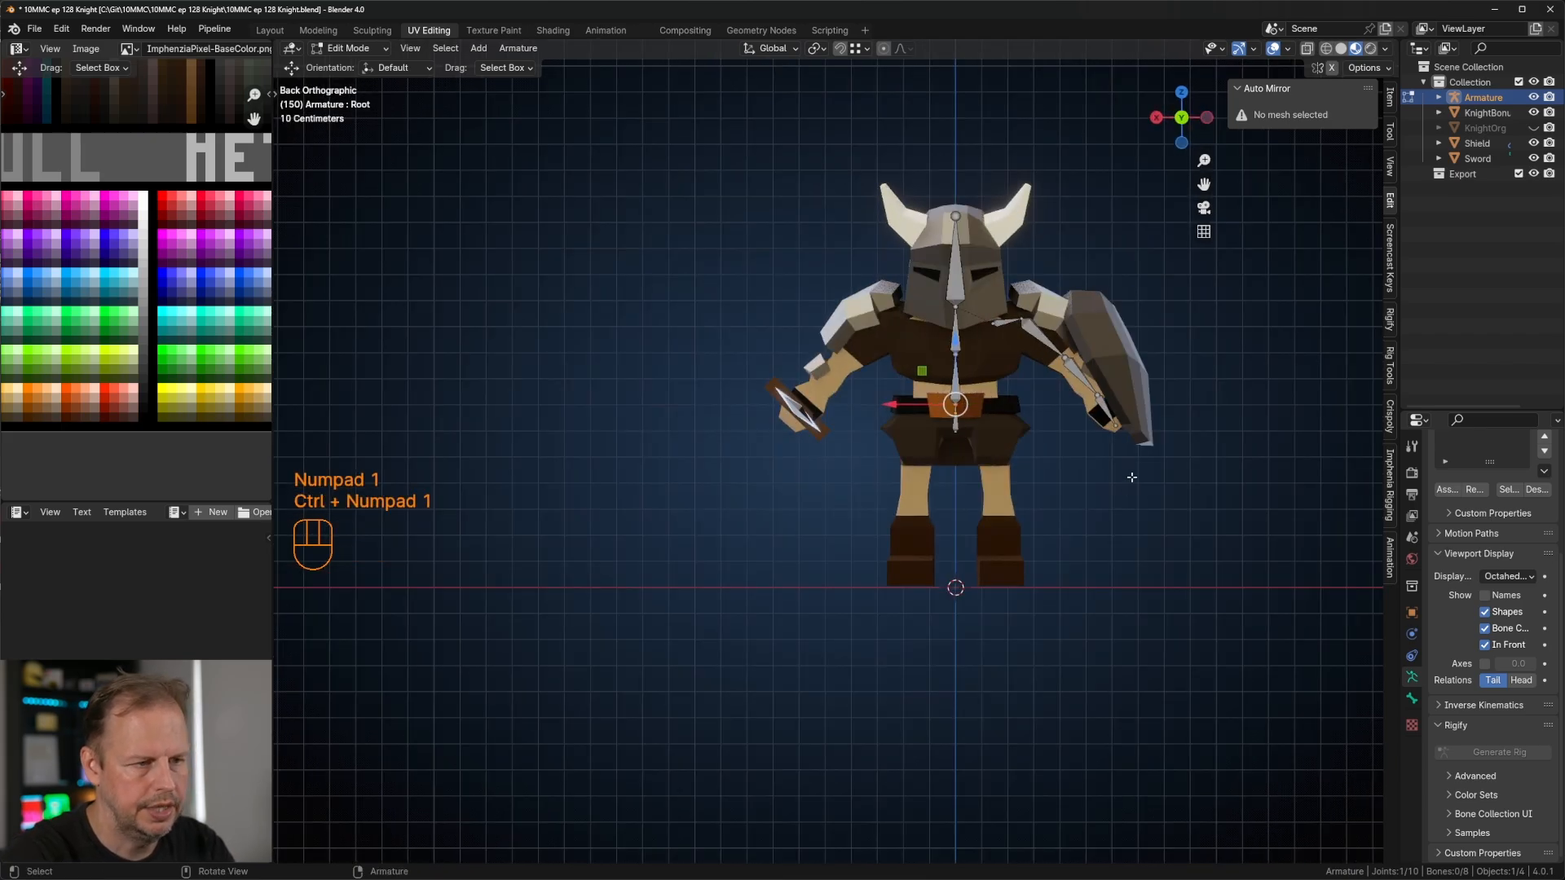
pyautogui.press('e')
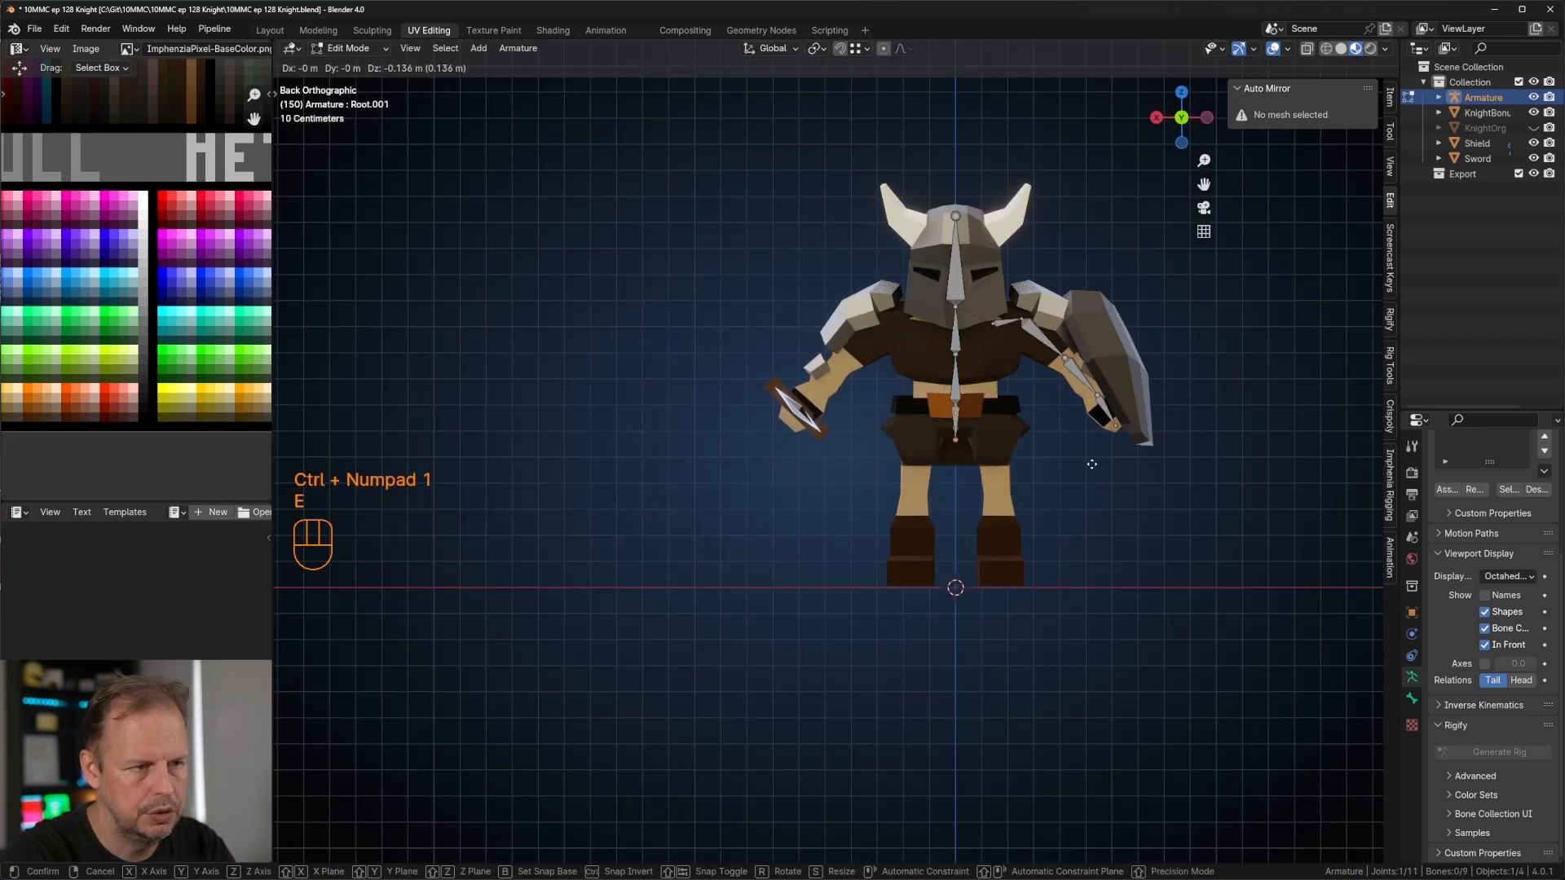
pyautogui.click(954, 426)
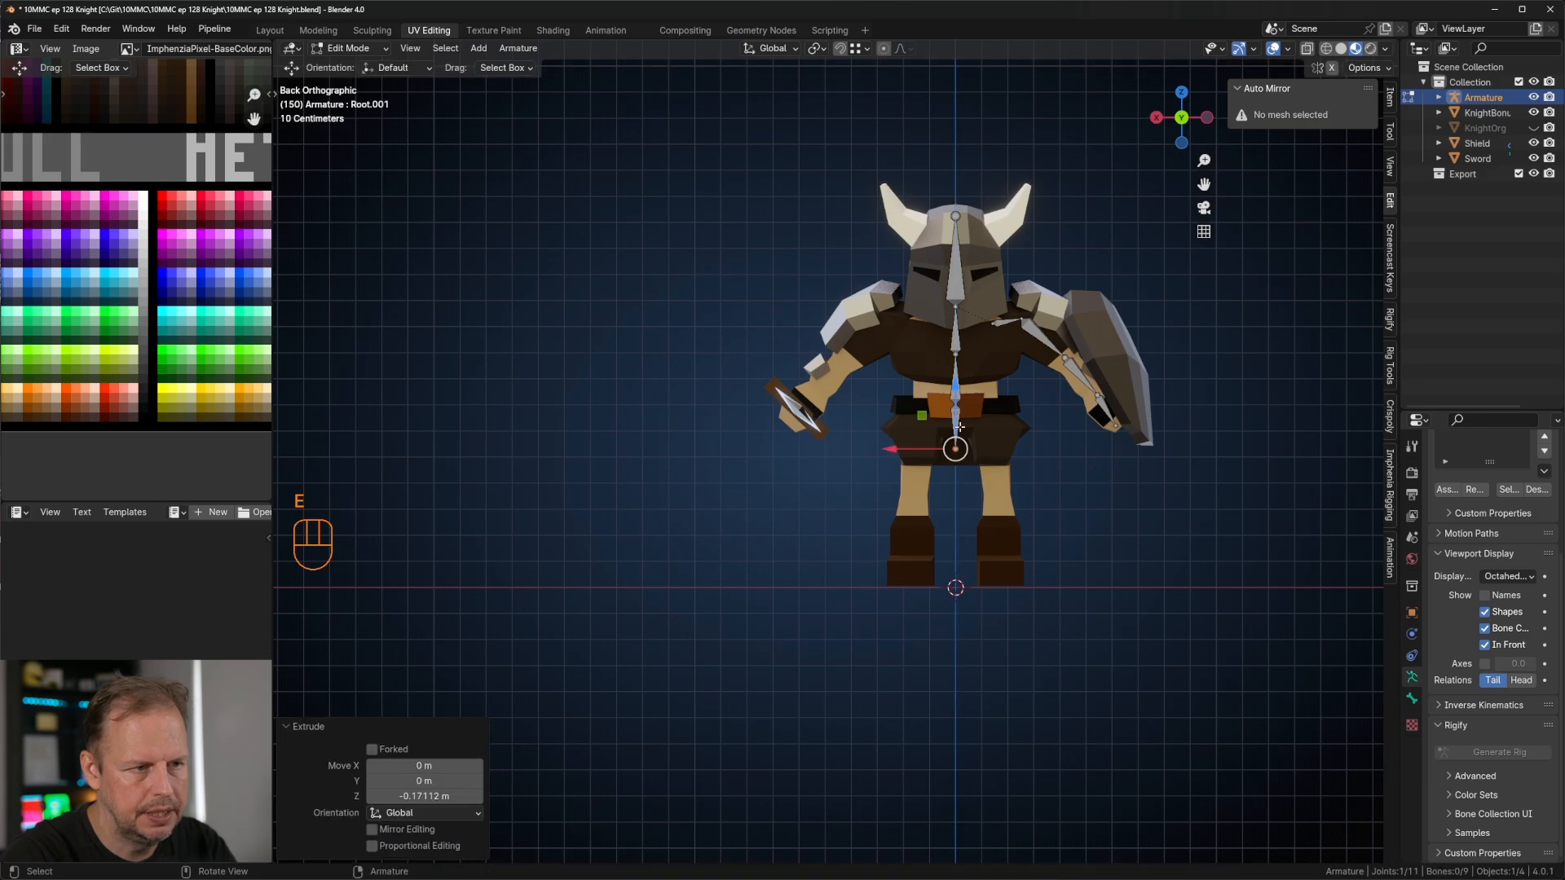
# Step: Disconnect the new bone from its parent and move it about 0.16 m sideways and 0.07 m down to the shield-side hip
pyautogui.press('alt')
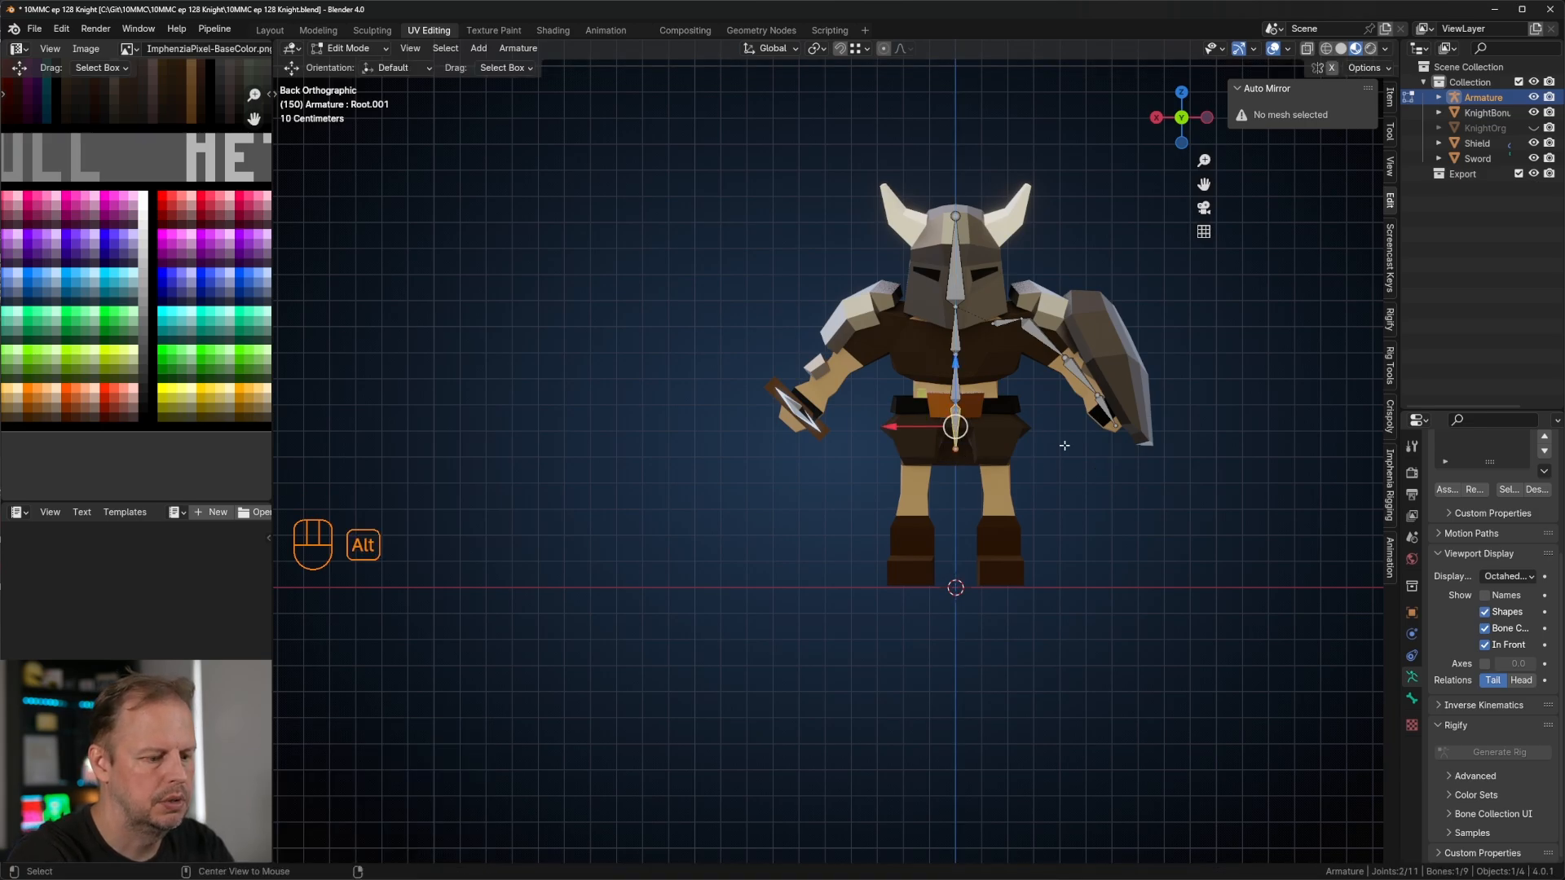
pyautogui.hotkey('alt', 'p')
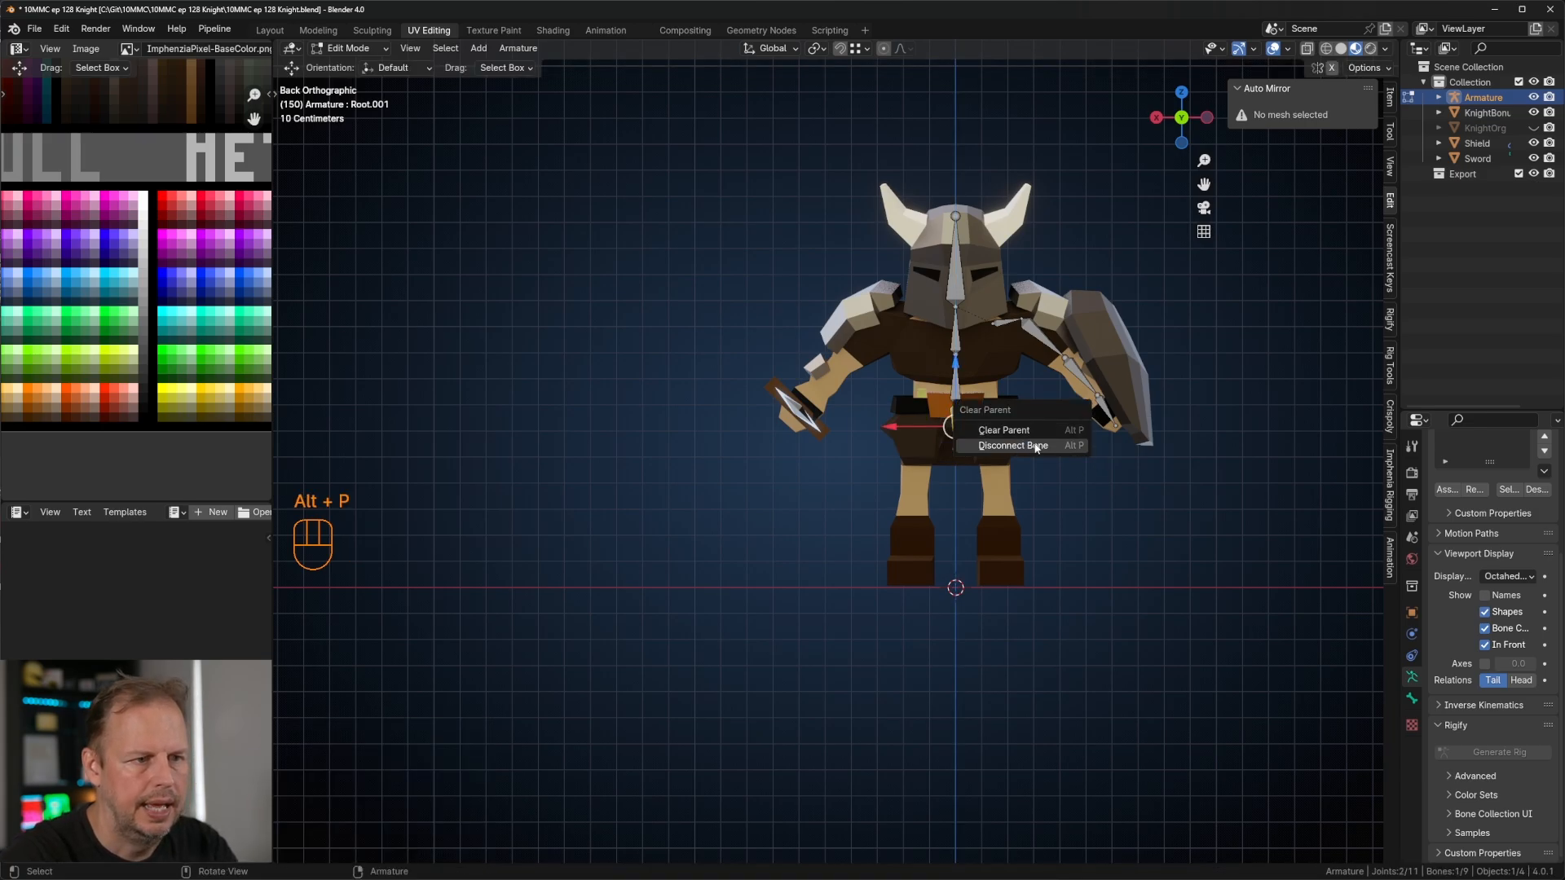
pyautogui.click(1036, 447)
pyautogui.press('g')
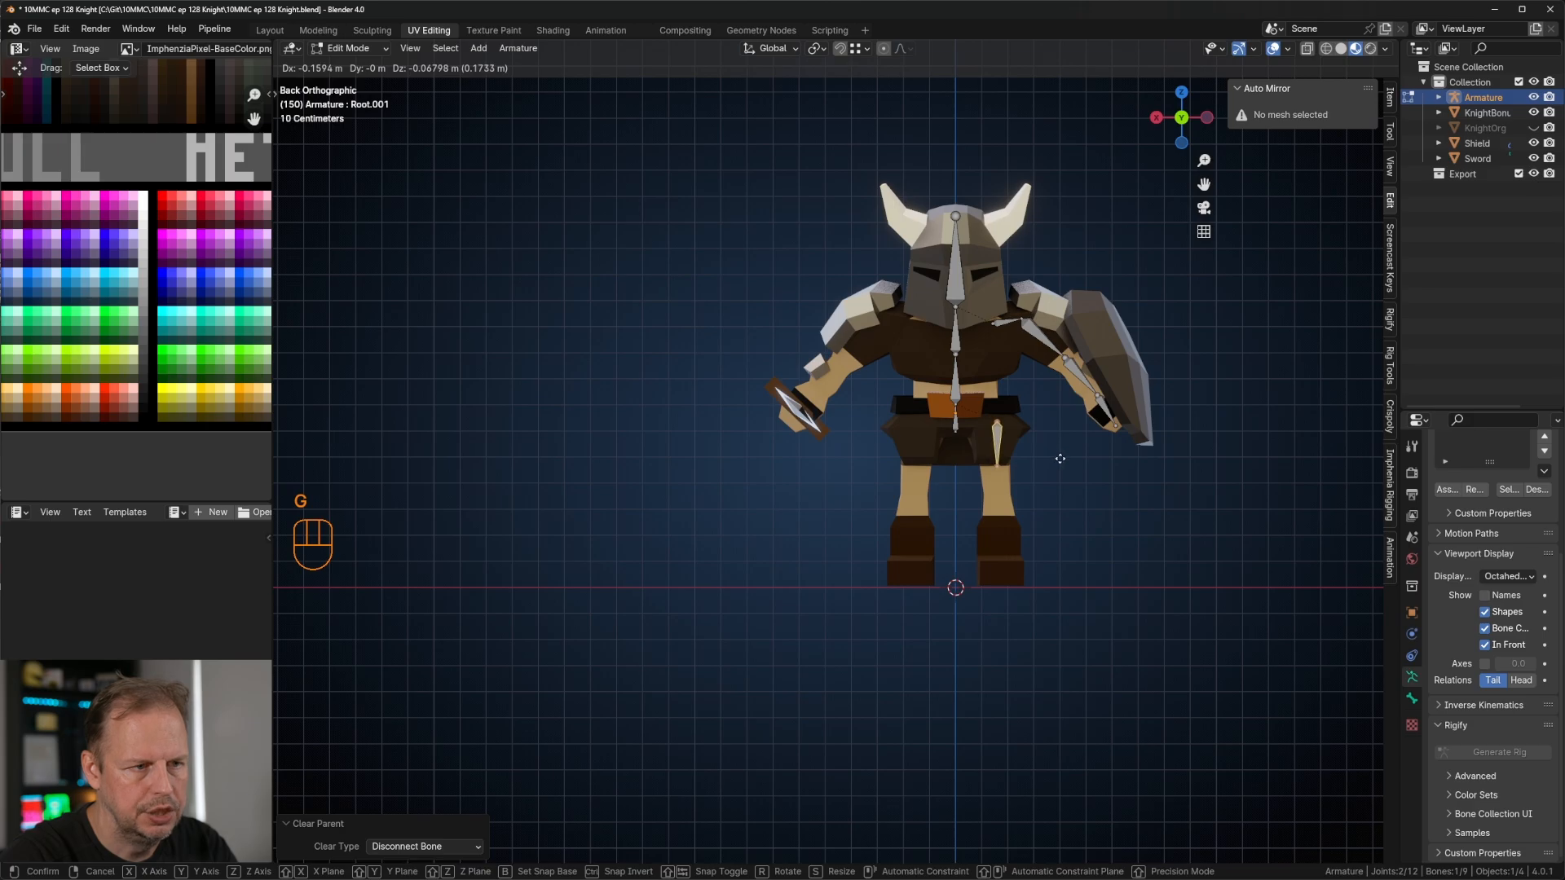
pyautogui.click(1059, 458)
# Step: Lower the thigh bone's end about 0.07 m to the knee, and extrude two bones down the leg, about 0.15 m and 0.22 m
pyautogui.press('g')
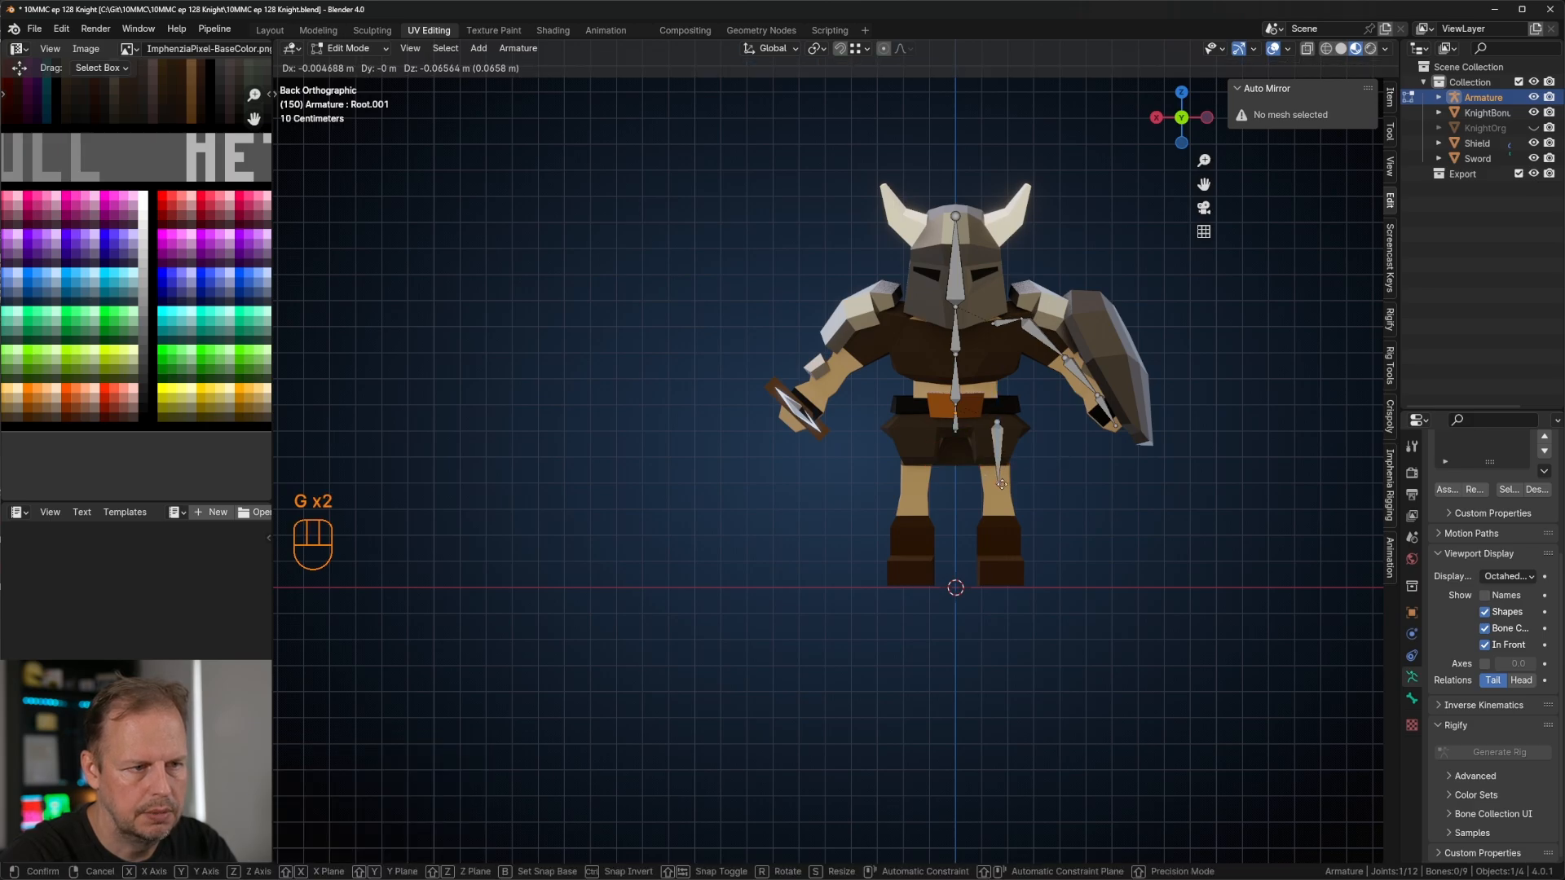
pyautogui.click(1002, 484)
pyautogui.press('e')
pyautogui.click(999, 528)
pyautogui.press('e')
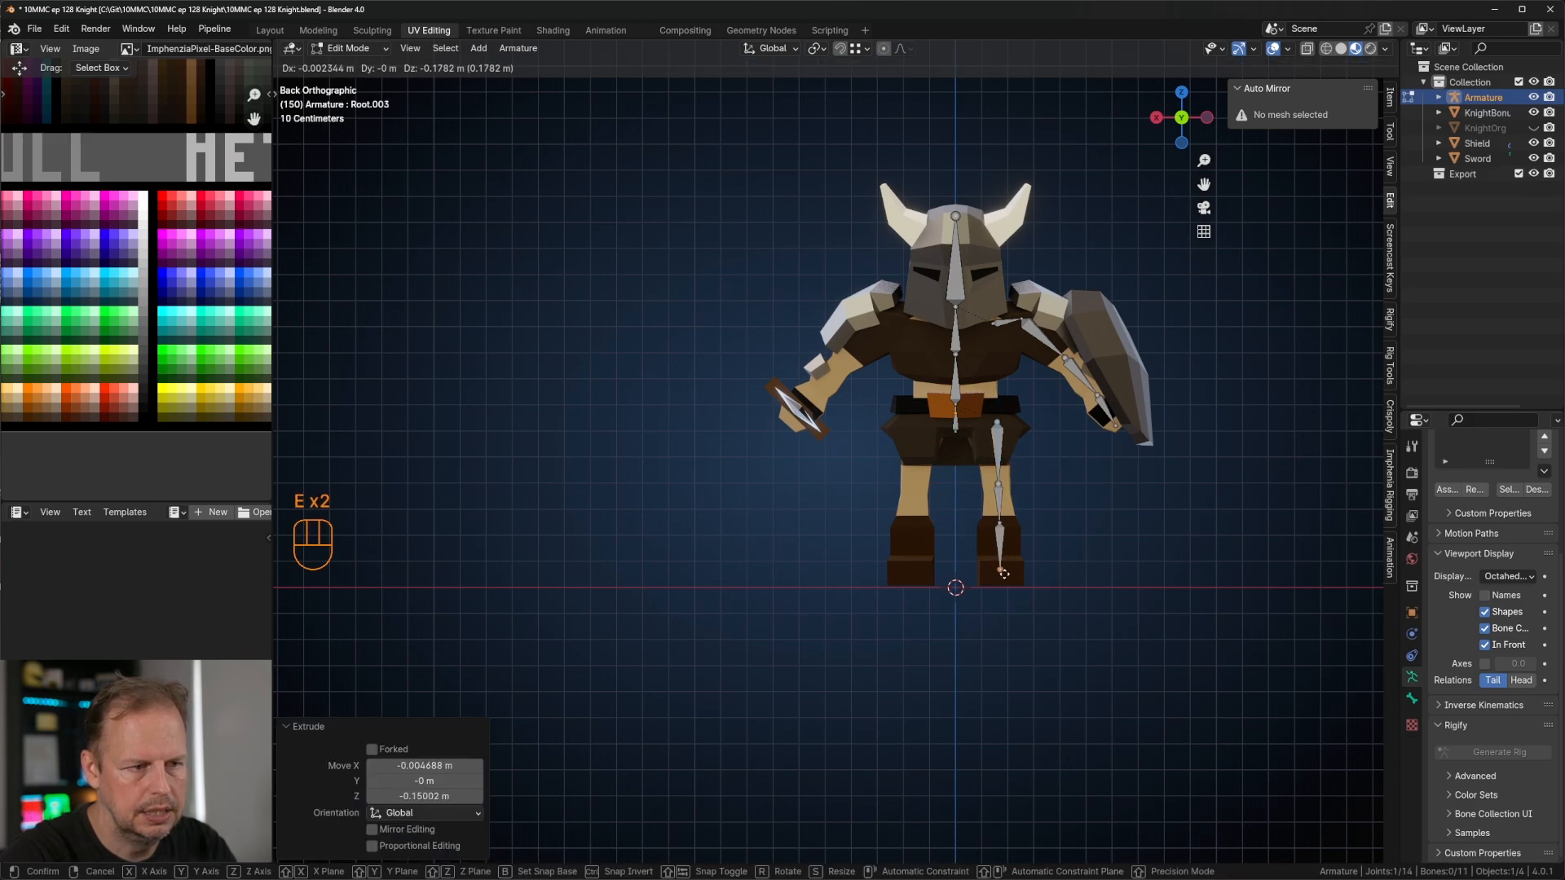
pyautogui.click(1005, 584)
# Step: In right orthographic view, move the foot bone's end about 0.27 m forward to the boot tip and fit the ankle joint inside the boot
pyautogui.moveTo(998, 577); pyautogui.dragTo(955, 541, button='middle')
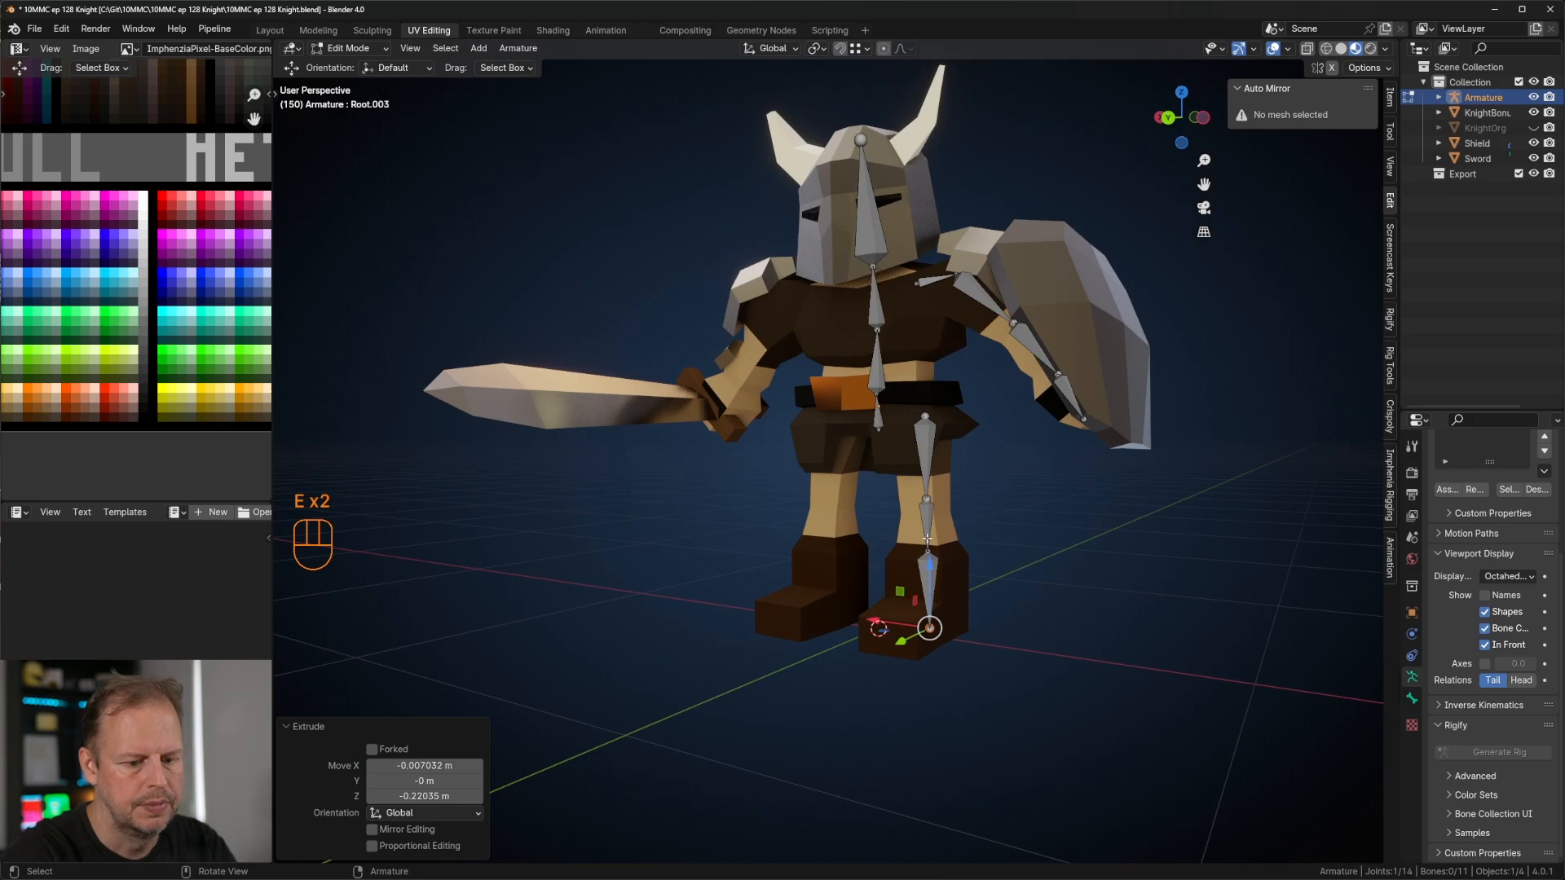
pyautogui.press('KP_3')
pyautogui.click(965, 522)
pyautogui.press('g')
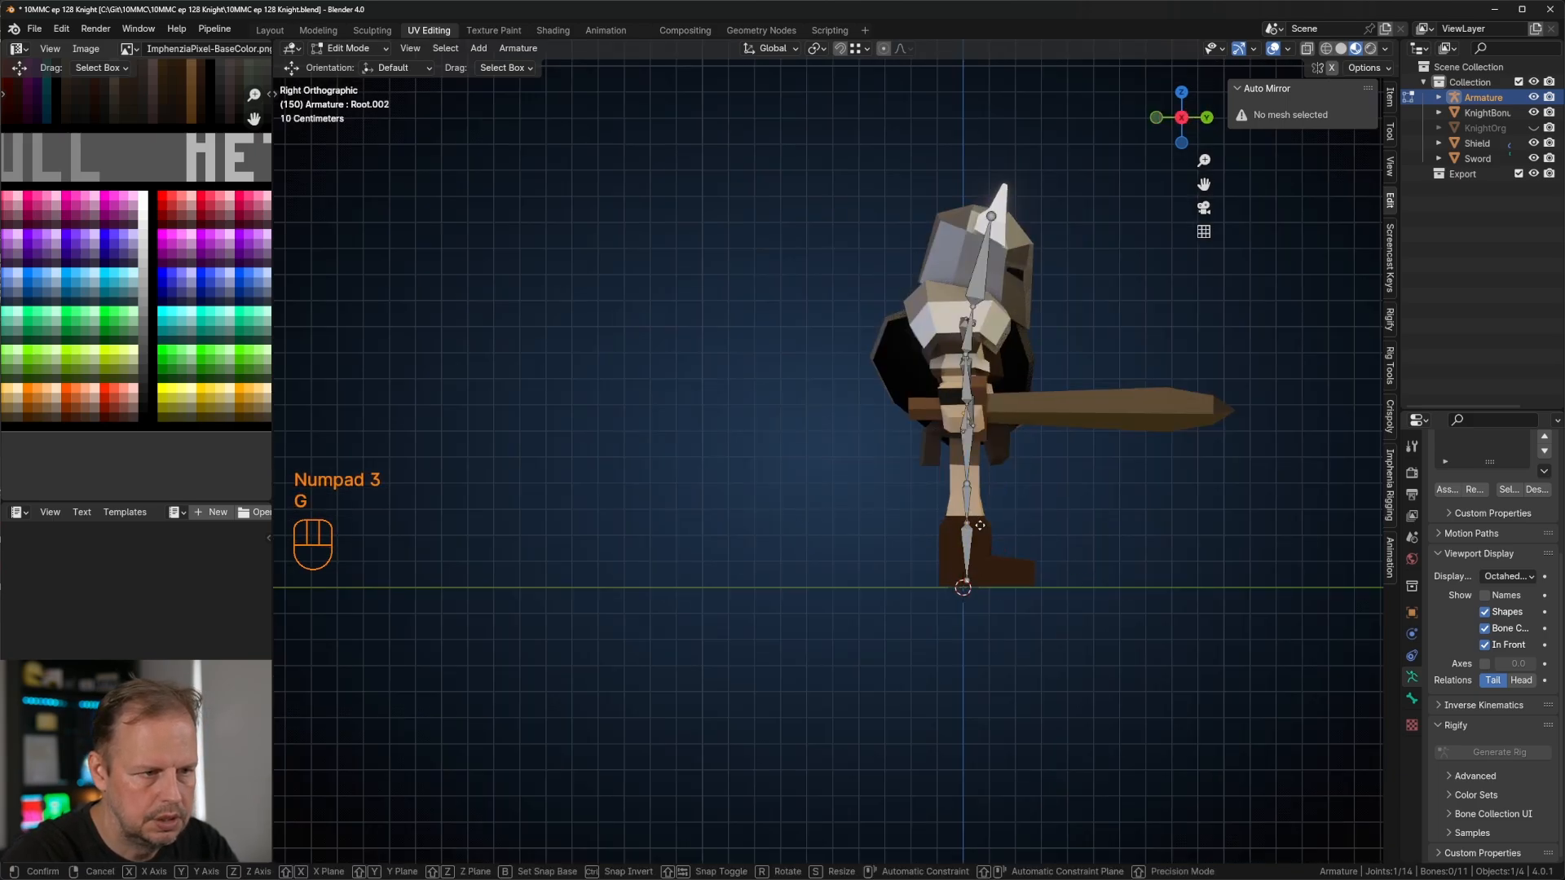
pyautogui.click(959, 544)
pyautogui.click(967, 581)
pyautogui.press('g')
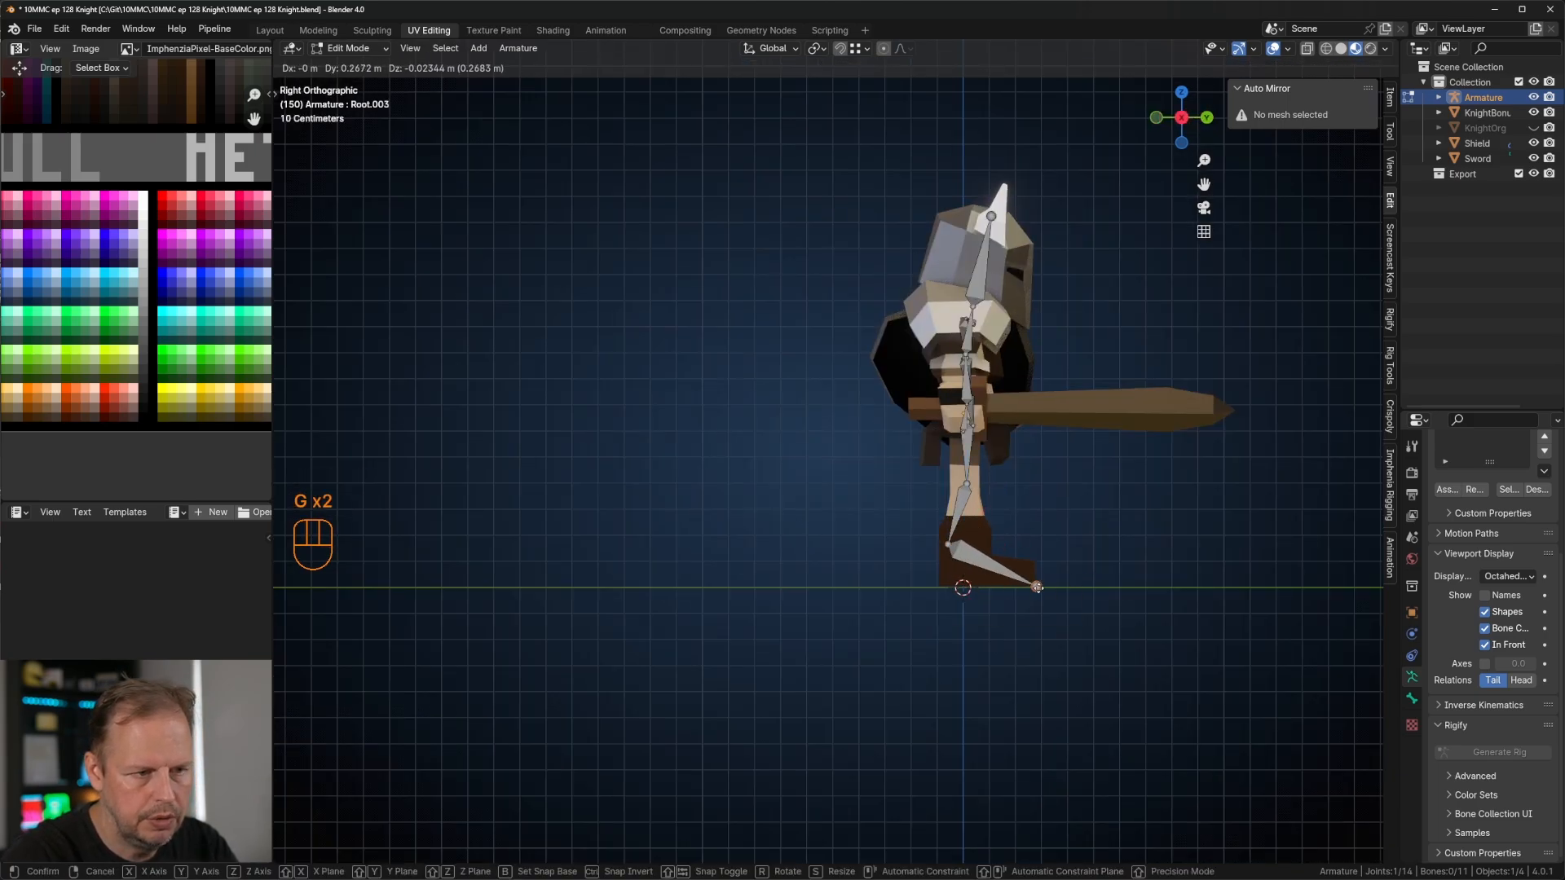
pyautogui.click(1032, 586)
pyautogui.click(947, 548)
pyautogui.press('g')
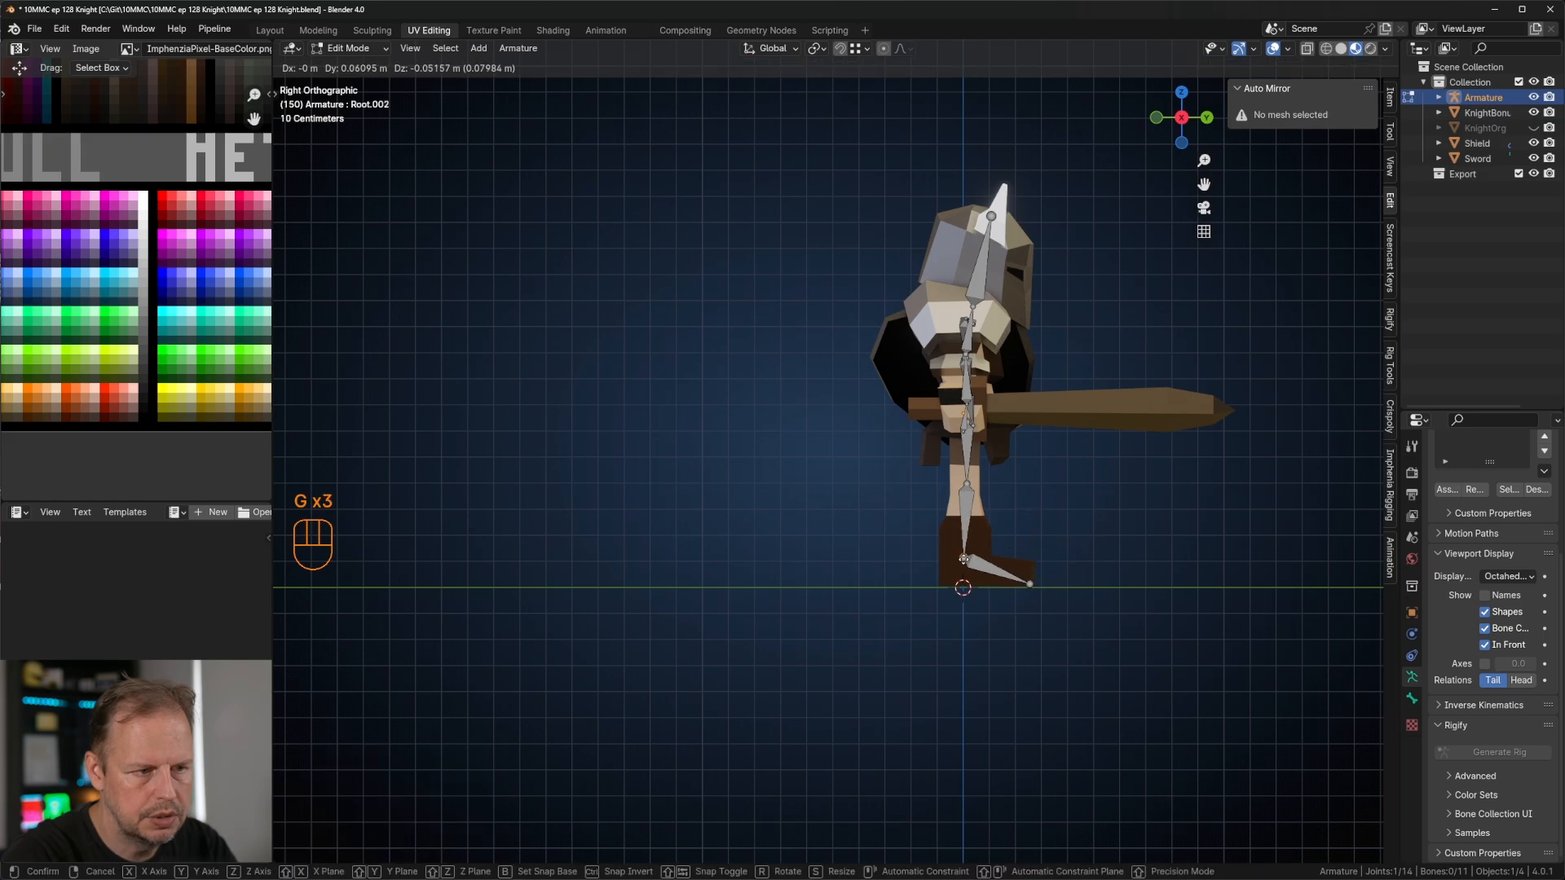
pyautogui.click(958, 558)
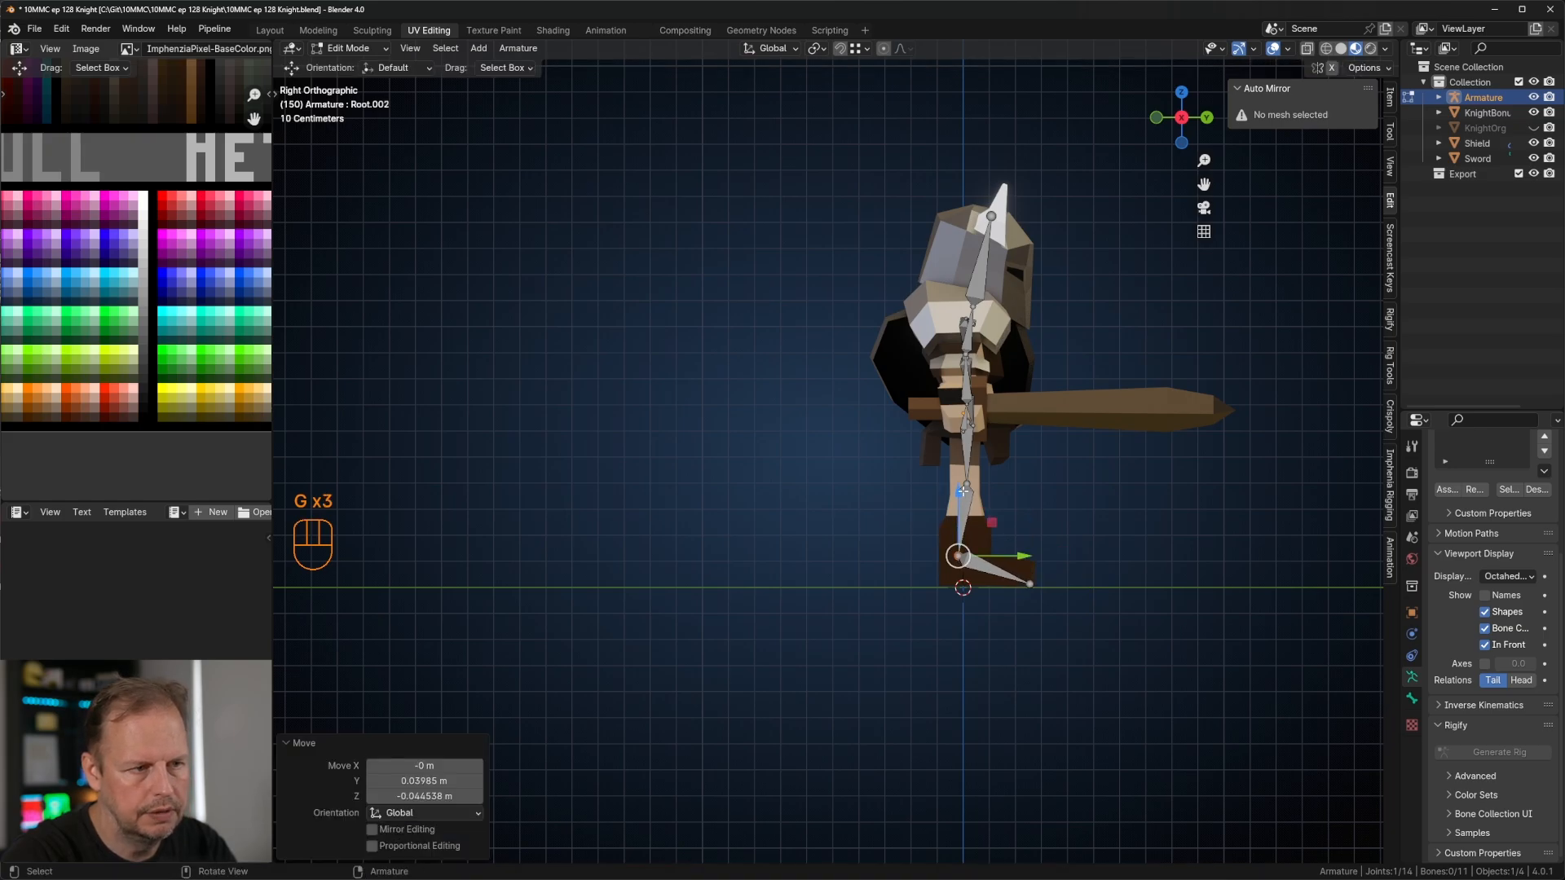
# Step: Move the knee joint about 0.014 m forward and 0.019 m down, and orbit to a perspective view of the leg bones
pyautogui.click(966, 489)
pyautogui.click(972, 488)
pyautogui.press('g')
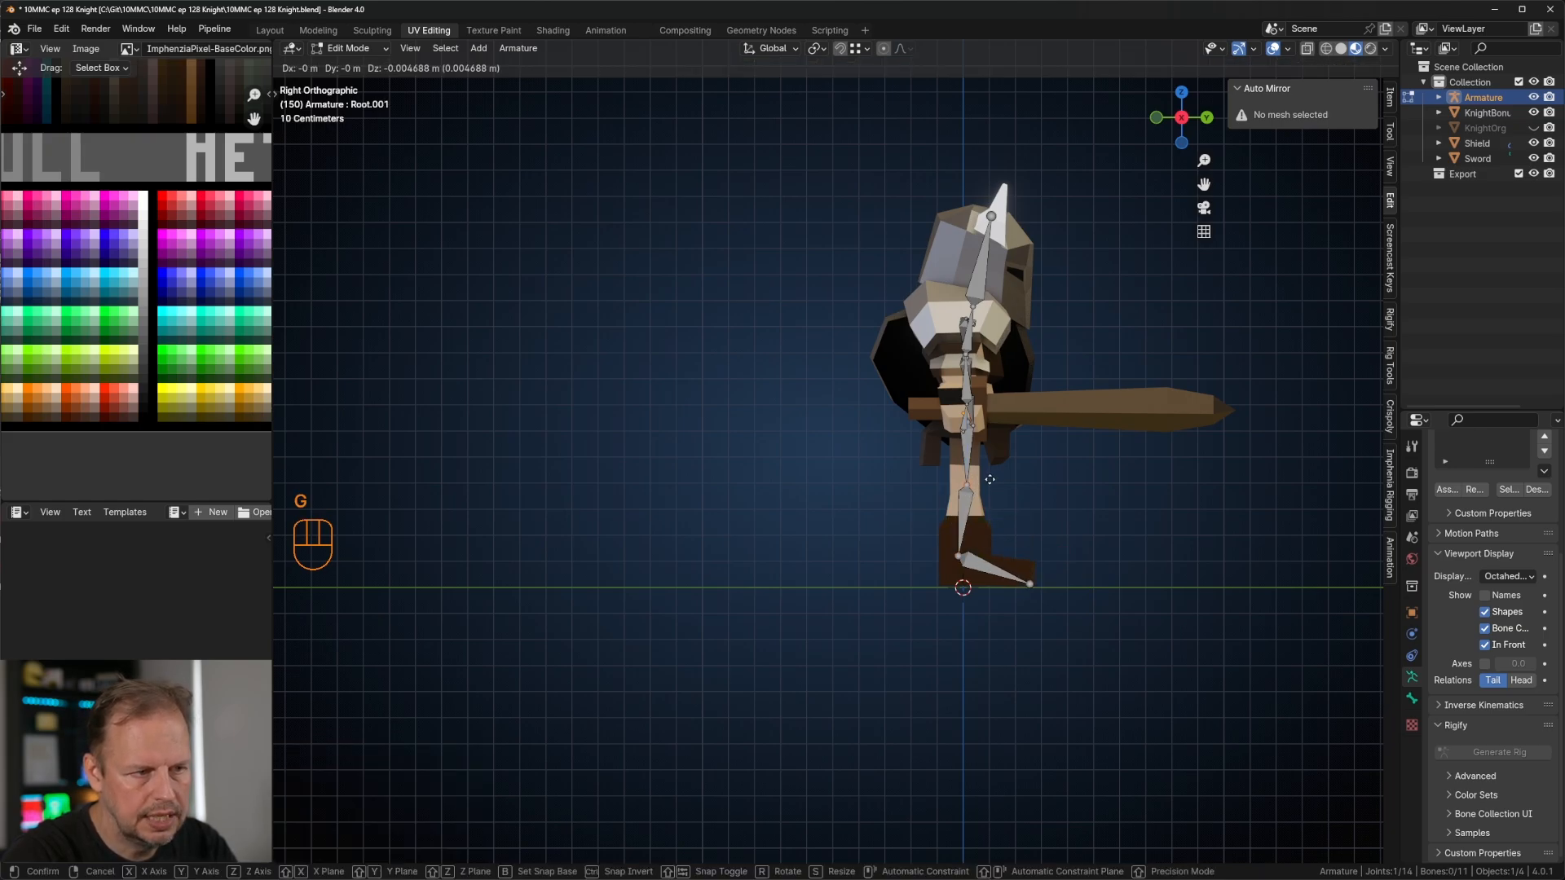
pyautogui.click(994, 482)
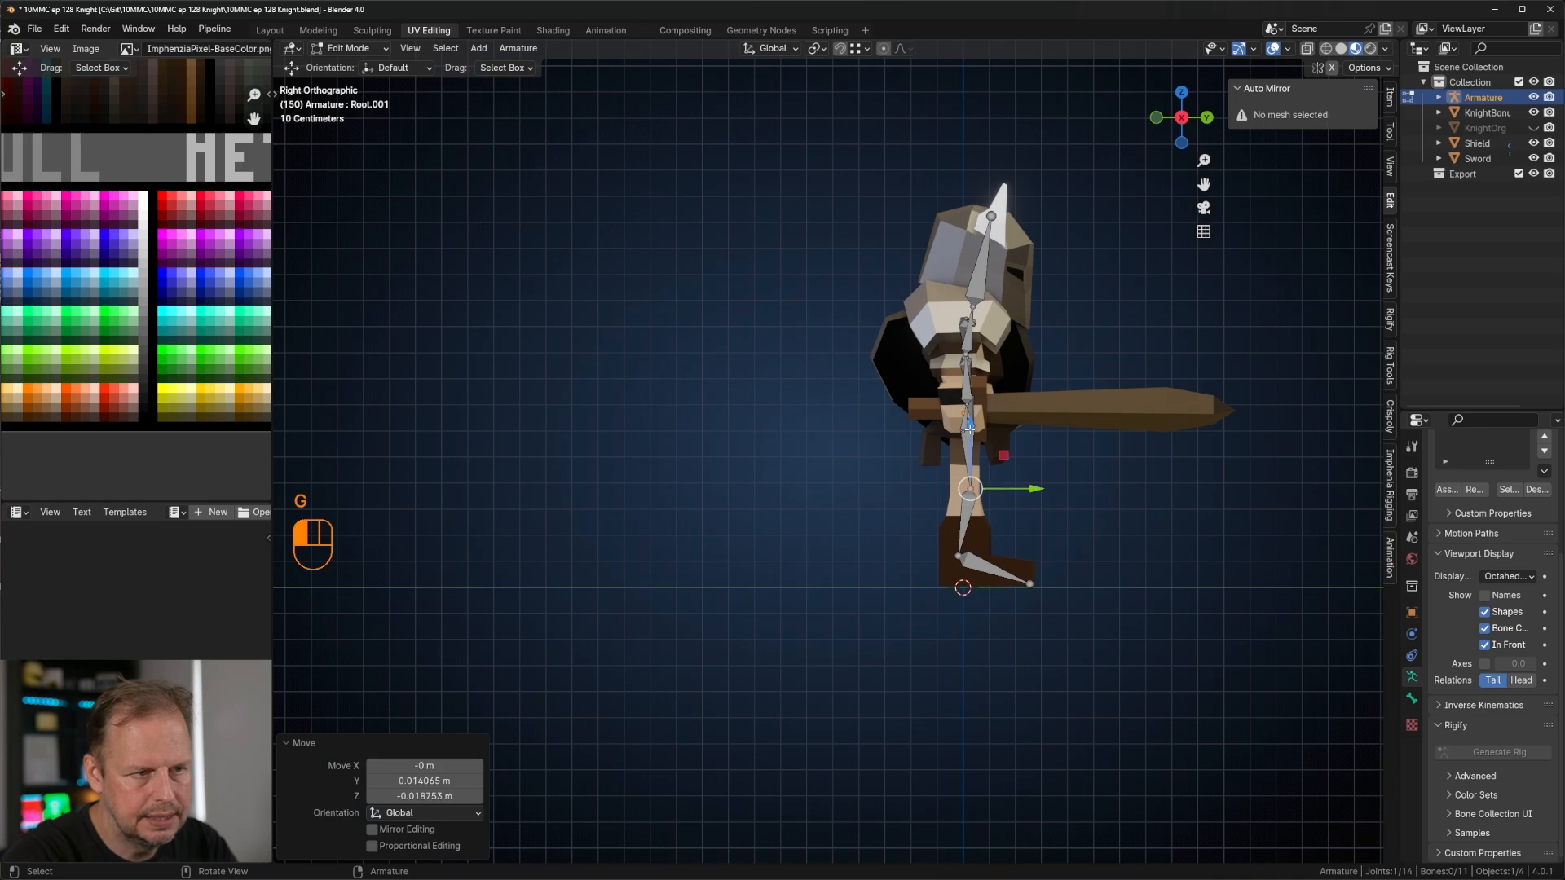
pyautogui.click(969, 428)
pyautogui.press('g')
pyautogui.rightClick(973, 430)
pyautogui.moveTo(1226, 457); pyautogui.dragTo(1075, 470, button='middle')
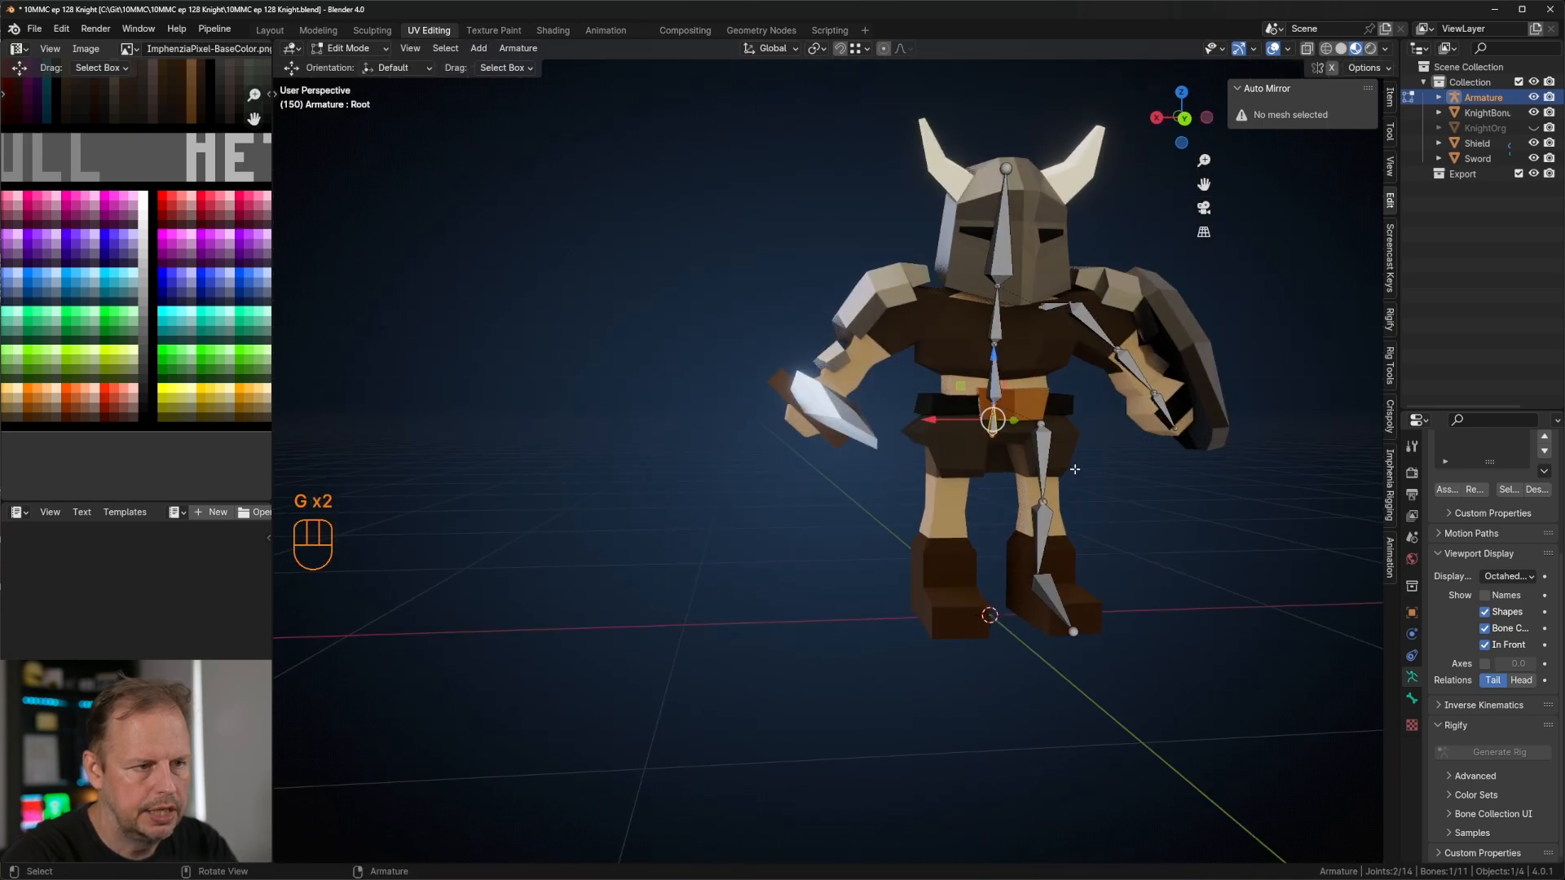
# Step: Switch from the armature to editing the KnightBonus mesh, with vertex selection in left orthographic view
pyautogui.press('Tab')
pyautogui.click(1049, 485)
pyautogui.press('Tab')
pyautogui.press('a')
pyautogui.press('KP_3')
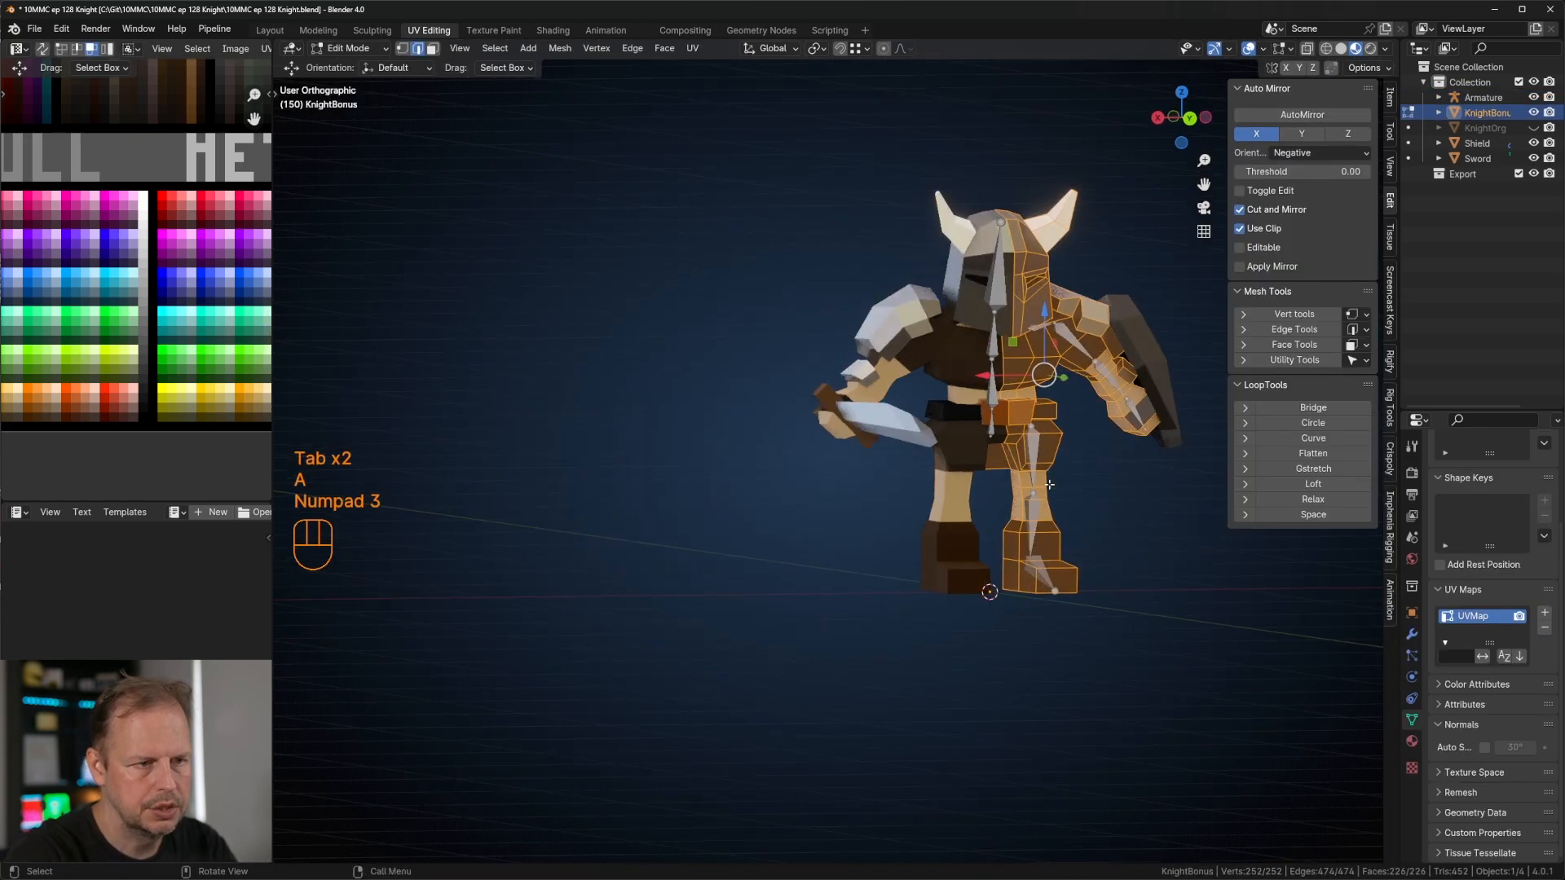
pyautogui.scroll(5, 1158, 493)
pyautogui.press('ctrl+KP_1')
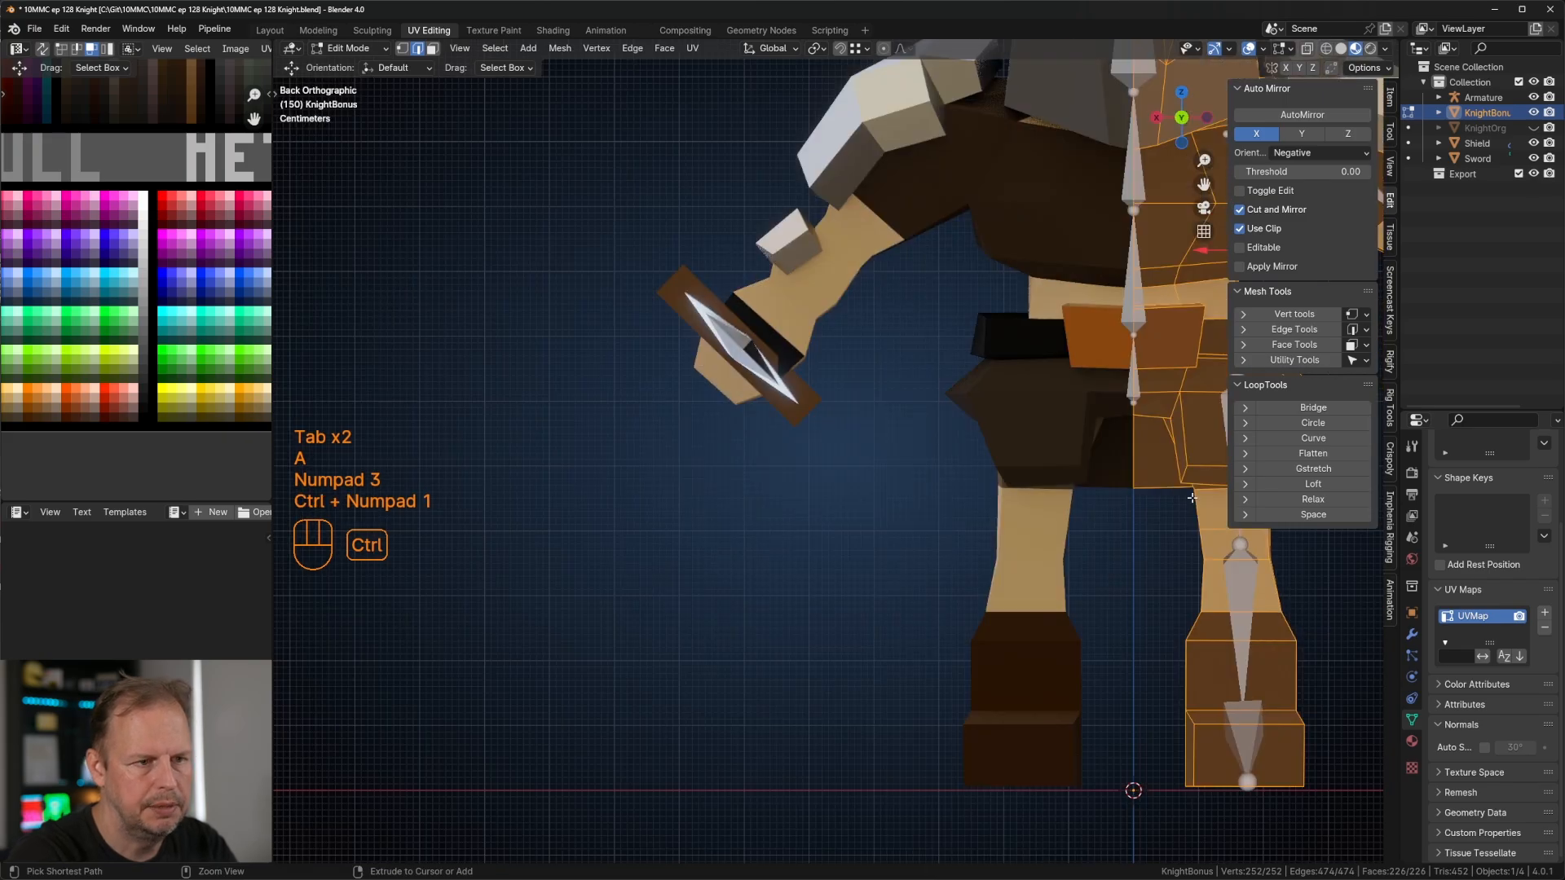
pyautogui.press('ctrl+KP_3')
pyautogui.press('1')
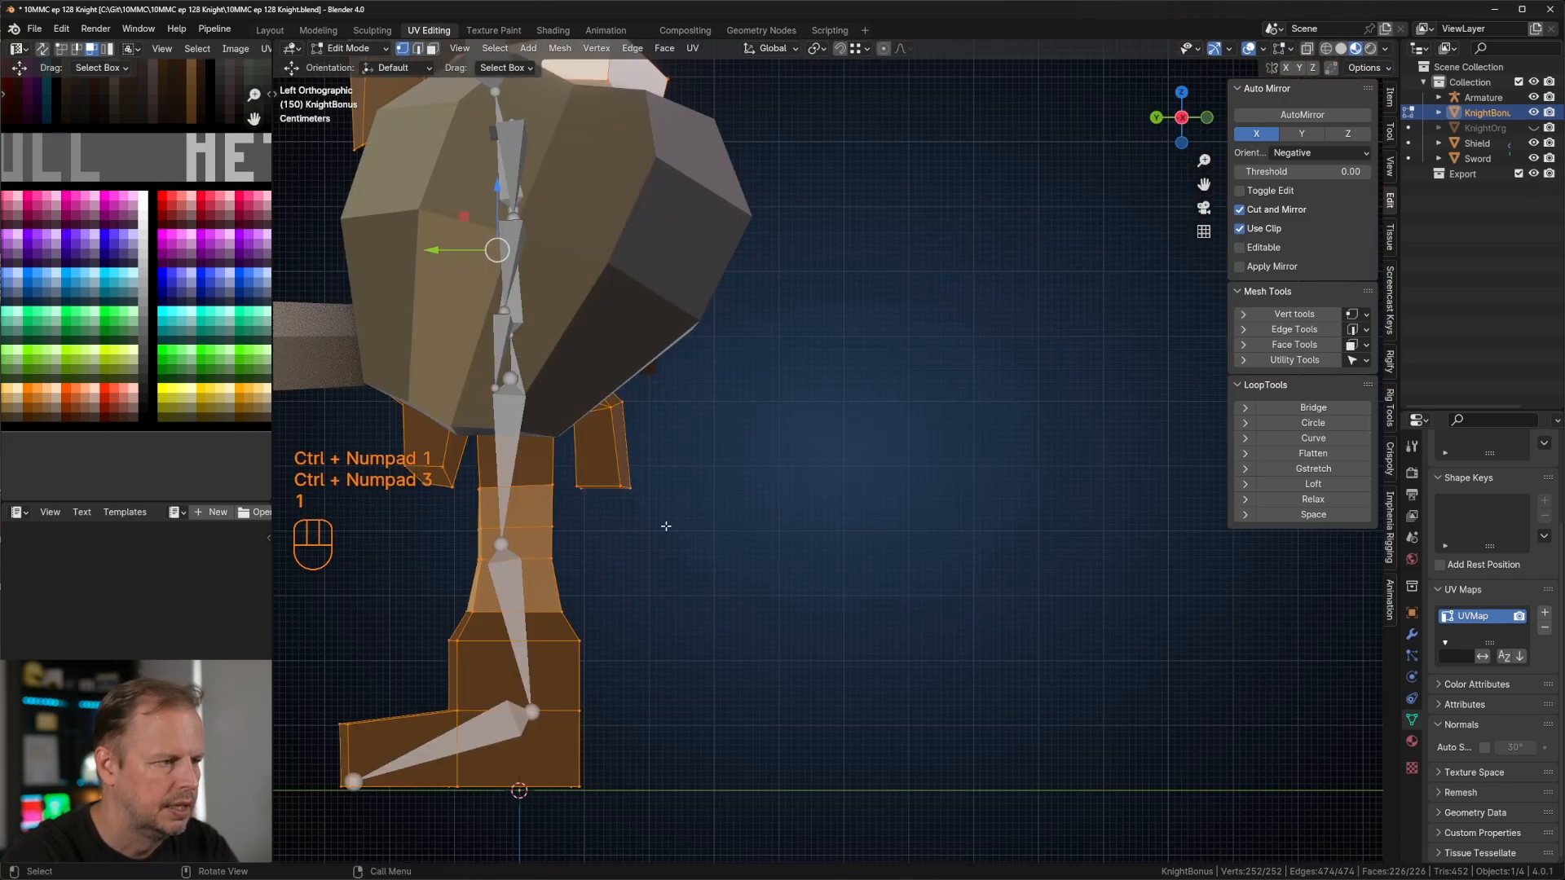
pyautogui.press('a')
pyautogui.press('a')
pyautogui.moveTo(441, 512); pyautogui.dragTo(529, 551)
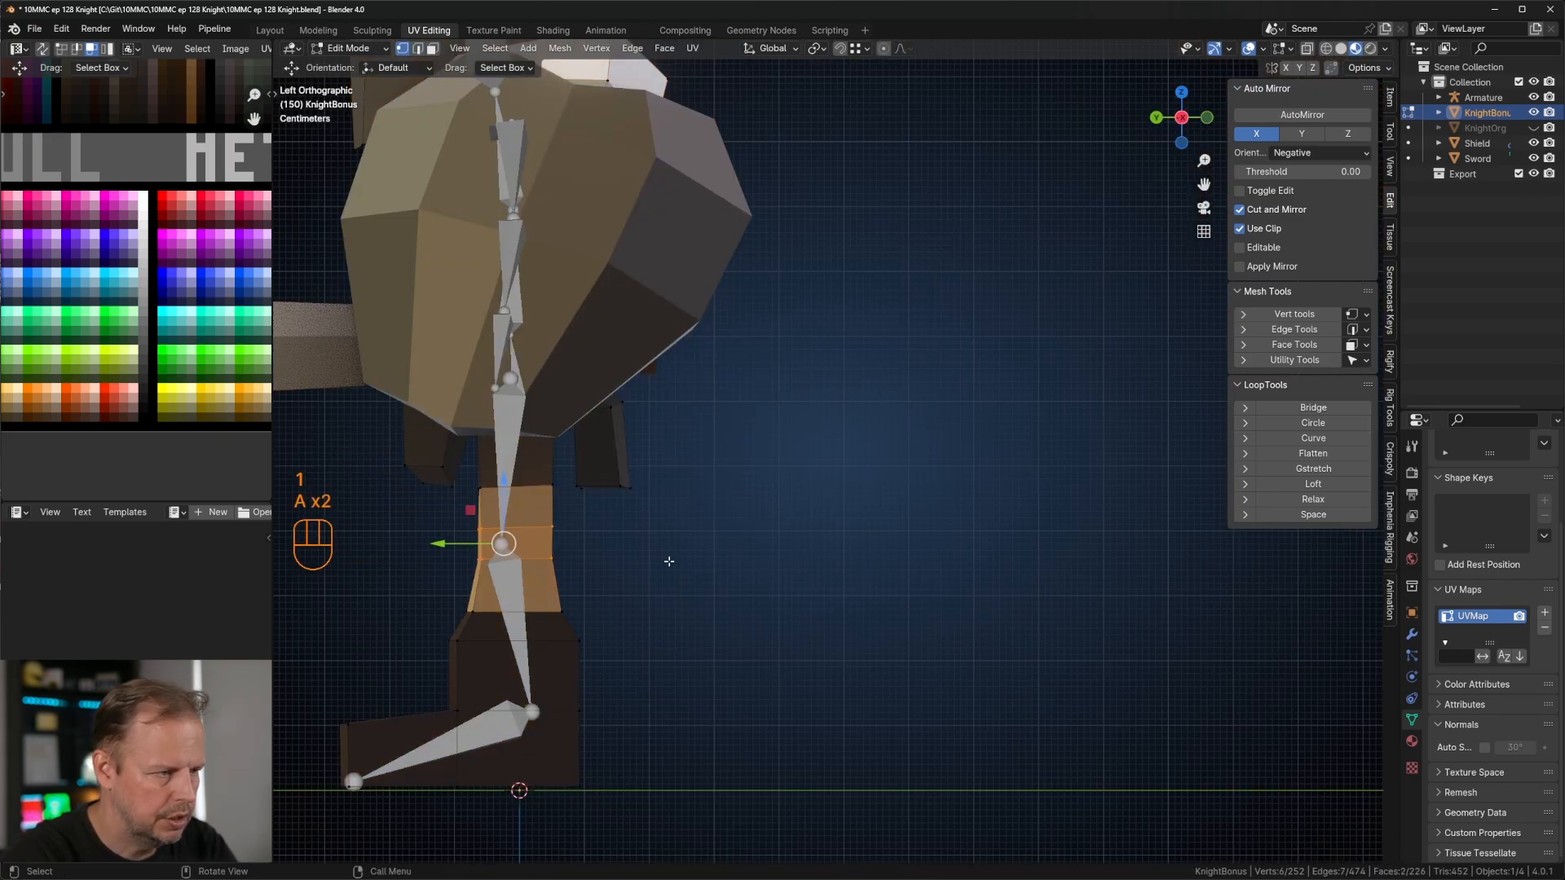
pyautogui.press('g')
pyautogui.rightClick(640, 559)
# Step: Turn on X-ray, box-select all the knee vertices of the leg and move them about 0.025 m forward along Y
pyautogui.hotkey('alt', 'z')
pyautogui.press('a')
pyautogui.press('a')
pyautogui.press('b')
pyautogui.moveTo(448, 517); pyautogui.dragTo(622, 566)
pyautogui.press('g')
pyautogui.click(606, 576)
pyautogui.scroll(-5, 644, 559)
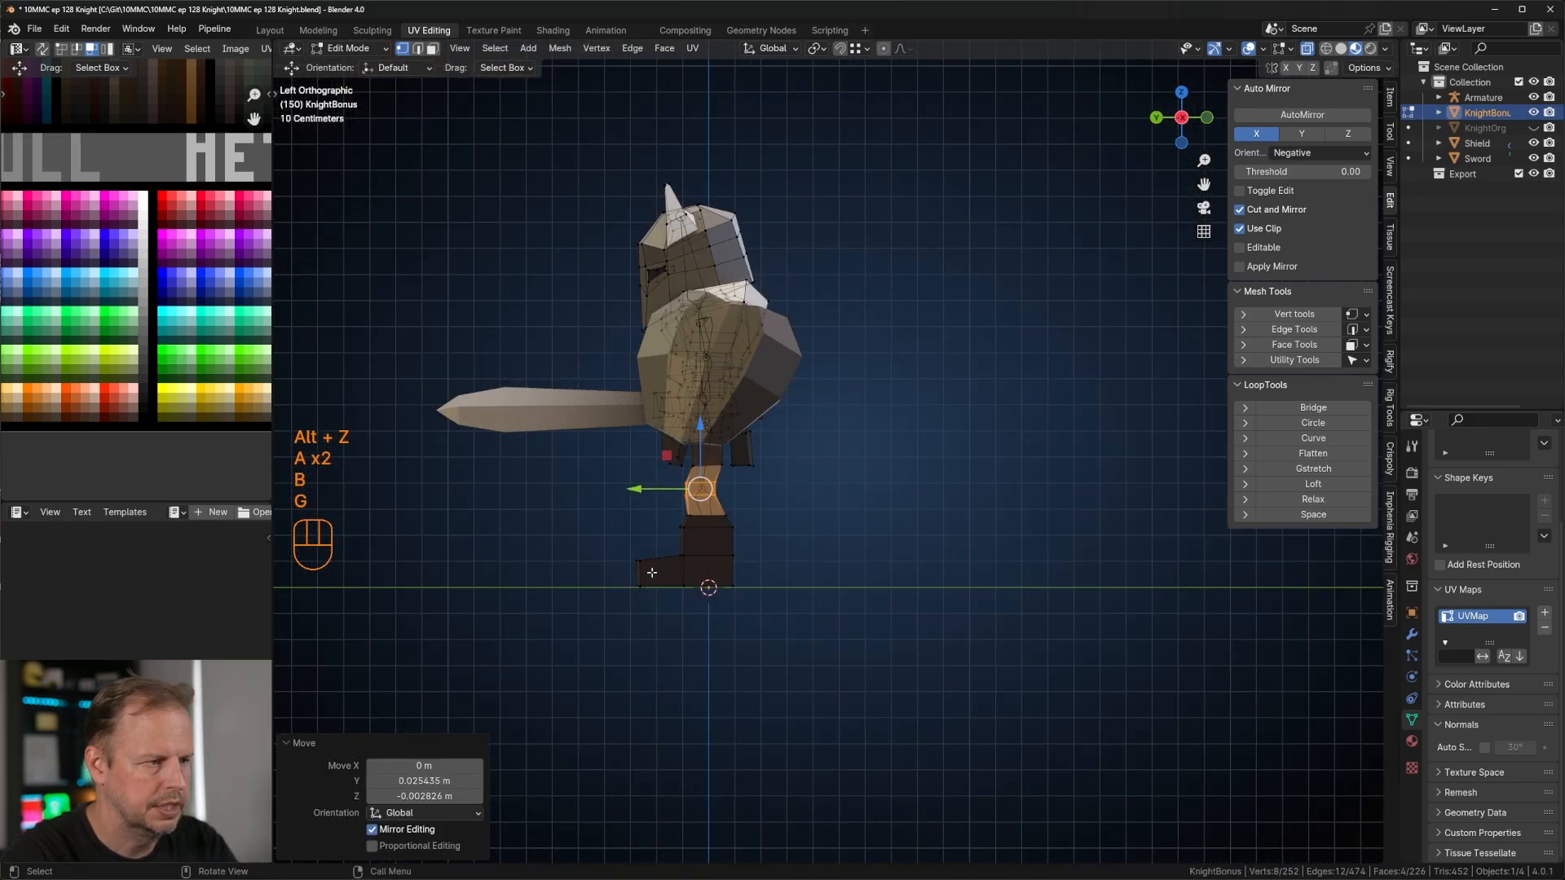
# Step: Leave mesh editing and hide the Shield and Sword objects
pyautogui.moveTo(746, 497); pyautogui.dragTo(938, 517, button='middle')
pyautogui.press('KP_7')
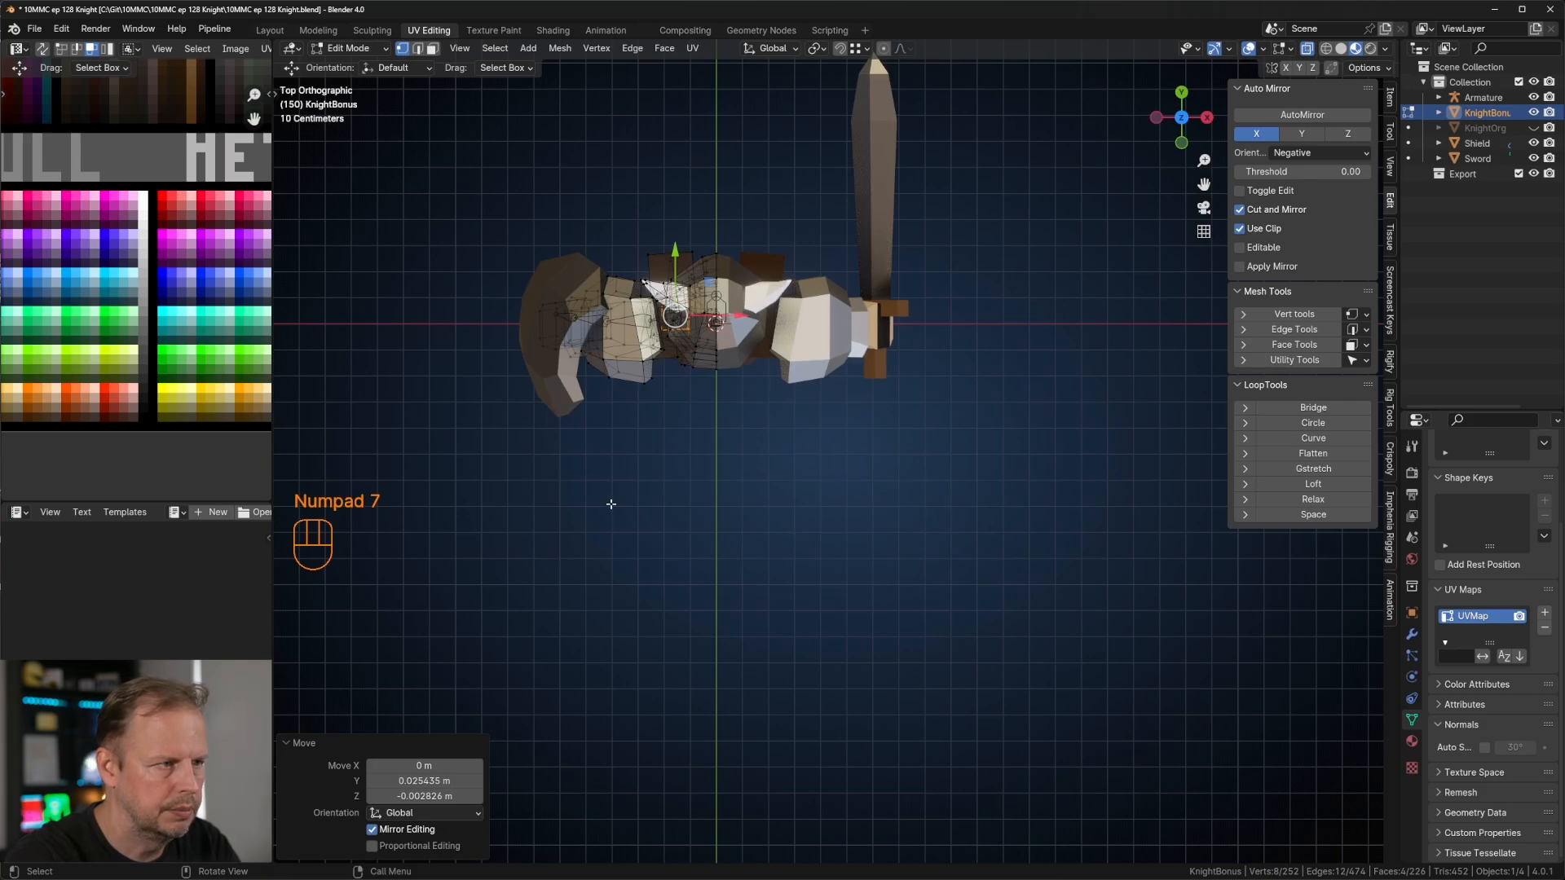
pyautogui.press('Tab')
pyautogui.moveTo(611, 504); pyautogui.dragTo(778, 594, button='middle')
pyautogui.press('h')
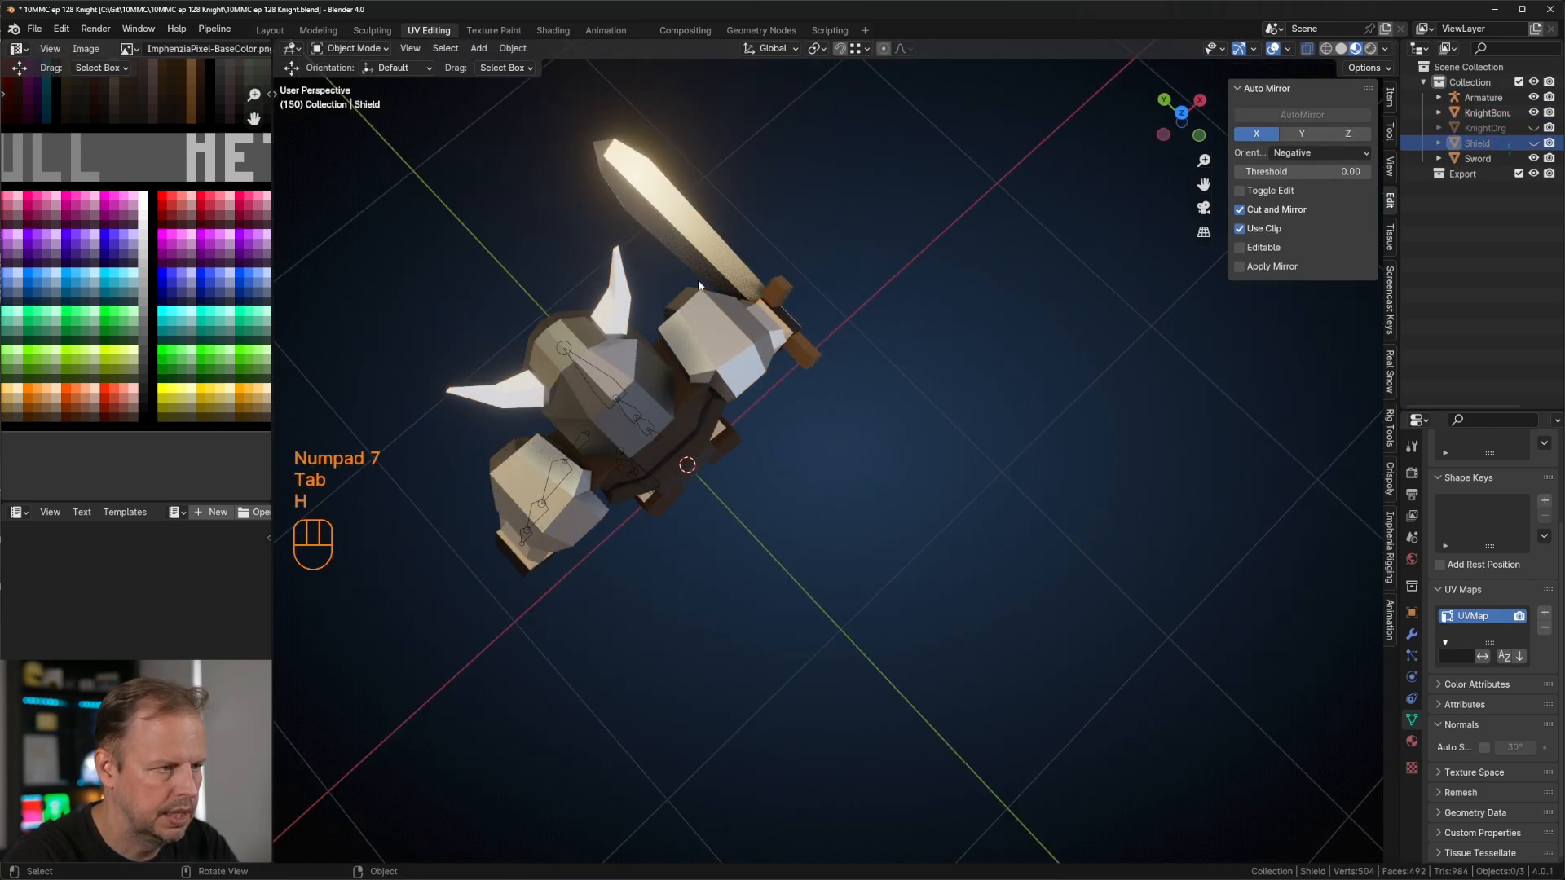
pyautogui.click(715, 256)
pyautogui.press('h')
pyautogui.press('KP_7')
pyautogui.press('ctrl+KP_1')
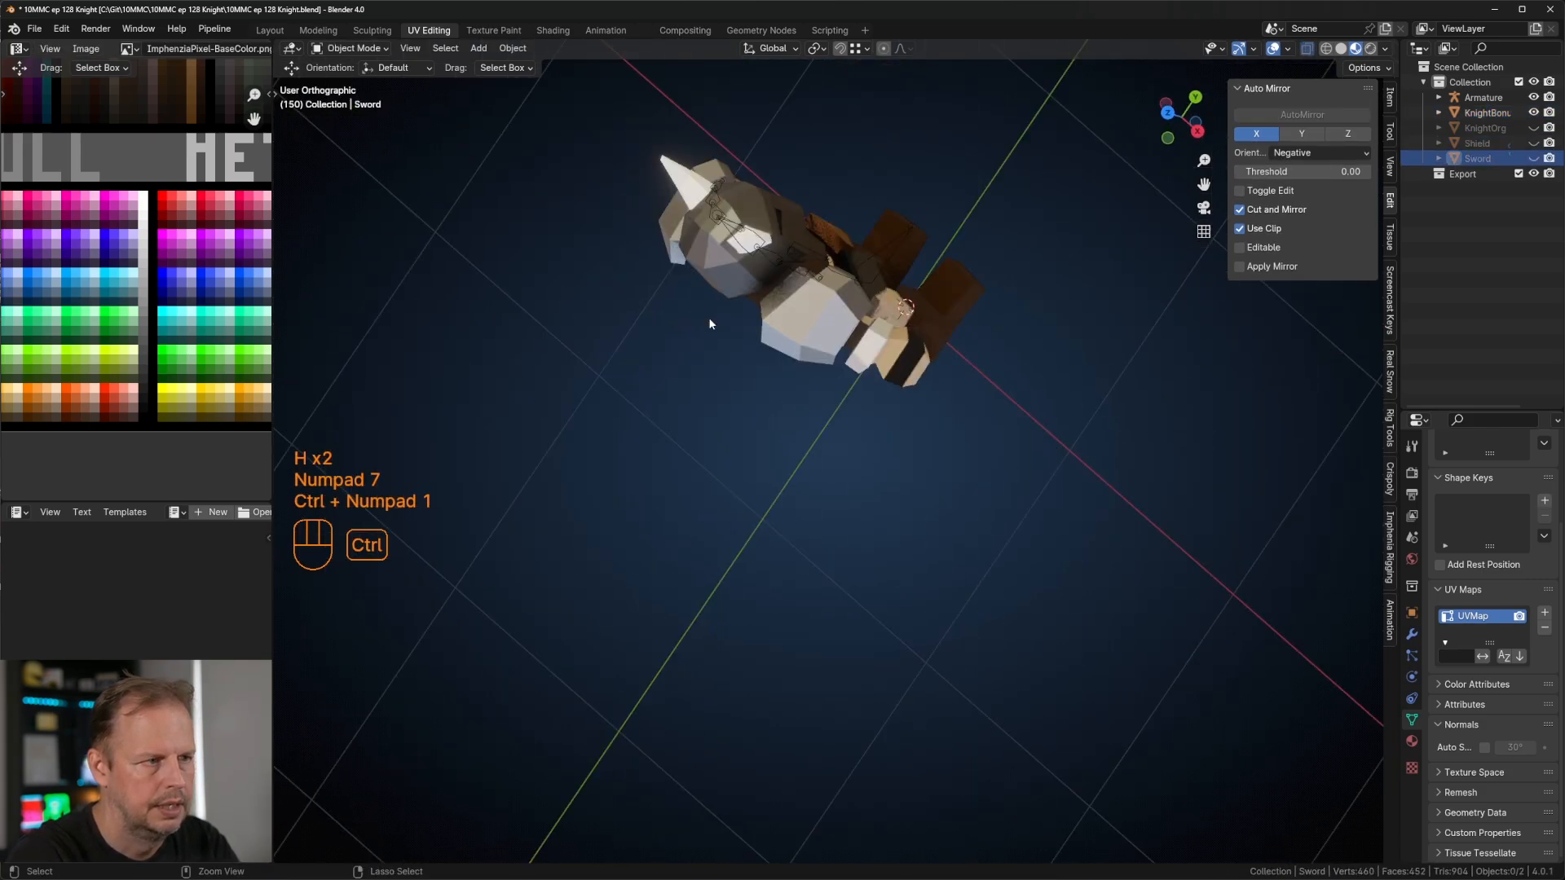
# Step: Switch to editing the KnightBonus mesh in face selection mode and select one face at the end of the hand
pyautogui.press('Tab')
pyautogui.press('Tab')
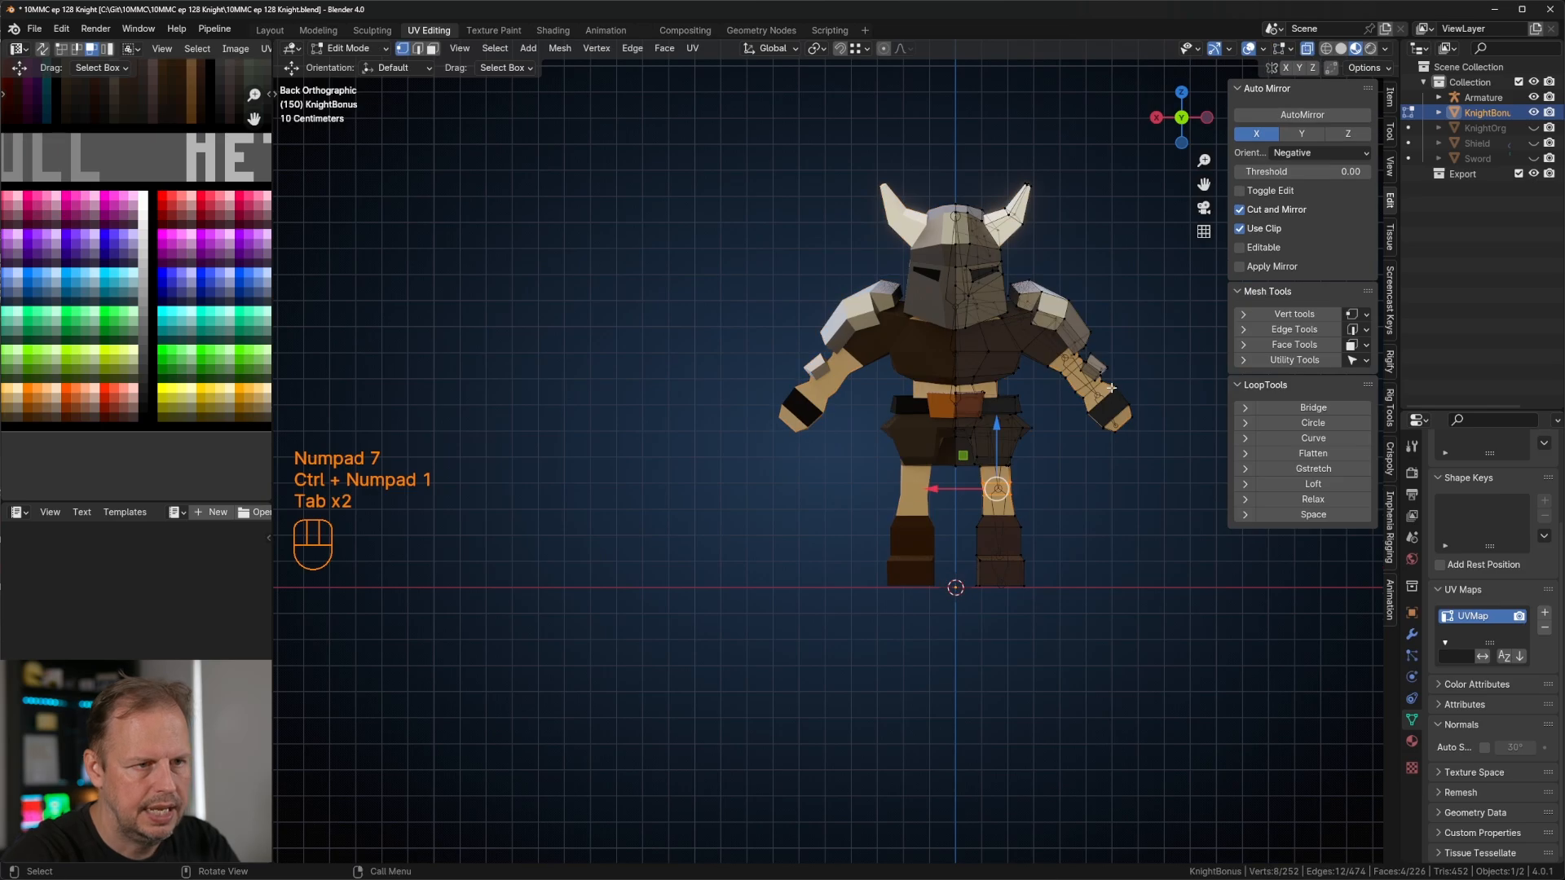
pyautogui.press('KP_1')
pyautogui.press('KP_7')
pyautogui.moveTo(1111, 387); pyautogui.dragTo(815, 424, button='middle')
pyautogui.press('3')
pyautogui.press('3')
pyautogui.click(802, 430)
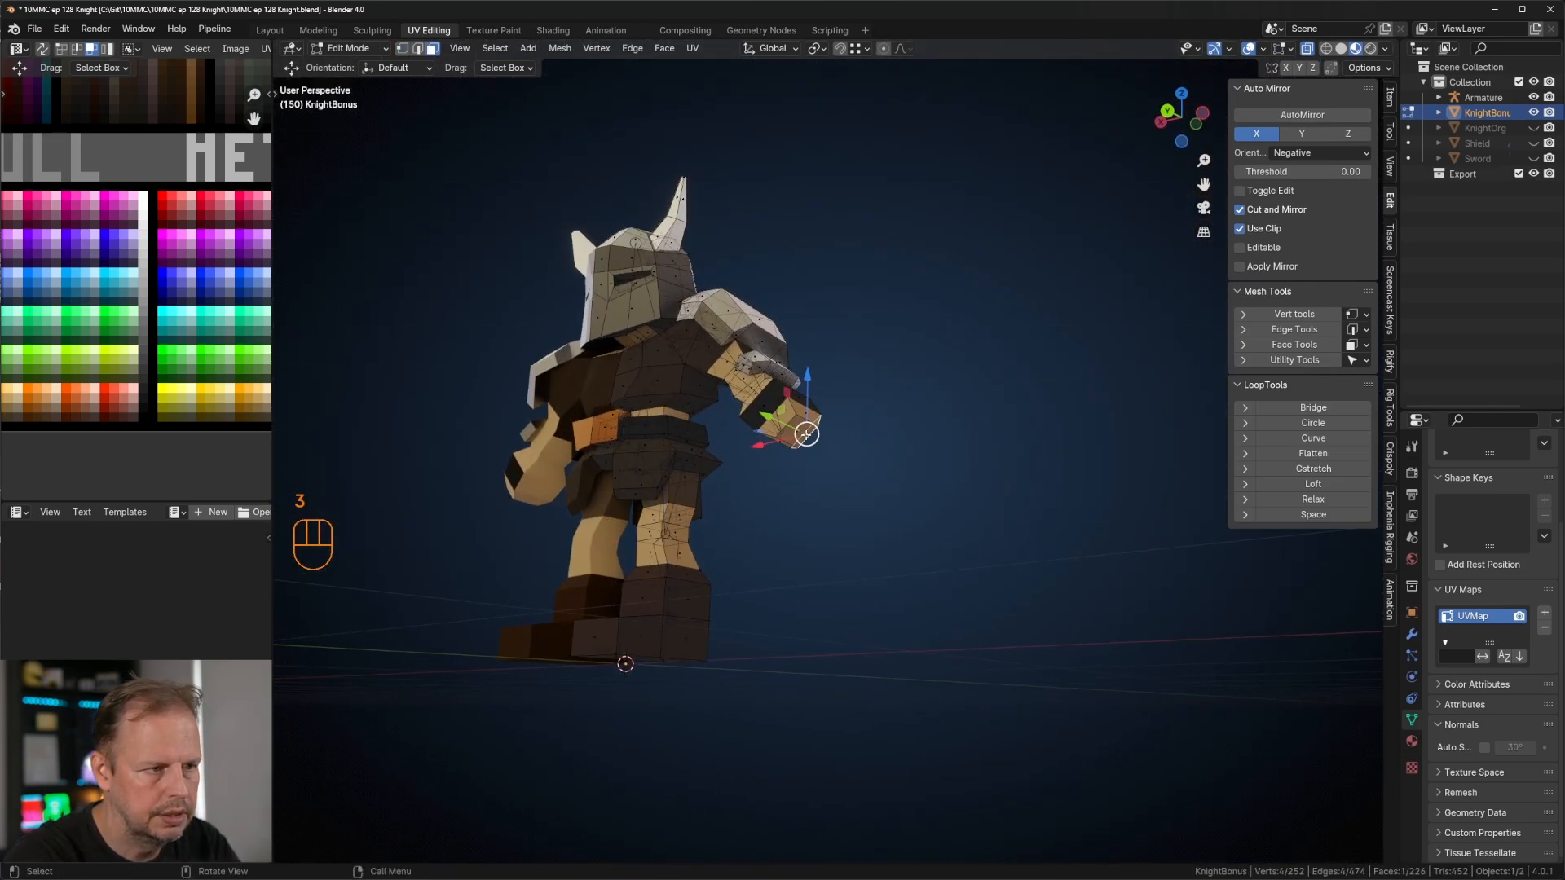
# Step: Grow the face selection from the hand up the arm seven times, and shrink it back by one step
pyautogui.press('ctrl+KP_Add')
pyautogui.press('ctrl+KP_Add')
pyautogui.press('ctrl+KP_Add')
pyautogui.press('ctrl+KP_Add')
pyautogui.press('ctrl+KP_Add')
pyautogui.press('ctrl+KP_Add')
pyautogui.press('ctrl+KP_Add')
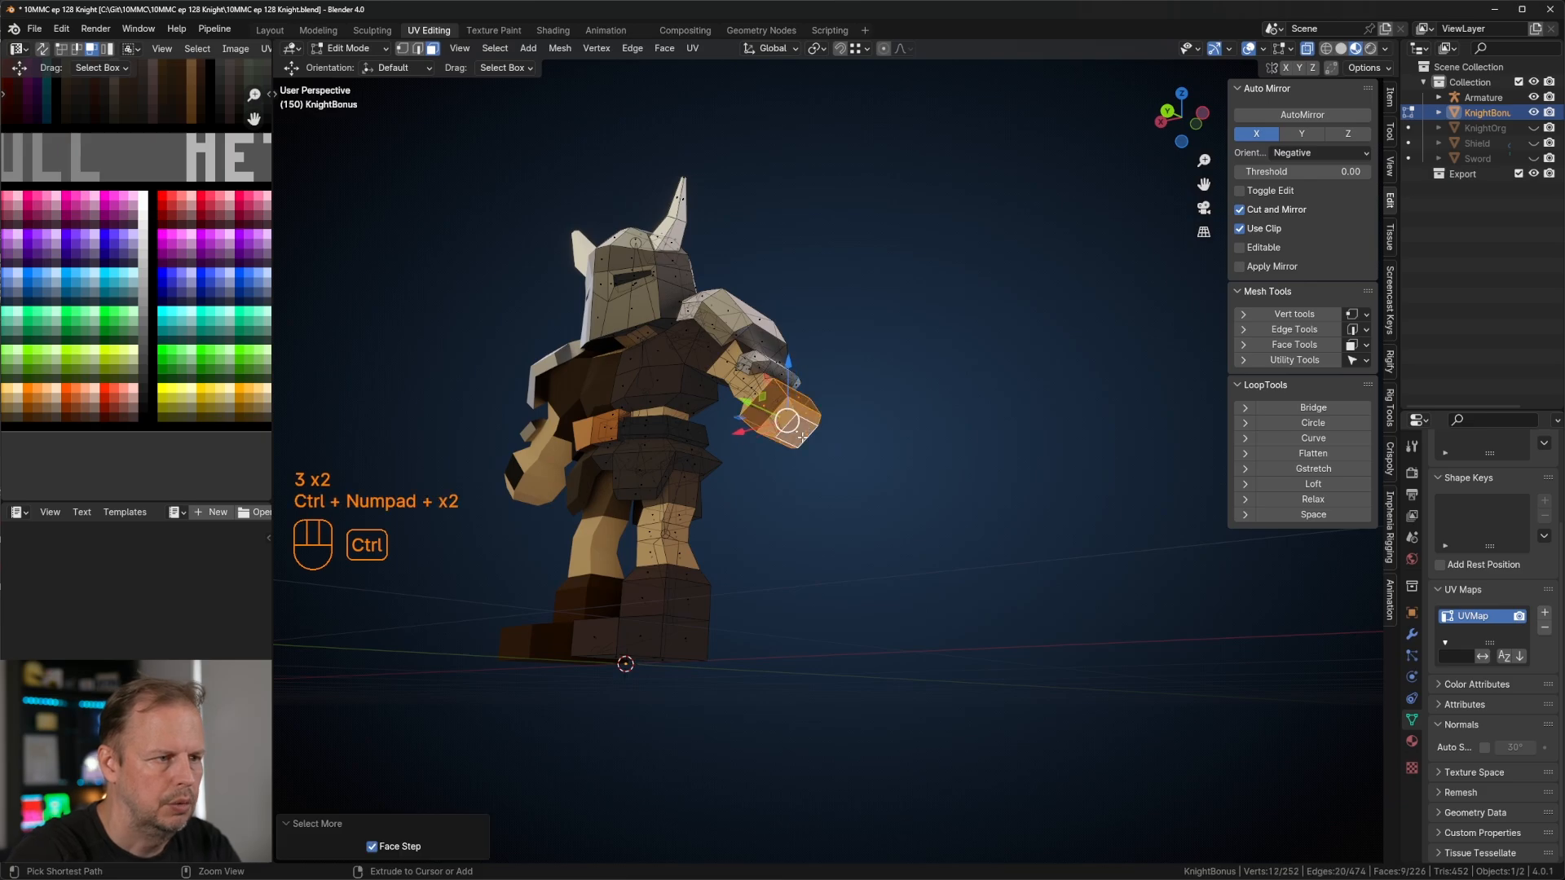
pyautogui.press('ctrl+KP_Subtract')
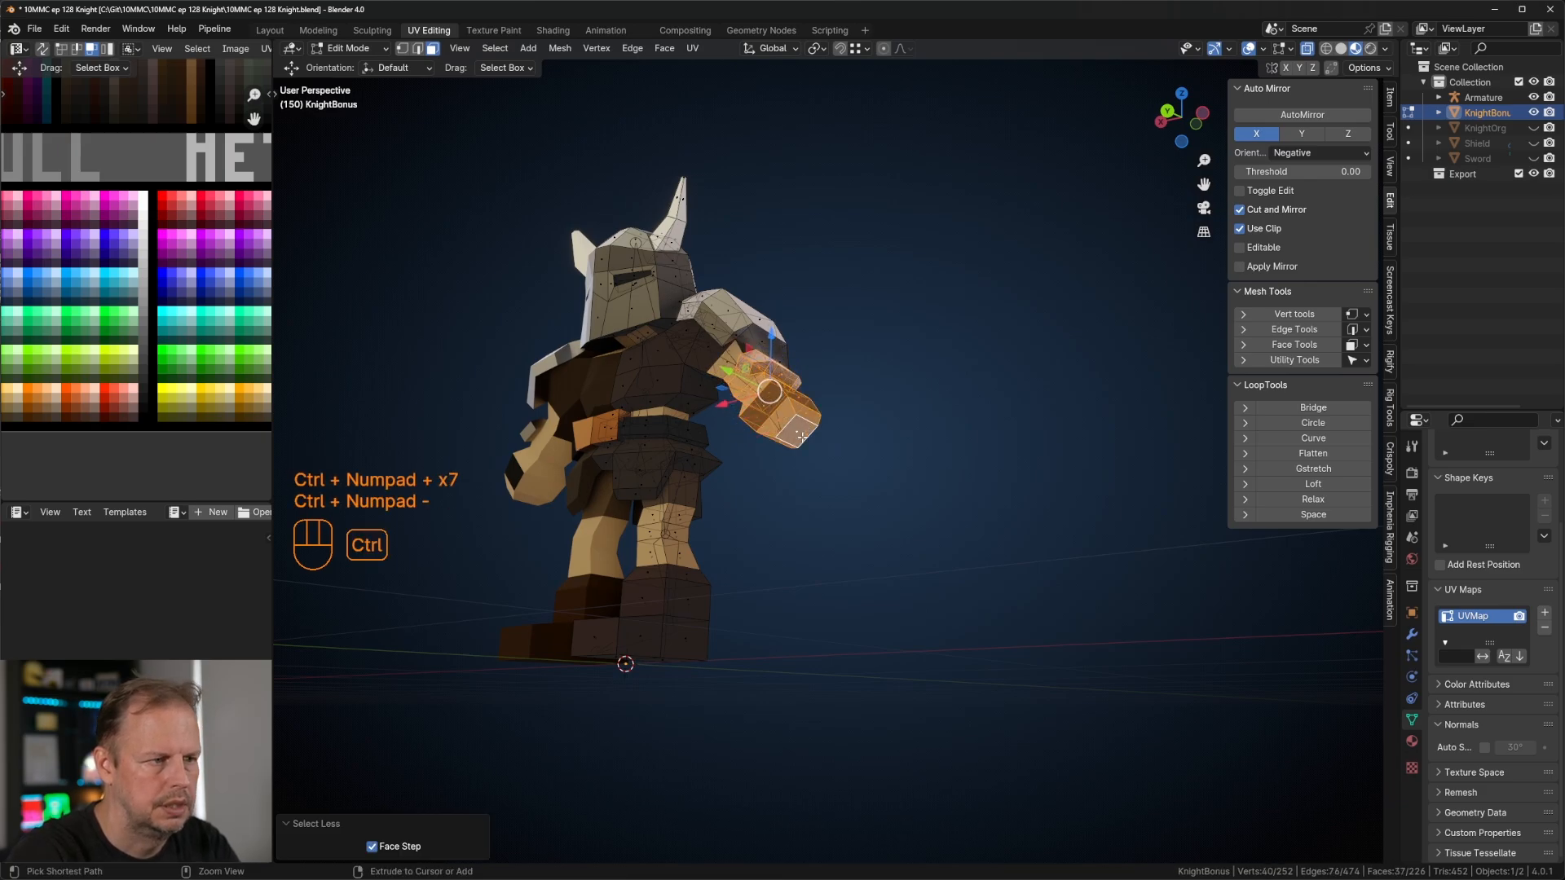
# Step: Rotate and move the selected arm faces slightly in top view, deselect them and leave mesh editing
pyautogui.press('KP_7')
pyautogui.press('r')
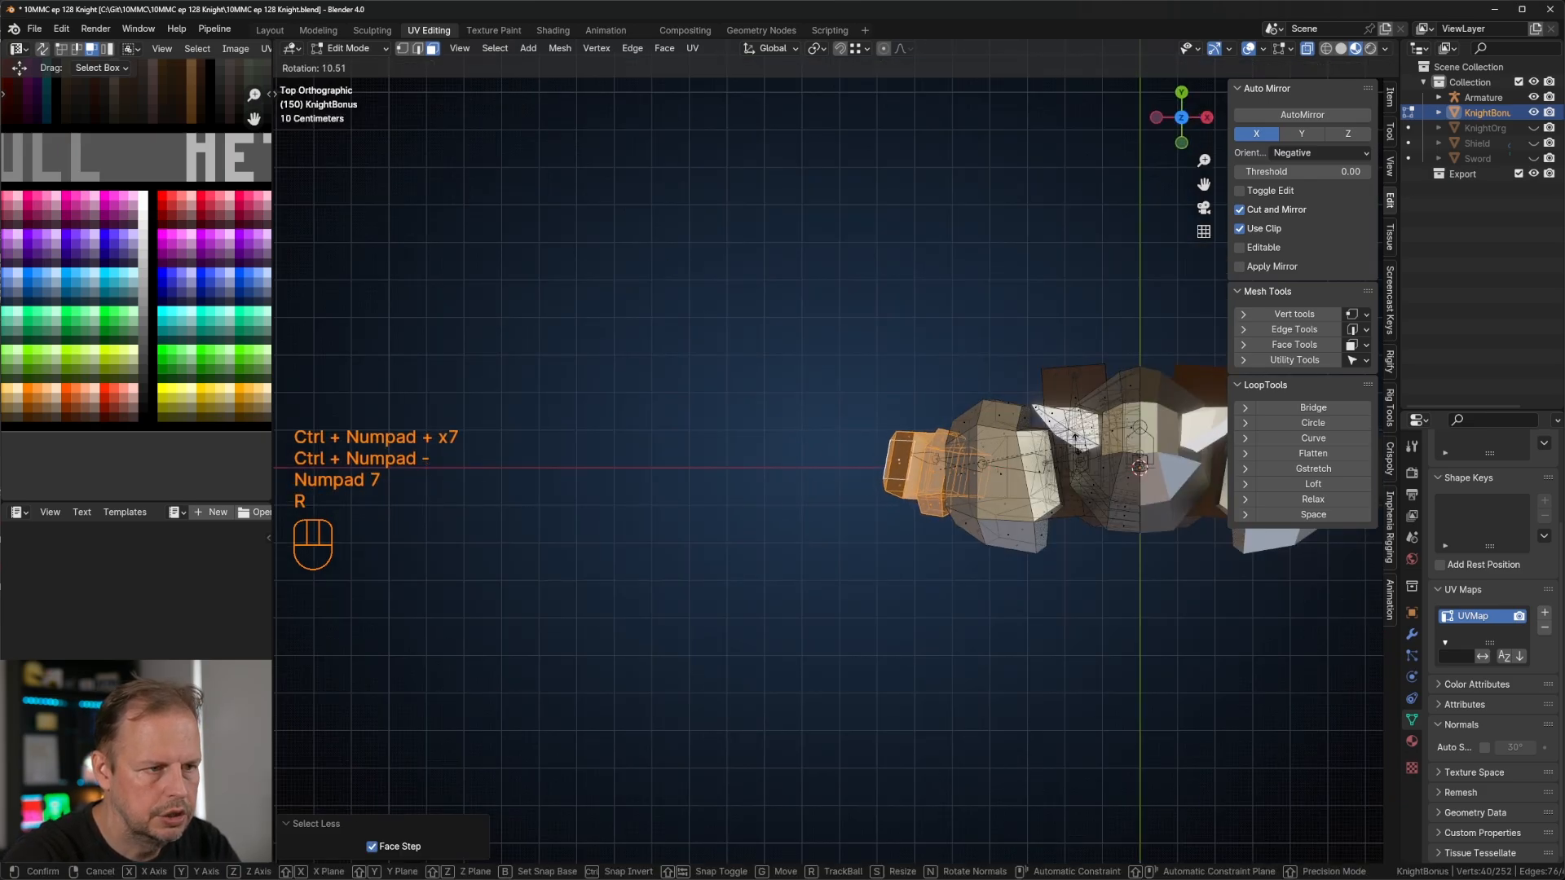
pyautogui.press('g')
pyautogui.click(871, 433)
pyautogui.moveTo(869, 434); pyautogui.dragTo(1082, 255, button='middle')
pyautogui.keyDown('shift'); pyautogui.moveTo(876, 326); pyautogui.dragTo(932, 468, button='middle'); pyautogui.keyUp('shift')
pyautogui.click(932, 489)
pyautogui.scroll(-5, 931, 489)
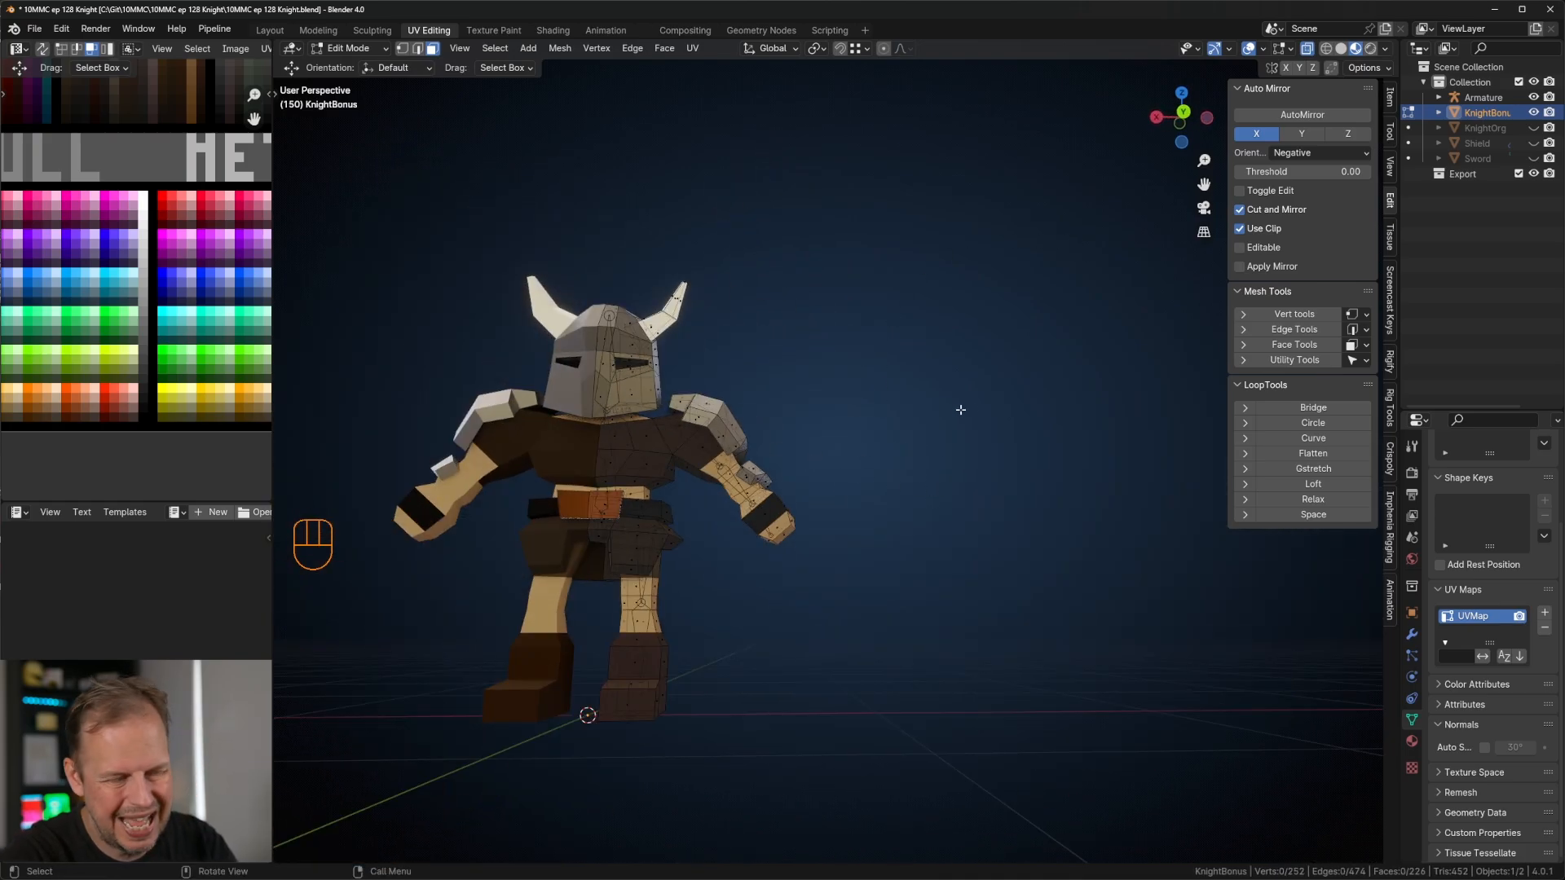
pyautogui.moveTo(960, 408); pyautogui.dragTo(852, 424, button='middle')
pyautogui.scroll(5, 852, 424)
pyautogui.press('Tab')
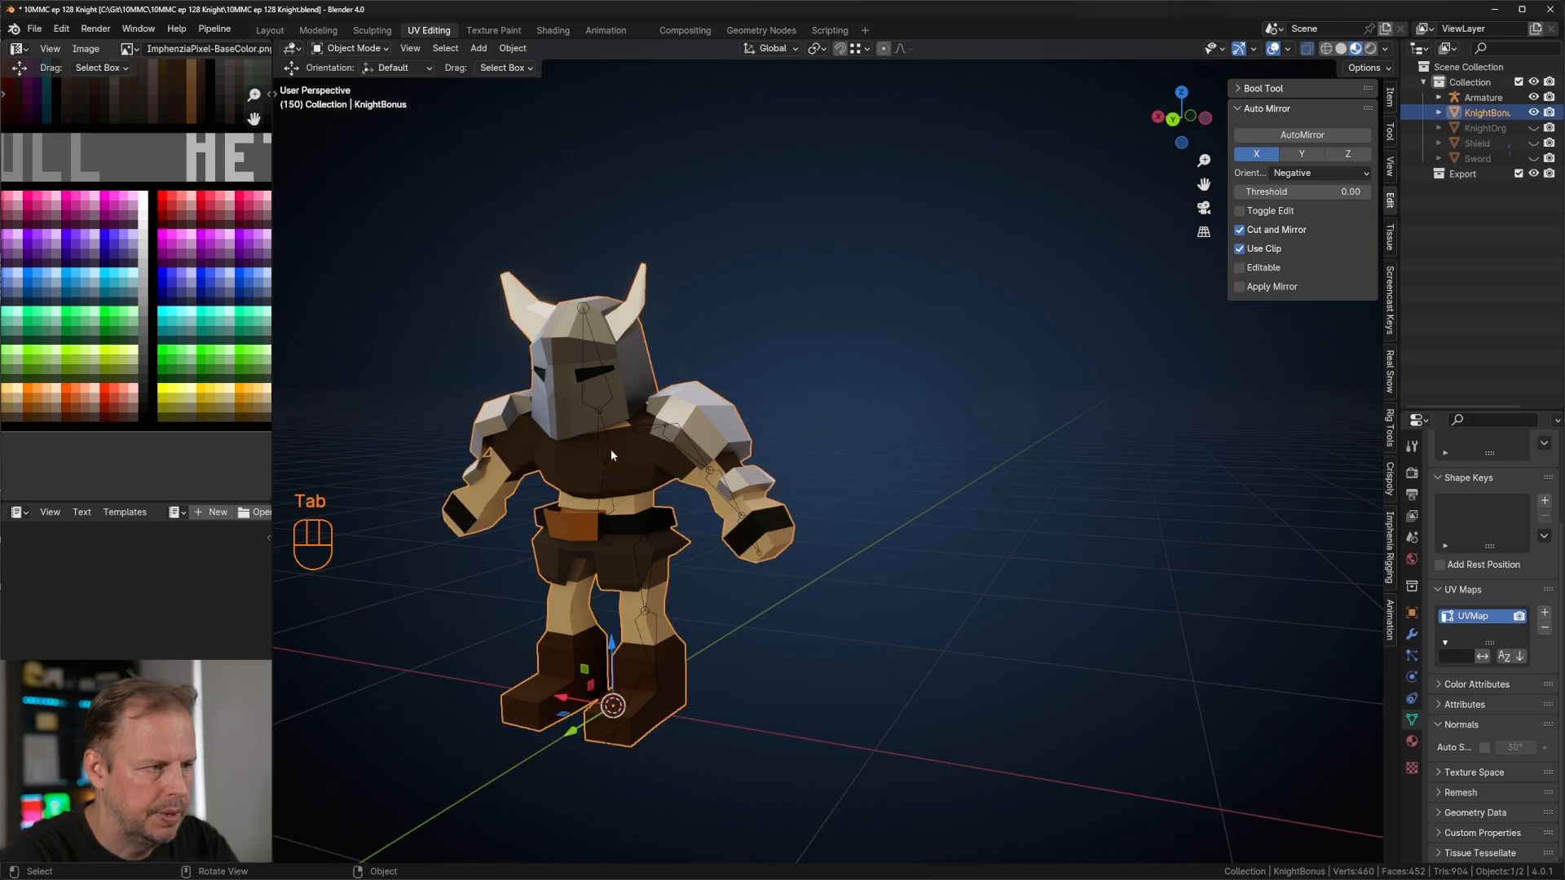
# Step: Select the armature through its thigh bone, enter its Edit Mode and rename that bone UpperLeg.L
pyautogui.click(644, 538)
pyautogui.hotkey('ctrl', 'Tab')
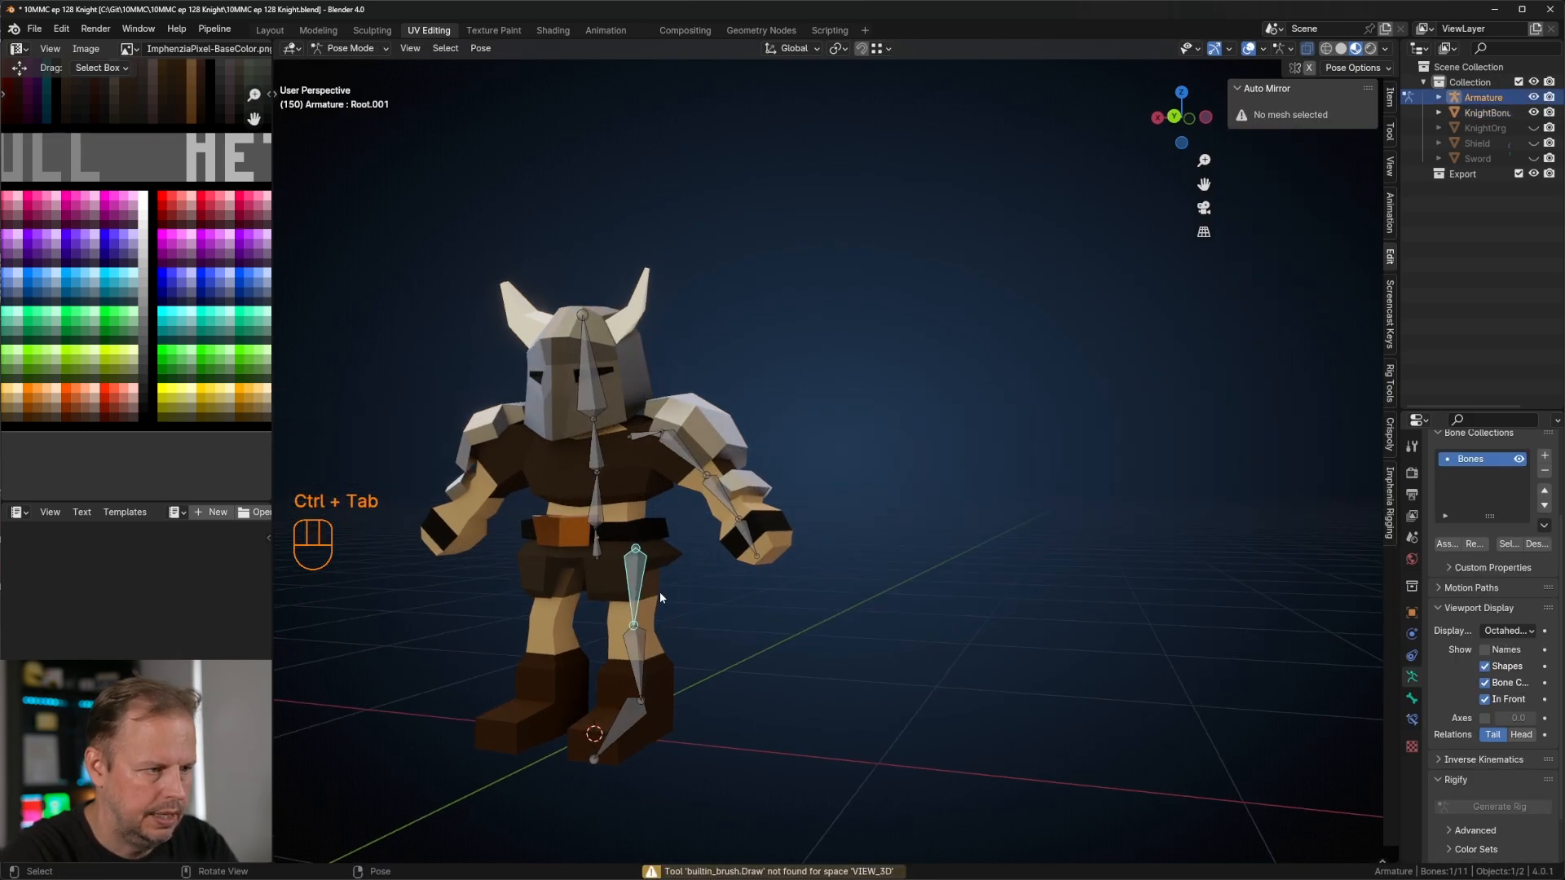
pyautogui.hotkey('ctrl', 'Tab')
pyautogui.press('Tab')
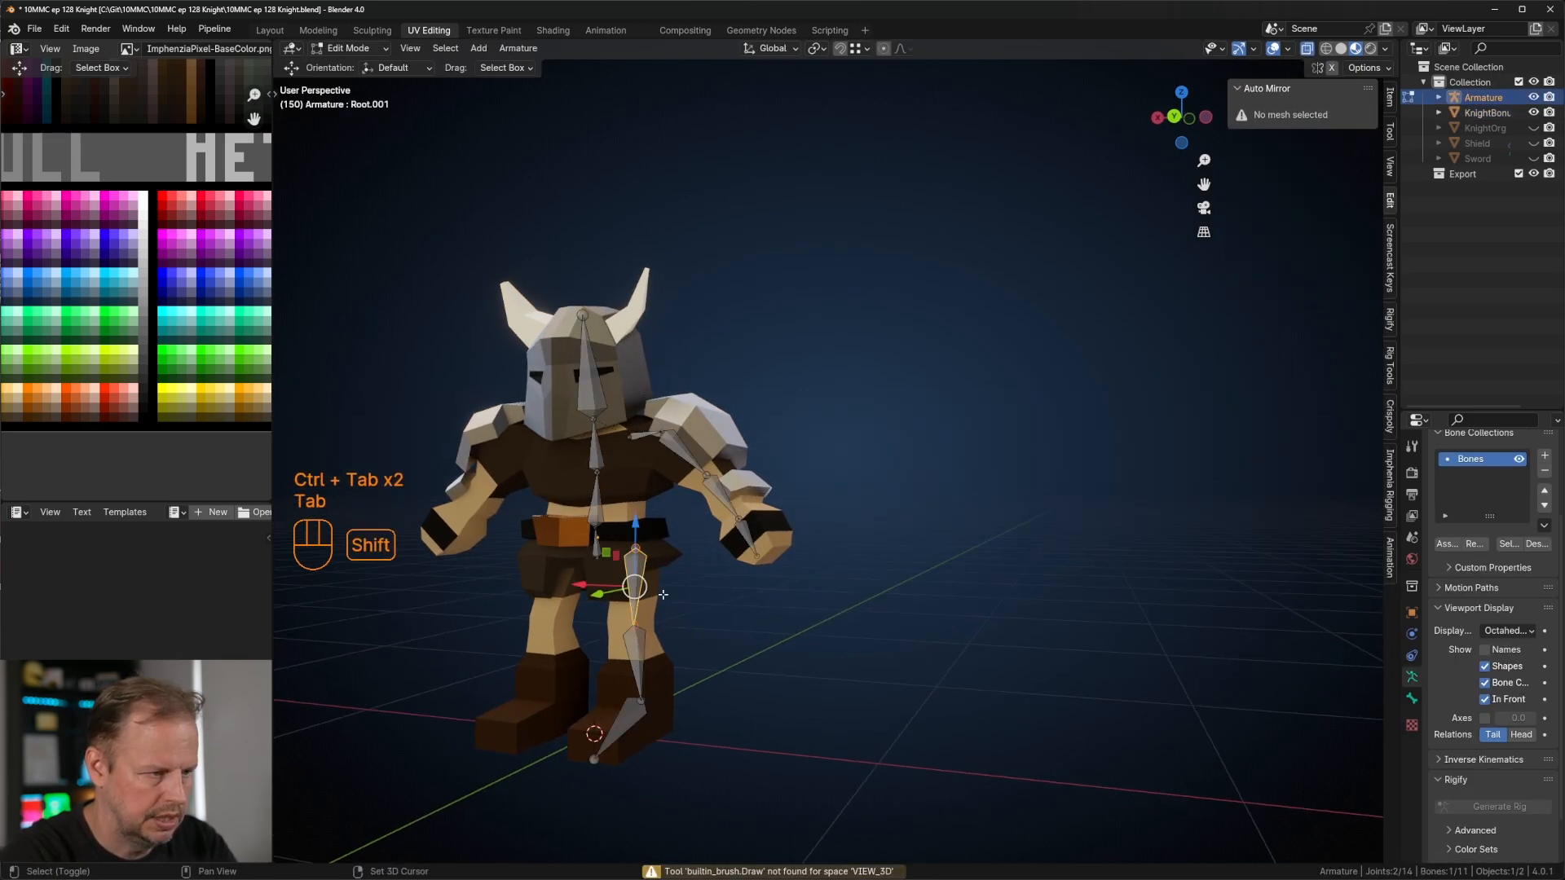
pyautogui.moveTo(634, 608); pyautogui.dragTo(710, 520, button='middle')
pyautogui.press('F2')
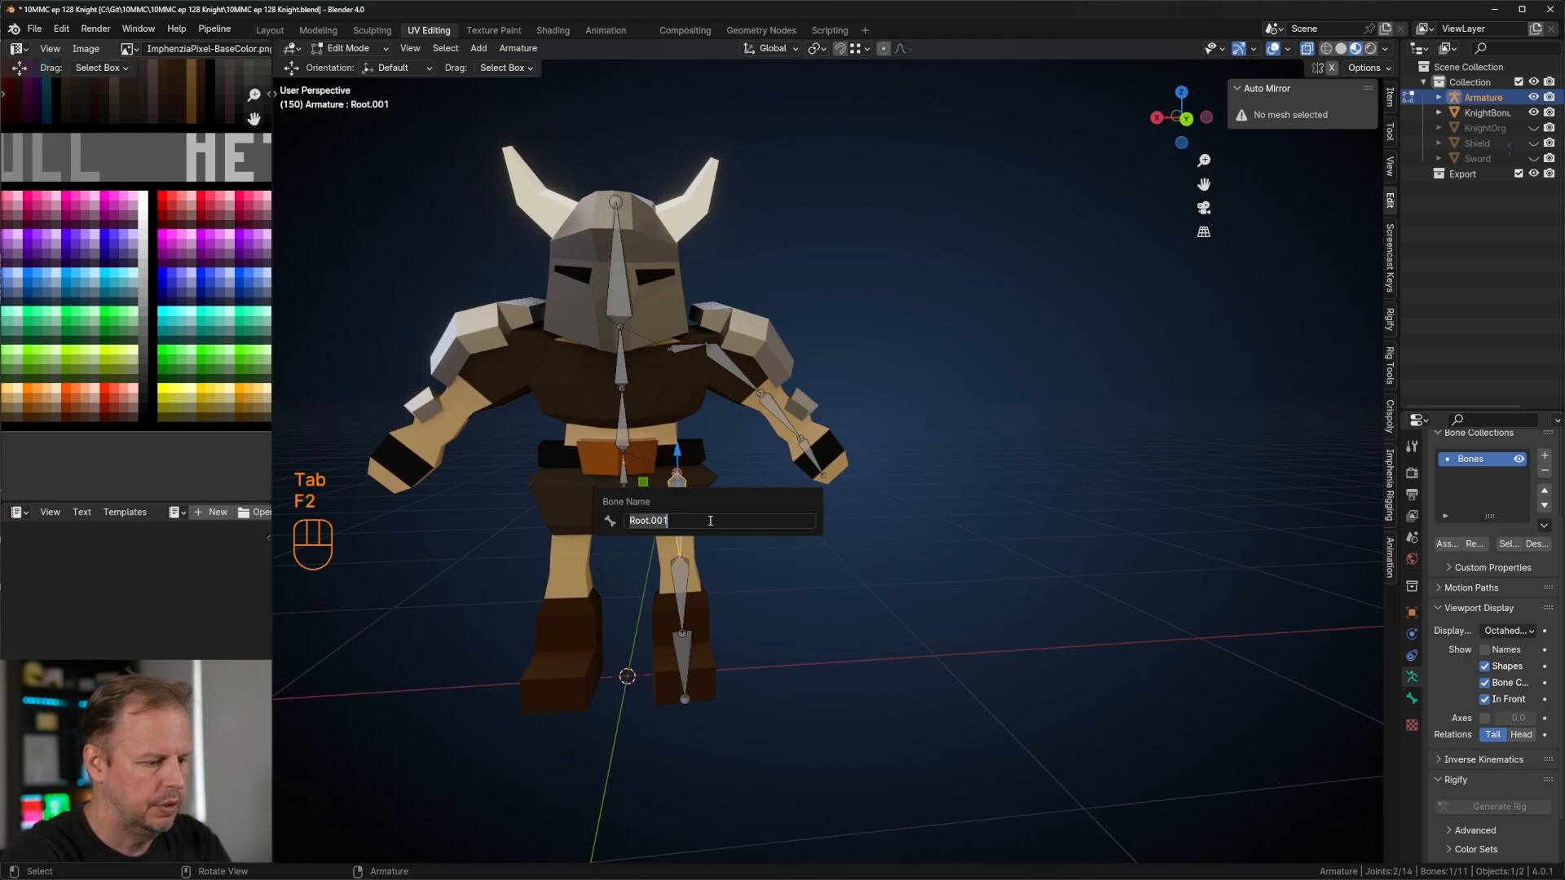
pyautogui.write('UpperLeg.L')
pyautogui.press('Return')
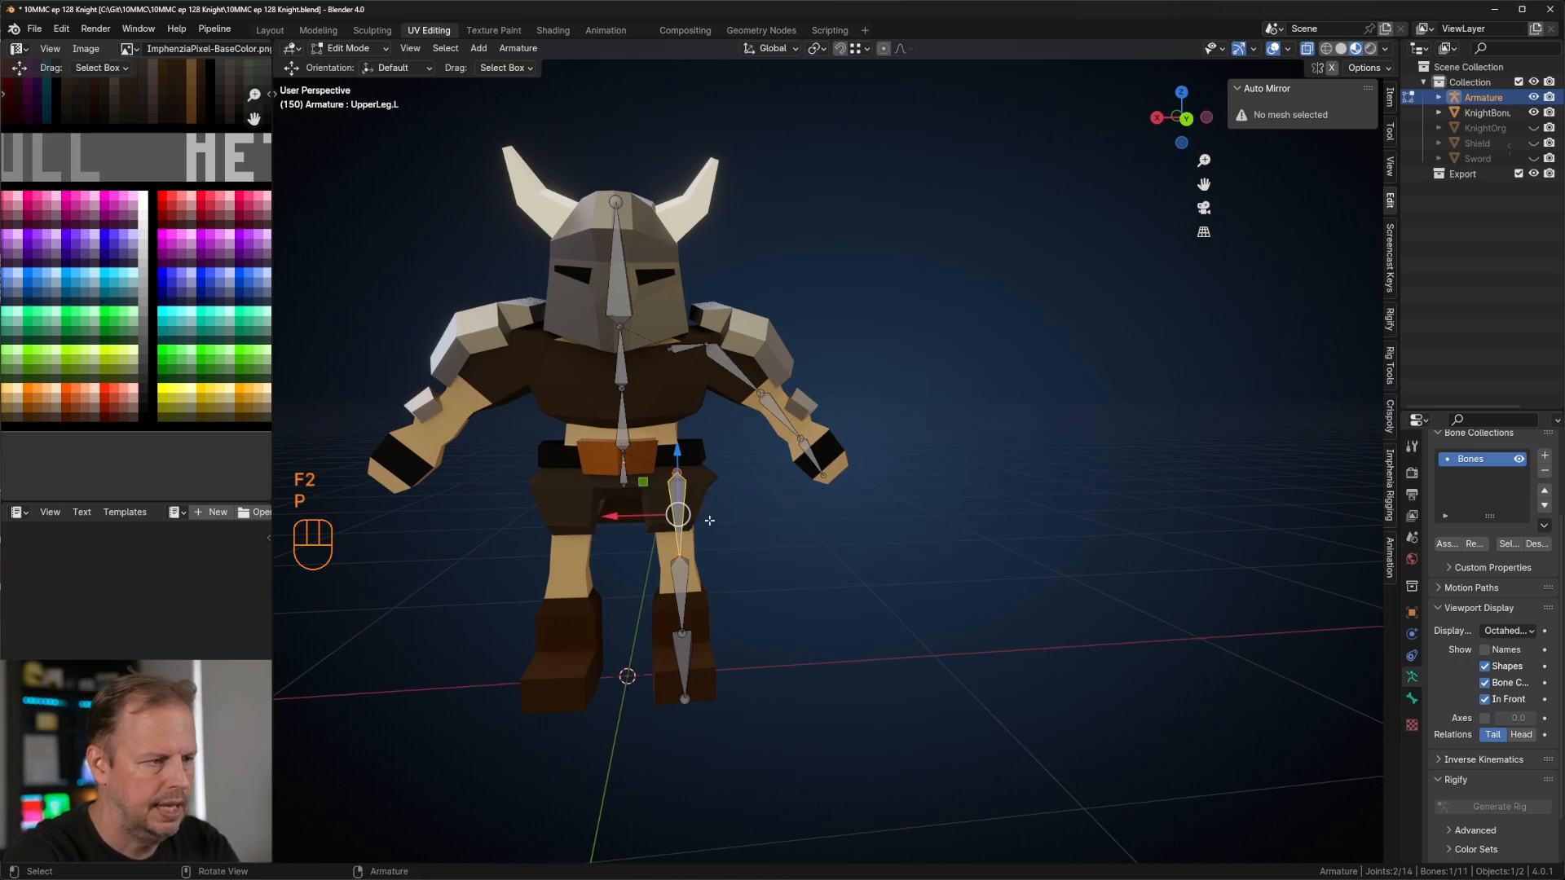
# Step: Rename the shin bone LowerLeg.L and the foot bone Foot.L
pyautogui.click(683, 591)
pyautogui.press('F2')
pyautogui.write('LowerLeg.L')
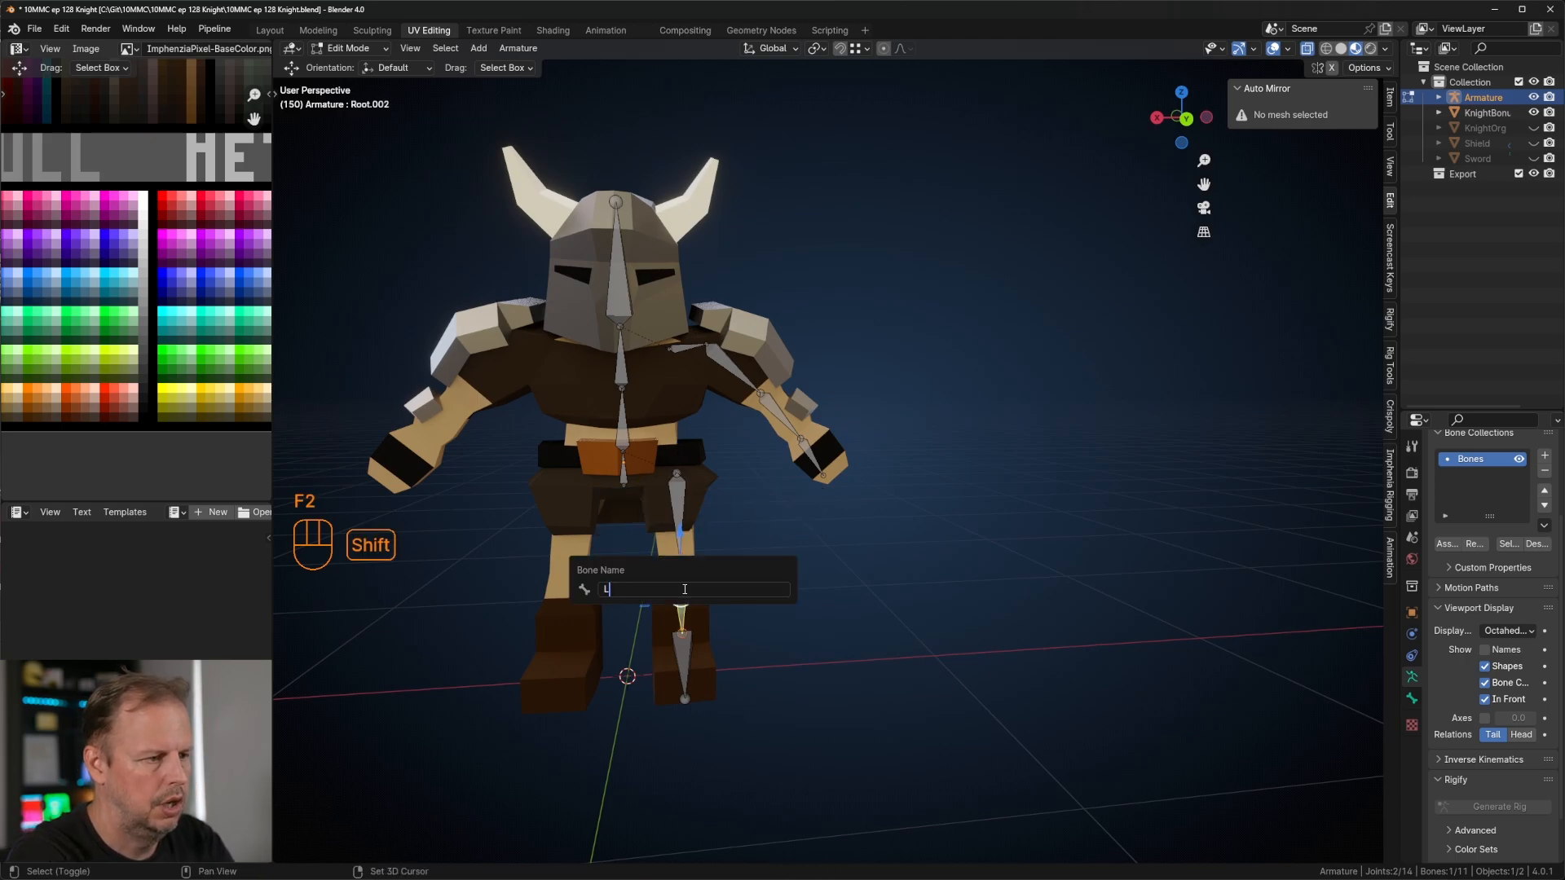
pyautogui.press('Return')
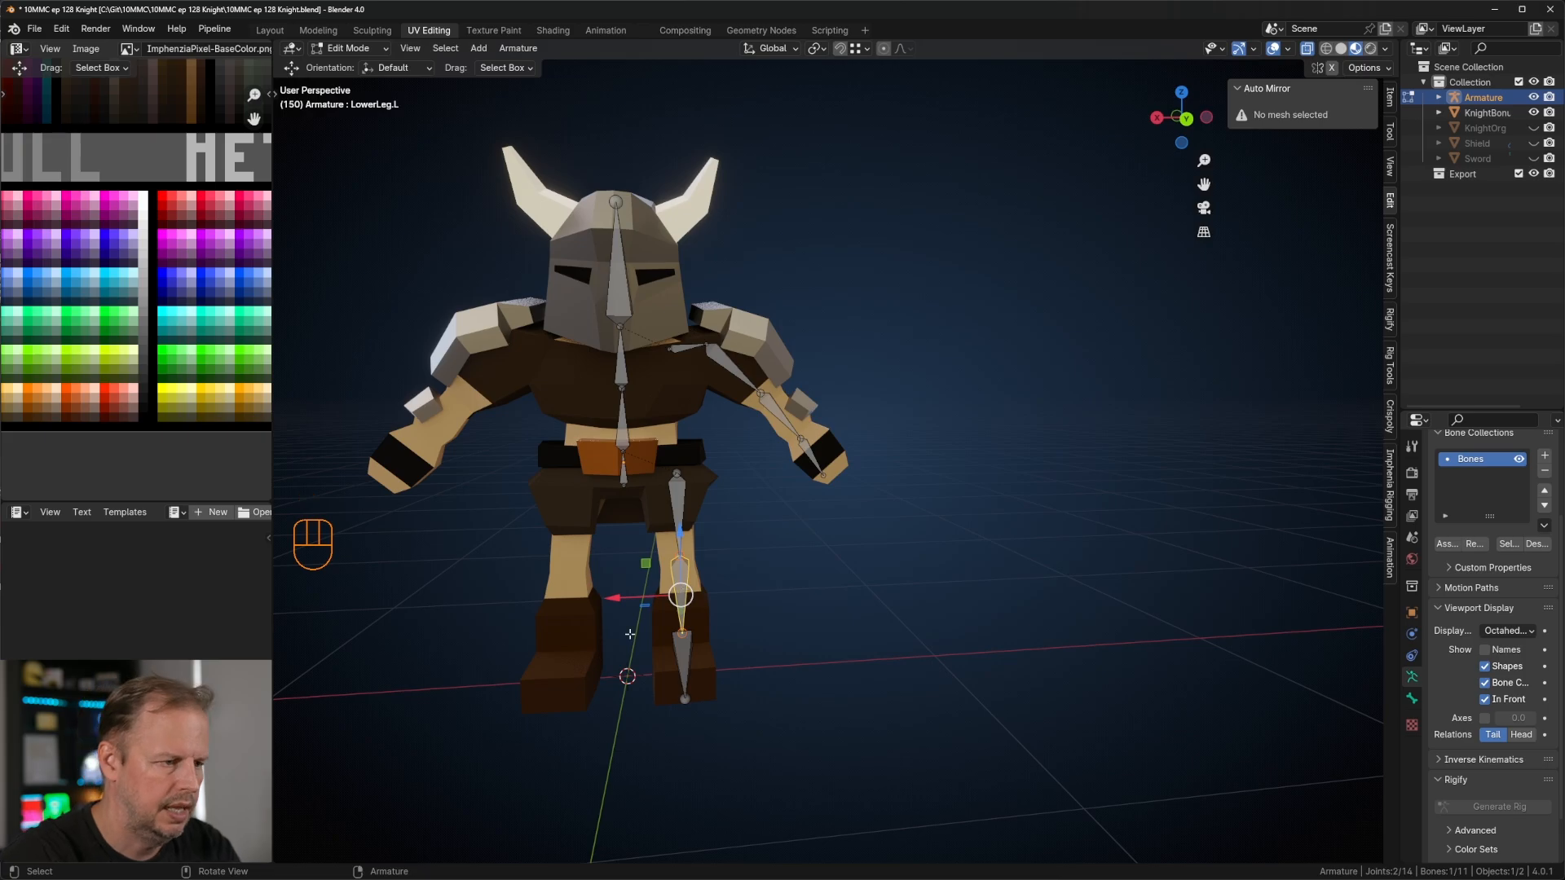
pyautogui.click(679, 657)
pyautogui.press('F2')
pyautogui.write('Foot.L')
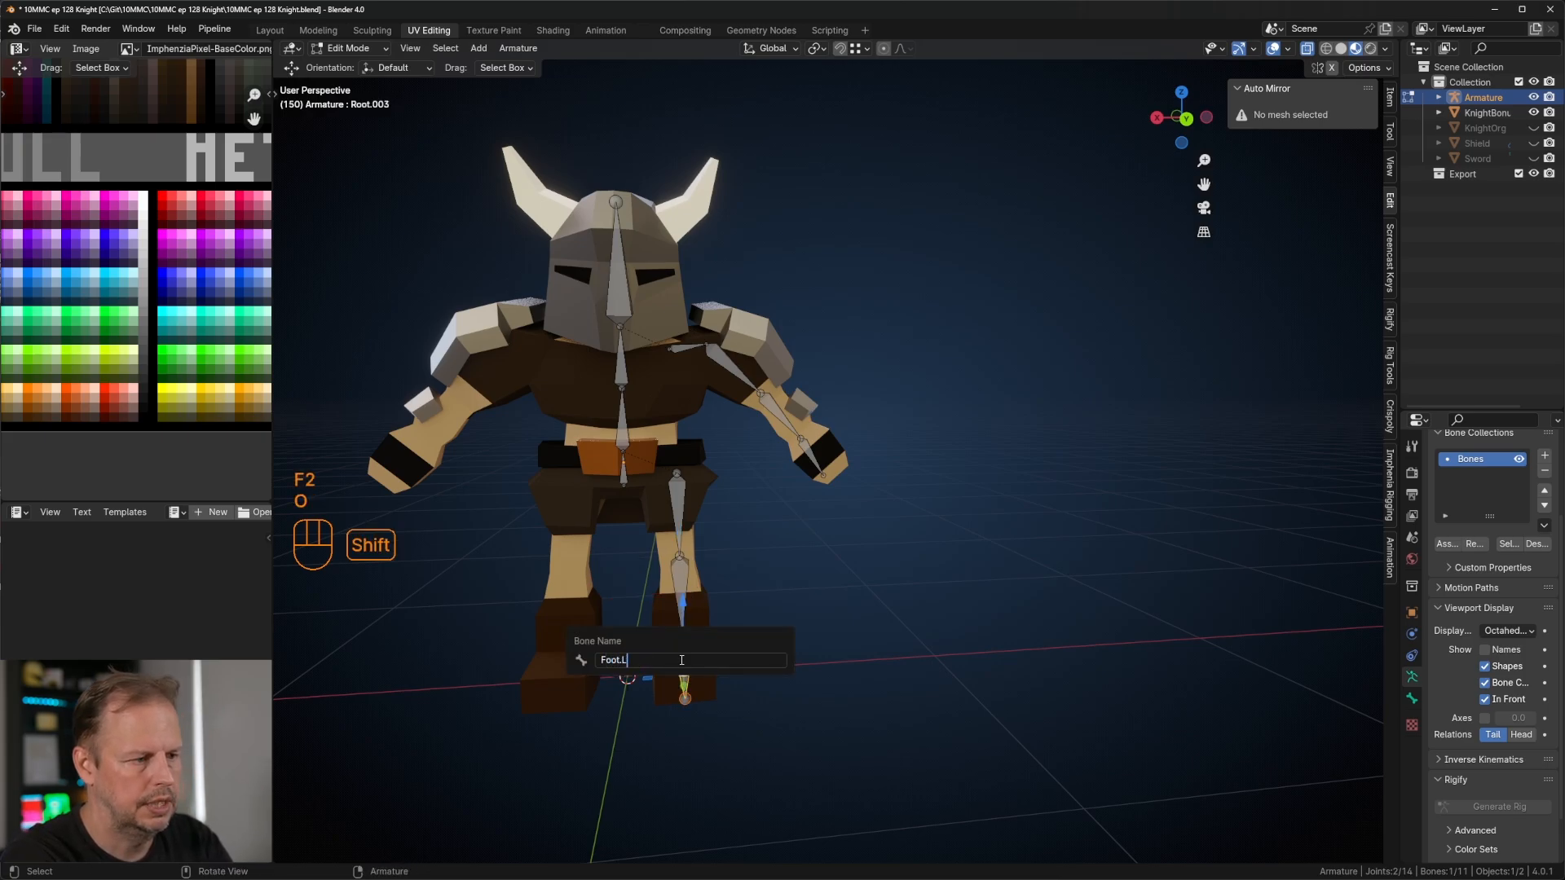
pyautogui.press('Return')
pyautogui.keyDown('shift'); pyautogui.moveTo(668, 494); pyautogui.dragTo(749, 519, button='middle'); pyautogui.keyUp('shift')
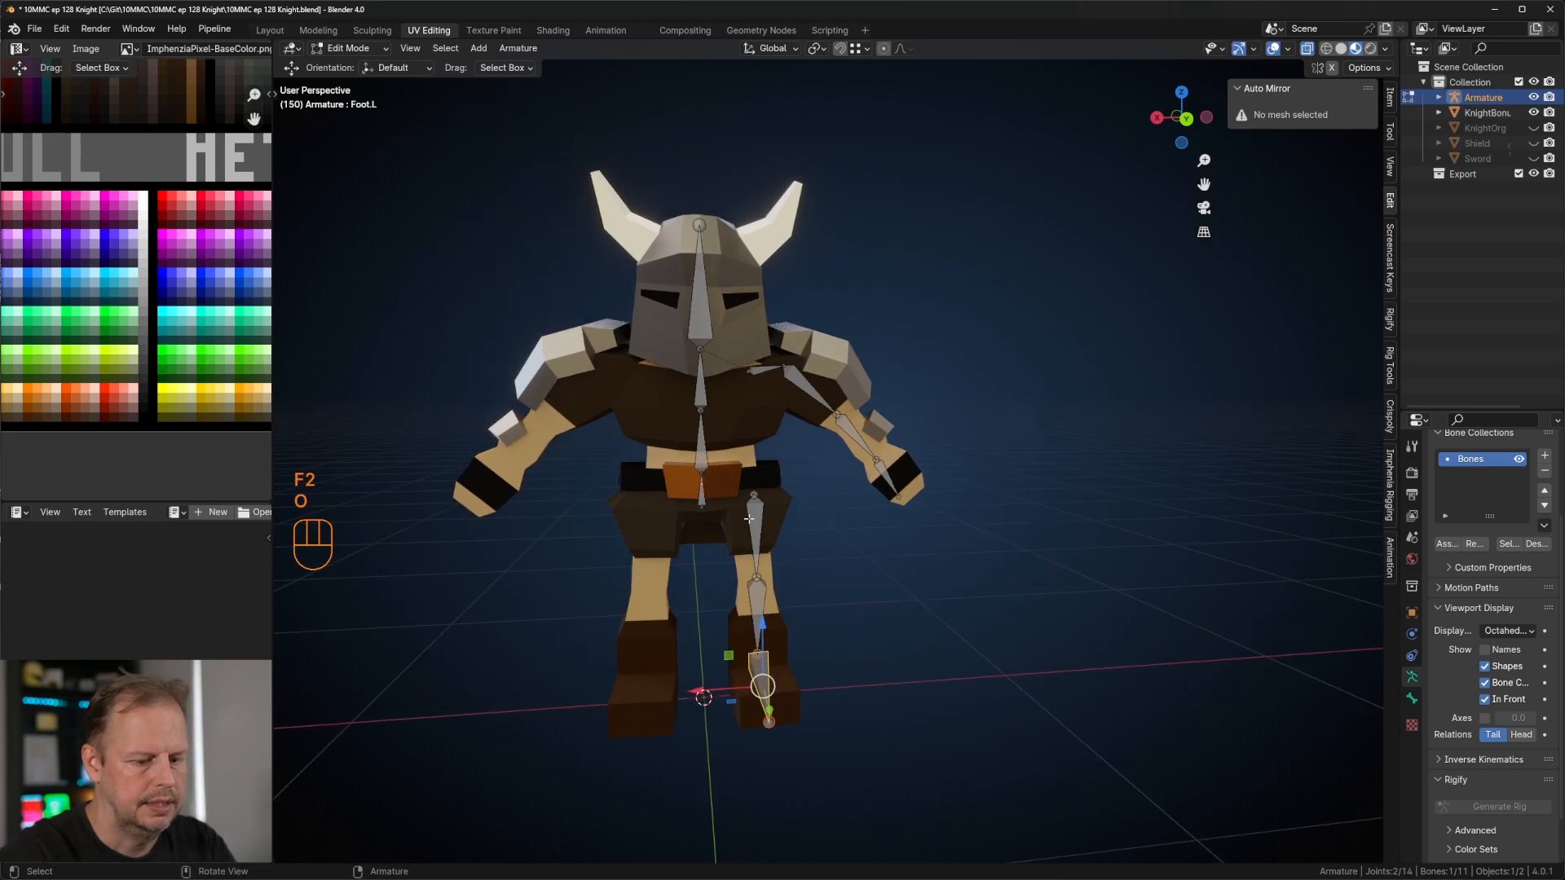
# Step: Select all bones in back orthographic view and recalculate their roll using View Axis
pyautogui.press('KP_1')
pyautogui.press('ctrl+KP_1')
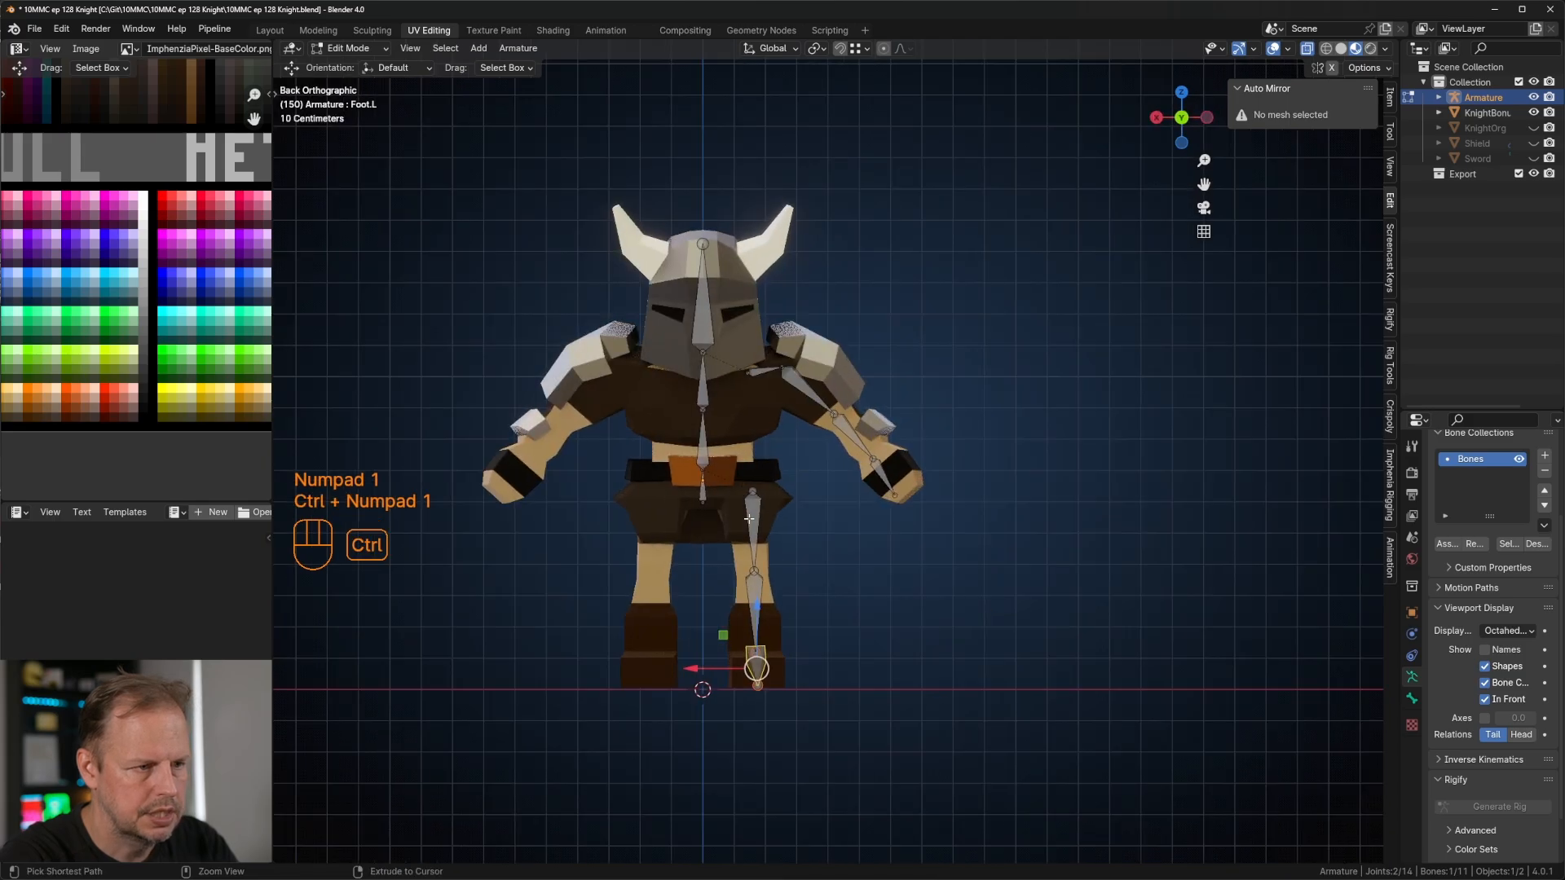
pyautogui.press('a')
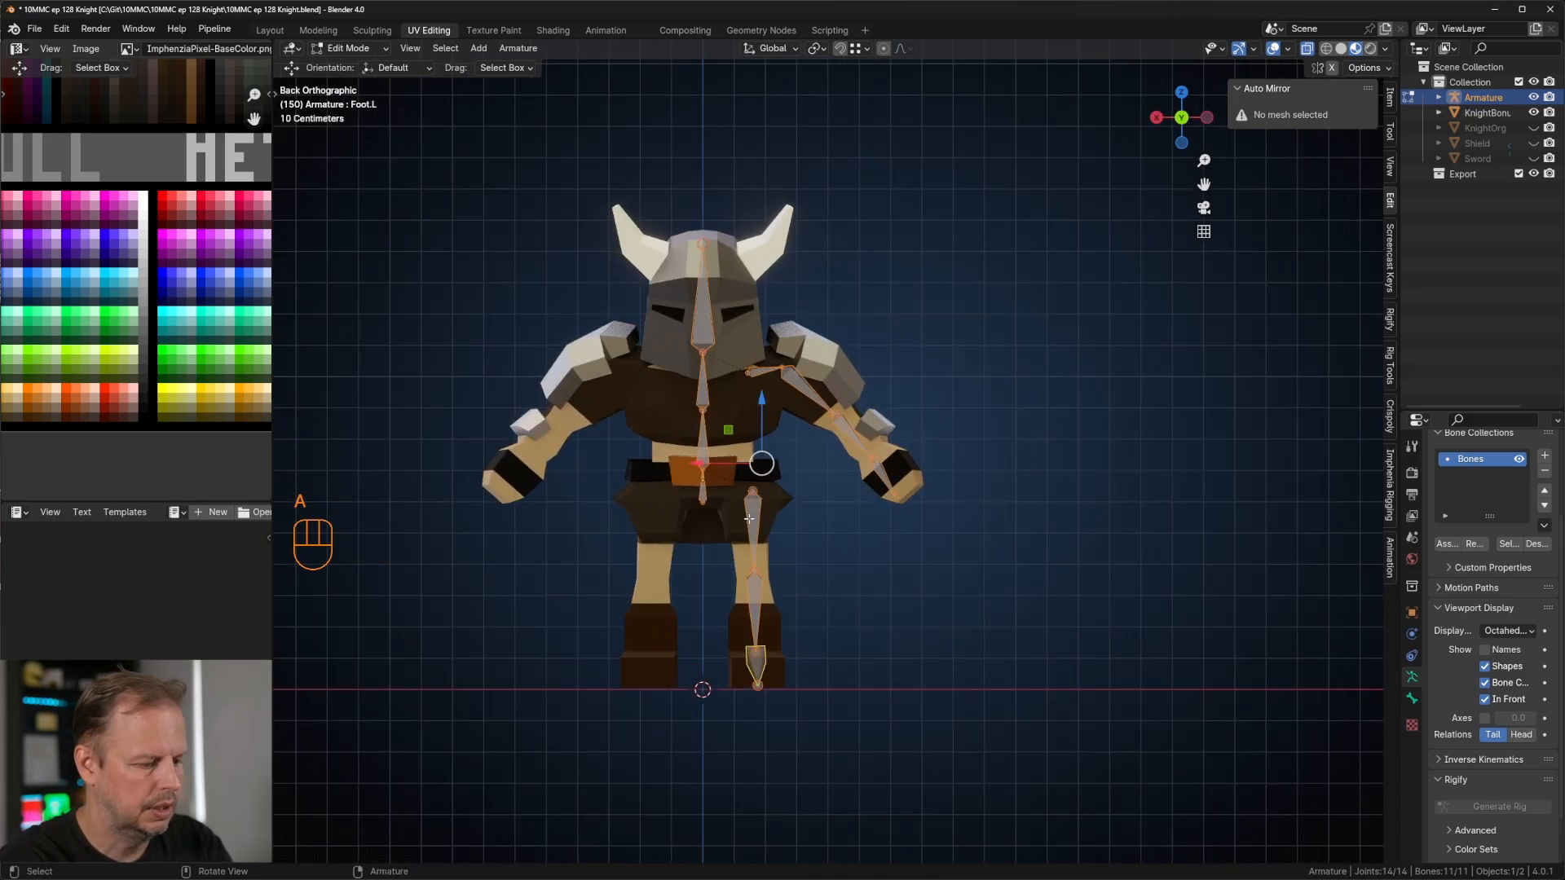
pyautogui.hotkey('shift', 'n')
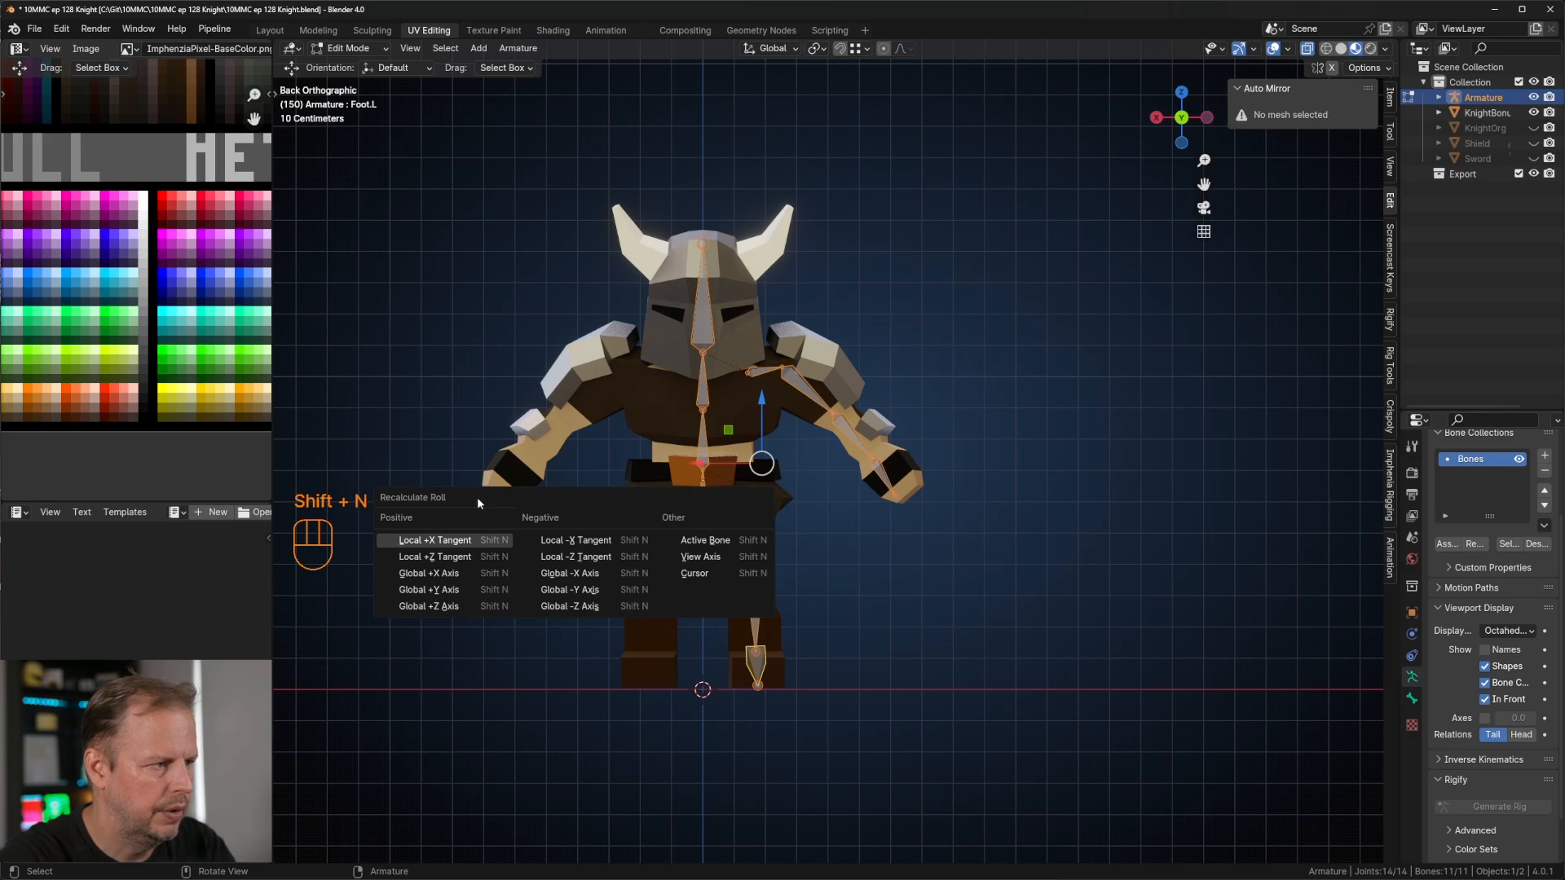
pyautogui.click(712, 559)
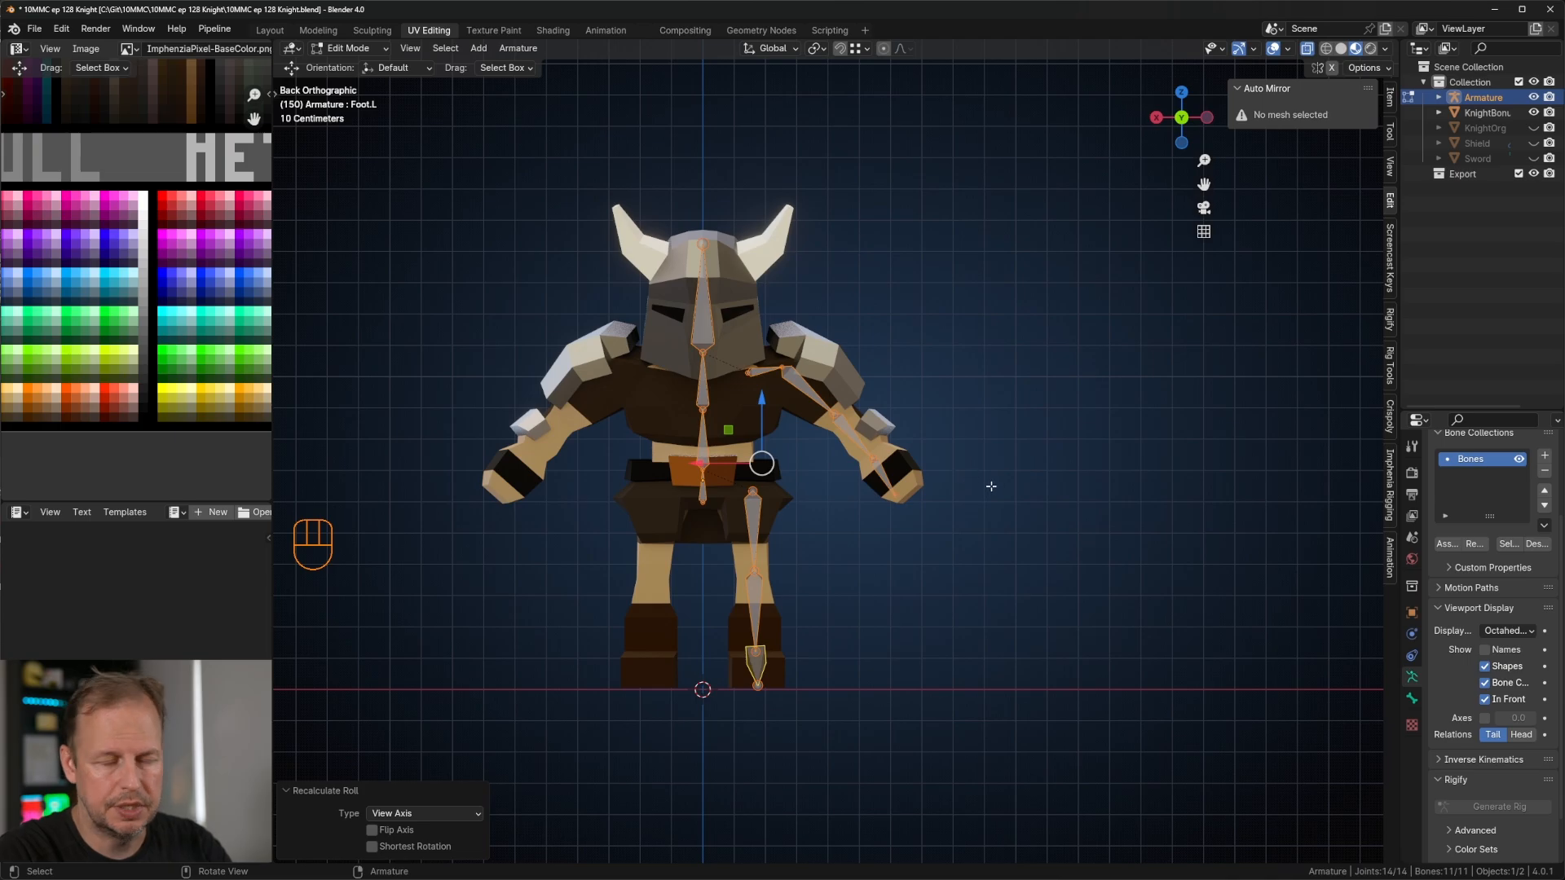
pyautogui.moveTo(1000, 438); pyautogui.dragTo(765, 463, button='middle')
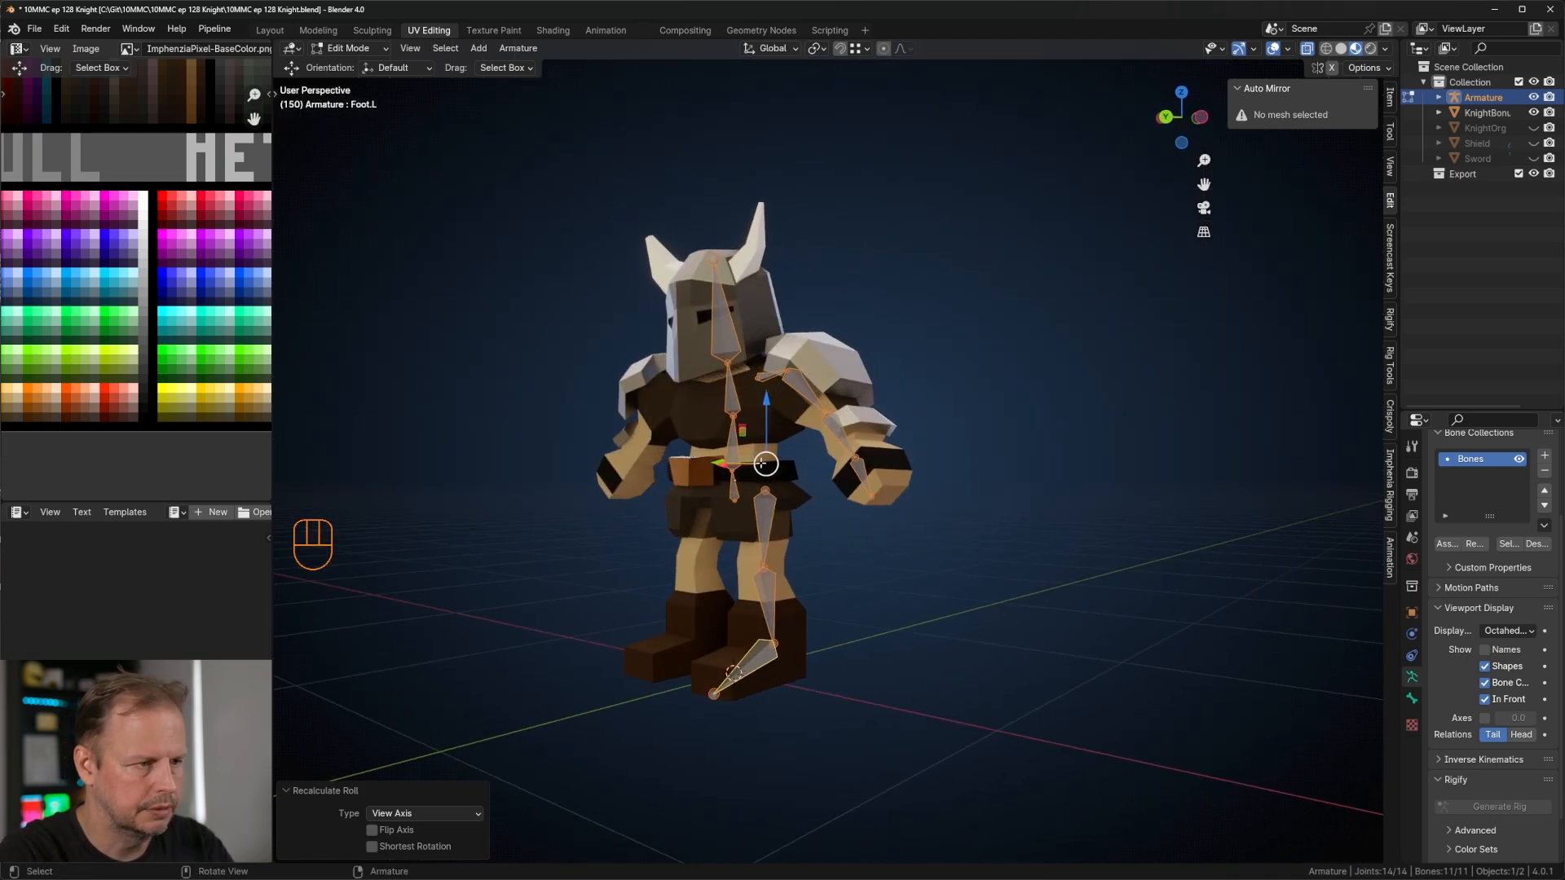
pyautogui.press('Tab')
pyautogui.press('Tab')
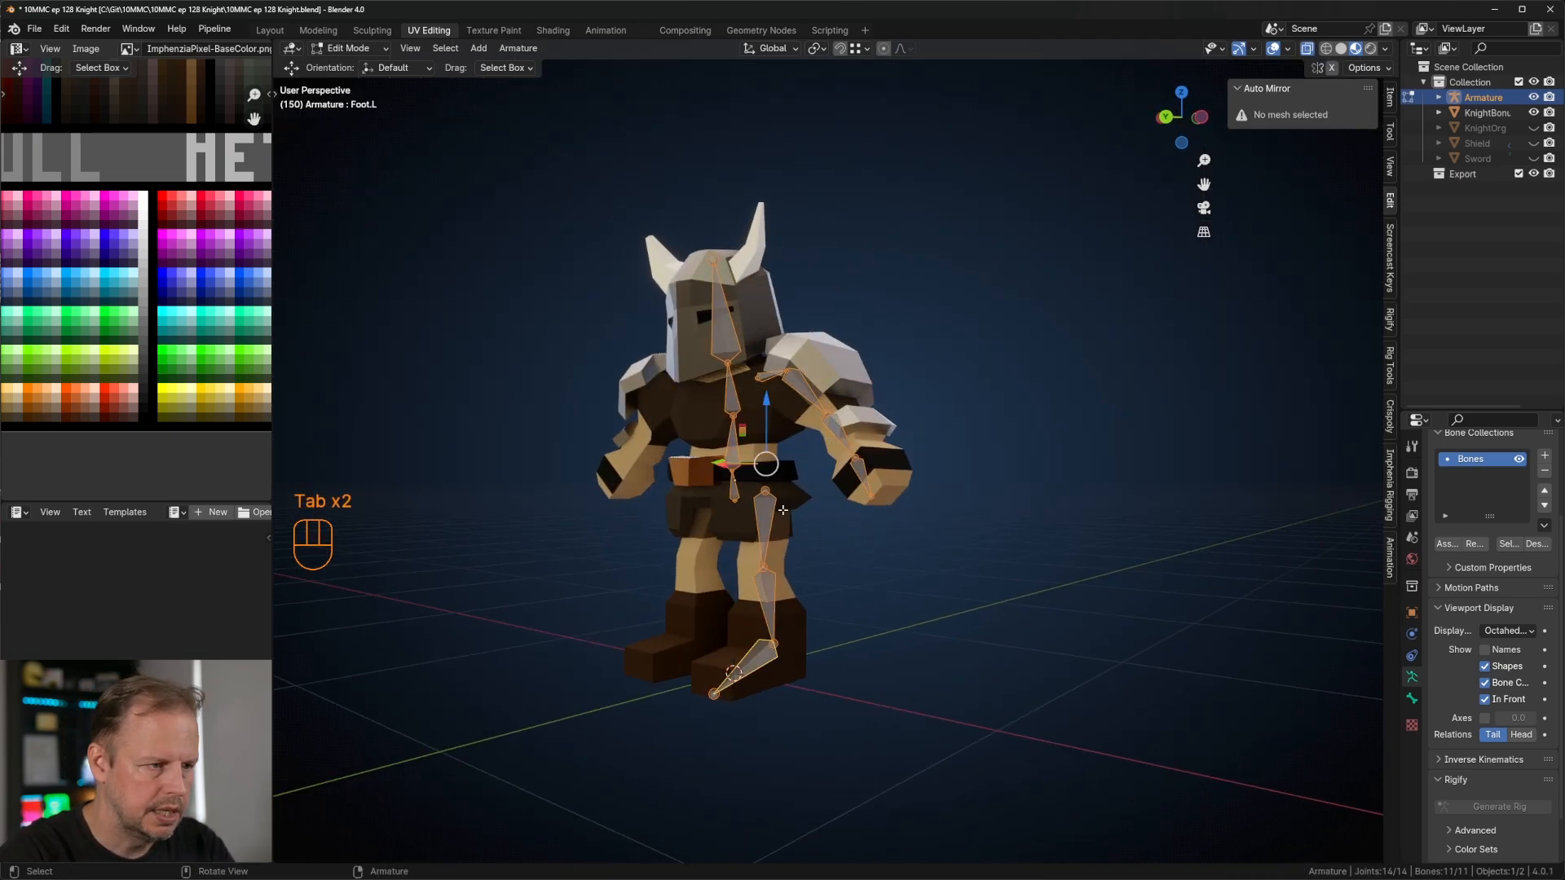
# Step: In left orthographic view, extrude a bone about 0.103 m forward along Y from the knee joint
pyautogui.press('ctrl+KP_3')
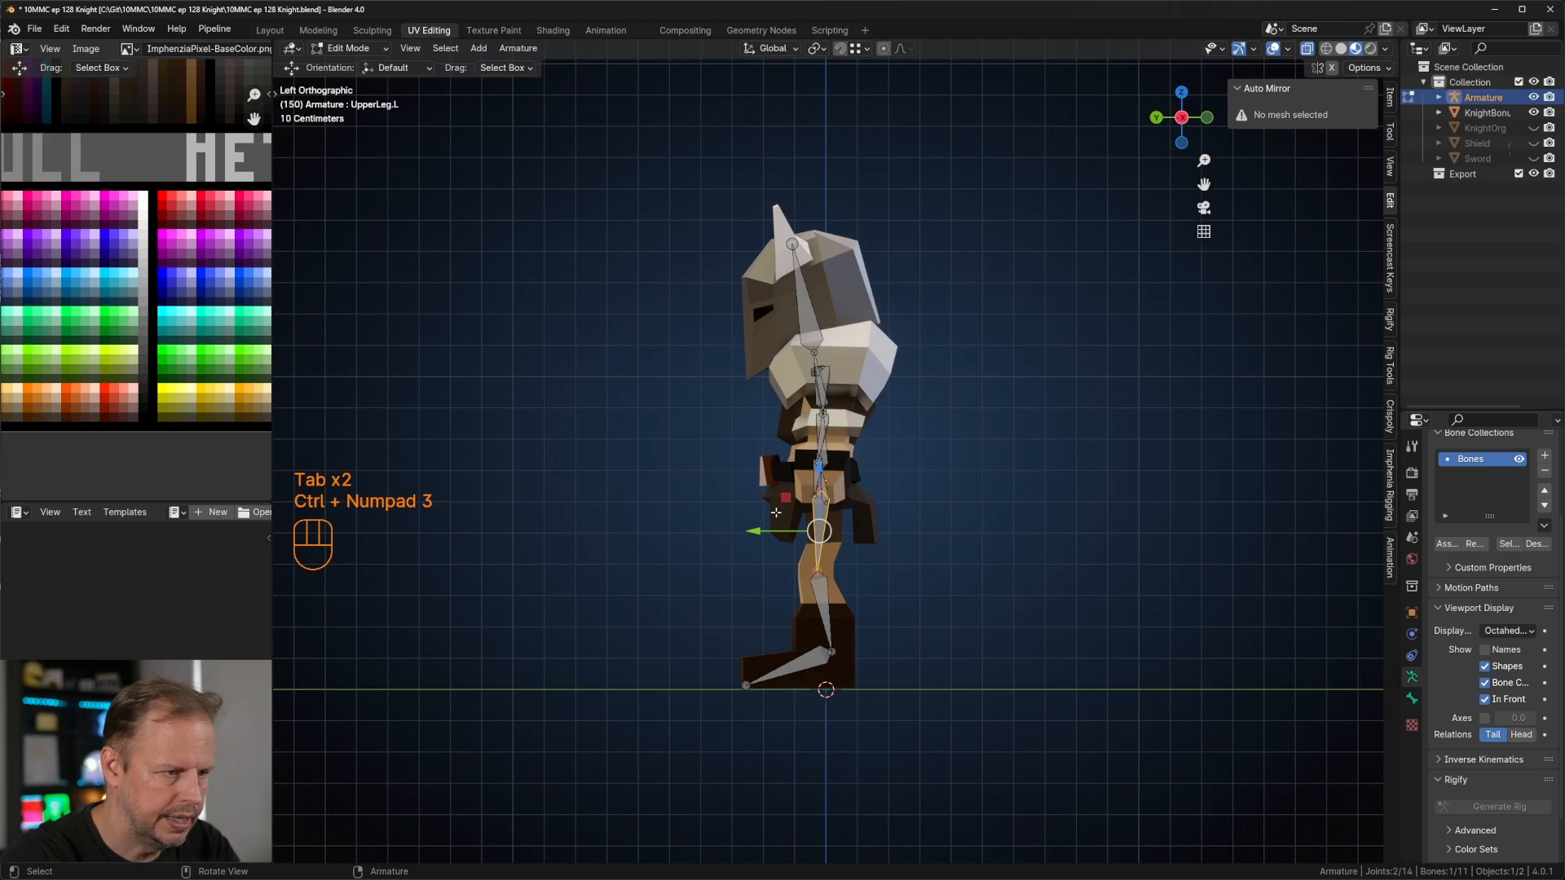
pyautogui.click(812, 576)
pyautogui.keyDown('shift'); pyautogui.moveTo(876, 581); pyautogui.dragTo(991, 489, button='middle'); pyautogui.keyUp('shift')
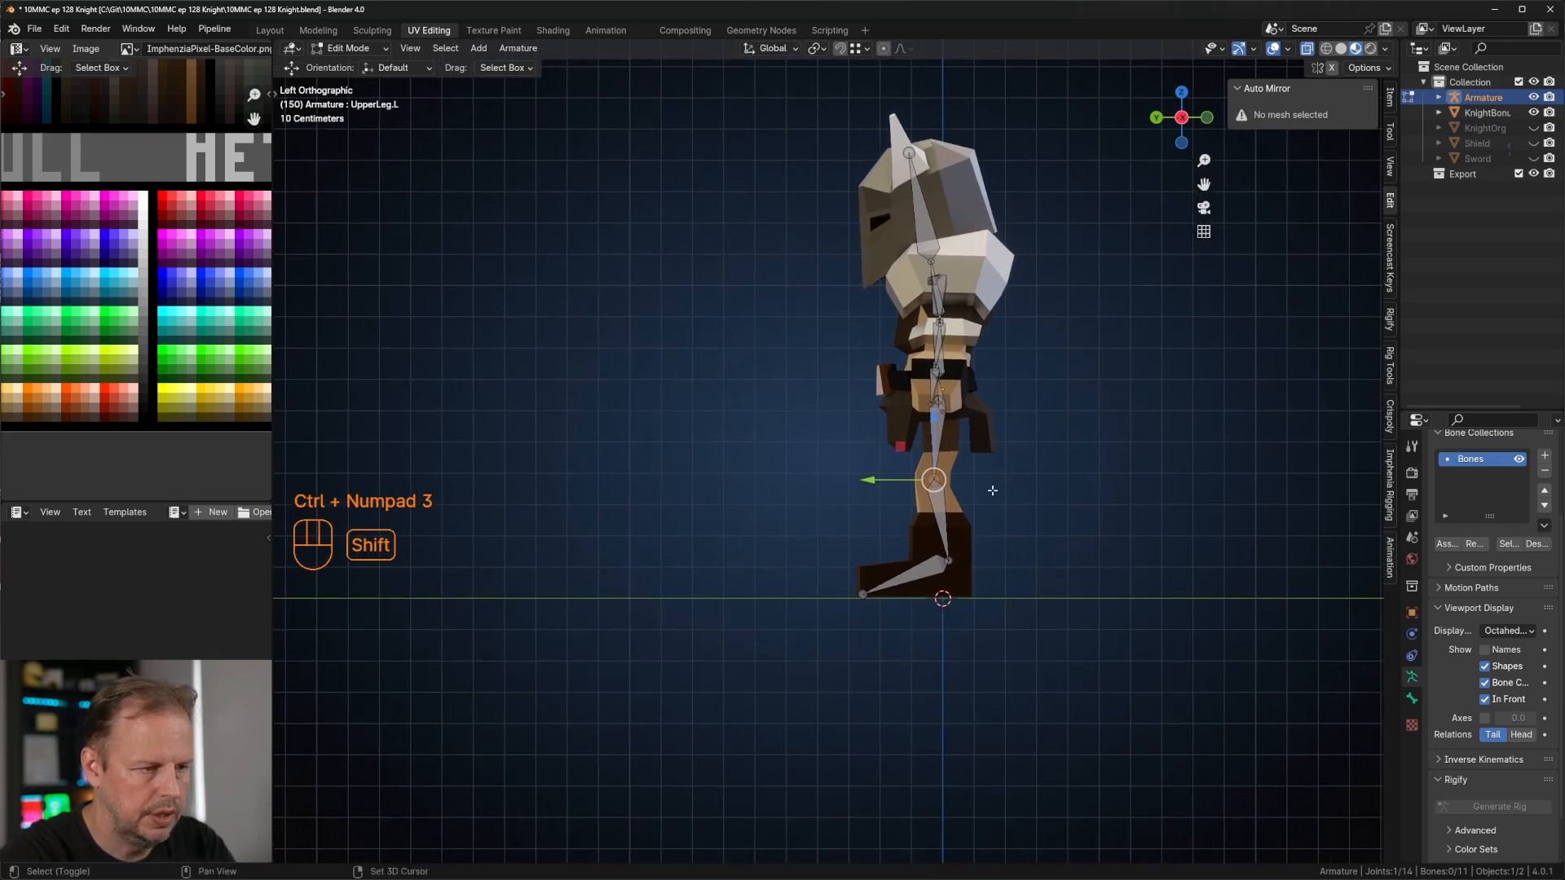
pyautogui.scroll(3, 1051, 507)
pyautogui.press('e')
pyautogui.press('y')
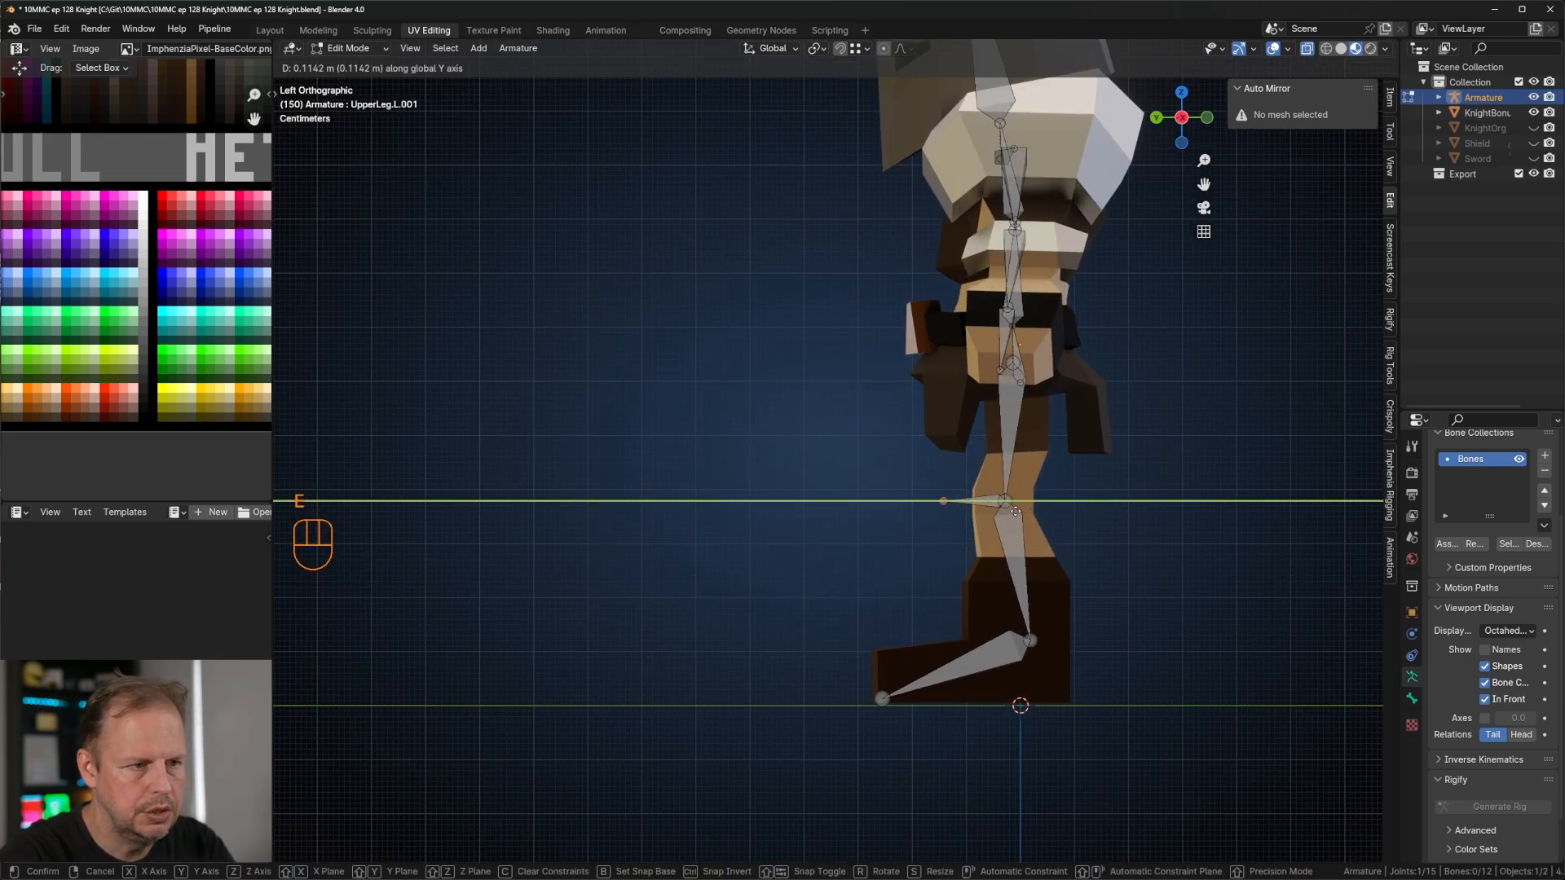
pyautogui.click(1010, 512)
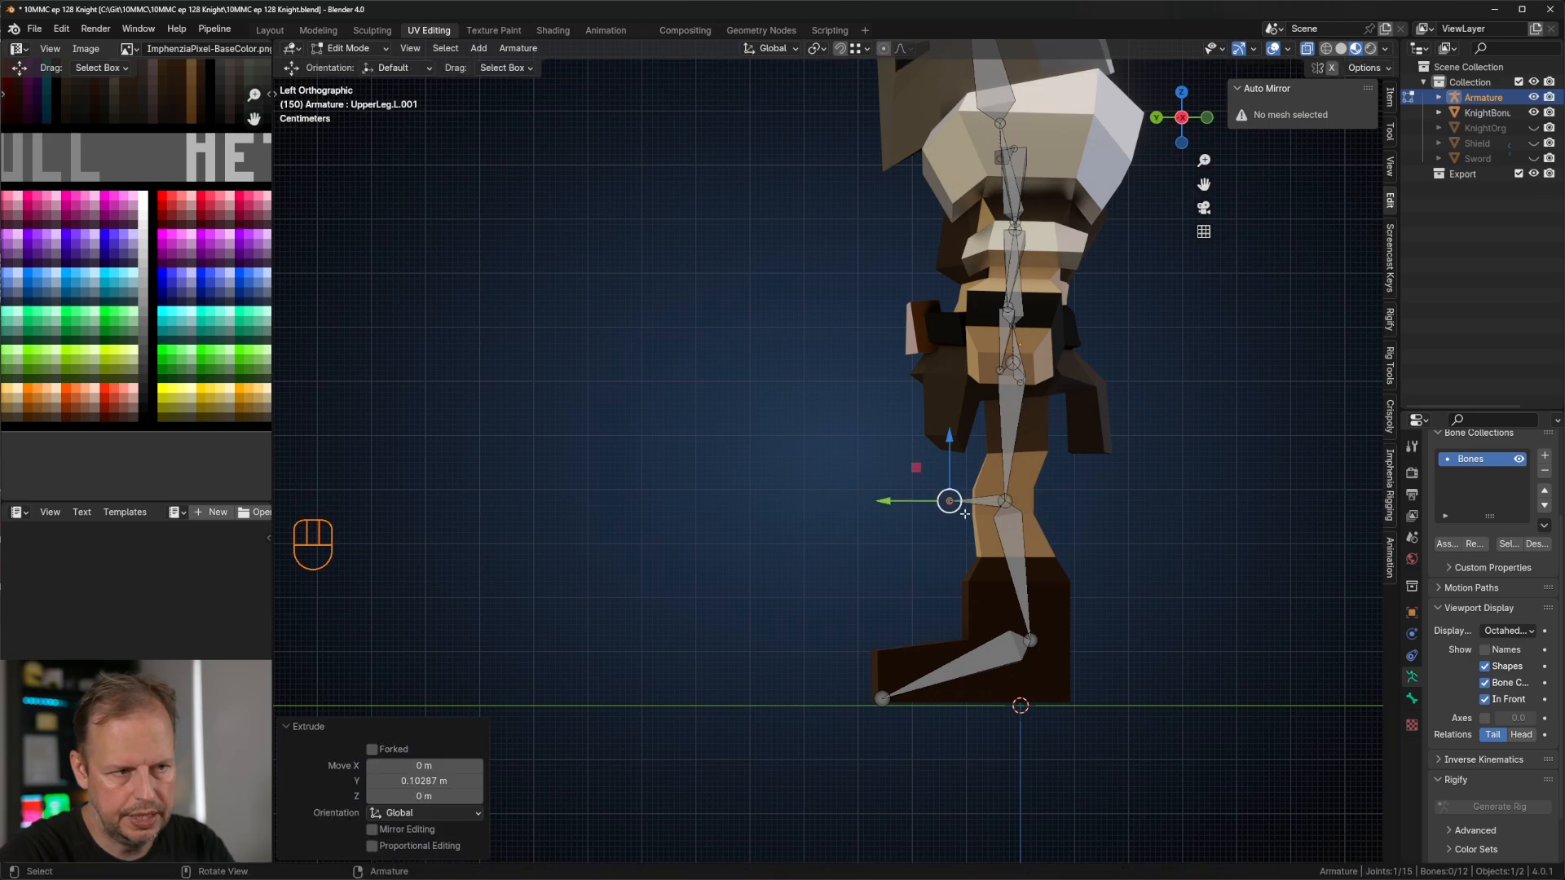
# Step: Clear the parent of the bone extruded from the knee and move it about 0.53 m forward of the leg
pyautogui.click(984, 502)
pyautogui.hotkey('alt', 'p')
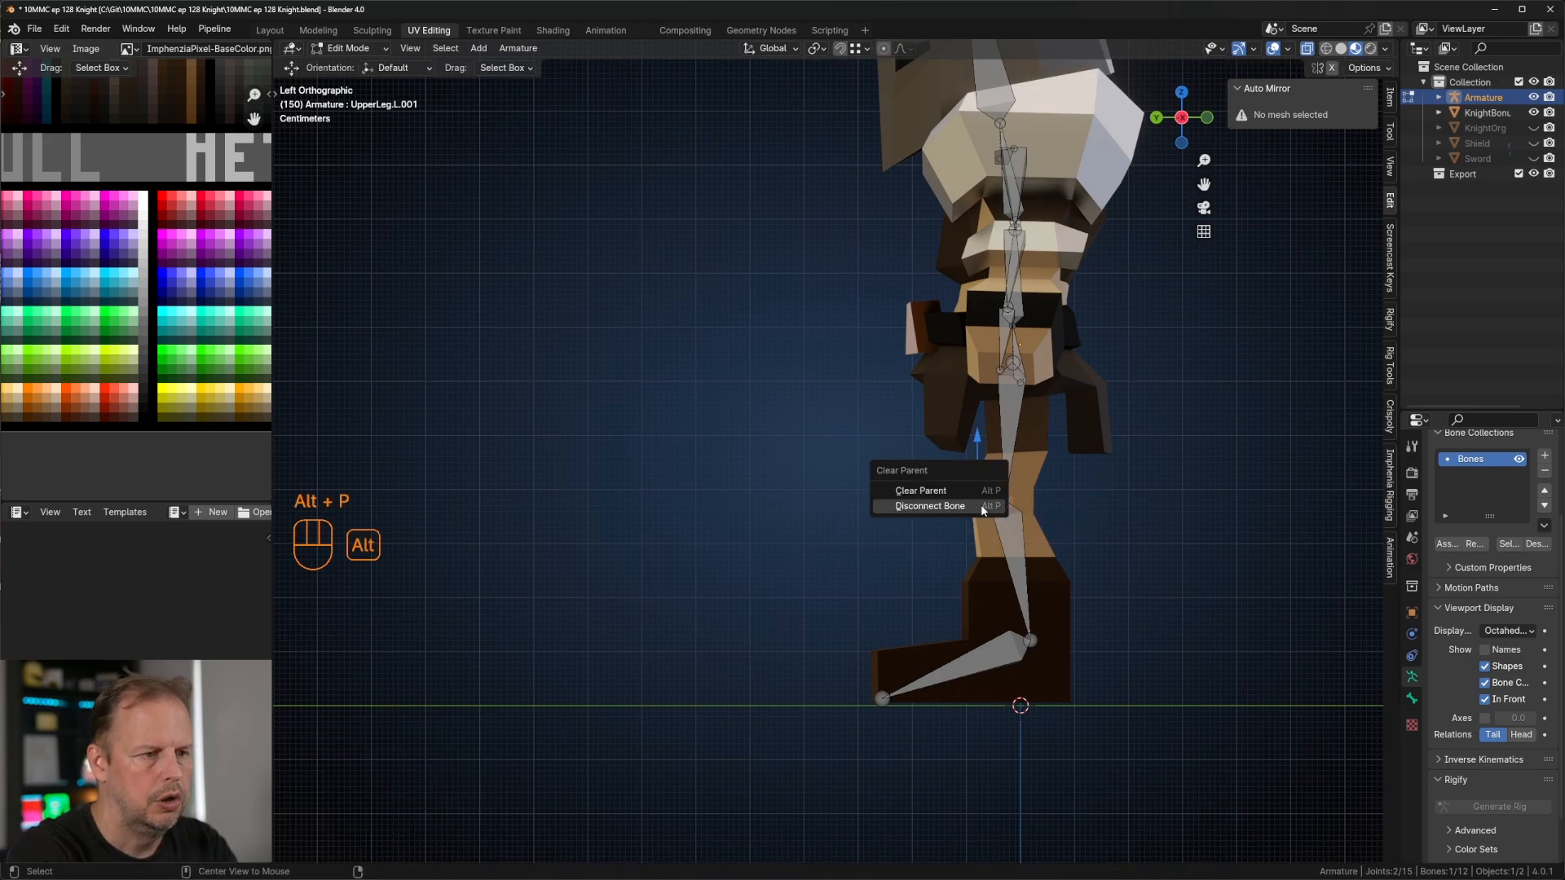
pyautogui.click(920, 490)
pyautogui.press('g')
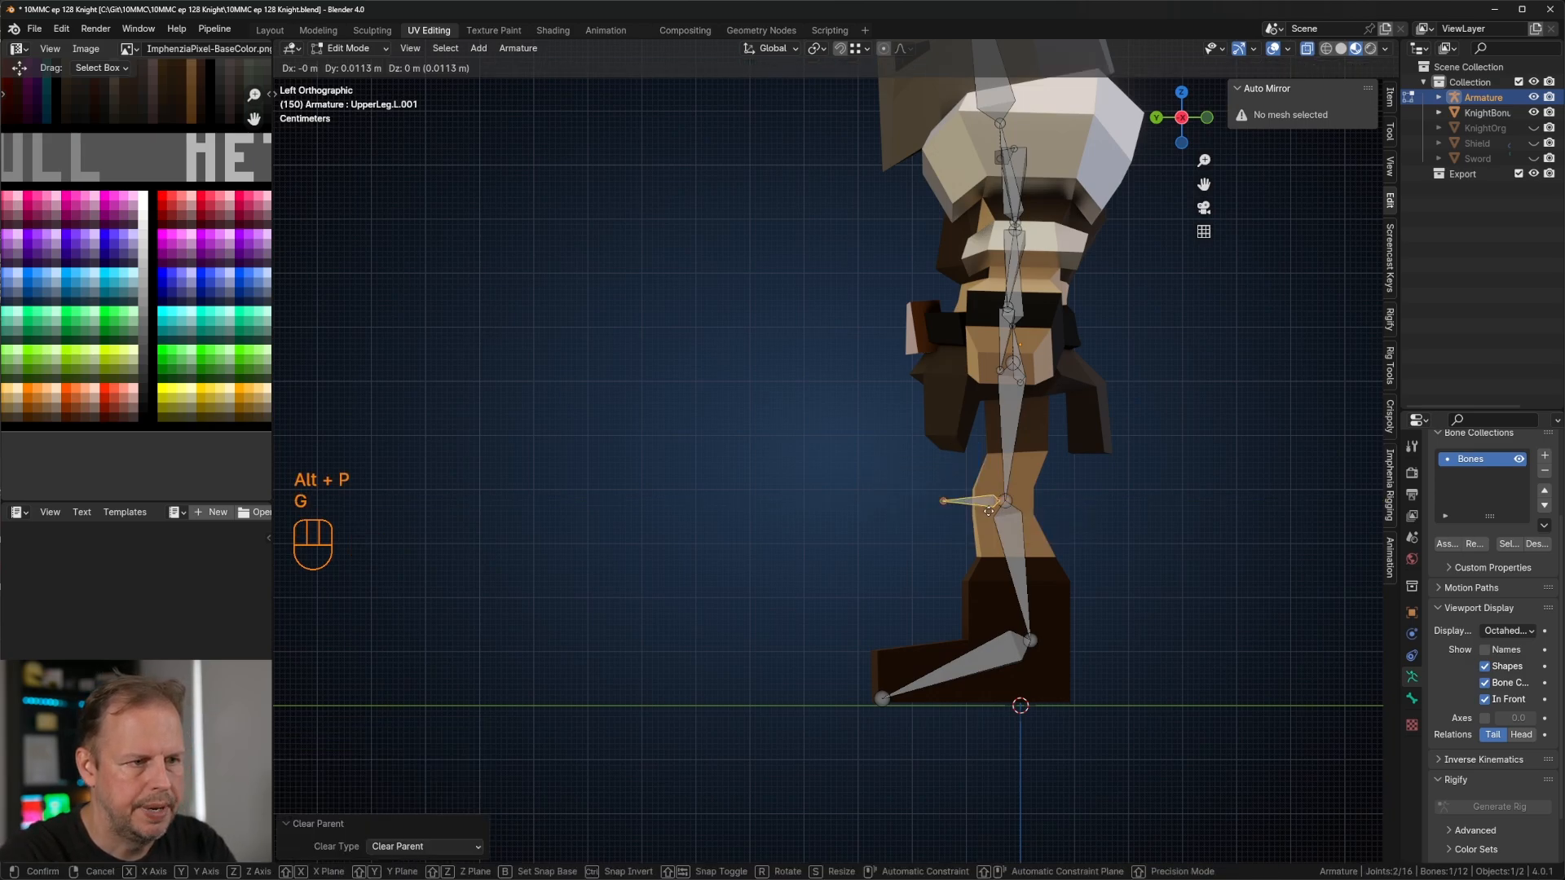
pyautogui.click(711, 505)
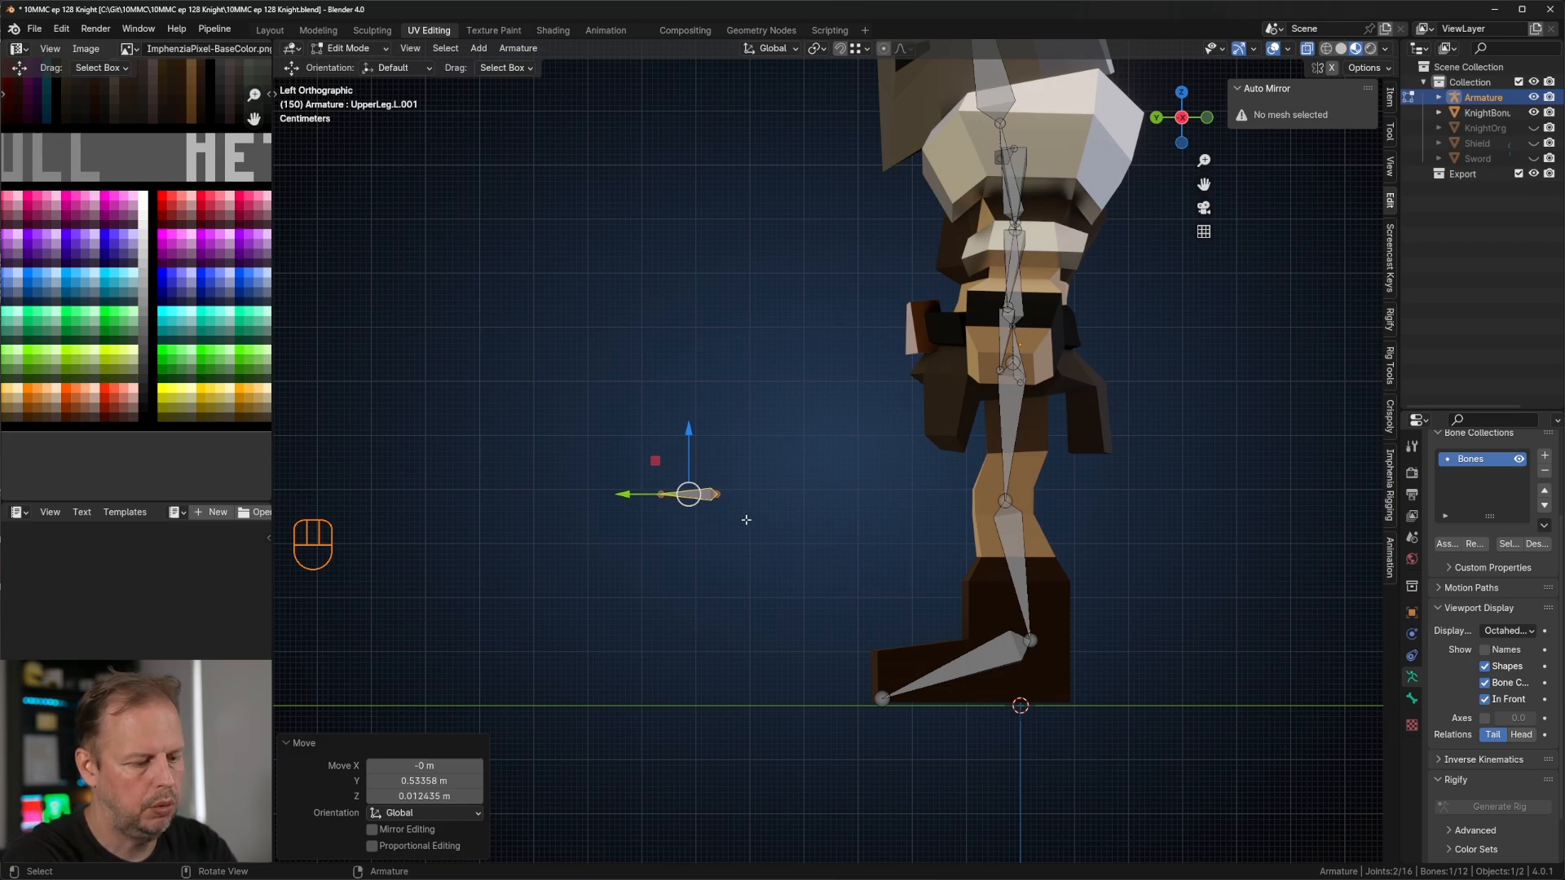
# Step: Rename the detached bone in front of the knee IKLegPole.L and turn off its Deform option
pyautogui.press('F2')
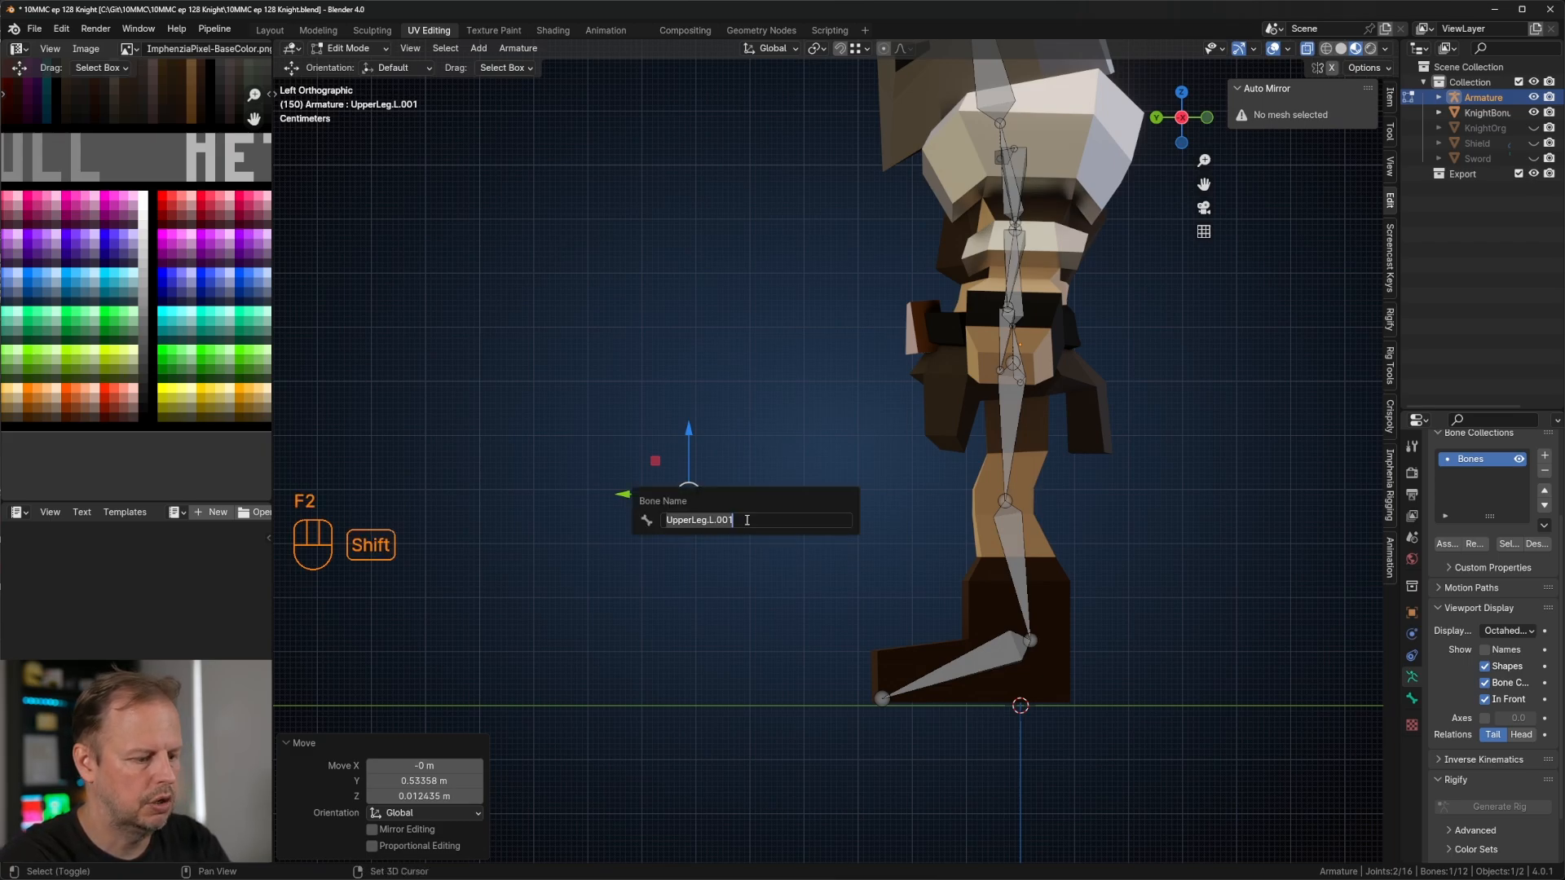
pyautogui.write('IKLer')
pyautogui.press('BackSpace')
pyautogui.write('gPole.L')
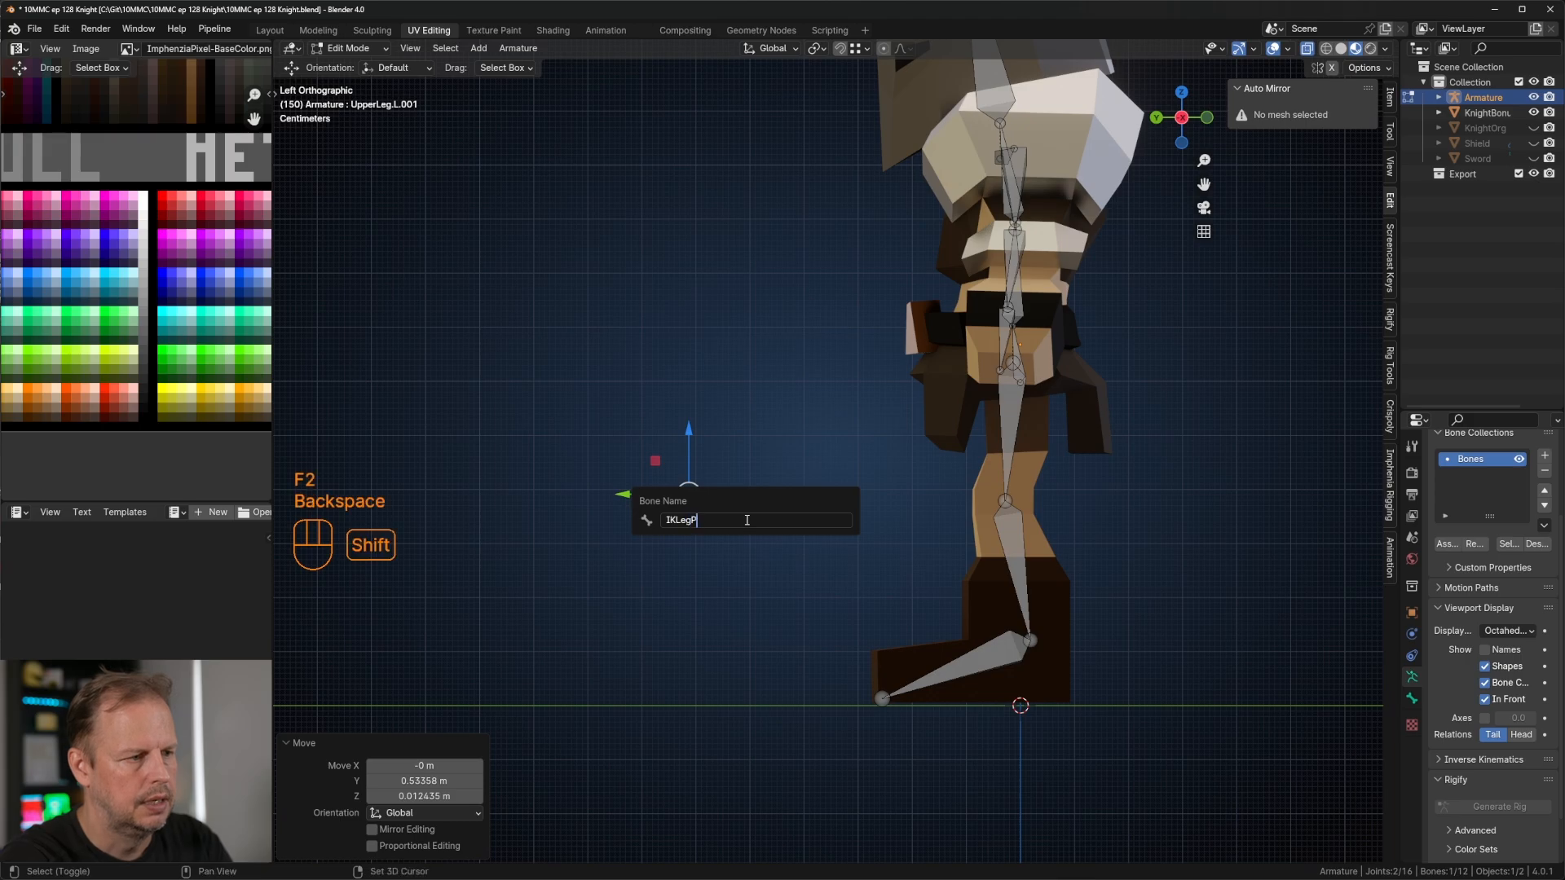
pyautogui.press('Return')
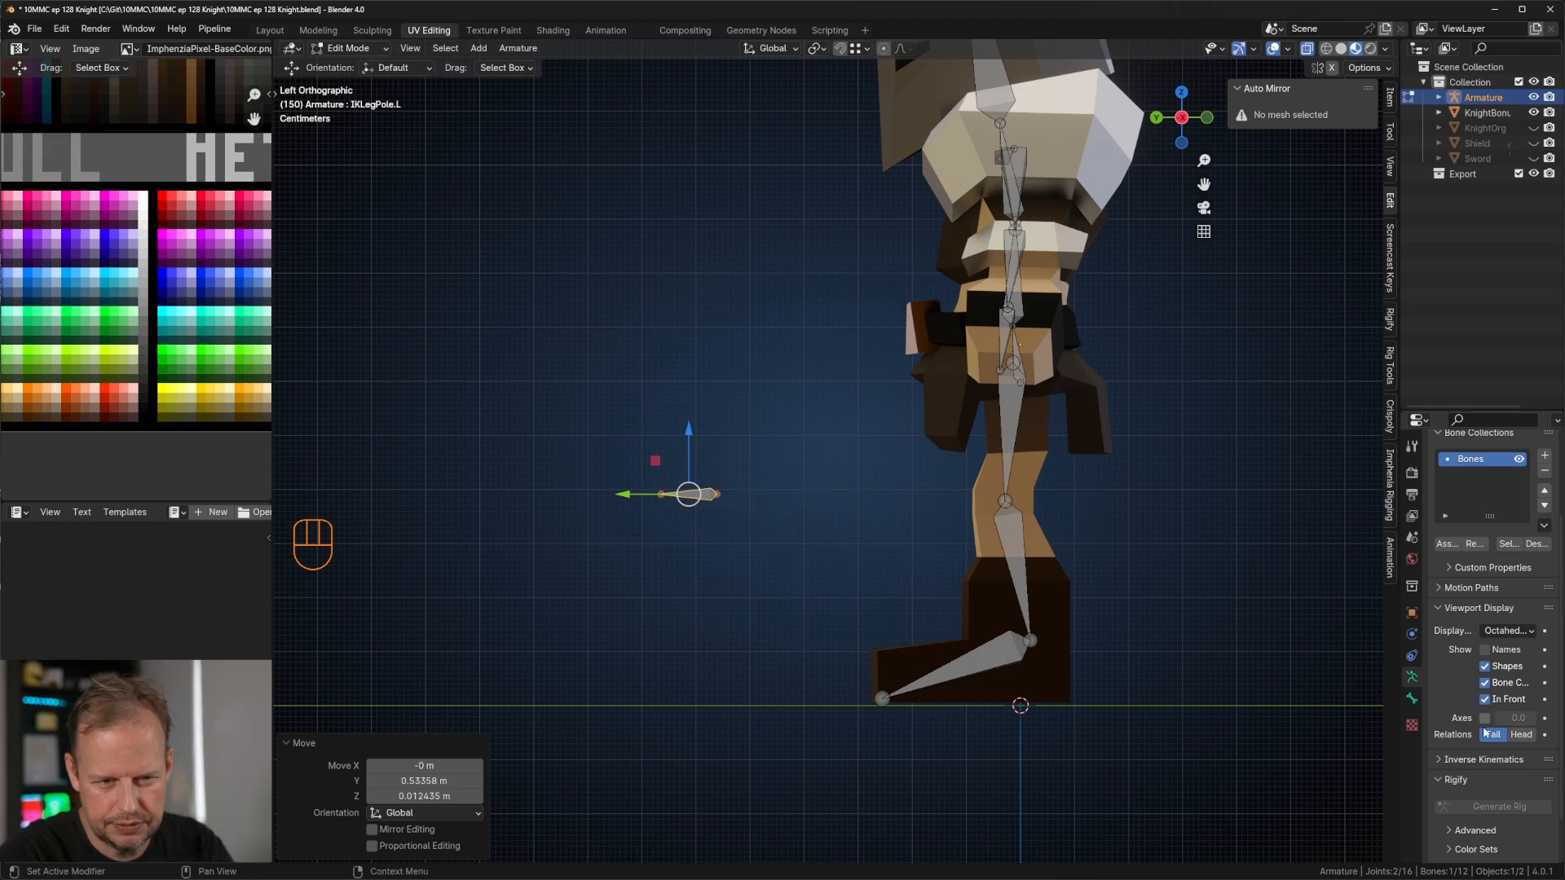
pyautogui.click(1411, 699)
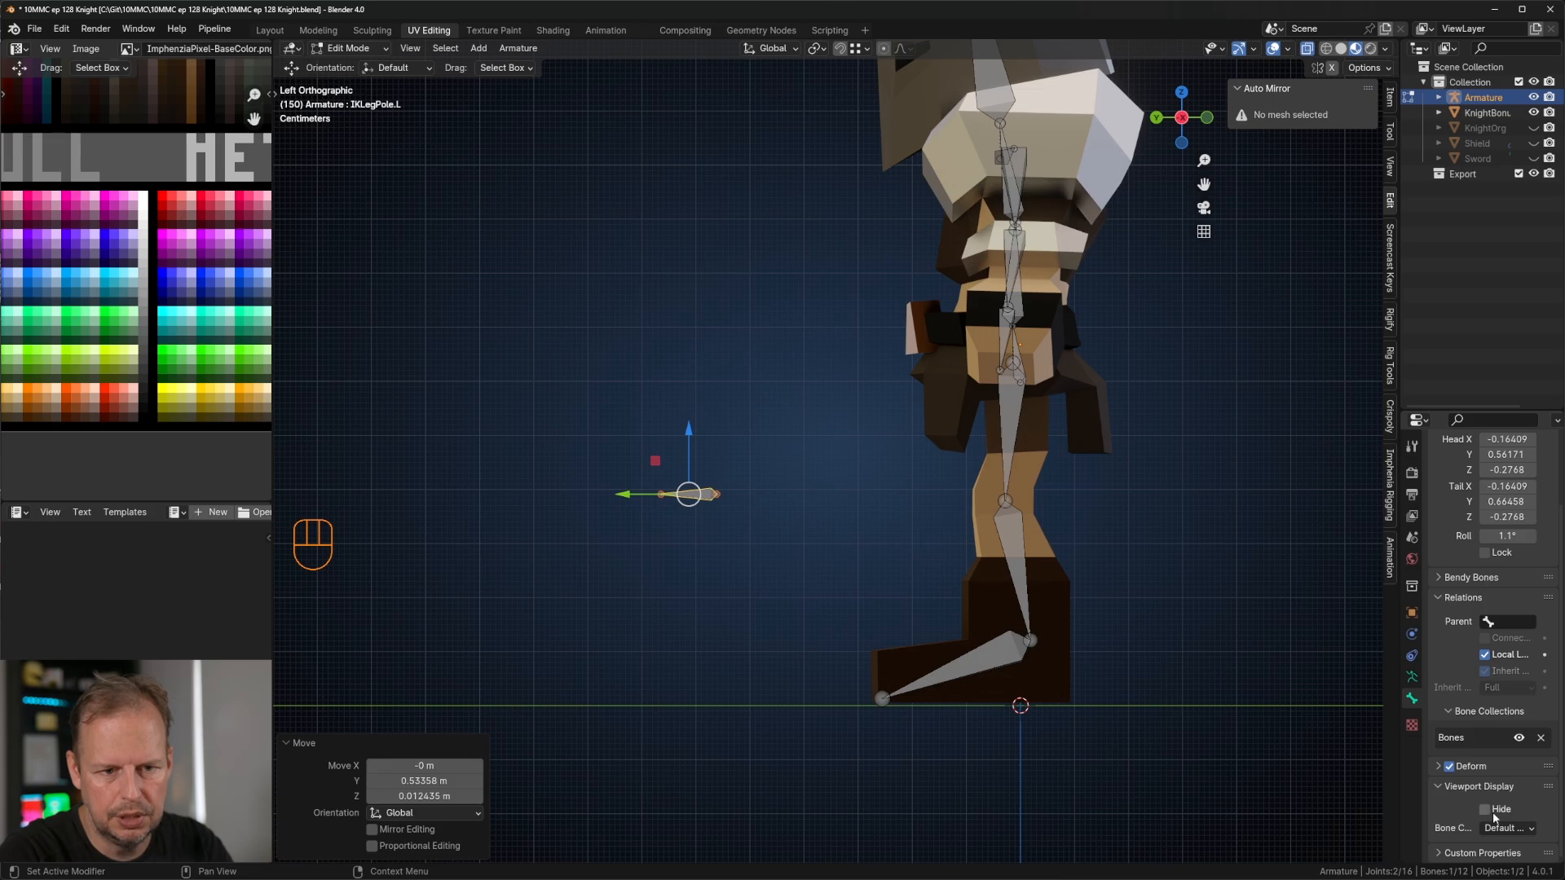
pyautogui.click(1449, 766)
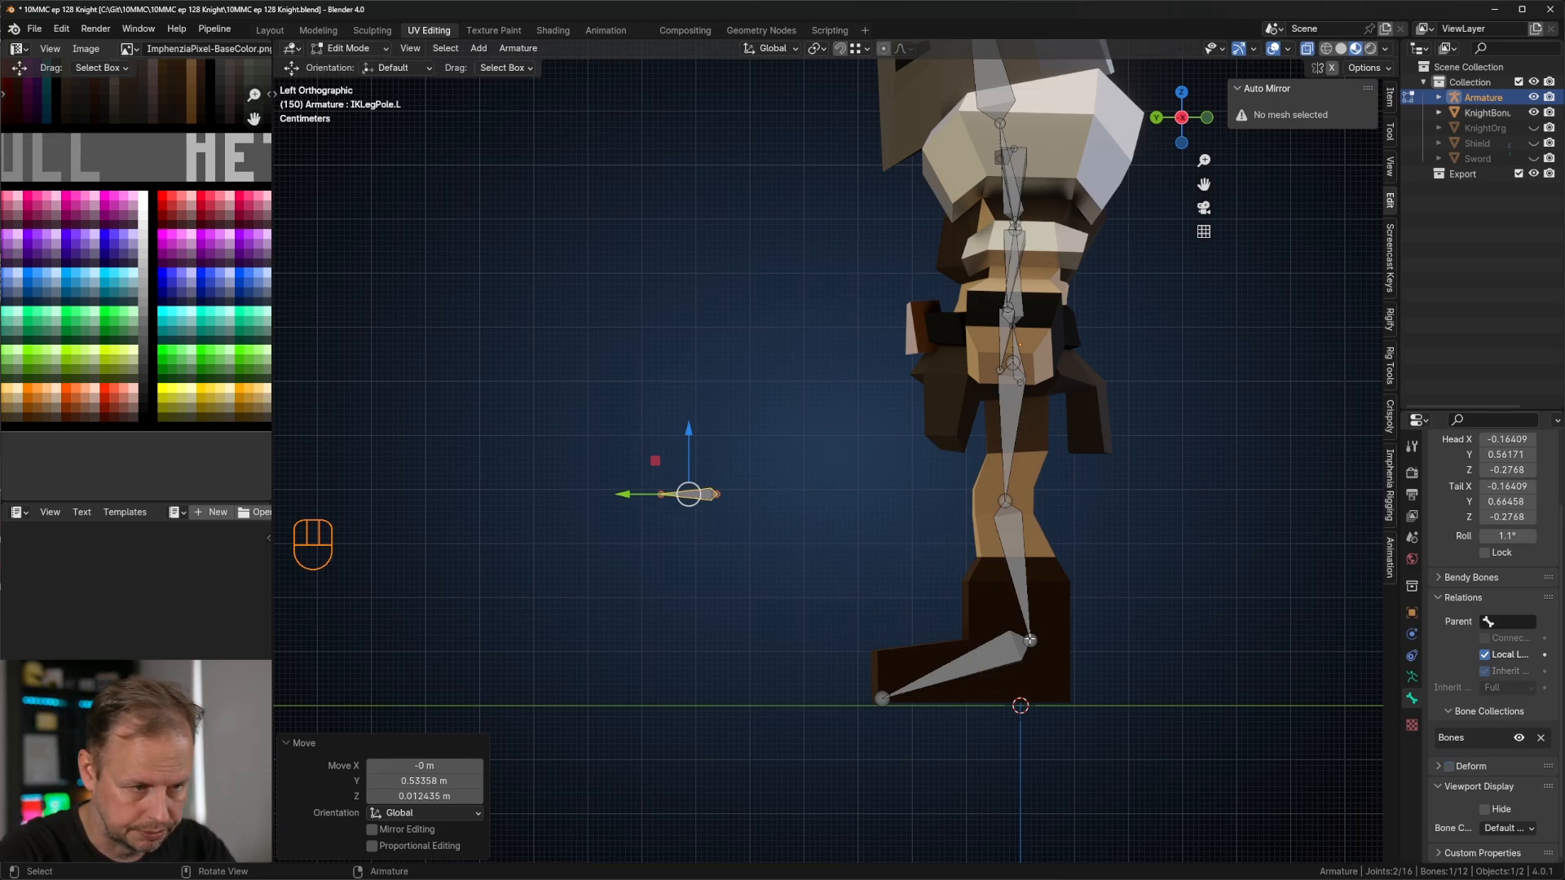
# Step: Extrude a bone about 0.12 m backward along Y from the left ankle joint and clear its parent
pyautogui.click(1029, 640)
pyautogui.press('e')
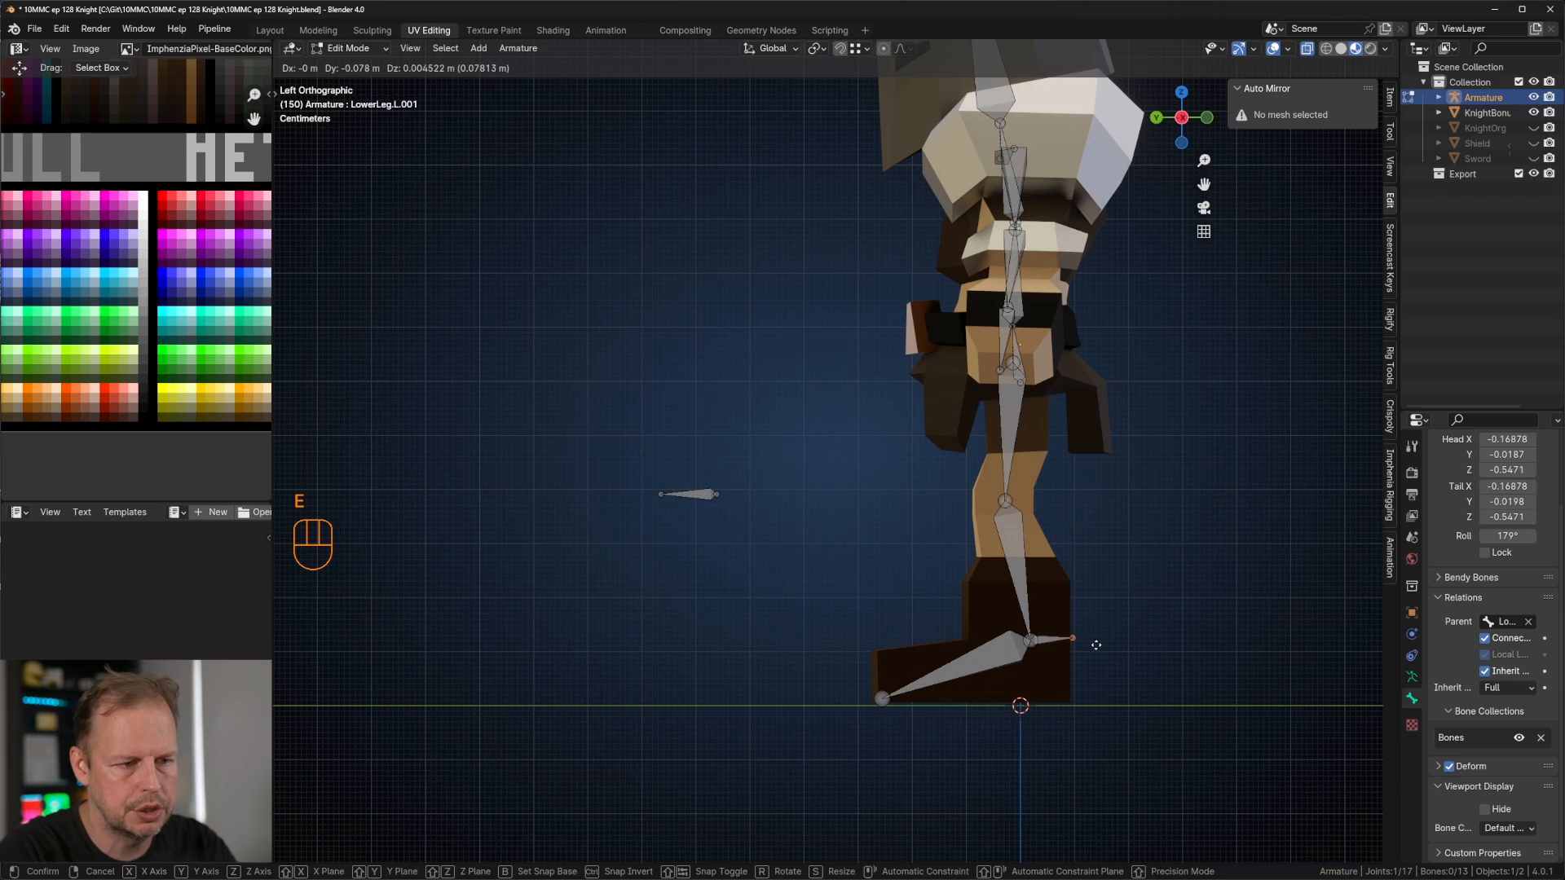
pyautogui.press('y')
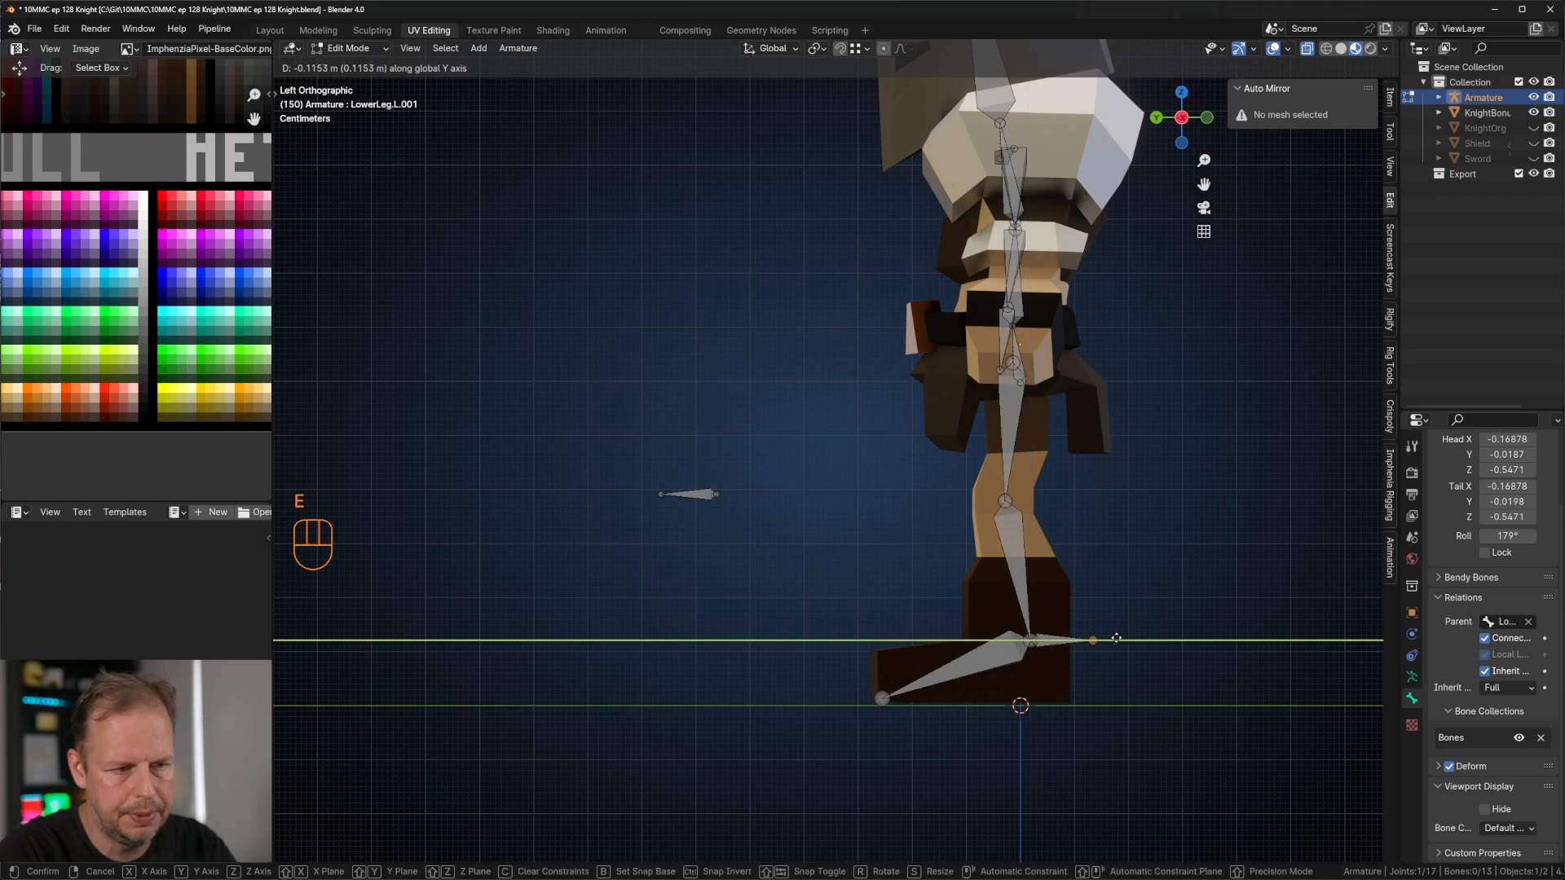
pyautogui.click(1120, 639)
pyautogui.click(1060, 641)
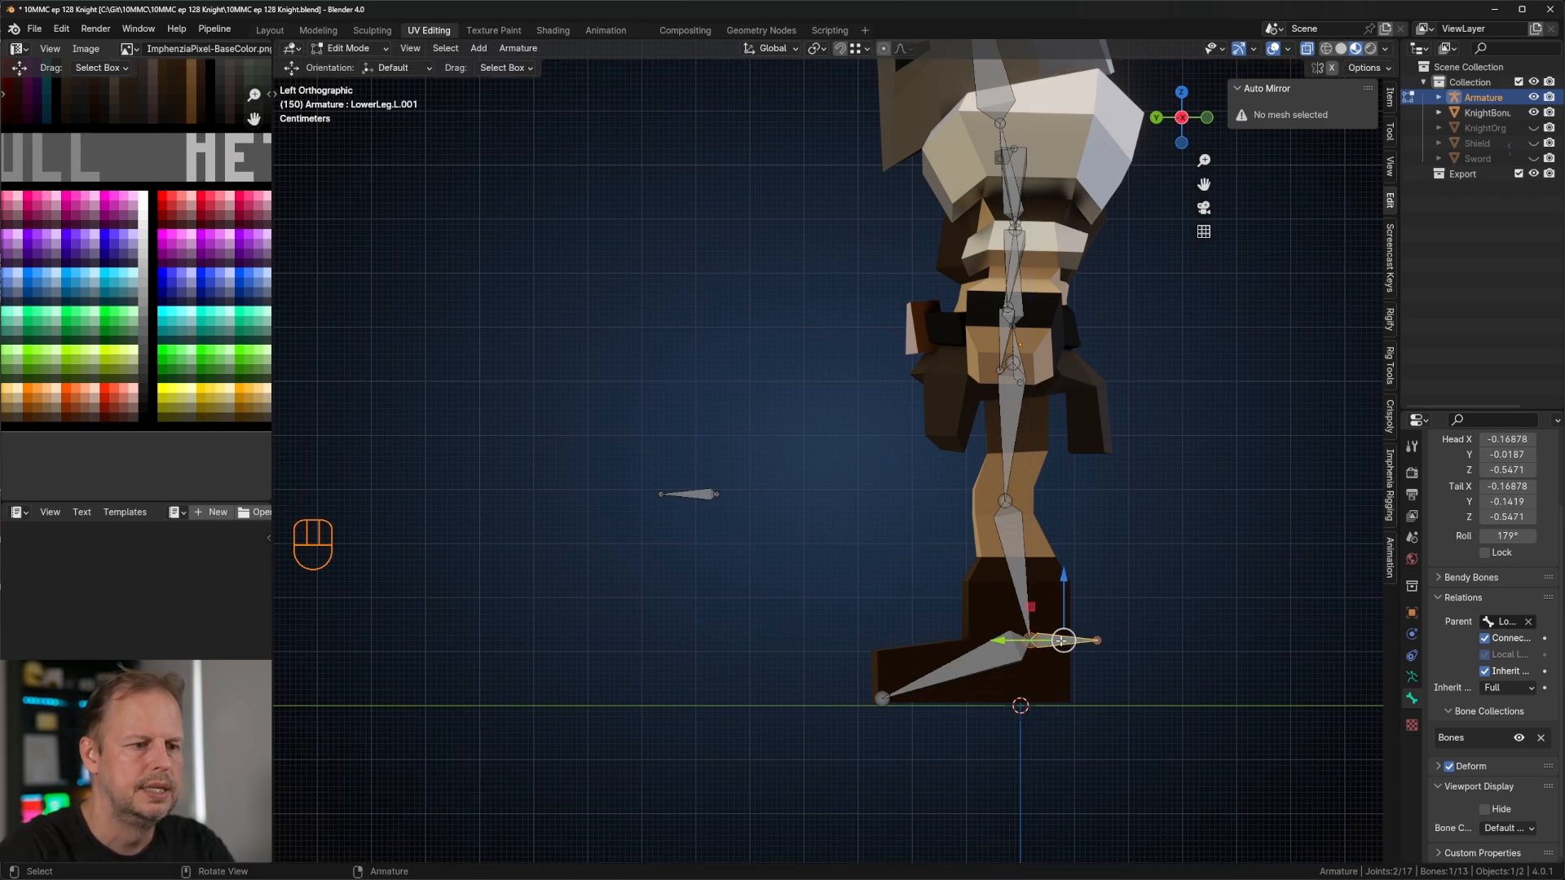
pyautogui.hotkey('alt', 'p')
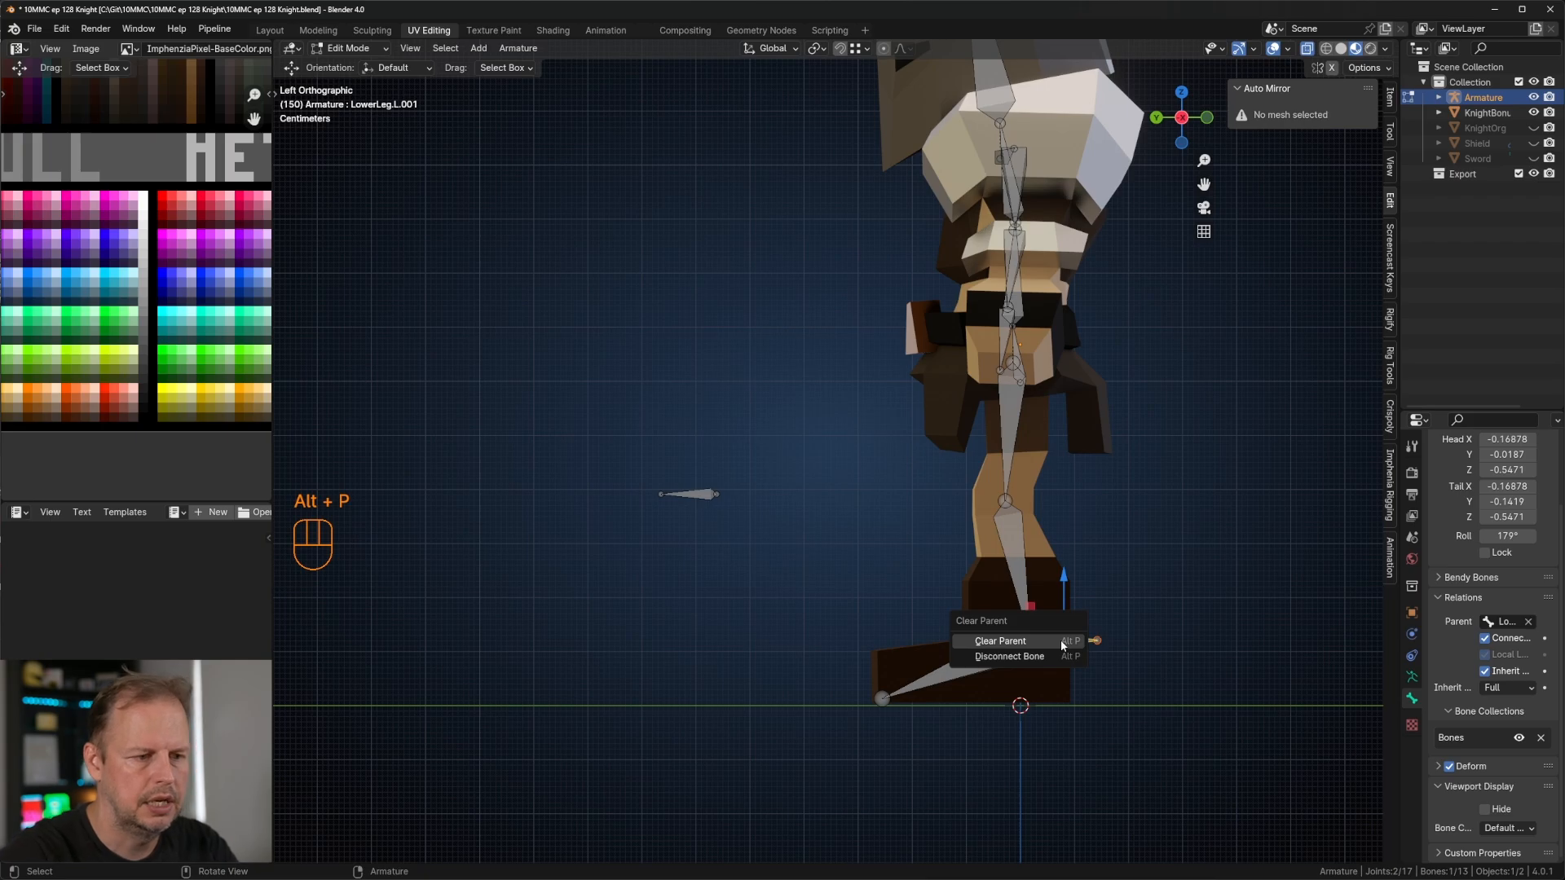
pyautogui.click(1060, 639)
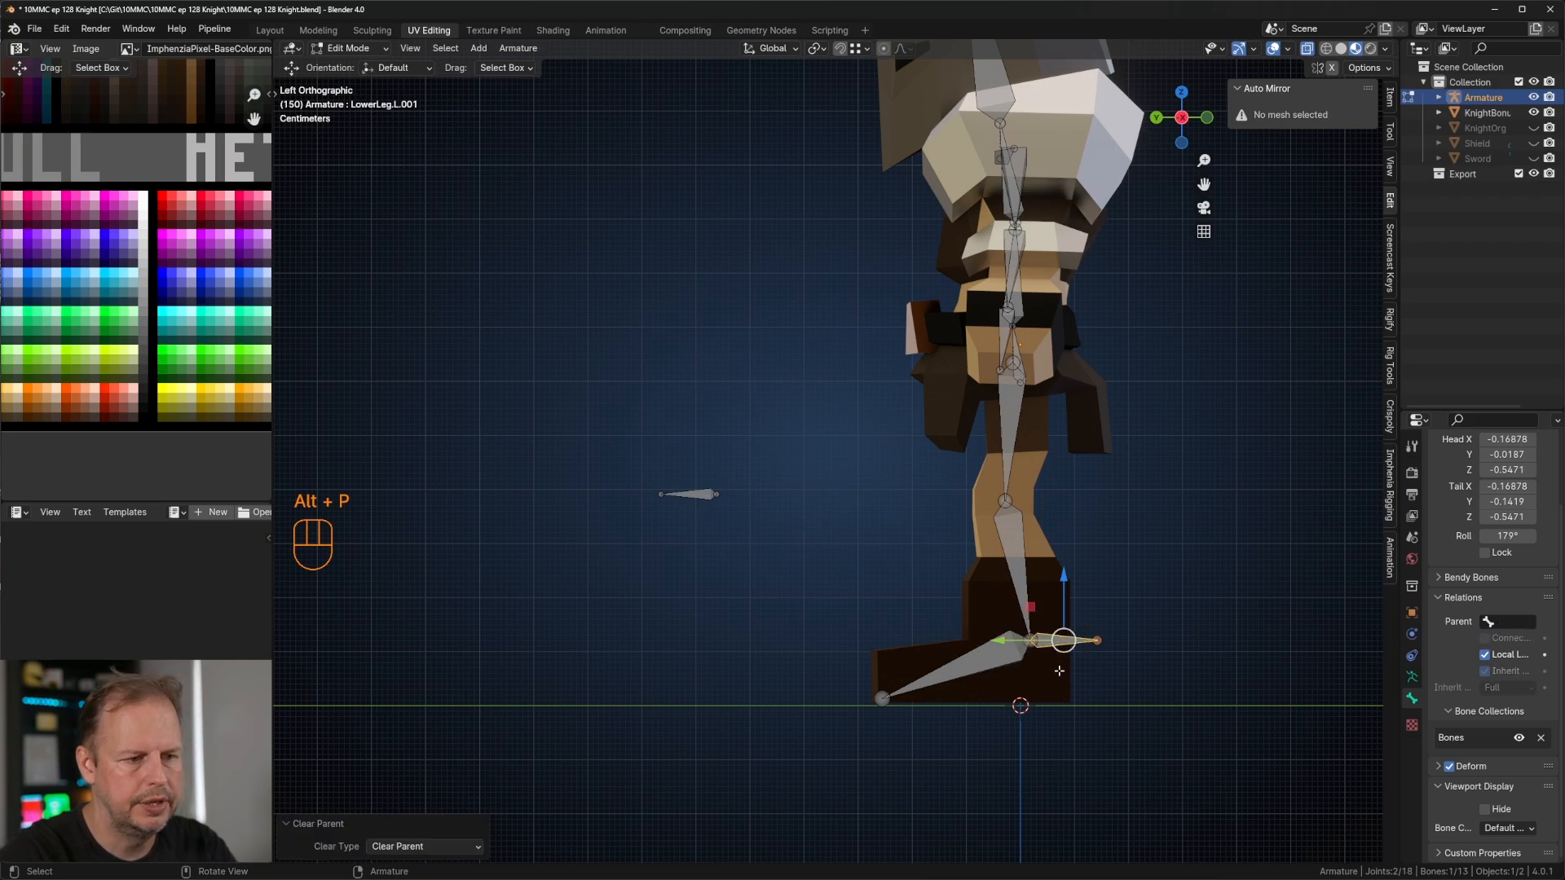
# Step: Turn off Deform for the detached bone behind the ankle and rename it IKLegTarget.L
pyautogui.click(1449, 767)
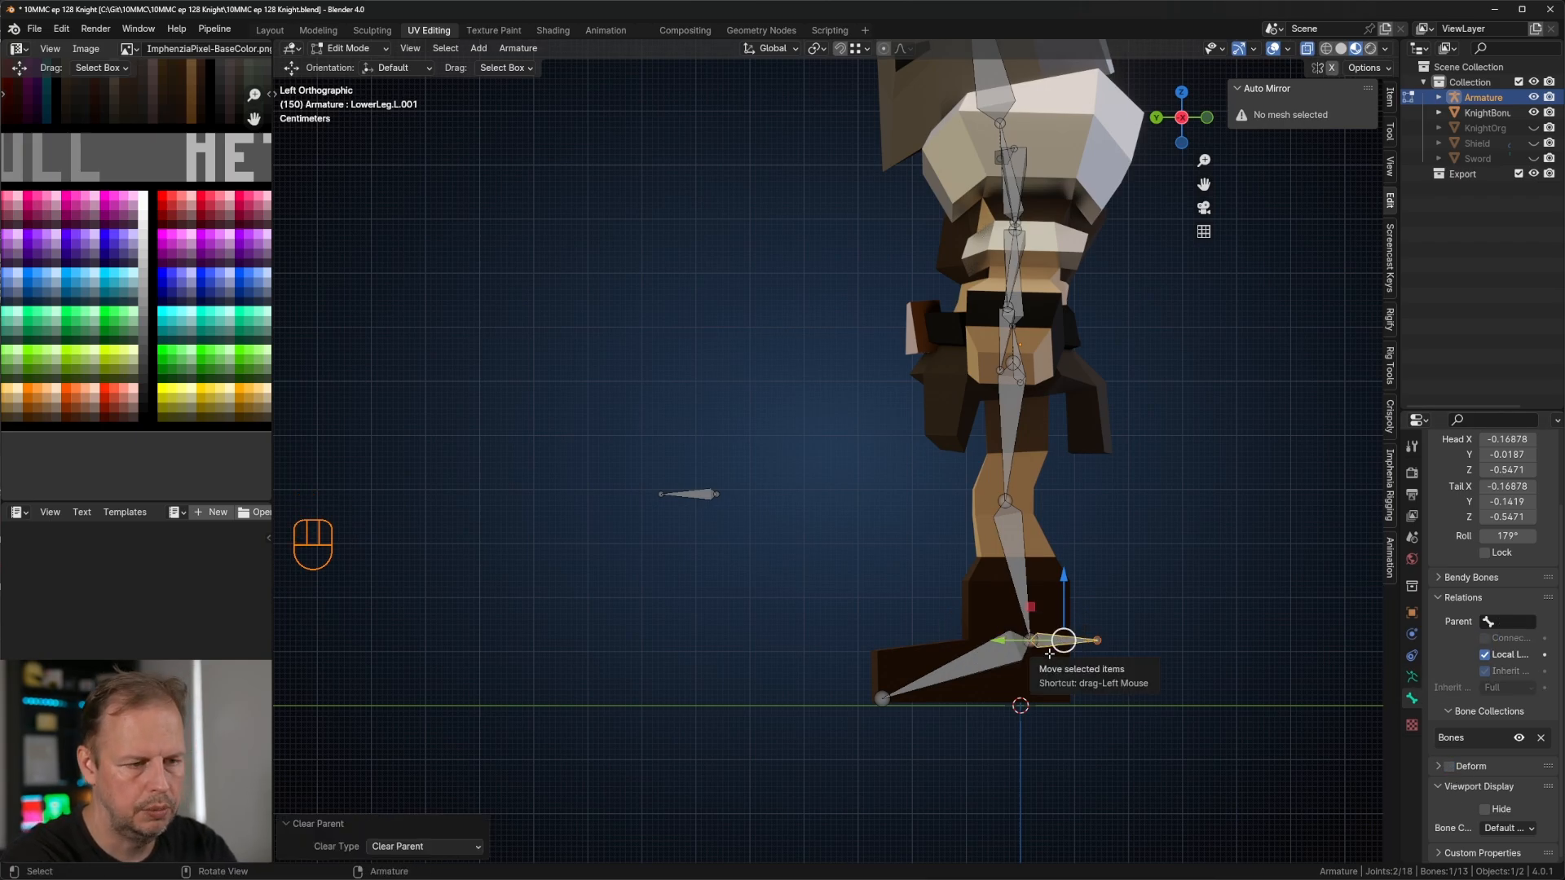
pyautogui.press('F2')
pyautogui.write('IKL')
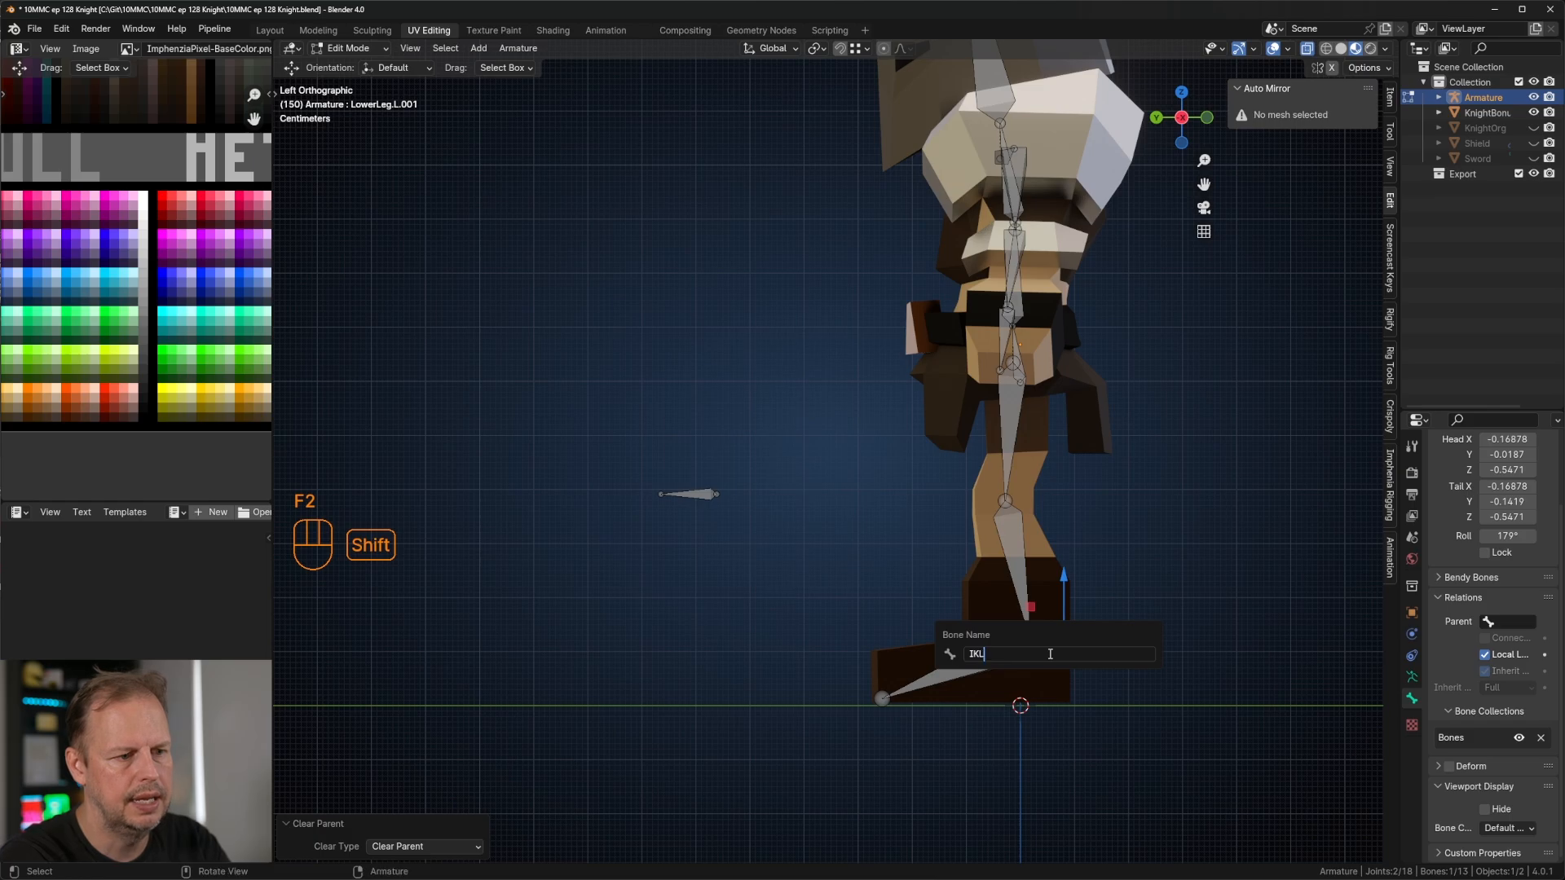
pyautogui.write('egTarget.L')
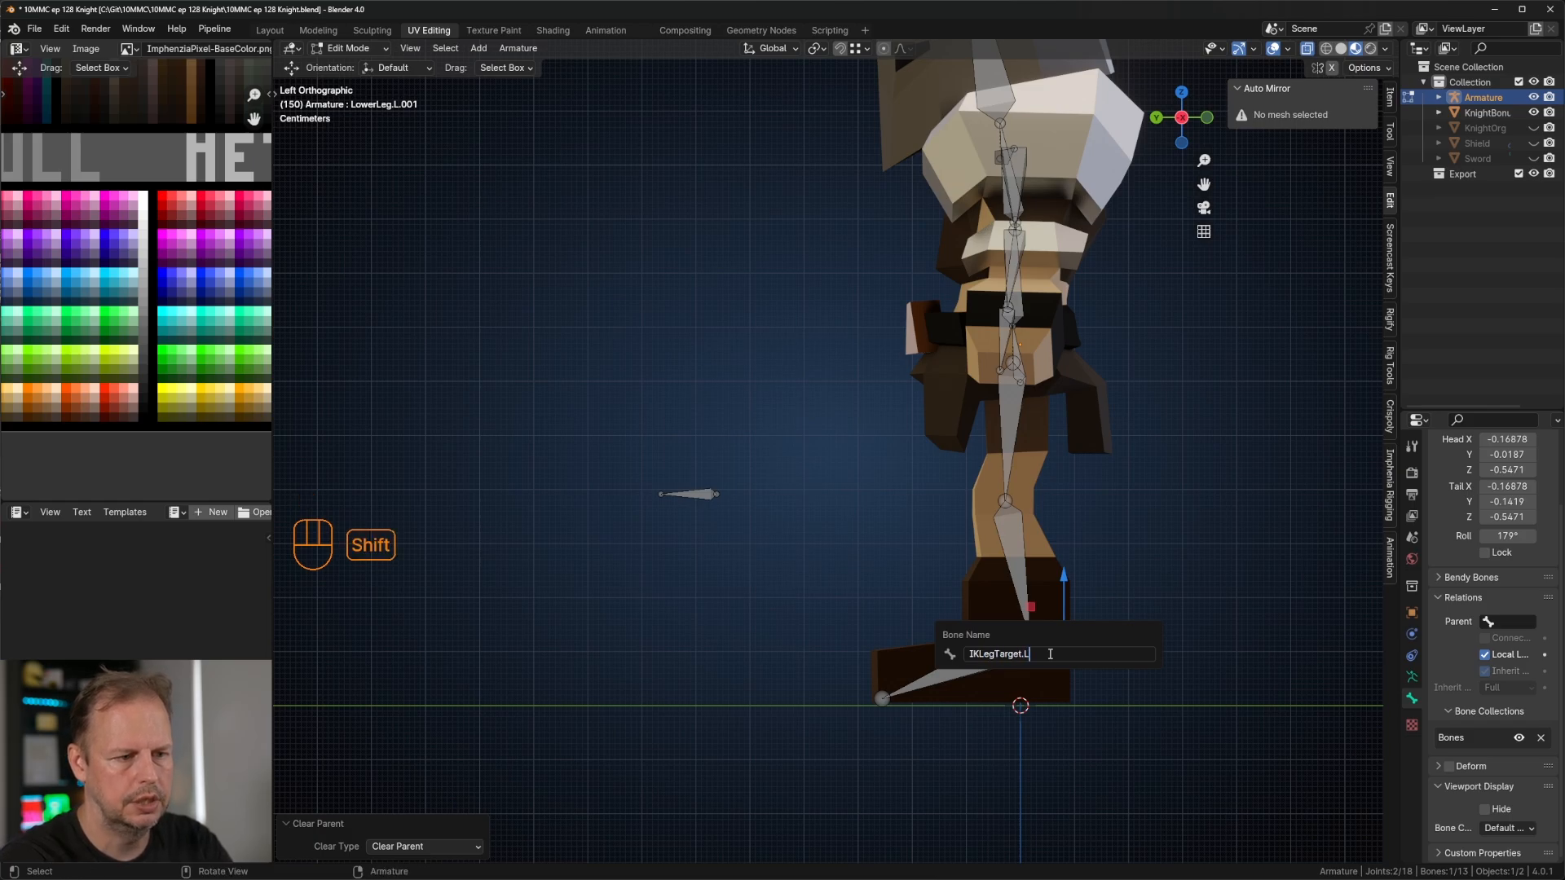
pyautogui.press('Return')
# Step: Select the LowerLeg.L bone, switch to Pose Mode and add an Inverse Kinematics bone constraint to it
pyautogui.moveTo(1185, 577); pyautogui.dragTo(1058, 557, button='middle')
pyautogui.click(862, 635)
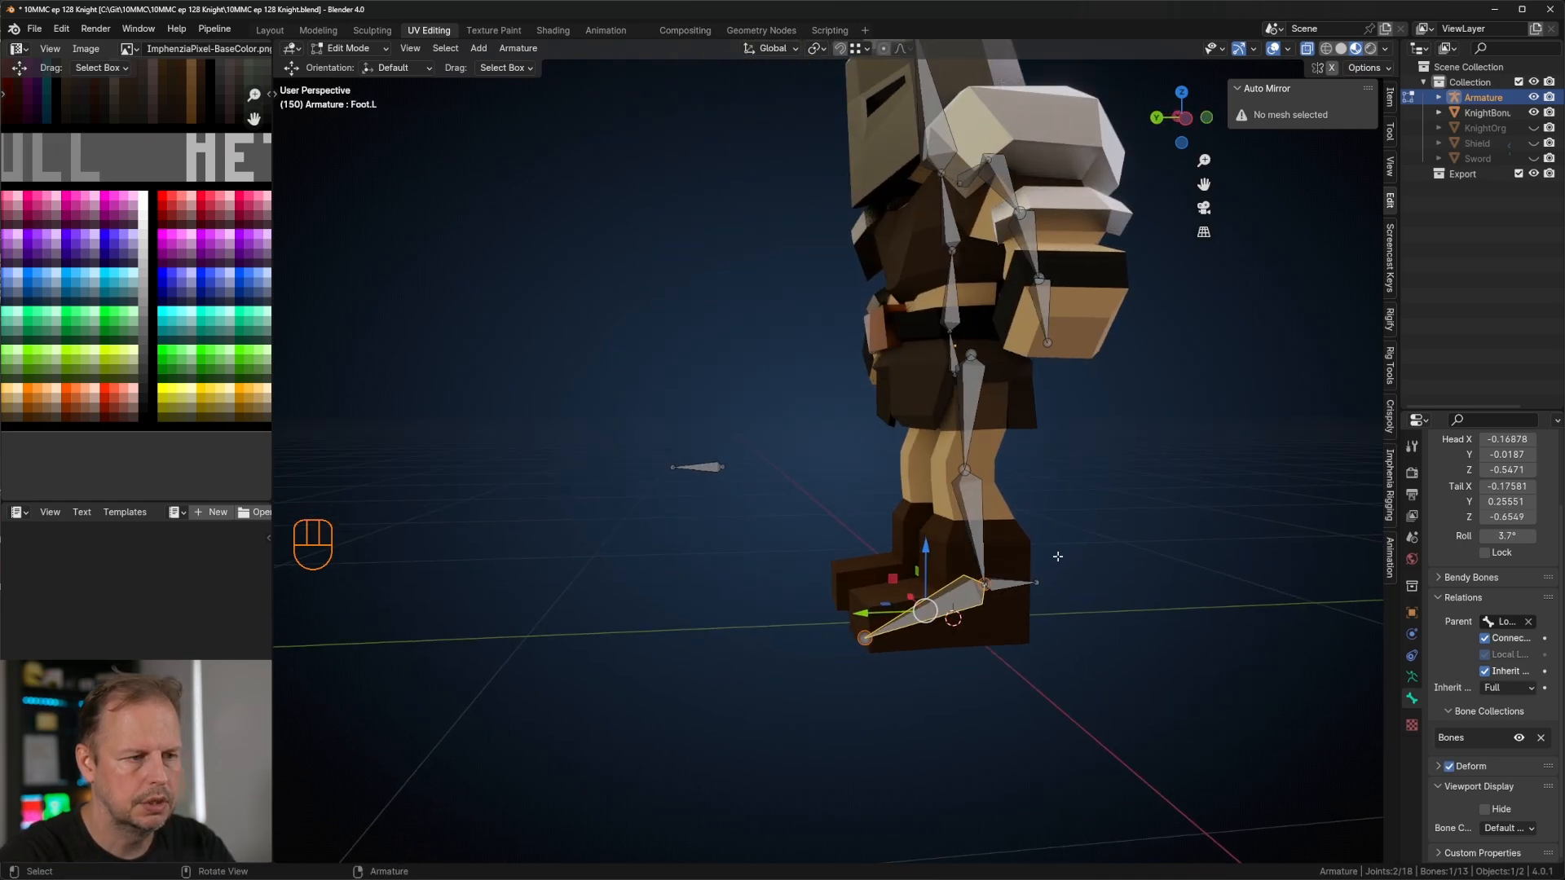
pyautogui.click(979, 522)
pyautogui.keyDown('shift'); pyautogui.moveTo(1143, 456); pyautogui.dragTo(1045, 503, button='middle'); pyautogui.keyUp('shift')
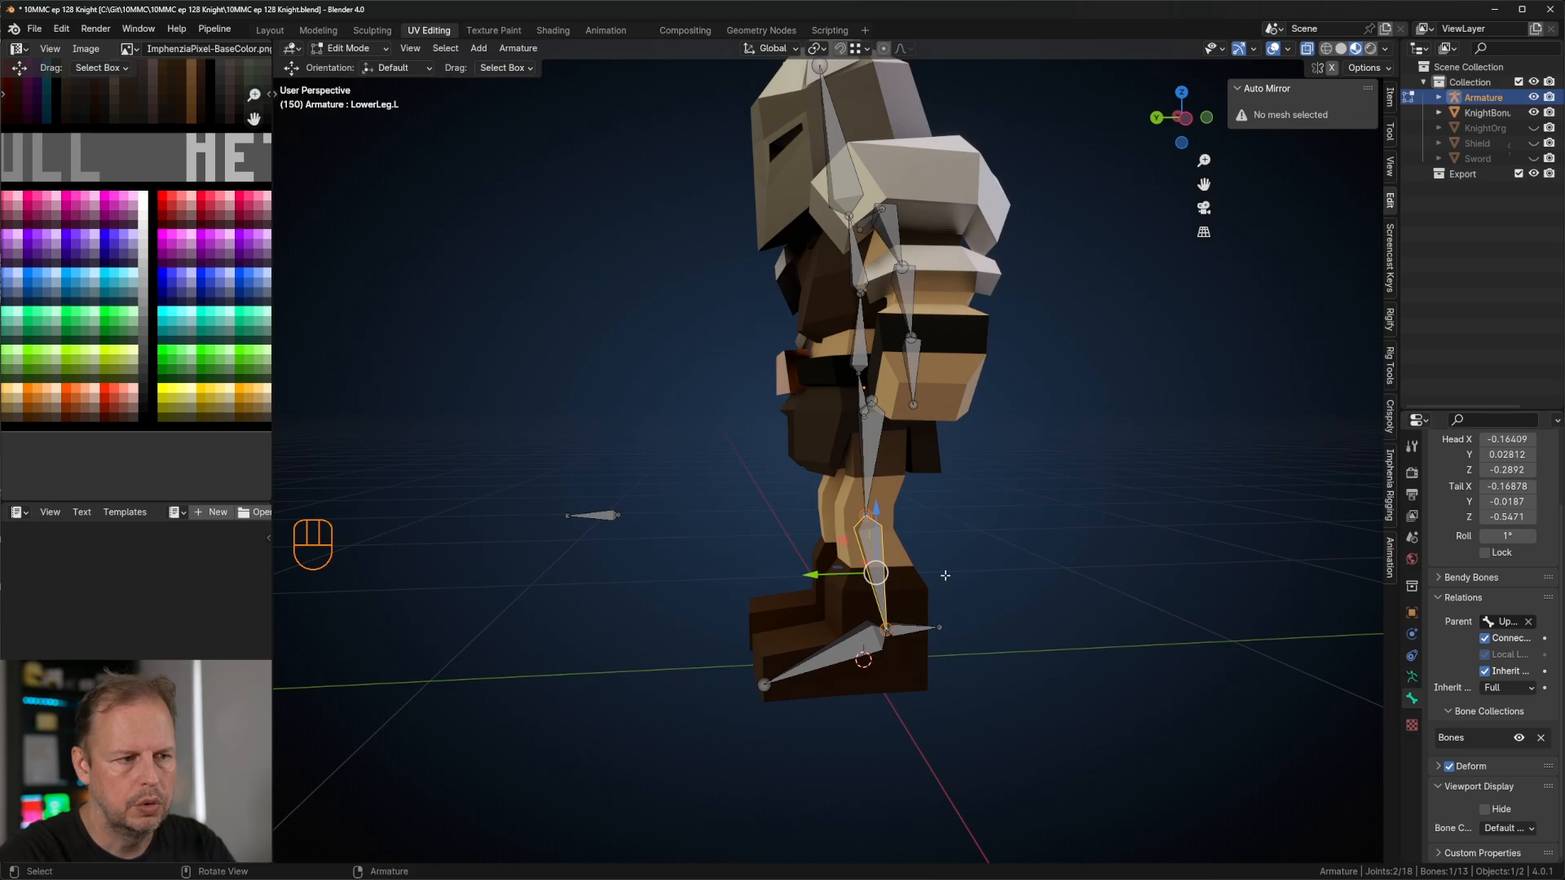
pyautogui.hotkey('ctrl', 'Tab')
pyautogui.click(937, 632)
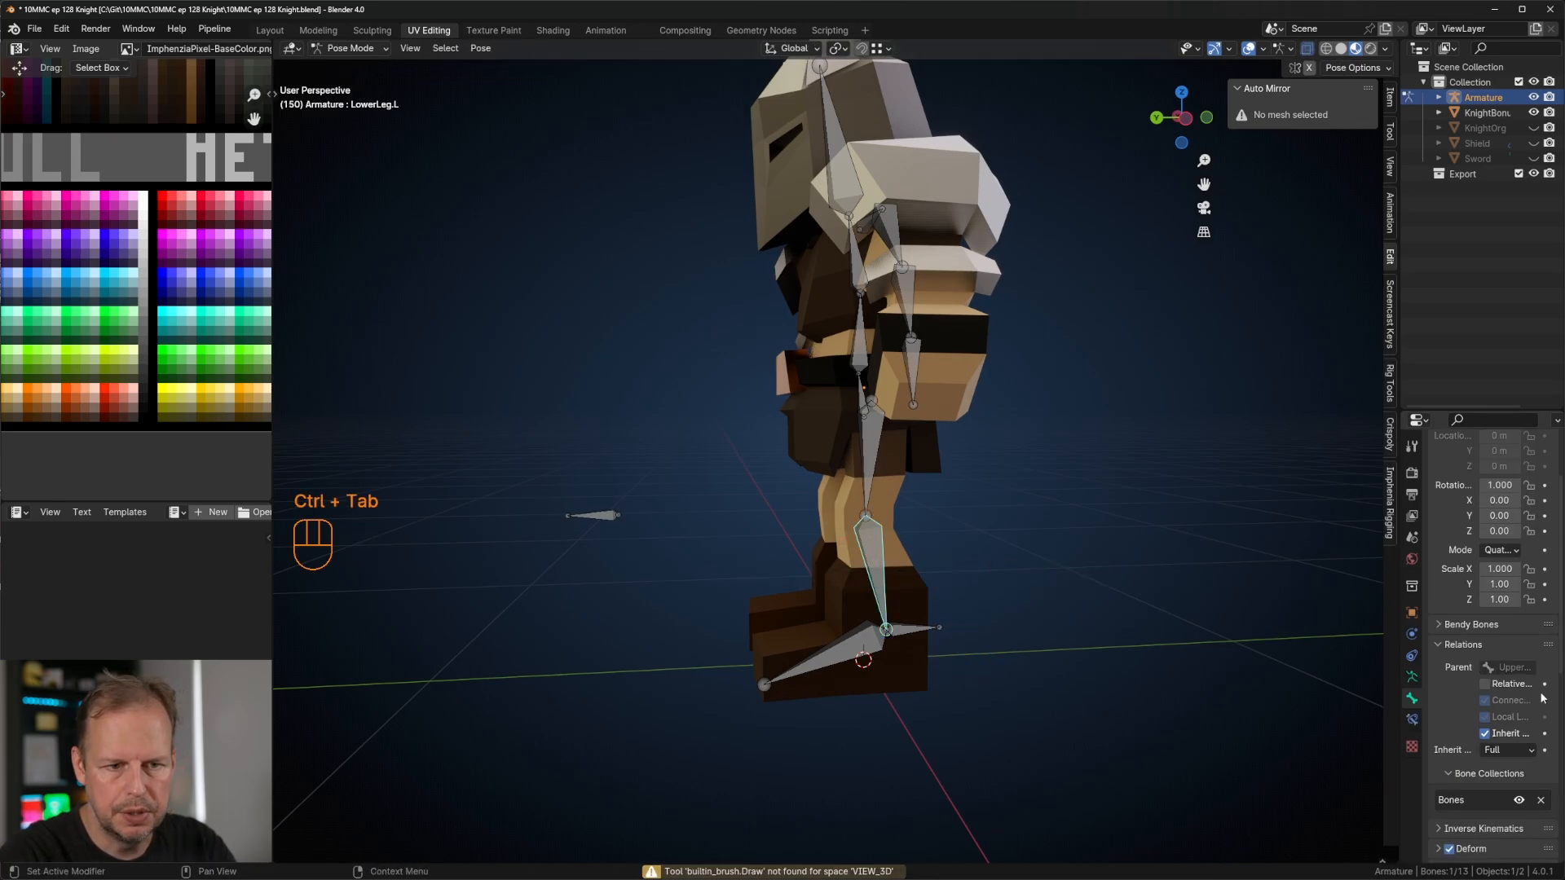
pyautogui.click(1414, 720)
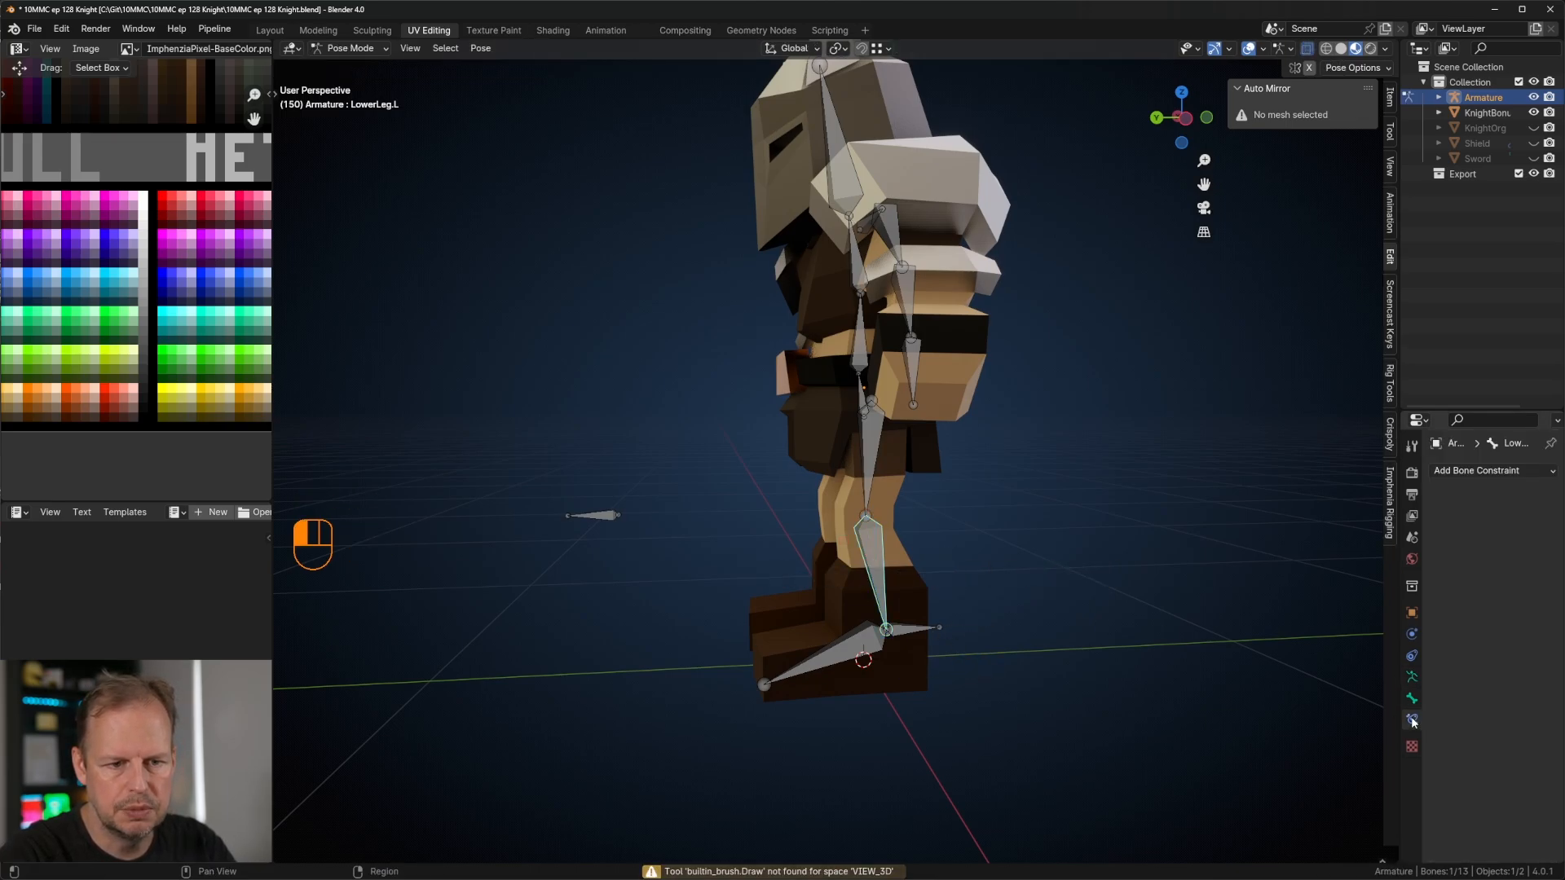
pyautogui.click(1488, 473)
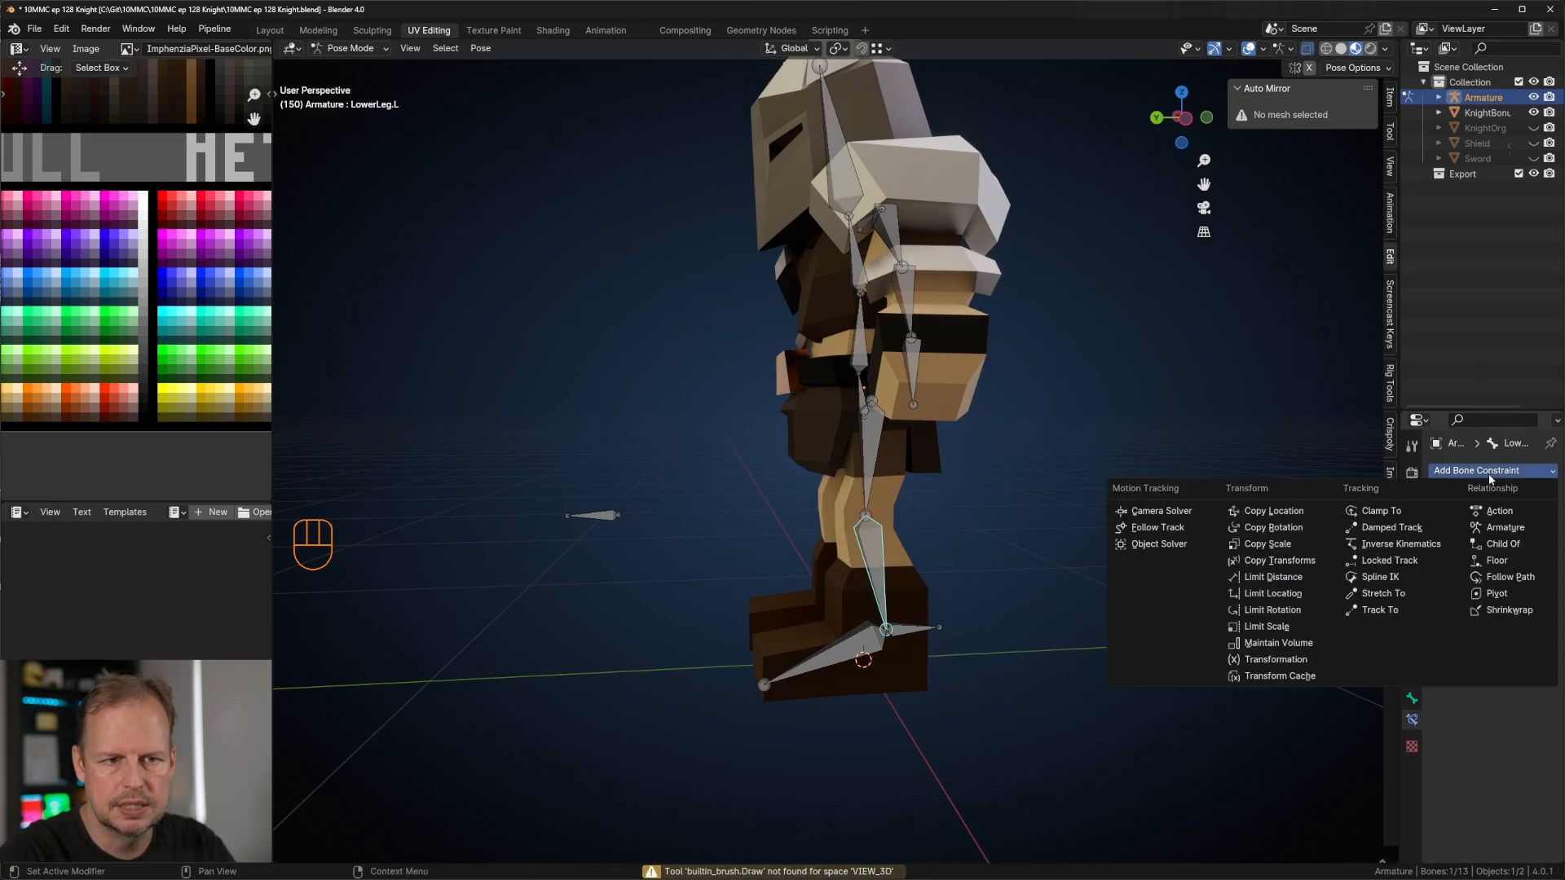
pyautogui.click(1401, 544)
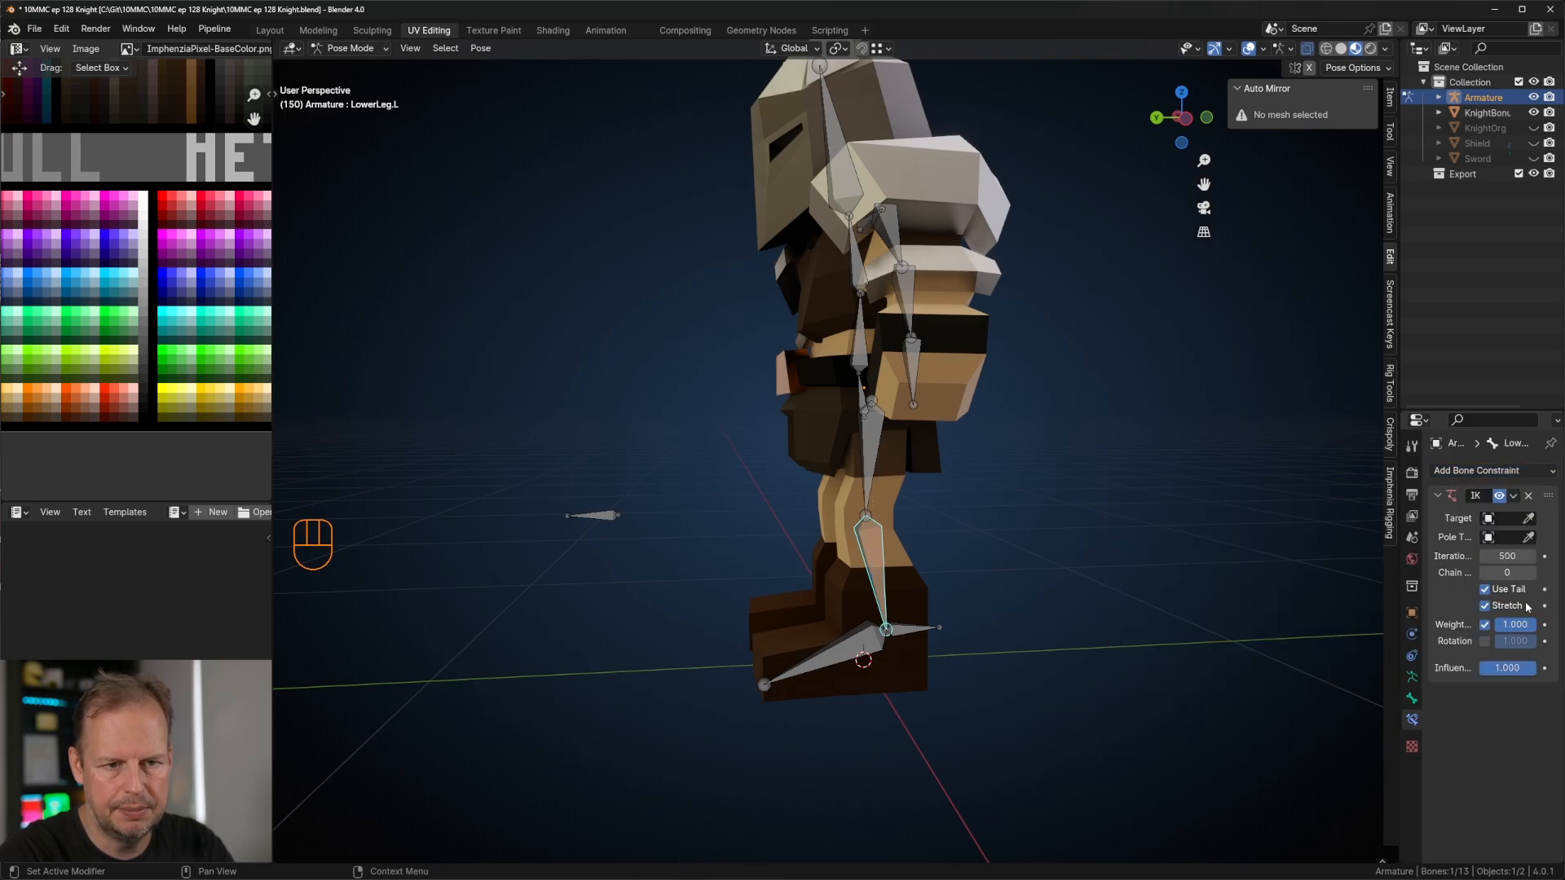
# Step: Set the IK constraint's target to Armature with IKLegTarget.L as the target bone
pyautogui.moveTo(1400, 501); pyautogui.dragTo(1298, 494)
pyautogui.click(1475, 518)
pyautogui.click(1451, 541)
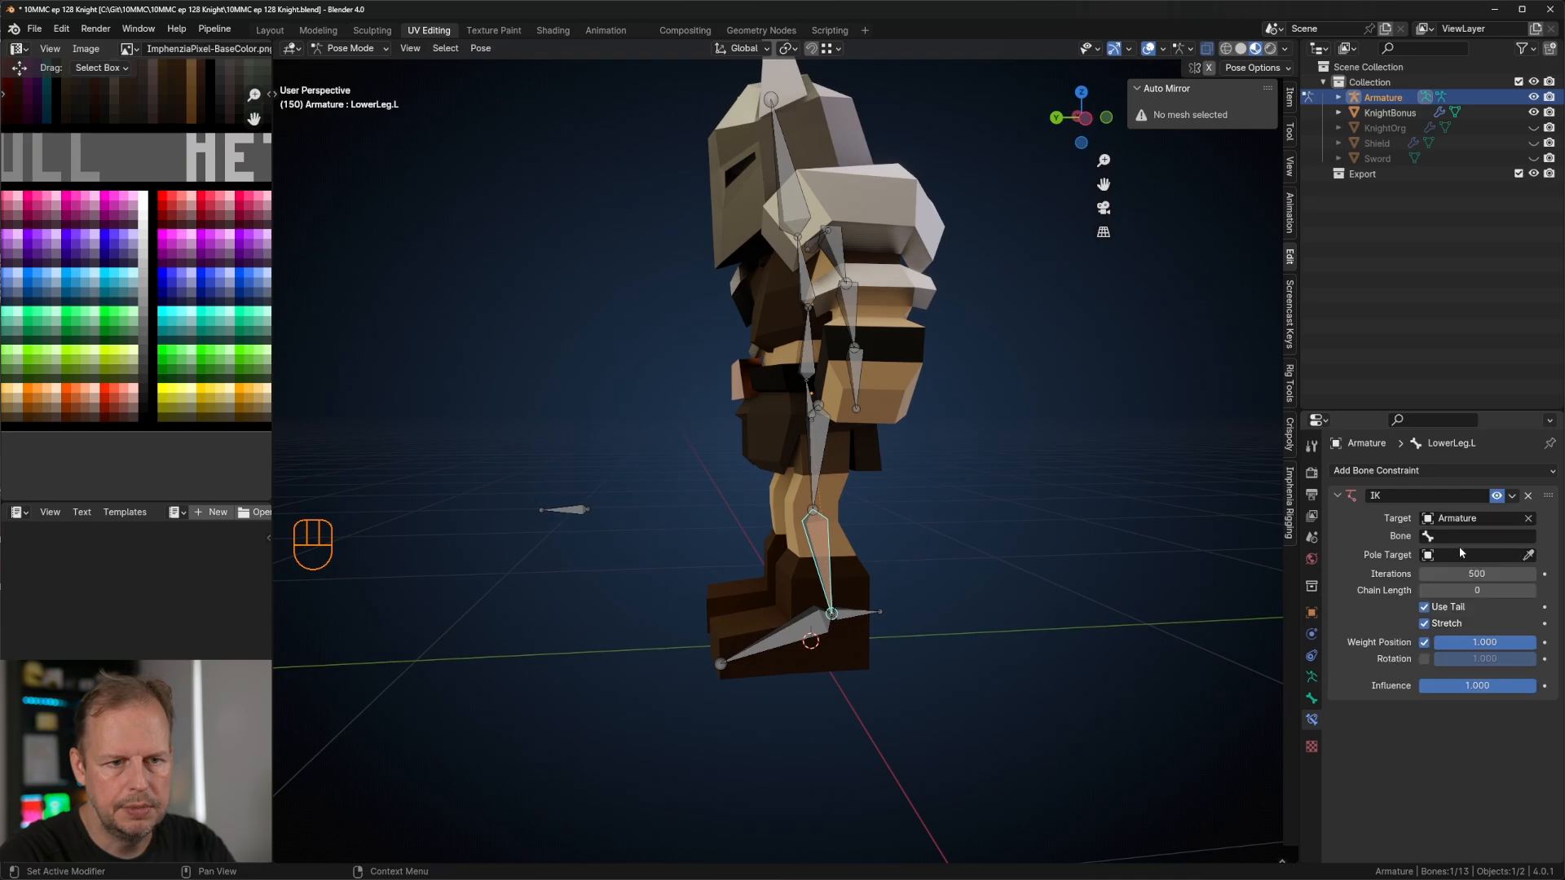
pyautogui.click(1486, 538)
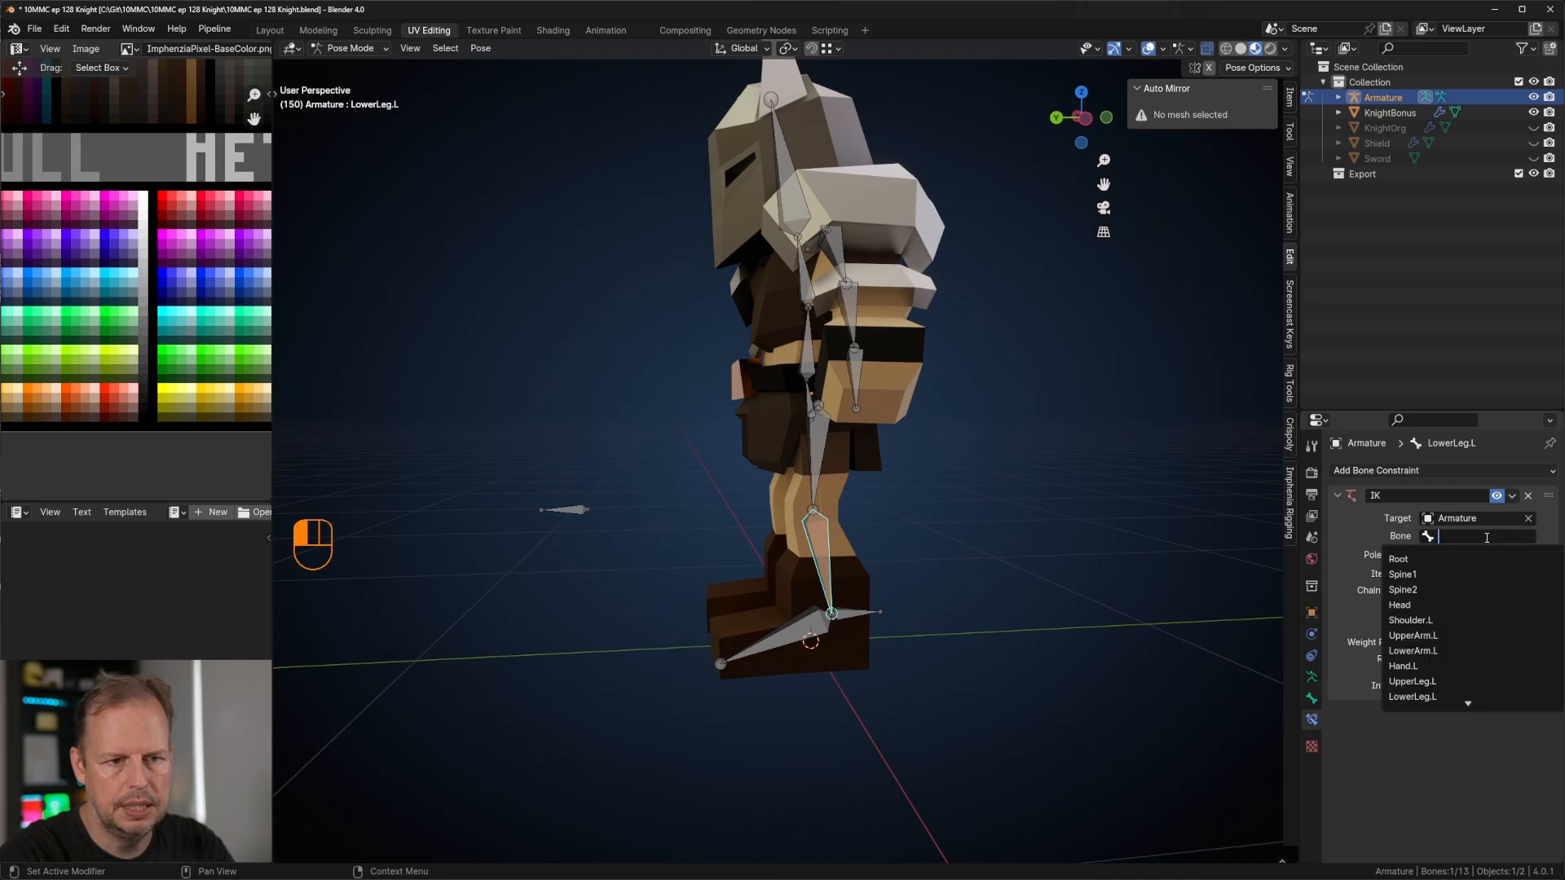
pyautogui.write('u')
pyautogui.press('BackSpace')
pyautogui.write('Ik')
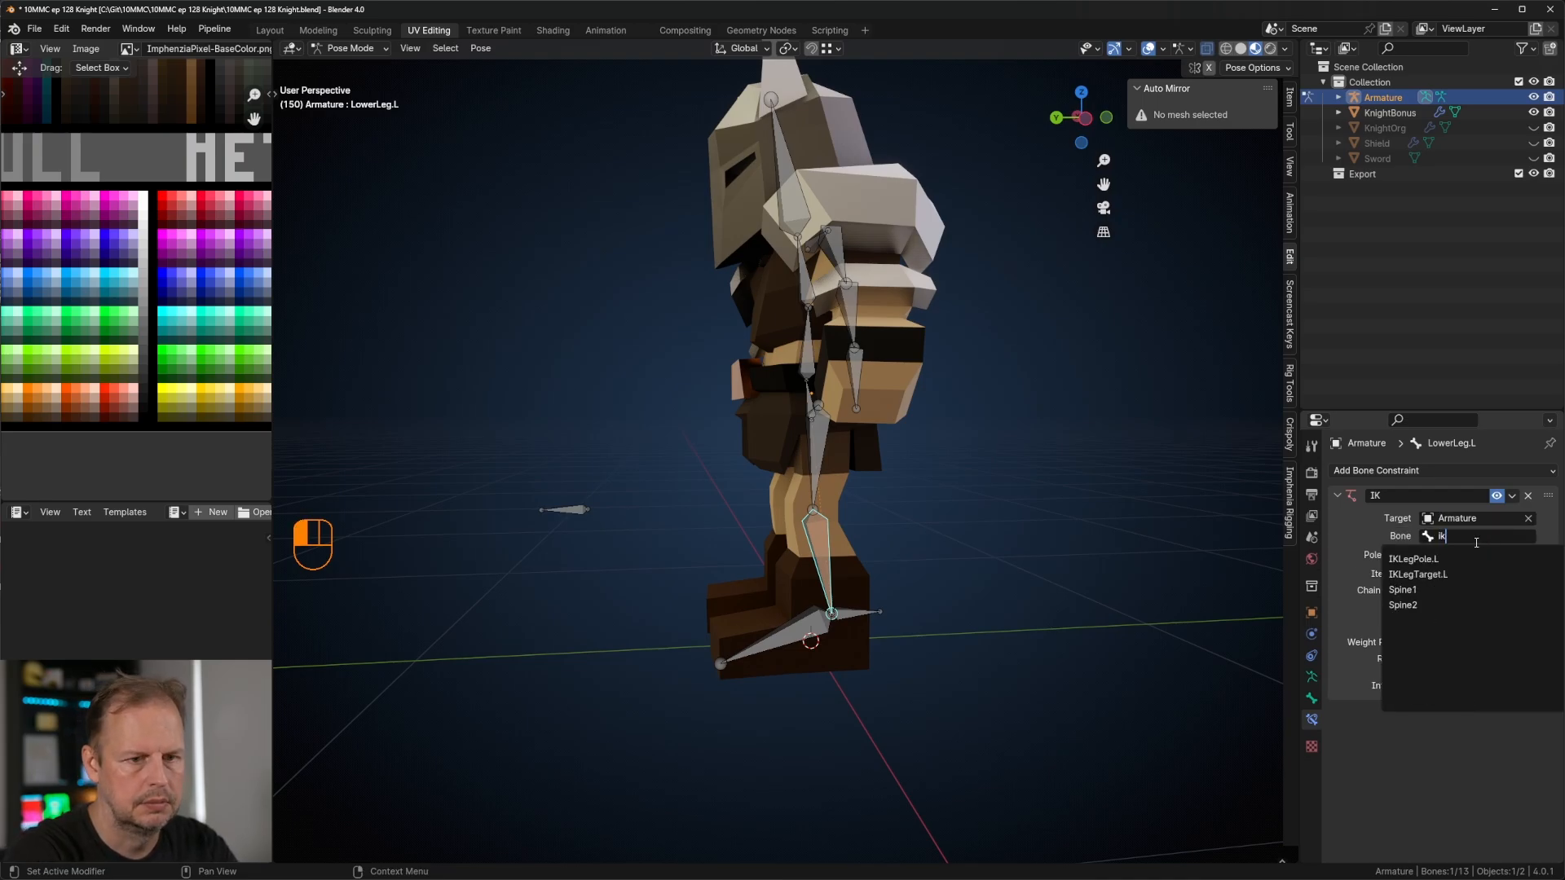
pyautogui.click(1473, 573)
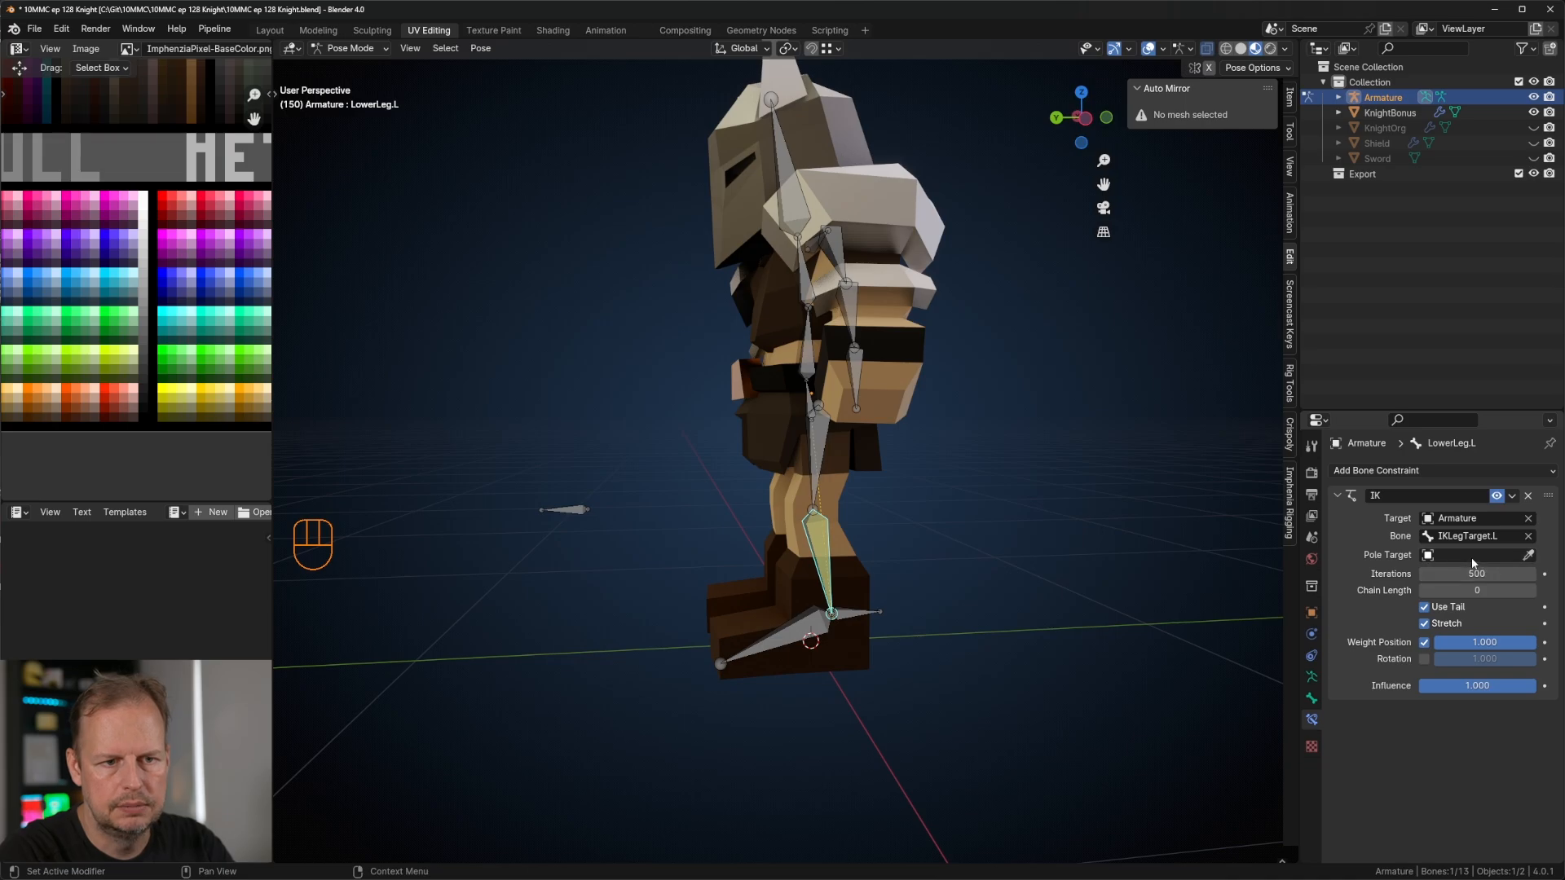
# Step: Set the IK constraint's pole target to Armature with IKLegPole.L as the pole bone
pyautogui.click(1472, 558)
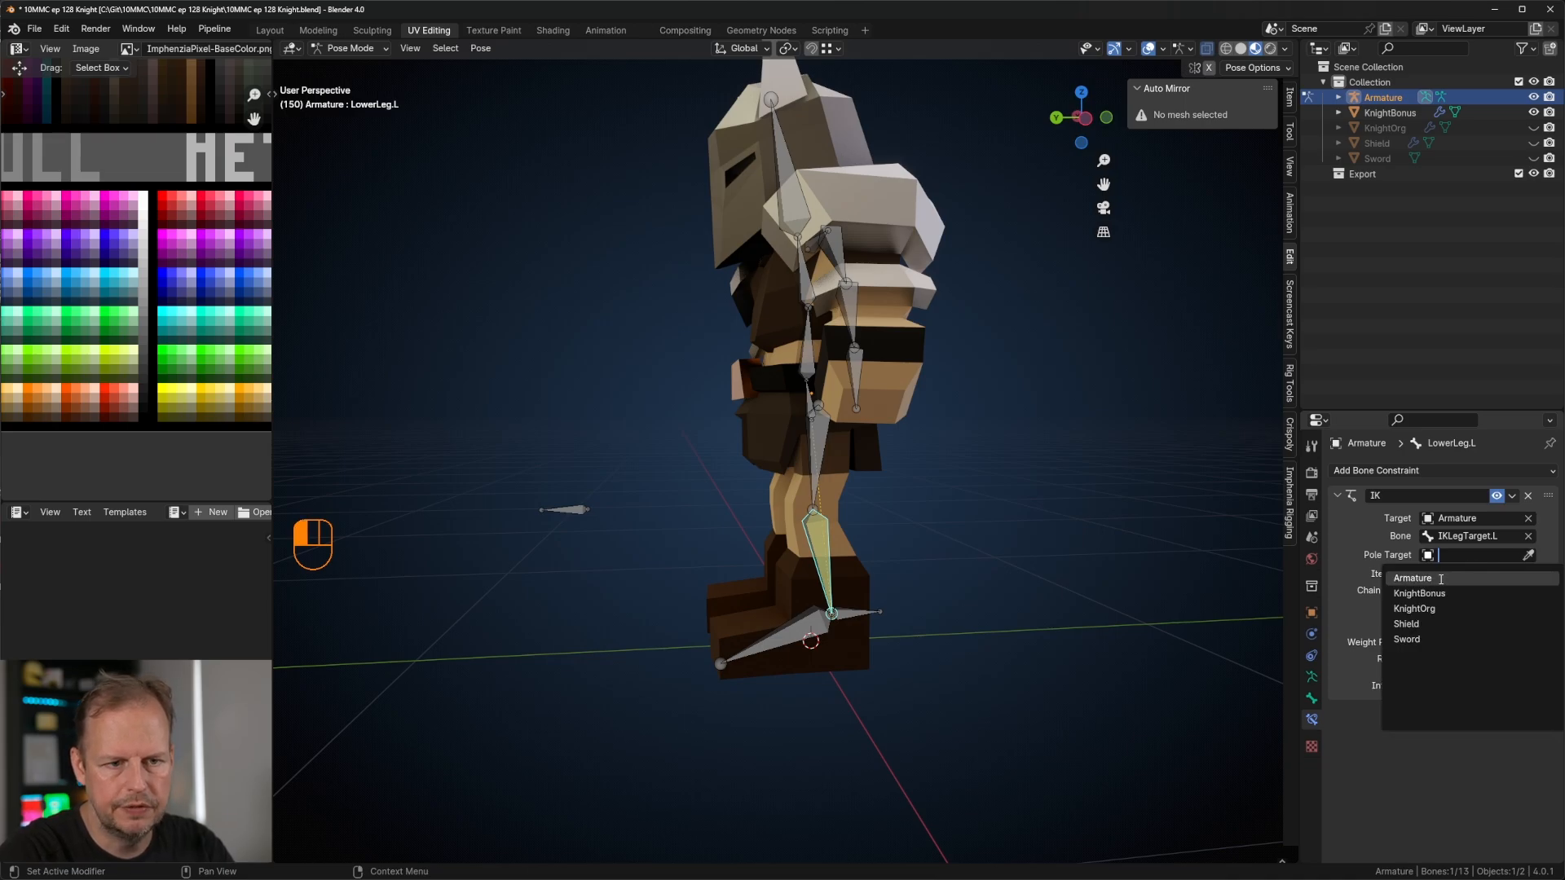
pyautogui.click(1441, 579)
pyautogui.click(1459, 573)
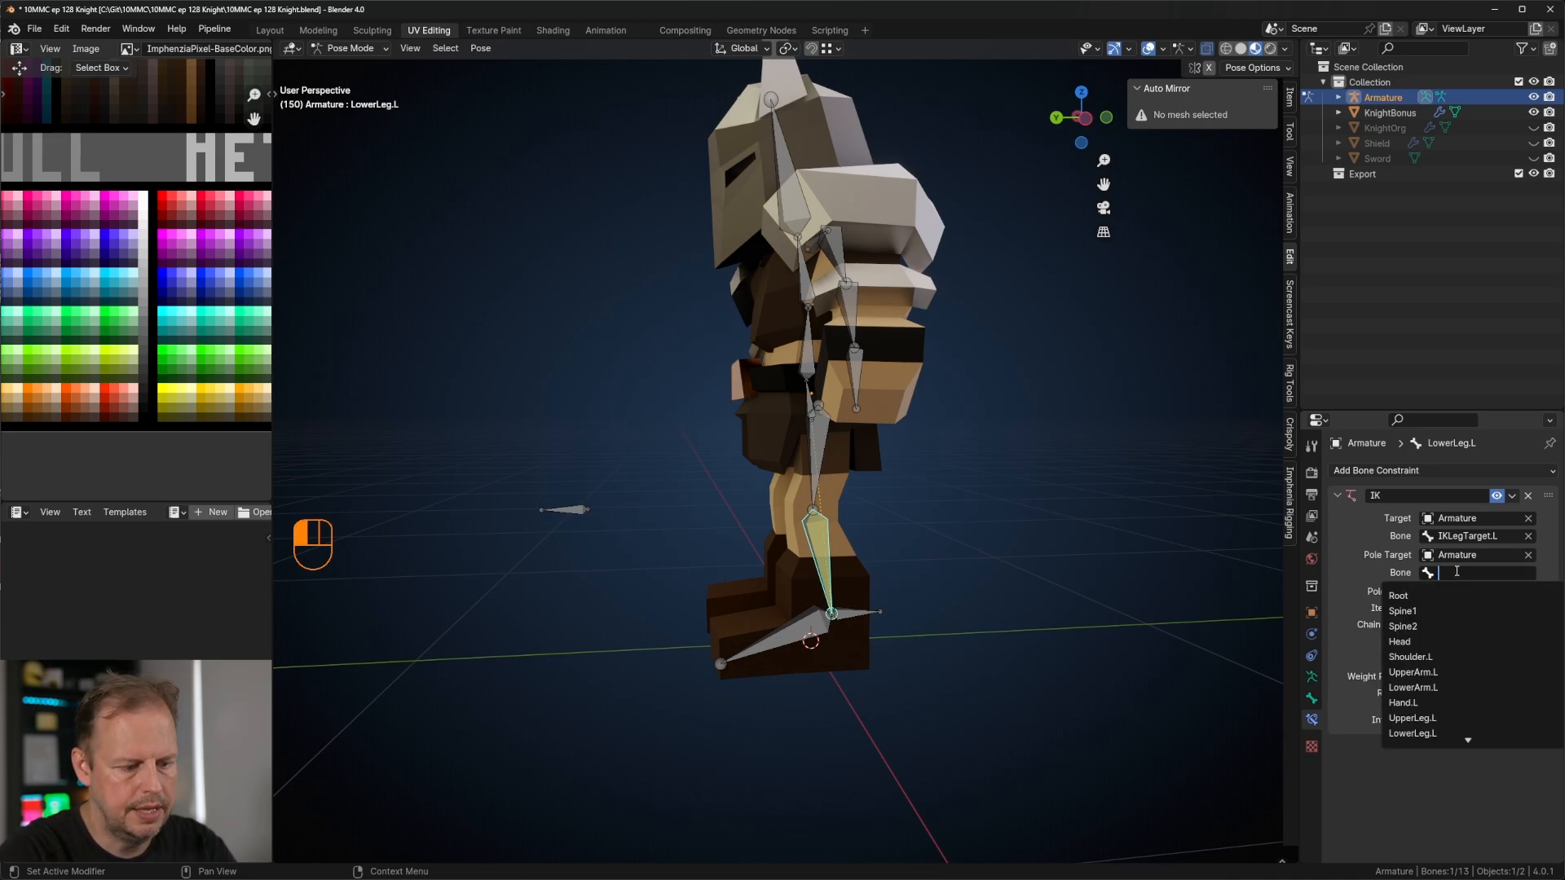
pyautogui.write('pol')
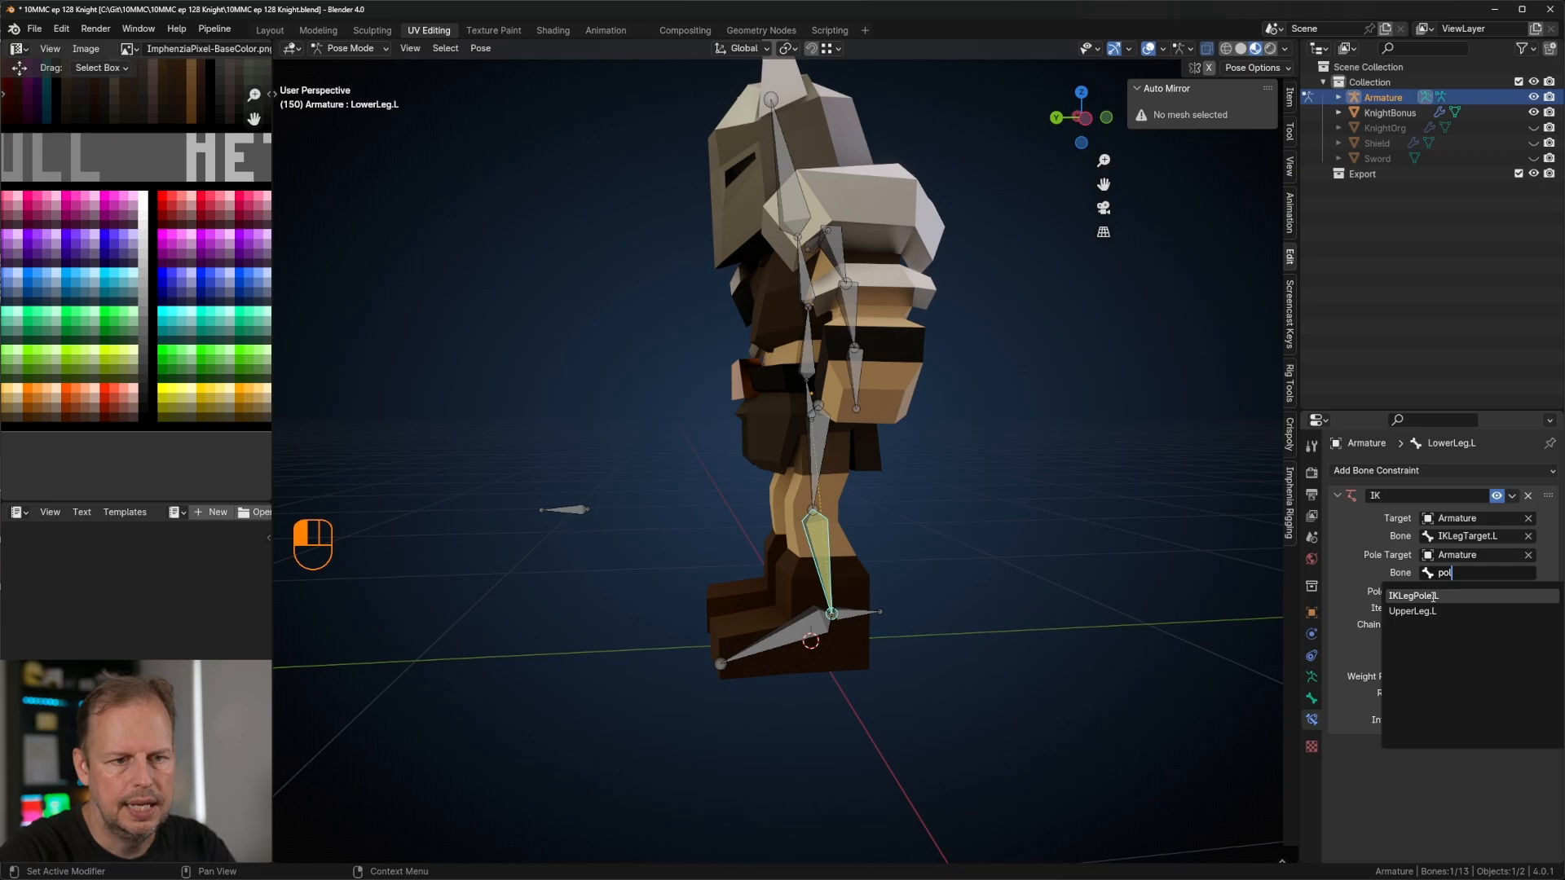
pyautogui.click(1434, 597)
# Step: Set the IK constraint's chain length to 2 and its pole angle to 90°
pyautogui.moveTo(709, 374); pyautogui.dragTo(1035, 425, button='middle')
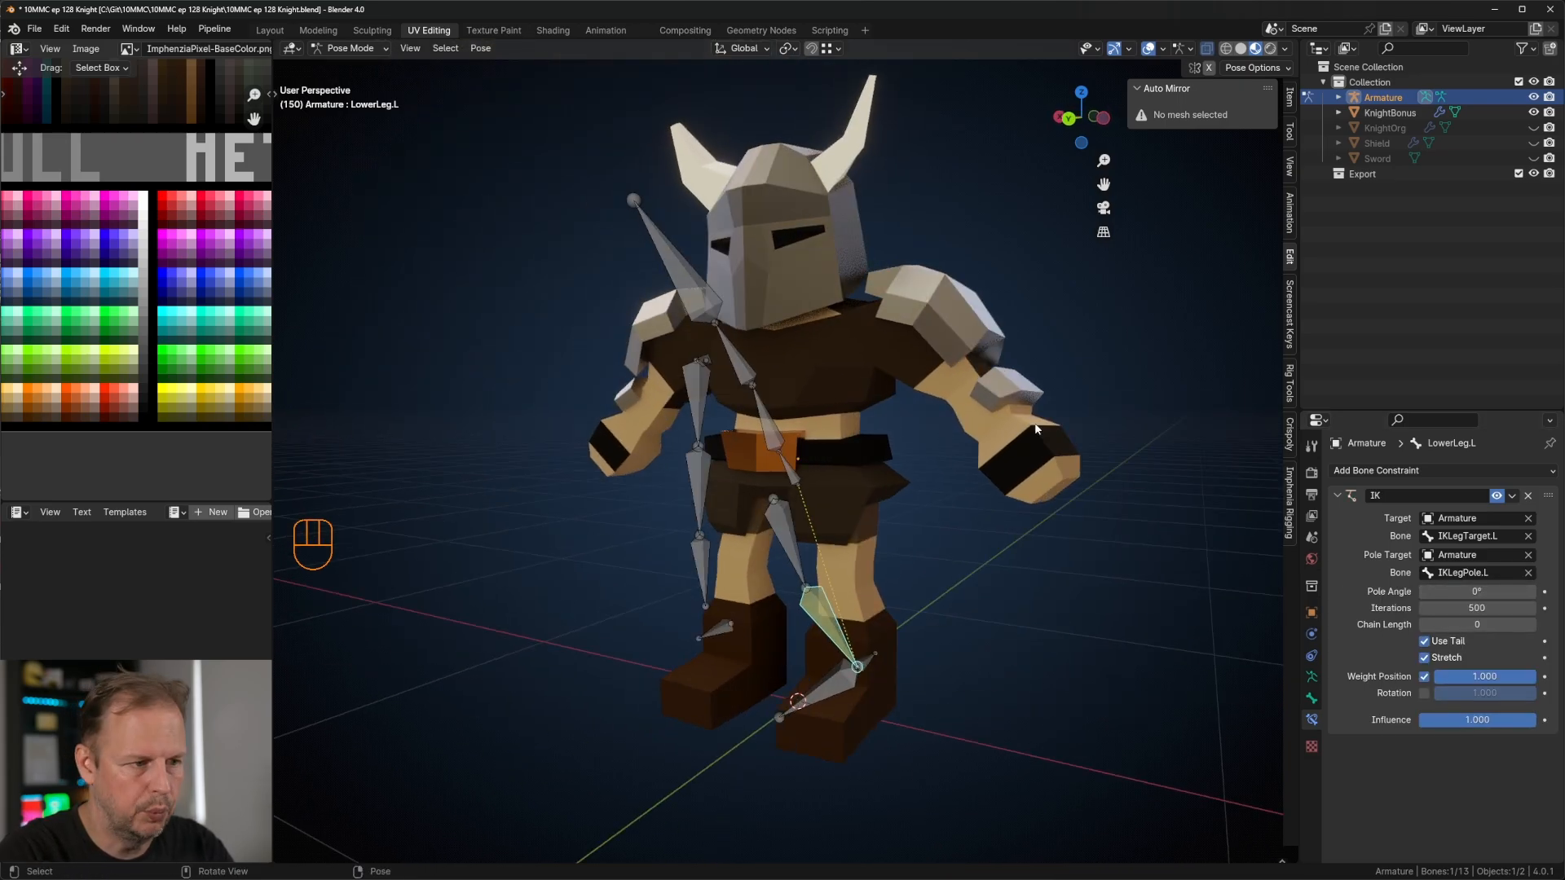
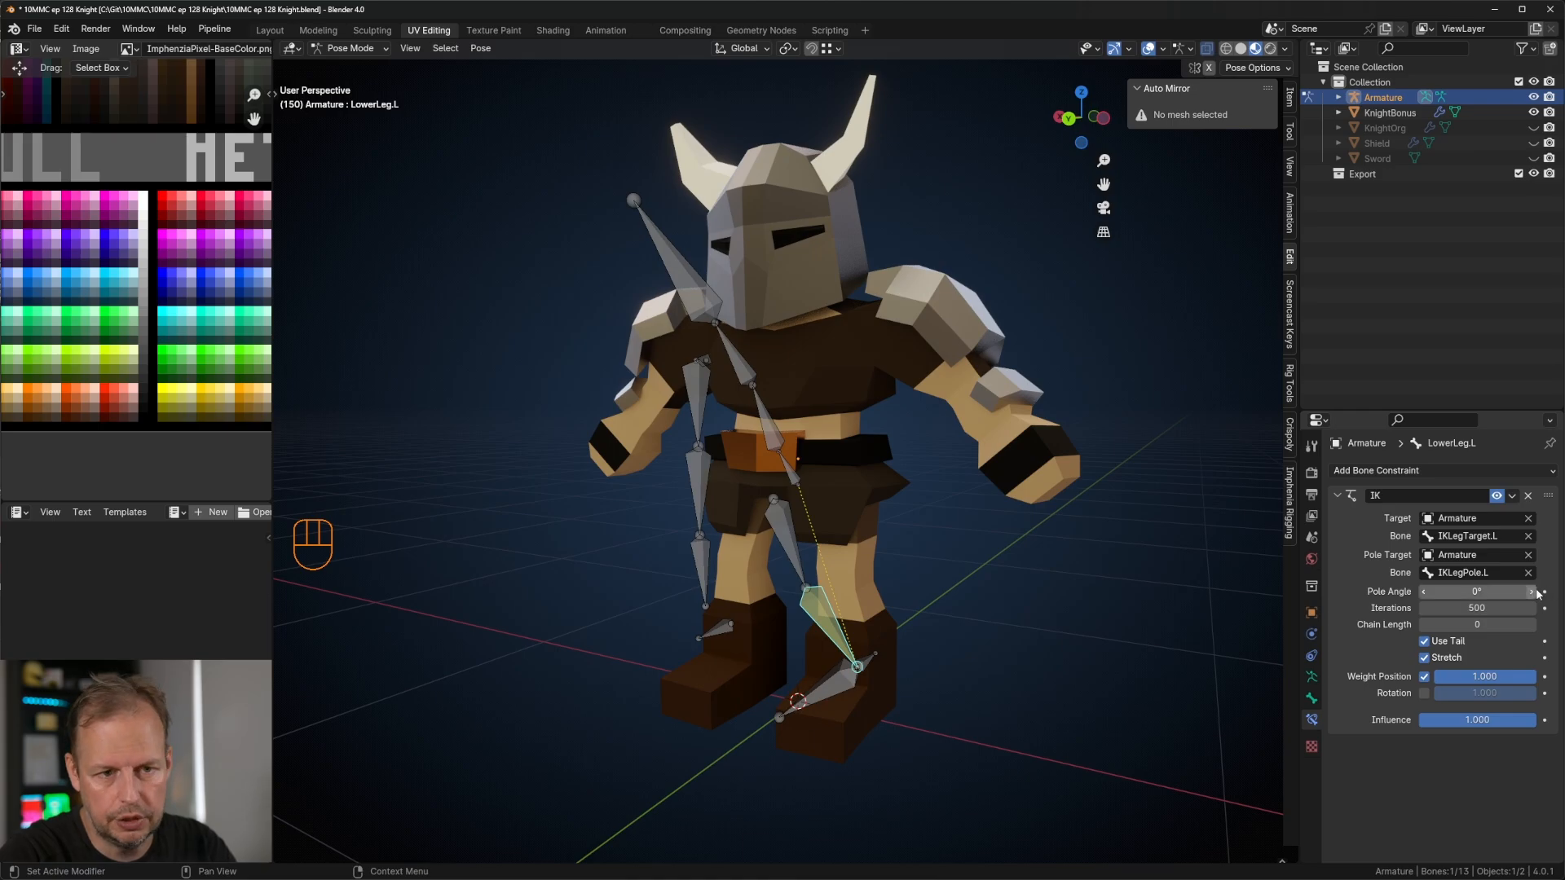
pyautogui.click(1499, 627)
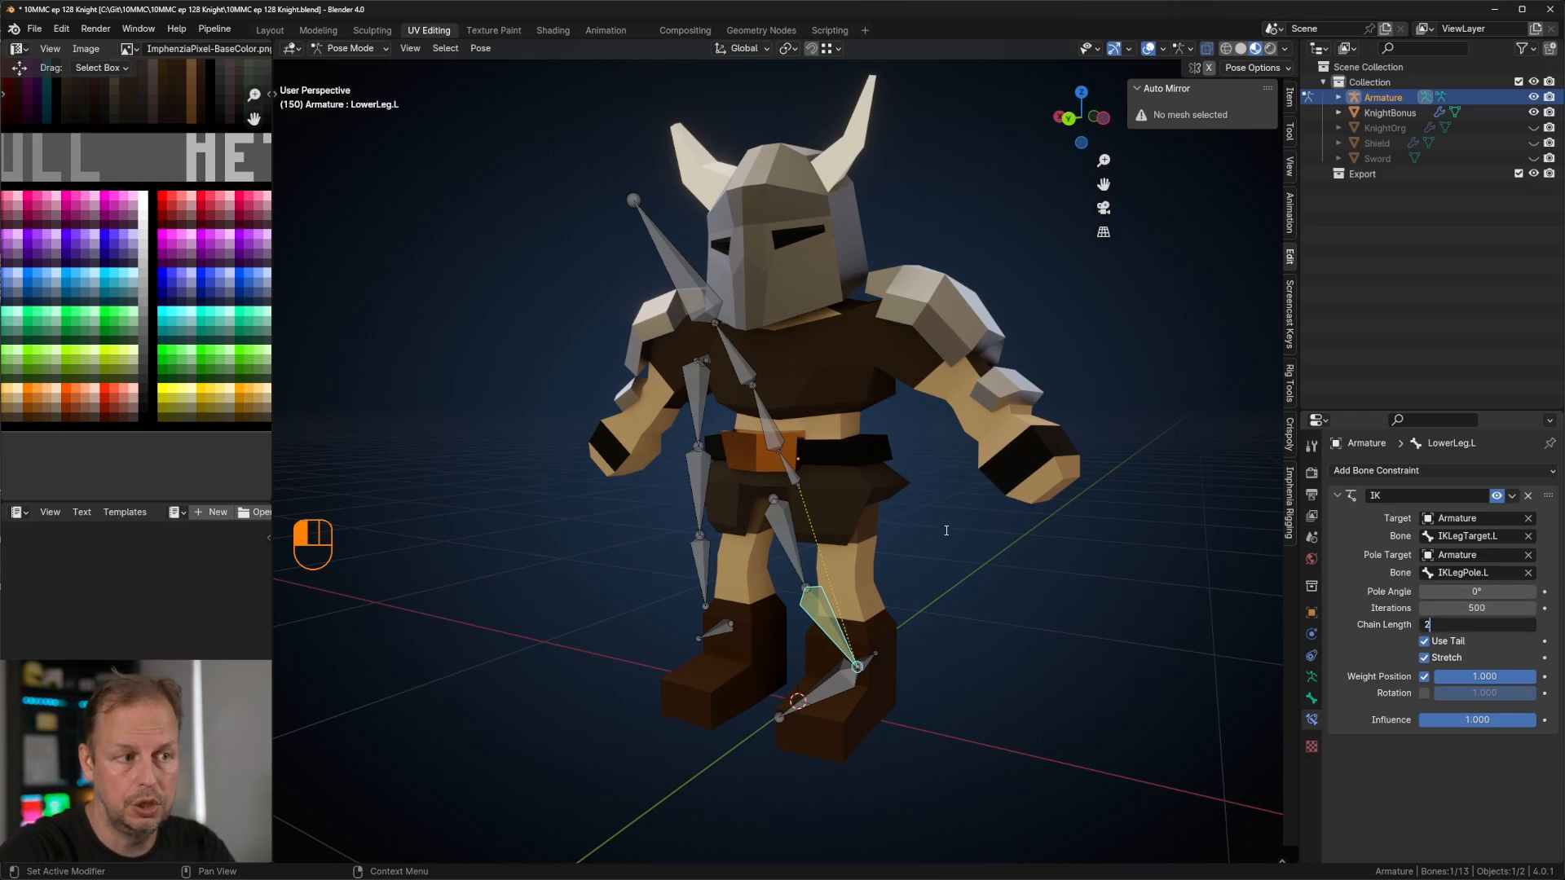
pyautogui.press('Return')
pyautogui.moveTo(1069, 516); pyautogui.dragTo(990, 571, button='middle')
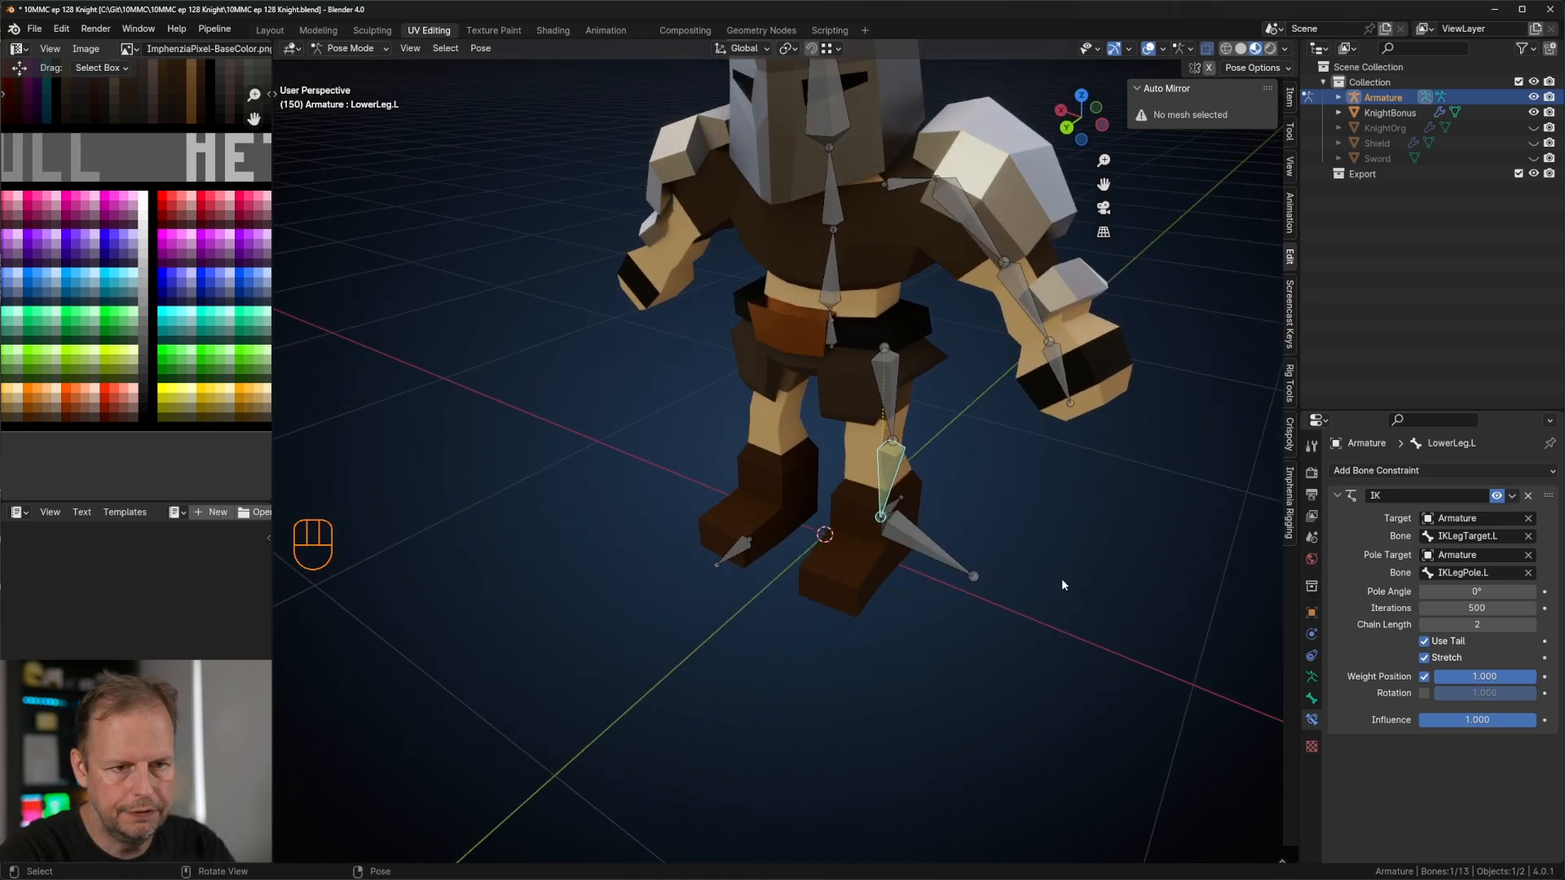
pyautogui.click(1498, 593)
pyautogui.write('90')
pyautogui.press('Return')
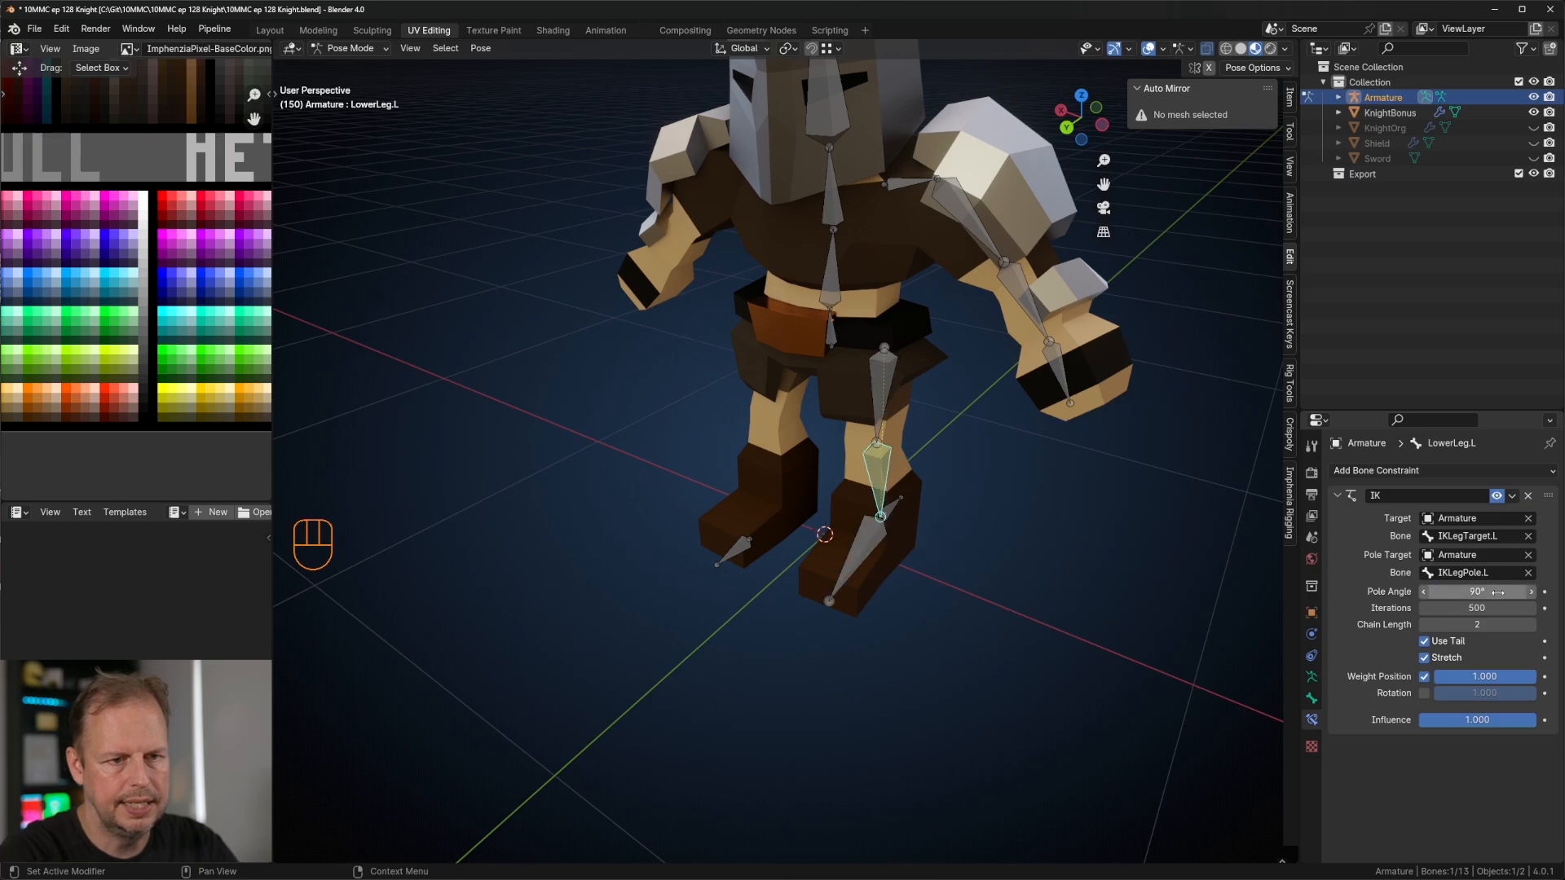
# Step: Test the left leg's IK by moving the Root bone around and cancelling each move
pyautogui.scroll(-5, 1089, 403)
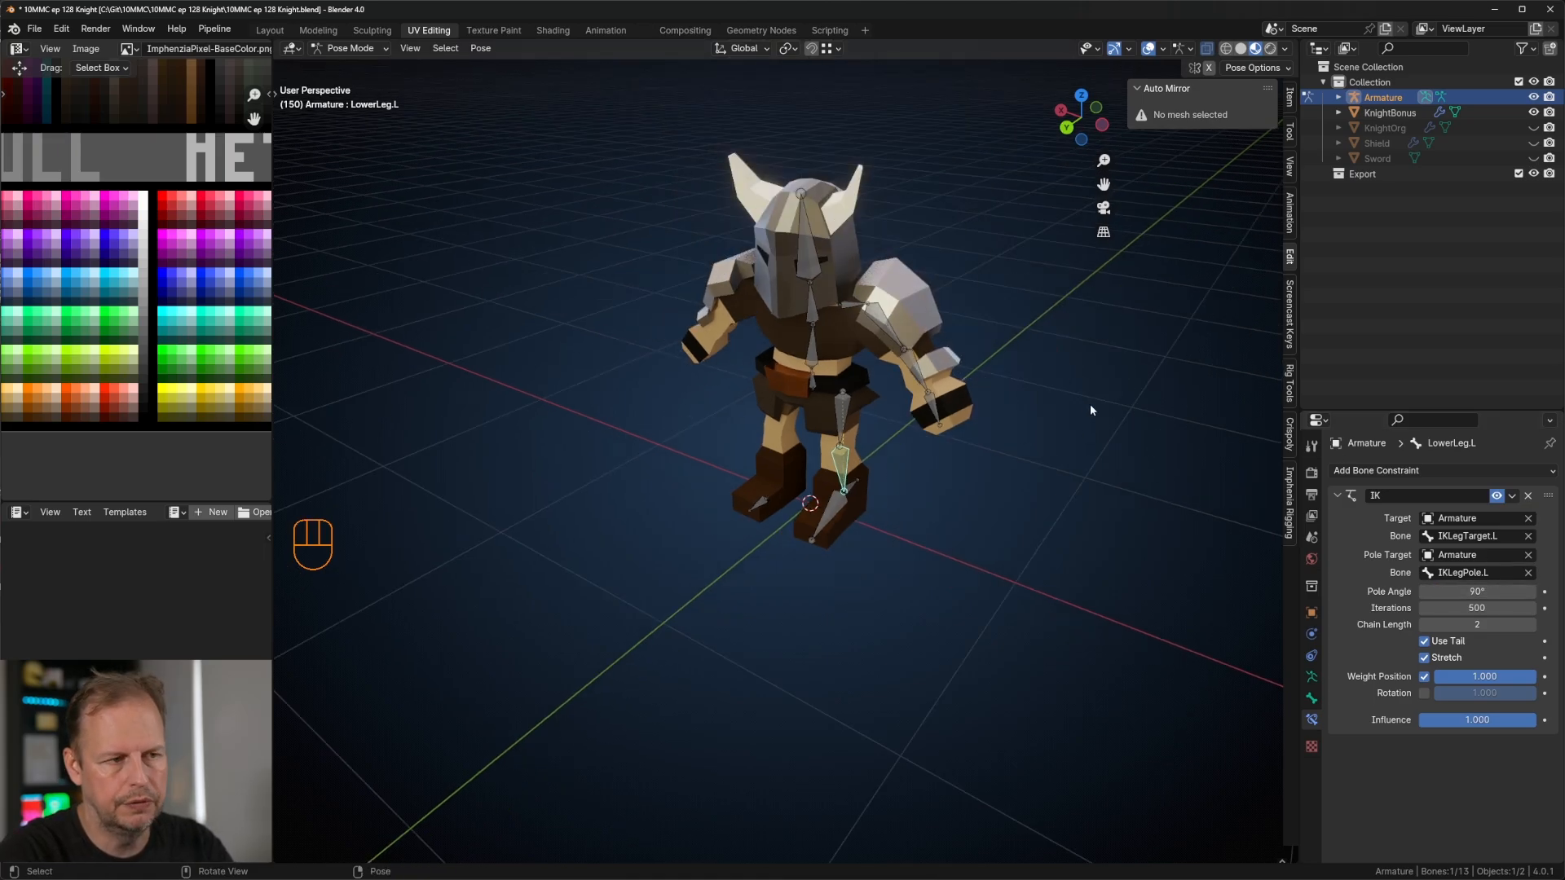
pyautogui.moveTo(1089, 404); pyautogui.dragTo(860, 398, button='middle')
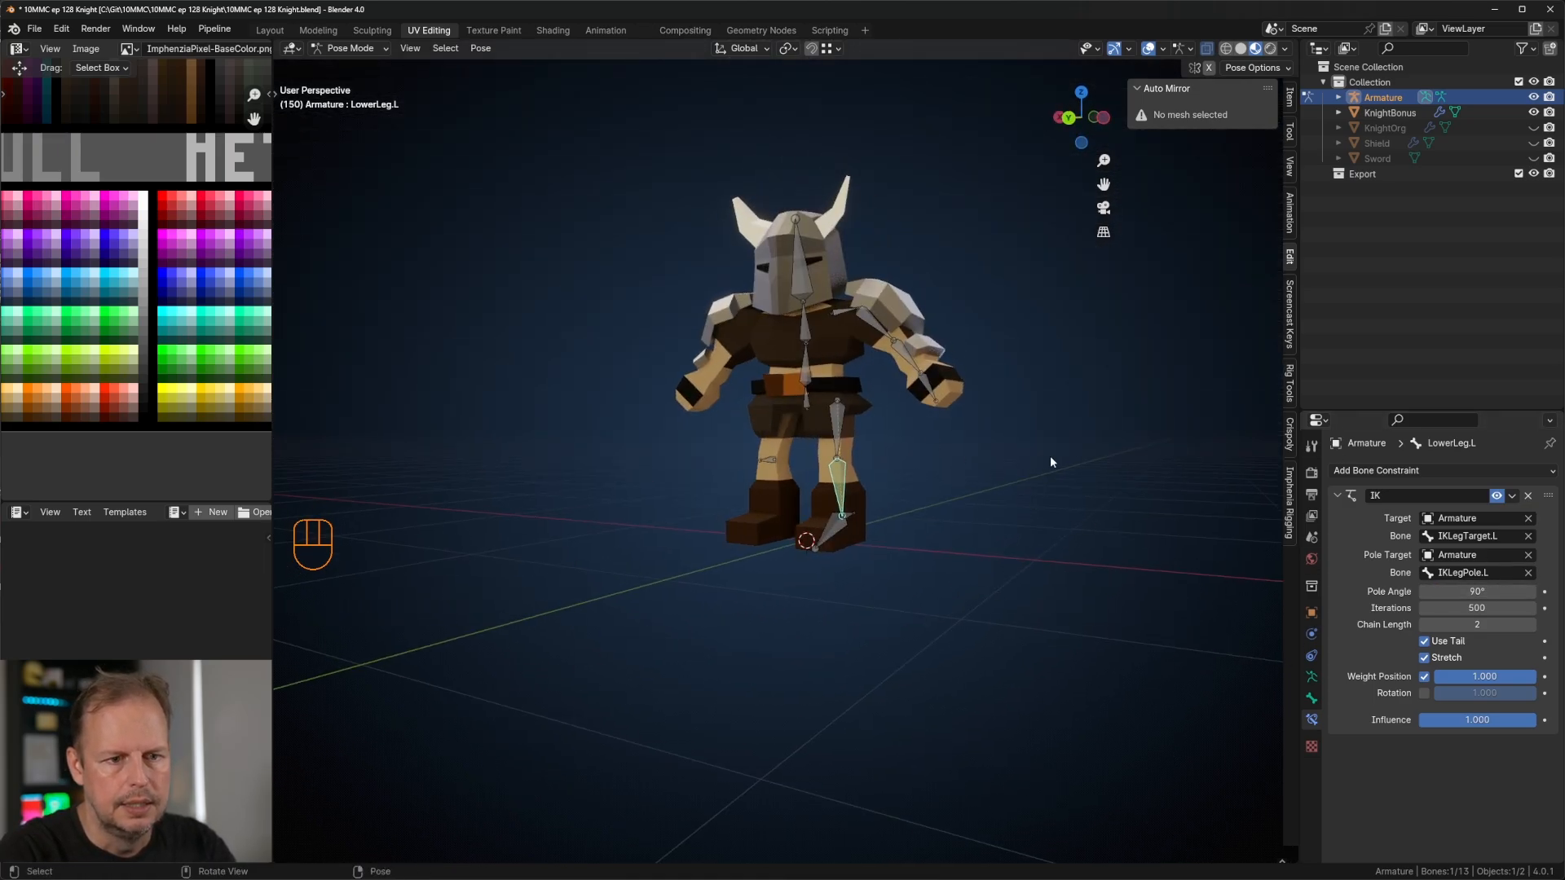
pyautogui.scroll(4, 1050, 456)
pyautogui.click(841, 346)
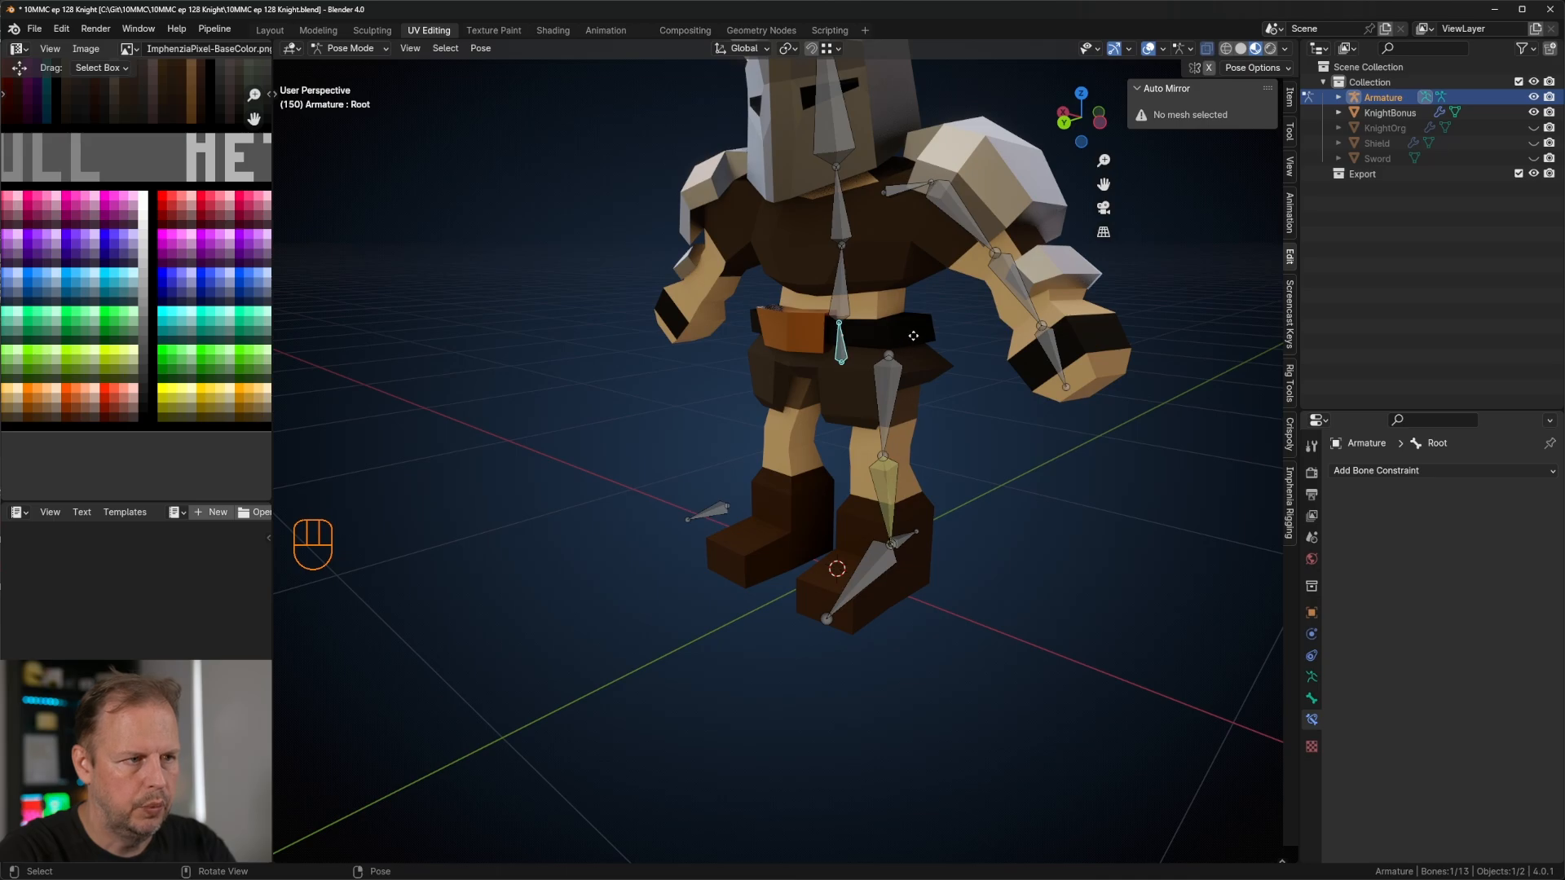
pyautogui.press('g')
pyautogui.rightClick(1072, 374)
pyautogui.moveTo(1072, 374); pyautogui.dragTo(1041, 322, button='middle')
pyautogui.press('g')
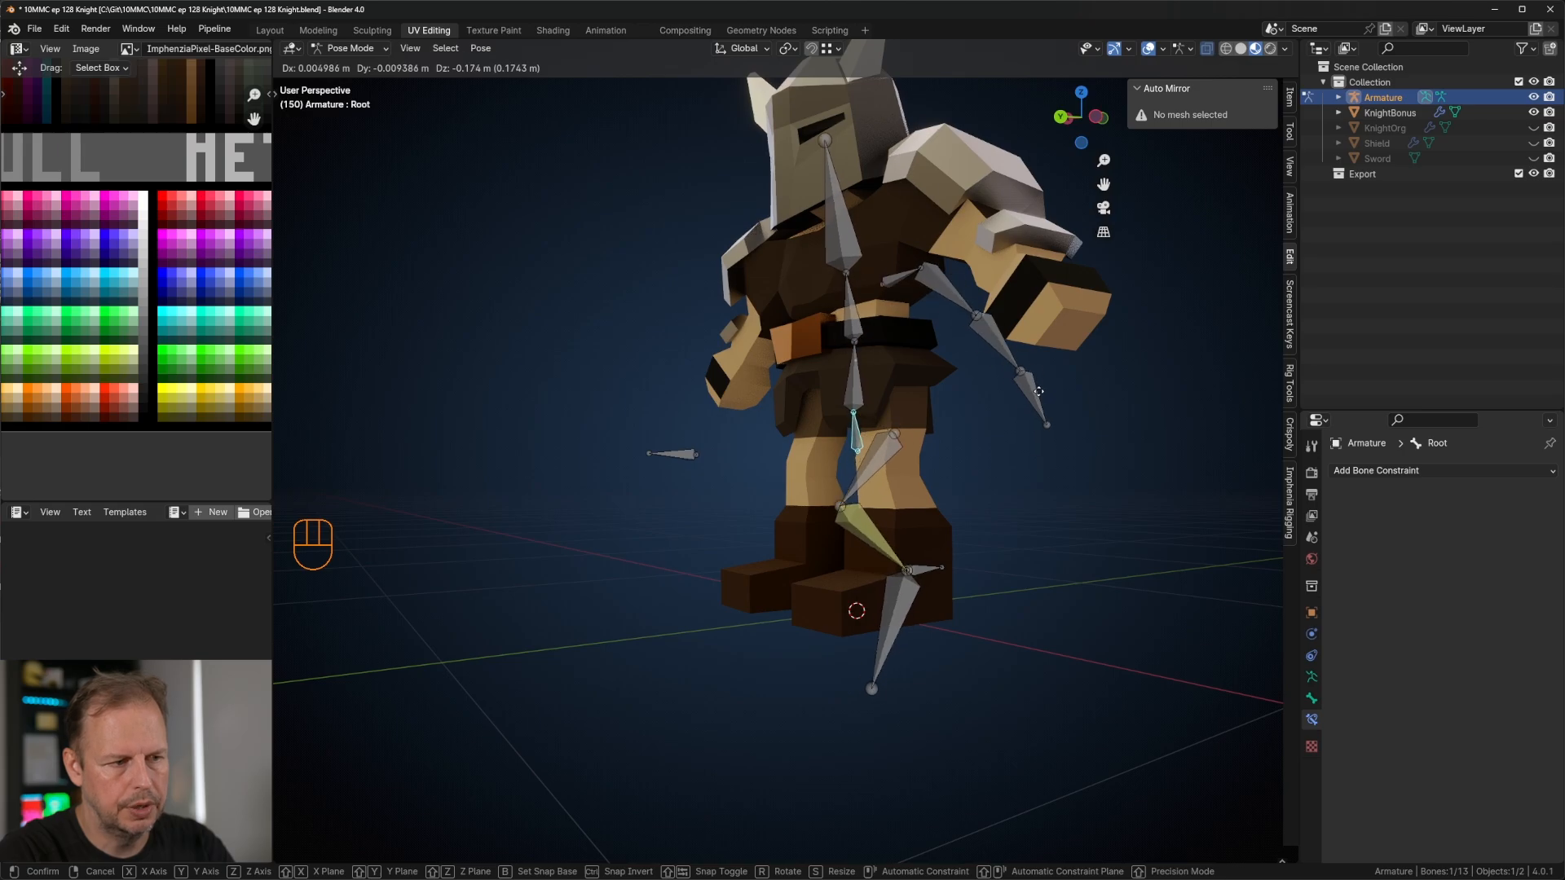
pyautogui.rightClick(1024, 487)
# Step: Turn off Inherit Rotation for the Foot.L bone
pyautogui.click(884, 590)
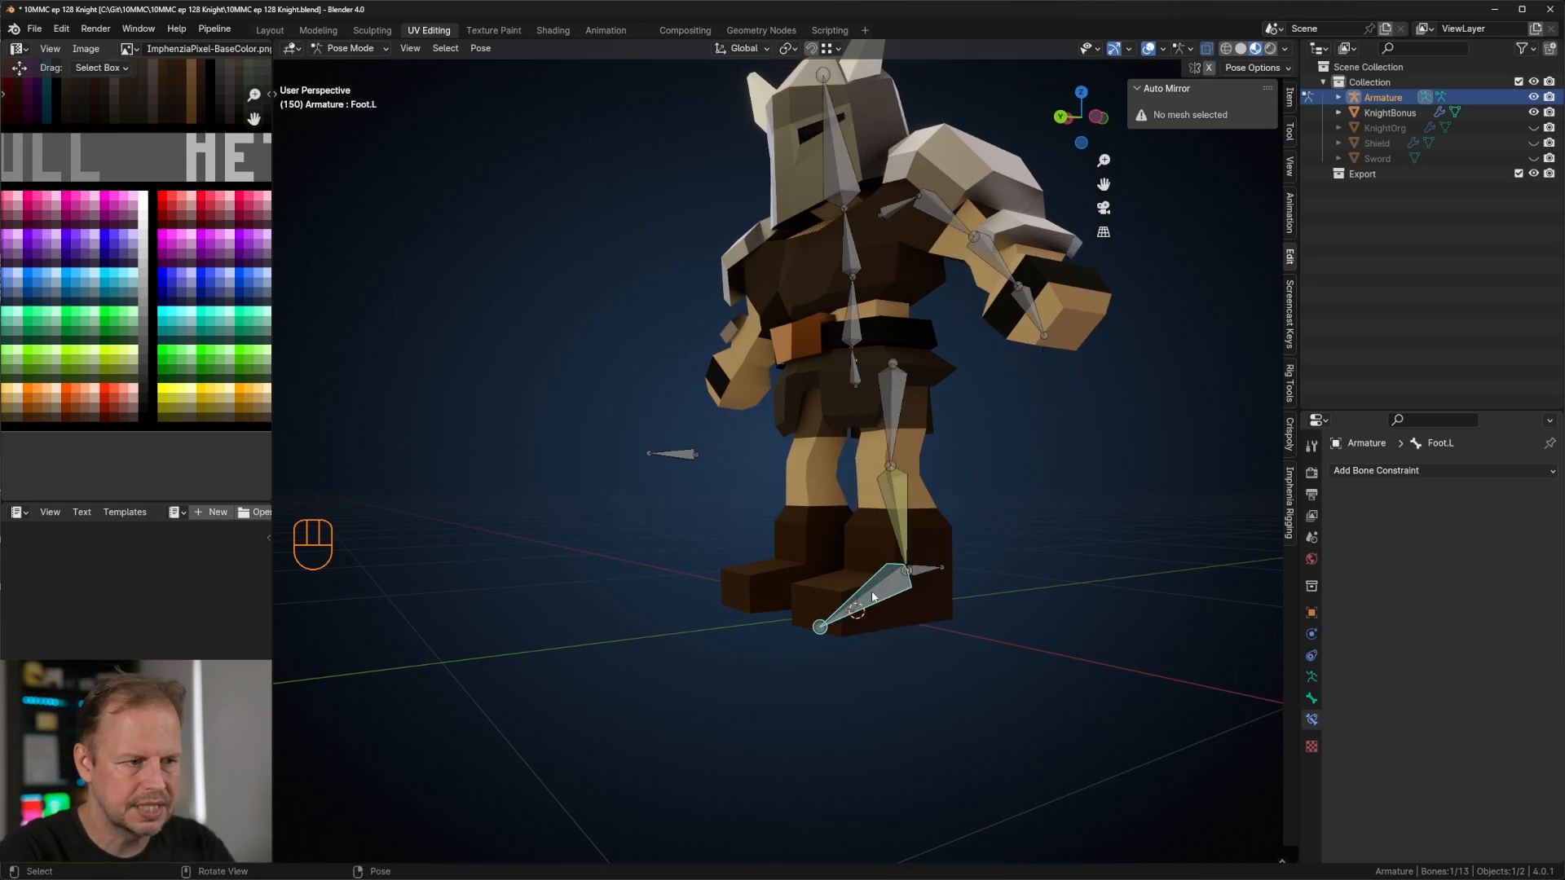
pyautogui.click(1311, 655)
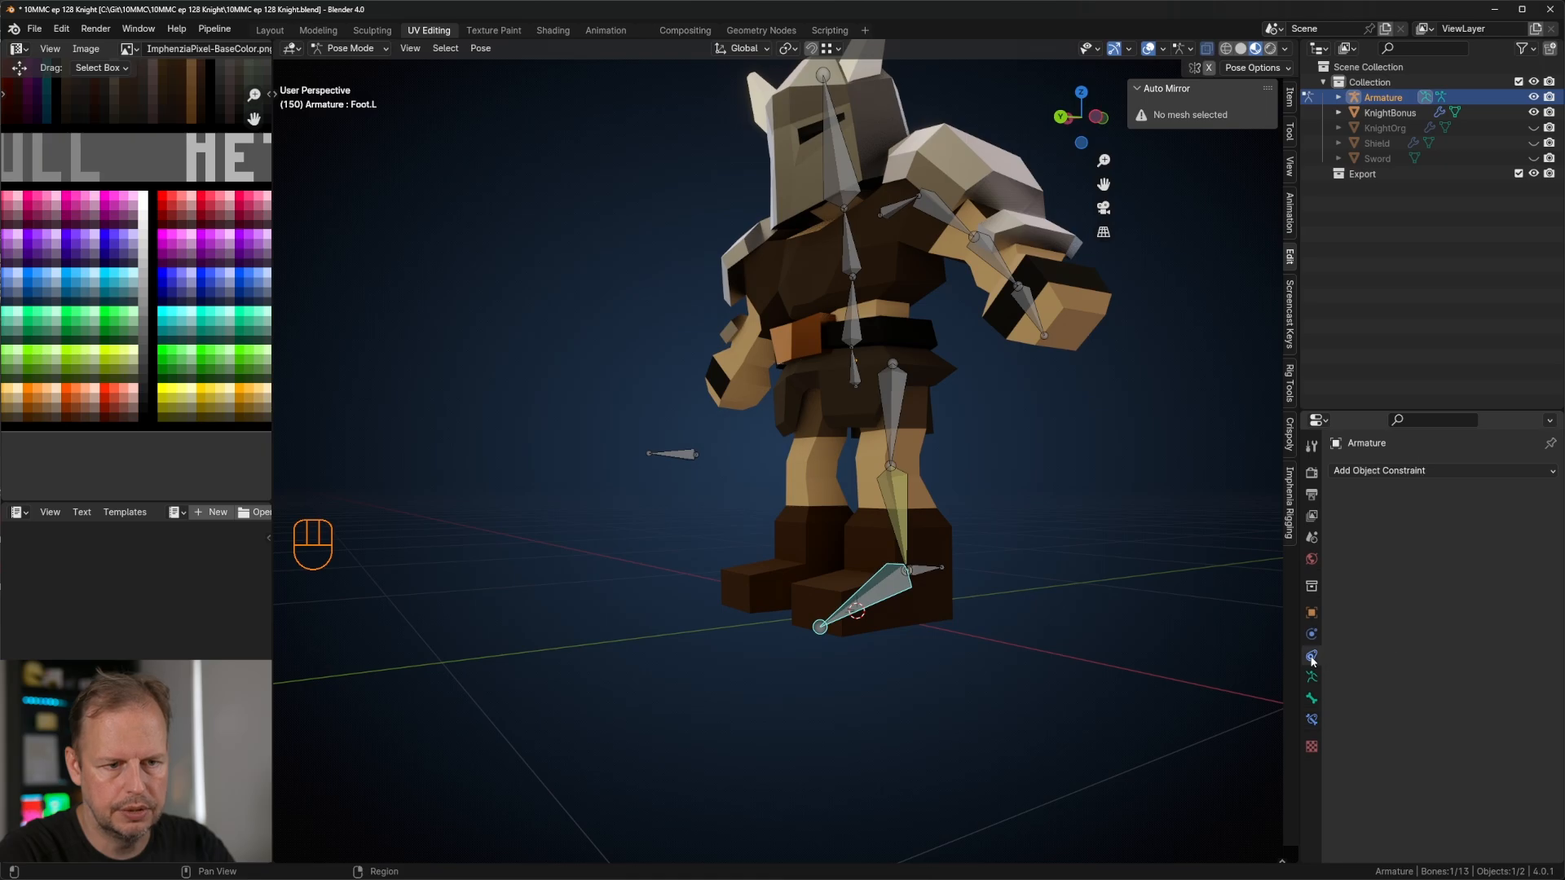
pyautogui.click(1311, 676)
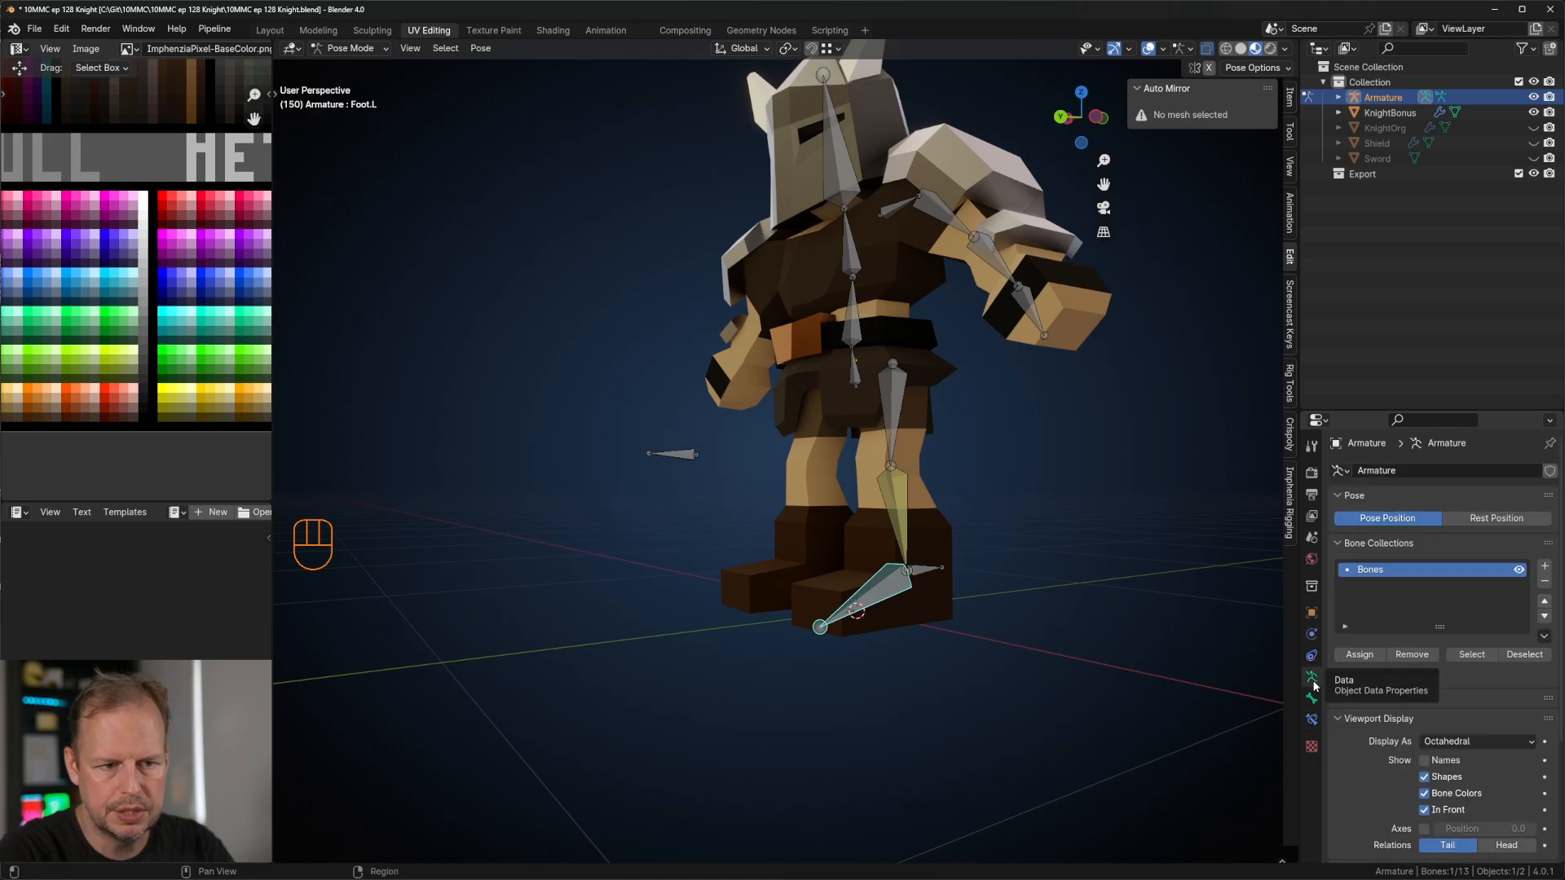
pyautogui.scroll(-5, 1470, 709)
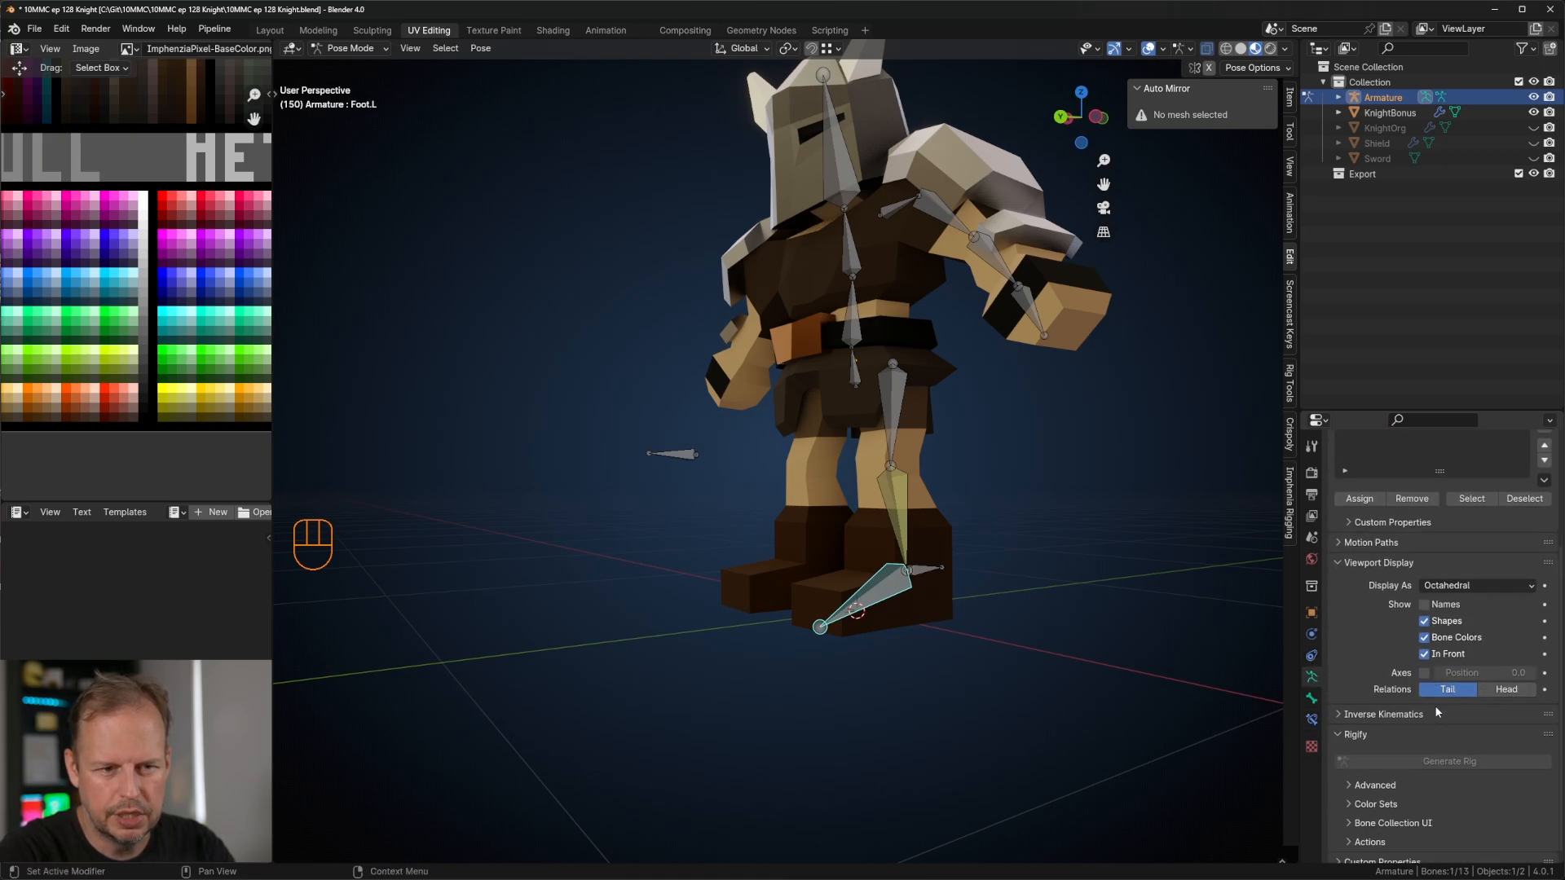
pyautogui.scroll(-1, 1458, 701)
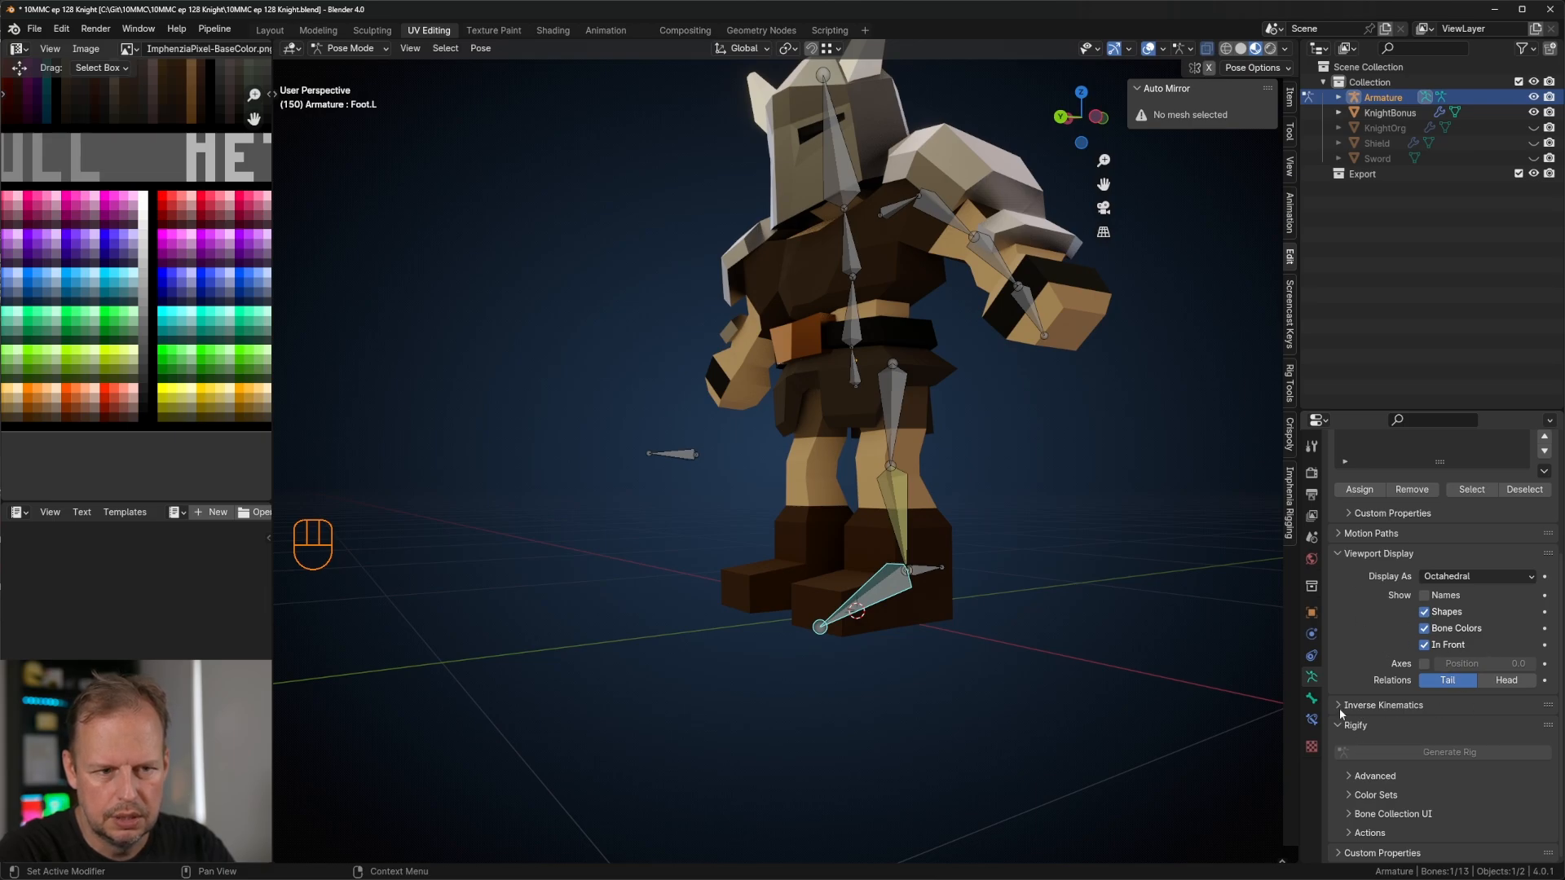
pyautogui.scroll(4, 1422, 734)
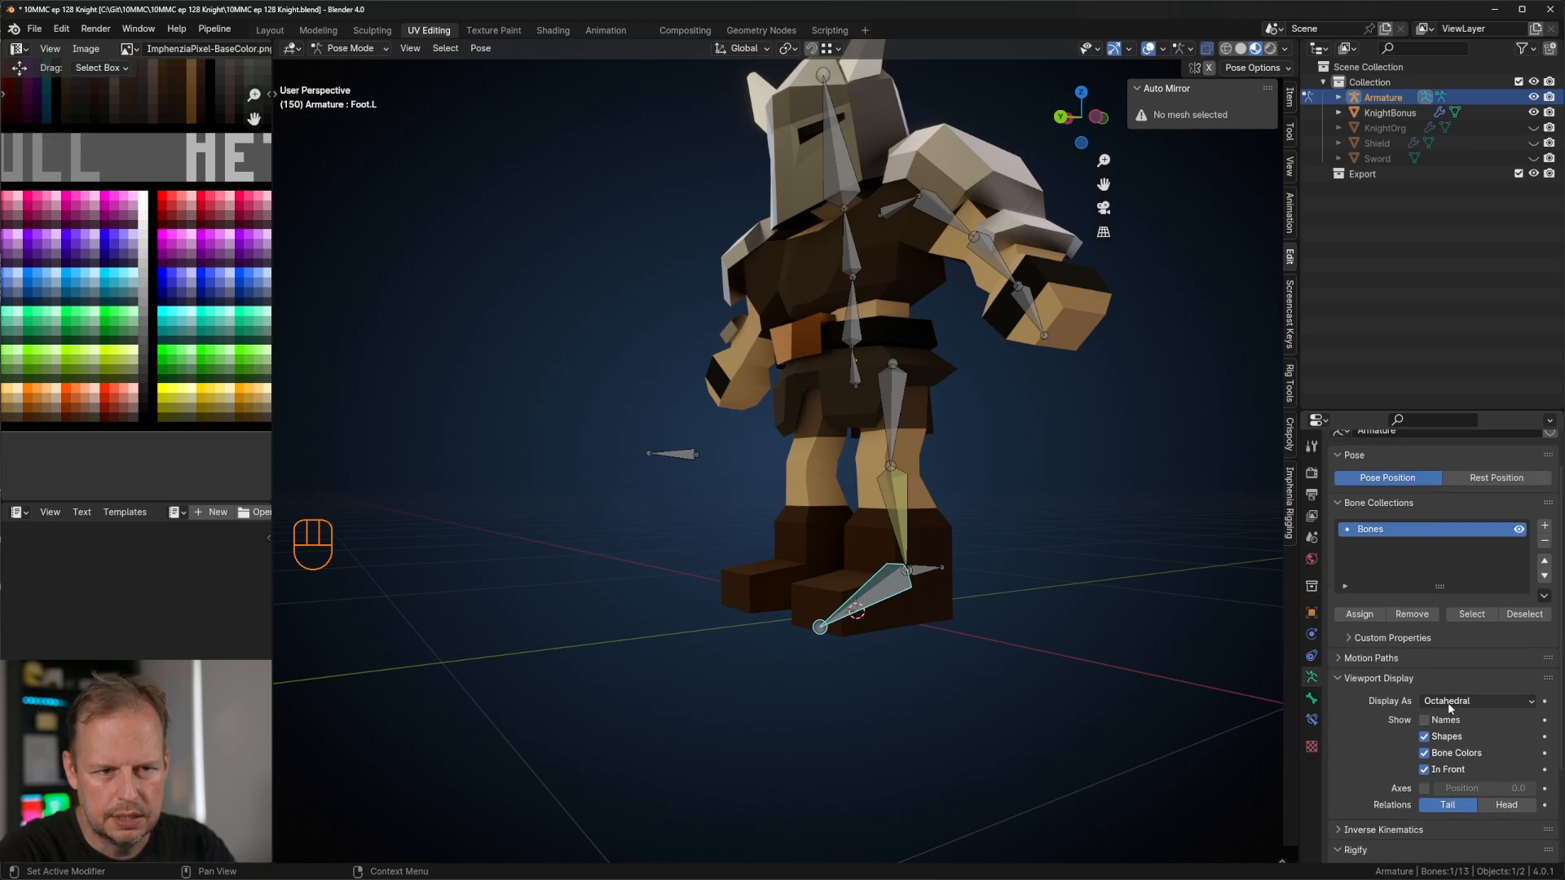
pyautogui.click(1312, 655)
pyautogui.click(1310, 704)
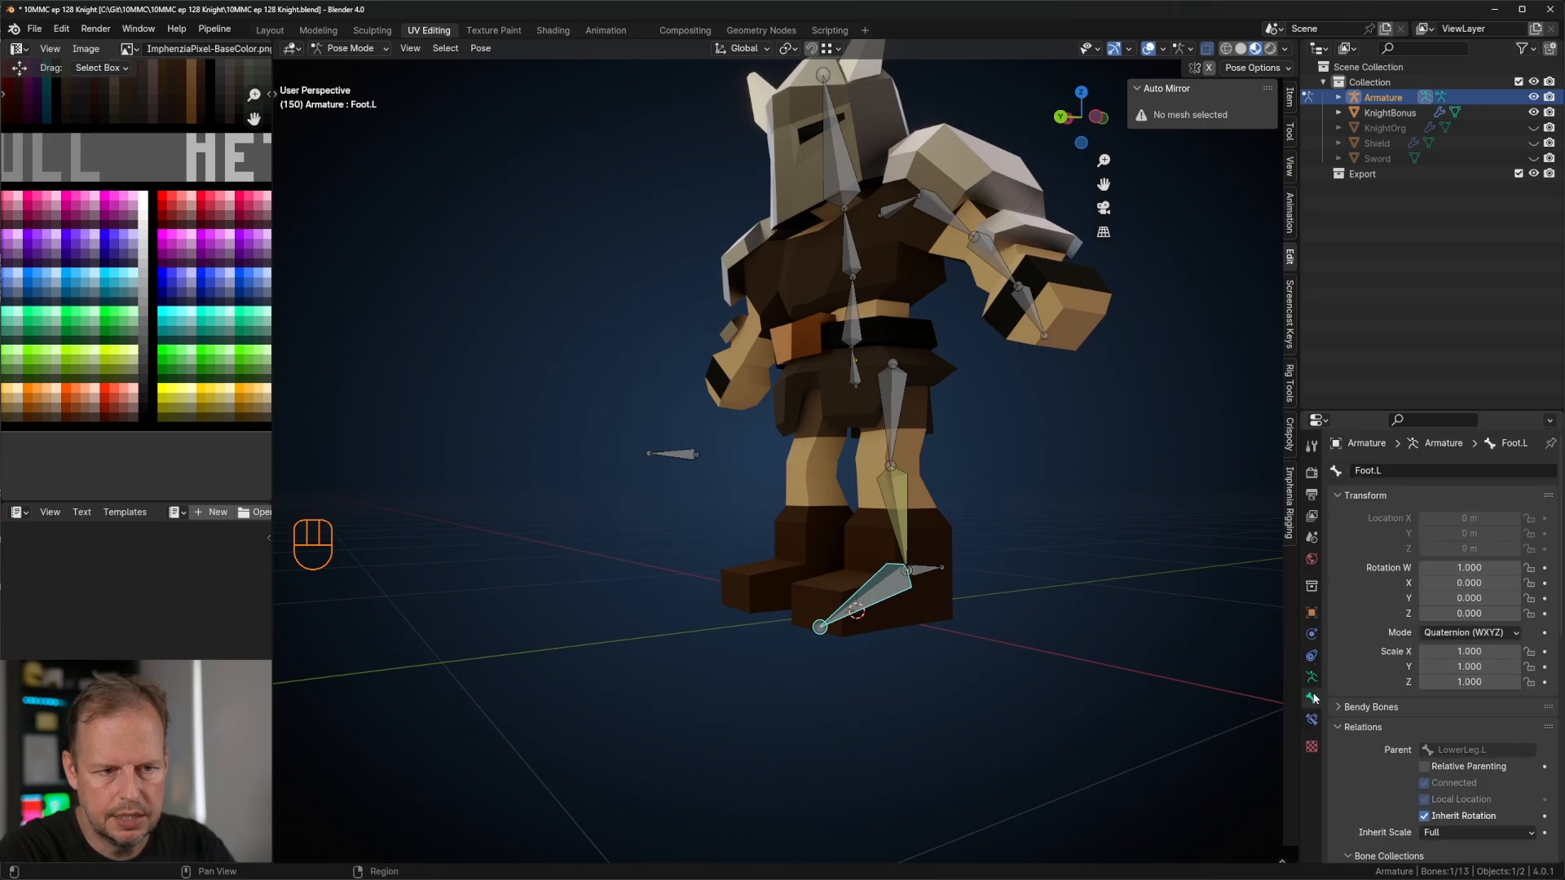
pyautogui.scroll(-4, 1407, 711)
pyautogui.click(1425, 692)
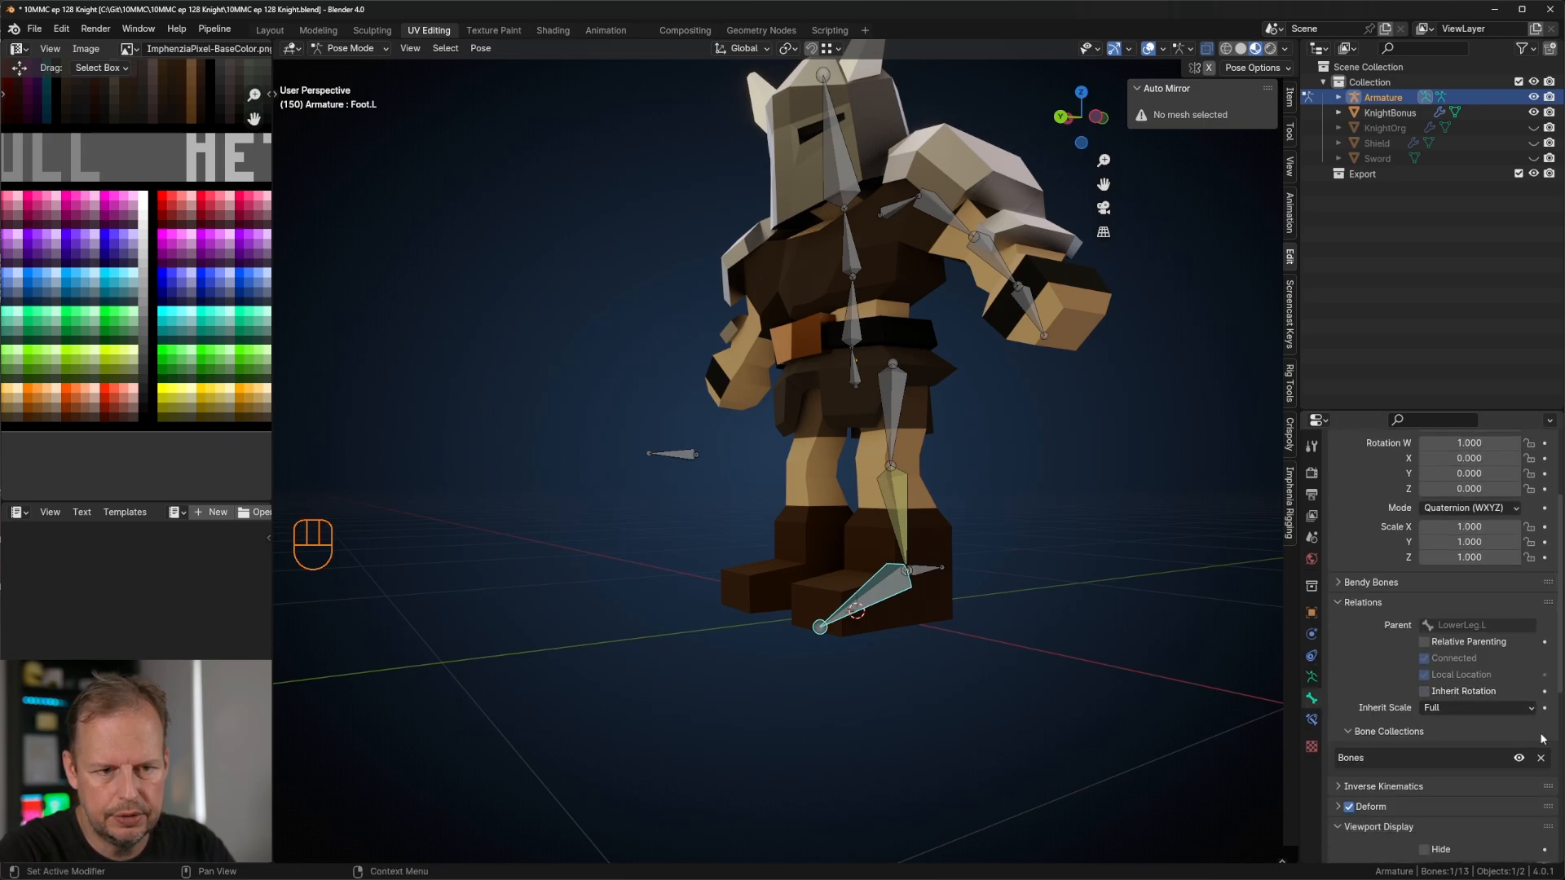
# Step: Test the left foot by moving the Root bone and cancelling the move
pyautogui.click(854, 371)
pyautogui.press('g')
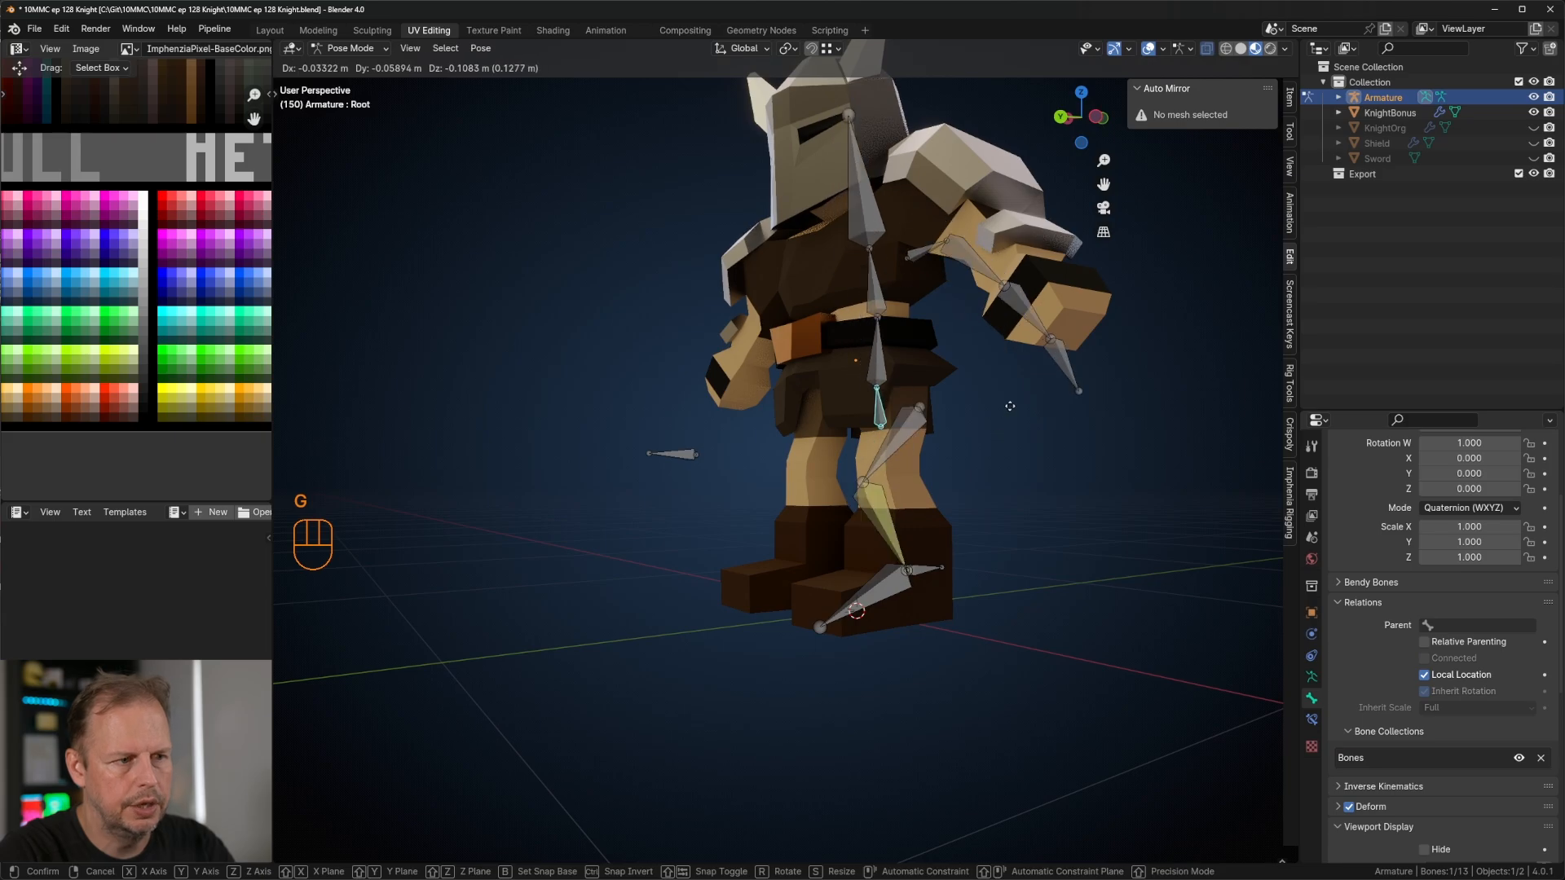
pyautogui.rightClick(1048, 467)
# Step: Test a rotation of IKLegTarget.L about the Z axis, cancel it, and inspect the left foot from the side
pyautogui.click(931, 568)
pyautogui.moveTo(932, 570); pyautogui.dragTo(1034, 602, button='middle')
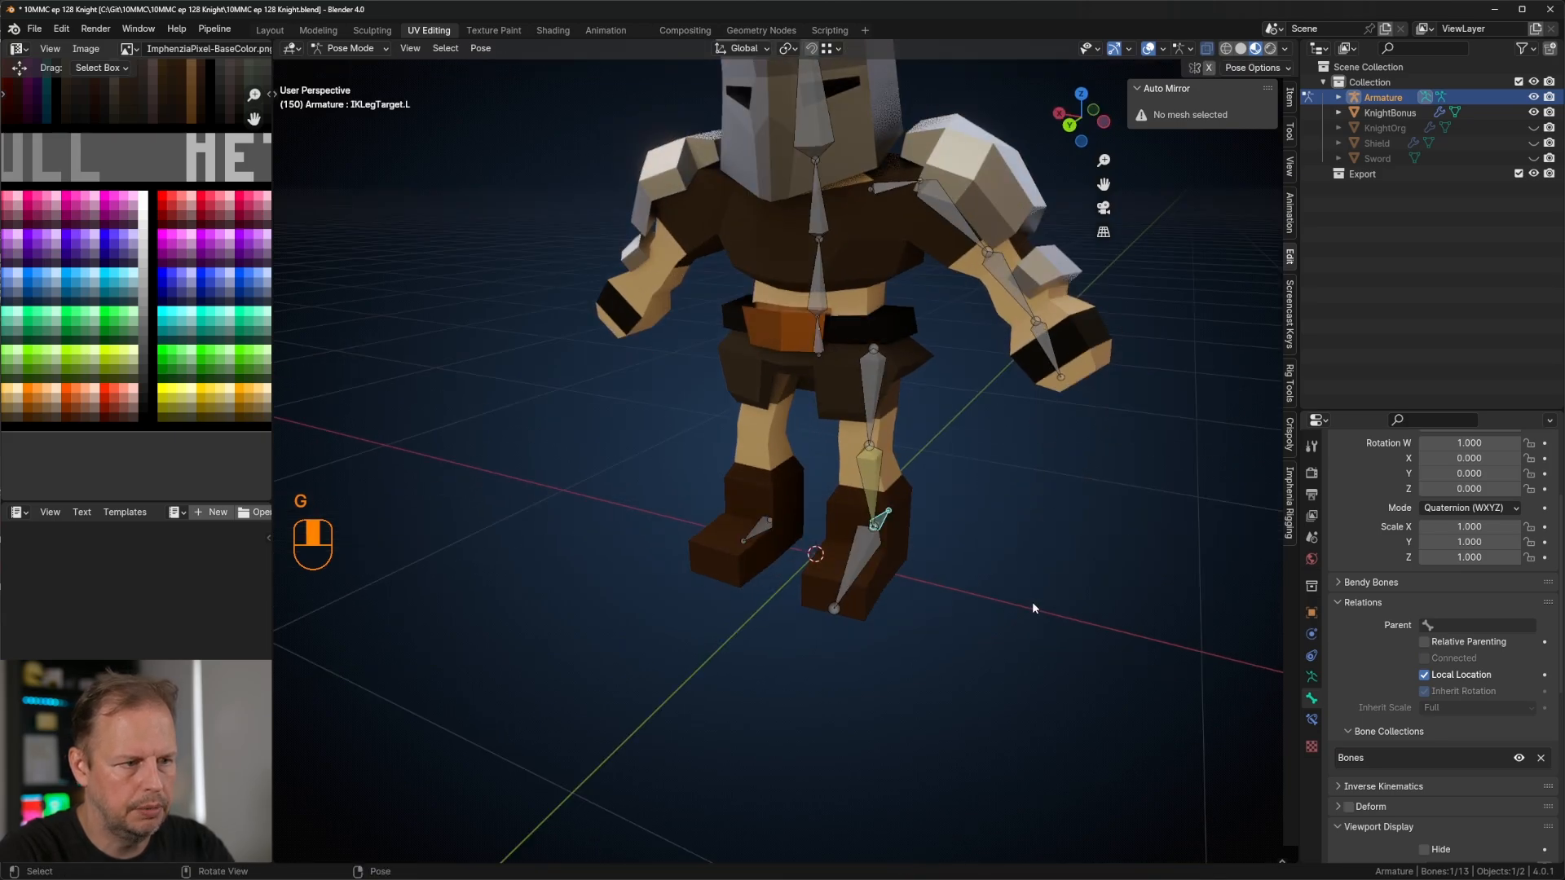
pyautogui.press('r')
pyautogui.press('z')
pyautogui.rightClick(1105, 551)
pyautogui.moveTo(1105, 556); pyautogui.dragTo(973, 507, button='middle')
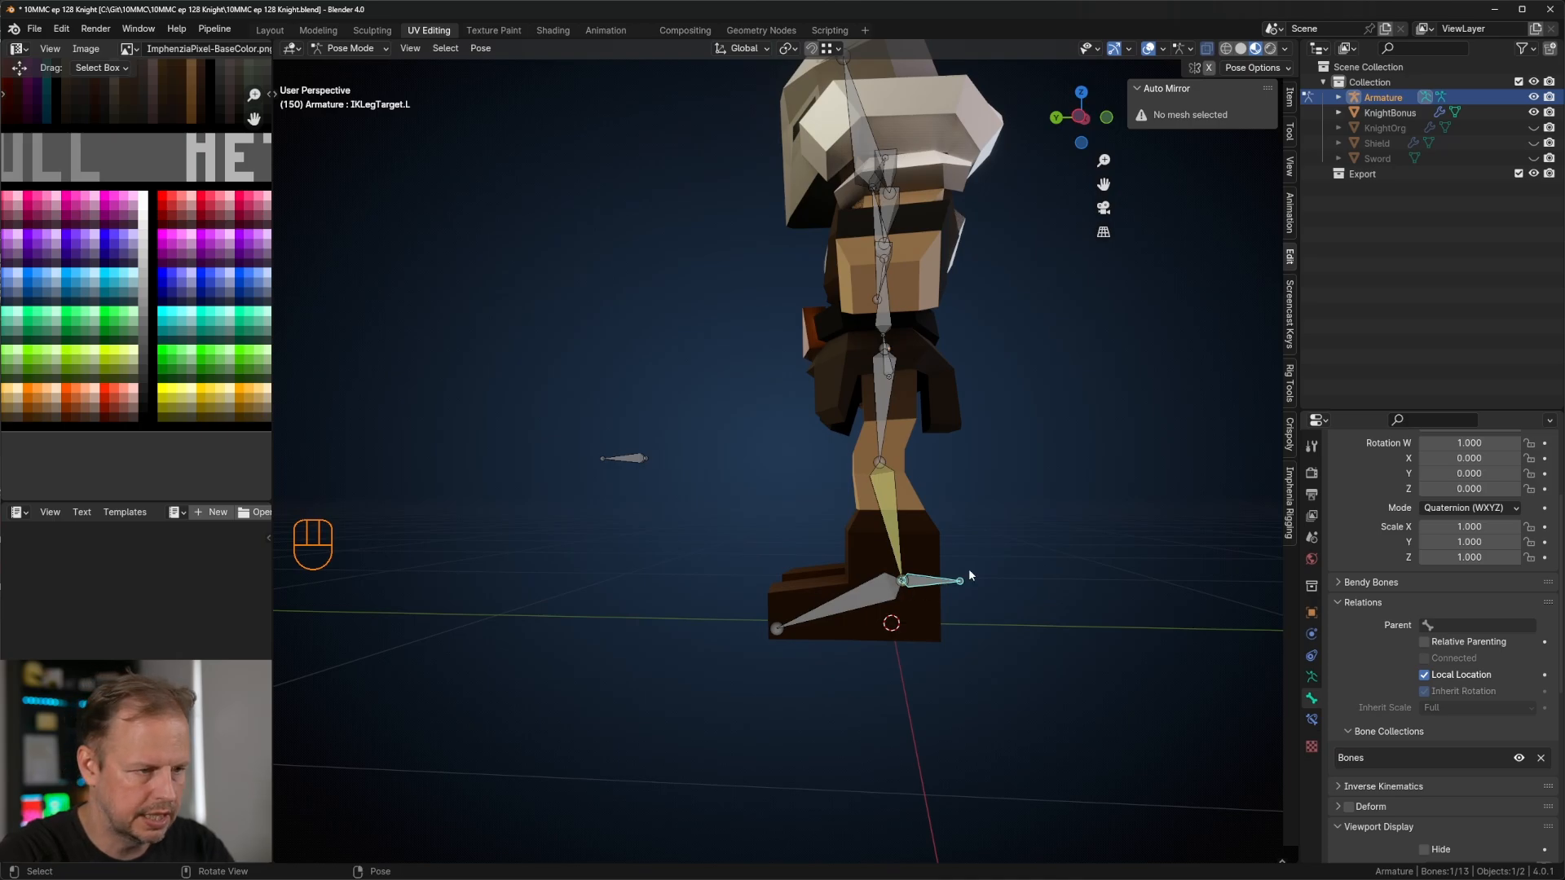
pyautogui.moveTo(970, 576); pyautogui.dragTo(1031, 557, button='middle')
pyautogui.moveTo(930, 575); pyautogui.dragTo(880, 627, button='middle')
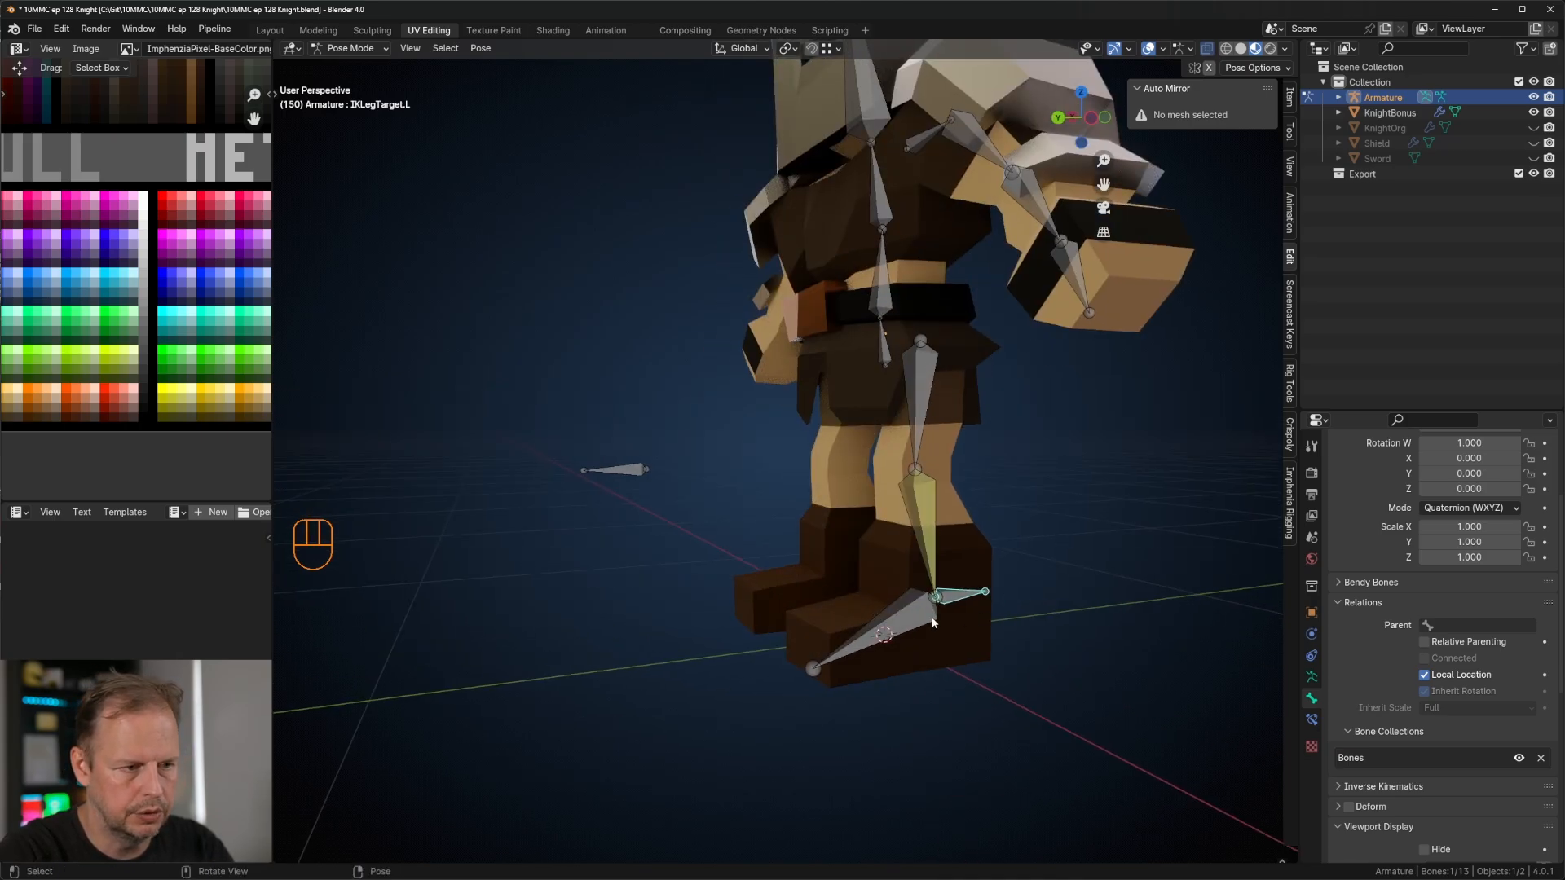
# Step: Add a Copy Rotation constraint to Foot.L with Armature as target and IKLegTarget.L as the bone
pyautogui.click(876, 634)
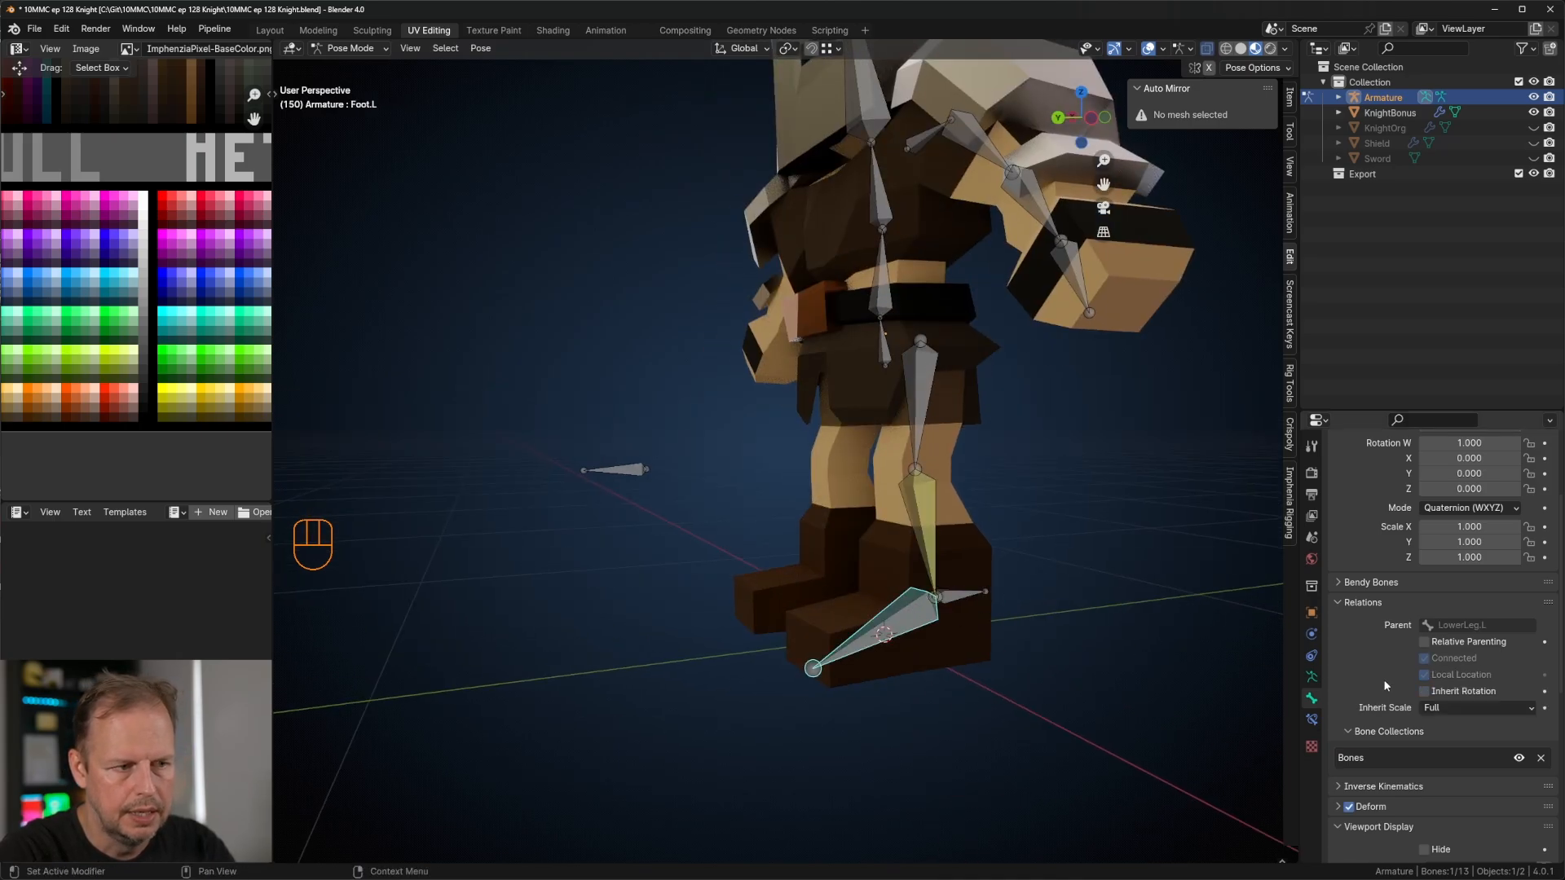
pyautogui.click(1311, 720)
pyautogui.click(1413, 473)
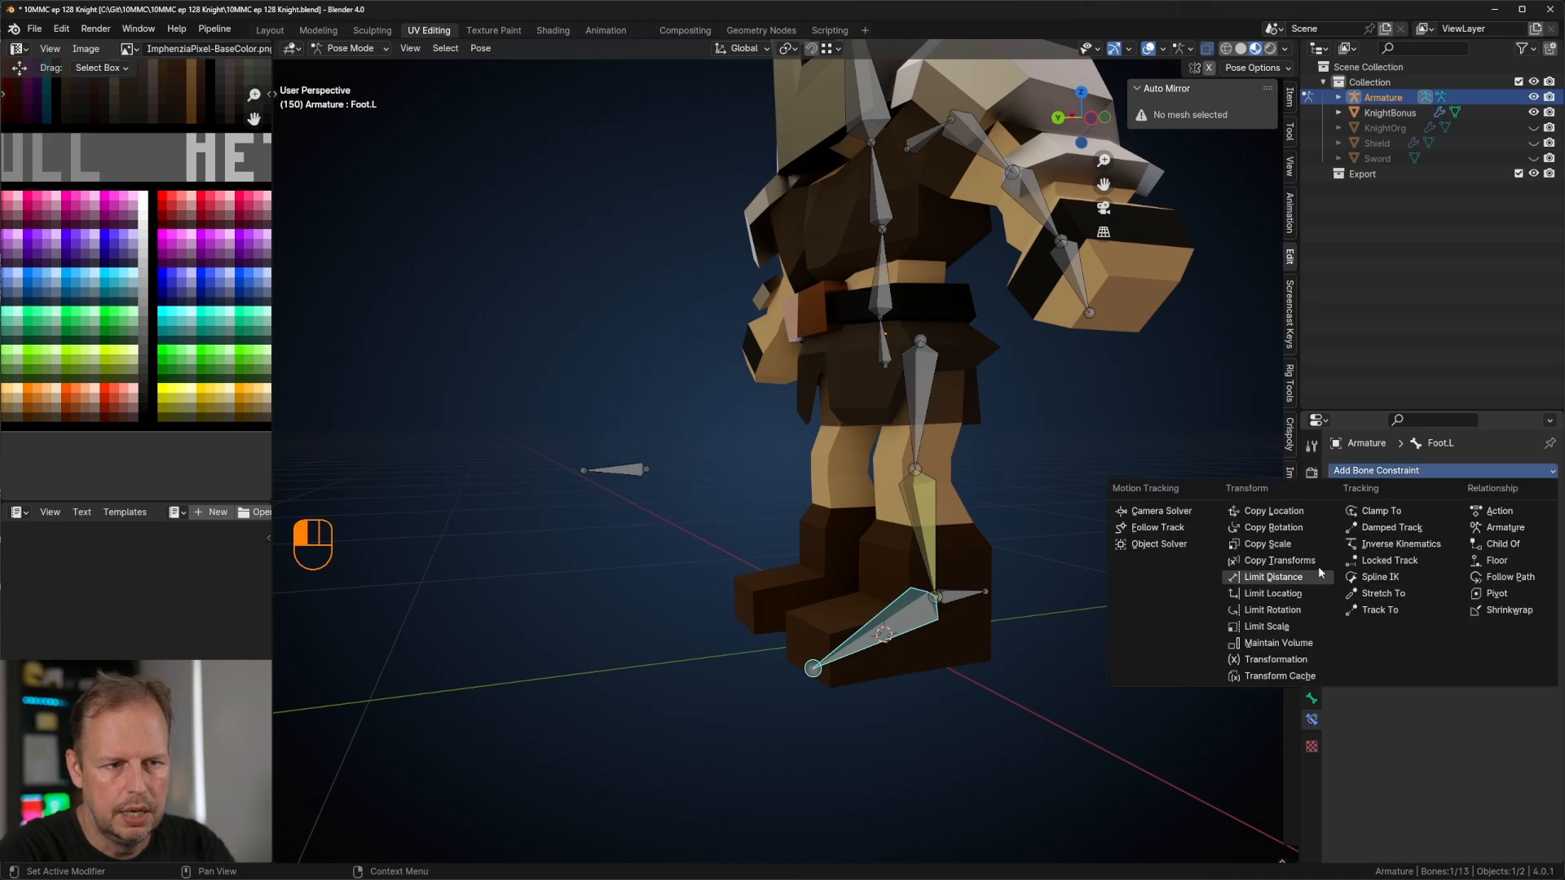
pyautogui.click(1297, 528)
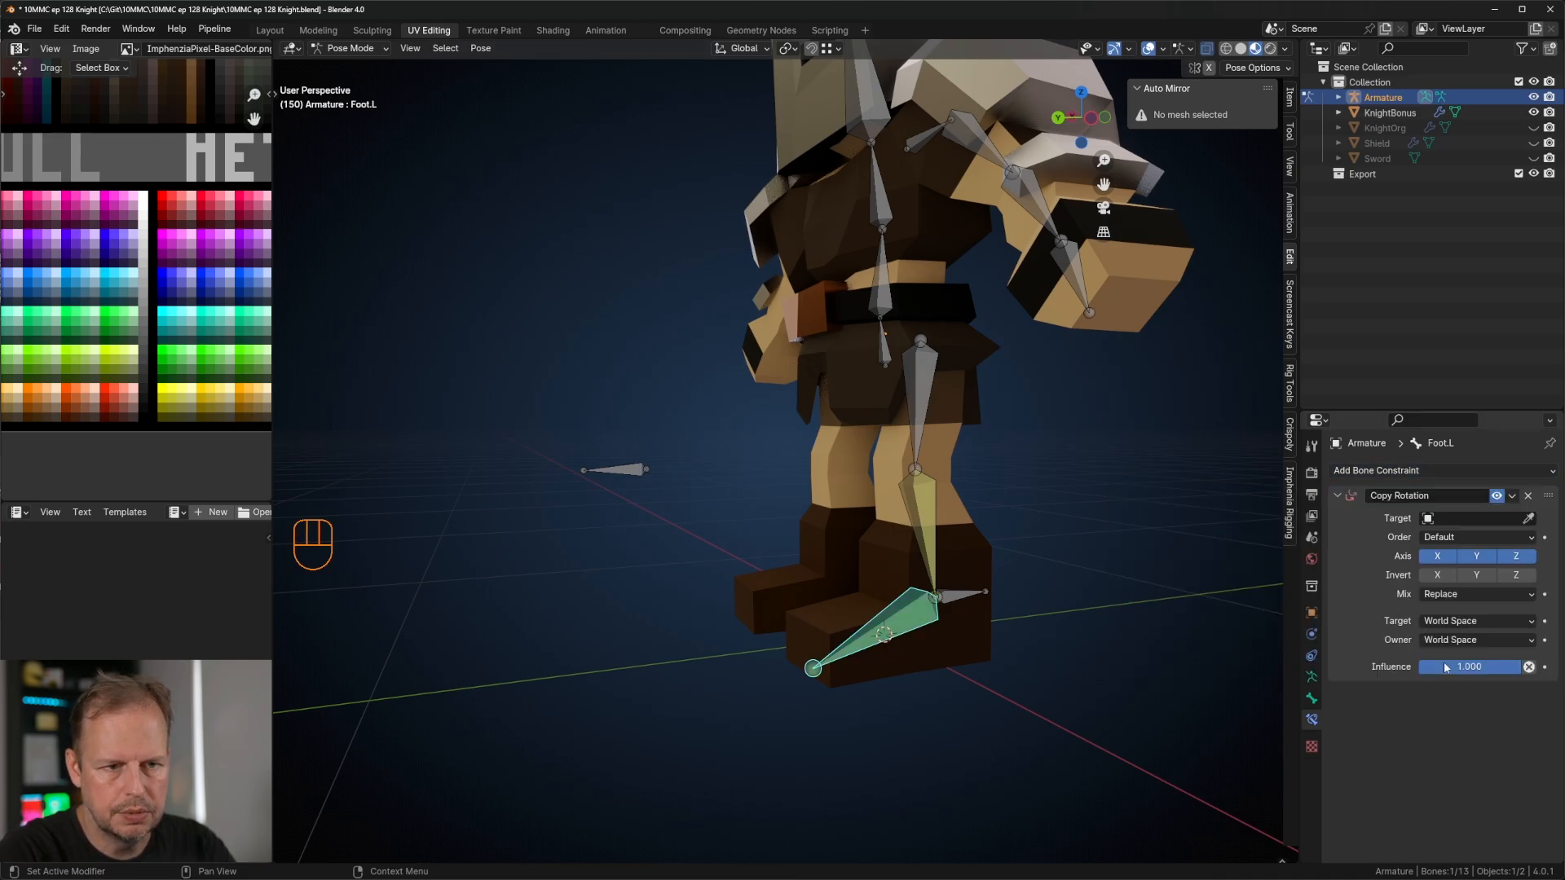
pyautogui.click(1476, 519)
pyautogui.click(1463, 541)
pyautogui.click(1469, 537)
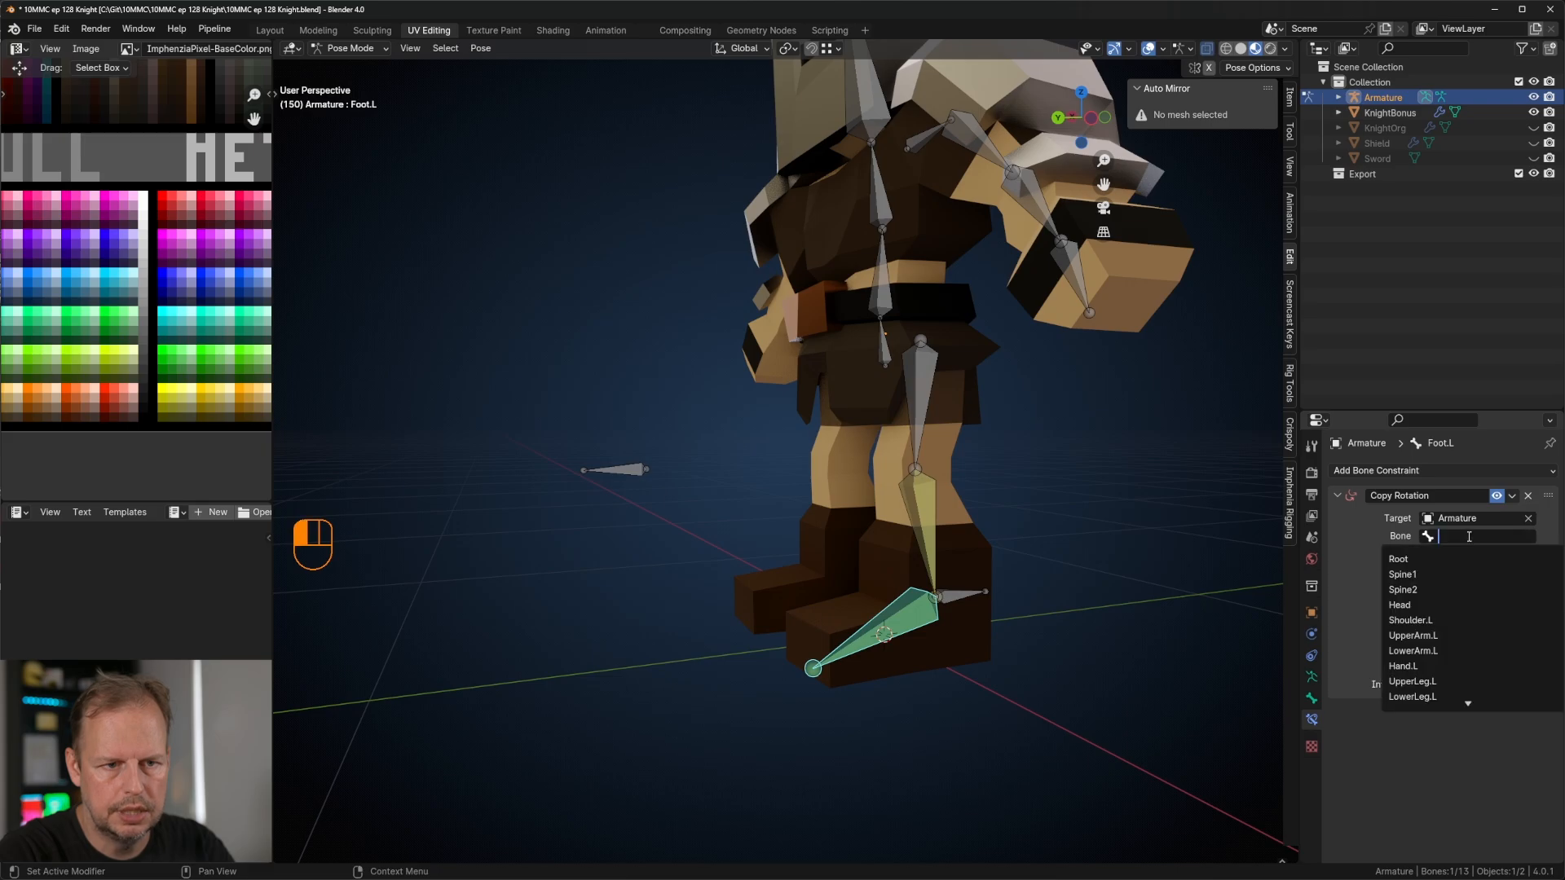
pyautogui.write('tar')
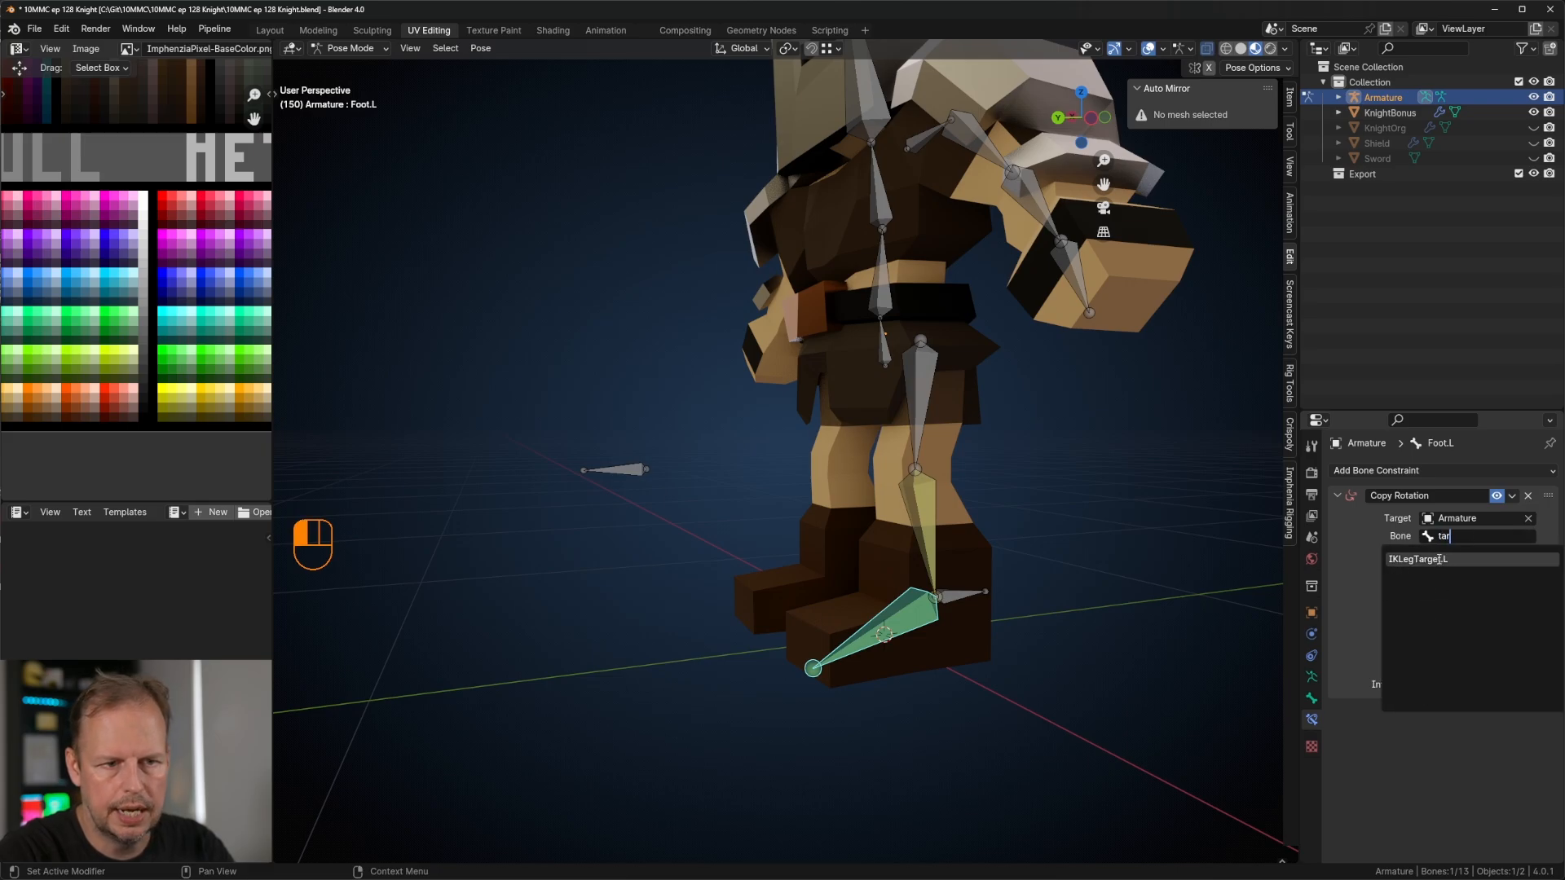
pyautogui.click(1439, 559)
# Step: Invert the Copy Rotation on X, Y and Z, using Local With Parent as target space and Local Space as owner space
pyautogui.moveTo(848, 432); pyautogui.dragTo(910, 464, button='middle')
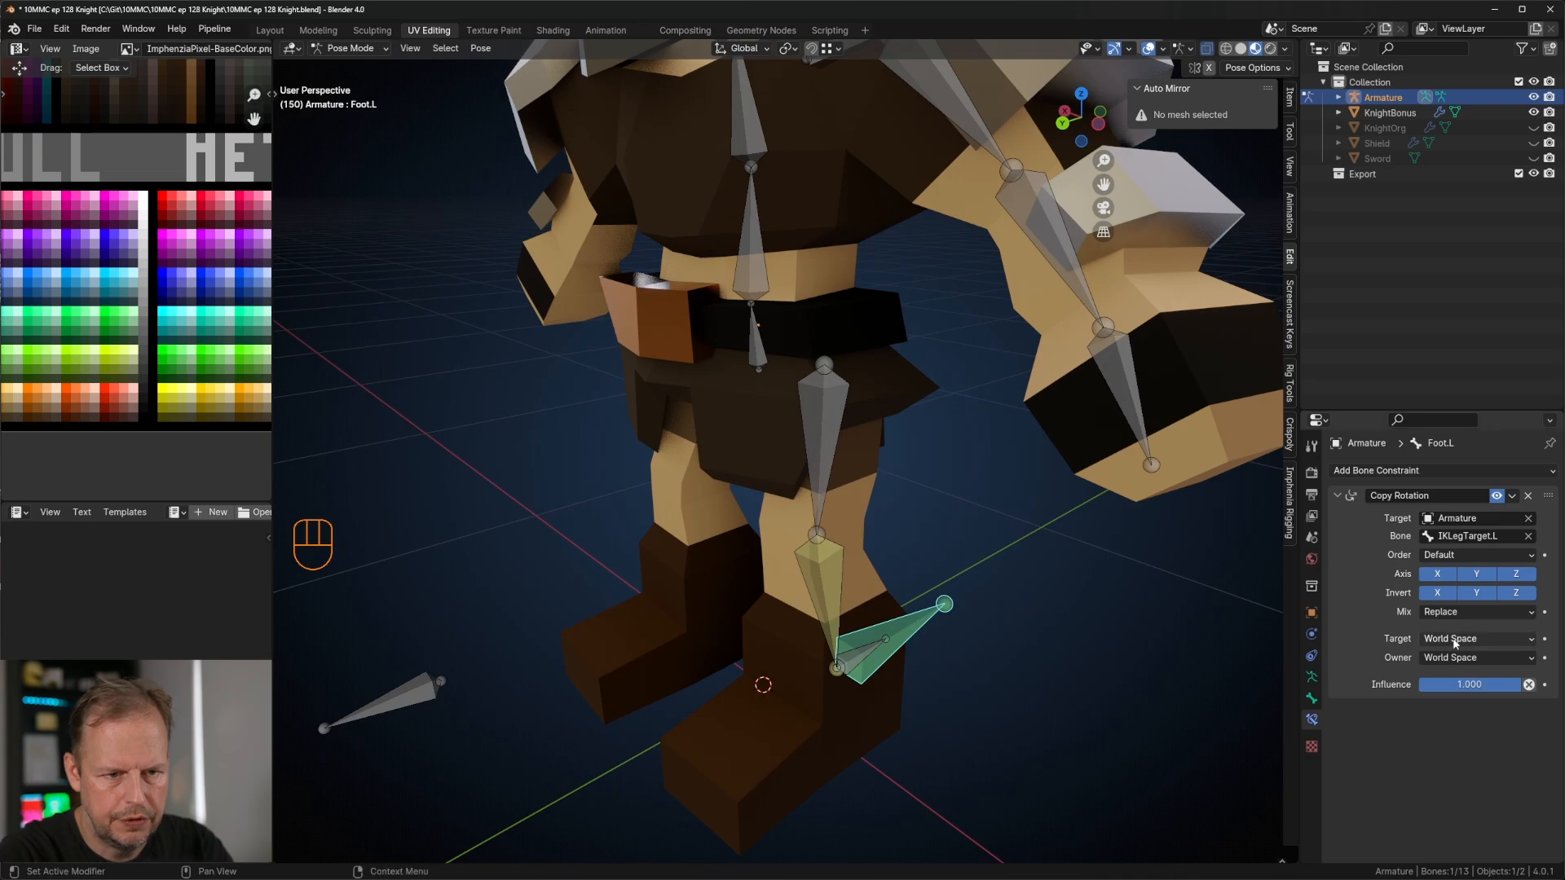
pyautogui.click(1479, 642)
pyautogui.click(1459, 728)
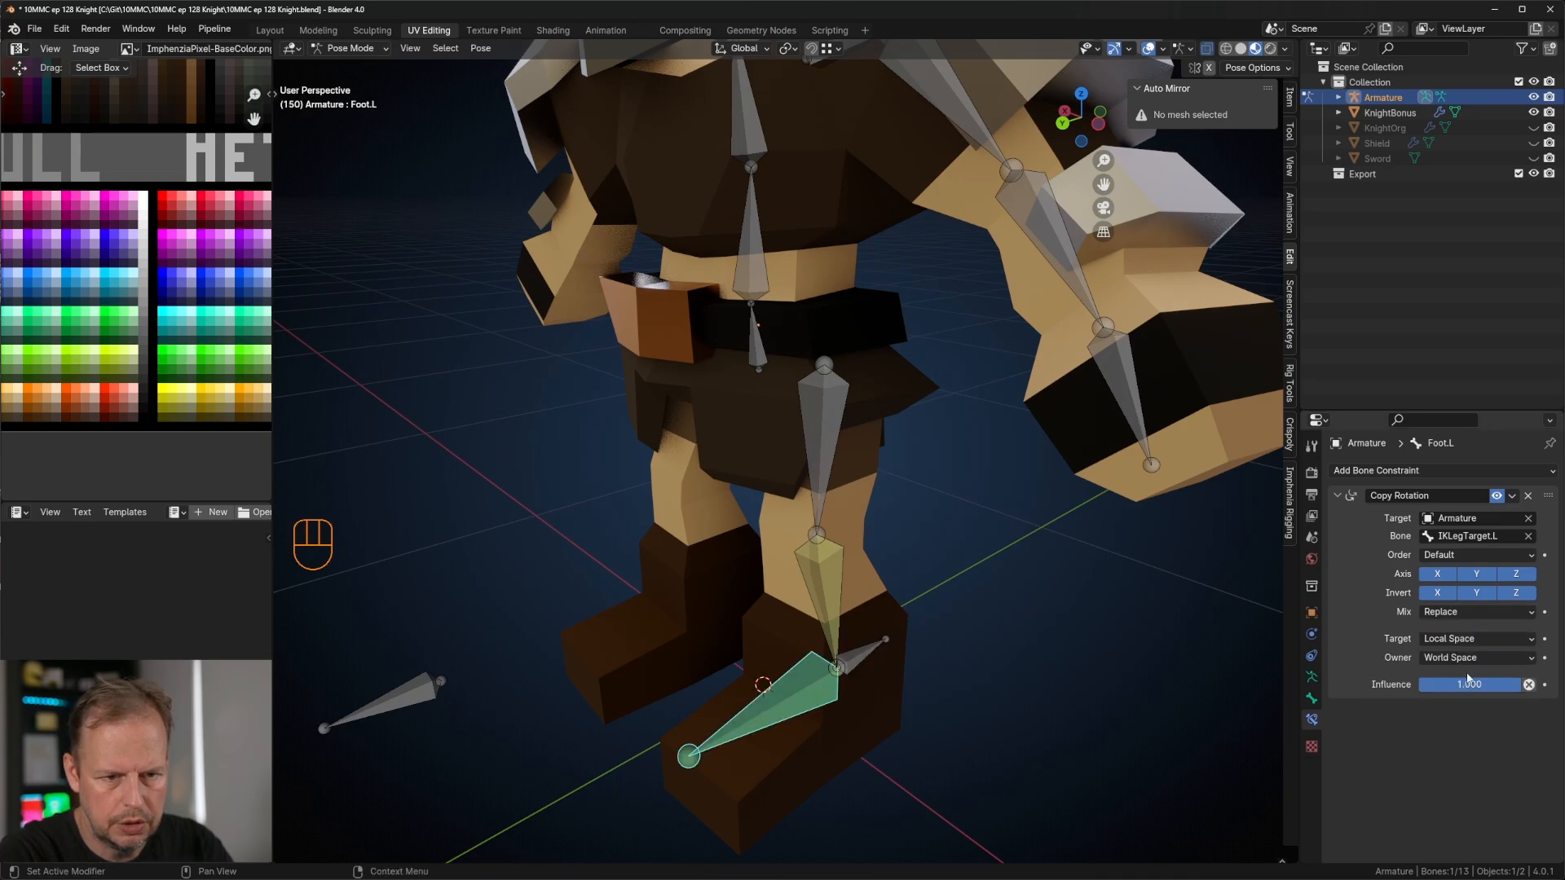
pyautogui.click(1477, 658)
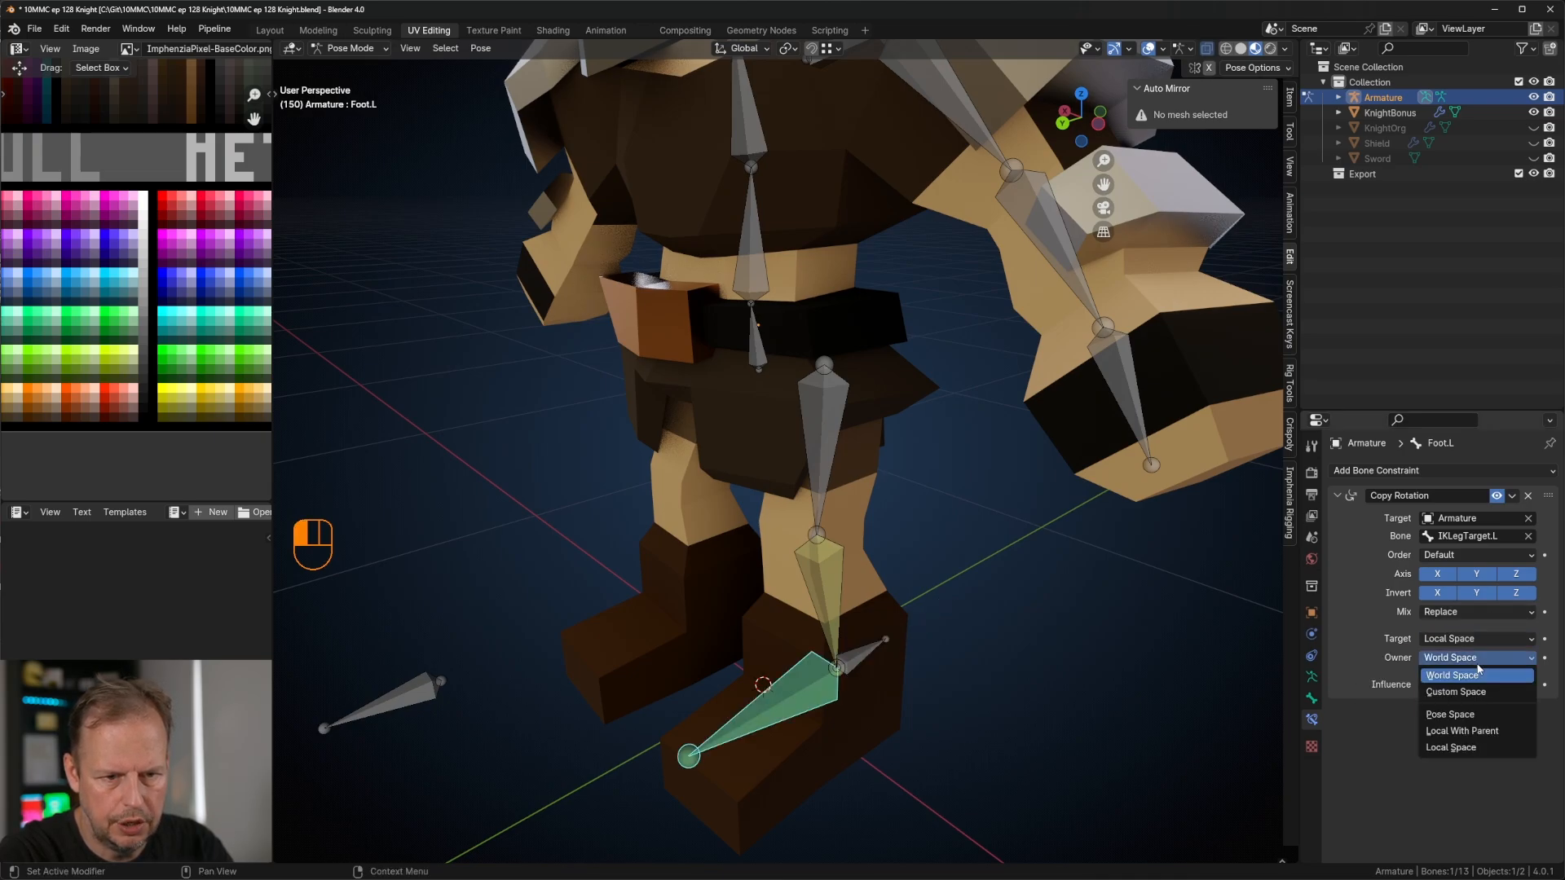
pyautogui.click(1477, 745)
pyautogui.click(1477, 641)
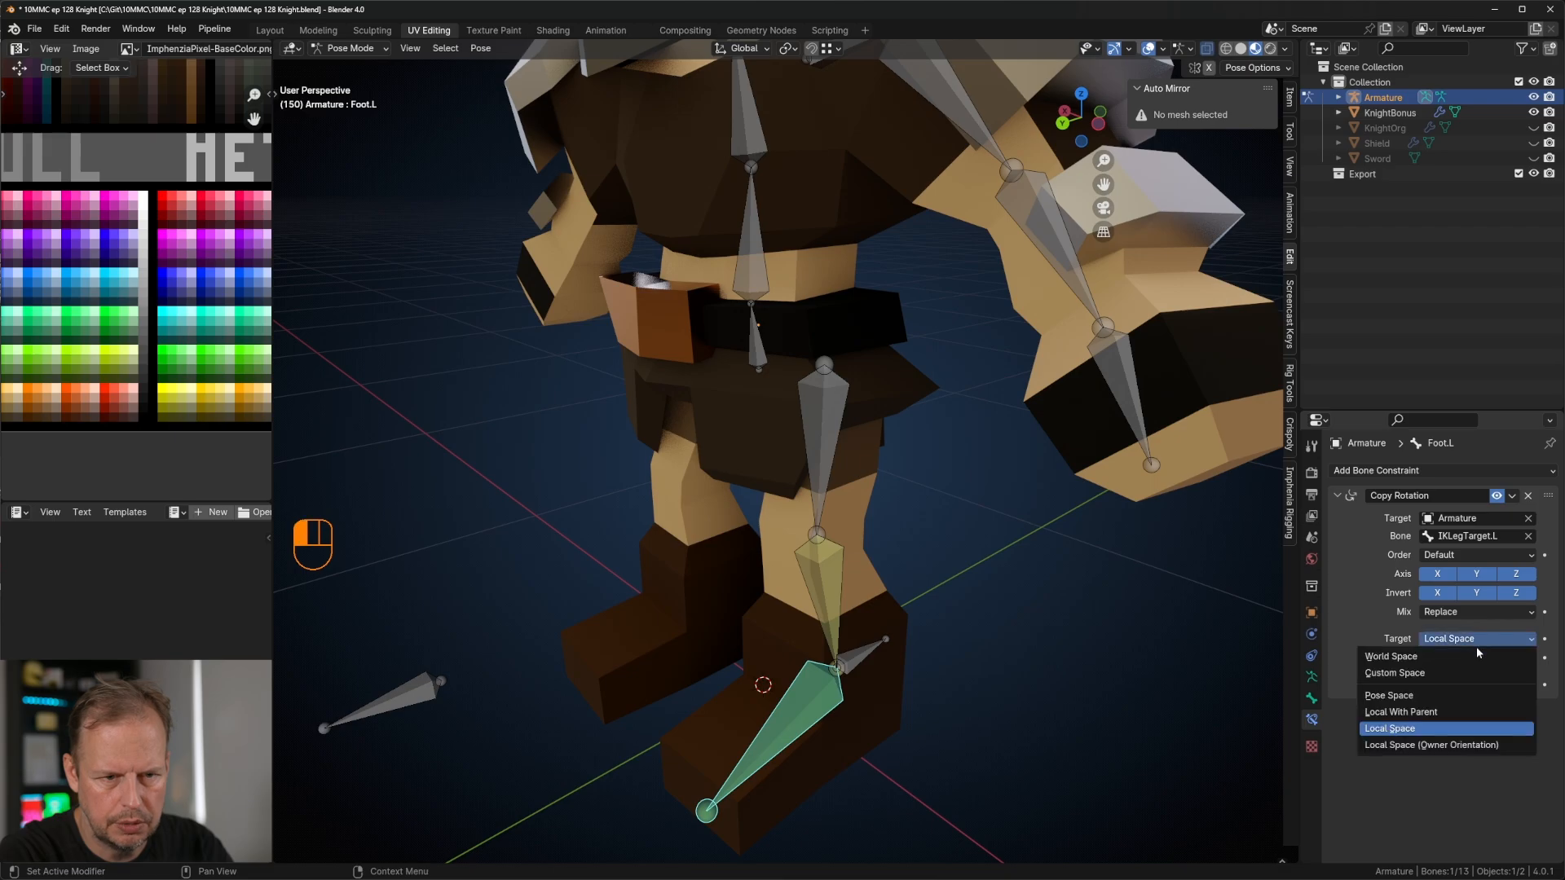
pyautogui.click(1422, 713)
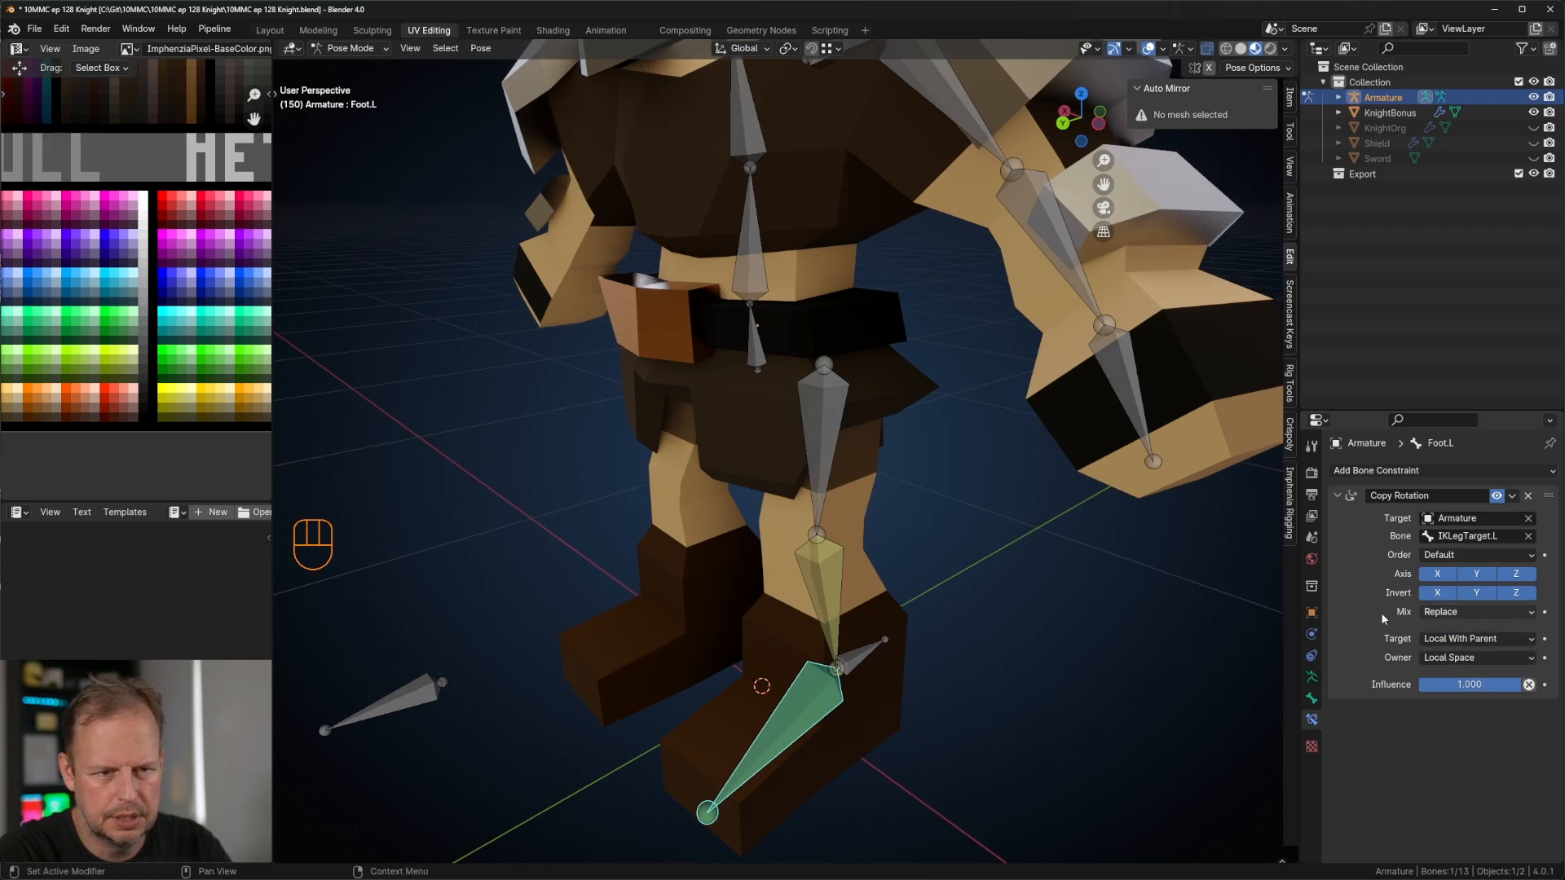
# Step: Test Foot.L's Copy Rotation by rotating IKLegTarget.L about Z and in a side view, cancelling each rotation
pyautogui.scroll(-4, 989, 658)
pyautogui.scroll(4, 892, 645)
pyautogui.click(887, 642)
pyautogui.press('r')
pyautogui.press('z')
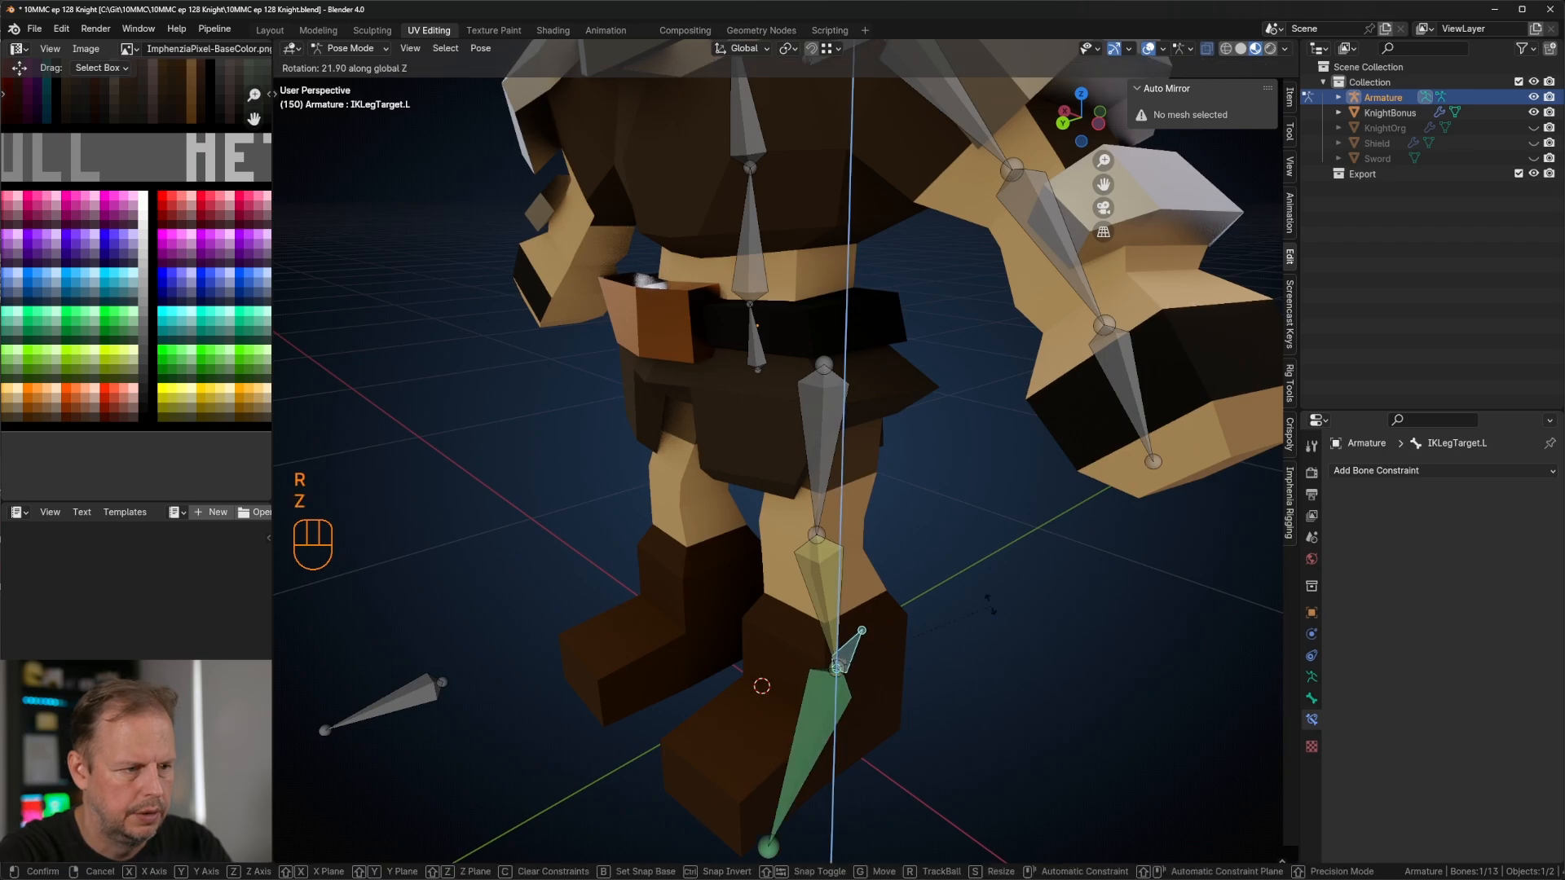
pyautogui.rightClick(1044, 642)
pyautogui.moveTo(1045, 642); pyautogui.dragTo(976, 563, button='middle')
pyautogui.press('r')
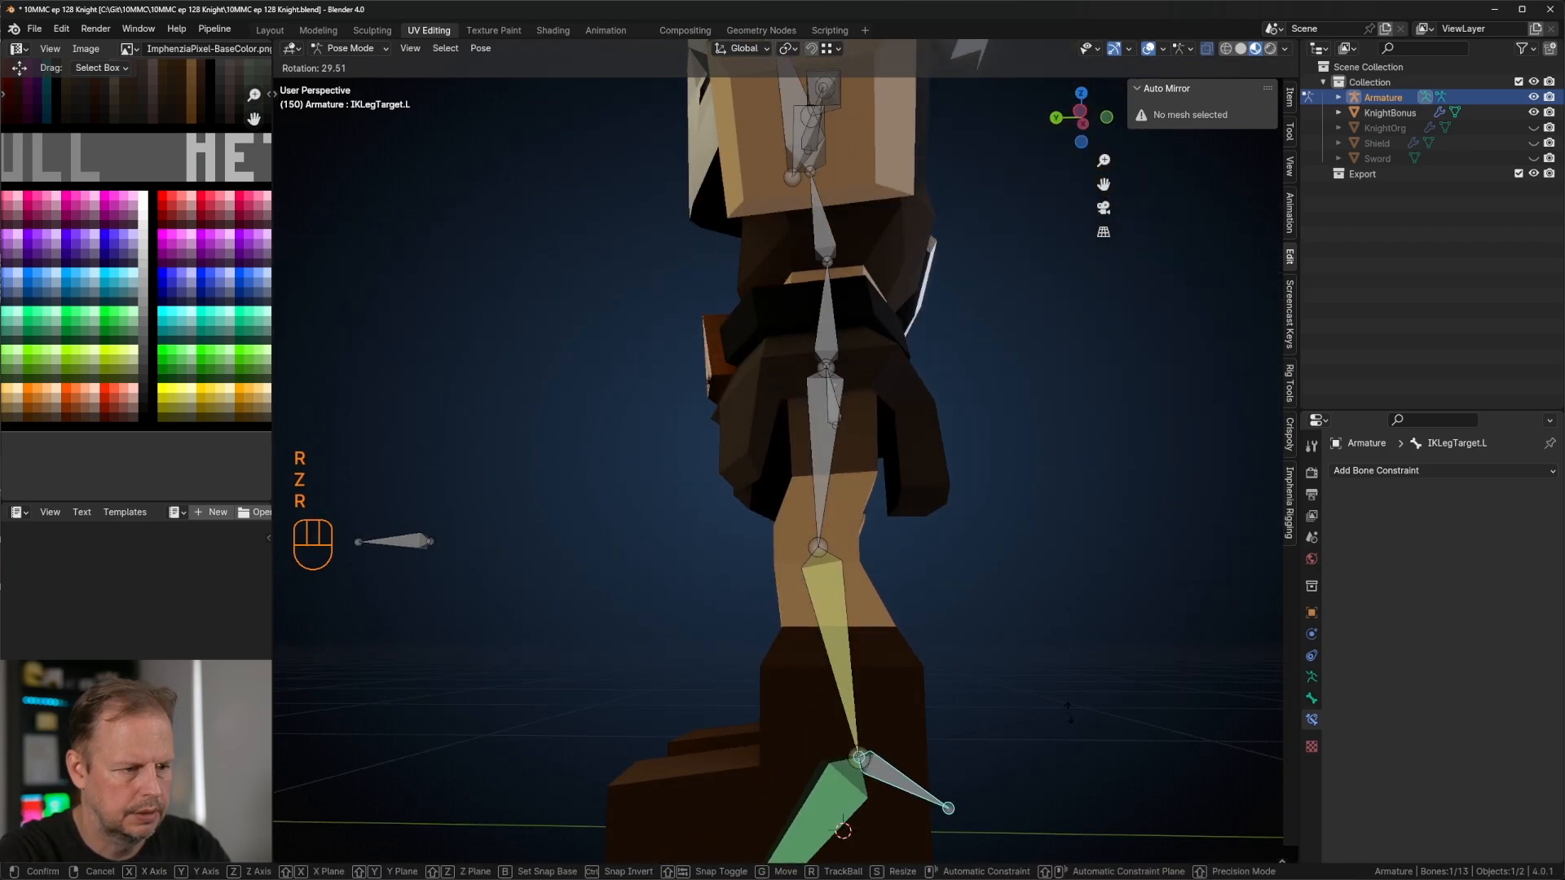
pyautogui.rightClick(1066, 711)
# Step: Check Foot.L's response by rotating IKLegTarget.L freely from several angles including the front, cancelling each rotation
pyautogui.scroll(-4, 988, 694)
pyautogui.moveTo(913, 681); pyautogui.dragTo(967, 694, button='middle')
pyautogui.press('r')
pyautogui.rightClick(968, 569)
pyautogui.moveTo(968, 568); pyautogui.dragTo(1039, 525, button='middle')
pyautogui.press('r')
pyautogui.rightClick(1050, 593)
pyautogui.press('r')
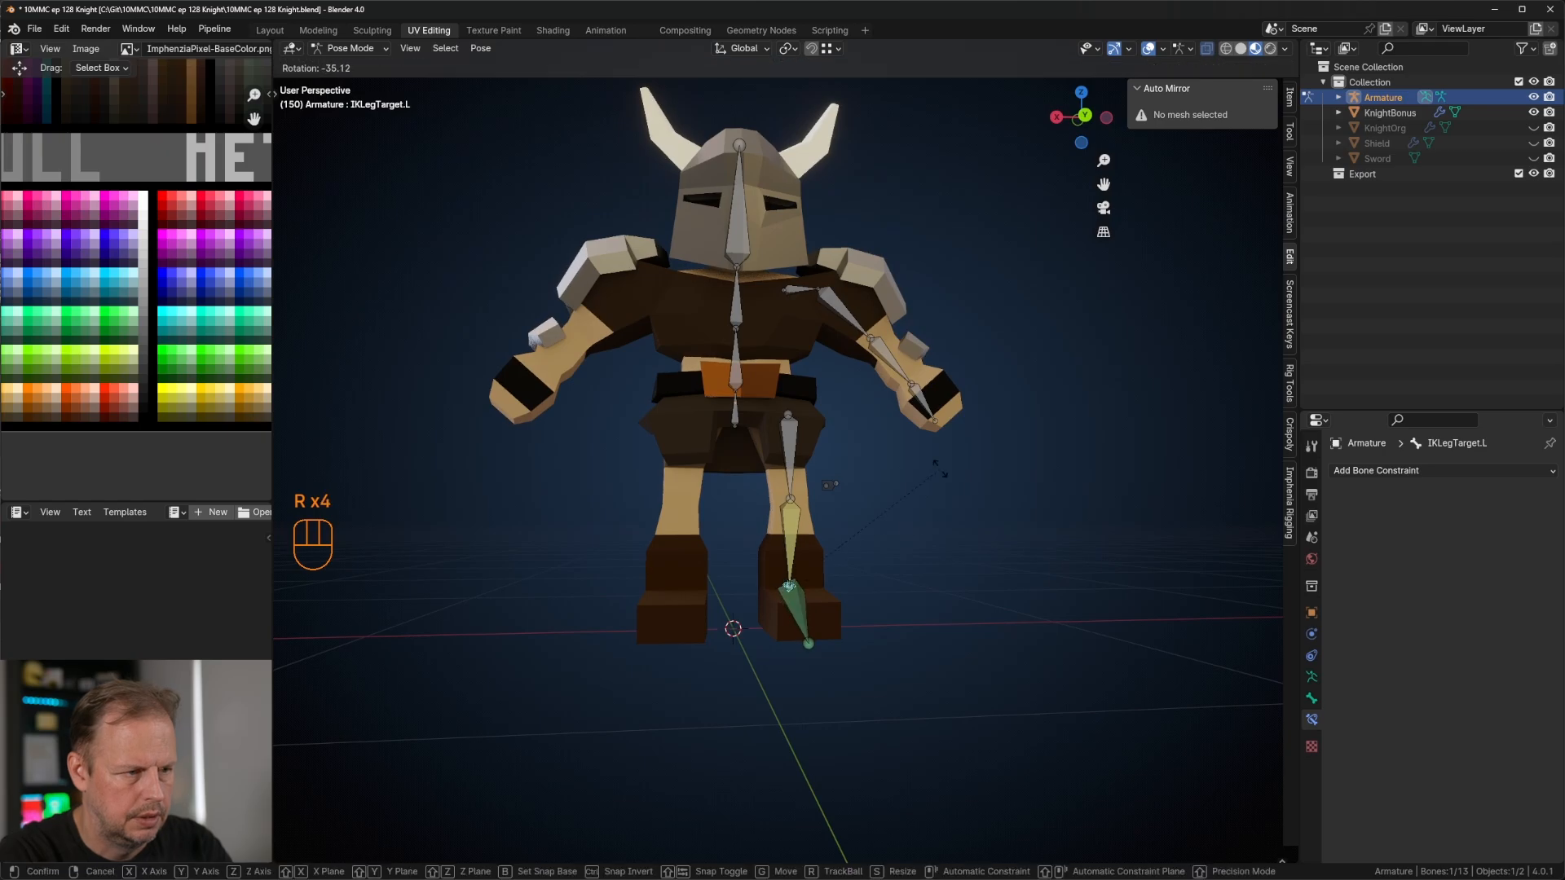
pyautogui.rightClick(940, 468)
# Step: Test rotating IKLegTarget.L about the Z and X axes from an oblique view and cancel the rotation
pyautogui.click(831, 611)
pyautogui.moveTo(1005, 593); pyautogui.dragTo(906, 595, button='middle')
pyautogui.click(833, 580)
pyautogui.press('r')
pyautogui.press('z')
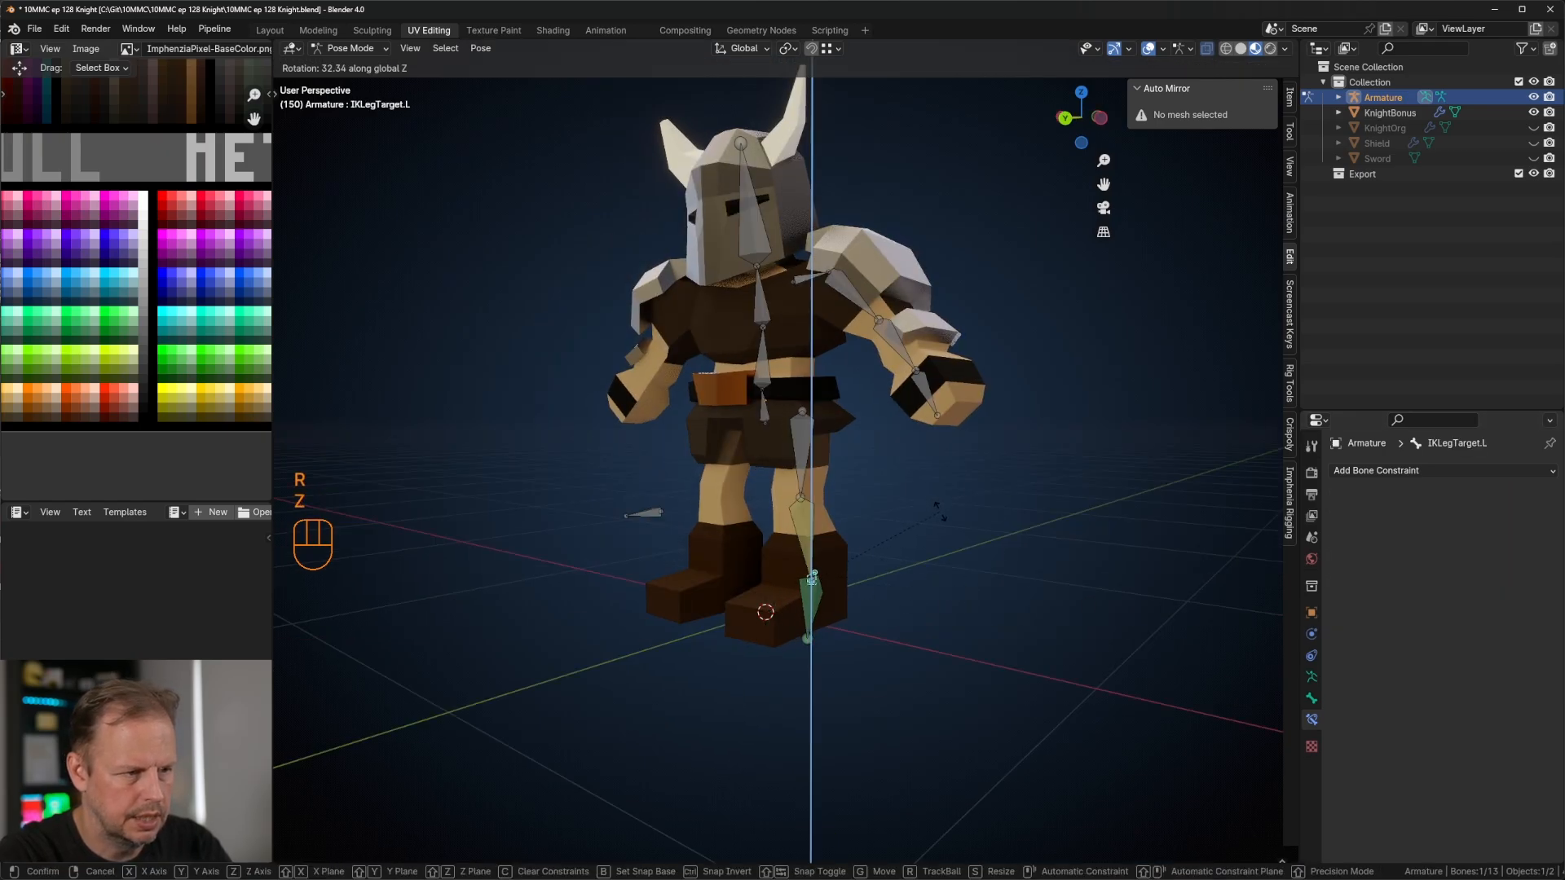
pyautogui.press('x')
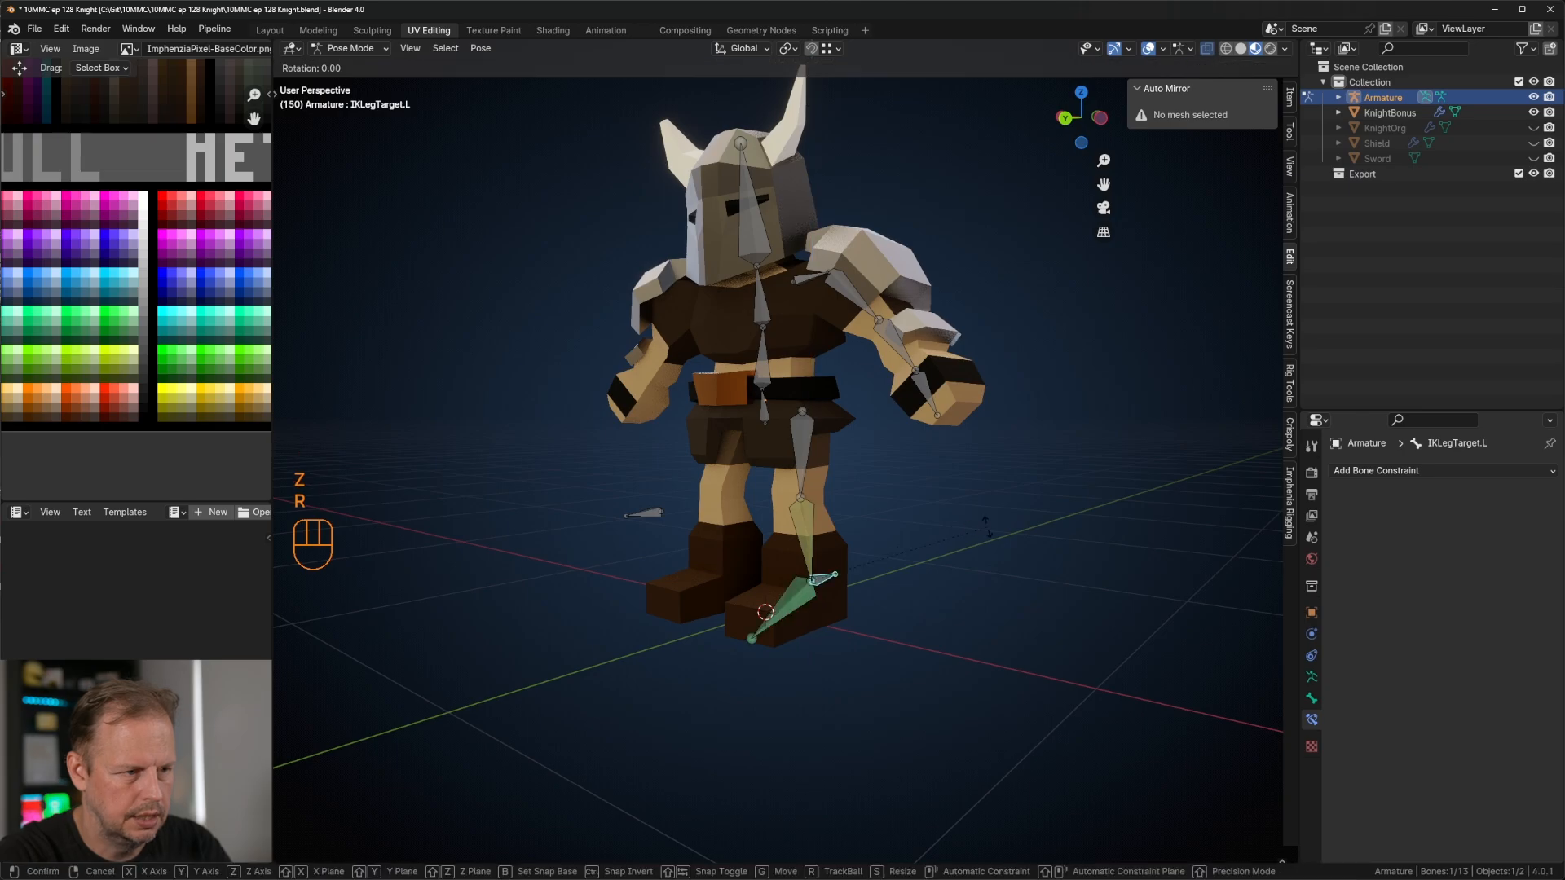
pyautogui.rightClick(785, 607)
# Step: Adjust the X-axis setting of Foot.L's Copy Rotation constraint and check it by rotating IKLegTarget.L in a side view
pyautogui.click(785, 607)
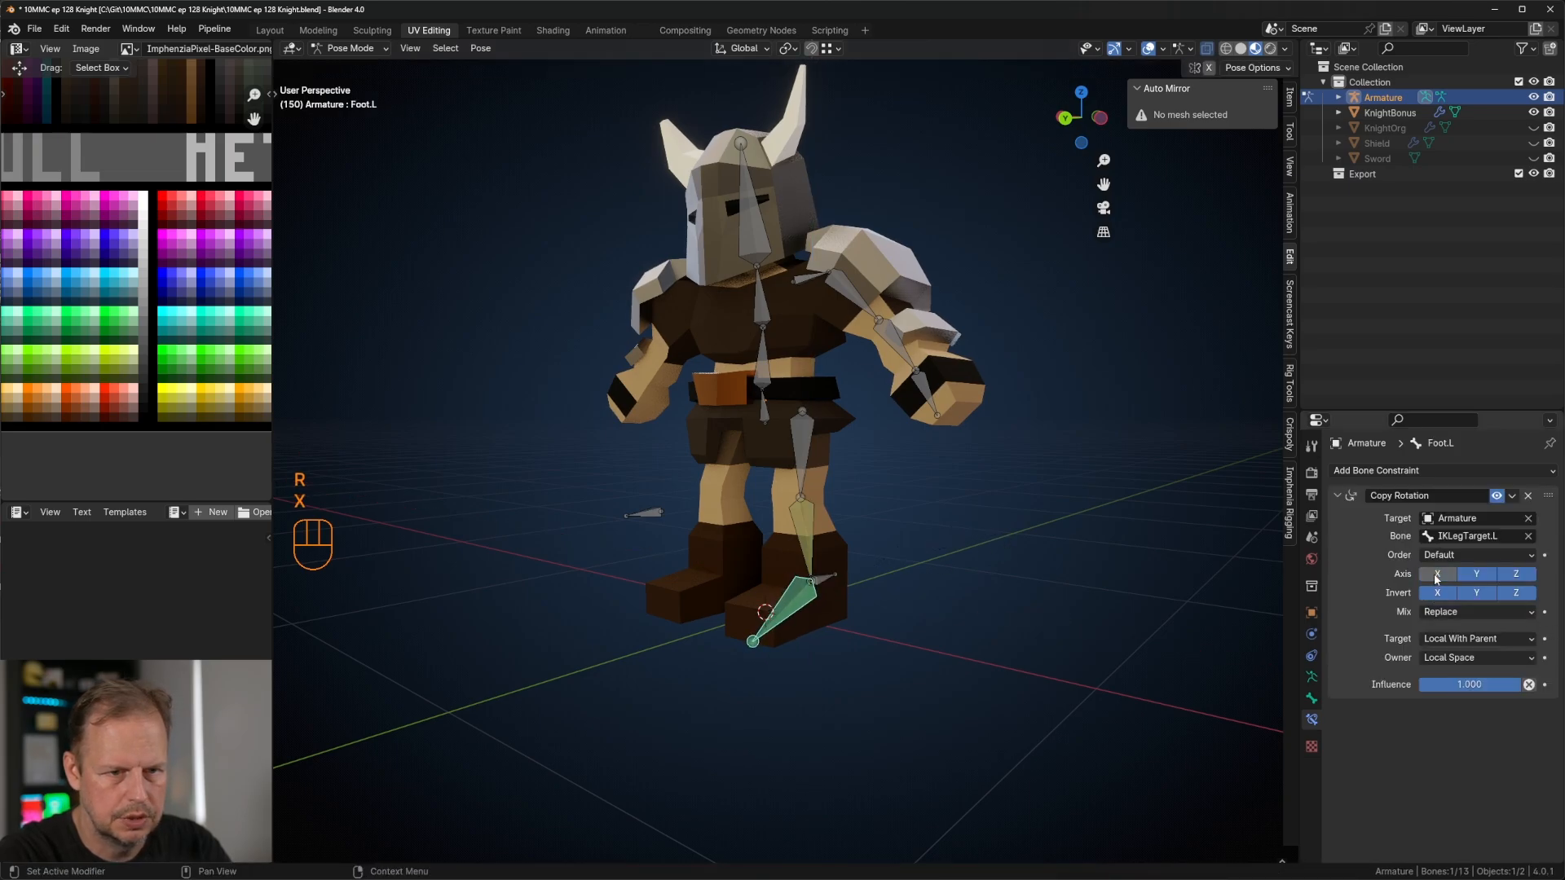
pyautogui.moveTo(821, 581); pyautogui.dragTo(818, 581)
pyautogui.click(817, 579)
pyautogui.moveTo(1035, 575); pyautogui.dragTo(979, 590, button='middle')
pyautogui.click(830, 598)
pyautogui.press('r')
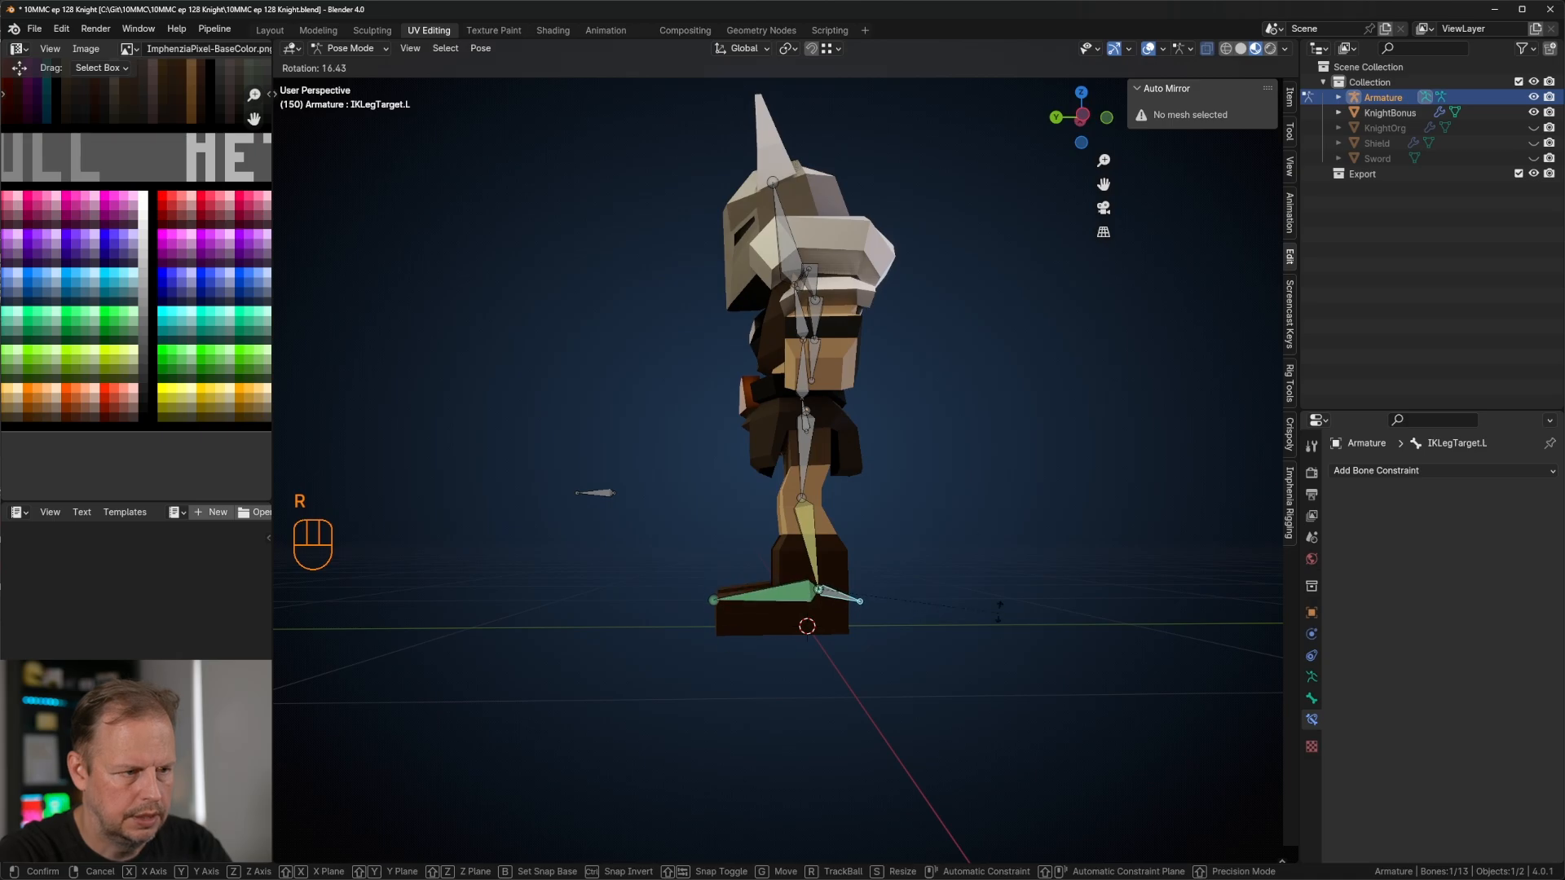
pyautogui.rightClick(966, 634)
# Step: Test IKLegTarget.L with a Z-axis rotation and a front-view rotation, undoing or cancelling each one
pyautogui.moveTo(881, 563); pyautogui.dragTo(990, 628, button='middle')
pyautogui.press('r')
pyautogui.press('z')
pyautogui.click(877, 462)
pyautogui.moveTo(953, 506); pyautogui.dragTo(1023, 515, button='middle')
pyautogui.hotkey('ctrl', 'z')
pyautogui.press('r')
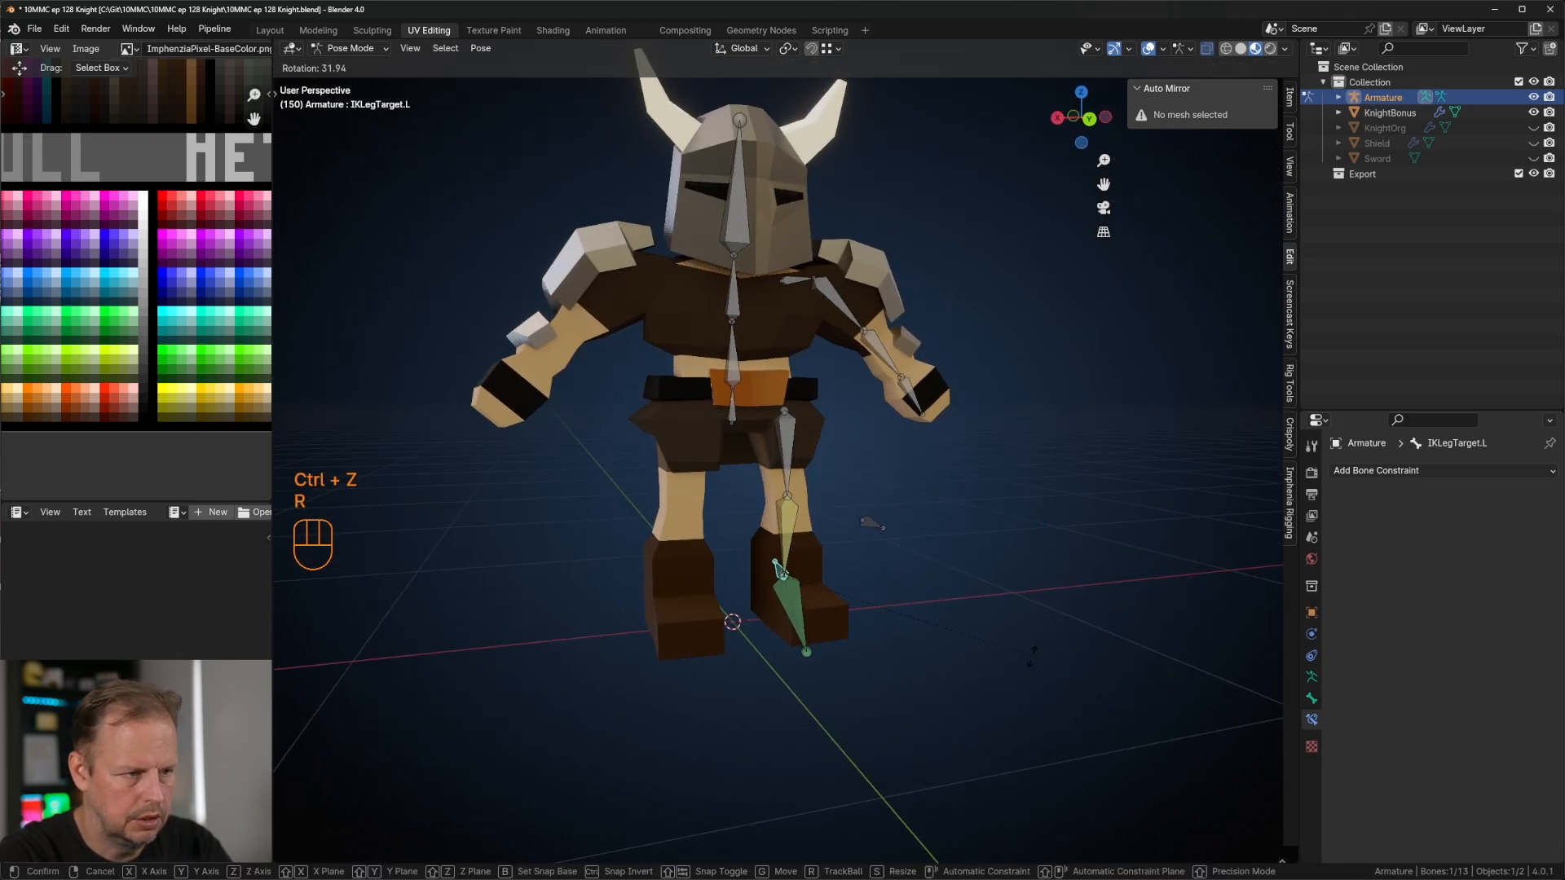
pyautogui.rightClick(1010, 672)
pyautogui.moveTo(1010, 671); pyautogui.dragTo(882, 540, button='middle')
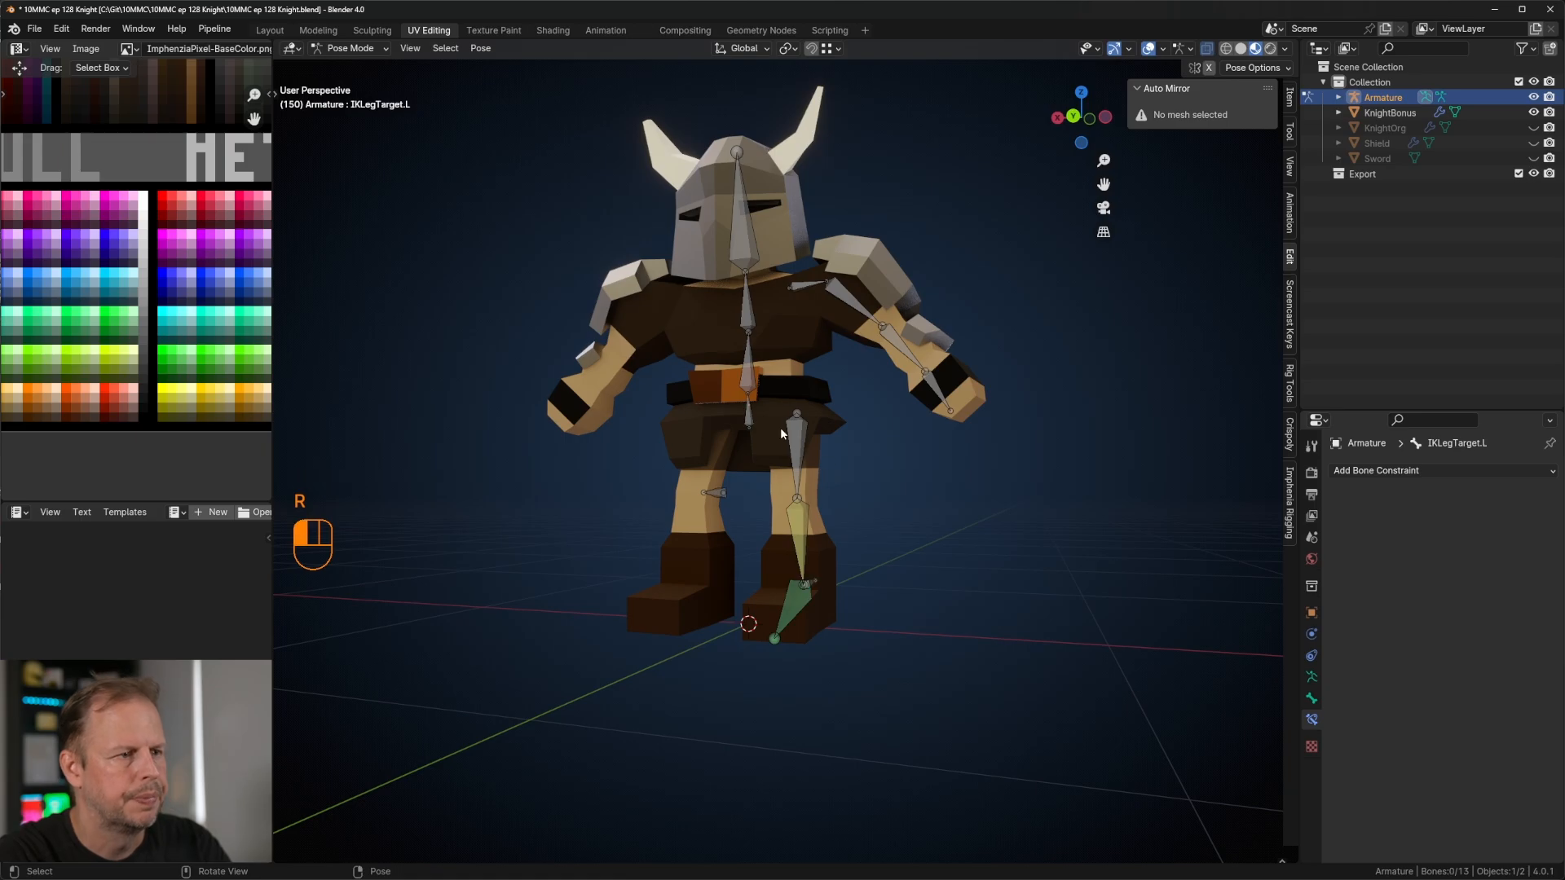
# Step: Select all of the armature's bones in Edit Mode and Symmetrize them to the other side
pyautogui.press('ctrl+KP_1')
pyautogui.hotkey('ctrl', 'Tab')
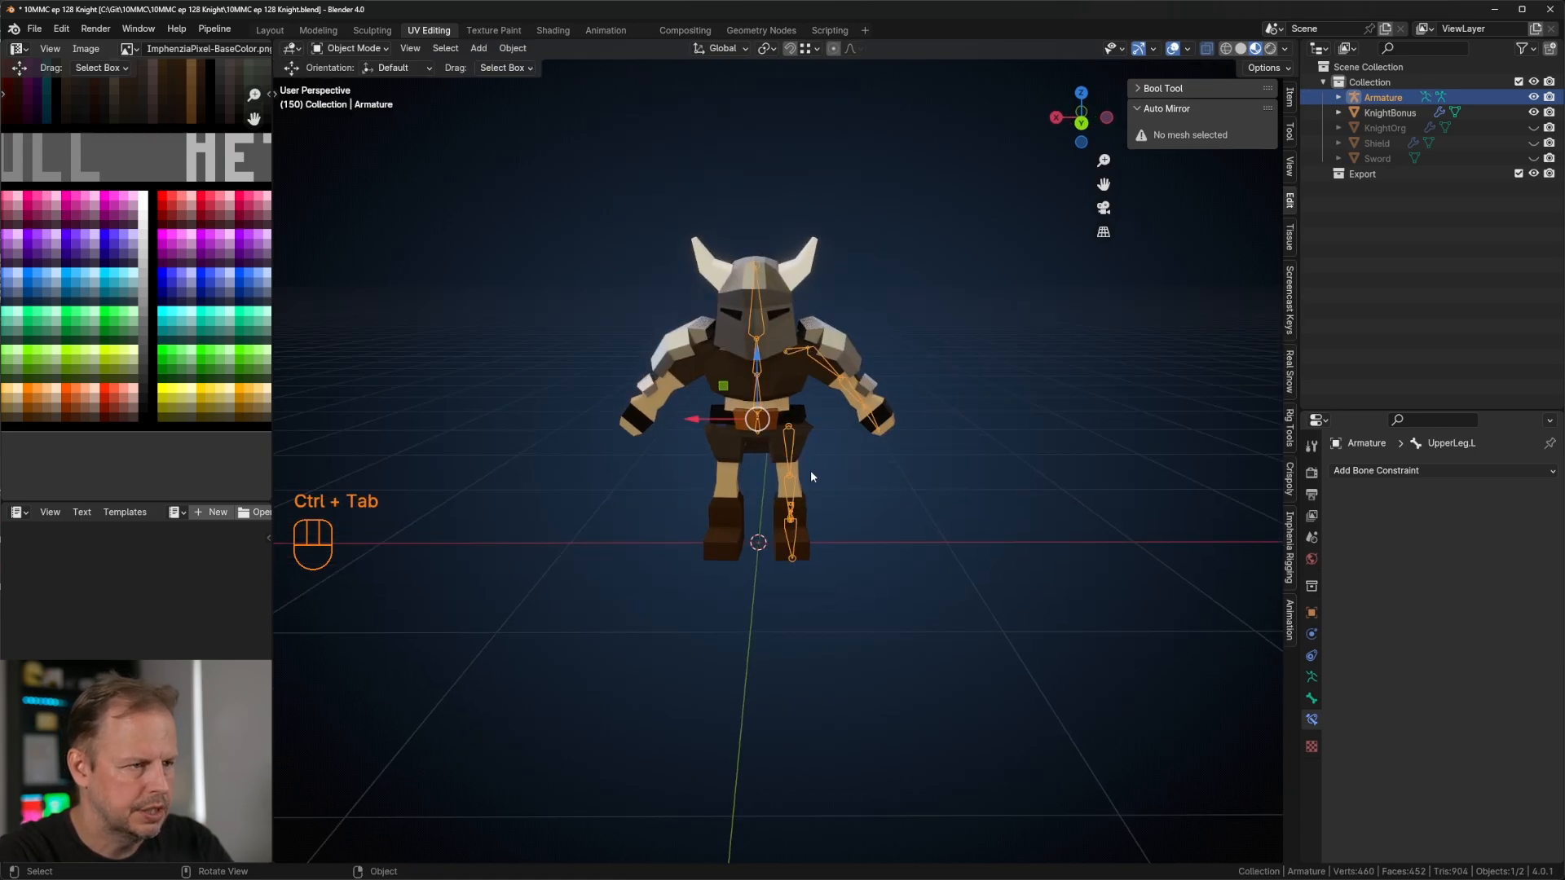
pyautogui.press('Tab')
pyautogui.press('a')
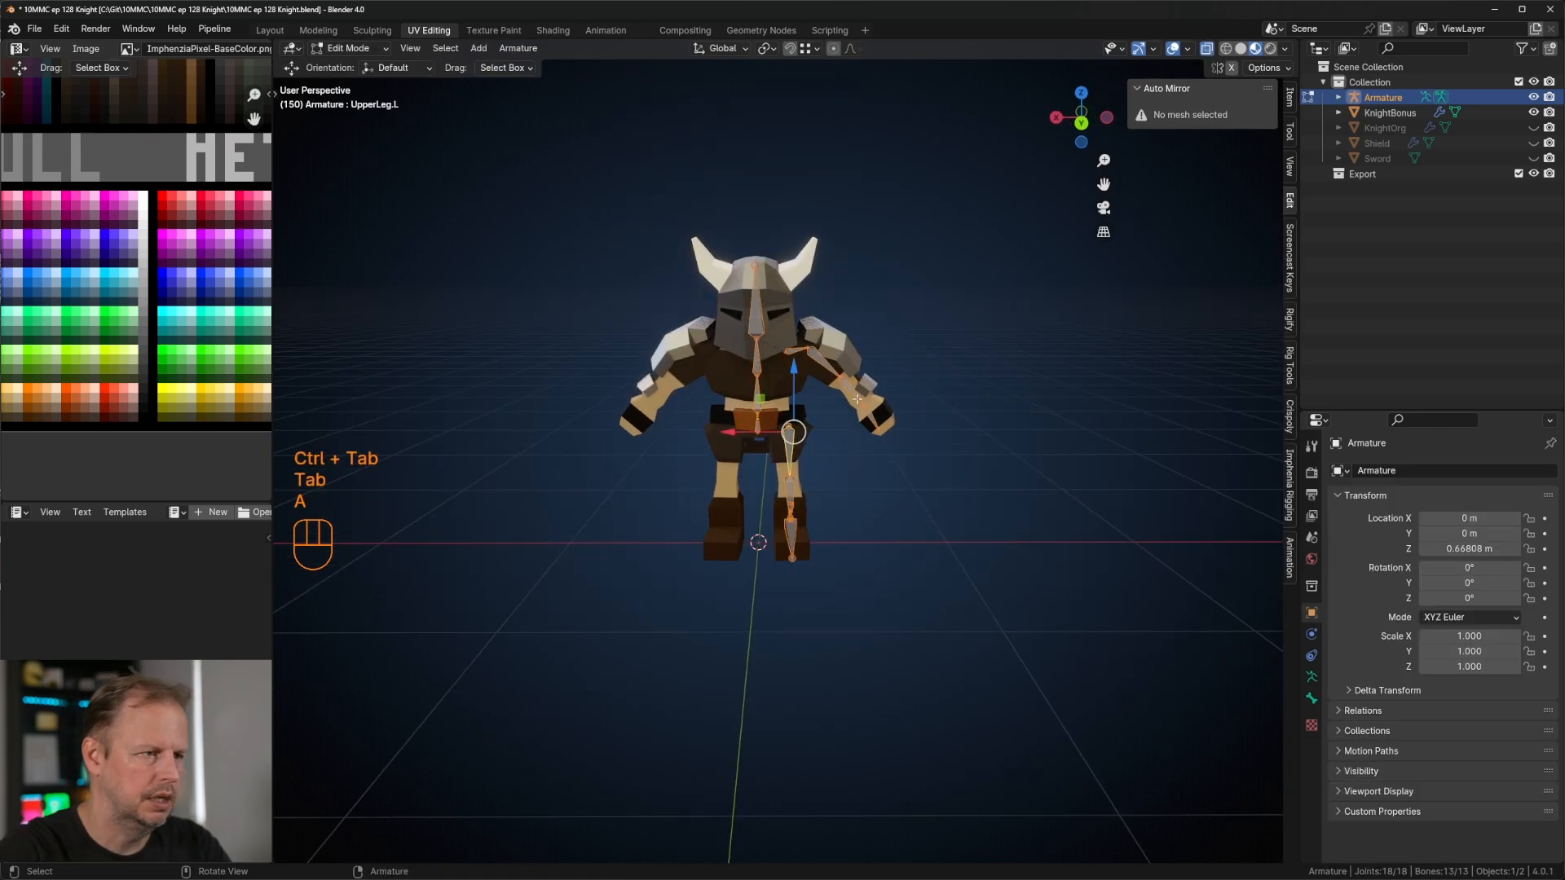
pyautogui.press('F3')
pyautogui.write('symm')
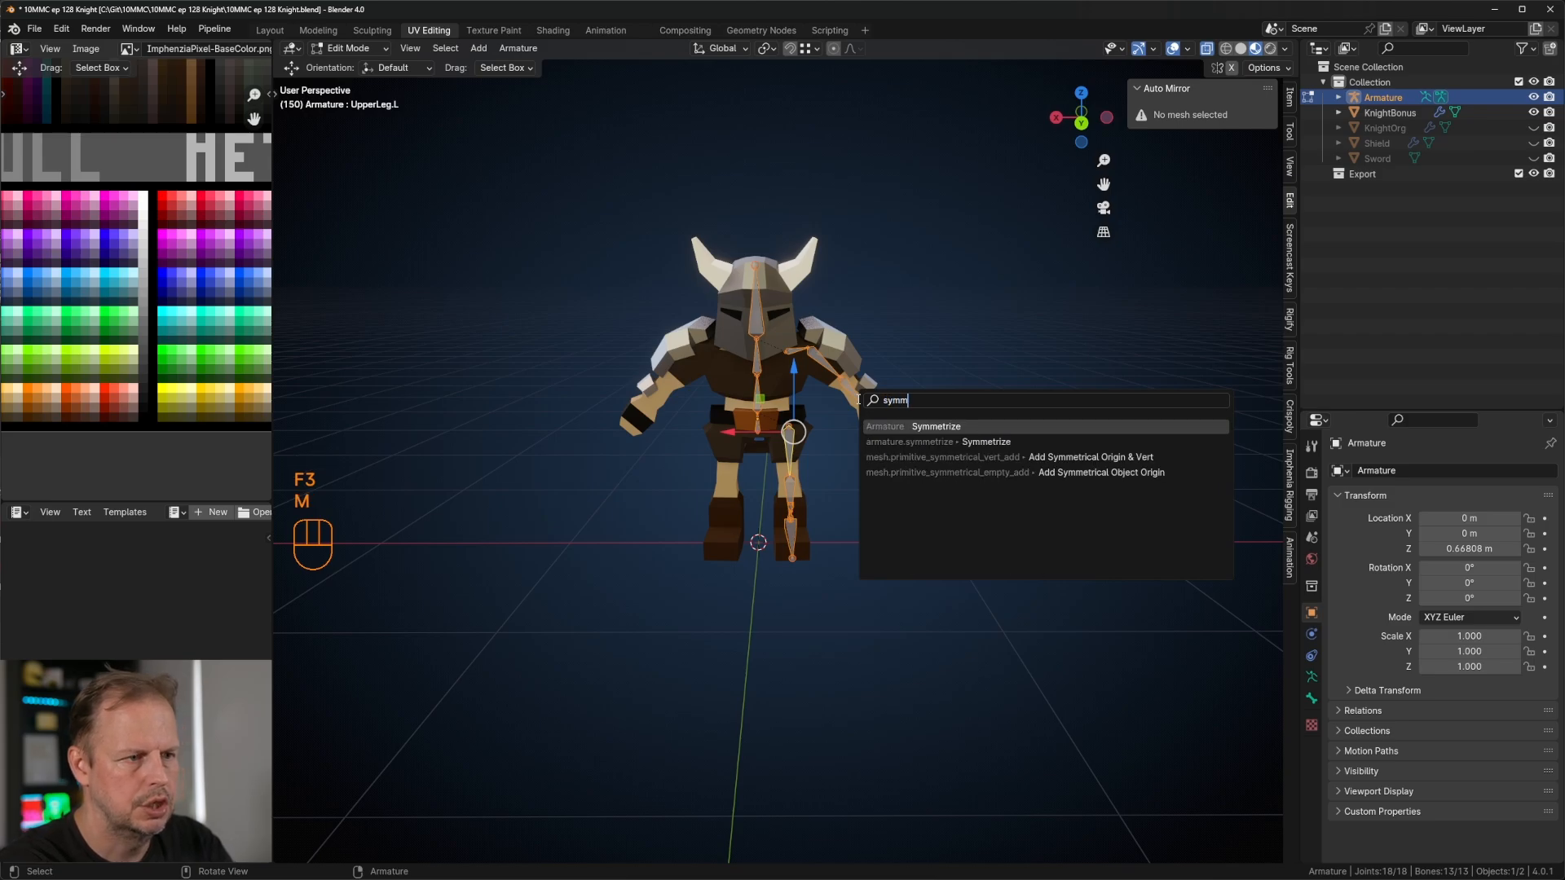
pyautogui.press('Return')
# Step: Test the symmetrized rig in Pose Mode by moving Root and IKLegTarget.L, cancelling each move
pyautogui.scroll(2, 772, 422)
pyautogui.moveTo(893, 428); pyautogui.dragTo(887, 459, button='middle')
pyautogui.click(899, 454)
pyautogui.hotkey('ctrl', 'Tab')
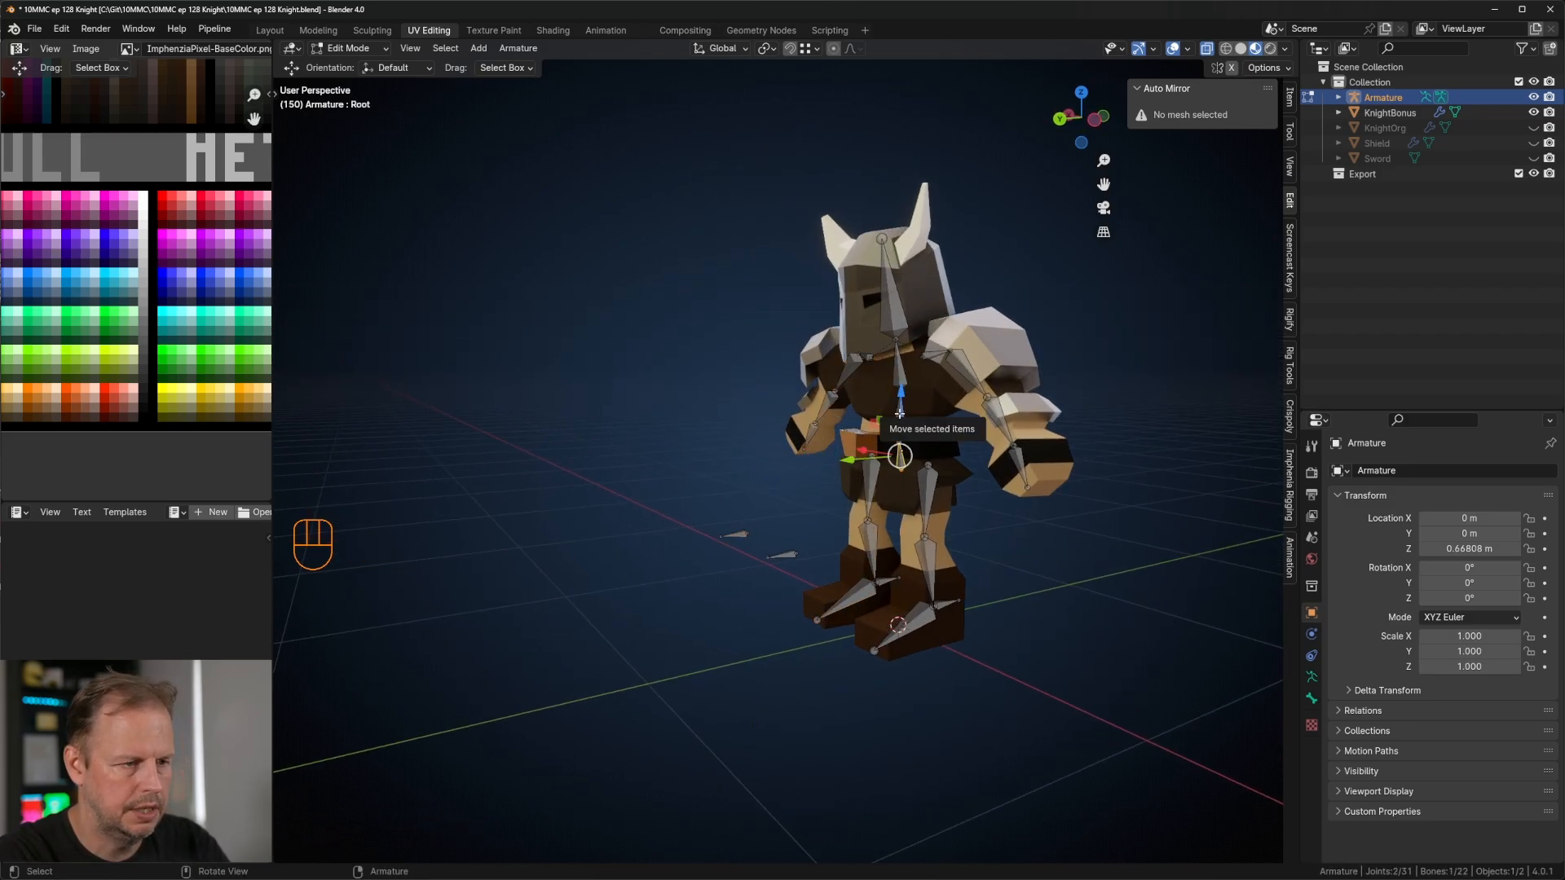
pyautogui.click(920, 505)
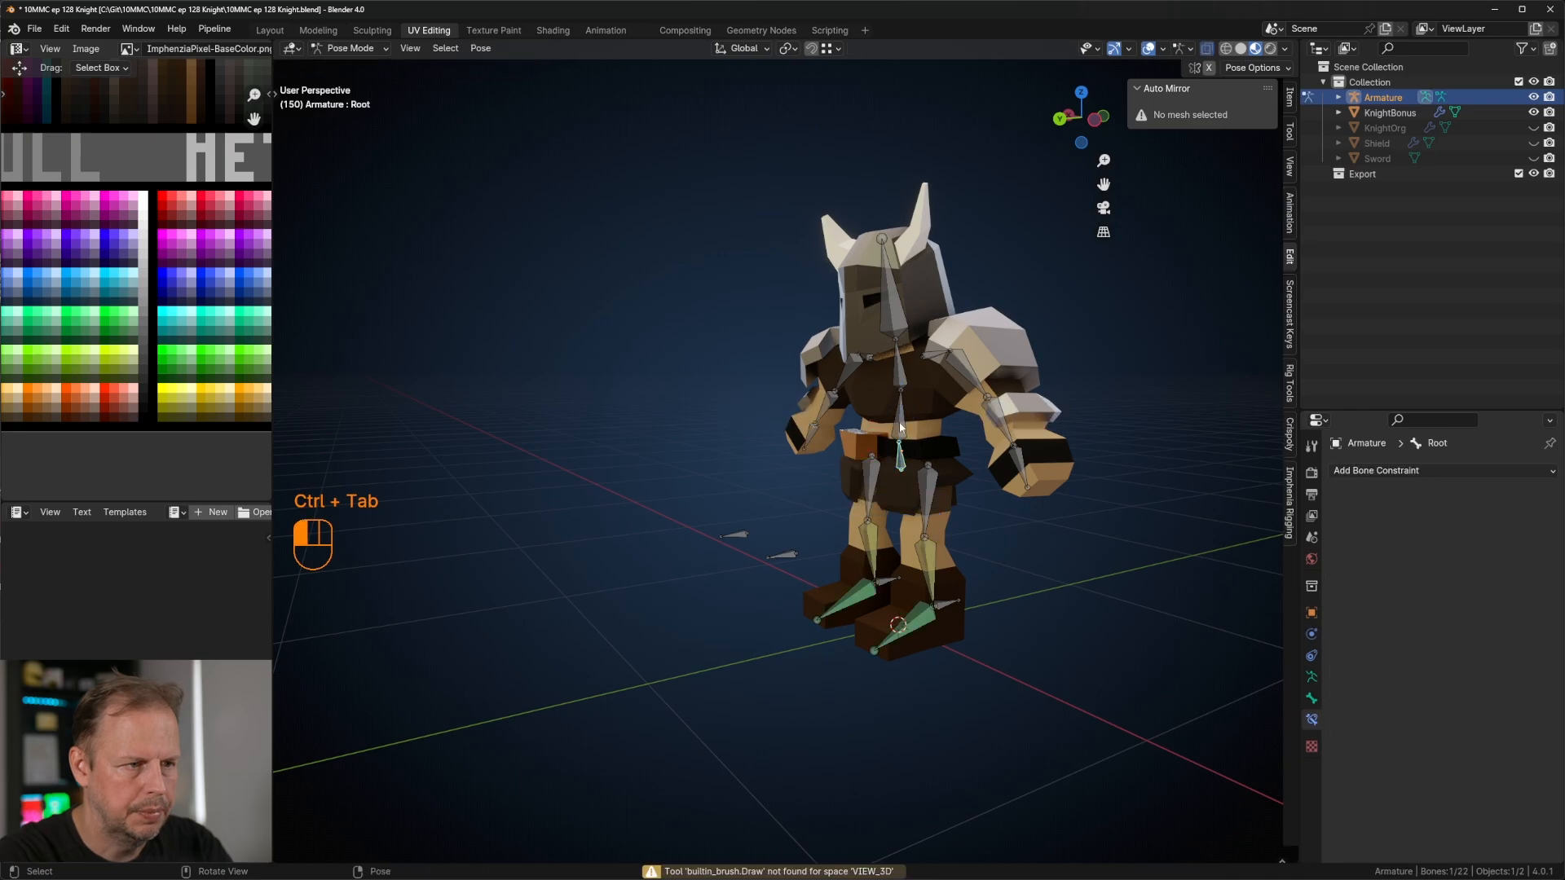
pyautogui.press('g')
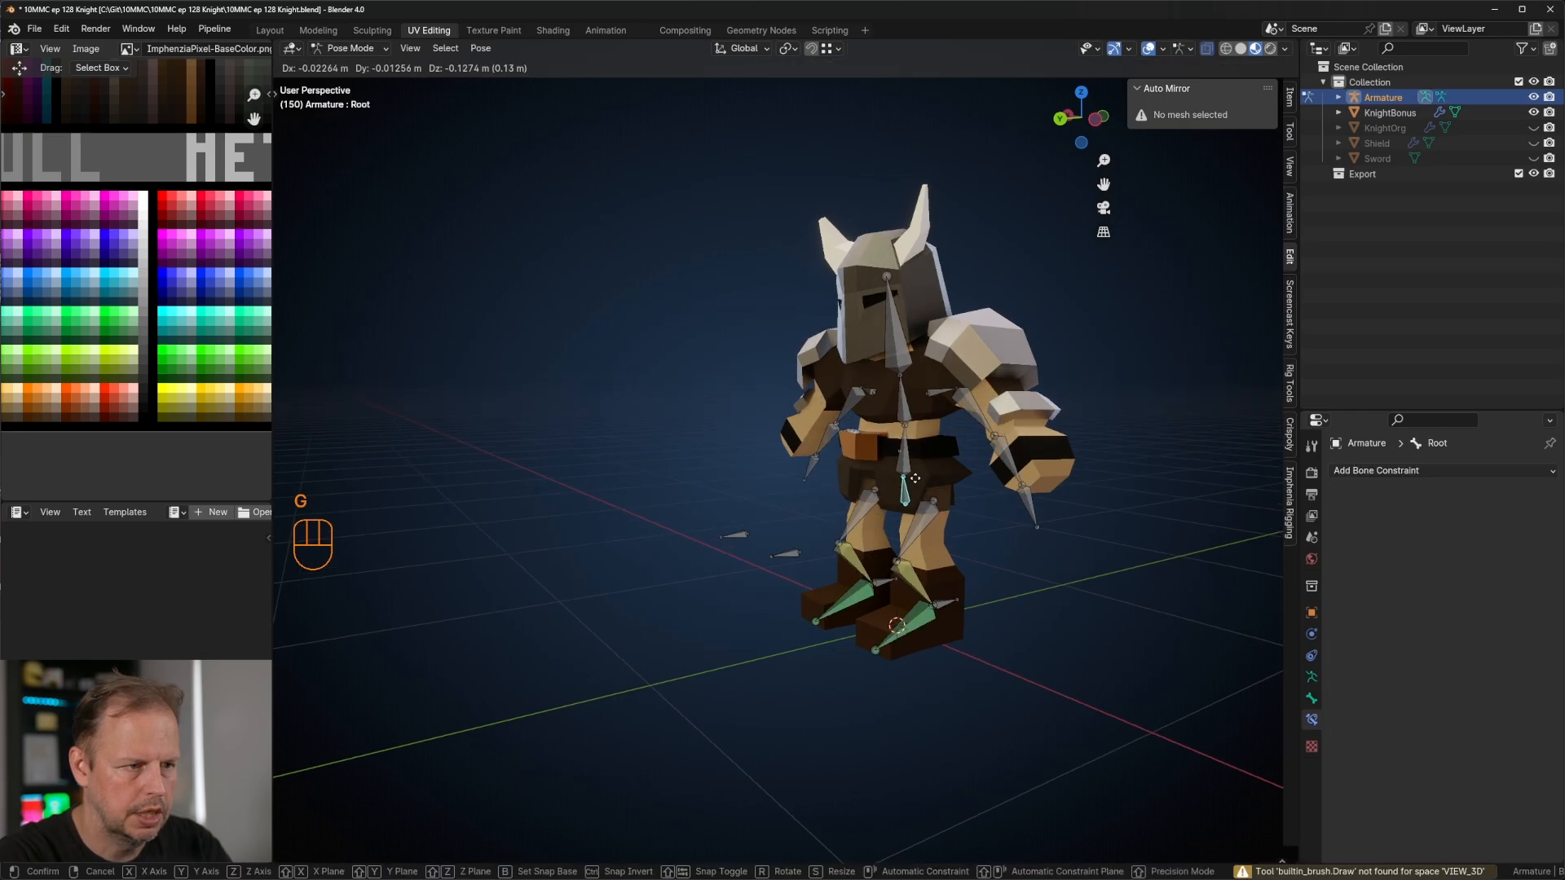
pyautogui.rightClick(900, 503)
pyautogui.click(945, 575)
pyautogui.press('g')
pyautogui.rightClick(1015, 535)
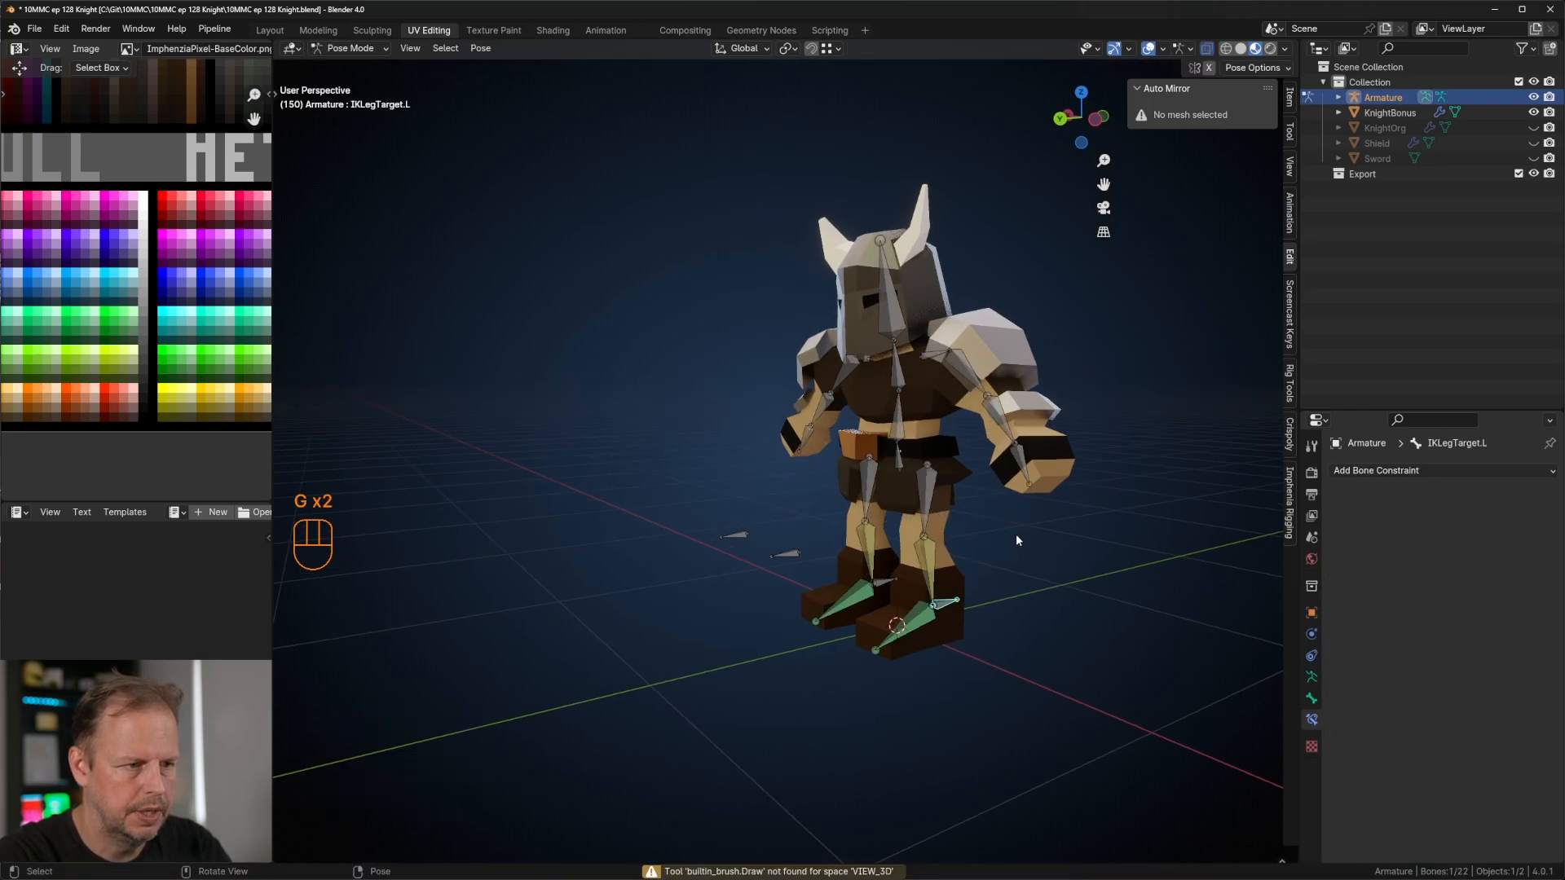
# Step: Parent the KnightBonus mesh to the Armature in Object Mode using Armature Deform With Automatic Weights
pyautogui.hotkey('ctrl', 'Tab')
pyautogui.moveTo(1059, 499); pyautogui.dragTo(1118, 469, button='middle')
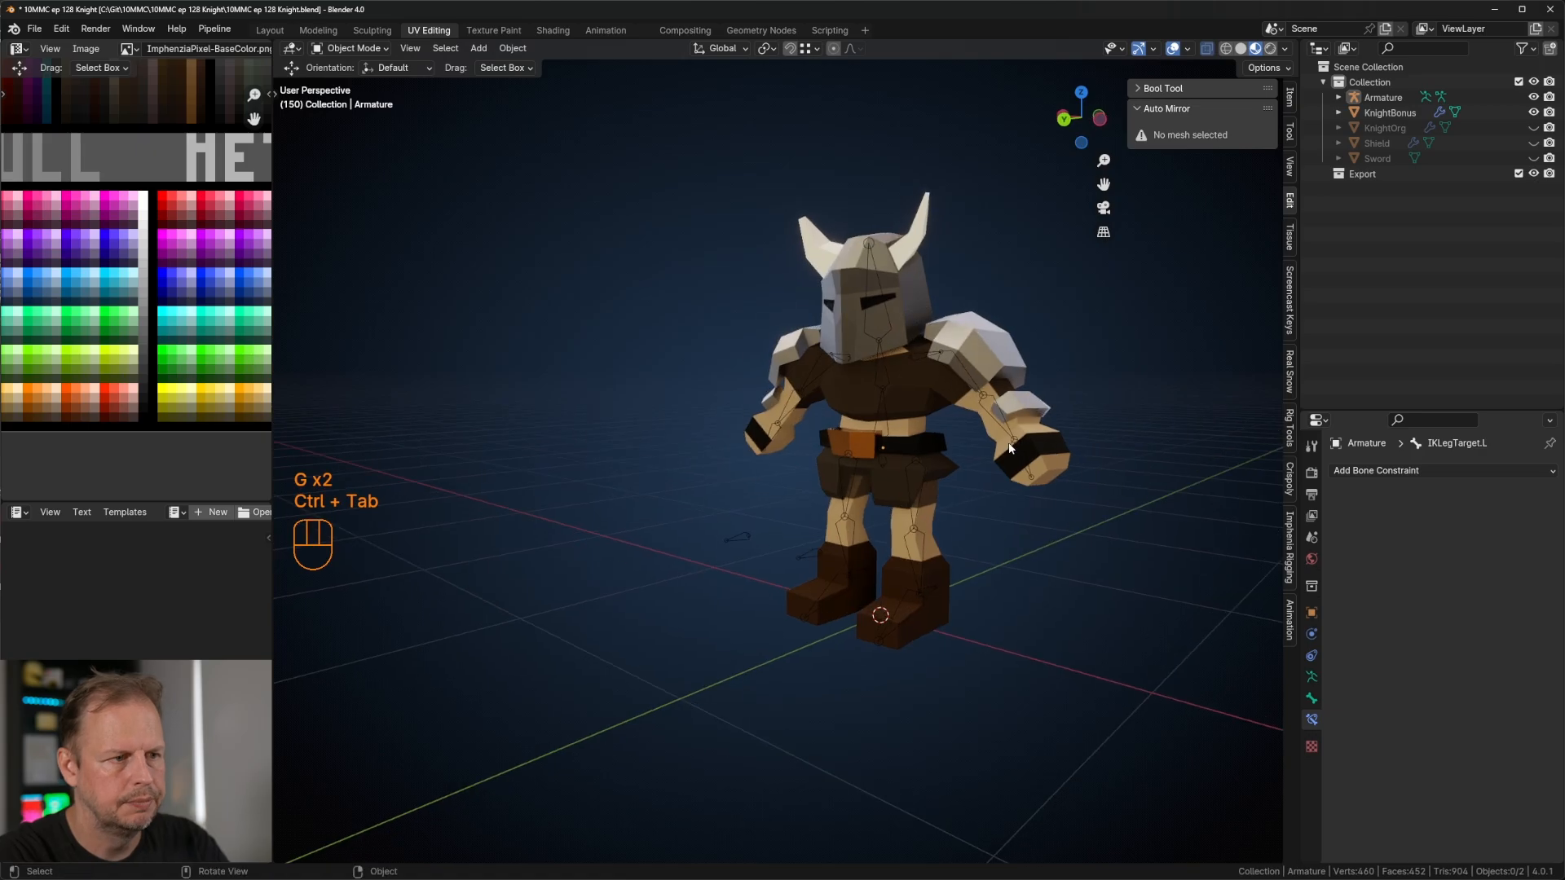
pyautogui.hotkey('alt', 'z')
pyautogui.moveTo(1029, 401); pyautogui.dragTo(1074, 397, button='middle')
pyautogui.scroll(3, 1084, 394)
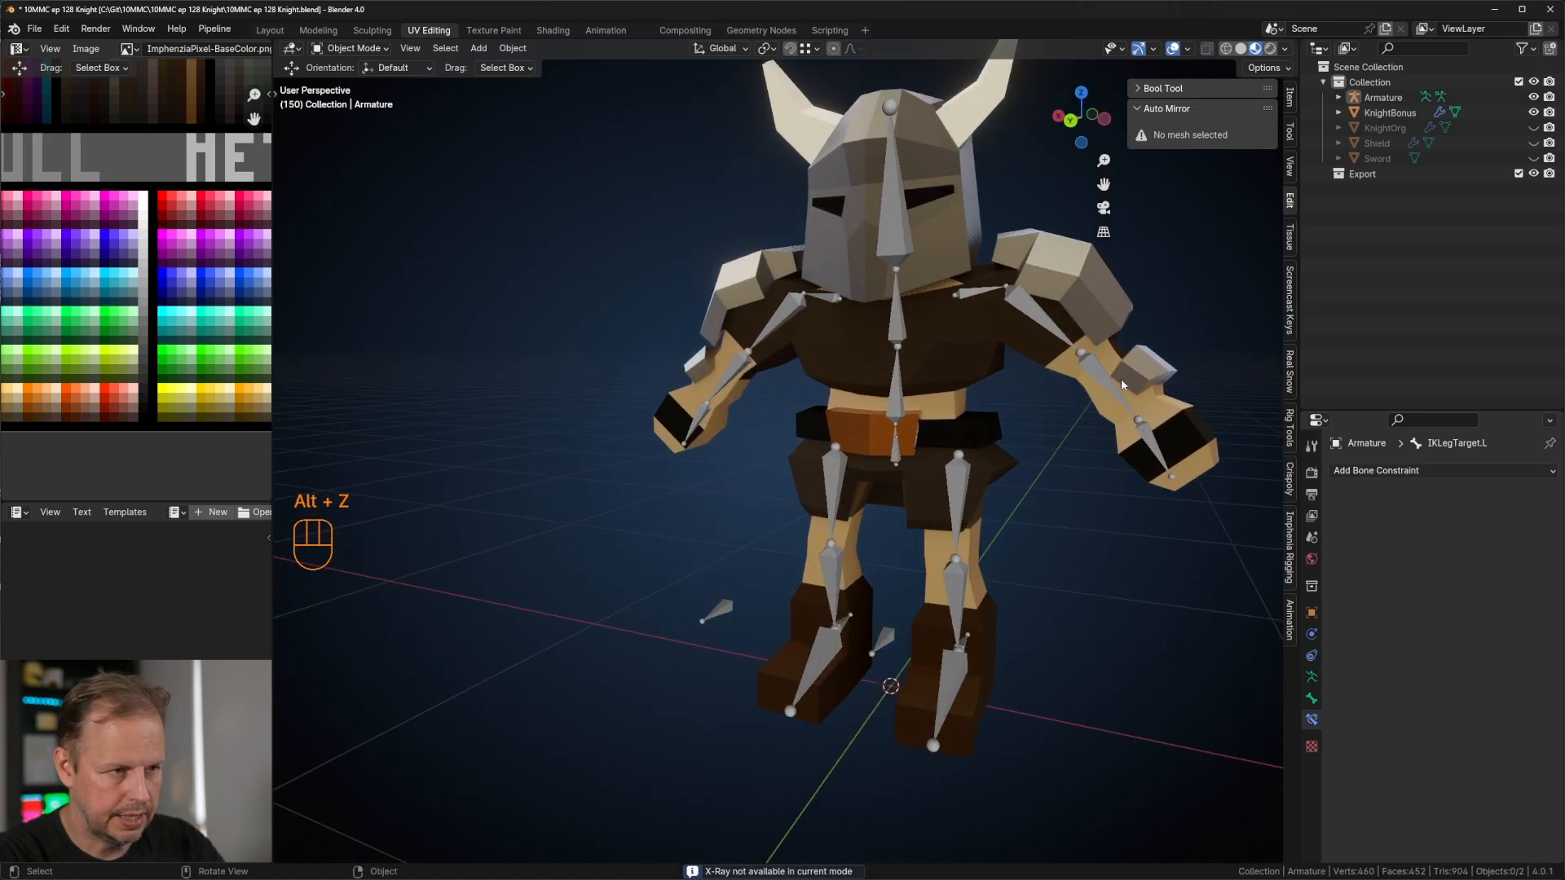
pyautogui.scroll(-3, 1112, 343)
pyautogui.click(970, 359)
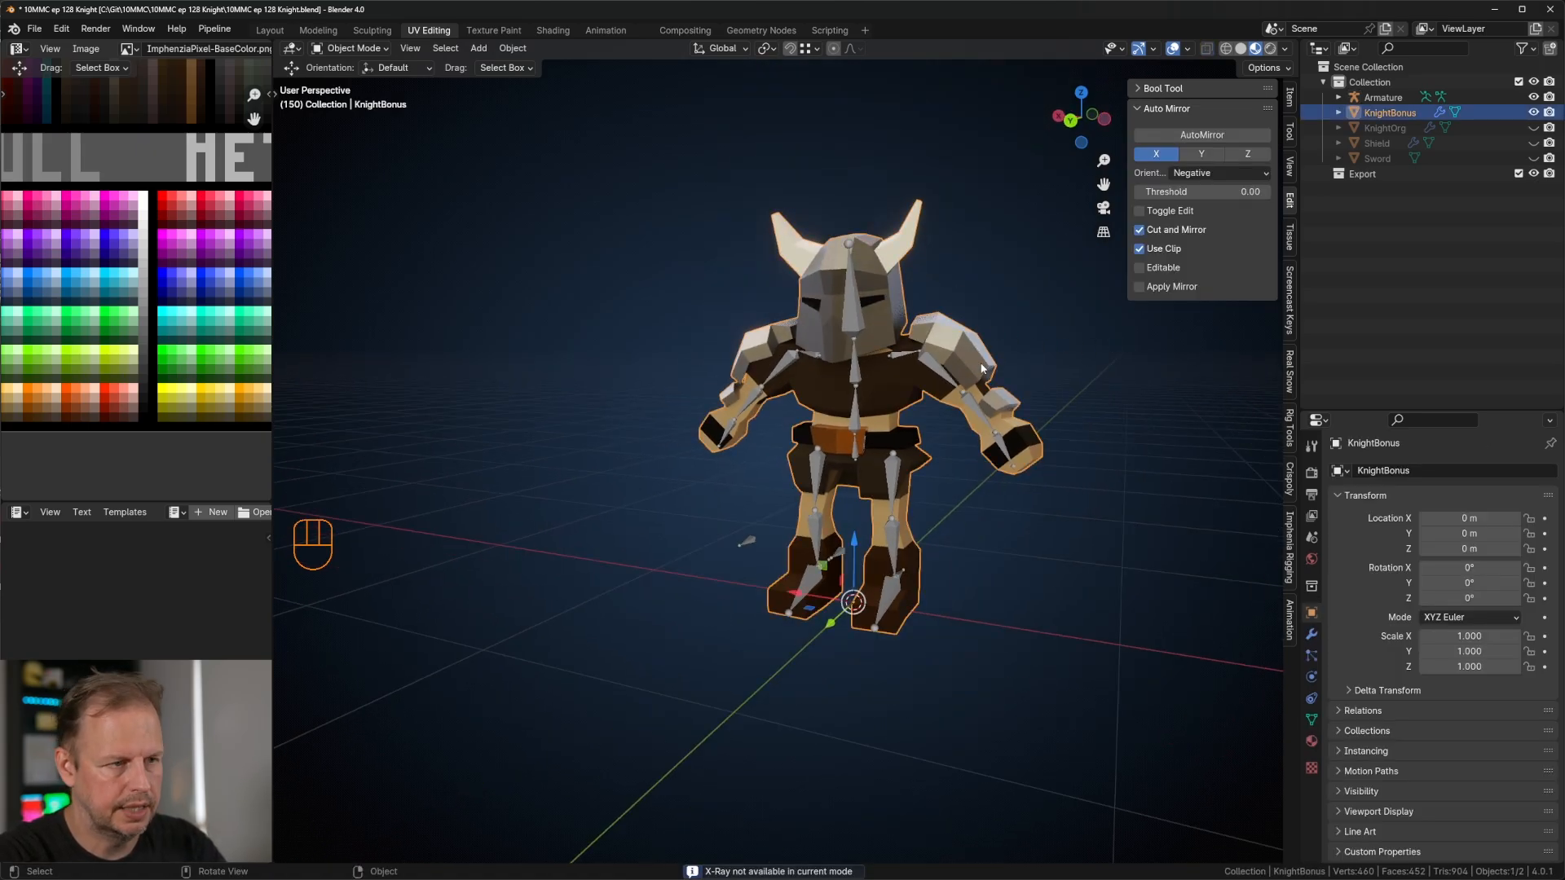
pyautogui.keyDown('shift'); pyautogui.click(855, 379); pyautogui.keyUp('shift')
pyautogui.hotkey('ctrl', 'p')
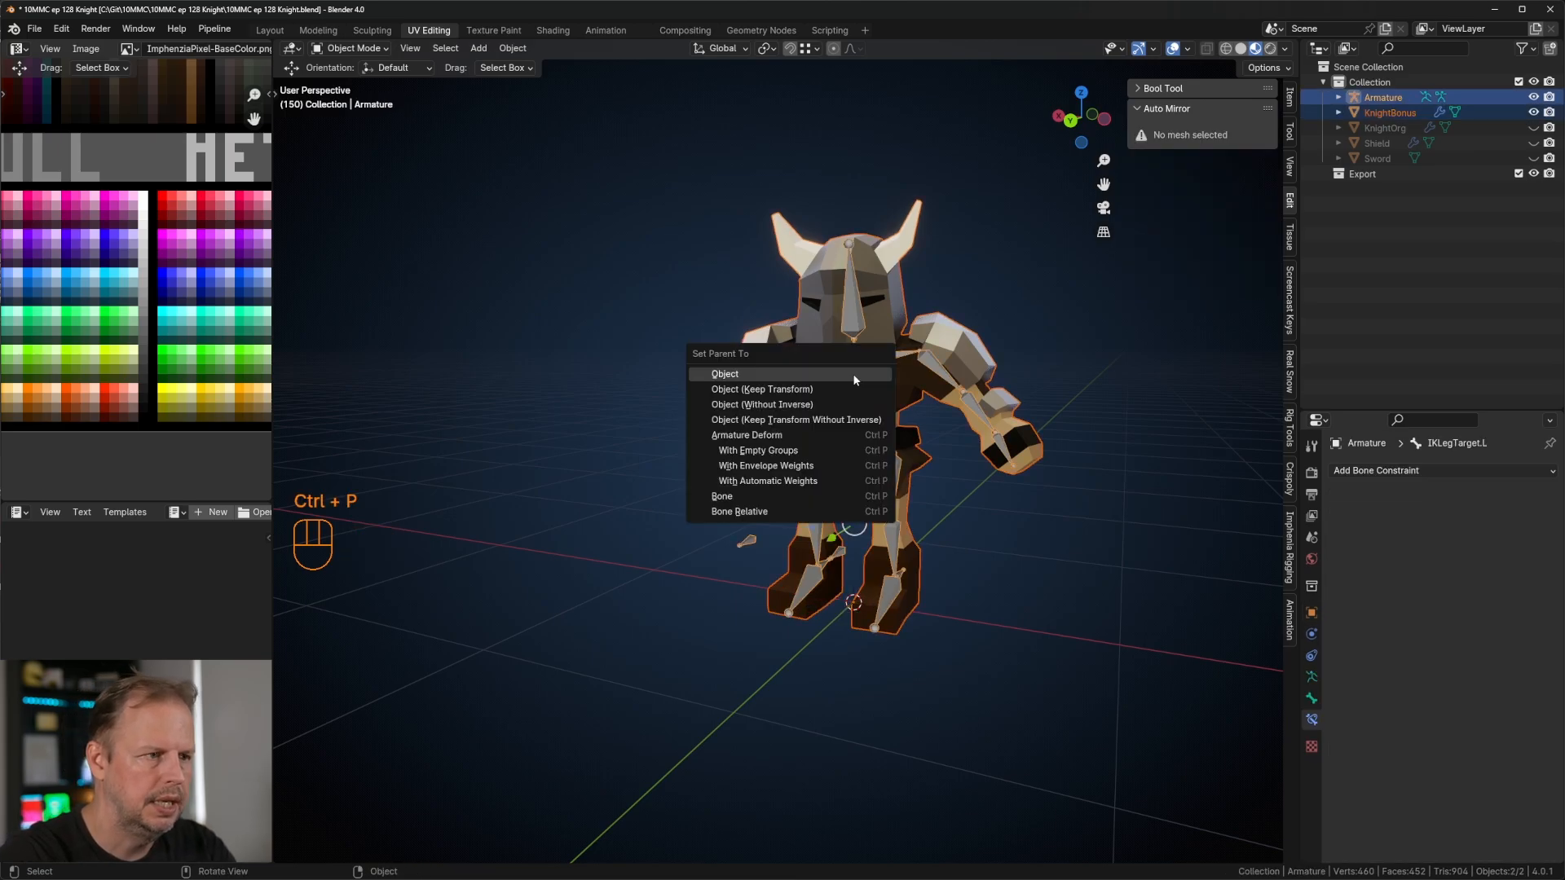
pyautogui.click(787, 481)
# Step: Test the skinned knight in Pose Mode by moving the Root bone, and cancel the transform
pyautogui.scroll(5, 934, 457)
pyautogui.hotkey('ctrl', 'Tab')
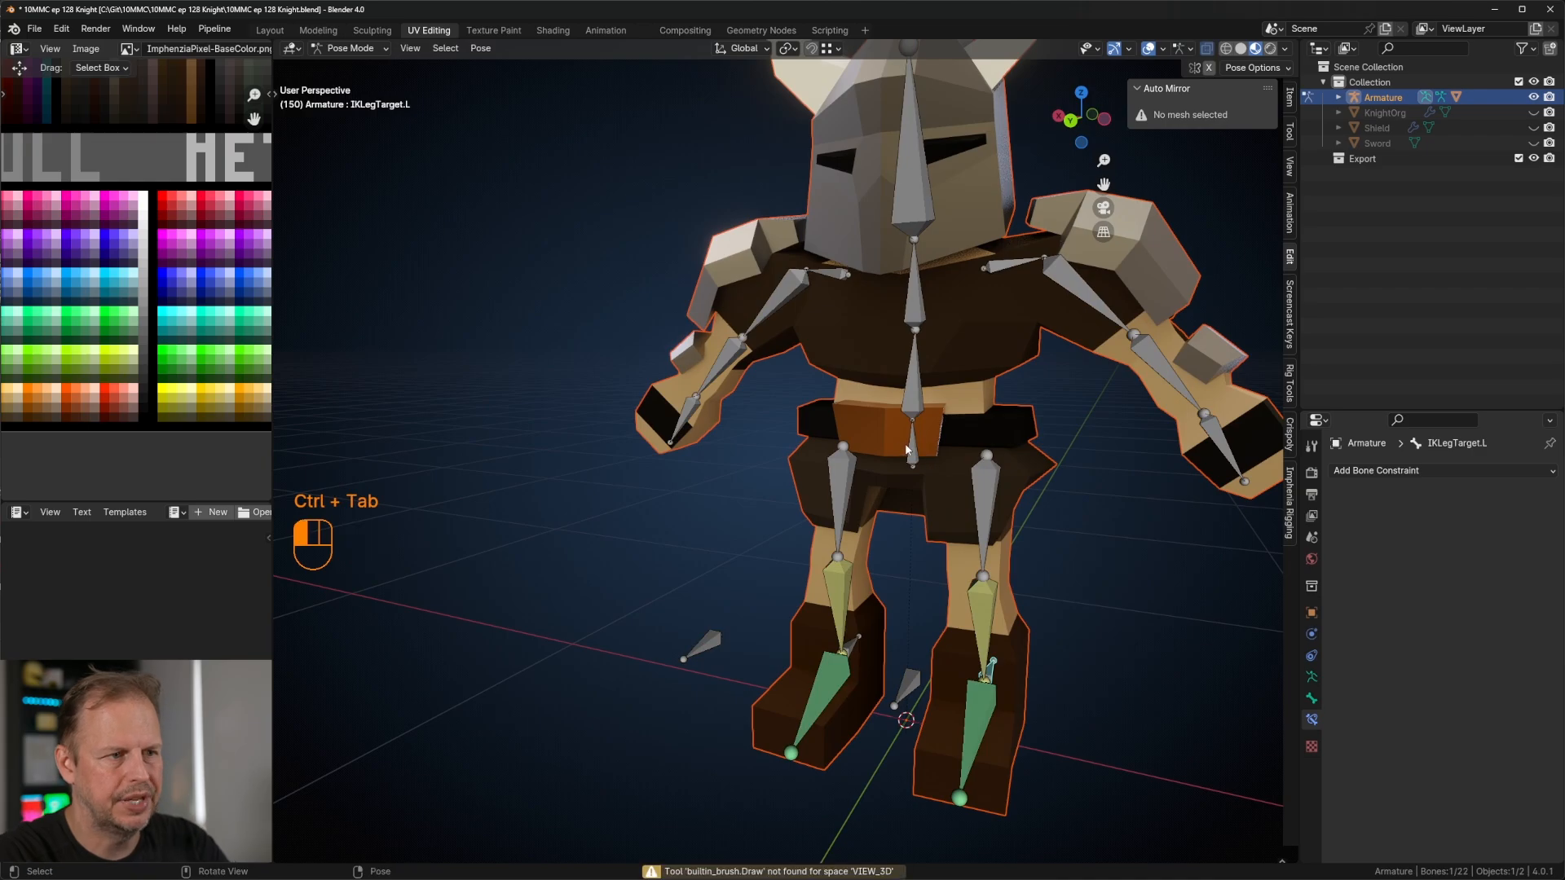
pyautogui.click(906, 450)
pyautogui.scroll(-3, 906, 450)
pyautogui.press('g')
pyautogui.moveTo(1029, 387); pyautogui.dragTo(797, 324, button='middle')
pyautogui.rightClick(1007, 390)
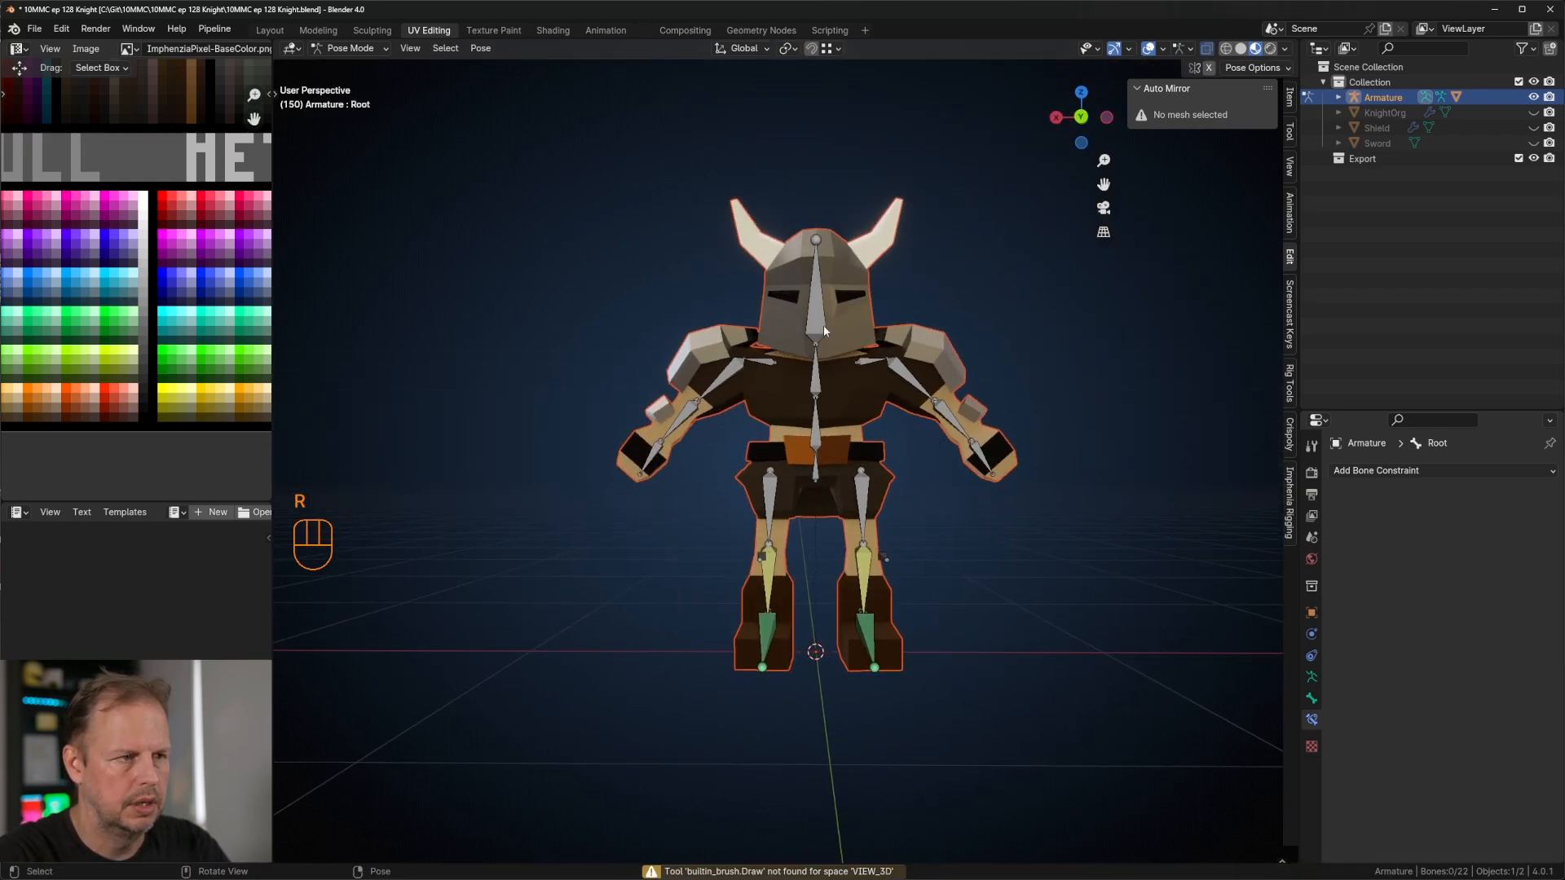
# Step: Test the Head bone by rotating and moving it from front and side views, cancelling every transform
pyautogui.click(823, 326)
pyautogui.press('r')
pyautogui.rightClick(1038, 343)
pyautogui.moveTo(1042, 343); pyautogui.dragTo(1059, 253, button='middle')
pyautogui.press('r')
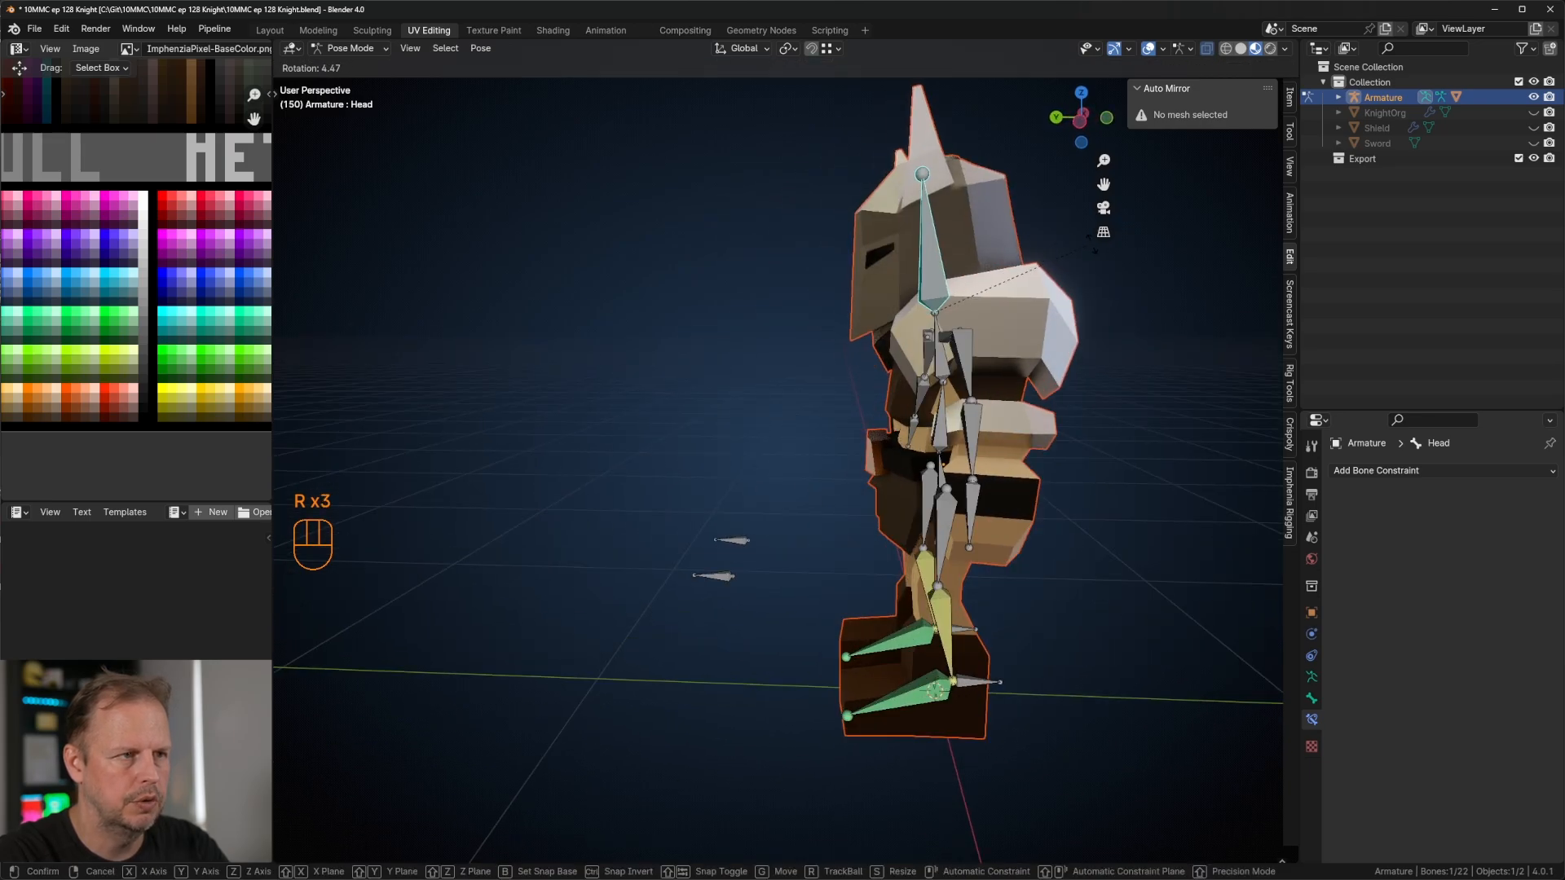
pyautogui.rightClick(999, 313)
pyautogui.moveTo(962, 308); pyautogui.dragTo(1011, 291, button='middle')
pyautogui.press('g')
pyautogui.rightClick(903, 198)
pyautogui.press('r')
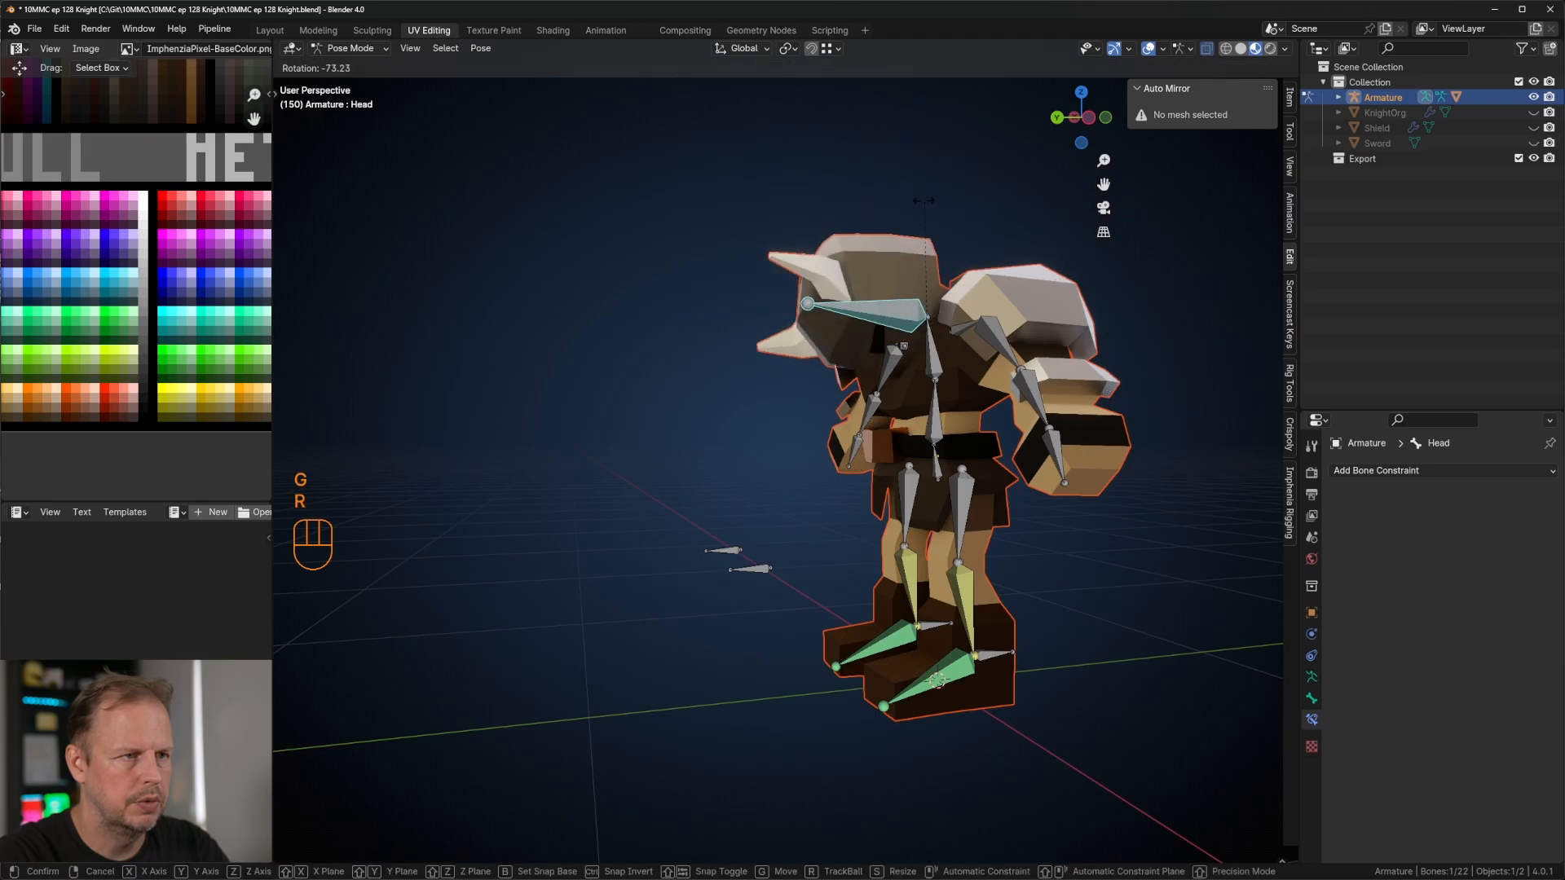
pyautogui.rightClick(949, 143)
# Step: Try rotating the Head bone again from the front view and cancel each rotation
pyautogui.scroll(-4, 946, 236)
pyautogui.moveTo(934, 249); pyautogui.dragTo(1074, 287, button='middle')
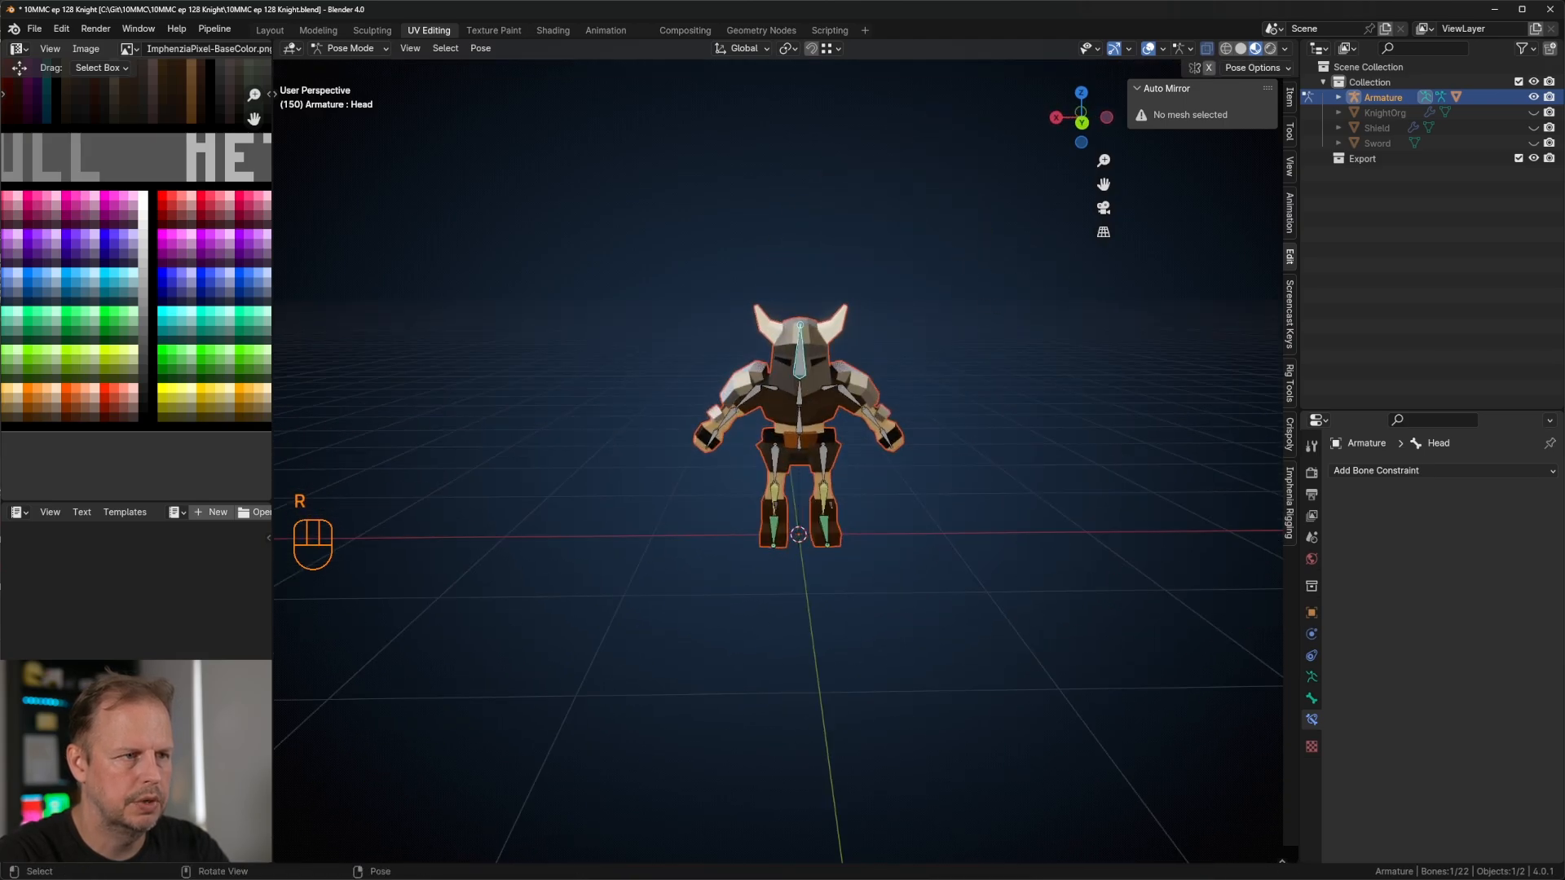
pyautogui.press('r')
pyautogui.rightClick(1066, 461)
pyautogui.press('r')
pyautogui.rightClick(1014, 299)
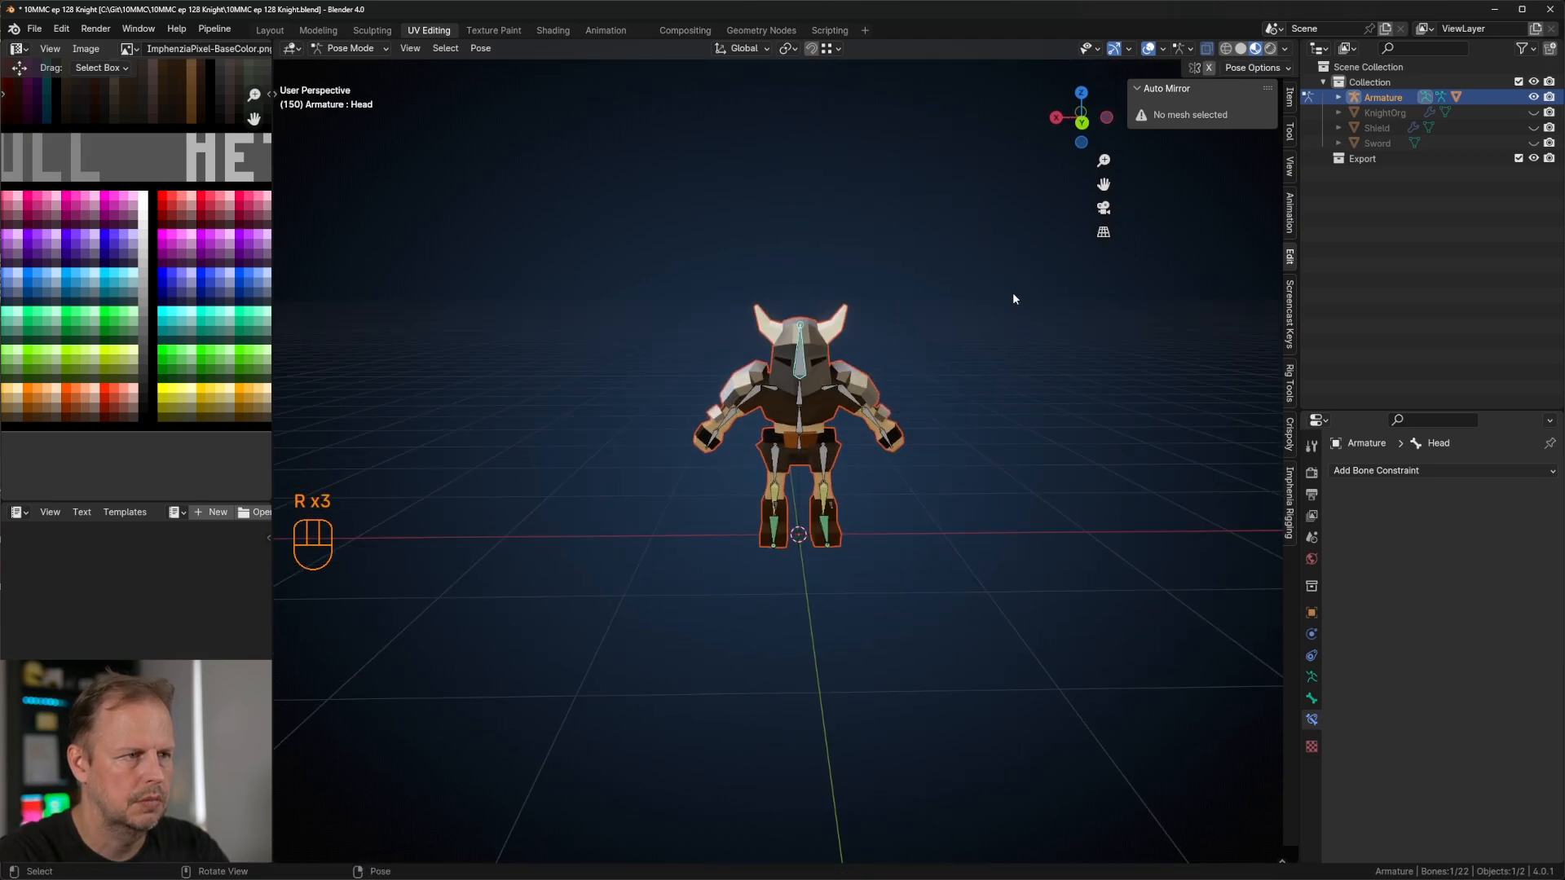
# Step: Rotate Hand.L and the forearm bone above it from an oblique side view to test their deformation
pyautogui.click(902, 447)
pyautogui.moveTo(903, 447); pyautogui.dragTo(954, 457, button='middle')
pyautogui.press('r')
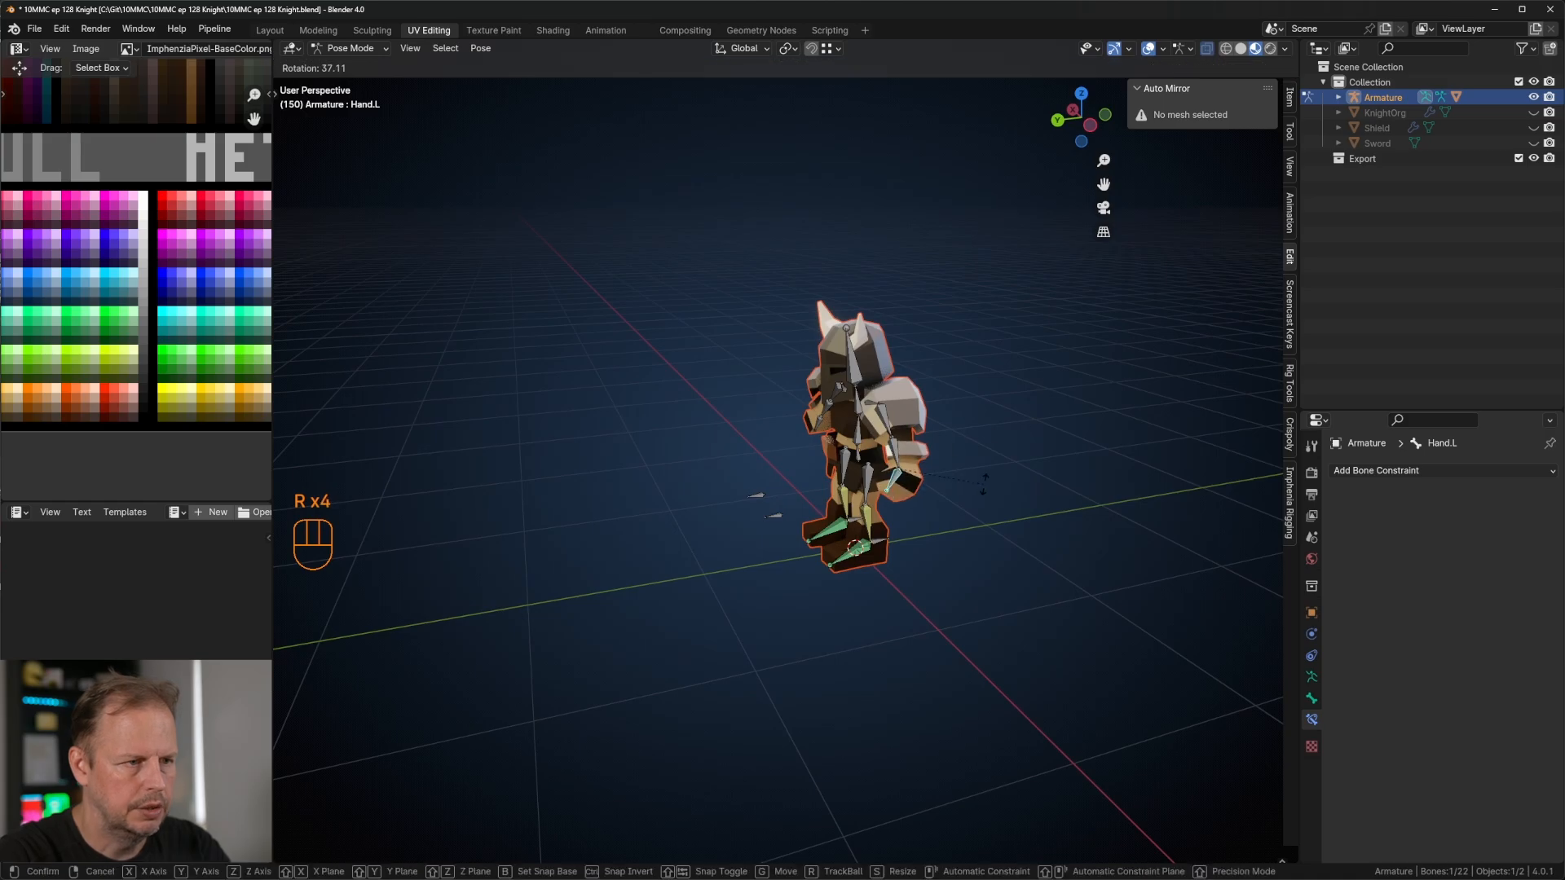
pyautogui.click(984, 484)
pyautogui.click(896, 453)
pyautogui.press('r')
pyautogui.click(945, 424)
# Step: Rotate UpperArm.L from several view angles to test how the shoulder deforms
pyautogui.click(888, 421)
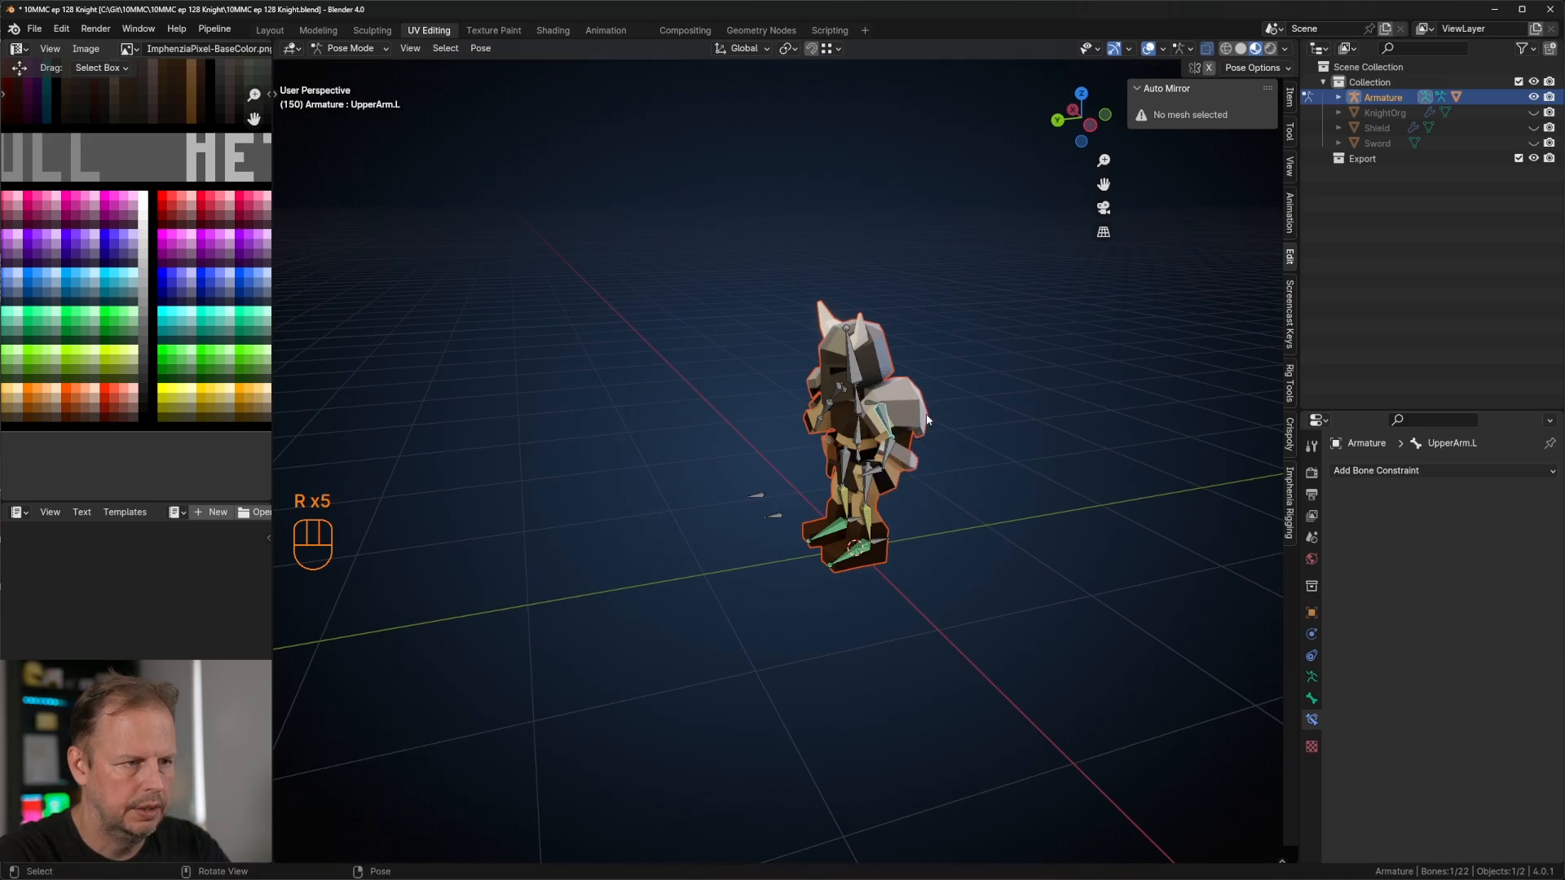
pyautogui.press('r')
pyautogui.click(913, 452)
pyautogui.moveTo(912, 453); pyautogui.dragTo(1048, 350, button='middle')
pyautogui.press('r')
pyautogui.click(829, 463)
pyautogui.moveTo(830, 462); pyautogui.dragTo(693, 436, button='middle')
pyautogui.press('r')
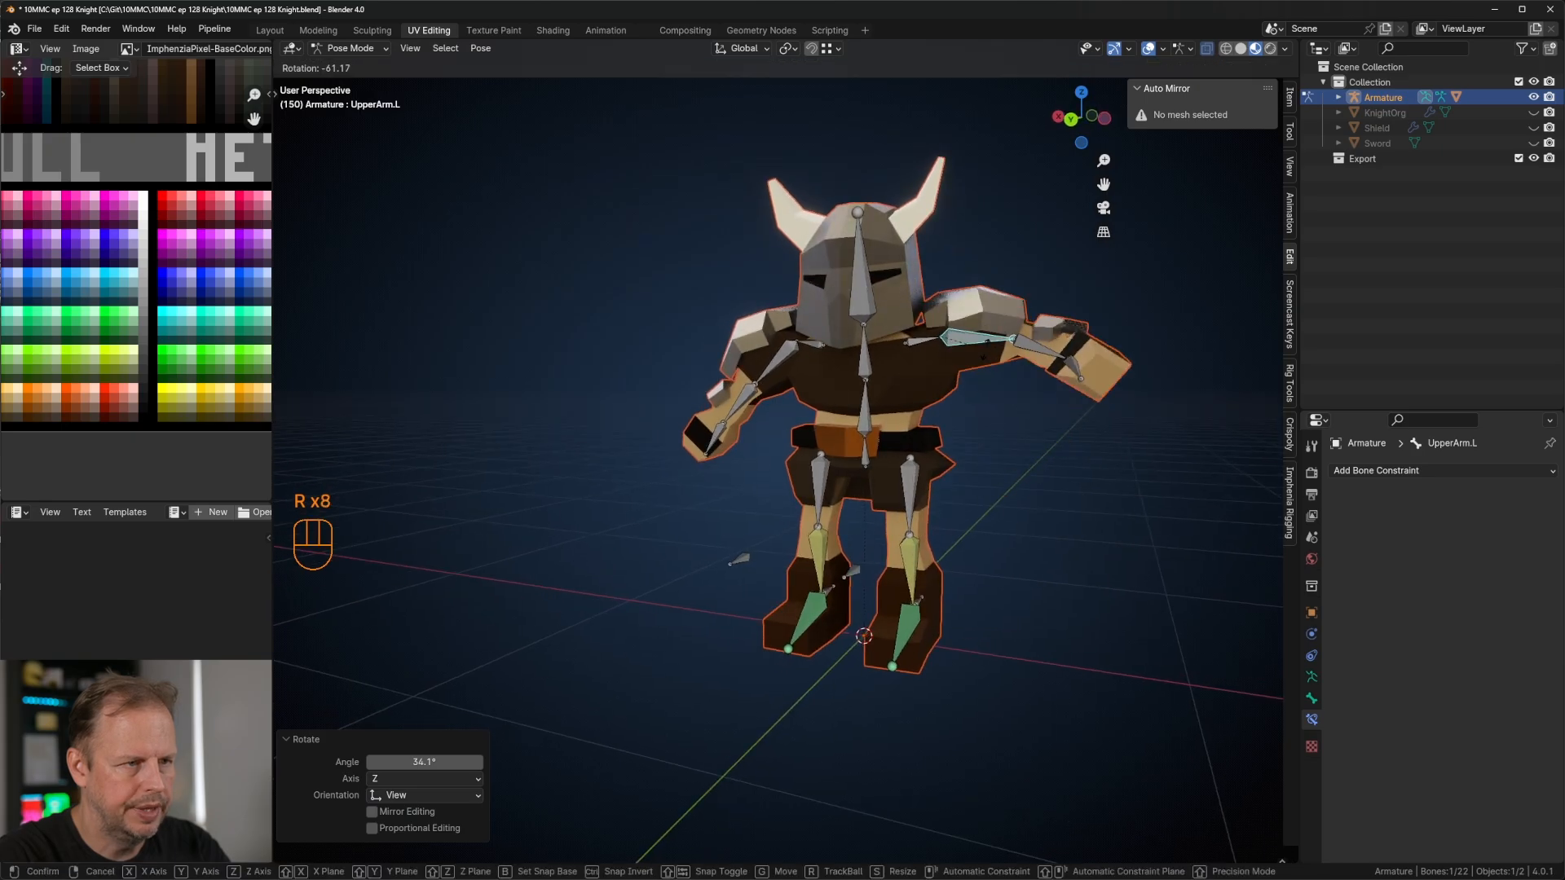
pyautogui.click(883, 339)
# Step: Test rotating the Head bone and moving the Root bone, cancelling the Root move
pyautogui.click(860, 277)
pyautogui.press('r')
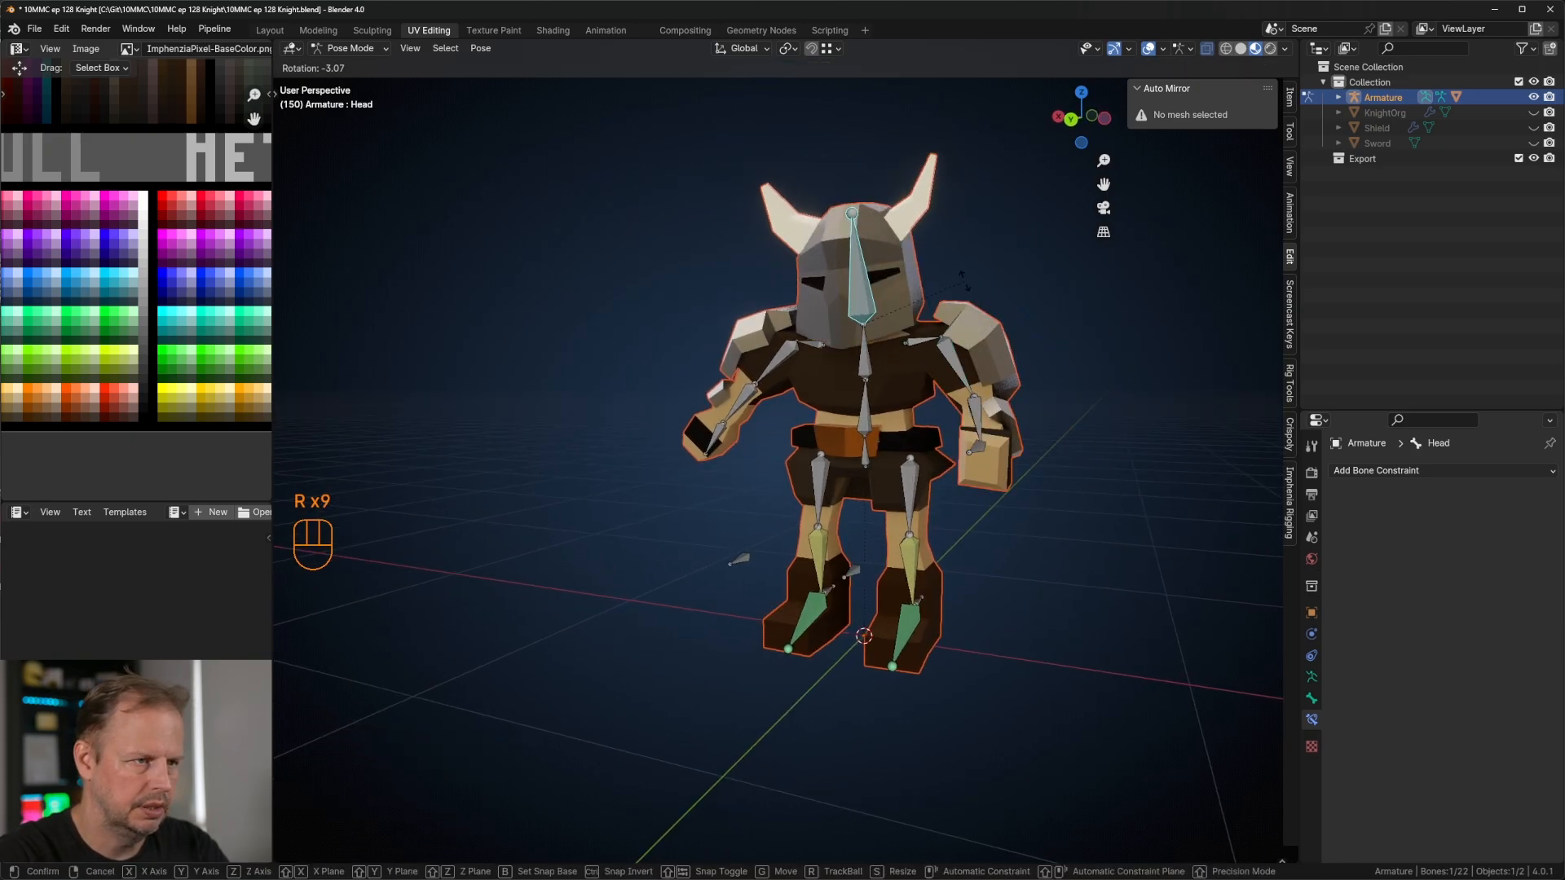
pyautogui.click(1002, 362)
pyautogui.click(866, 465)
pyautogui.press('g')
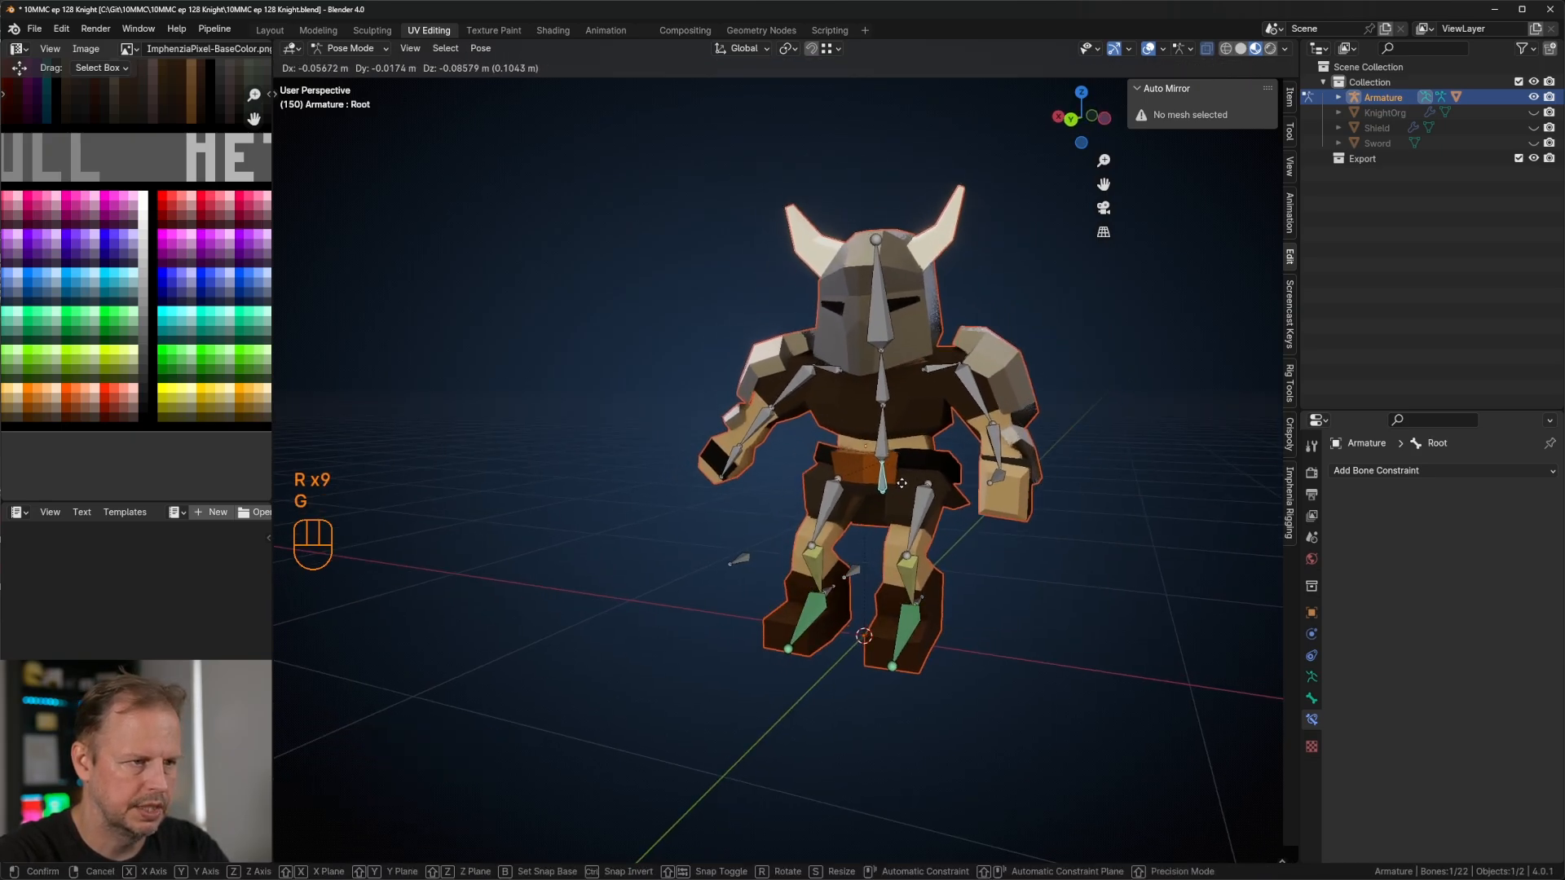
pyautogui.rightClick(885, 495)
# Step: Try rotating UpperArm.R, and return to Object Mode
pyautogui.click(777, 364)
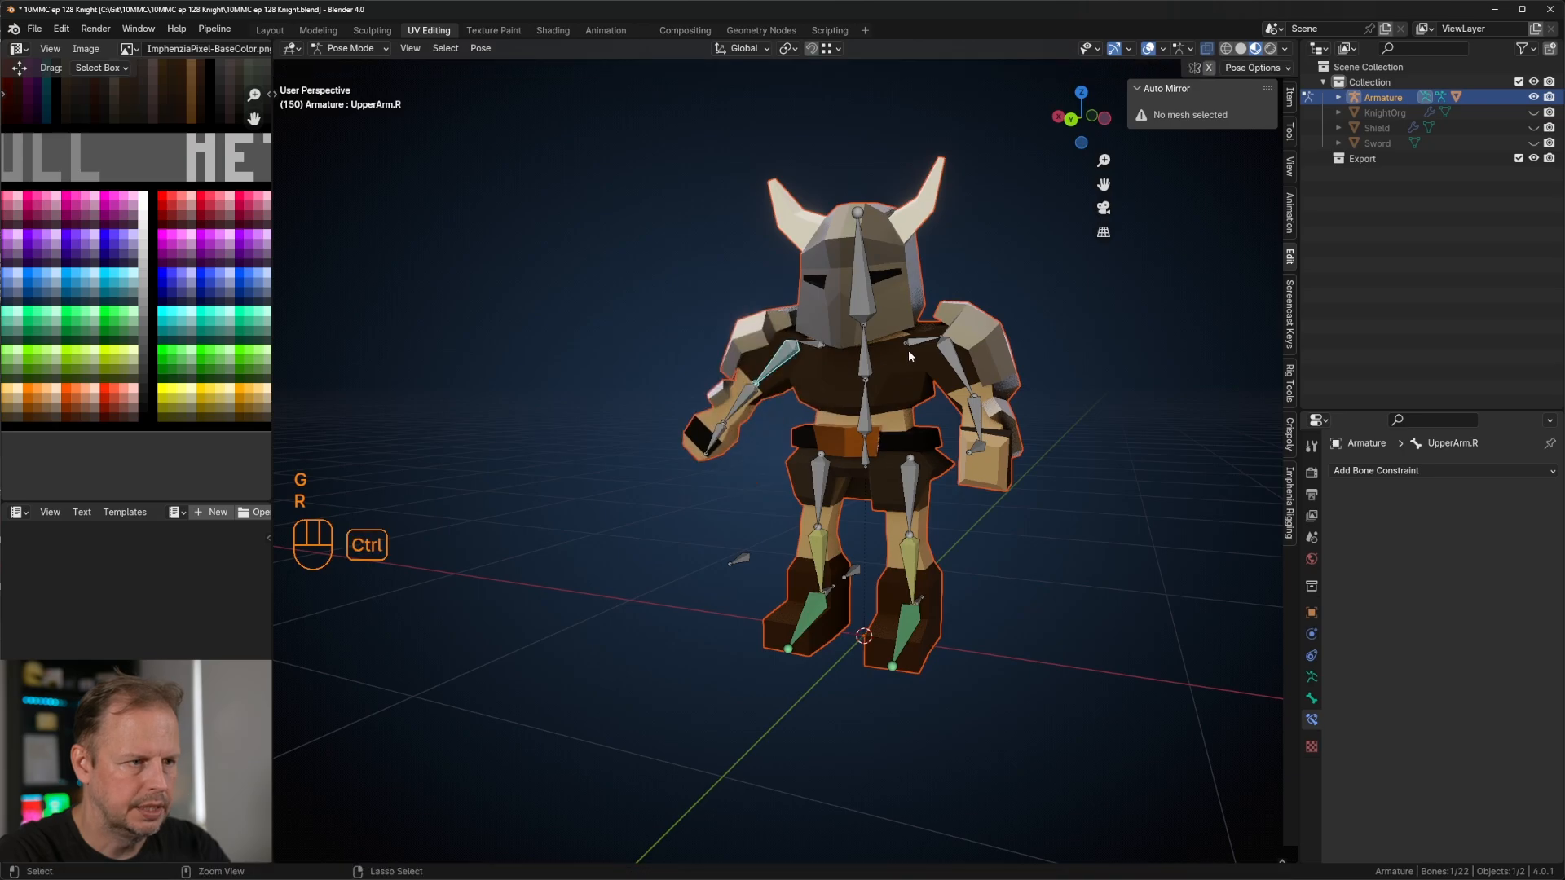
pyautogui.hotkey('ctrl', 'Tab')
pyautogui.press('r')
pyautogui.click(960, 402)
pyautogui.moveTo(959, 398); pyautogui.dragTo(995, 391, button='middle')
pyautogui.scroll(-1, 995, 391)
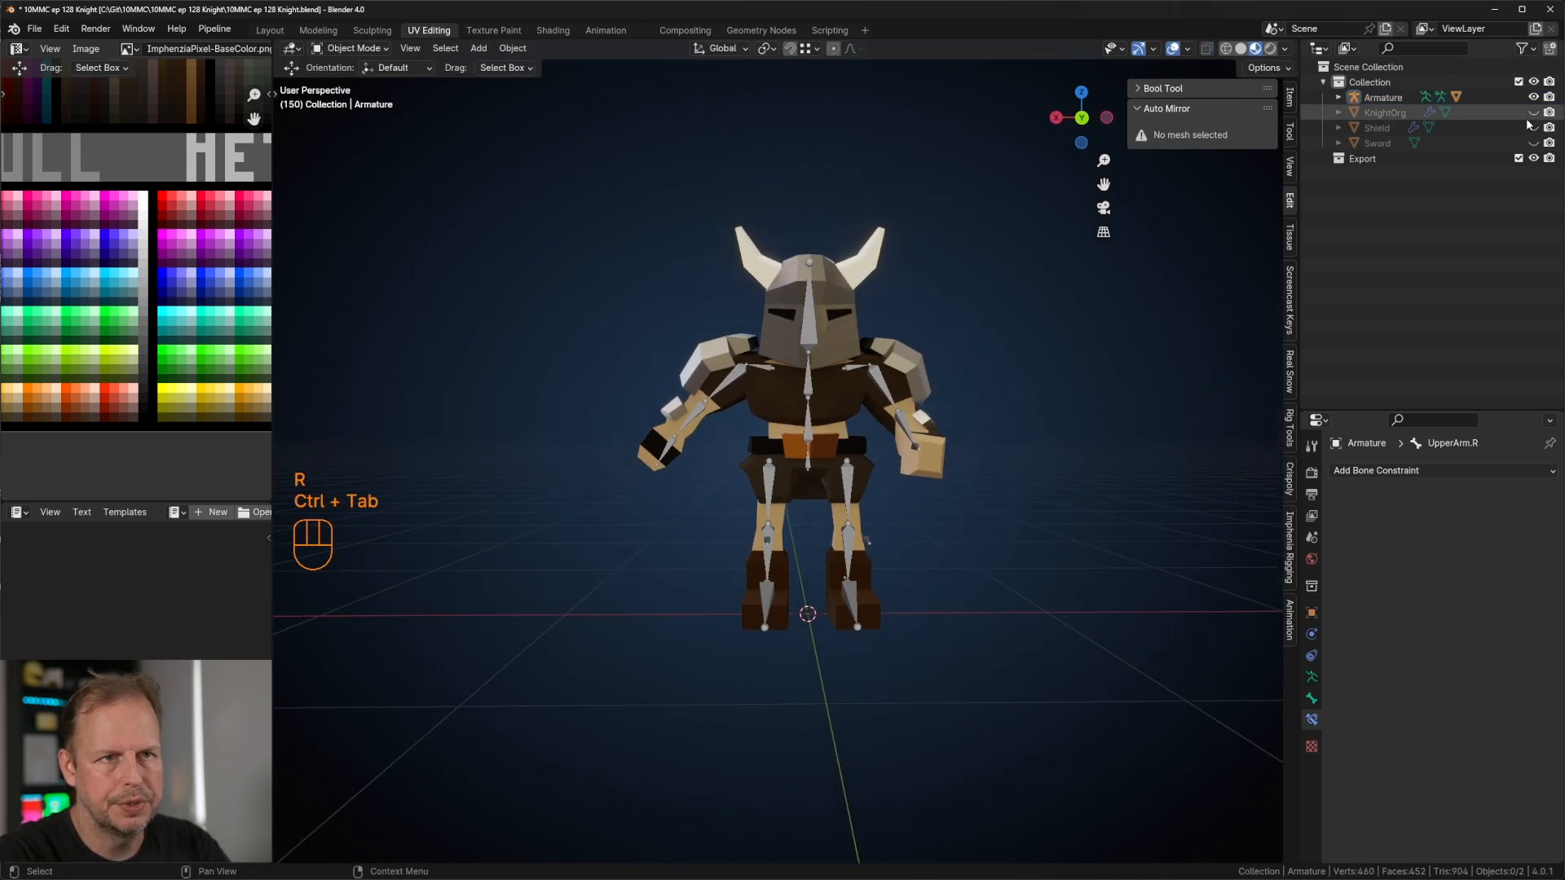
# Step: Check the armature's rest pose in Edit Mode and return to Object Mode
pyautogui.click(808, 408)
pyautogui.press('Tab')
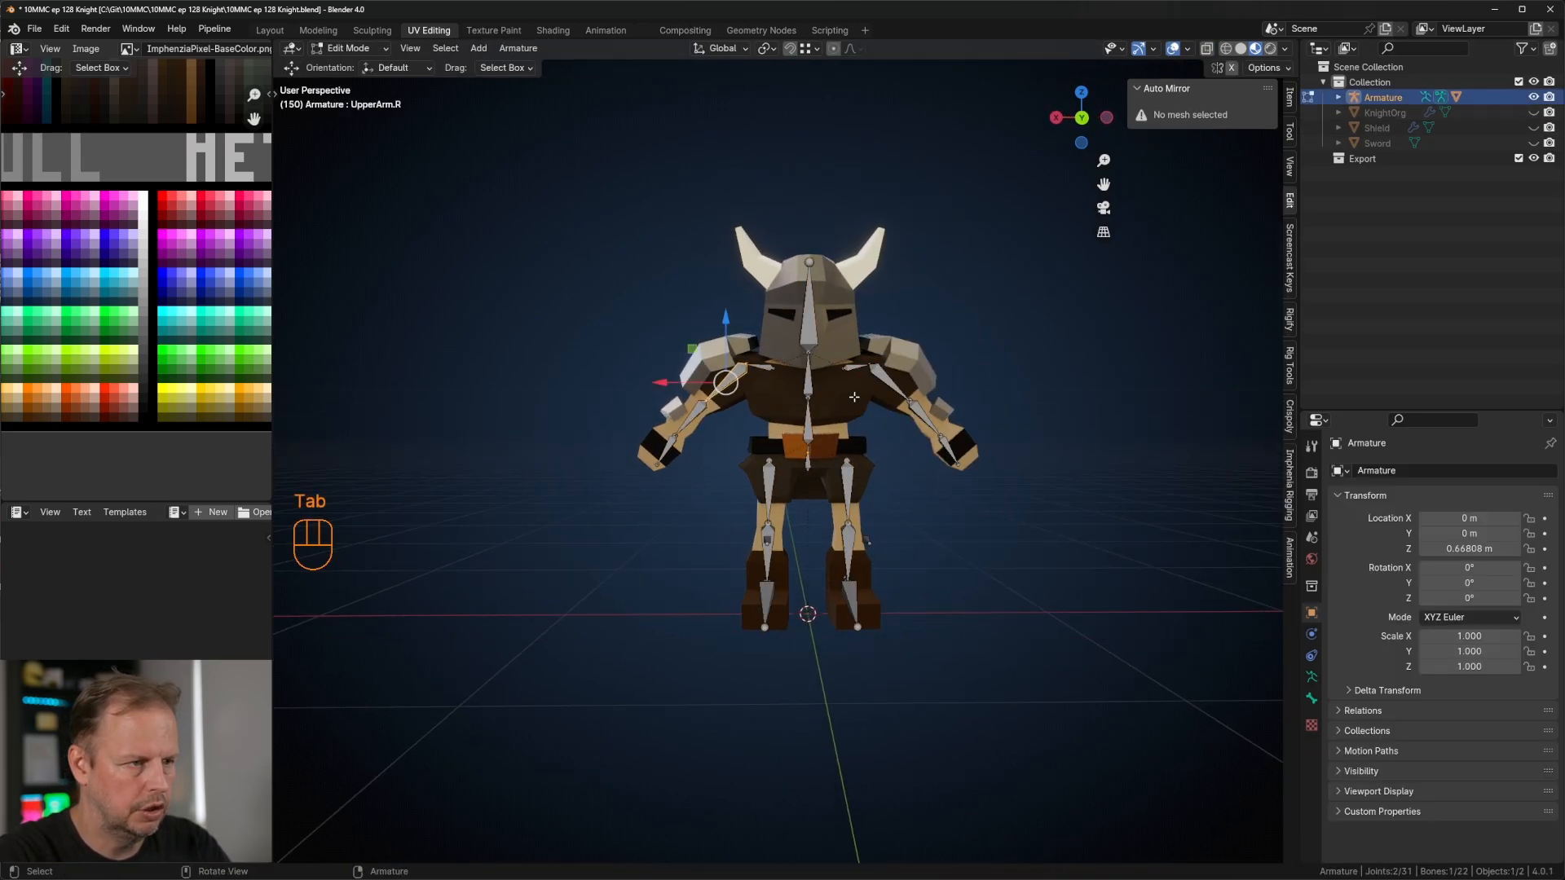
pyautogui.hotkey('ctrl', 'Tab')
pyautogui.click(733, 396)
# Step: Select all of the armature's bones in Pose Mode, clear their rotation and location, and deselect them
pyautogui.click(818, 394)
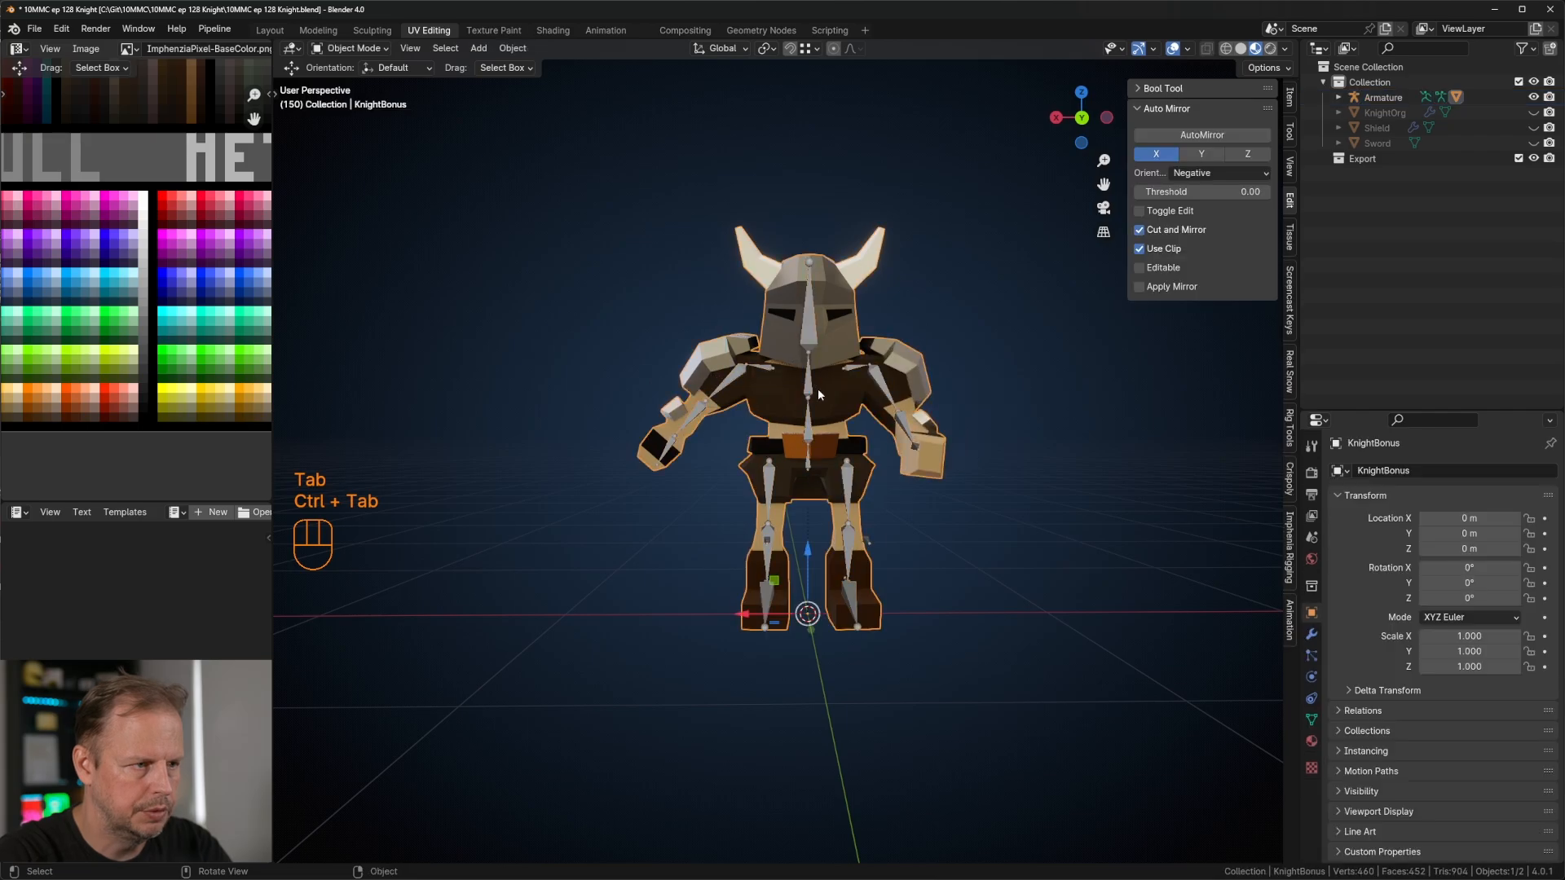
pyautogui.hotkey('ctrl', 'Tab')
pyautogui.hotkey('ctrl', 'Tab')
pyautogui.press('a')
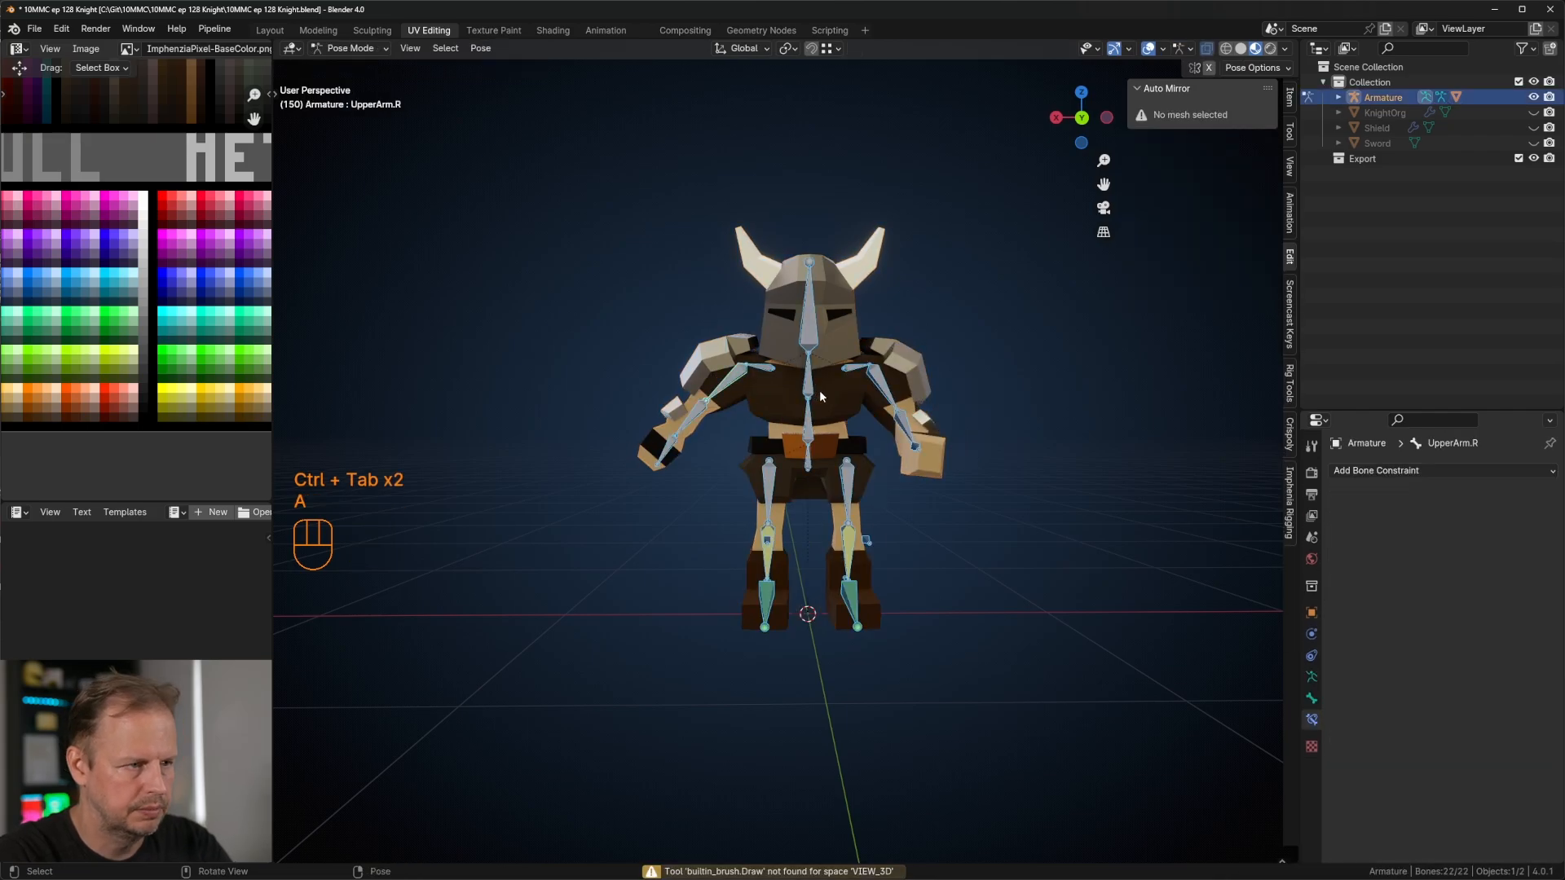
pyautogui.hotkey('alt', 'r')
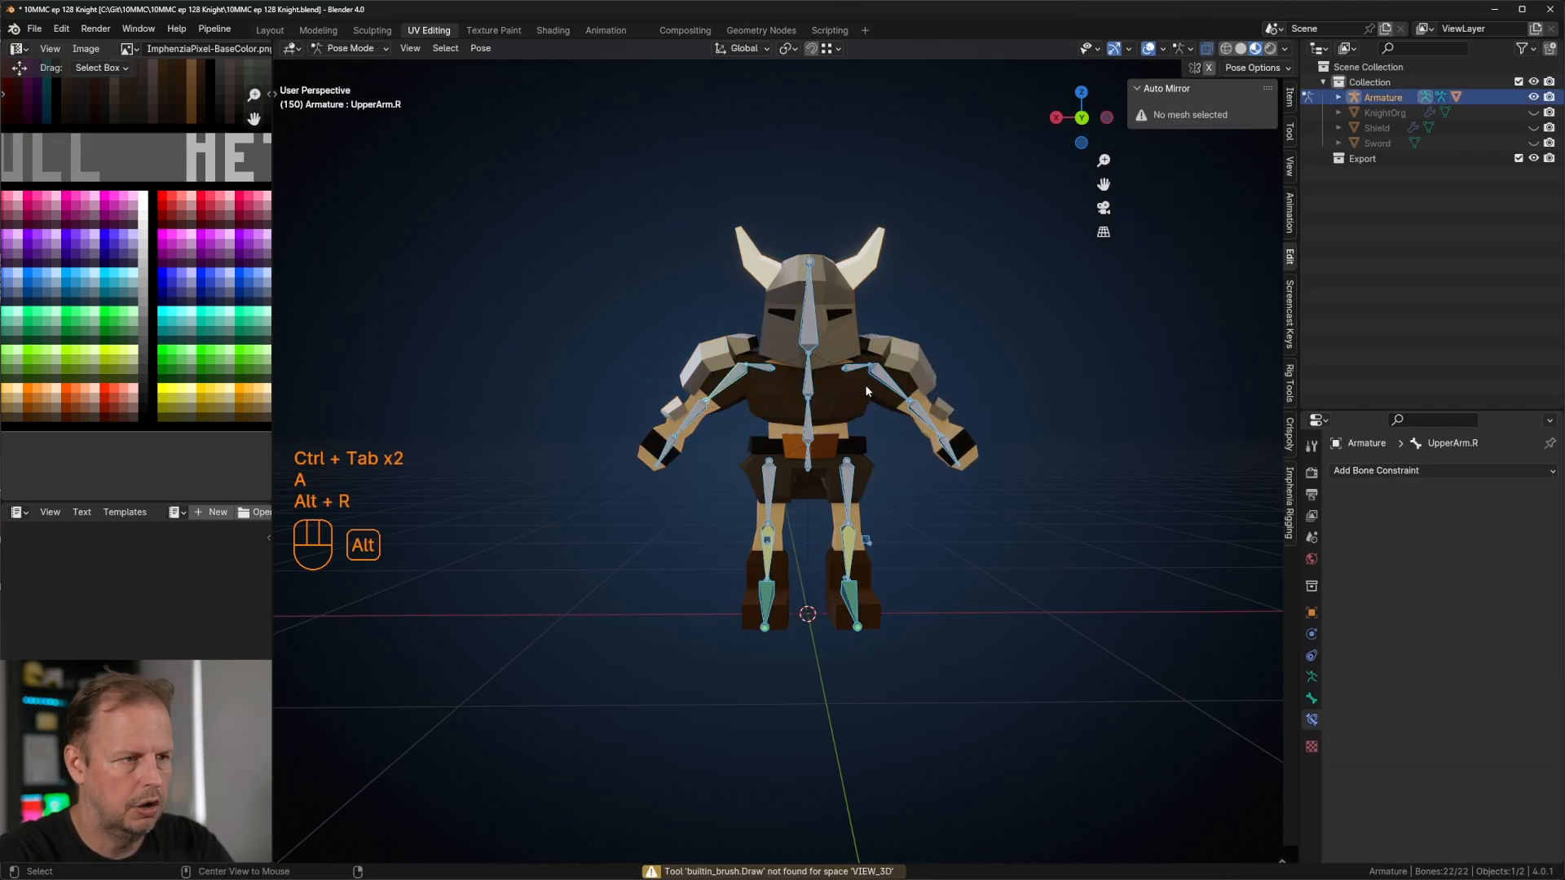
pyautogui.hotkey('alt', 'g')
pyautogui.moveTo(1001, 364); pyautogui.dragTo(1137, 307, button='middle')
pyautogui.click(1121, 323)
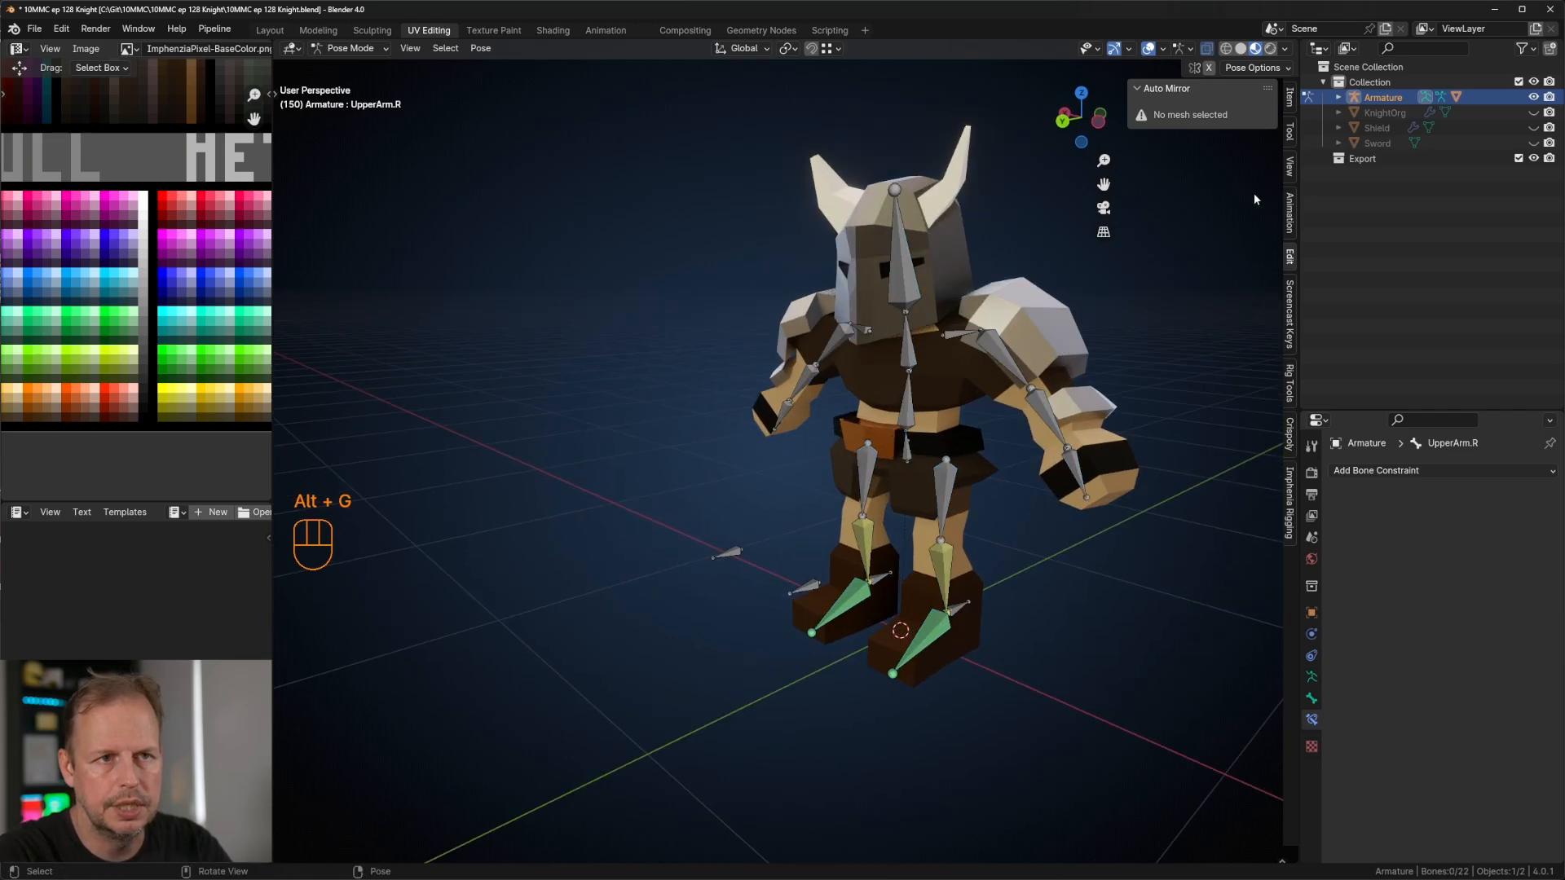
# Step: Unhide the Shield and Sword objects
pyautogui.click(1533, 127)
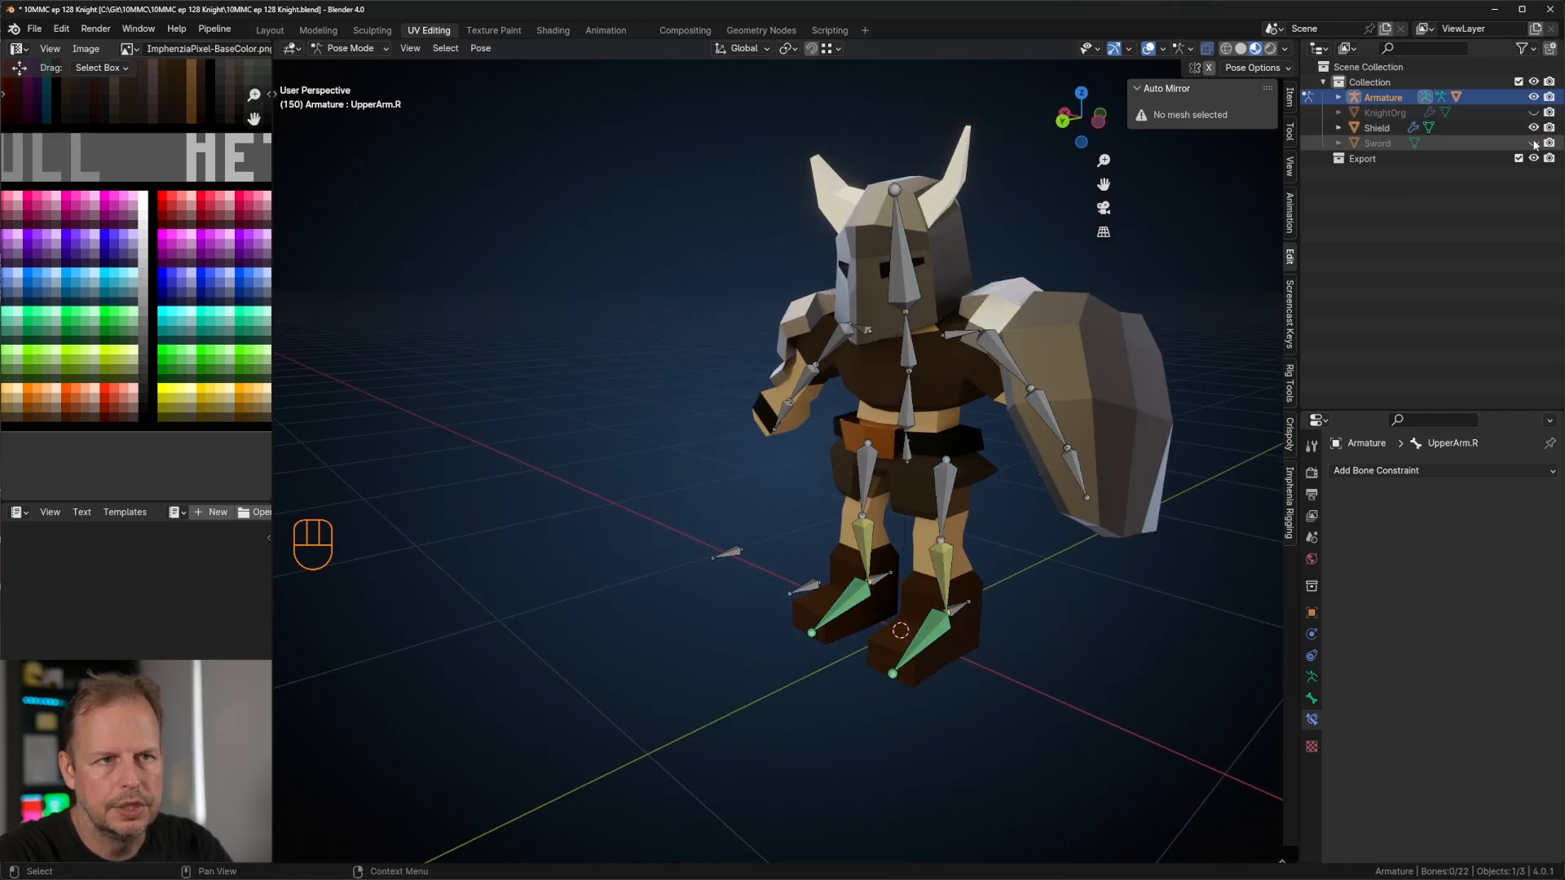
pyautogui.click(1533, 143)
pyautogui.moveTo(952, 337); pyautogui.dragTo(877, 337, button='middle')
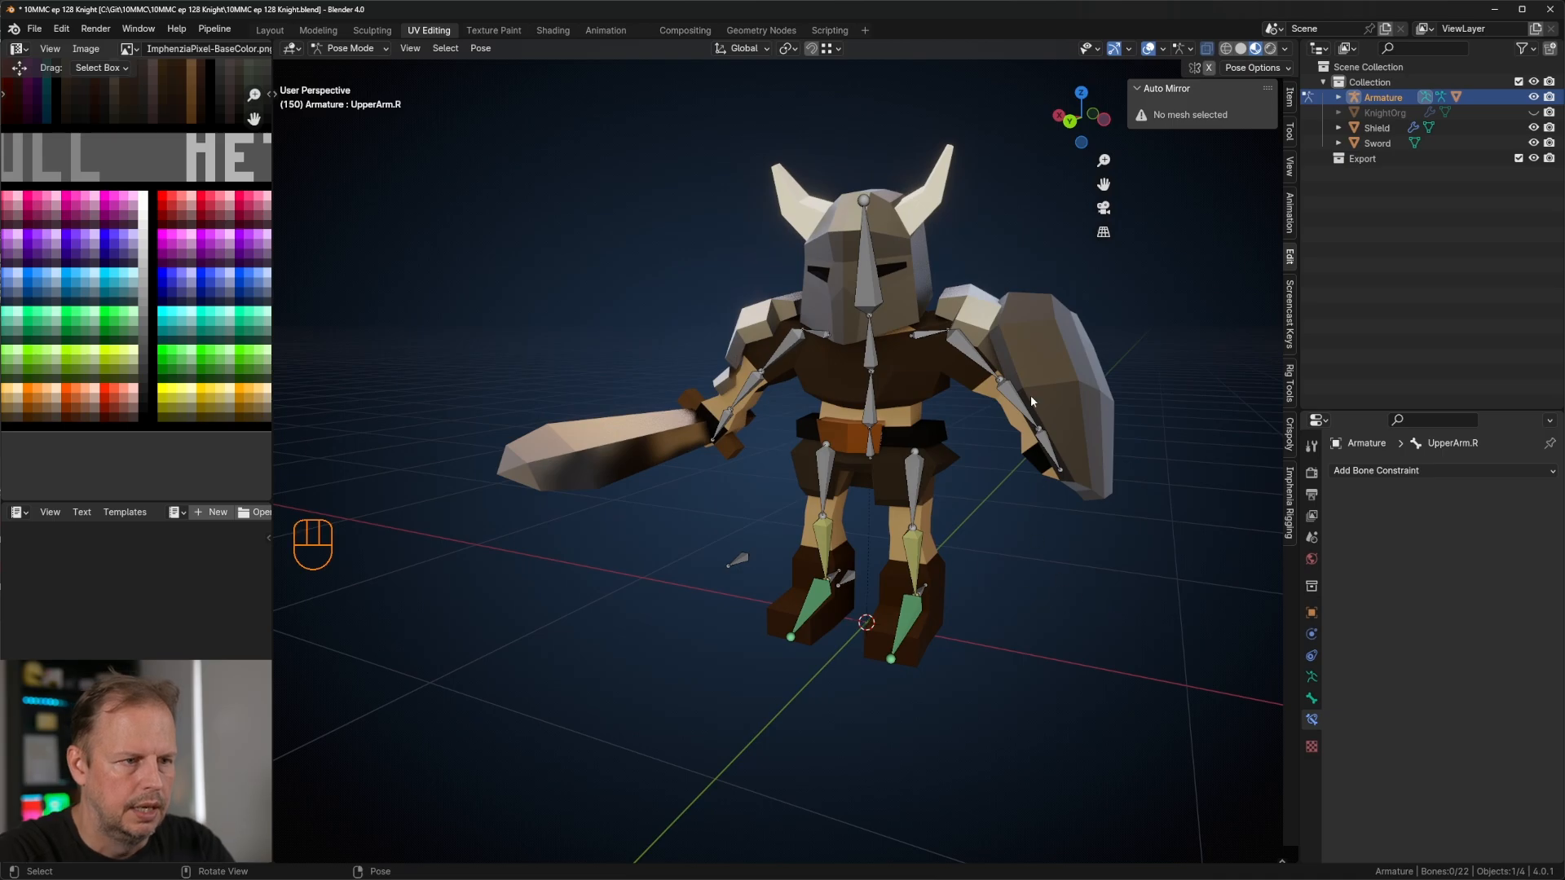
# Step: Add a Child Of constraint to the Sword in Object Mode with the Armature as its target
pyautogui.hotkey('ctrl', 'Tab')
pyautogui.click(575, 433)
pyautogui.moveTo(575, 434); pyautogui.dragTo(980, 497, button='middle')
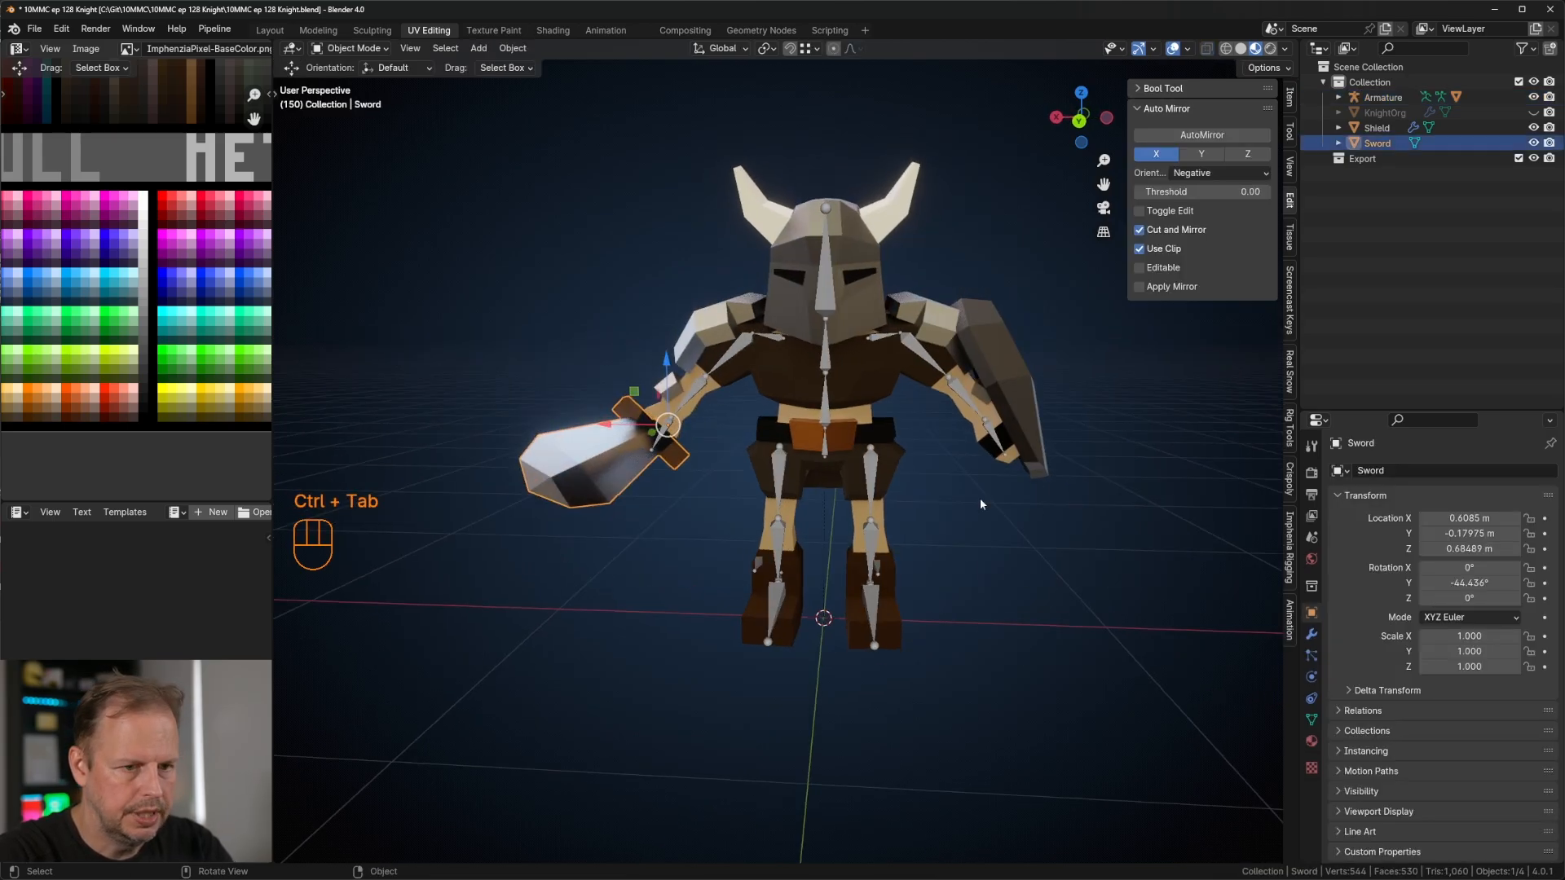
pyautogui.click(1312, 700)
pyautogui.click(1400, 471)
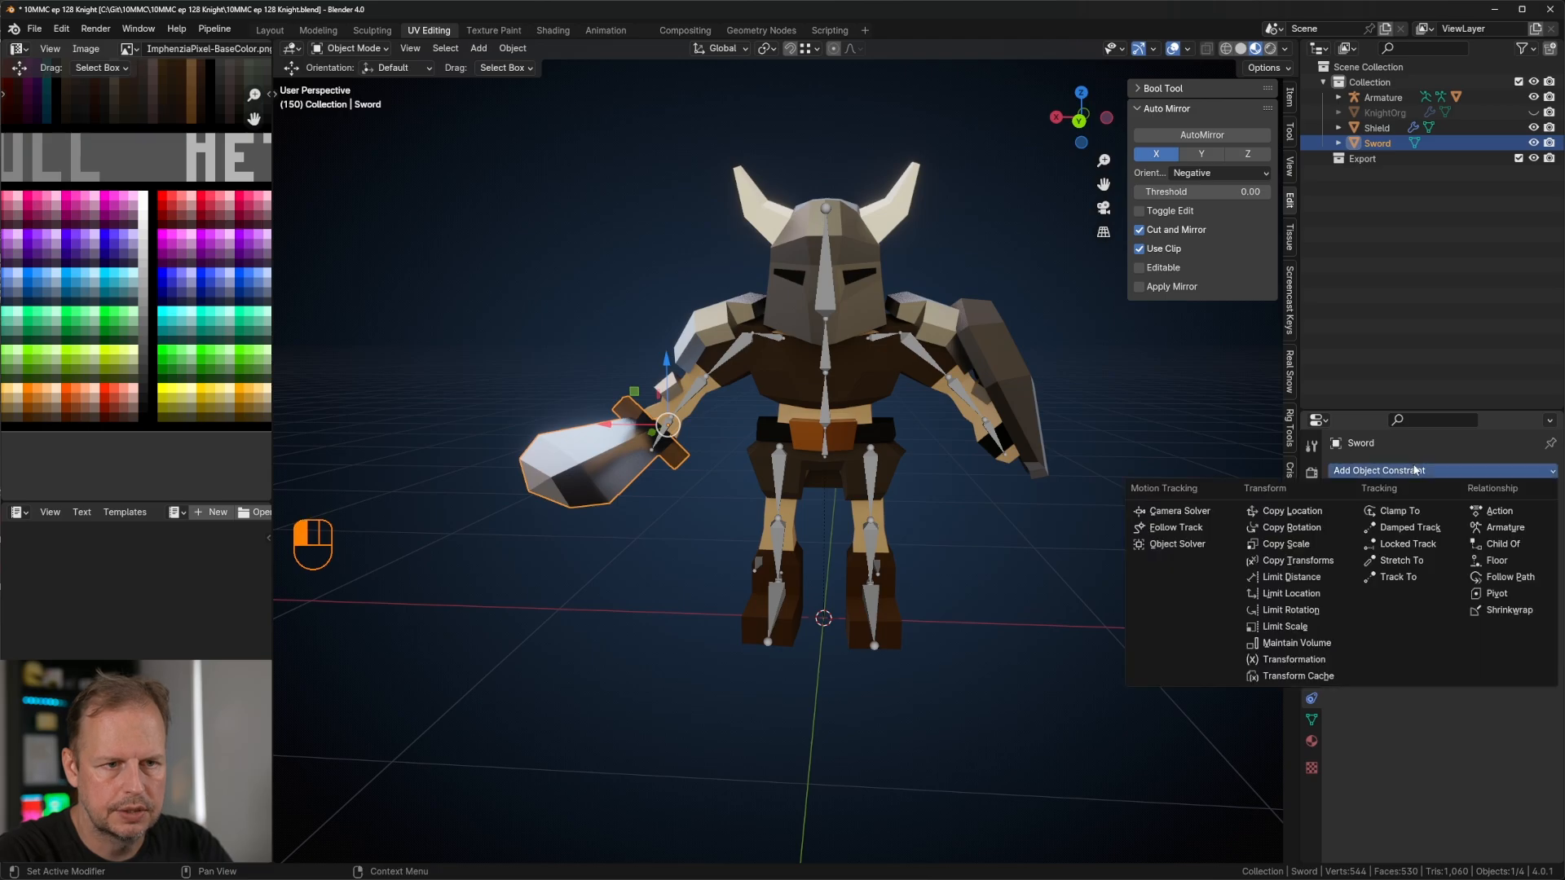
pyautogui.click(1502, 543)
pyautogui.click(1470, 520)
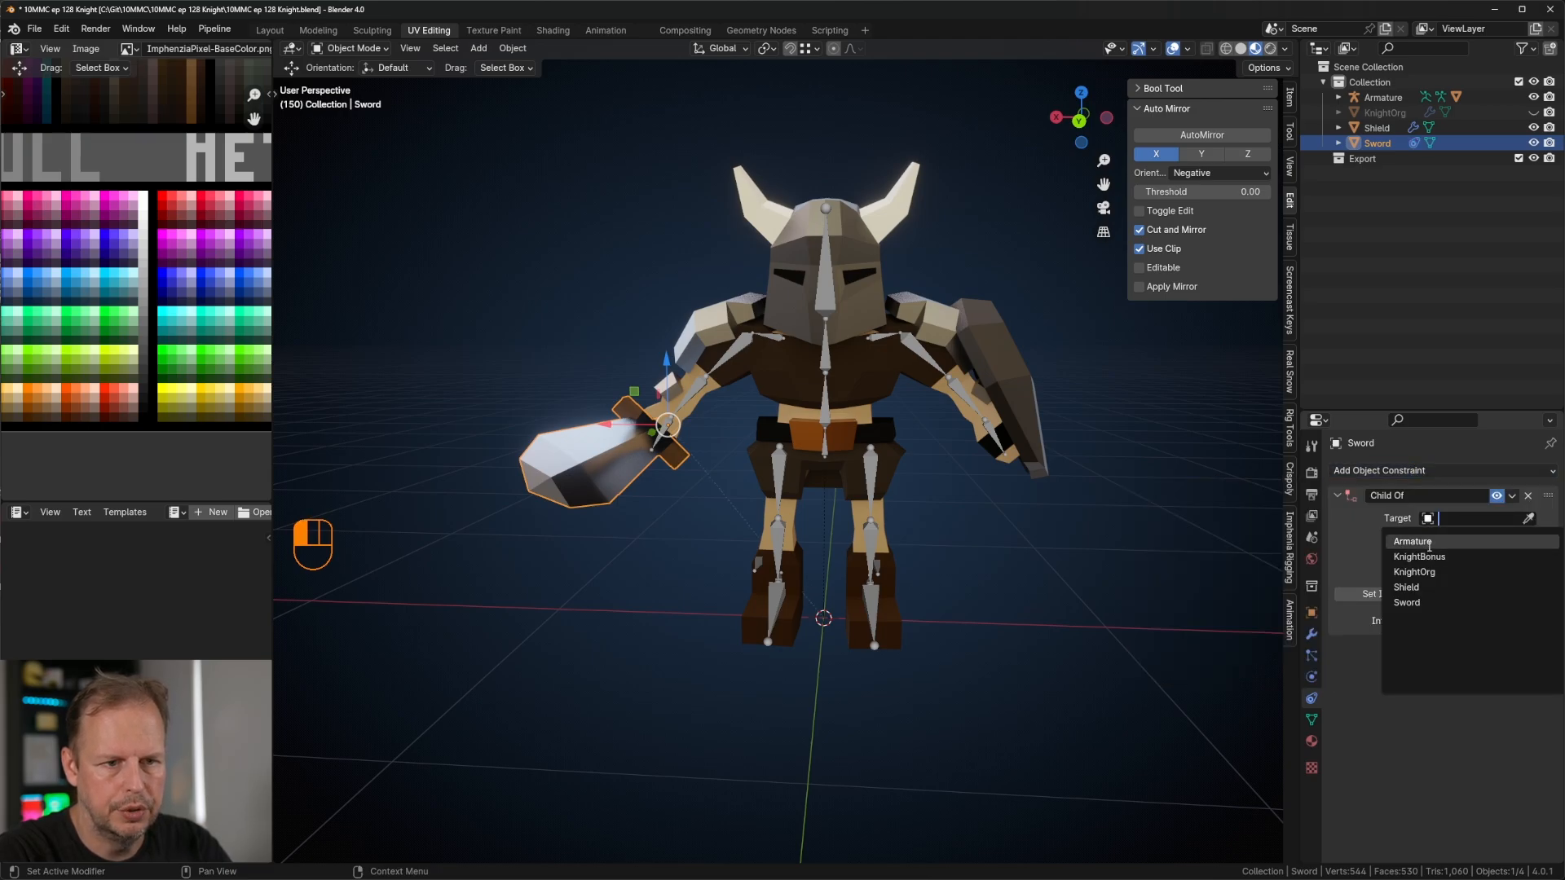
pyautogui.click(1470, 541)
# Step: Set the Sword's Child Of constraint bone to Hand.R and apply Set Inverse
pyautogui.click(1471, 535)
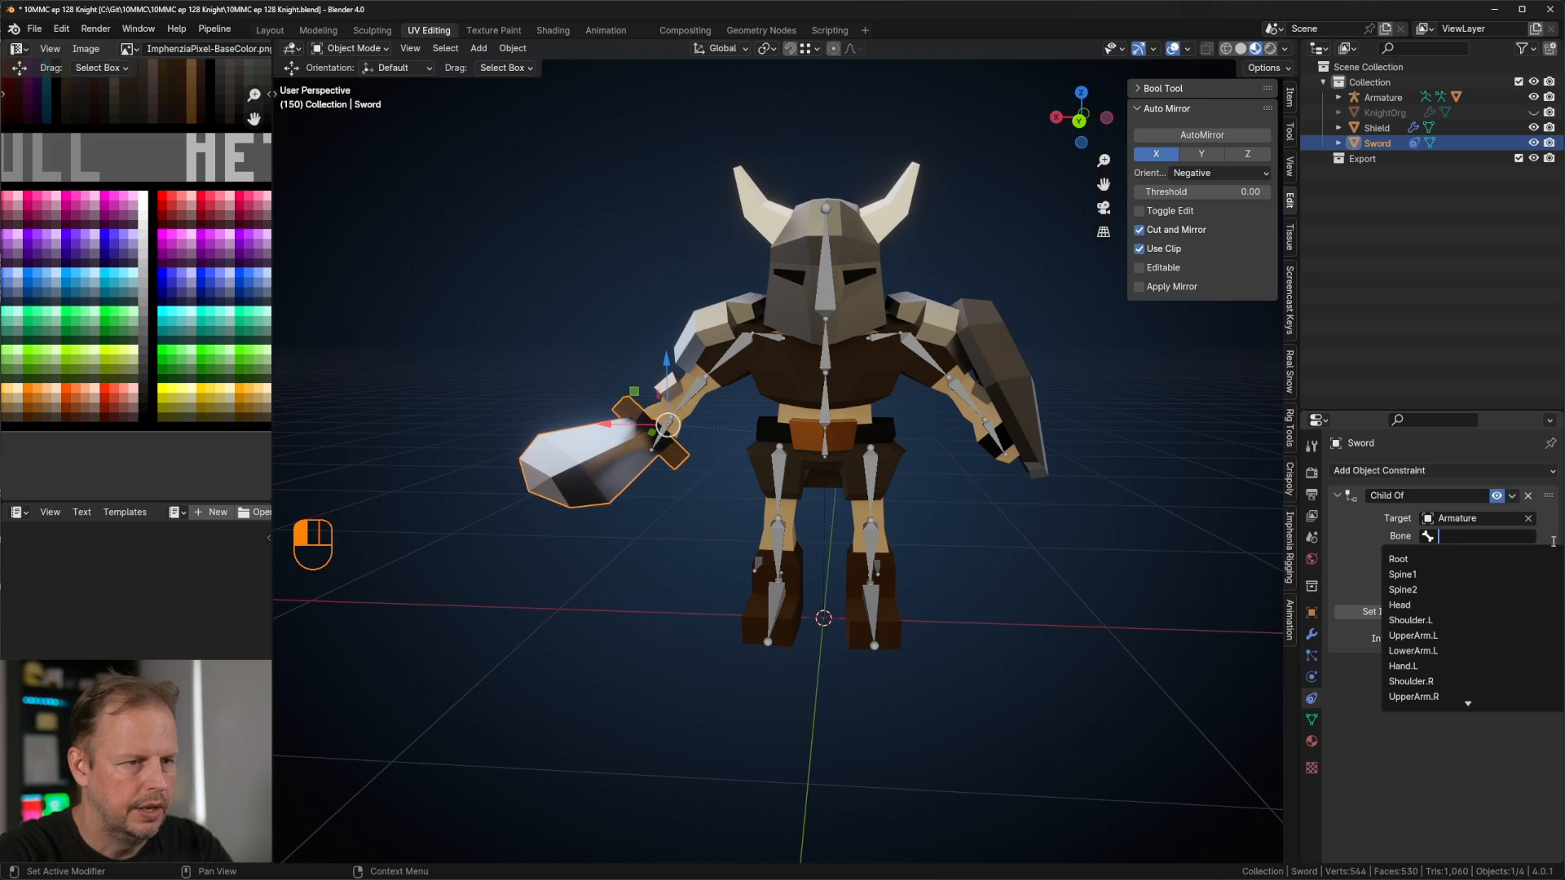
pyautogui.write('han')
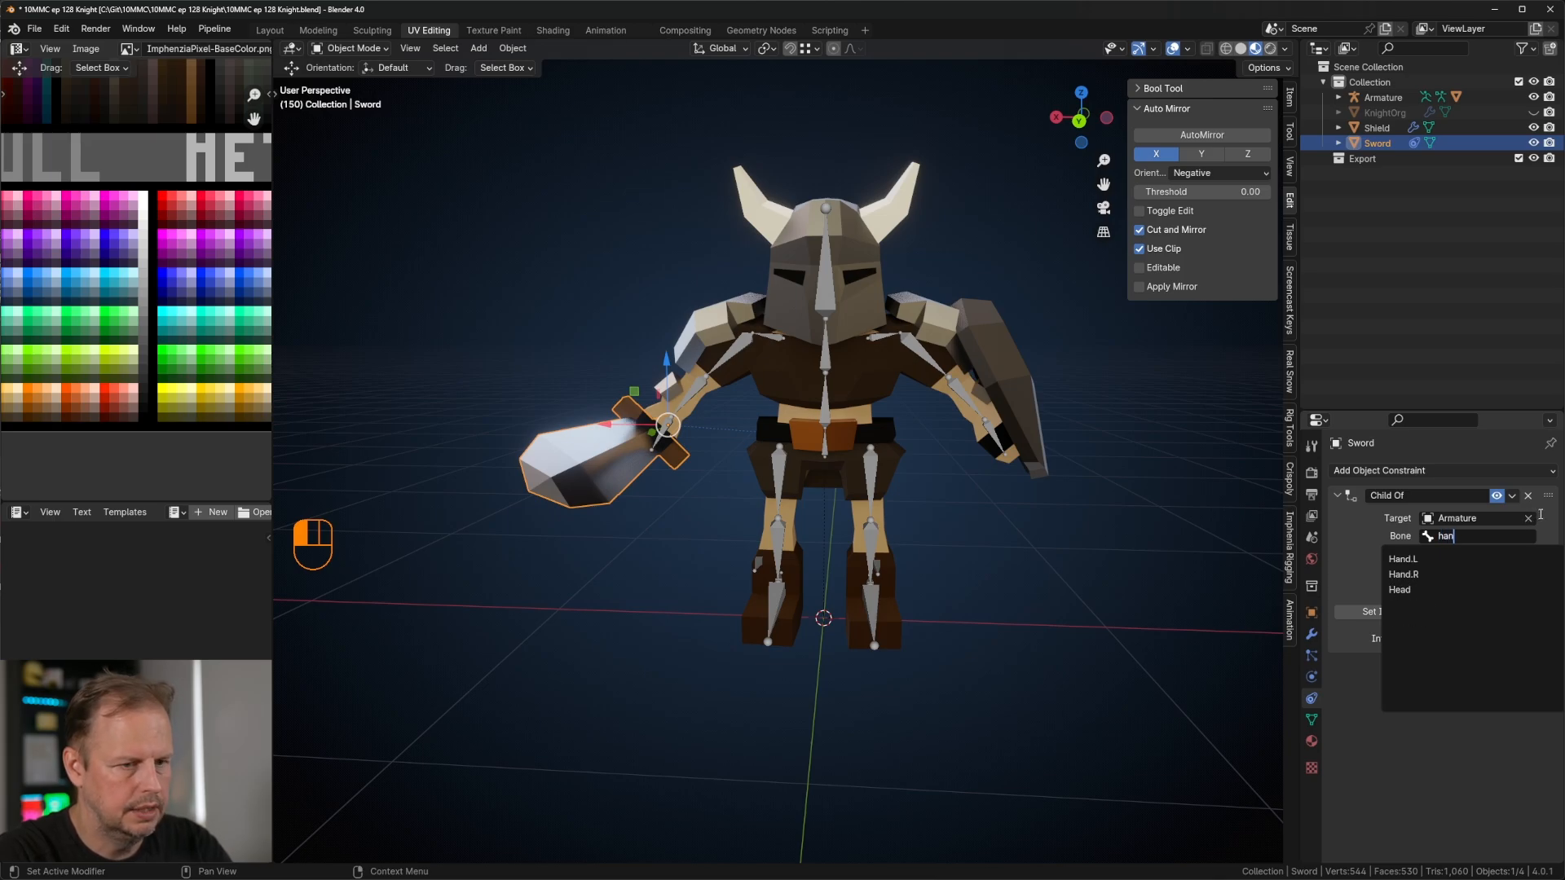
pyautogui.click(1421, 575)
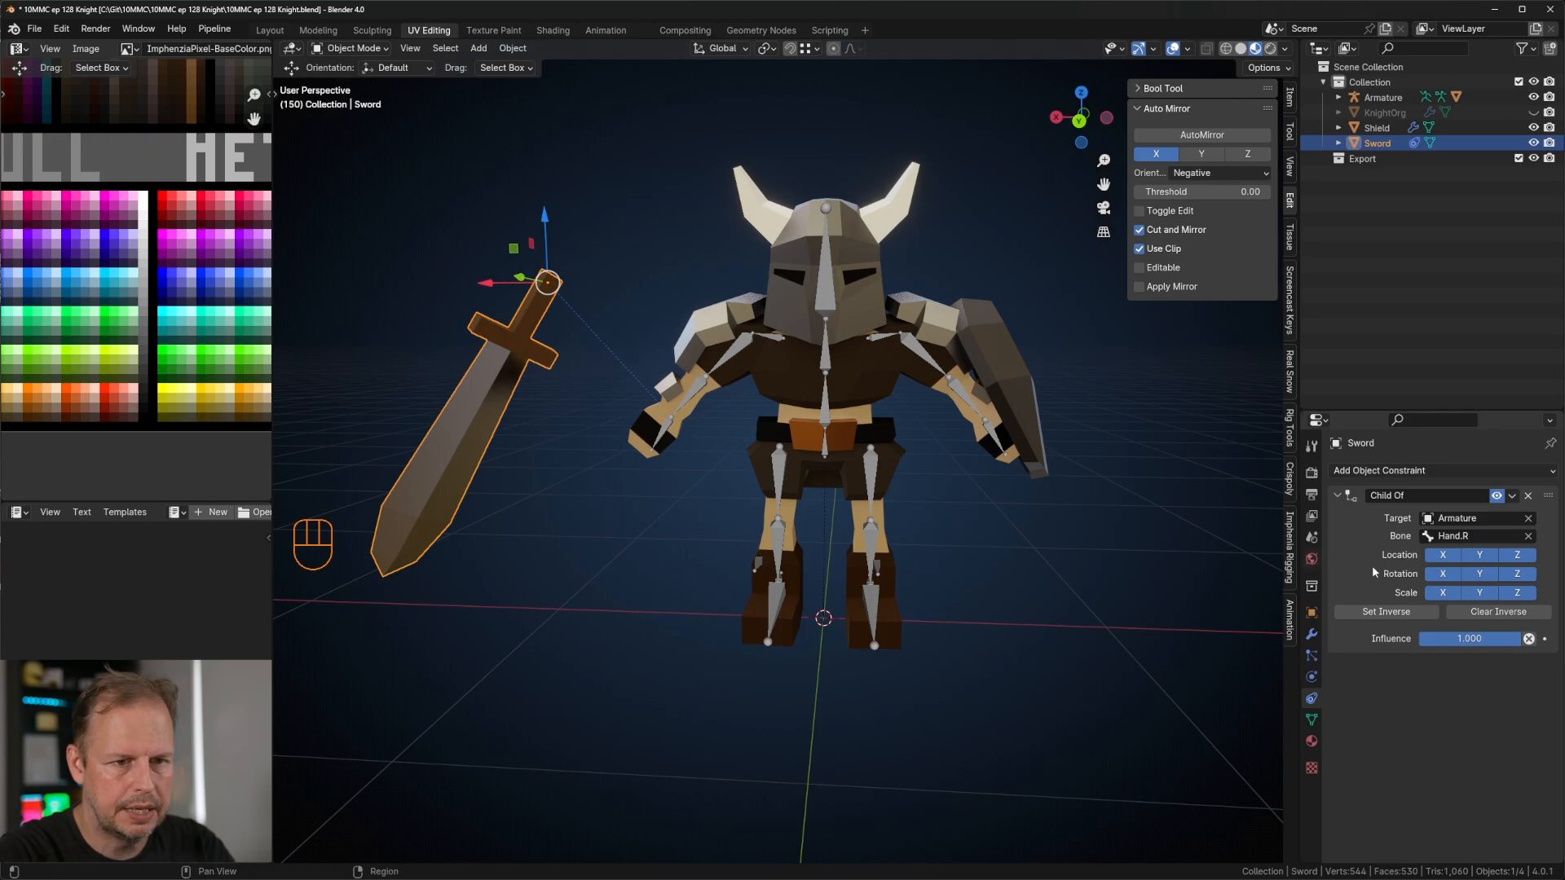
pyautogui.click(1390, 612)
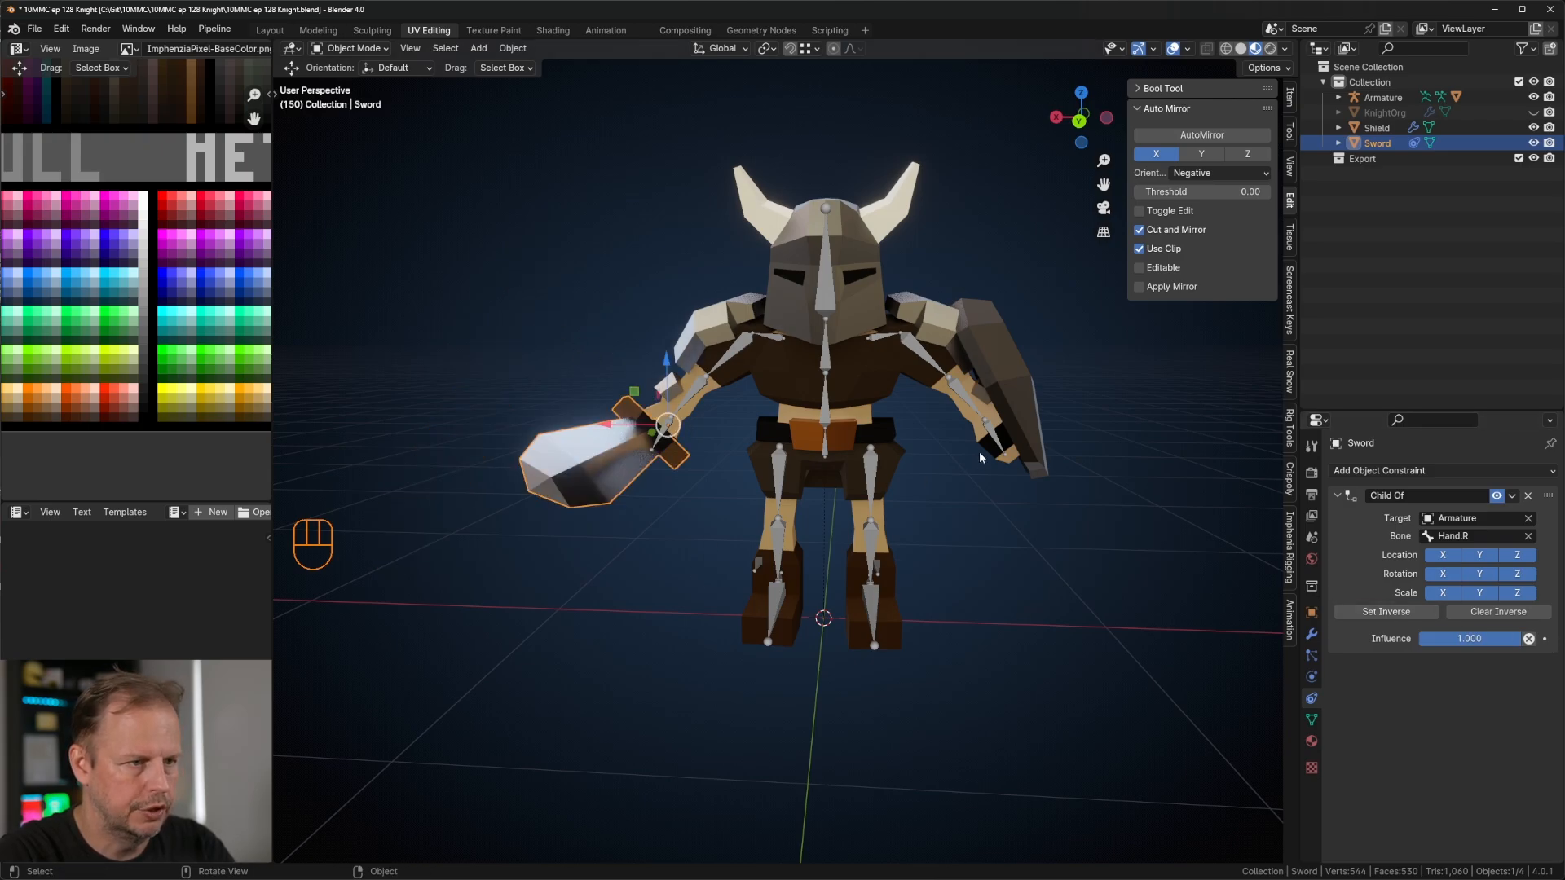
# Step: Add a Child Of constraint to the Shield with the Armature as its target
pyautogui.click(1011, 360)
pyautogui.moveTo(1010, 360); pyautogui.dragTo(1081, 407, button='middle')
pyautogui.scroll(1, 1080, 408)
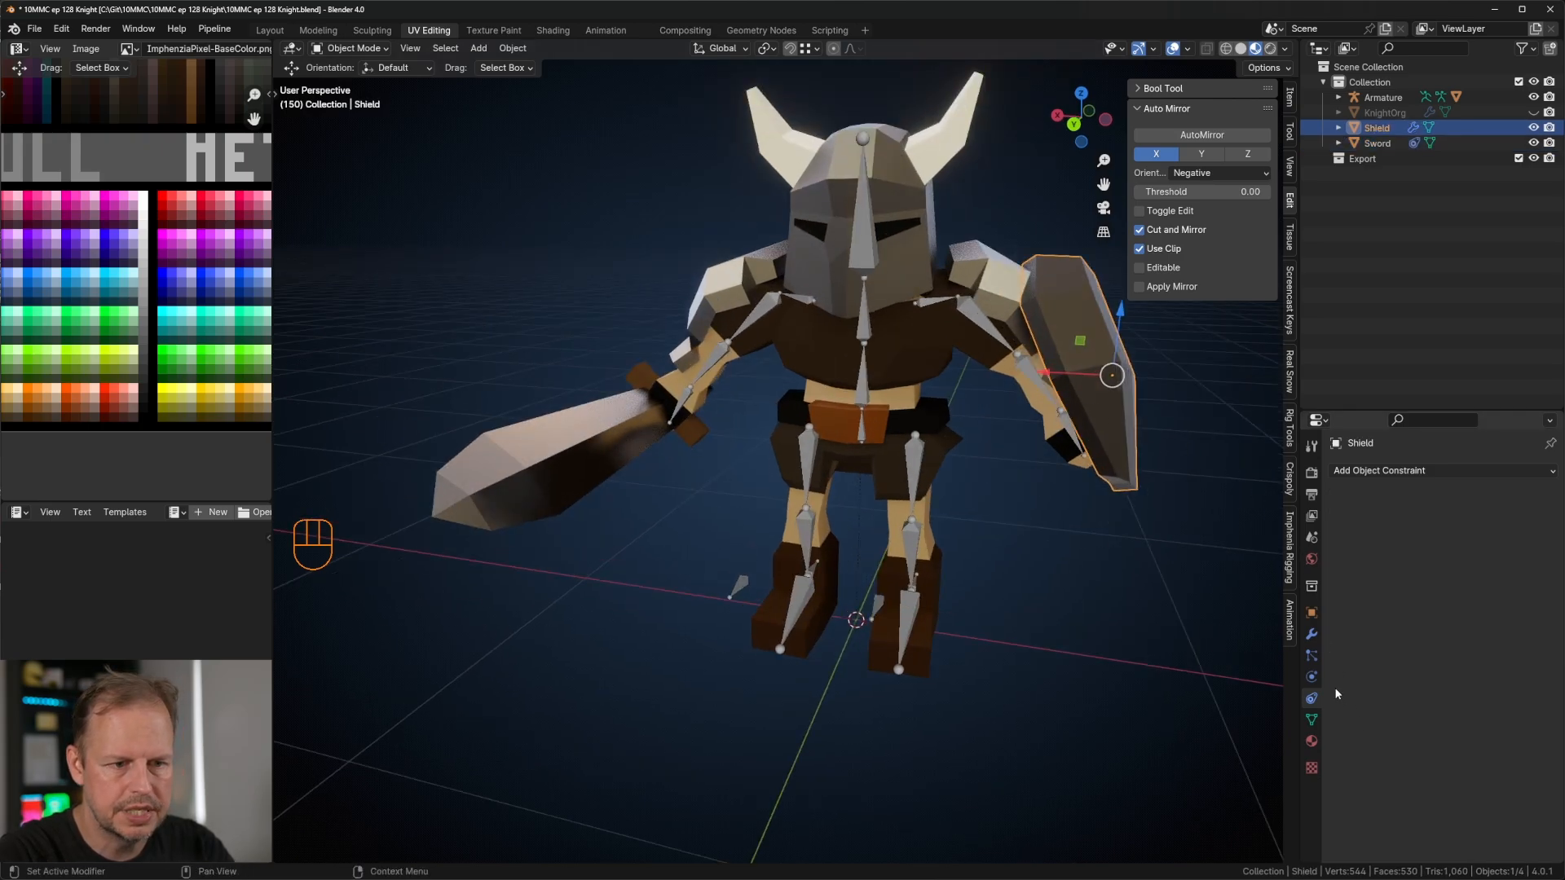
pyautogui.click(1394, 474)
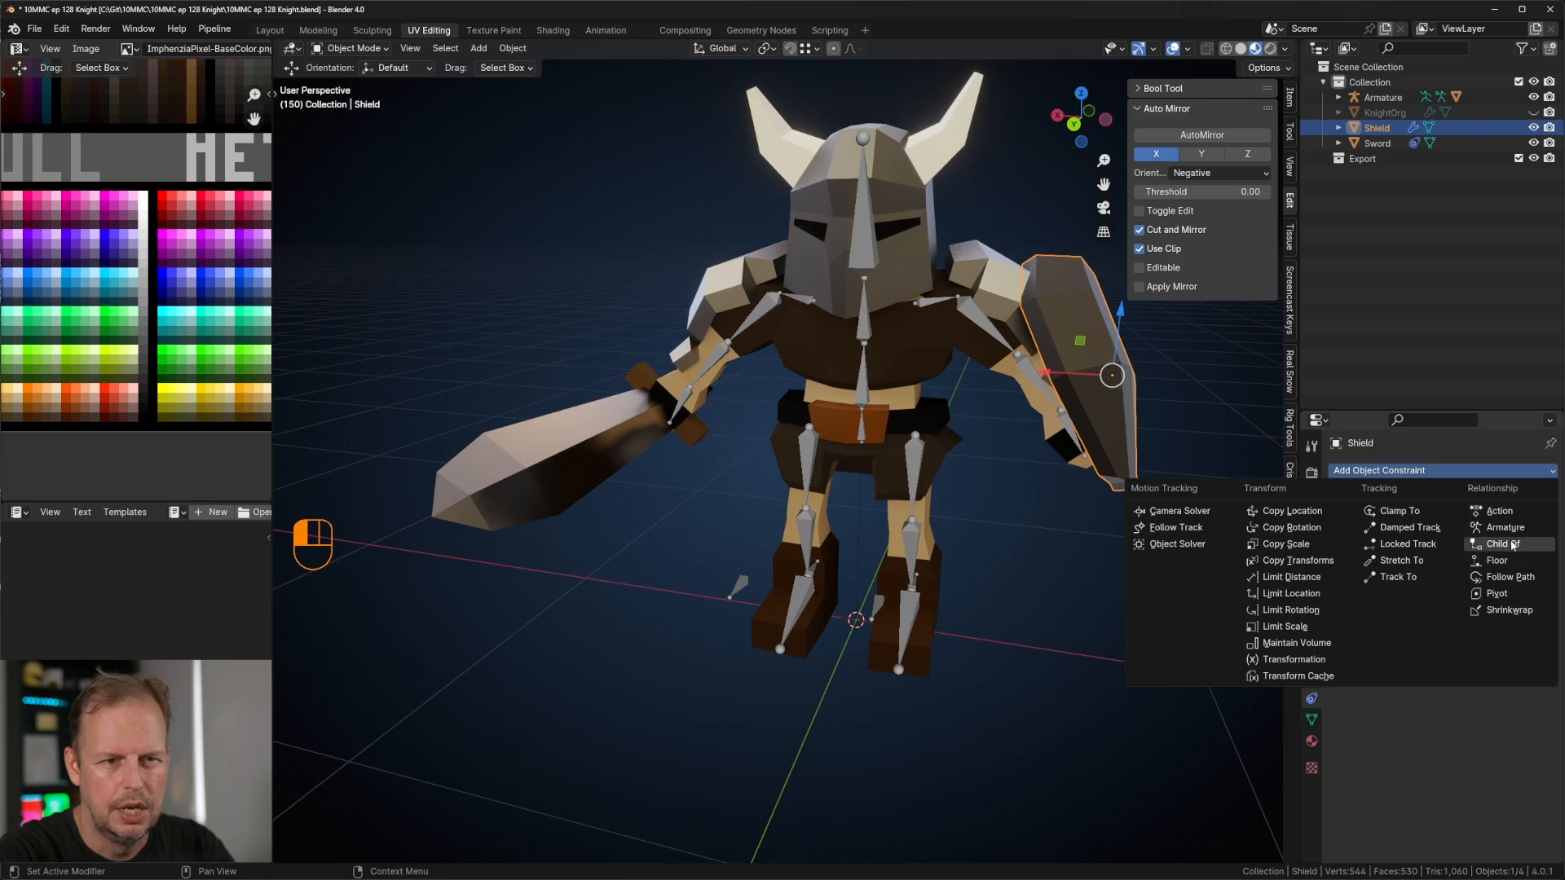
pyautogui.click(1483, 561)
pyautogui.click(1478, 517)
pyautogui.write('tar')
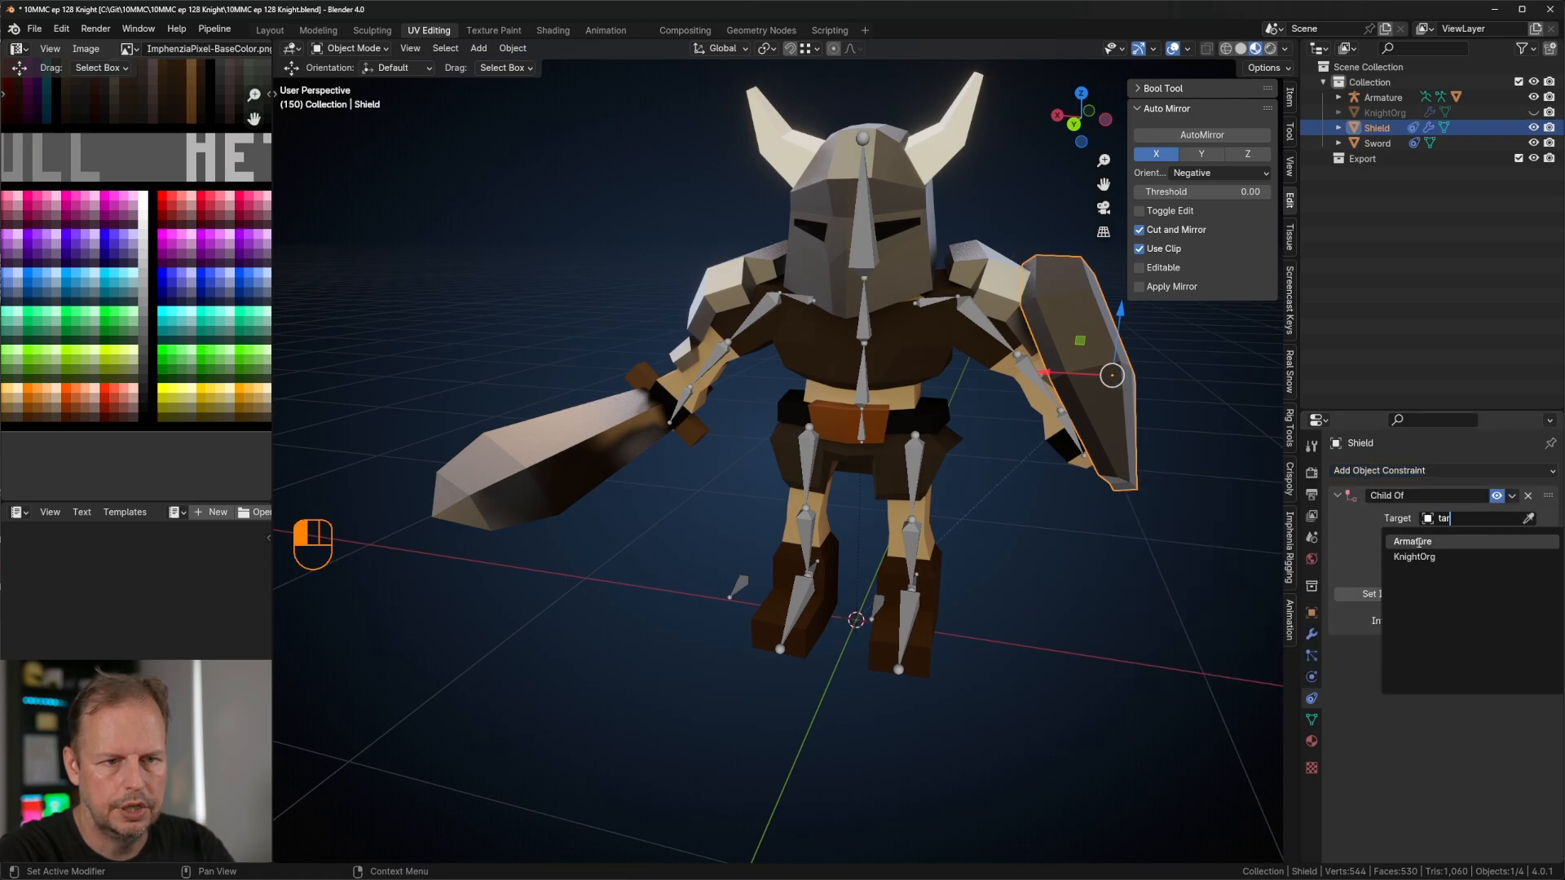
pyautogui.click(1407, 541)
# Step: Set the Shield's Child Of constraint bone to LowerArm.L and apply Set Inverse
pyautogui.click(1450, 537)
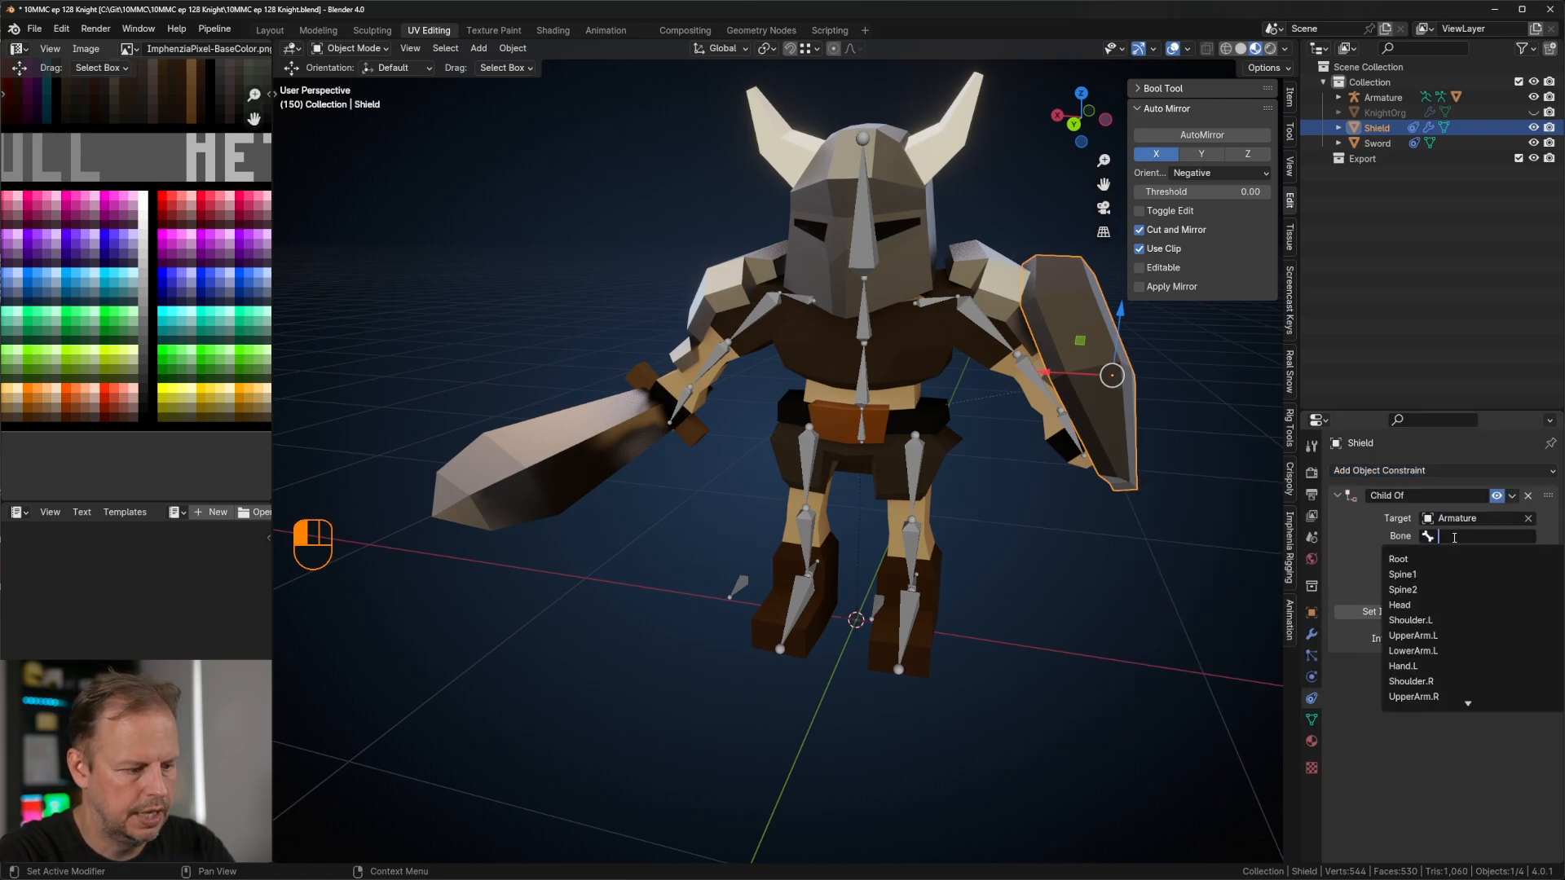
pyautogui.write('ha')
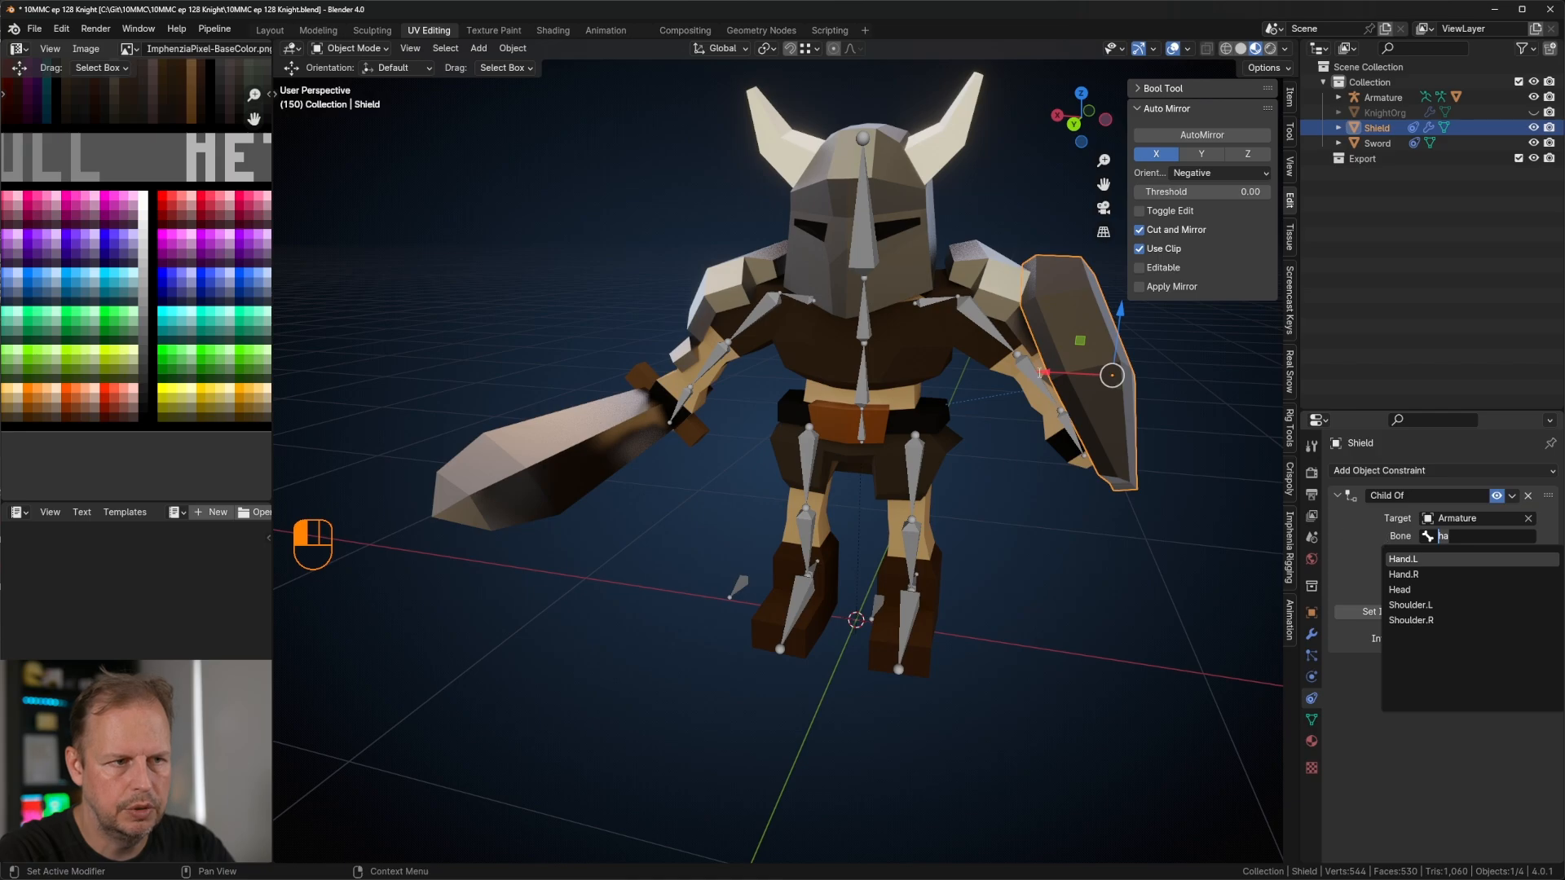
pyautogui.write('fo')
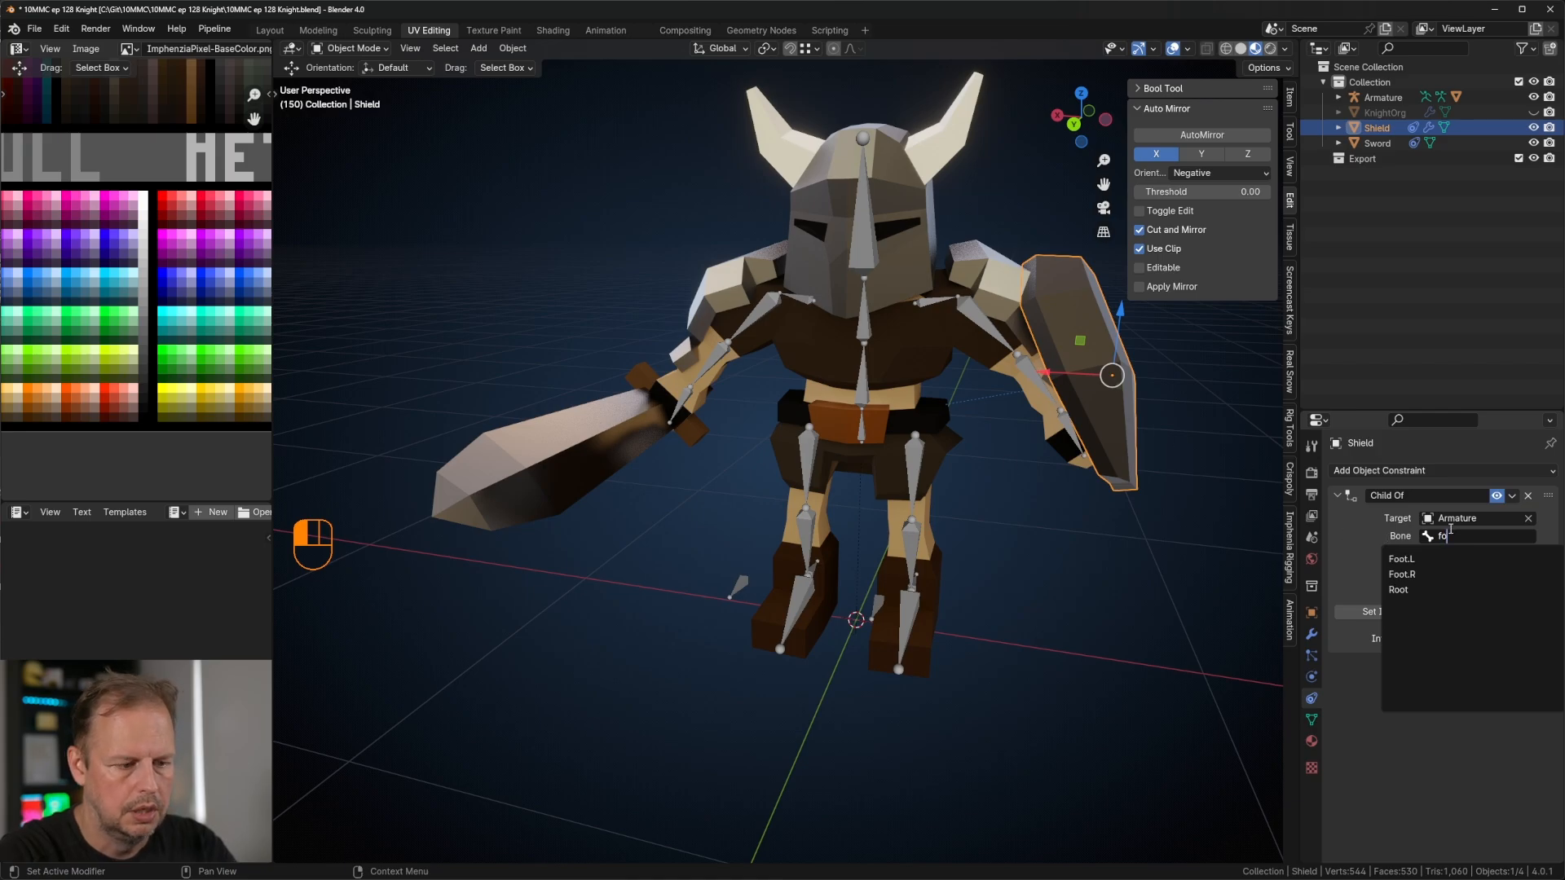
pyautogui.press('BackSpace')
pyautogui.press('BackSpace')
pyautogui.write('lower')
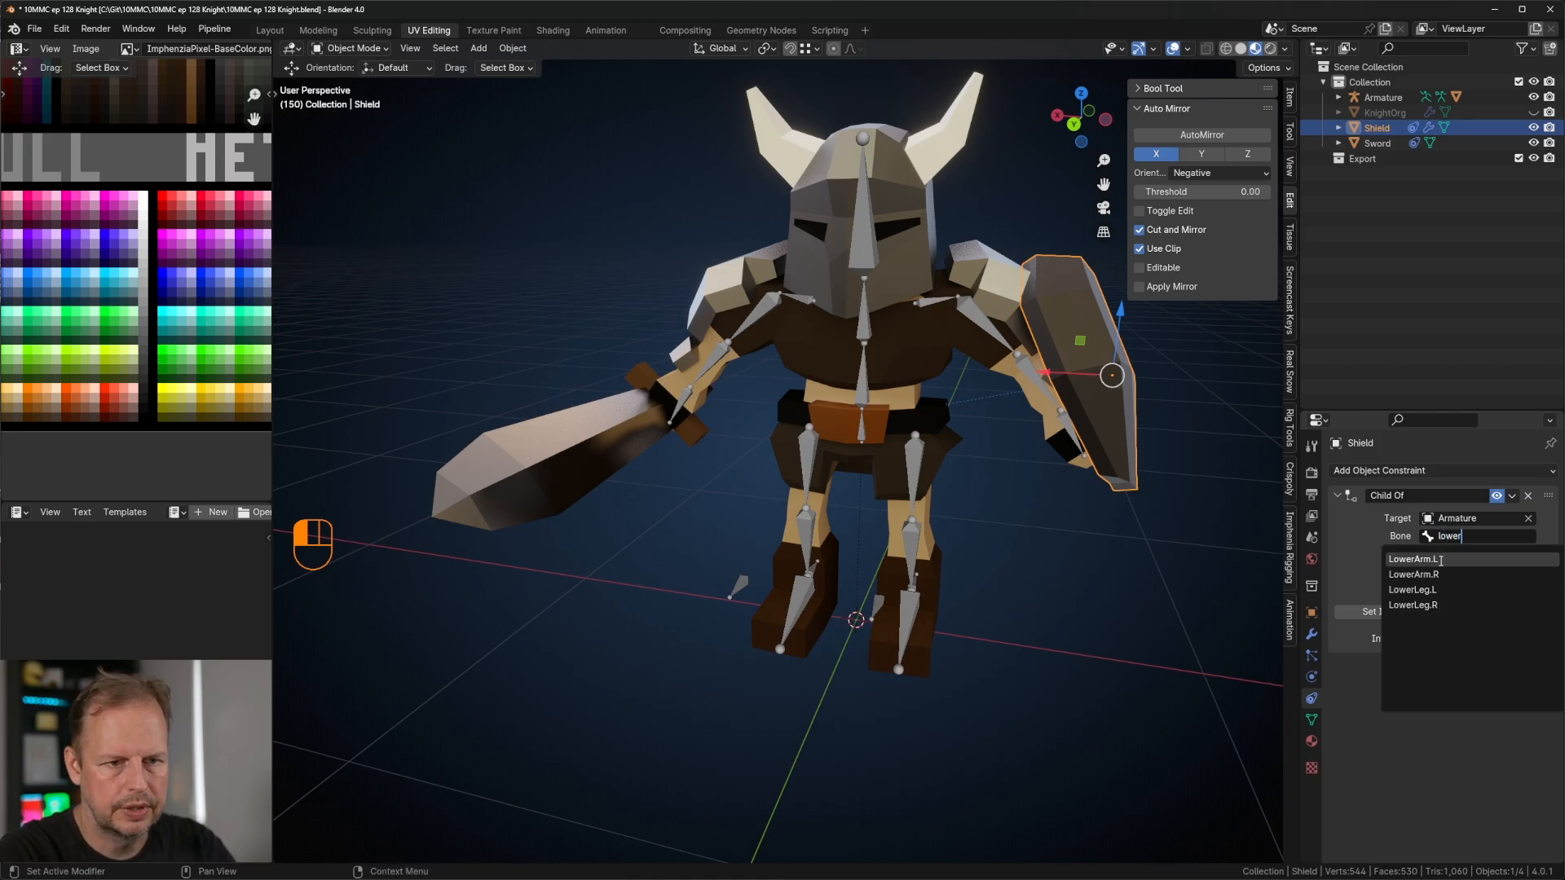
pyautogui.click(1441, 561)
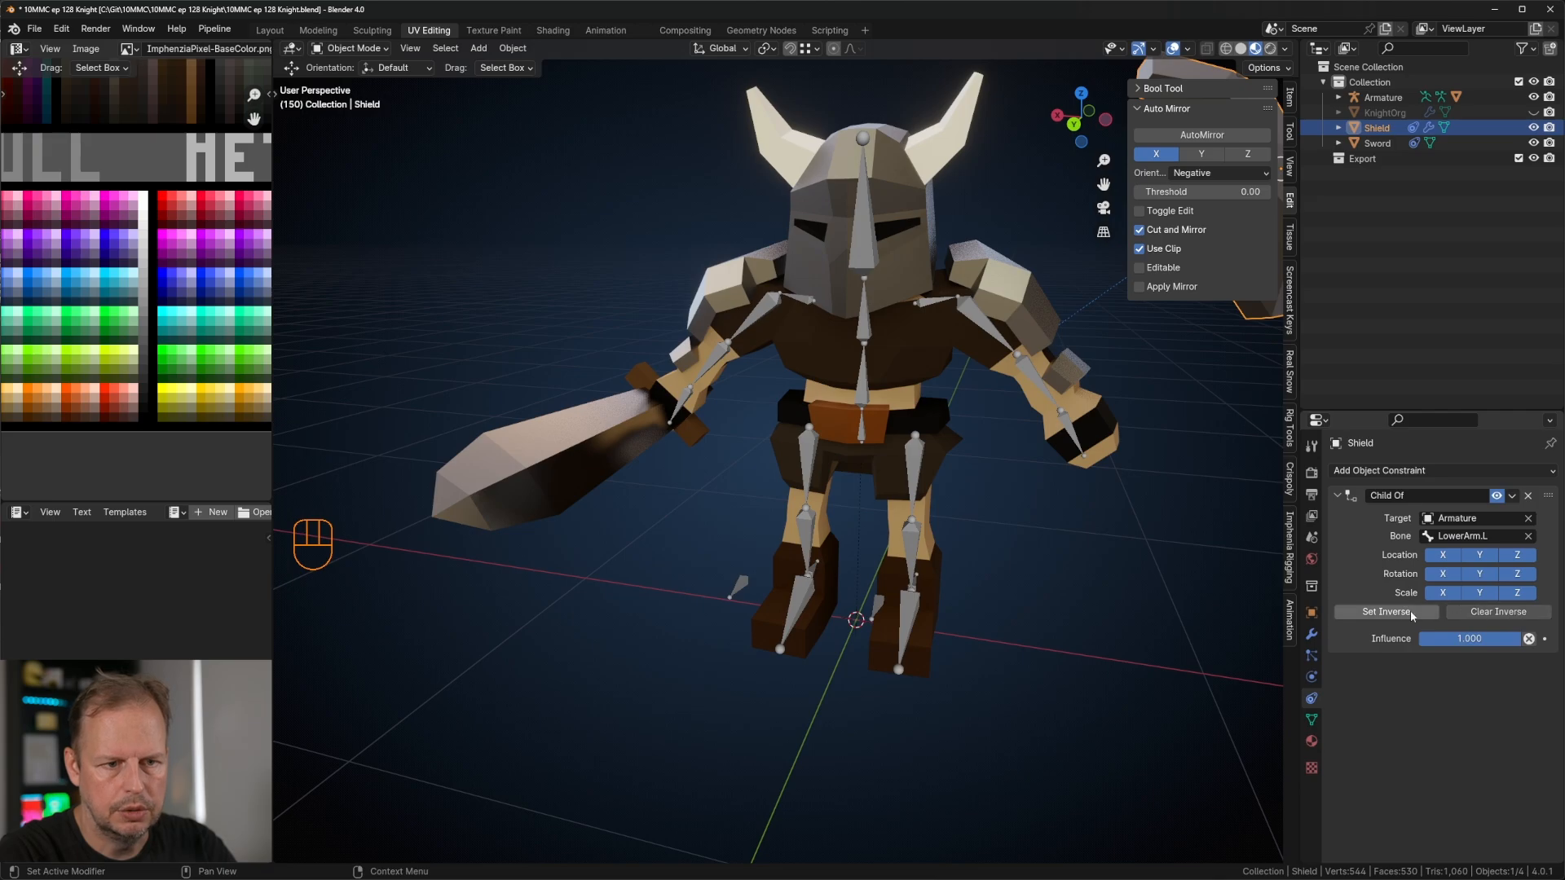
pyautogui.click(1413, 615)
# Step: Switch the armature to Pose Mode and try to move the Root bone
pyautogui.scroll(-4, 1094, 457)
pyautogui.click(809, 419)
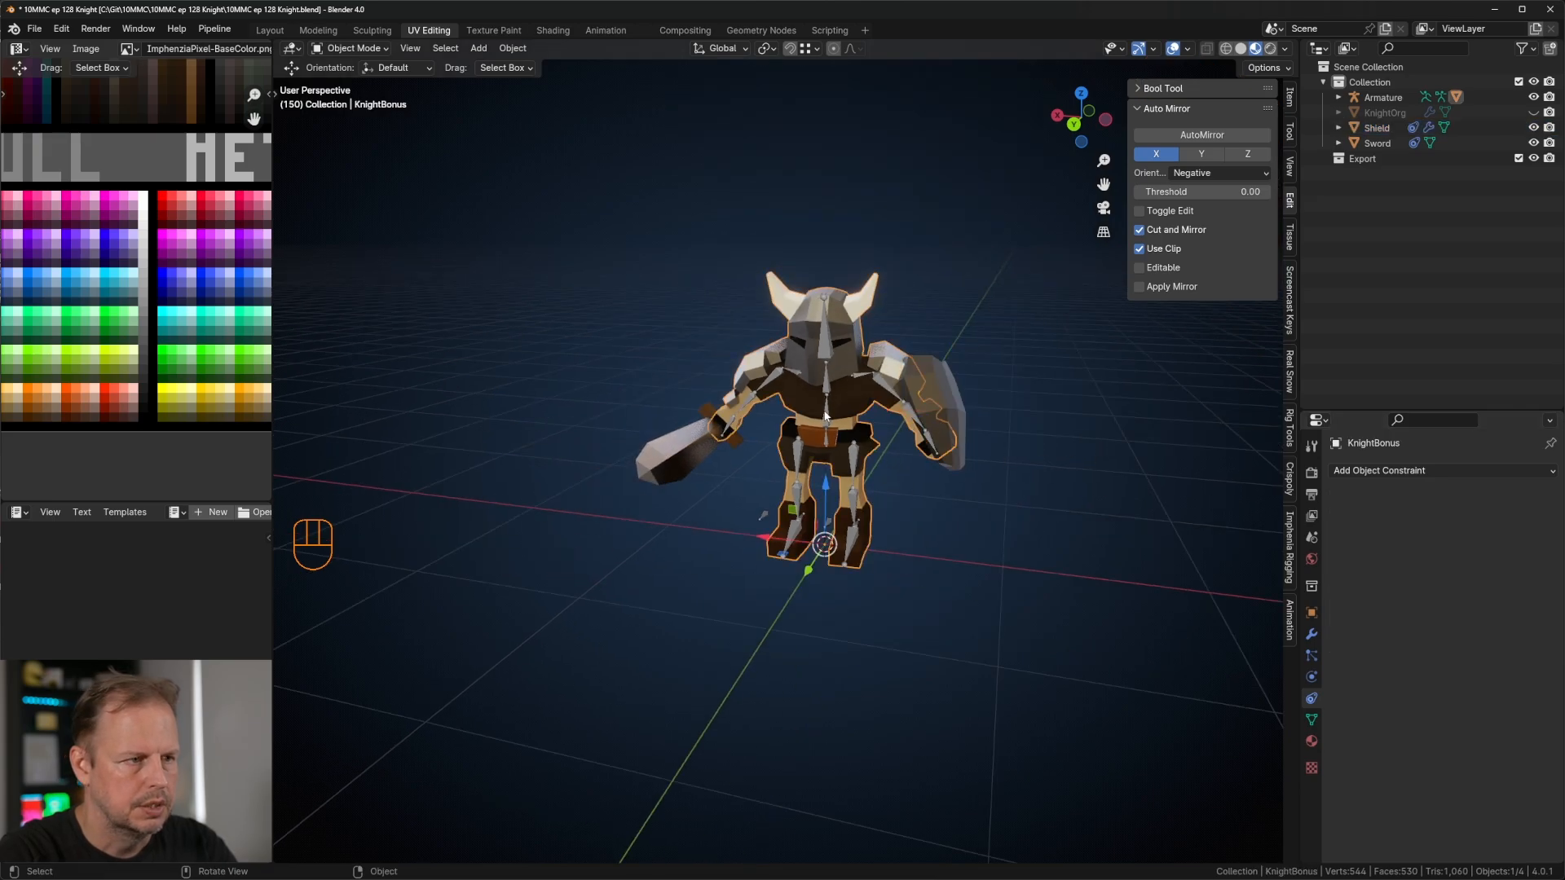
pyautogui.hotkey('ctrl', 'Tab')
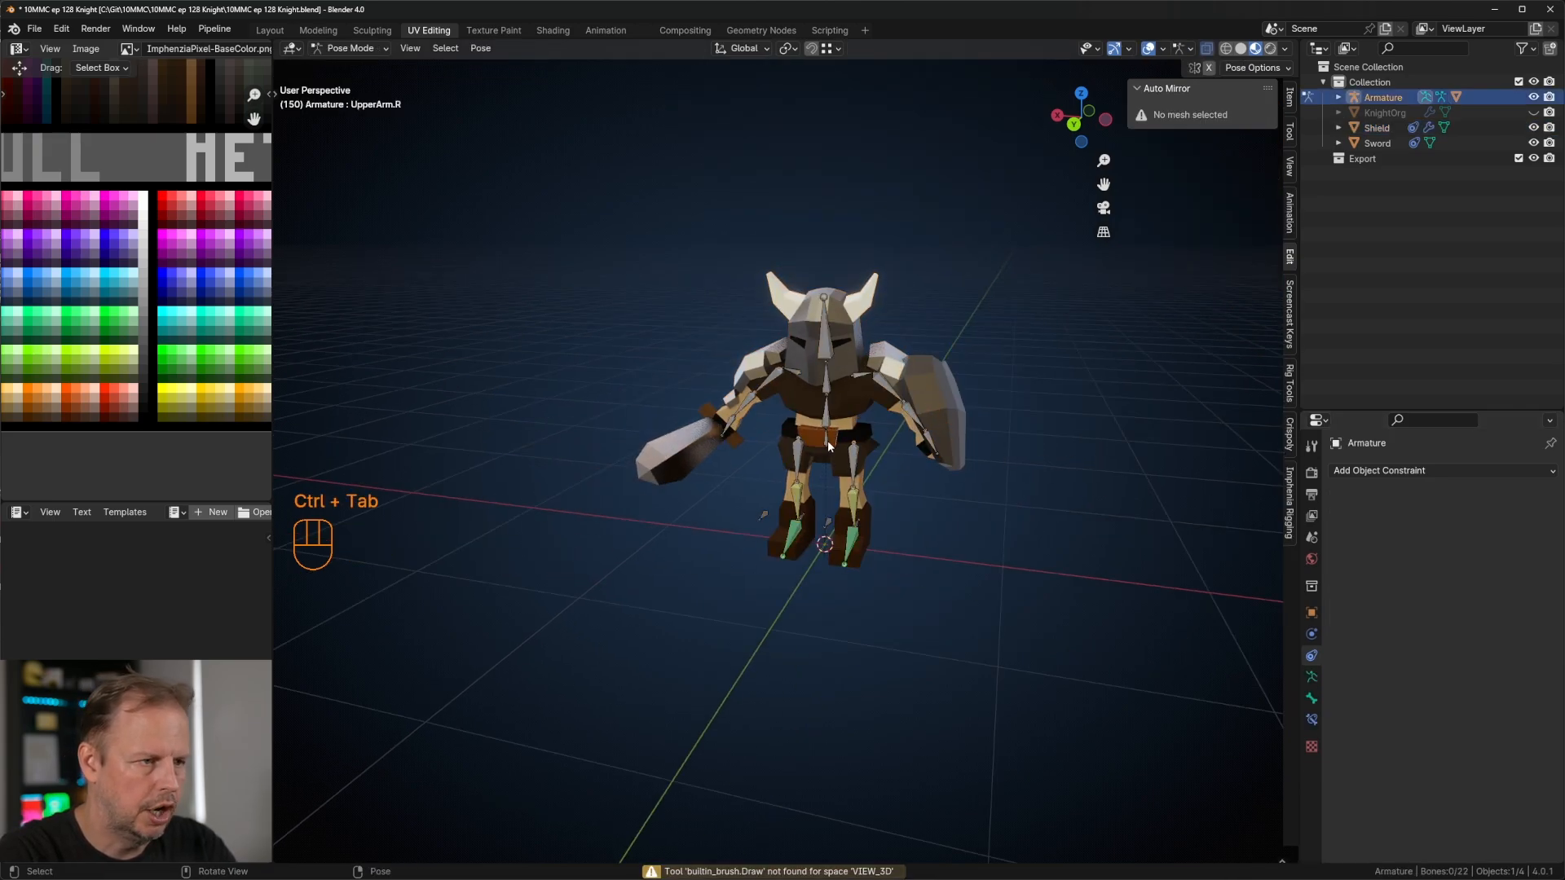
pyautogui.click(820, 439)
pyautogui.press('g')
pyautogui.rightClick(769, 424)
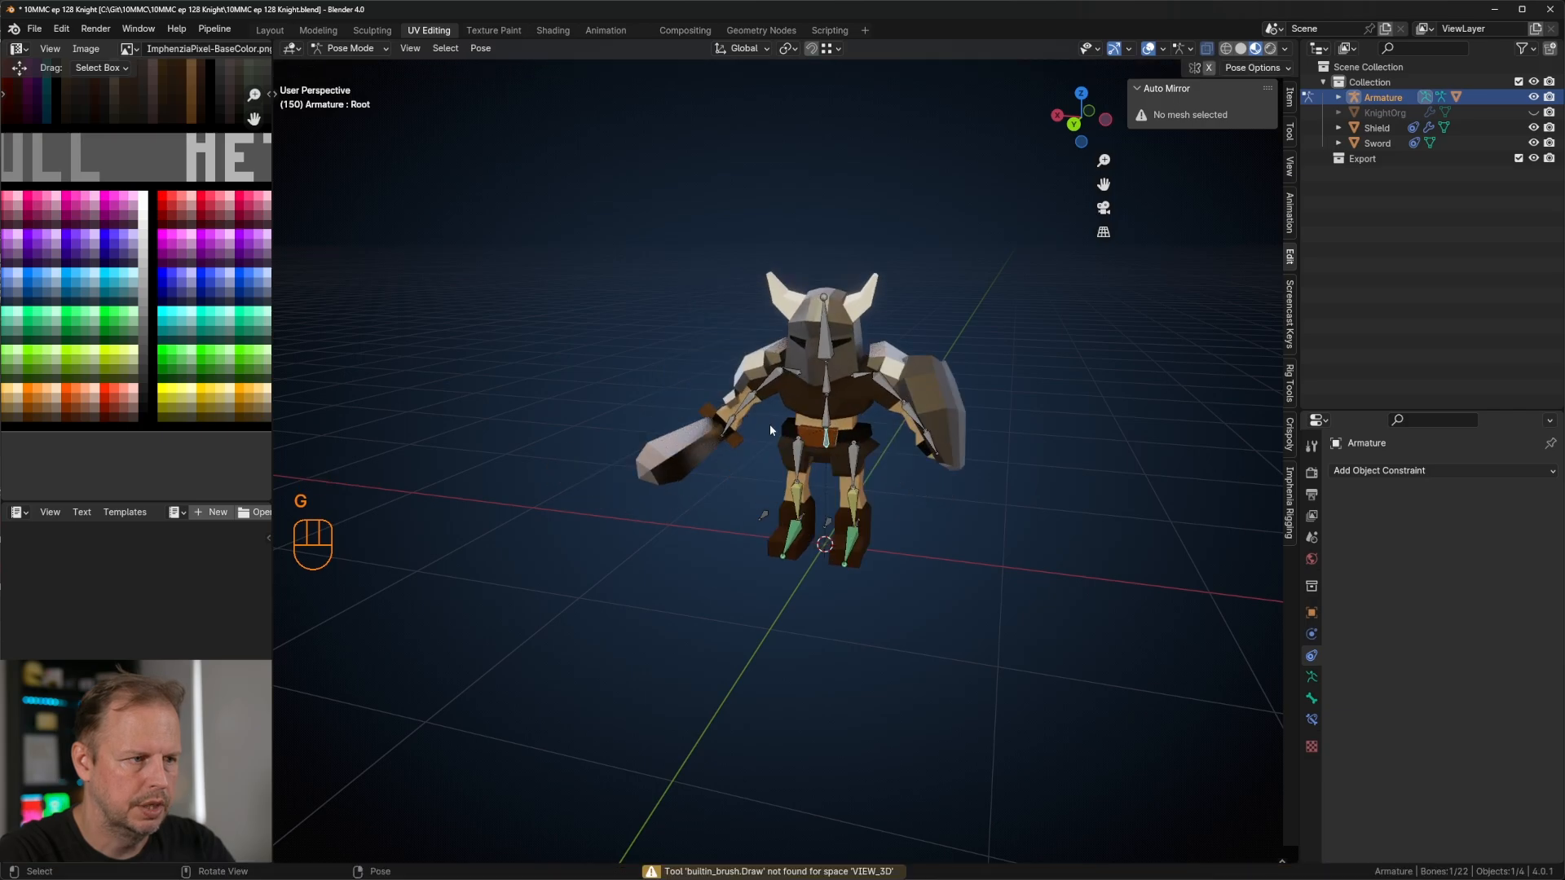
# Step: Rotate UpperArm.R to raise the sword, and lower the Root bone so the knees bend
pyautogui.press('r')
pyautogui.press('r')
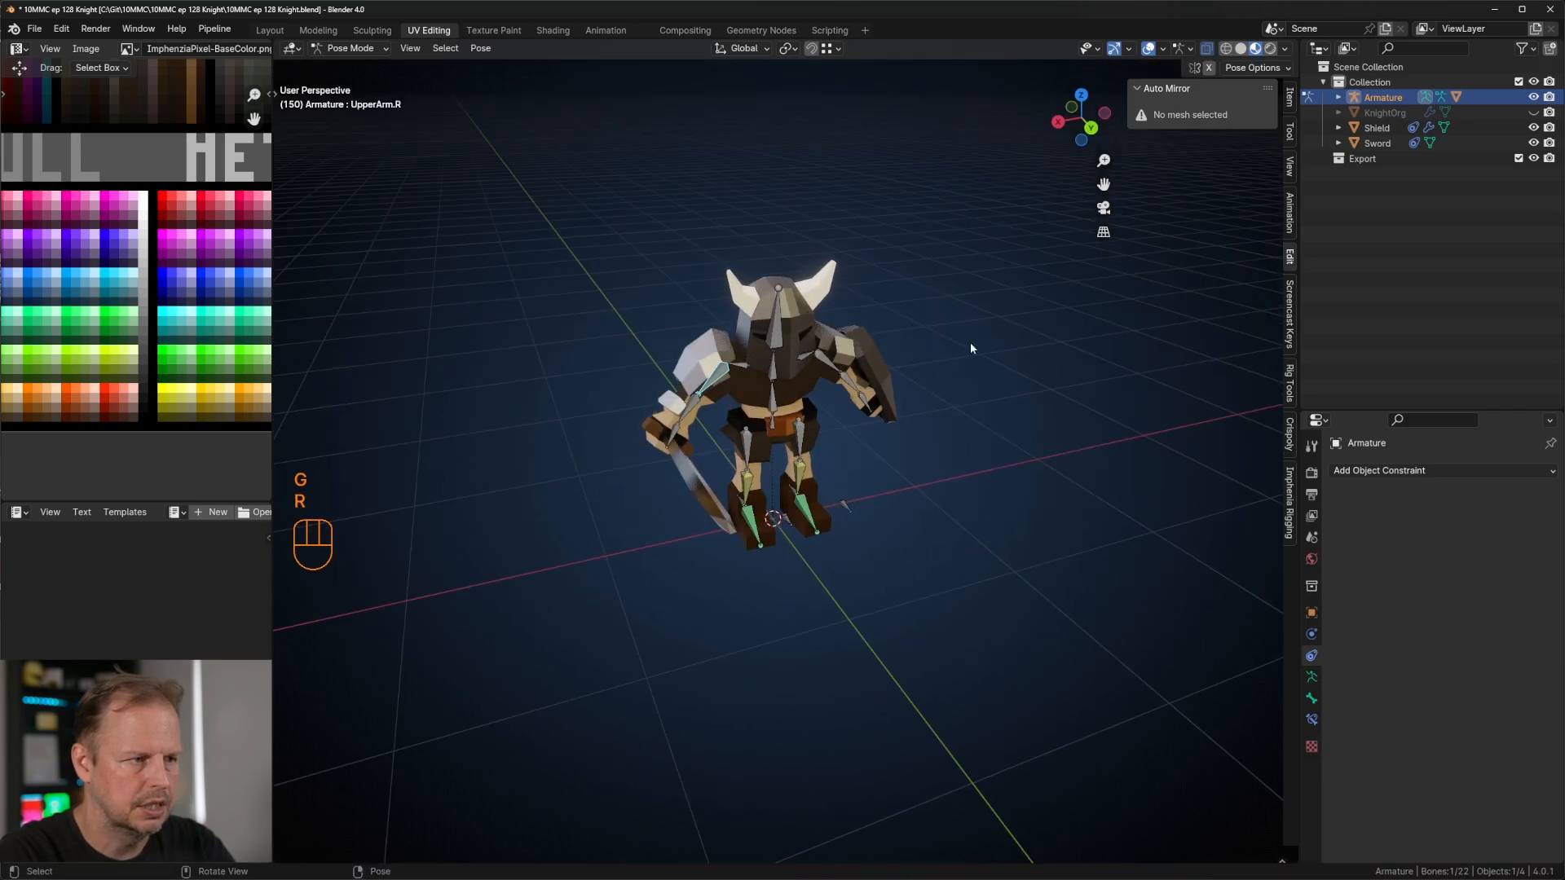
pyautogui.click(905, 461)
pyautogui.moveTo(825, 484); pyautogui.dragTo(1059, 526, button='middle')
pyautogui.click(843, 471)
pyautogui.press('g')
pyautogui.click(844, 486)
# Step: Rotate IKLegTarget.R about -36° around the global Z axis to turn the foot outward, and correct its tilt
pyautogui.click(699, 557)
pyautogui.press('r')
pyautogui.press('z')
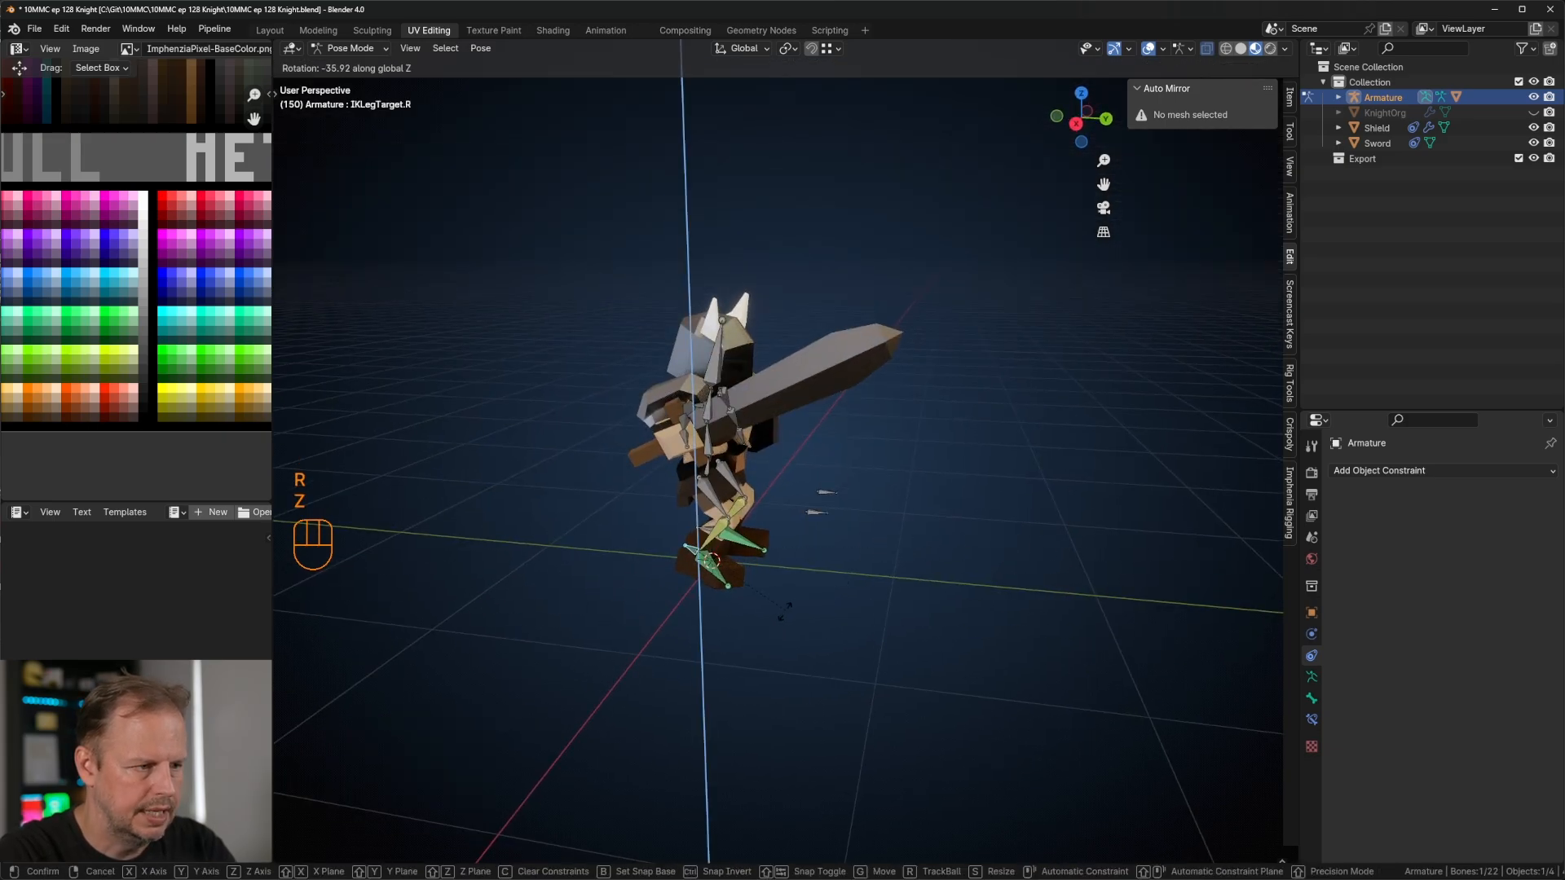
pyautogui.click(784, 611)
pyautogui.moveTo(784, 610); pyautogui.dragTo(737, 492, button='middle')
pyautogui.press('r')
pyautogui.click(885, 511)
pyautogui.press('r')
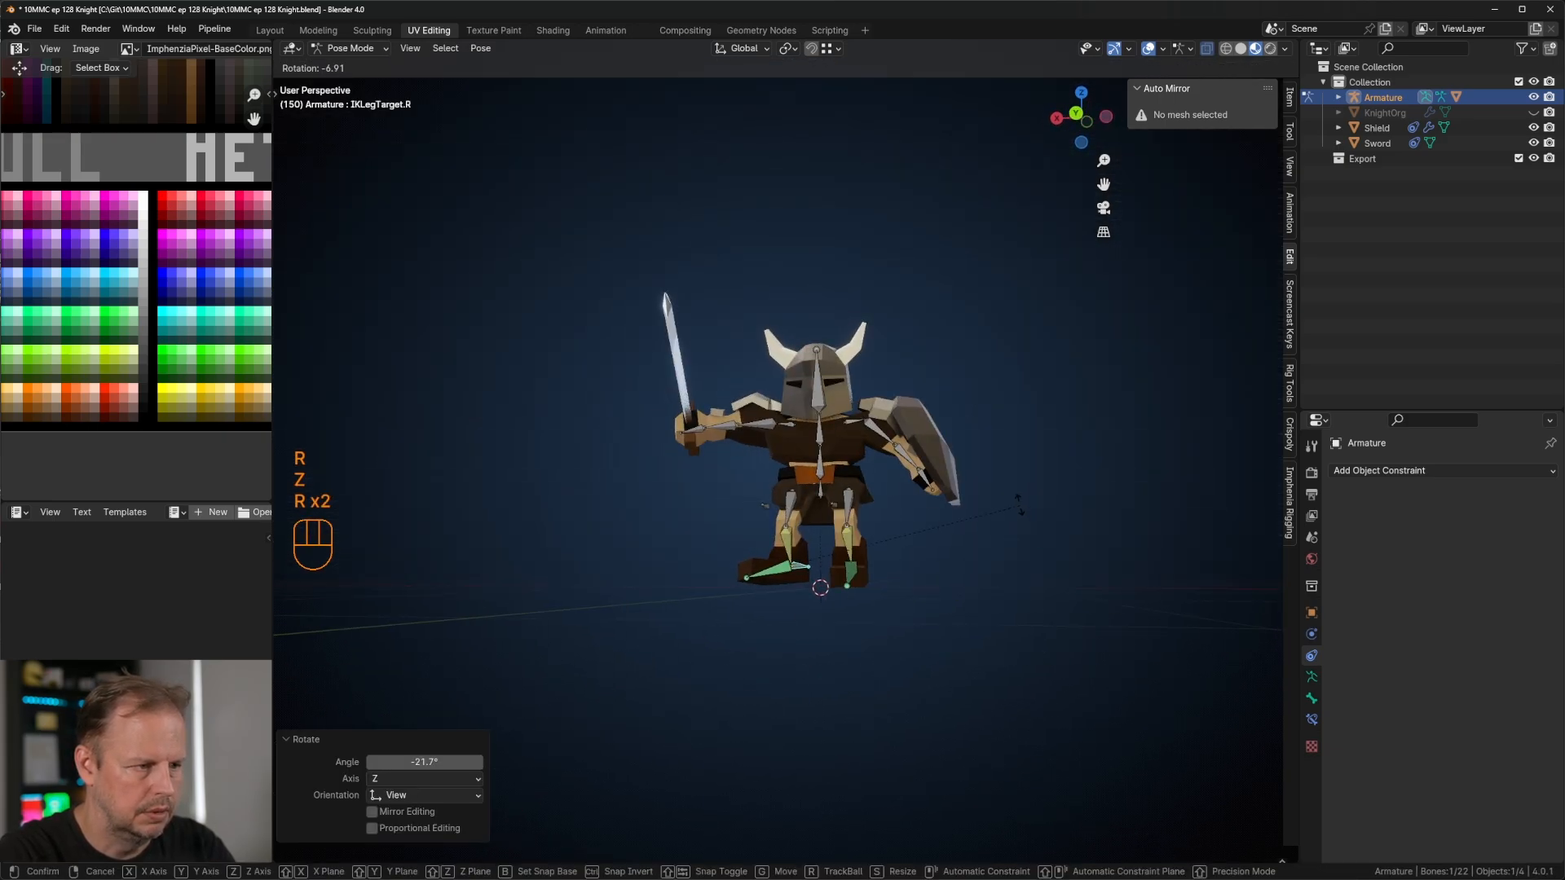
pyautogui.click(1000, 499)
# Step: Rotate IKLegTarget.R by about 11.6° in the view and move it slightly so the right foot sits on the ground
pyautogui.moveTo(1001, 500); pyautogui.dragTo(1092, 502, button='middle')
pyautogui.press('r')
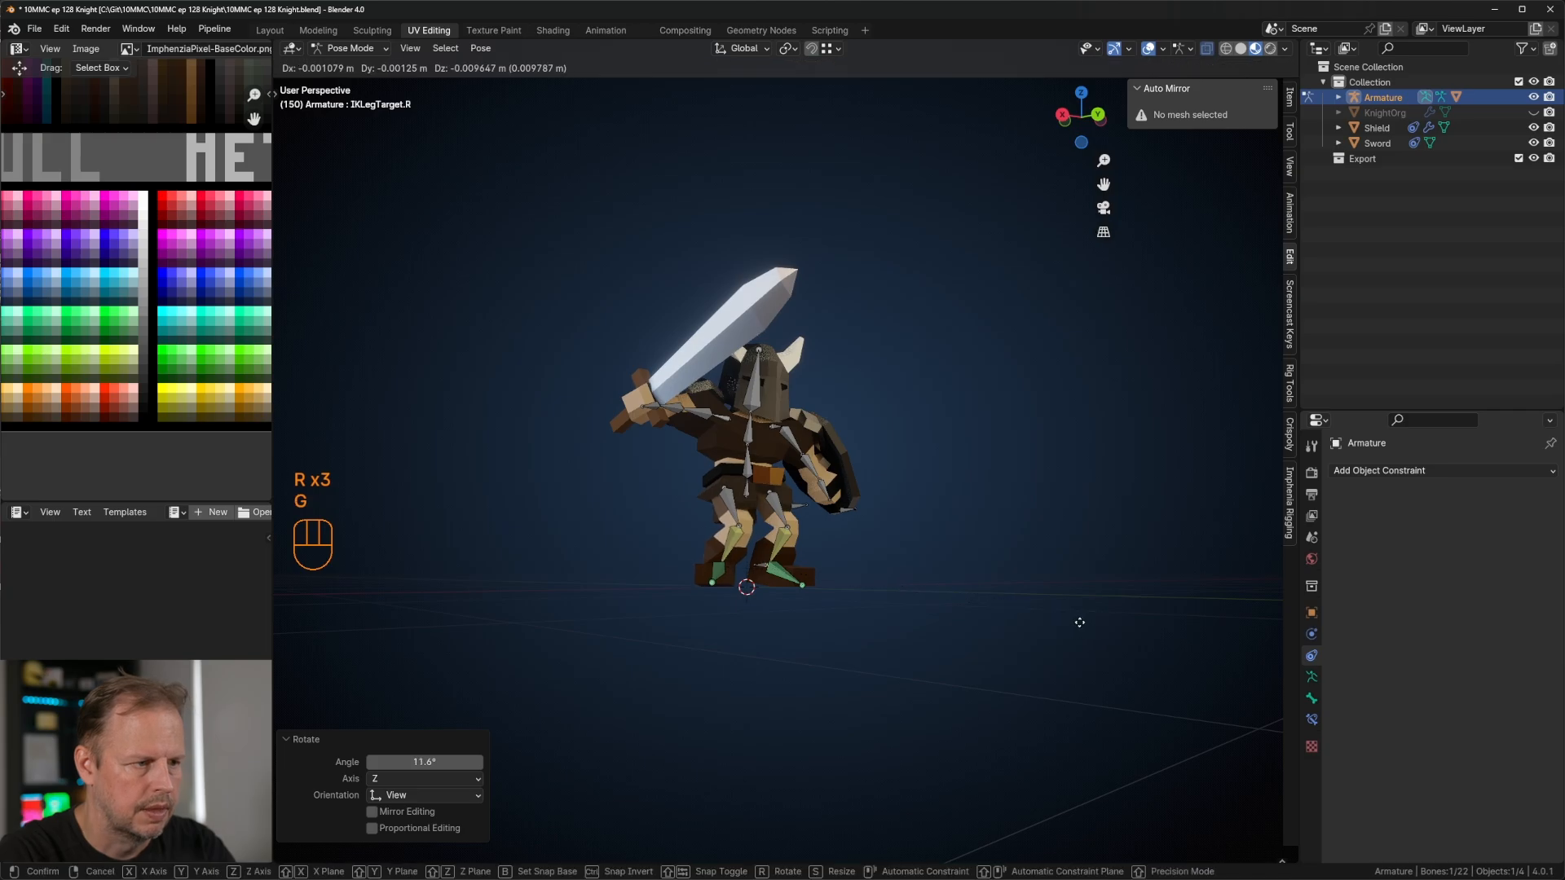
pyautogui.press('g')
pyautogui.click(1041, 617)
# Step: Move the left foot's IK target forward to widen the knight's stance
pyautogui.click(757, 567)
pyautogui.moveTo(758, 568); pyautogui.dragTo(1001, 528, button='middle')
pyautogui.press('g')
pyautogui.click(971, 575)
pyautogui.press('g')
pyautogui.click(1094, 564)
# Step: Move the Root bone to balance the body over both feet
pyautogui.click(728, 481)
pyautogui.press('g')
pyautogui.click(736, 480)
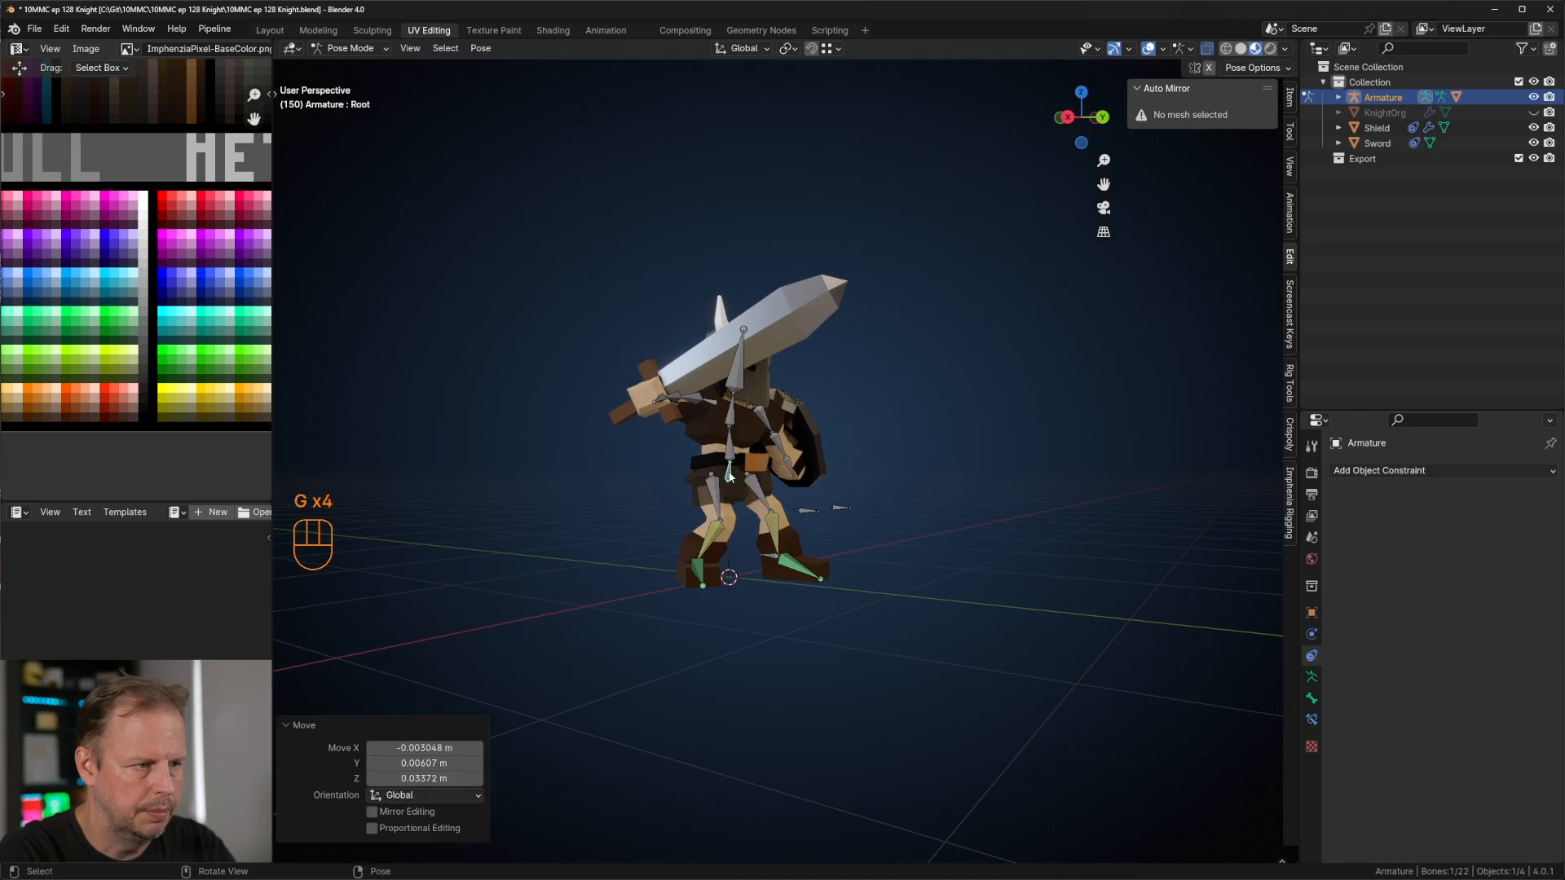
pyautogui.moveTo(736, 479); pyautogui.dragTo(844, 483, button='middle')
pyautogui.press('g')
pyautogui.click(844, 478)
# Step: Rotate Spine1 around the global Z axis to twist the torso
pyautogui.moveTo(674, 391); pyautogui.dragTo(825, 409, button='middle')
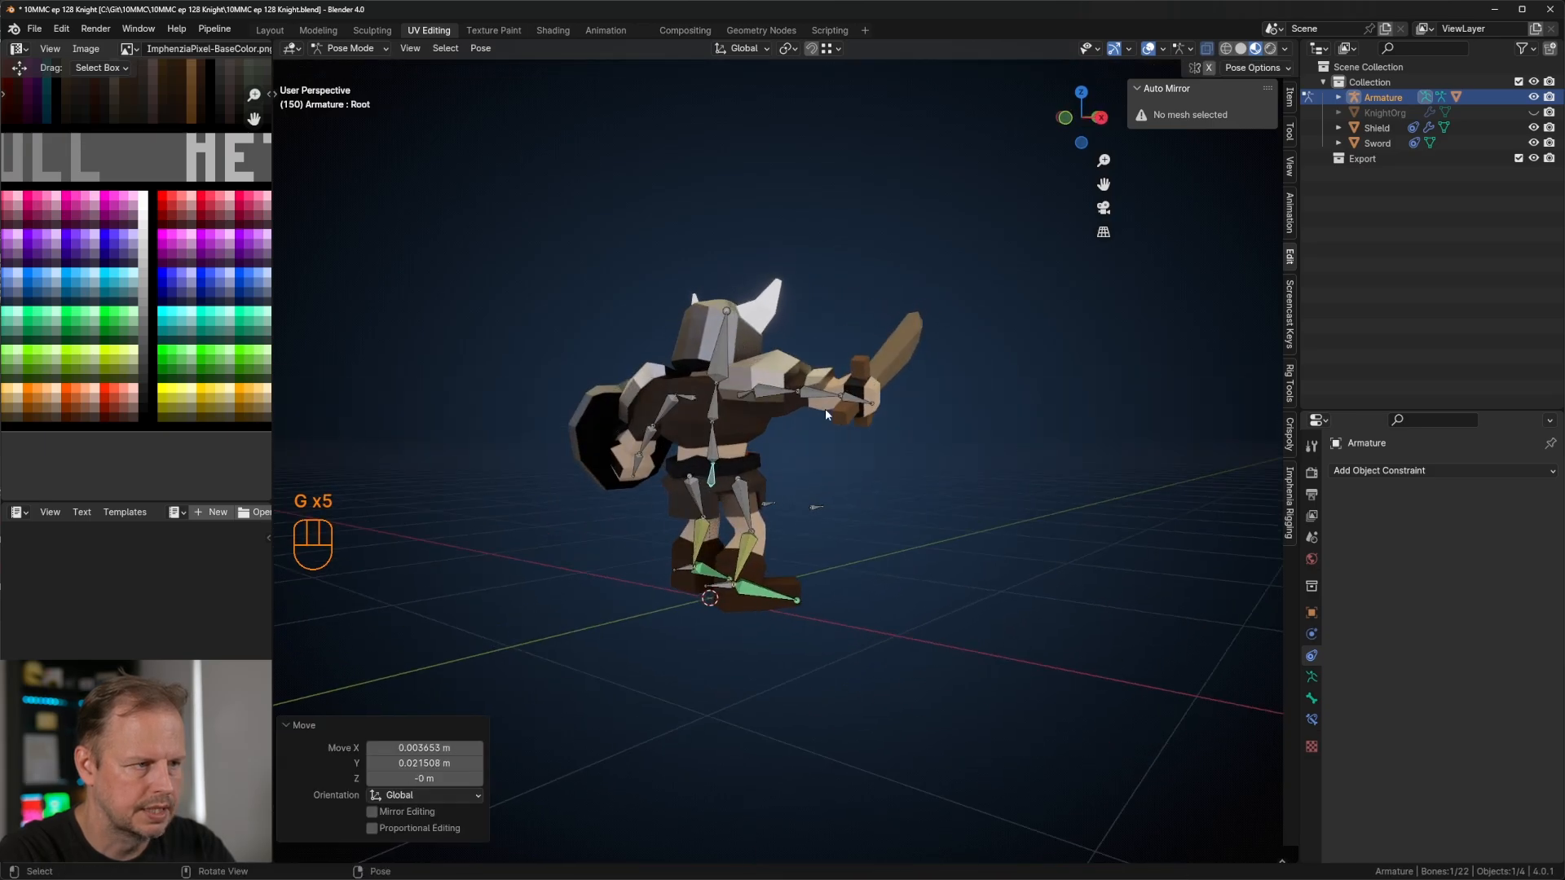
pyautogui.moveTo(721, 462); pyautogui.dragTo(863, 525, button='middle')
pyautogui.click(727, 444)
pyautogui.press('r')
pyautogui.press('z')
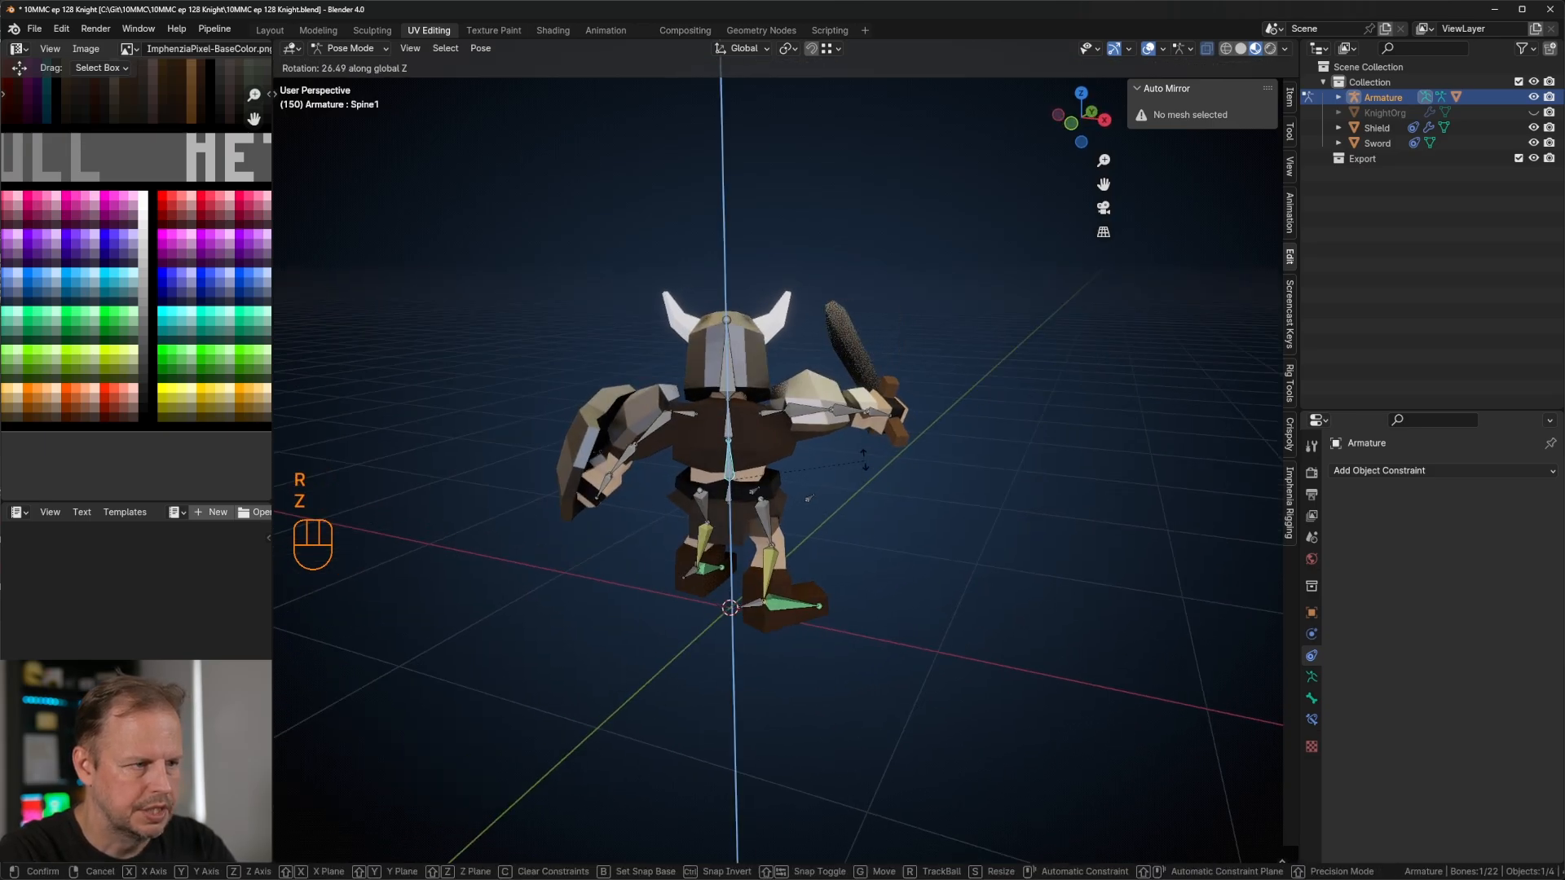
pyautogui.click(854, 447)
# Step: Re-pose the raised sword arm with UpperArm.R, clearing the rotation and rotating again so the sword points up
pyautogui.click(802, 403)
pyautogui.moveTo(803, 403); pyautogui.dragTo(980, 417, button='middle')
pyautogui.click(1001, 326)
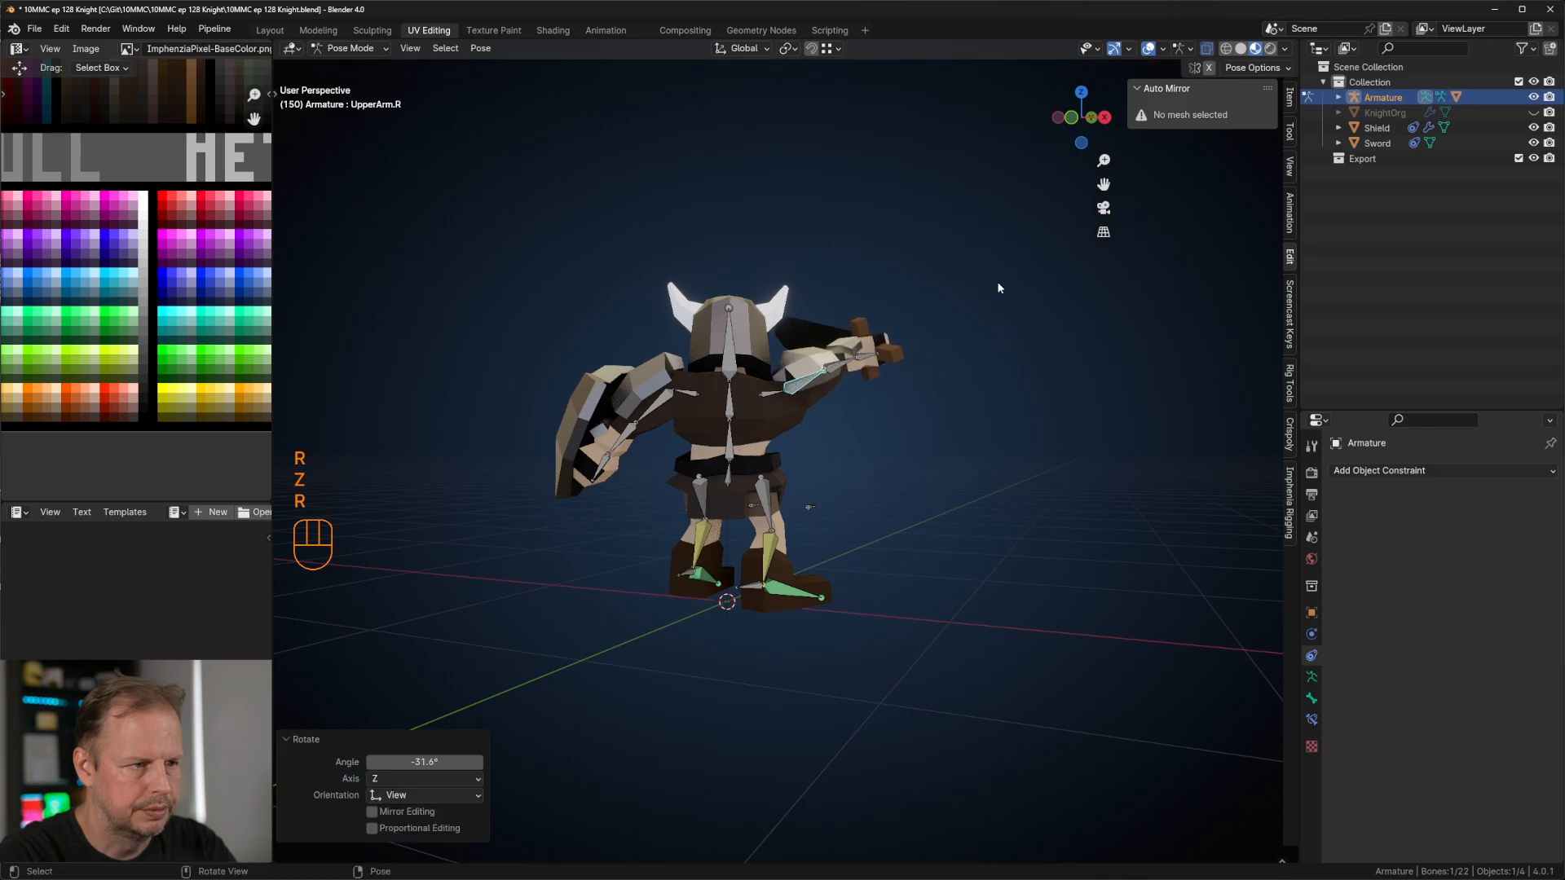
pyautogui.moveTo(995, 285); pyautogui.dragTo(1039, 401, button='middle')
pyautogui.click(725, 381)
pyautogui.hotkey('alt', 'r')
pyautogui.press('r')
pyautogui.click(726, 360)
pyautogui.press('r')
pyautogui.click(1002, 300)
# Step: Rotate UpperArm.R to bring the sword arm up beside the helmet
pyautogui.click(757, 430)
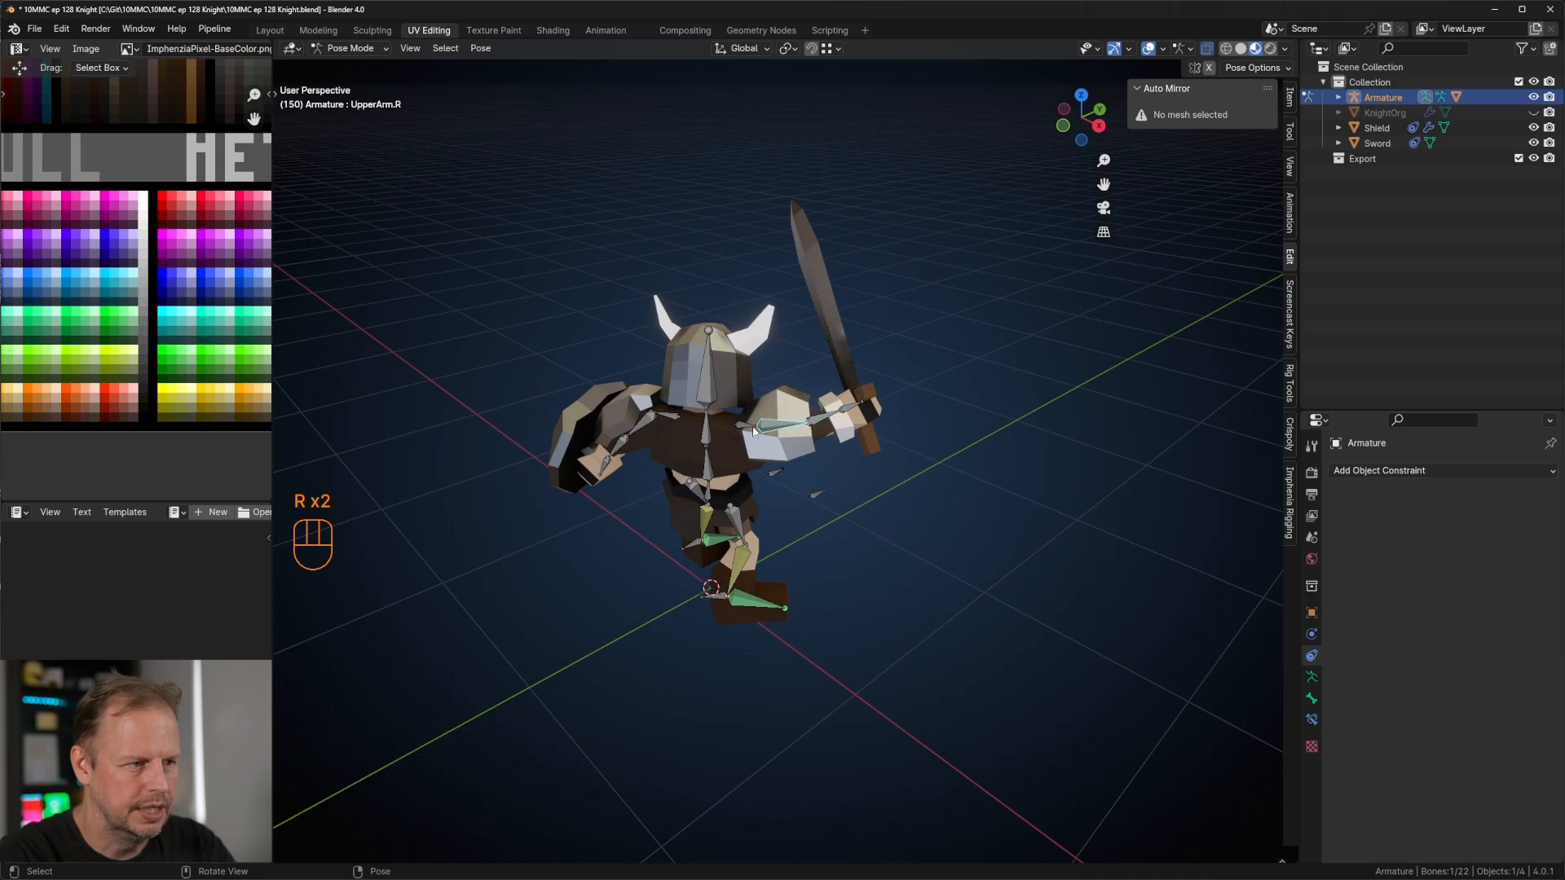
pyautogui.click(748, 427)
pyautogui.press('r')
pyautogui.click(774, 401)
pyautogui.moveTo(776, 399); pyautogui.dragTo(895, 374, button='middle')
# Step: Rotate Hand.R to turn the sword upright and adjust UpperArm.R slightly to match
pyautogui.click(833, 367)
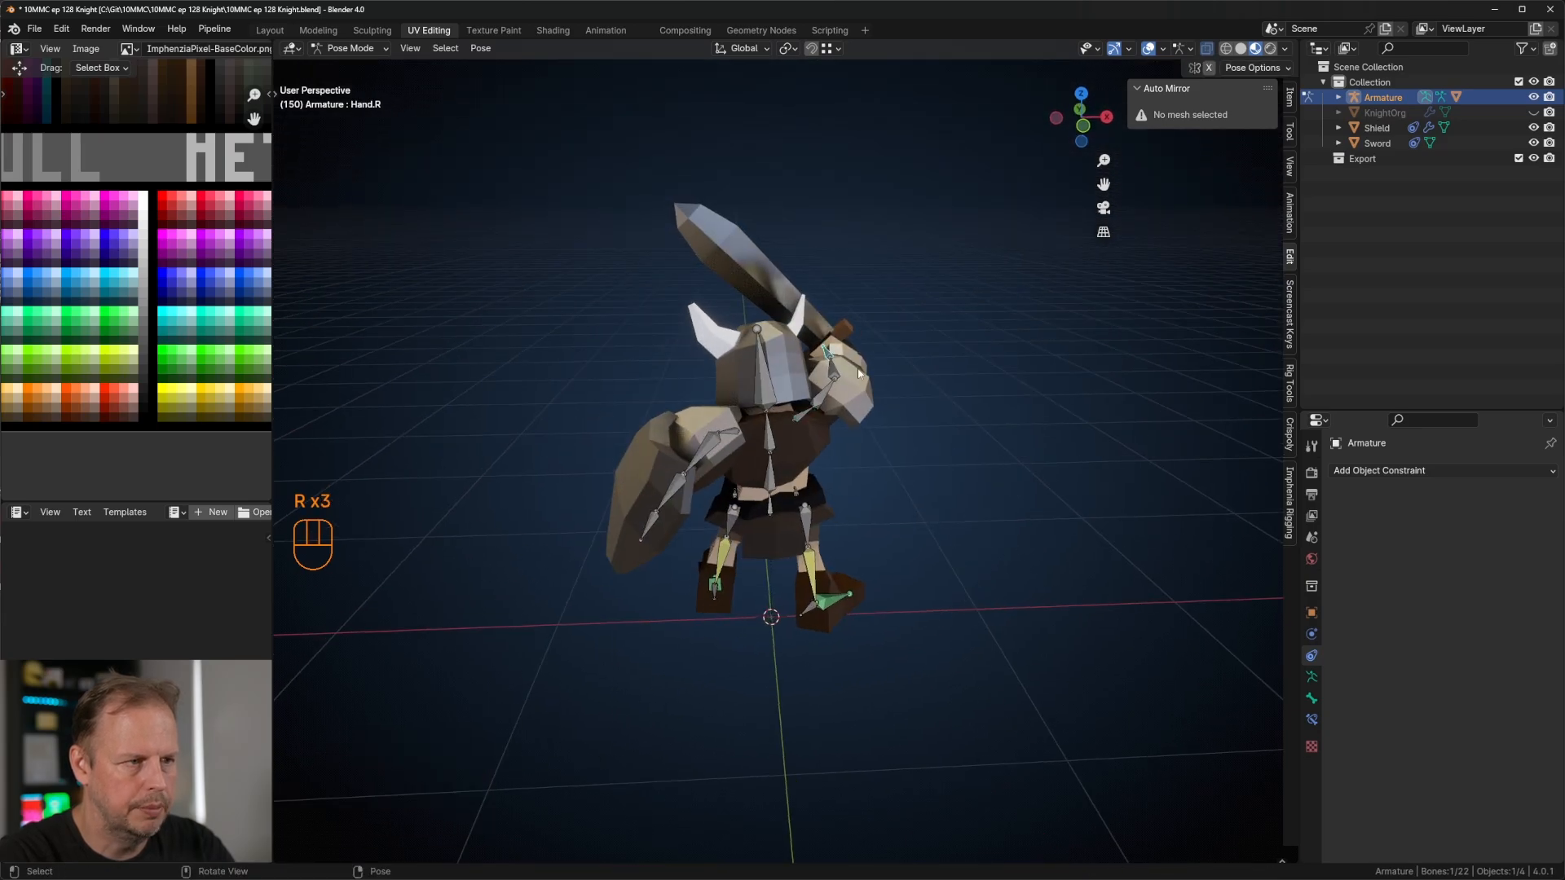
pyautogui.press('r')
pyautogui.click(833, 416)
pyautogui.click(824, 396)
pyautogui.press('r')
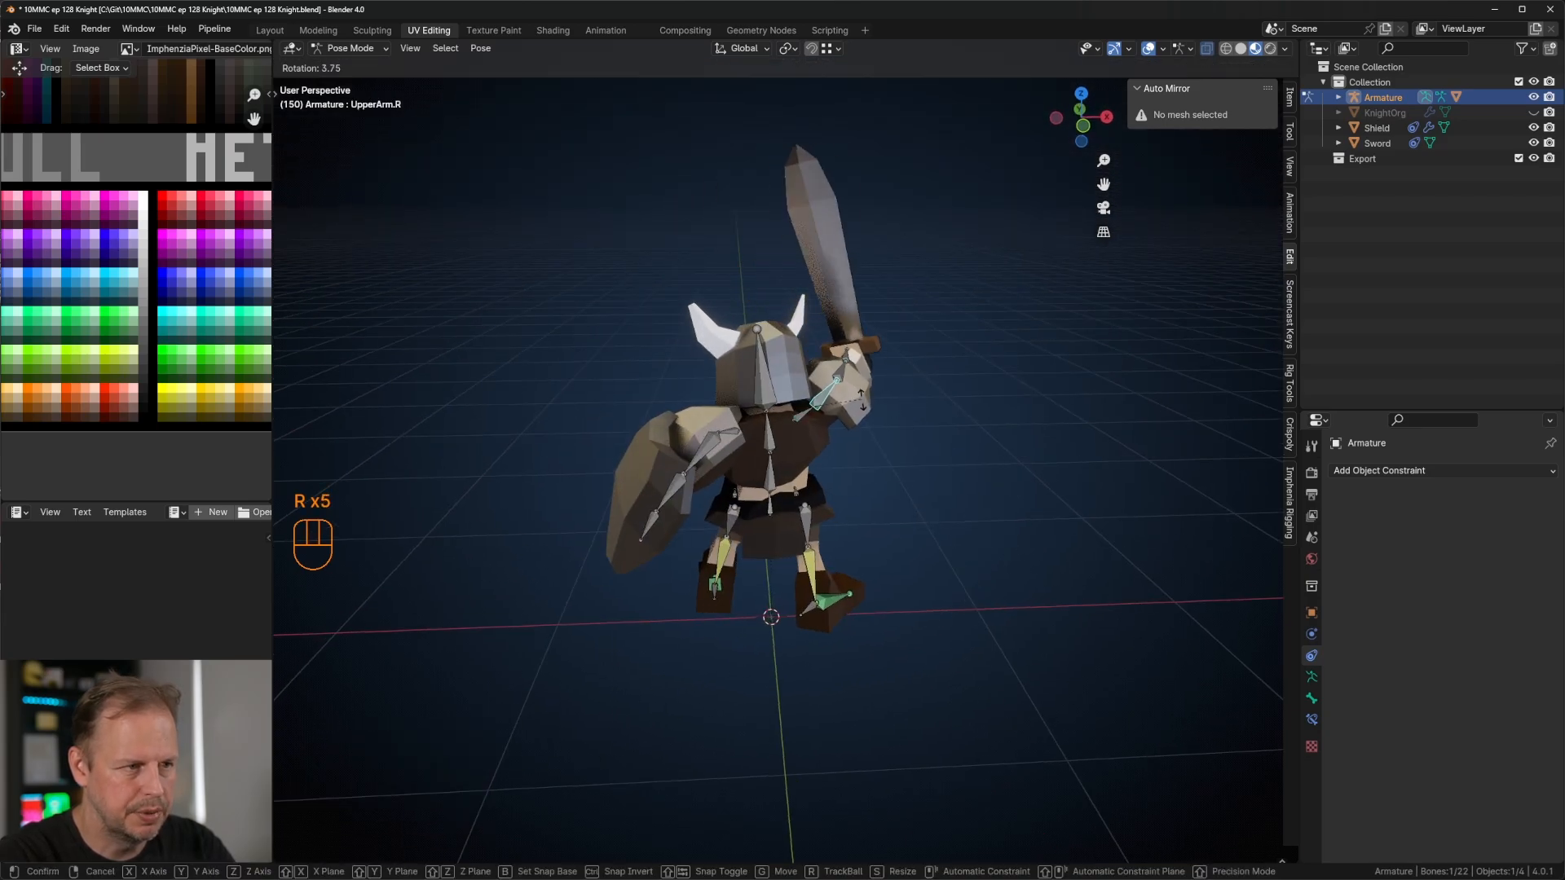
pyautogui.click(835, 394)
# Step: Rotate the Head bone around the global Z axis to turn the knight's gaze
pyautogui.click(765, 371)
pyautogui.moveTo(770, 373); pyautogui.dragTo(950, 486, button='middle')
pyautogui.press('r')
pyautogui.press('z')
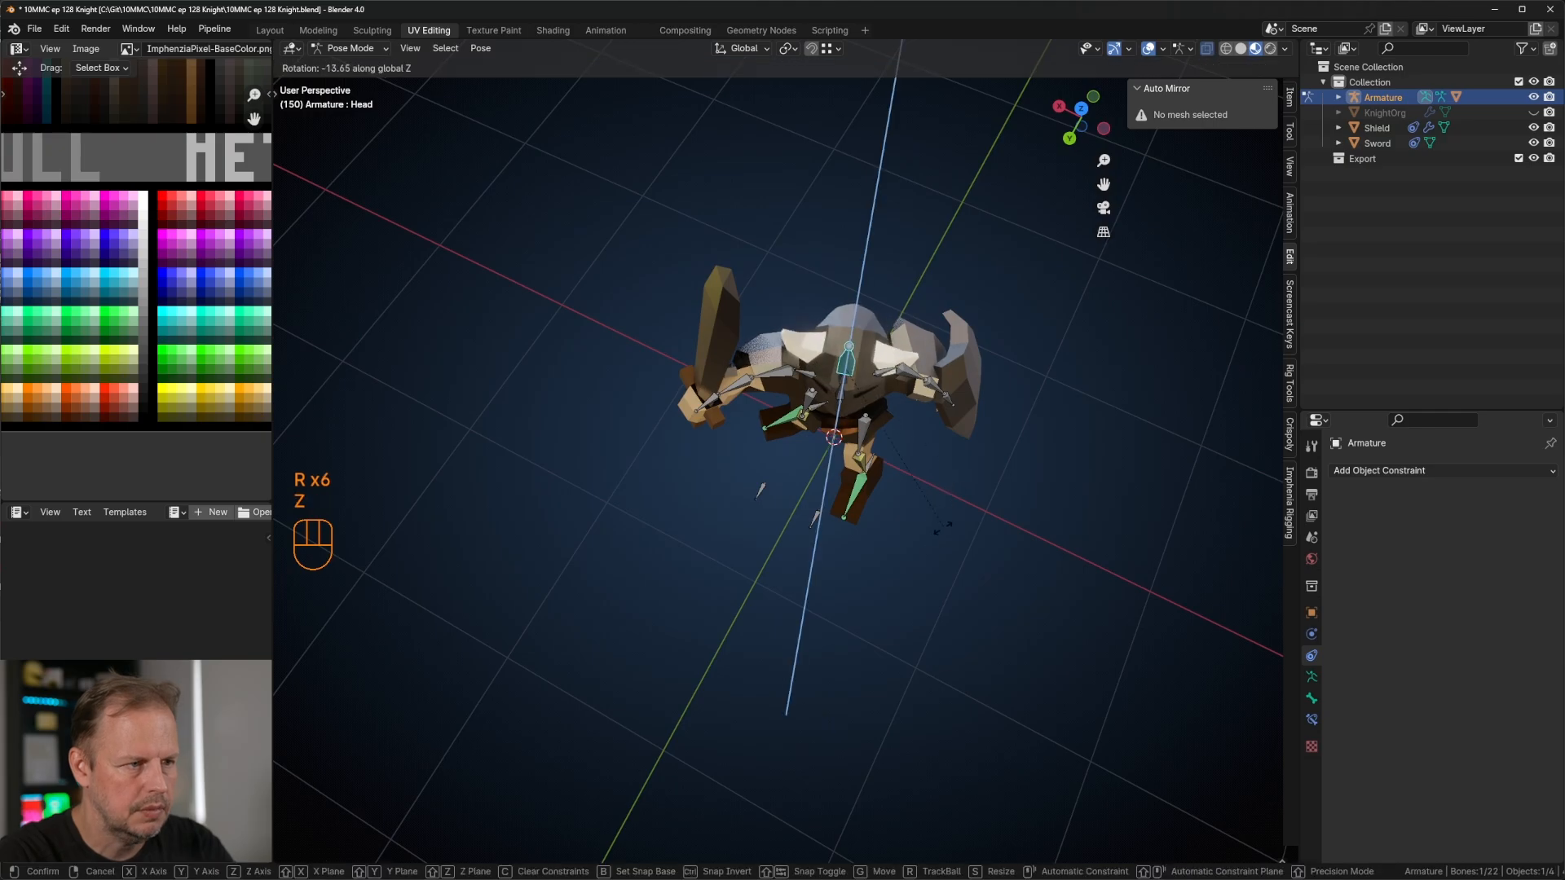
pyautogui.click(957, 383)
# Step: Rotate Shoulder.L by about 60° seen from above and refine it to bring the shield arm forward
pyautogui.moveTo(957, 383); pyautogui.dragTo(916, 538, button='middle')
pyautogui.click(879, 413)
pyautogui.press('r')
pyautogui.click(897, 478)
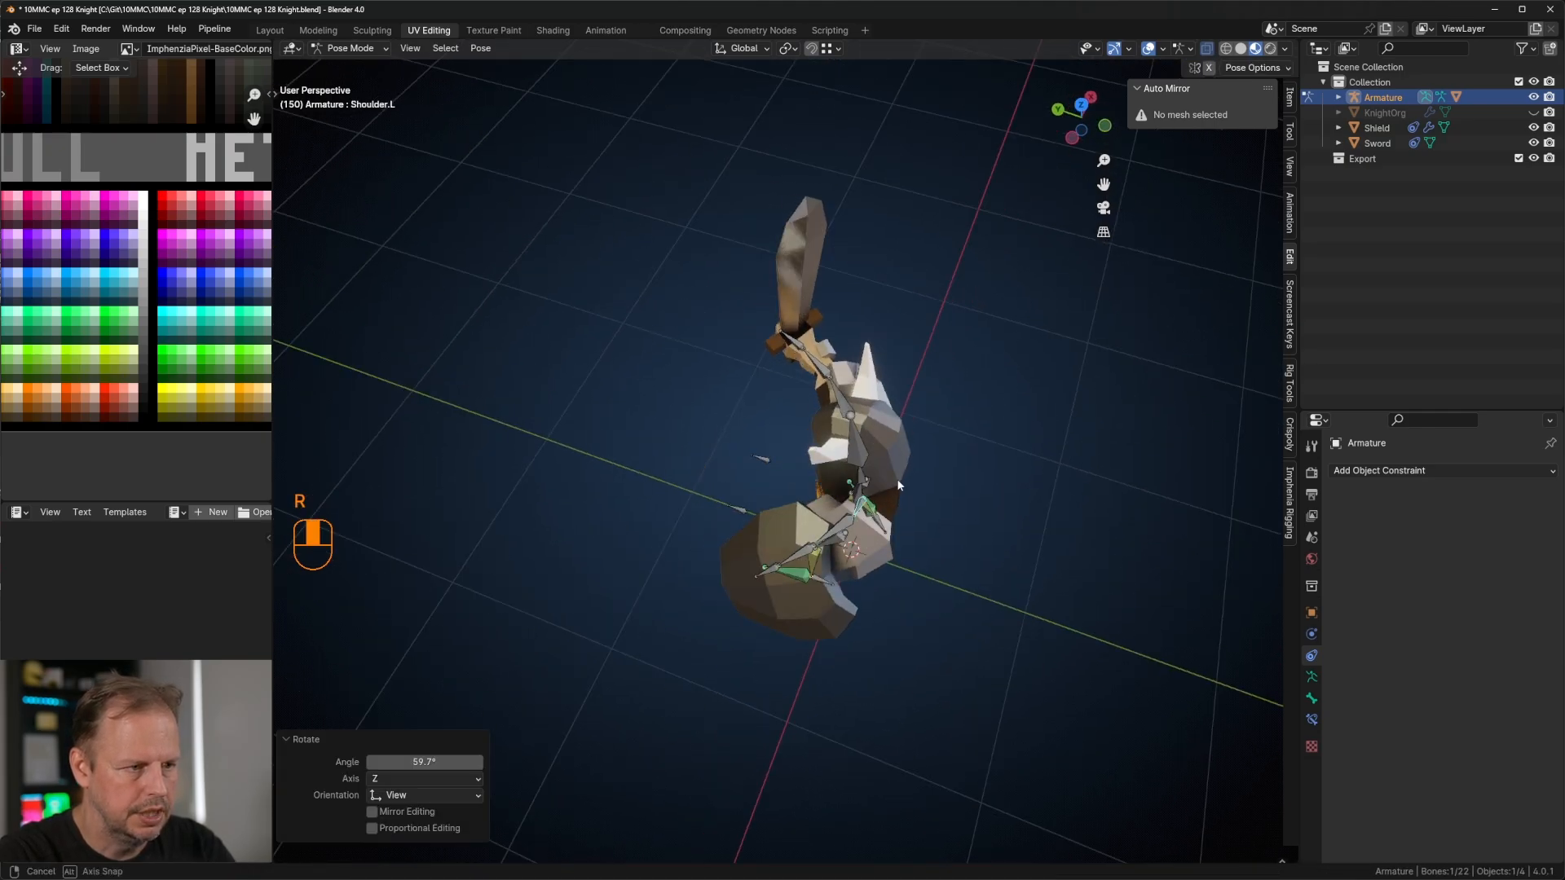
pyautogui.moveTo(897, 478); pyautogui.dragTo(981, 373, button='middle')
pyautogui.press('r')
pyautogui.click(849, 449)
# Step: Rotate UpperArm.L from several view angles to position the shield arm beside the body
pyautogui.click(828, 419)
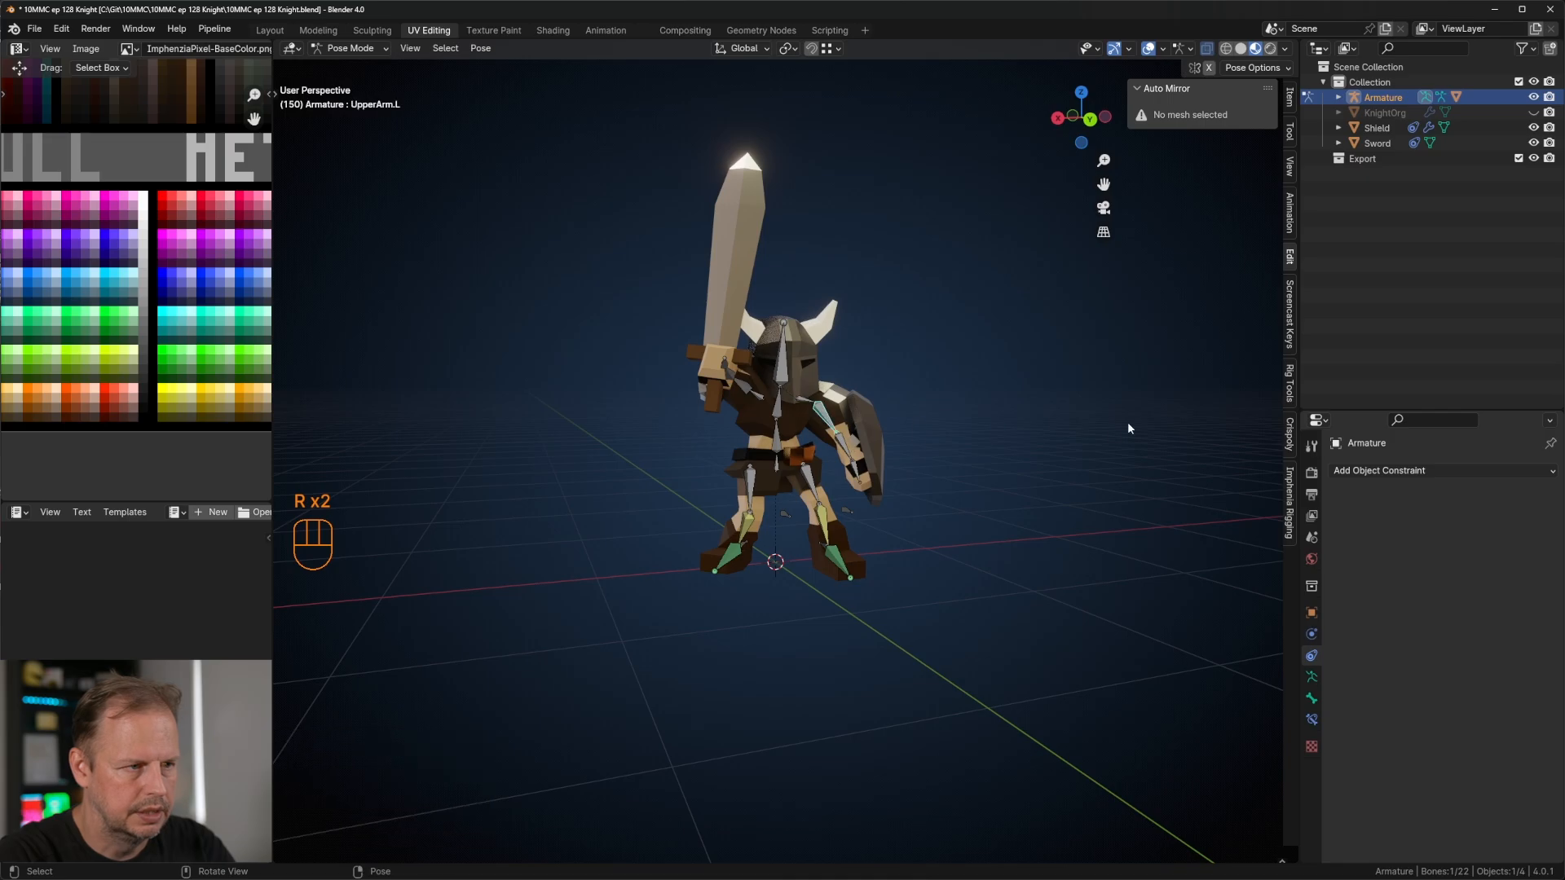
pyautogui.moveTo(1127, 423); pyautogui.dragTo(1060, 414, button='middle')
pyautogui.press('r')
pyautogui.click(1032, 466)
pyautogui.moveTo(1032, 465); pyautogui.dragTo(957, 437, button='middle')
pyautogui.press('r')
pyautogui.click(788, 500)
# Step: Rotate LowerArm.L and Hand.L to hold the shield in front of the body
pyautogui.click(784, 502)
pyautogui.press('r')
pyautogui.click(819, 493)
pyautogui.moveTo(945, 442); pyautogui.dragTo(934, 449)
pyautogui.moveTo(934, 453); pyautogui.dragTo(811, 450, button='middle')
pyautogui.click(809, 450)
pyautogui.press('r')
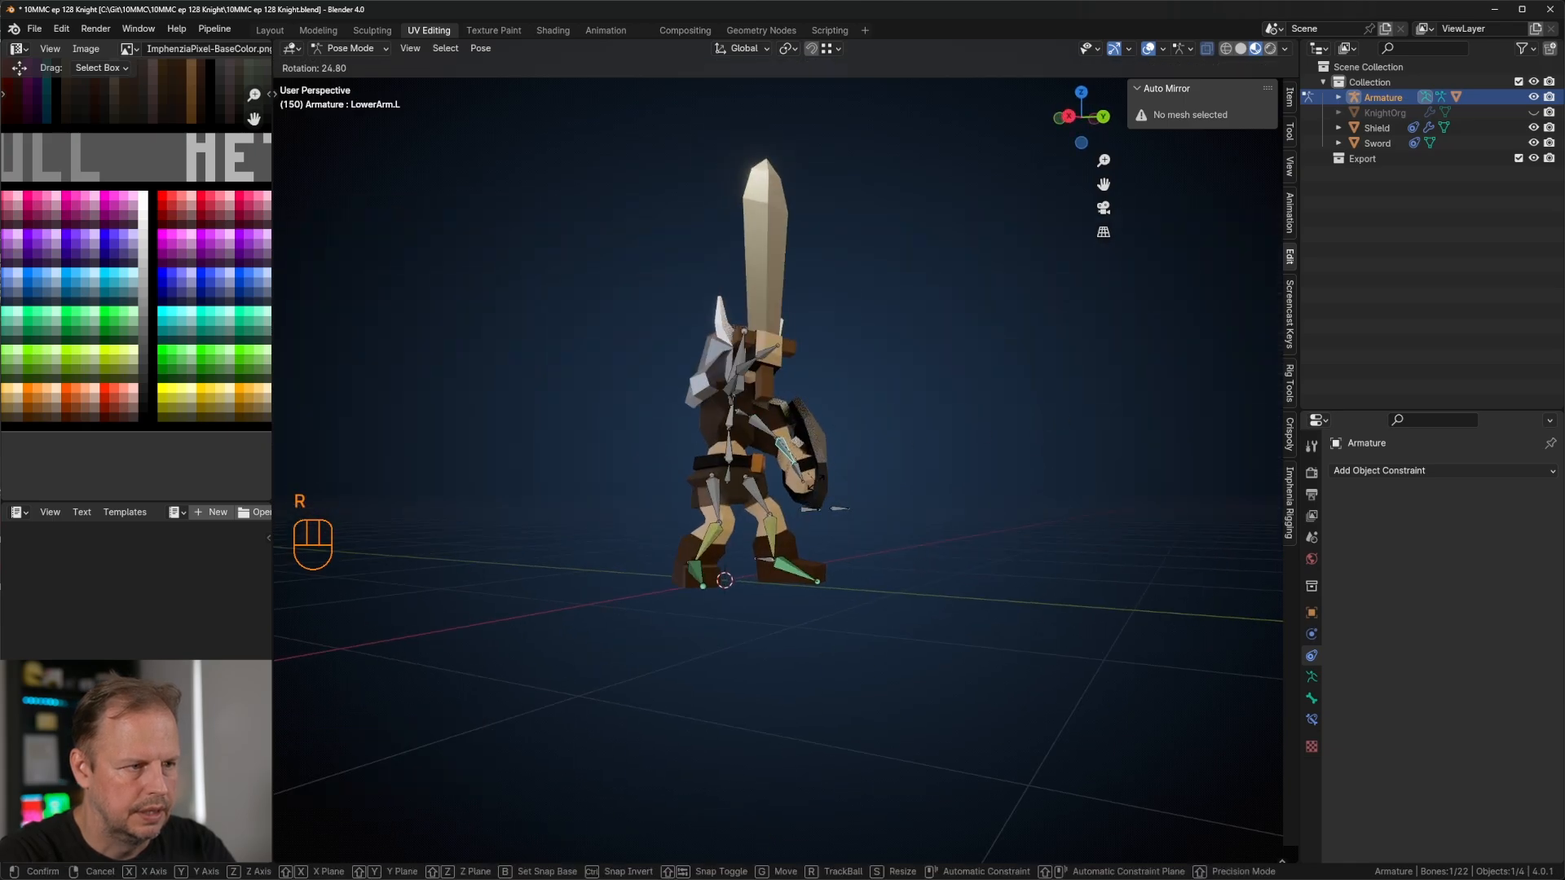
pyautogui.click(814, 479)
pyautogui.click(807, 475)
pyautogui.press('r')
pyautogui.click(809, 484)
# Step: Rotate the Shield object in Object Mode to adjust how it sits on the left forearm
pyautogui.moveTo(820, 488); pyautogui.dragTo(912, 428, button='middle')
pyautogui.hotkey('ctrl', 'Tab')
pyautogui.click(926, 440)
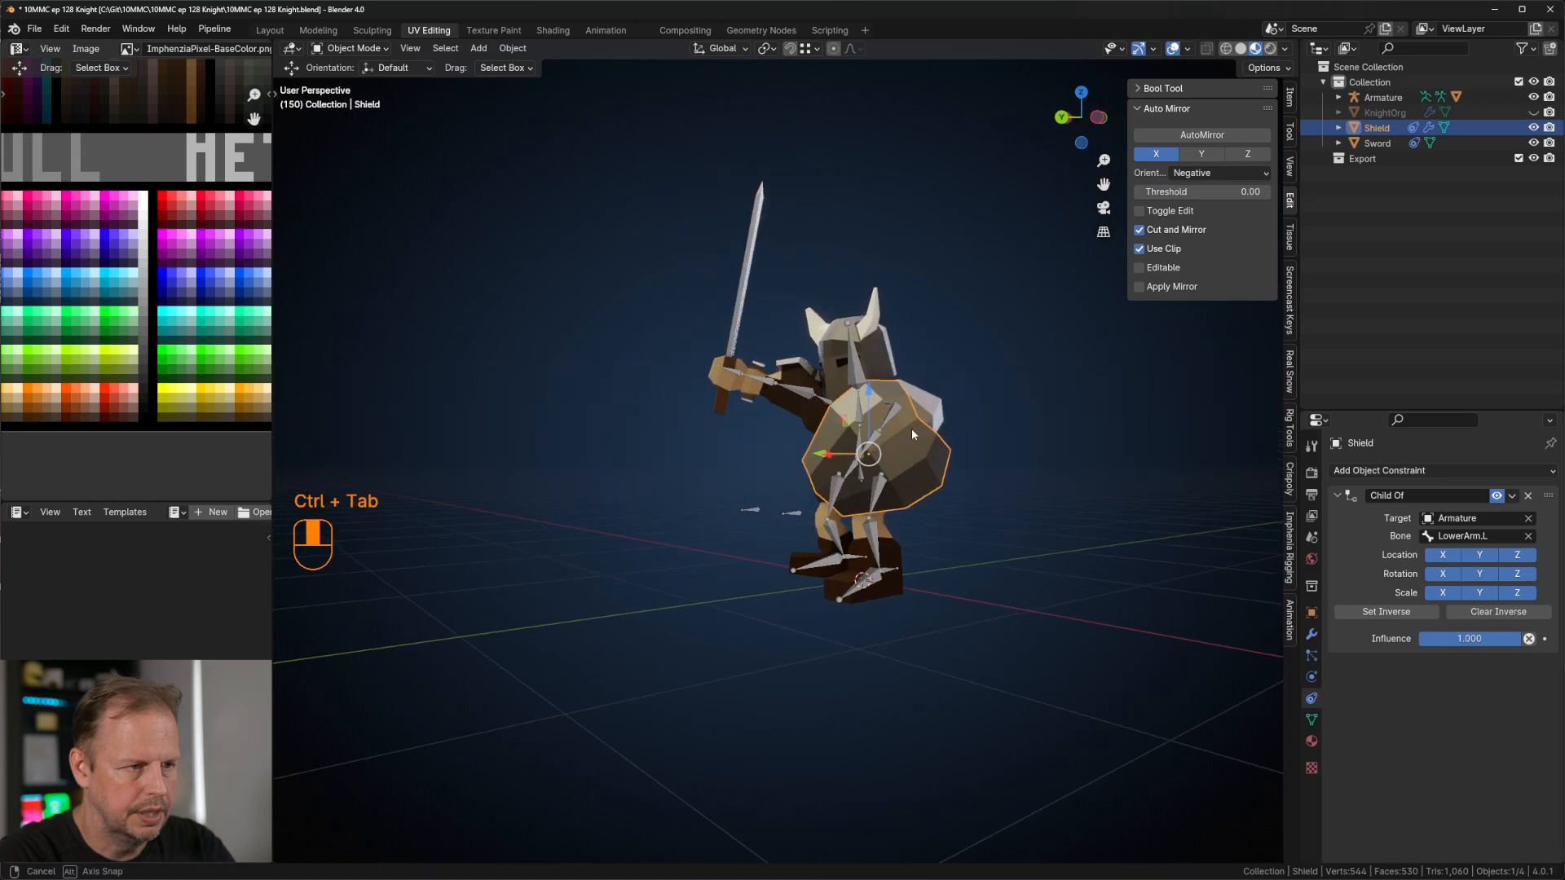
pyautogui.press('r')
pyautogui.click(936, 355)
# Step: Return from the Shield to the Armature and select all of its bones in Pose Mode
pyautogui.press('Tab')
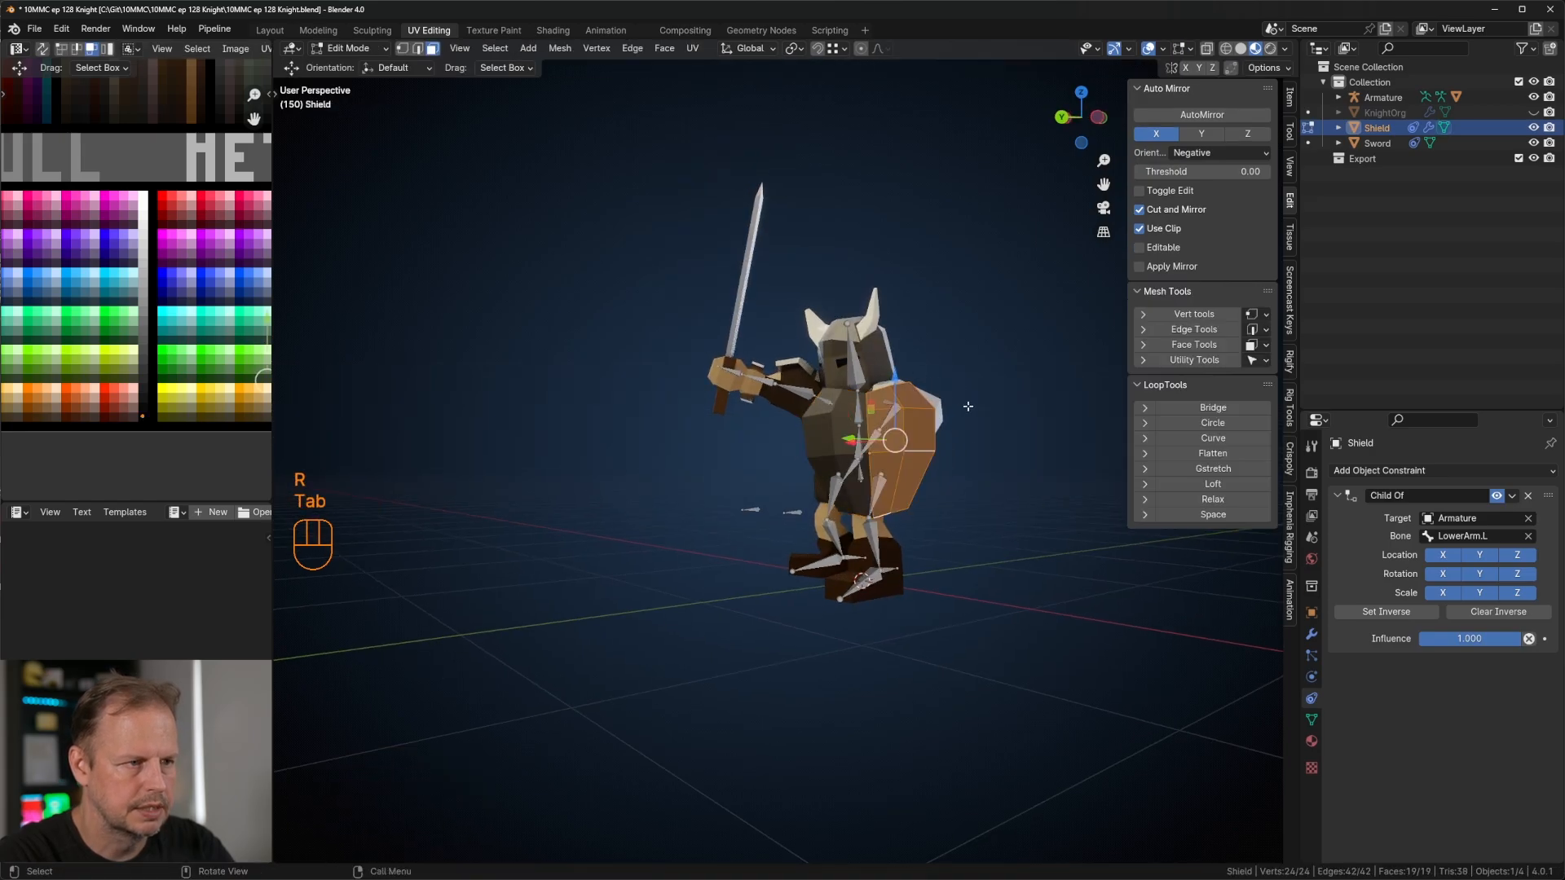
pyautogui.moveTo(936, 355); pyautogui.dragTo(971, 415, button='middle')
pyautogui.click(792, 442)
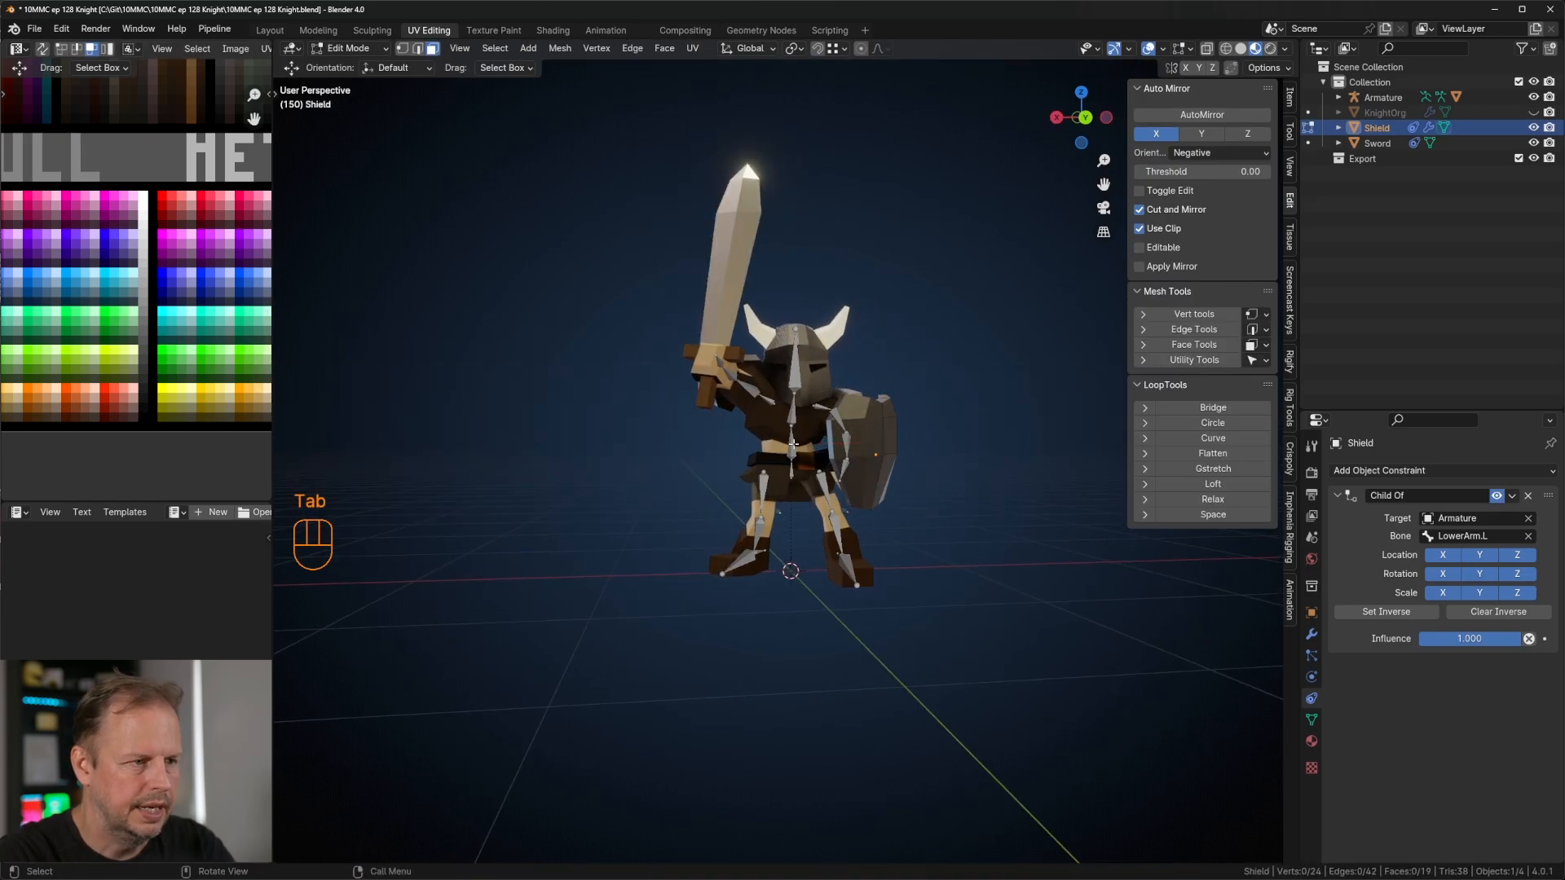
pyautogui.hotkey('ctrl', 'Tab')
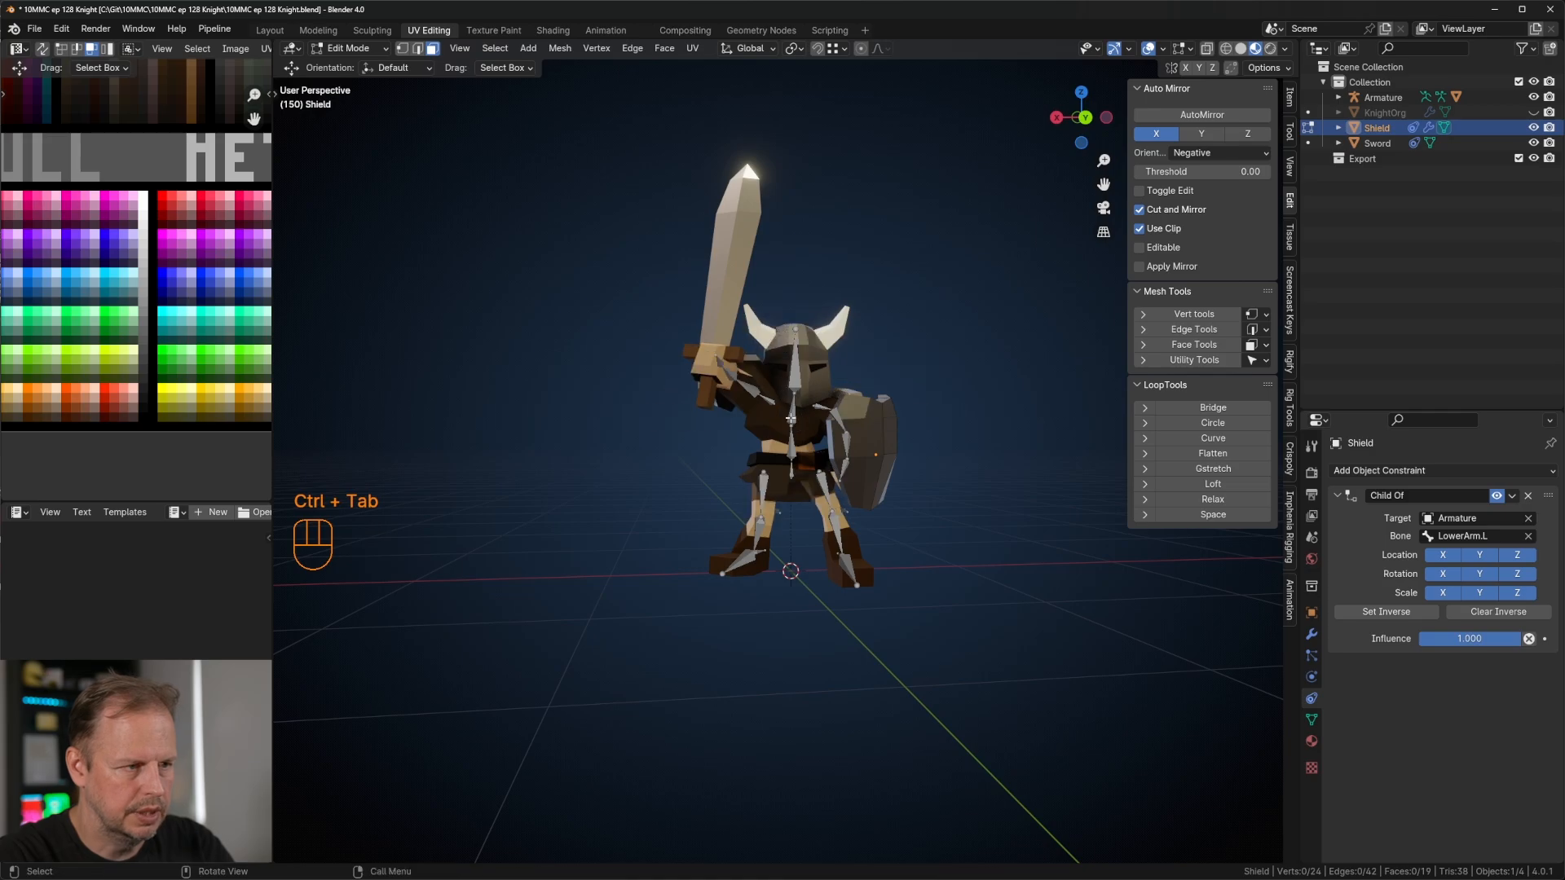
pyautogui.press('Tab')
pyautogui.click(795, 389)
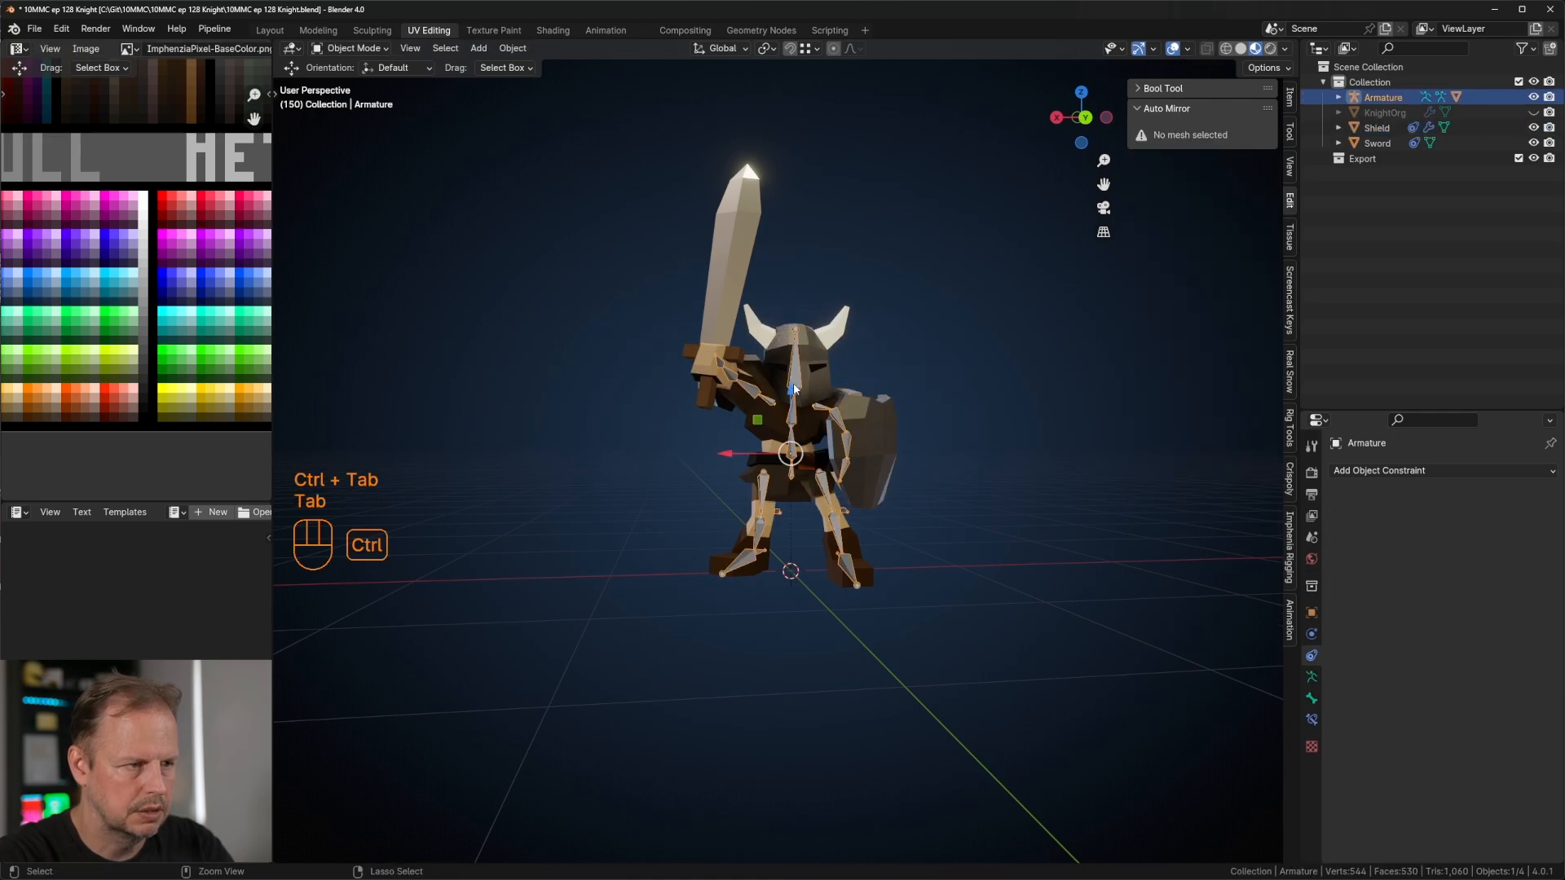
pyautogui.hotkey('ctrl', 'Tab')
pyautogui.press('a')
# Step: Switch to the Animation workspace, enable Fake User on the armature's action, and insert Location & Rotation keyframes for all bones at frame 150
pyautogui.click(596, 32)
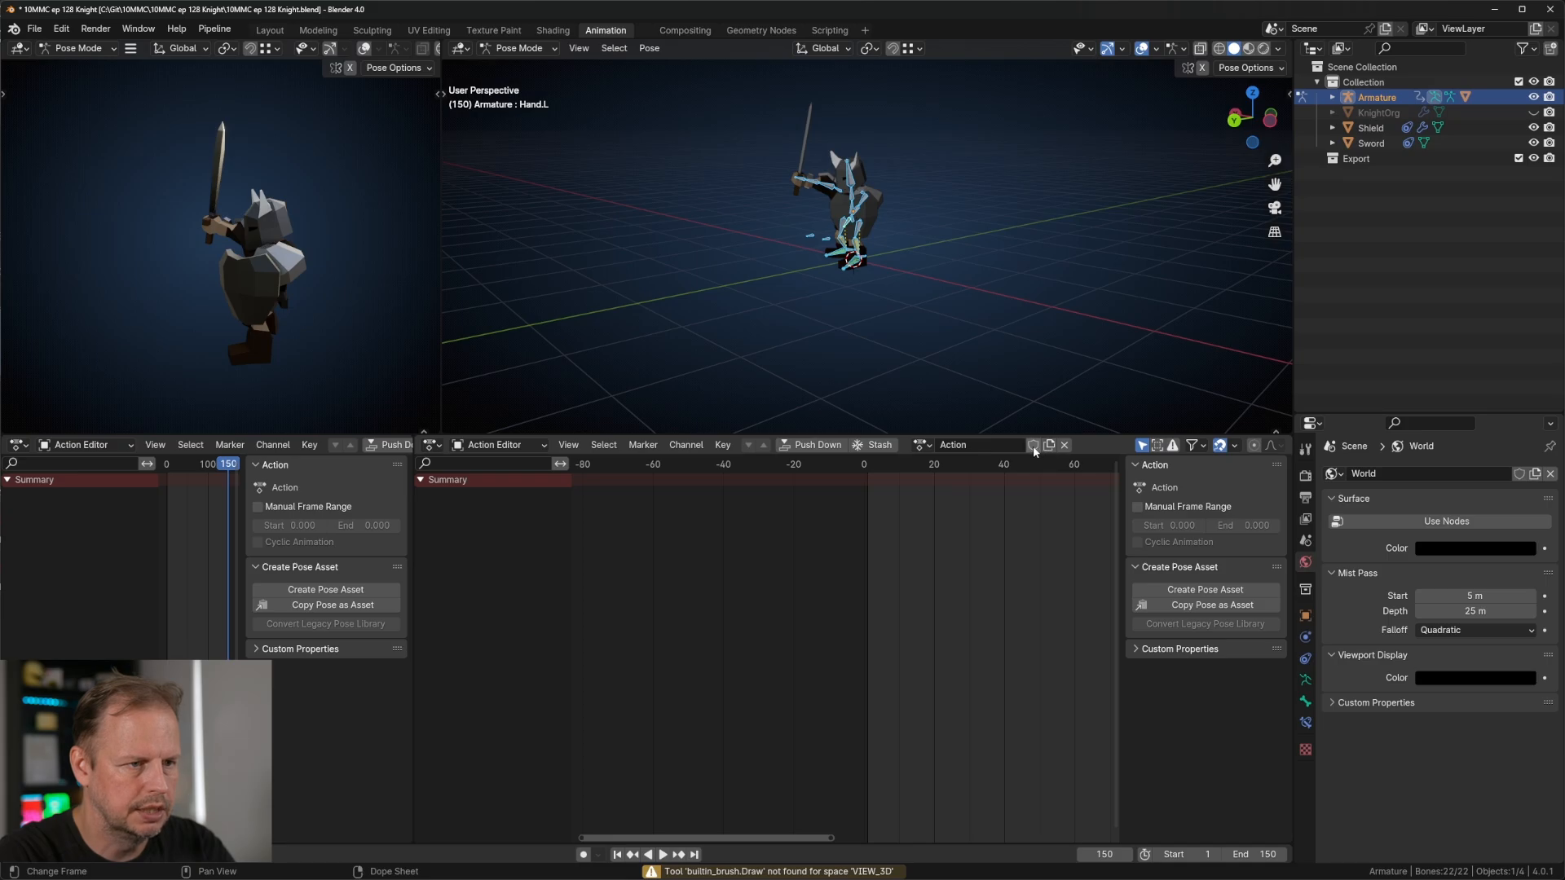
pyautogui.scroll(6, 884, 198)
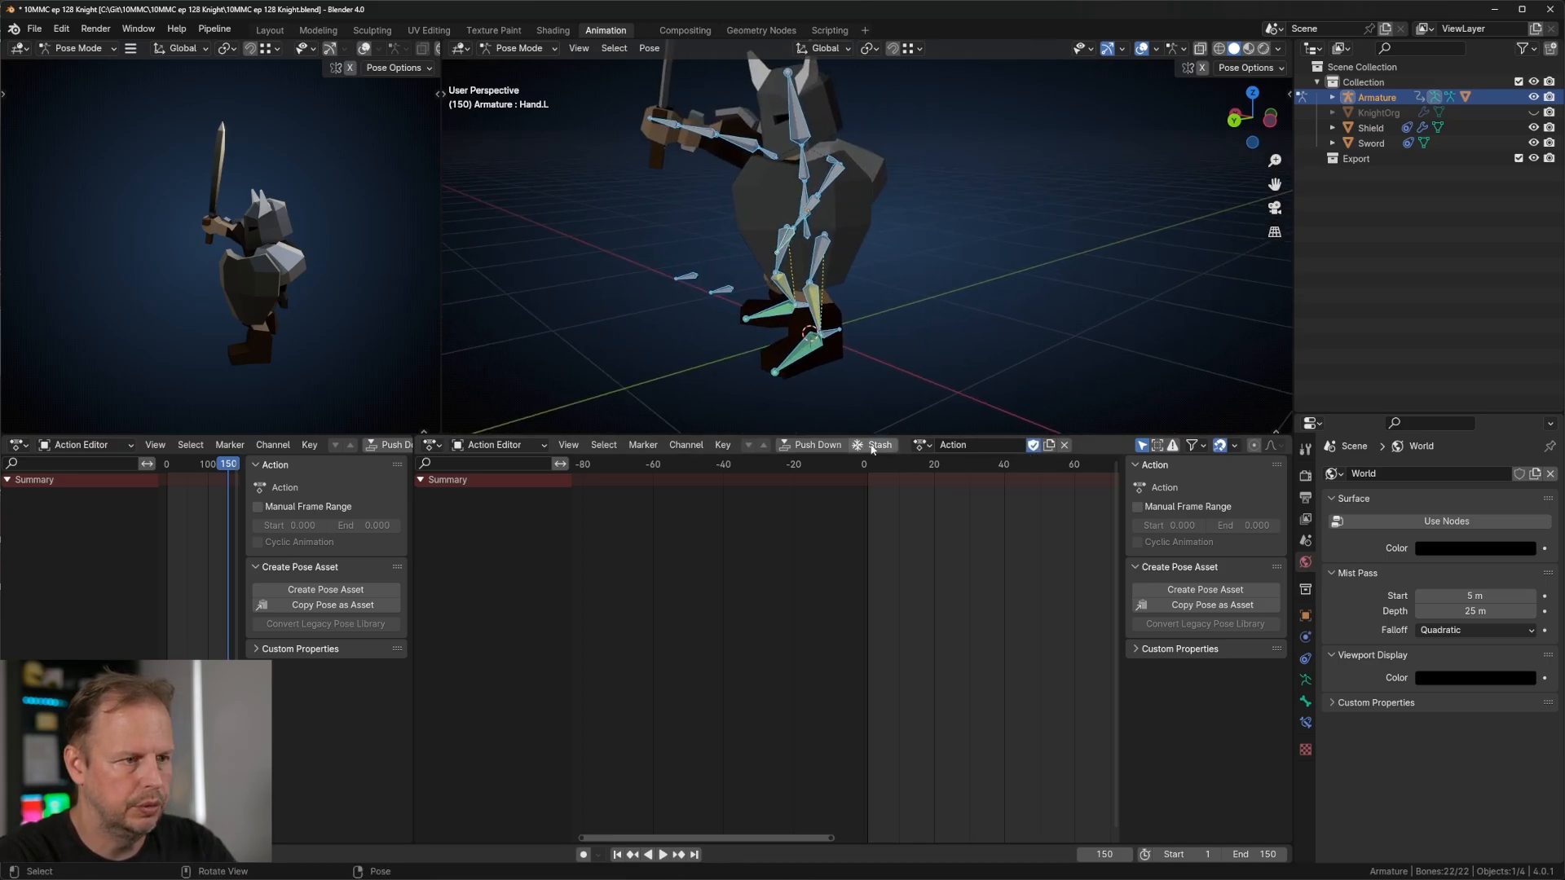
pyautogui.press('i')
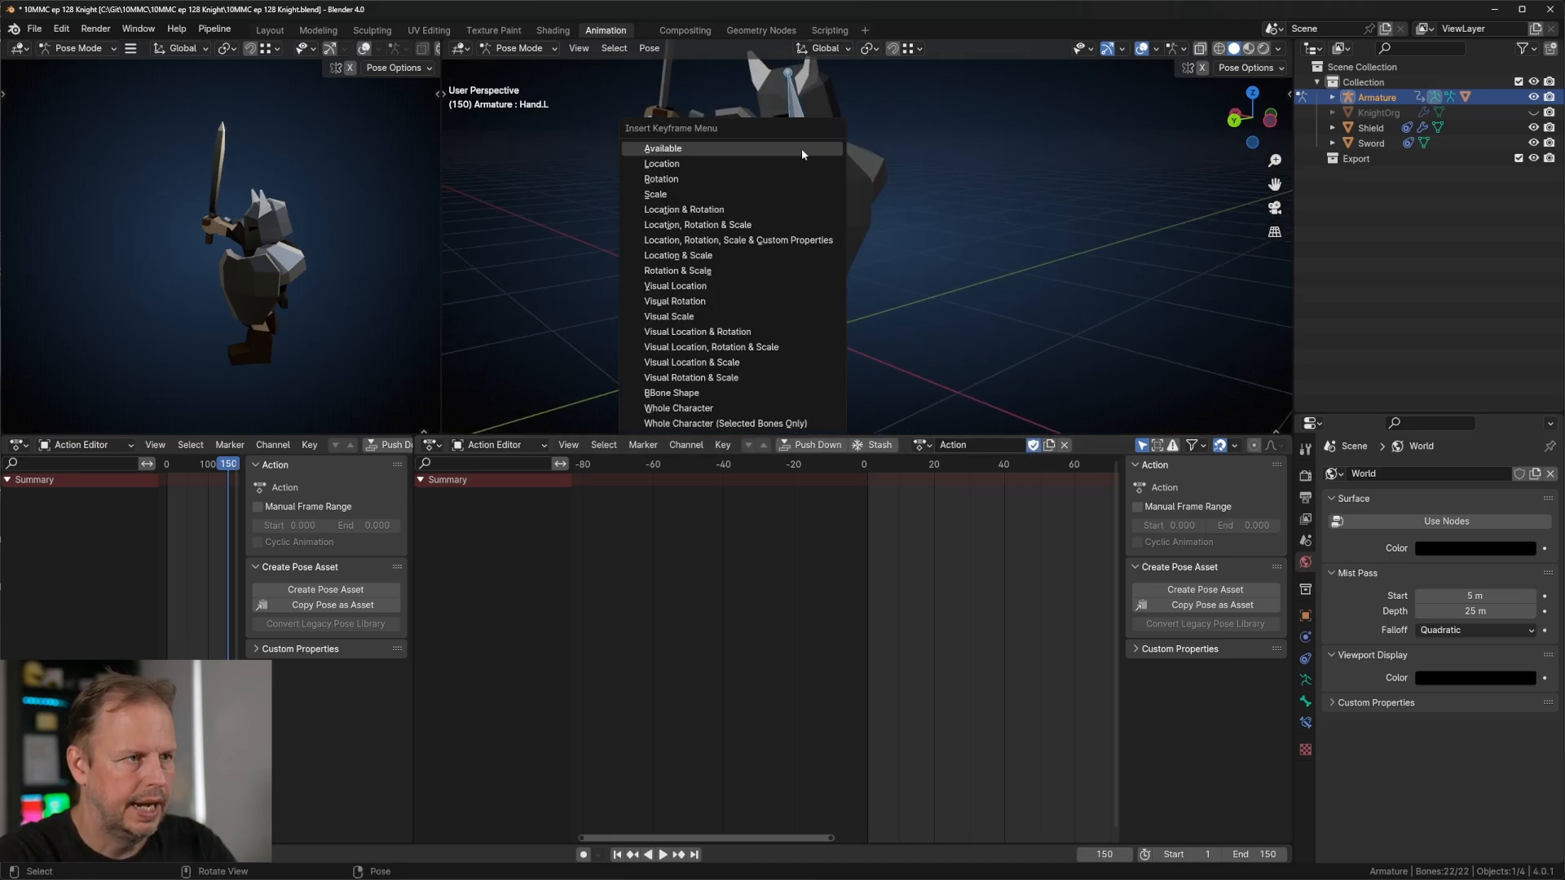
pyautogui.click(732, 209)
pyautogui.scroll(-6, 942, 536)
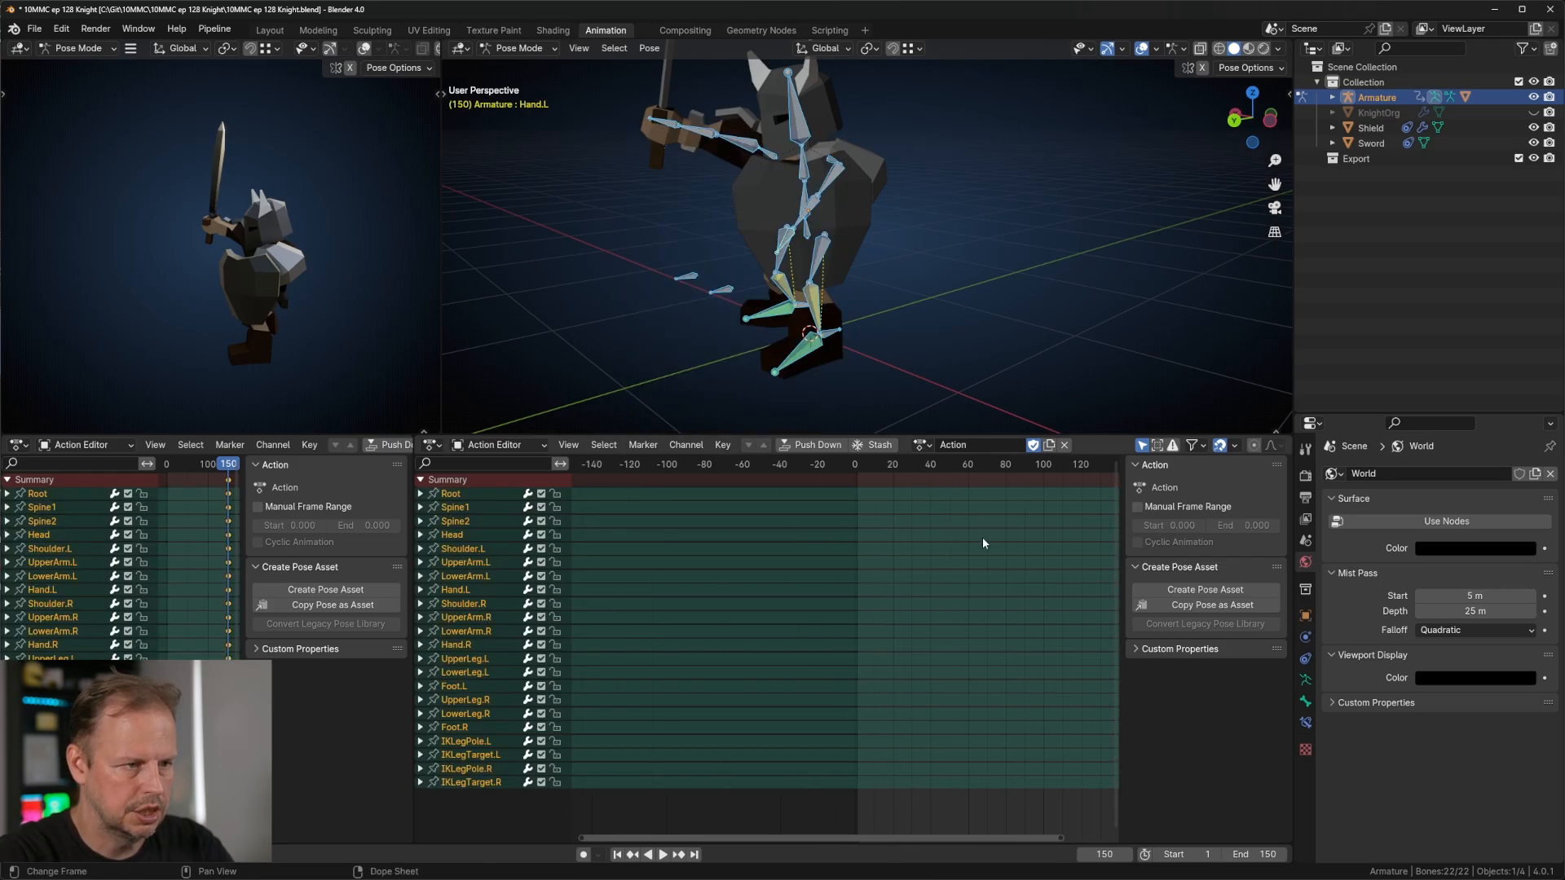
# Step: Move all the armature's keyframes to frame 1 in the action and set the current frame to 1
pyautogui.press('g')
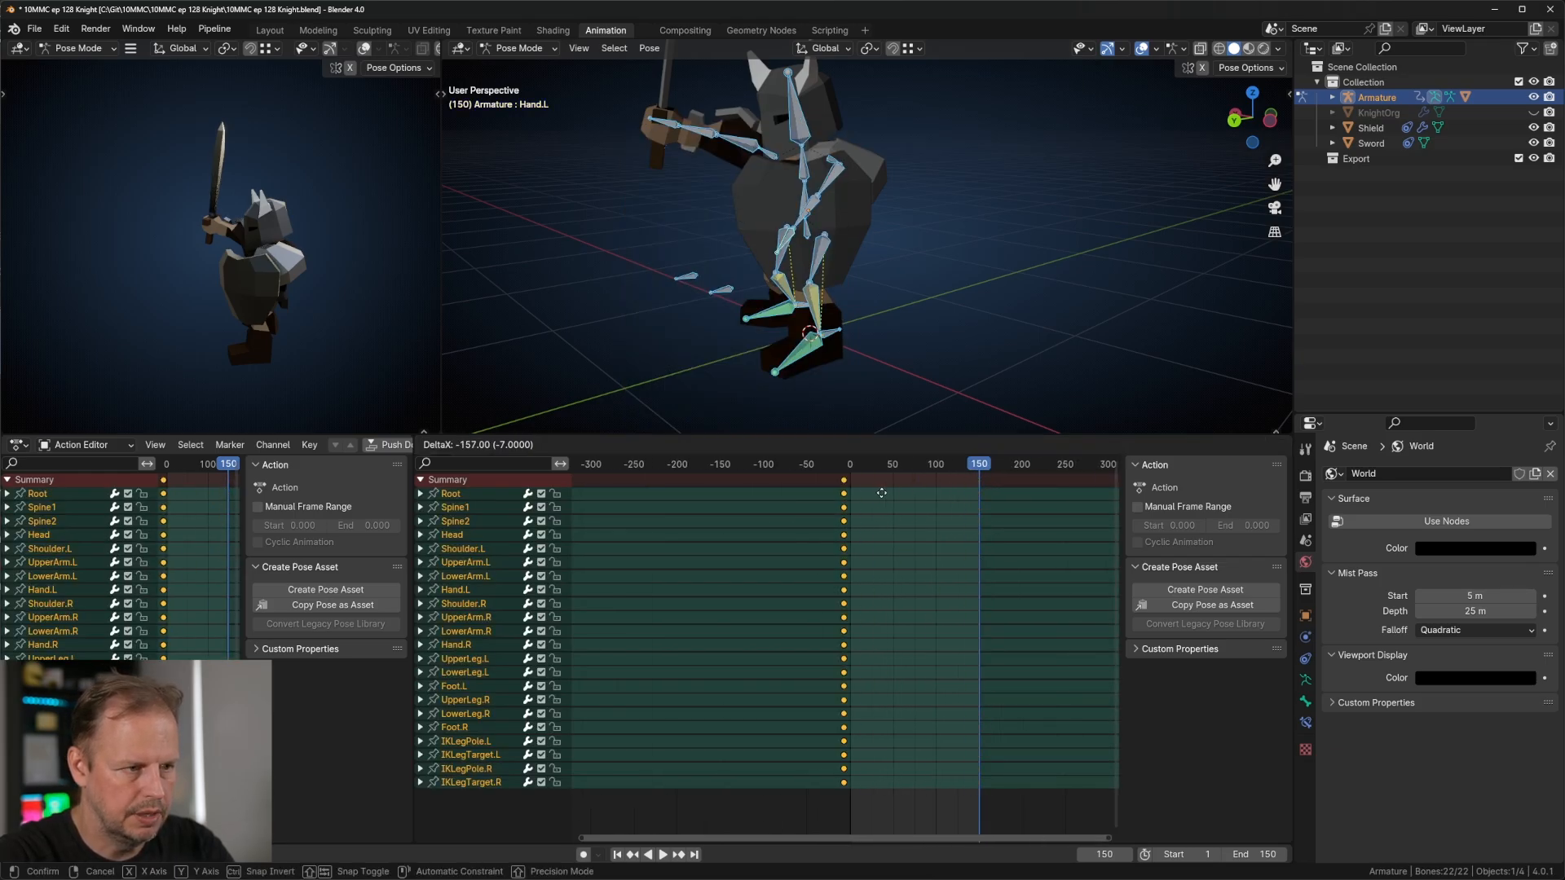
pyautogui.click(889, 494)
pyautogui.click(852, 466)
pyautogui.press('g')
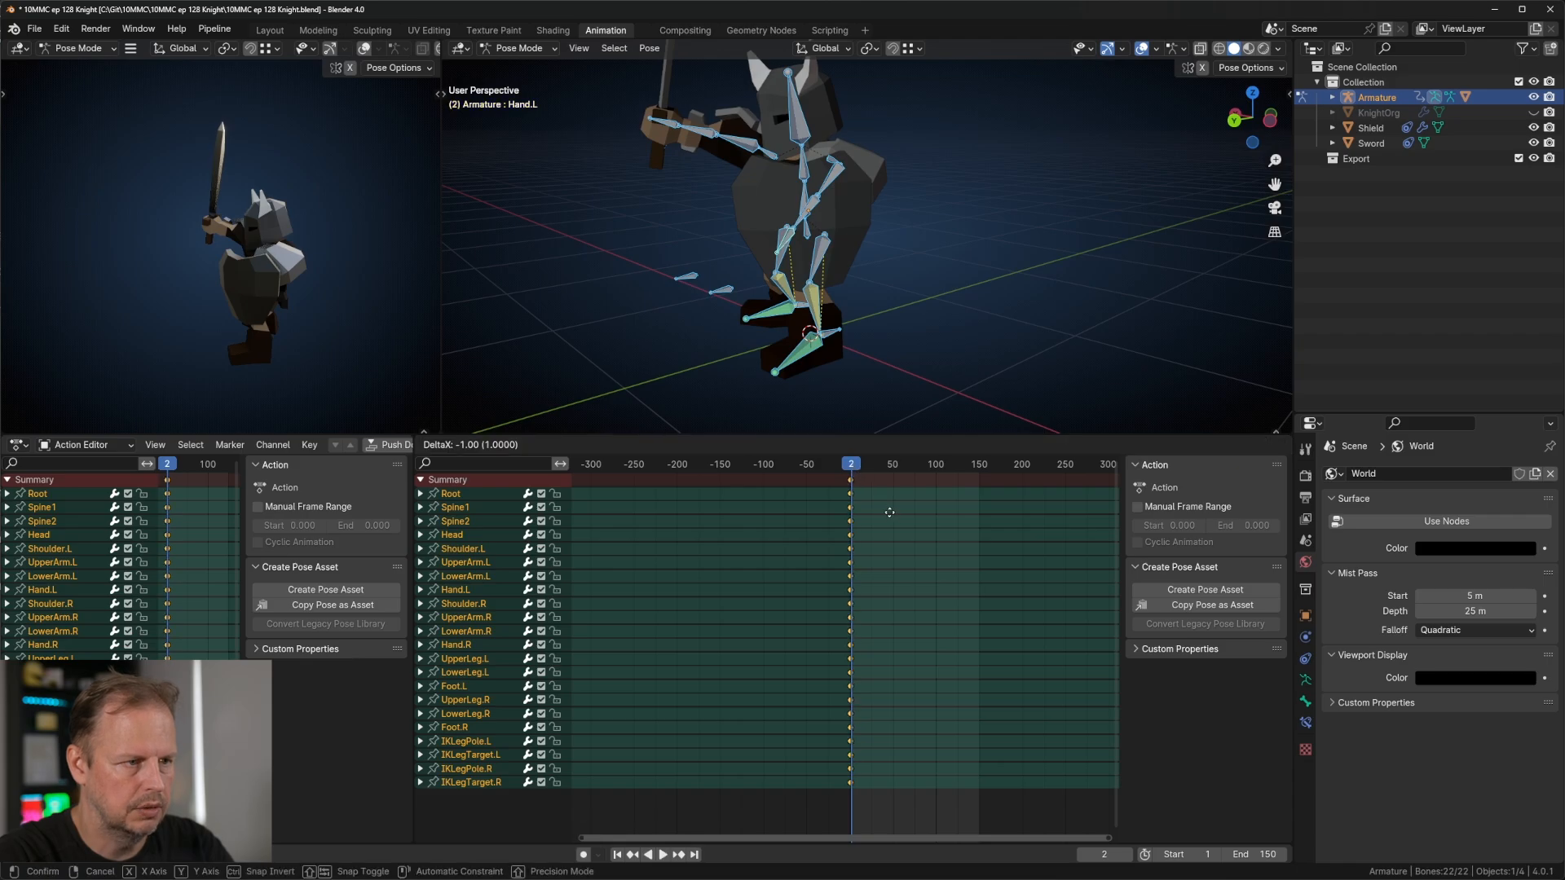
pyautogui.click(889, 510)
pyautogui.click(850, 470)
pyautogui.moveTo(851, 471); pyautogui.dragTo(853, 471)
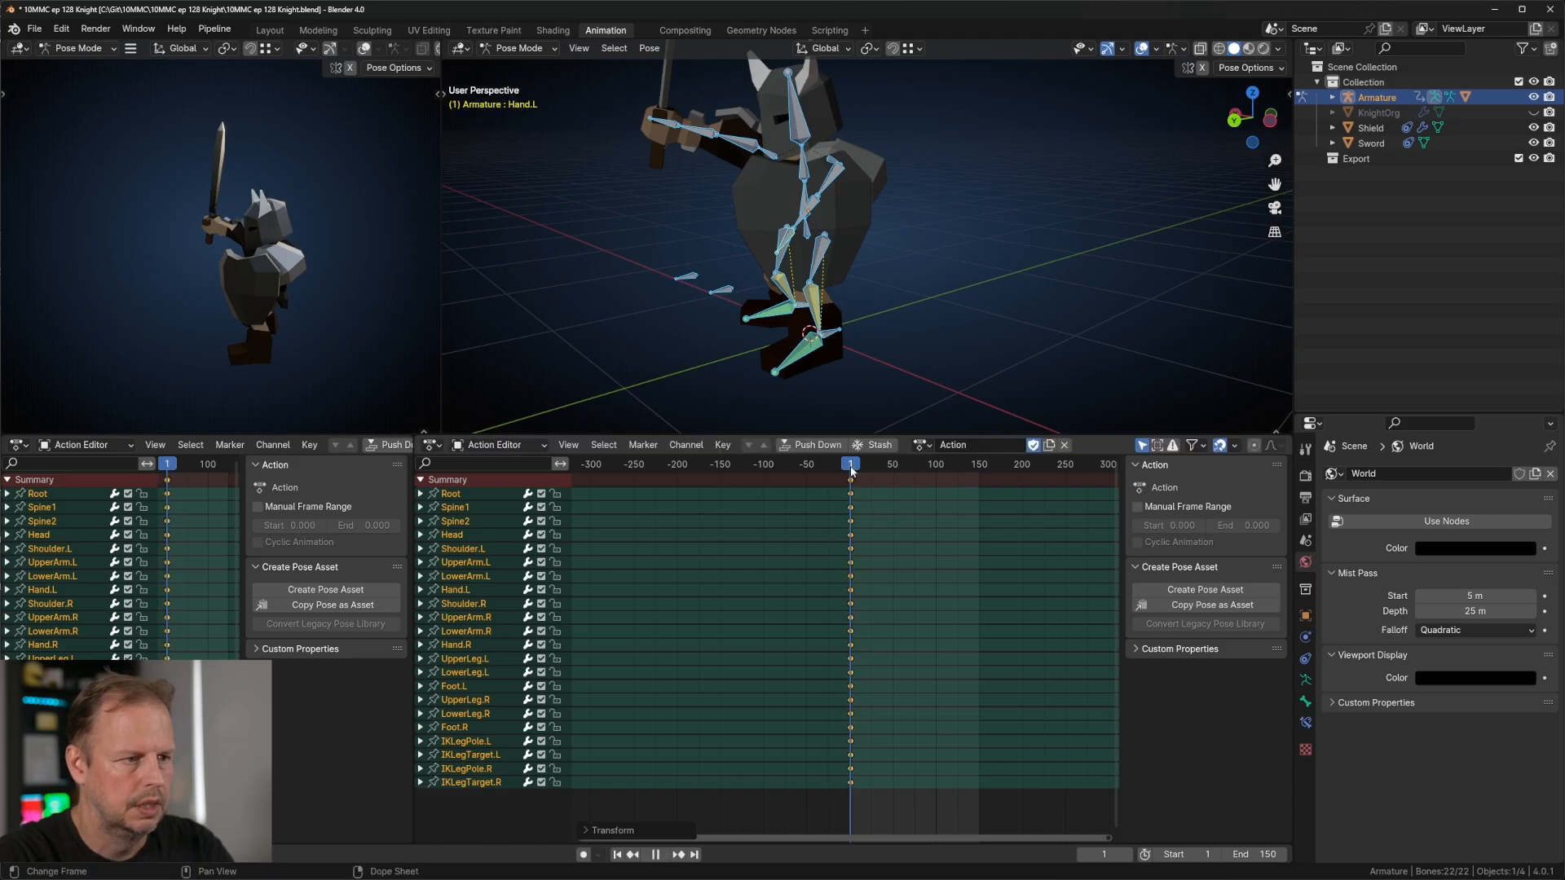
pyautogui.scroll(8, 835, 238)
pyautogui.scroll(6, 898, 580)
pyautogui.scroll(4, 916, 592)
pyautogui.scroll(-10, 941, 241)
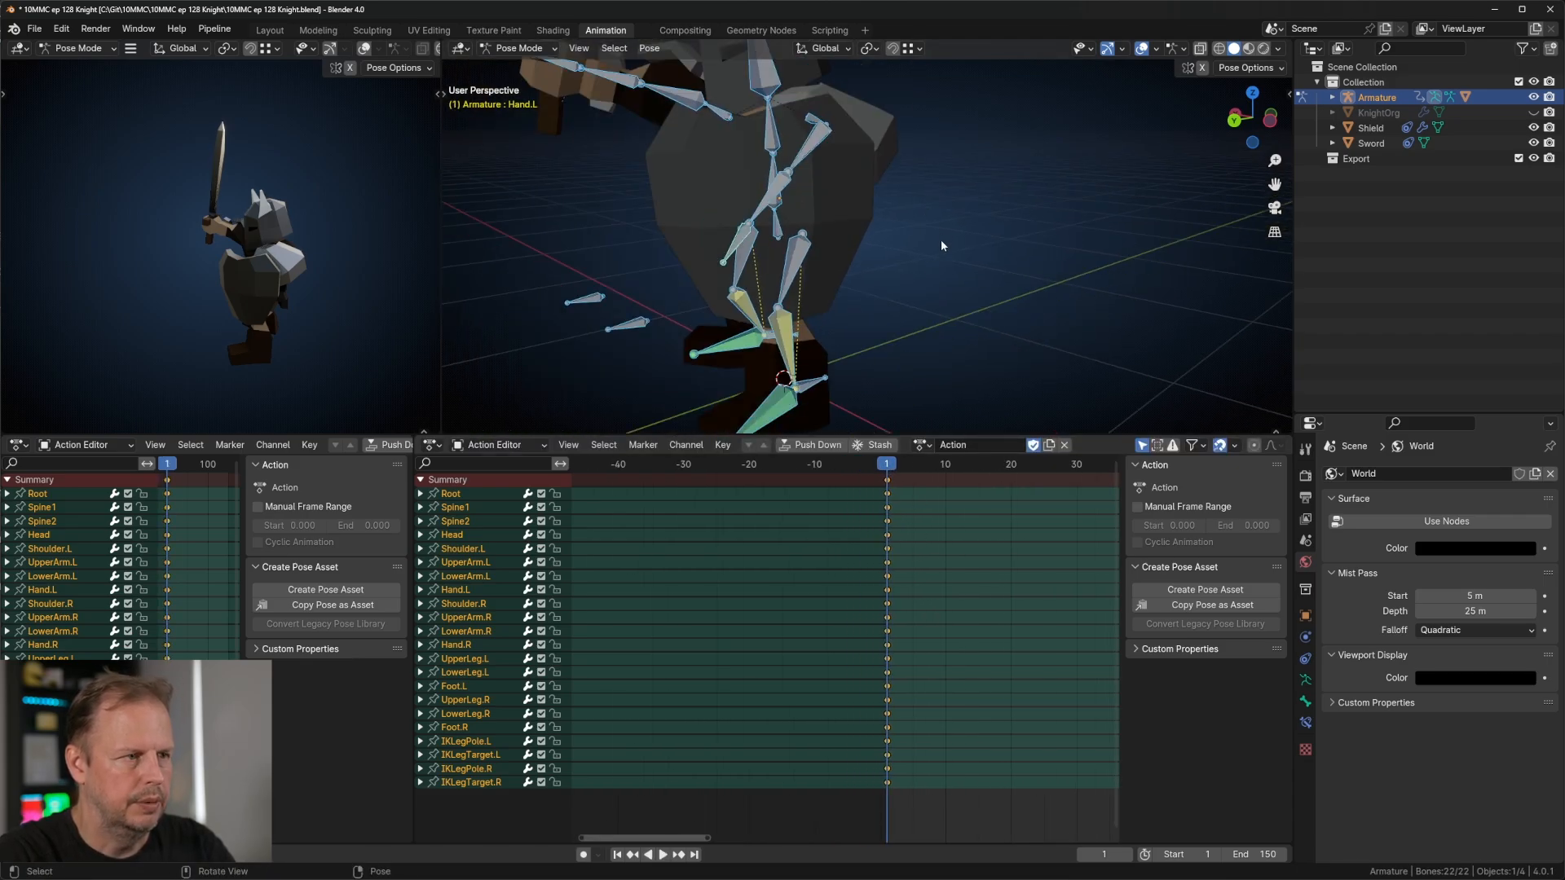
# Step: Switch the Armature to Object Mode, deselect everything, and enlarge the 3D viewport to show the whole knight
pyautogui.moveTo(862, 251); pyautogui.dragTo(943, 256, button='middle')
pyautogui.scroll(6, 942, 256)
pyautogui.hotkey('ctrl', 'Tab')
pyautogui.click(1138, 194)
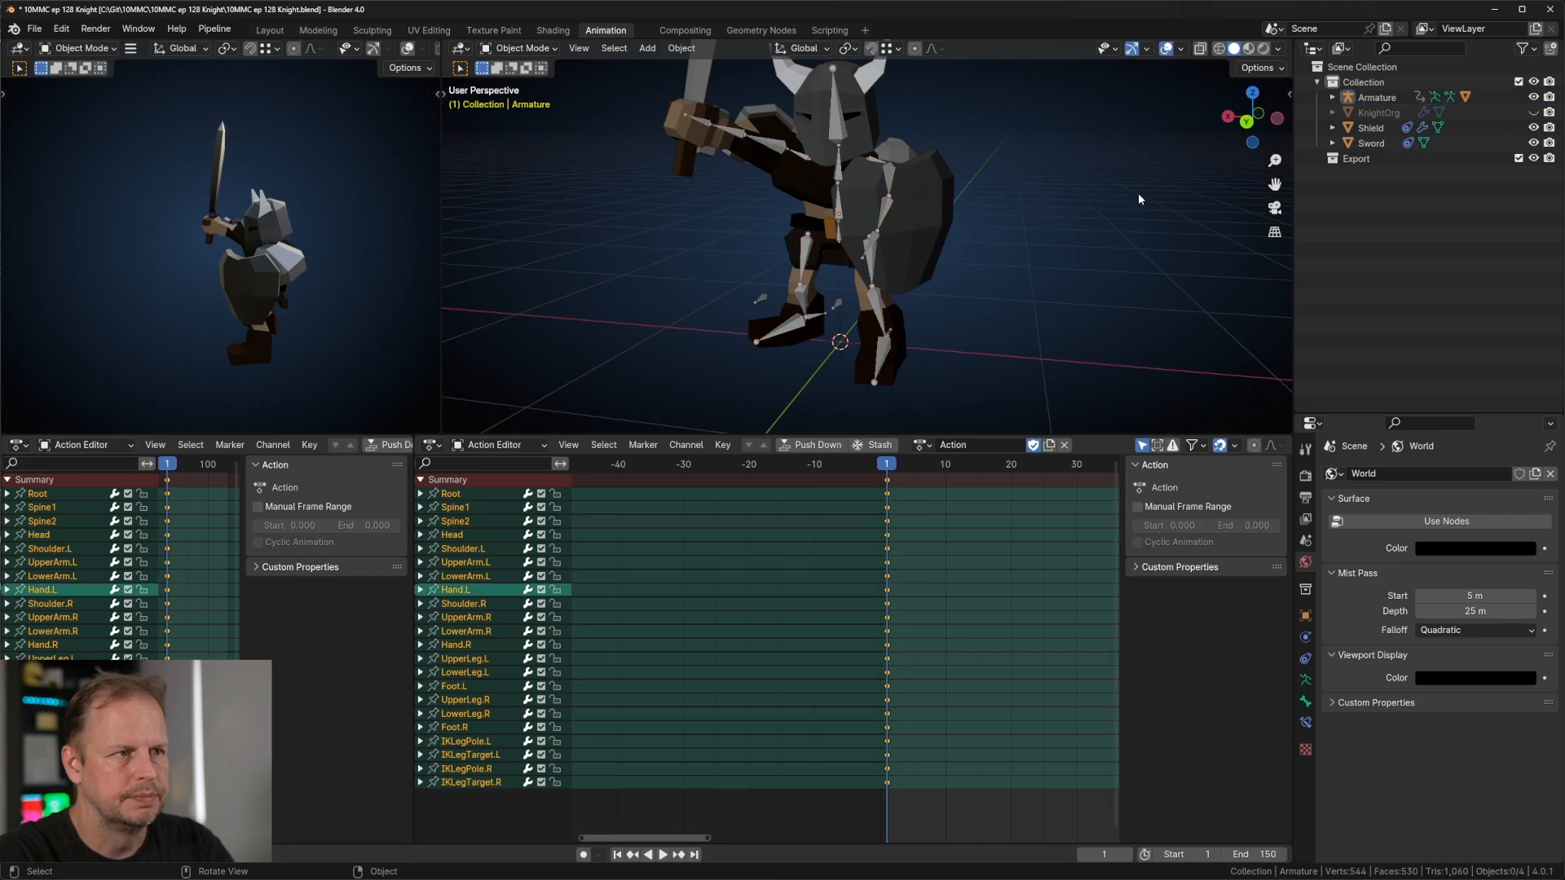
pyautogui.moveTo(1137, 194); pyautogui.dragTo(1006, 174, button='middle')
pyautogui.keyDown('shift'); pyautogui.moveTo(1005, 174); pyautogui.dragTo(1026, 256, button='middle'); pyautogui.keyUp('shift')
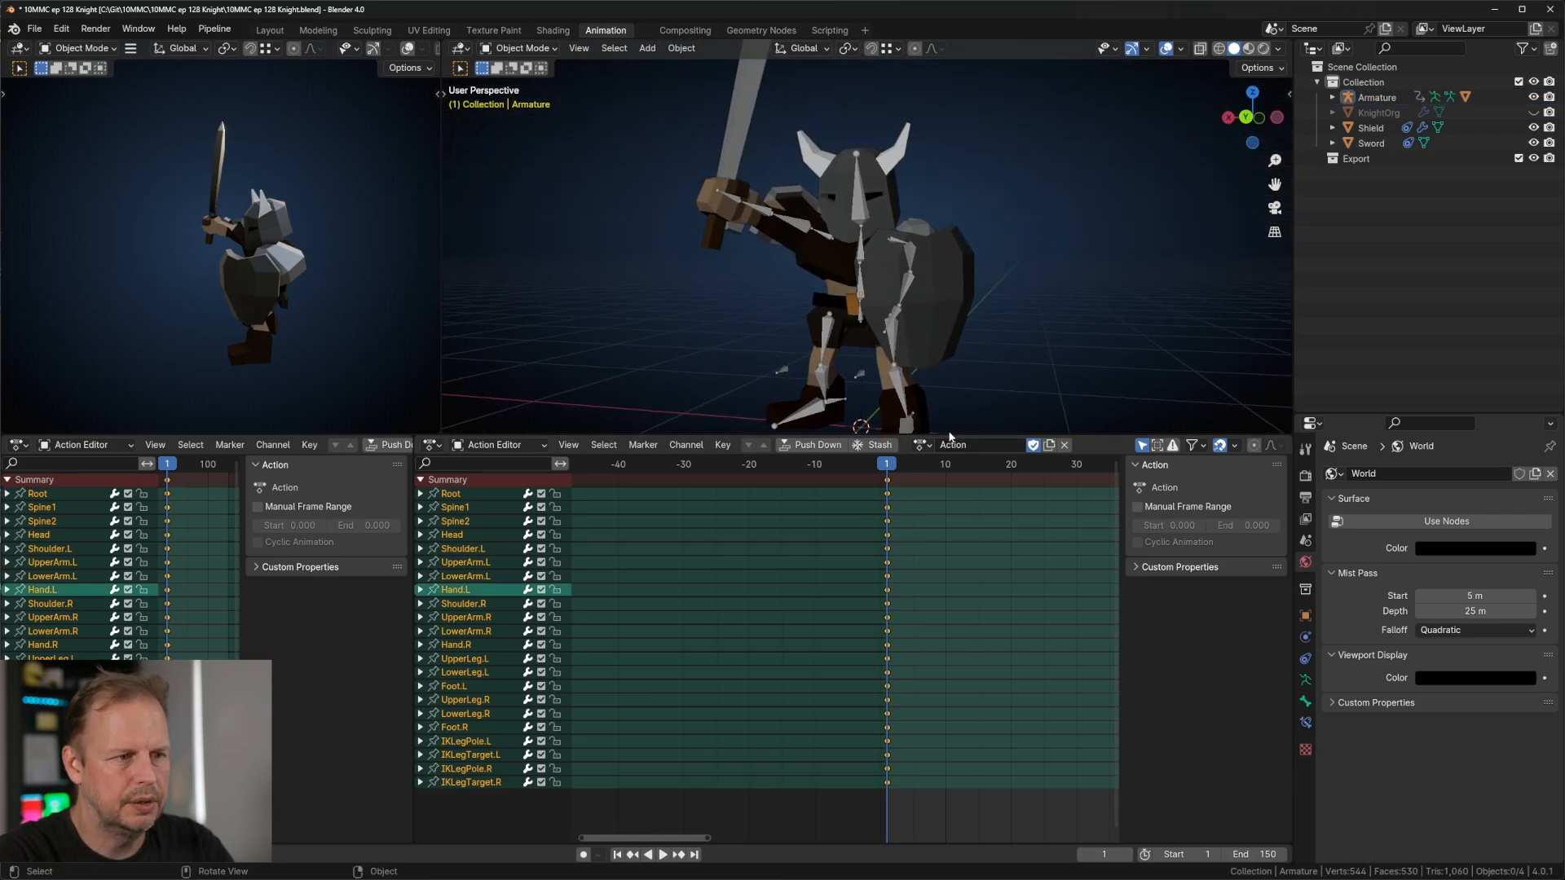
pyautogui.moveTo(949, 436); pyautogui.dragTo(952, 548)
pyautogui.scroll(-2, 1050, 339)
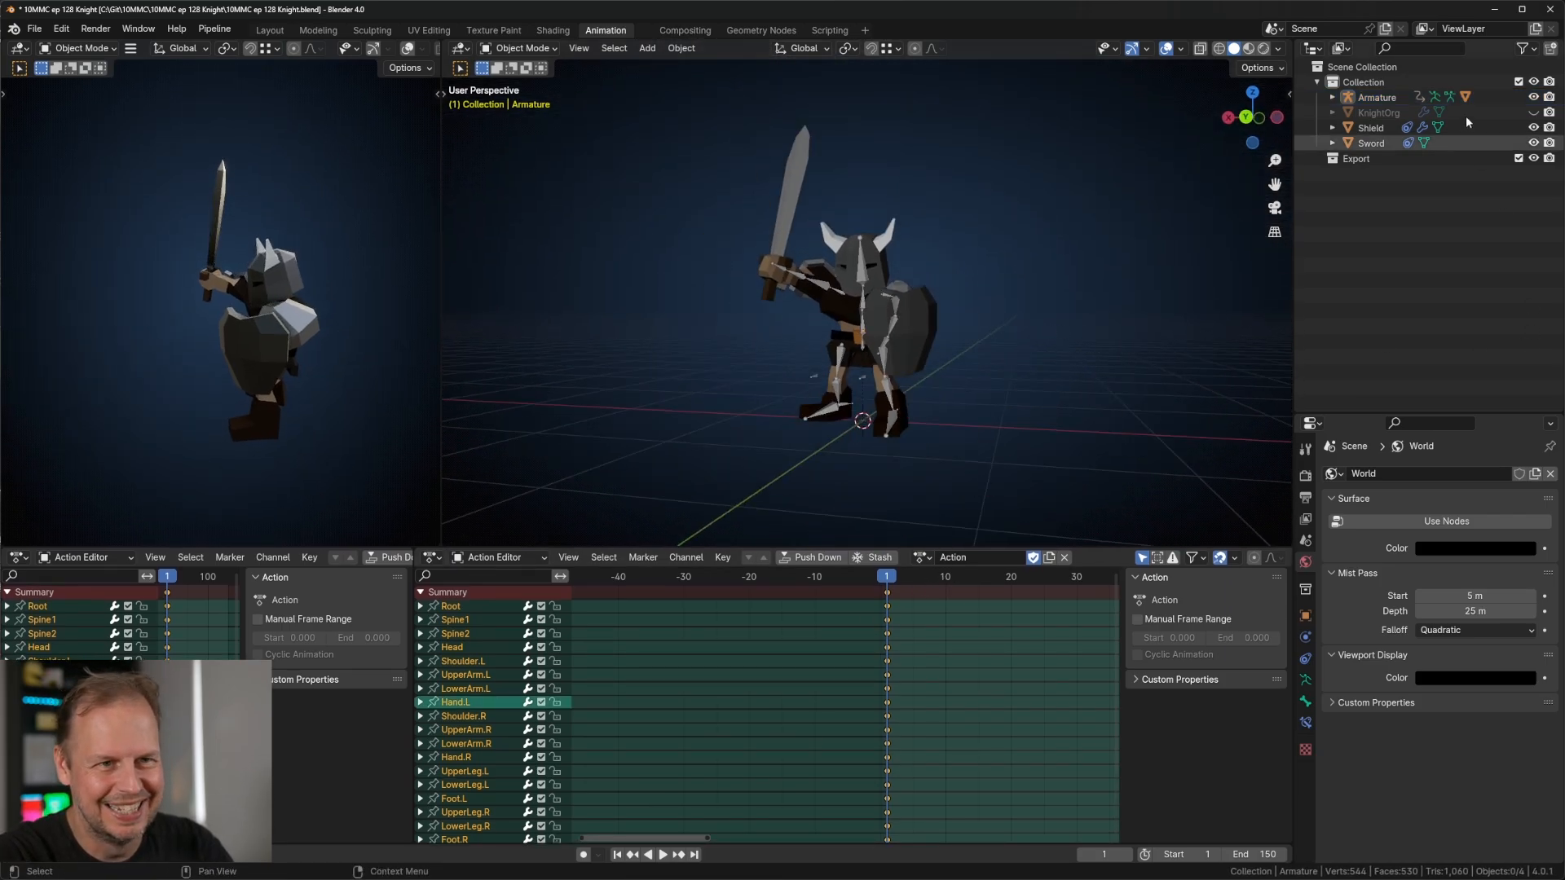
# Step: Select the Armature and toggle its viewport visibility off and back on to inspect the posed knight
pyautogui.click(1390, 97)
pyautogui.click(1534, 97)
pyautogui.click(1535, 99)
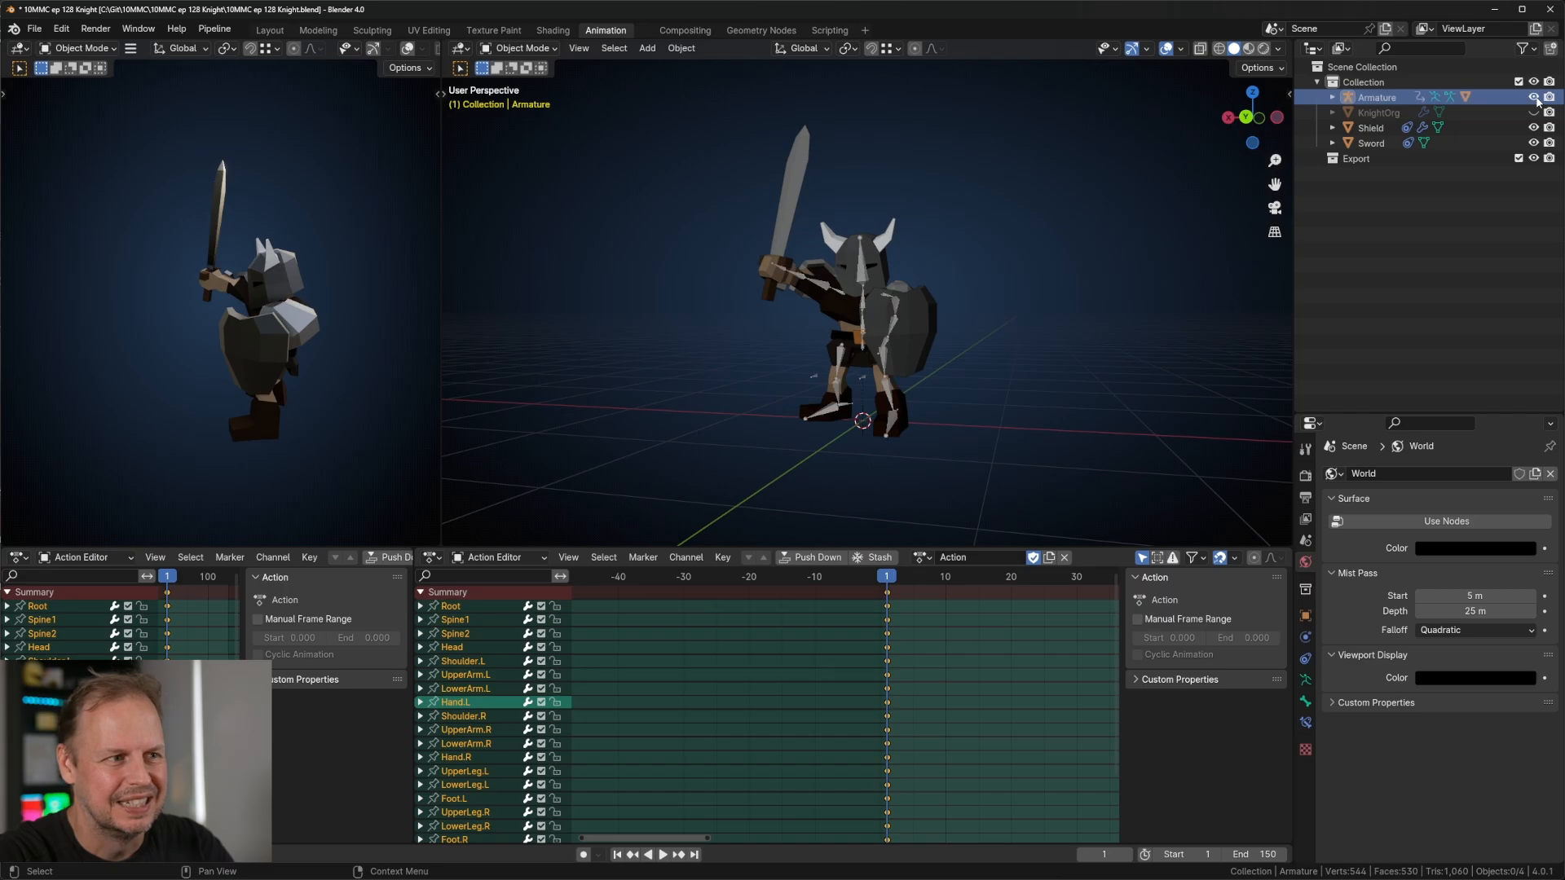
pyautogui.scroll(5, 1158, 266)
pyautogui.scroll(-4, 1054, 286)
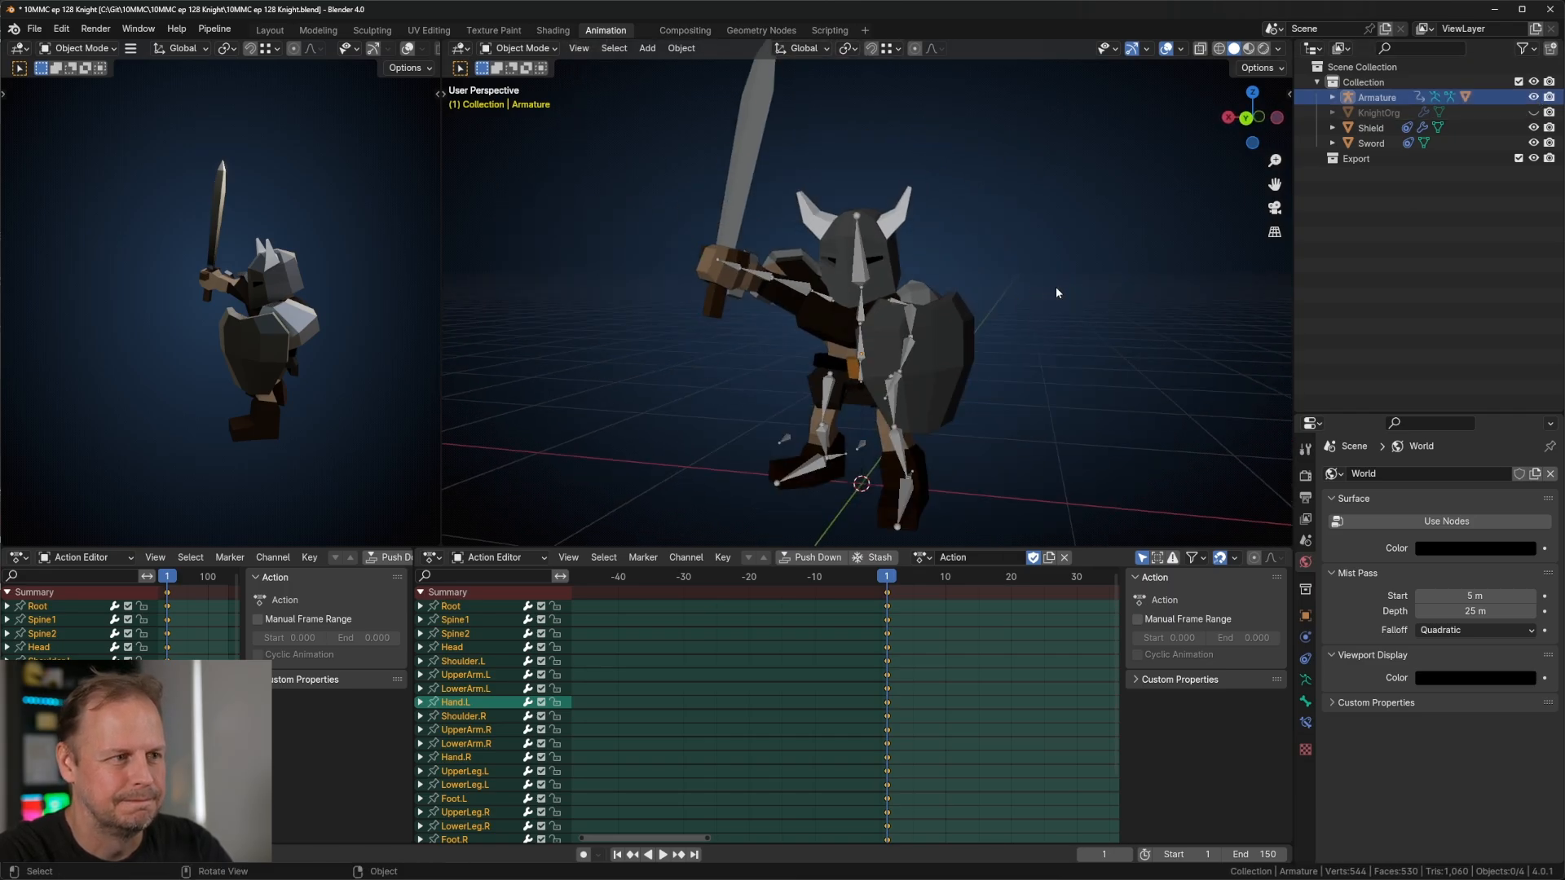